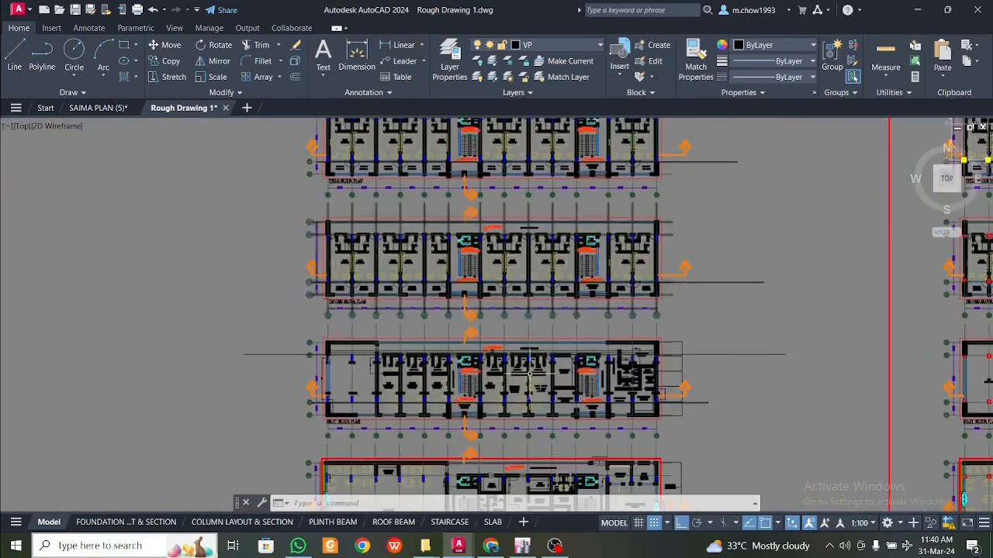
- Examine the first floor, second floor, terrace and ground floor plans in Rough Drawing 1
scroll(498, 413, "up", 4)
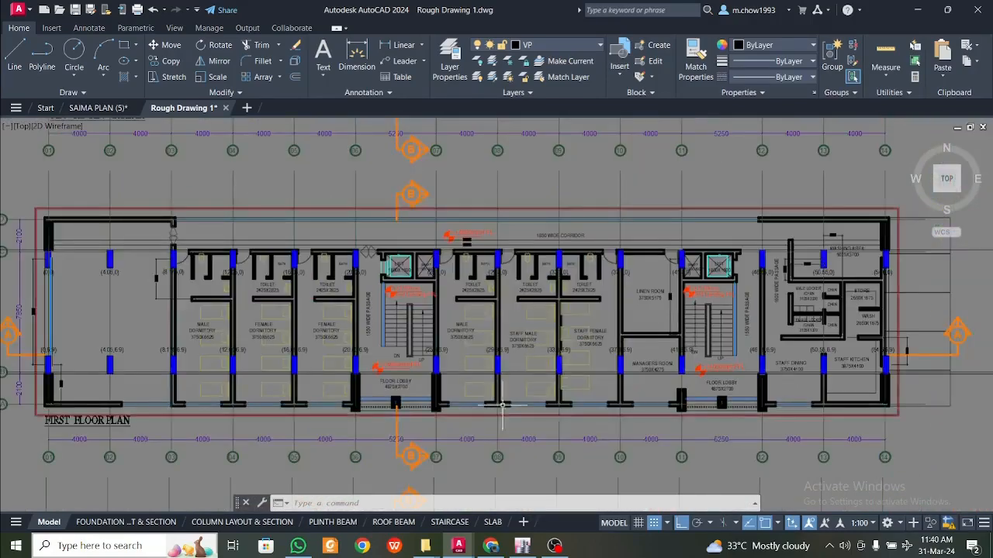
middle_click_drag(375, 387, 400, 477)
middle_click_drag(407, 265, 406, 351)
scroll(356, 198, "up", 6)
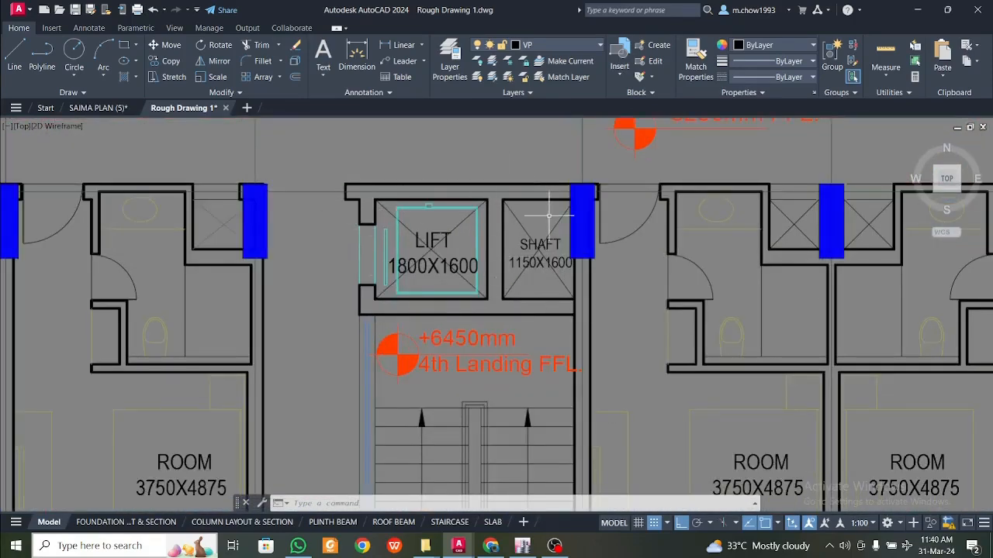
scroll(385, 252, "down", 7)
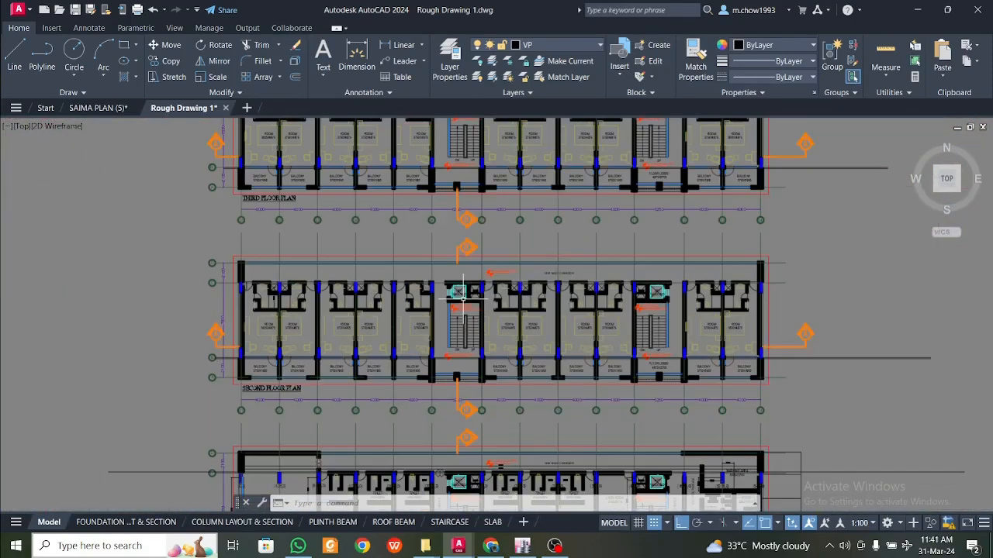
middle_click_drag(435, 256, 447, 393)
scroll(448, 392, "up", 2)
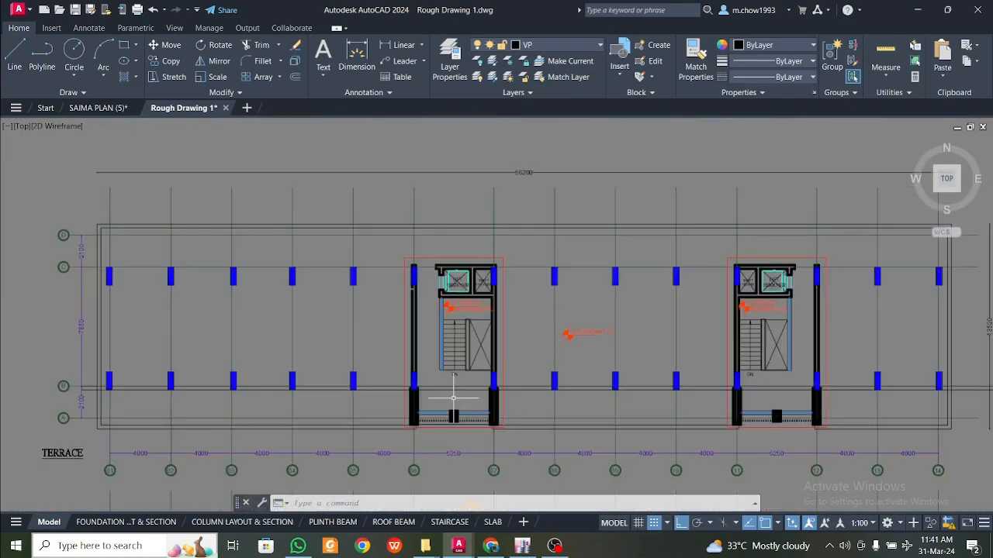
scroll(459, 348, "down", 3)
middle_click_drag(465, 350, 512, 51)
mouse_move(515, 481)
middle_mouse_down()
mouse_move(519, 337)
mouse_move(541, 449)
mouse_move(543, 372)
middle_mouse_up()
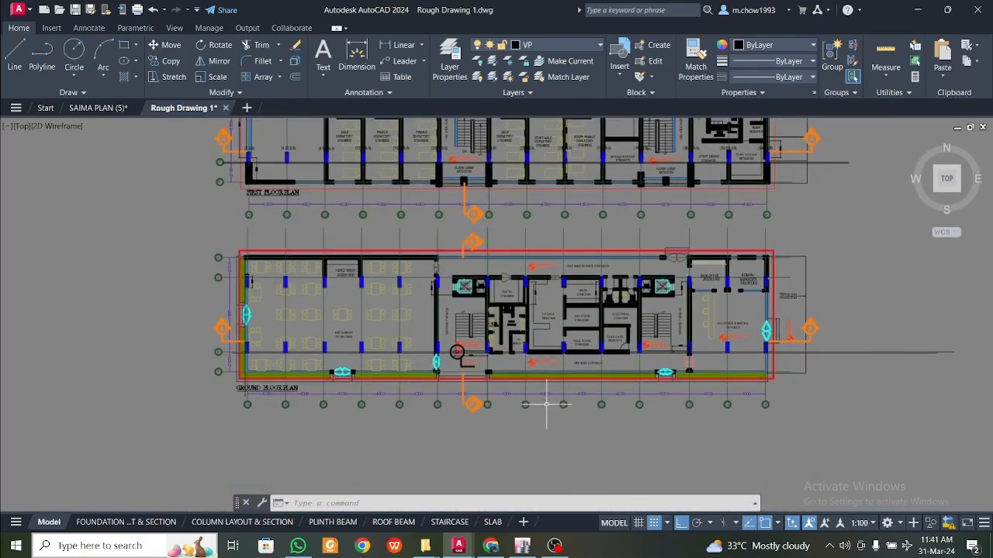
- Switch to ETABS and start a new model with built-in settings: Metric SI units, Indian steel sections, IS 800:2007 and IS 456:2000
left_click(531, 552)
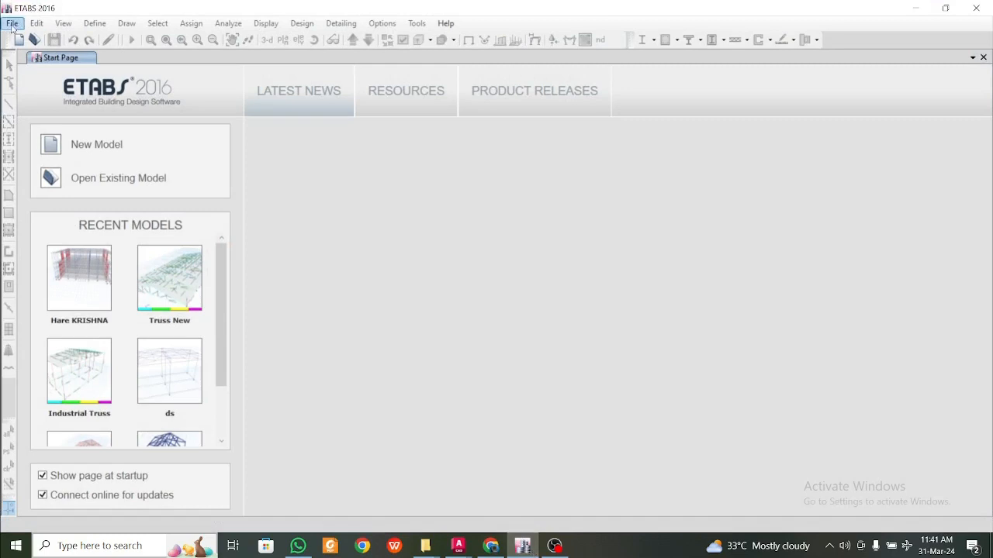
left_click(13, 24)
left_click(29, 39)
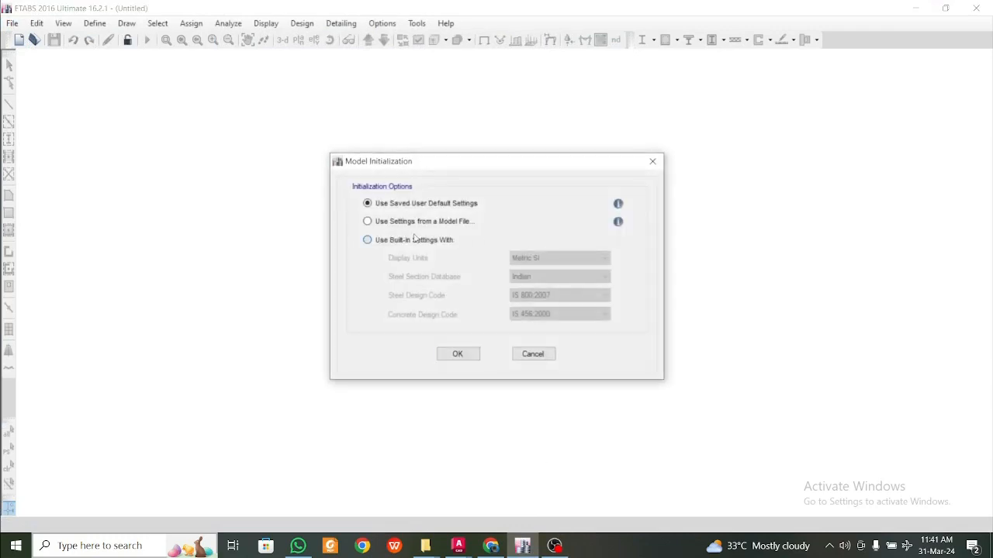
left_click(414, 239)
left_click(532, 258)
left_click(526, 290)
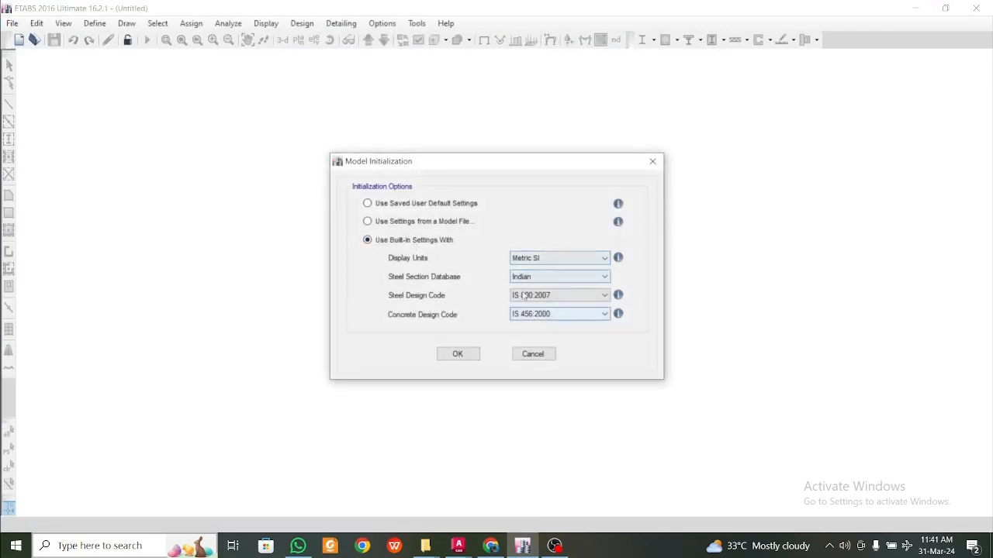
left_click(457, 355)
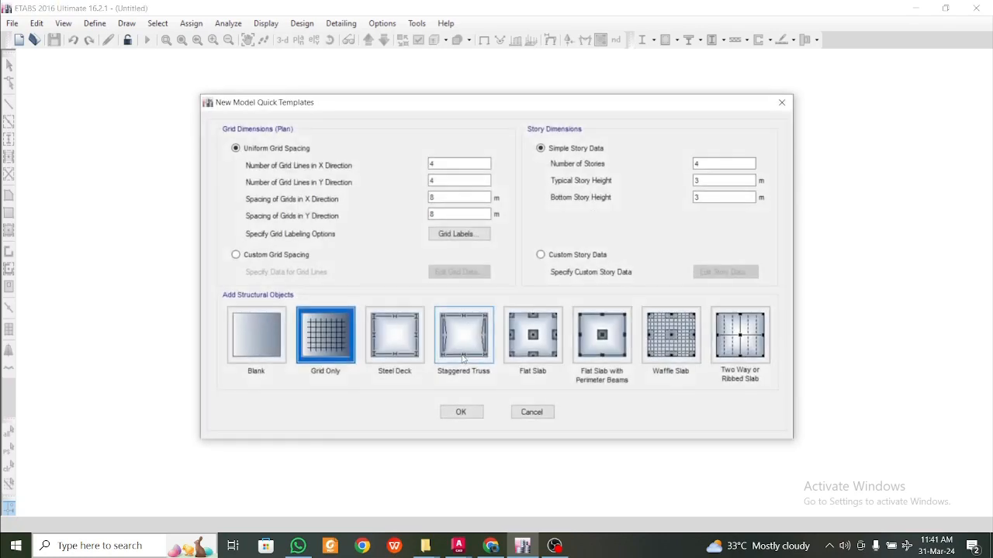
- Choose custom grid spacing for the new model and open its grid data for editing
left_click(446, 181)
left_click(284, 258)
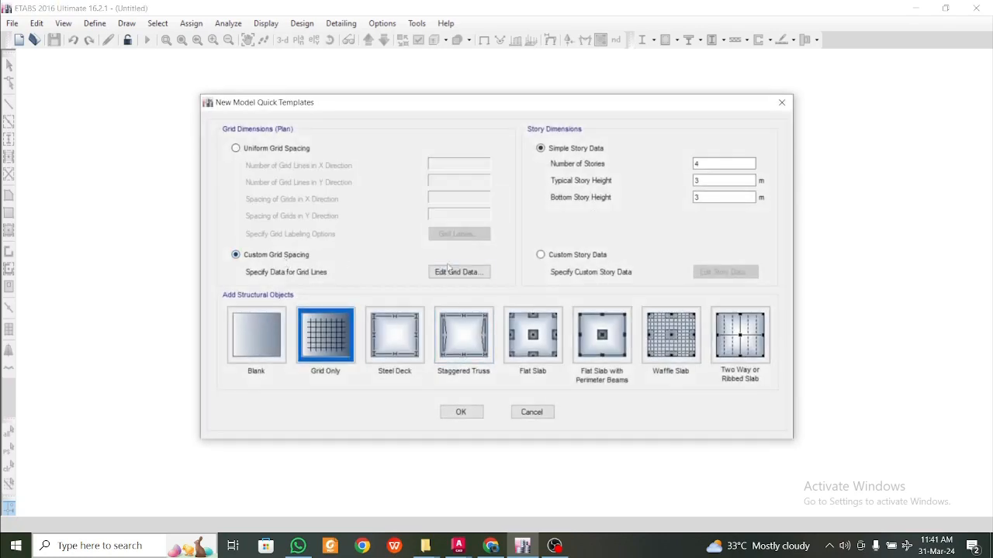
left_click(458, 271)
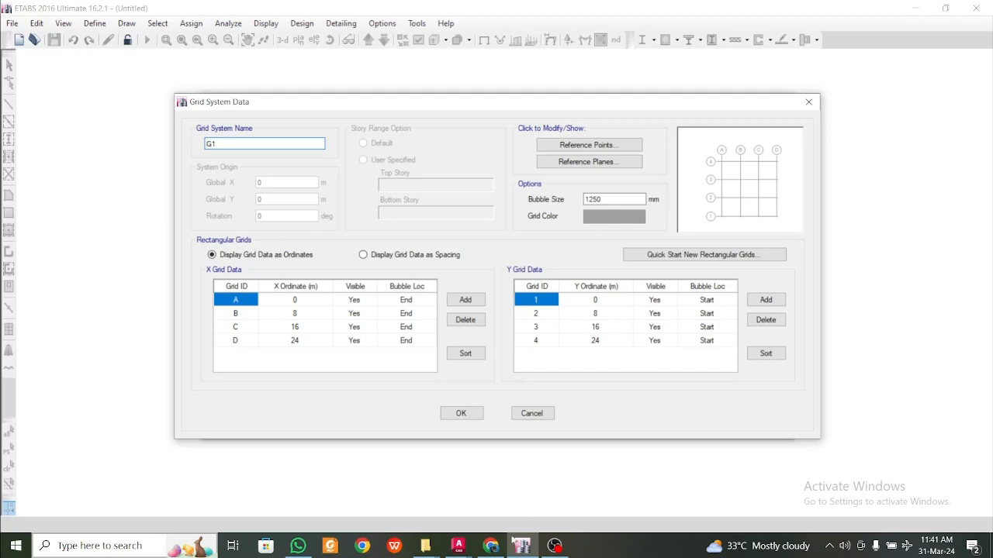
- Switch to AutoCAD and examine the spacing of the numbered grid lines 01 to 14 along the terrace plan
left_click(458, 546)
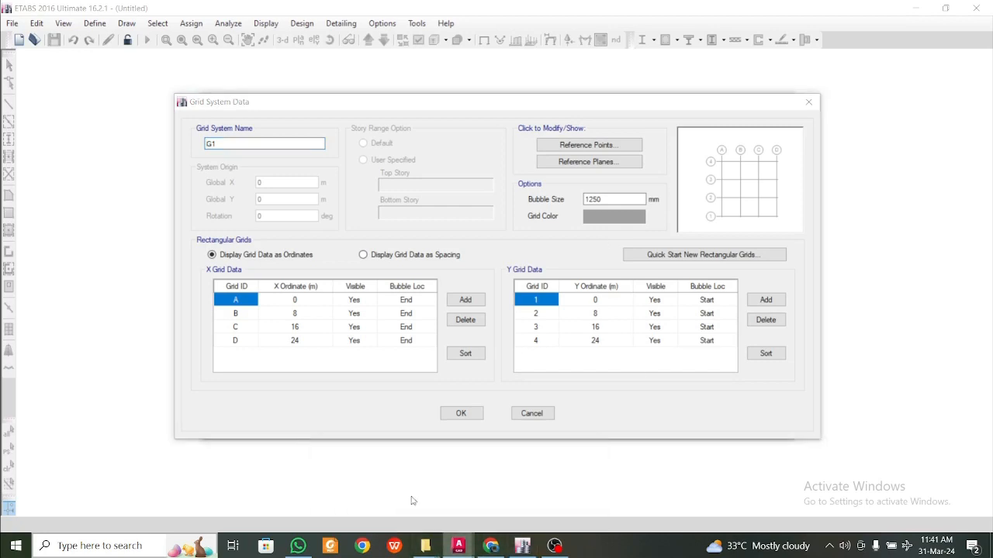
scroll(223, 381, "up", 6)
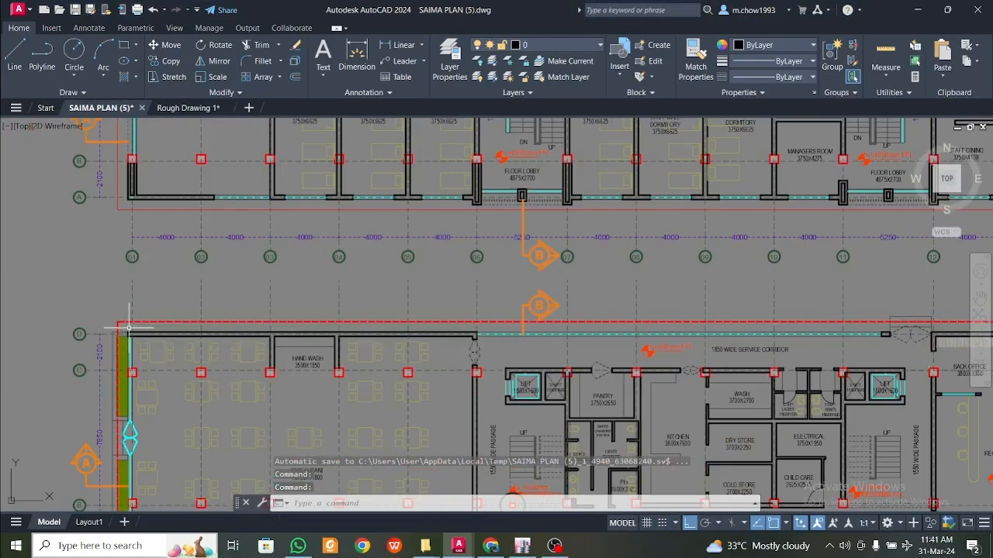
scroll(129, 327, "down", 10)
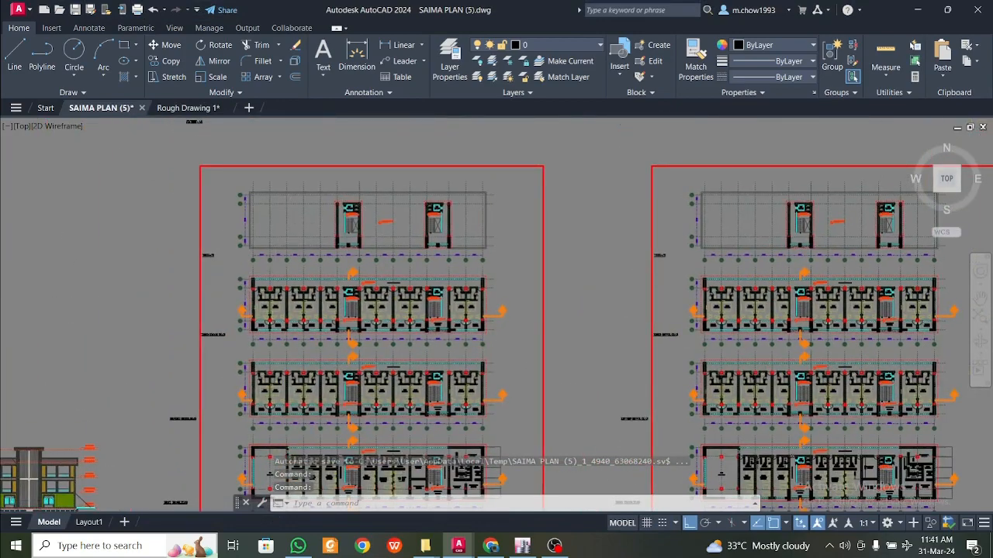
scroll(248, 378, "up", 8)
scroll(261, 317, "down", 2)
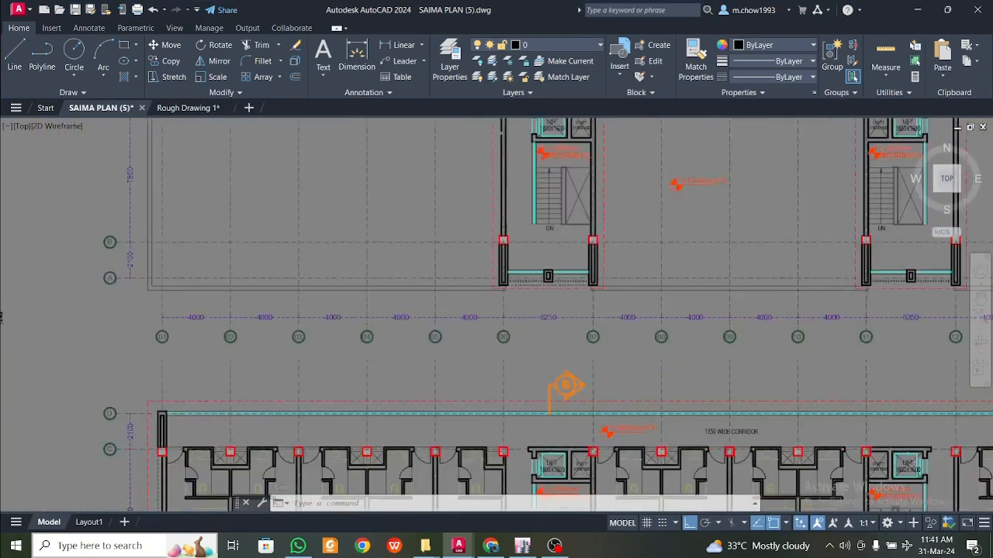
scroll(300, 310, "down", 3)
scroll(509, 333, "up", 5)
scroll(527, 337, "down", 1)
mouse_move(527, 337)
middle_mouse_down()
mouse_move(490, 359)
mouse_move(442, 364)
middle_mouse_up()
middle_click_drag(587, 368, 419, 372)
middle_click_drag(567, 368, 276, 384)
scroll(491, 381, "up", 2)
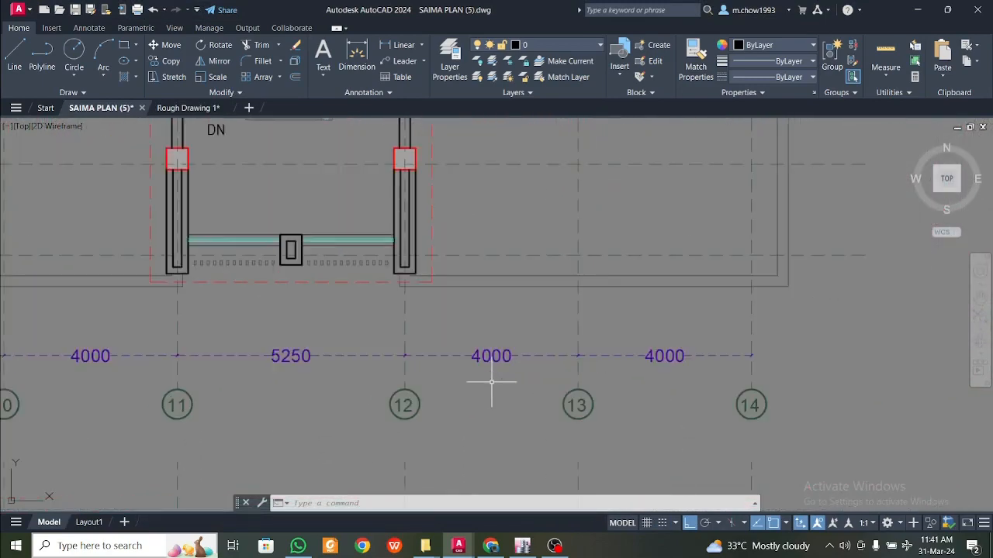
scroll(697, 365, "down", 3)
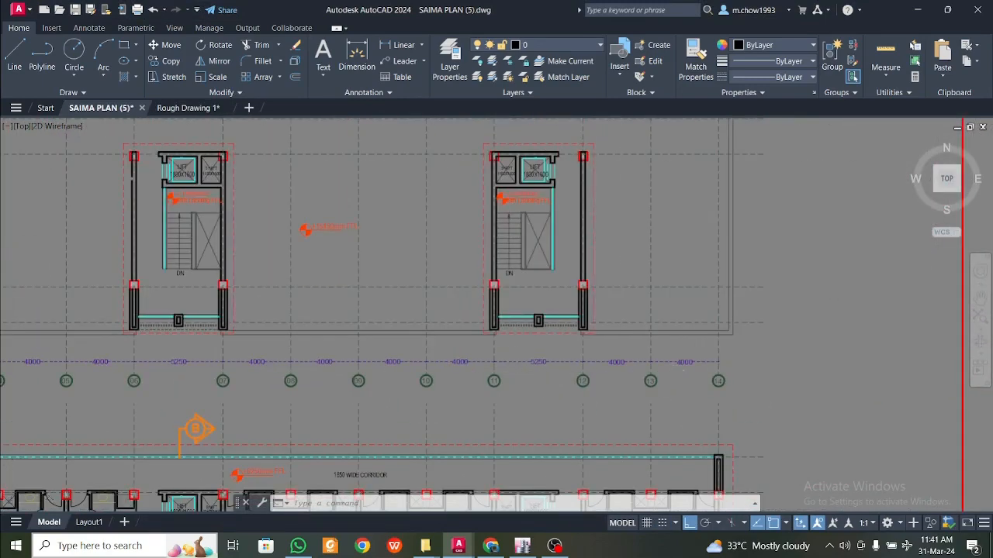
scroll(659, 371, "up", 3)
scroll(377, 246, "up", 4)
scroll(376, 246, "down", 6)
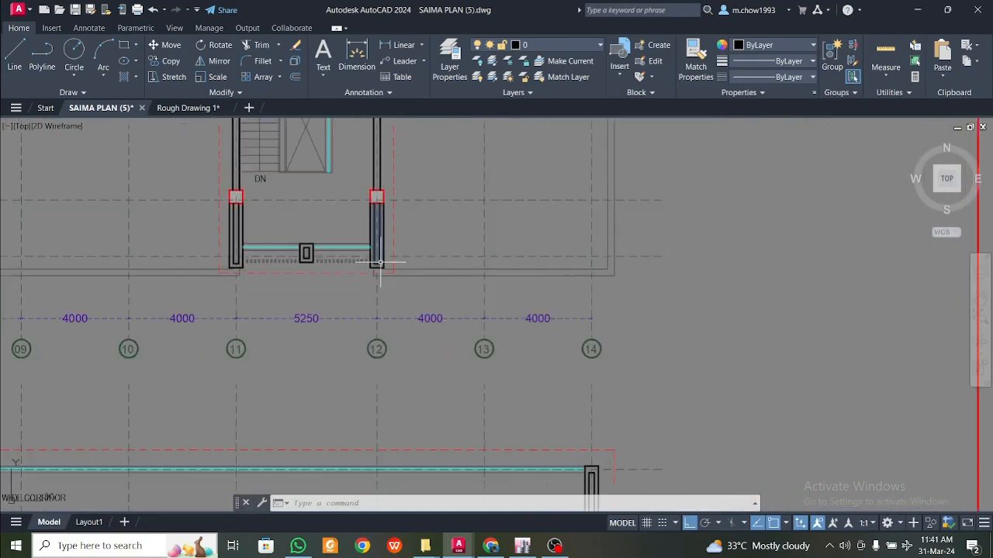
scroll(239, 284, "up", 4)
scroll(192, 310, "up", 2)
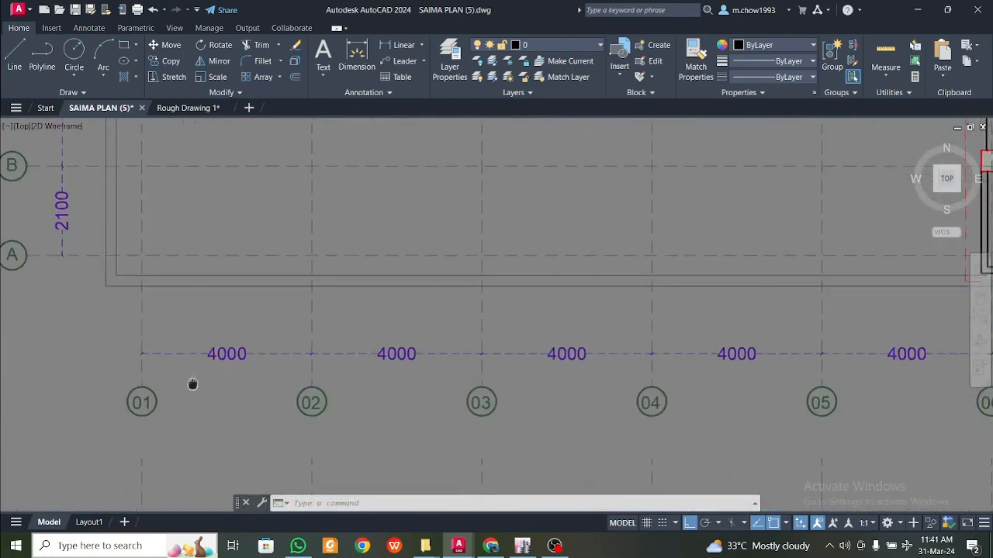
- Examine the lettered grid lines A to D and their spacing beside the terrace plan
scroll(199, 377, "down", 5)
scroll(162, 320, "up", 2)
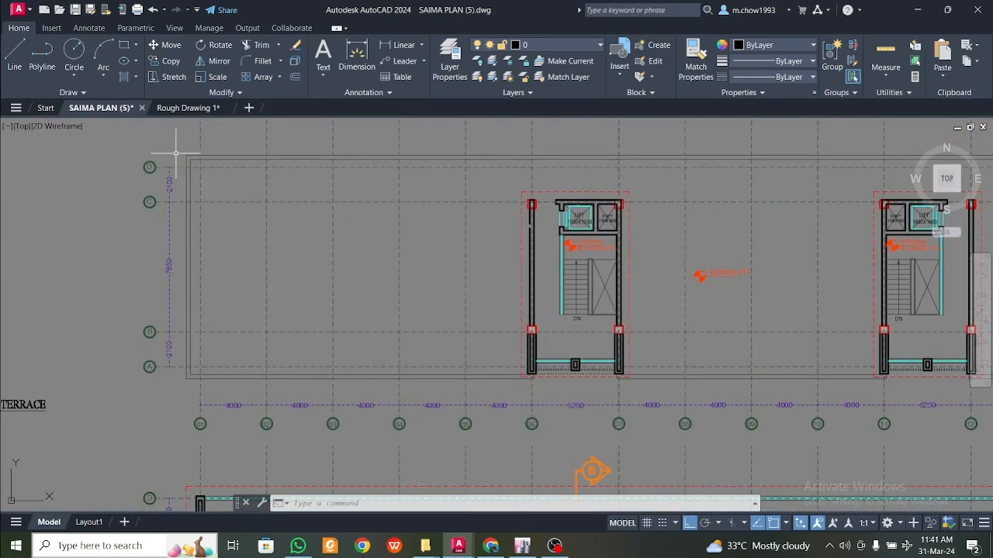
scroll(172, 267, "up", 4)
scroll(279, 381, "down", 5)
scroll(229, 366, "up", 3)
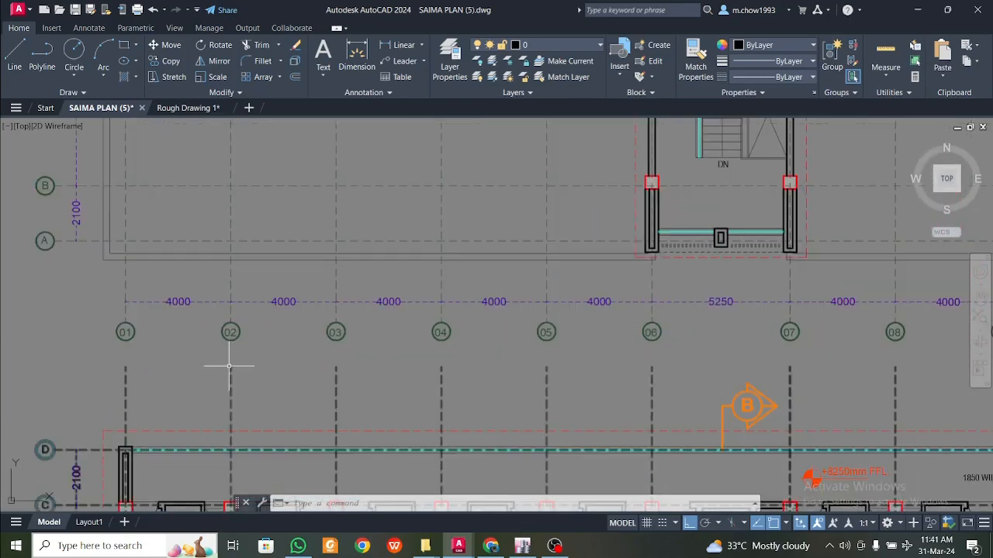
scroll(229, 366, "down", 2)
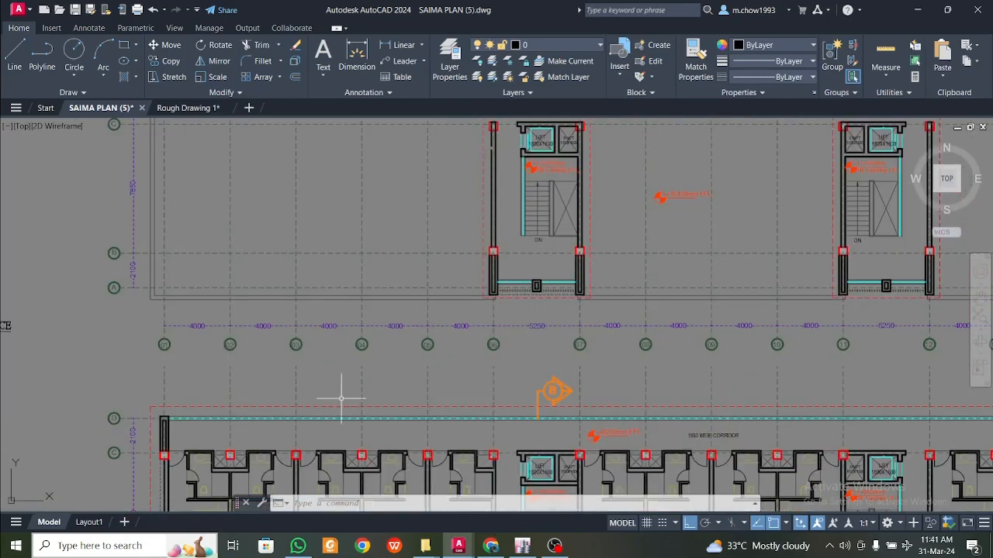
scroll(260, 353, "up", 2)
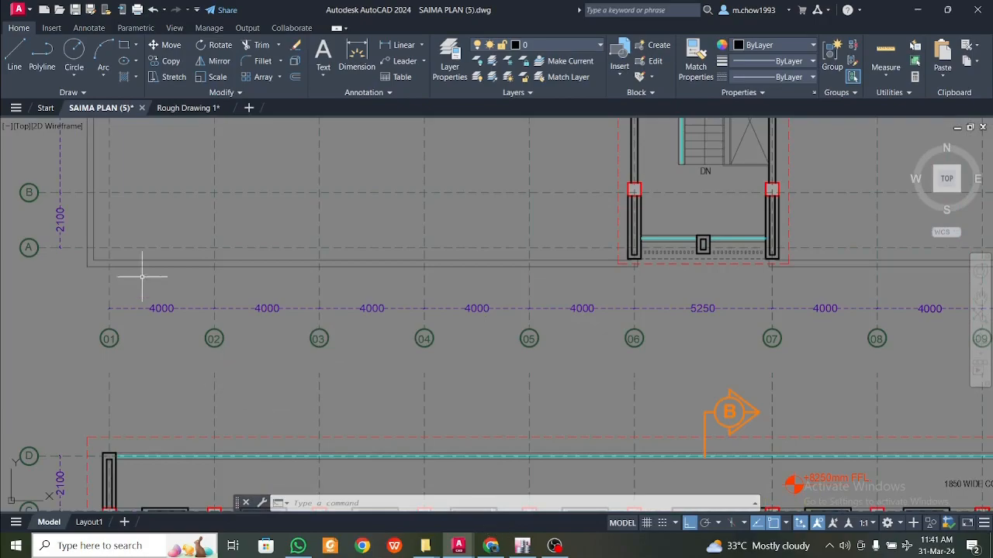
- Return to ETABS, delete grid line 4 from the Y grid data and select the Y ordinate of grid line 2
left_click(526, 545)
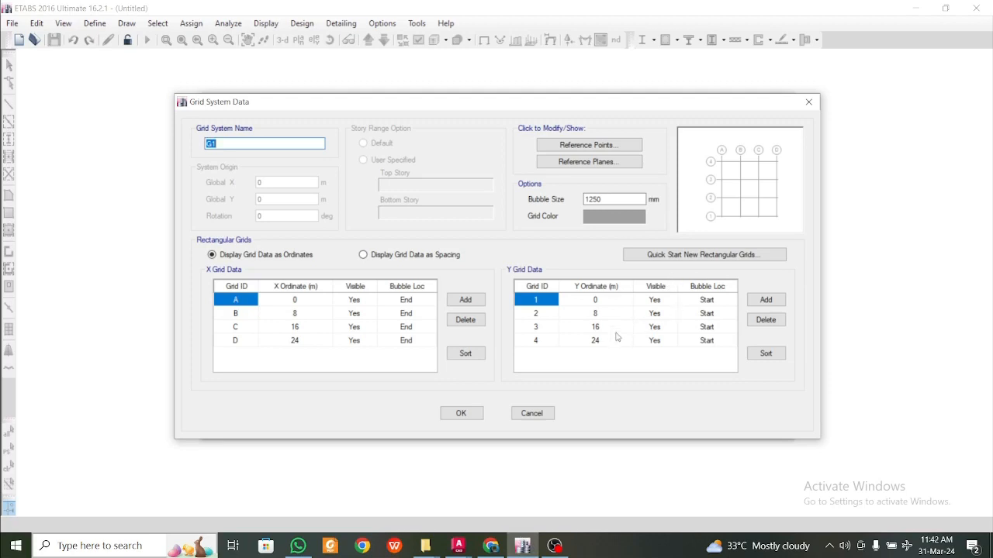
left_click(537, 342)
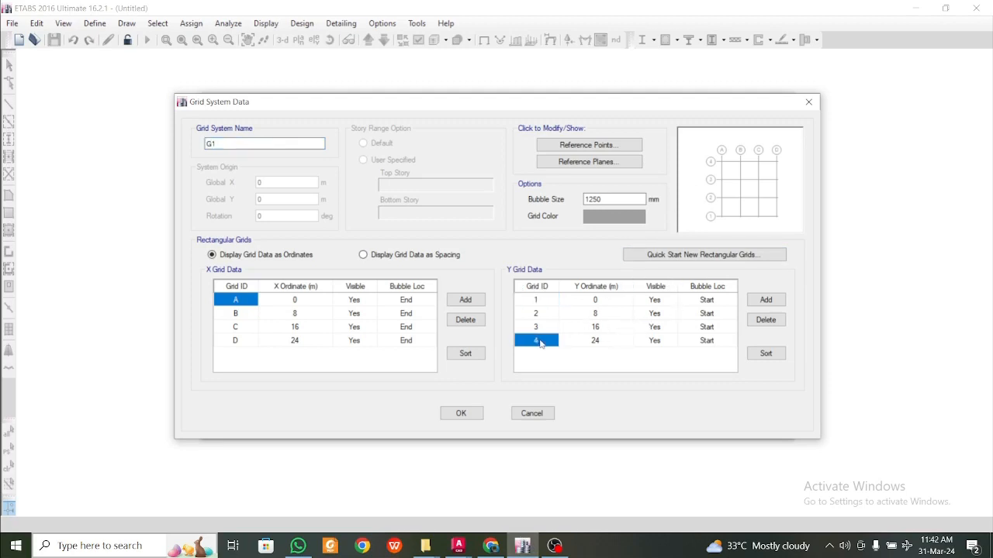
left_click(765, 319)
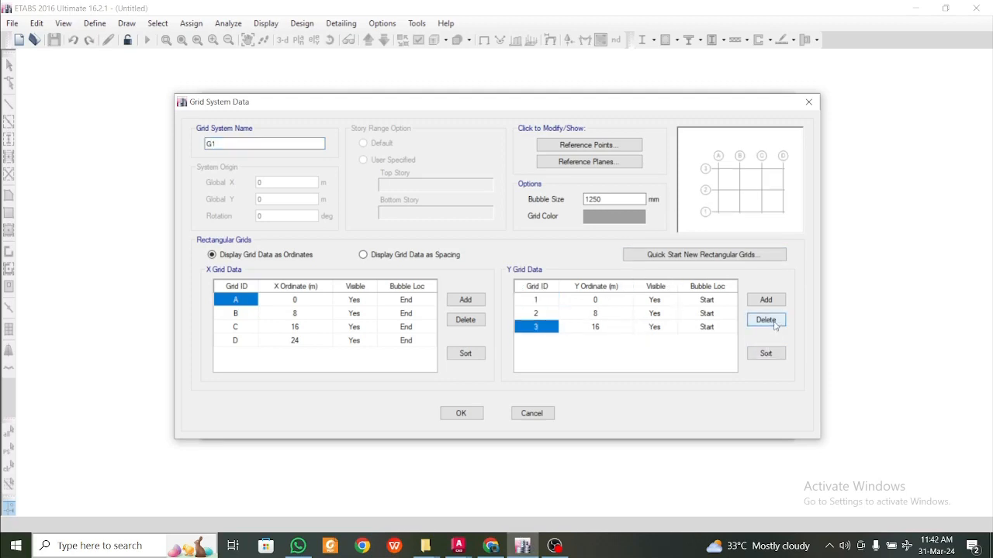
left_click(537, 313)
left_click(555, 302)
left_click(598, 302)
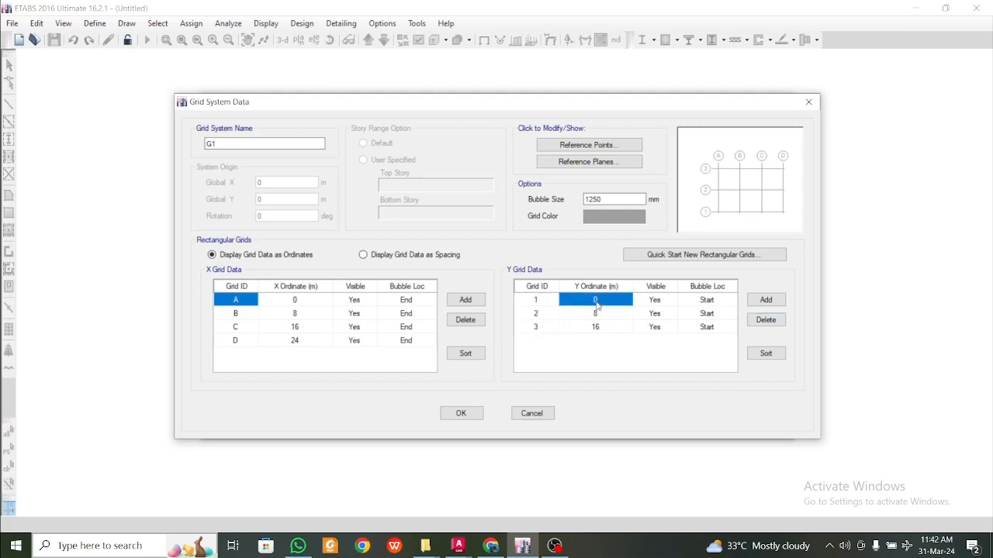
left_click(598, 314)
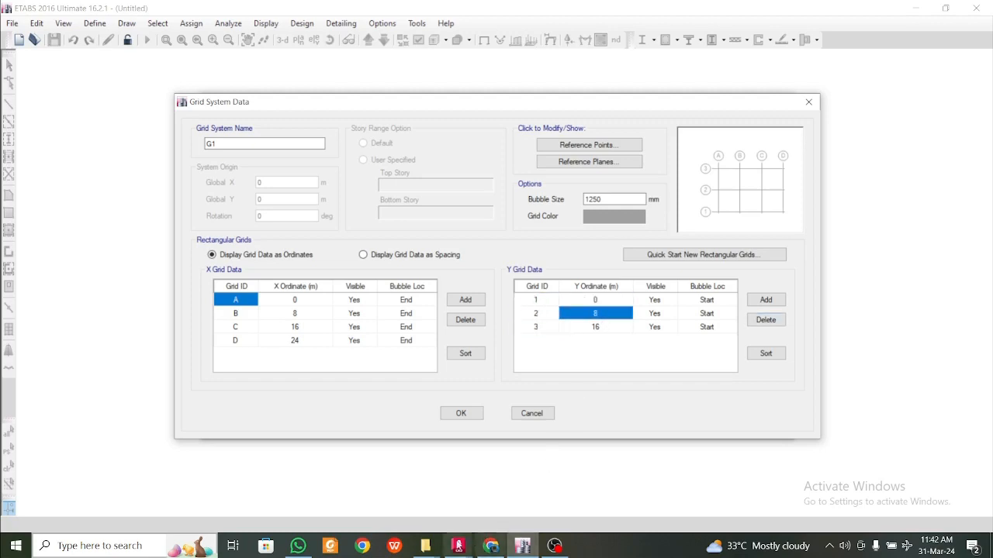
- Switch to AutoCAD and close the Rough Drawing 1 file
left_click(458, 546)
left_click(411, 489)
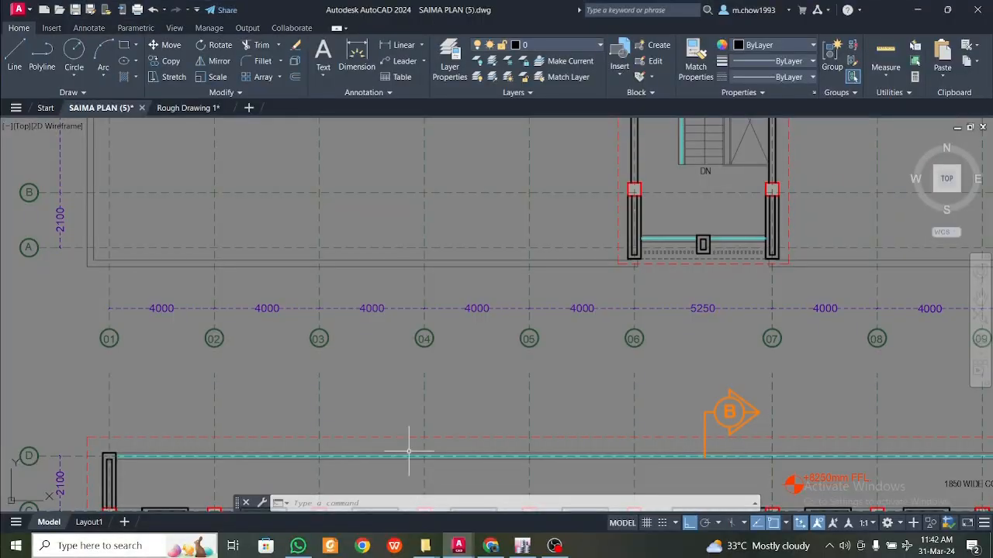
left_click(190, 109)
left_click(124, 109)
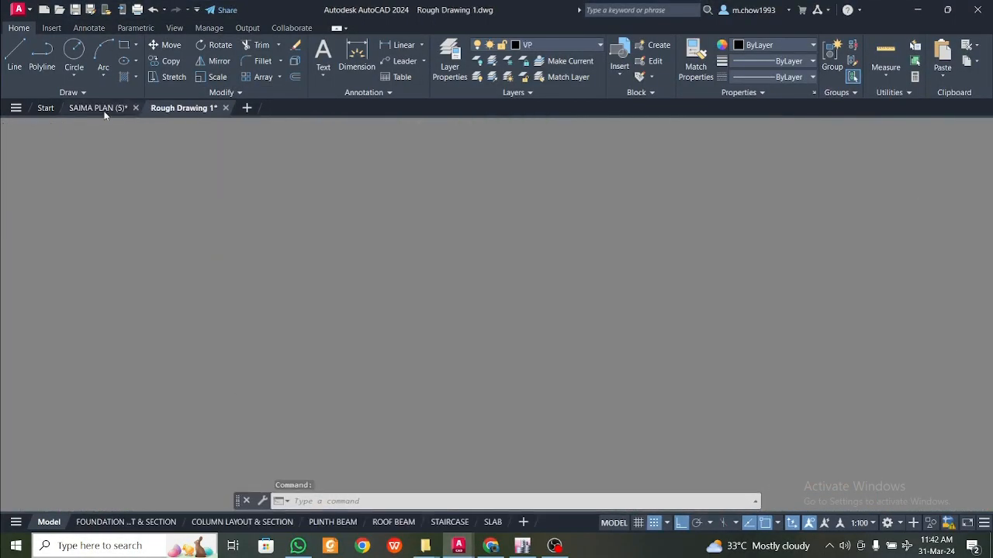
left_click(223, 109)
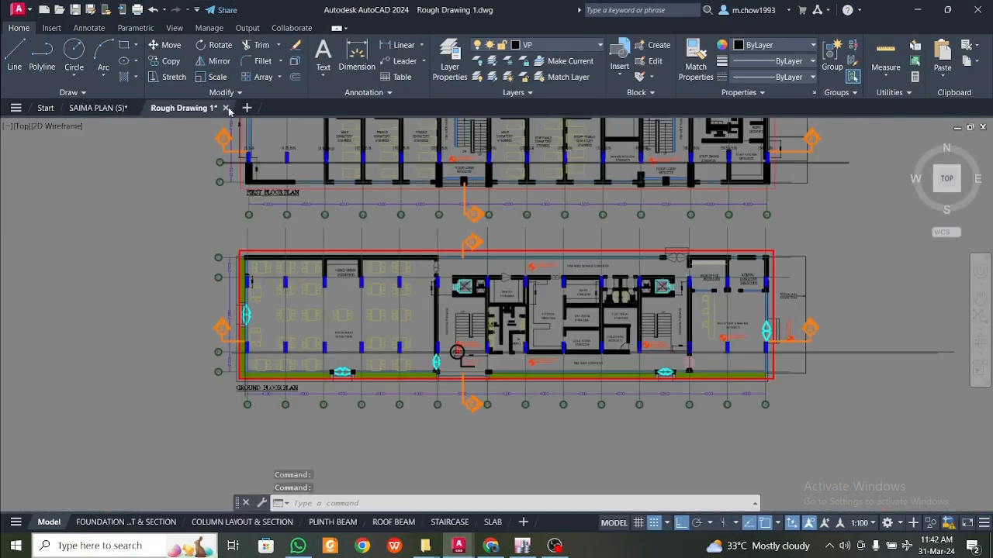
left_click(227, 108)
left_click(536, 303)
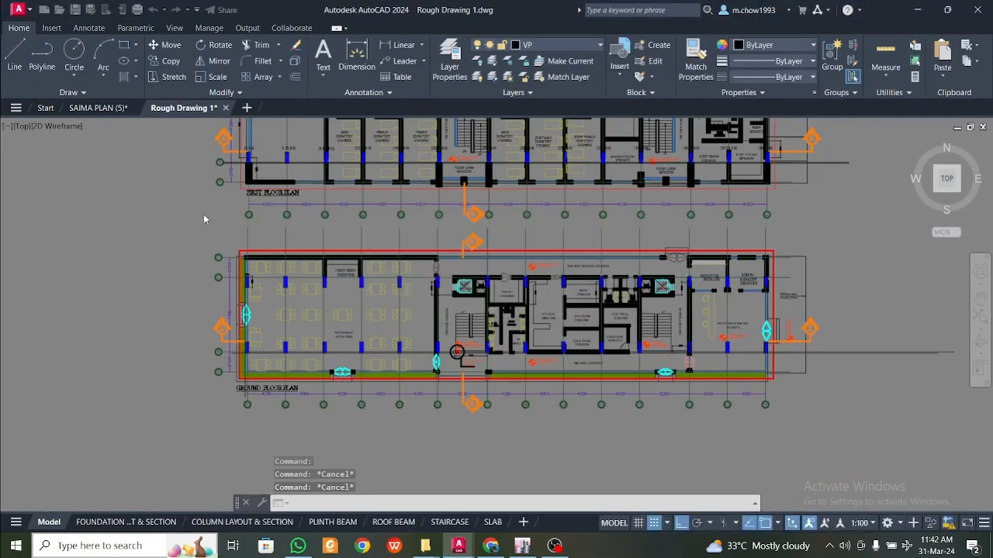
- Check the spacing between grid lines 01 and 06 below the terrace plan and return to the ETABS grid data
scroll(240, 299, "down", 2)
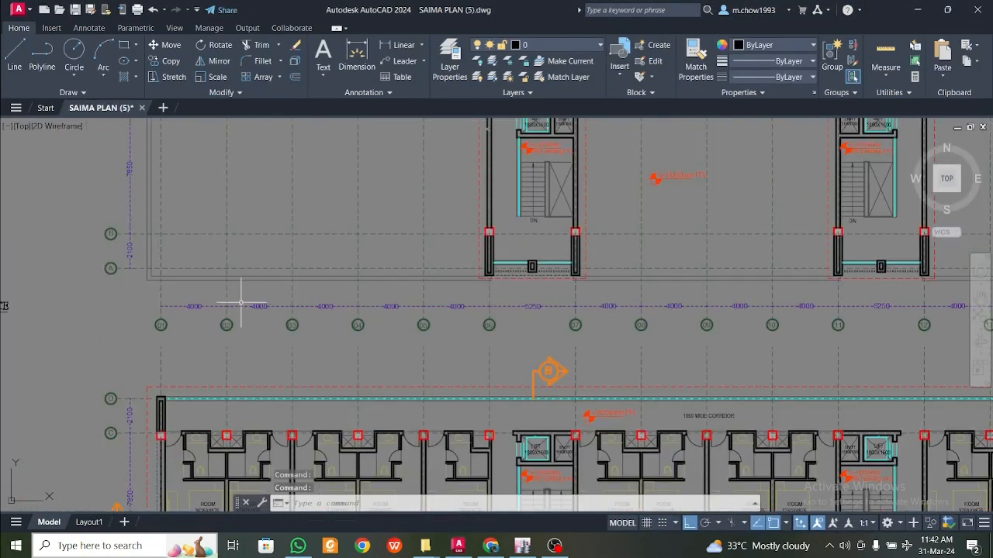
scroll(241, 306, "up", 4)
scroll(242, 310, "down", 2)
scroll(244, 314, "up", 2)
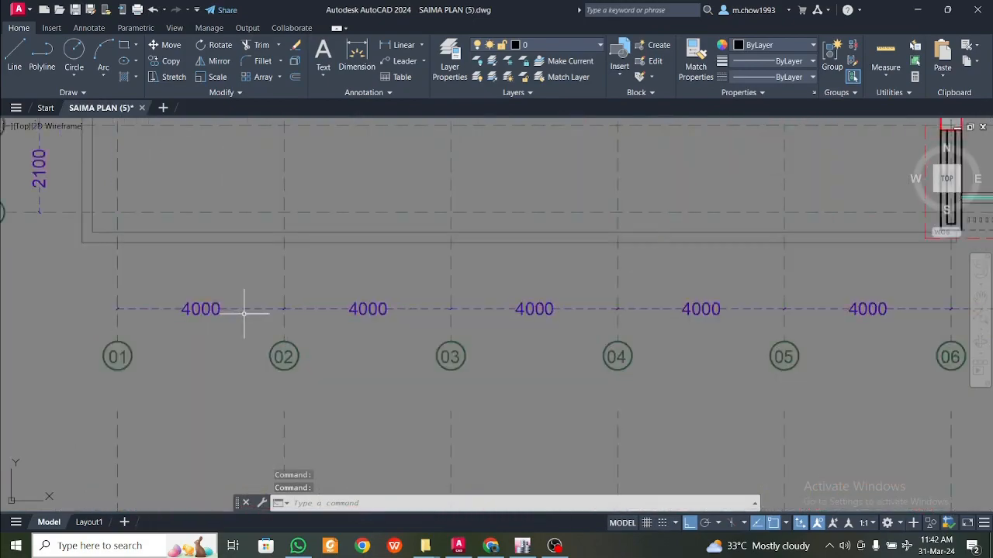
left_click(522, 546)
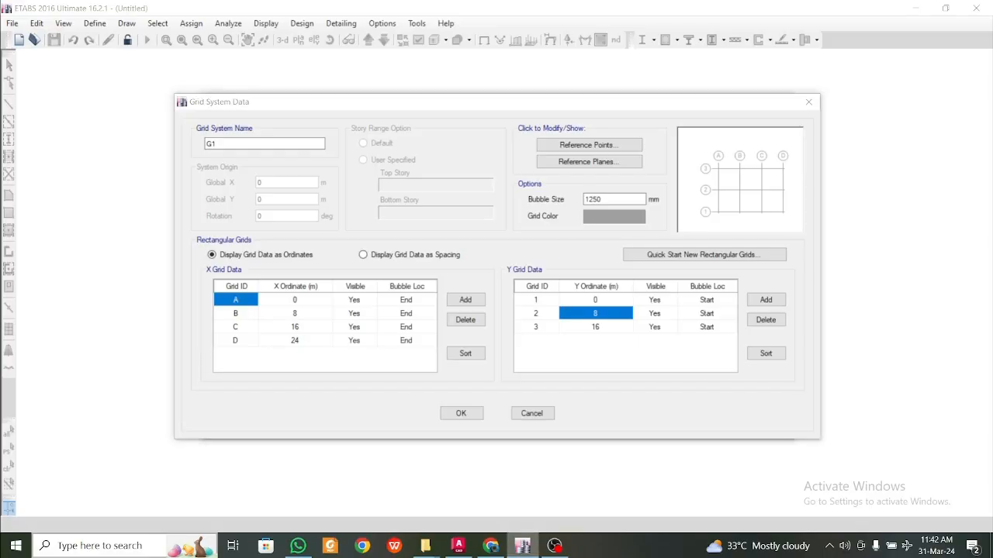
- Switch to AutoCAD and add a linear dimension between grid lines D and C beside the terrace plan
left_click(457, 546)
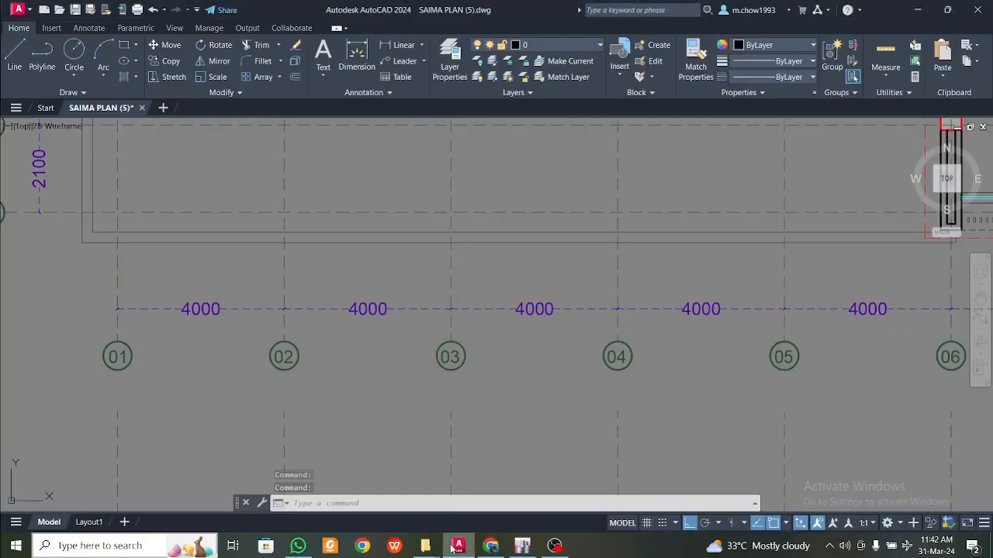
scroll(380, 304, "down", 3)
middle_click_drag(380, 304, 398, 411)
scroll(252, 220, "up", 4)
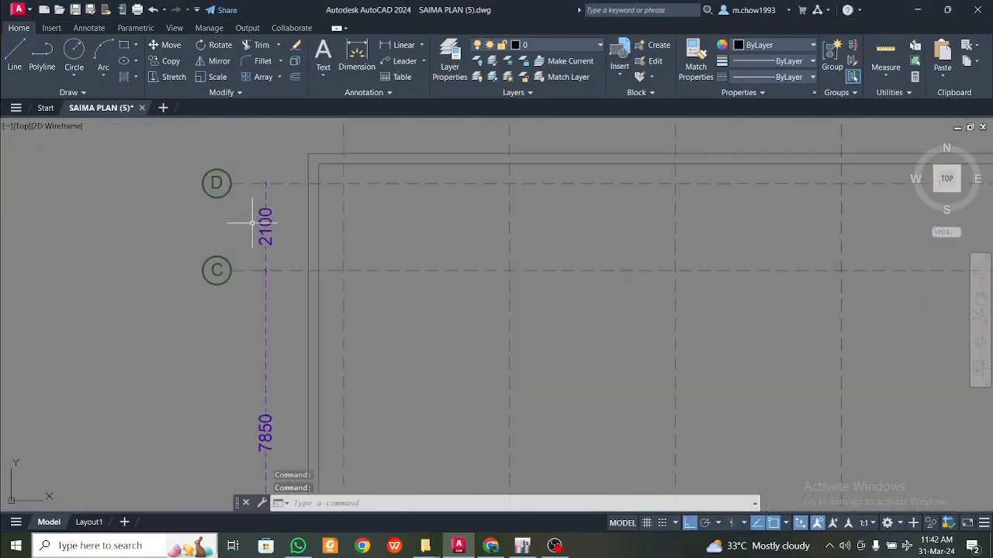
middle_click_drag(298, 241, 295, 189)
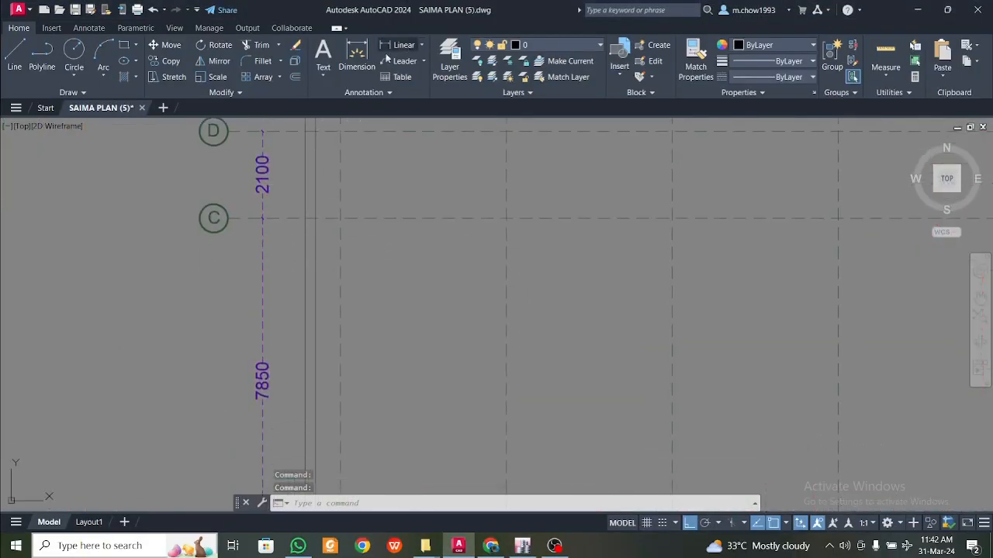
left_click(402, 45)
left_click(288, 132)
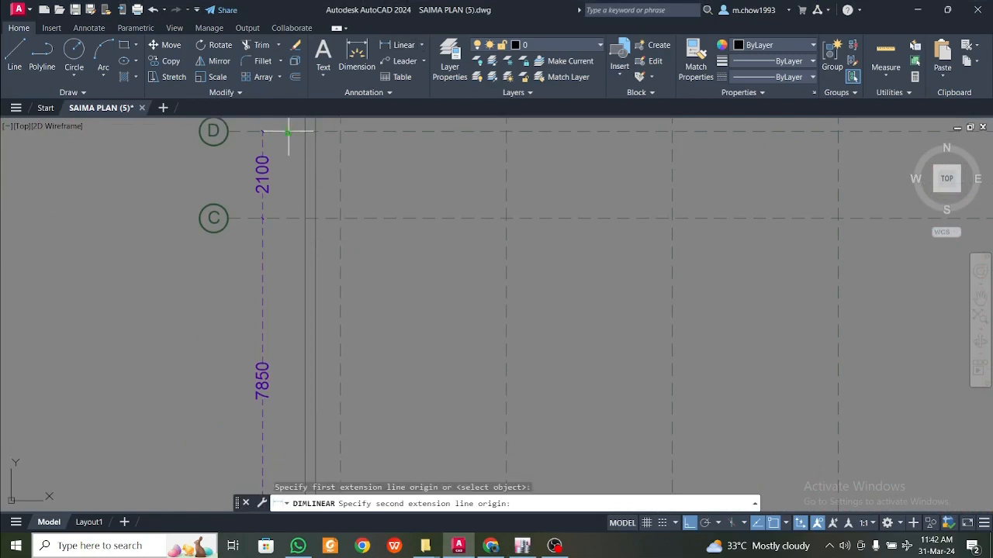
left_click(287, 219)
scroll(284, 225, "down", 4)
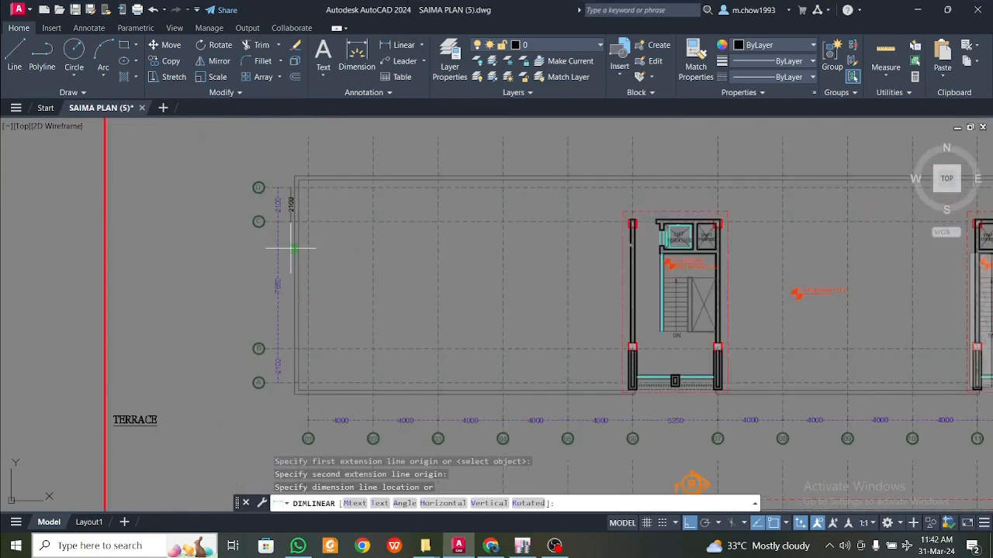
left_click(287, 241)
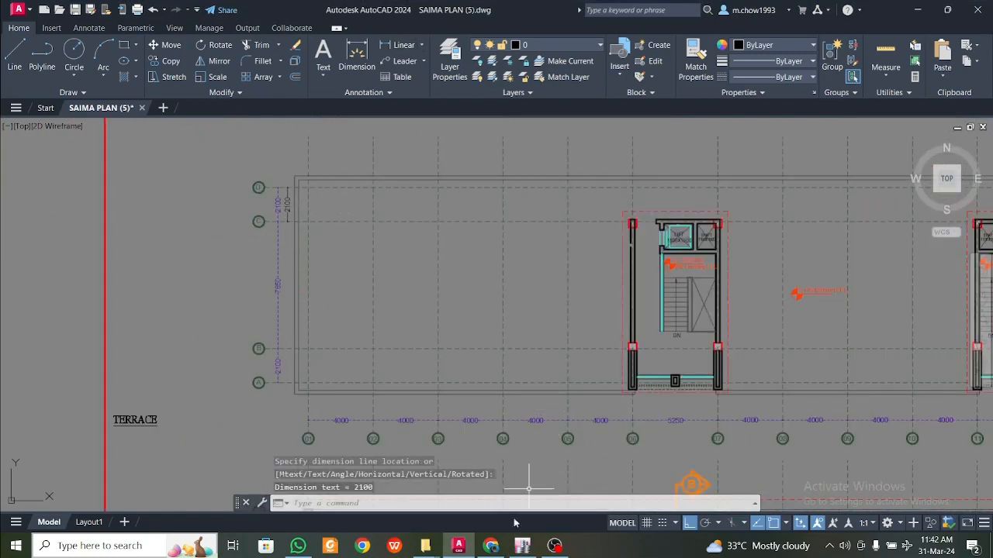
- Return to ETABS and set the Y ordinate of grid line 2 to 2.1 m
left_click(522, 546)
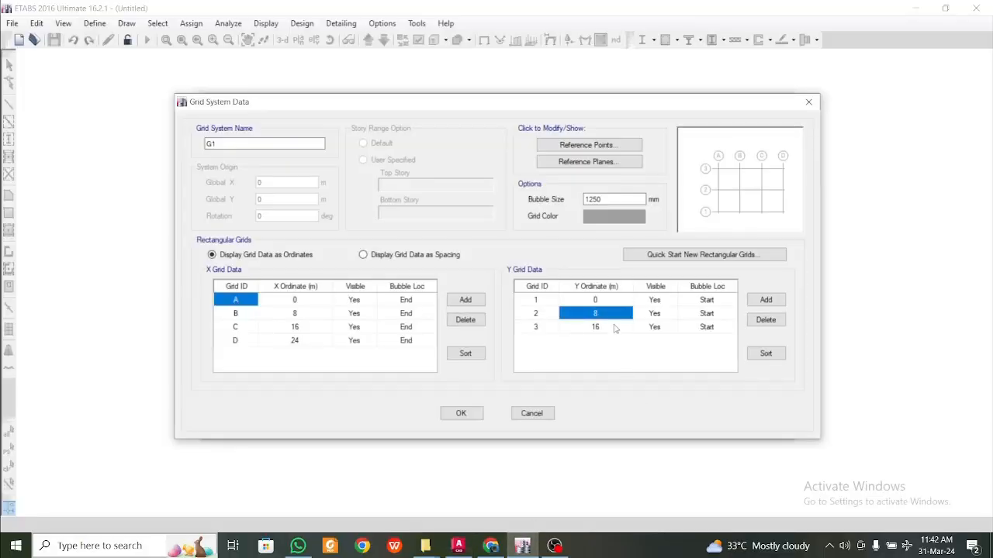
type("2.1")
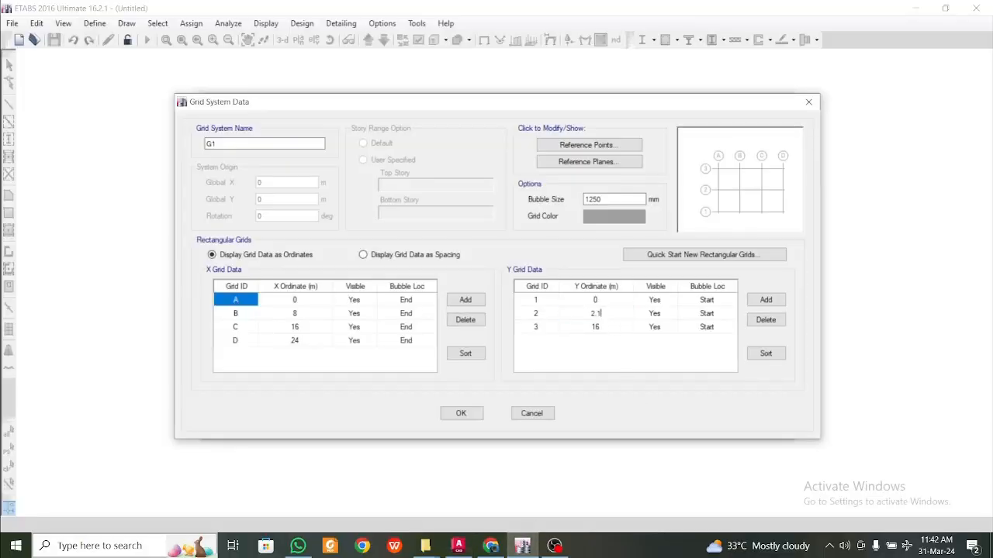
left_click(655, 312)
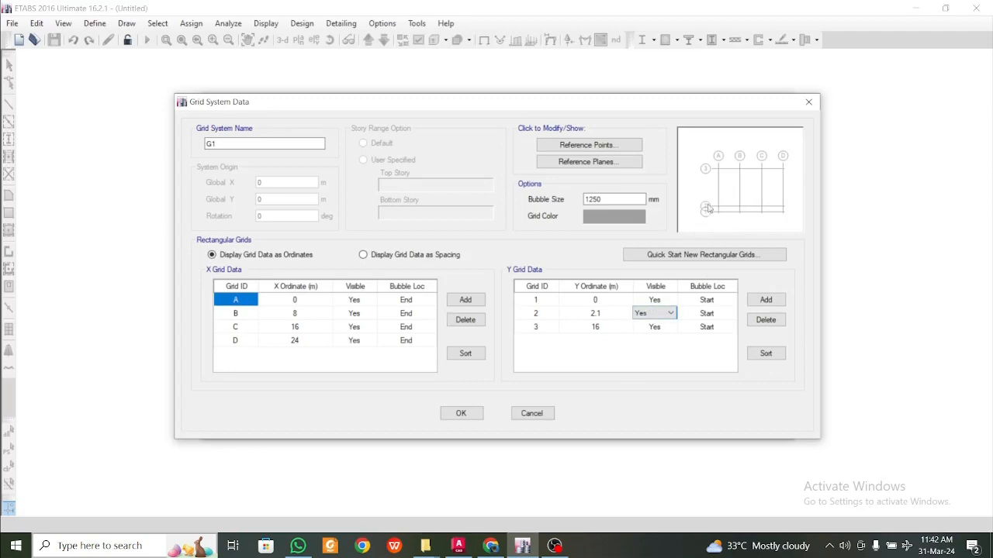
- Switch to AutoCAD and add a linear dimension between grid lines A and B beside the terrace plan
left_click(458, 546)
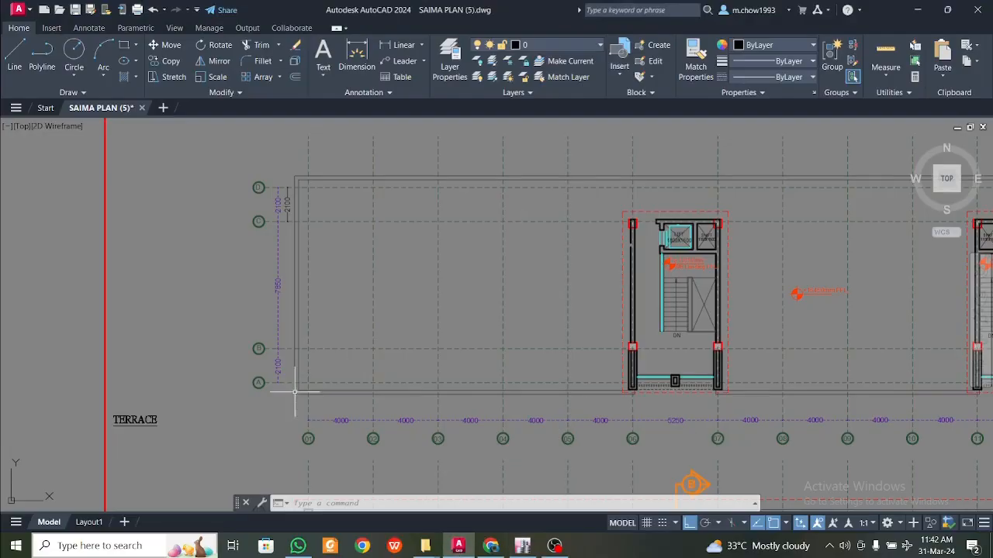
left_click(400, 45)
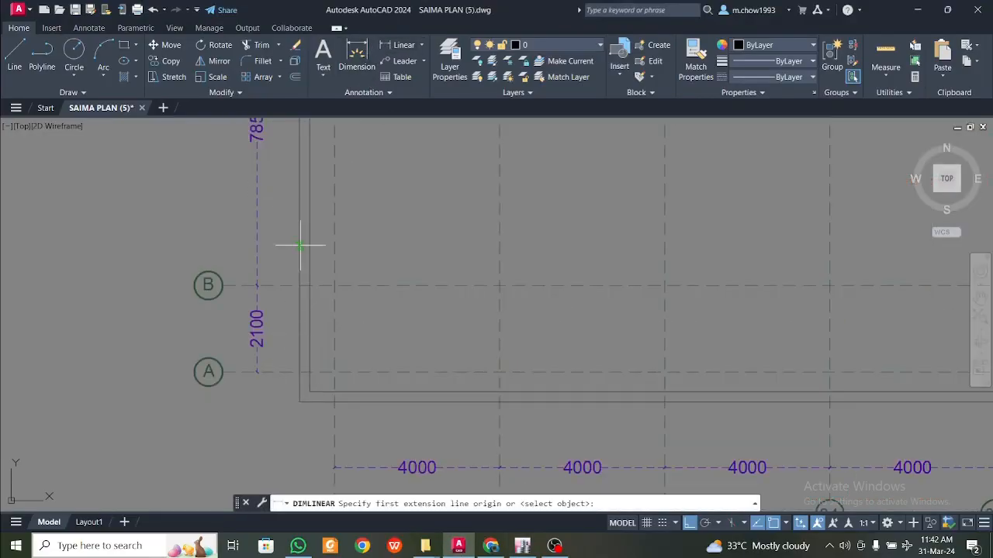
left_click(271, 371)
left_click(281, 284)
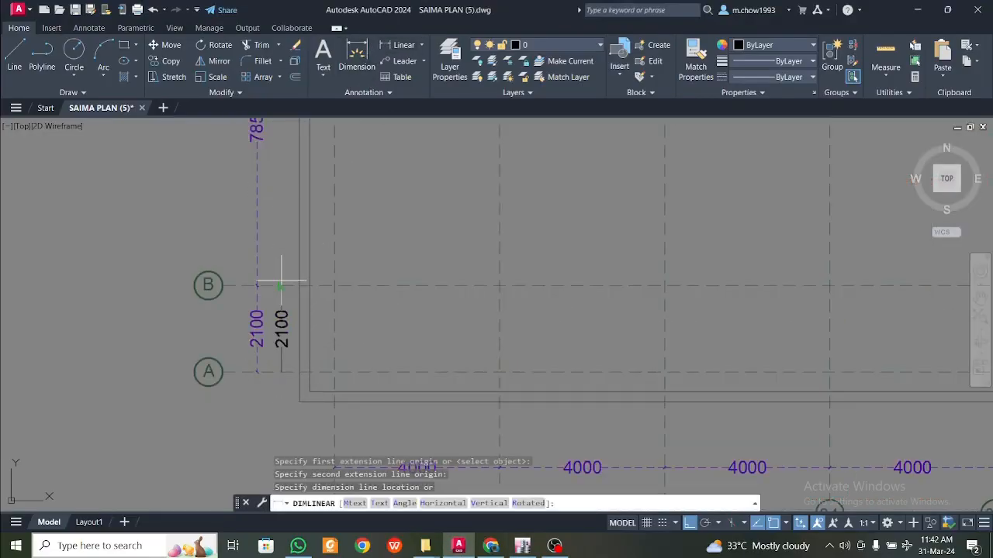
left_click(278, 278)
- Stretch the upper end of the new A–B dimension to grid line C so it spans from A to C
left_click(281, 284)
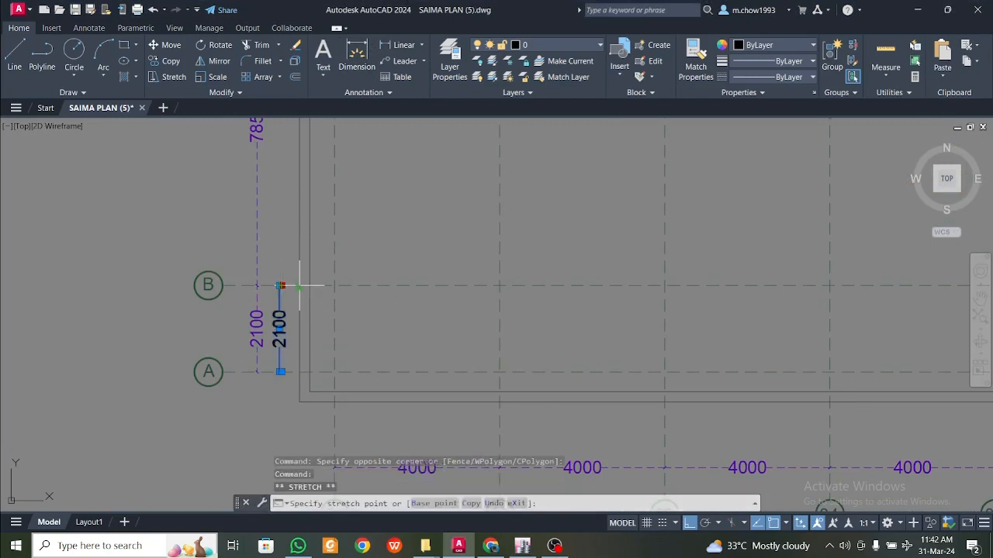
left_click(299, 285)
mouse_move(299, 223)
middle_mouse_down()
mouse_move(304, 255)
mouse_move(283, 284)
middle_mouse_up()
scroll(299, 228, "up", 4)
scroll(301, 230, "down", 4)
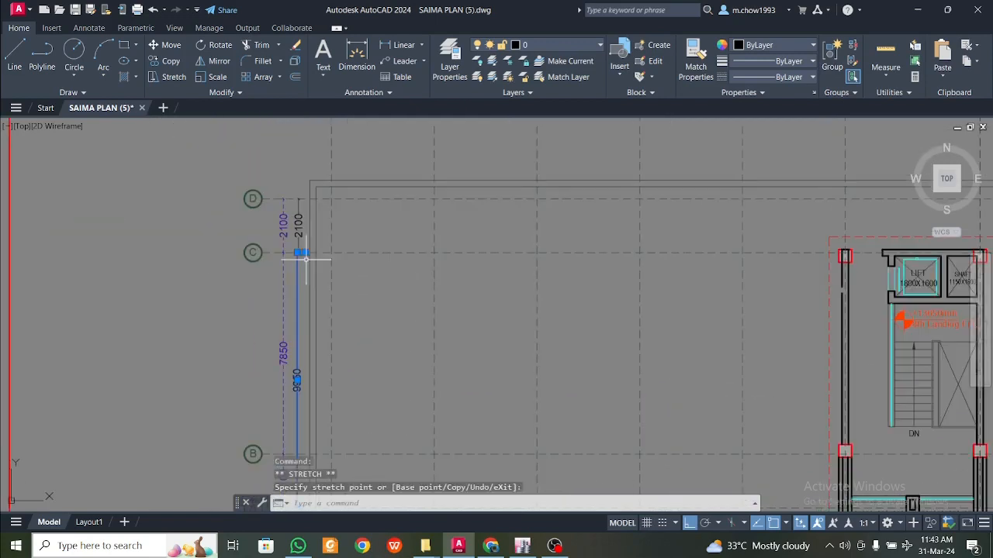
scroll(299, 251, "up", 5)
key("Escape")
middle_click_drag(318, 399, 303, 326)
scroll(303, 327, "down", 2)
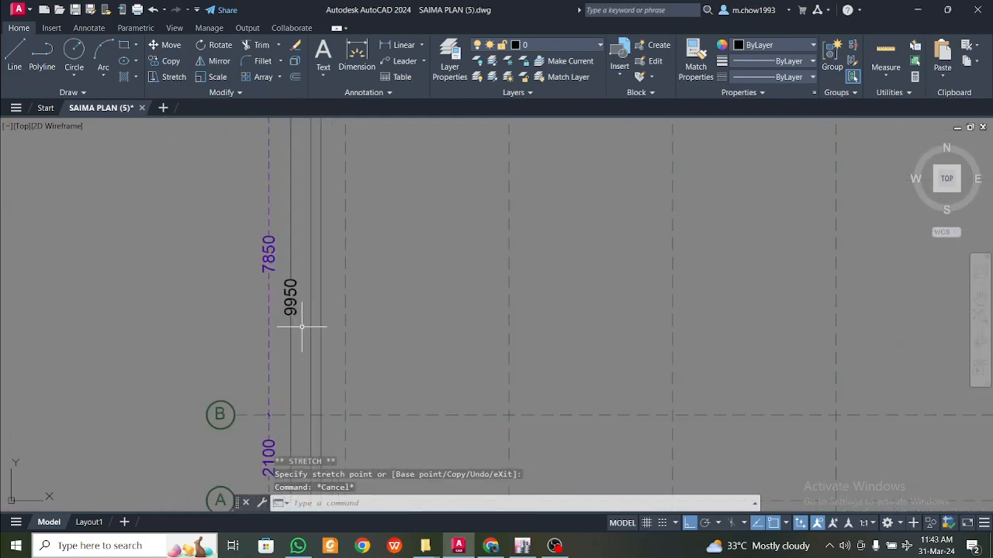
- Go back to ETABS and set the Y ordinate of grid line 3 to 9.95 m
left_click(917, 10)
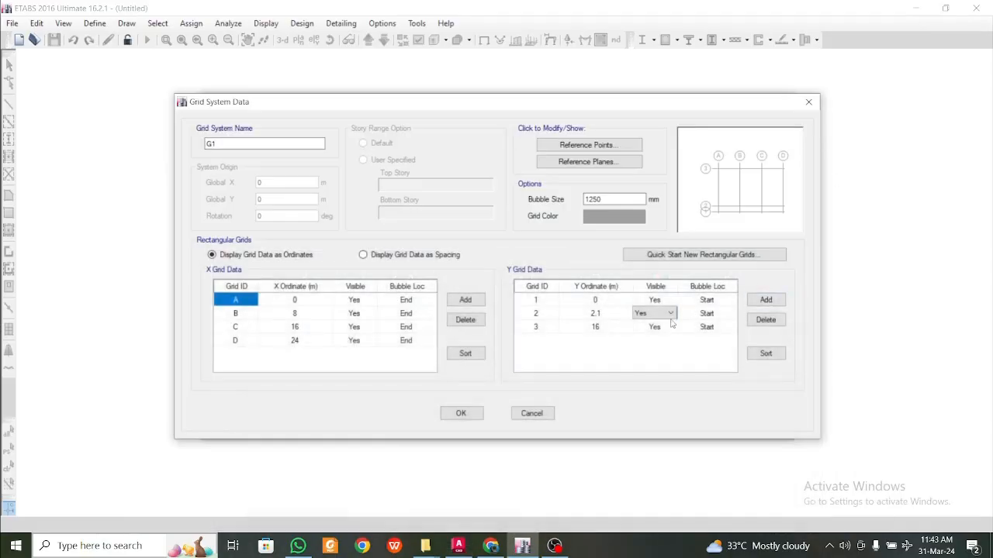
left_click(609, 329)
type("9.95")
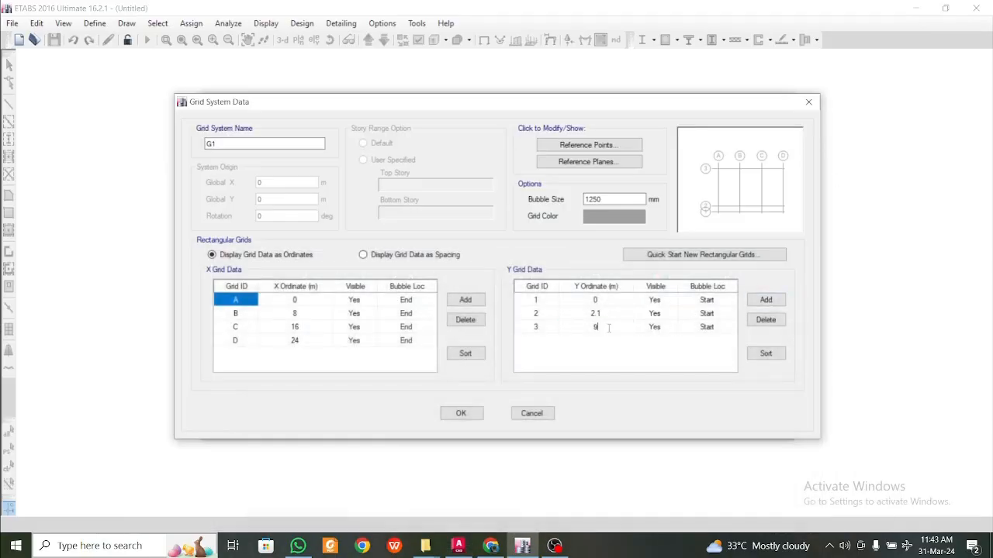
- Add a fourth Y grid line and enter its ordinate as =9.95+2.1
left_click(765, 301)
left_click(599, 346)
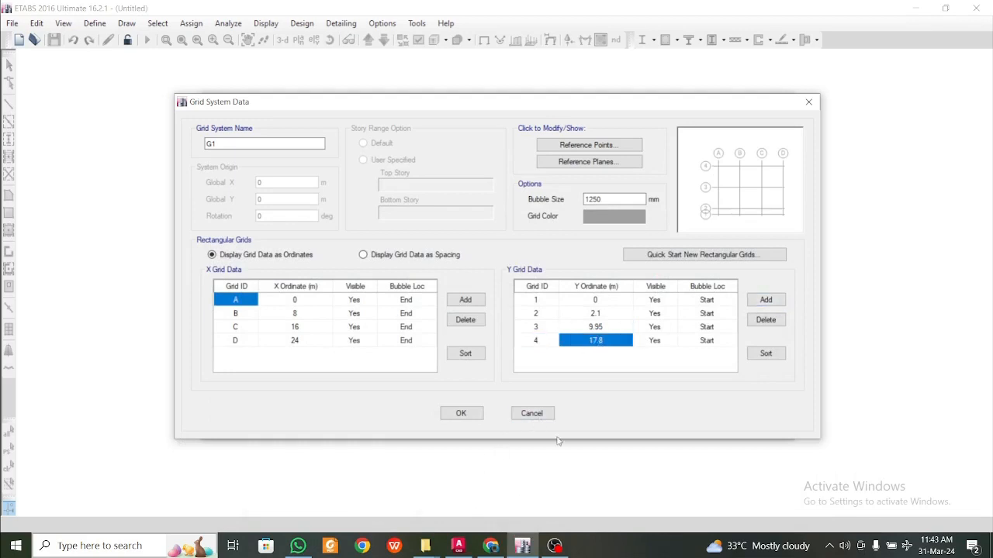
type("=9.95+")
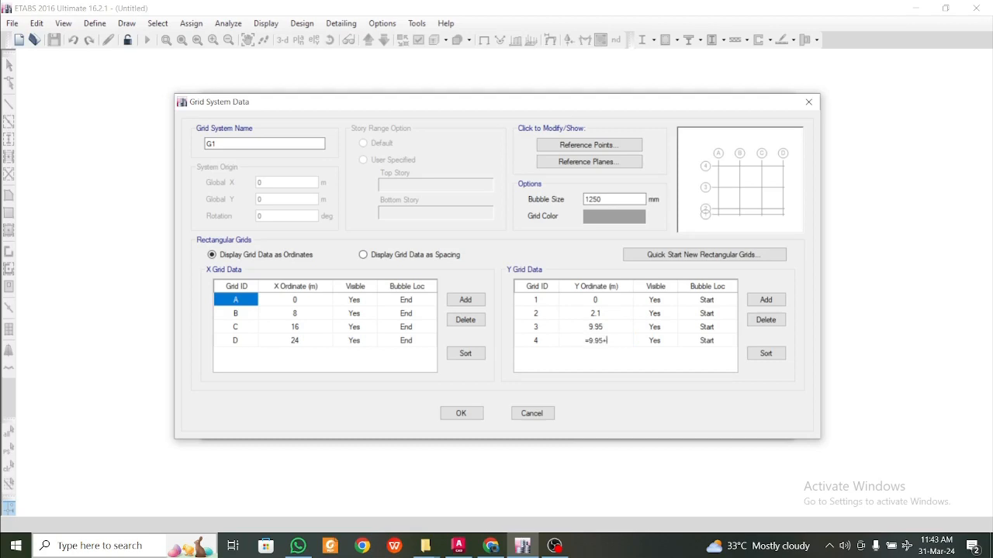
type("2.1")
key("Return")
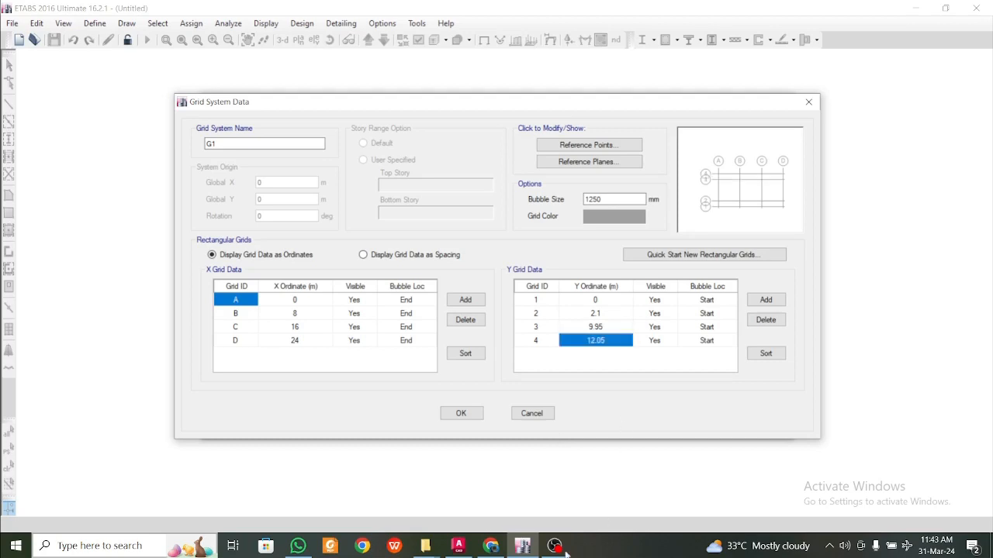
- In AutoCAD, stretch the A–C dimension up to grid line D, check the overall distance and return to ETABS
left_click(458, 546)
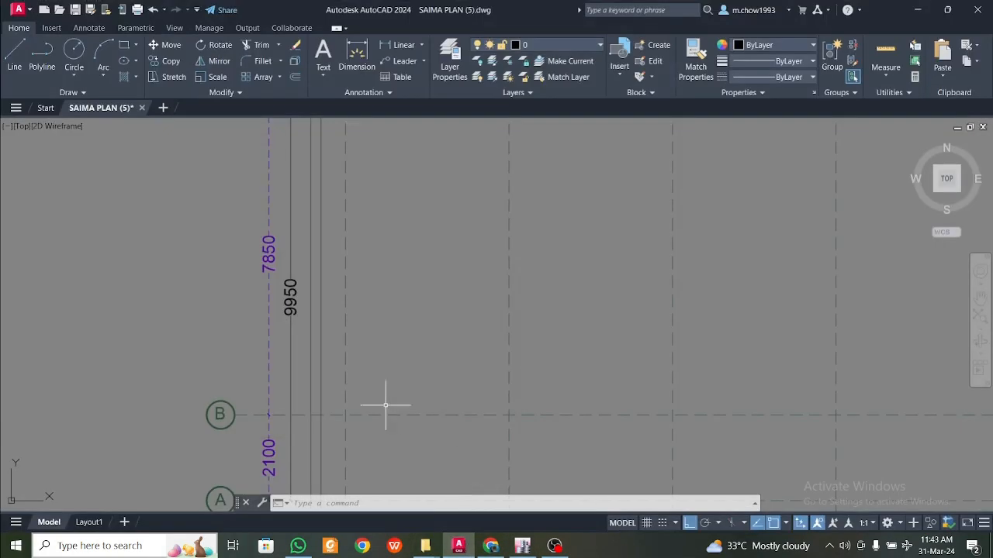
left_click(298, 327)
left_click(284, 327)
middle_click_drag(303, 327, 312, 483)
middle_click_drag(380, 197, 384, 304)
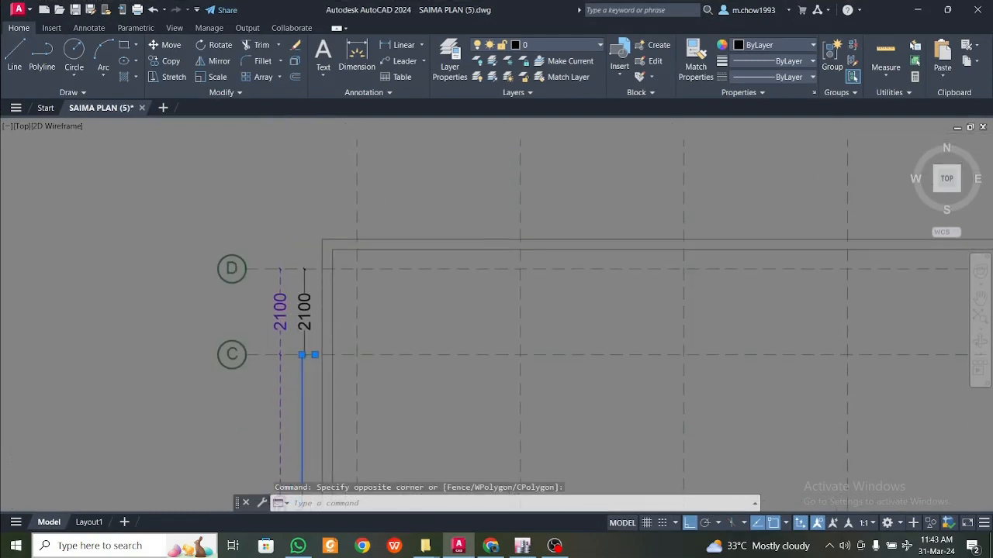
scroll(318, 328, "up", 4)
left_click(310, 395)
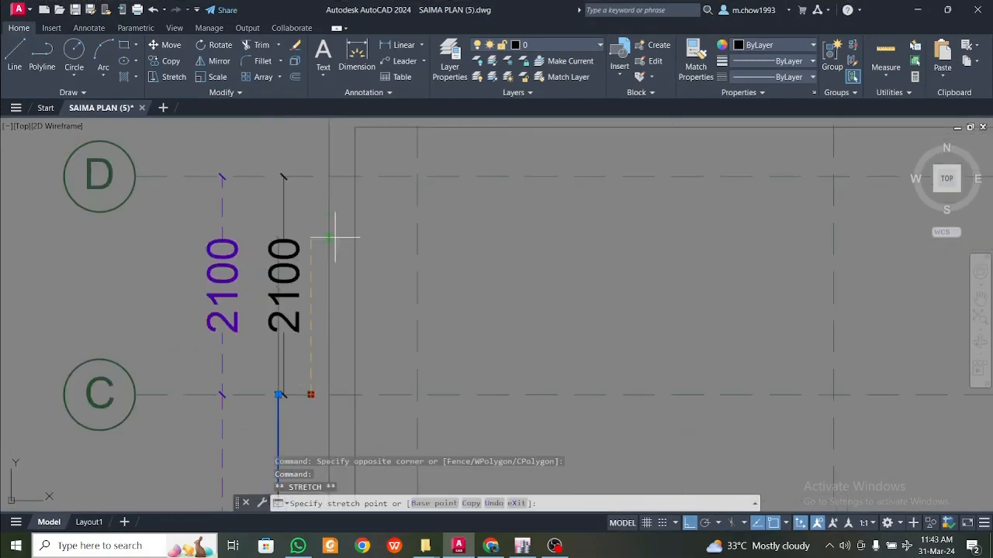
left_click(319, 177)
scroll(345, 203, "down", 6)
middle_click_drag(335, 340, 335, 267)
key("Escape")
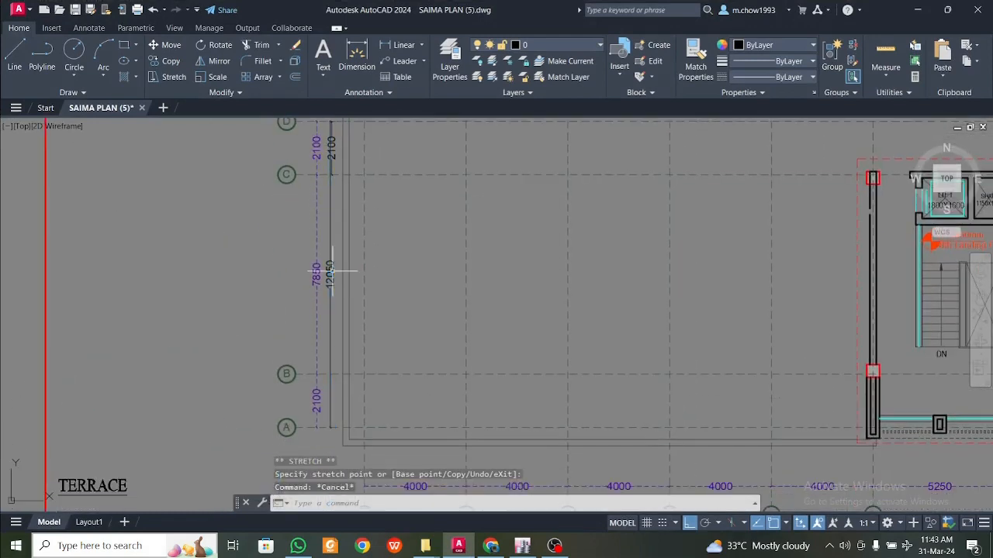
scroll(331, 272, "up", 4)
left_click(338, 313)
left_click(311, 284)
key("Escape")
left_click(523, 546)
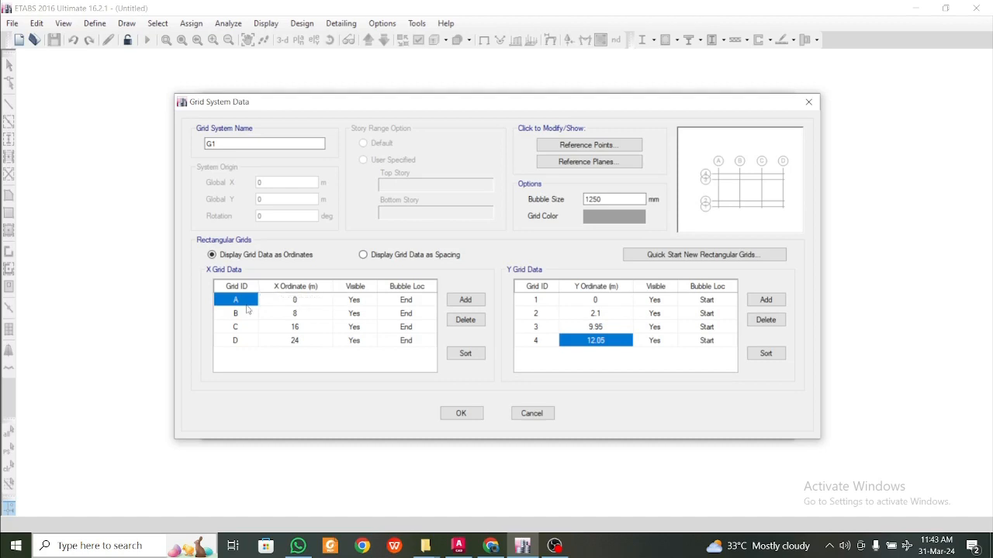
- Switch to AutoCAD and add a linear dimension between grid lines 01 and 02 below the third floor plan
left_click(458, 546)
scroll(388, 364, "down", 5)
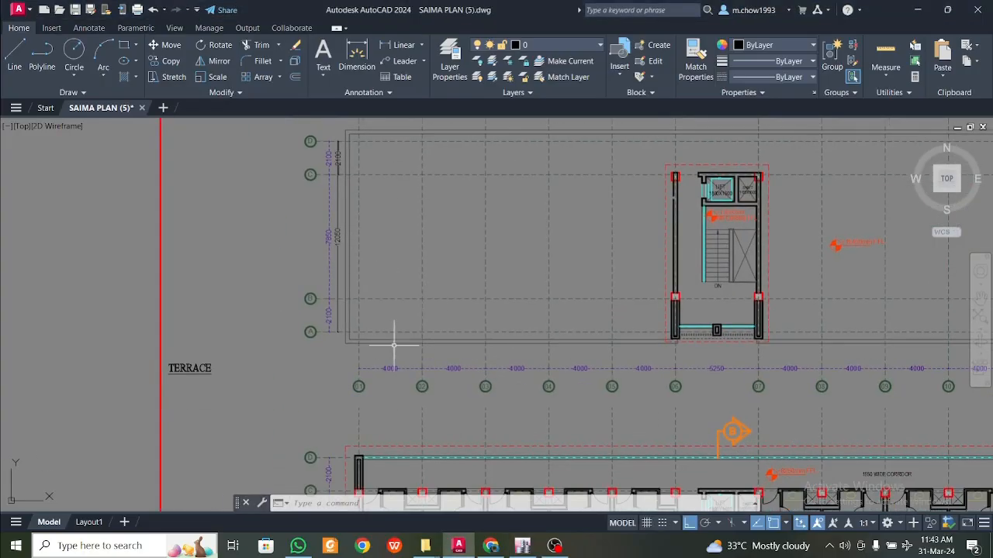
scroll(369, 418, "down", 2)
scroll(369, 418, "up", 6)
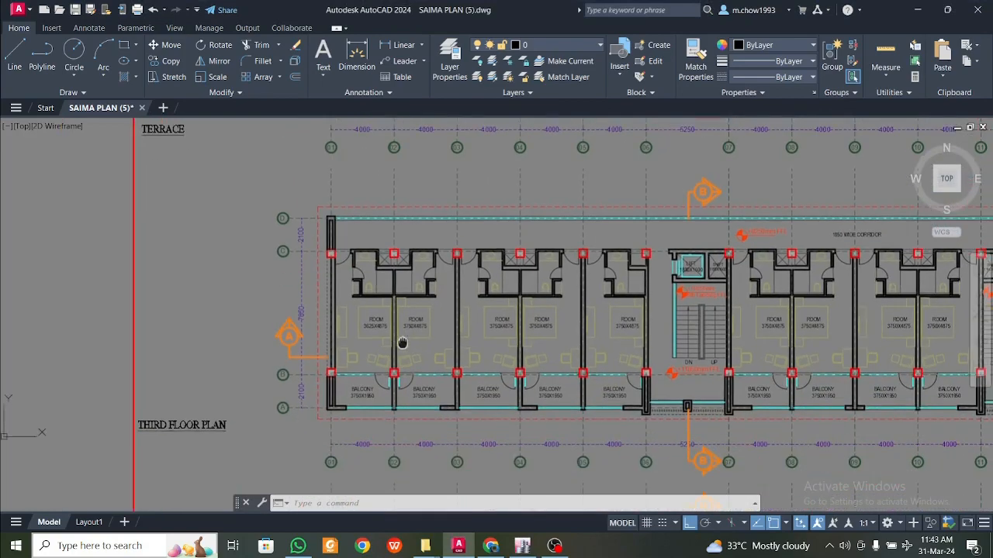
mouse_move(370, 419)
middle_mouse_down()
mouse_move(300, 365)
mouse_move(224, 393)
middle_mouse_up()
left_click(233, 401)
left_click(209, 354)
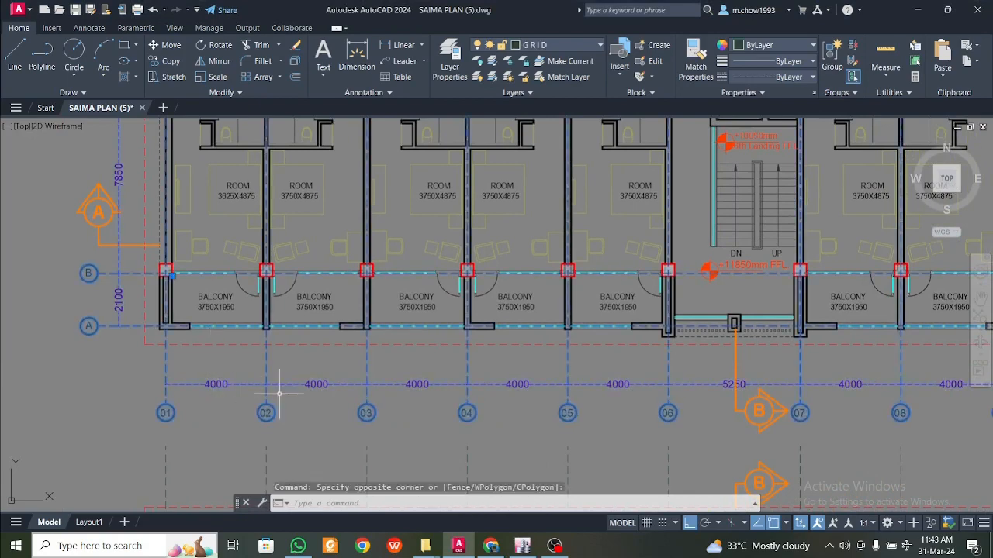
key("Escape")
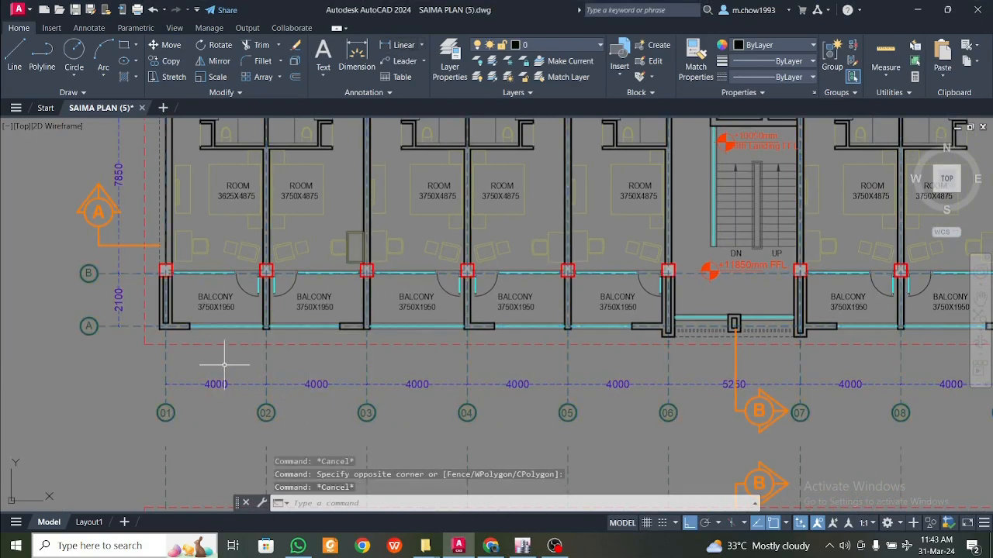
left_click(397, 45)
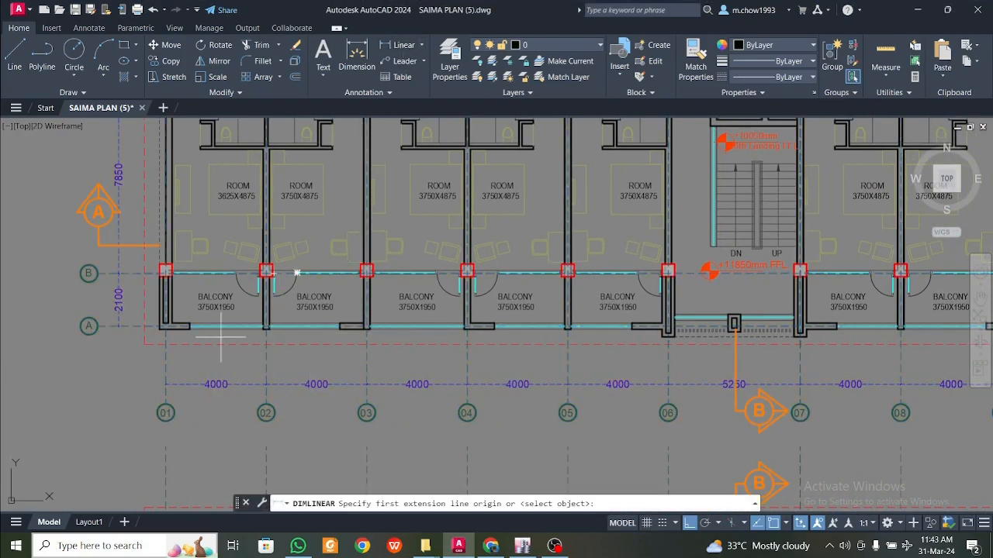
left_click(166, 360)
left_click(265, 360)
left_click(265, 360)
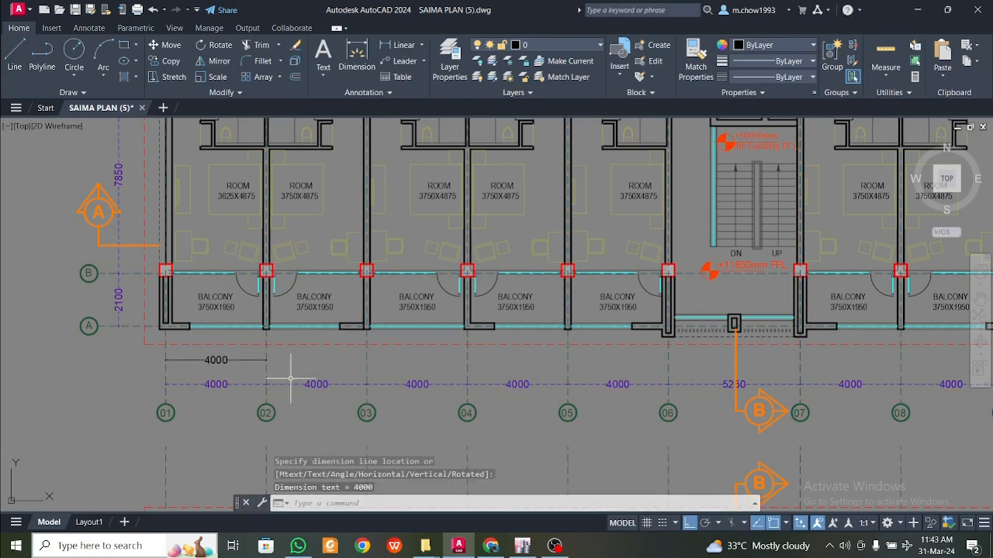
- Return to ETABS, set the X ordinate of grid line B to 4 m and select the X ordinate of grid line C
mouse_move(511, 548)
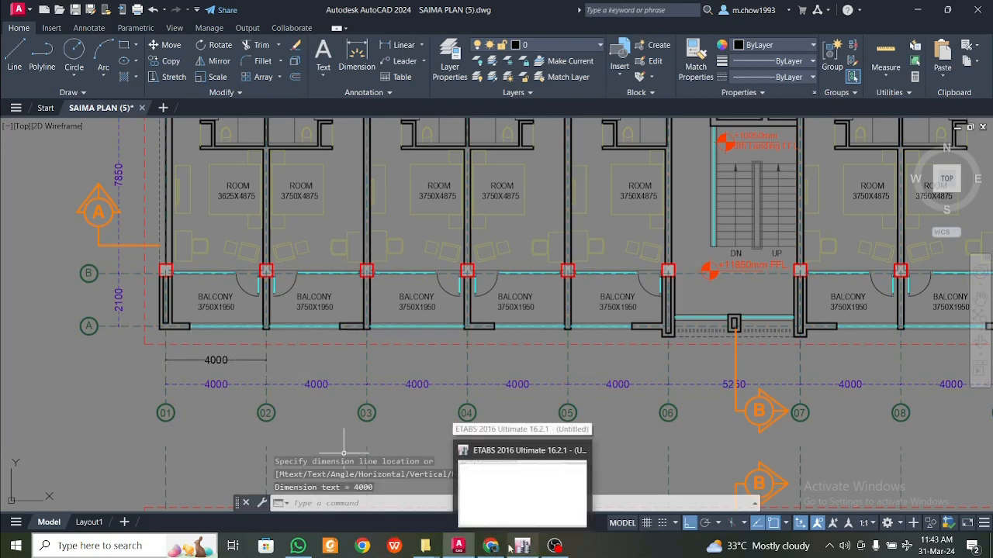
left_click(522, 546)
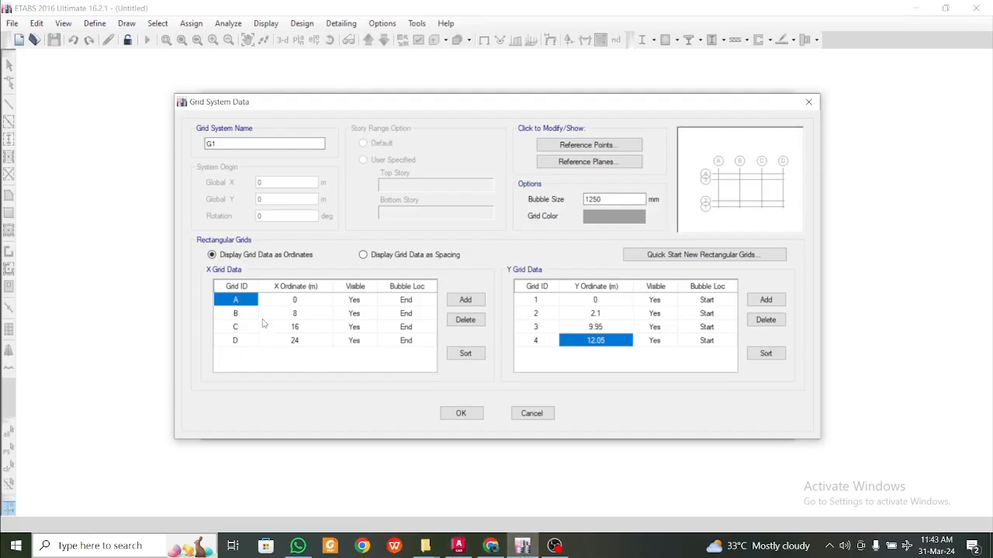
double_click(286, 314)
key("Tab")
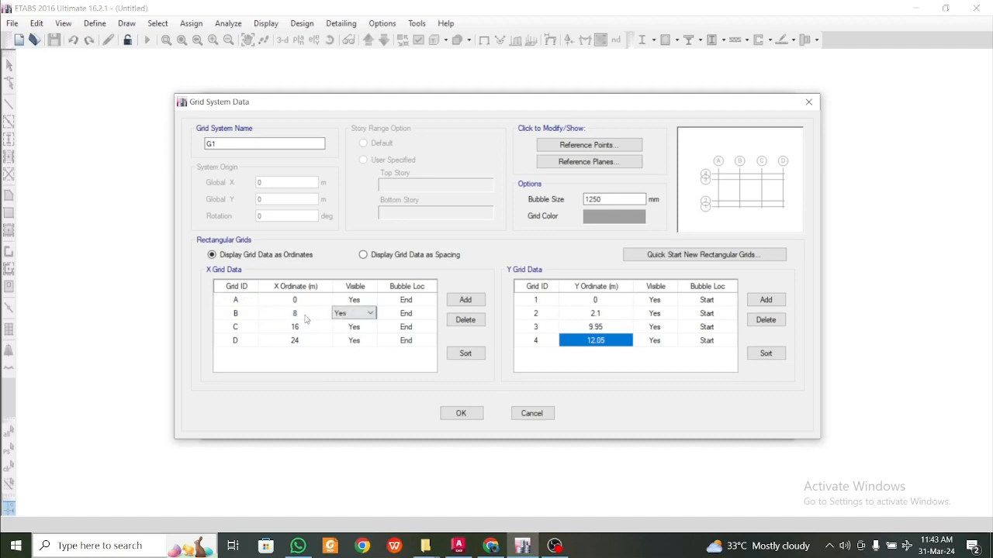
left_click(295, 313)
type("4")
key("Tab")
left_click(297, 328)
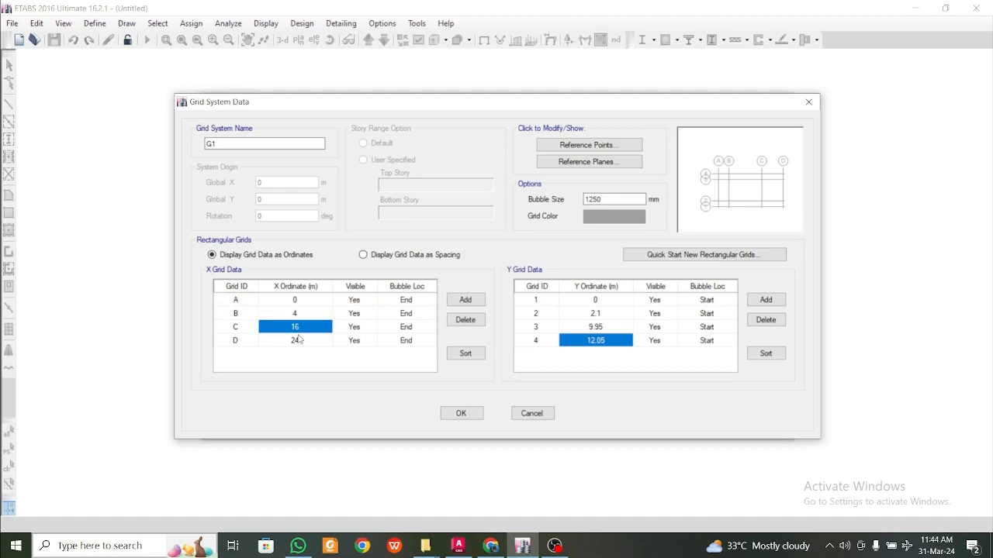
- Set the X ordinates of grid lines C and D to 8 m and 16 m, then add grid line E and select its ordinate
type("8")
left_click(296, 342)
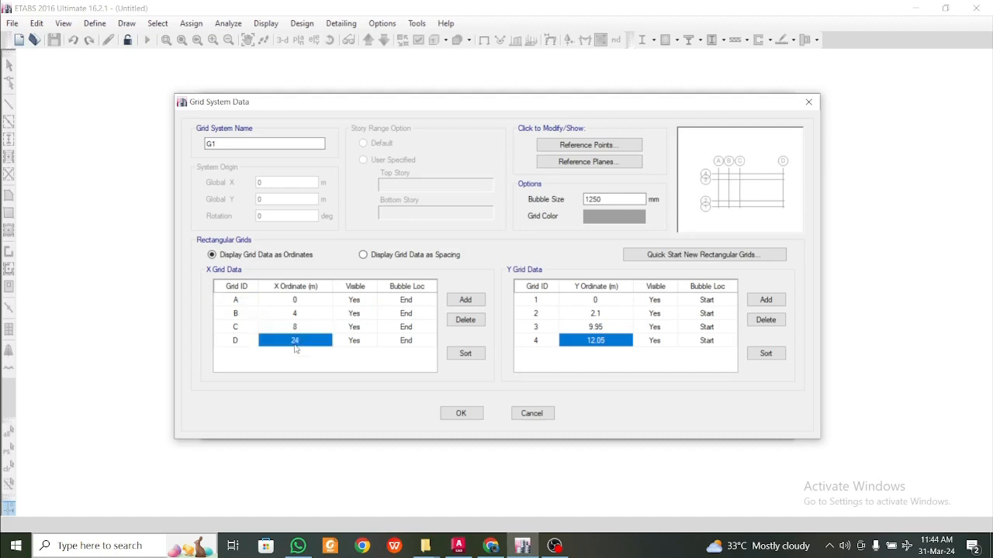
type("16")
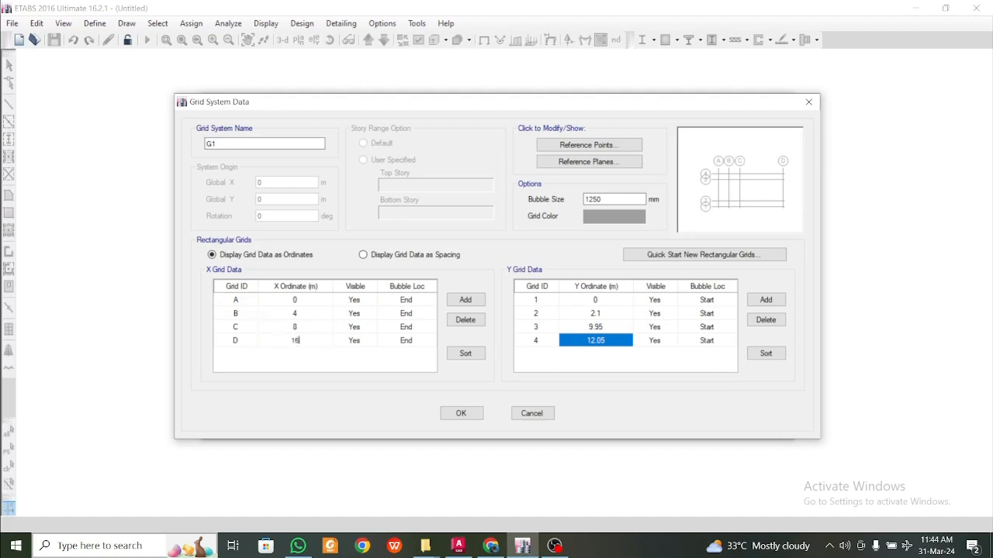
key("Return")
left_click(263, 340)
left_click(465, 301)
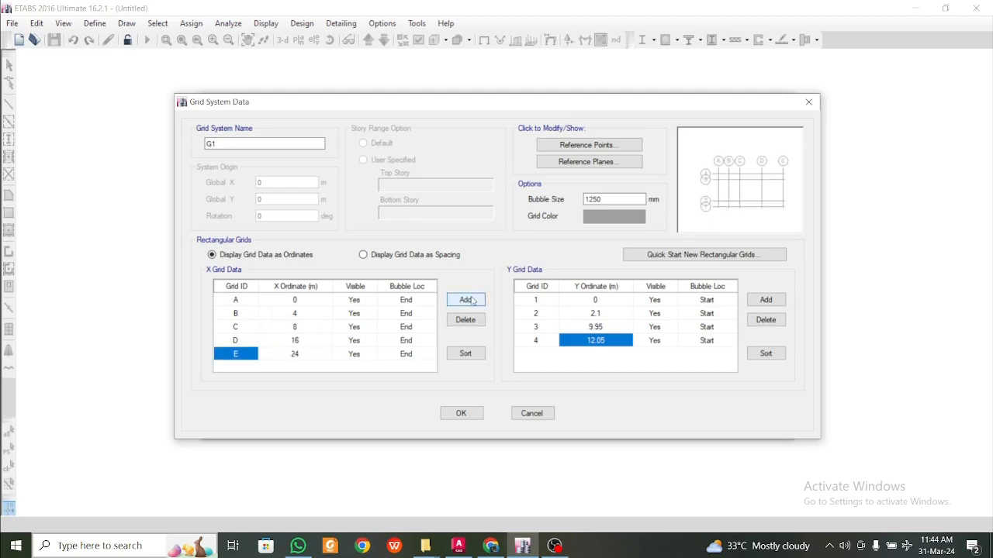
left_click(304, 355)
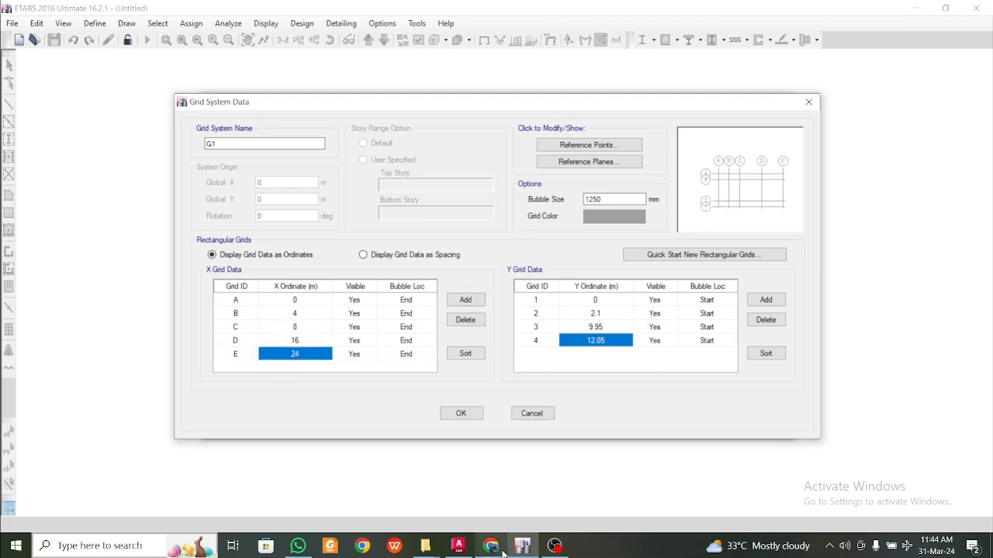
- Switch to AutoCAD and stretch the 01–02 dimension below the floor plan so it ends at grid line 04
left_click(457, 546)
scroll(318, 385, "up", 2)
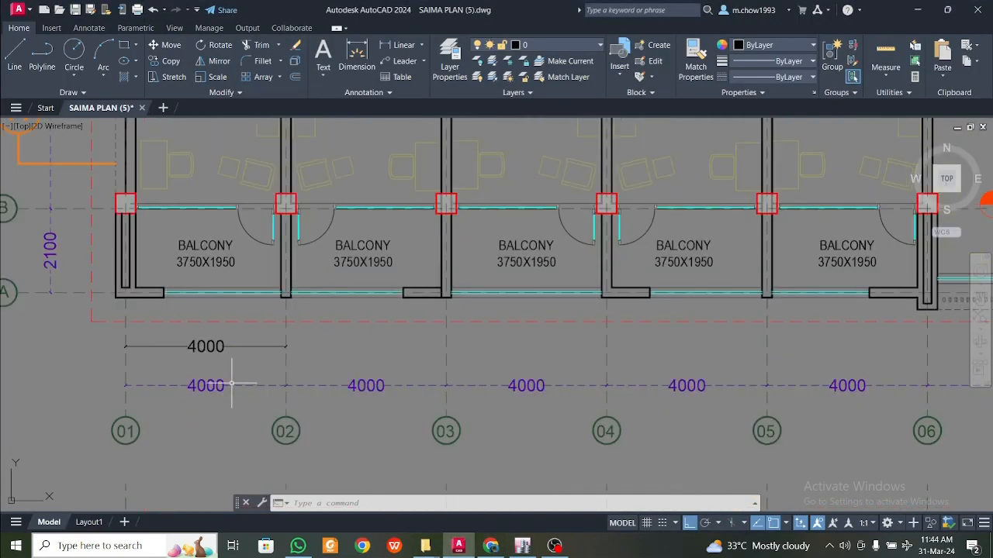
left_click(251, 339)
left_click(281, 355)
scroll(290, 347, "up", 5)
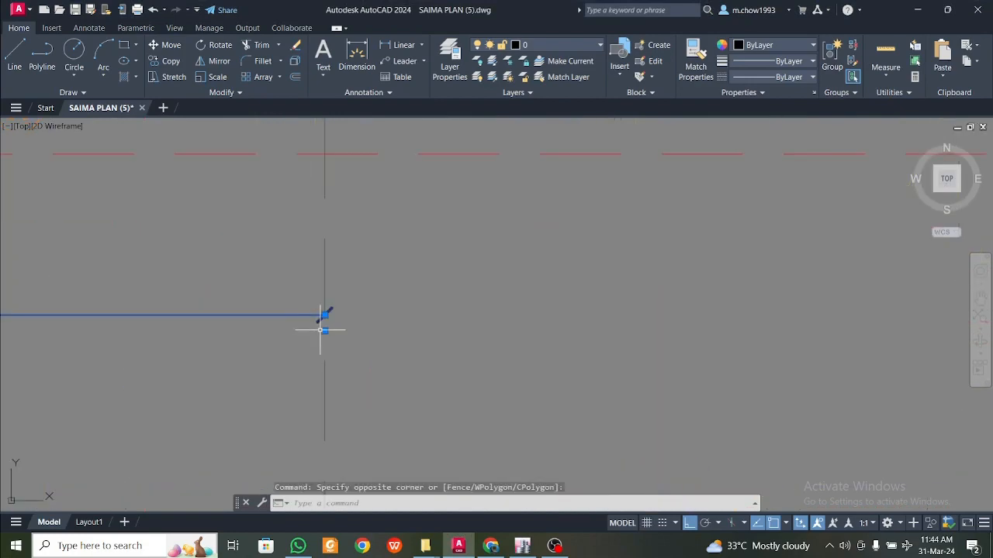
left_click(324, 328)
left_click(325, 331)
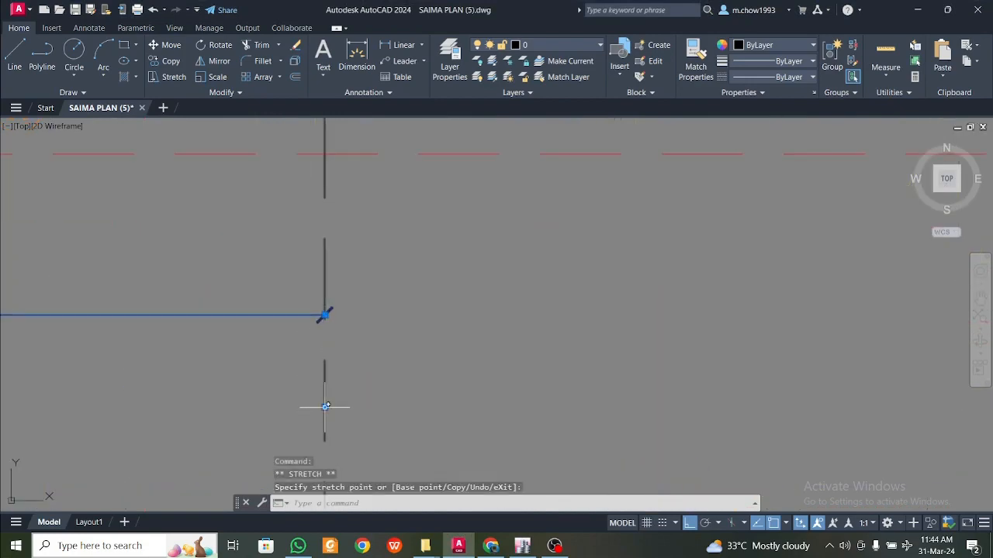
scroll(325, 407, "down", 6)
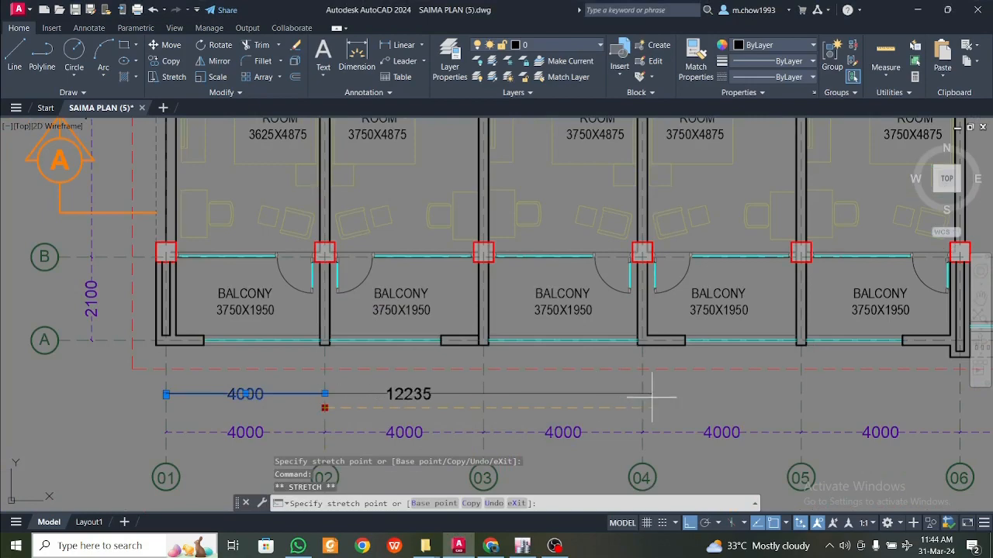
left_click(642, 403)
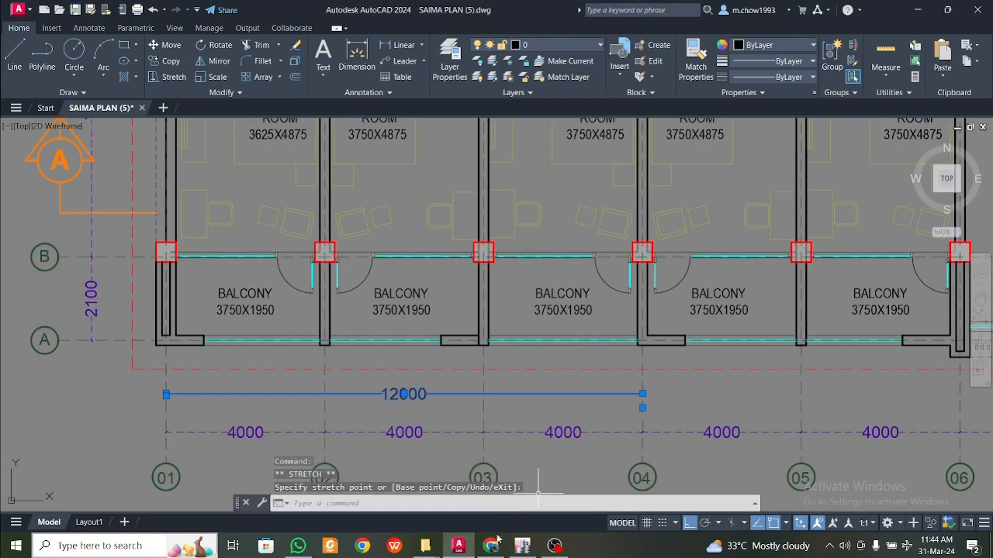
- Return to ETABS, set the X ordinate of grid line D to 12 m and select the ordinate of grid line E
left_click(522, 546)
left_click(310, 346)
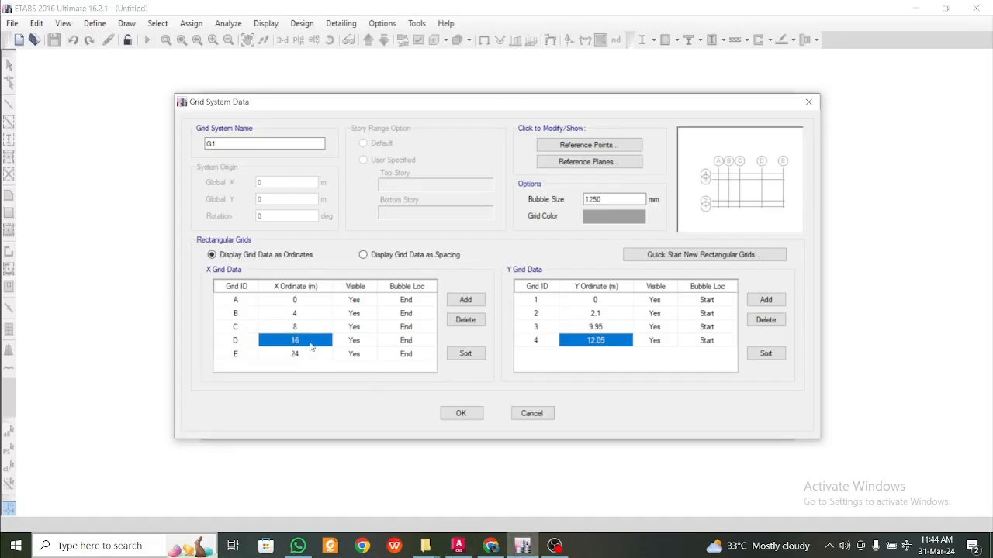
type("12")
left_click(310, 357)
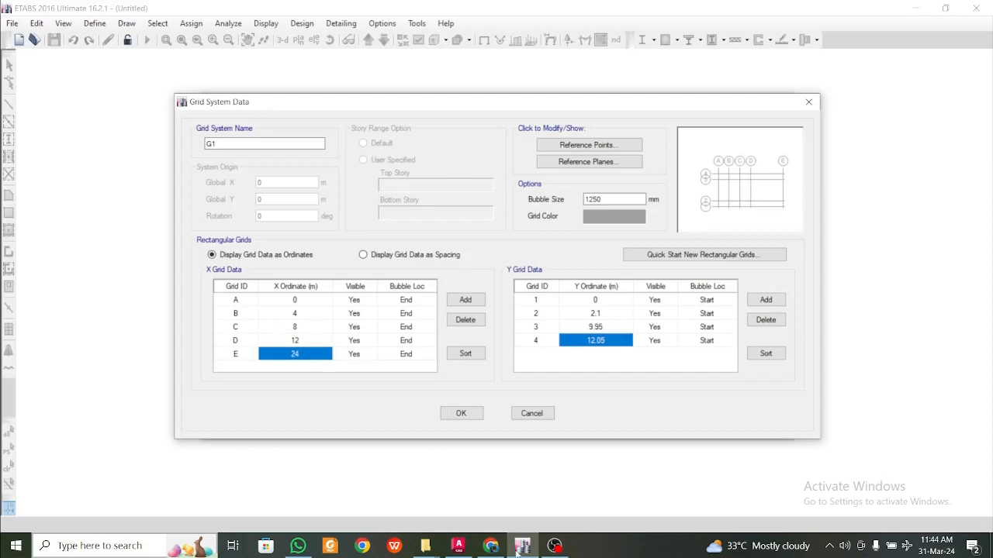
- Switch to AutoCAD and stretch the end of the overall dimension from grid line 04 to 05 and on to 06
left_click(458, 545)
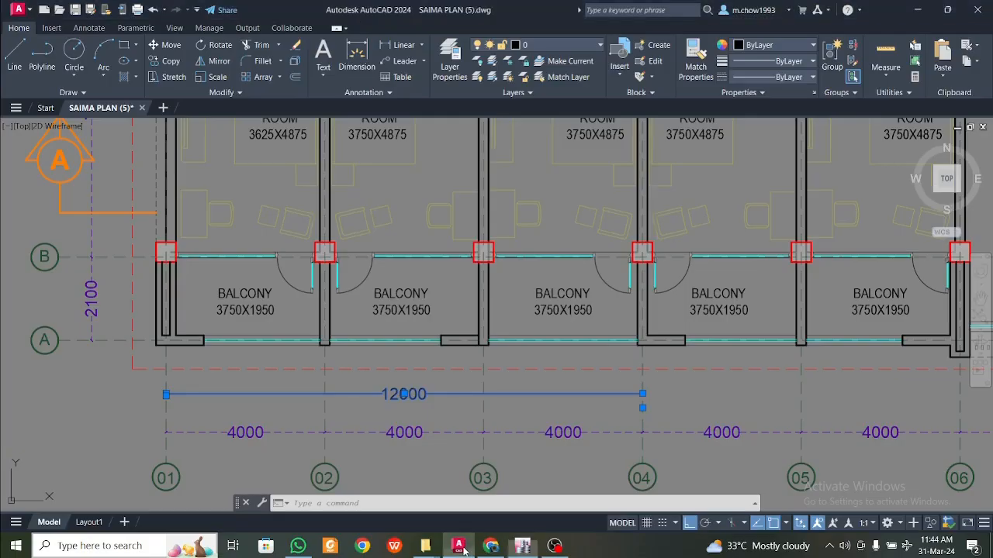
left_click(642, 407)
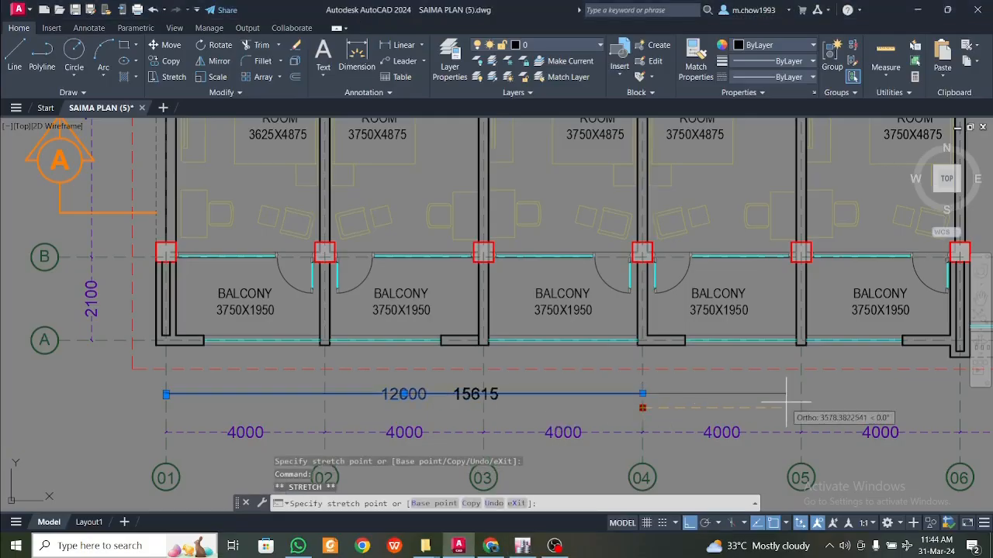
left_click(802, 403)
middle_click_drag(791, 398, 592, 361)
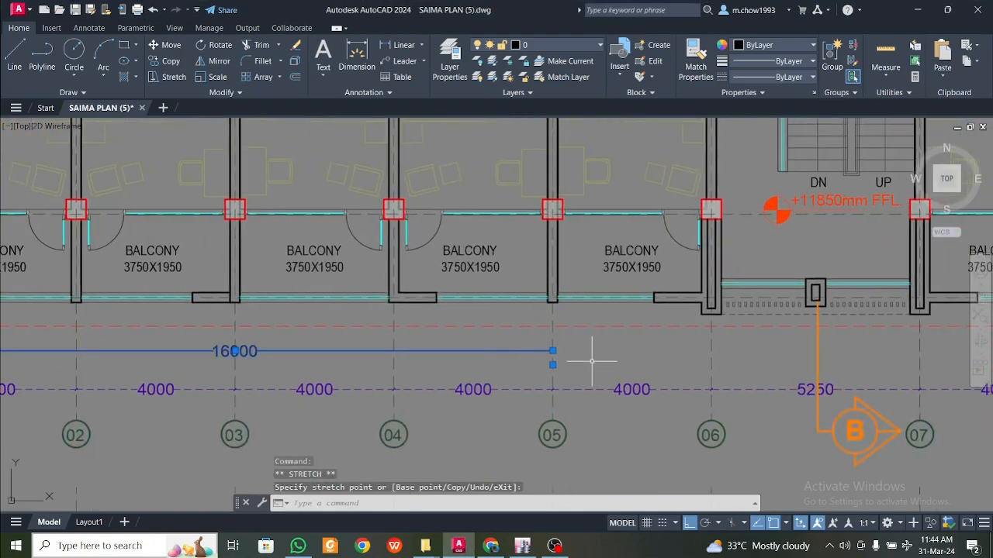
left_click(552, 364)
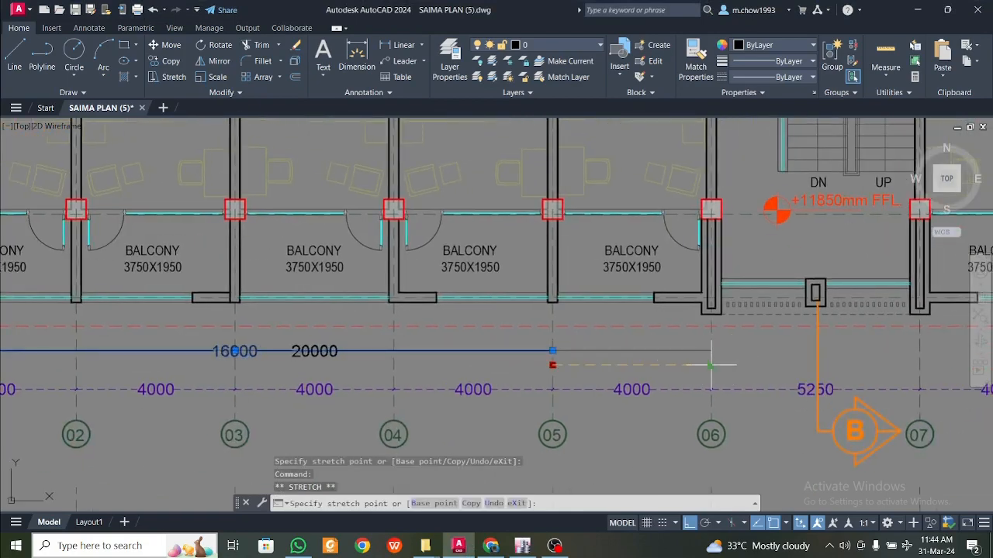
left_click(711, 365)
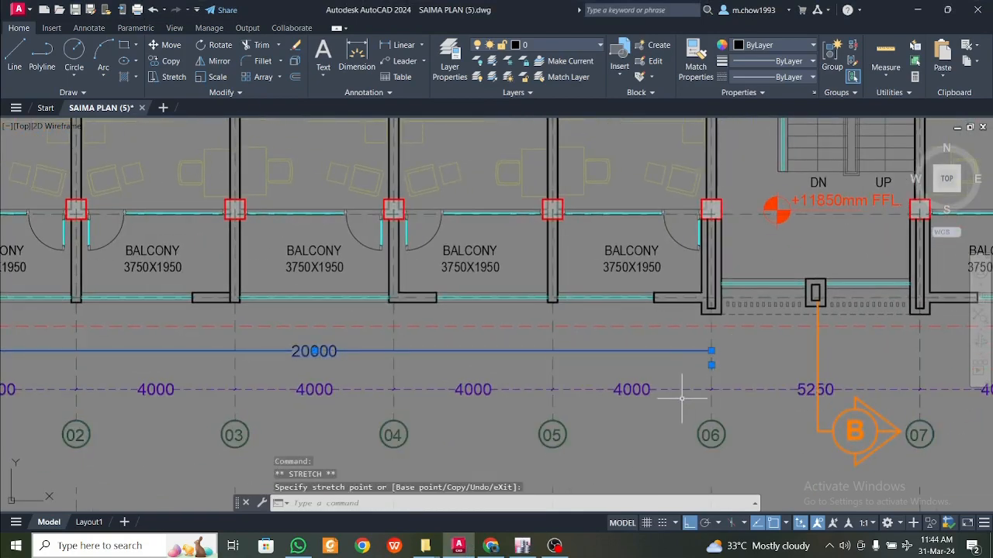
- Return to ETABS, set the X ordinate of grid line E to 16 m and add X grid line F
left_click(522, 546)
type("16")
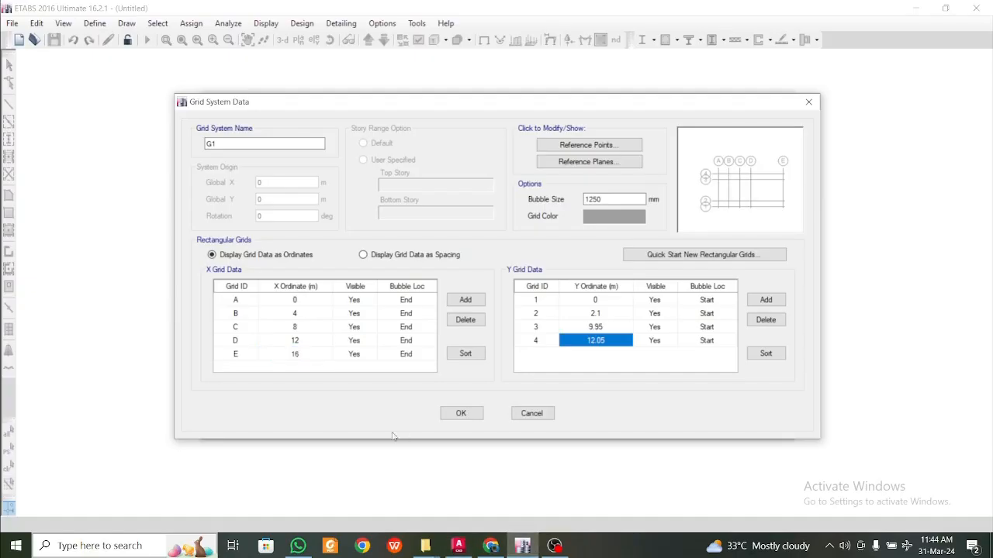
left_click(466, 300)
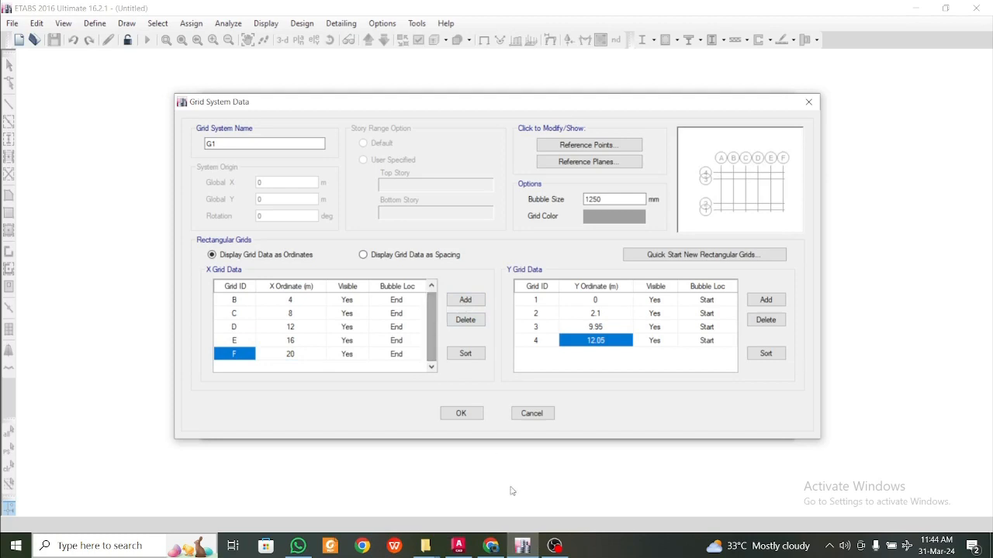
- Switch to AutoCAD and stretch the end of the overall dimension from grid line 06 to grid line 07
left_click(464, 538)
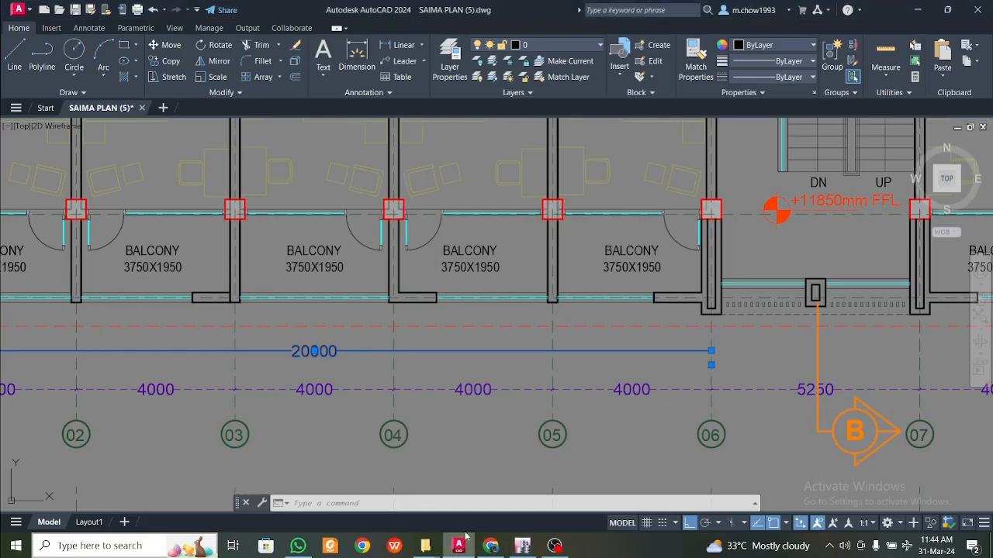
scroll(517, 395, "down", 2)
scroll(517, 397, "up", 2)
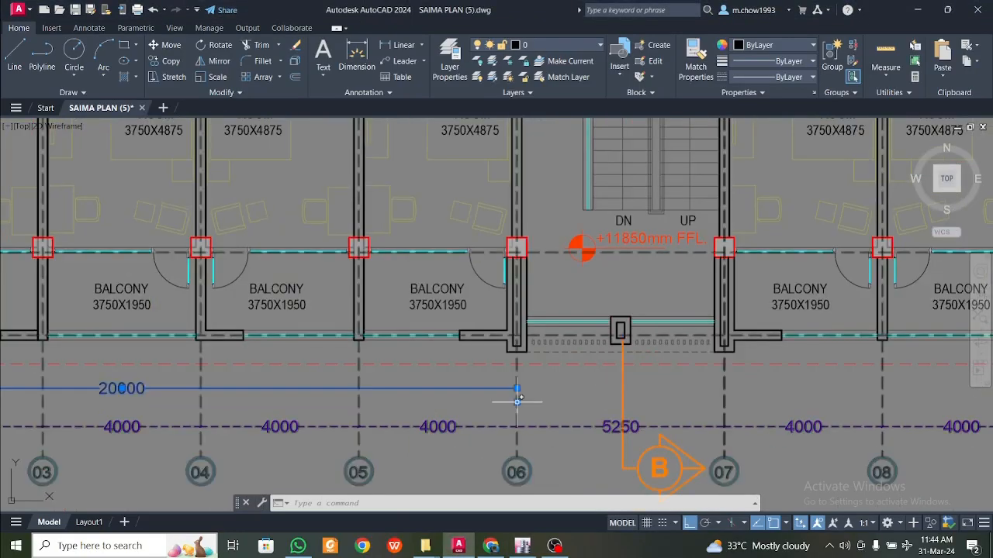
left_click(518, 389)
left_click(724, 400)
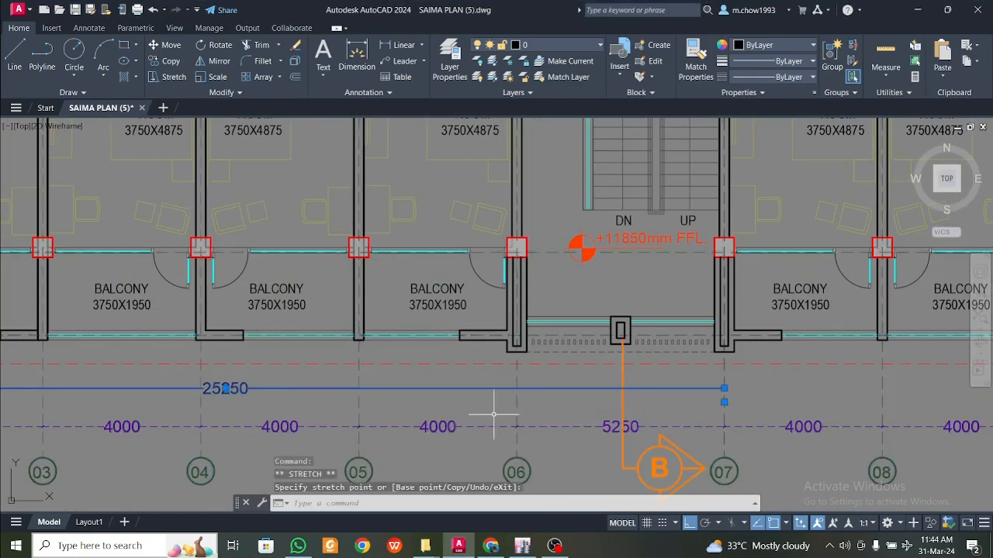
key("Escape")
left_click(436, 421)
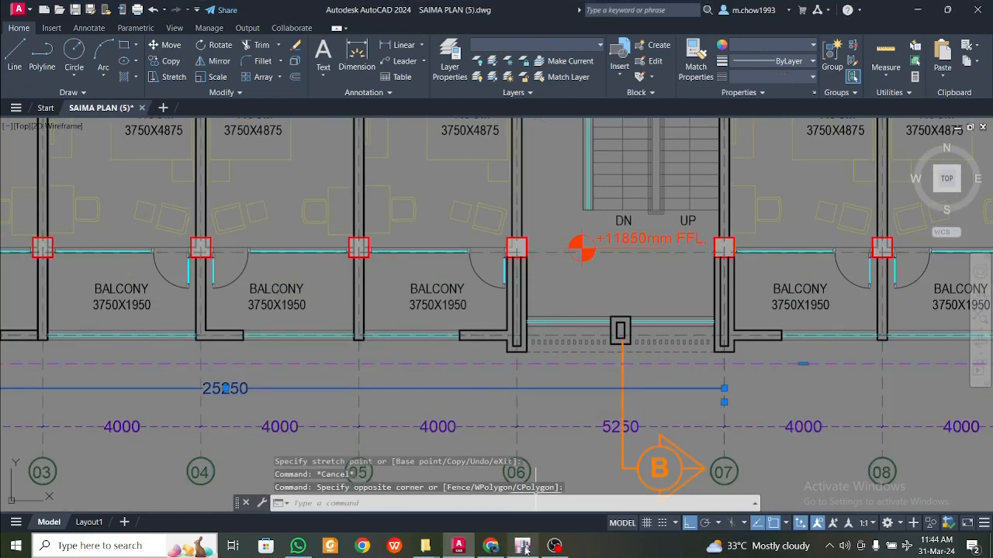
- Return to ETABS, add X grid line G with an ordinate of 25.25 m, and add X grid line H
left_click(523, 546)
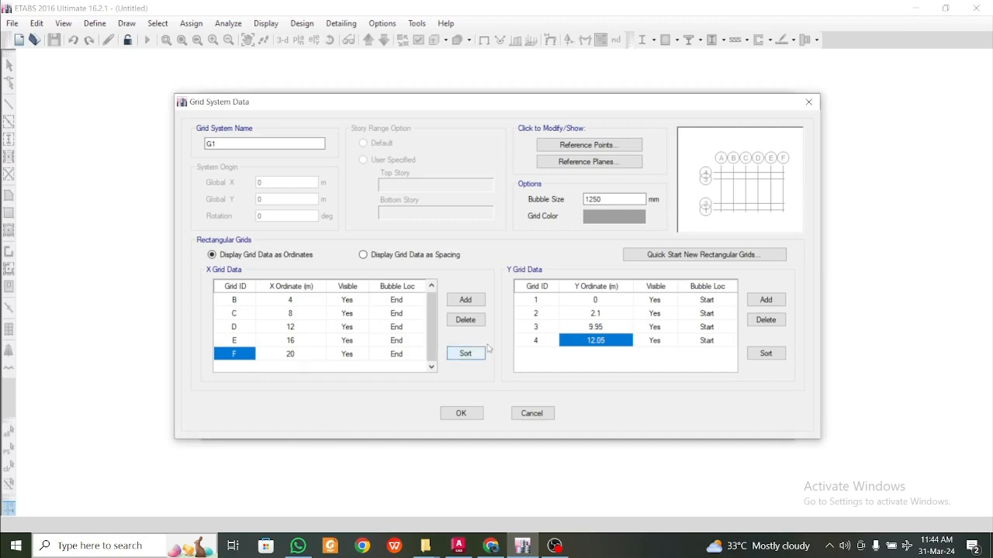
left_click(466, 300)
left_click(303, 359)
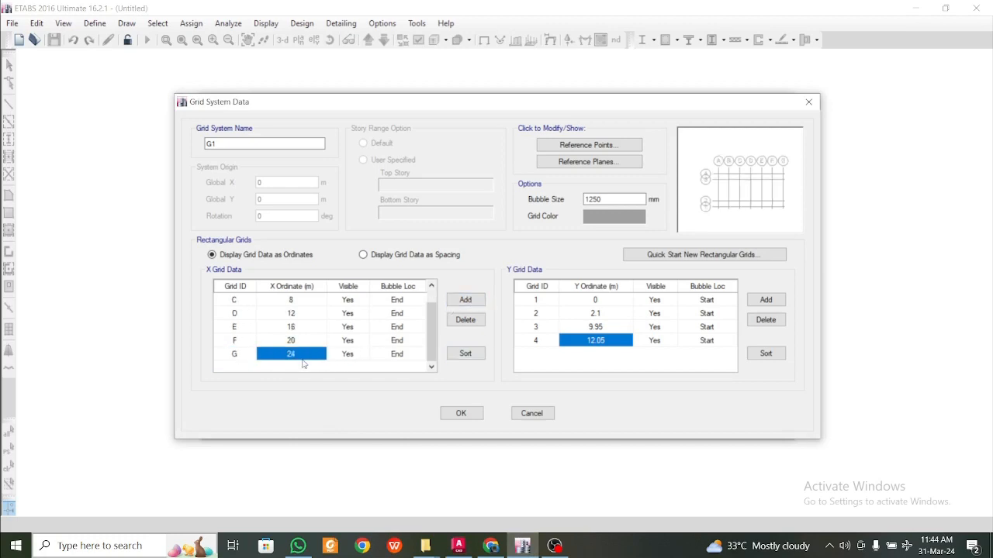
type("25")
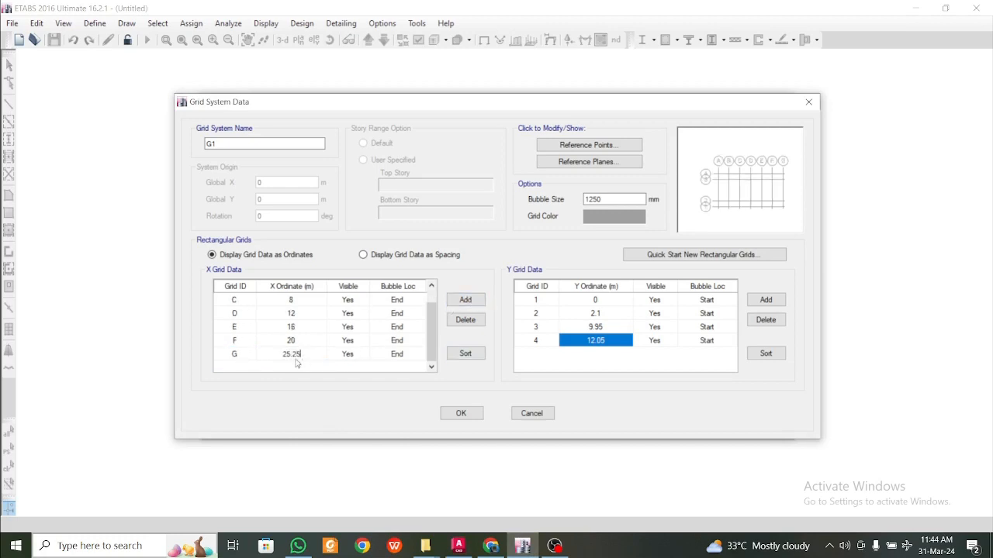
left_click(241, 356)
left_click(465, 301)
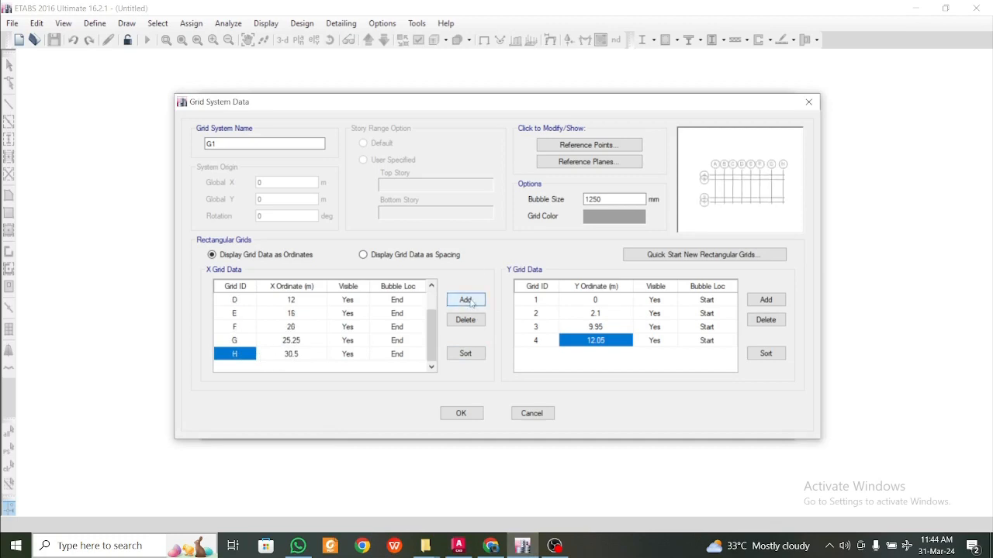
- Switch to AutoCAD, stretch the end of the overall dimension from grid line 07 to 08 and check its distance
left_click(463, 541)
scroll(543, 410, "down", 3)
scroll(554, 421, "up", 7)
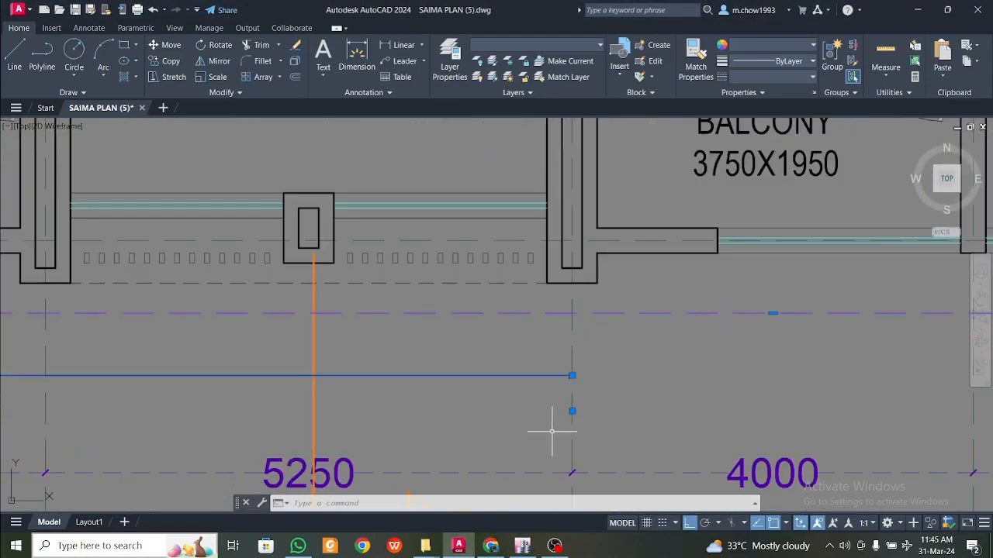
scroll(572, 409, "down", 4)
scroll(654, 418, "up", 2)
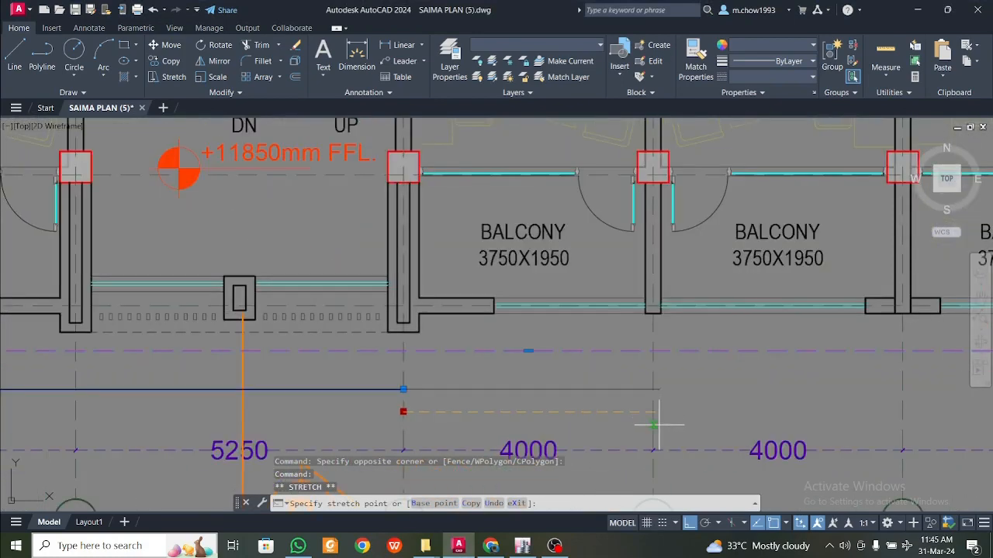
scroll(656, 423, "down", 2)
middle_click_drag(186, 426, 284, 416)
key("Escape")
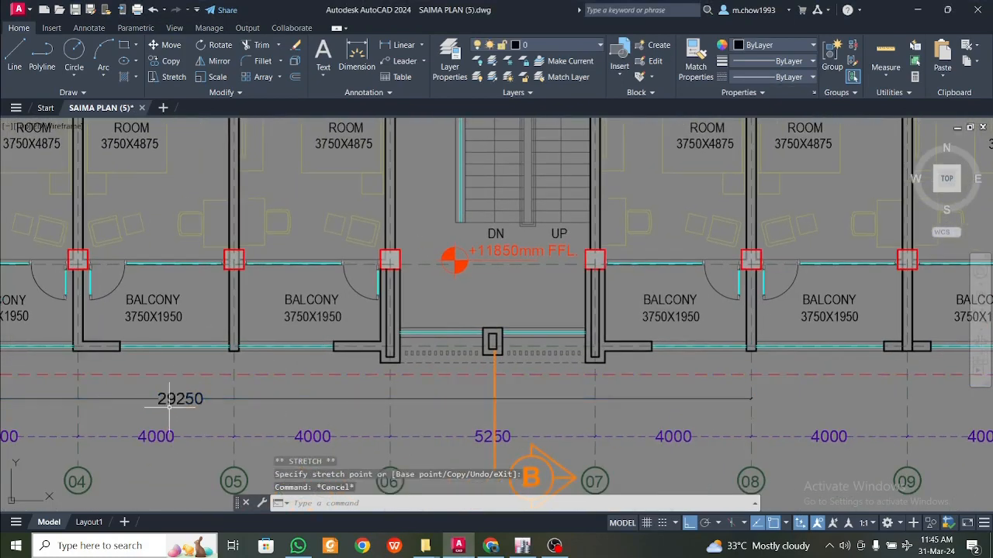
scroll(189, 410, "up", 2)
- Return to ETABS, set the X ordinate of grid line H to 29.25 m and add X grid line I
left_click(522, 546)
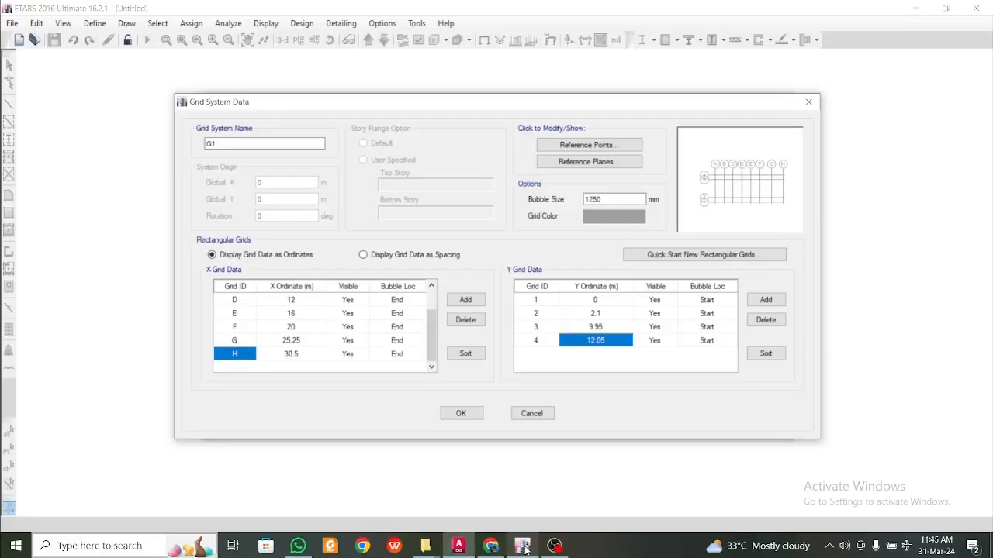
left_click(293, 354)
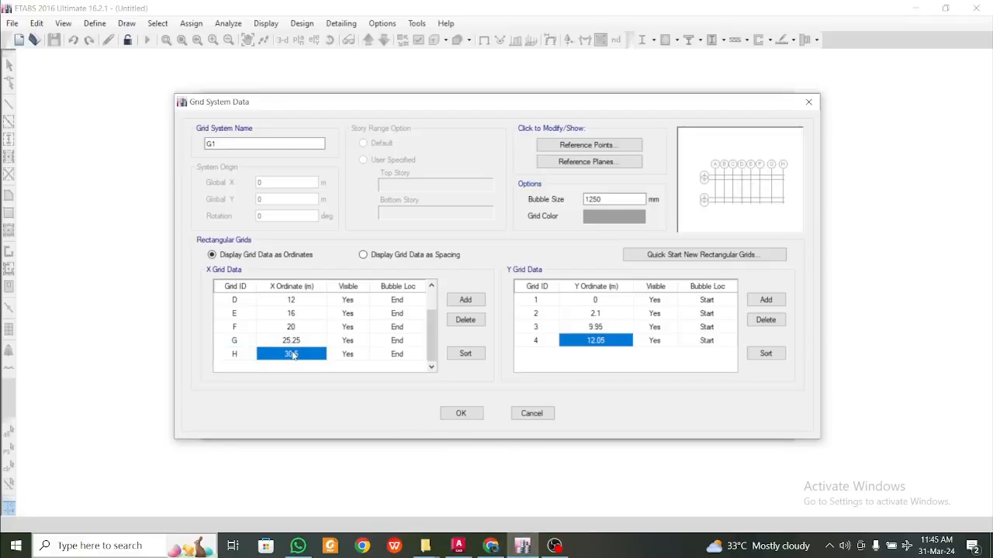
type("29")
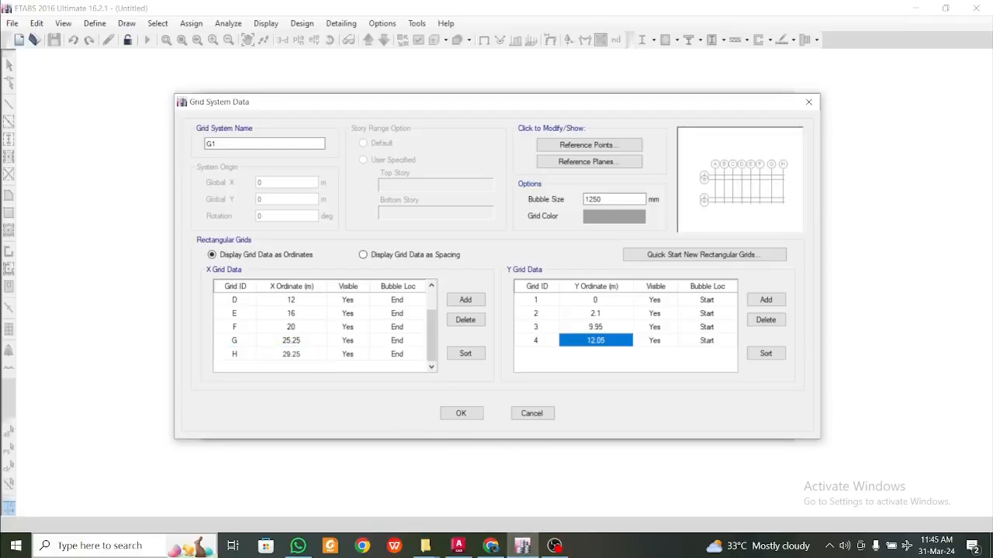
left_click(250, 355)
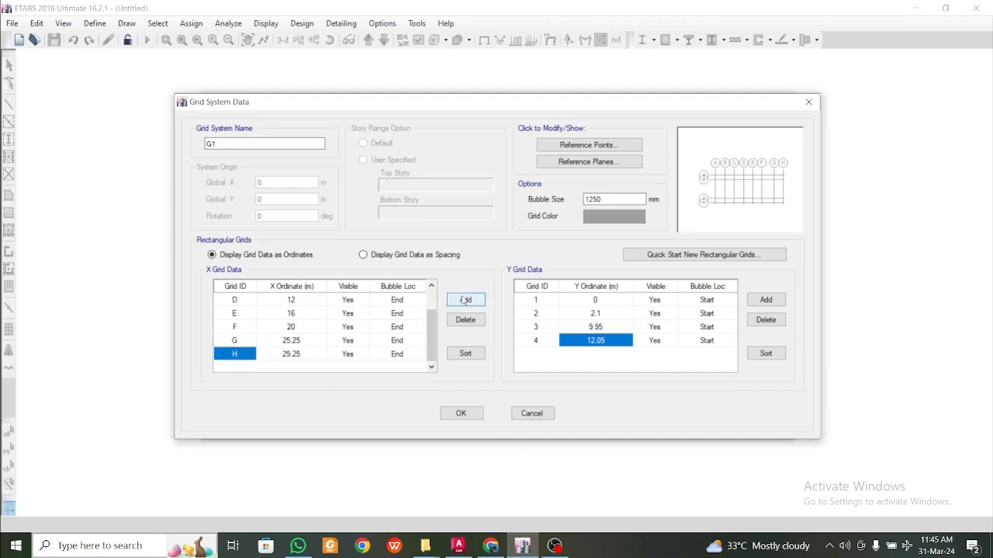
left_click(465, 300)
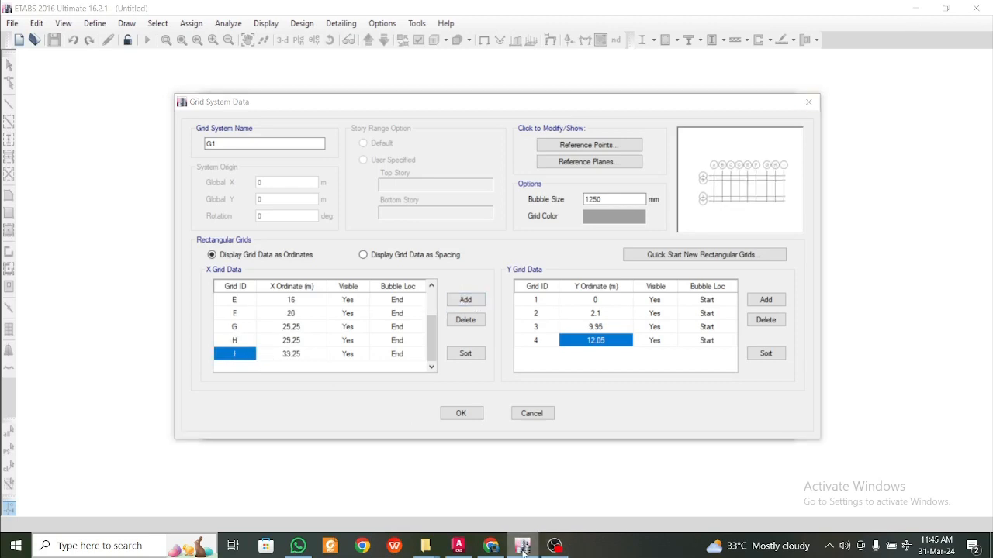
- Switch to AutoCAD, stretch the end of the overall dimension from grid line 08 to 09 and check its distance
left_click(459, 546)
scroll(492, 417, "down", 6)
scroll(596, 427, "up", 6)
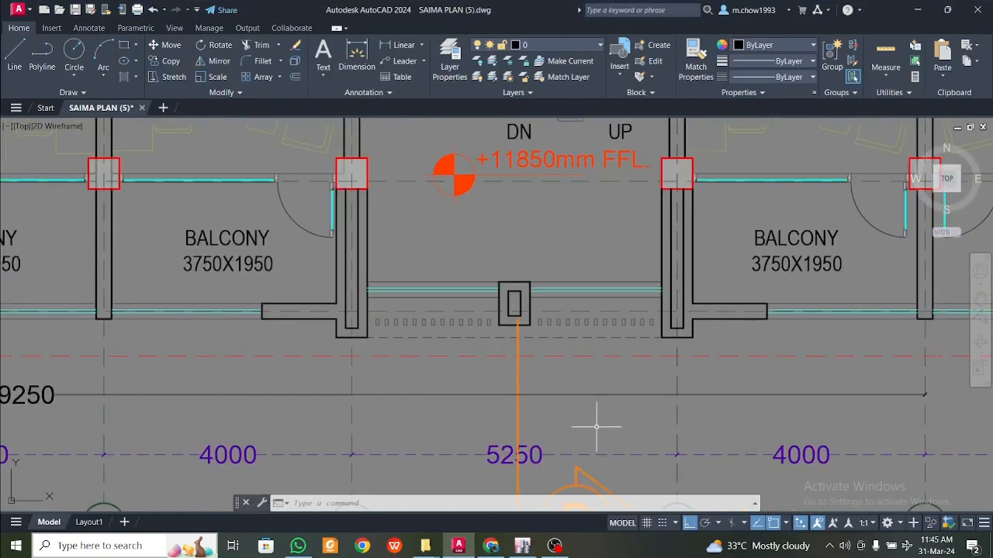
left_click(632, 425)
left_click(600, 385)
middle_click_drag(970, 423, 627, 424)
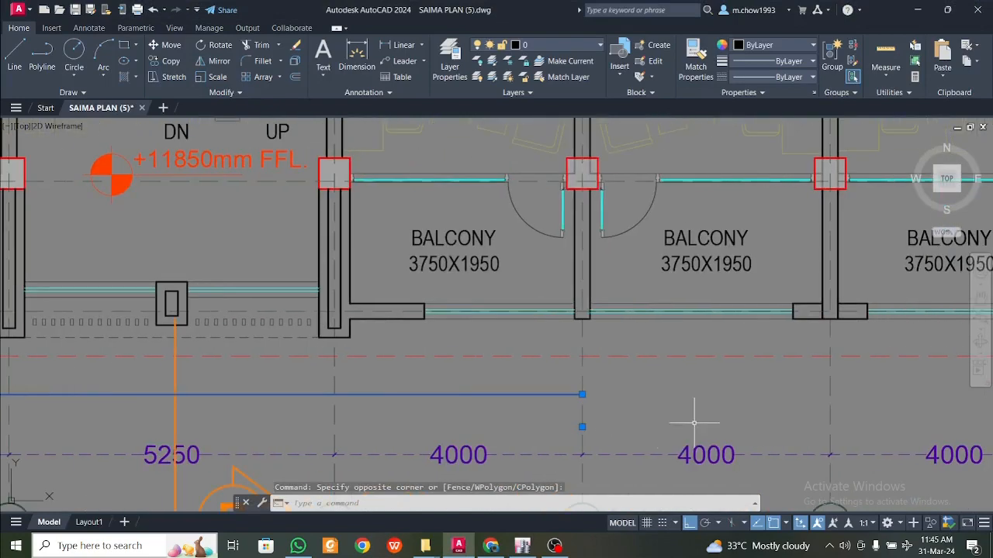
left_click(581, 427)
scroll(582, 425, "down", 3)
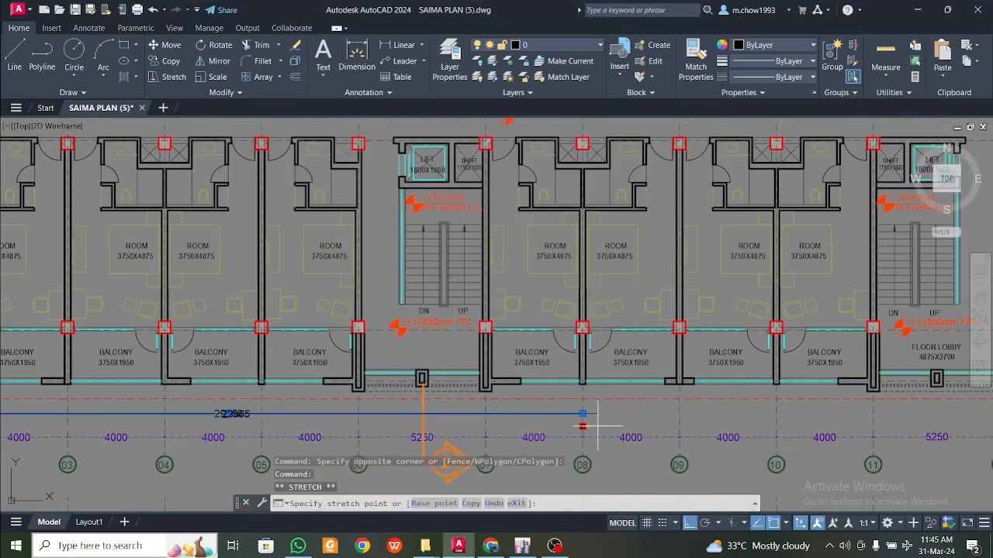
scroll(676, 422, "up", 1)
key("Escape")
scroll(675, 423, "down", 1)
scroll(130, 423, "up", 1)
key("Escape")
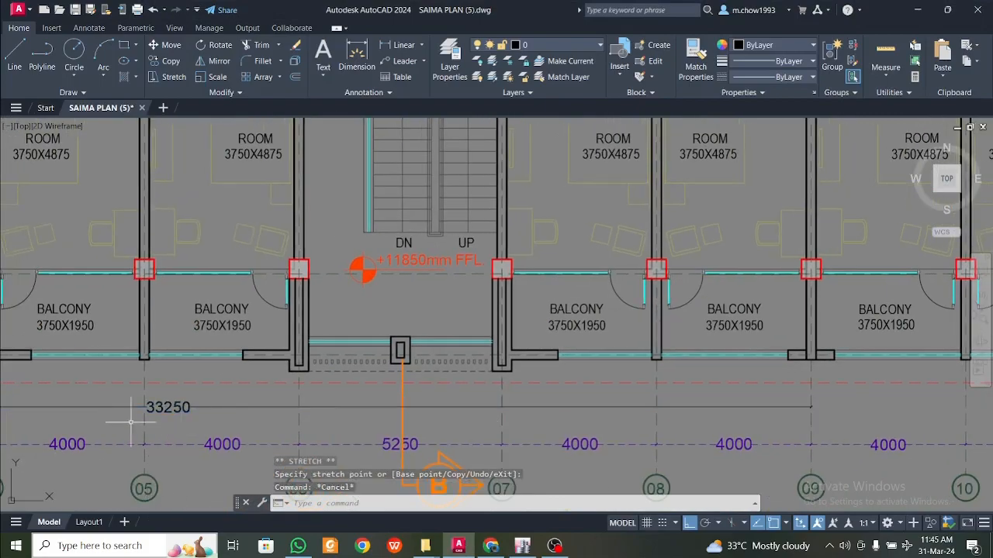
- Return to ETABS and add X grid line J at 37.25 m
left_click(522, 546)
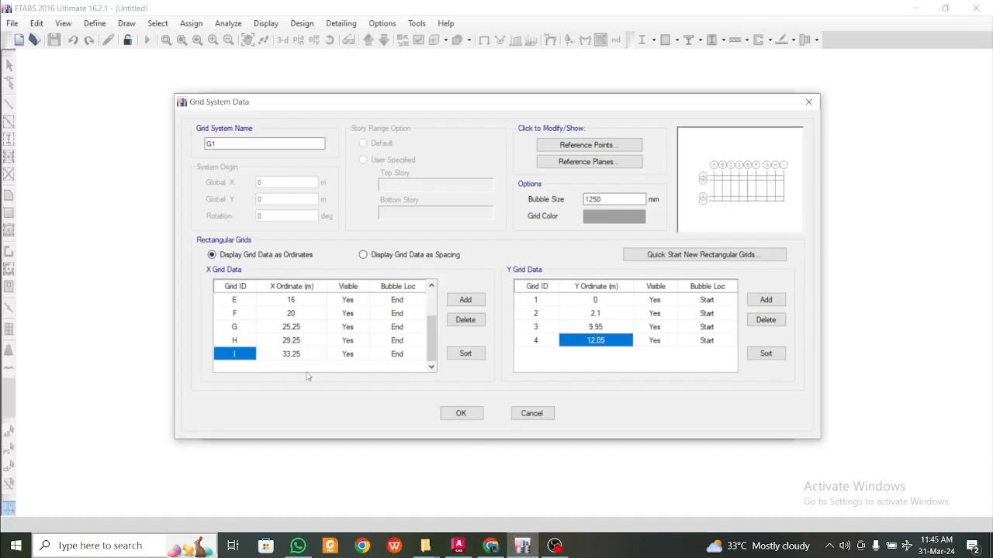
left_click(464, 301)
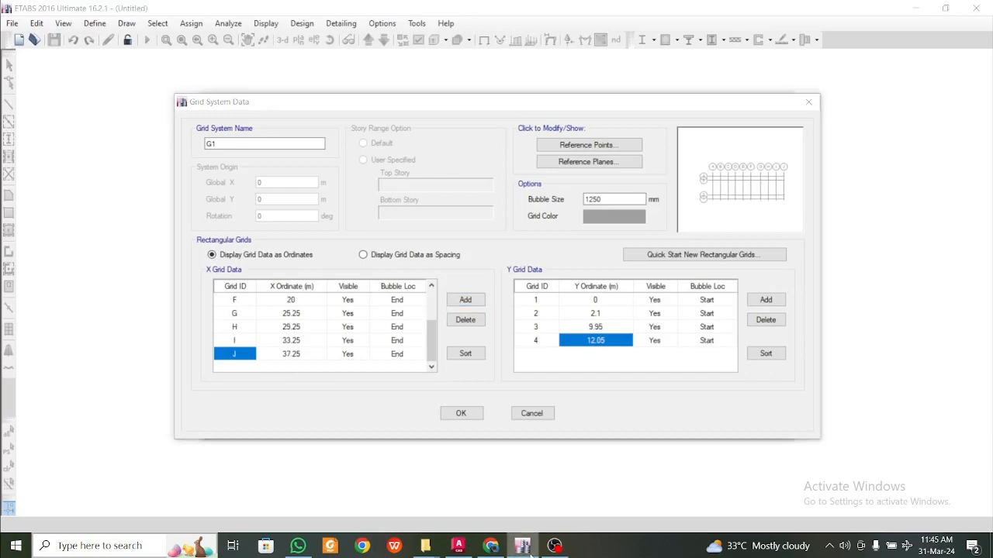
- Switch to AutoCAD, stretch the end of the overall dimension from grid line 09 to 10 and check its distance
left_click(459, 546)
middle_click_drag(725, 404, 465, 409)
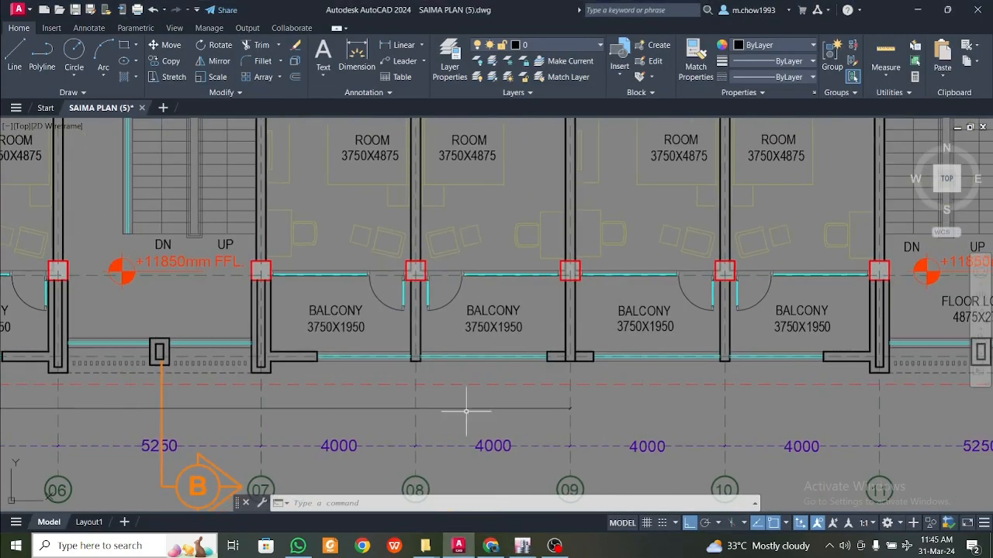
left_click(521, 425)
left_click(493, 394)
left_click(570, 428)
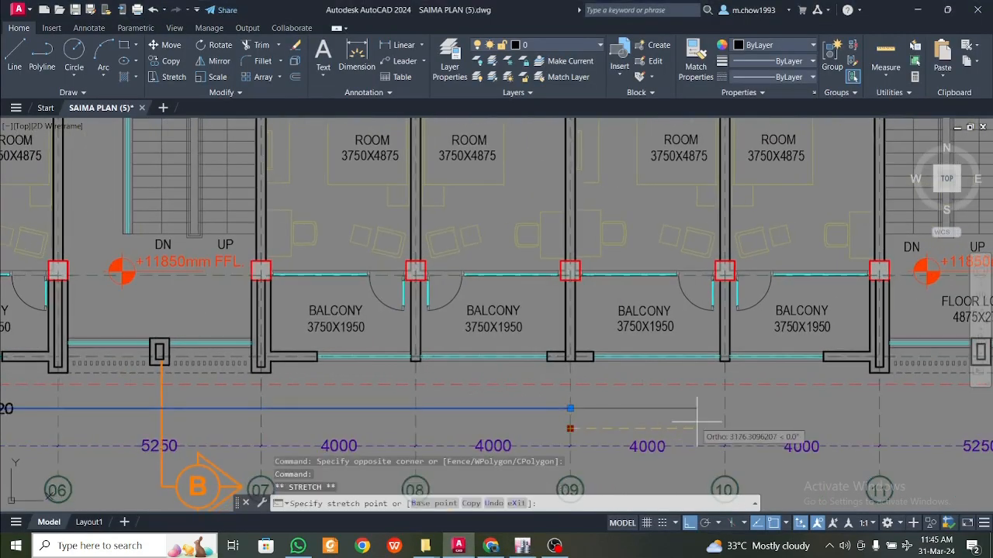
left_click(722, 425)
middle_click_drag(134, 417, 199, 409)
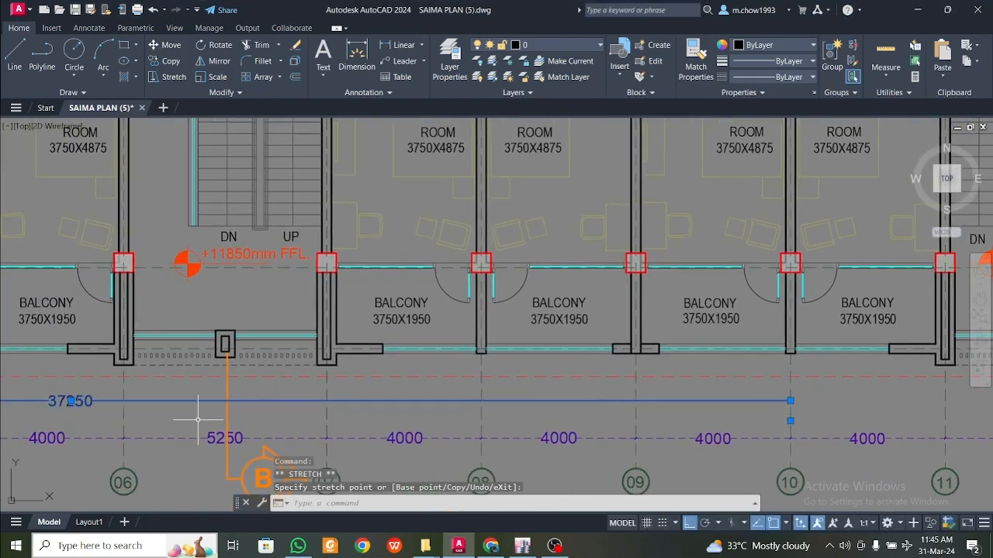
key("Escape")
- Stretch the end of the overall dimension from grid line 10 to grid line 11 and check its distance
middle_click_drag(828, 410, 466, 421)
scroll(440, 423, "up", 2)
left_click(380, 425)
left_click(373, 374)
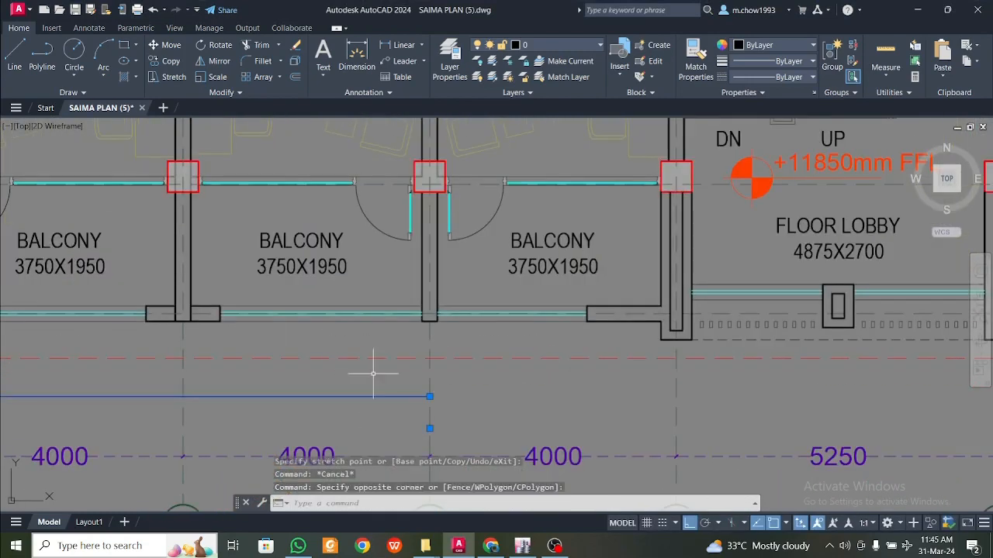
left_click(430, 428)
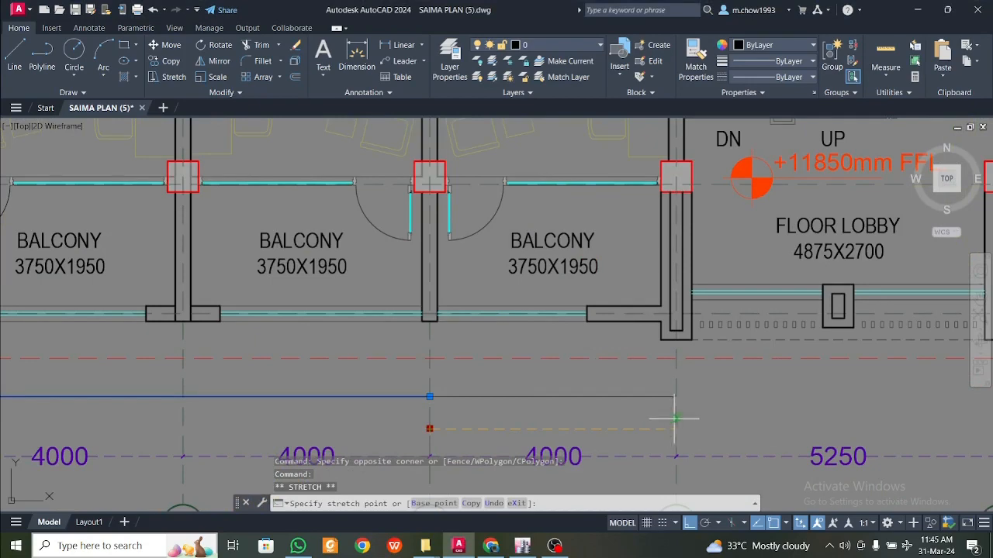
scroll(325, 434, "down", 3)
middle_click_drag(283, 423, 328, 353)
scroll(328, 419, "up", 3)
key("Escape")
- Return to ETABS and add X grid line K at 41.25 m
left_click(520, 547)
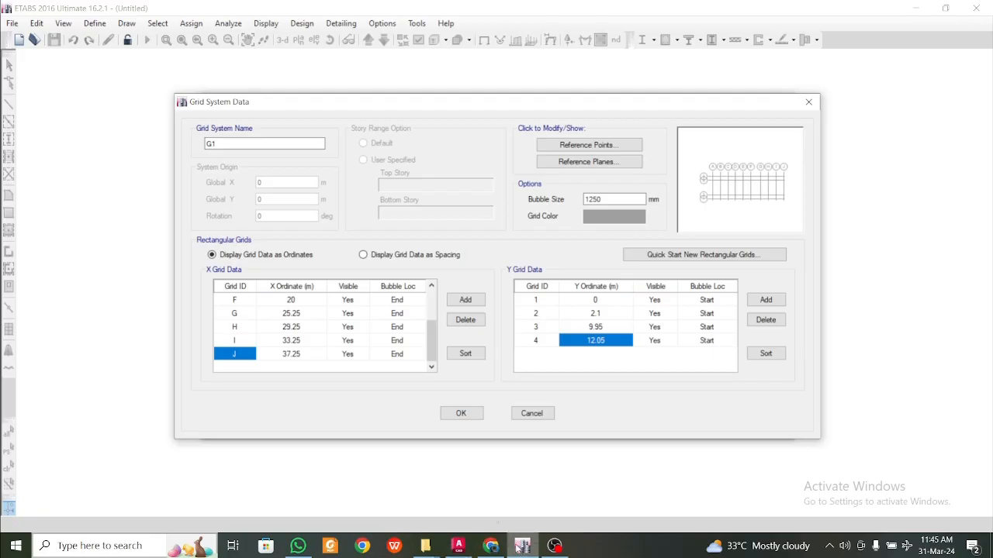
left_click(465, 300)
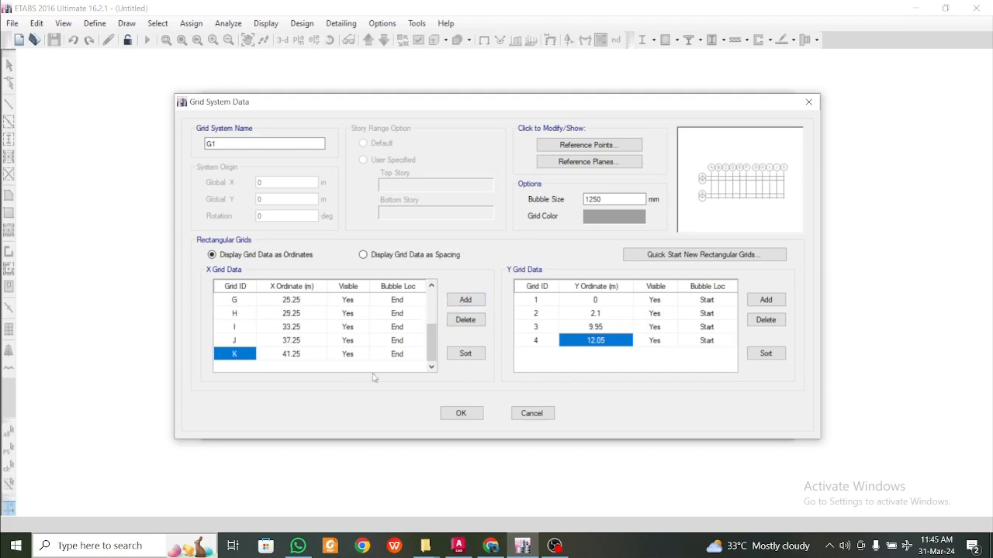
left_click(523, 548)
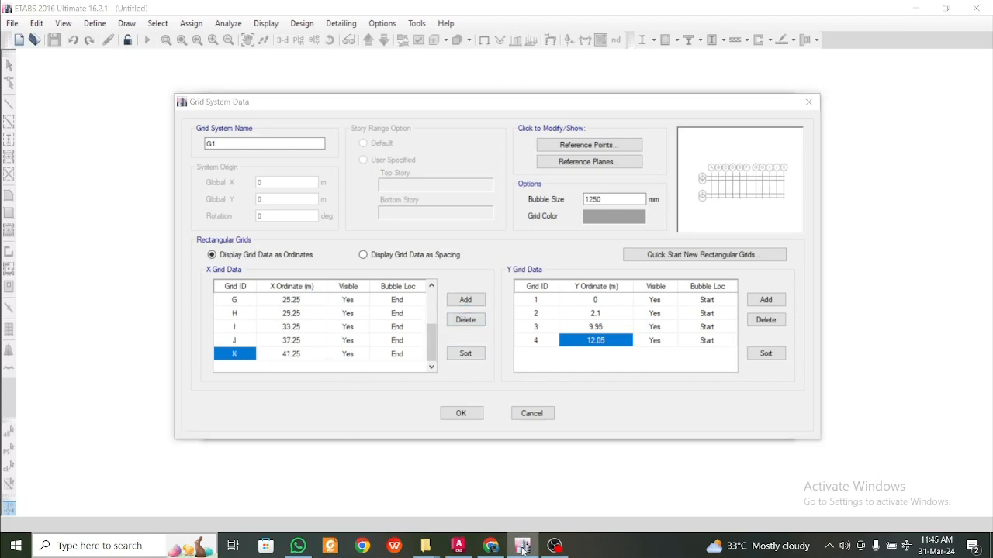
- Switch to AutoCAD, stretch the end of the overall dimension from grid line 11 to 12 and check its distance
left_click(458, 547)
middle_click_drag(632, 454, 476, 454)
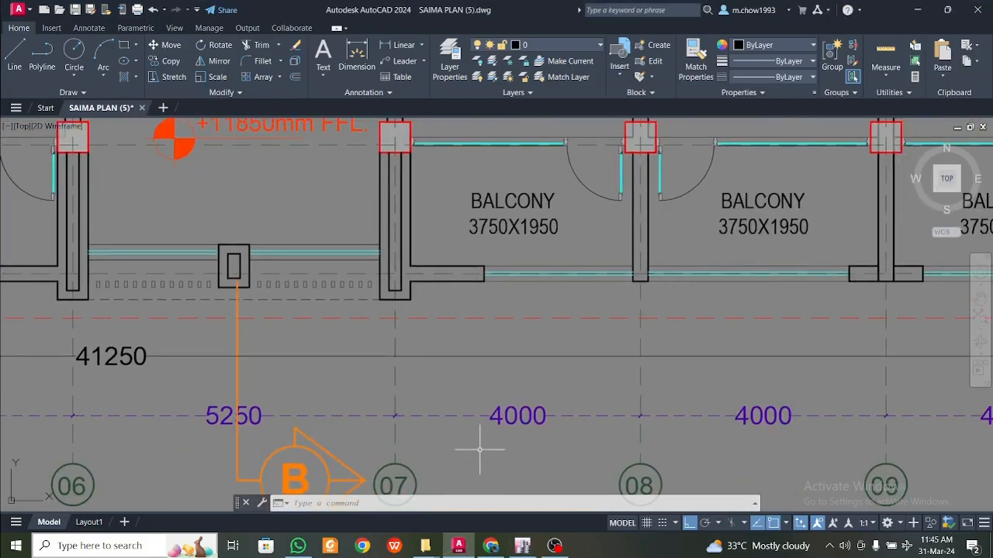
scroll(572, 430, "down", 5)
scroll(572, 430, "up", 5)
left_click(594, 430)
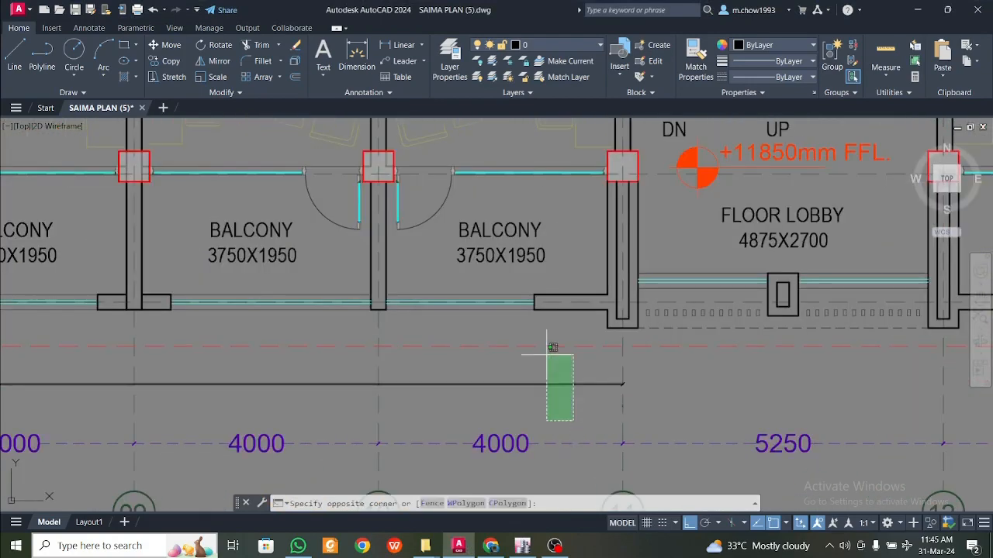
left_click(623, 383)
scroll(625, 388, "down", 5)
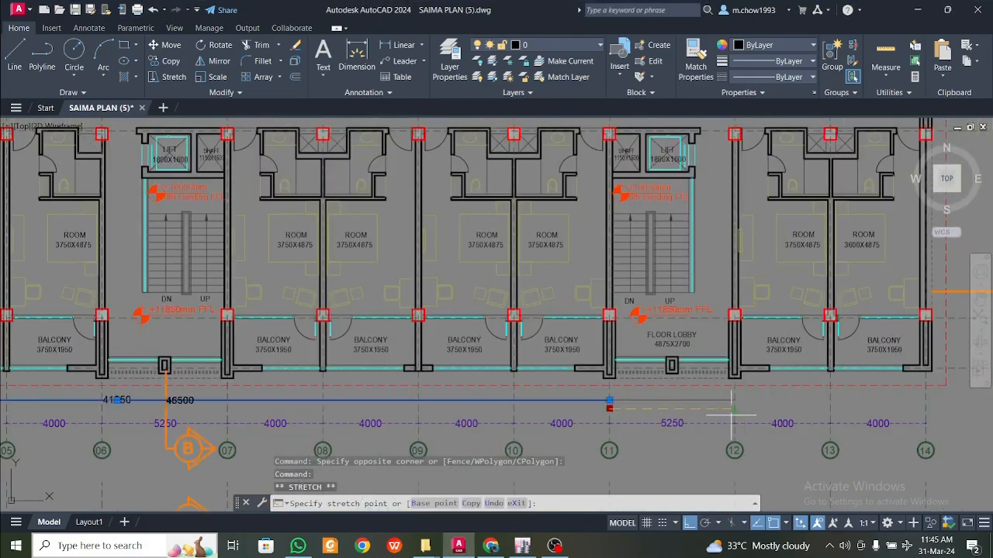
scroll(734, 400, "up", 5)
middle_click_drag(535, 423, 807, 422)
middle_click_drag(349, 420, 643, 419)
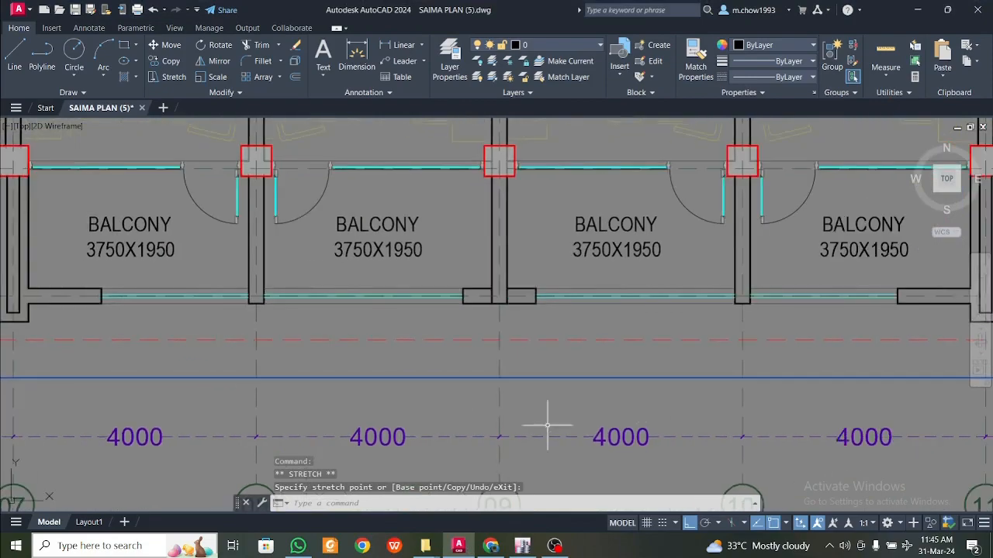
middle_click_drag(128, 428, 470, 428)
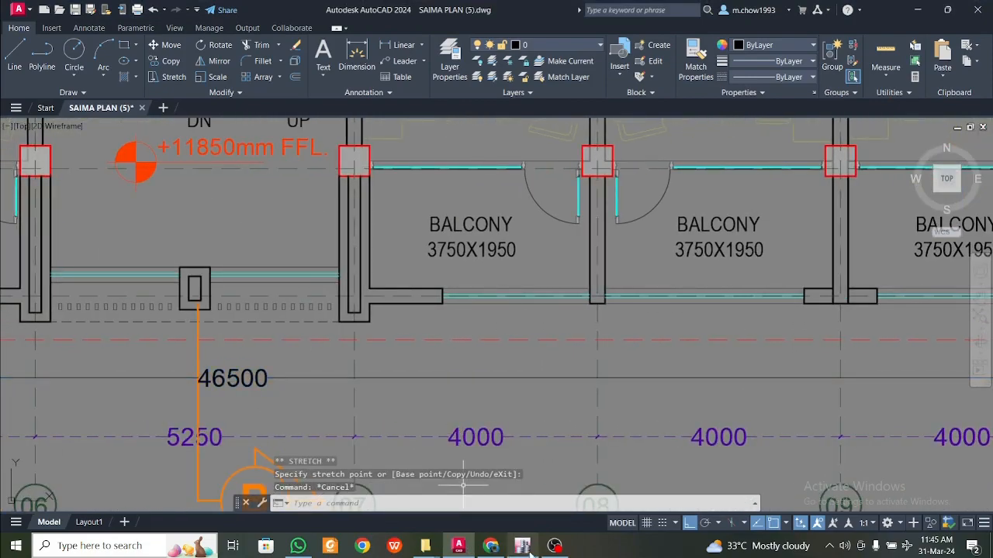
- Return to ETABS, add X grid line L with an ordinate of 46.5 m, and add X grid line M
left_click(521, 545)
left_click(464, 302)
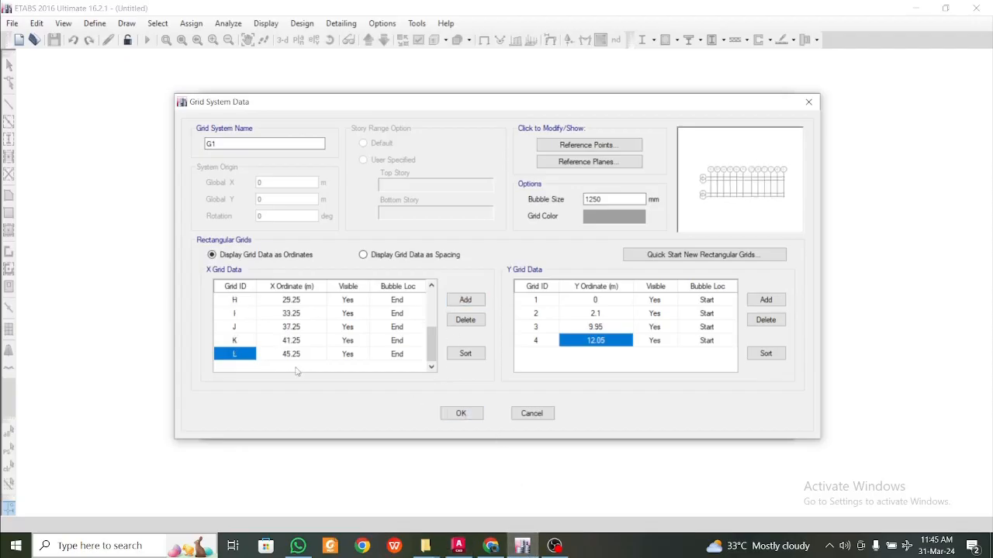
left_click(292, 354)
type("46.5")
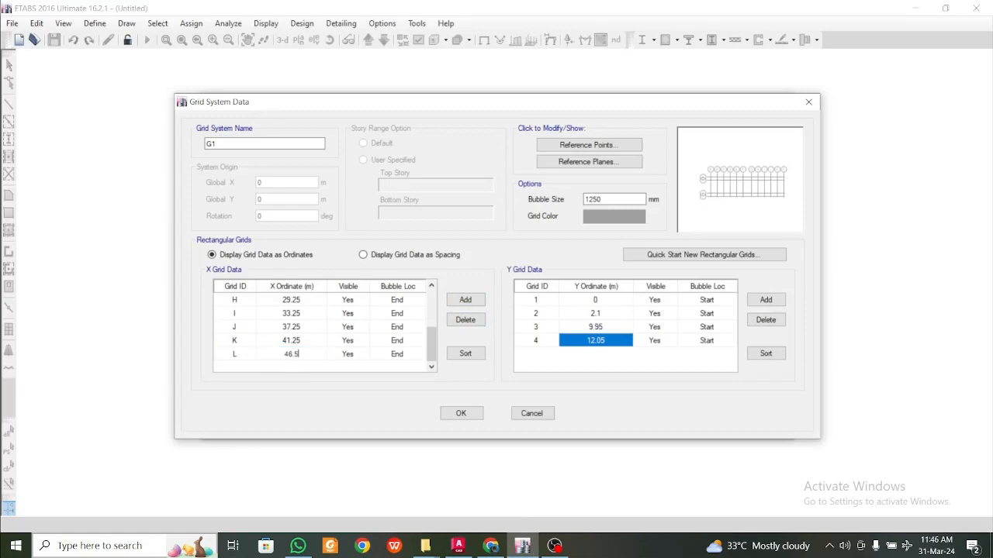
left_click(459, 546)
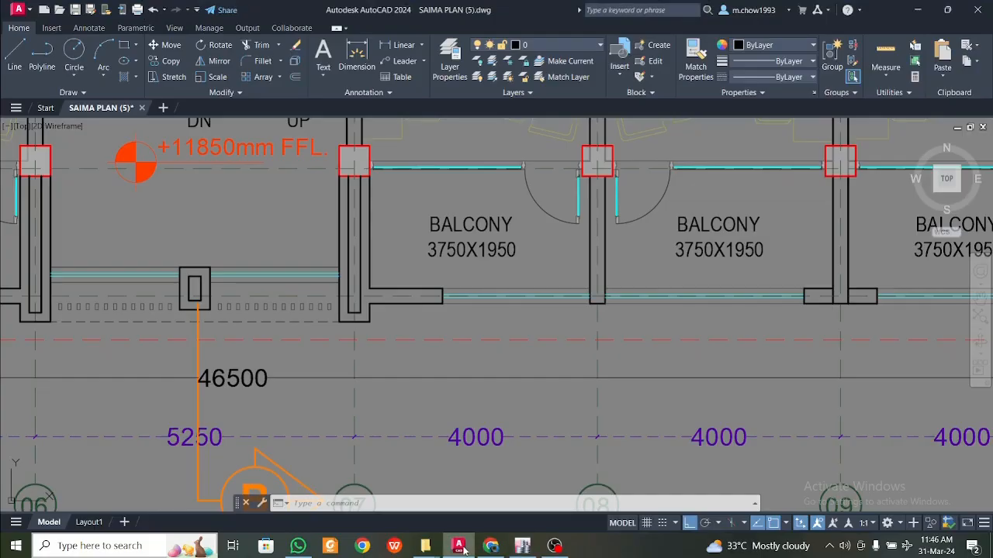
left_click(460, 546)
left_click(357, 351)
left_click(317, 344)
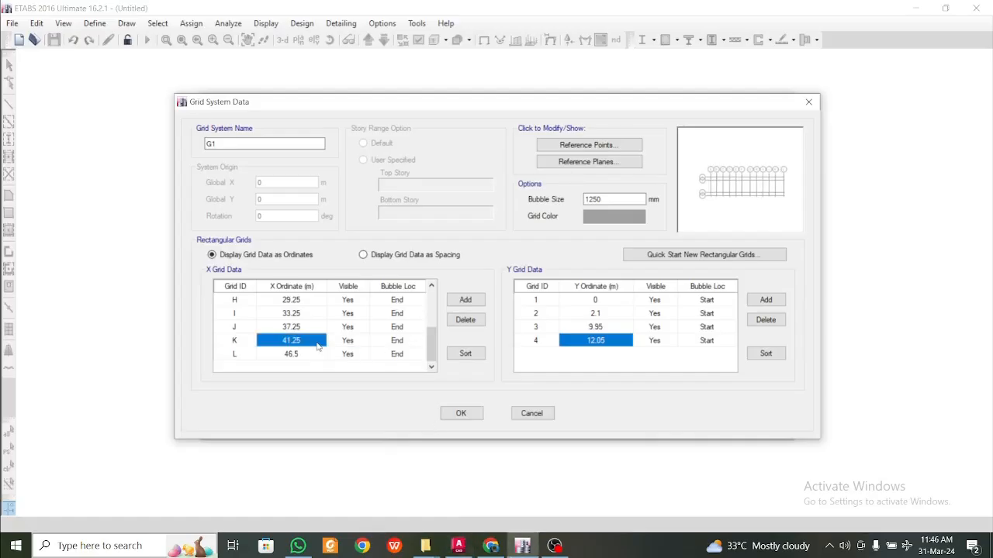
left_click(314, 355)
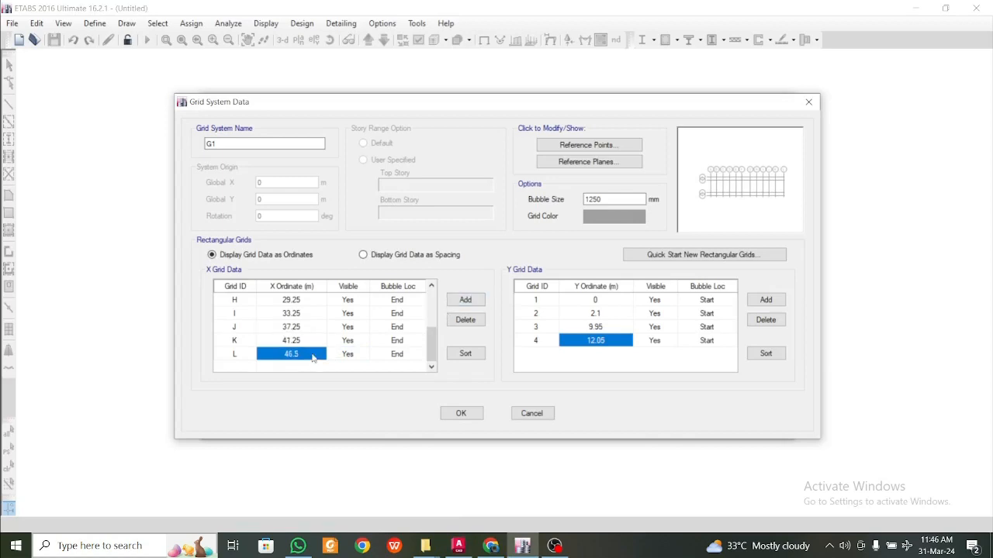
left_click(466, 300)
left_click(524, 546)
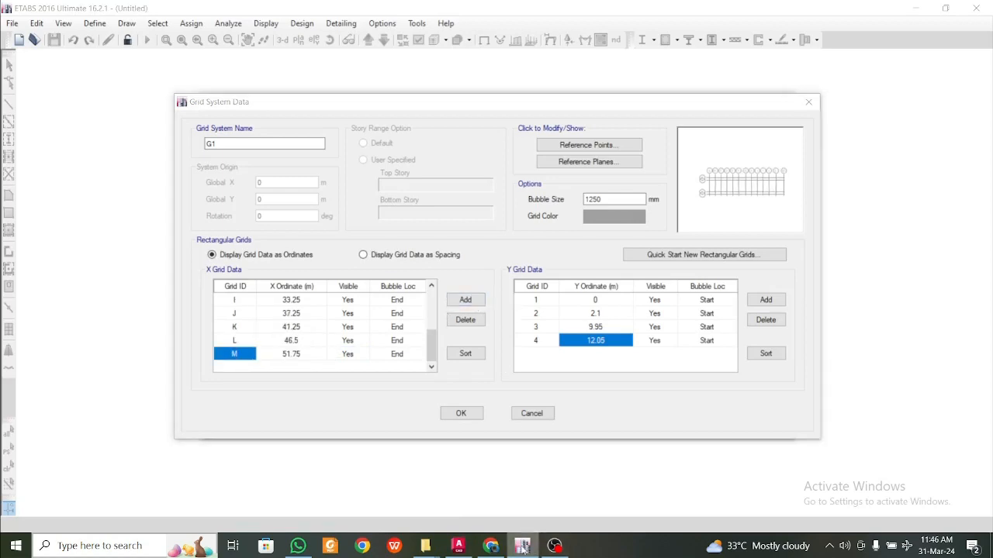
- Switch to AutoCAD, stretch the end of the overall dimension from grid line 12 to 13 and check its distance
left_click(458, 546)
scroll(446, 411, "down", 4)
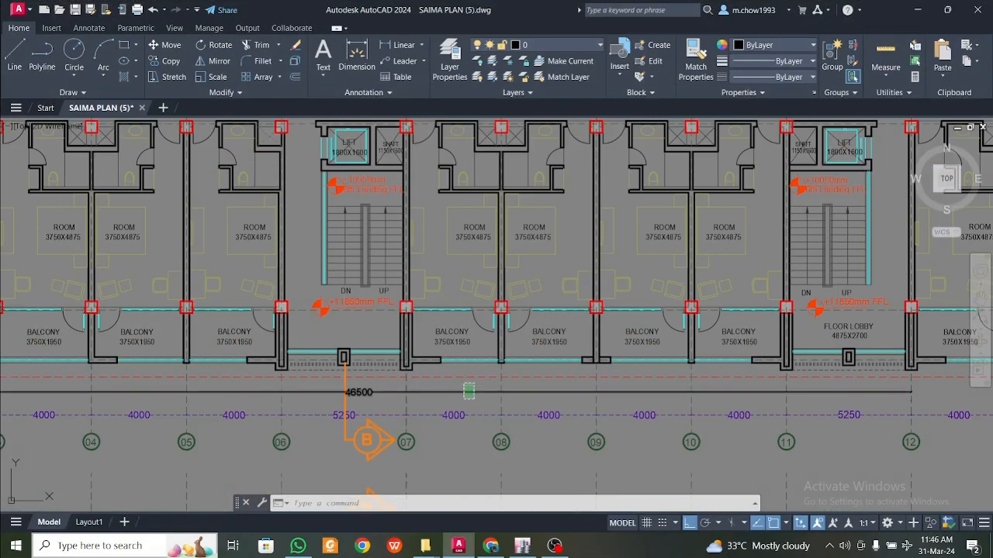
scroll(468, 392, "up", 3)
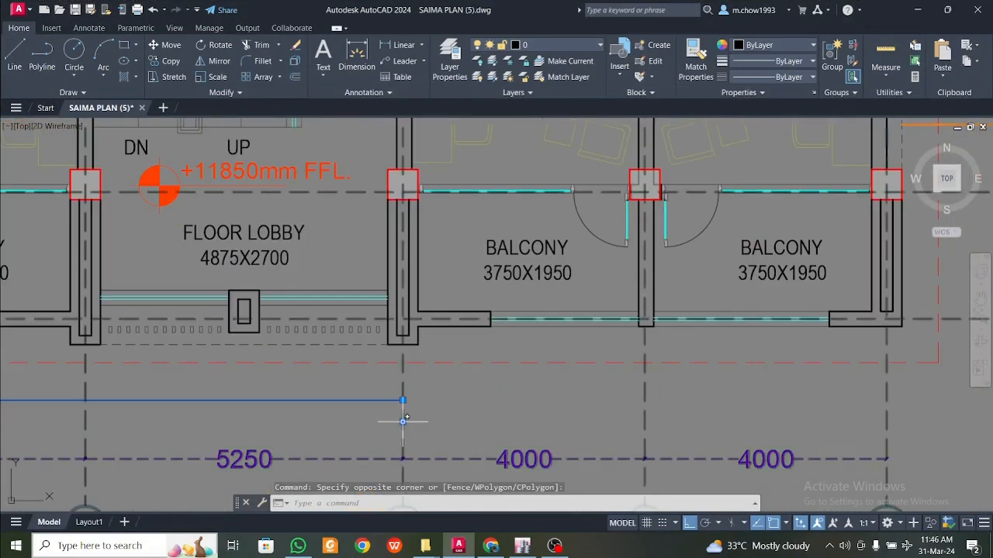
left_click(402, 422)
scroll(645, 422, "down", 4)
scroll(318, 423, "up", 4)
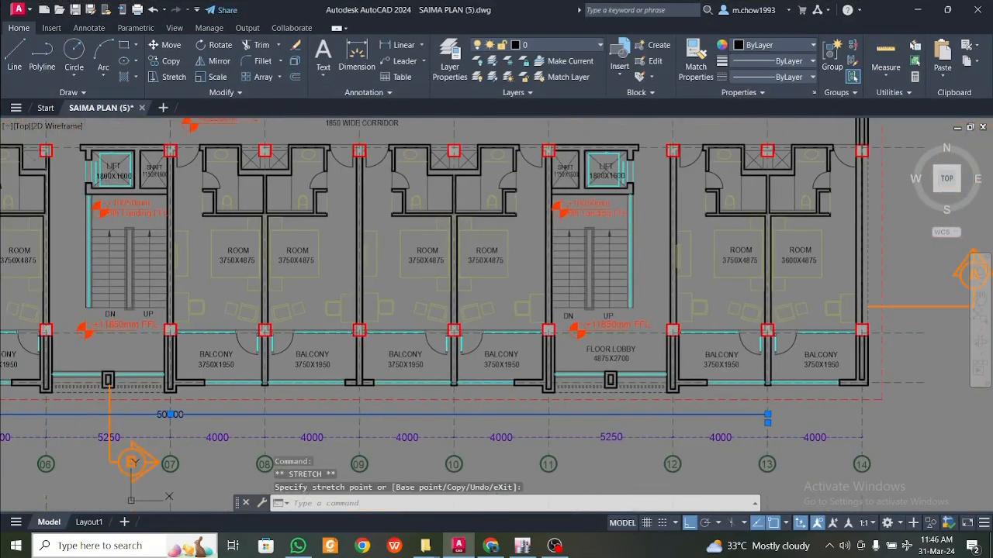
key("Escape")
- Stretch the end of the overall dimension from grid line 13 to grid line 14 and check its distance
scroll(317, 424, "down", 2)
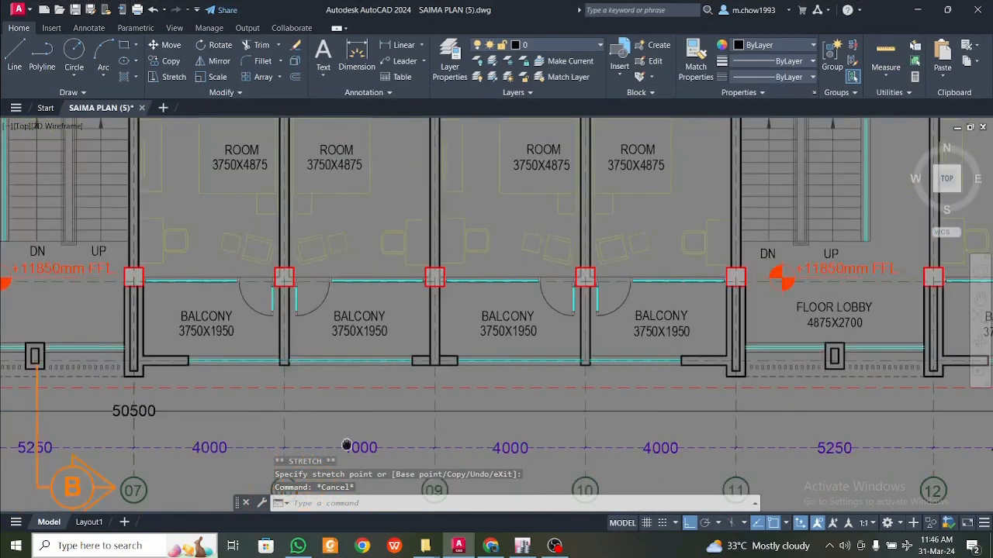
middle_click_drag(969, 446, 488, 431)
scroll(488, 431, "up", 2)
left_click(510, 406)
left_click(476, 374)
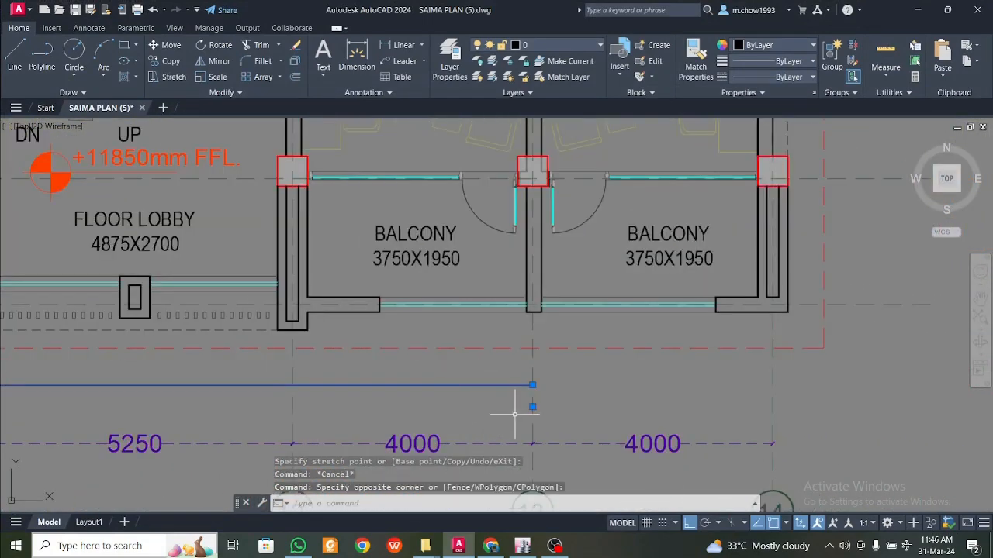
left_click(532, 406)
scroll(764, 401, "down", 3)
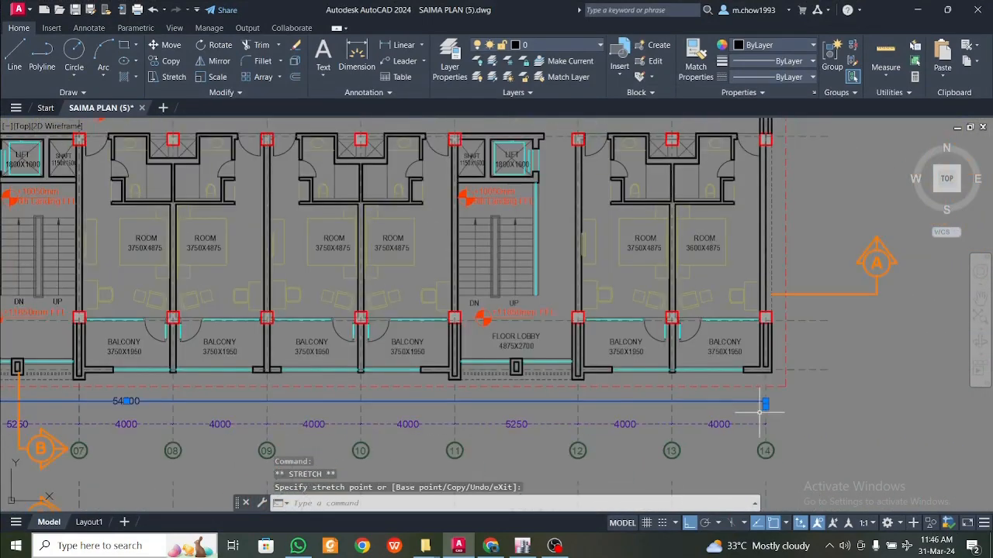
scroll(450, 414, "up", 3)
key("Escape")
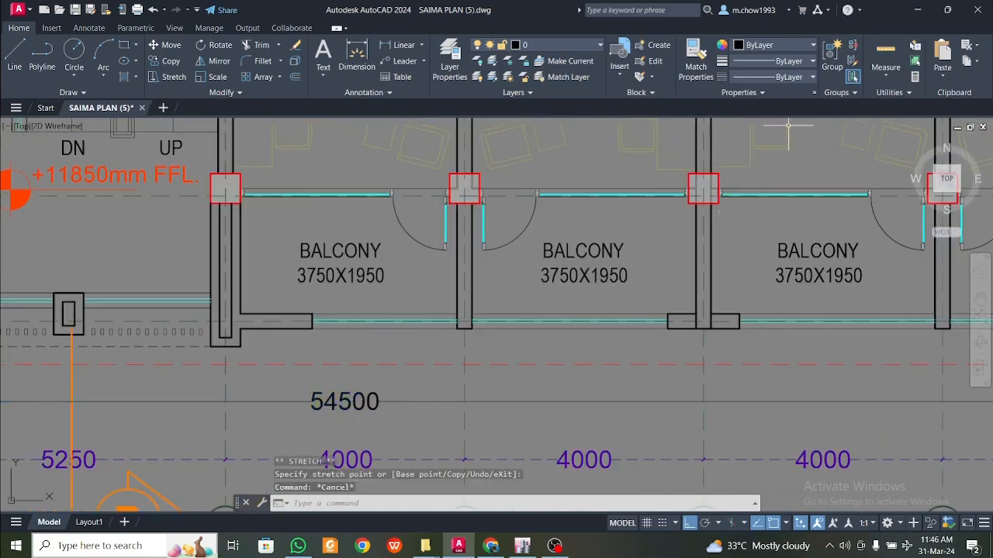
- Return to ETABS and set the X ordinate of grid line M to 50.4 m
left_click(916, 10)
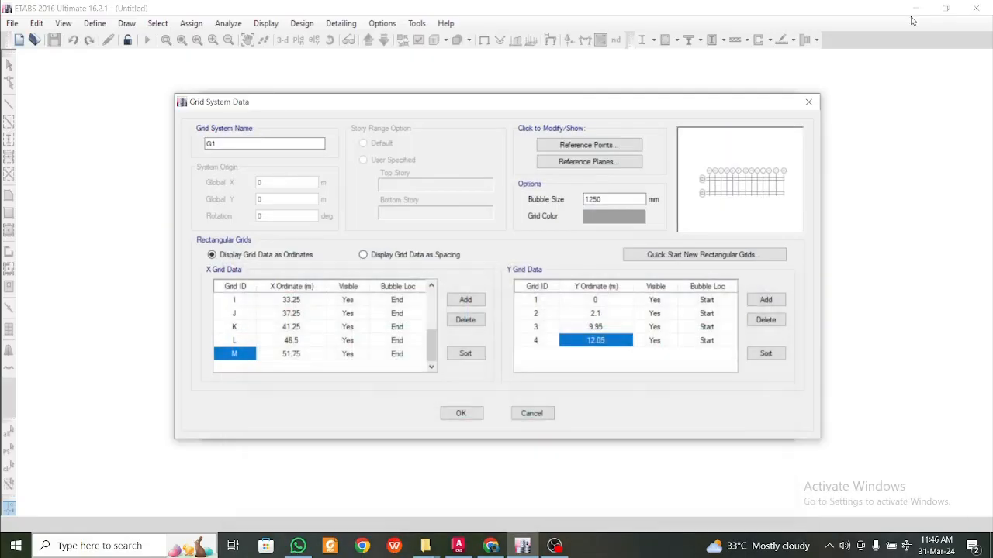
left_click(299, 355)
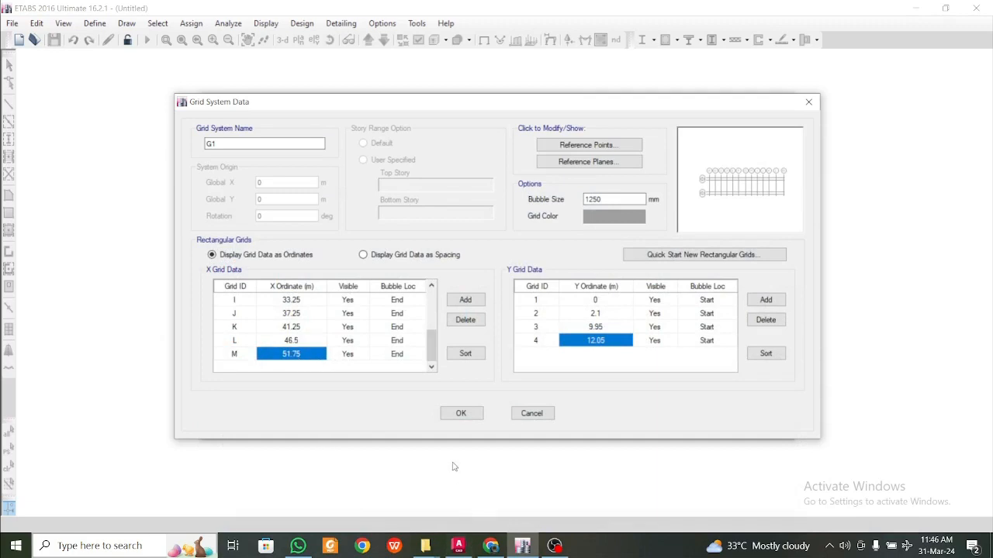
type("50.4")
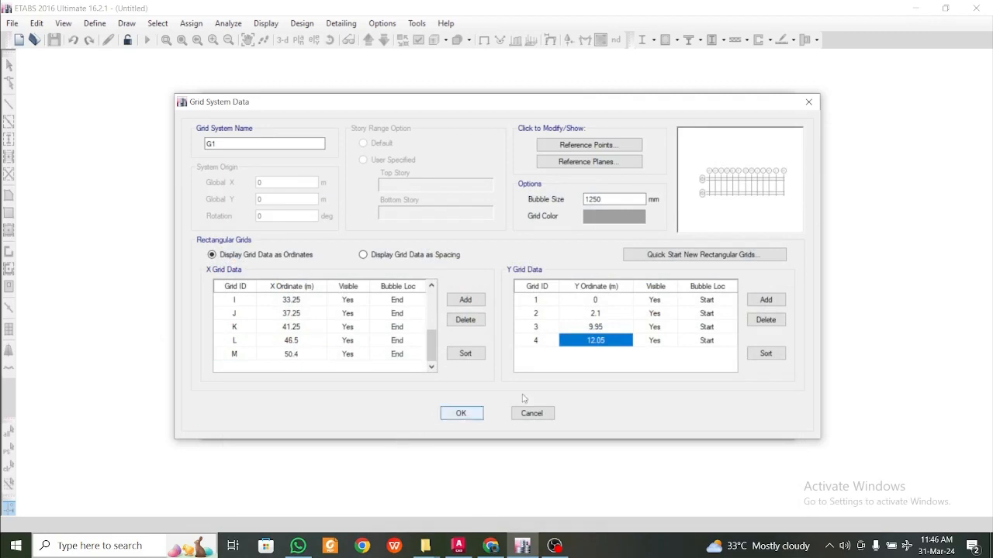
- Add X grid line N and set the X ordinates of grid lines M and N to 50.5 m and 54.5 m
left_click(250, 355)
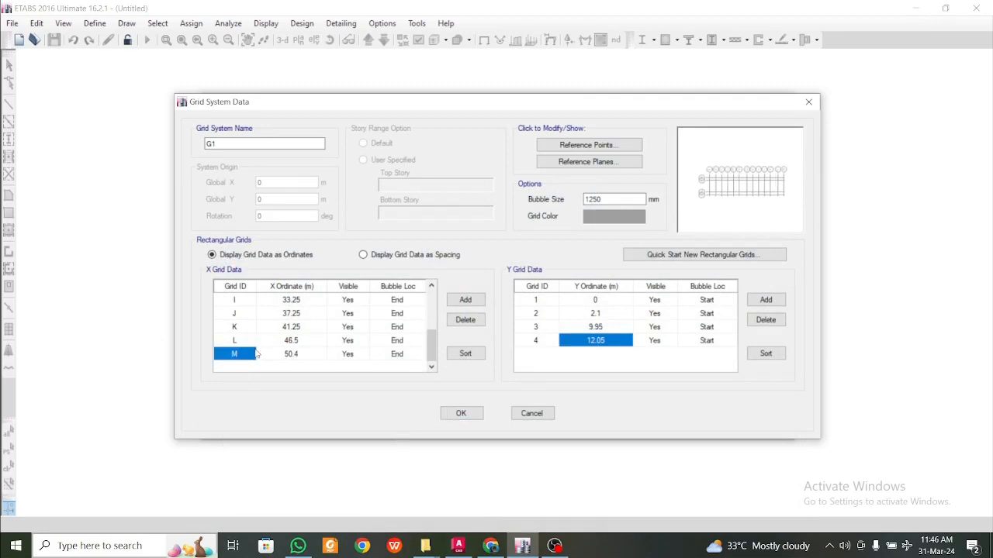
left_click(466, 300)
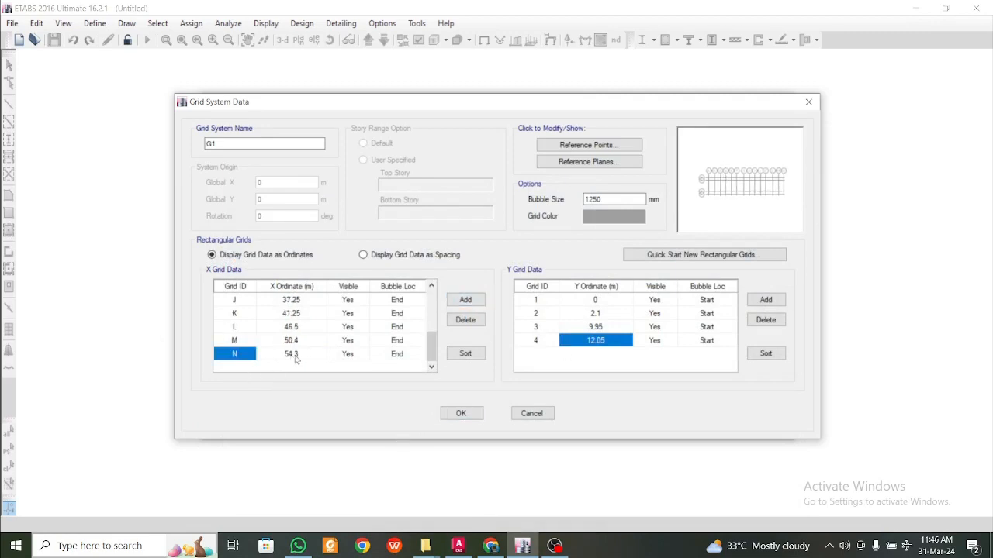
double_click(302, 341)
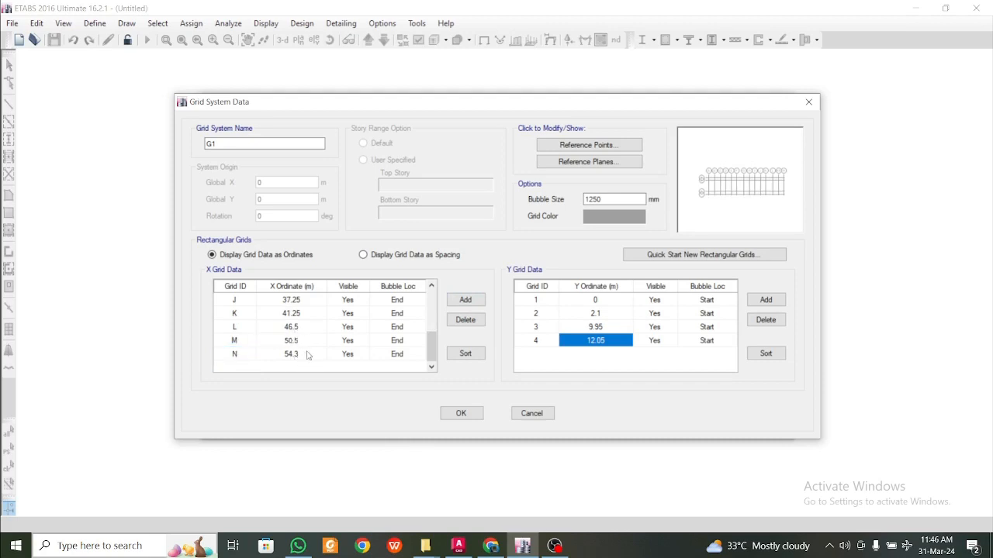
left_click(307, 354)
left_click(307, 353)
left_click(335, 332)
left_click(308, 351)
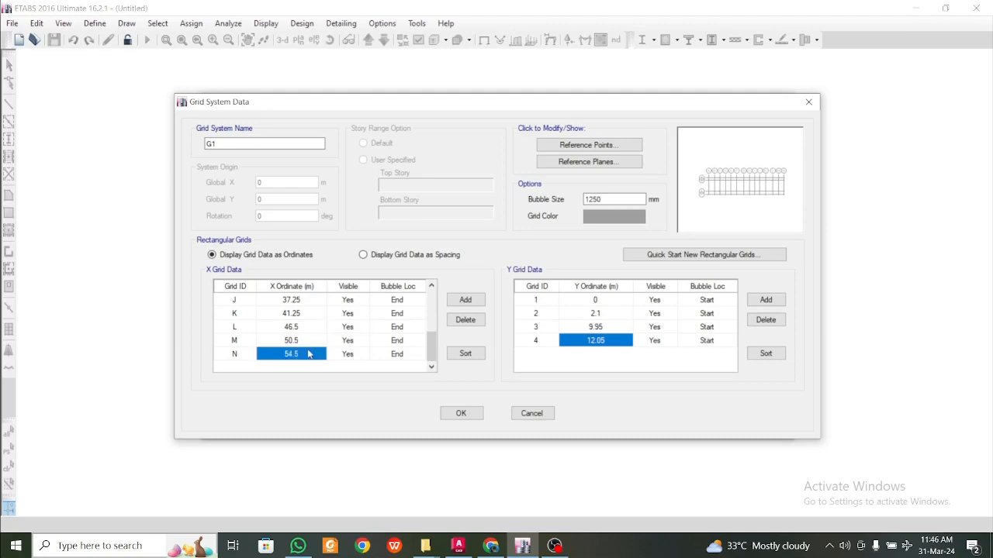
left_click(307, 346)
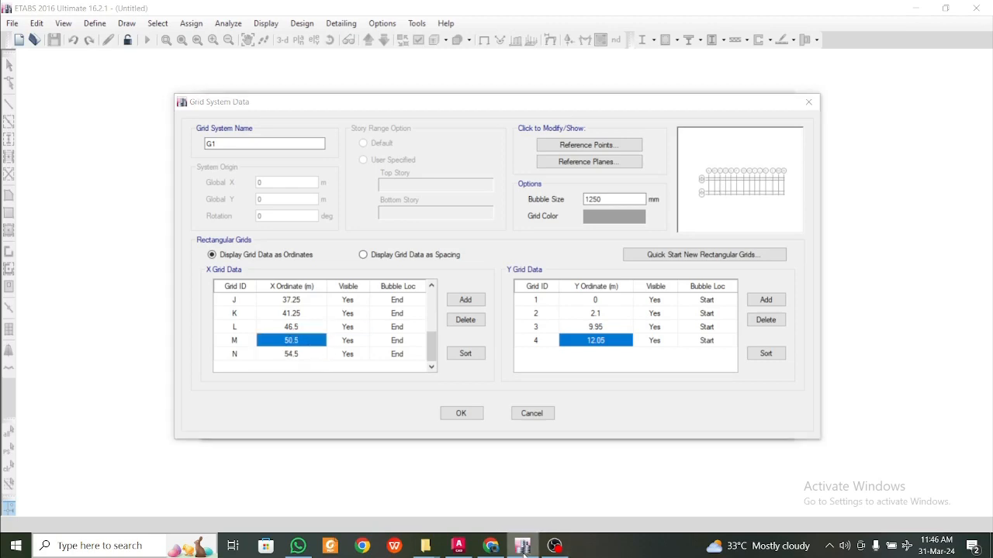
- Switch to AutoCAD, stretch the end of the overall dimension from grid line 14 back to 13, and check its distance
left_click(459, 547)
middle_click_drag(671, 408, 425, 408)
scroll(425, 408, "down", 3)
scroll(908, 406, "up", 3)
left_click(897, 395)
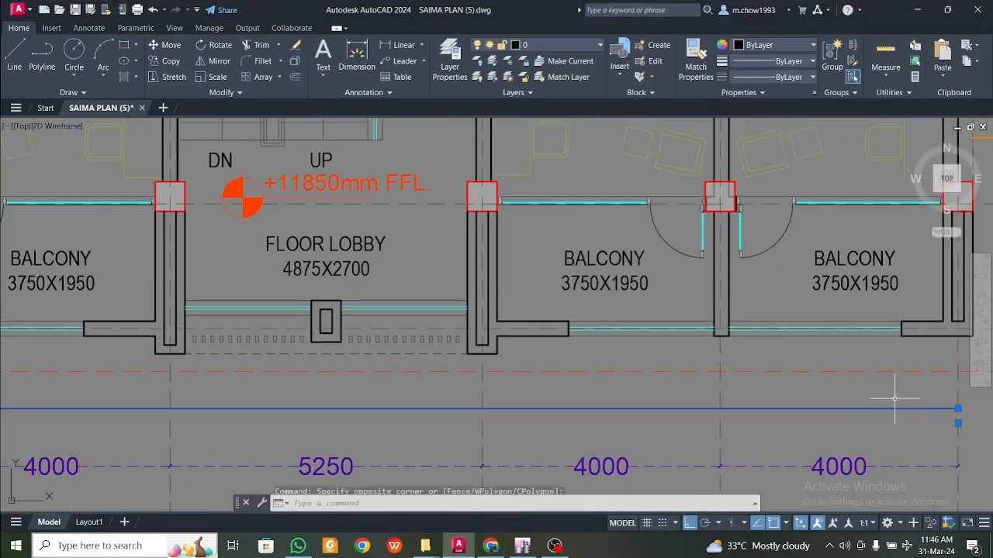
left_click(958, 424)
left_click(723, 427)
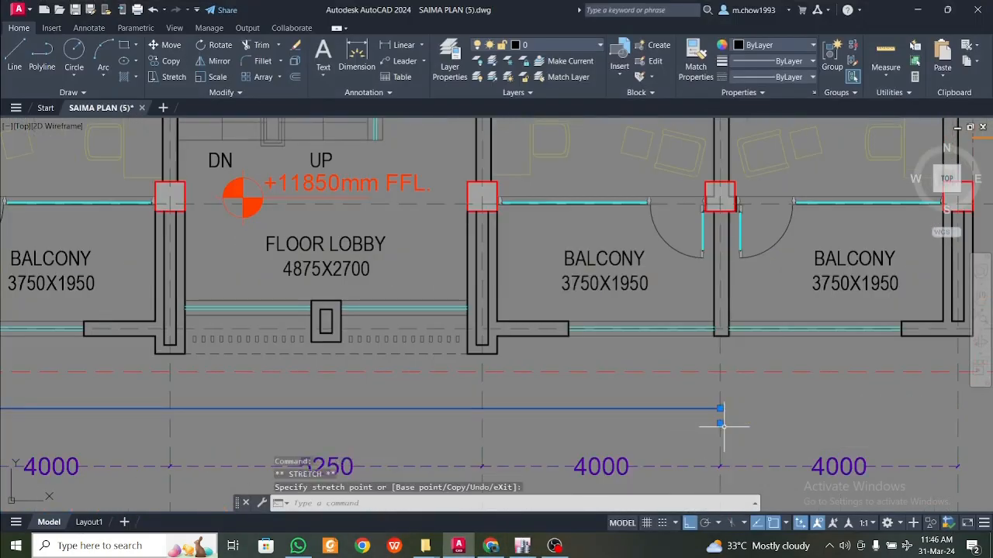
middle_click_drag(523, 426, 823, 373)
middle_click_drag(427, 381, 815, 418)
middle_click_drag(301, 421, 691, 395)
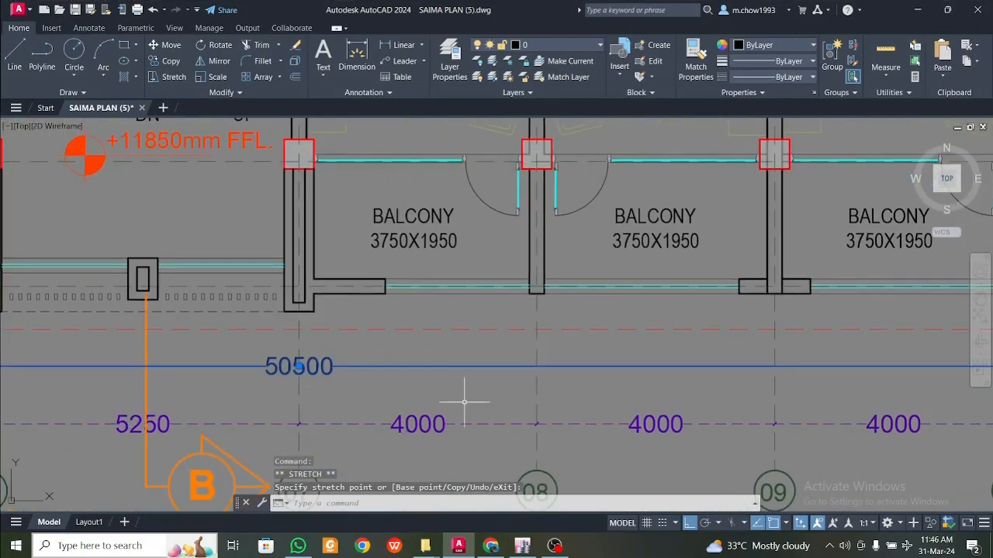
middle_click_drag(784, 411, 350, 411)
middle_click_drag(837, 421, 356, 419)
middle_click_drag(797, 402, 486, 384)
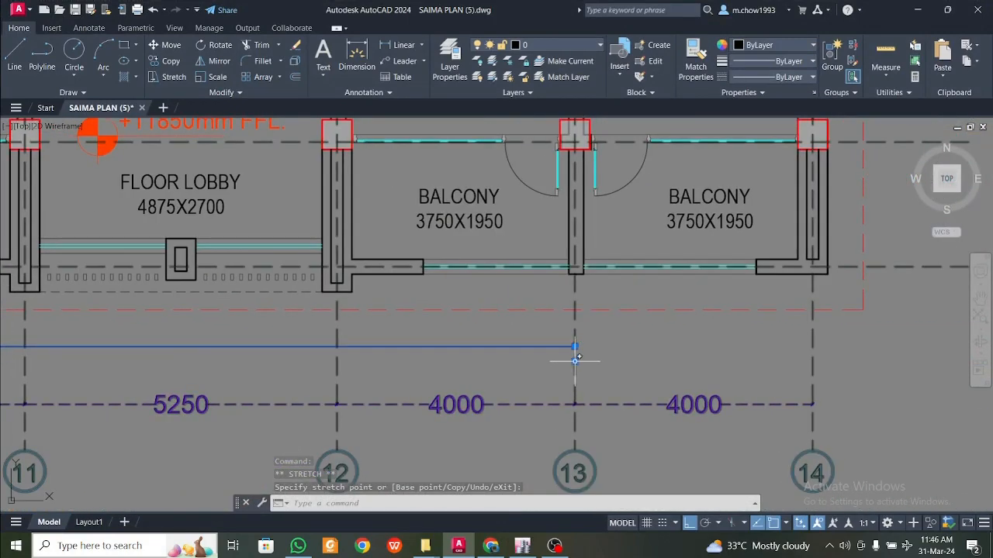
- Stretch the end of the overall dimension from grid line 13 back to grid line 12 and check its distance
left_click(575, 362)
left_click(337, 369)
middle_click_drag(412, 387, 814, 389)
middle_click_drag(315, 382, 801, 382)
middle_click_drag(140, 393, 406, 391)
middle_click_drag(133, 370, 376, 370)
scroll(371, 370, "up", 4)
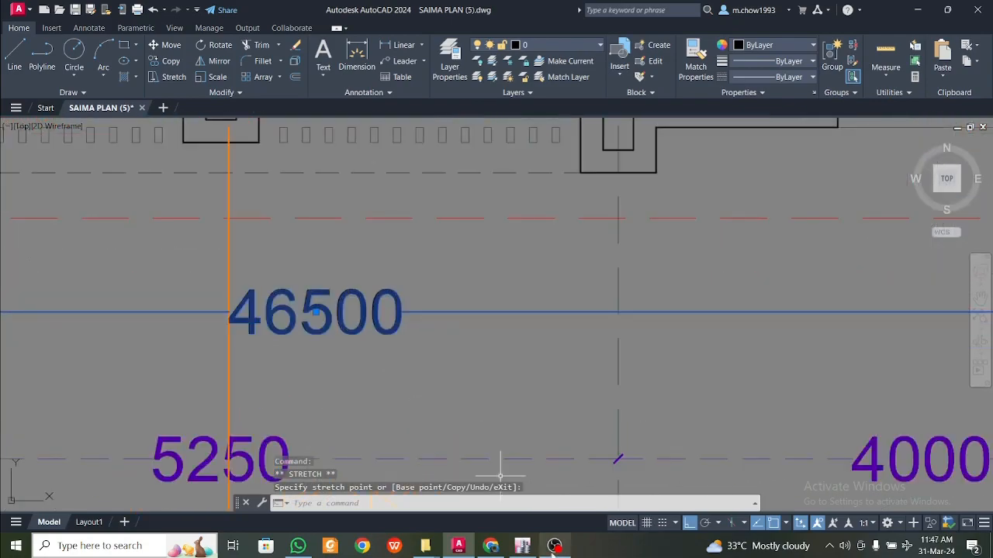
- Return to ETABS and check the X ordinates of grid lines L, M and N against the measured distances
left_click(522, 546)
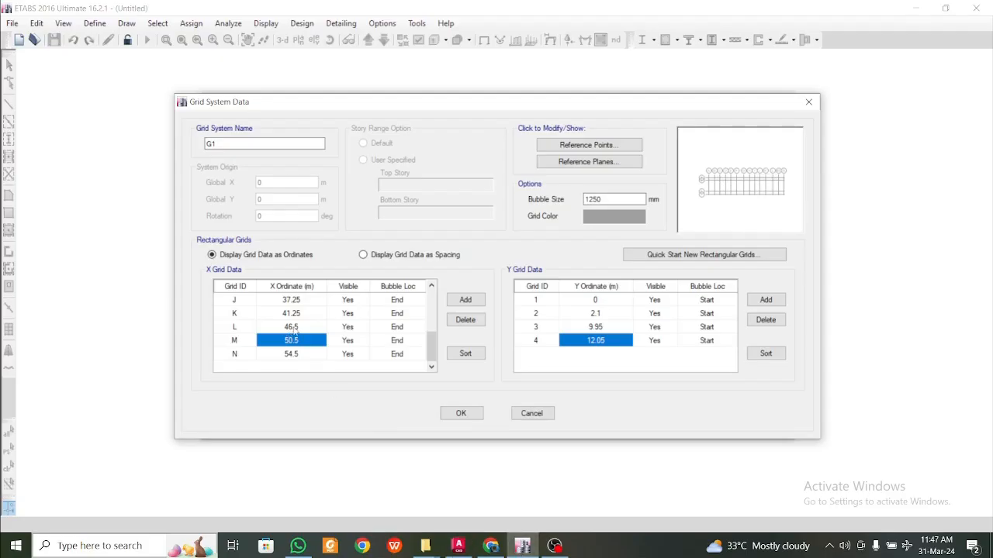
left_click(295, 329)
left_click(307, 347)
left_click(304, 354)
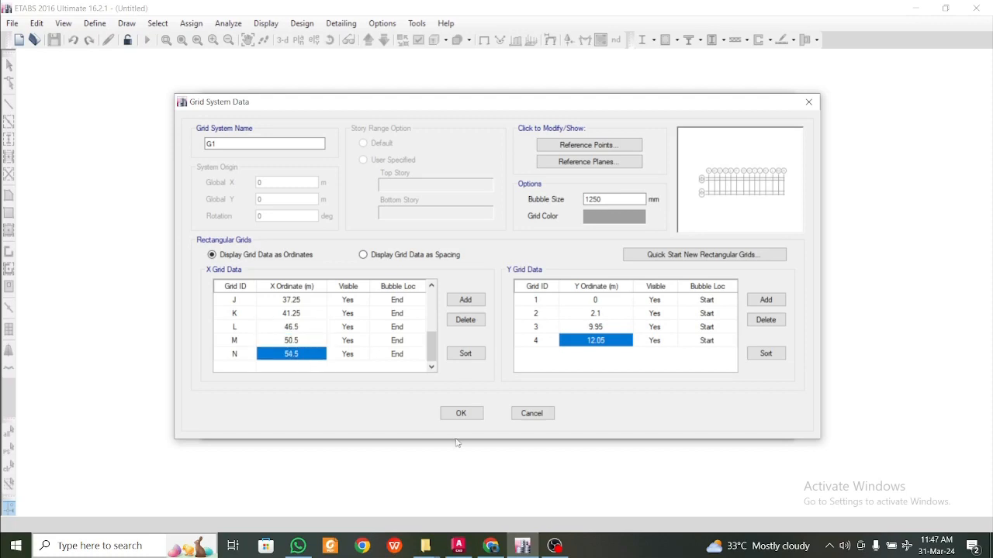
left_click(521, 545)
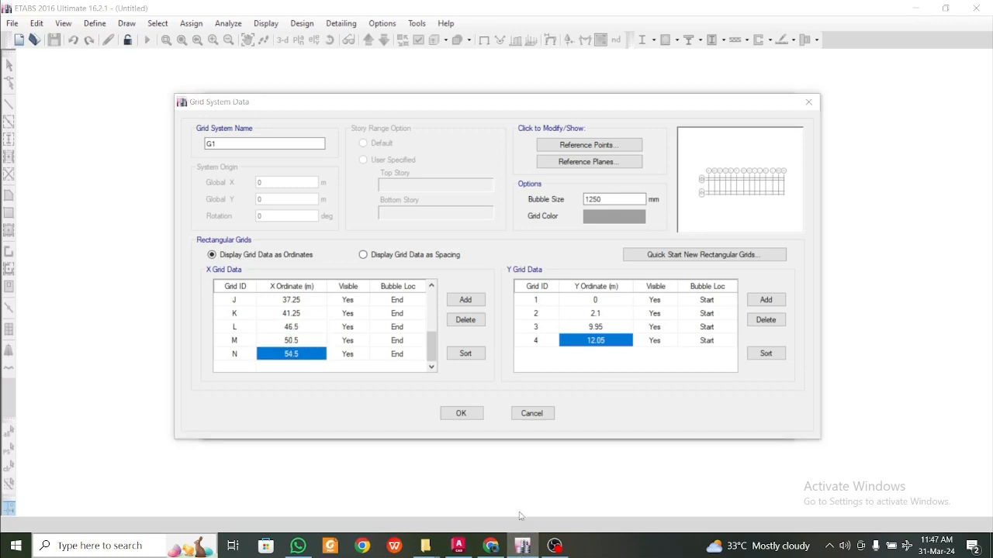
- Switch to AutoCAD, deselect the overall dimension and look over the third floor plan
left_click(462, 546)
scroll(498, 295, "down", 6)
scroll(465, 308, "up", 2)
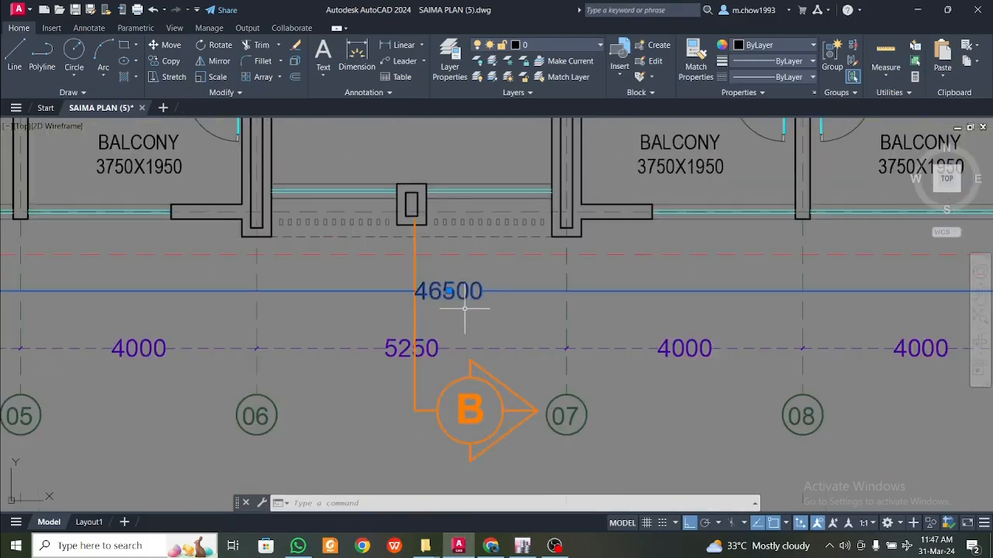
scroll(486, 337, "down", 8)
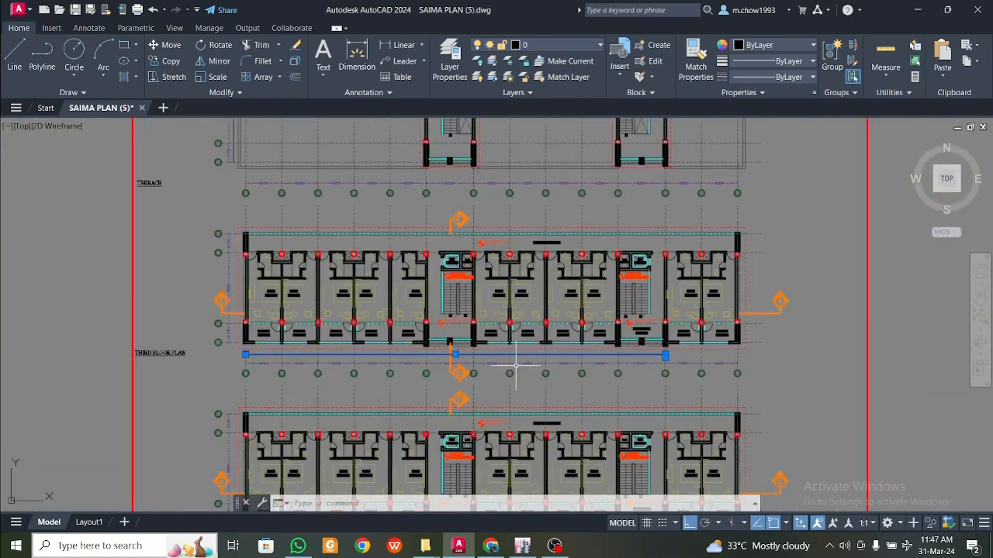
key("Escape")
scroll(264, 299, "up", 5)
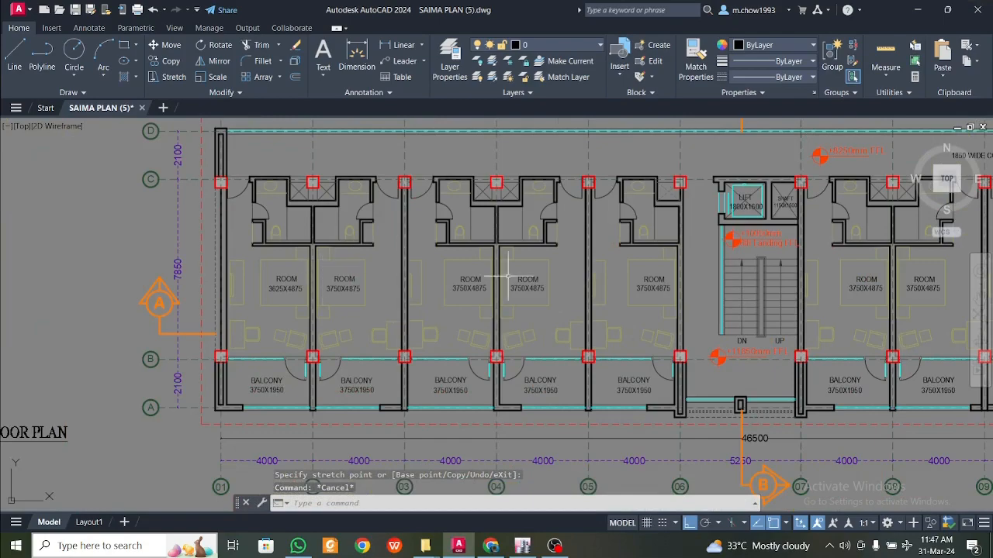
scroll(627, 314, "down", 4)
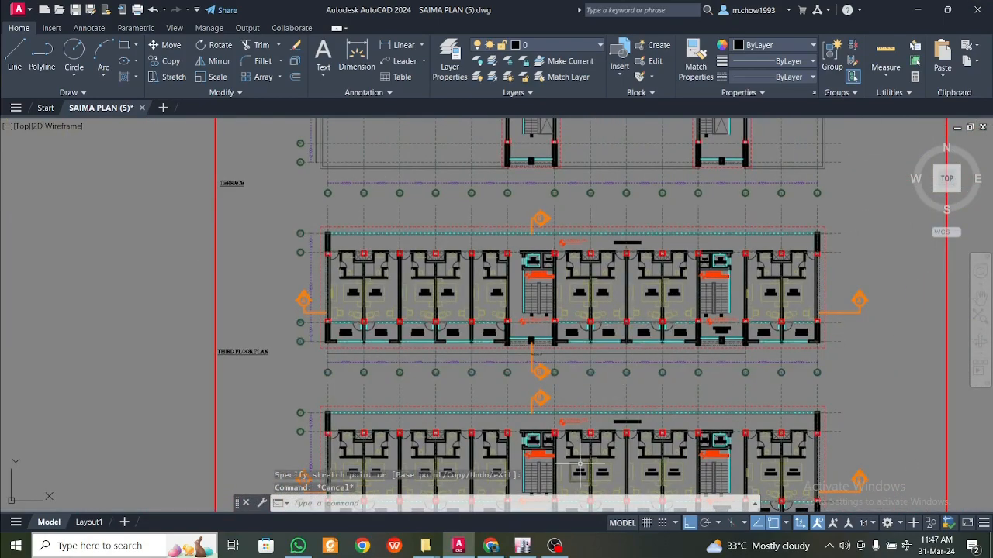
- Return to ETABS, accept the grid data, and open the custom story data for editing
left_click(534, 547)
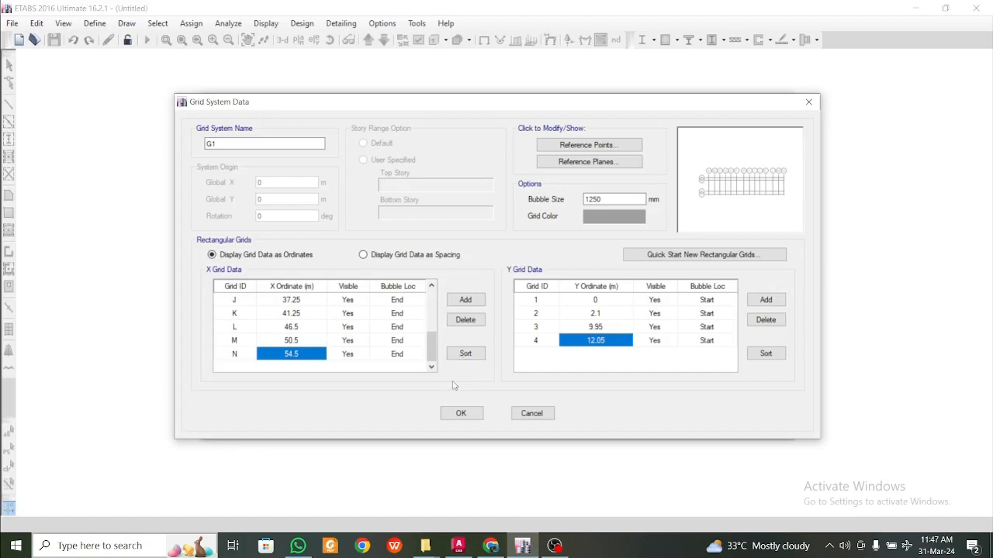
left_click(460, 412)
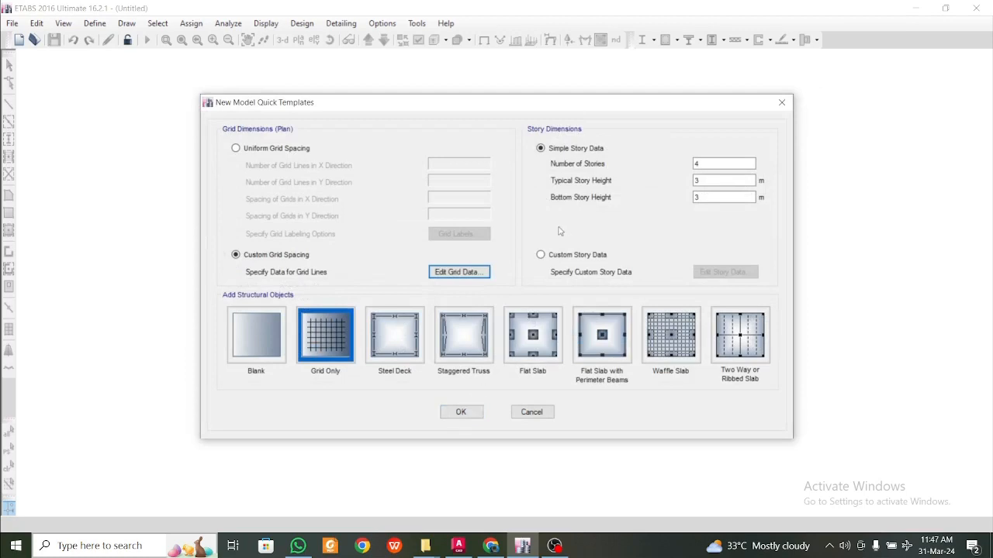
left_click(560, 257)
left_click(729, 275)
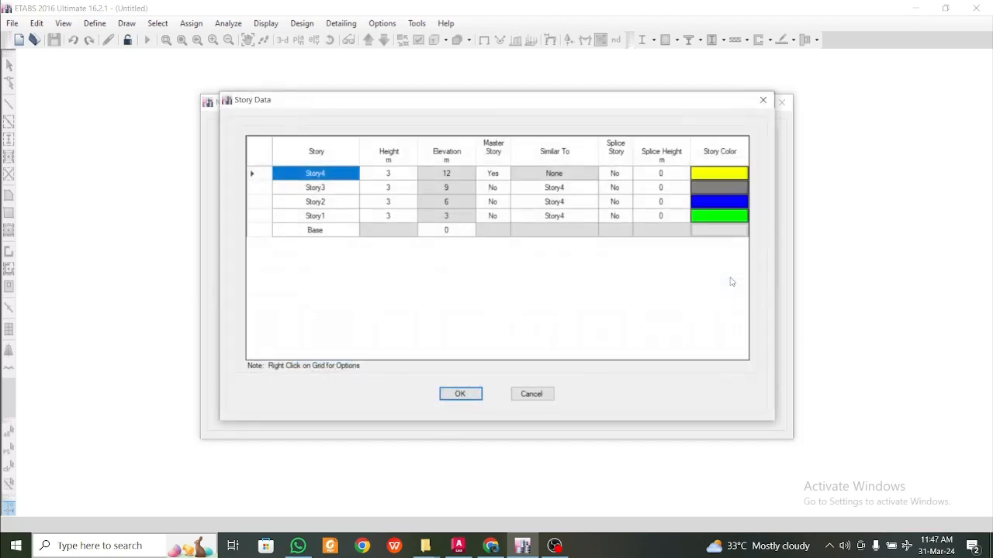
- Switch to AutoCAD and check the ground storey's height dimension on the long building elevation
scroll(383, 334, "down", 4)
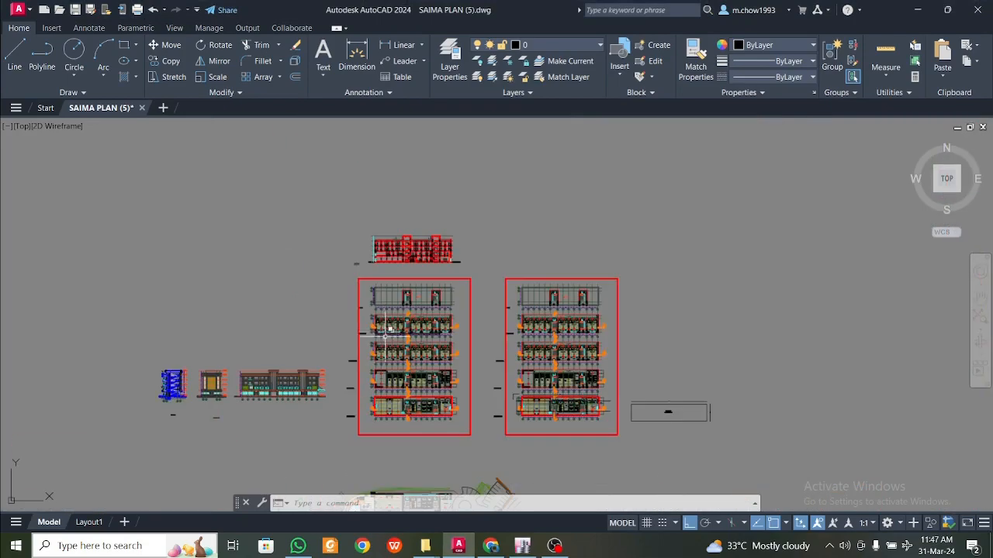
middle_click_drag(234, 420, 385, 393)
scroll(396, 378, "up", 3)
scroll(589, 353, "up", 2)
middle_click_drag(88, 287, 343, 387)
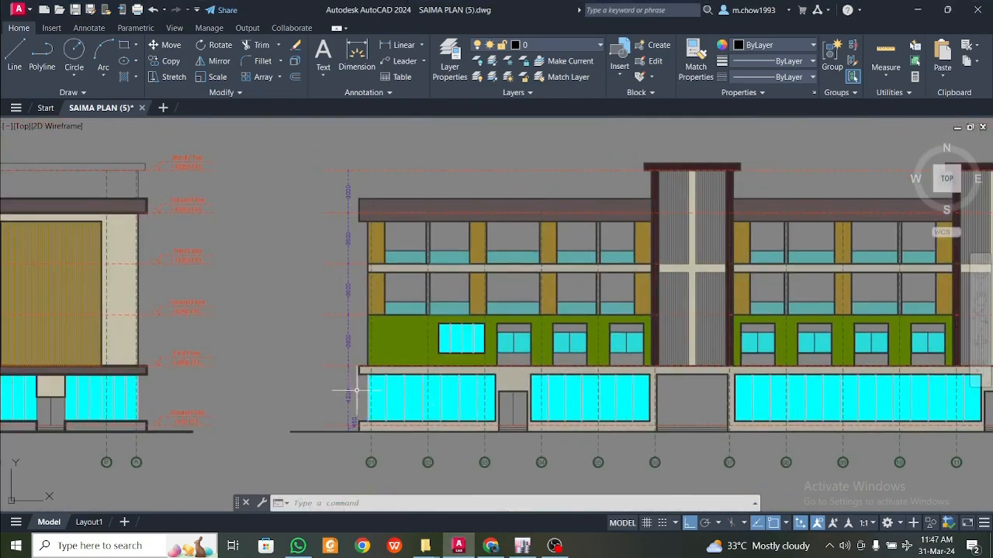
scroll(345, 391, "up", 6)
left_click(381, 381)
left_click(261, 270)
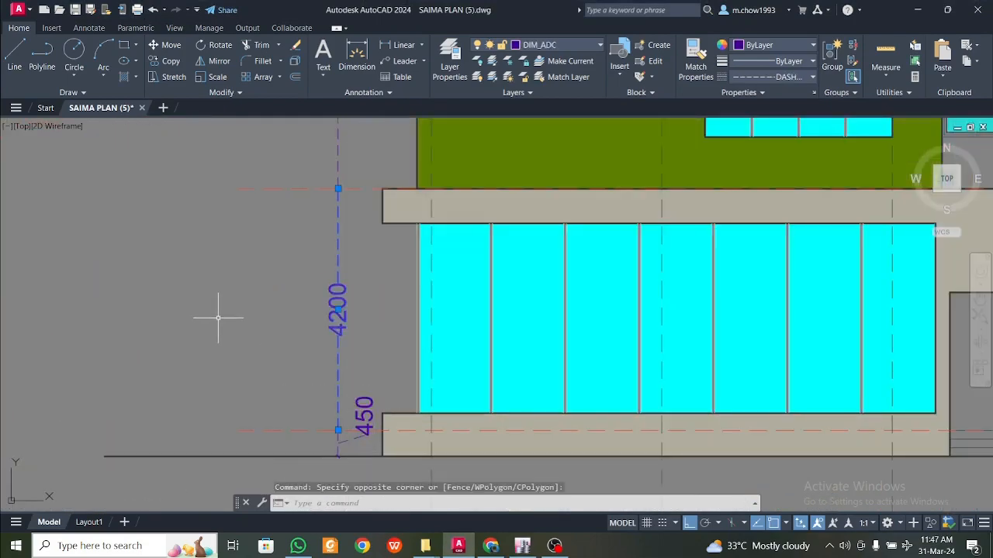
key("Escape")
left_click(348, 350)
left_click(309, 336)
key("Escape")
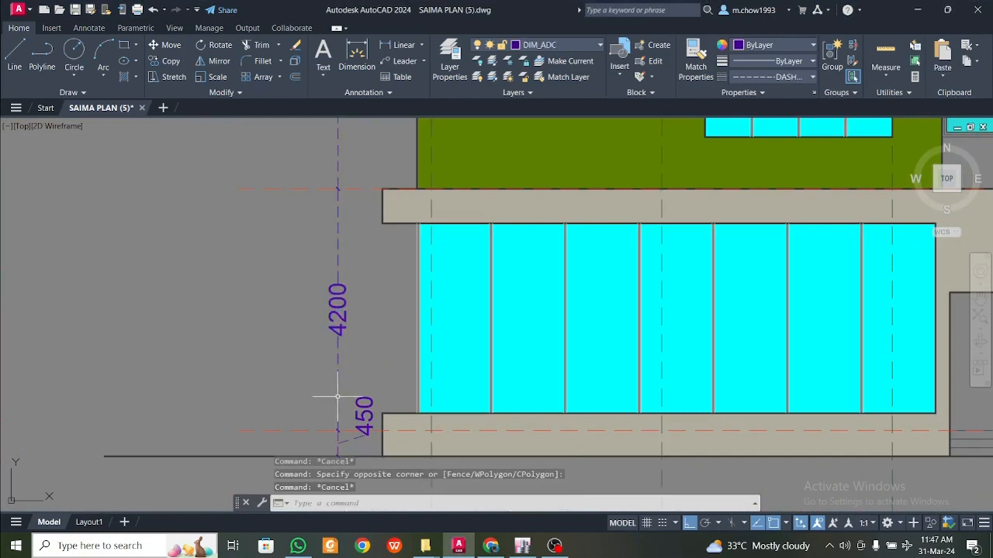
key("Escape")
left_click(360, 358)
left_click(266, 318)
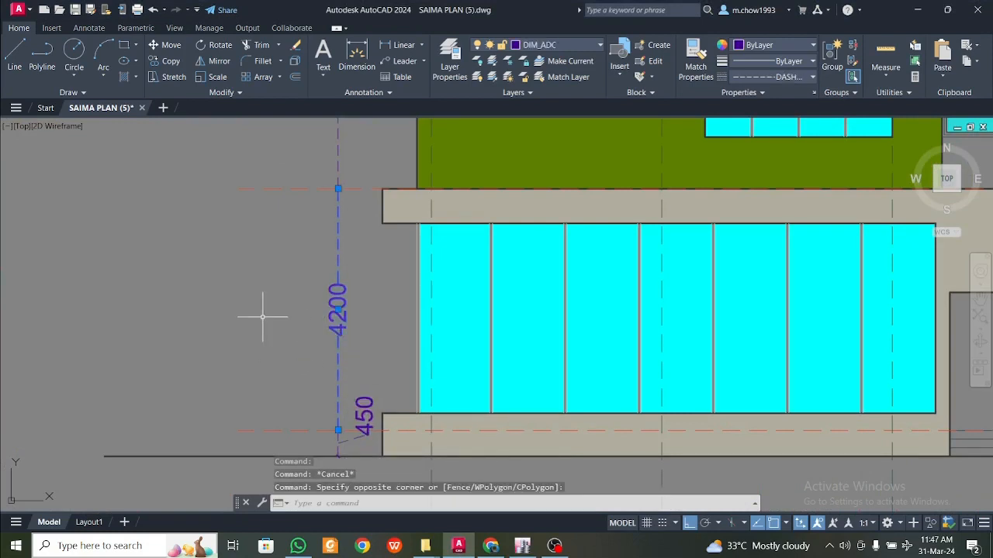
key("Escape")
- Check the height dimensions of each upper storey on the elevation, up to the topmost level
scroll(310, 306, "down", 3)
scroll(311, 302, "up", 2)
middle_click_drag(328, 222, 328, 297)
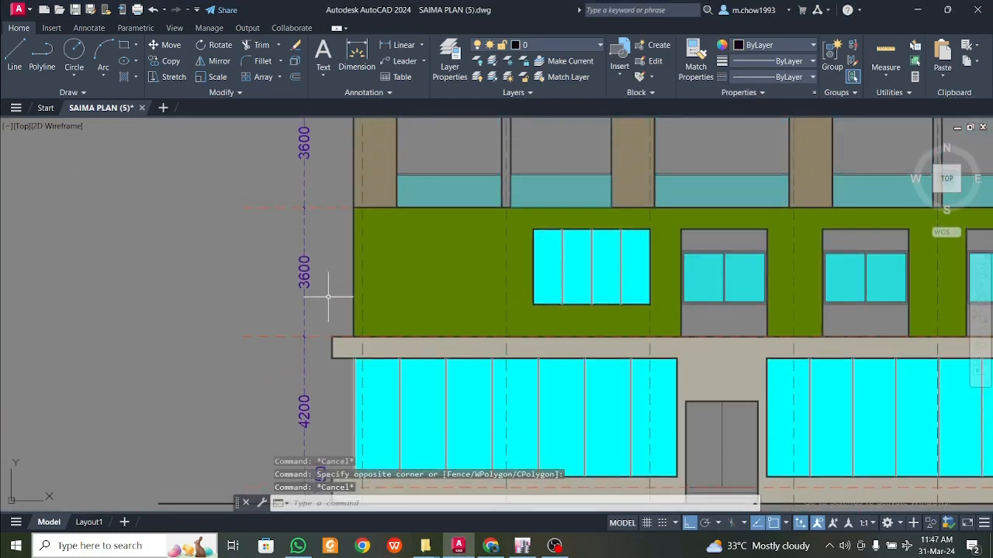
left_click(336, 259)
left_click(267, 256)
middle_click_drag(328, 207, 328, 303)
left_click(322, 240)
left_click(263, 238)
middle_click_drag(328, 182, 328, 295)
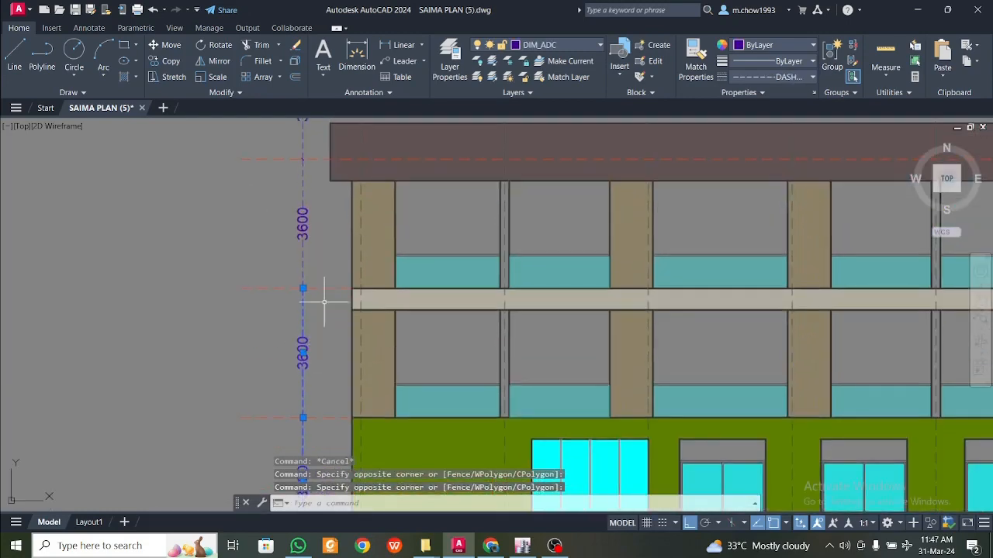
key("Escape")
left_click(335, 232)
left_click(279, 234)
middle_click_drag(310, 245, 310, 366)
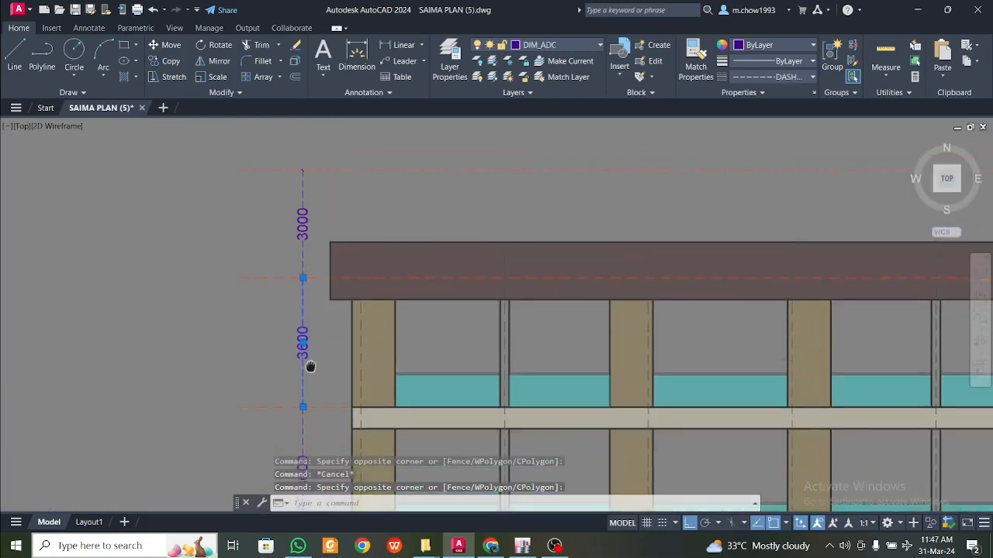
left_click(321, 233)
left_click(232, 206)
- Look over the whole elevation, deselect the height dimensions, and examine the plinth height at the ground storey
scroll(280, 247, "down", 5)
scroll(578, 245, "up", 3)
scroll(578, 245, "down", 5)
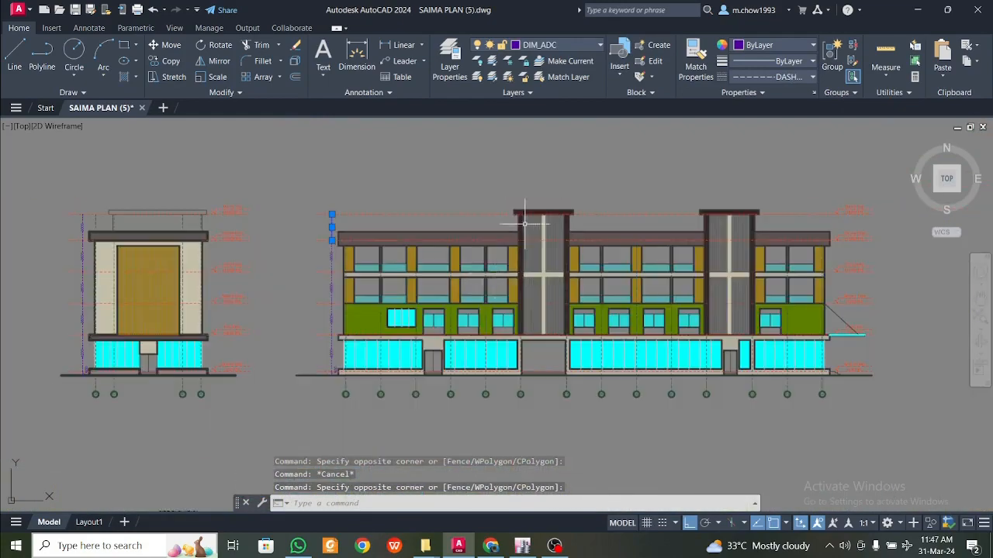
middle_click_drag(335, 390, 335, 357)
scroll(335, 356, "up", 5)
key("Escape")
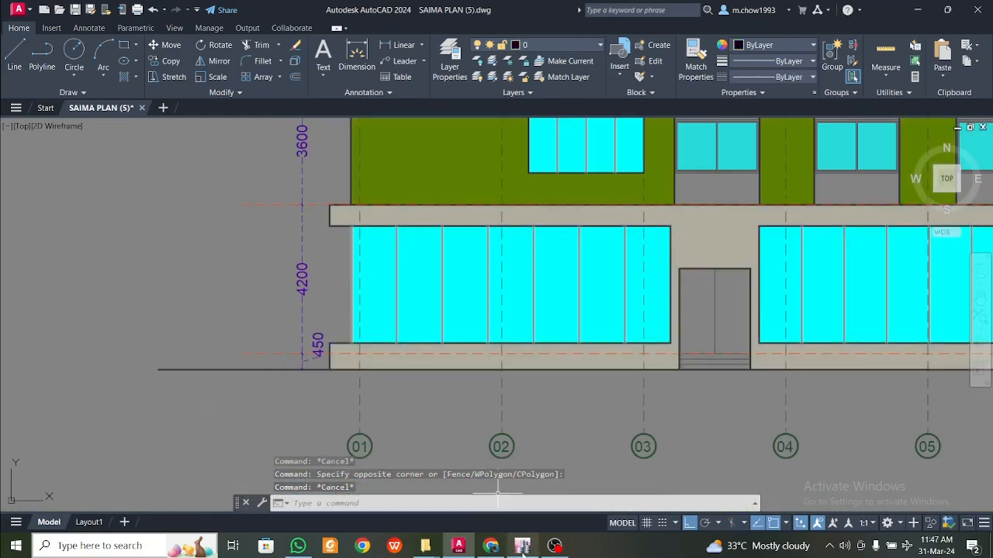
- Return to ETABS and set the Base elevation to -2.45 m in the story data
left_click(522, 546)
left_click(402, 192)
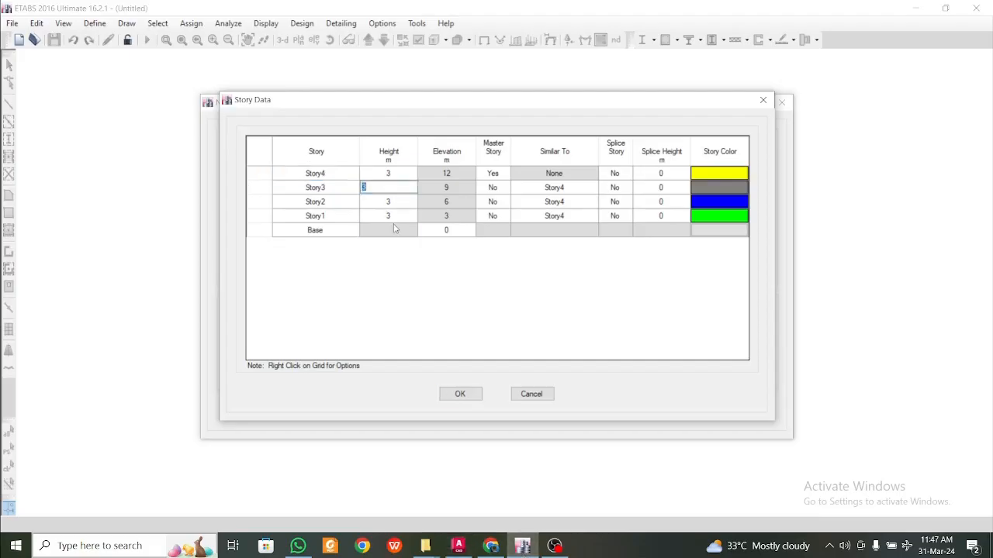
left_click(438, 230)
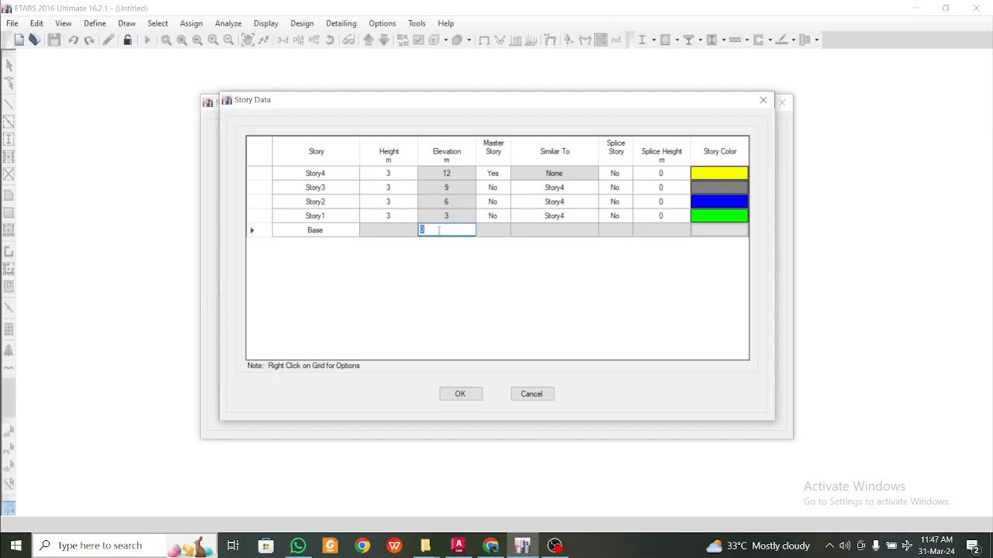
type("-")
type("-2.45")
double_click(323, 218)
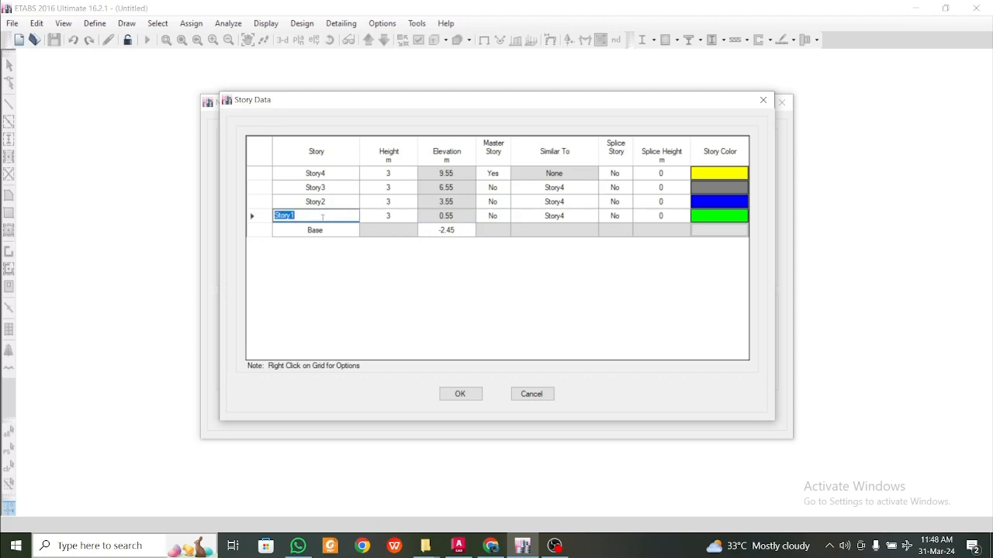
left_click(457, 220)
type("0")
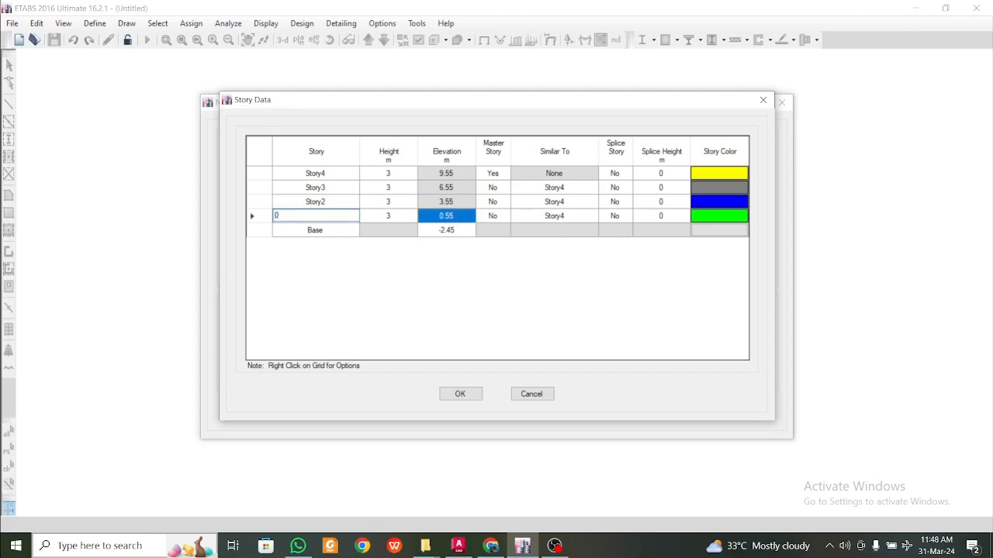
key("Escape")
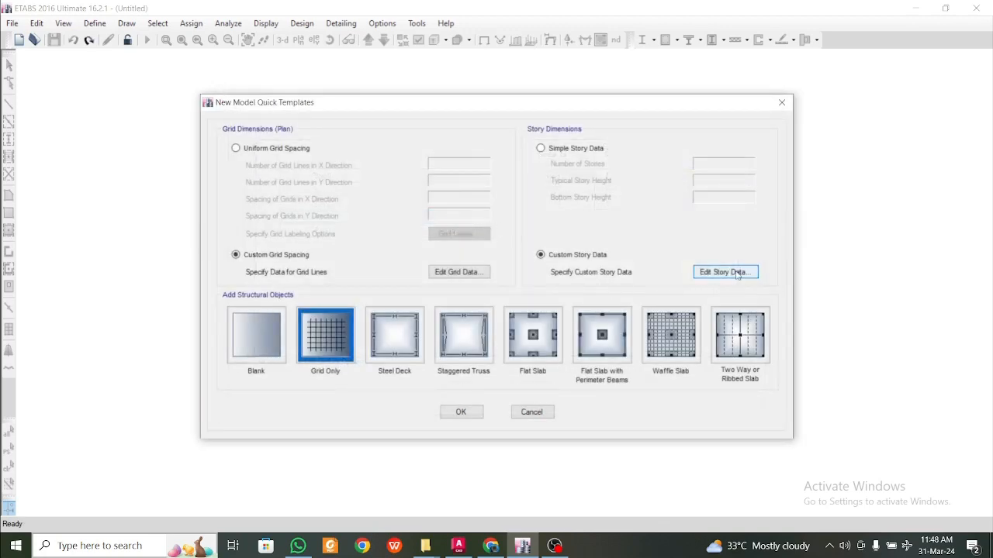
- Reopen the custom story data for editing from the new model templates
left_click(735, 273)
left_click(447, 219)
left_click(463, 228)
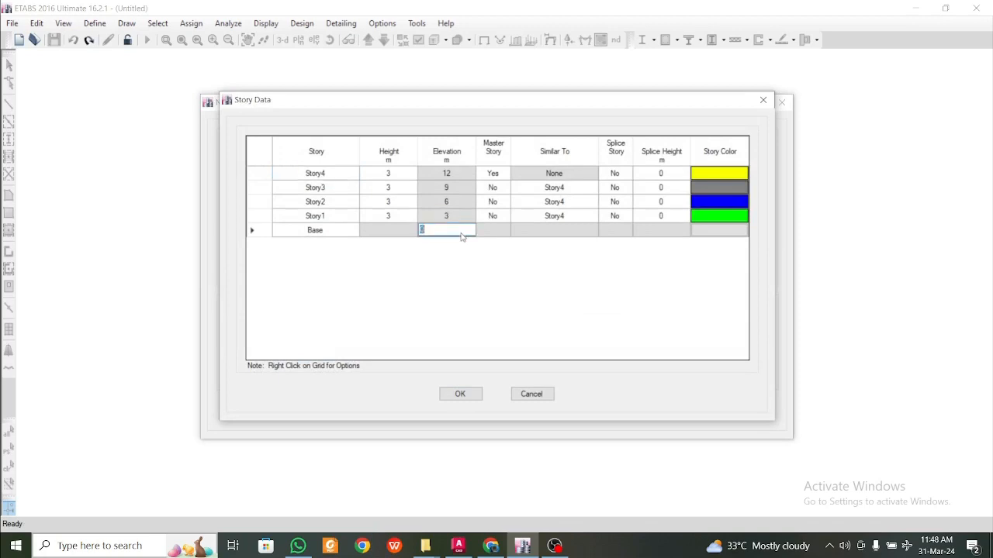
key("Up")
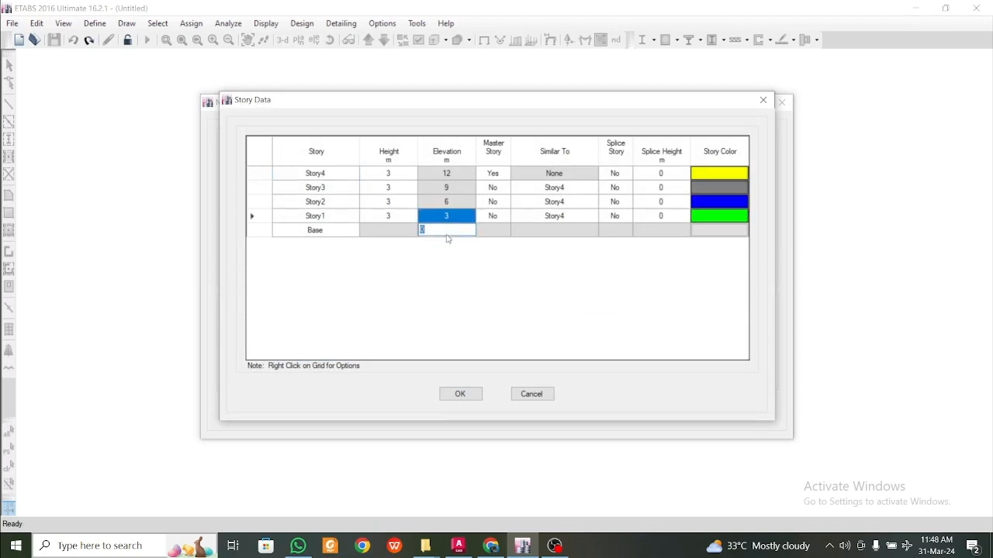
left_click(306, 230)
left_click(456, 221)
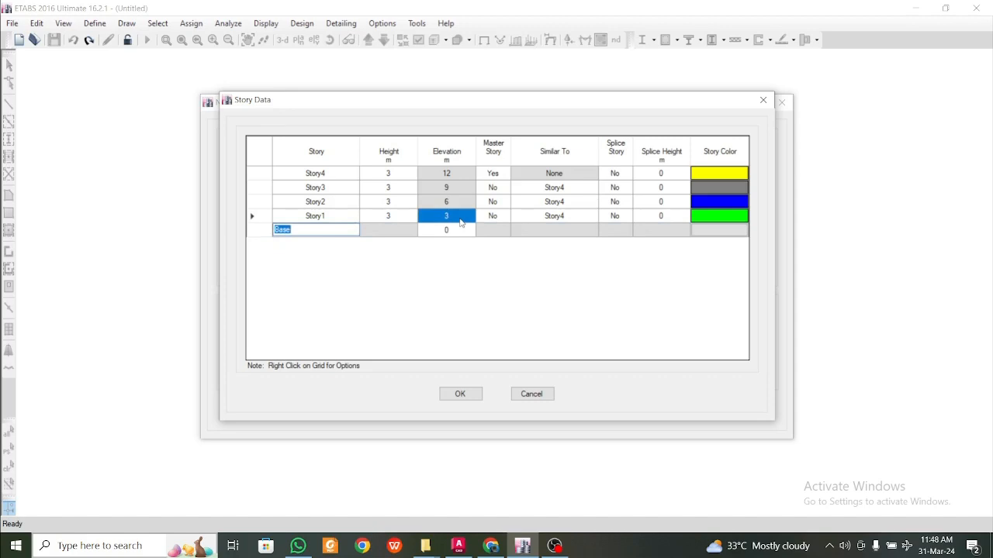
- Check the ground storey height on the AutoCAD elevation and set Story1's height to 4.2 m in ETABS
left_click(389, 217)
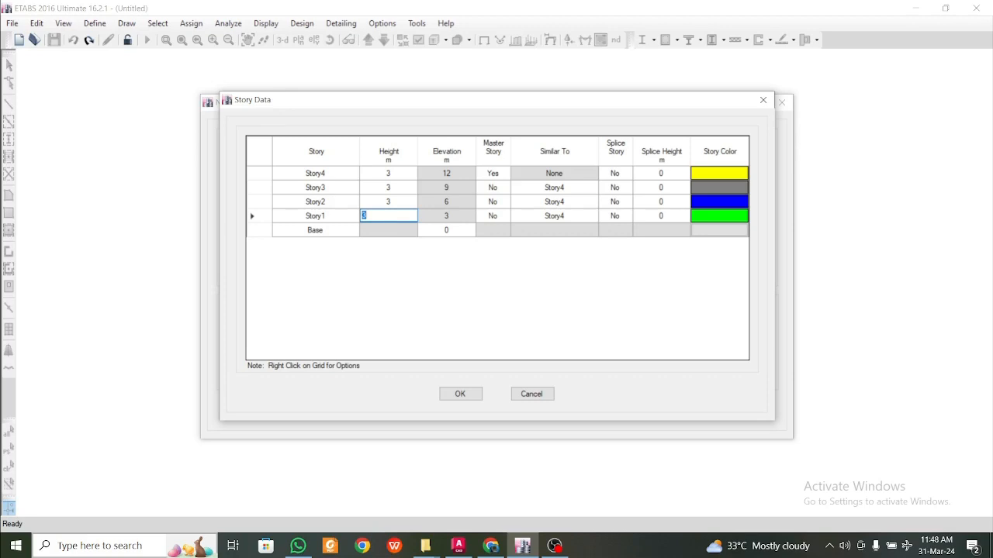
left_click(458, 546)
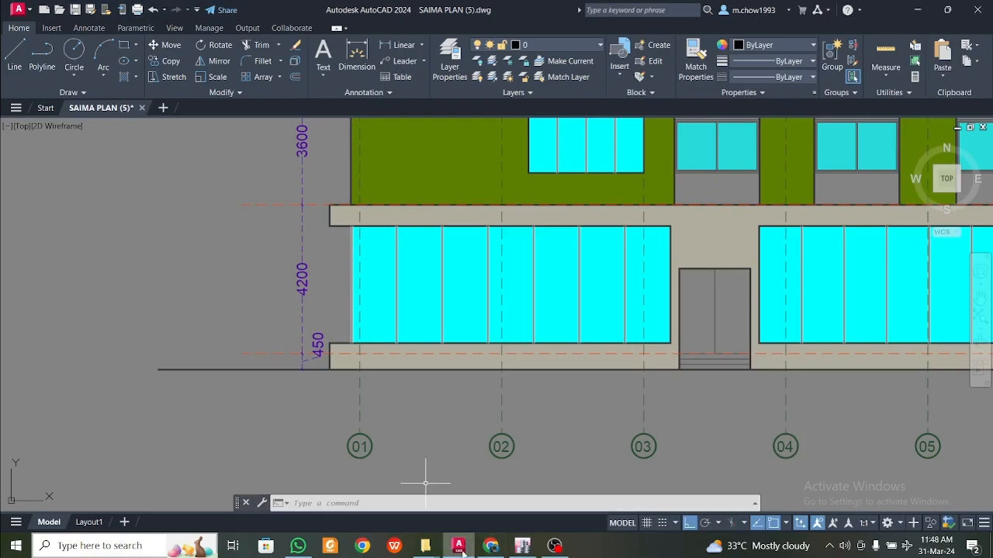
left_click(458, 546)
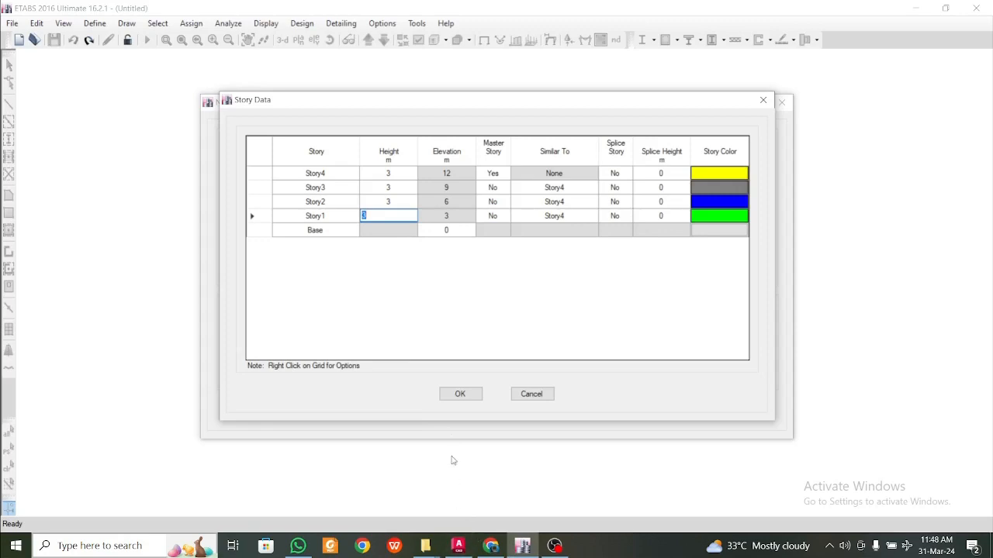
type("4.2")
left_click(514, 215)
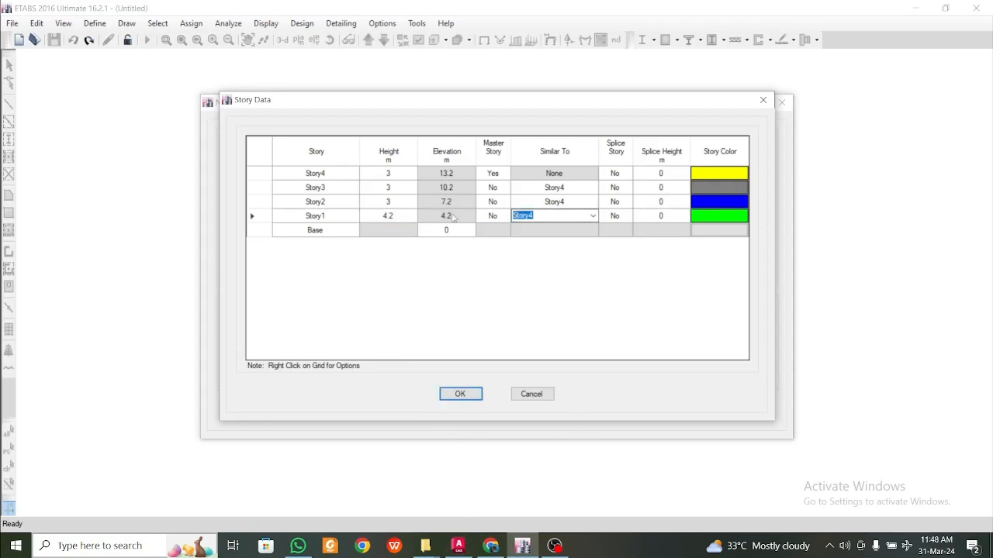
- Rename Story1 as Plinth Level
left_click(317, 215)
double_click(319, 215)
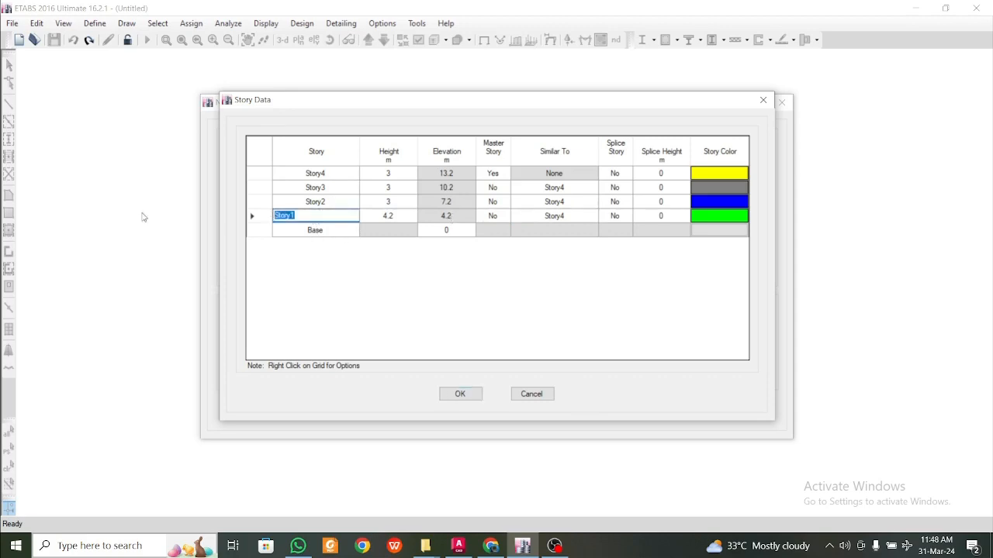
type("Plinth Level")
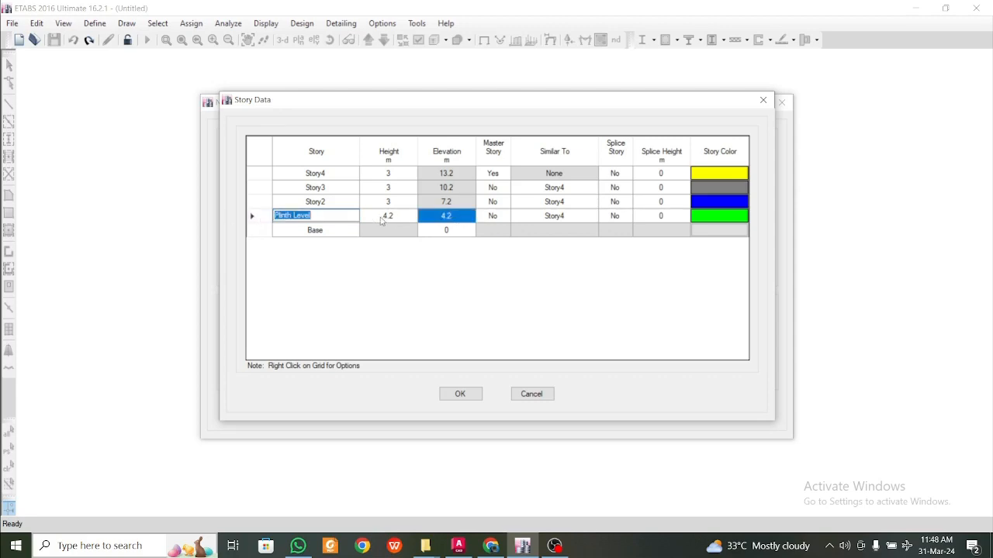
left_click(388, 187)
left_click(390, 217)
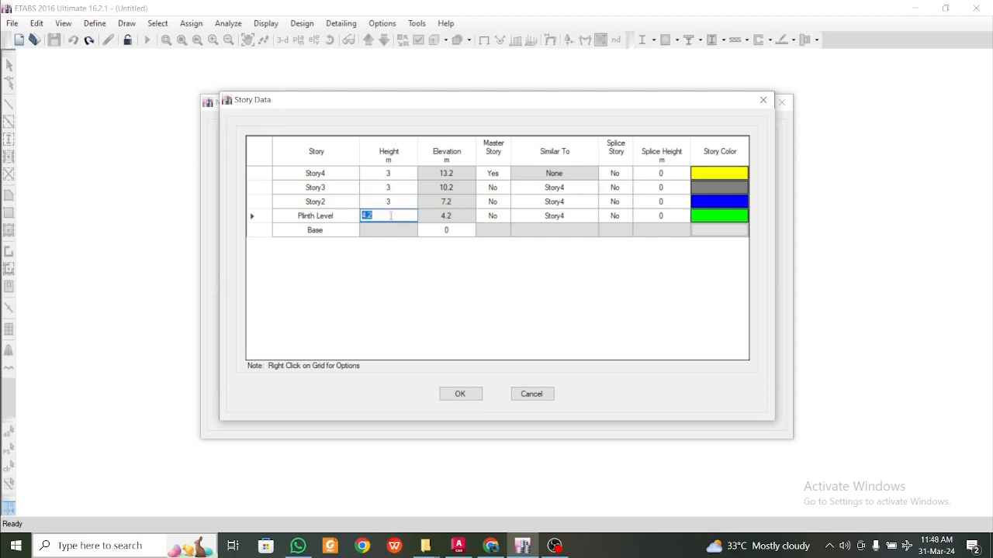
left_click(454, 232)
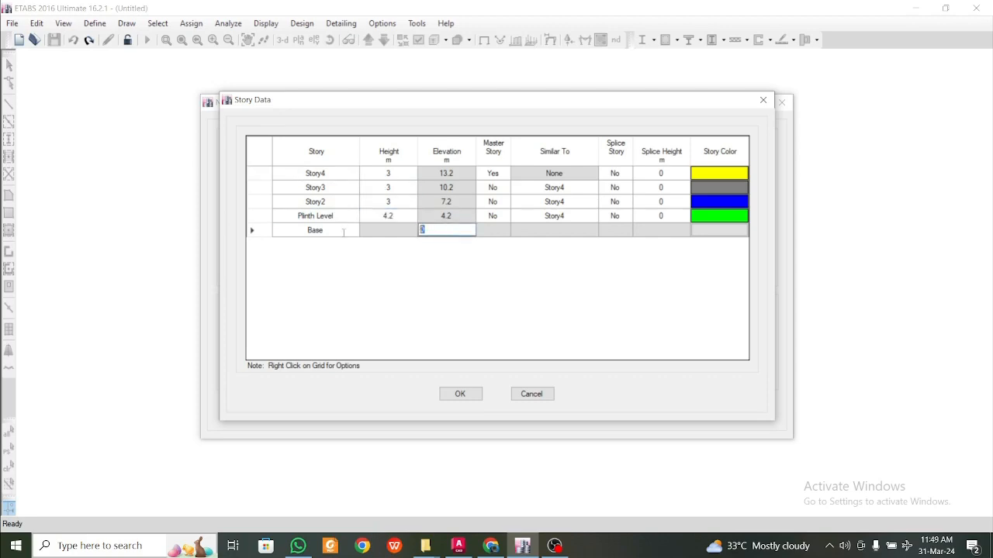
left_click(374, 218)
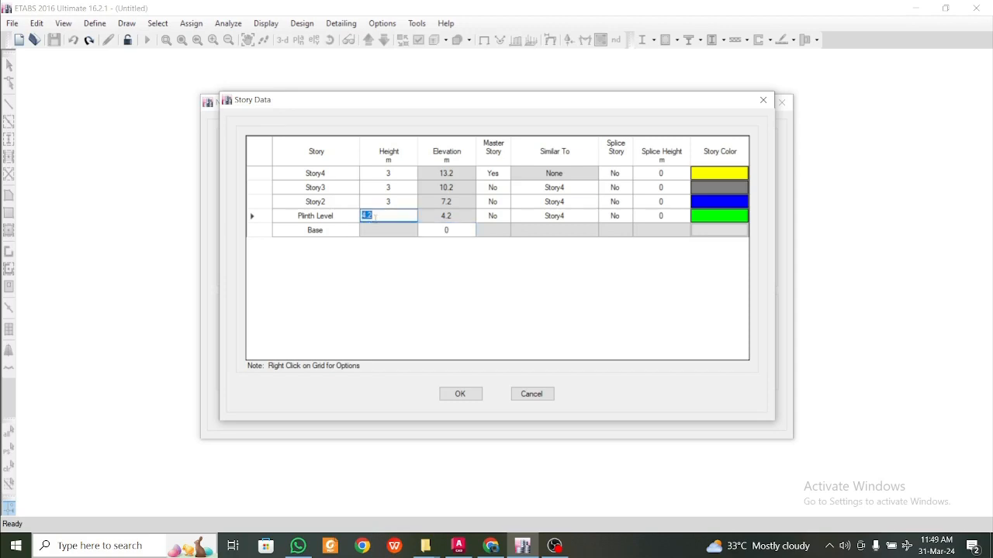
left_click(470, 218)
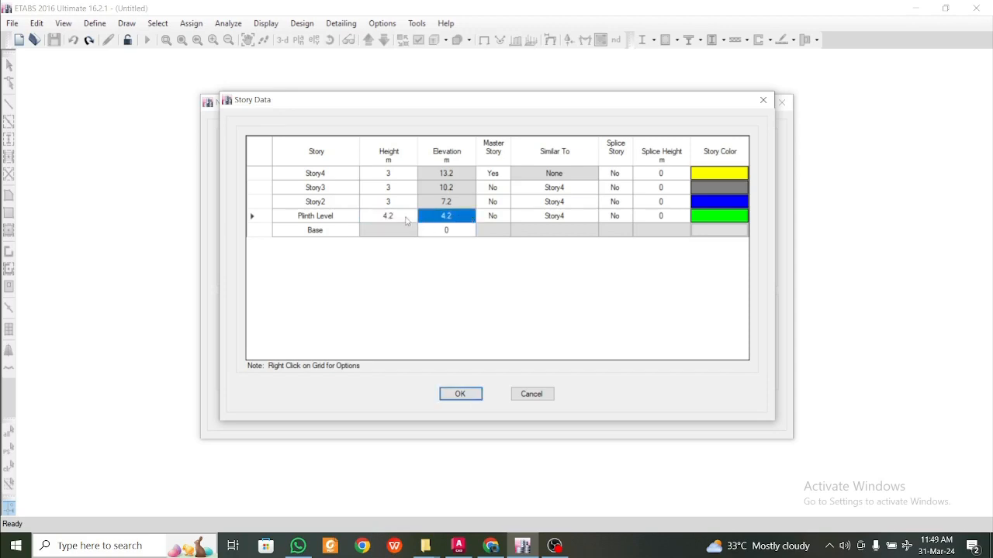
left_click(397, 218)
left_click(449, 220)
- Set the Plinth Level story's height to 2.45 m
left_click(389, 216)
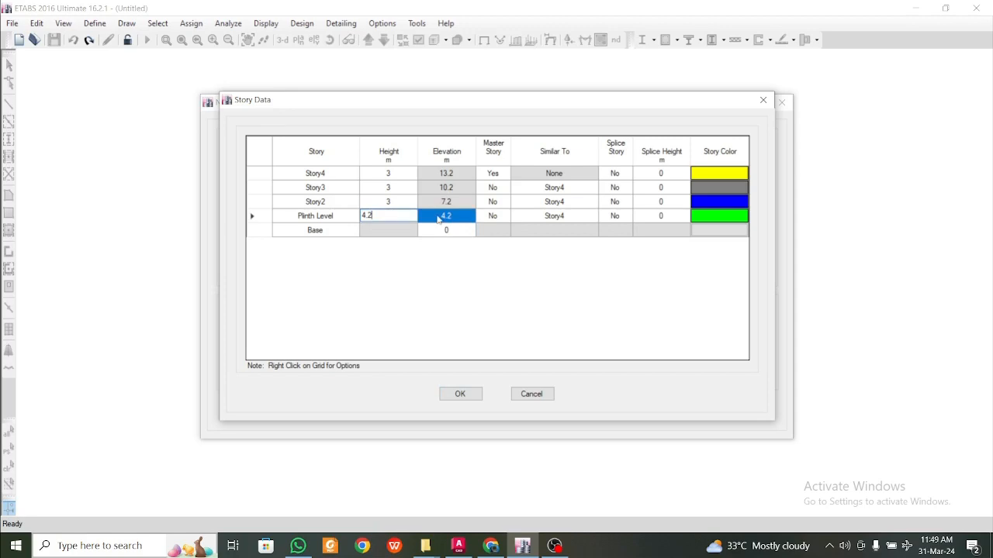
type("0")
left_click_drag(395, 222, 327, 221)
type("2.45")
left_click(345, 201)
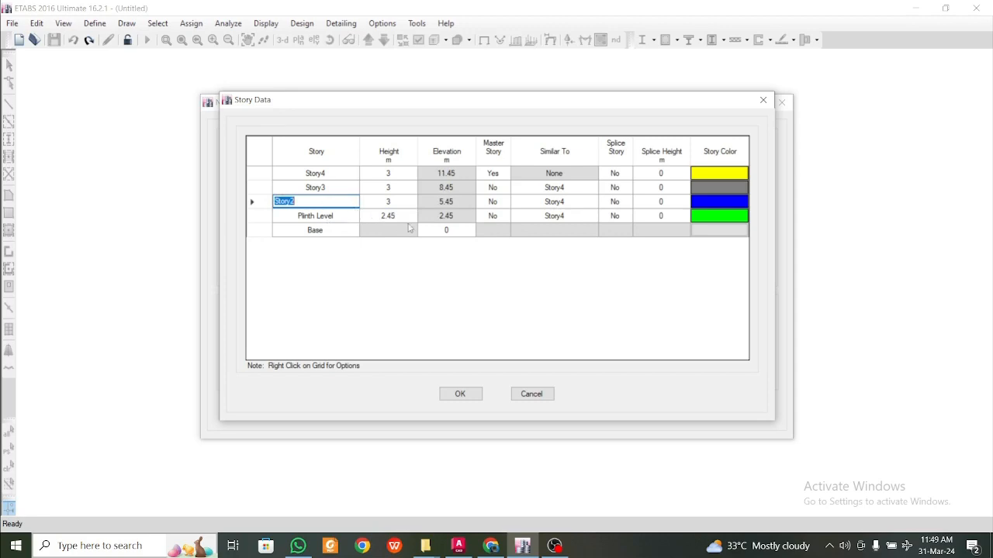
- Set the Base elevation to -2.45 m so that the plinth lies at zero level
left_click(460, 231)
type("-")
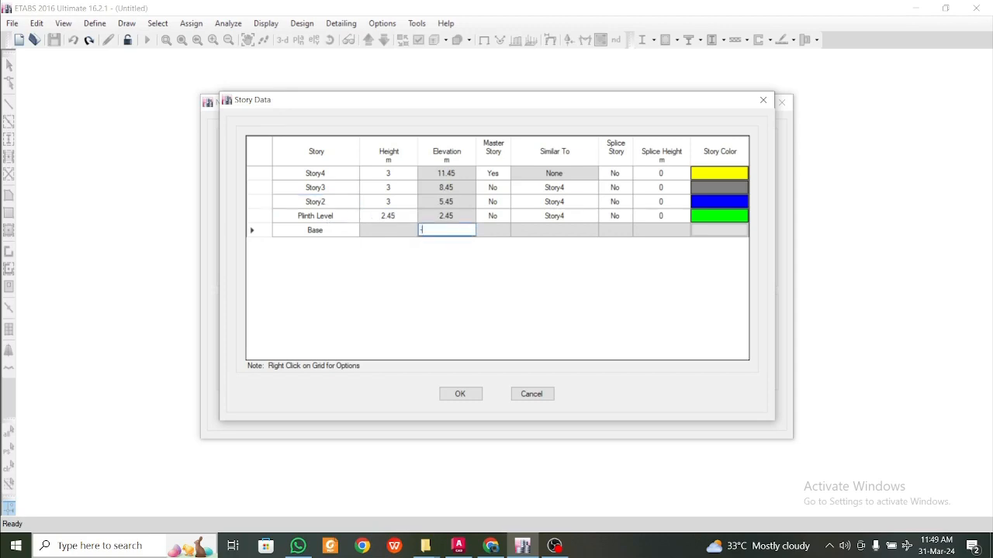
type("2.45")
key("Return")
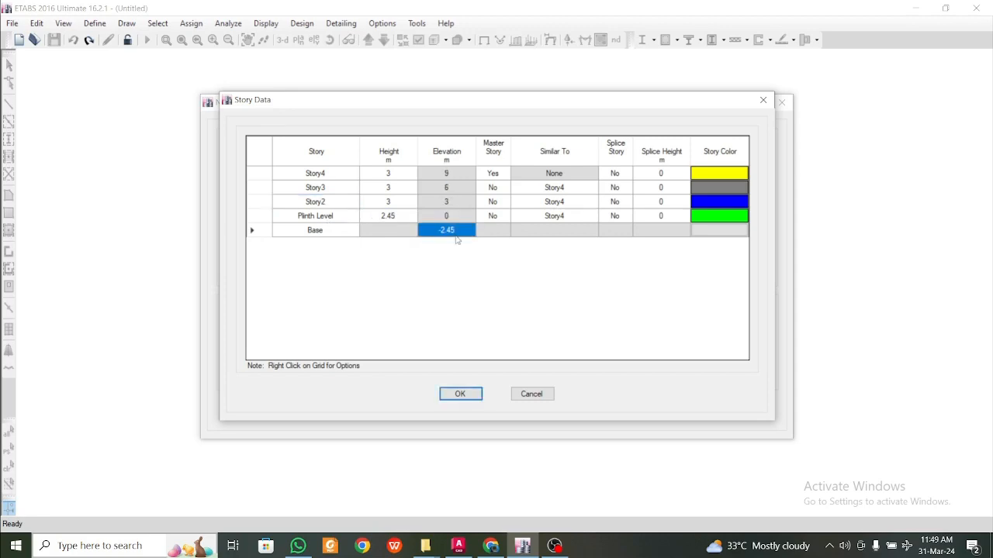
left_click(457, 206)
left_click(461, 220)
left_click(494, 217)
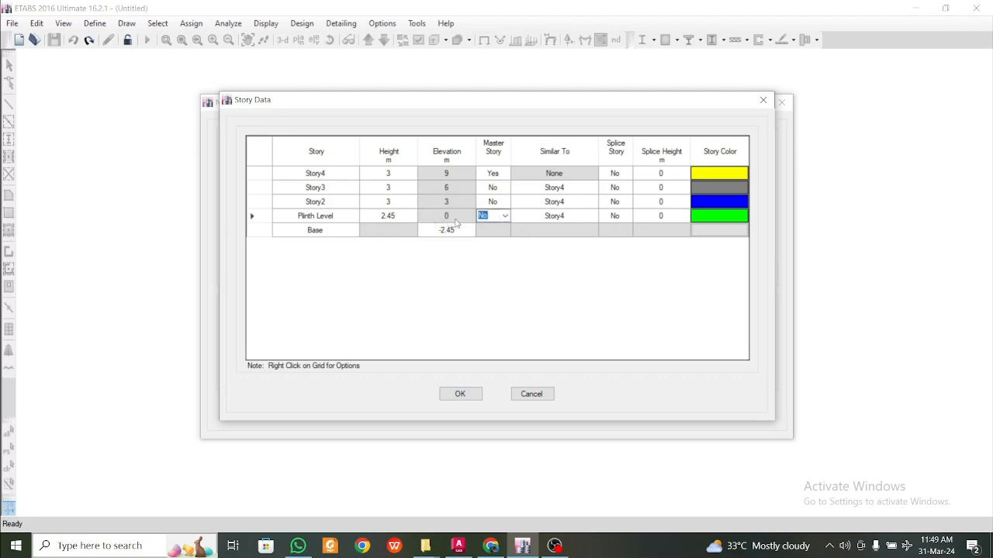
left_click(461, 230)
left_click(472, 218)
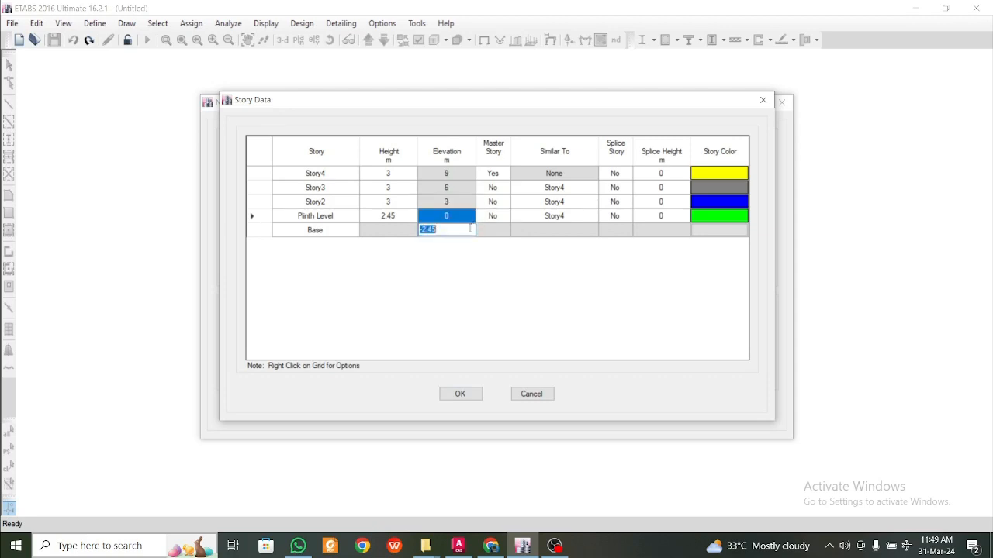
left_click(466, 224)
left_click(504, 206)
left_click(470, 217)
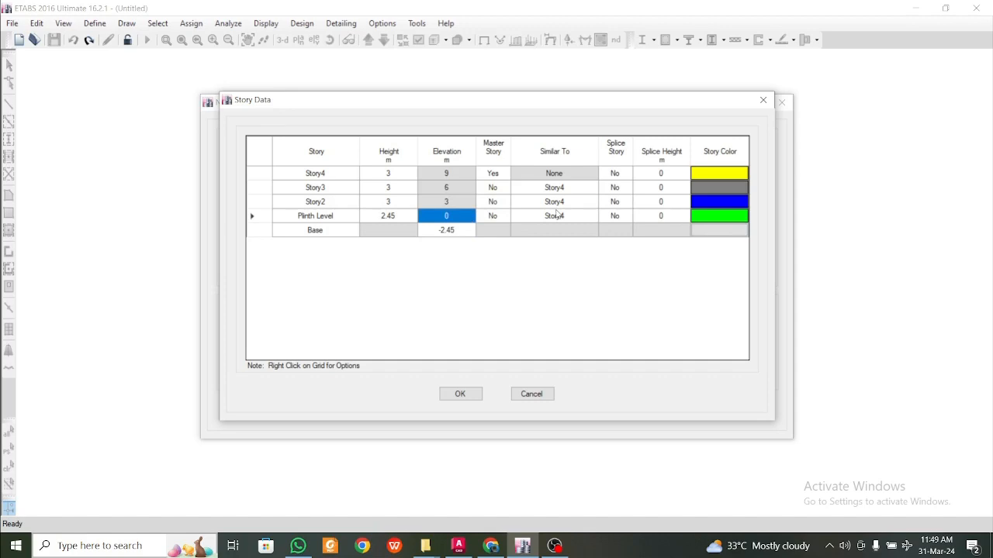
left_click(408, 221)
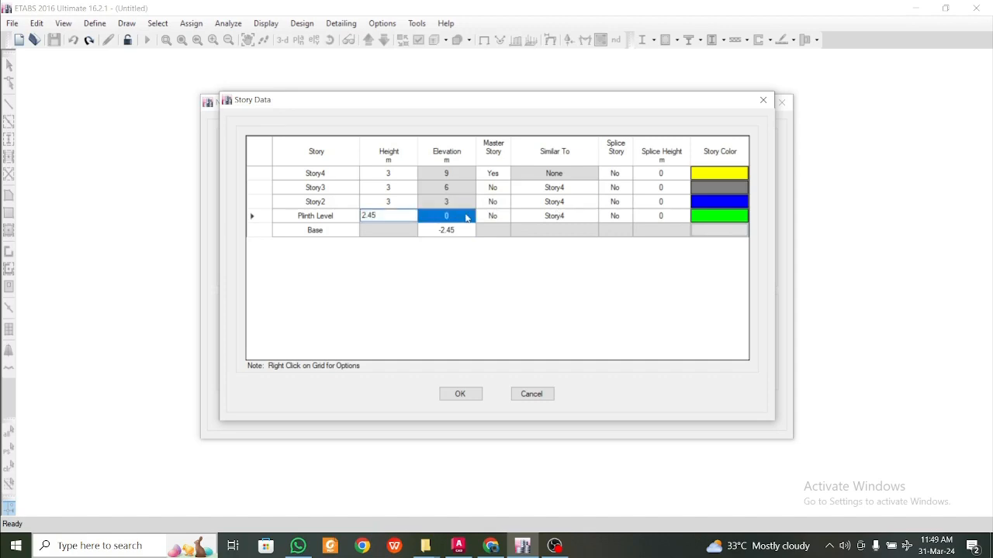
left_click(410, 203)
left_click(405, 221)
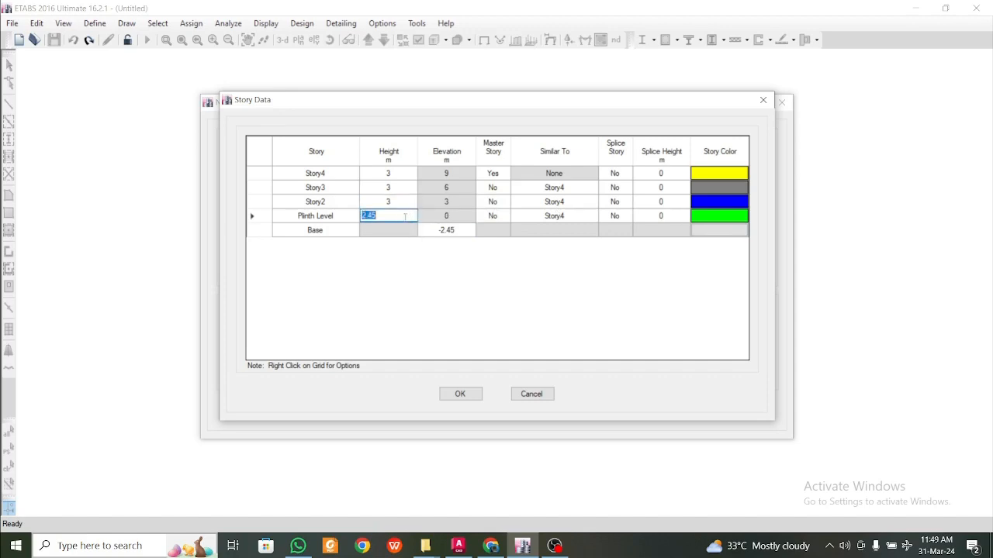
left_click(425, 220)
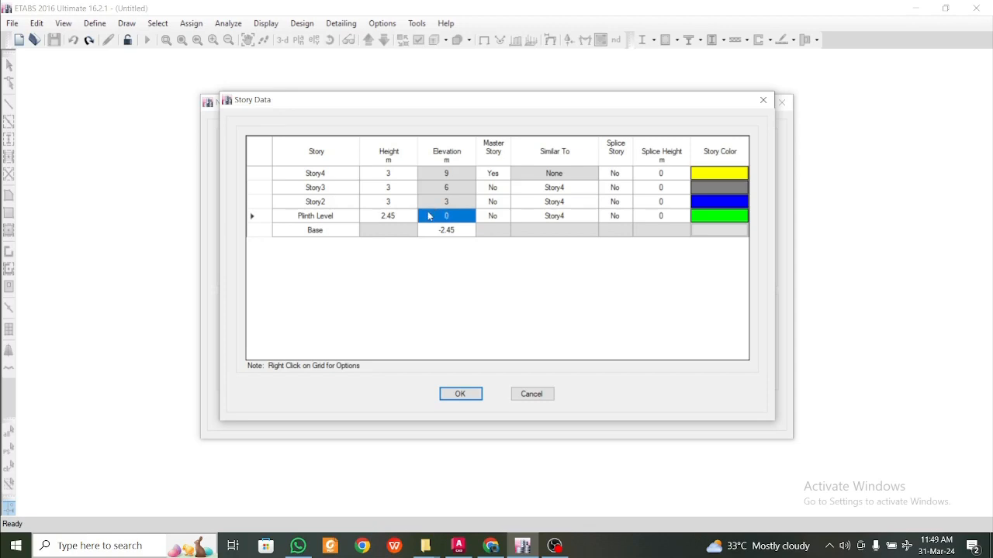
- Switch to AutoCAD and check the plinth height dimension at the foot of the long elevation
left_click(458, 546)
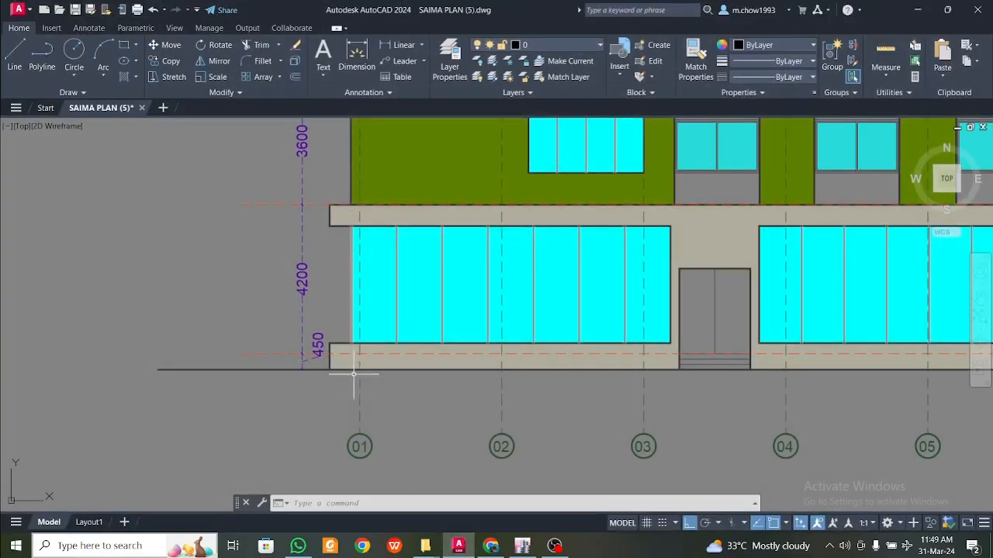
scroll(323, 359, "up", 4)
left_click(335, 311)
left_click(293, 286)
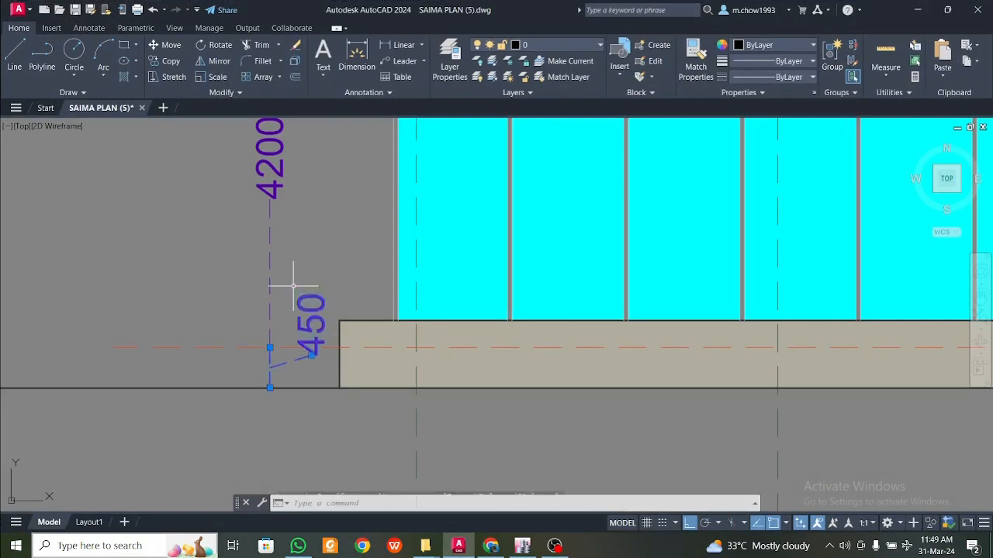
scroll(311, 314, "down", 5)
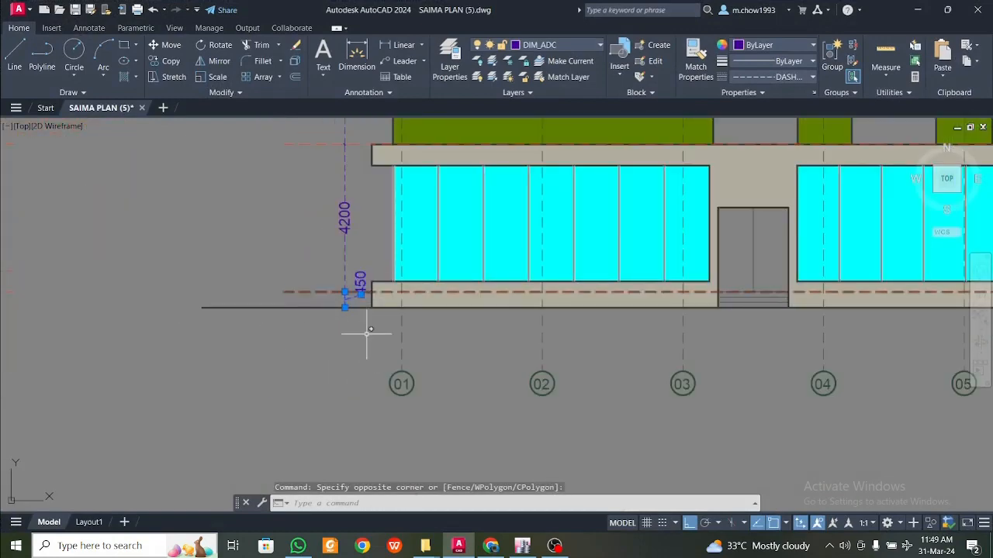
scroll(350, 298, "up", 5)
scroll(347, 301, "down", 5)
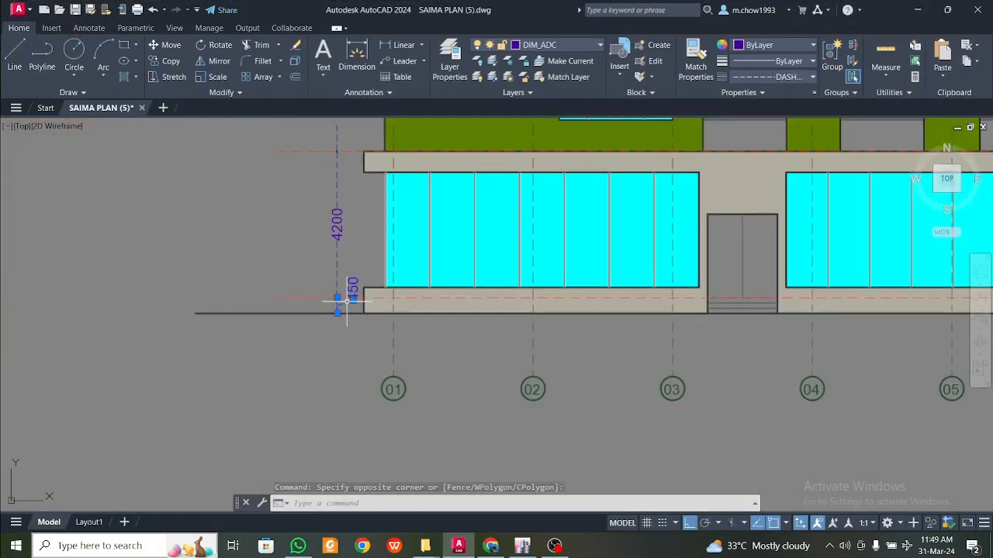
middle_click_drag(361, 288, 371, 350)
key("Escape")
- Check the ground storey's height dimension on the elevation, return to ETABS and set Story2's height to 4.2 m
left_click(373, 323)
left_click(313, 294)
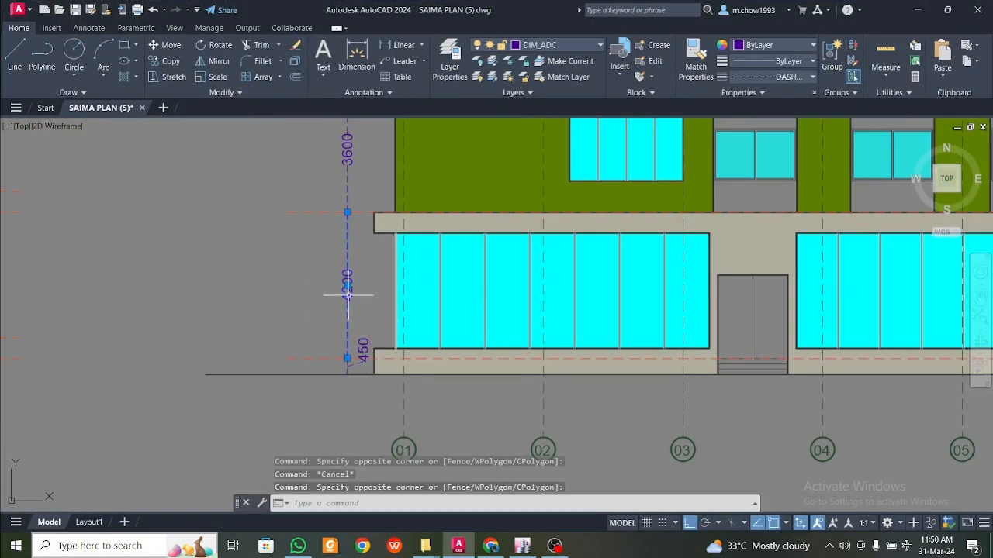
scroll(348, 295, "up", 5)
scroll(353, 298, "down", 5)
left_click(522, 546)
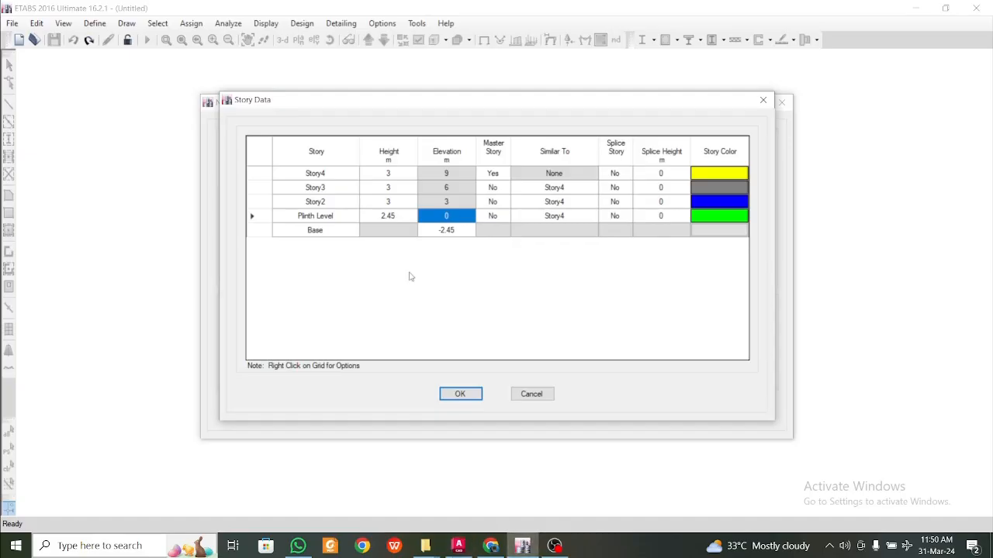
double_click(400, 203)
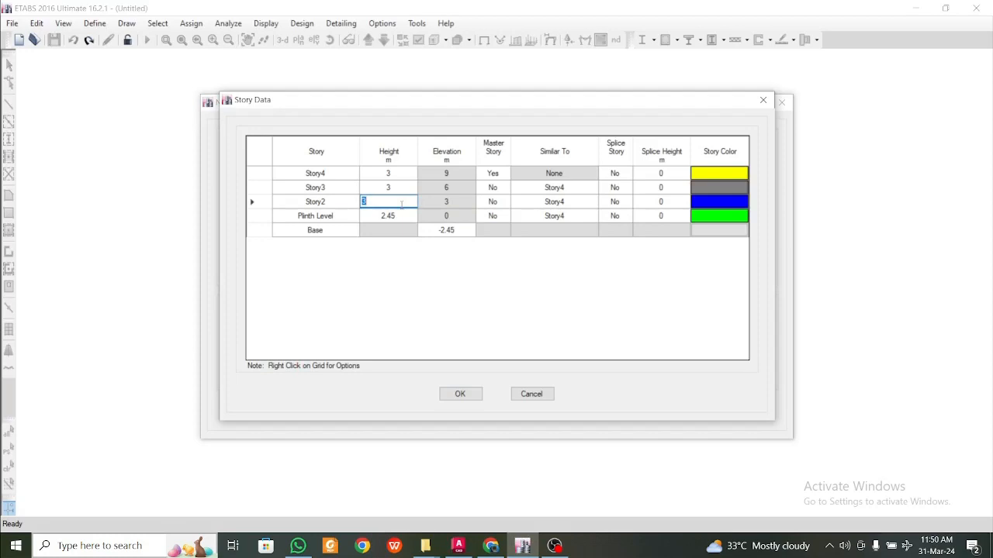
left_click(466, 192)
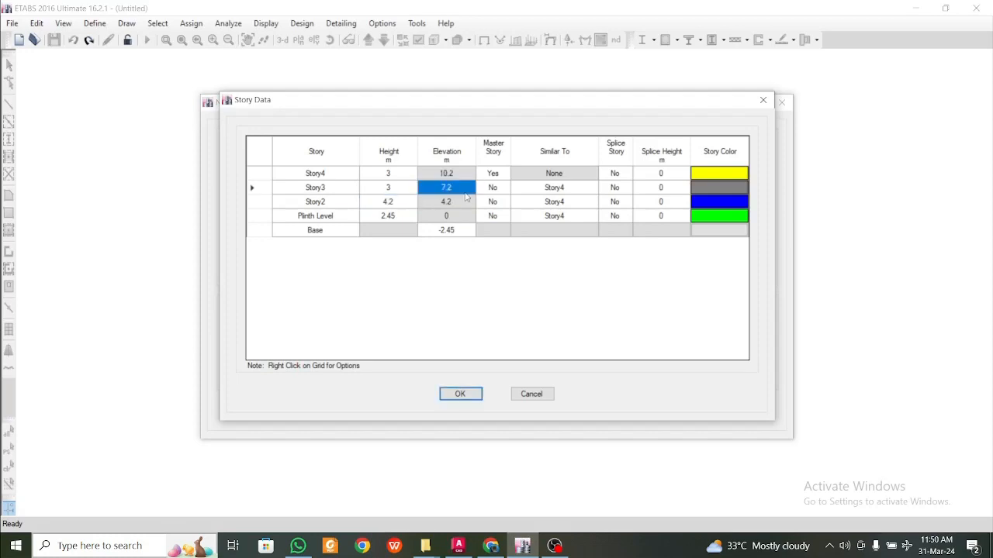
- Open Story3's height for editing, check the upper storeys' height dimensions on the AutoCAD elevation, and return to ETABS
key("Left")
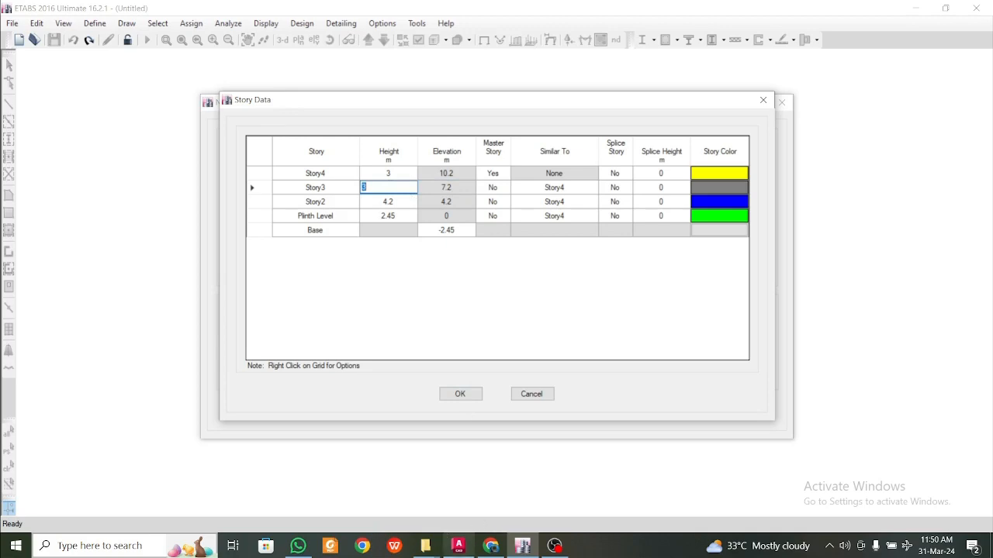
left_click(458, 546)
scroll(361, 341, "down", 5)
mouse_move(341, 226)
middle_mouse_down()
mouse_move(341, 306)
mouse_move(360, 358)
middle_mouse_up()
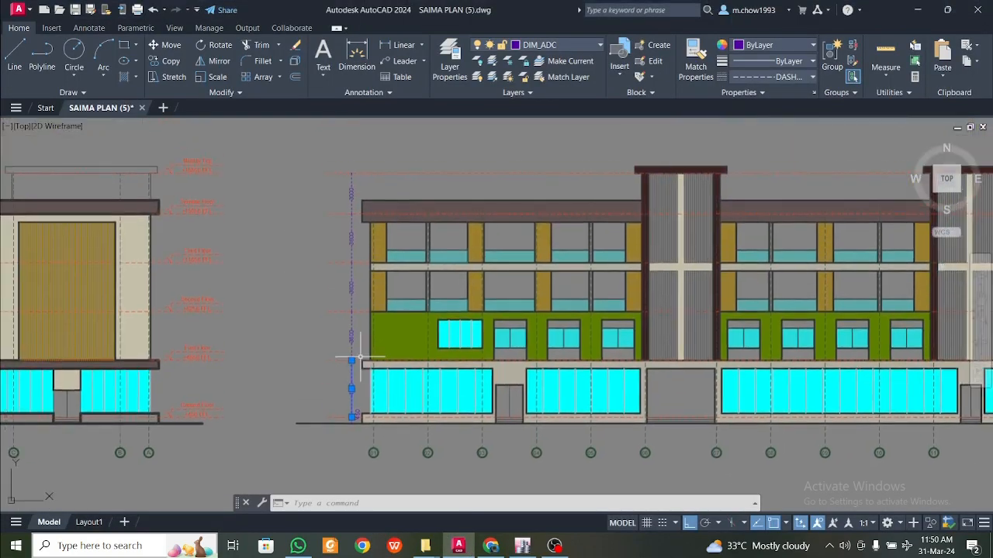
scroll(362, 357, "up", 5)
left_click(359, 343)
left_click(313, 315)
key("Escape")
left_click(360, 326)
left_click(319, 299)
middle_click_drag(336, 287, 375, 463)
left_click(384, 360)
left_click(315, 339)
left_click(389, 264)
left_click(358, 252)
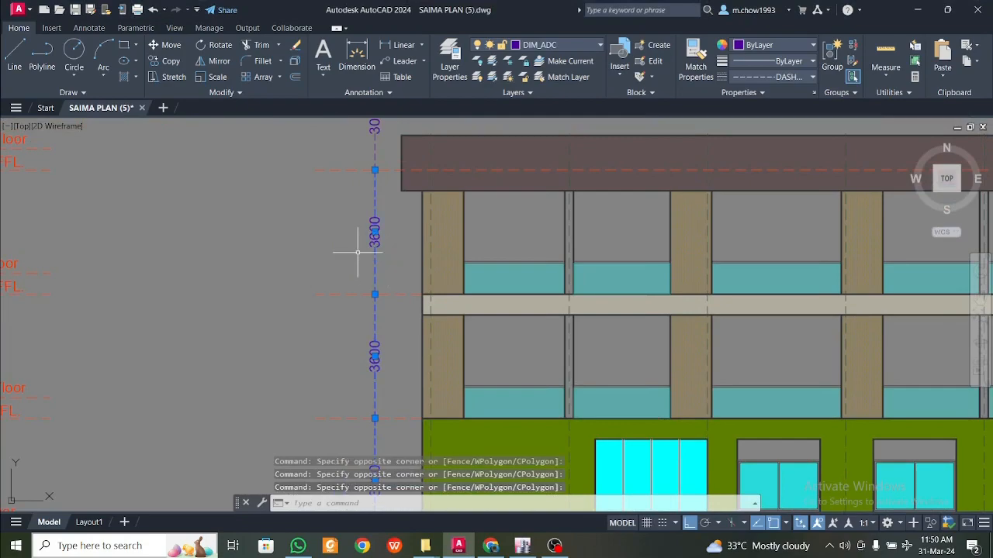
left_click(916, 9)
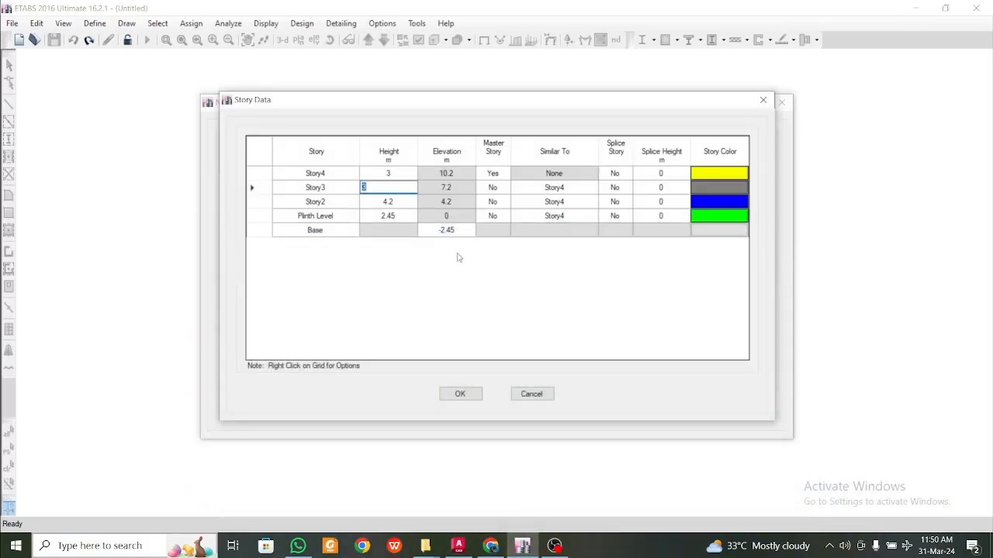
- Set the heights of Story3 and Story4 to 3.6 m each
left_click(403, 217)
left_click(403, 188)
left_click(401, 172)
type("3.6")
left_click(325, 180)
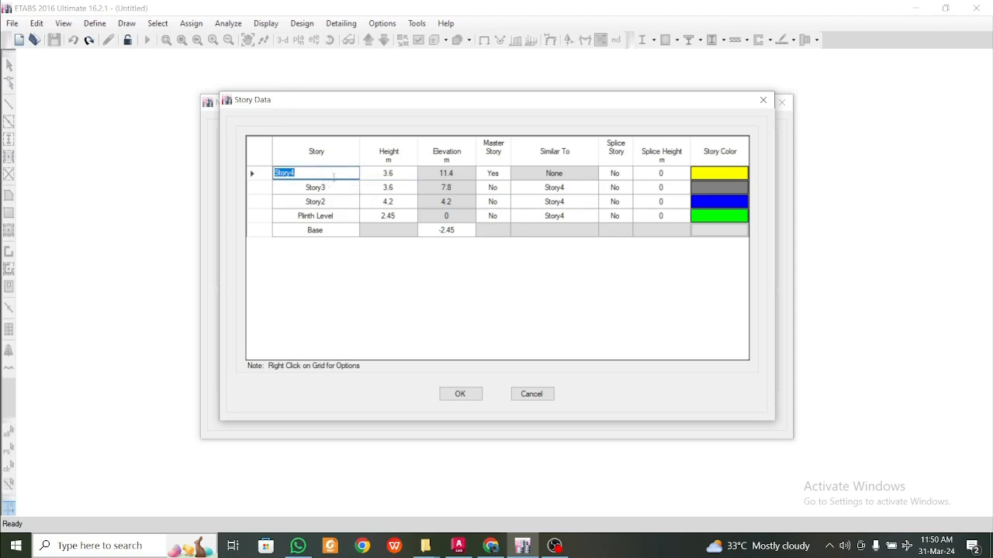
- Add one story 3.6 m high above Story4, keeping the existing story heights
right_click(386, 180)
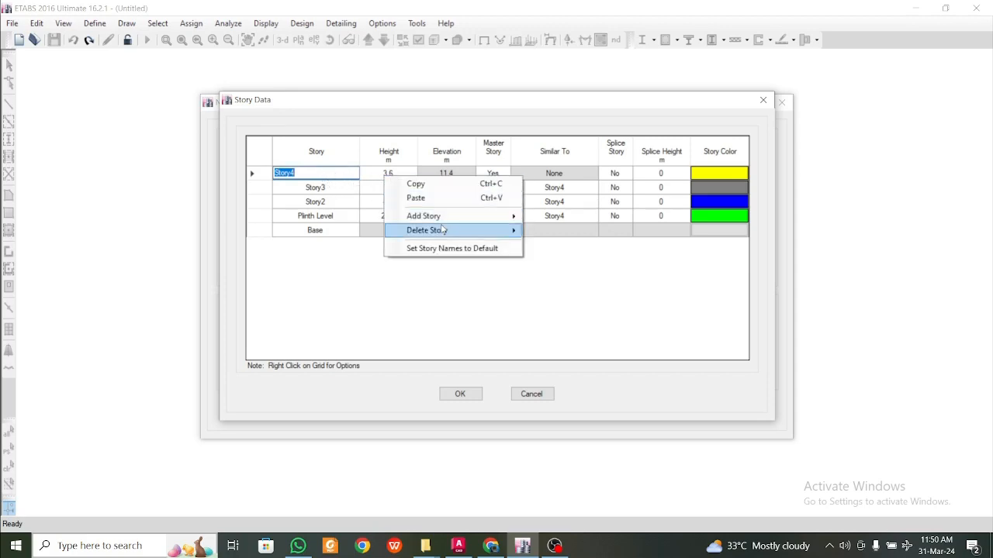
mouse_move(446, 218)
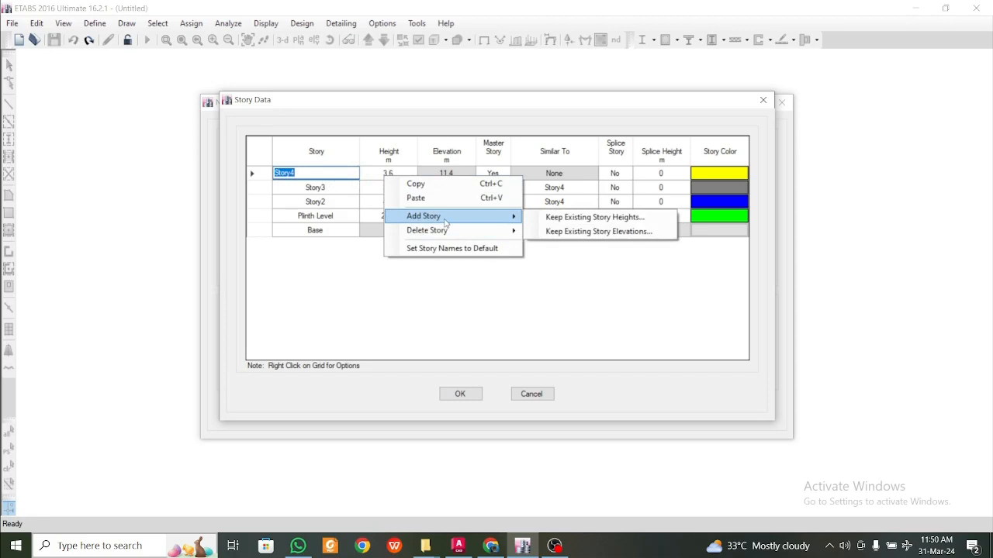
left_click(568, 220)
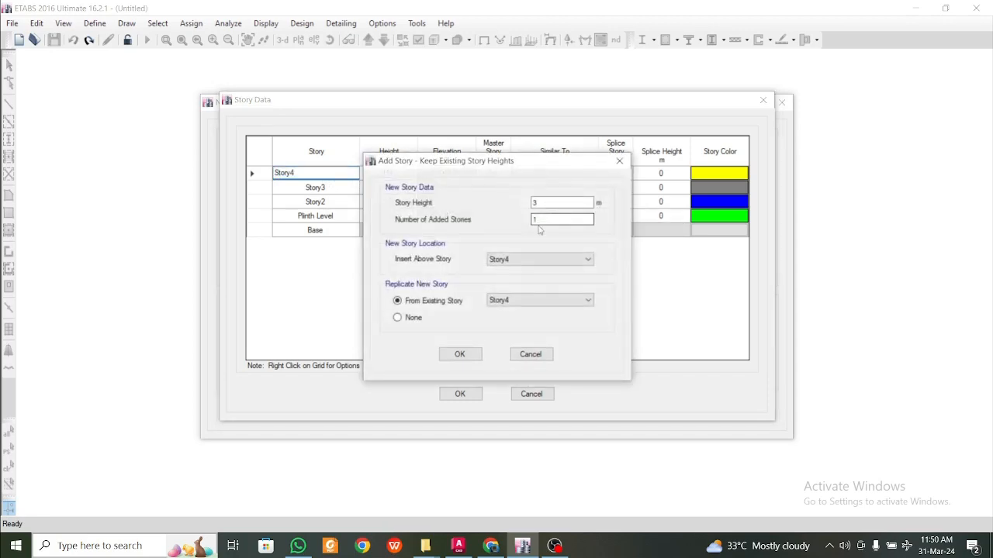
left_click(549, 204)
left_click(459, 354)
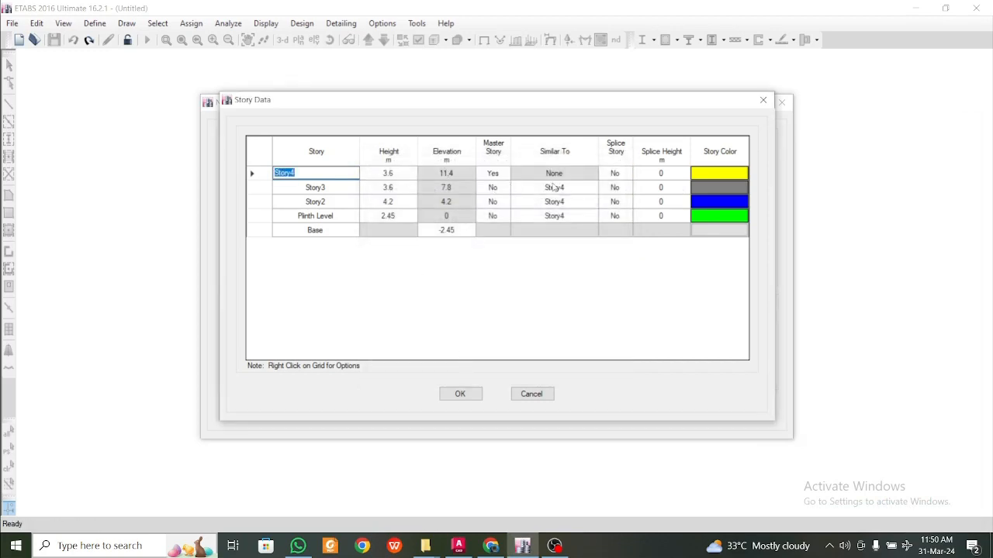
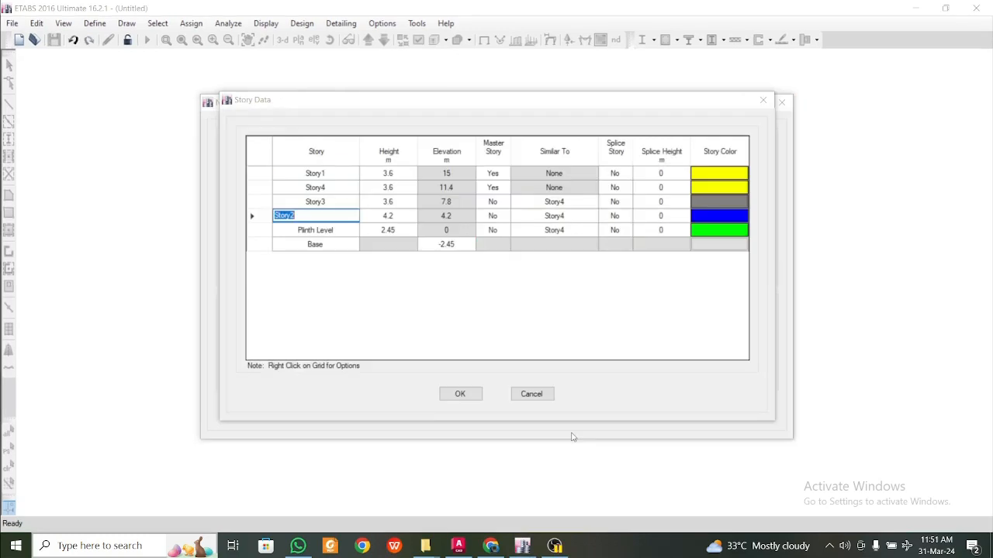
- Rename the newly added top story as Story5
left_click(333, 174)
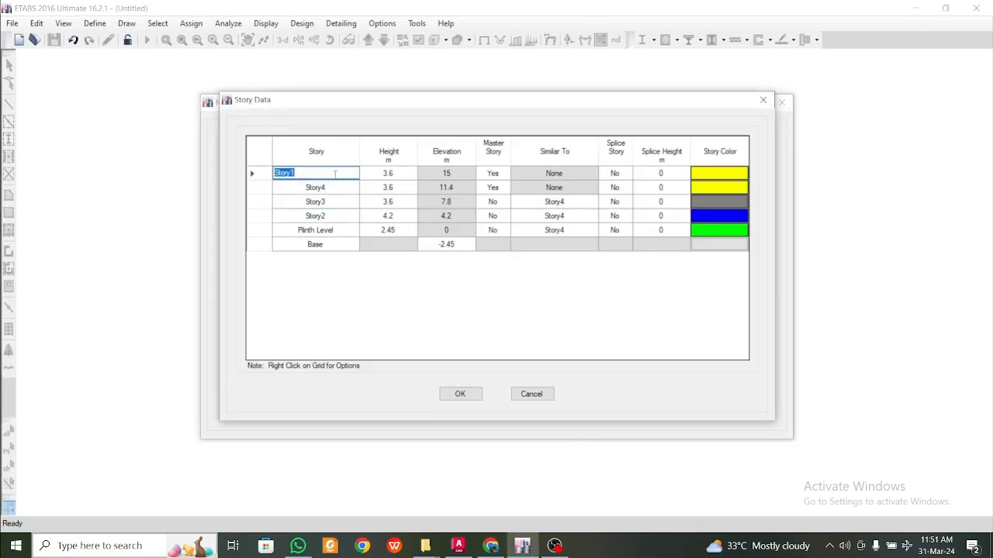
left_click(336, 218)
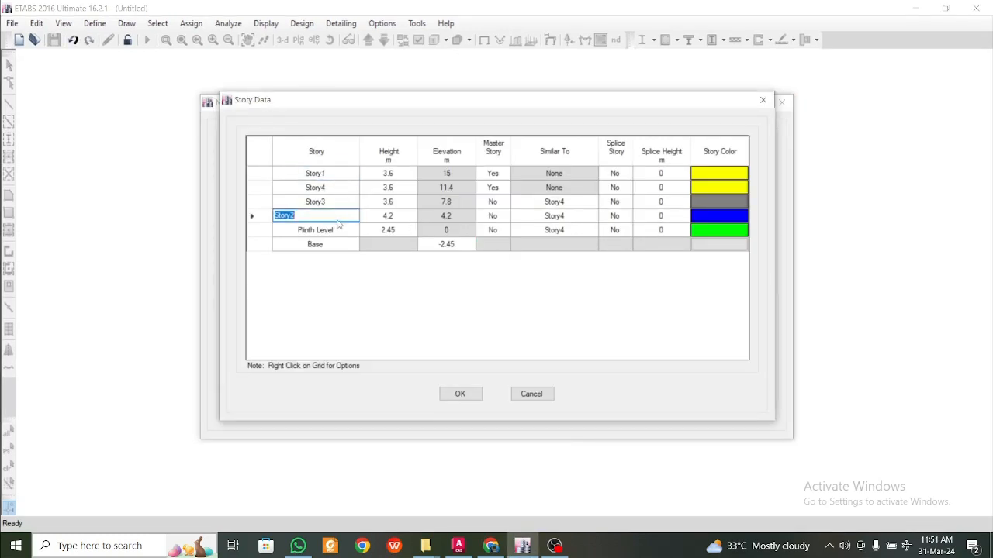
left_click(333, 188)
left_click(334, 175)
left_click(334, 175)
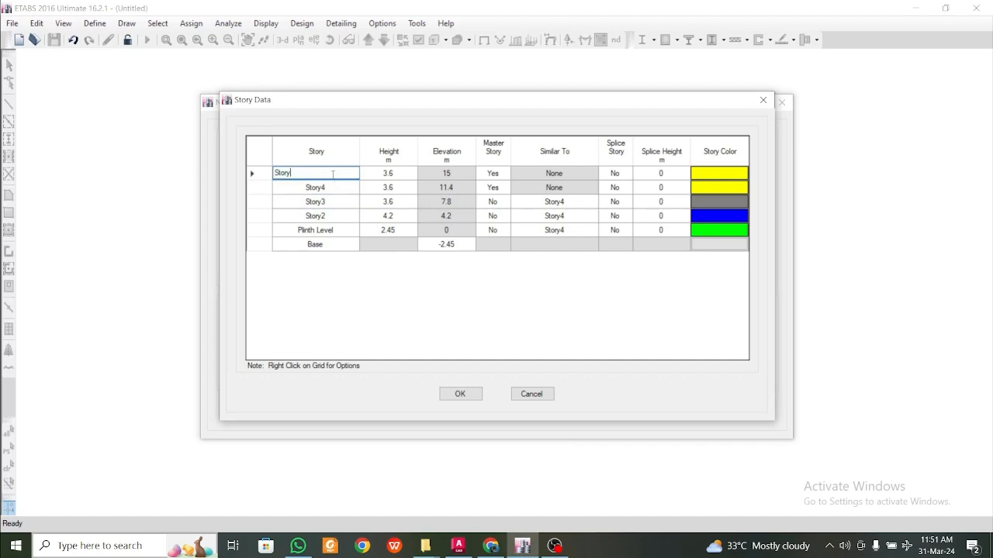
left_click(339, 200)
left_click(346, 228)
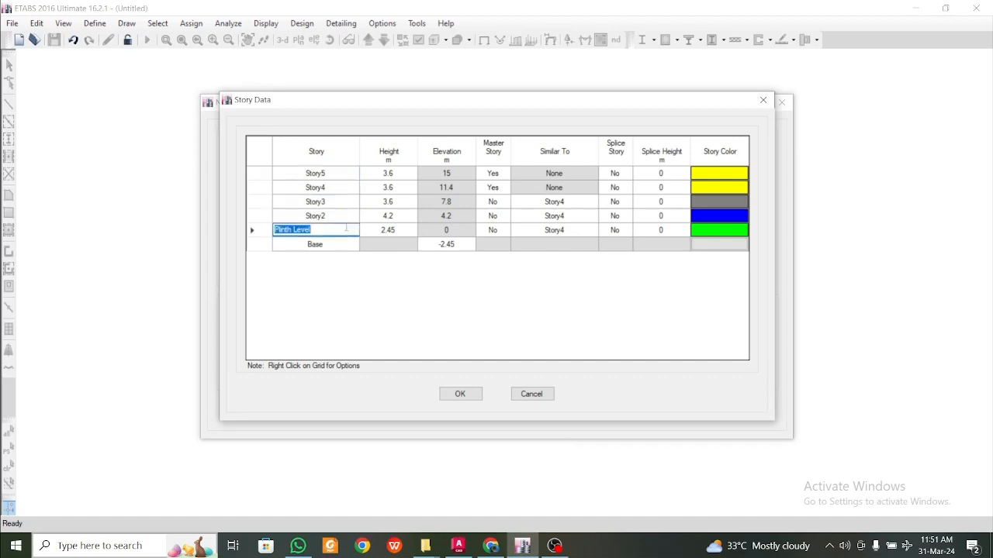
left_click(341, 216)
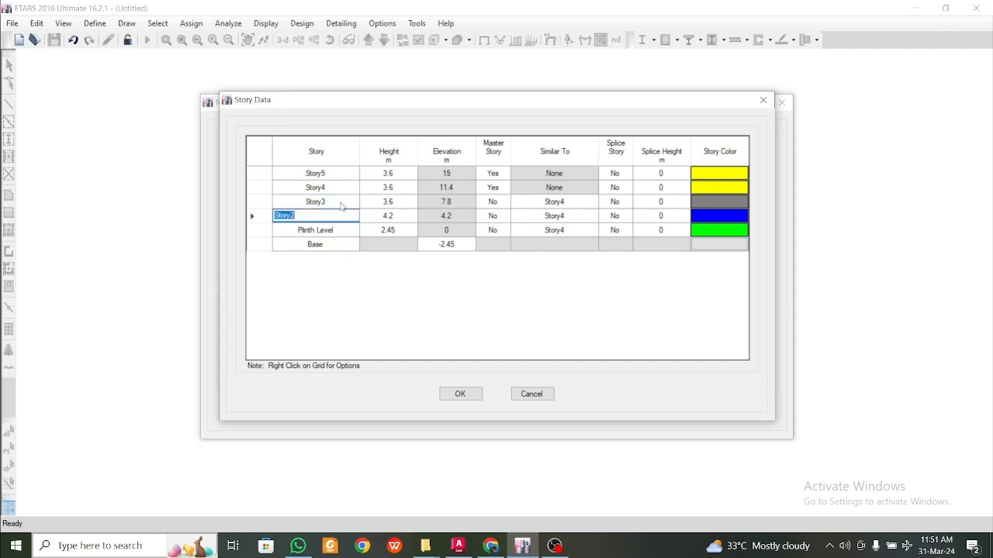
left_click(341, 201)
left_click(341, 188)
left_click(341, 177)
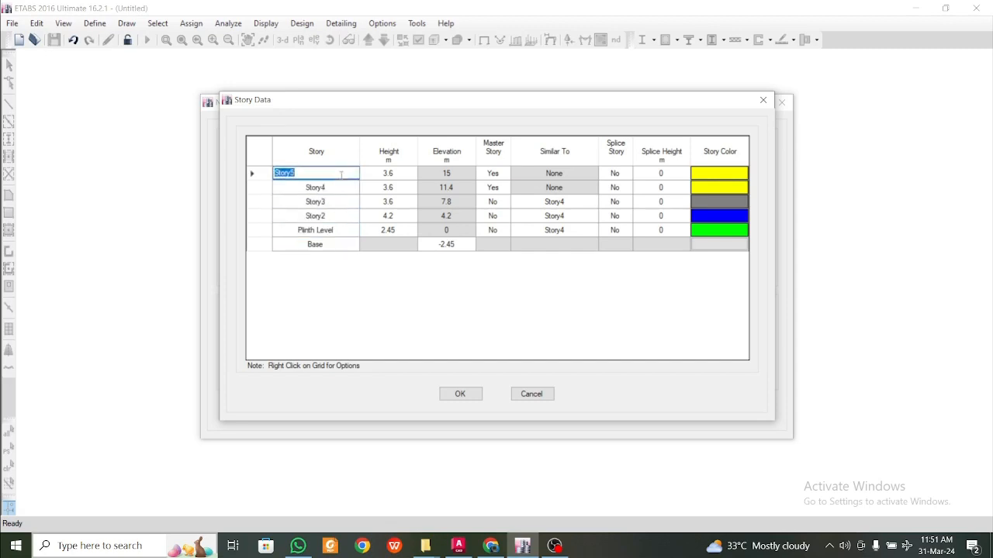
key("Tab")
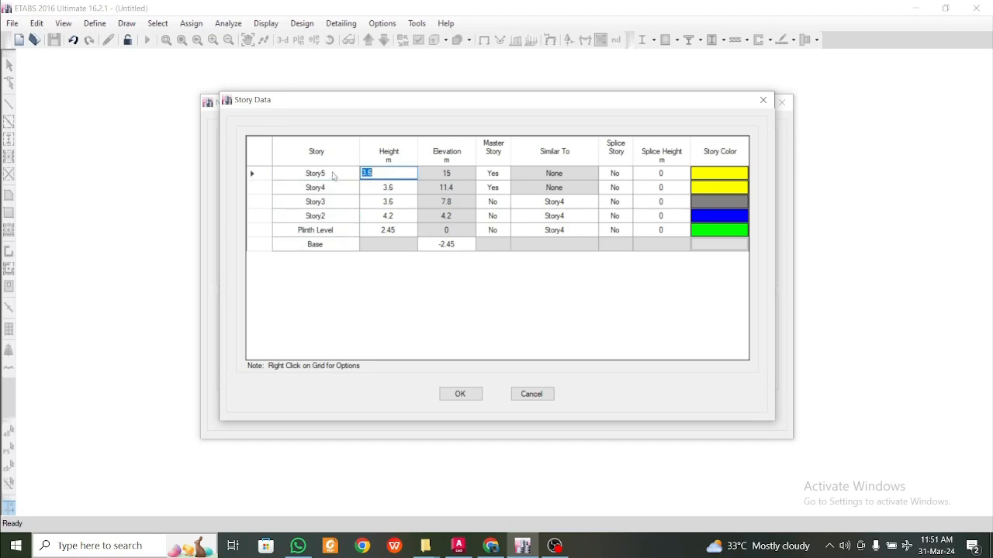
- Start adding one story above Story5 with existing story heights kept, and enter 3 m as its height
left_click(337, 177)
right_click(335, 177)
mouse_move(357, 212)
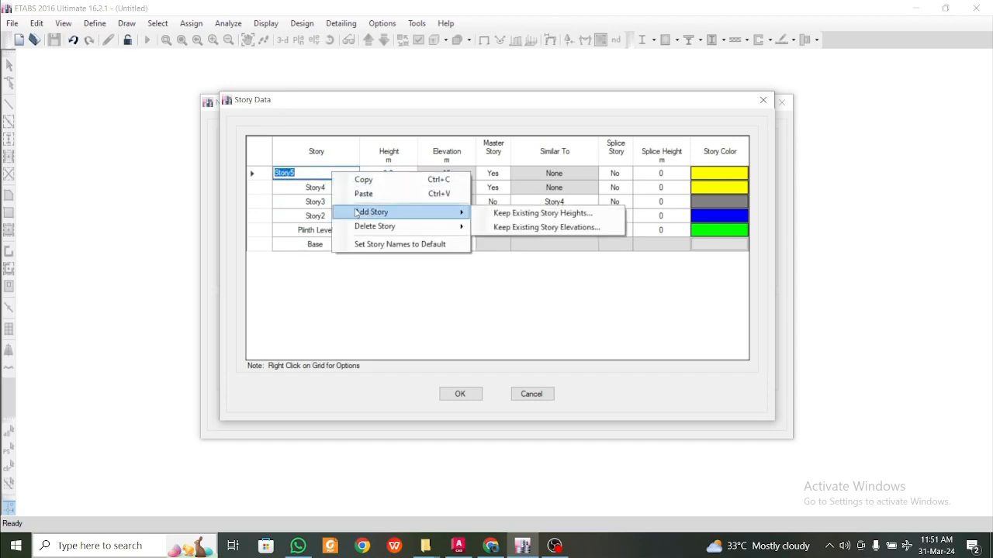
left_click(526, 214)
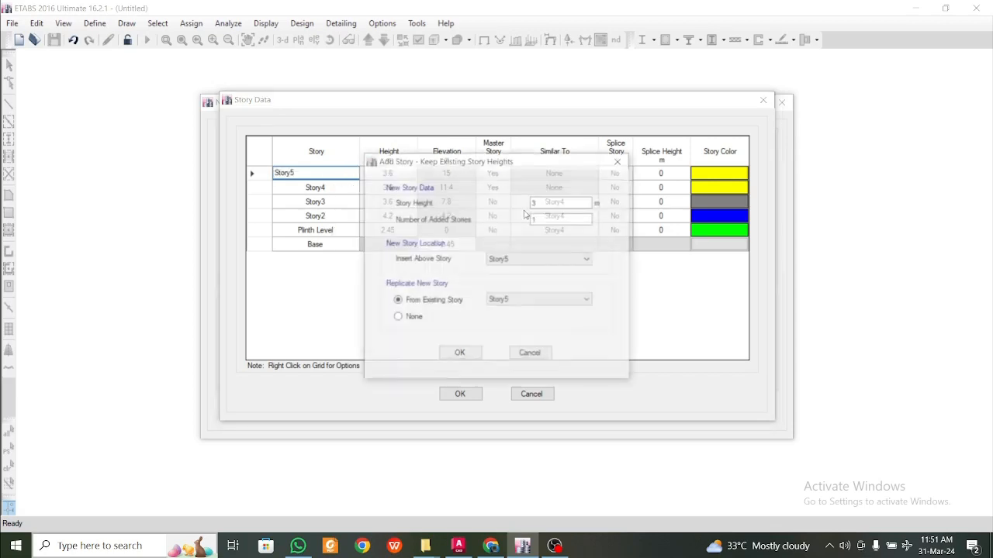
double_click(557, 204)
type("3")
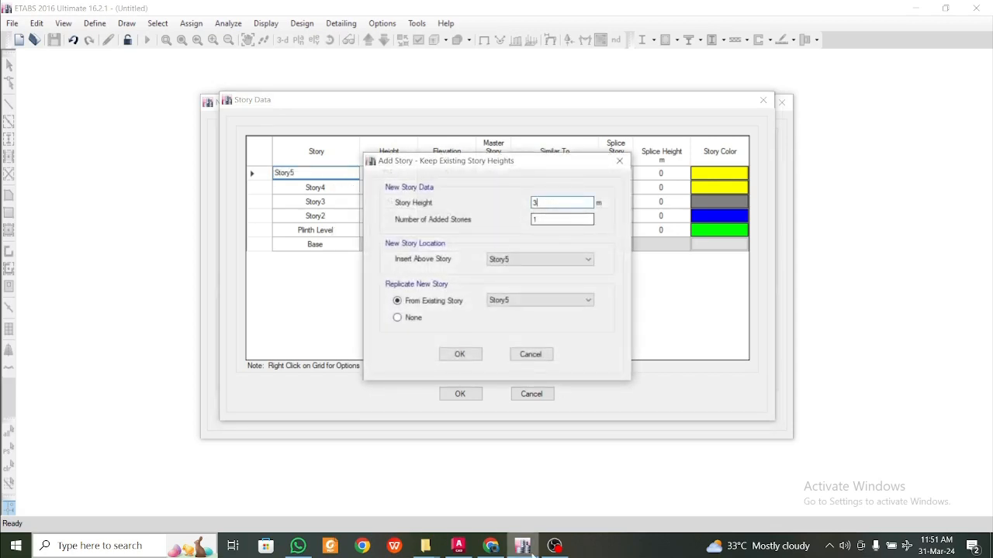
- Check the topmost height dimension on the AutoCAD elevation, return to ETABS and confirm the new story
left_click(458, 546)
scroll(401, 377, "down", 2)
scroll(333, 390, "up", 4)
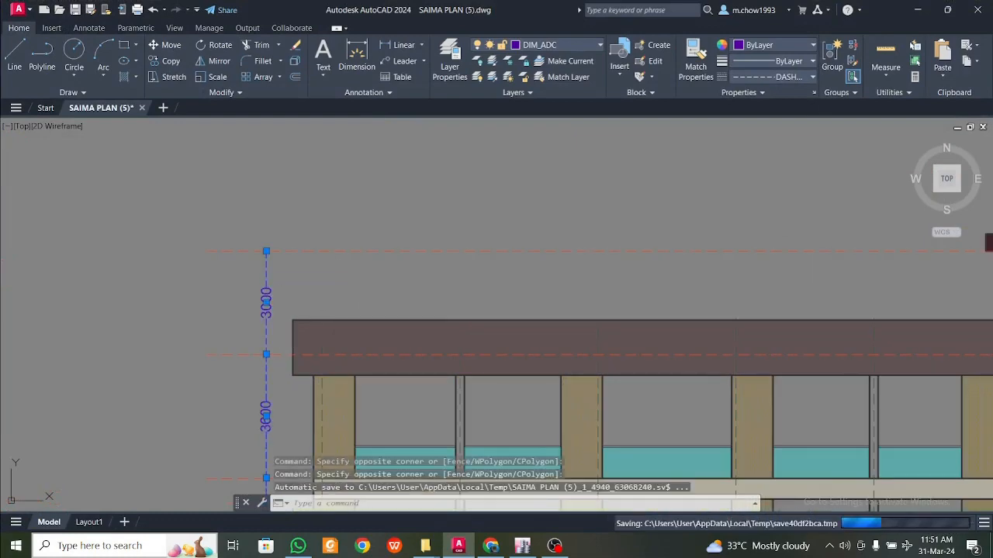
left_click(917, 9)
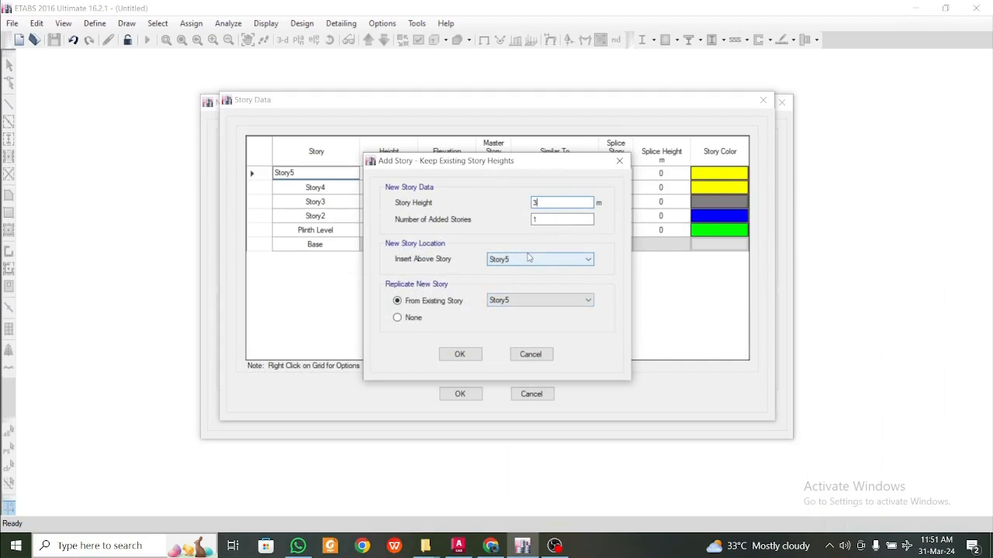
left_click(467, 354)
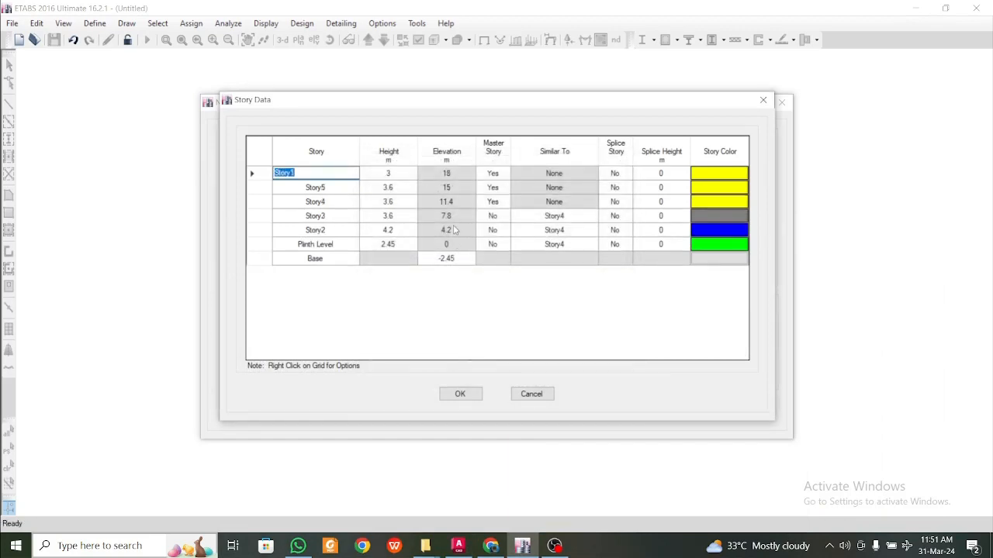
- Rename the new top story as Mumpty Level
left_click(402, 216)
left_click(333, 173)
left_click(335, 173)
type("Mumpty Level")
left_click(340, 215)
left_click(342, 229)
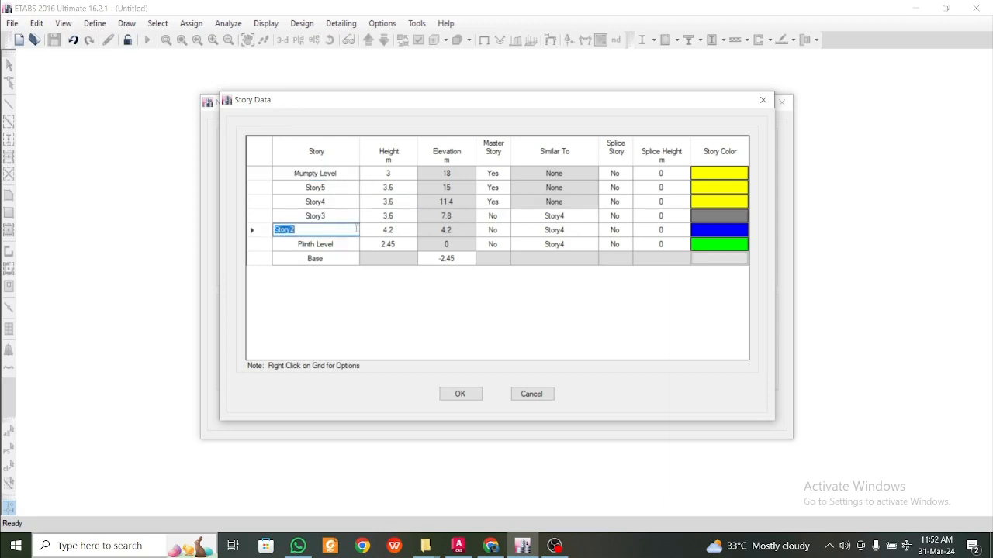
- Review the story list, accept the story data and create the grid-only model
left_click_drag(340, 200, 342, 177)
left_click_drag(340, 217, 341, 244)
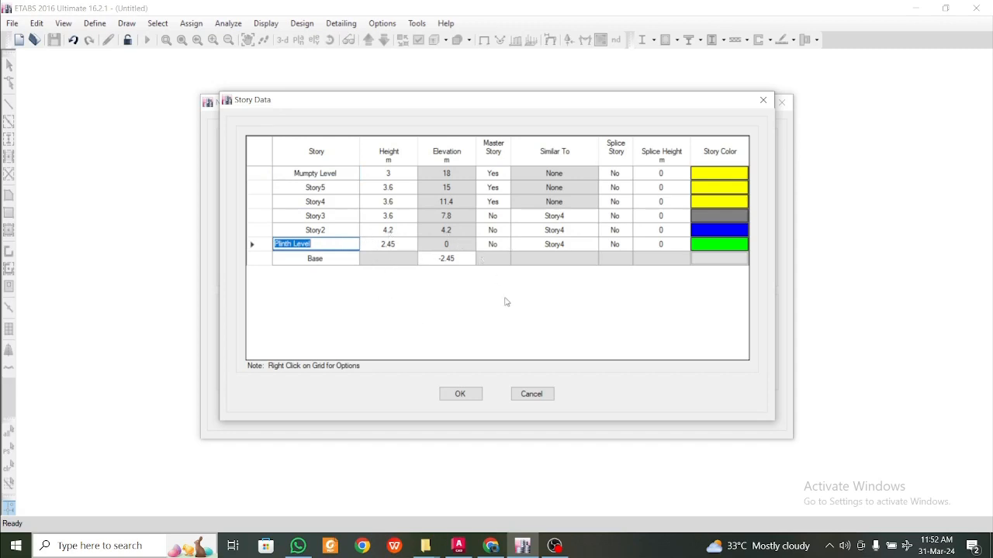
left_click(460, 395)
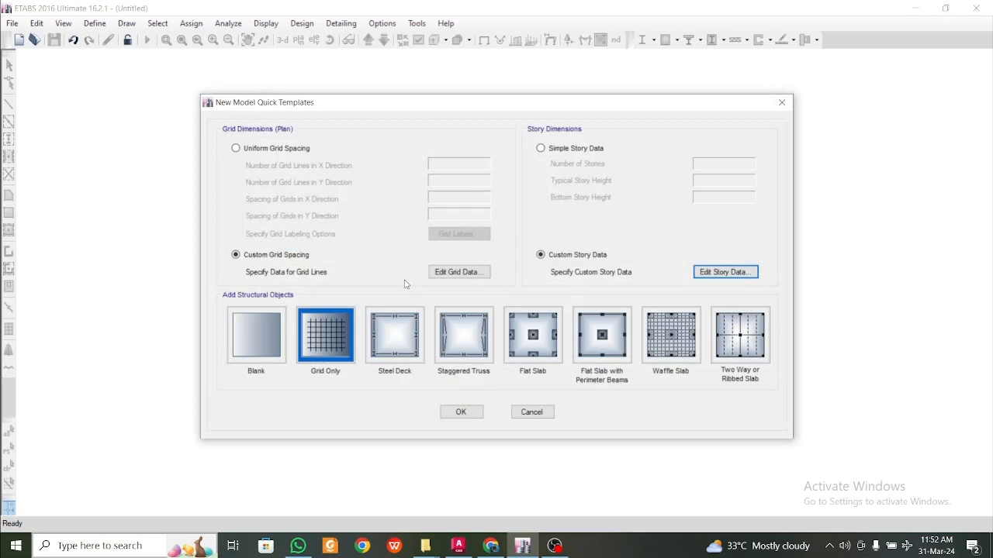
left_click(461, 414)
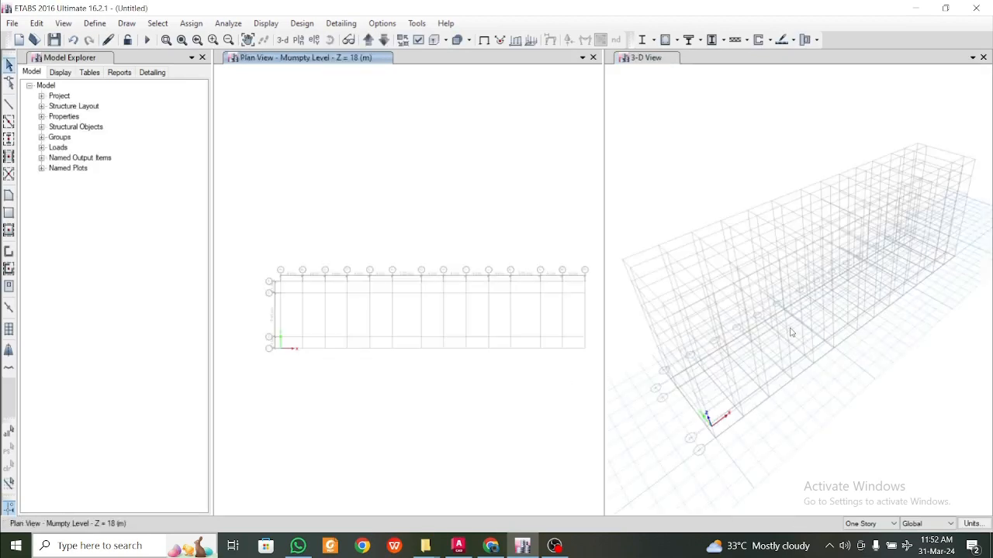
- Examine the new grid in the plan view and the 3-D view, activating each view in turn
scroll(791, 332, "up", 5)
scroll(791, 332, "down", 5)
middle_click_drag(398, 190, 381, 212)
left_click(648, 58)
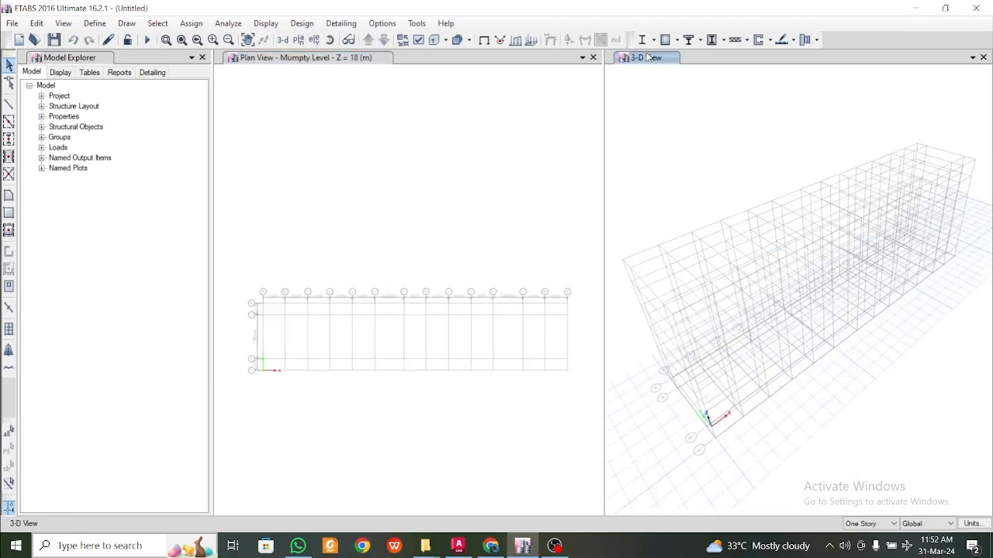
left_click(319, 58)
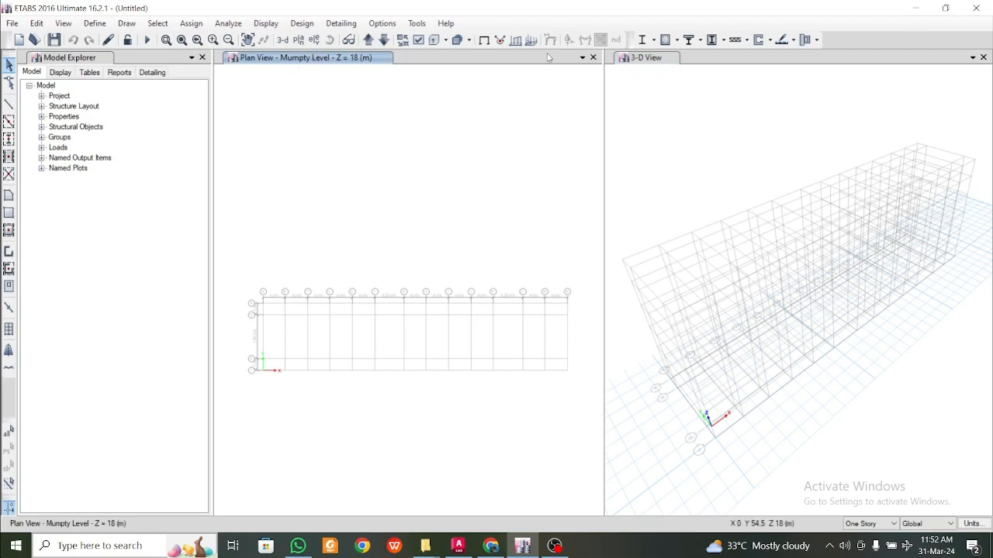
left_click(655, 60)
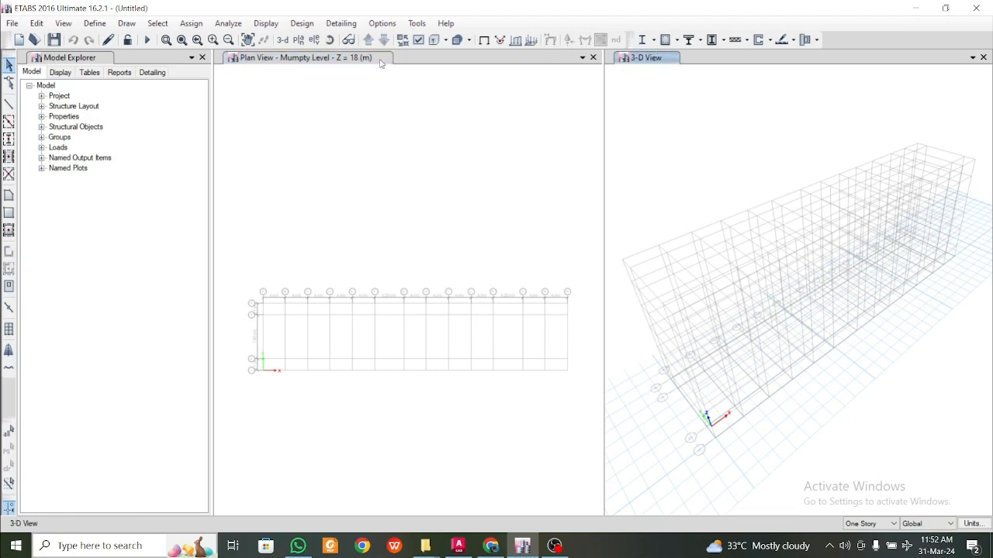
left_click(307, 61)
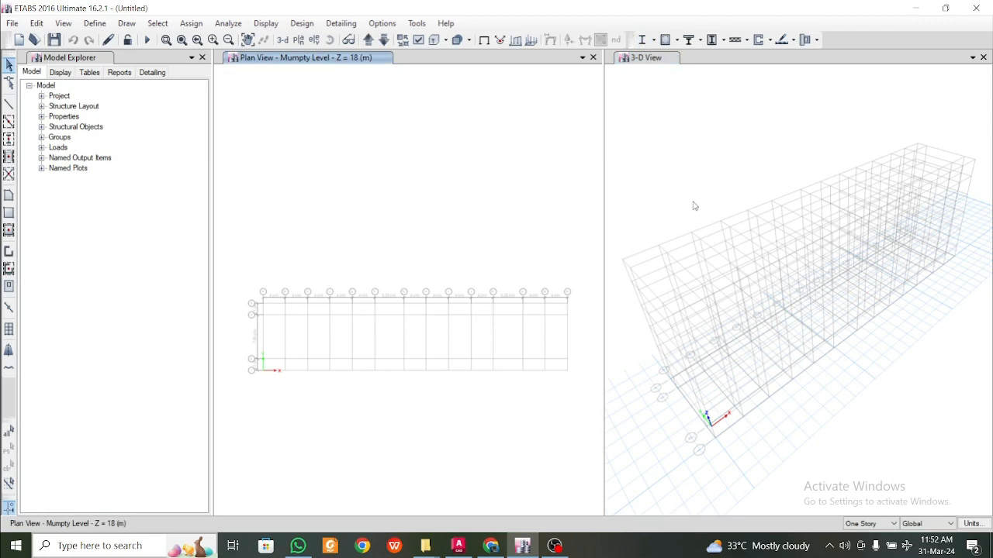
- Cycle the plan view through the story levels, including Base and Plinth Level, ending on Story2
left_click(368, 40)
left_click(368, 40)
left_click(368, 40)
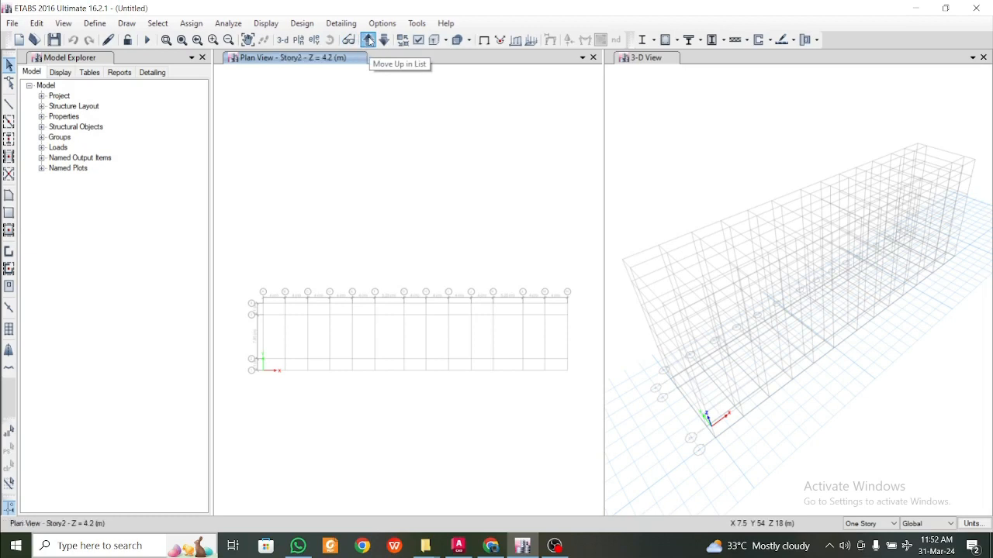
left_click(368, 40)
left_click(369, 40)
left_click(369, 40)
left_click(368, 39)
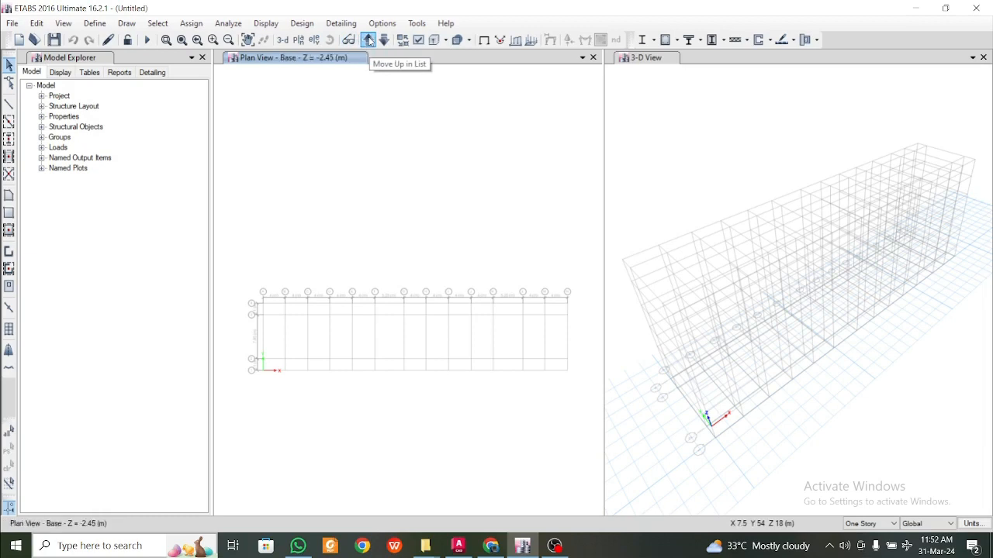
left_click(369, 39)
left_click(368, 40)
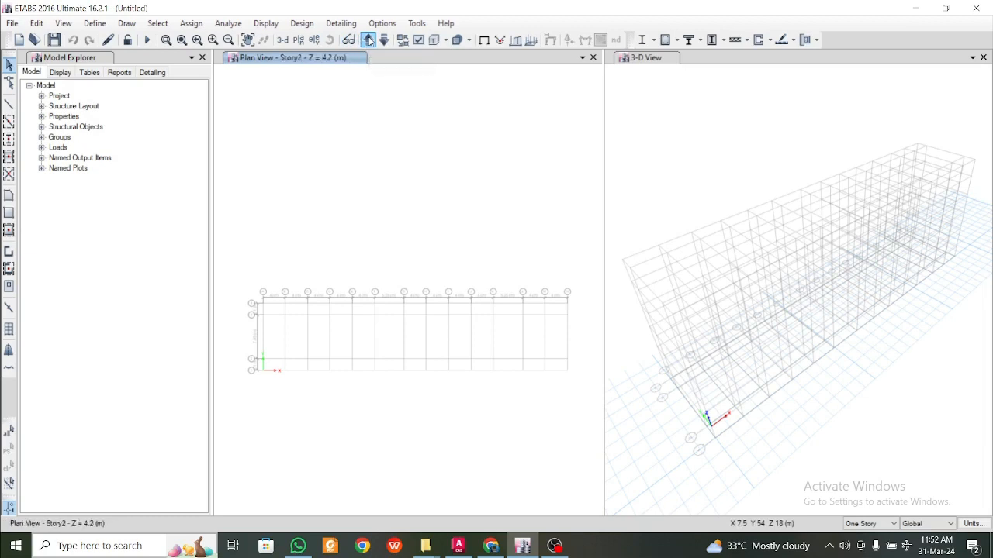
left_click(384, 40)
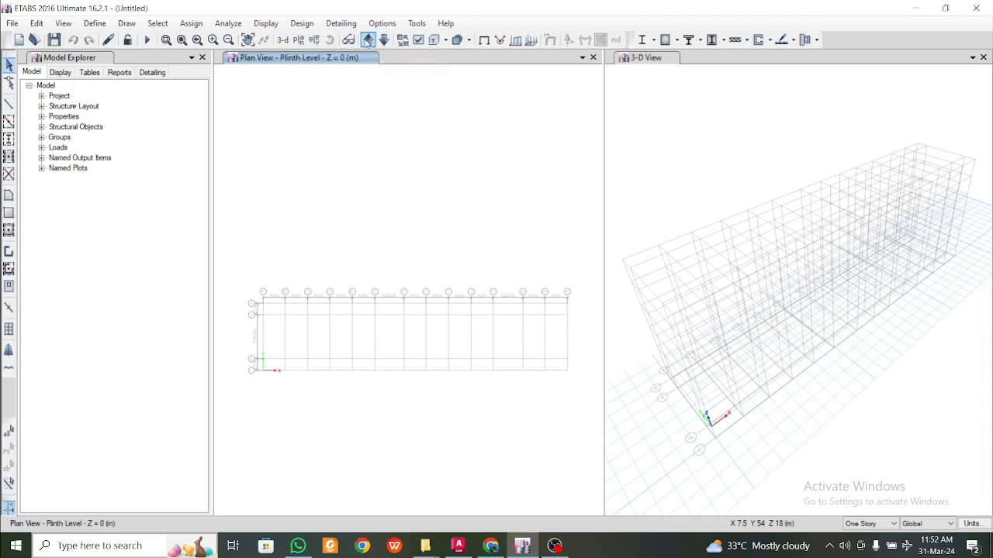
left_click(368, 40)
- Open the material definitions to view the default materials, then close them without changes
left_click(95, 23)
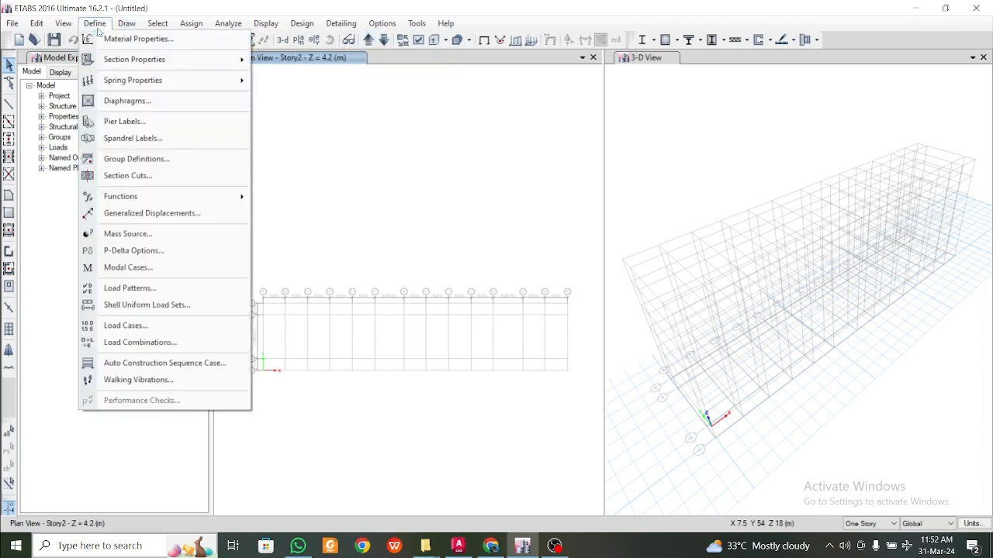
left_click(124, 40)
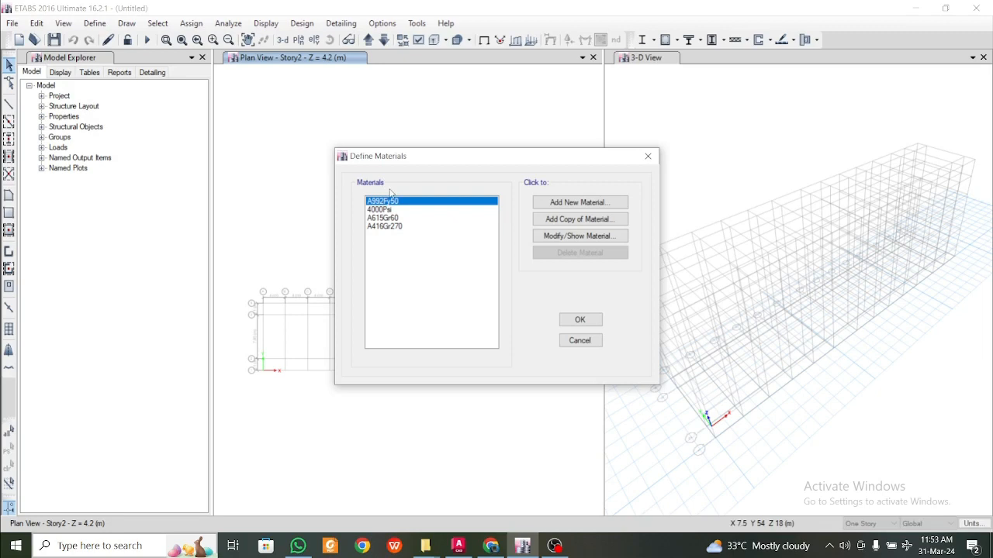
left_click(647, 158)
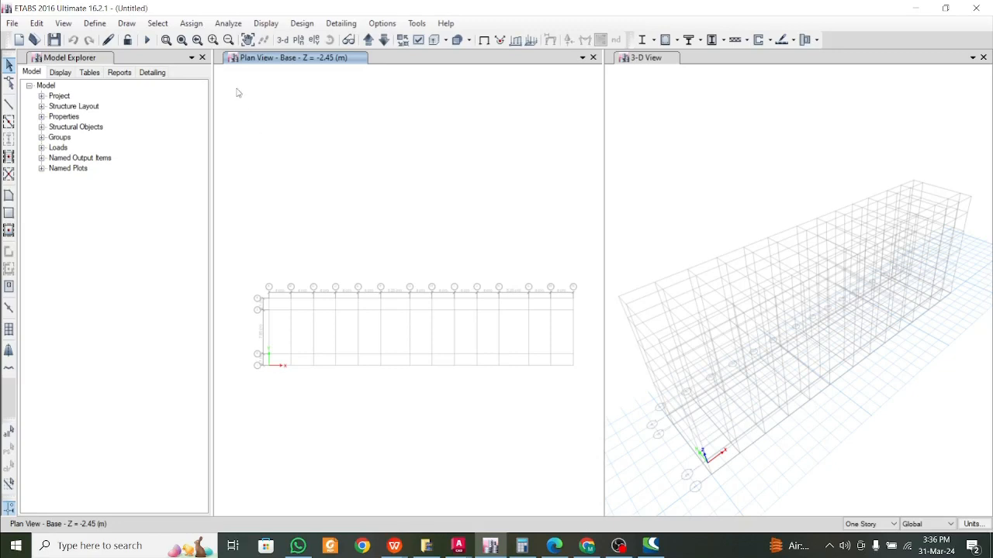
left_click(158, 24)
mouse_move(133, 25)
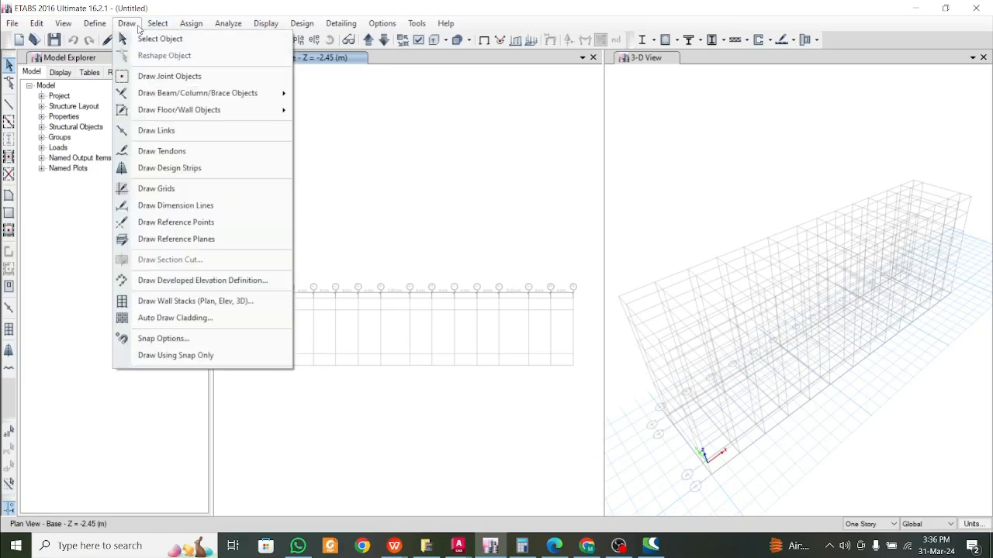
- Add a new material from region India, type Concrete, Indian standard, grade M25
mouse_move(97, 24)
left_click(128, 38)
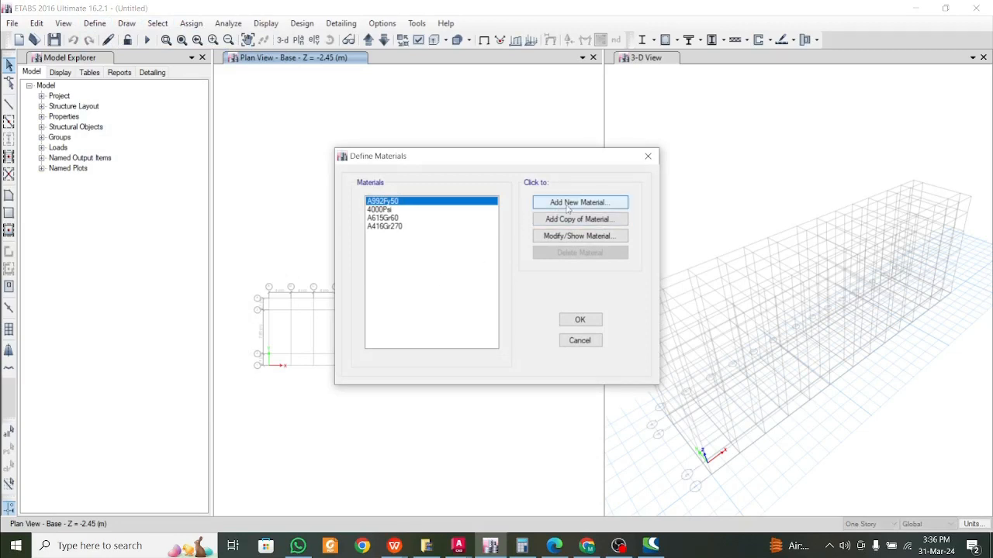
left_click(569, 205)
left_click(536, 234)
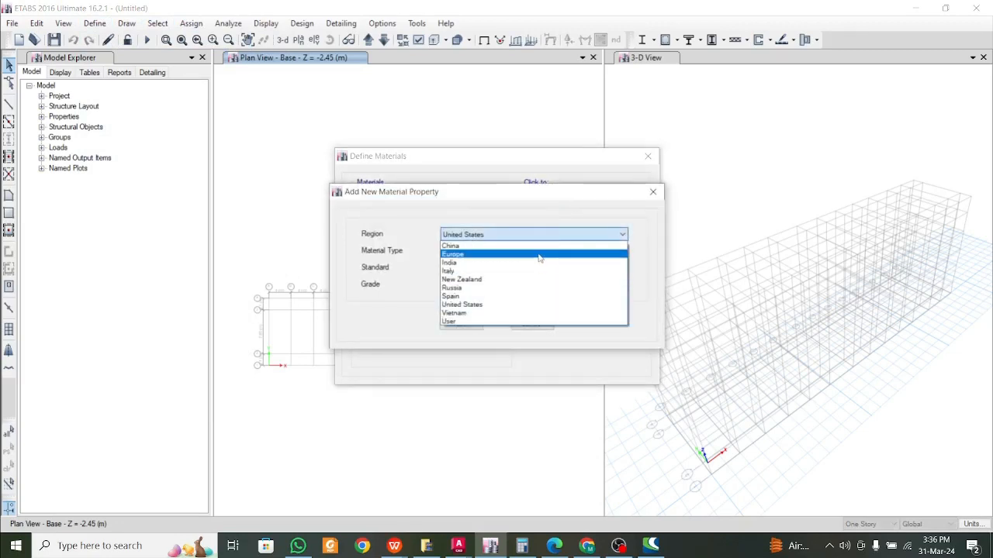
left_click(540, 263)
left_click(540, 251)
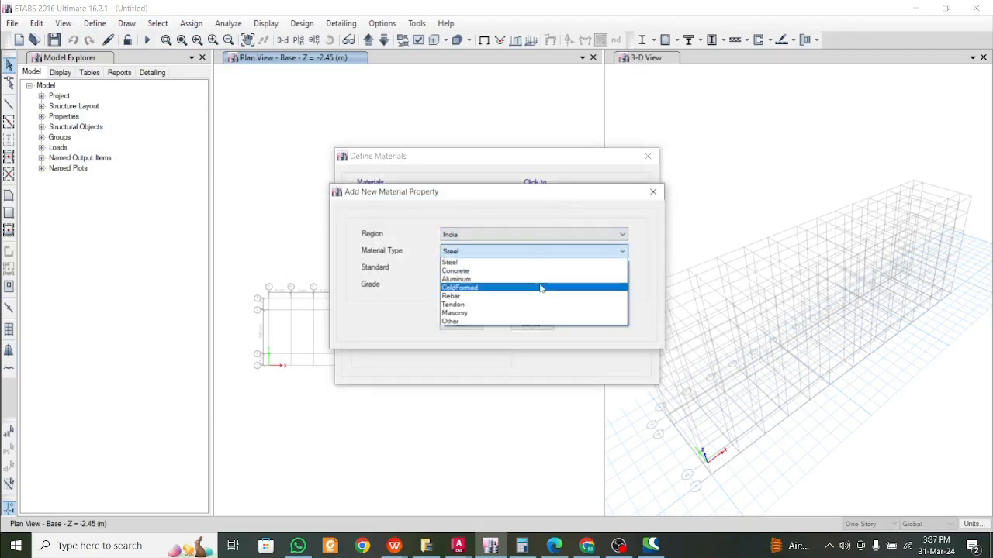
left_click(535, 270)
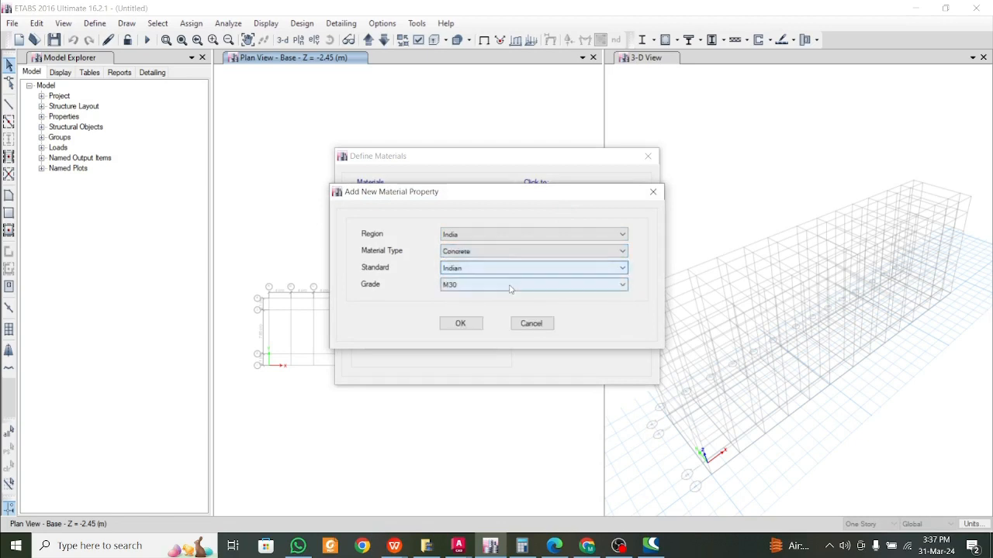
left_click(509, 285)
left_click(501, 314)
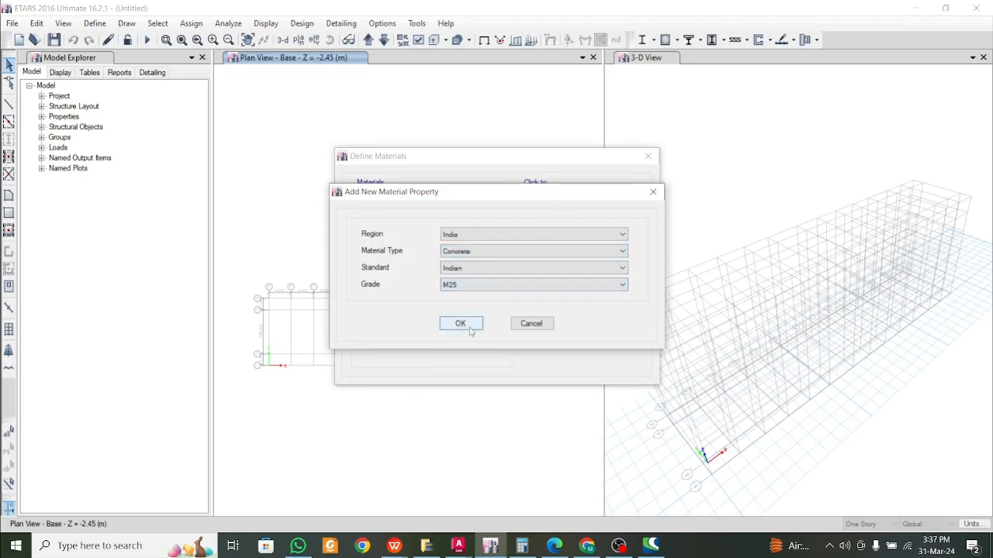
left_click(470, 328)
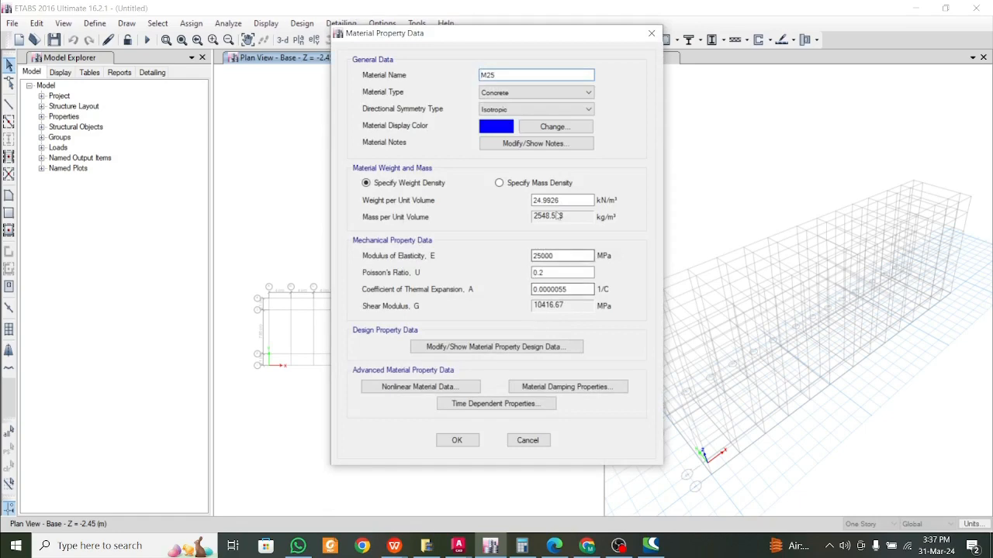
- Check the design property data of the M25 concrete and accept the material
left_click(500, 348)
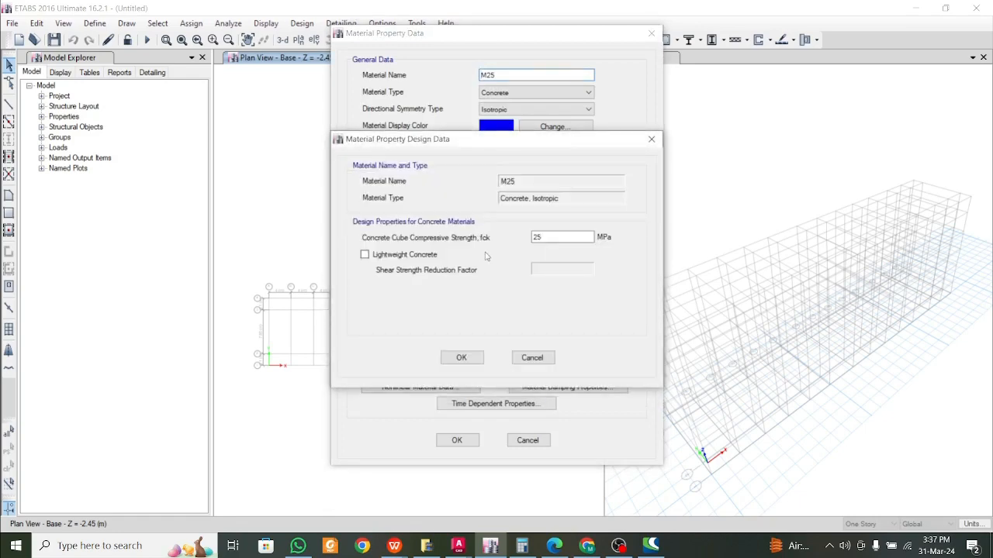
left_click(650, 139)
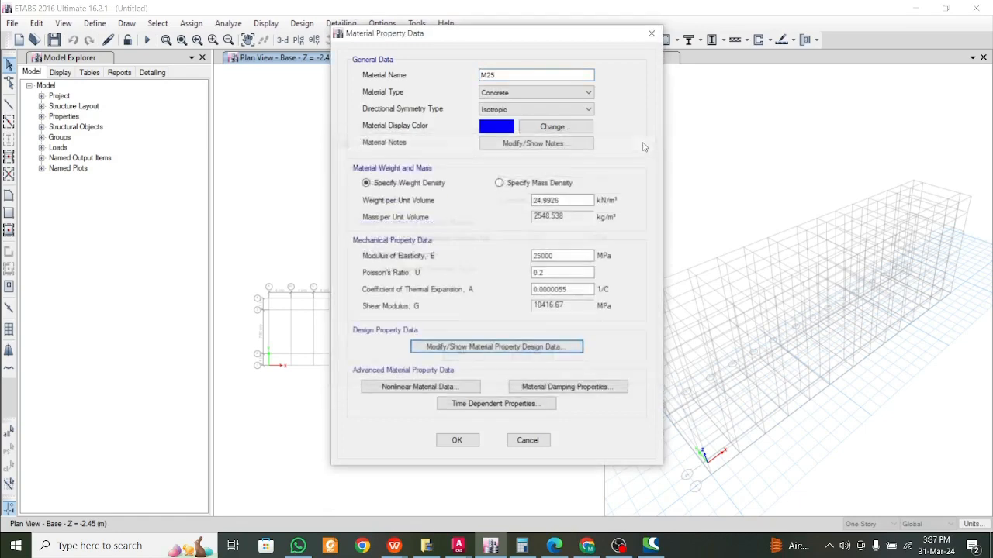
left_click(459, 439)
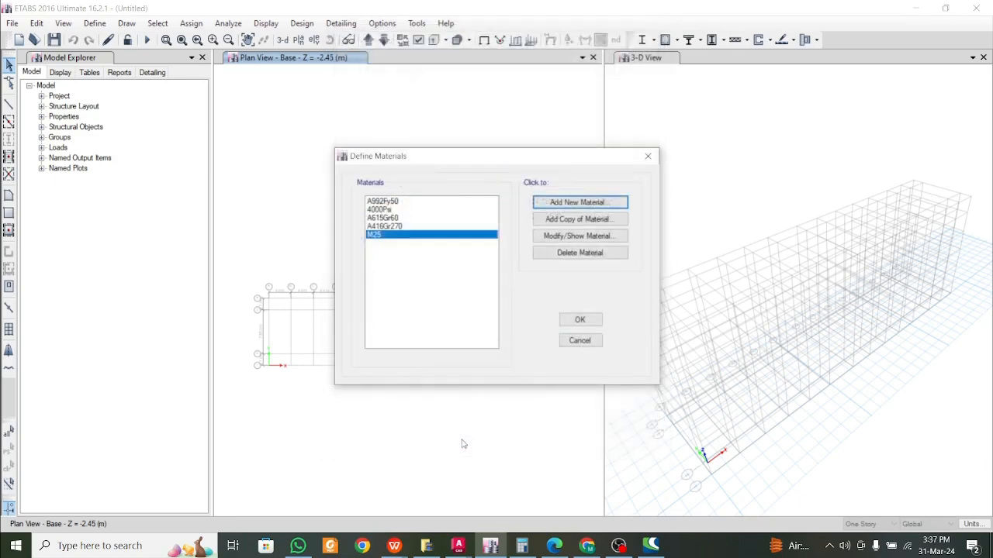
- Add another new material for region India, type Rebar, Indian standard, grade HYSD Grade 500
left_click(587, 202)
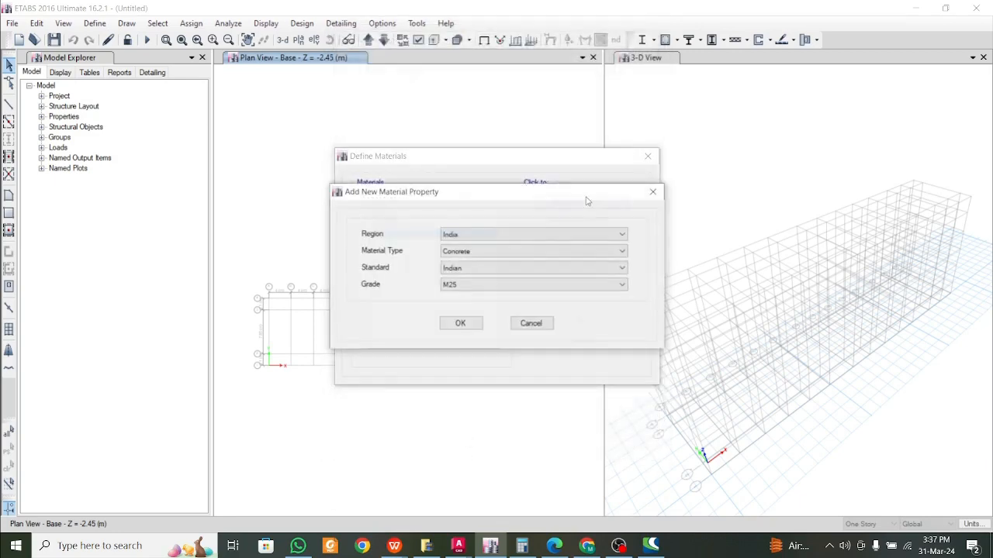
left_click(509, 251)
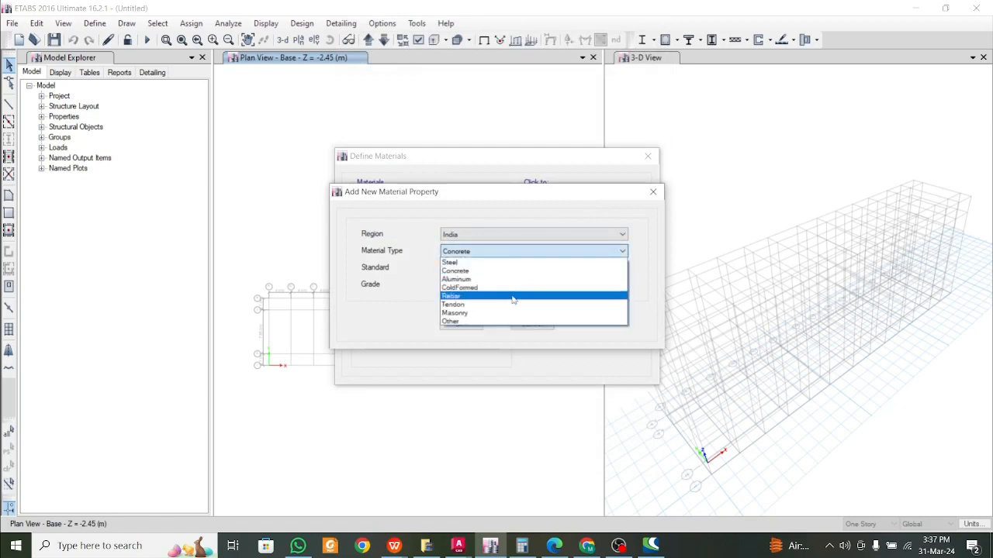
left_click(514, 296)
left_click(517, 285)
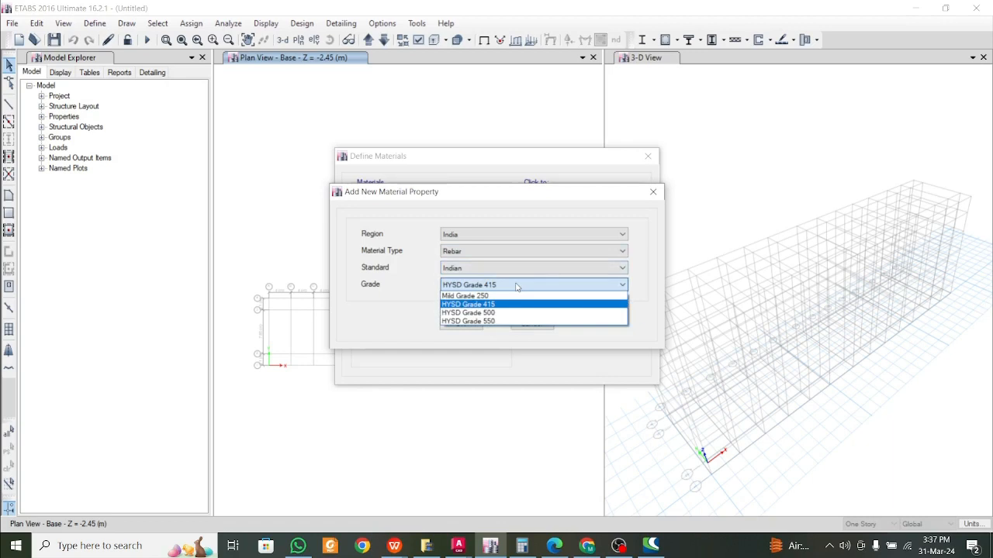
left_click(508, 313)
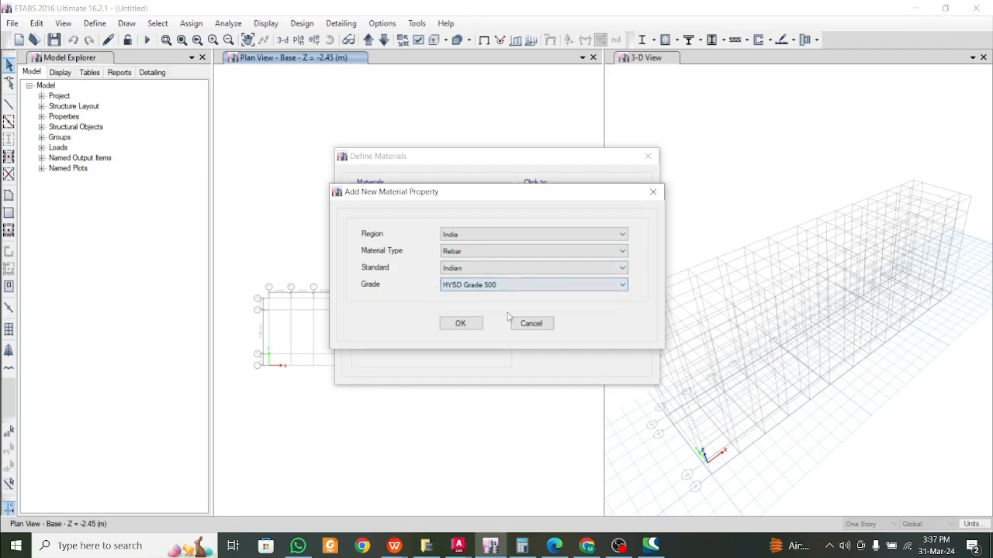
left_click(454, 327)
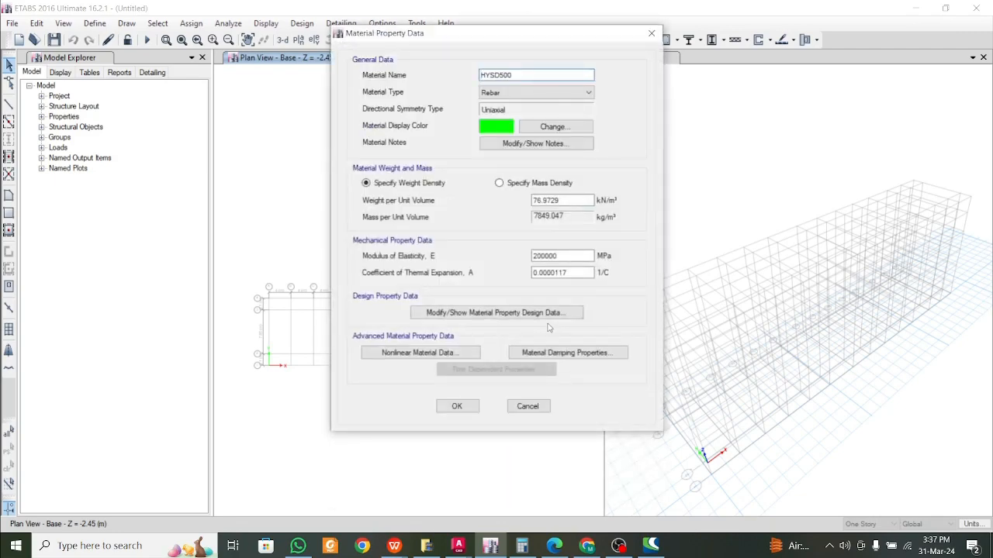
- Check the design strengths of the HYSD500 rebar, accept the material and confirm the material definitions
left_click(522, 313)
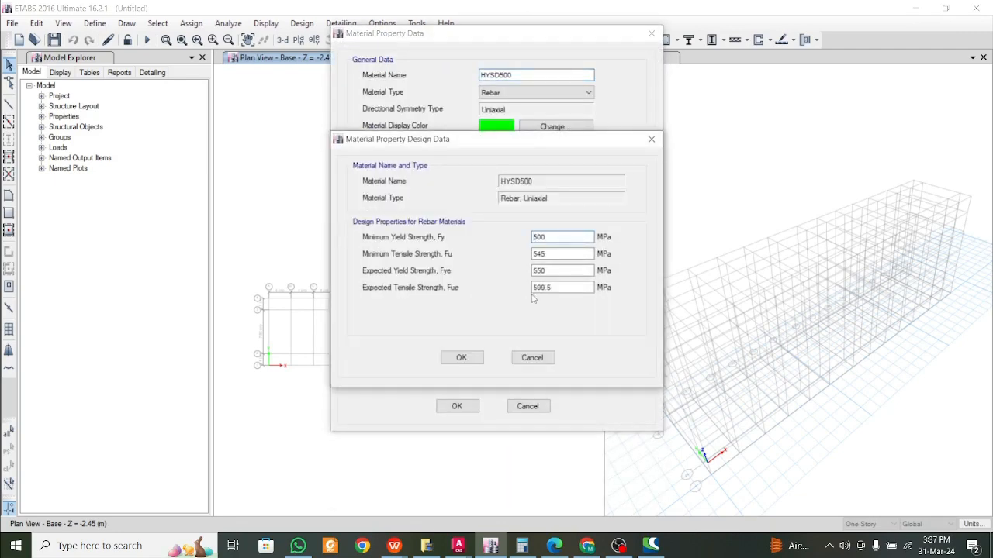
left_click(651, 139)
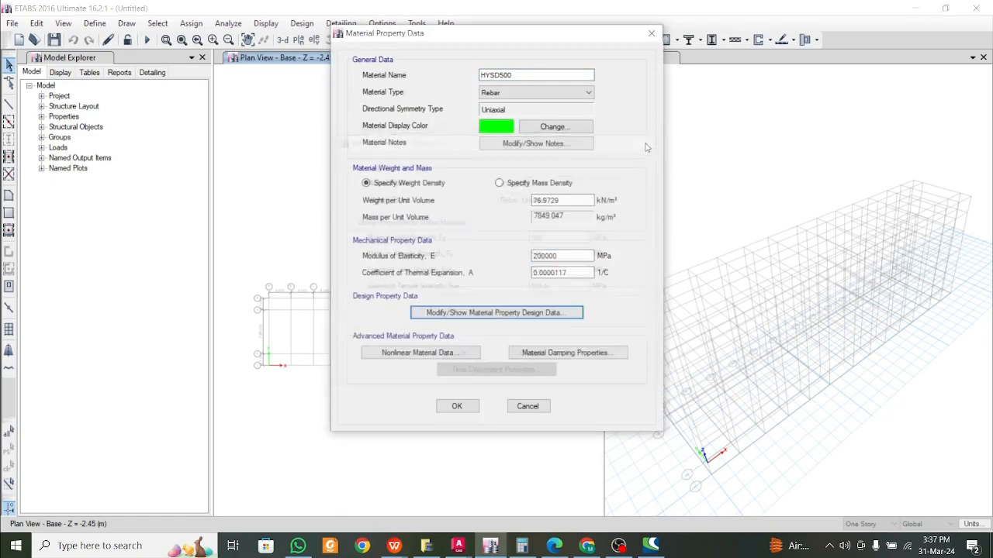
left_click(458, 411)
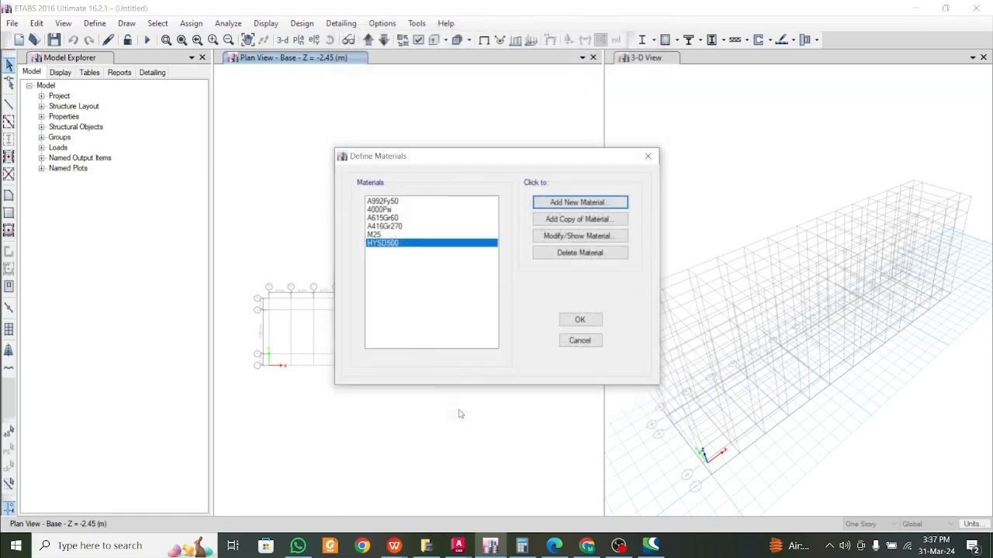
left_click(582, 322)
- Open the frame section property definitions
left_click(94, 23)
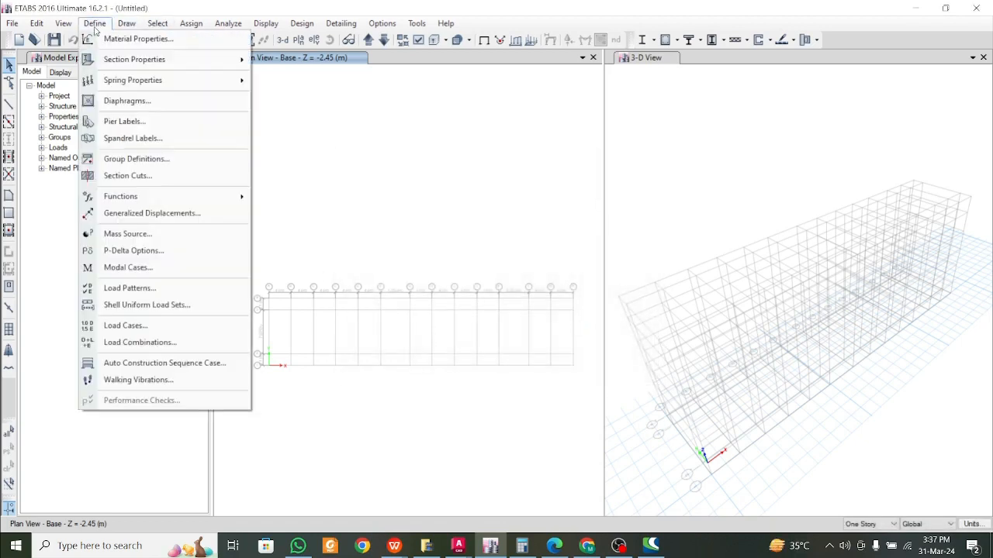
mouse_move(113, 62)
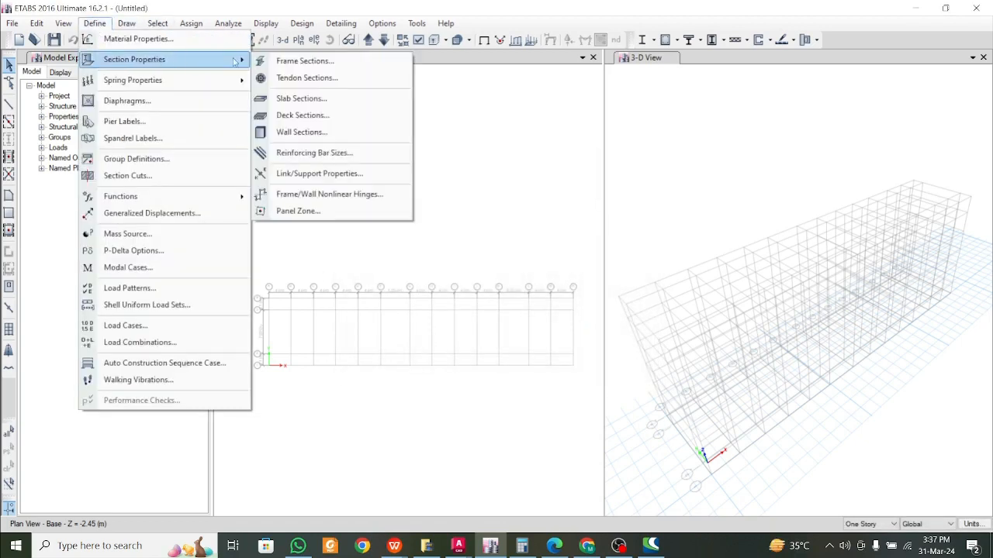
left_click(275, 62)
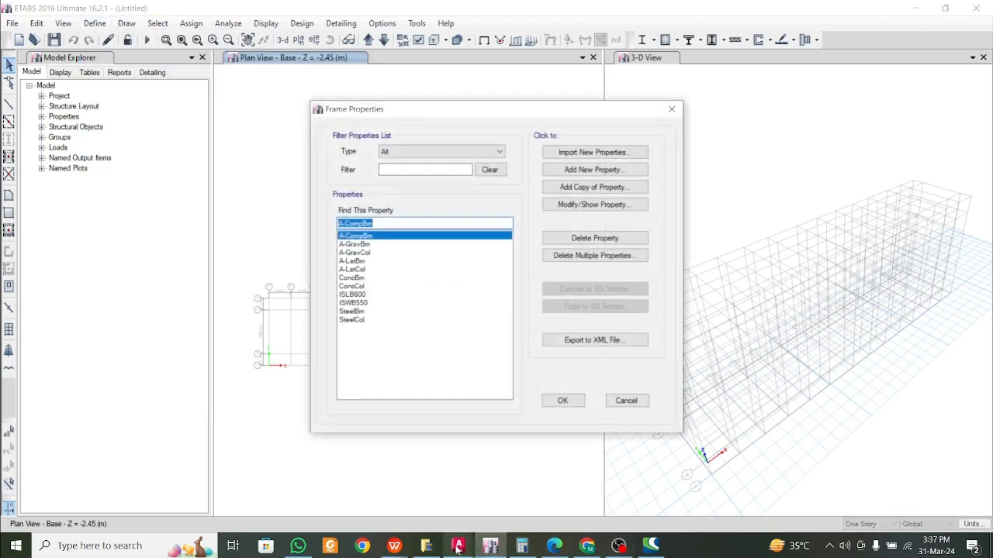
- Switch to AutoCAD, examine the dimensioned column near grid C in Rough Drawing 1, and return to ETABS
mouse_move(458, 547)
left_click(388, 493)
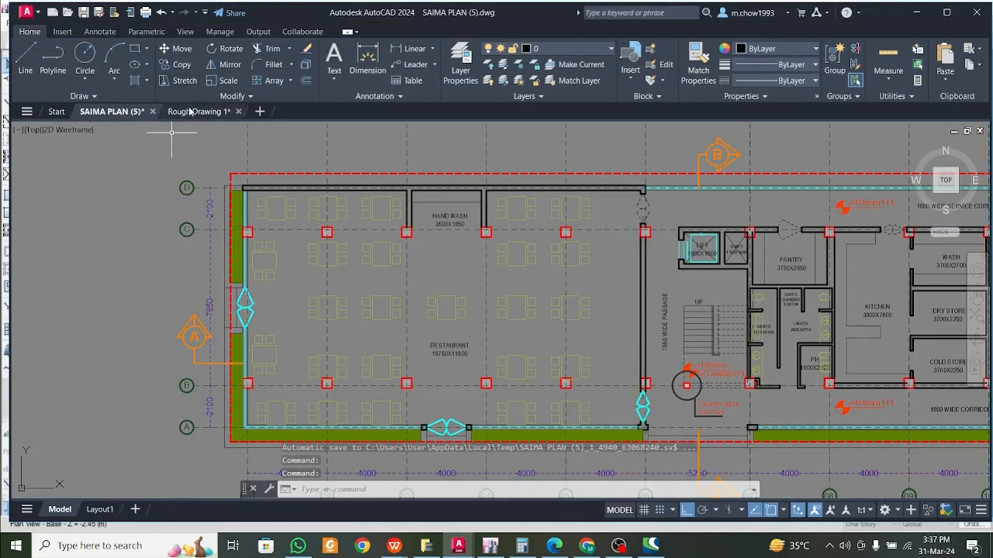
left_click(193, 111)
scroll(272, 288, "up", 1)
scroll(277, 287, "down", 2)
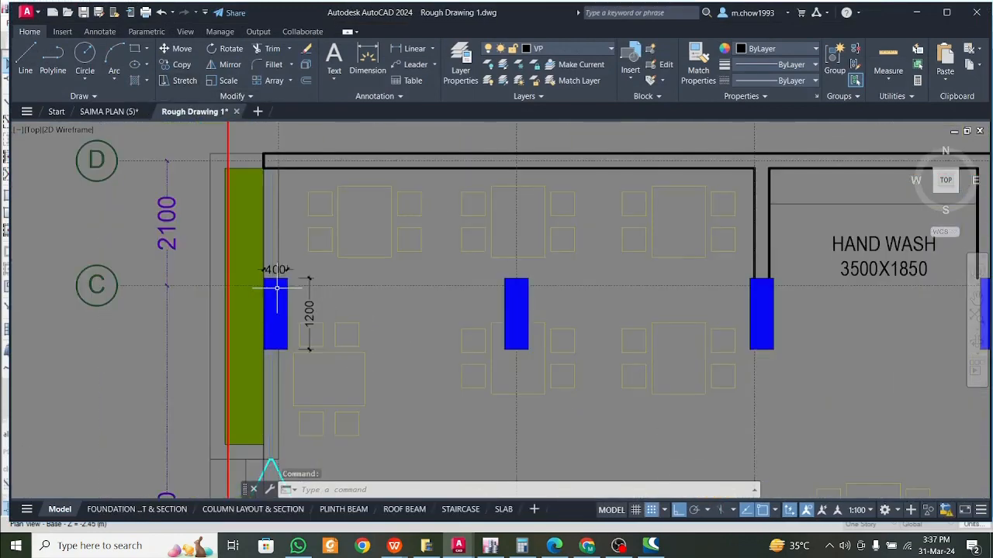
scroll(277, 288, "down", 8)
scroll(277, 288, "up", 6)
scroll(275, 287, "up", 2)
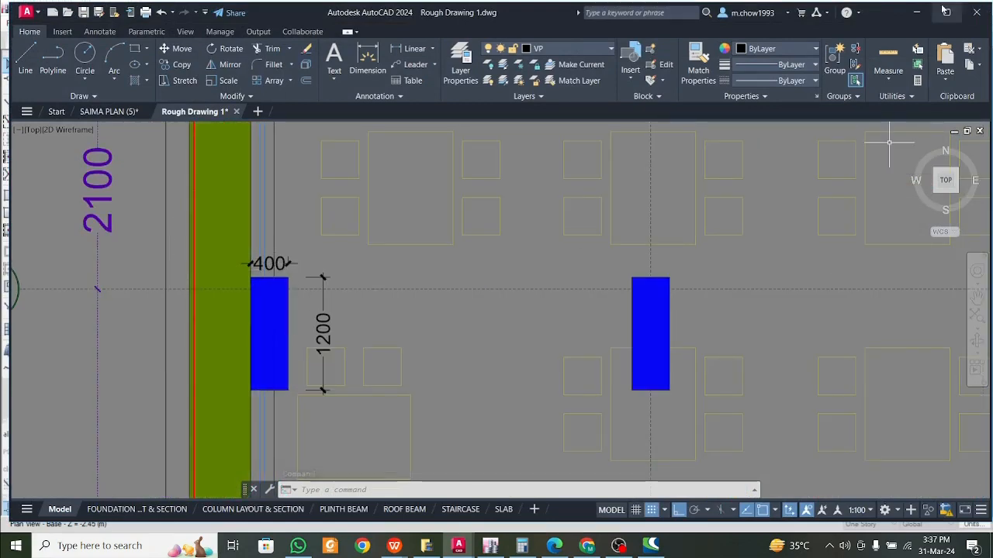
left_click(916, 12)
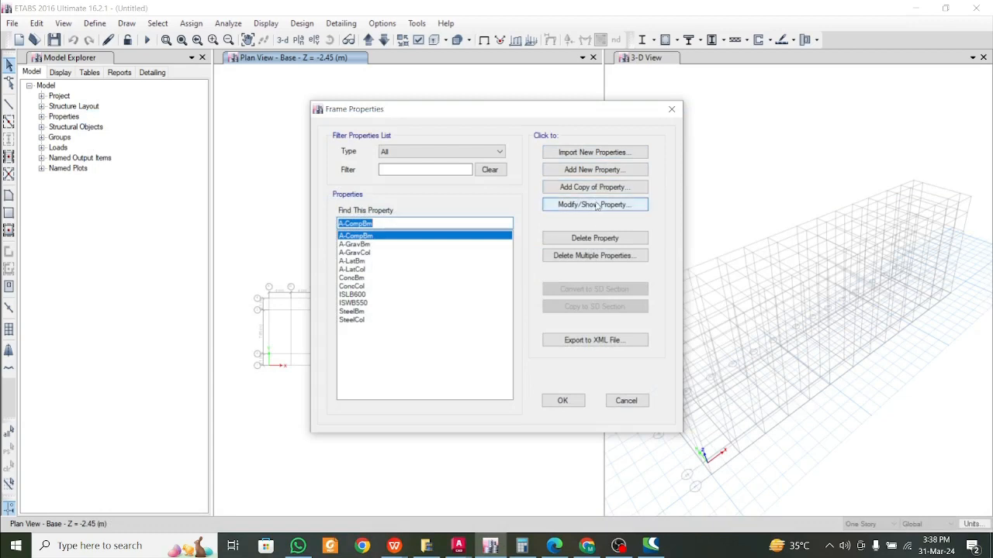
- Open the ConcCol frame section for modification and set its material to M25
left_click(356, 287)
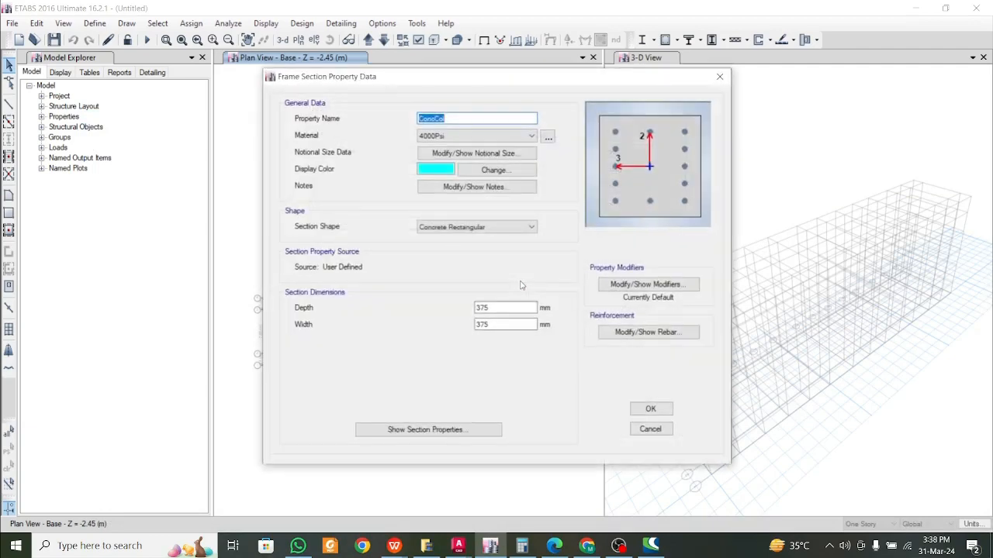
left_click(471, 137)
left_click(466, 180)
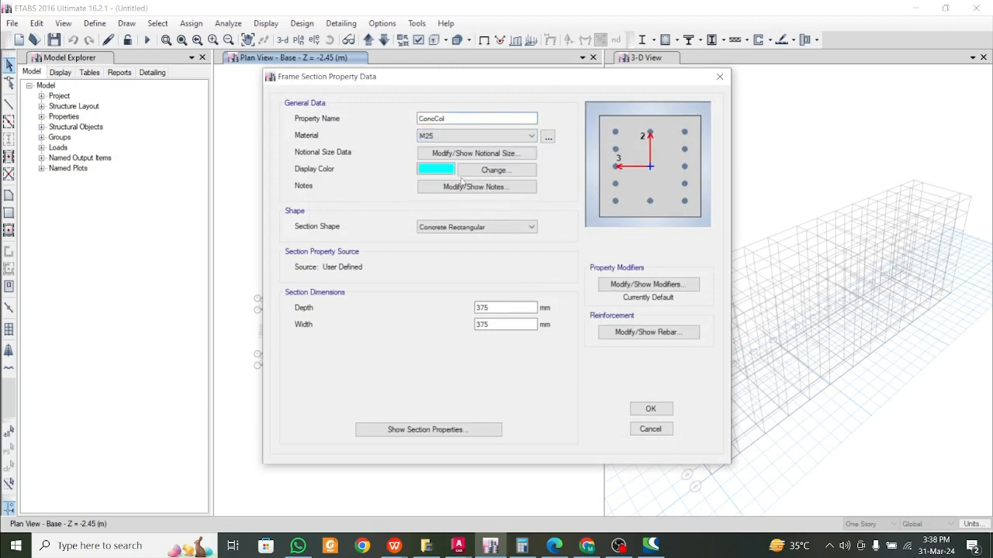
- Recheck the column size in AutoCAD's Rough Drawing 1 and rename the ConcCol section to C 400 x 1200
left_click_drag(462, 118, 347, 121)
left_click(459, 545)
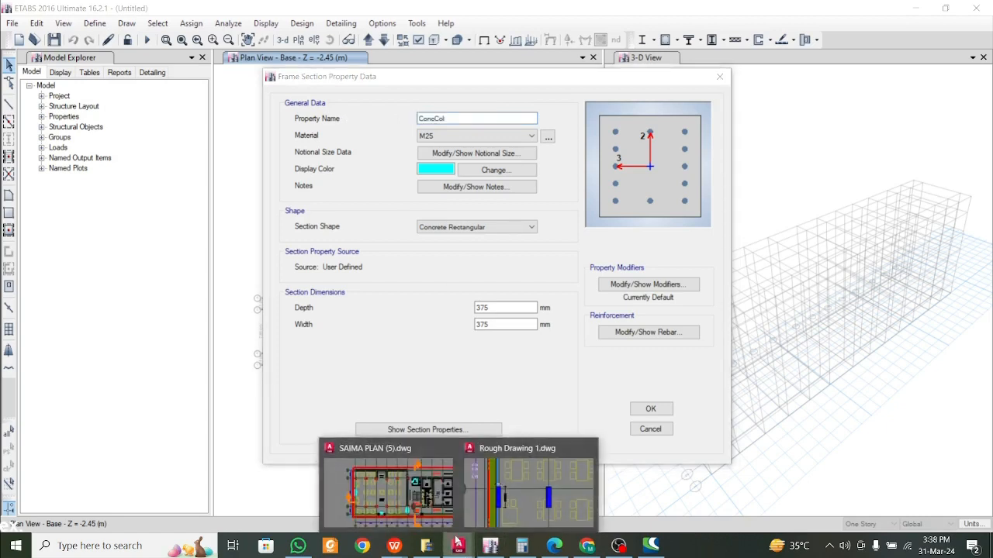
left_click(515, 490)
left_click(917, 20)
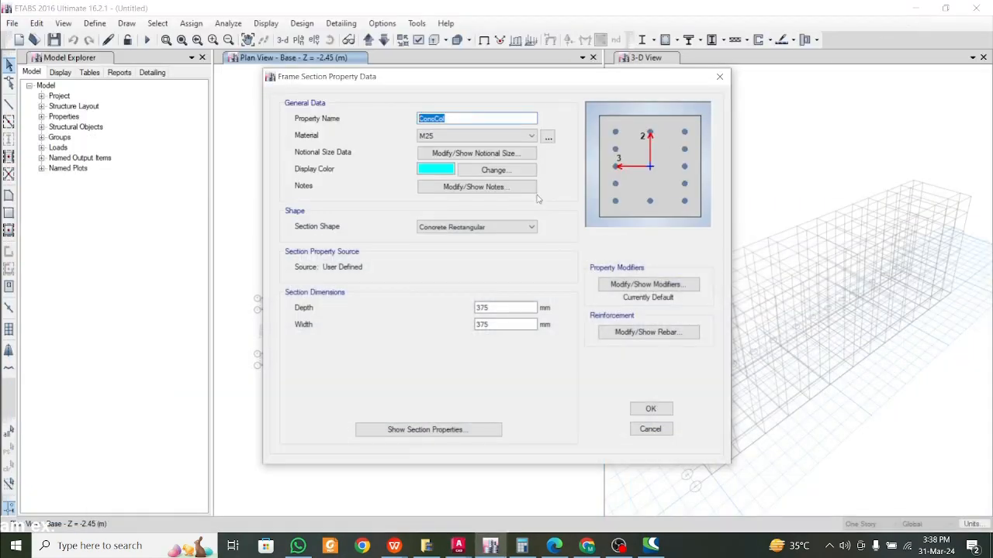
type("C 400")
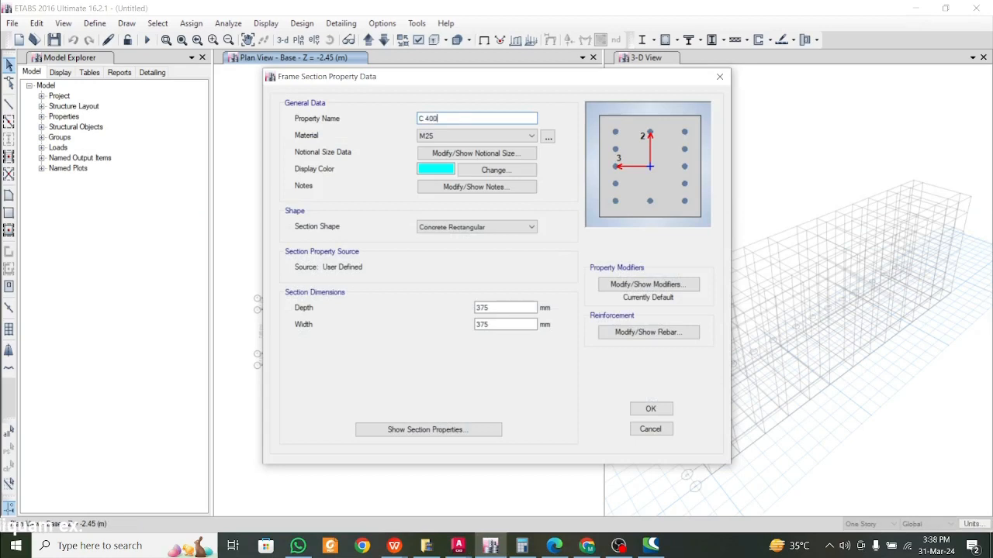
type(" x 1200")
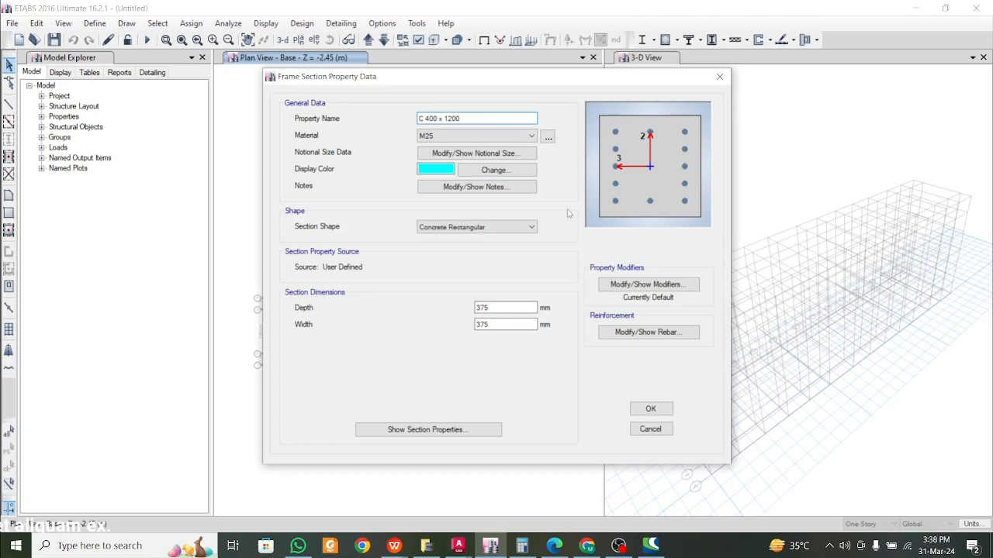
- Set the column section's width to 400 mm and its depth to 1200 mm
left_click(494, 326)
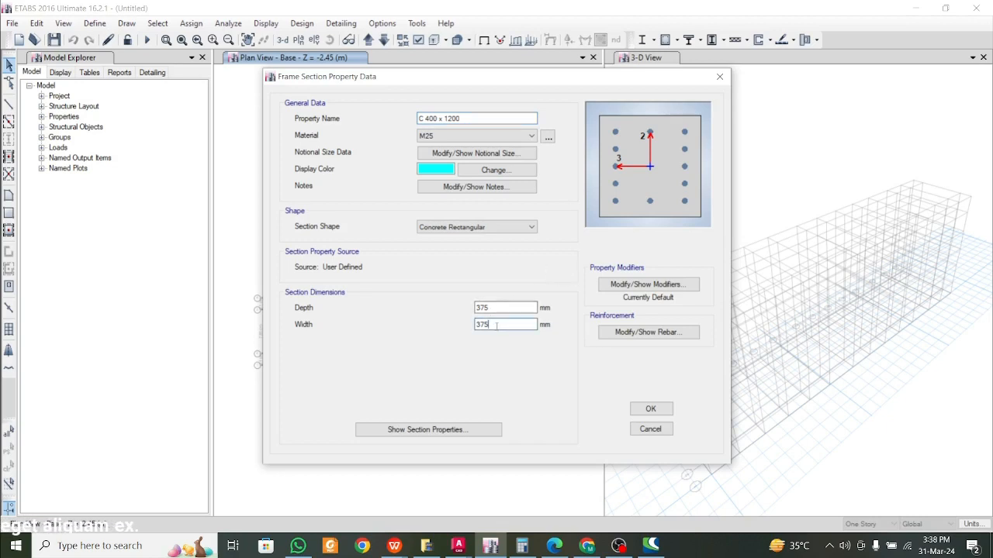
double_click(497, 325)
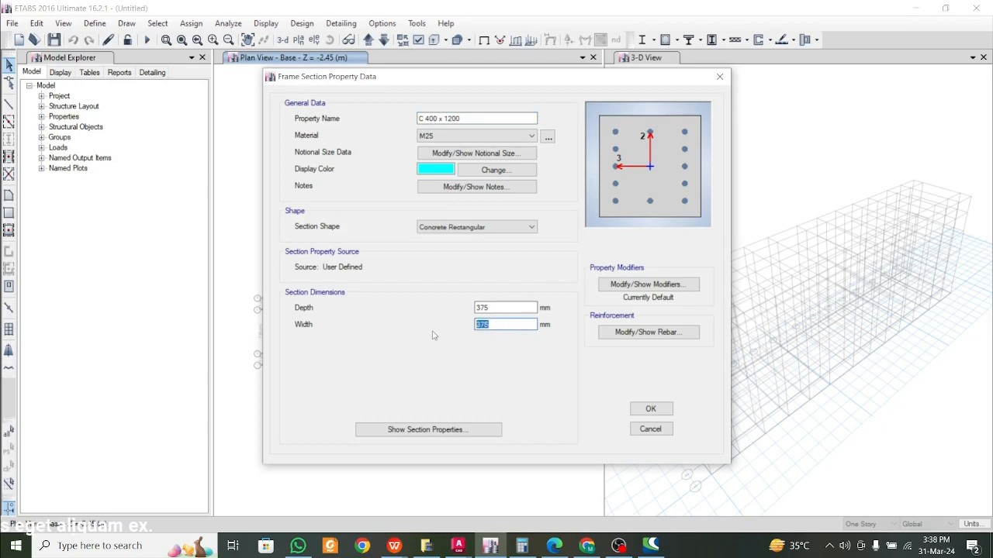
type("400")
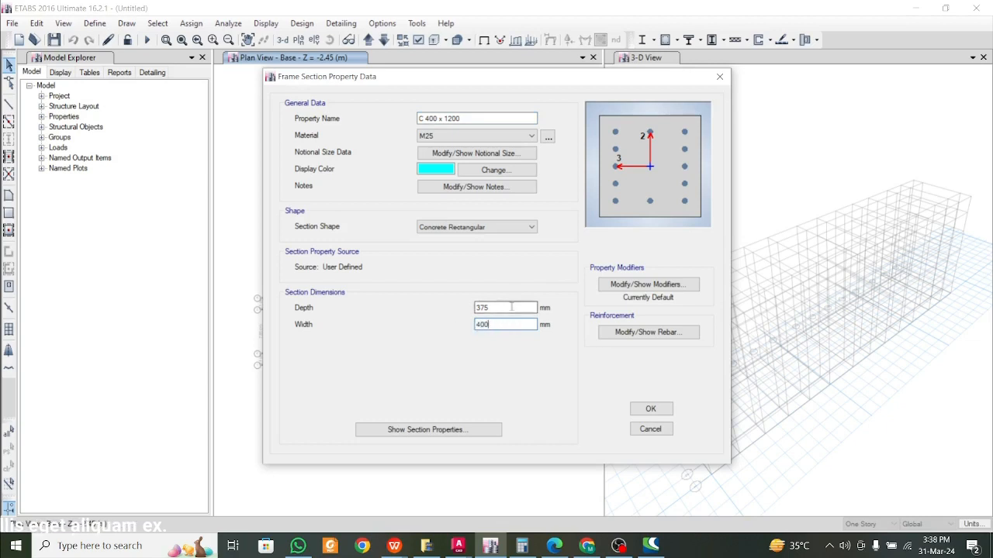
key("shift+Tab")
type("12")
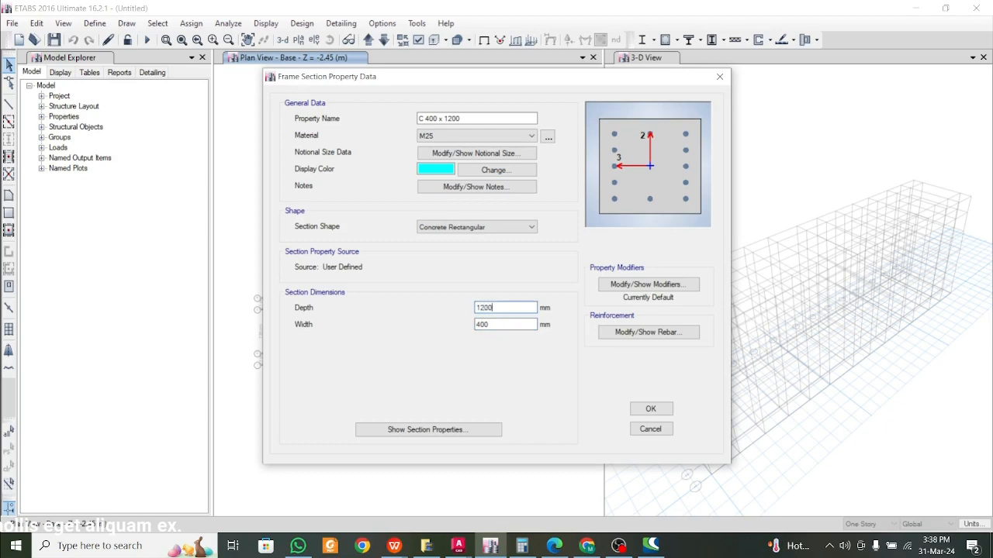
type("00")
left_click(470, 118)
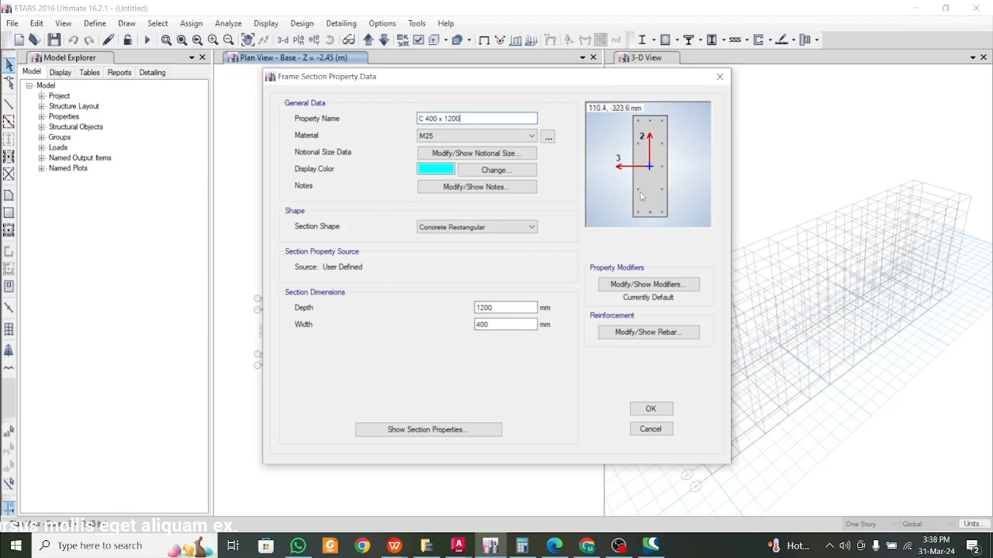
- Open the column section's stiffness modifiers, examine clause 6.4.3.1 on cracked section properties in the WPS document, and return to ETABS
left_click(644, 284)
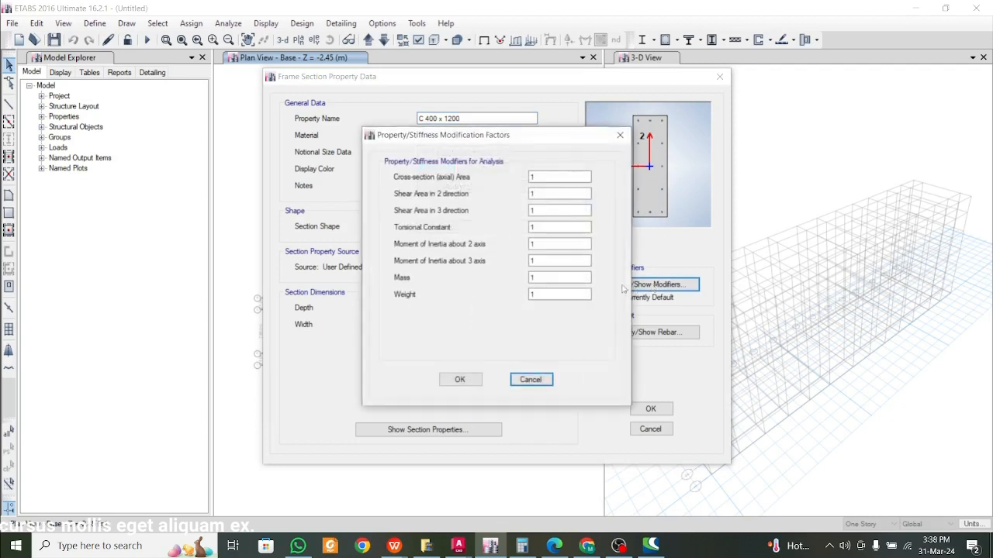
left_click(538, 245)
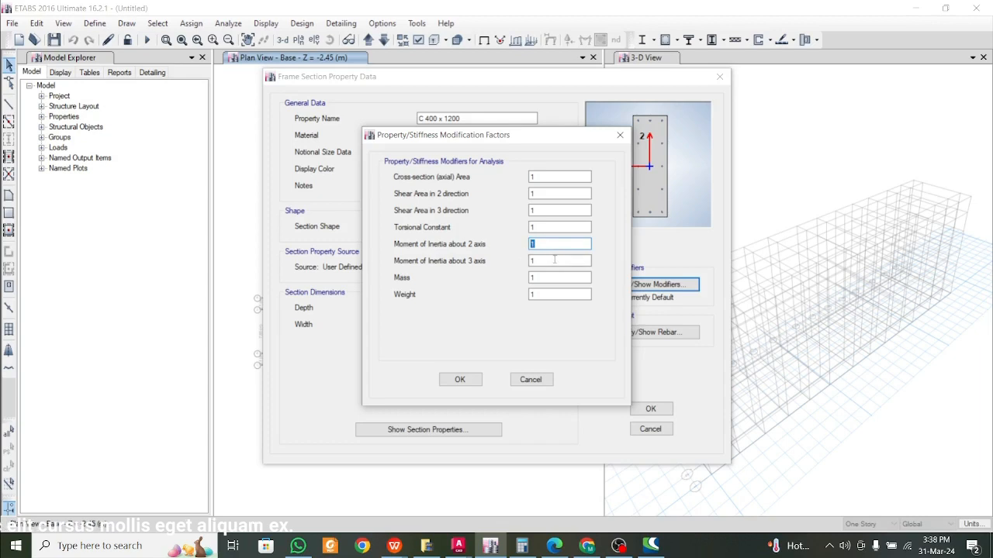
left_click(543, 260)
left_click(550, 244)
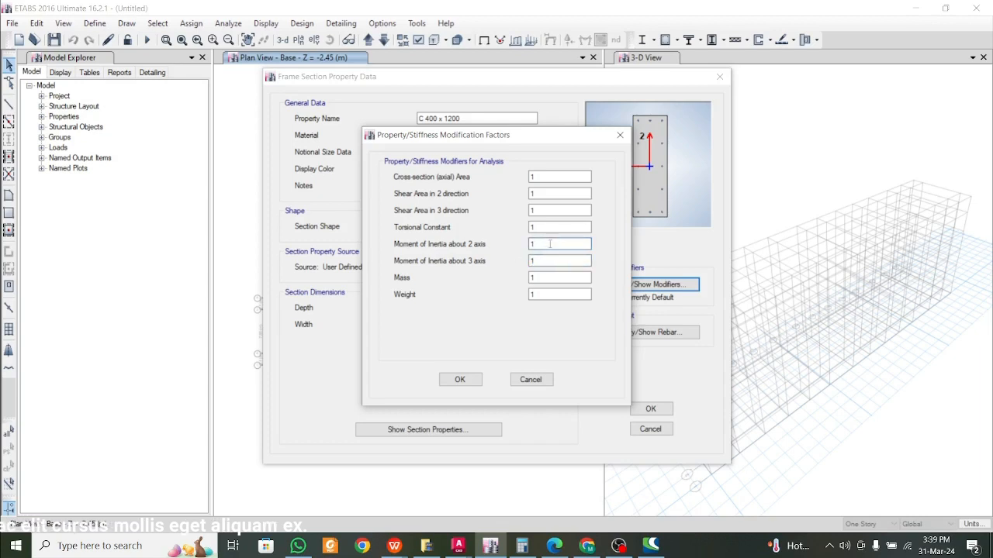
left_click(394, 546)
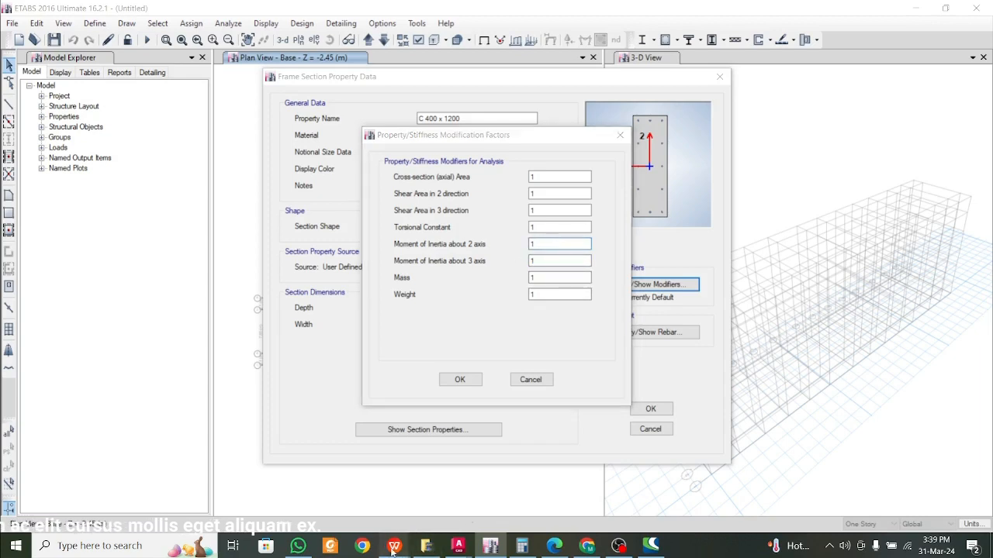
left_click(469, 469)
scroll(472, 462, "down", 10)
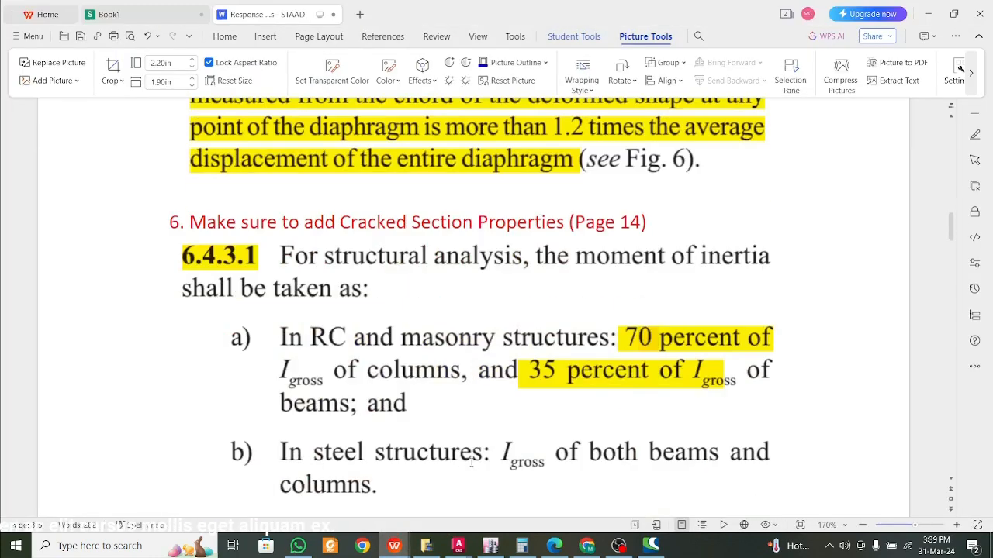
scroll(471, 462, "up", 5)
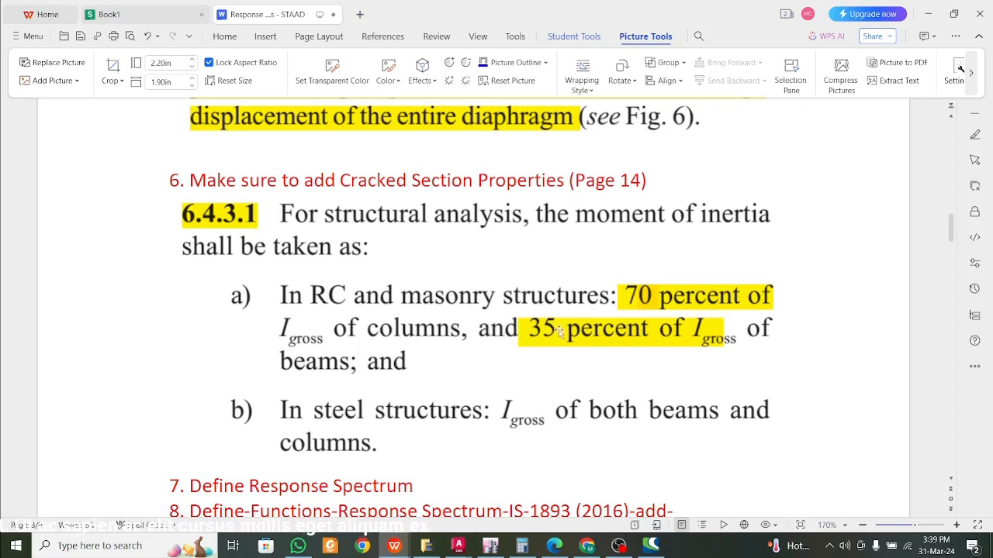
left_click(927, 14)
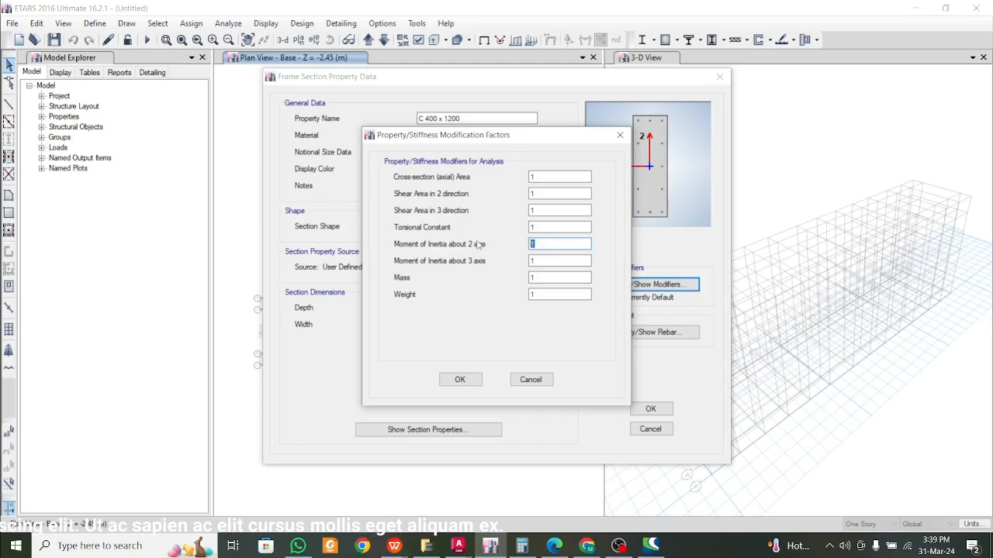
- Set the column section's moment of inertia modifiers about the 2 and 3 axes to 0.7
type("0.7")
key("Tab")
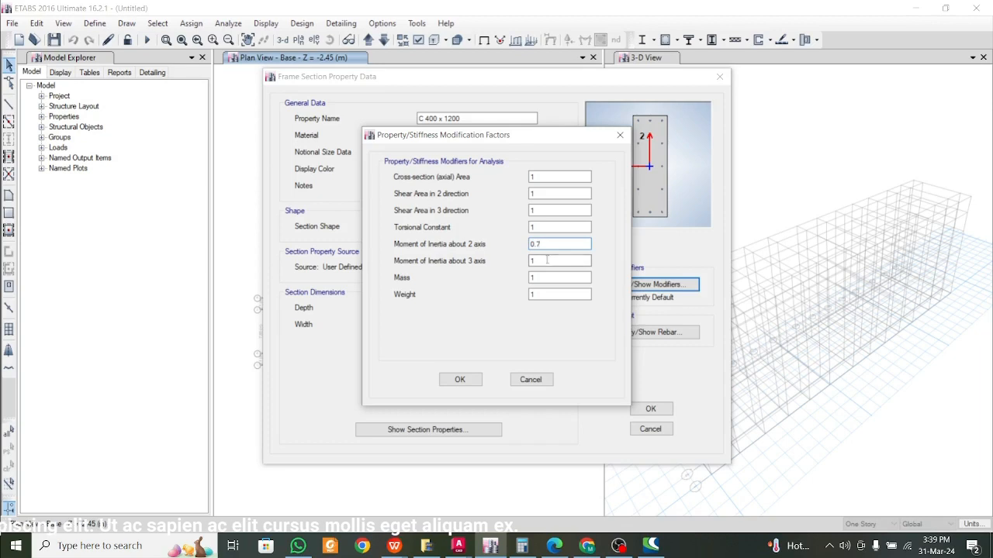
type("0.")
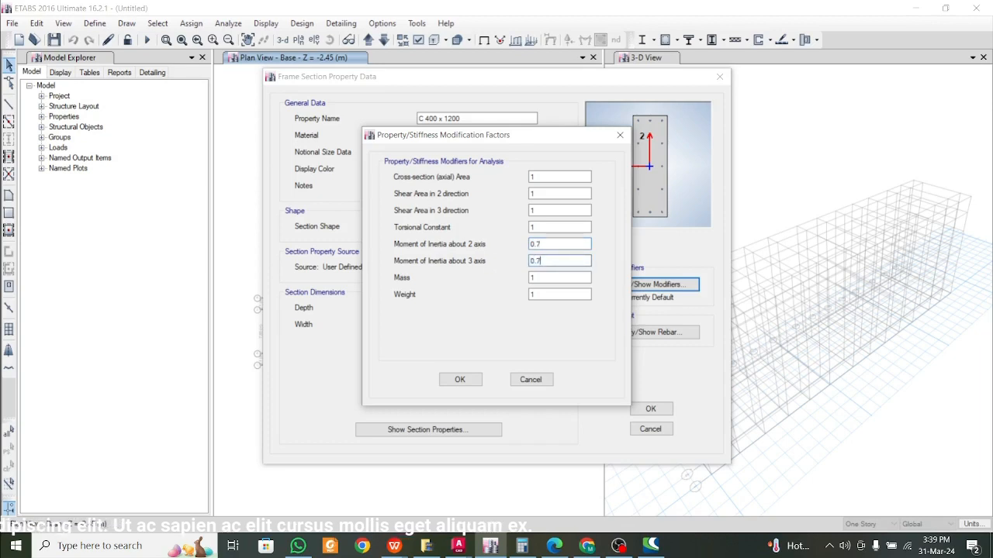
type("7")
left_click(460, 379)
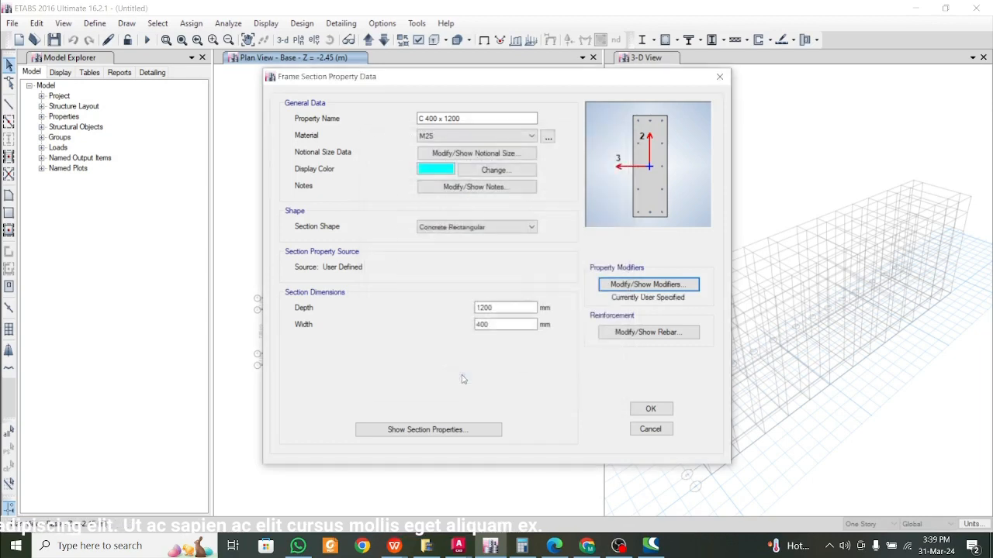
- Set the rebar material of the column's longitudinal bars and confinement ties to HYSD500
left_click(666, 336)
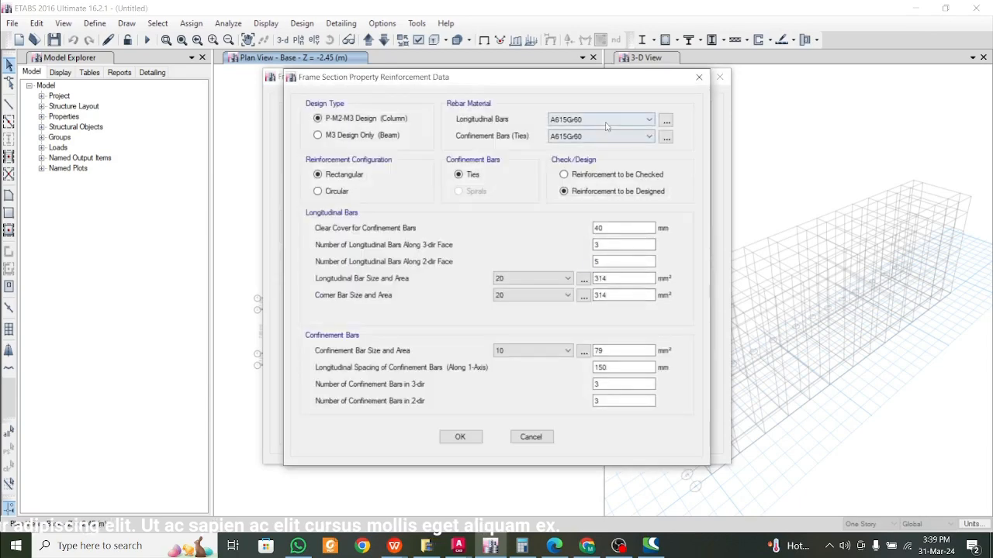
left_click(606, 123)
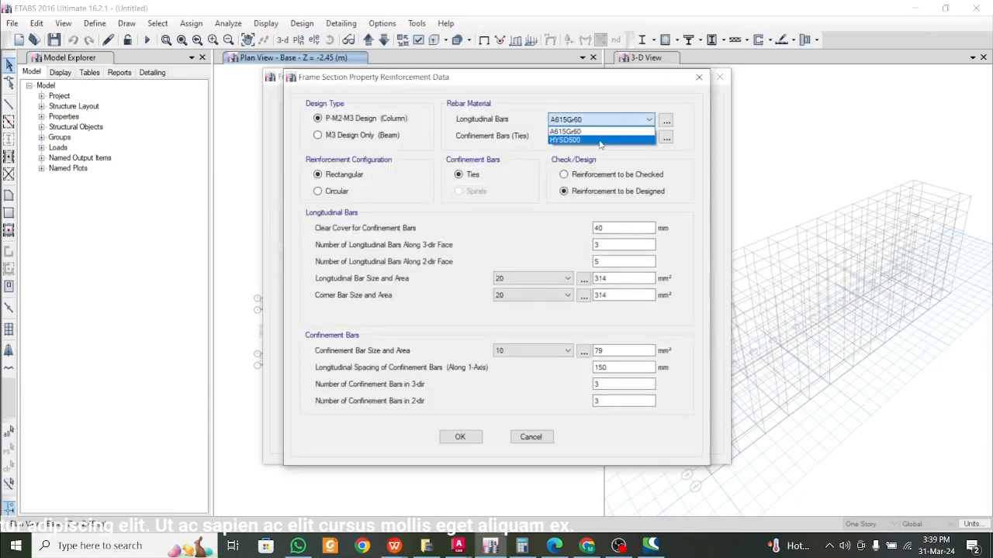
left_click(600, 141)
left_click(597, 136)
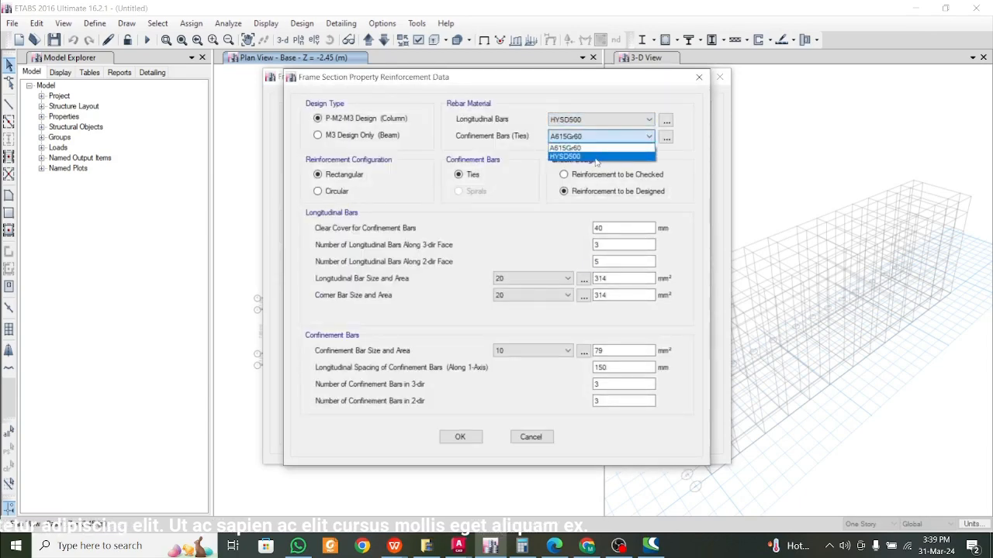
left_click(597, 157)
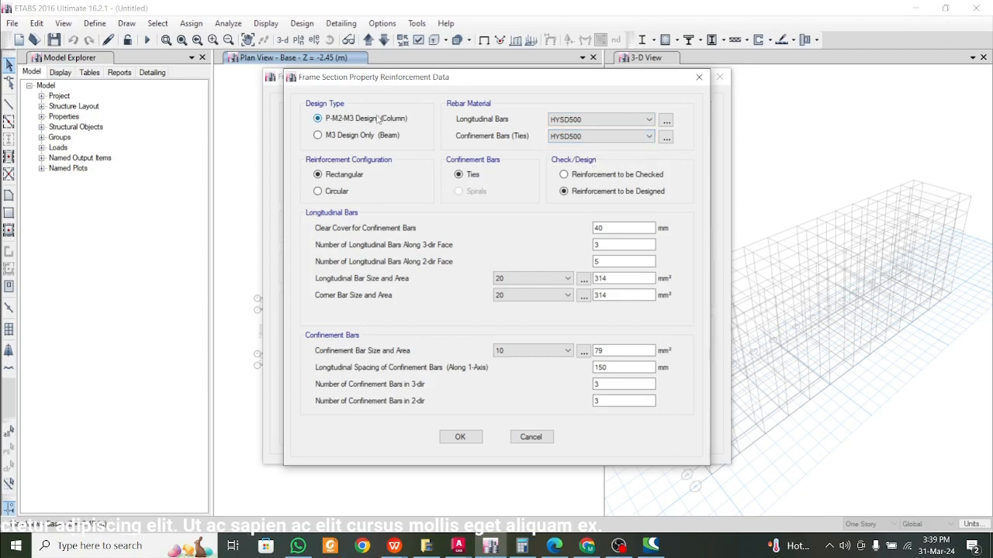
- Review the column's clear cover, longitudinal bar counts and bar sizes, and accept the reinforcement and section data
left_click_drag(457, 76, 423, 81)
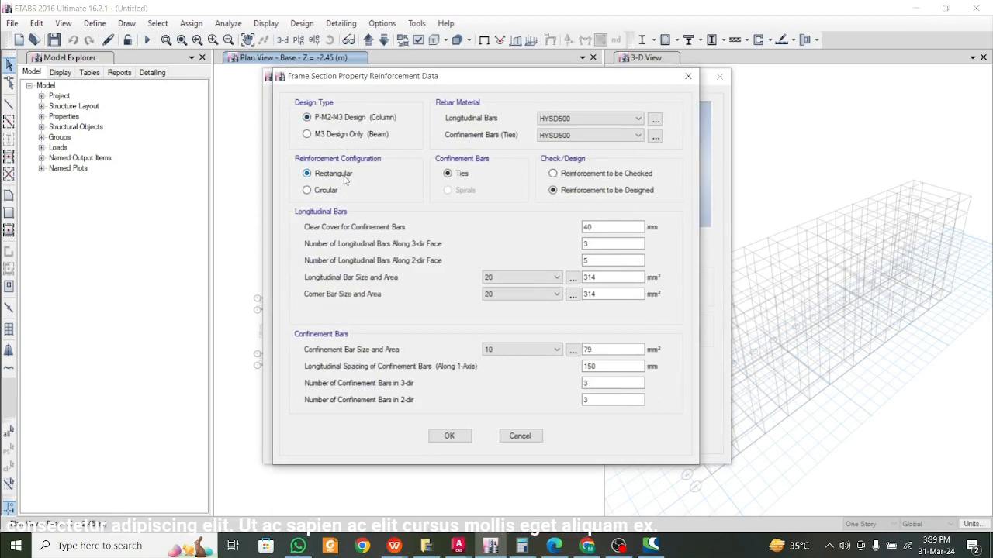
double_click(617, 227)
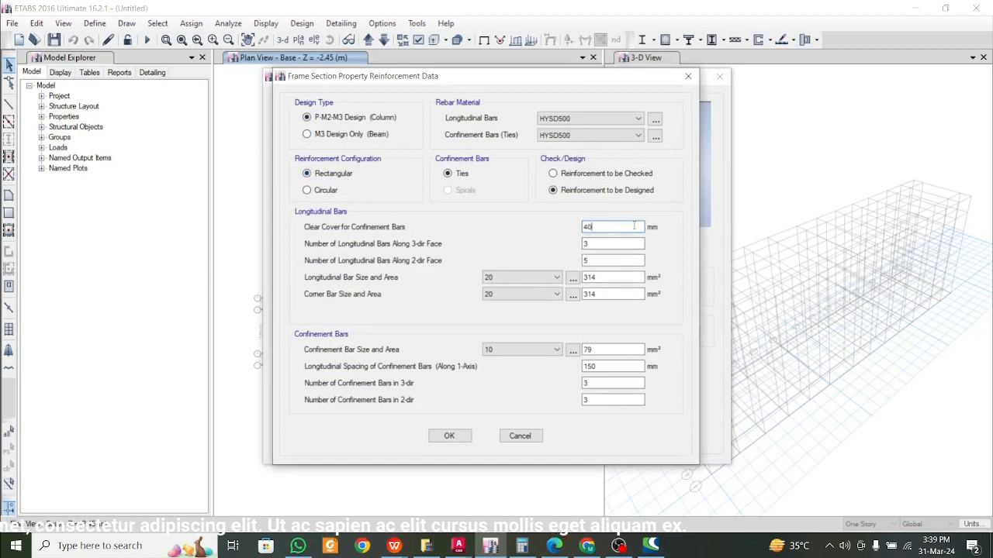
left_click(602, 261)
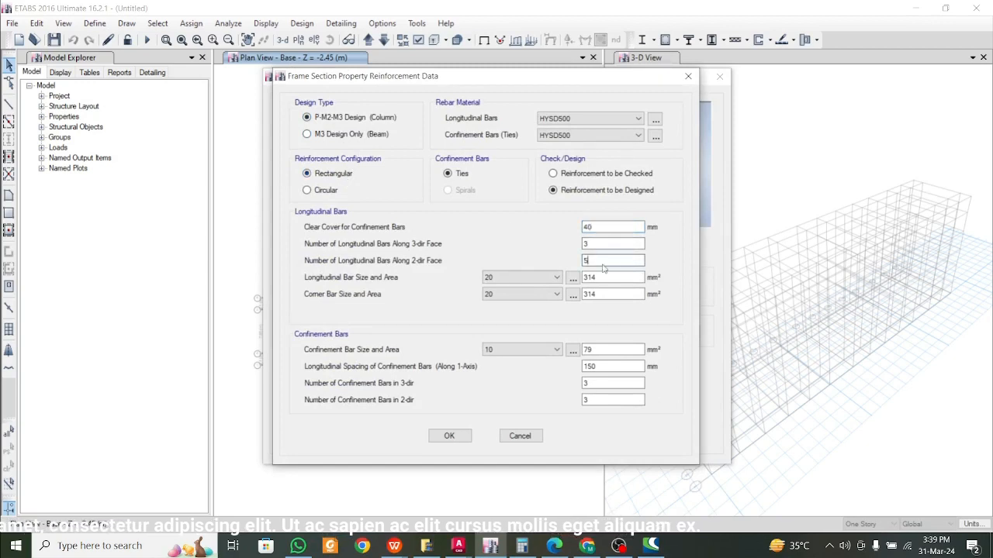
left_click(530, 281)
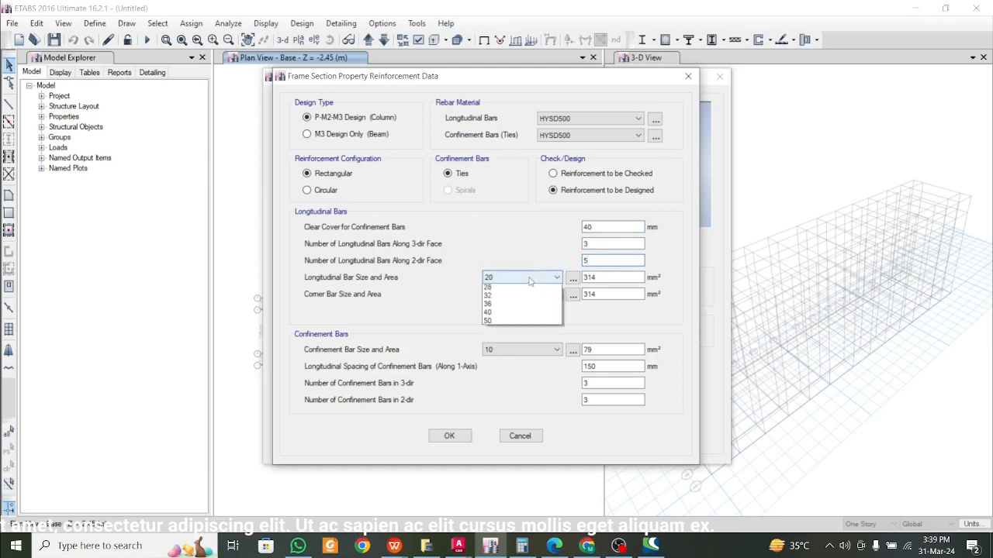
left_click(530, 281)
left_click(530, 281)
left_click(529, 281)
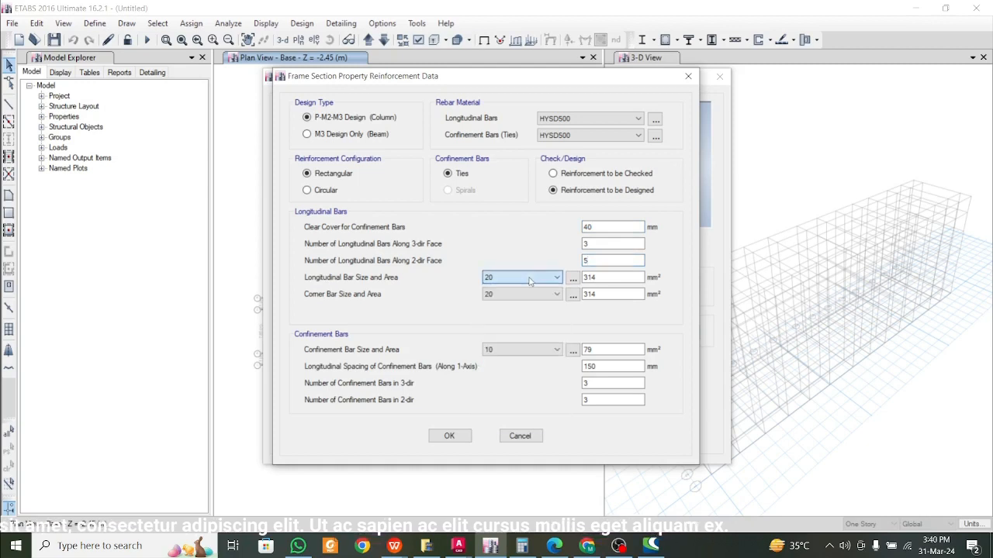
left_click(525, 299)
left_click(526, 300)
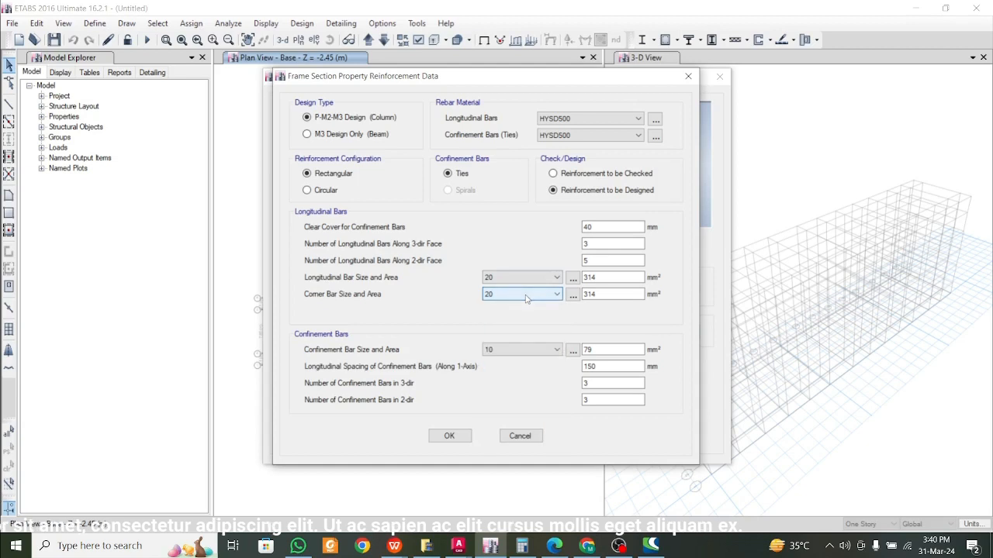
left_click(533, 281)
left_click(533, 281)
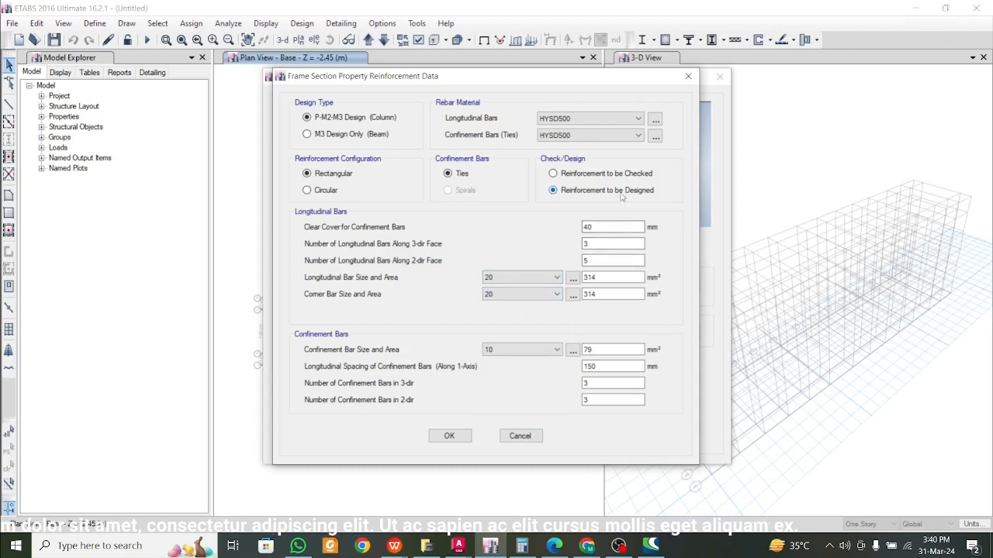
left_click(449, 436)
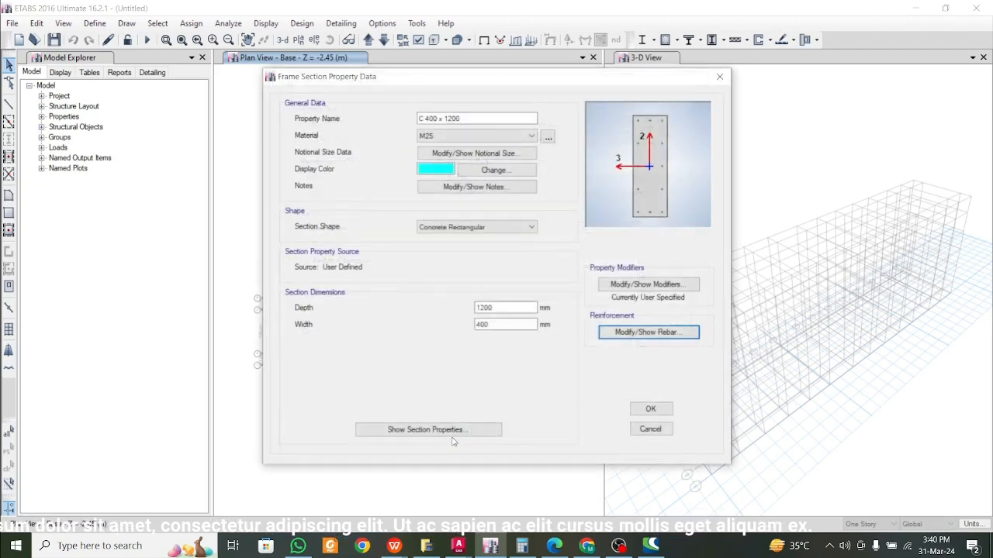
left_click(647, 408)
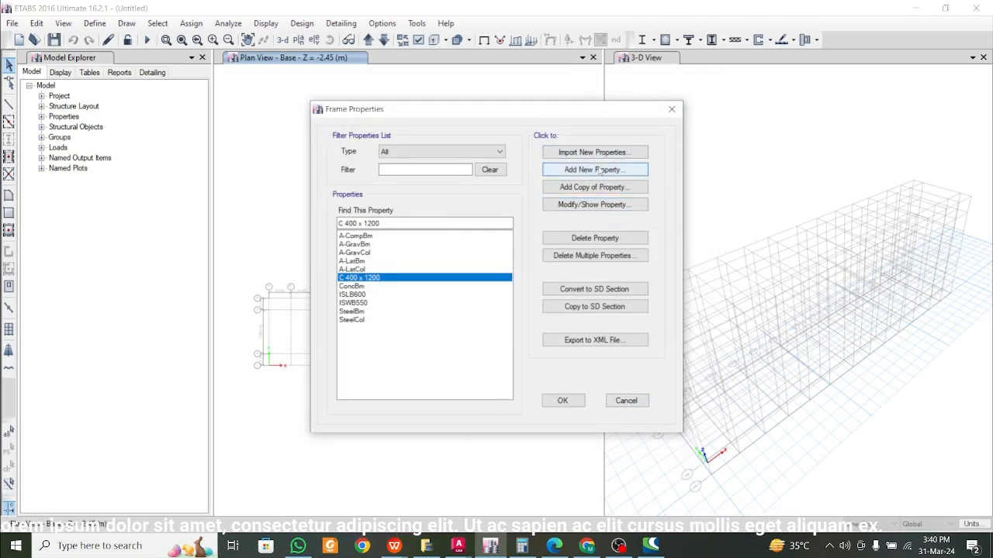
- Open the ConcBm frame section, rename it to B 300 x 500, and set its material to M25
left_click(353, 287)
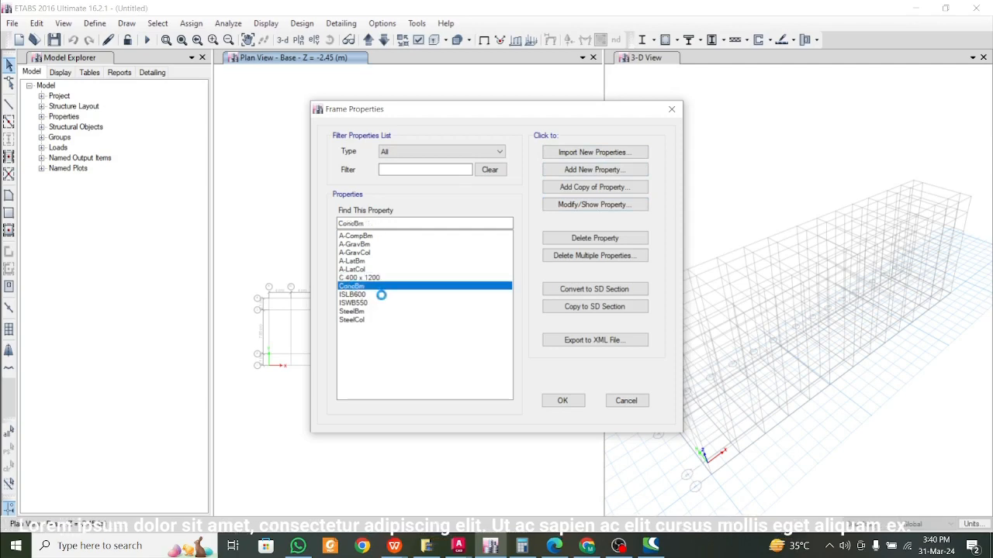
double_click(379, 288)
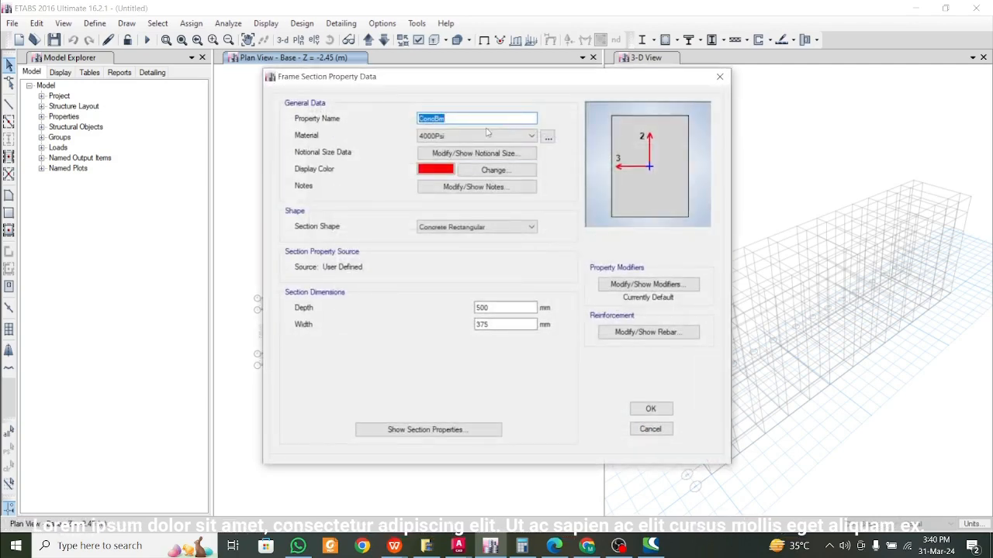
type("P")
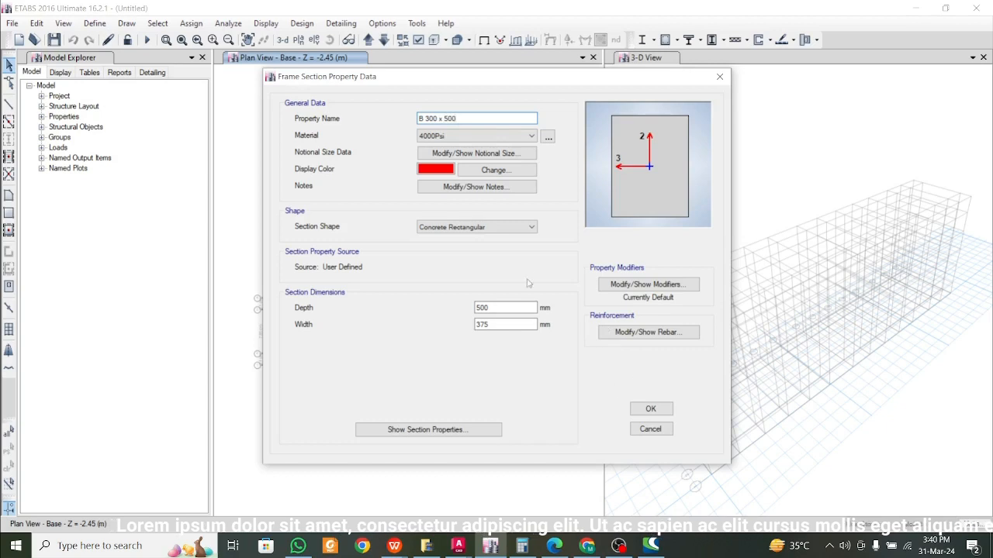
left_click(486, 135)
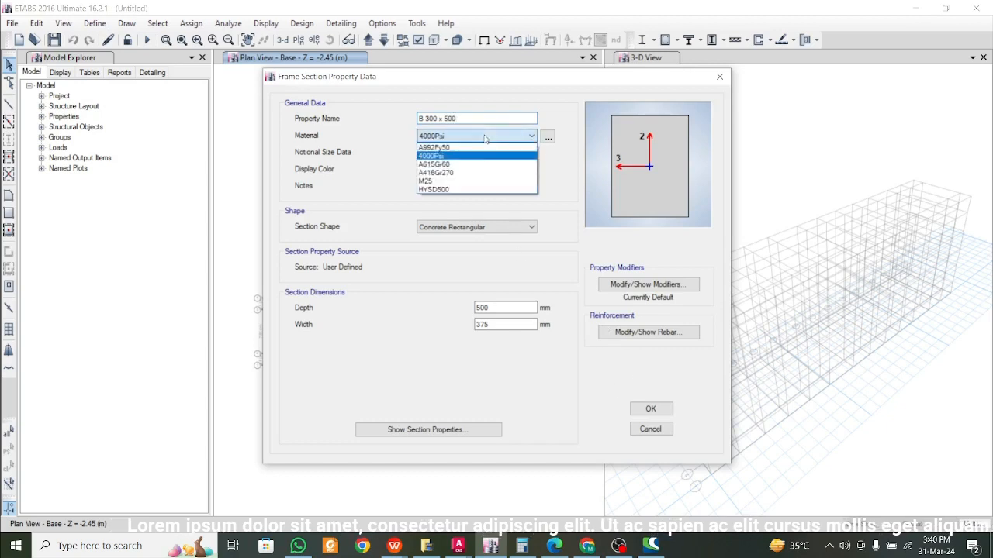
left_click(480, 180)
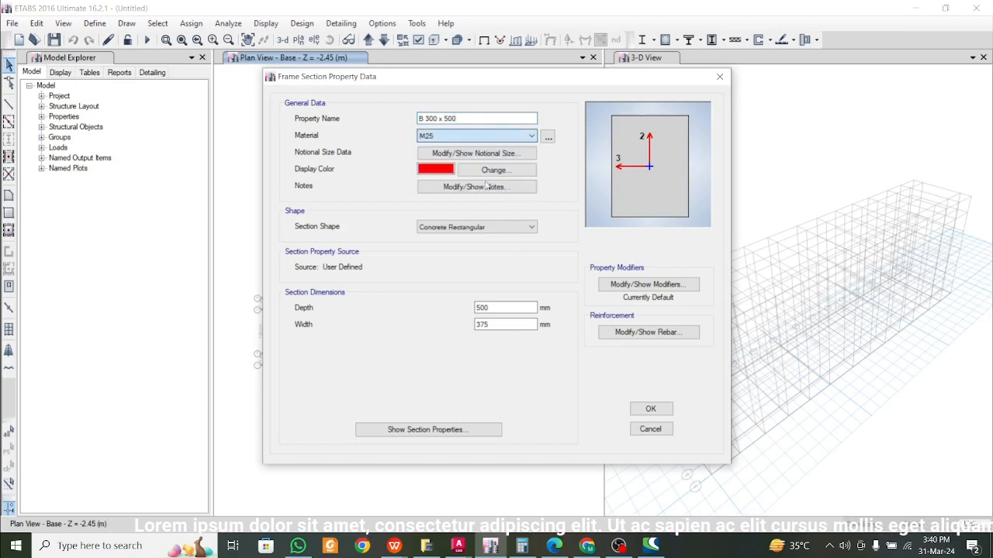
- Set the beam section's moment of inertia modifier about the 2 axis to 0.35, select the 3-axis modifier for editing, and accept the factors
left_click(611, 284)
double_click(559, 243)
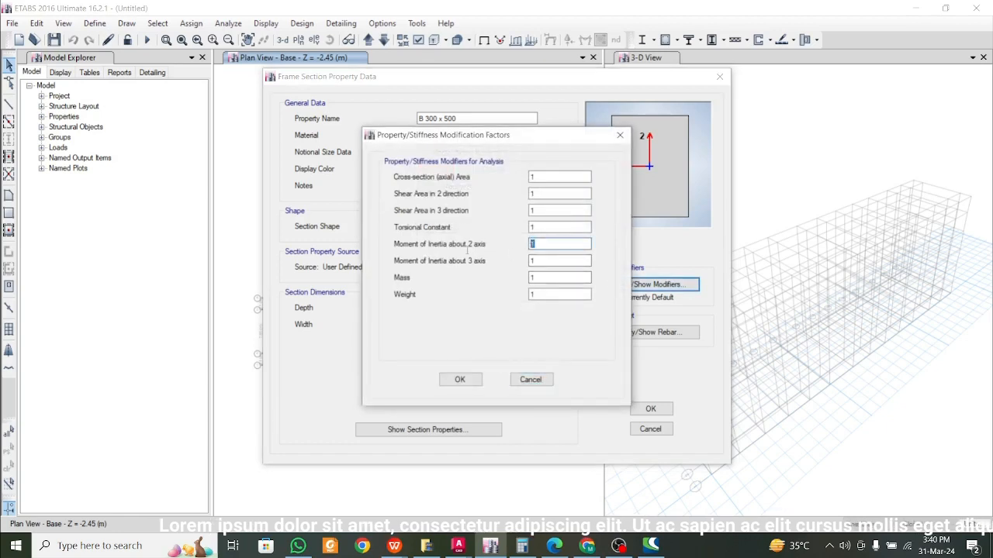
type("0.35")
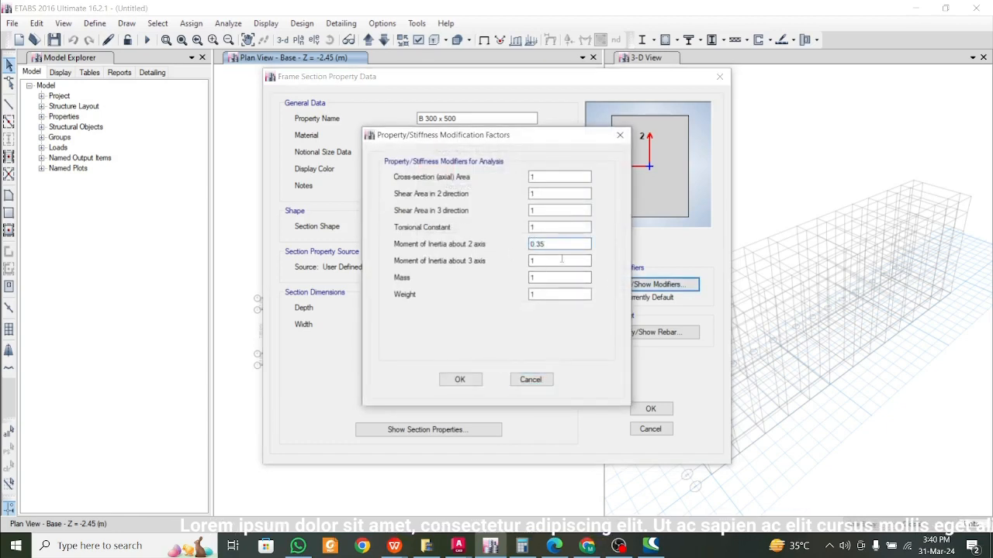
double_click(562, 259)
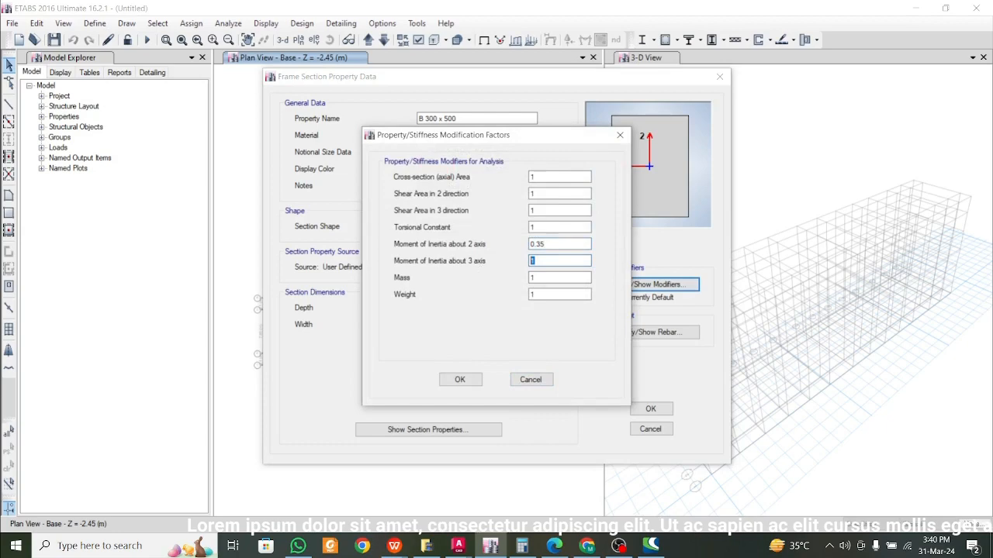
left_click(459, 380)
- Set the rebar material of the beam's longitudinal bars and confinement ties to HYSD500
left_click(662, 334)
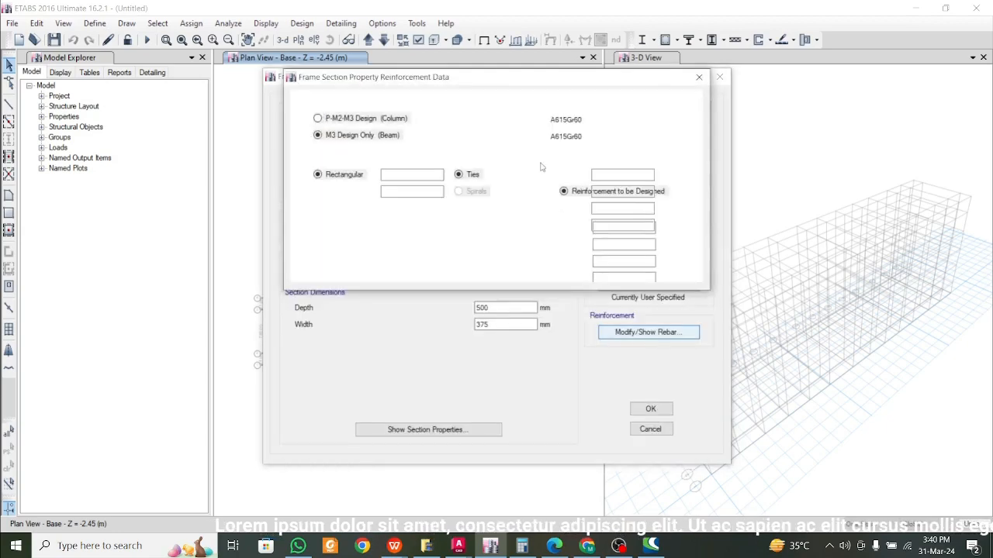
left_click(601, 119)
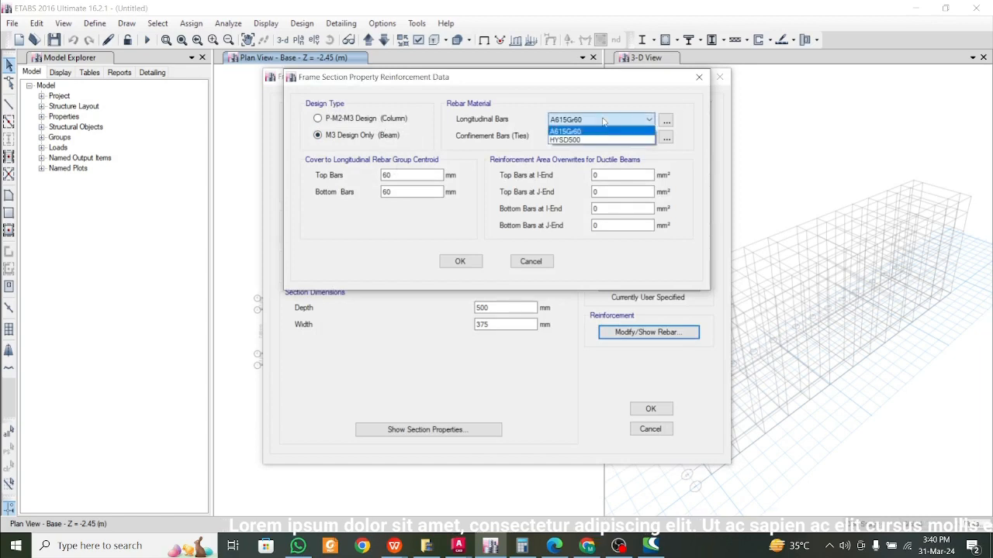
left_click(593, 140)
left_click(601, 136)
left_click(598, 157)
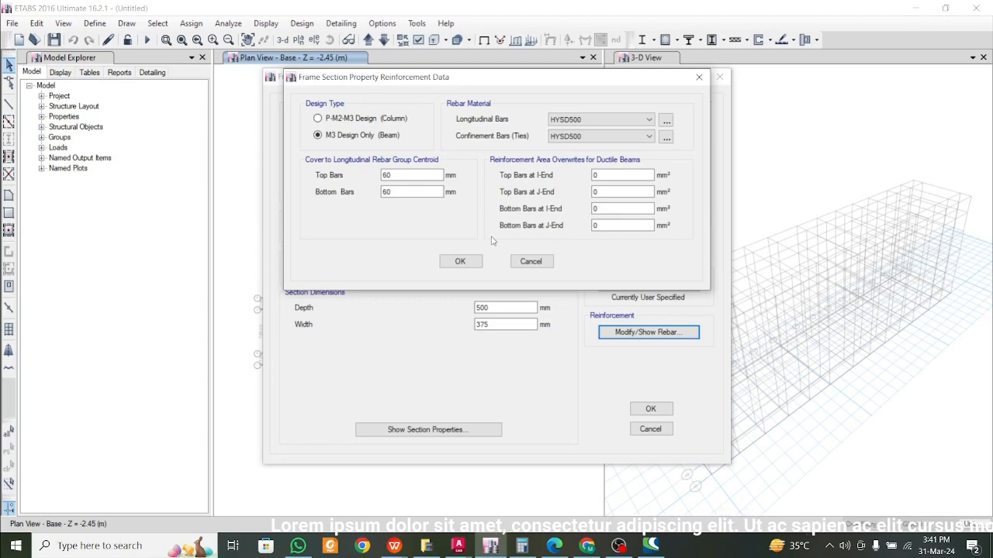
left_click(455, 263)
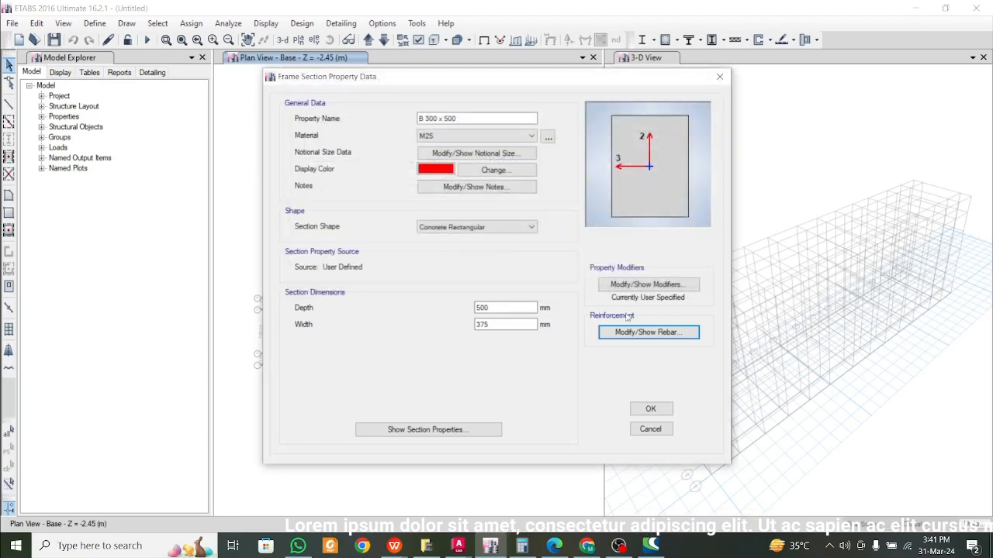
- Review the stiffness modifiers, rebar materials and cover values of the B 300 x 500 beam section
left_click(648, 285)
key("Escape")
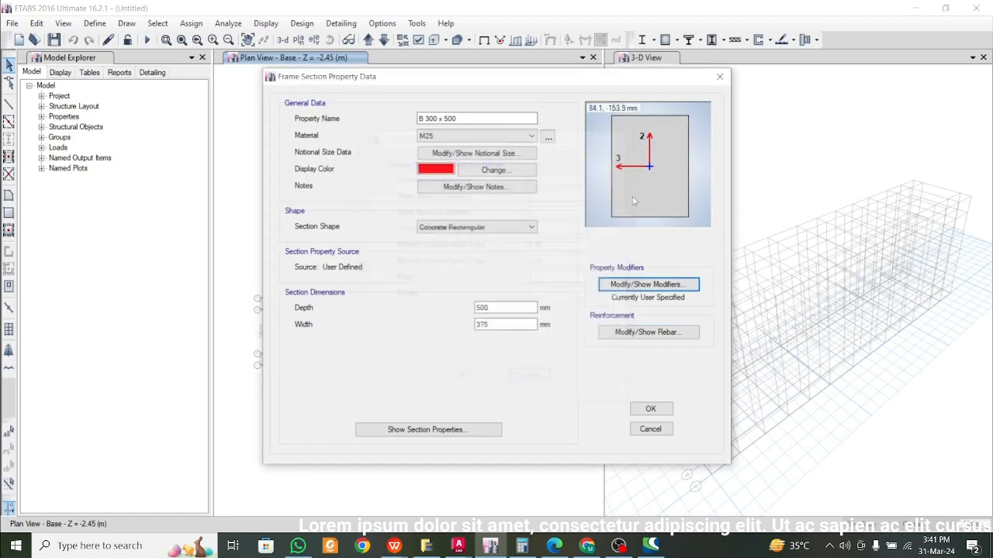
left_click(648, 332)
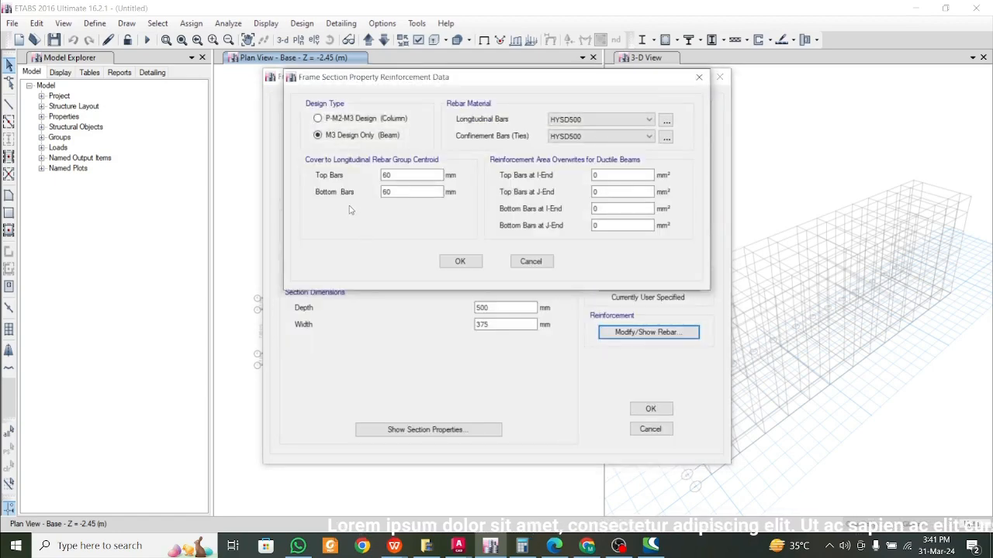
left_click(697, 79)
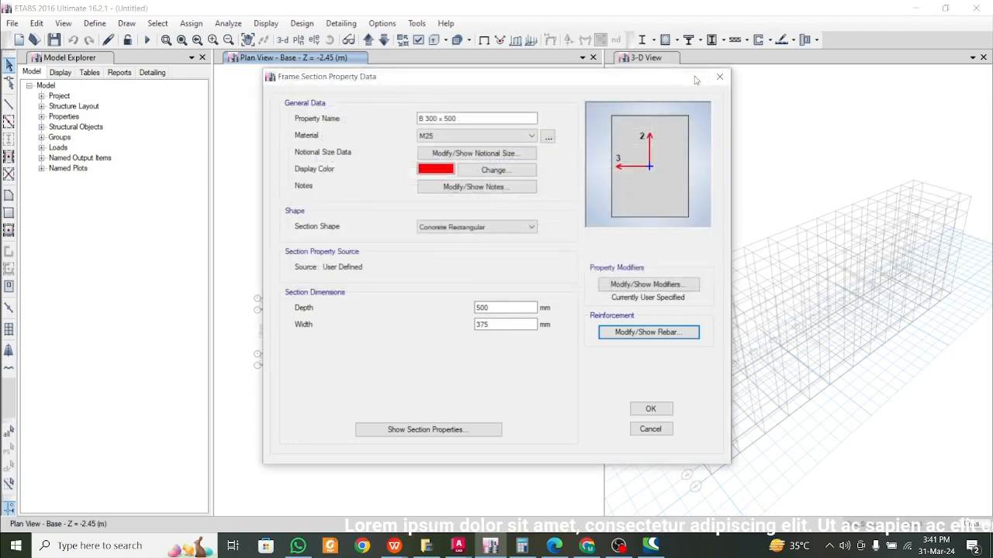
- Set the width of the B 300 x 500 beam section to 300 mm and accept the section data
left_click(512, 307)
left_click_drag(508, 324, 455, 329)
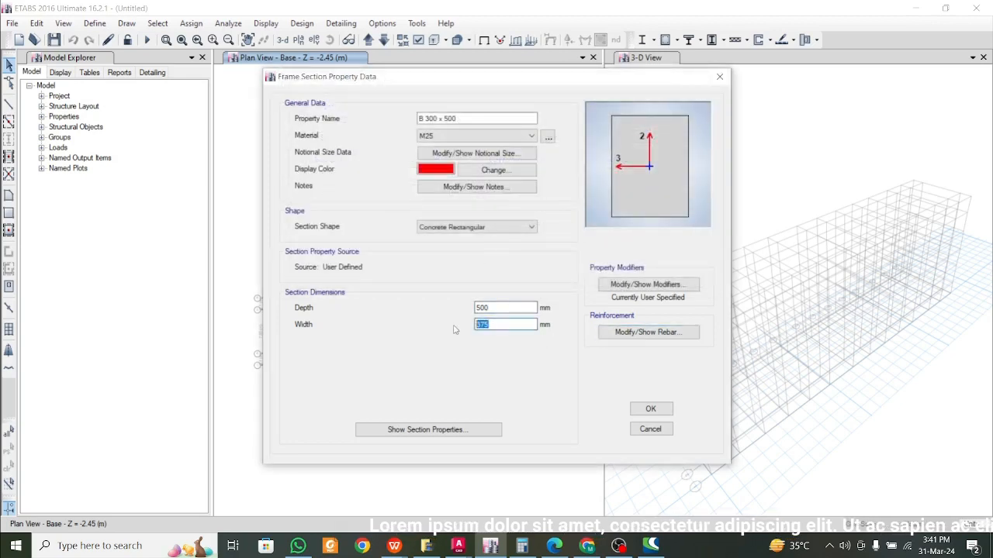
type("300")
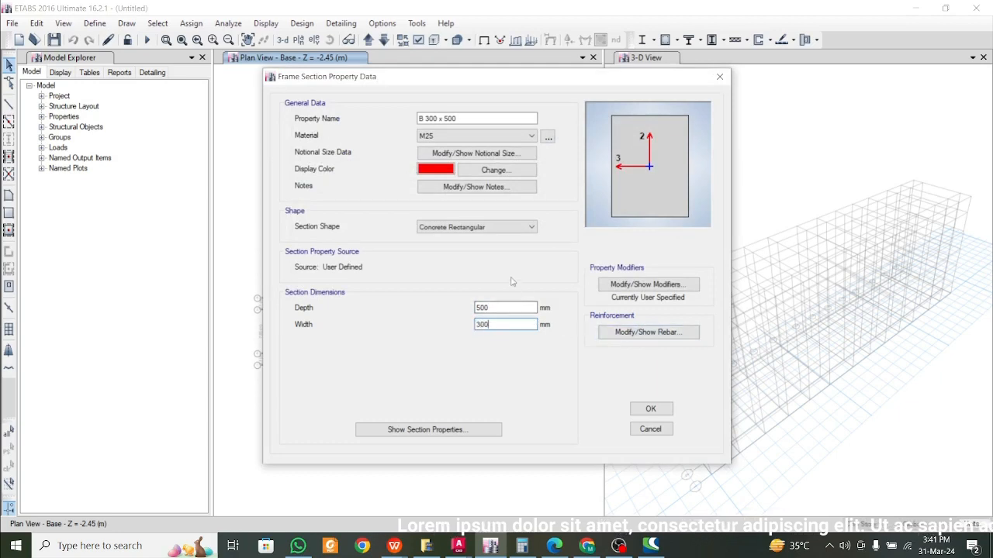
left_click(651, 409)
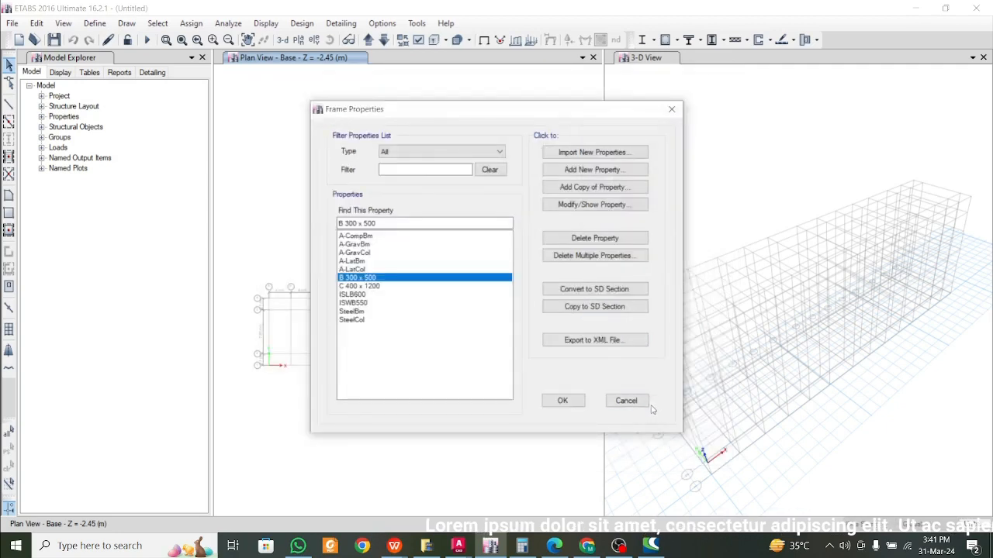
left_click(389, 286)
left_click(388, 269)
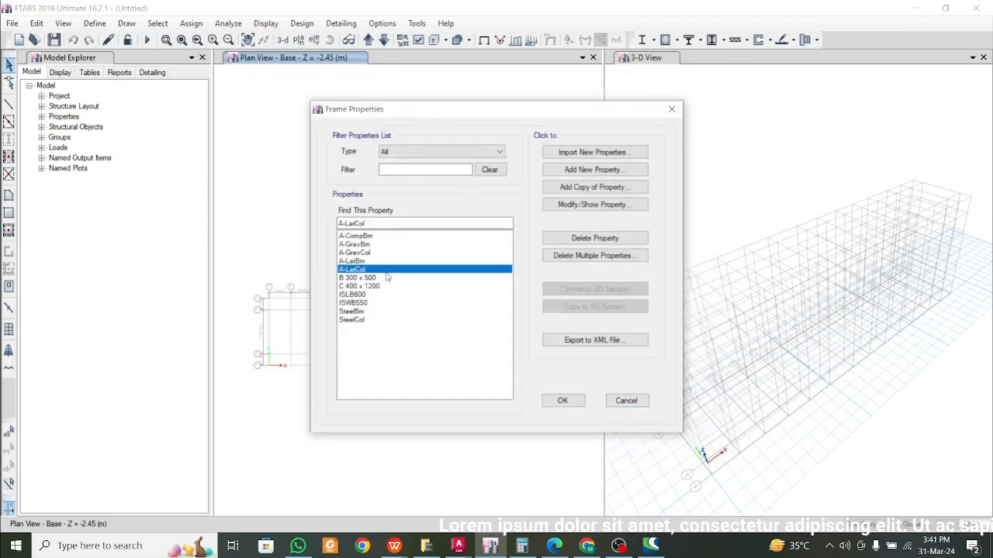
left_click(385, 278)
left_click(386, 285)
left_click(385, 277)
left_click(387, 285)
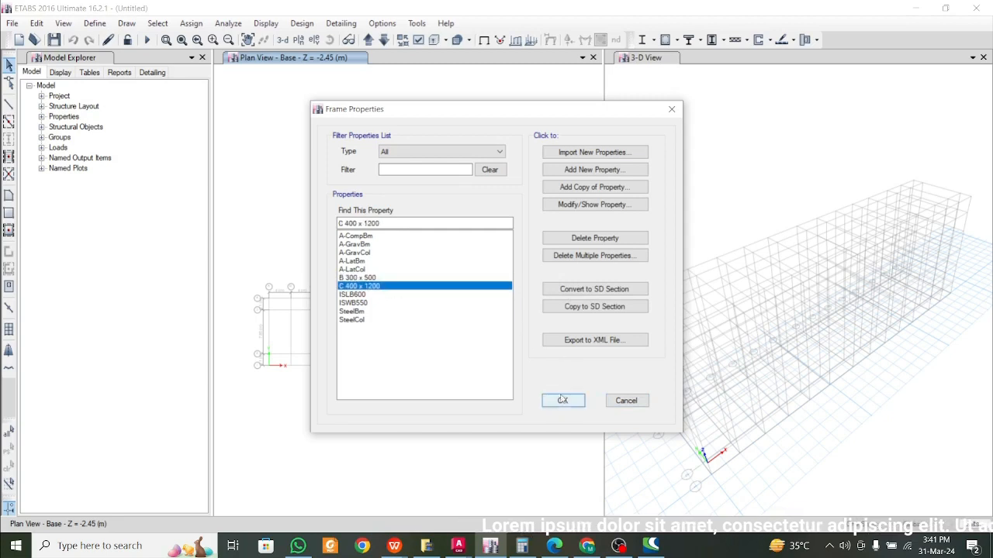
- Add a copy of the B 300 x 500 beam section named B 300 x 600, with a depth of 600 mm
left_click(407, 279)
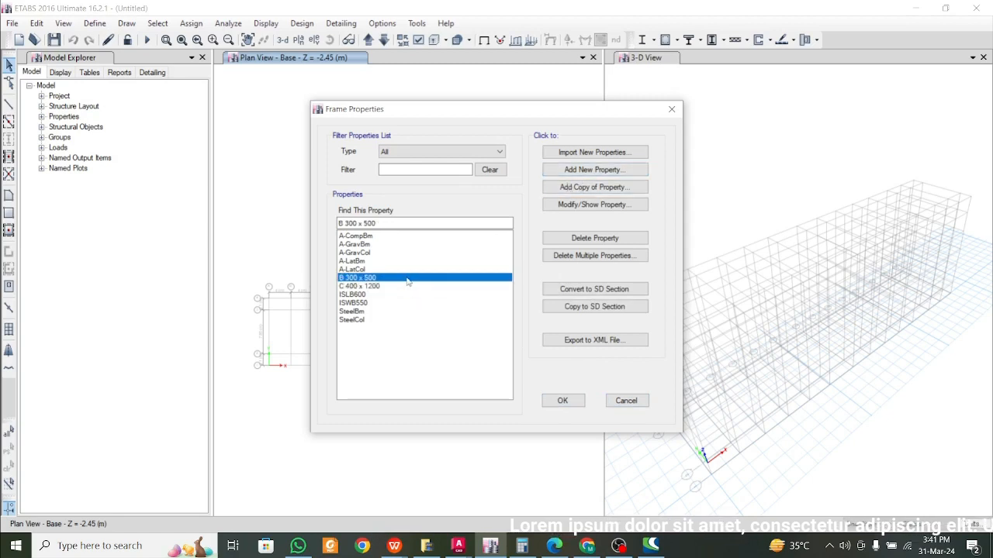
left_click(574, 187)
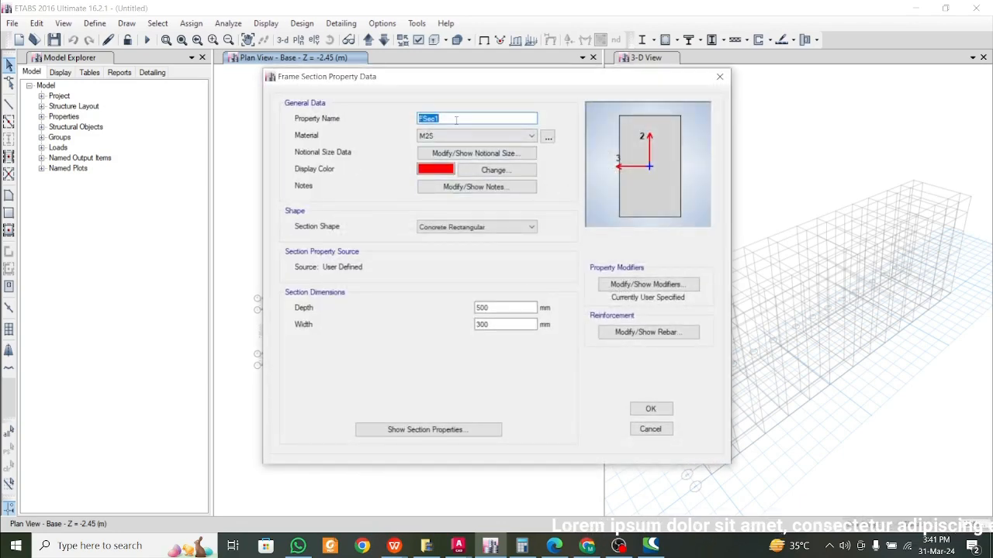
type("B 300 x 600")
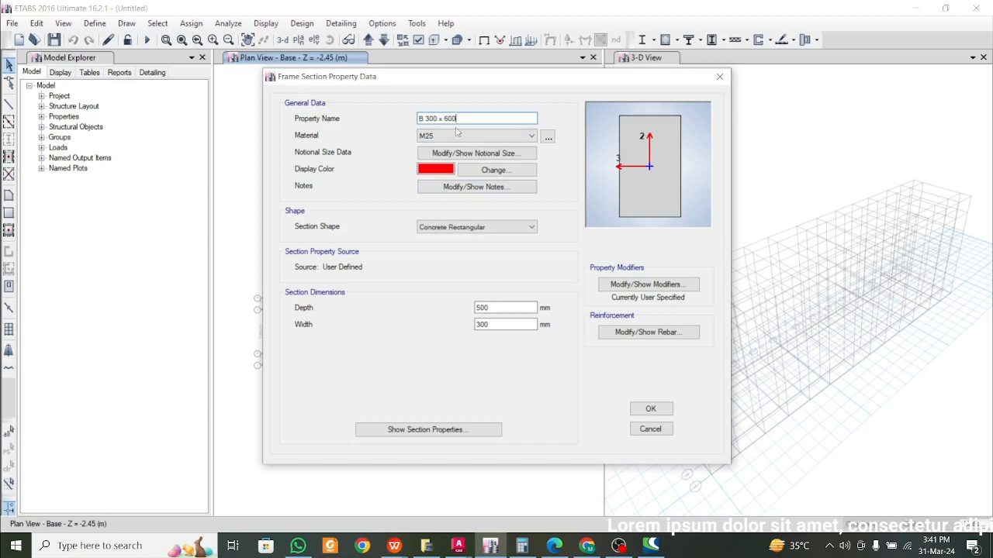
left_click_drag(508, 308, 426, 315)
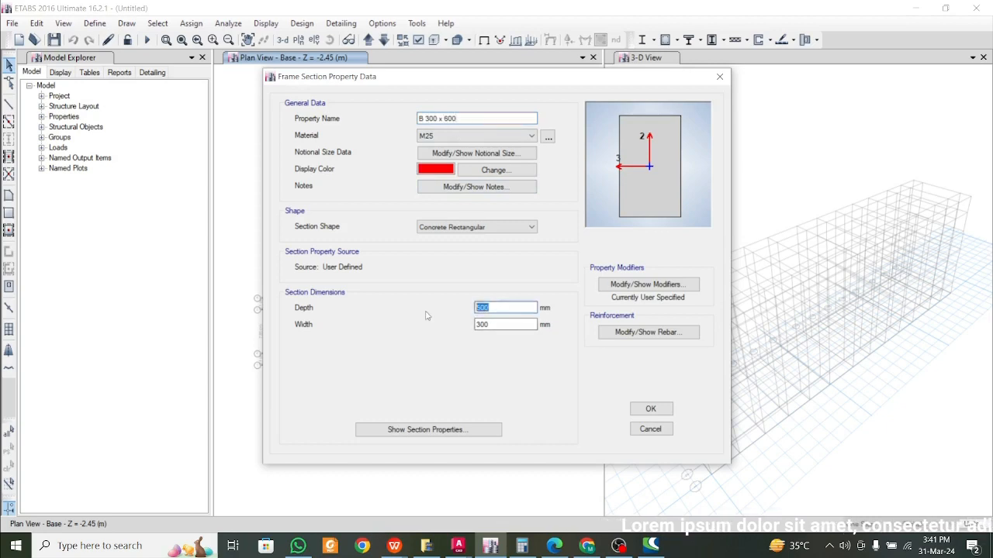
type("60")
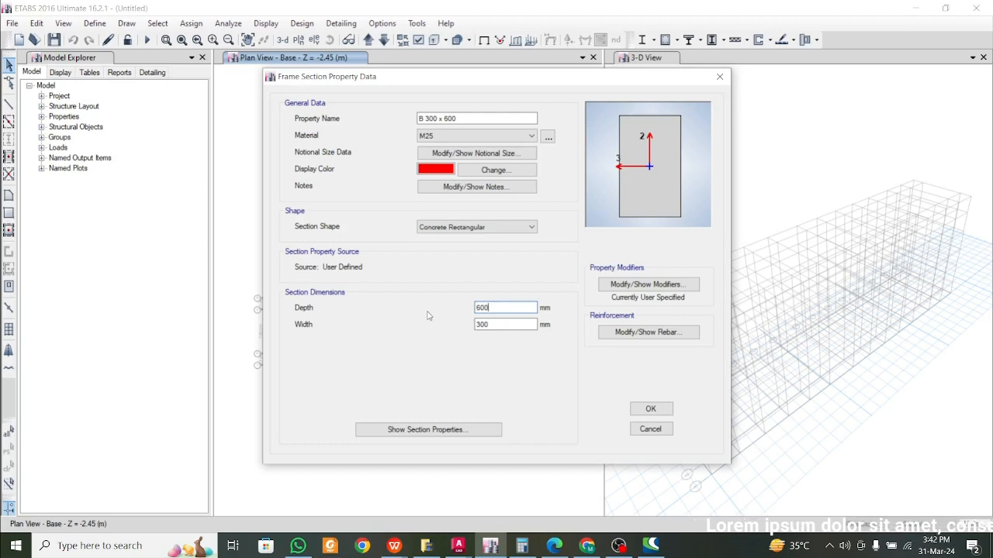
- Check the stiffness modifiers and rebar data of the B 300 x 600 beam, and accept the new section and the frame properties
left_click(659, 285)
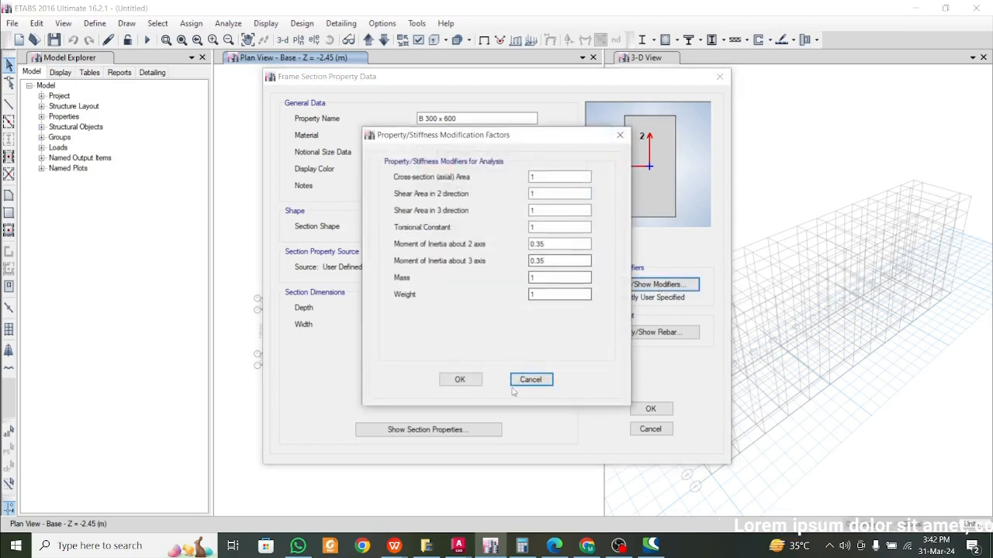
left_click(465, 380)
left_click(648, 332)
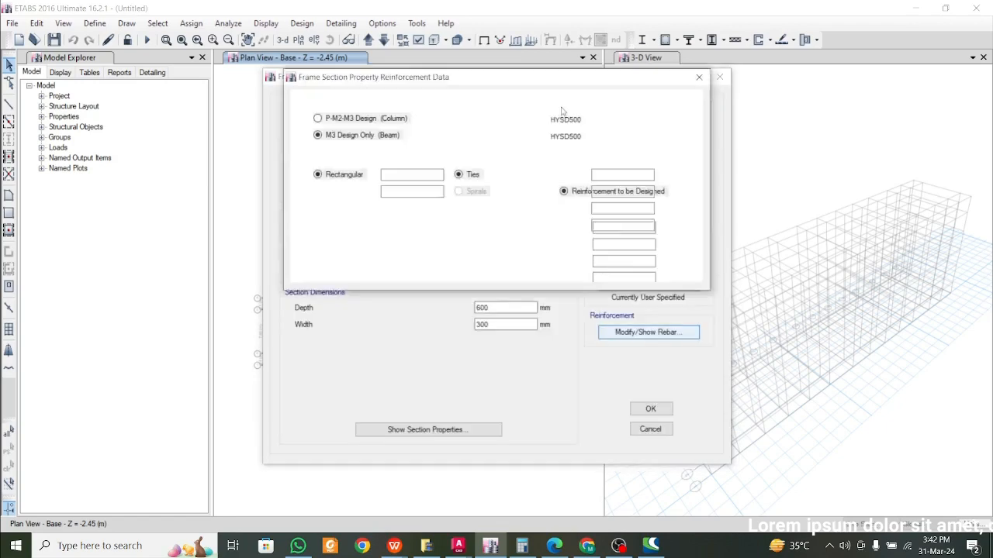
left_click(699, 79)
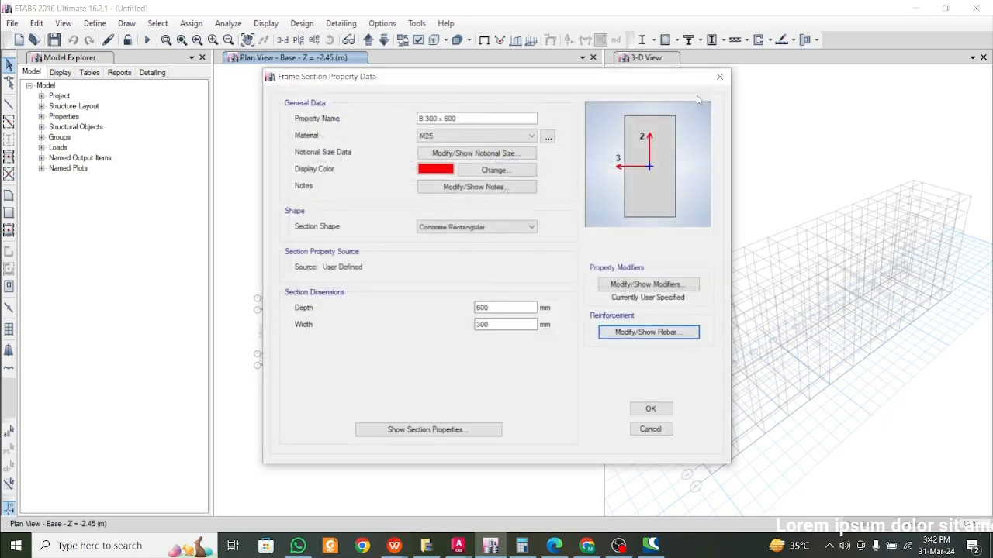
left_click(650, 409)
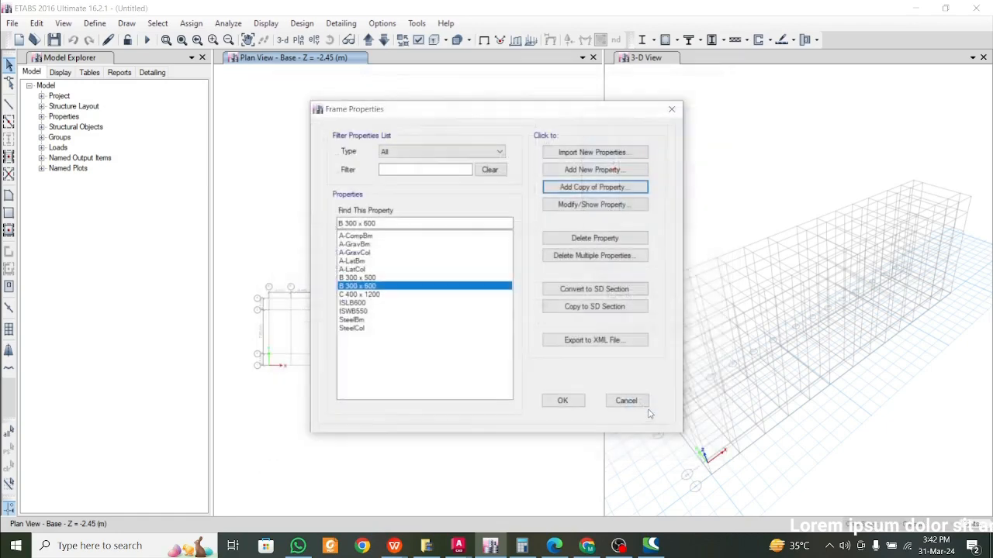
left_click(563, 401)
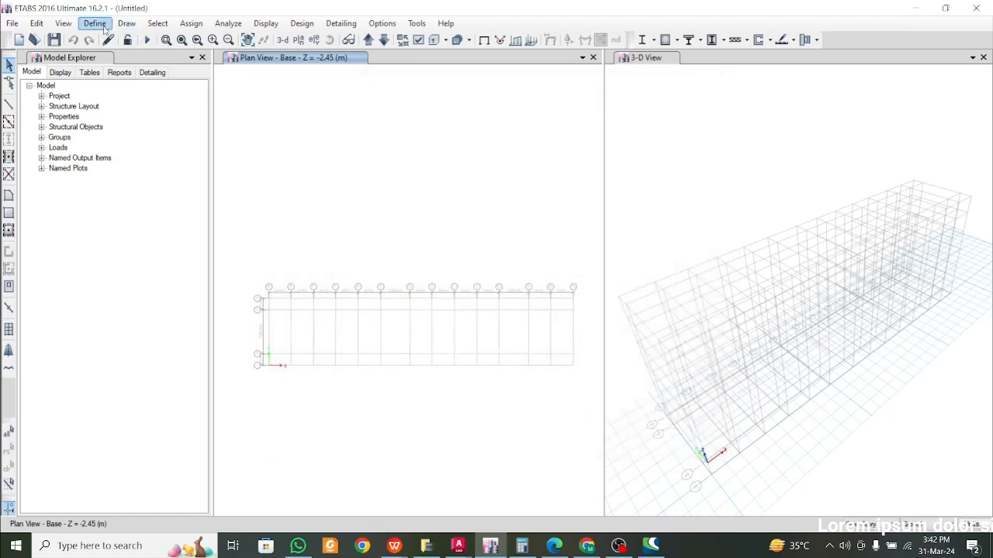
- Reopen the C 400 x 1200 column section to review its stiffness modifiers, and accept the data unedited
left_click(104, 28)
mouse_move(113, 61)
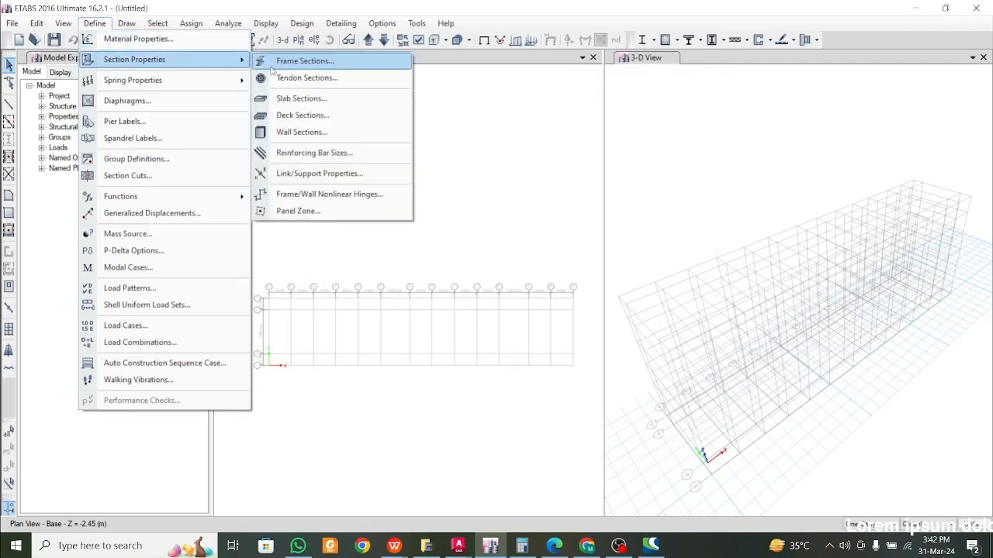
left_click(293, 65)
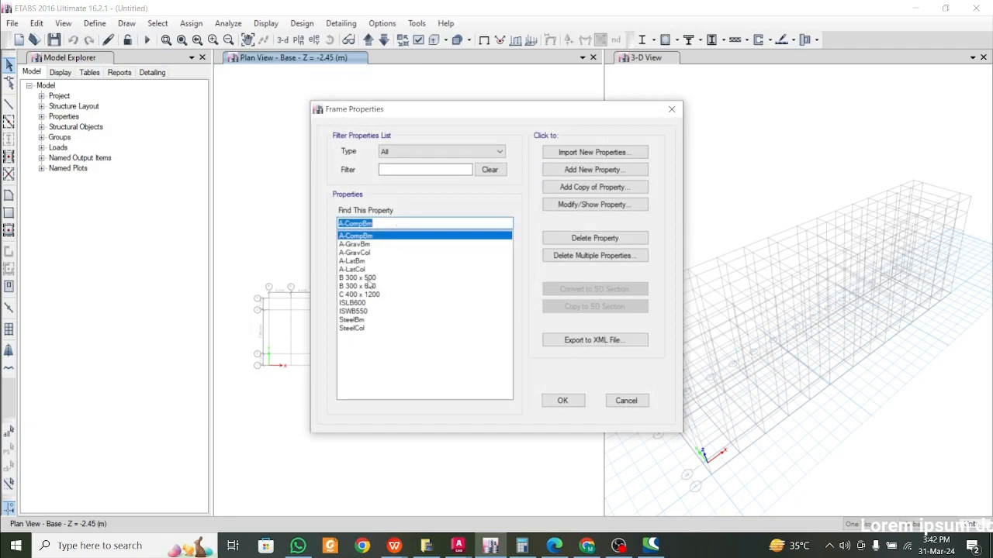
left_click(366, 295)
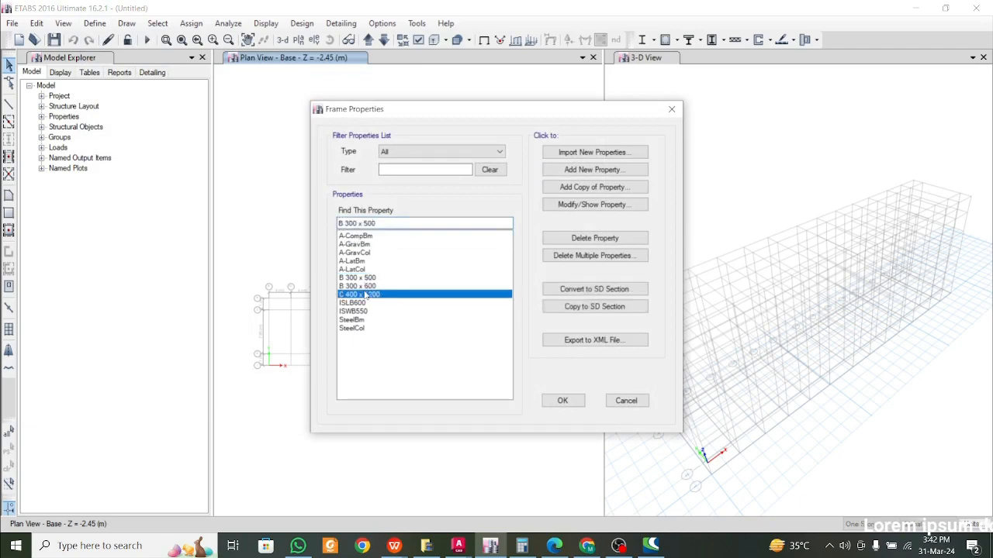
left_click(578, 306)
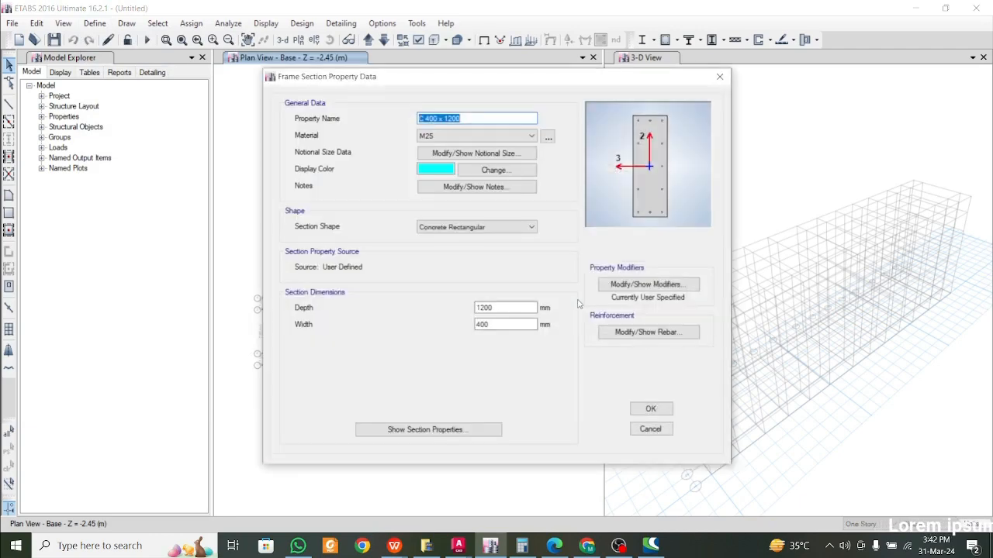
left_click(648, 284)
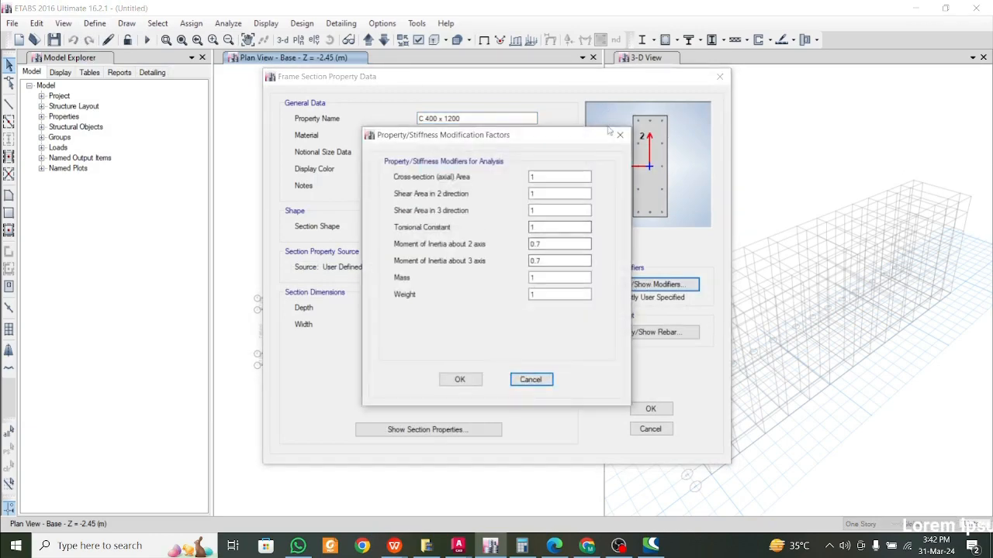
left_click(459, 379)
left_click(650, 409)
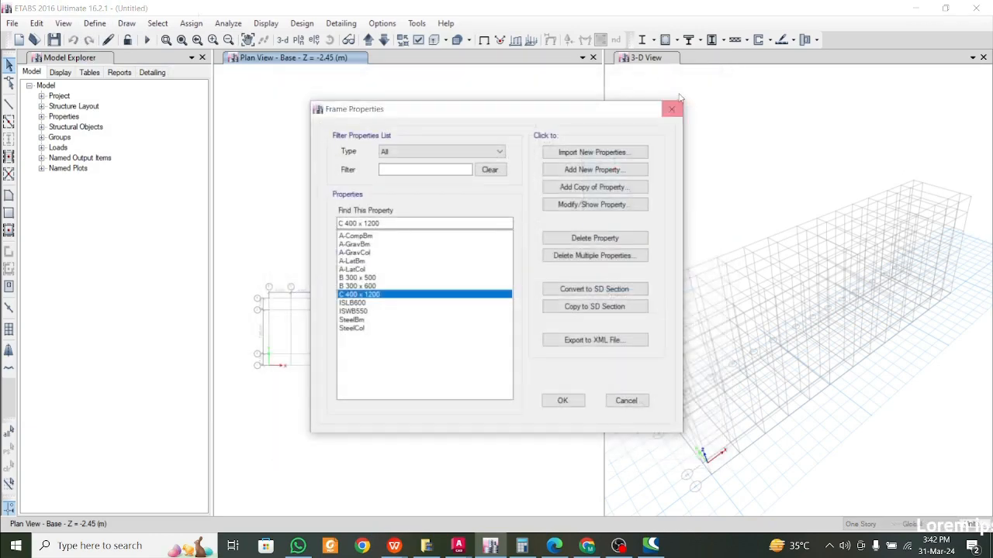
left_click(573, 403)
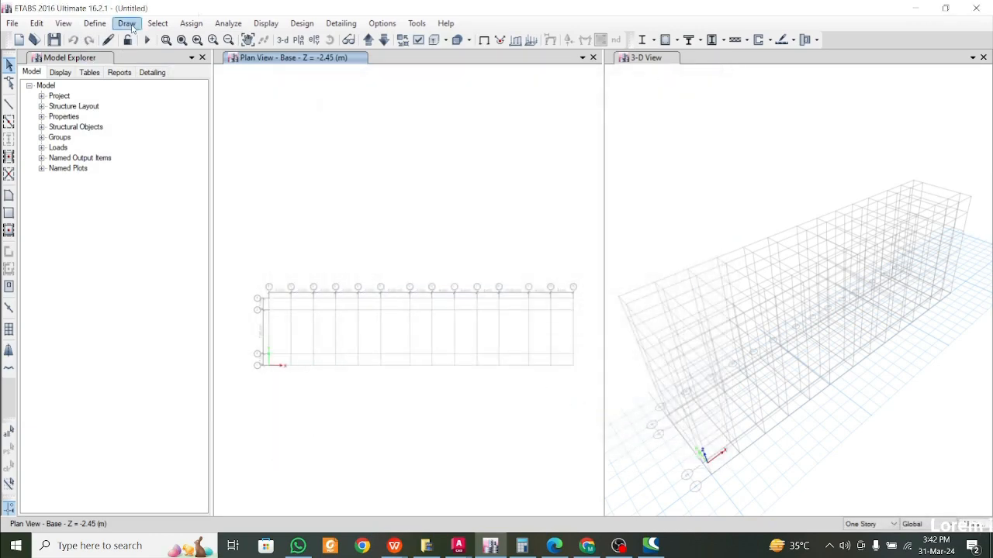
left_click(93, 27)
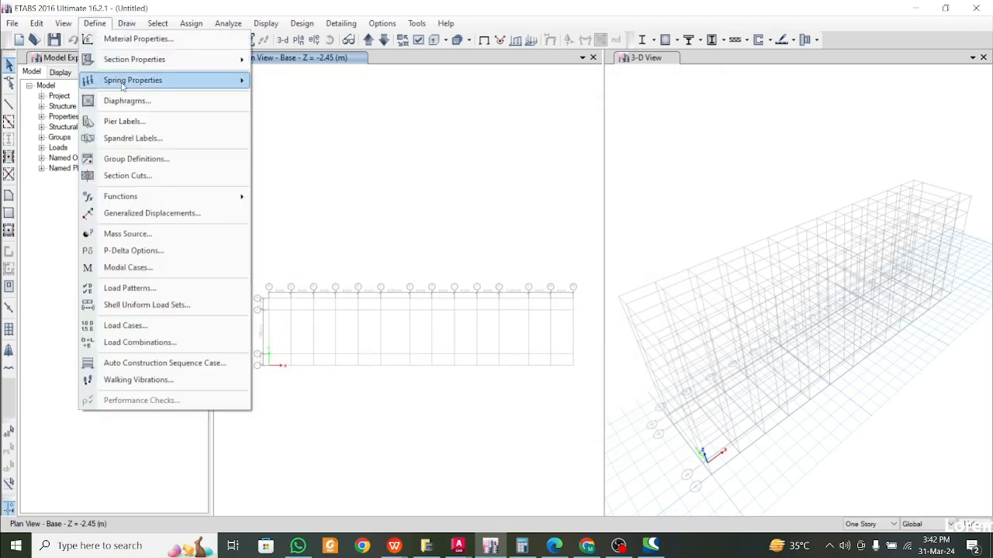
mouse_move(121, 86)
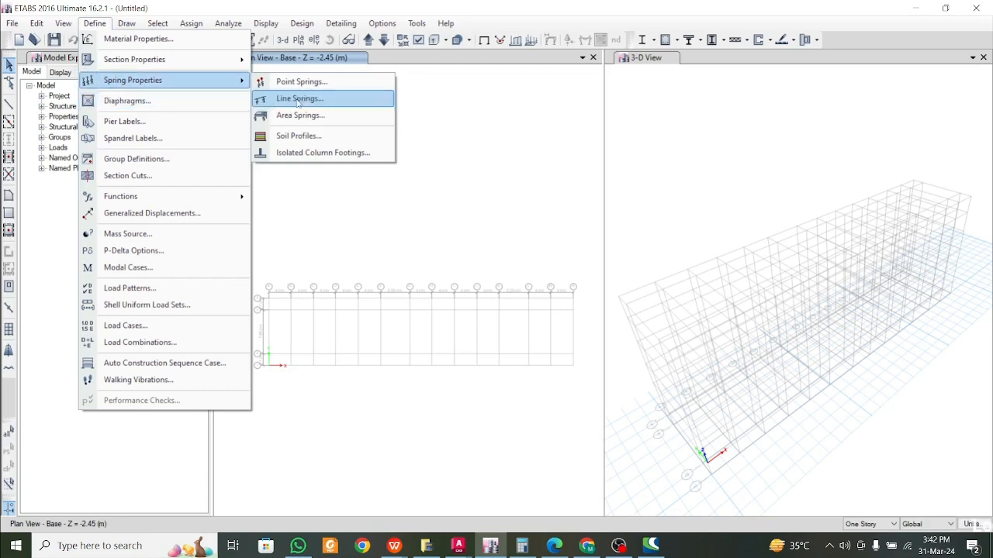
left_click(327, 138)
left_click(640, 179)
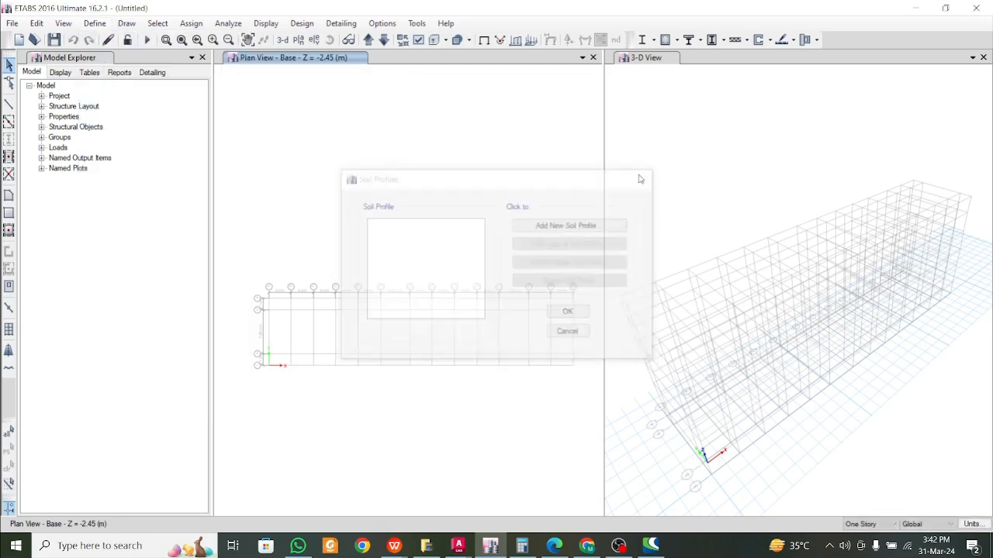
left_click(95, 23)
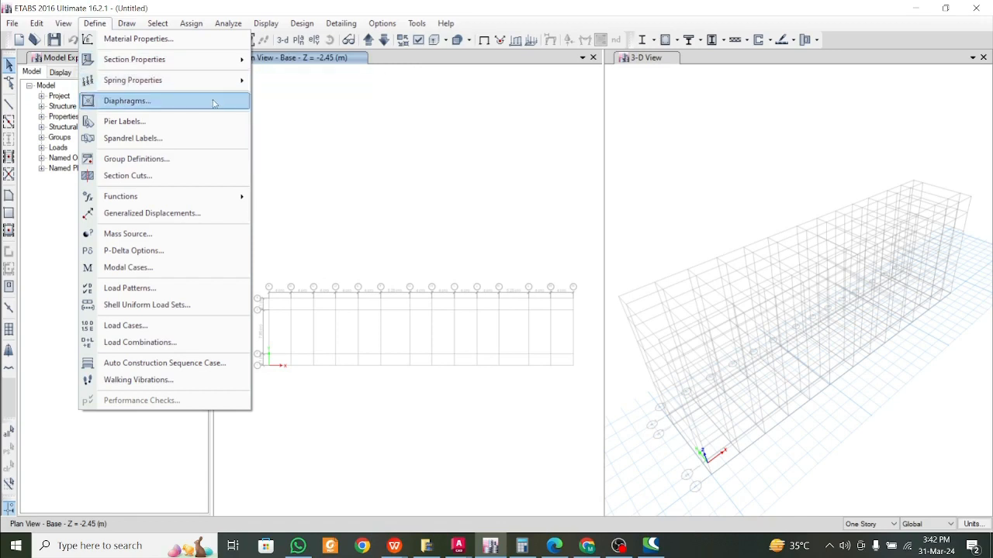
left_click(332, 142)
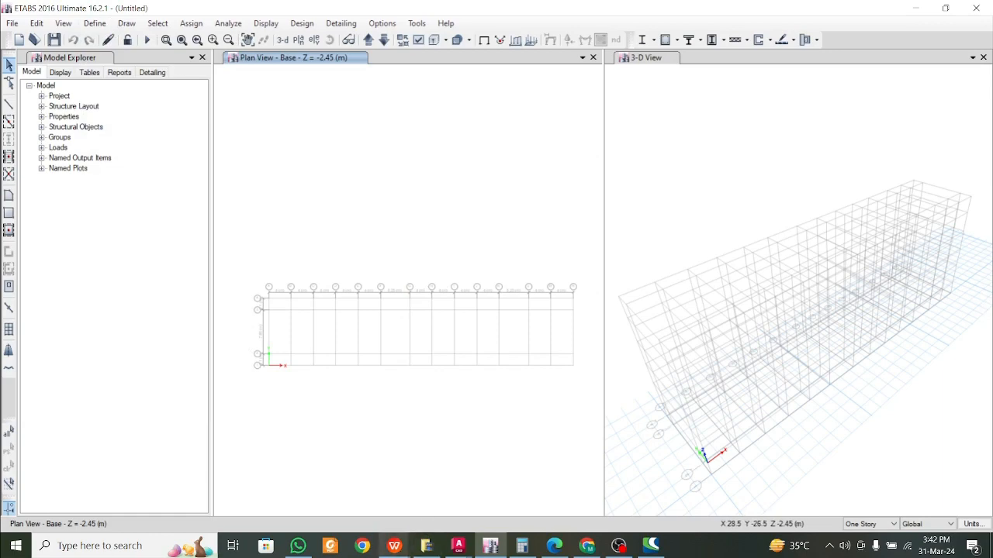
- Switch to the STAAD response notes in WPS Office and read the rigid or flexible floor diaphragm definition
mouse_move(394, 545)
left_click(448, 501)
scroll(446, 404, "up", 8)
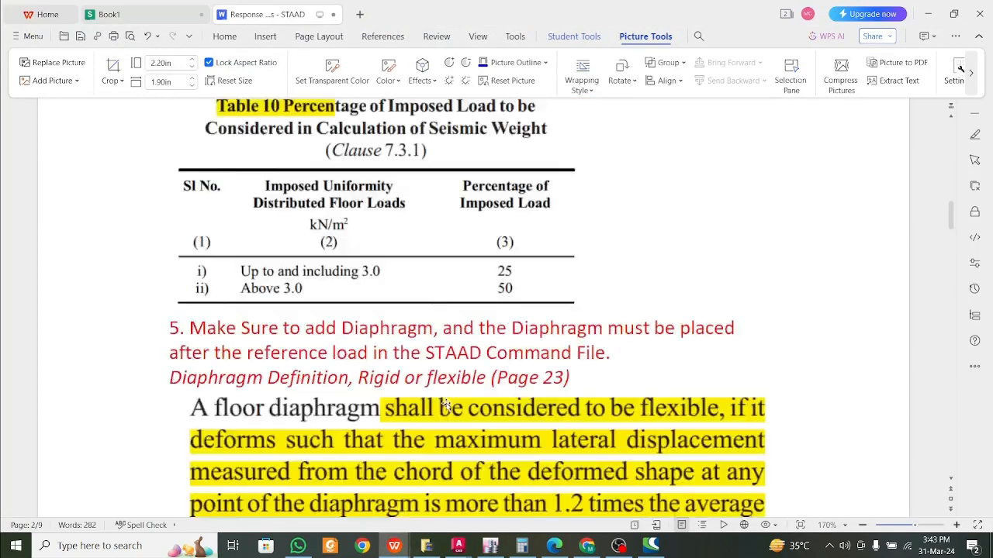
scroll(446, 405, "down", 2)
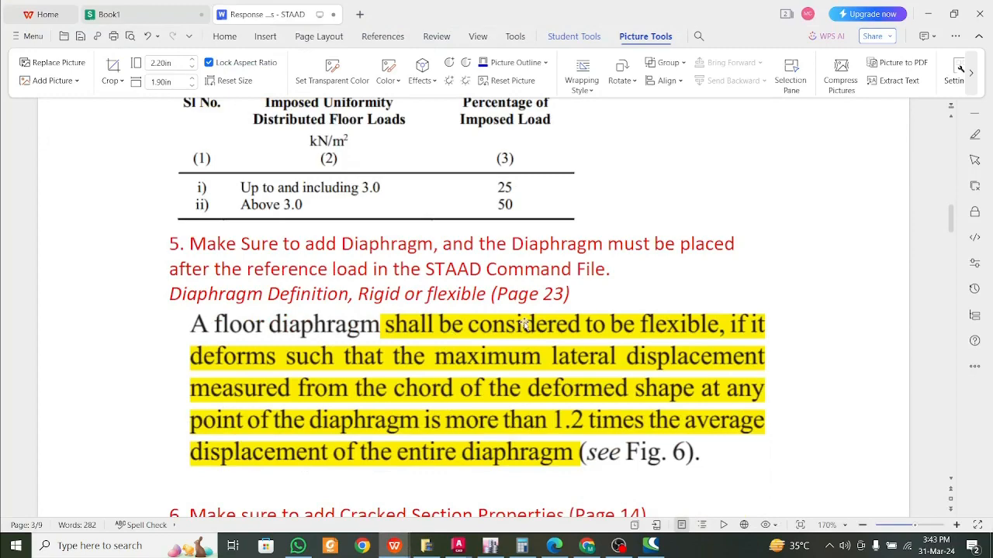
scroll(524, 324, "down", 4)
scroll(525, 324, "up", 15)
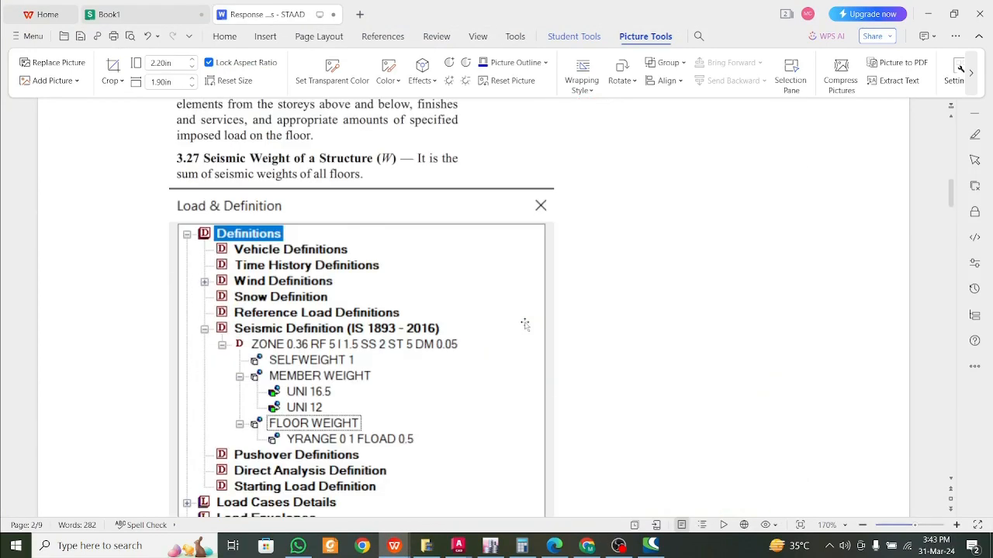
scroll(524, 324, "down", 15)
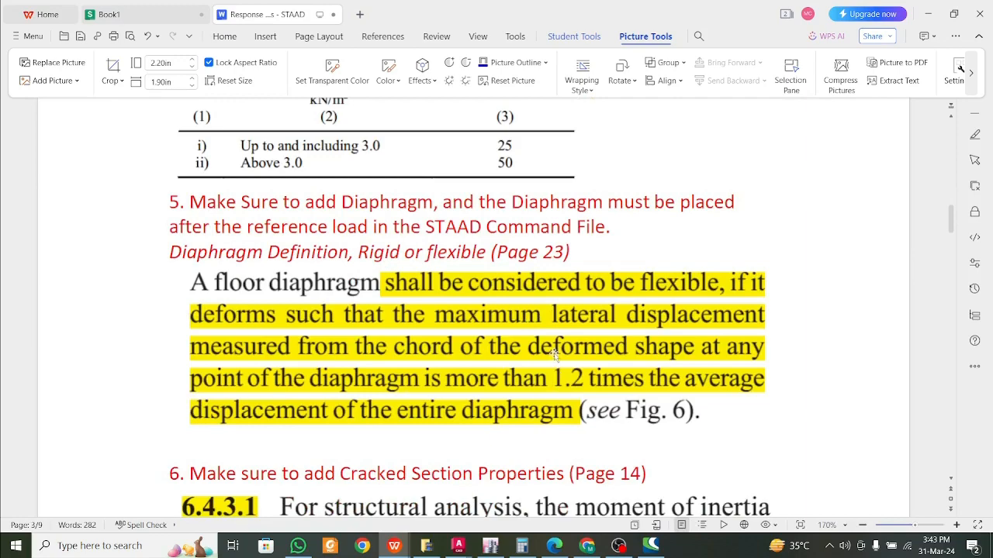
scroll(556, 350, "up", 1)
scroll(555, 351, "down", 1)
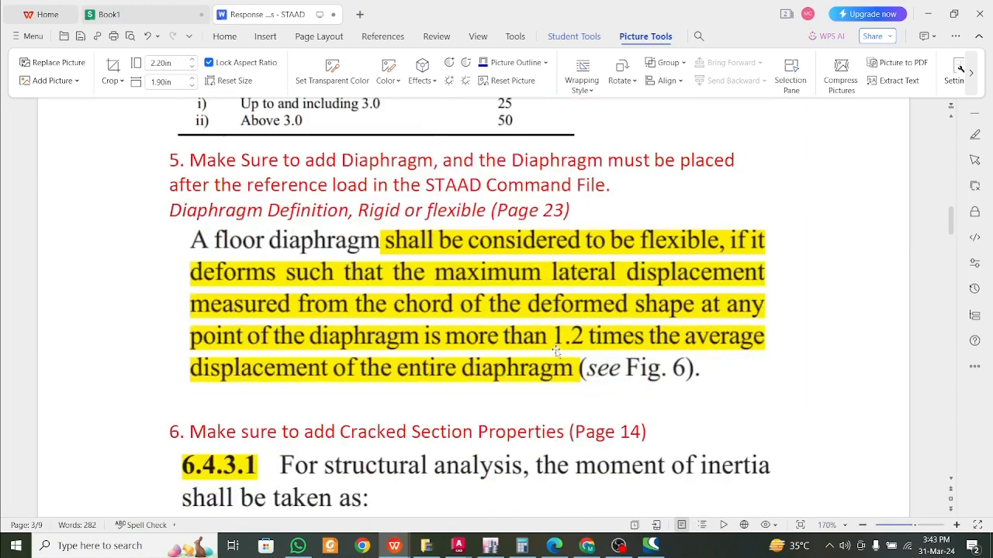
- Review the response spectrum, seismic mass and diaphragm notes, and switch to the WhatsApp image of clause 7.6.4 on flexible floor diaphragms
scroll(555, 350, "up", 7)
scroll(556, 351, "up", 20)
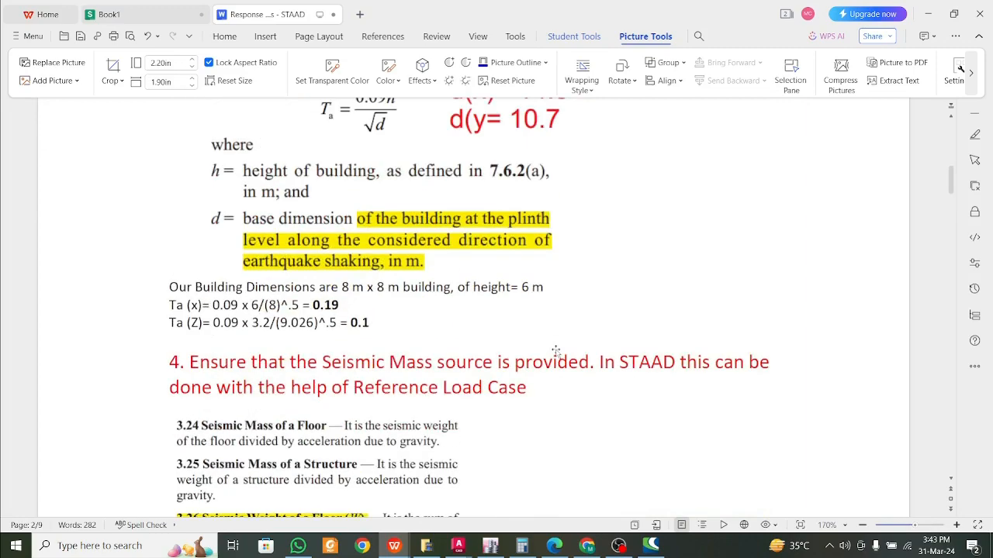
scroll(556, 350, "up", 12)
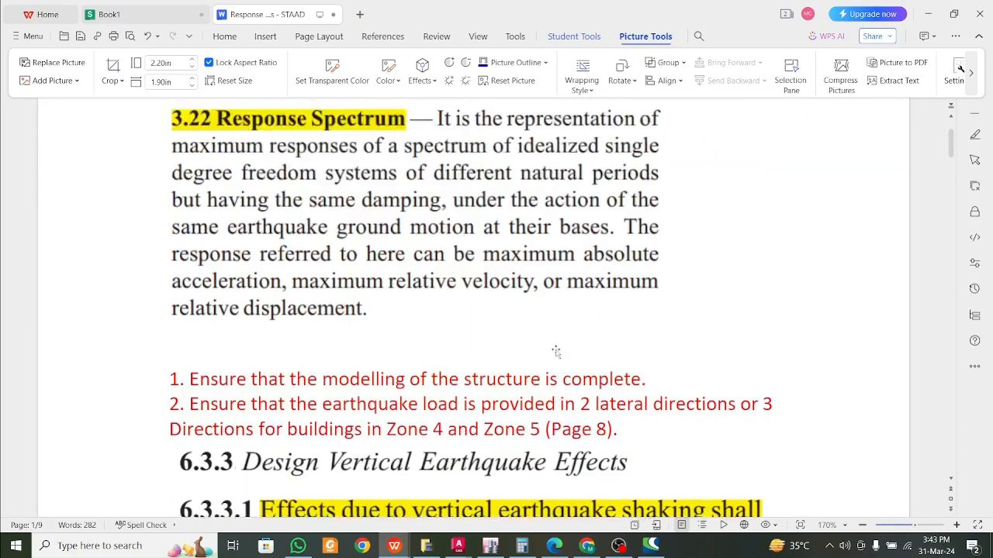
scroll(556, 351, "down", 12)
scroll(556, 350, "down", 20)
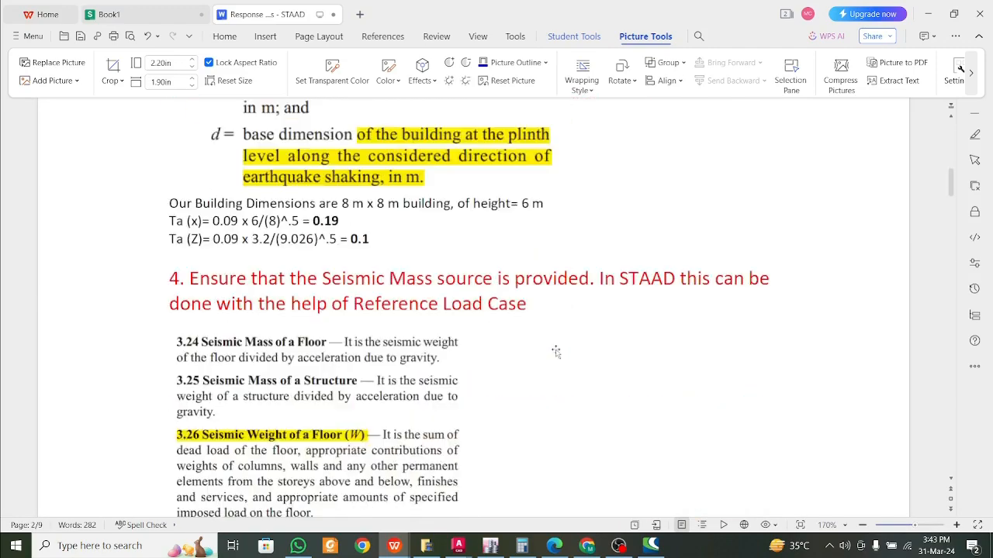
scroll(555, 351, "down", 10)
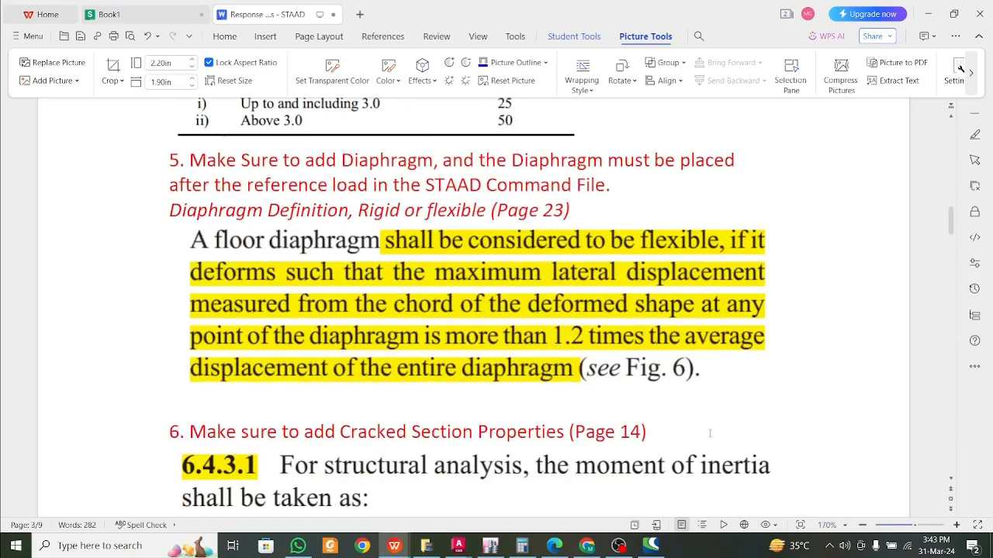
key("alt+Tab")
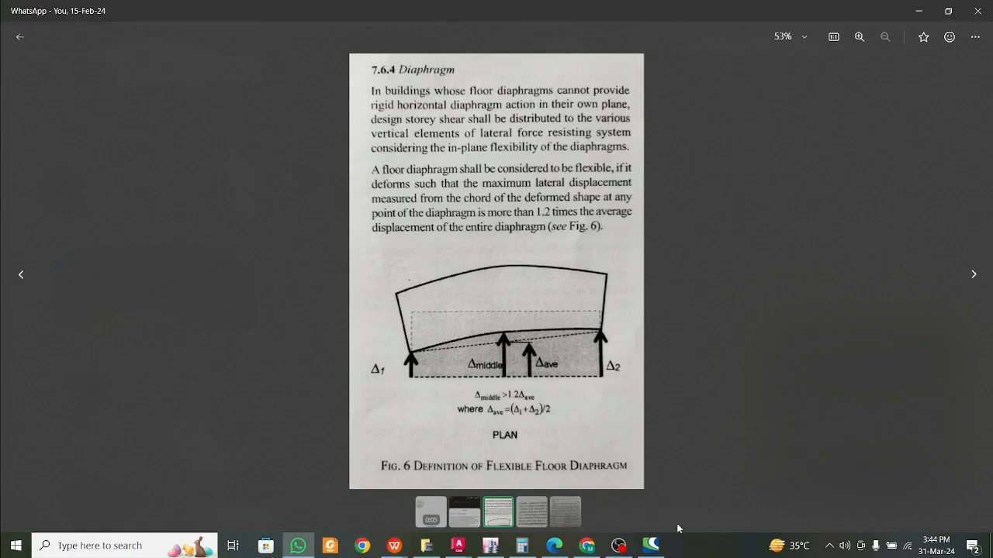
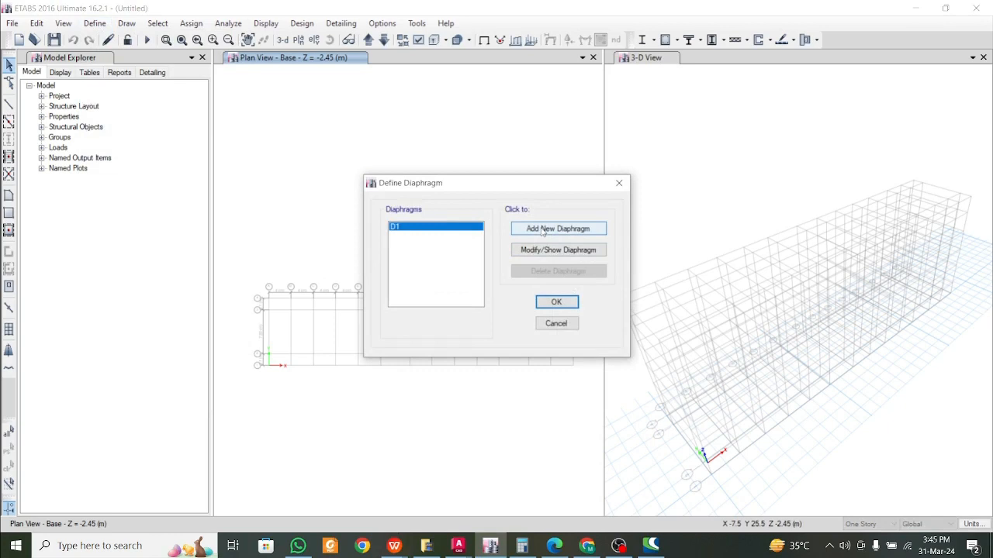
- Close the diaphragm definitions and switch to the SAIMA PLAN (5) drawing in AutoCAD to examine the lowest floor plan
left_click(619, 183)
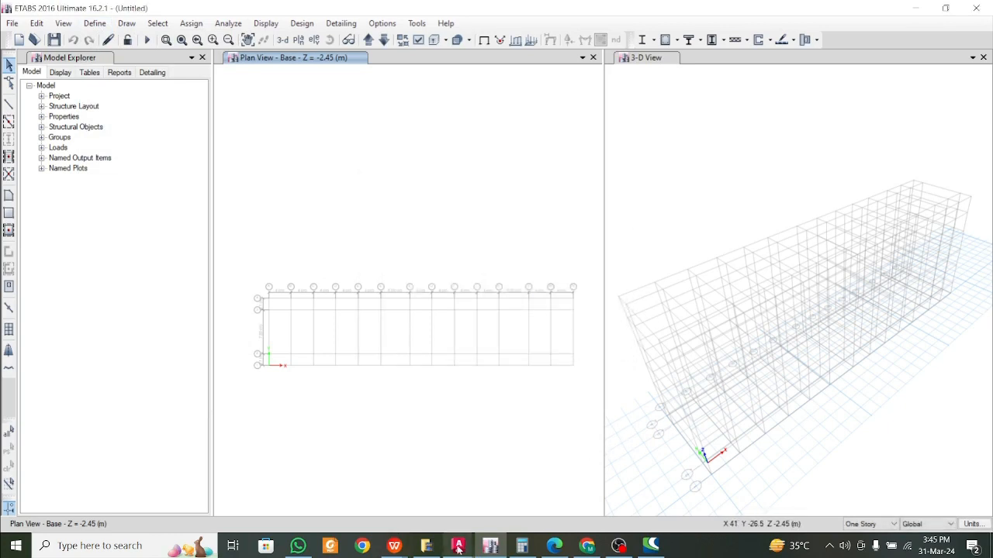
mouse_move(458, 546)
left_click(532, 496)
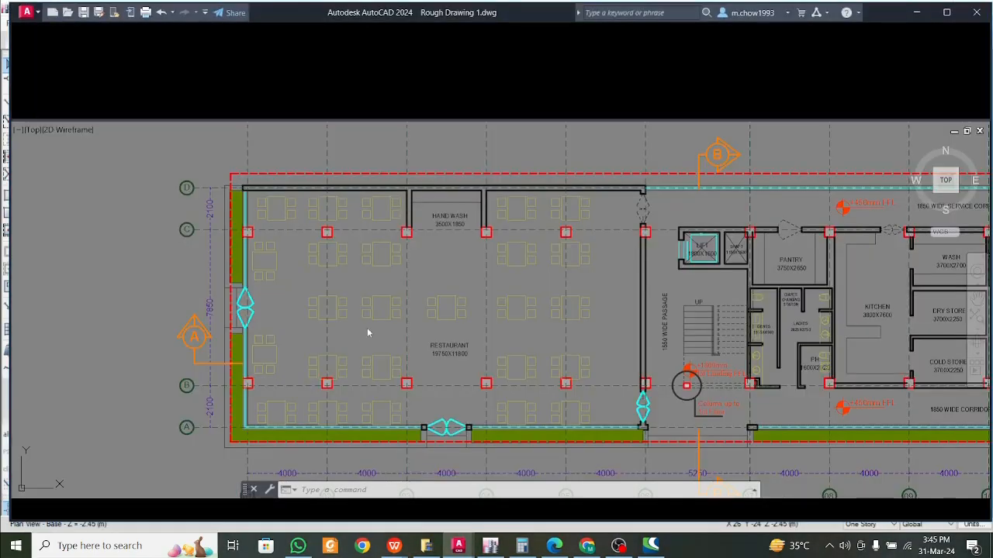
scroll(388, 349, "down", 3)
middle_click_drag(391, 358, 379, 473)
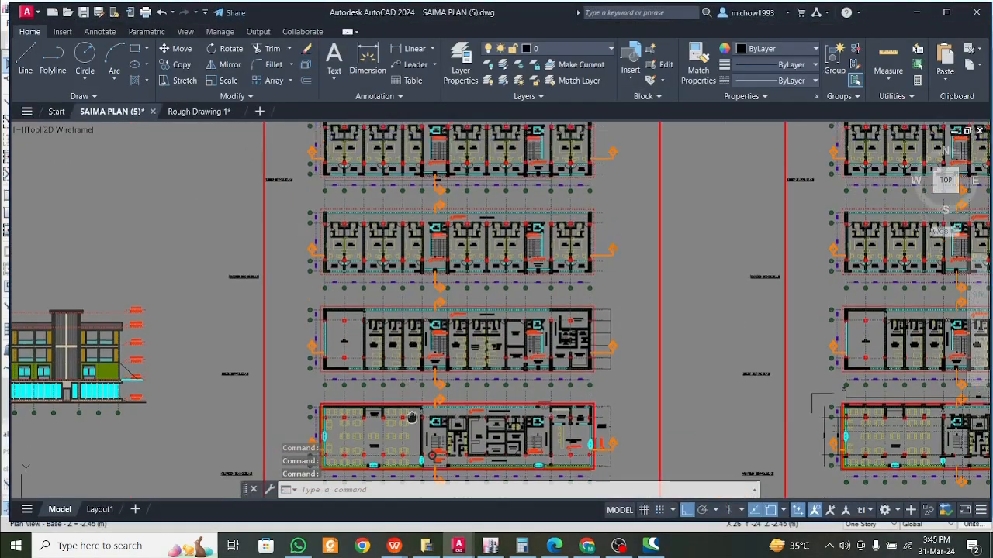
middle_click_drag(436, 278, 437, 400)
middle_click_drag(481, 314, 473, 249)
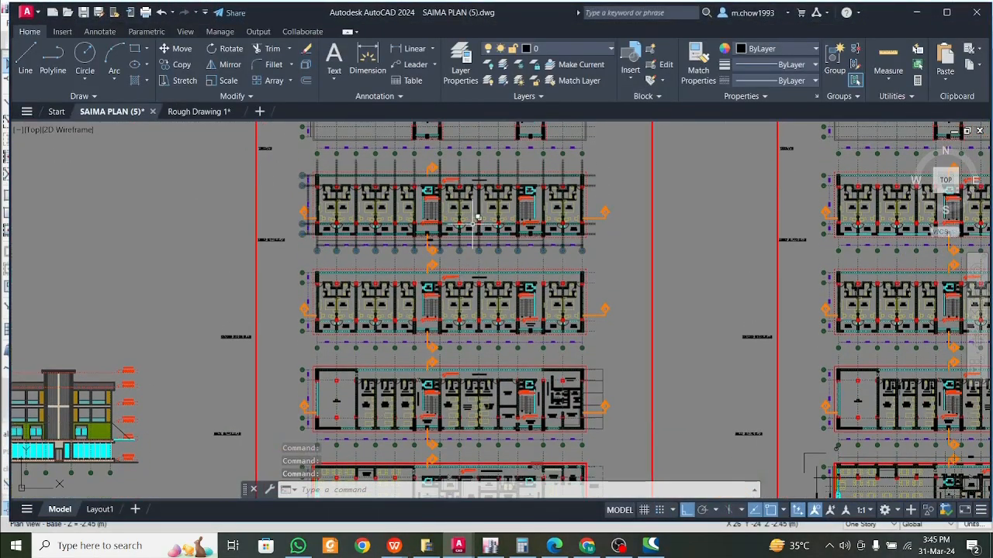
middle_click_drag(458, 350, 458, 348)
scroll(465, 373, "up", 6)
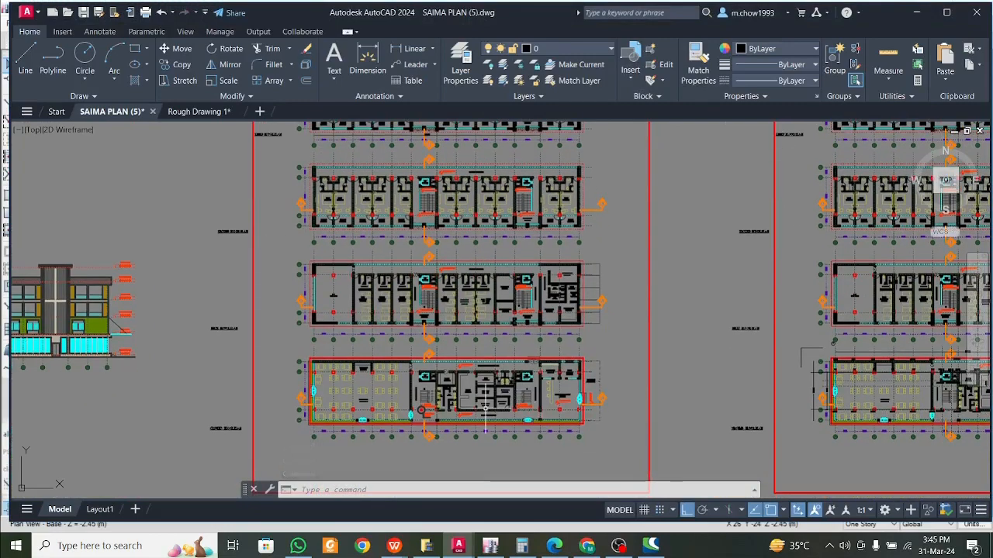
scroll(369, 245, "down", 2)
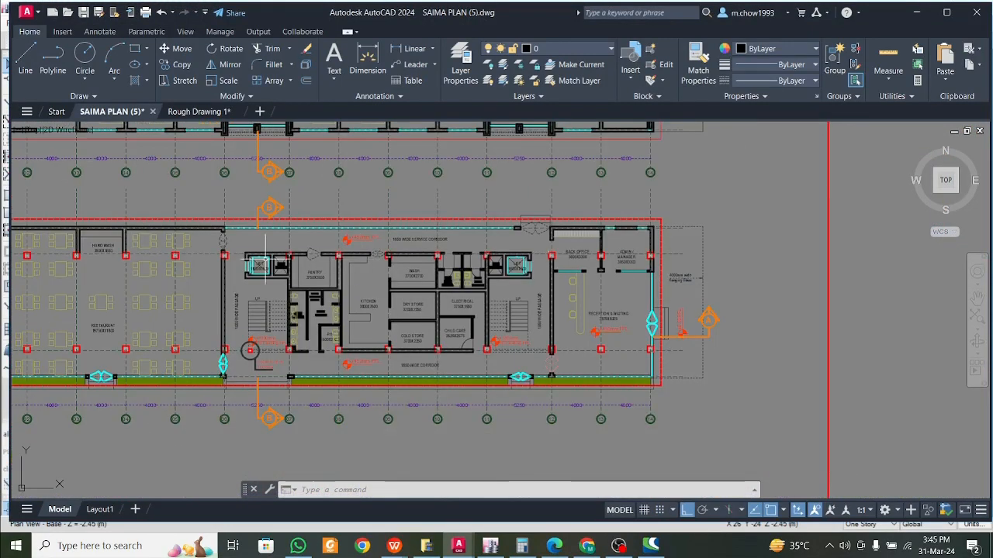
scroll(193, 364, "down", 2)
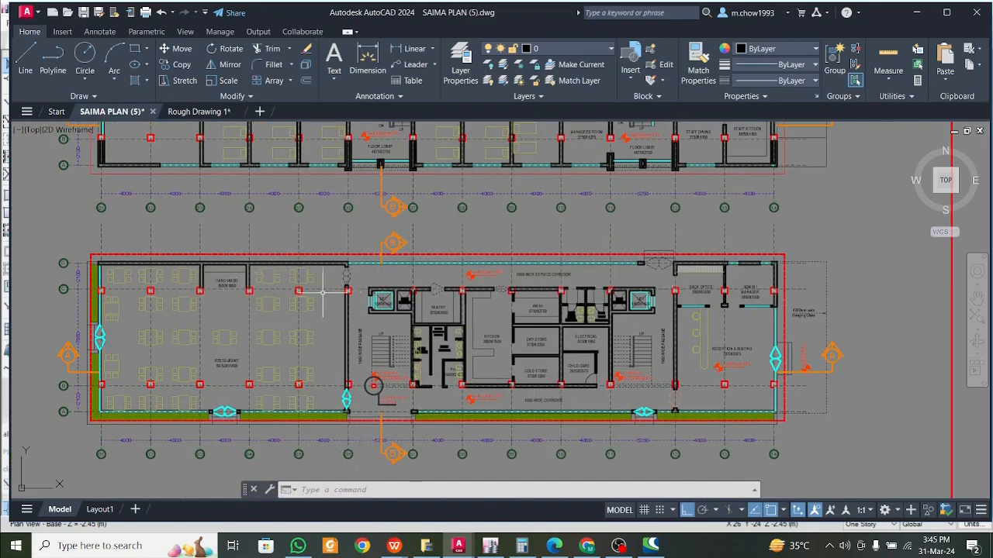
- Compare the upper floor plans and the roof plan above the restaurant floor, and return to ETABS
scroll(411, 333, "down", 4)
middle_click_drag(411, 333, 434, 450)
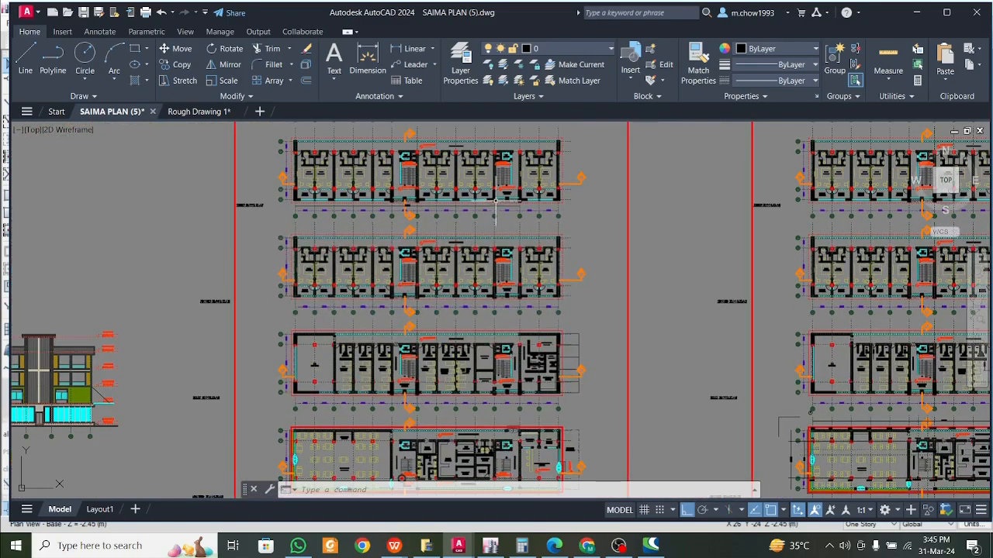
middle_click_drag(520, 306, 521, 403)
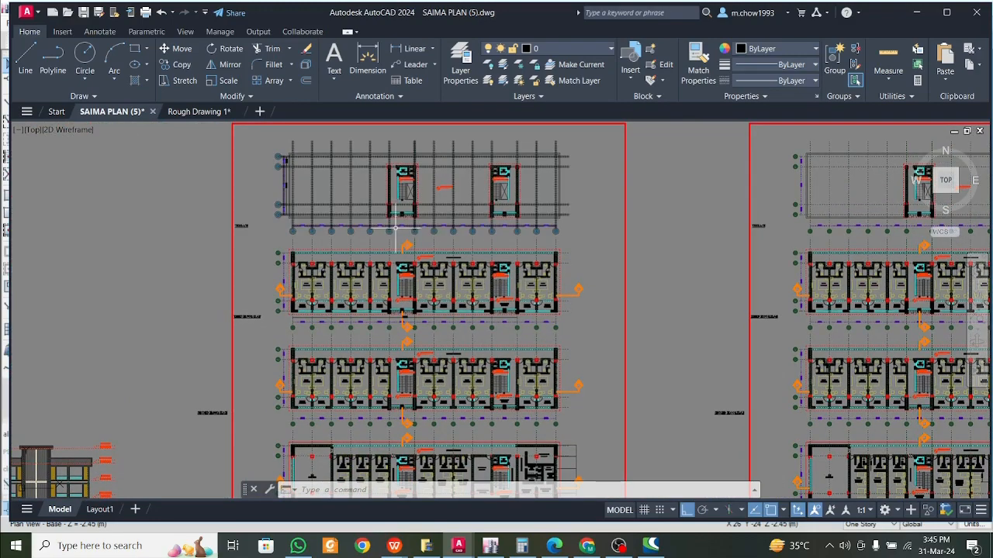
middle_click_drag(528, 351, 517, 267)
middle_click_drag(418, 256, 448, 365)
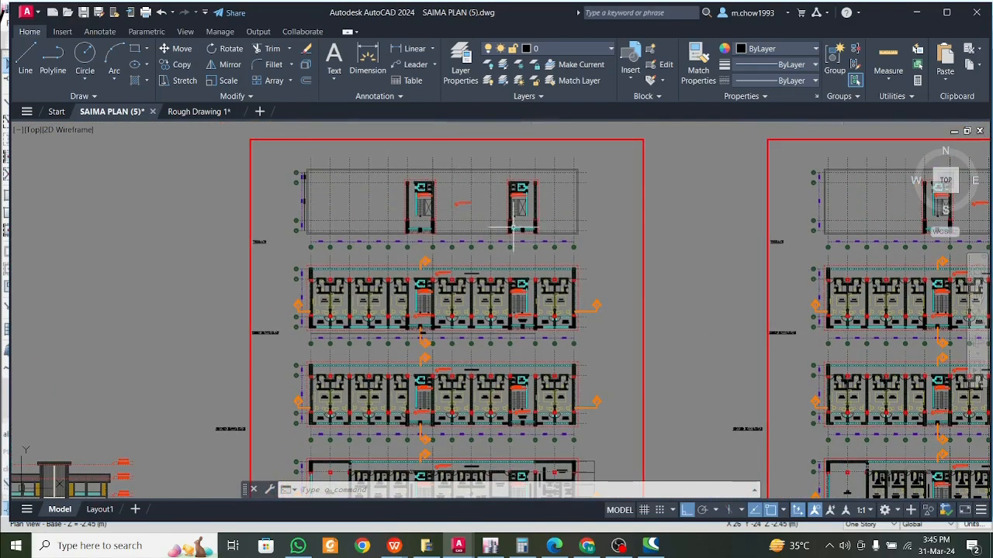
middle_click_drag(514, 310, 511, 276)
middle_click_drag(525, 343, 518, 266)
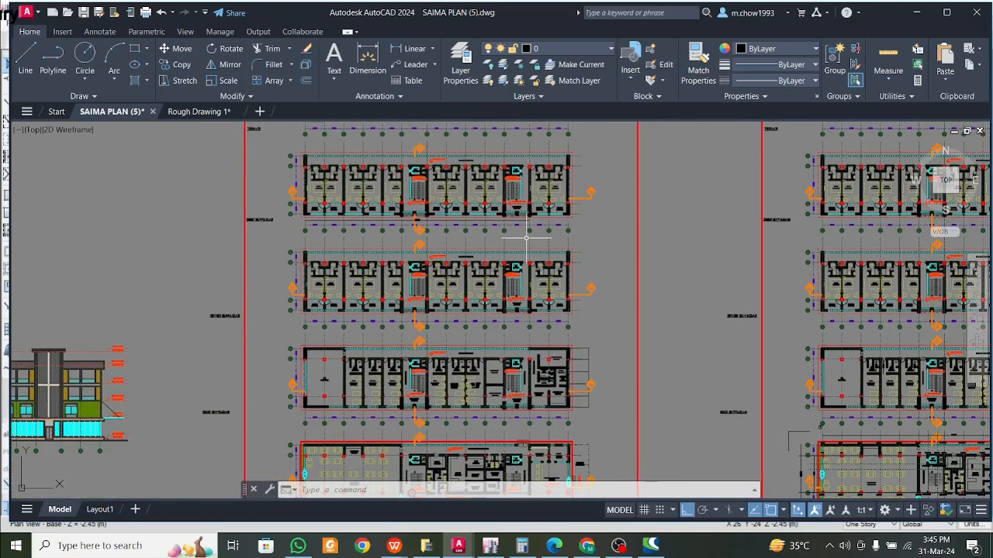
scroll(527, 238, "up", 2)
scroll(407, 232, "down", 2)
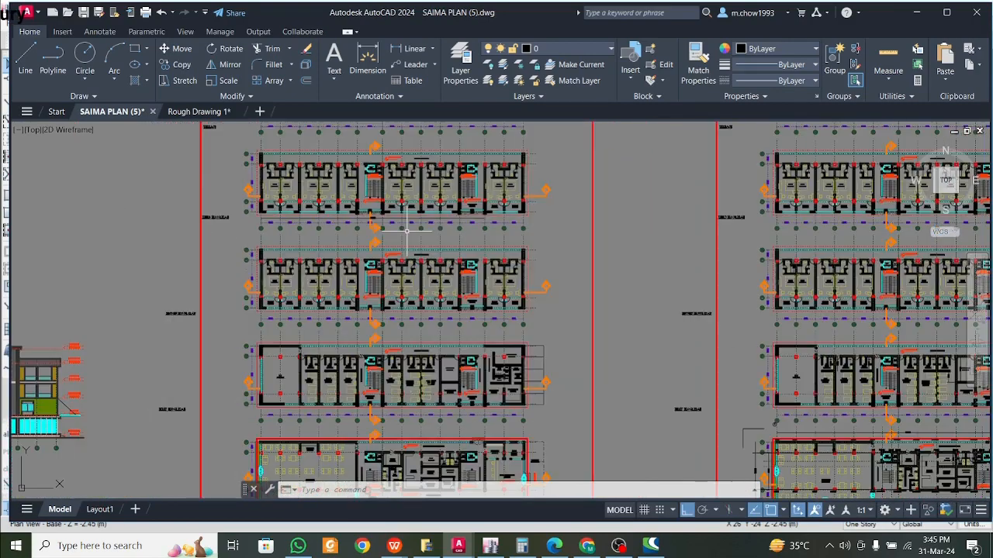
left_click(916, 12)
- Add two rigid diaphragms named D2 and D3
left_click(95, 23)
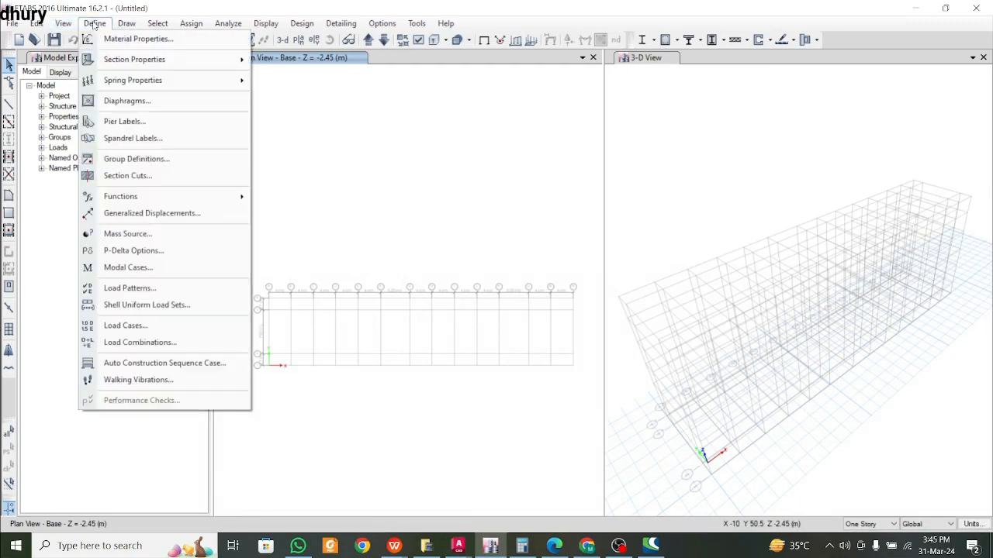
left_click(95, 23)
left_click(94, 24)
left_click(133, 103)
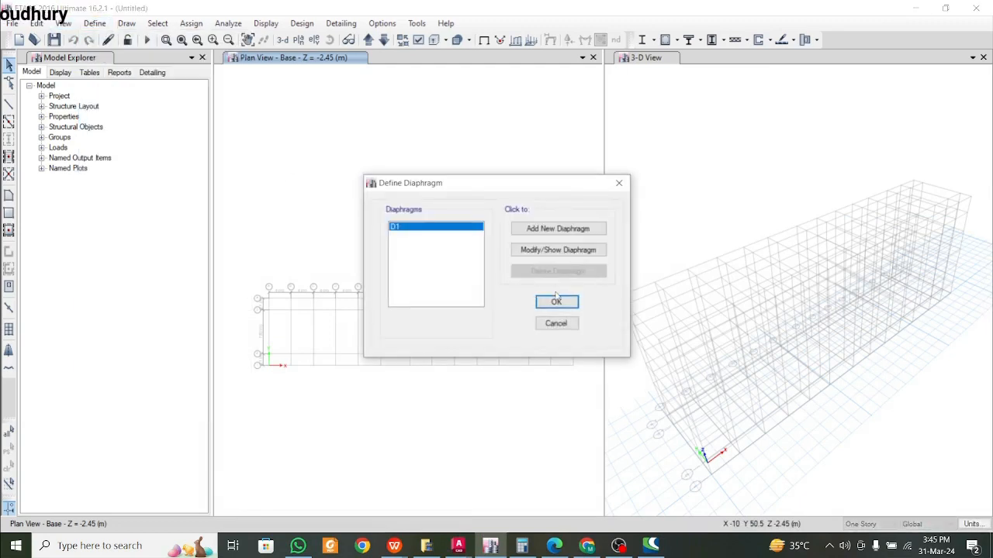
left_click(556, 231)
left_click(460, 317)
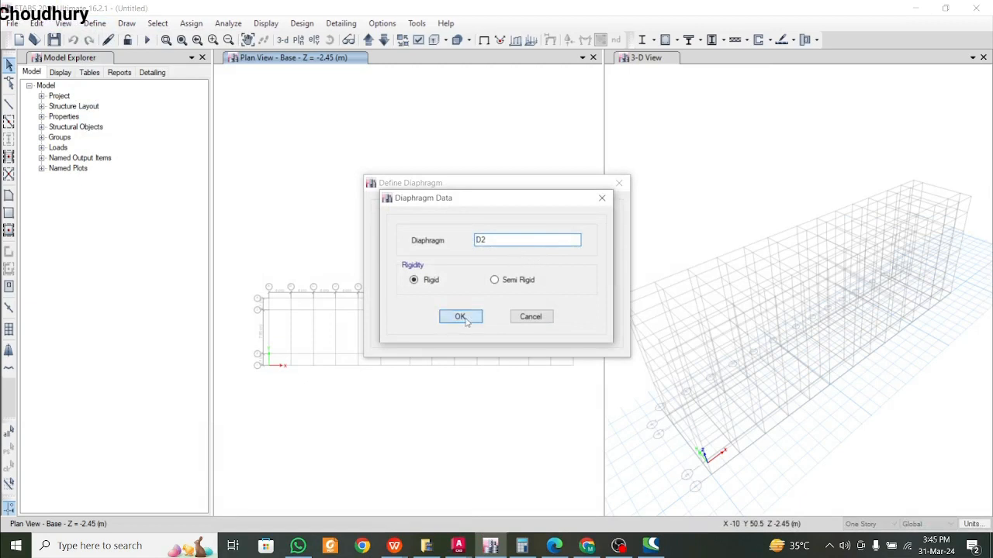
left_click(557, 229)
left_click(461, 316)
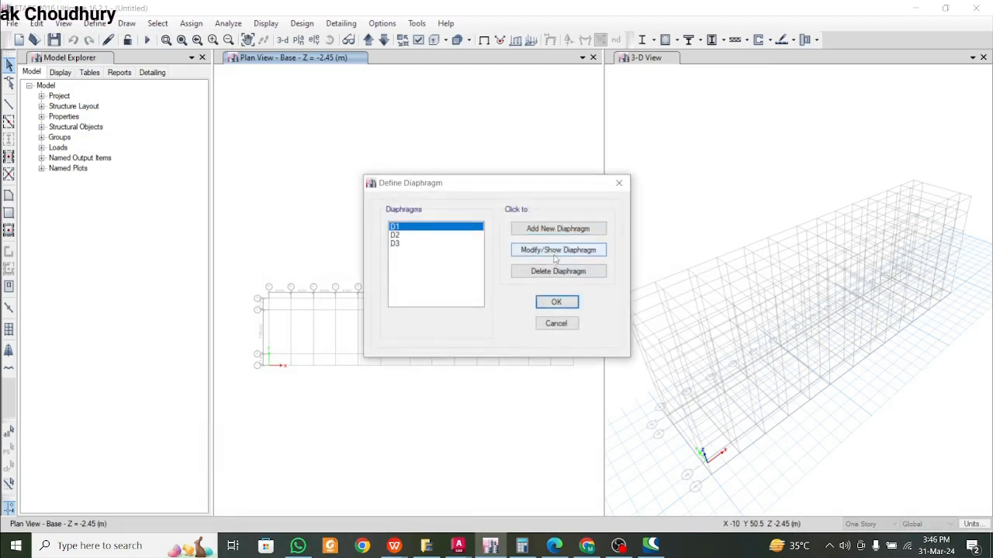
- Check the rigidity of diaphragm D1 without editing it, and accept the diaphragm definitions
left_click(535, 250)
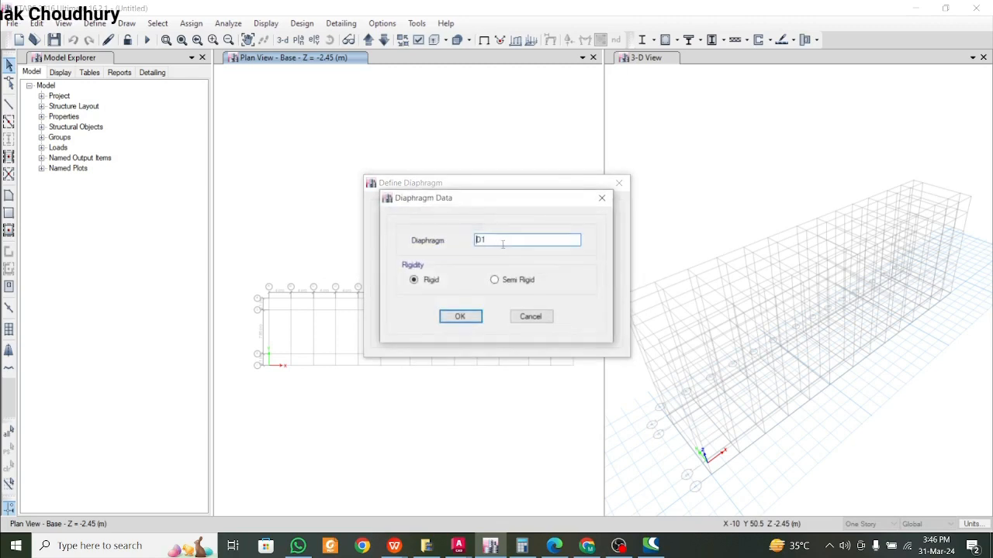
left_click(601, 198)
left_click(558, 301)
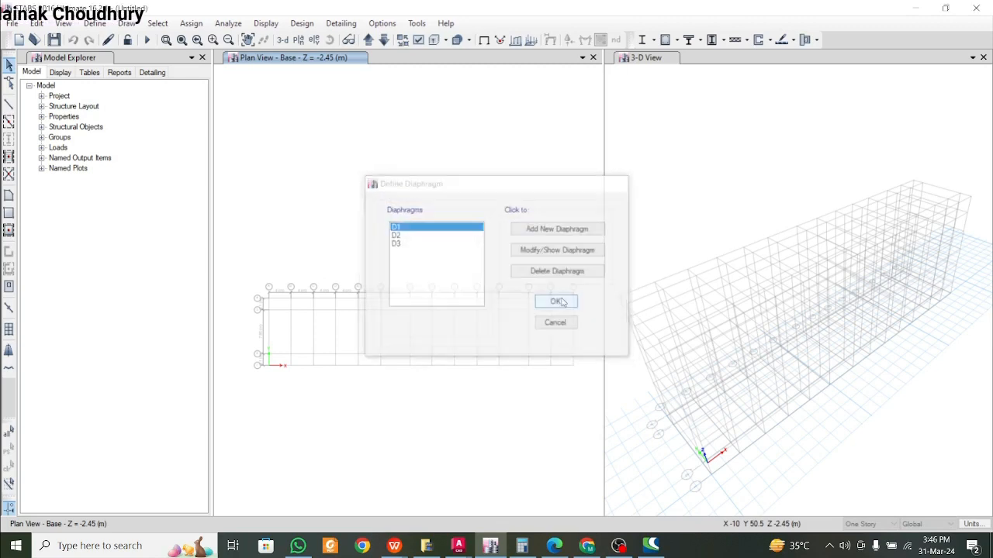
- Look at the pier label, group and section cut definitions, closing each one unedited
left_click(95, 24)
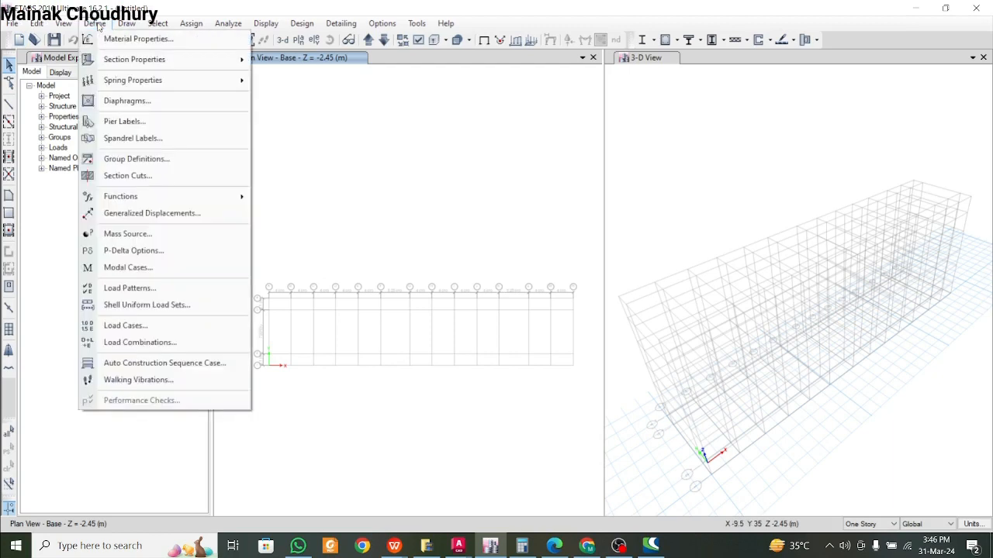
left_click(124, 122)
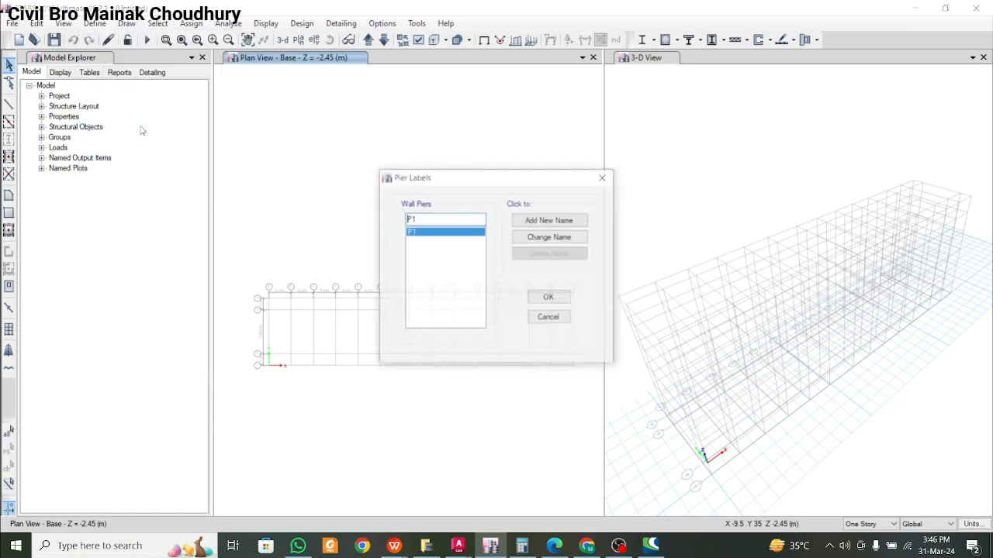
left_click(607, 180)
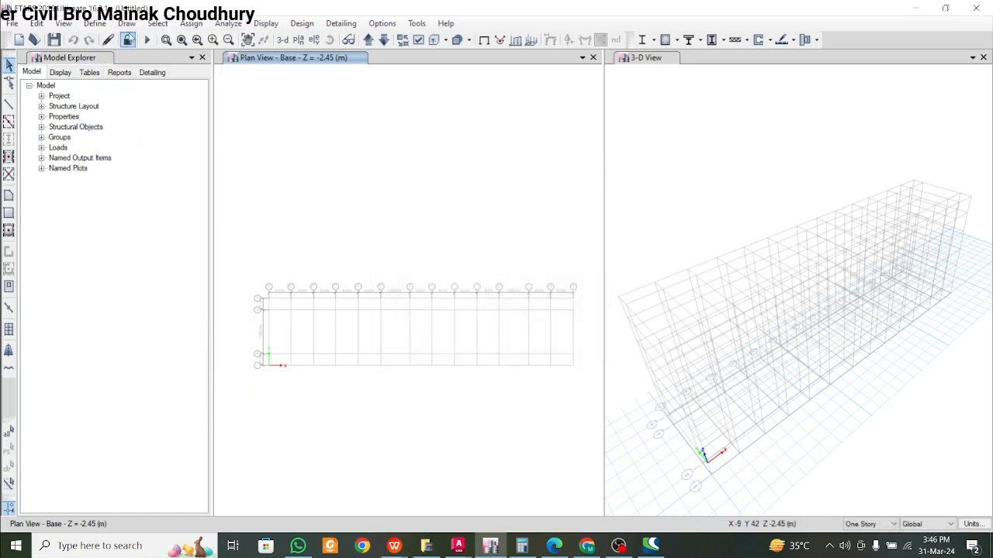
left_click(95, 23)
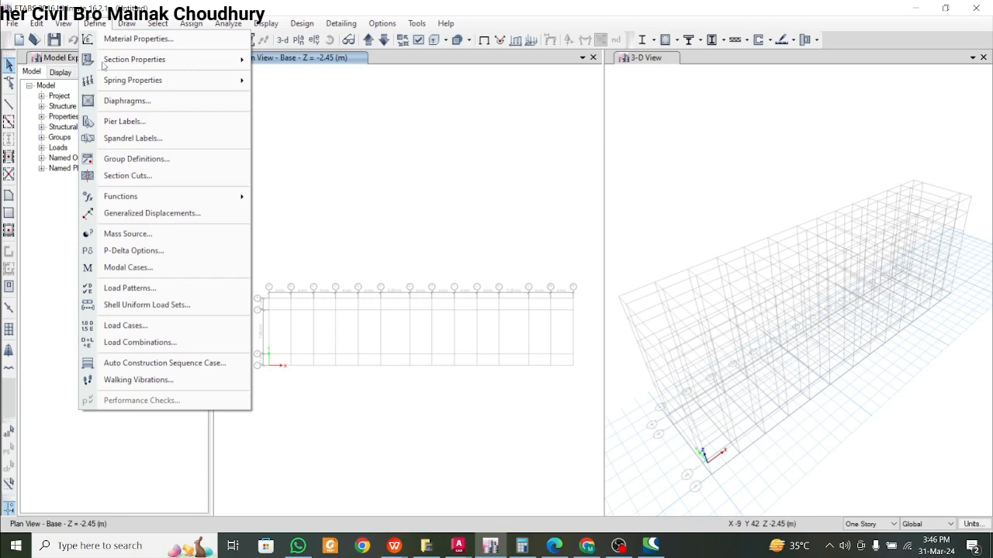
left_click(159, 160)
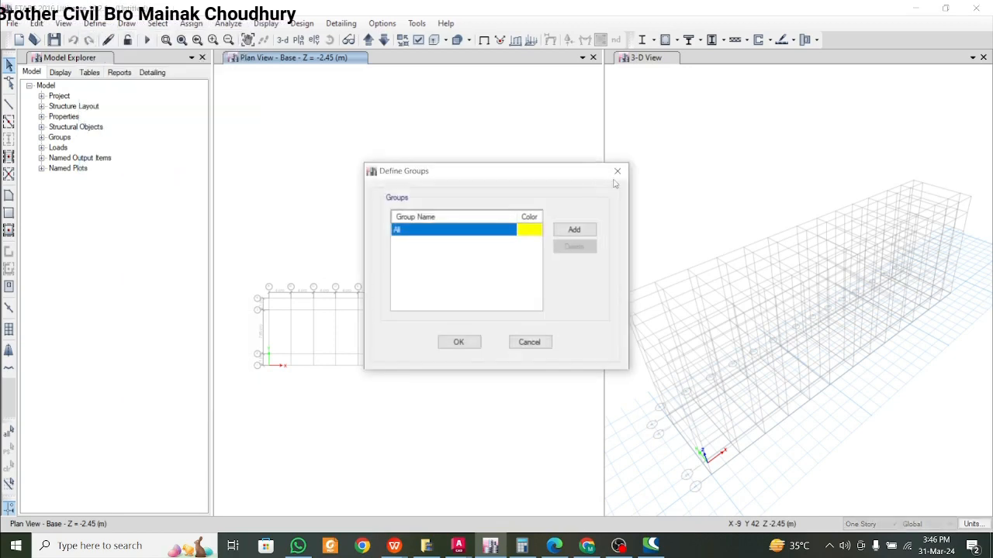
left_click(618, 172)
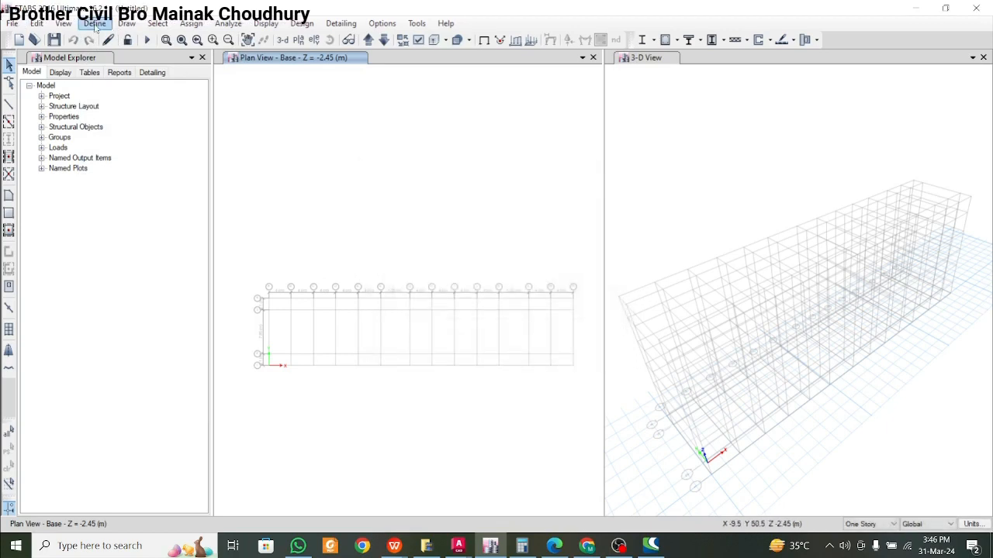
left_click(94, 24)
left_click(140, 176)
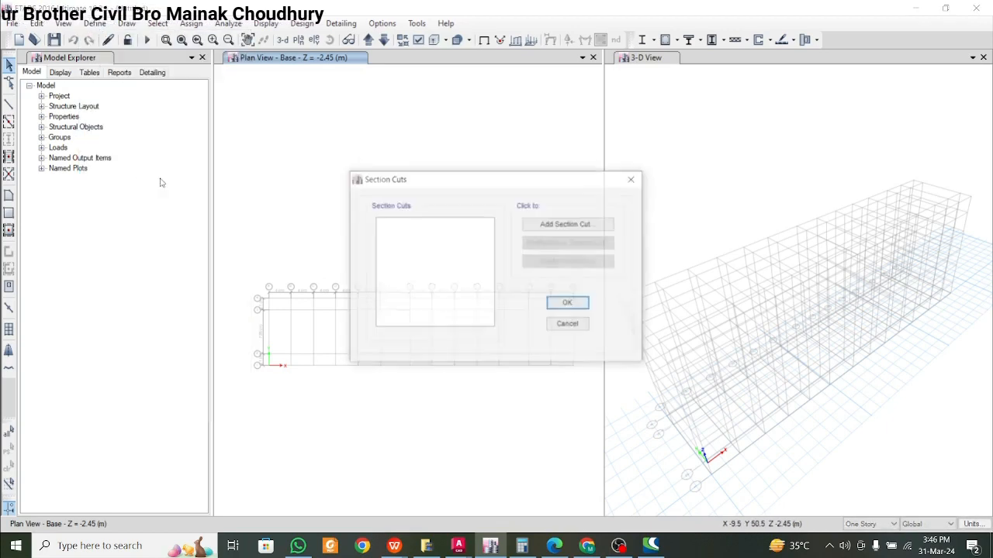
left_click(639, 184)
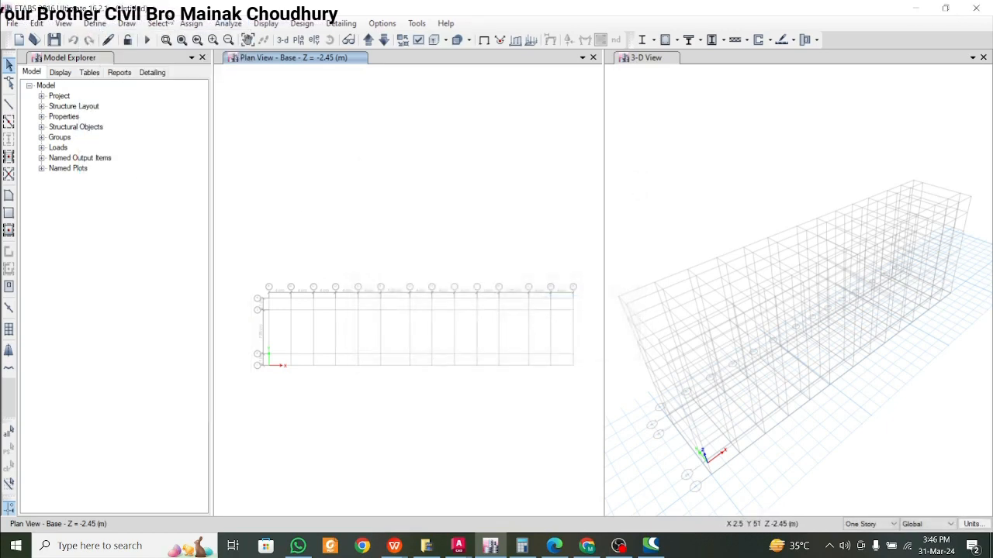
- Open the response spectrum function definitions and browse the available code-based function types
left_click(95, 23)
mouse_move(178, 199)
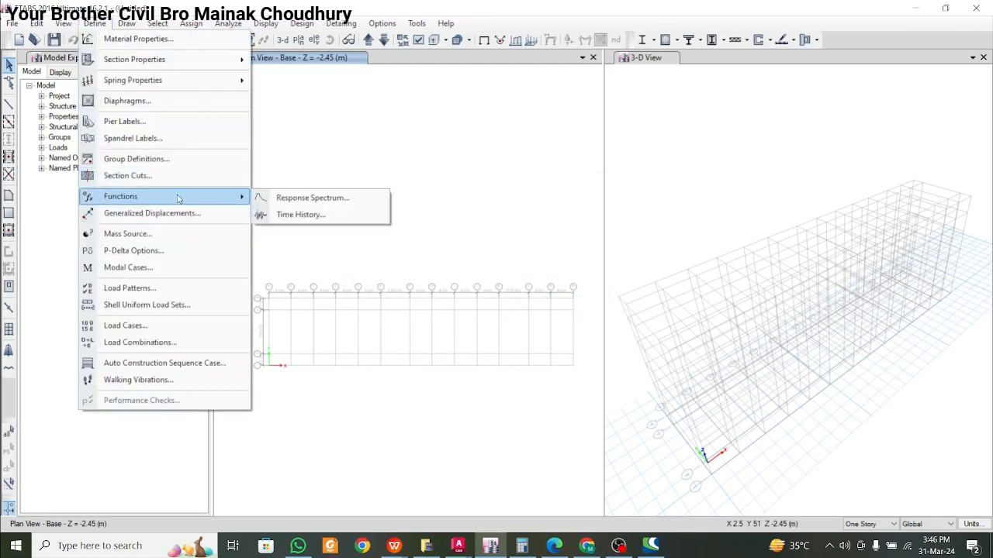
left_click(278, 200)
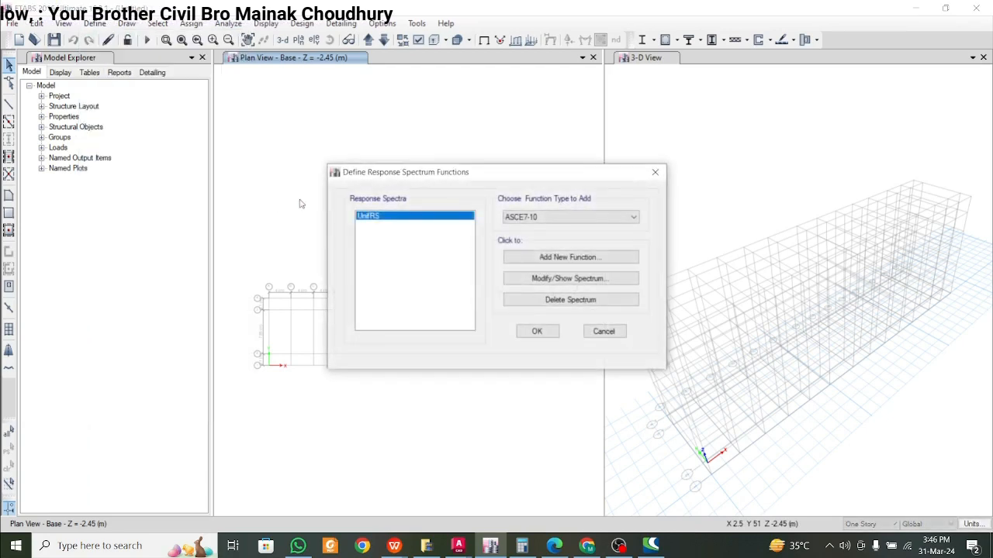
left_click(543, 218)
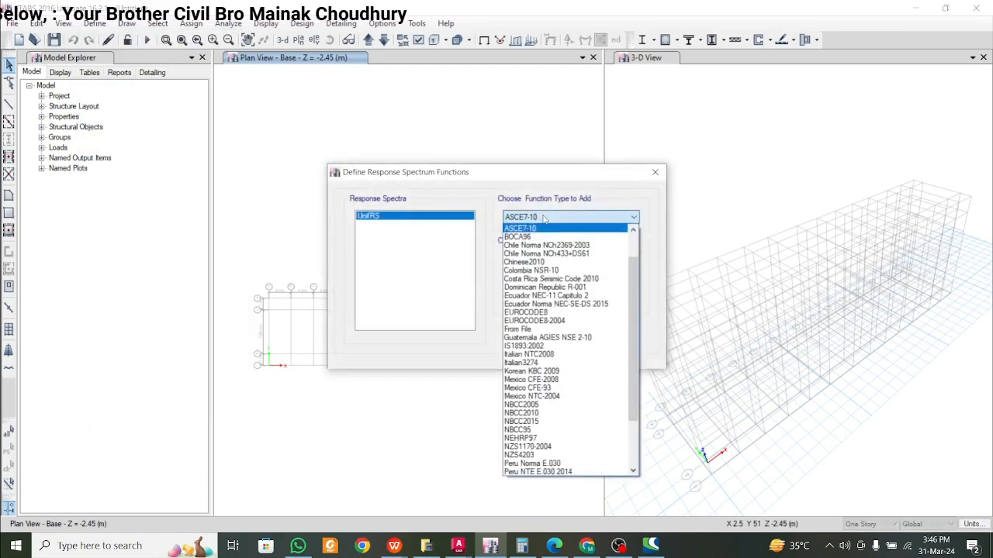
left_click(545, 218)
left_click(546, 217)
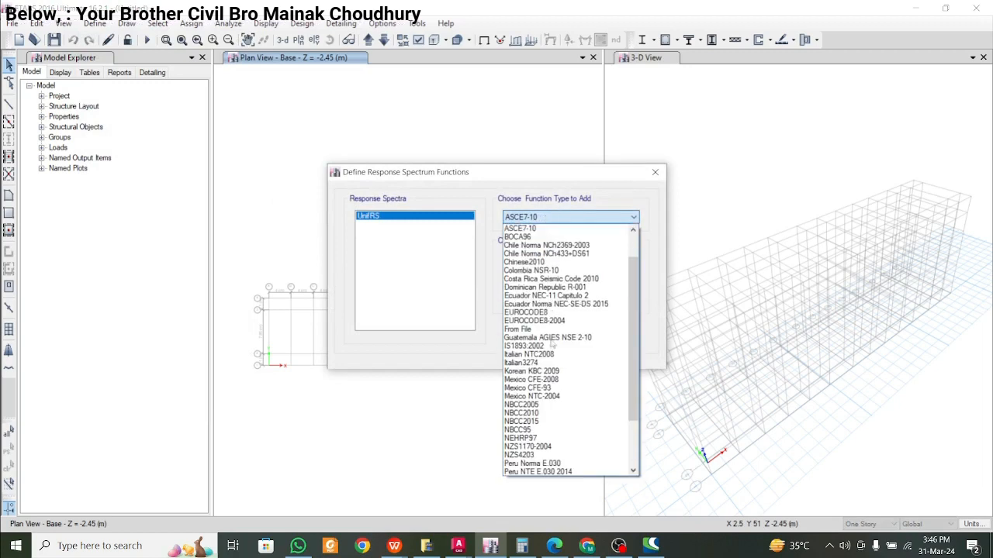
scroll(554, 407, "down", 3)
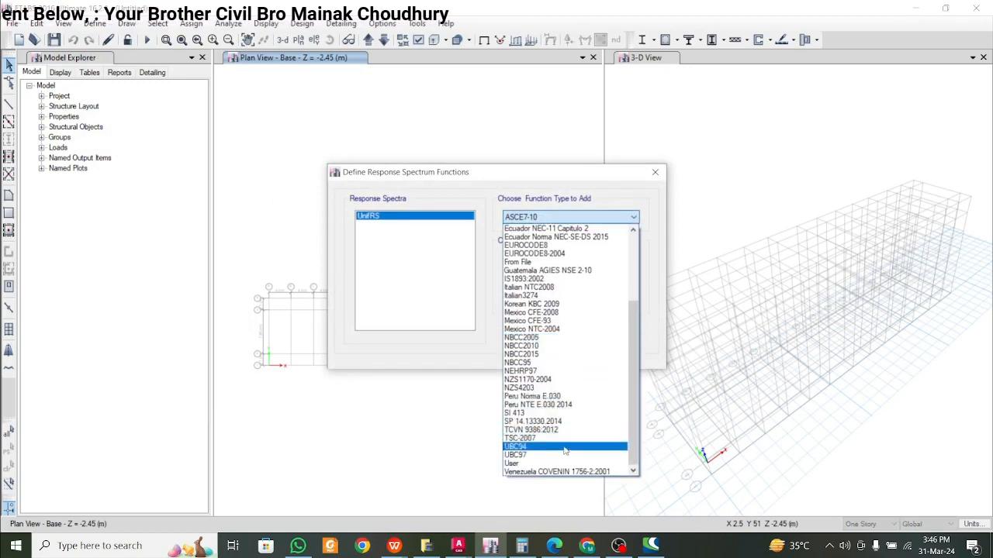
- Add a response spectrum function of type IS1893:2002 named RS with a seismic zone factor of 0.36
scroll(559, 348, "up", 4)
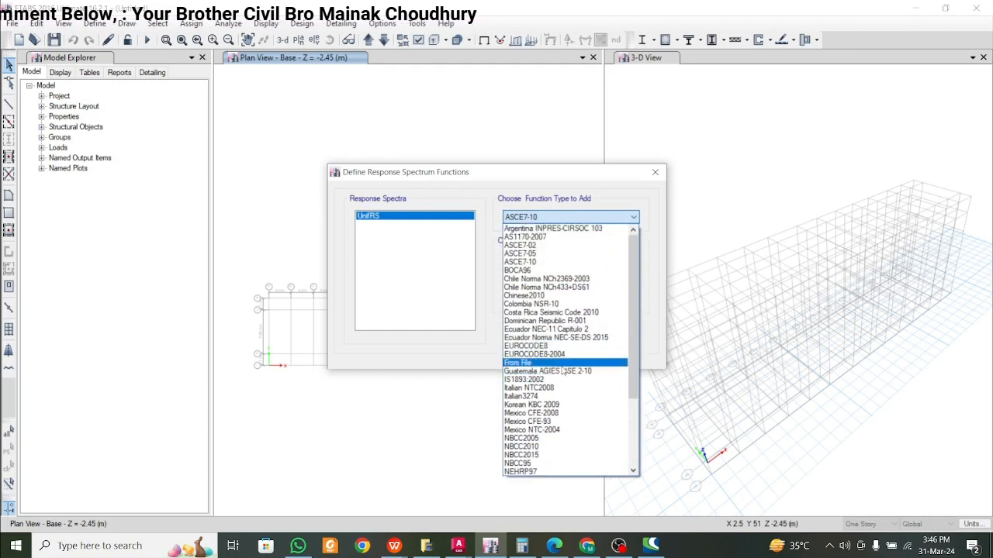
left_click(564, 380)
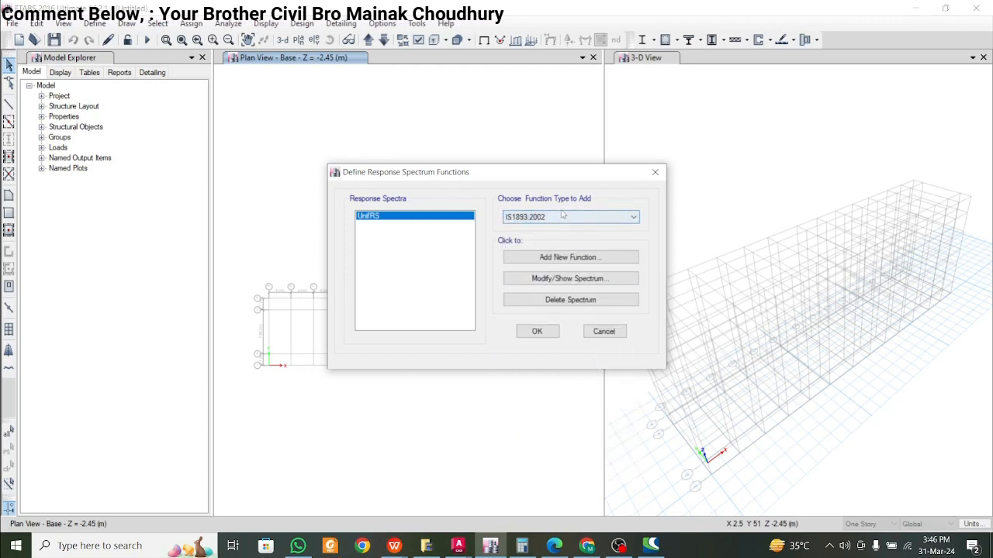
left_click(556, 258)
left_click(492, 159)
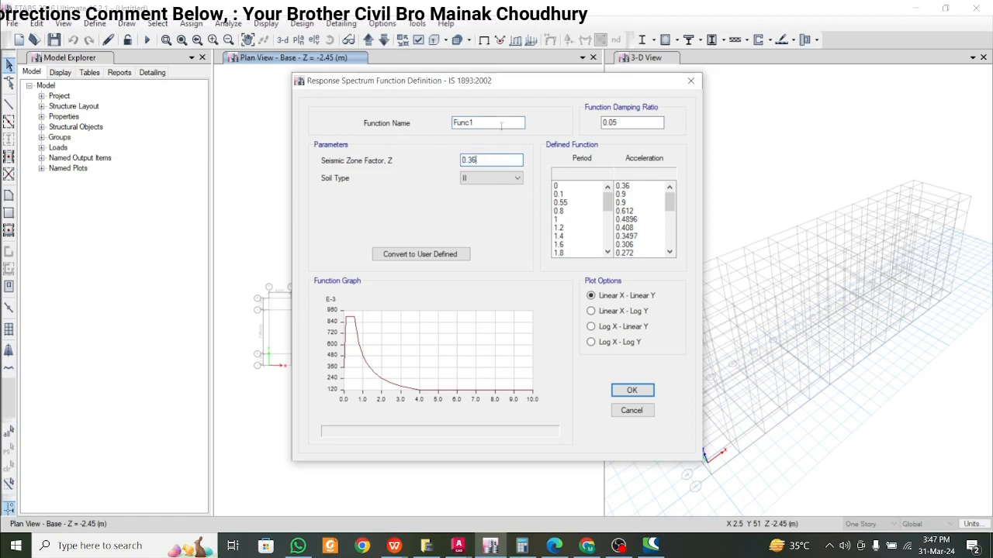
left_click(494, 122)
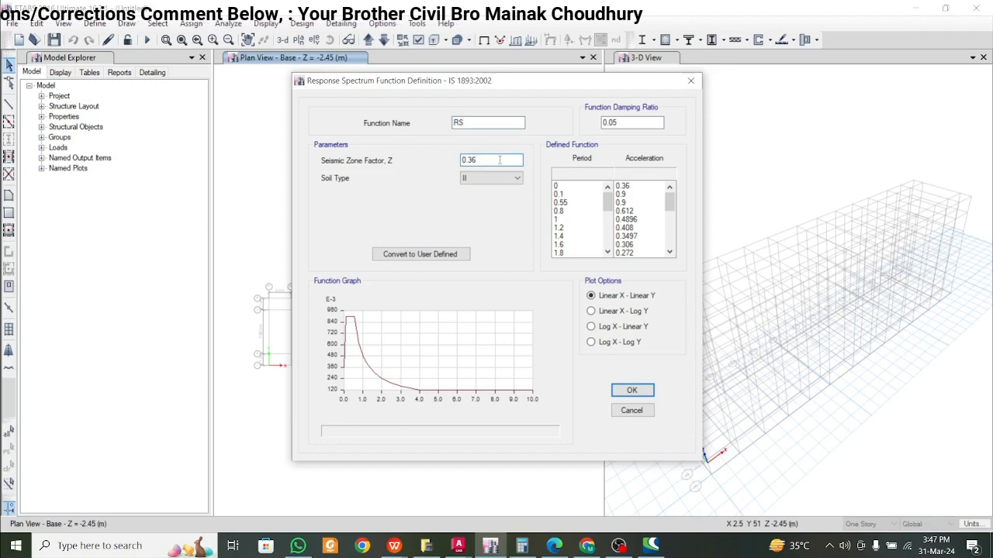
- Switch to the response spectrum notes in WPS Office and examine the seismic zone factor table and damping ratio clause
mouse_move(394, 546)
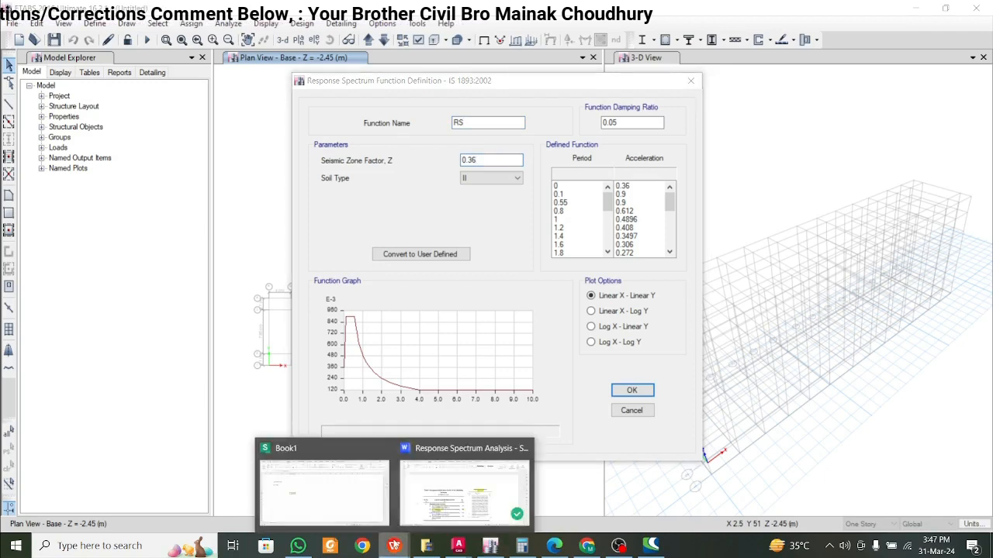
left_click(465, 484)
scroll(484, 391, "up", 20)
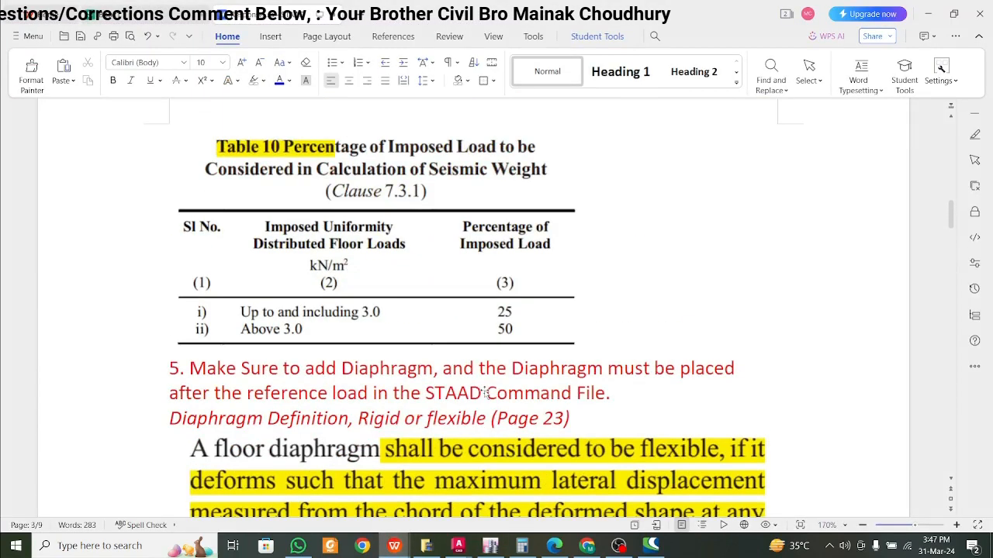
scroll(483, 392, "up", 15)
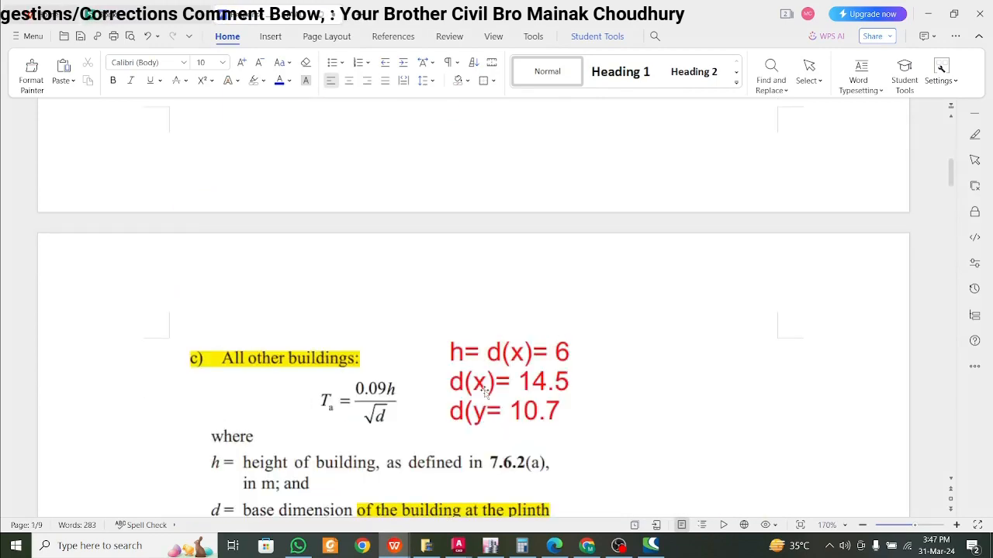
scroll(483, 392, "down", 8)
scroll(484, 392, "down", 20)
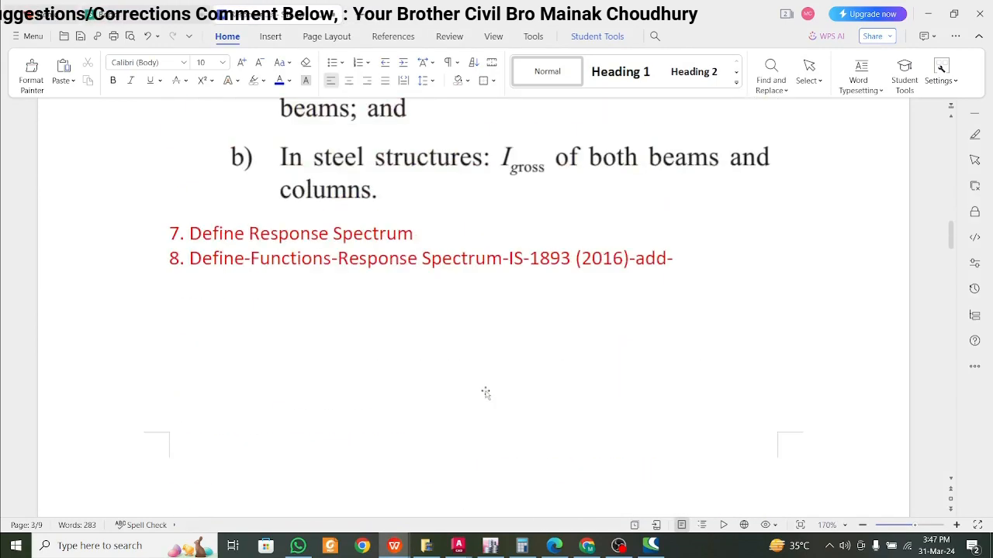
scroll(486, 393, "down", 4)
scroll(485, 393, "up", 1)
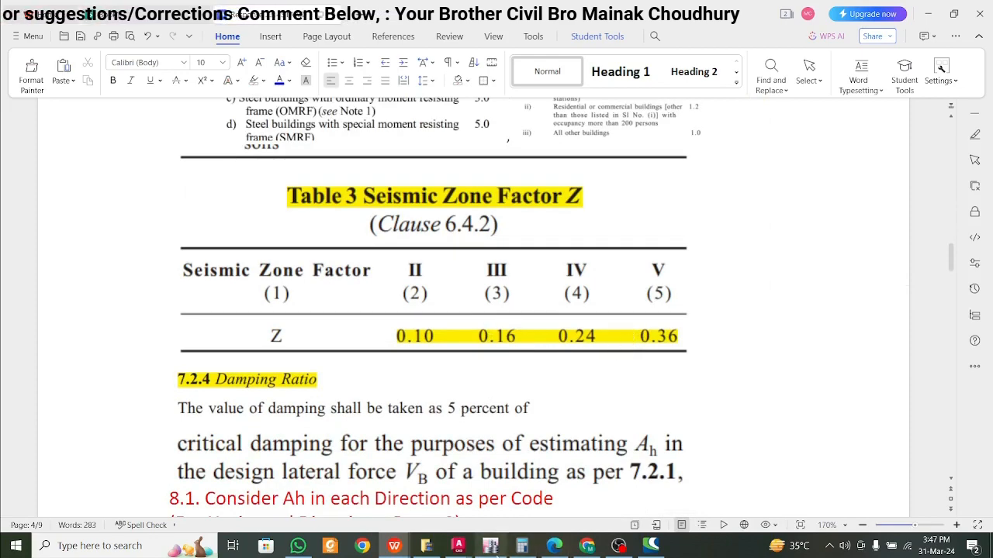
- Return to ETABS, convert the RS function to user defined and review its period and acceleration values
left_click(490, 545)
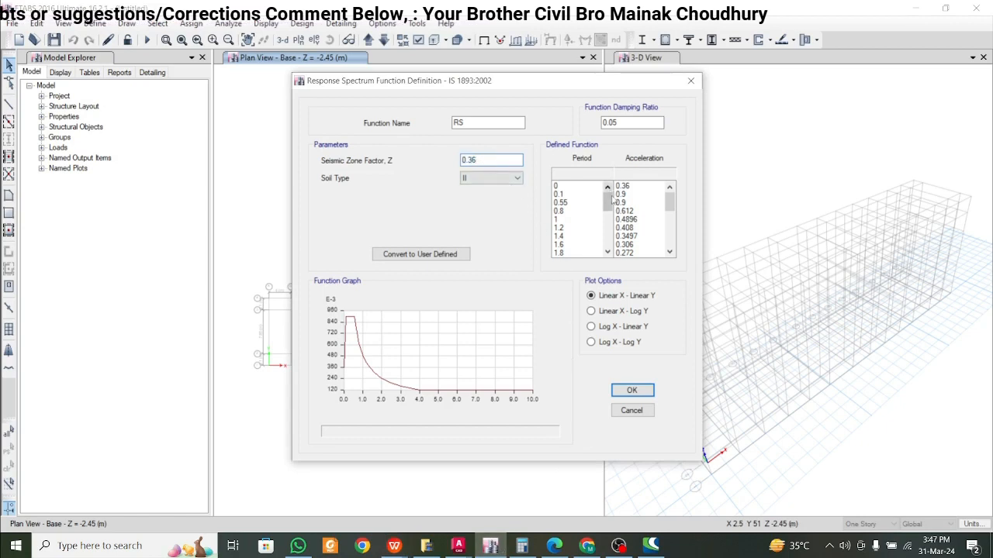
mouse_move(607, 203)
left_mouse_down()
mouse_move(606, 260)
mouse_move(602, 200)
left_mouse_up()
mouse_move(669, 204)
left_mouse_down()
mouse_move(671, 240)
mouse_move(662, 192)
mouse_move(662, 242)
mouse_move(665, 189)
left_mouse_up()
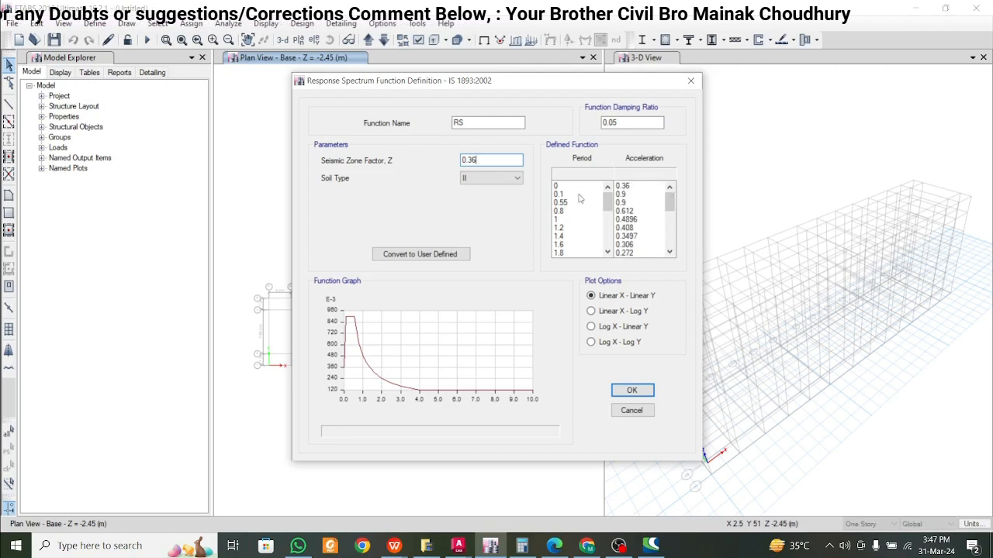
left_click(453, 256)
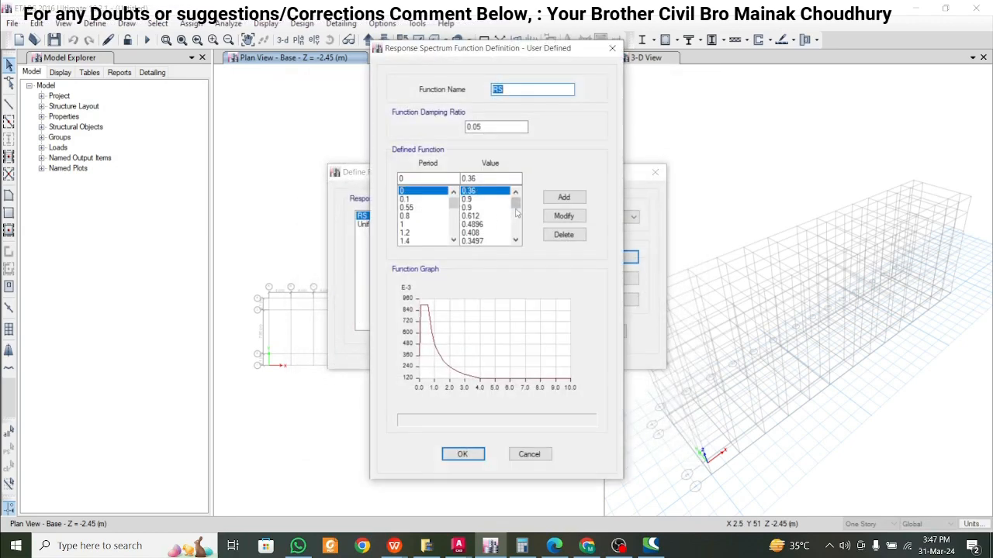
left_click_drag(517, 207, 524, 243)
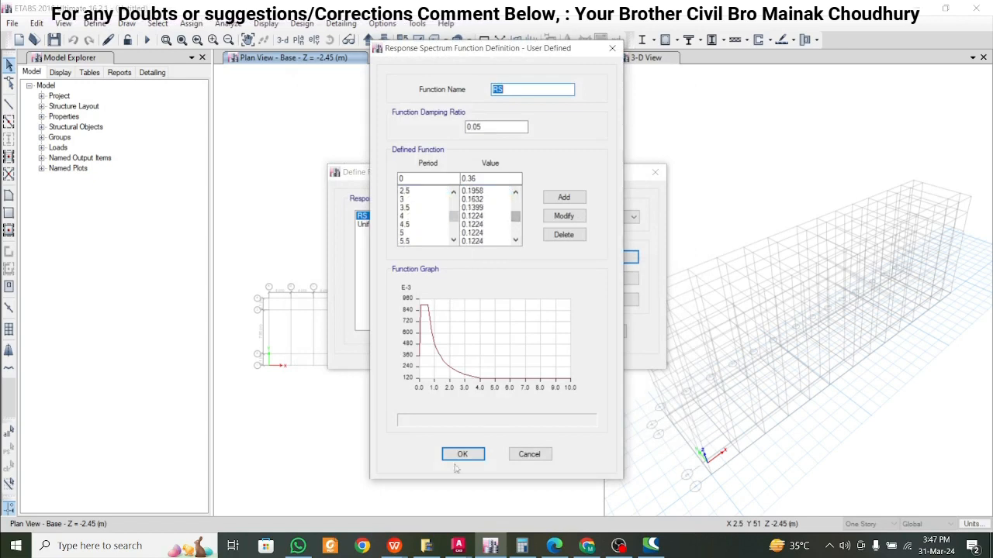
- Switch to the WPS Office notes and examine the time period formula and the building dimensions line below it
mouse_move(394, 546)
left_click(466, 508)
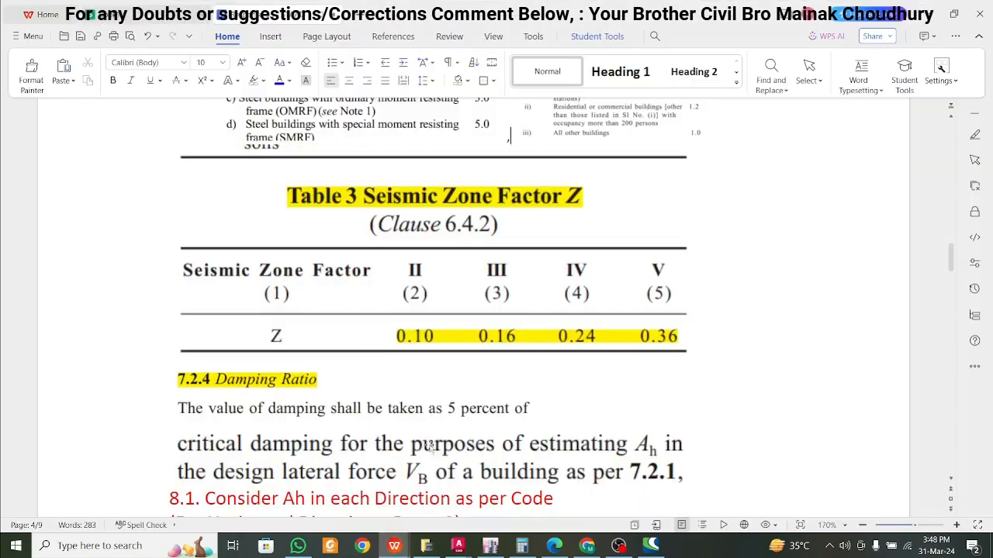
scroll(428, 446, "up", 15)
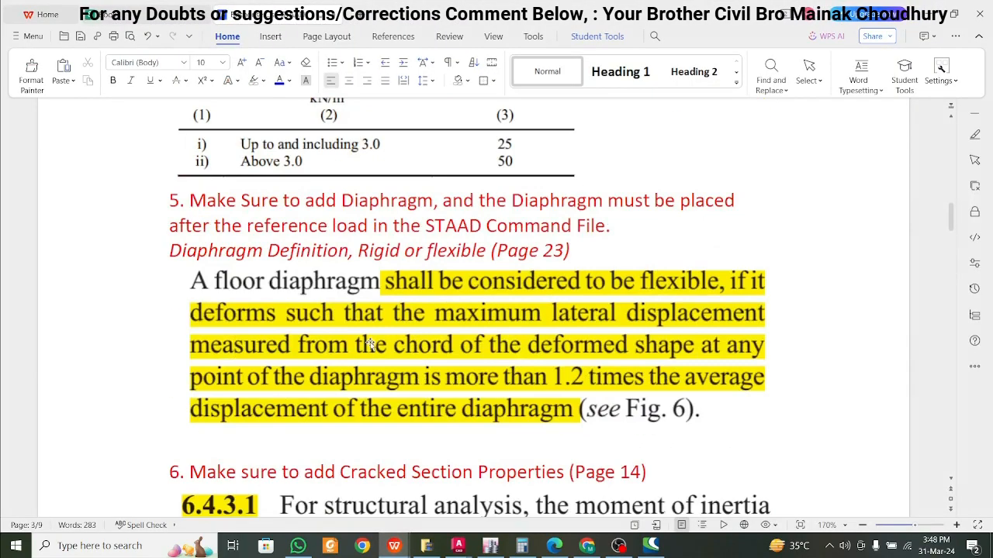
scroll(371, 344, "up", 15)
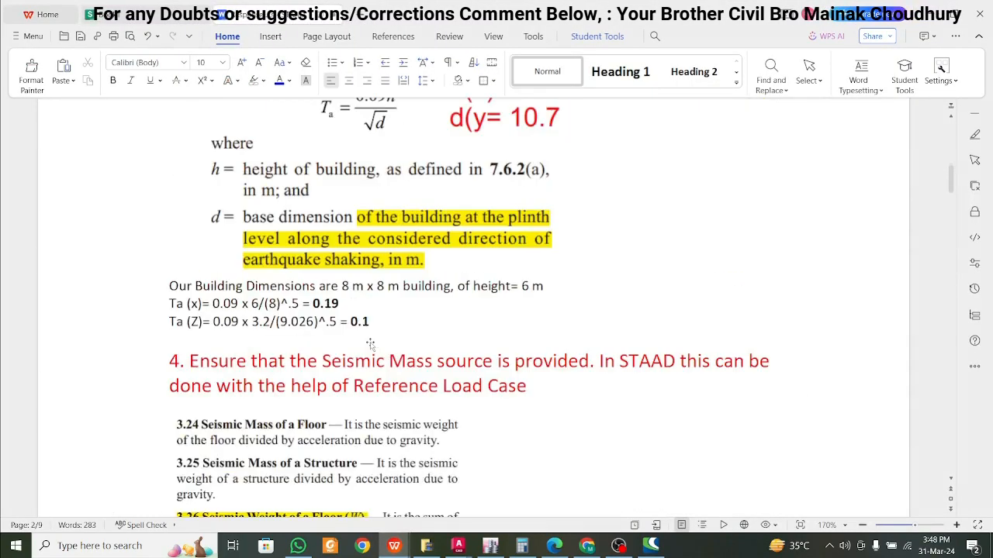
scroll(371, 344, "up", 5)
scroll(371, 345, "down", 4)
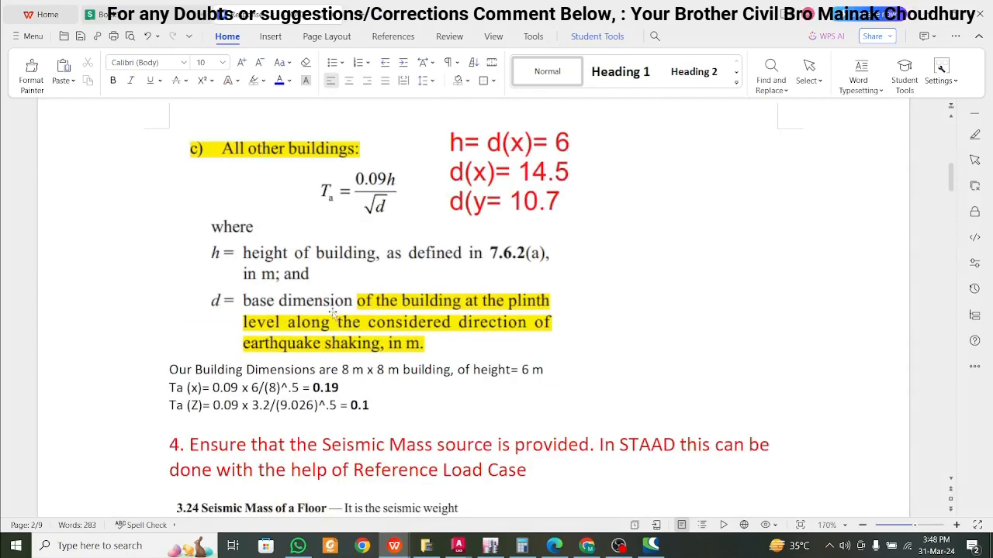
scroll(333, 313, "up", 10)
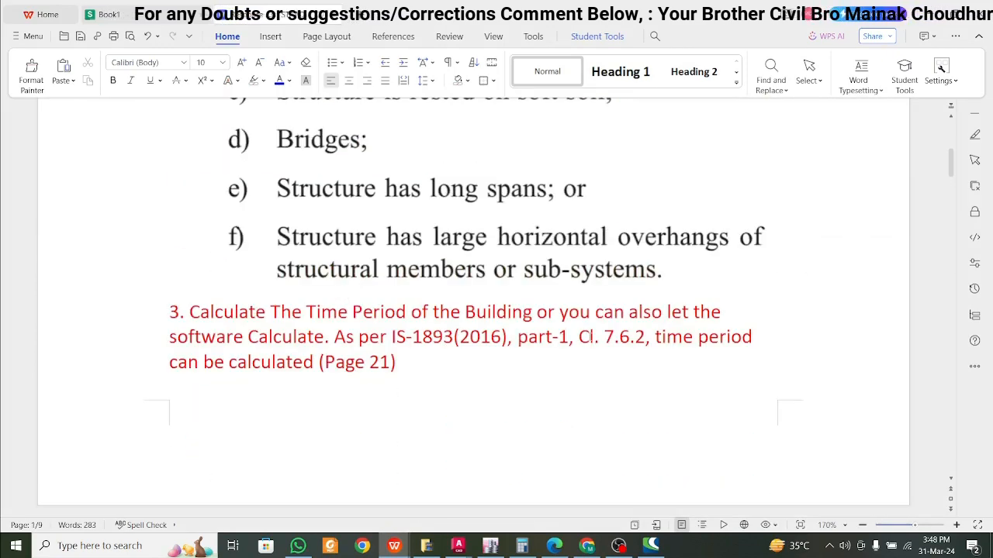
scroll(590, 337, "down", 2)
scroll(354, 305, "down", 10)
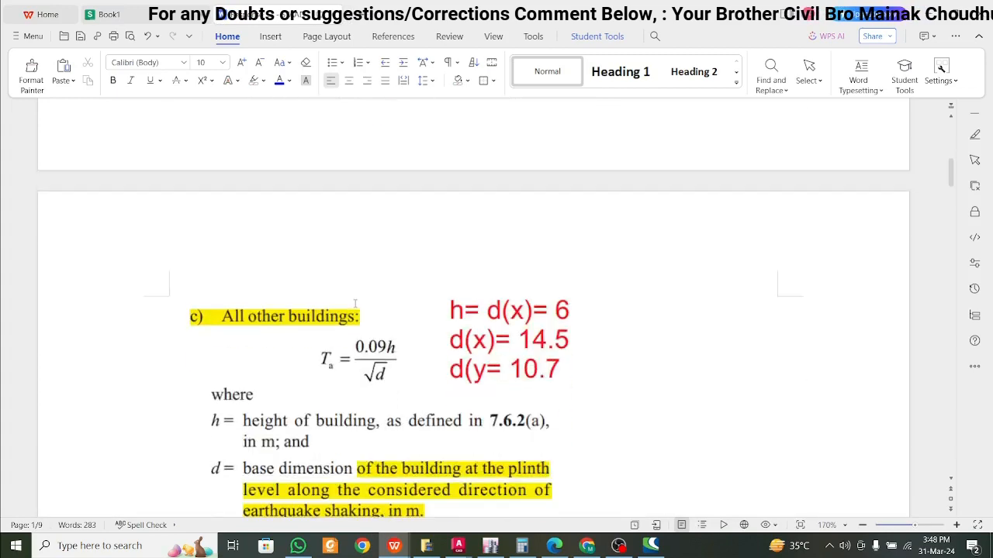
scroll(369, 266, "down", 1)
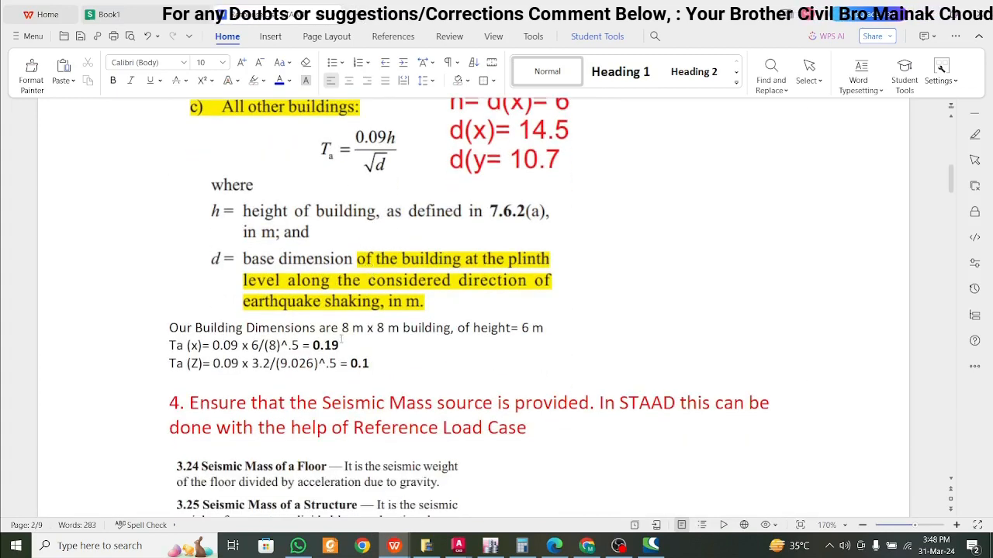
left_click(347, 327)
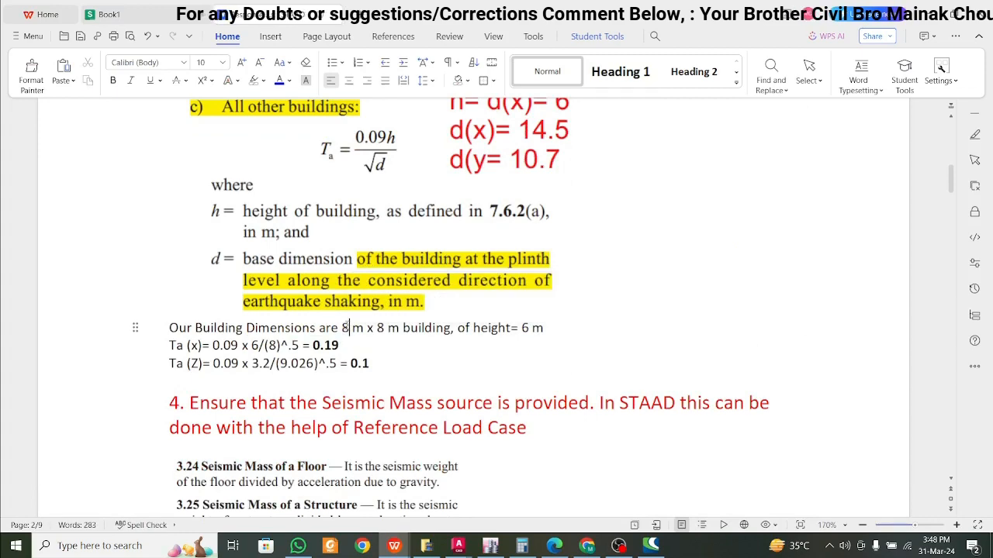
- Switch to the SAIMA PLAN (5) drawing in AutoCAD and add a linear dimension for the terrace plan's overall length between its outermost gridlines
mouse_move(458, 545)
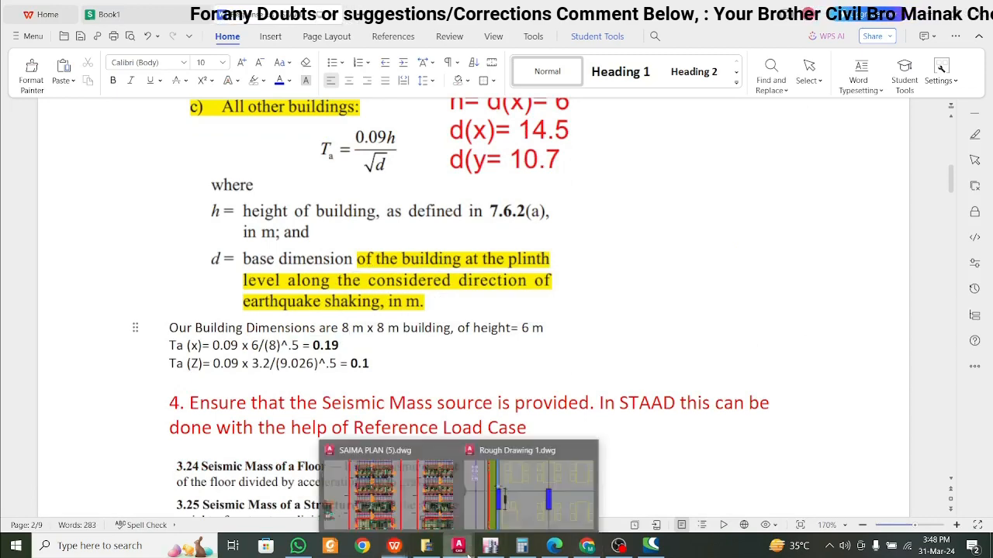
left_click(428, 499)
scroll(388, 349, "down", 3)
scroll(359, 317, "up", 7)
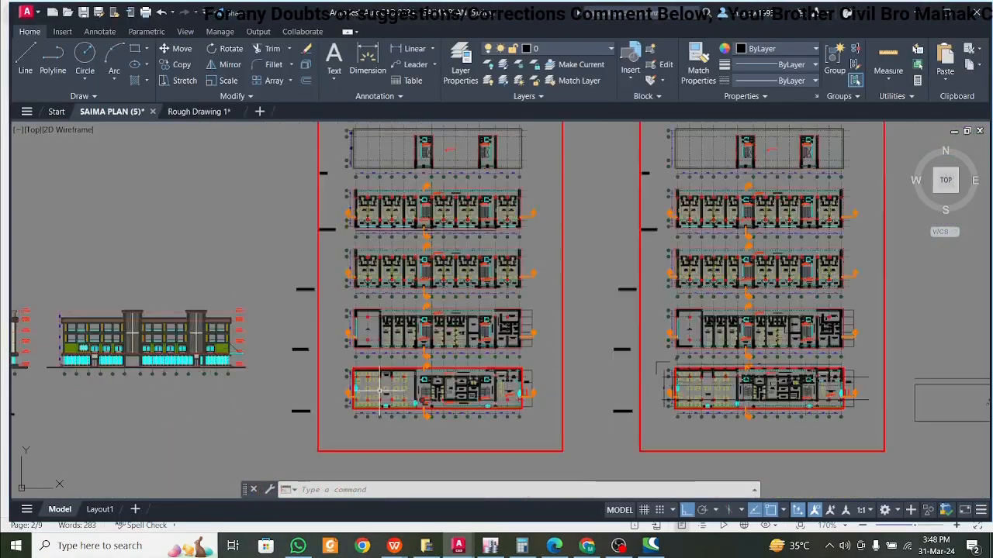
left_click(403, 51)
scroll(268, 322, "down", 5)
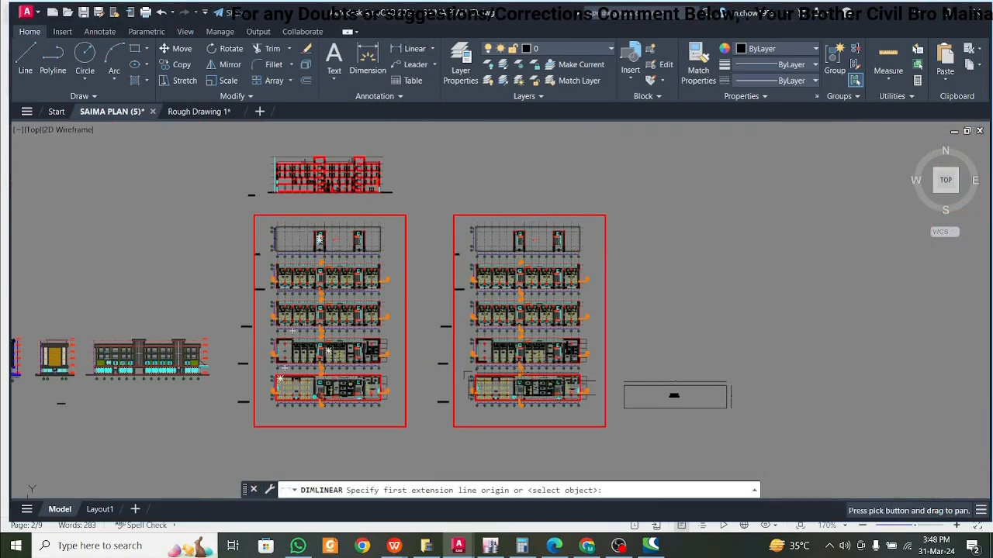
scroll(279, 233, "up", 6)
middle_click_drag(261, 162, 247, 234)
left_click(243, 217)
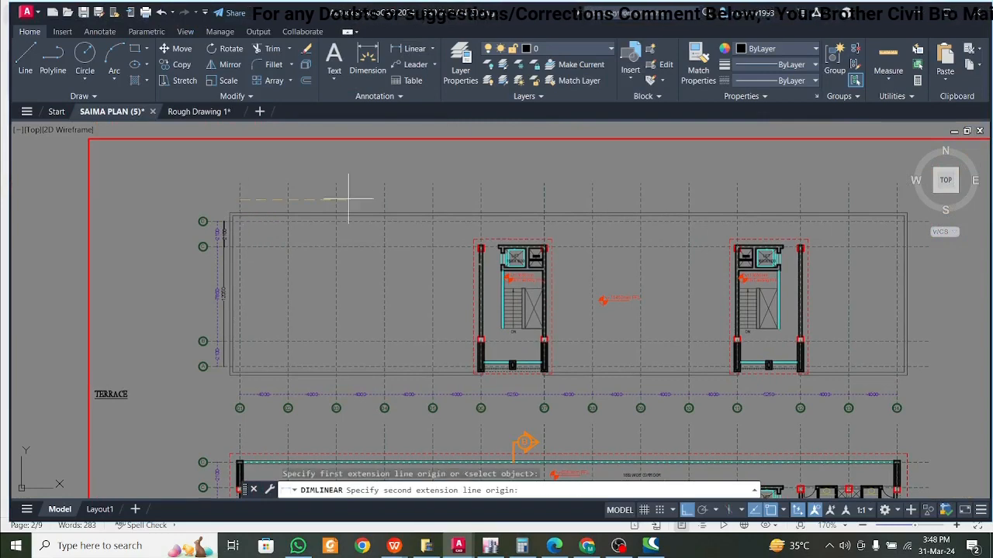
left_click(895, 200)
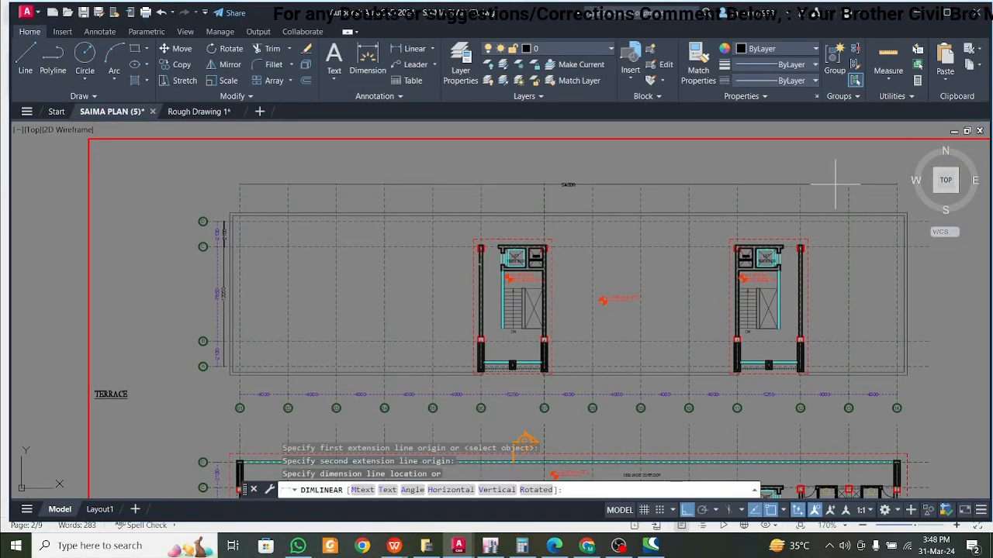
left_click(653, 180)
- Add a vertical linear dimension for the terrace plan's overall width between its outermost gridlines and inspect it
middle_click_drag(371, 324, 147, 302)
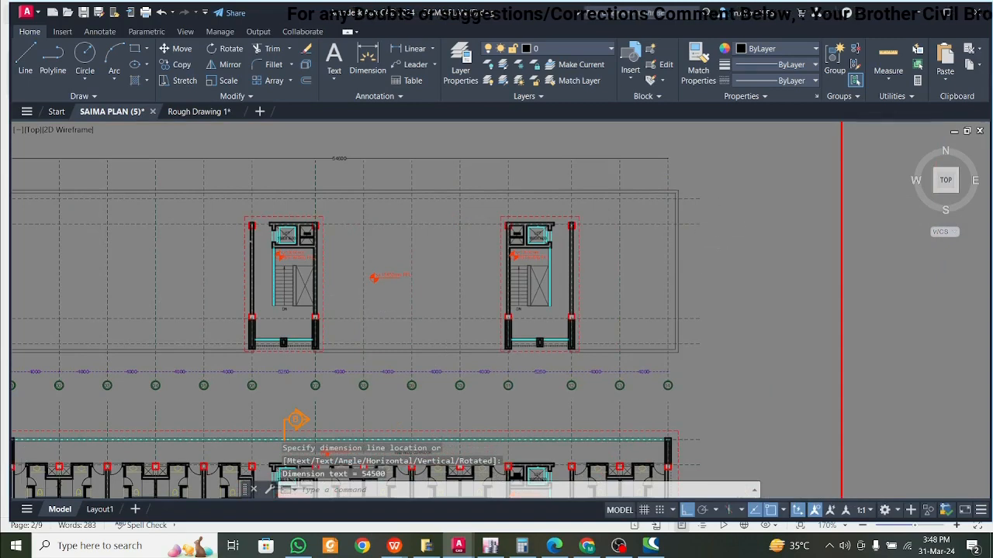
scroll(702, 246, "up", 4)
key("Return")
left_click(653, 176)
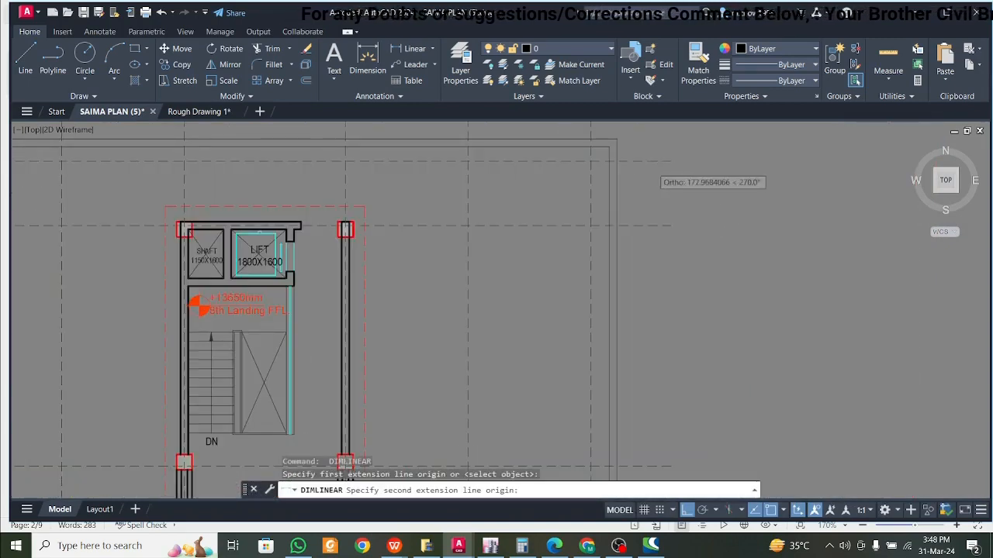
scroll(654, 179, "down", 4)
left_click(654, 311)
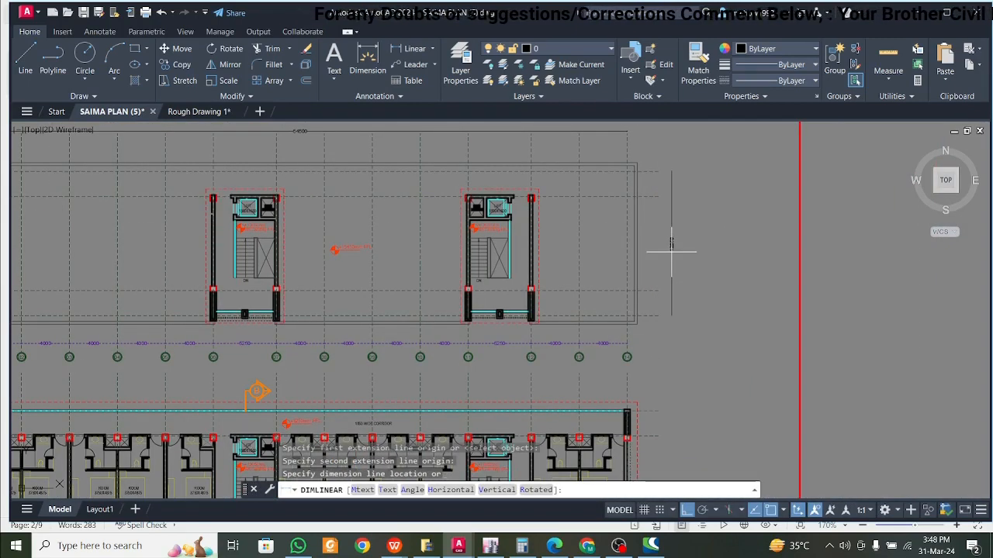
left_click(669, 236)
scroll(671, 219, "up", 3)
scroll(698, 264, "up", 3)
scroll(572, 266, "down", 5)
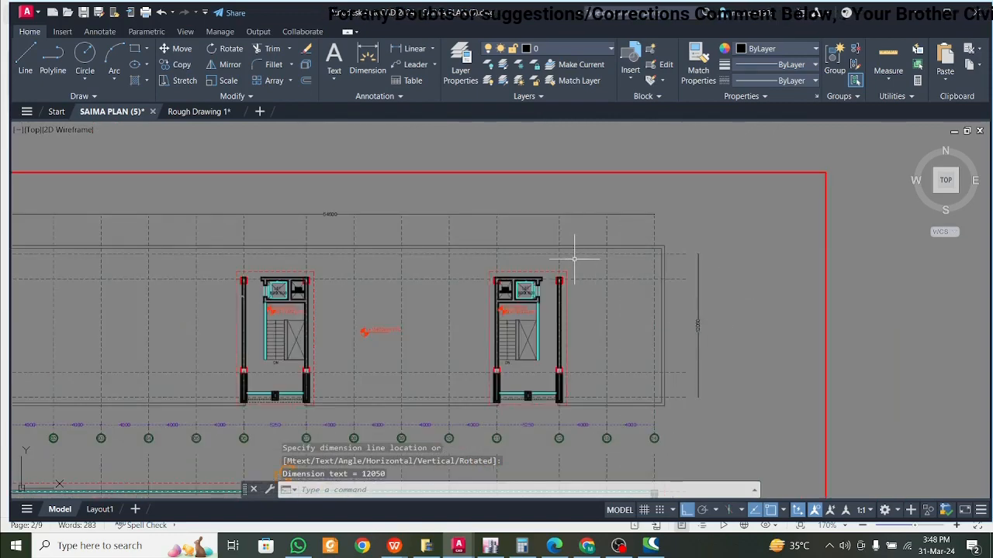
scroll(424, 235, "up", 4)
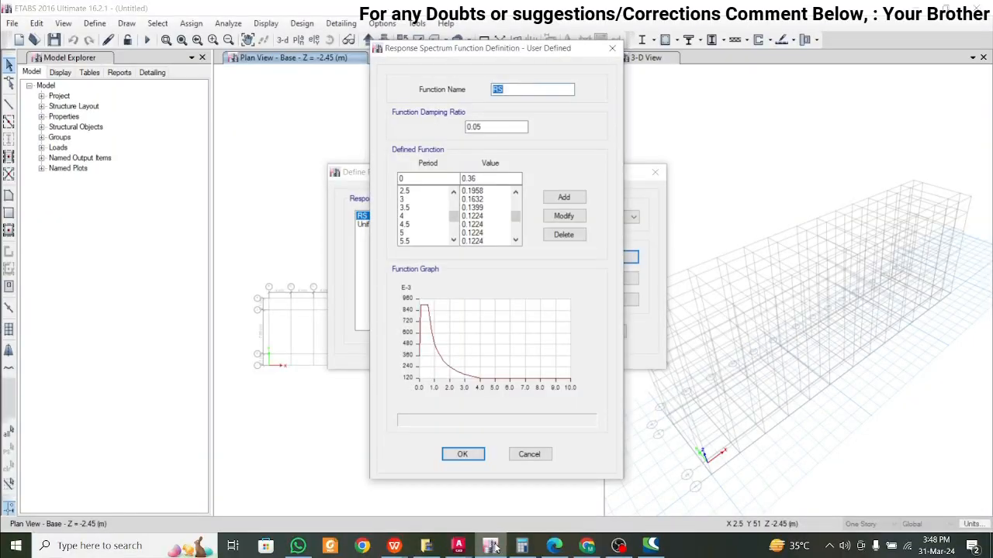
- Return to the WPS Office notes and set the first value in the building dimensions line to 54.5 m
left_click(491, 543)
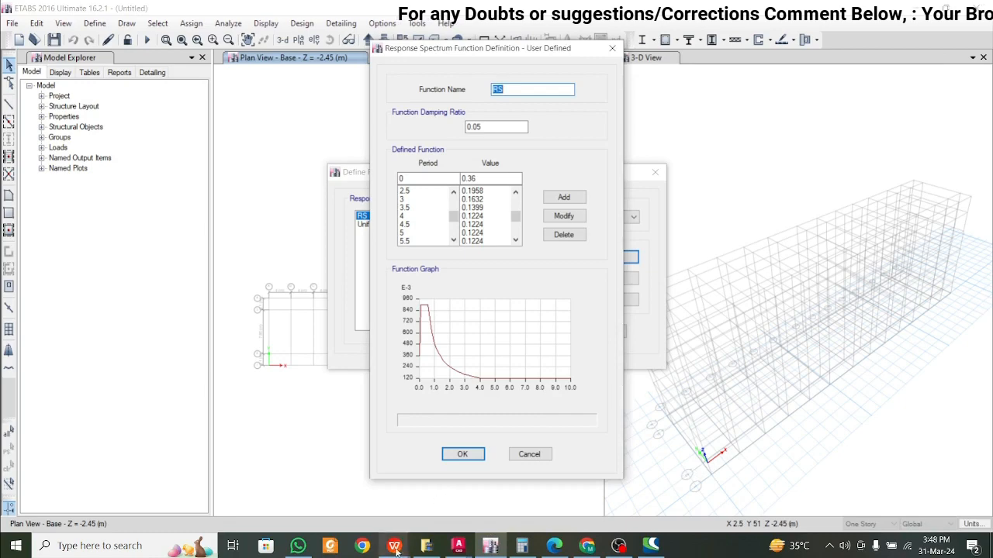
mouse_move(394, 542)
left_click(441, 491)
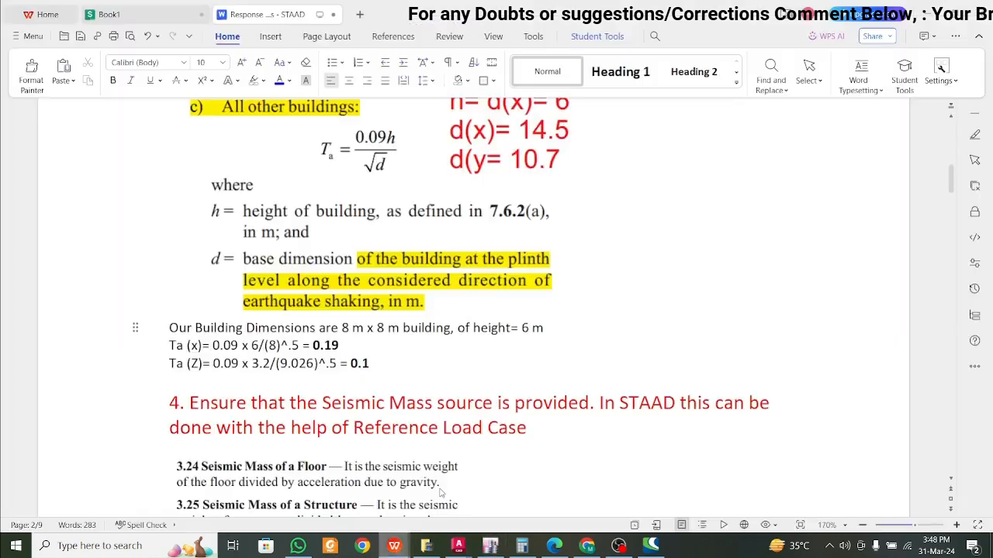
left_click(348, 309)
left_click(350, 327)
double_click(345, 328)
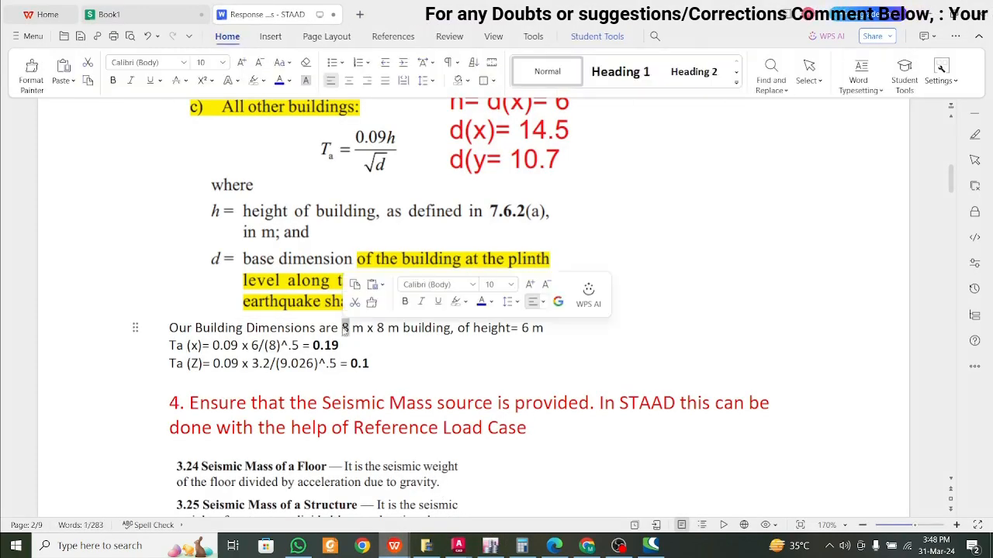
type("14.5")
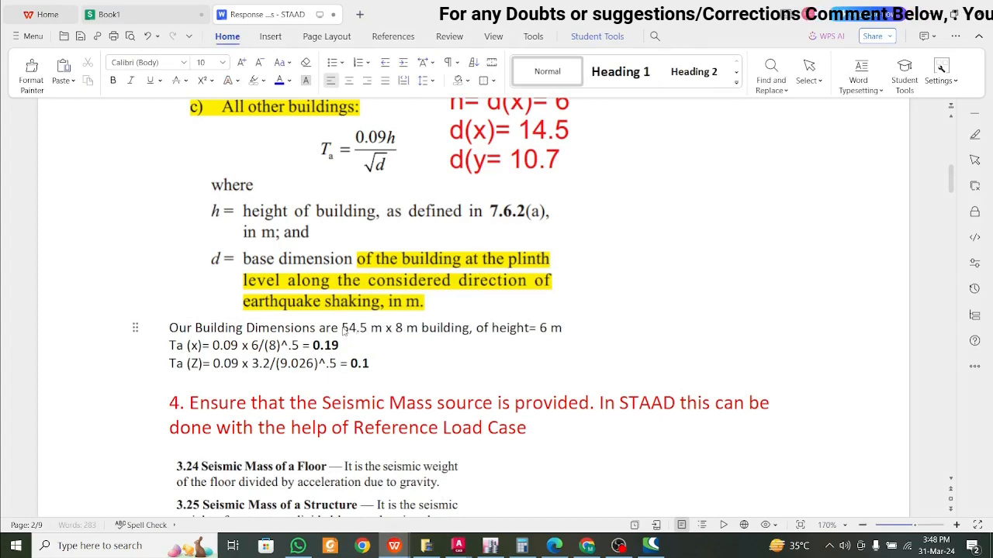
- Switch to Rough Drawing 1 in AutoCAD and look over its floor plans
mouse_move(459, 546)
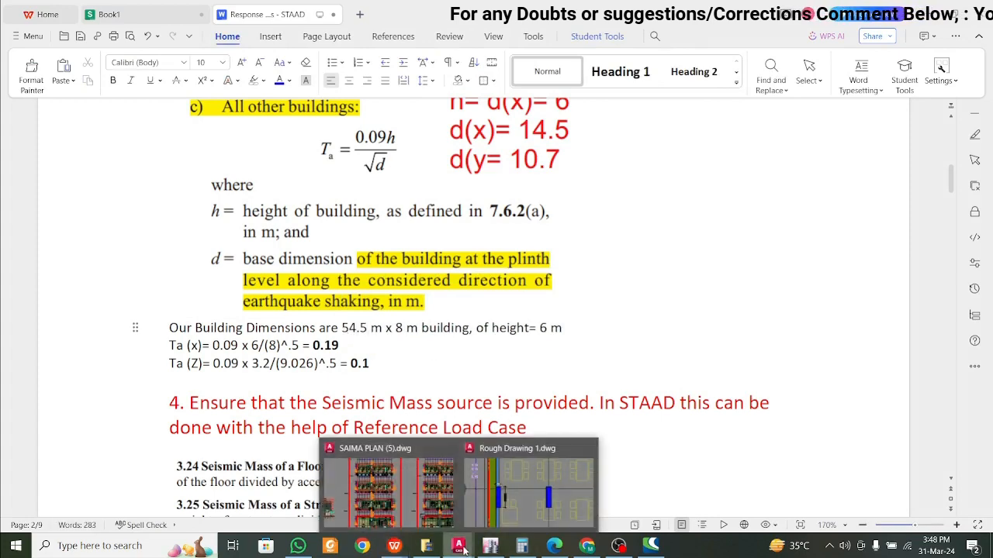
left_click(555, 501)
scroll(543, 346, "down", 2)
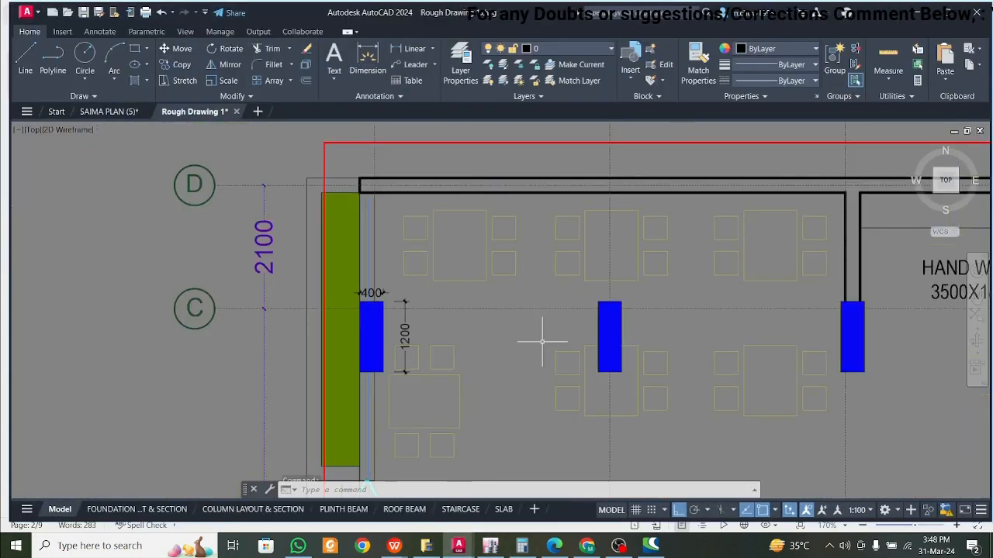
scroll(542, 341, "down", 2)
scroll(543, 342, "down", 3)
middle_click_drag(736, 364, 435, 311)
middle_click_drag(549, 317, 506, 353)
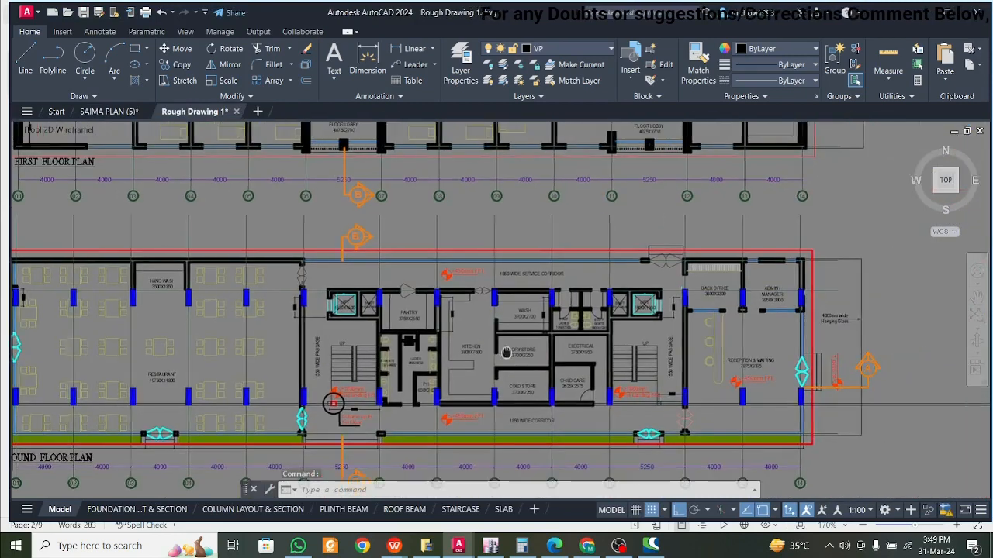
scroll(535, 349, "down", 6)
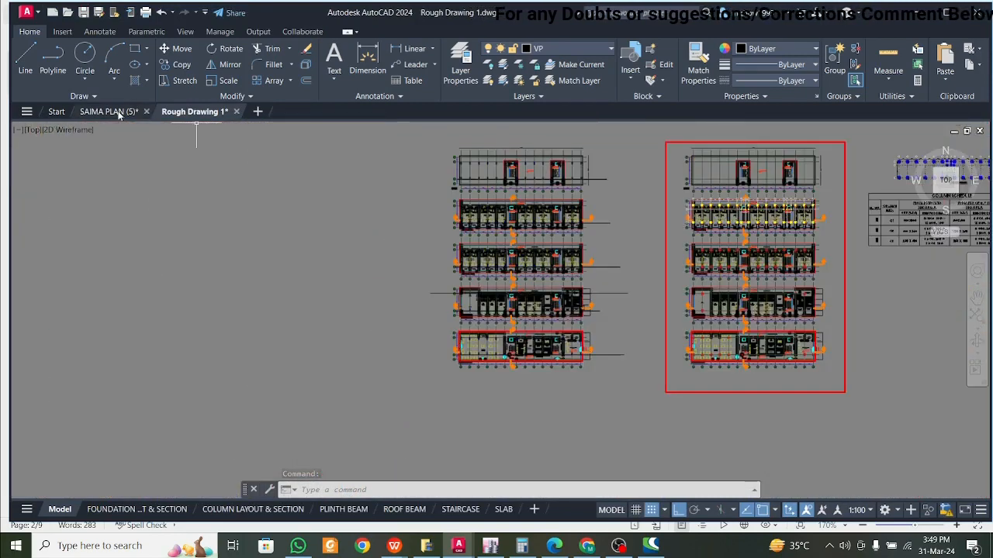
- Switch to the SAIMA PLAN (5) drawing and inspect the terrace plan's overall width dimension
left_click(119, 114)
scroll(505, 267, "down", 3)
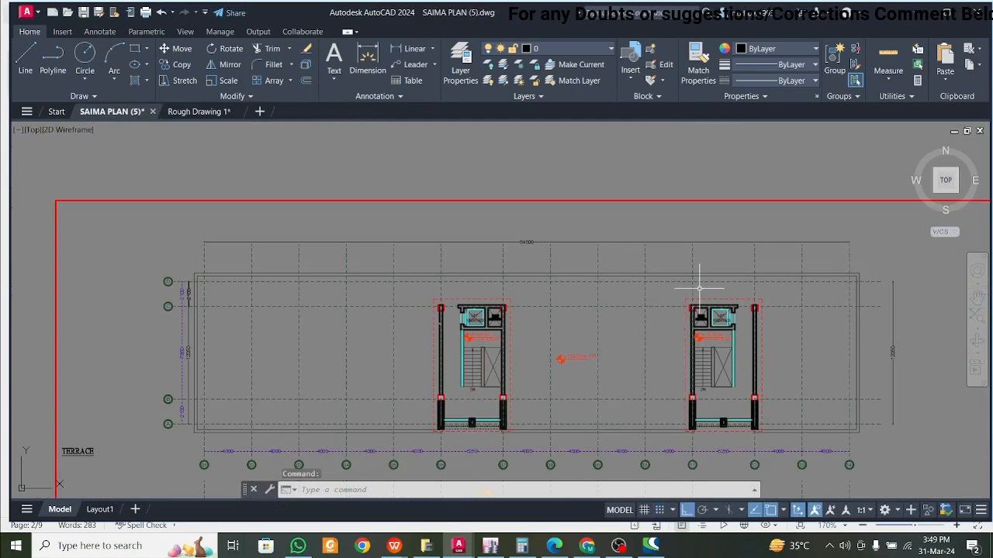
scroll(603, 315, "up", 3)
scroll(669, 343, "up", 3)
left_click(717, 346)
left_click(686, 341)
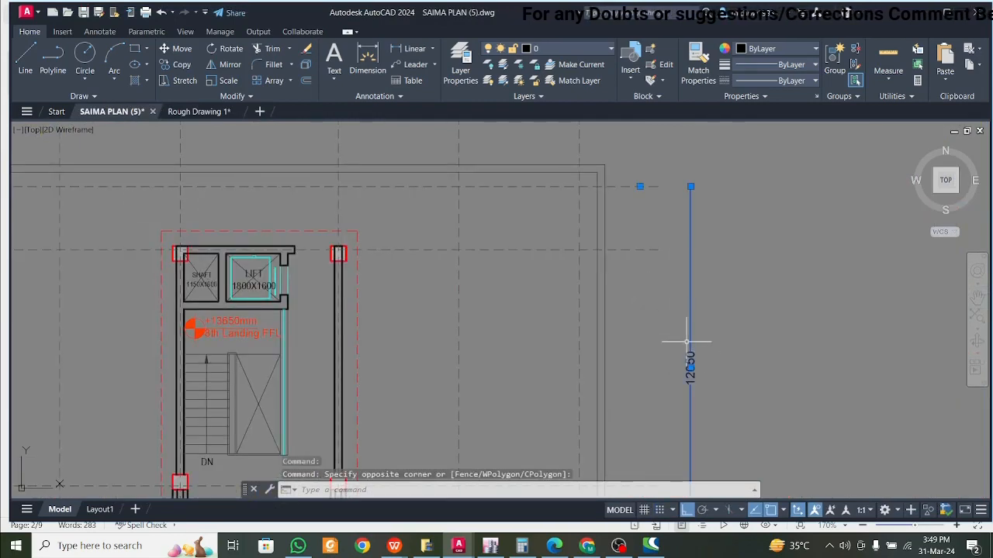
scroll(727, 380, "up", 4)
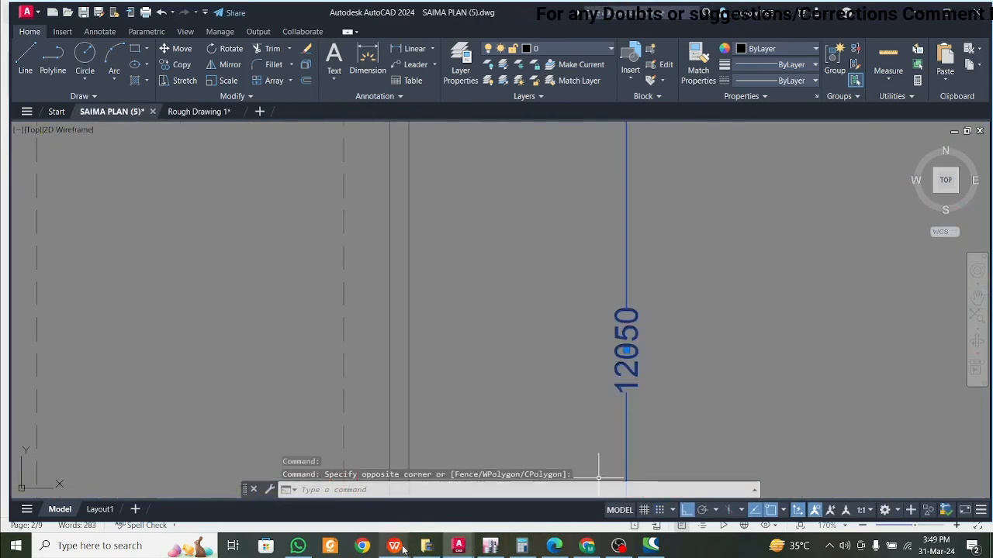
- Return to the WPS Office notes and set the second building dimension to 12.05 m and the height to 15 m
mouse_move(397, 547)
left_click(438, 493)
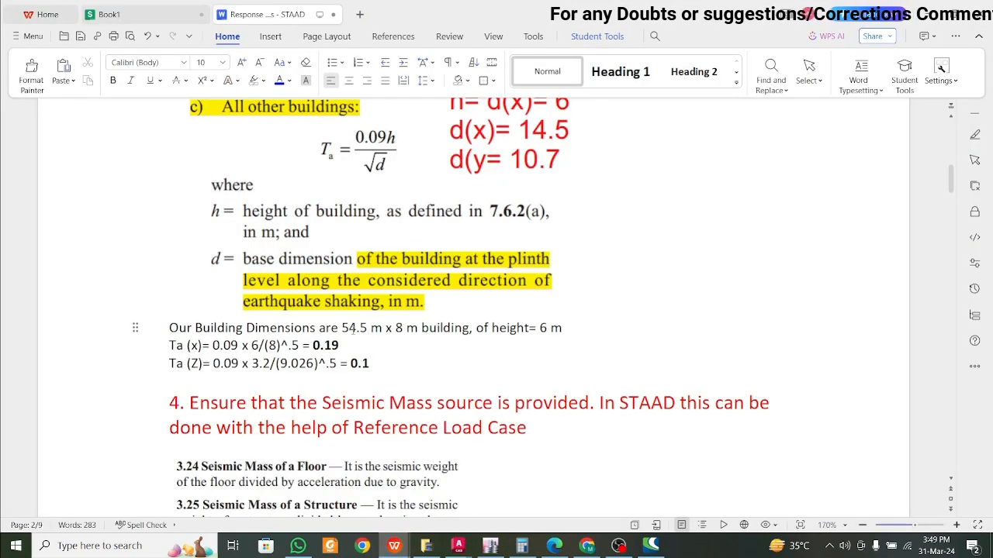
key("shift+Left")
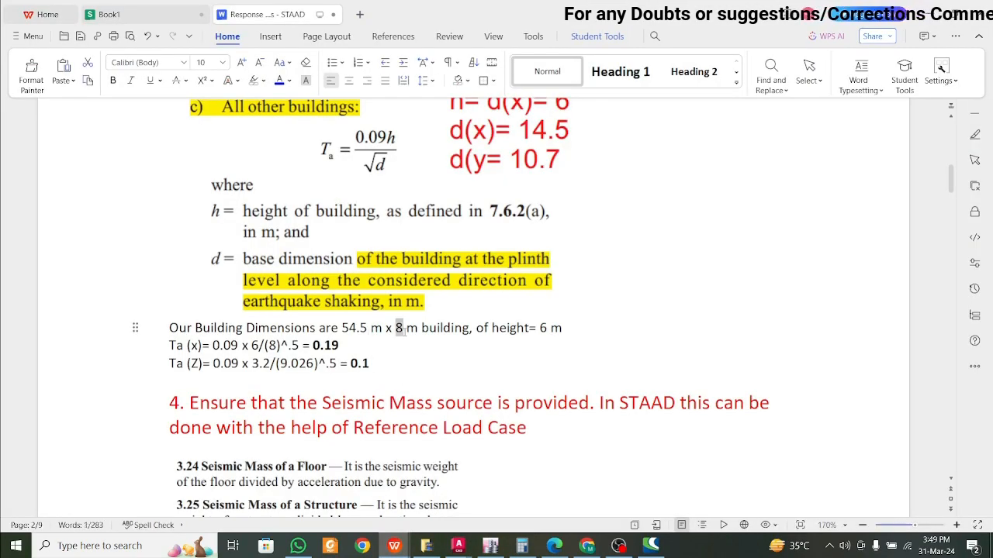
type("12.05")
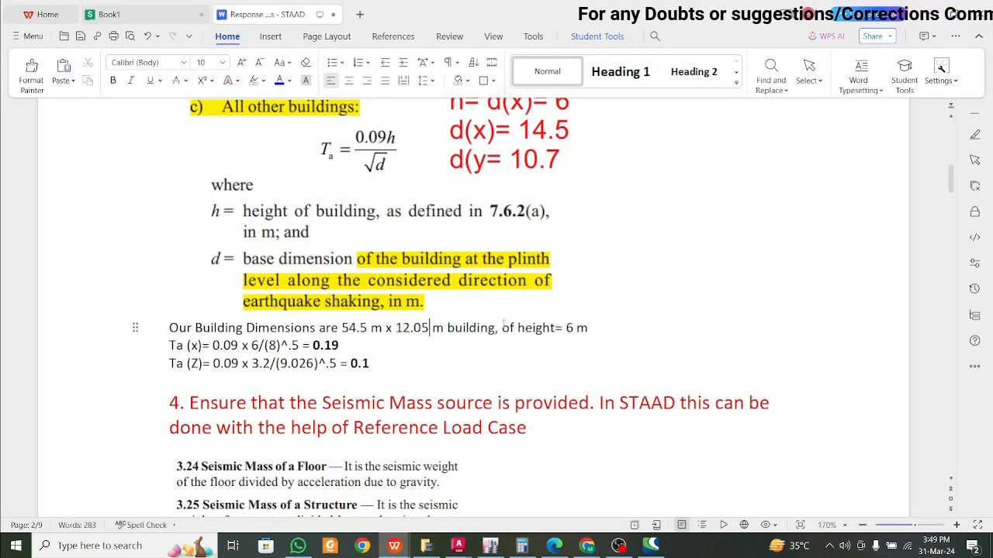
double_click(571, 327)
type("15")
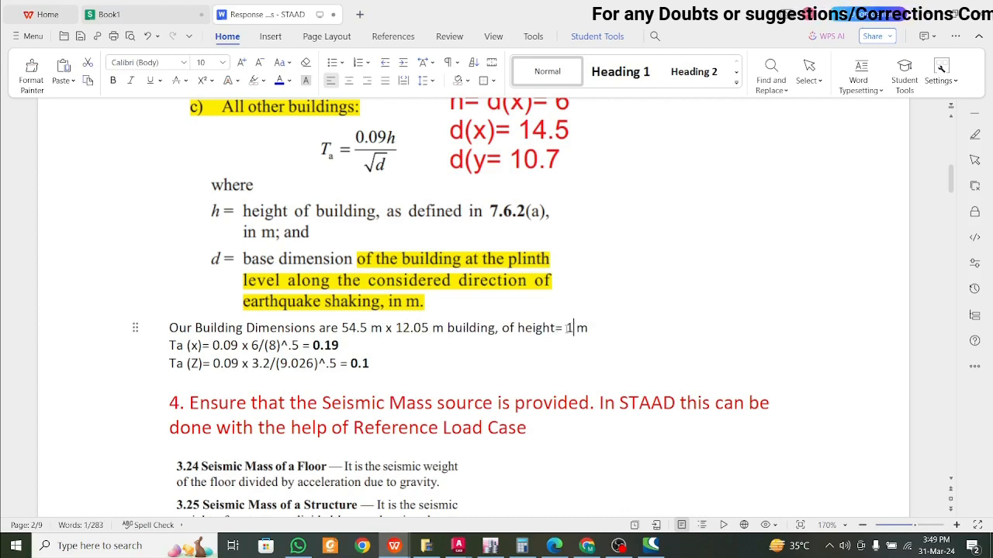
left_click(460, 364)
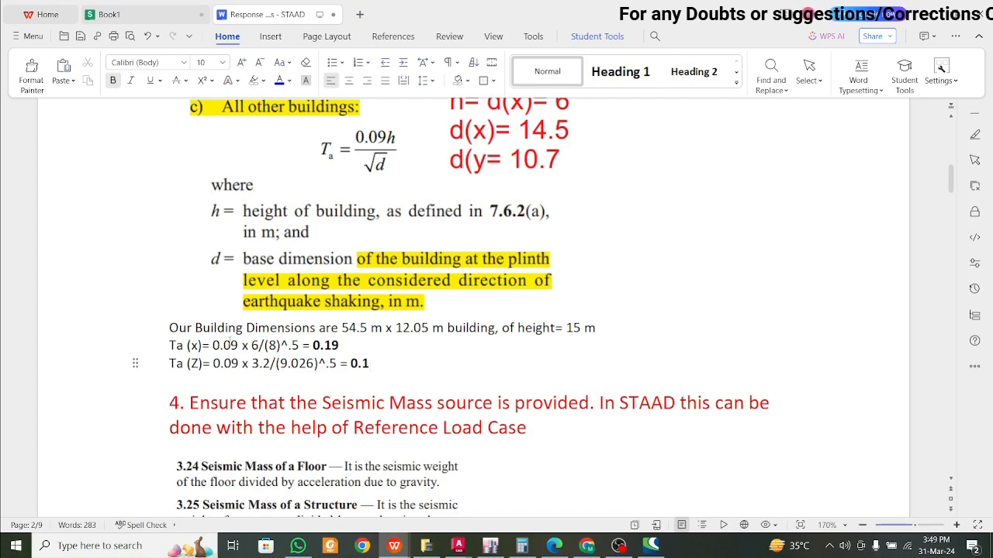
- Set the building height to 15 in both the Ta (x) and Ta (Z) calculation lines
left_click(256, 345)
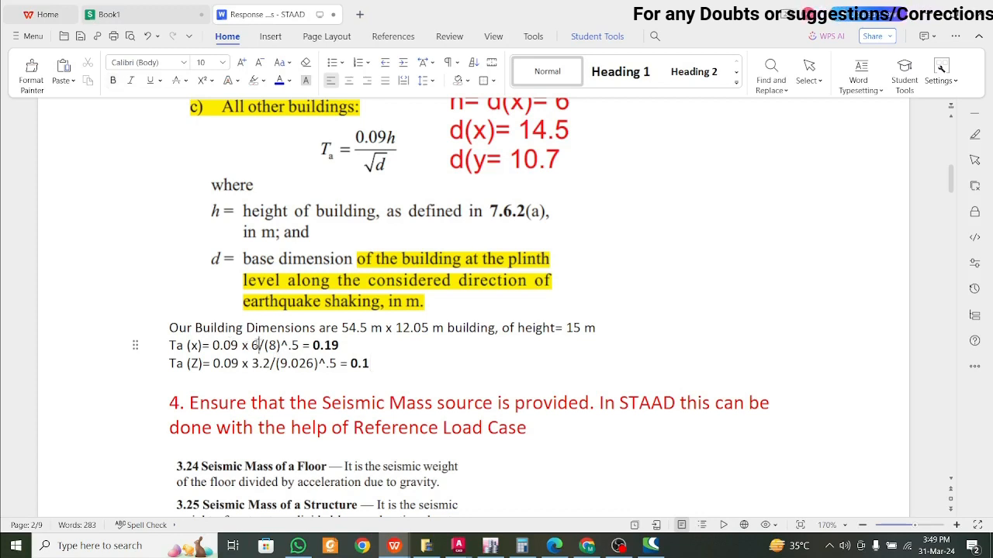
double_click(255, 345)
type("15")
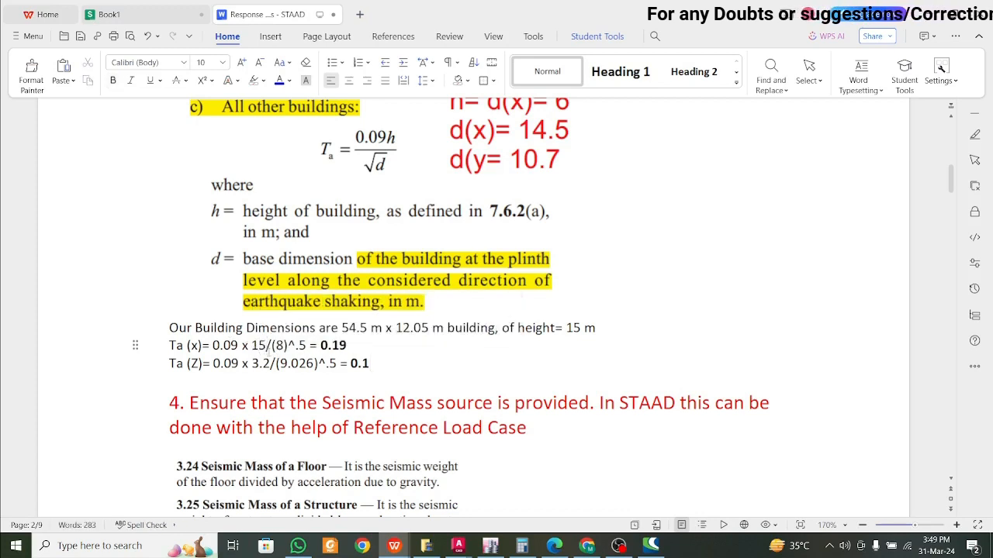
double_click(261, 363)
type("15")
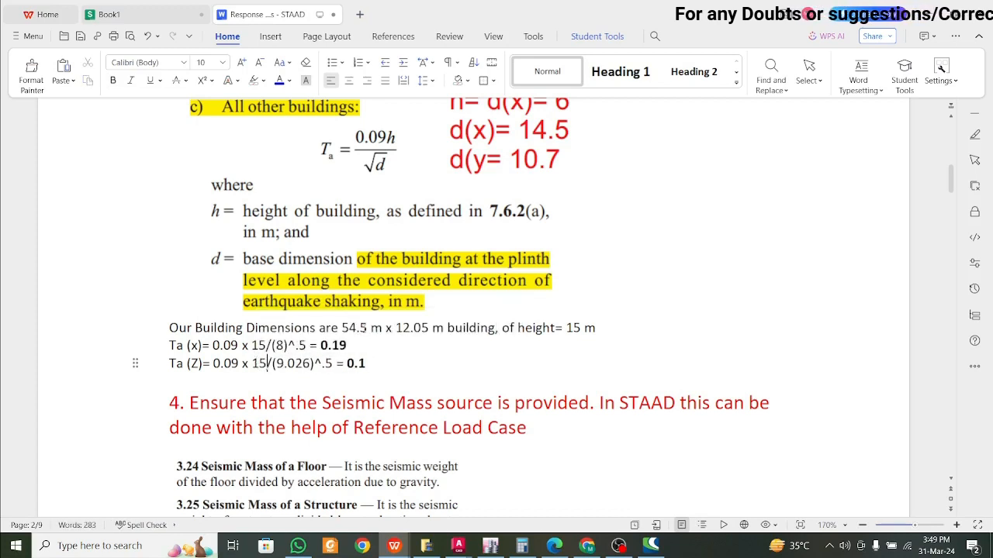
- Replace the base dimension with 54.5 in the Ta (x) line and with 12.05 in the Ta (Z) line
left_click_drag(366, 328, 343, 330)
key("ctrl+c")
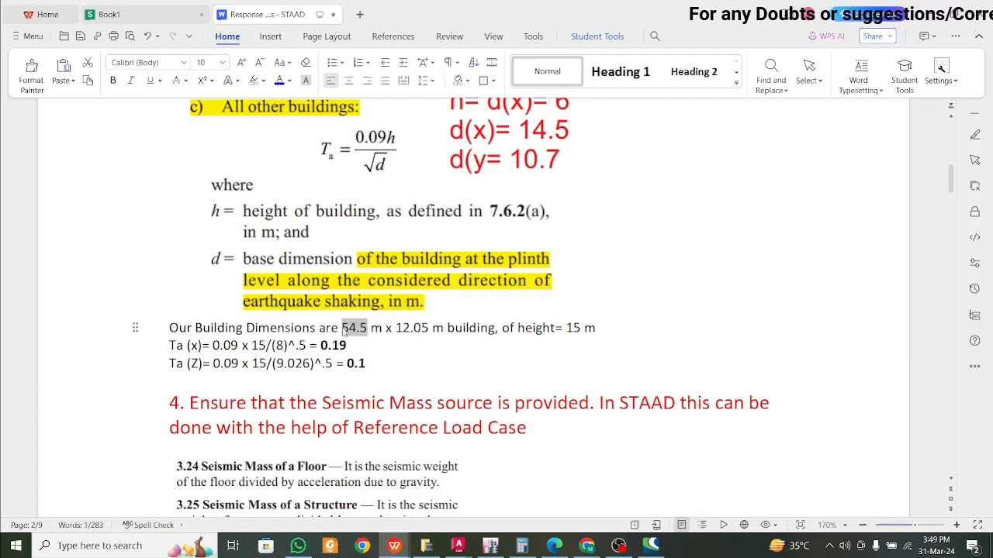
double_click(279, 345)
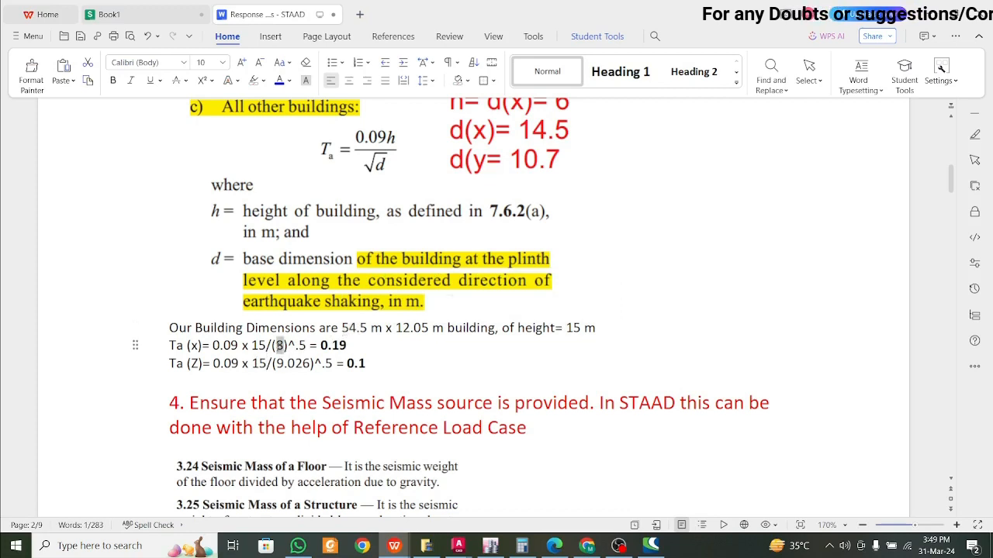
key("ctrl+v")
left_click_drag(429, 328, 395, 328)
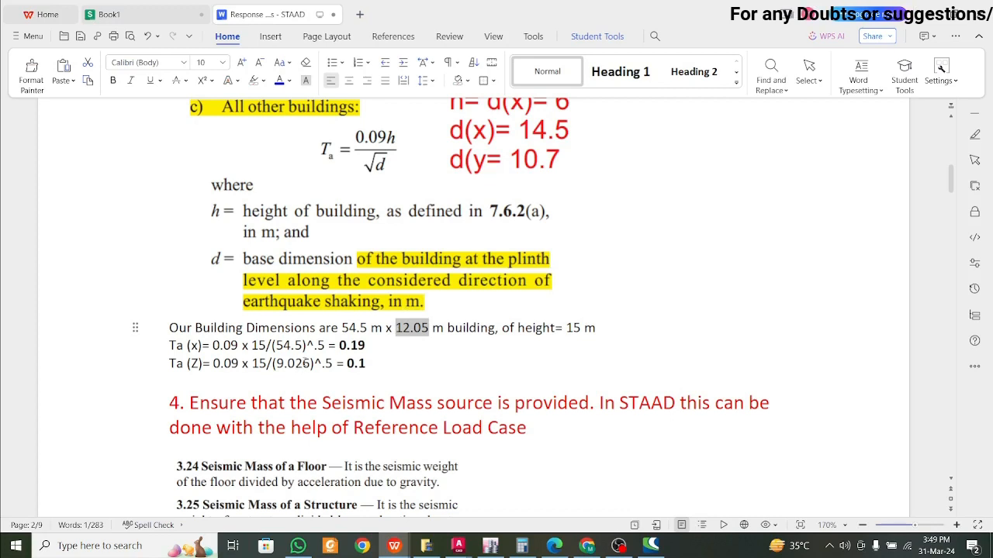
left_click_drag(311, 363, 276, 364)
type("12.05")
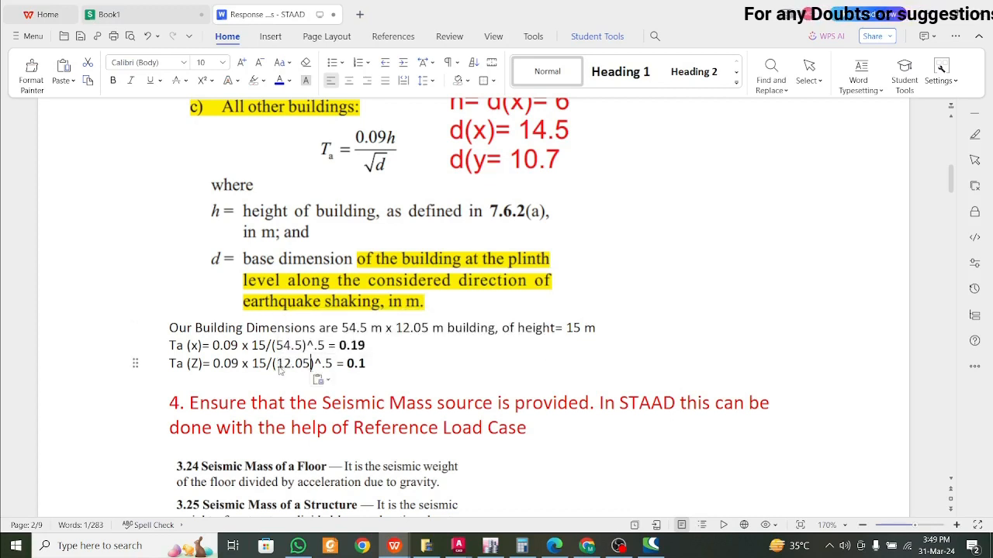
key("End")
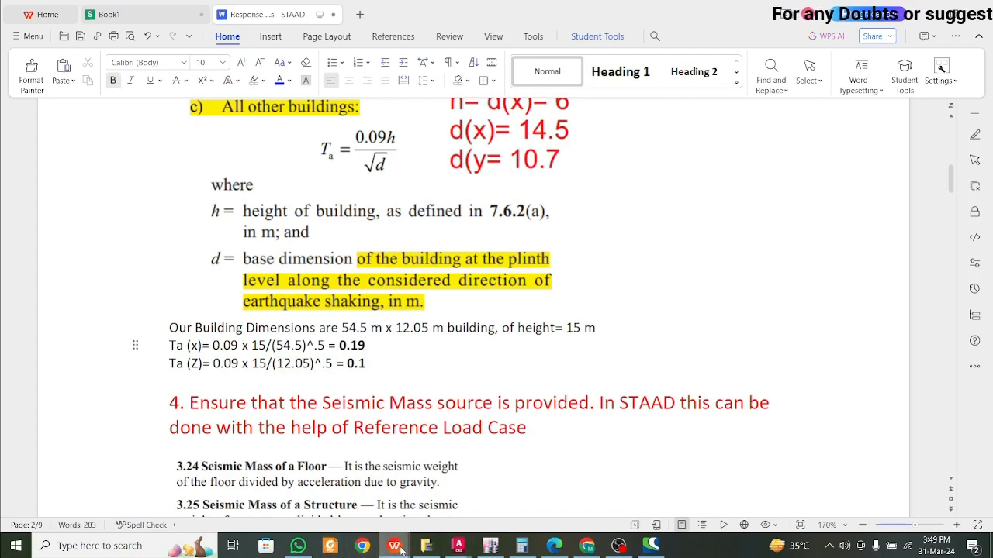
- Copy the Ta (x) and Ta (Z) calculation lines from the notes into the Book1 spreadsheet, starting at cell J9
mouse_move(400, 548)
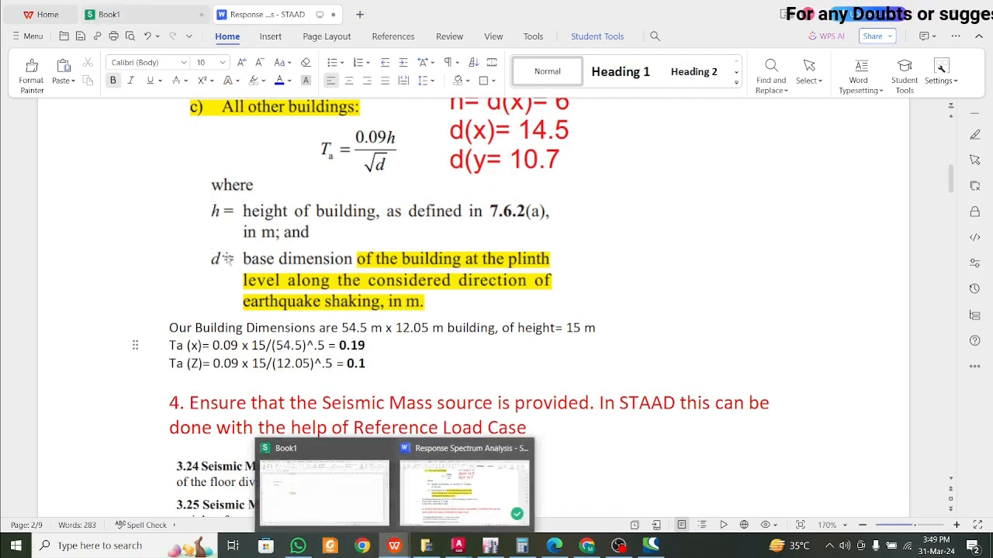
left_click_drag(262, 345, 212, 345)
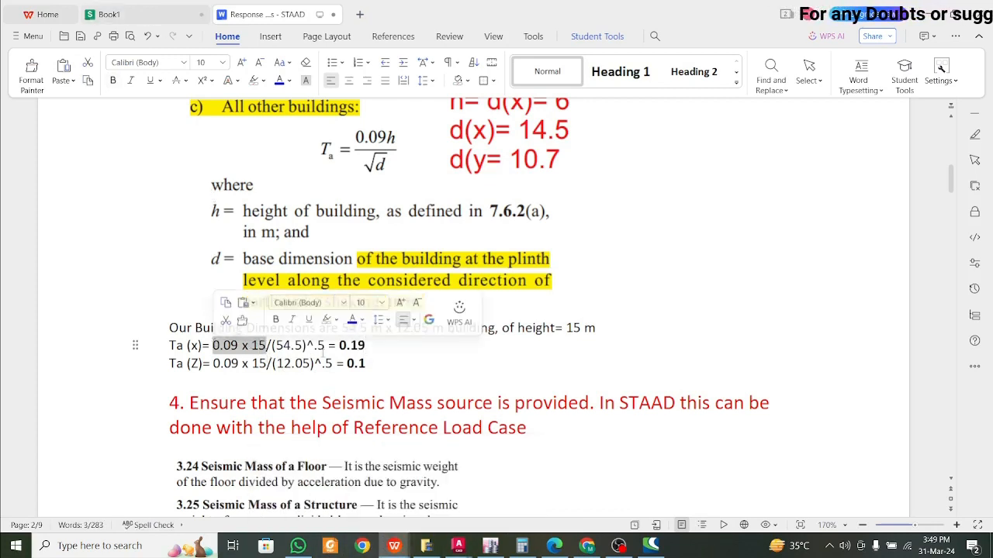
left_click(339, 345)
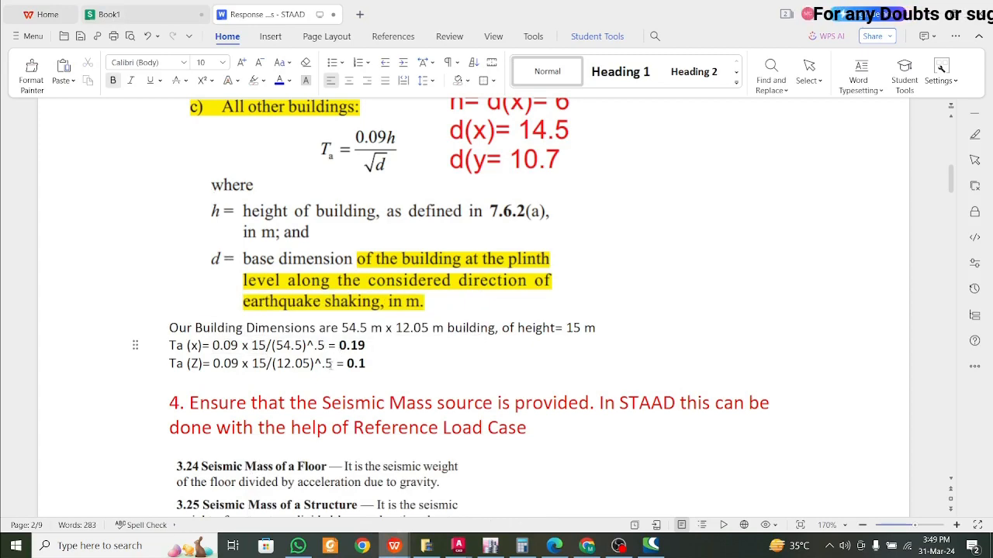
left_click_drag(367, 363, 155, 347)
key("ctrl+c")
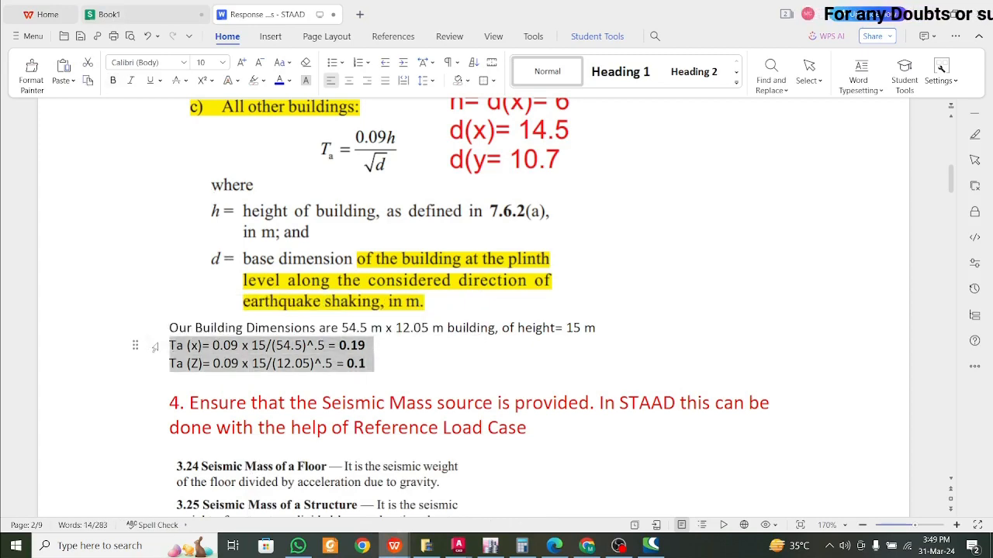
left_click(123, 15)
left_click(428, 247)
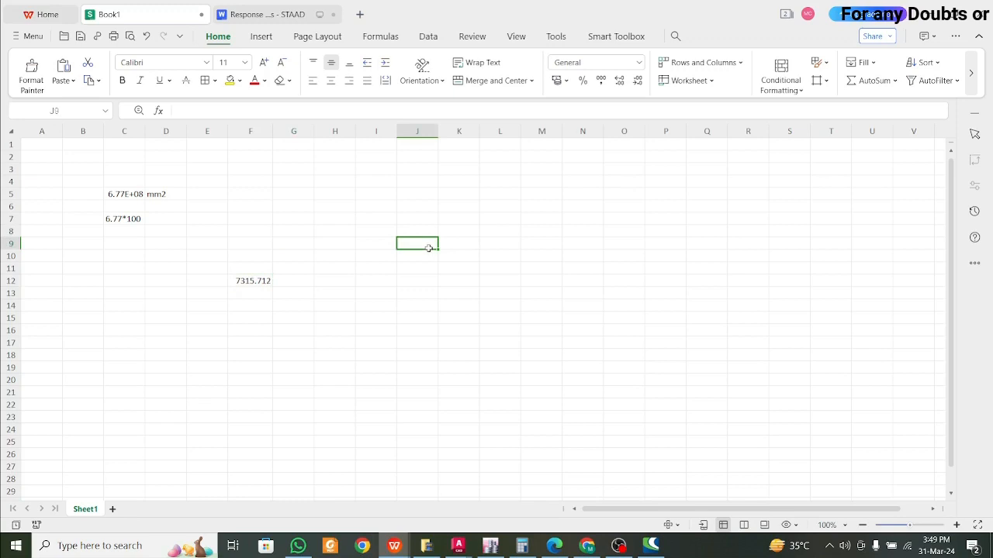
key("ctrl+v")
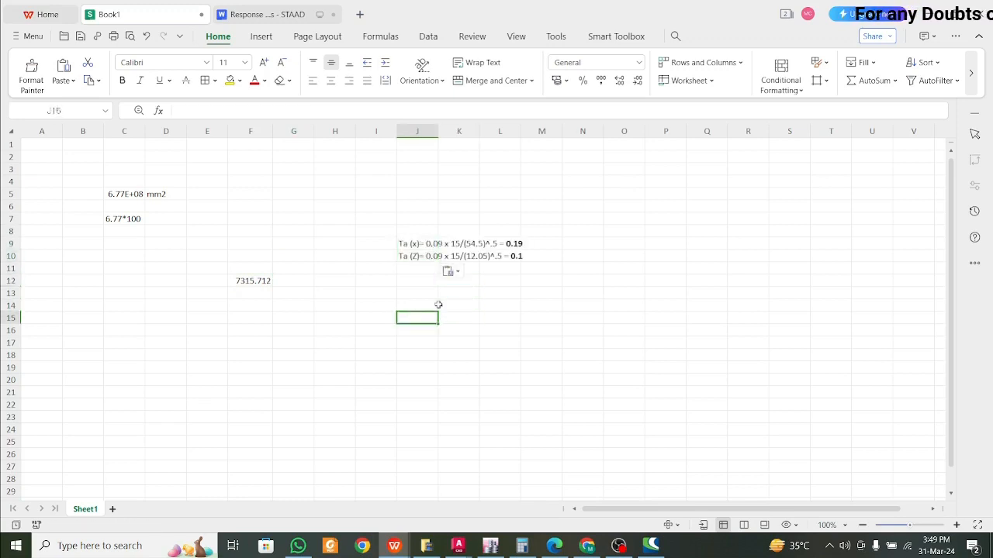
- Calculate the Ta (x) time period in cell J13 with the formula =(0.09*15)/sqrt(54.5)
left_click(419, 293)
left_click(432, 243)
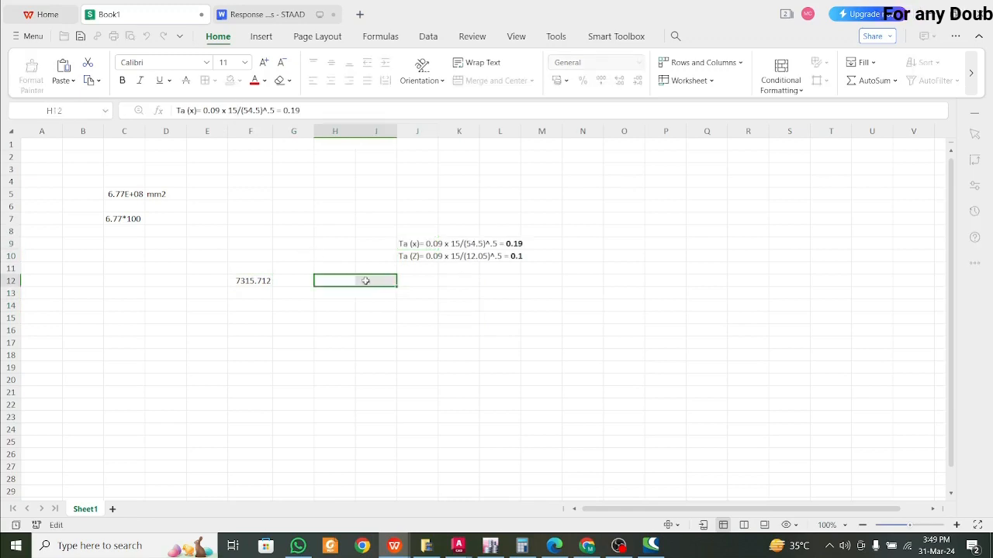
left_click(419, 290)
type("=(0.09*")
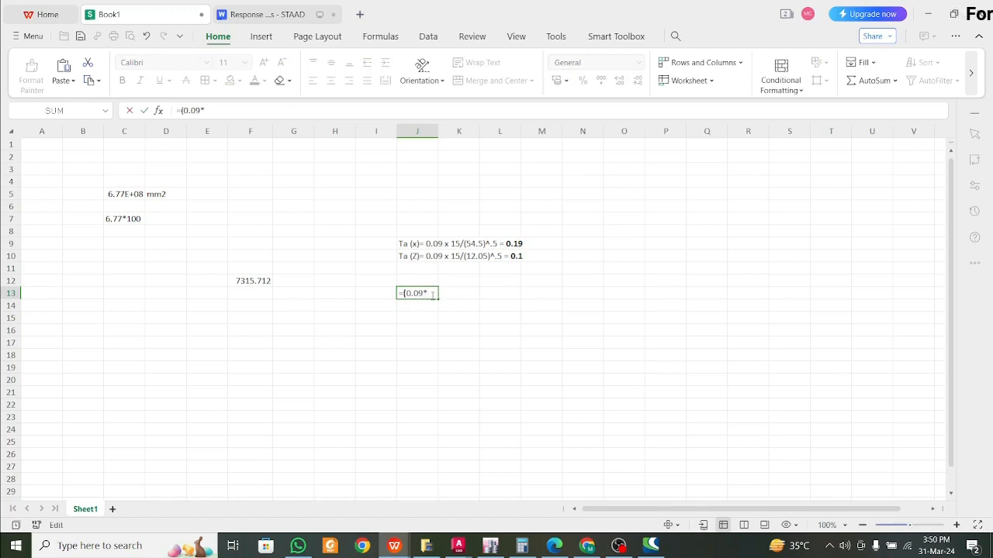
type(")")
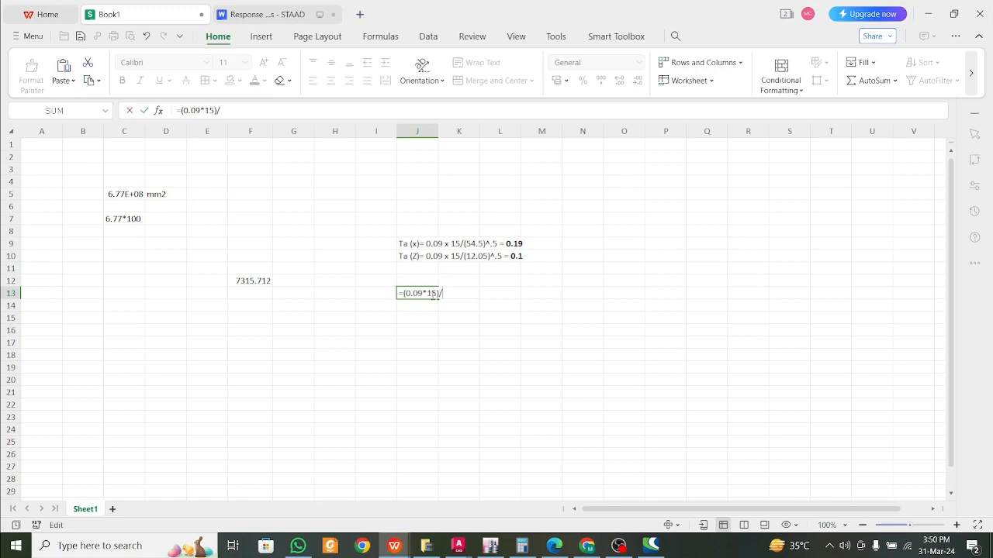
type("/s")
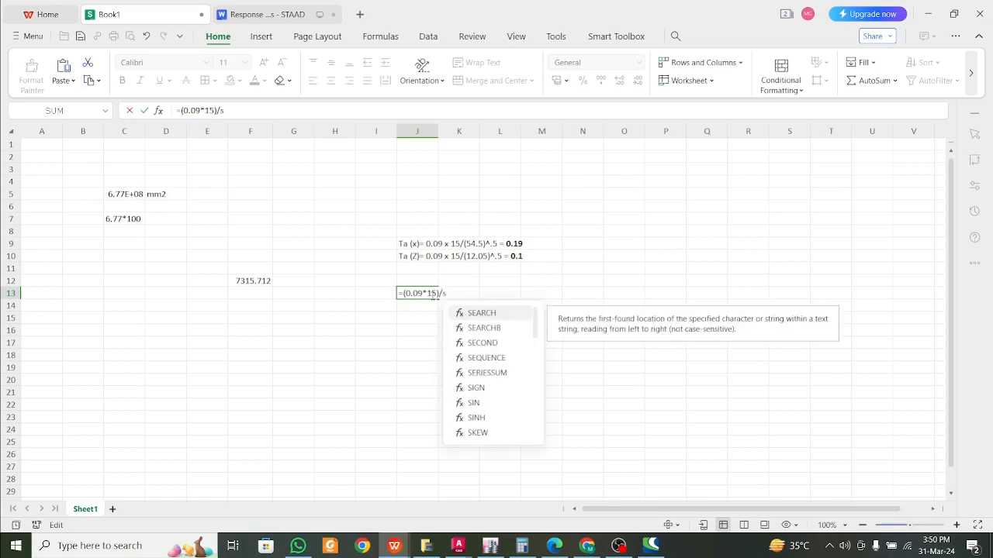
type("qrt")
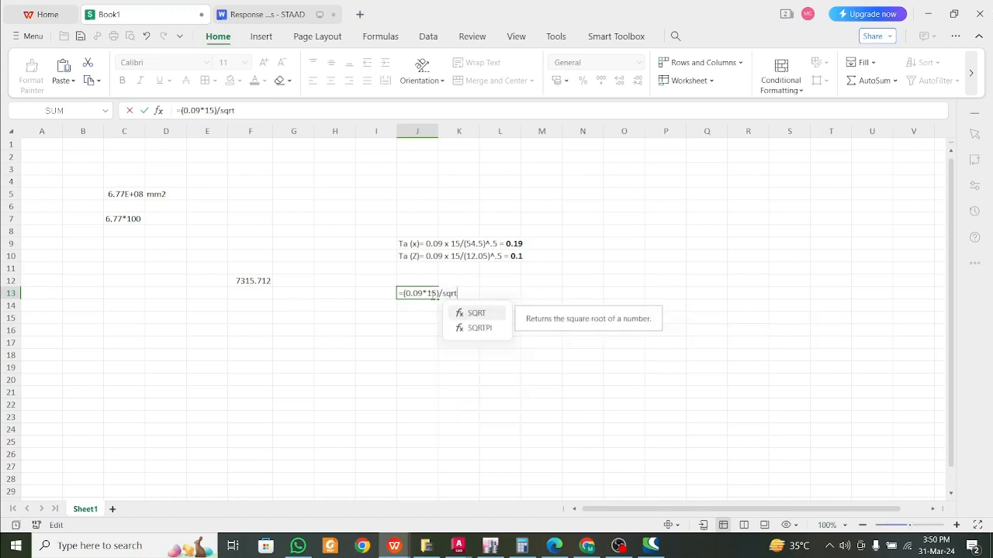
type("(54.5")
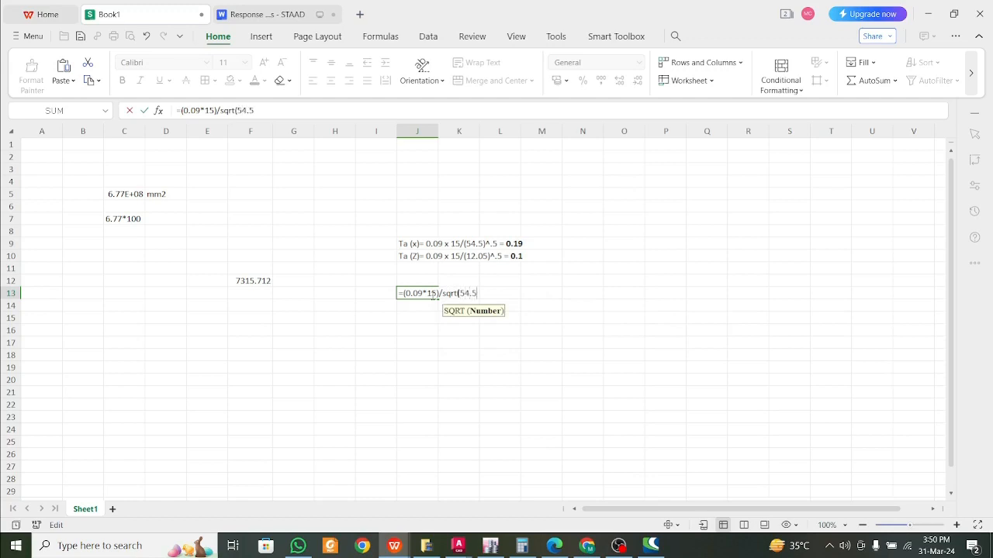
type(")")
key("Return")
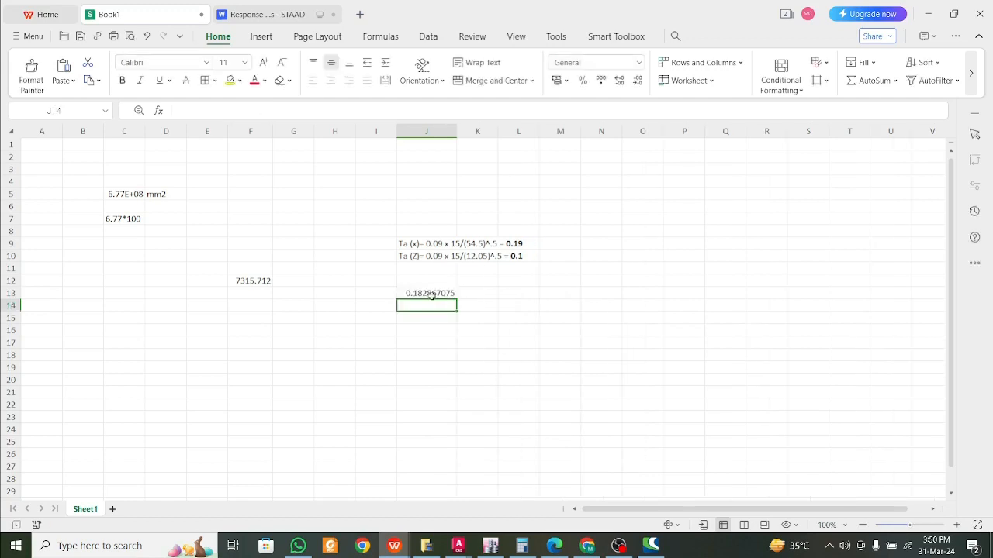
- Change the result of the Ta (x) calculation line in cell J9 to 0.18
left_click(521, 242)
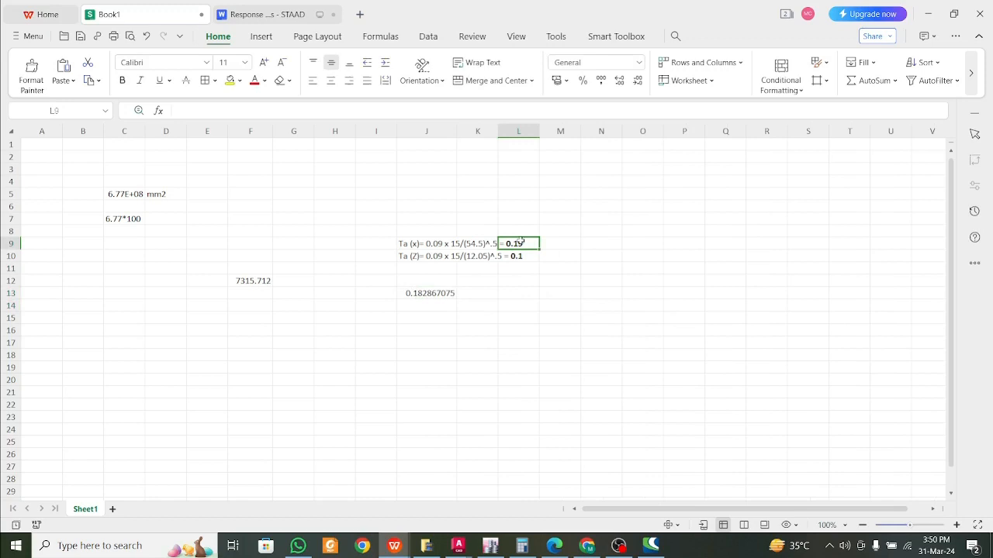
left_click(443, 245)
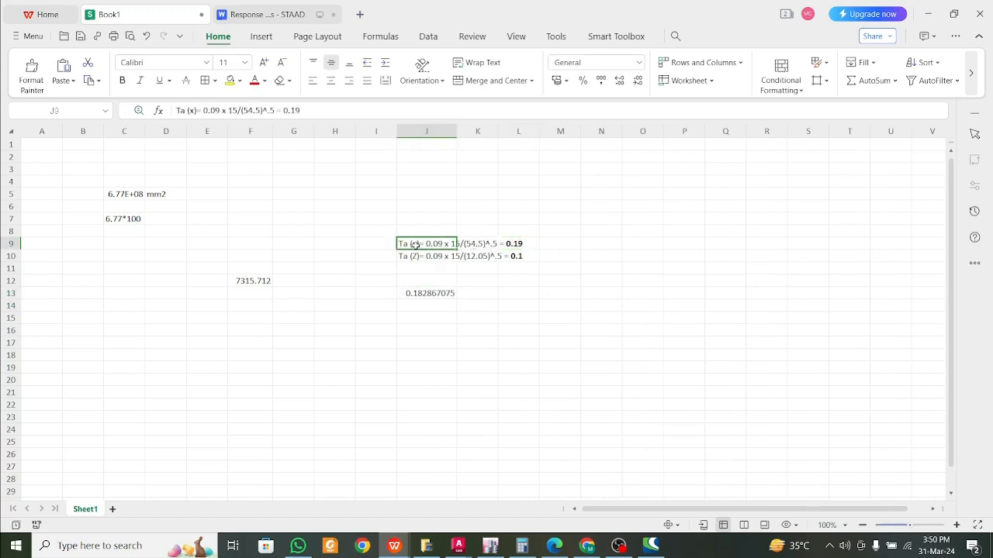
left_click(302, 110)
key("BackSpace")
type("8")
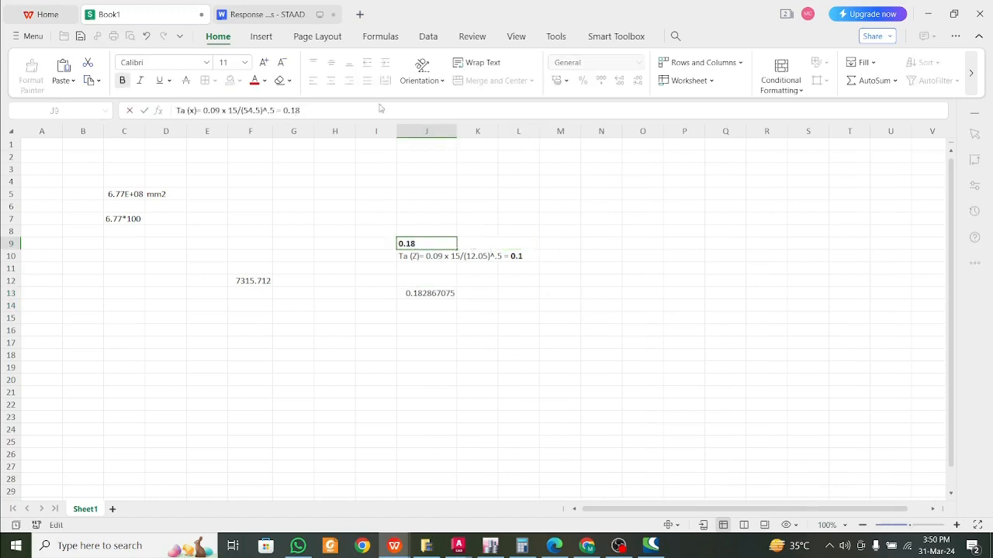
left_click(527, 228)
- Copy the Ta (x) time period formula from cell J13 into cell J14
scroll(568, 279, "up", 6, "ctrl")
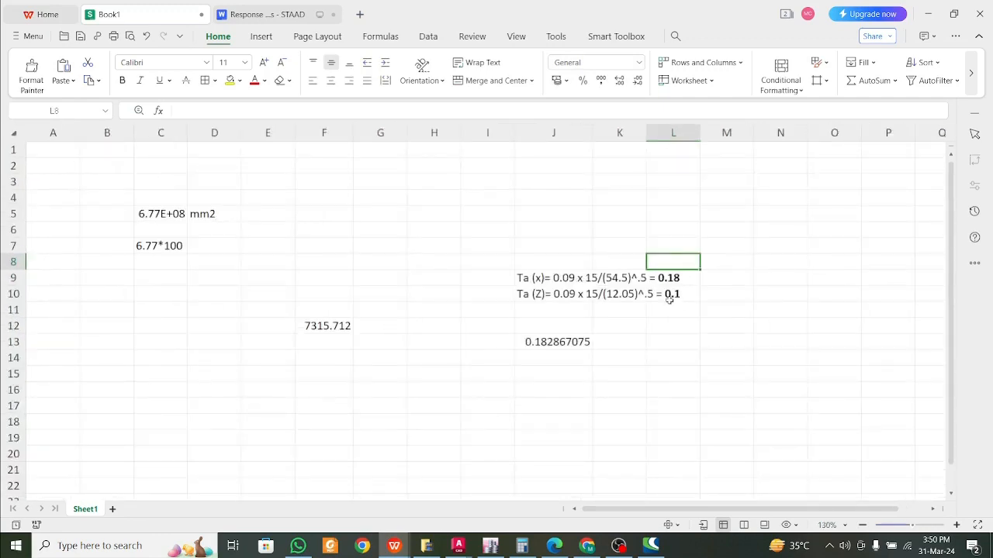
scroll(726, 511, "right", 3)
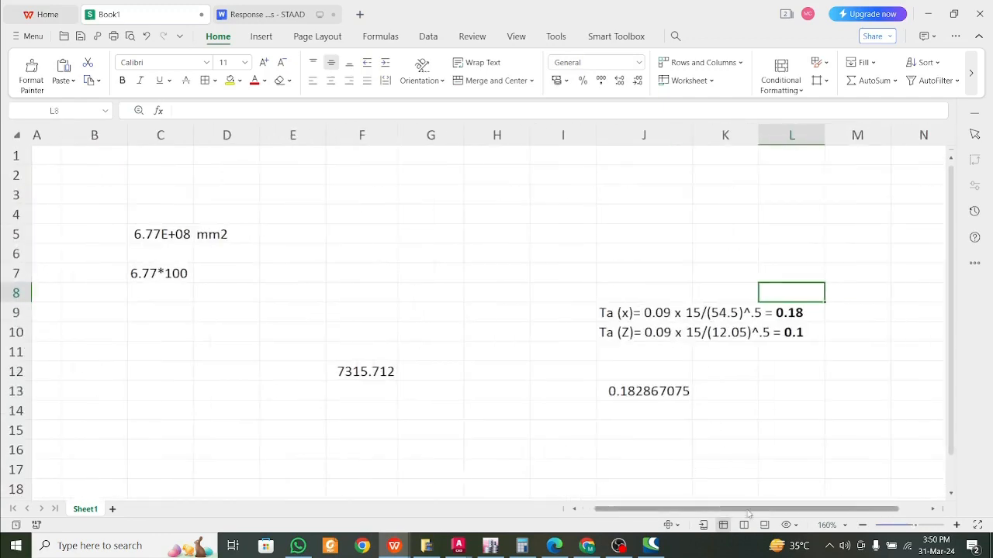
scroll(793, 412, "up", 3, "ctrl")
scroll(758, 511, "right", 2)
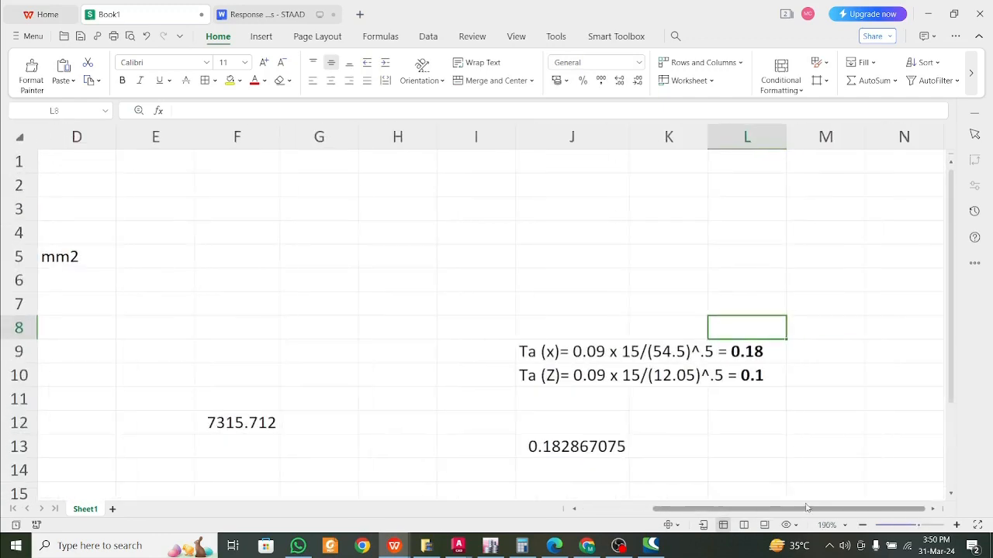
scroll(808, 460, "up", 2, "ctrl")
scroll(781, 455, "down", 2)
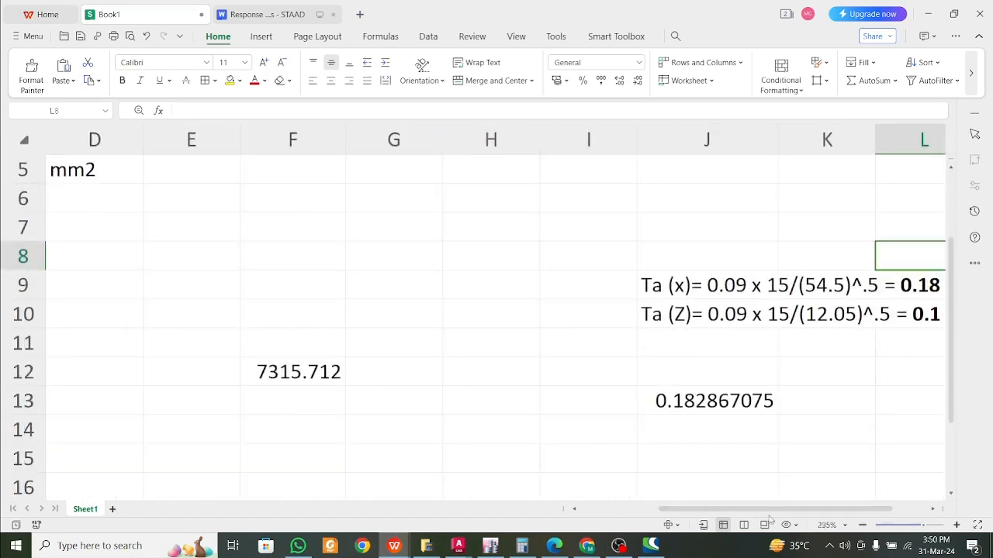
scroll(881, 512, "right", 1)
left_click(811, 401)
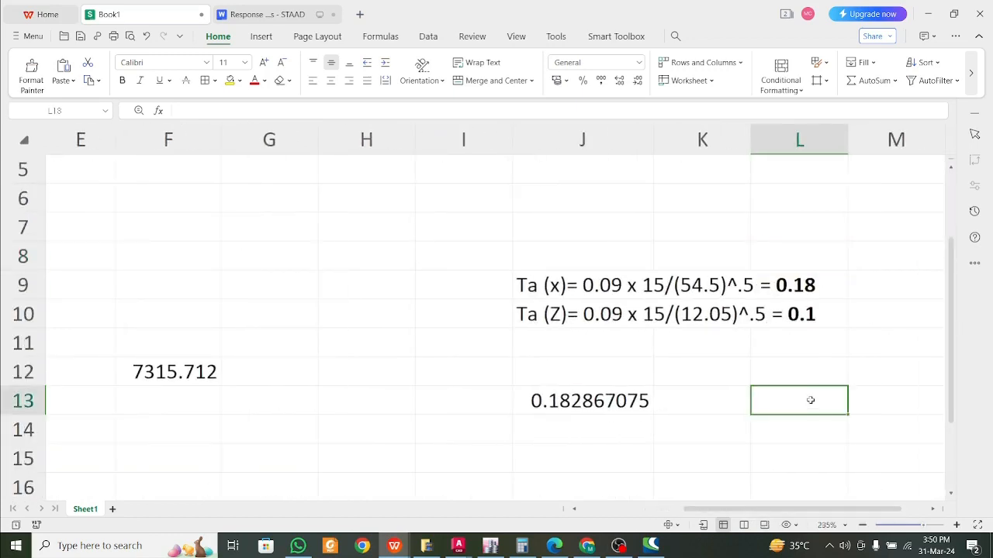
left_click(631, 339)
left_click(629, 316)
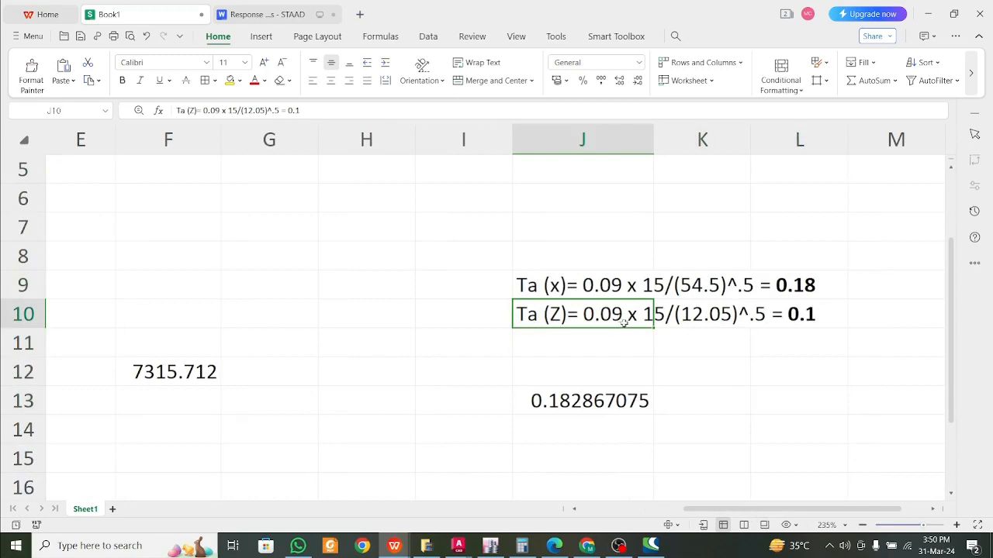
left_click(673, 321)
left_click(599, 322)
left_click(605, 402)
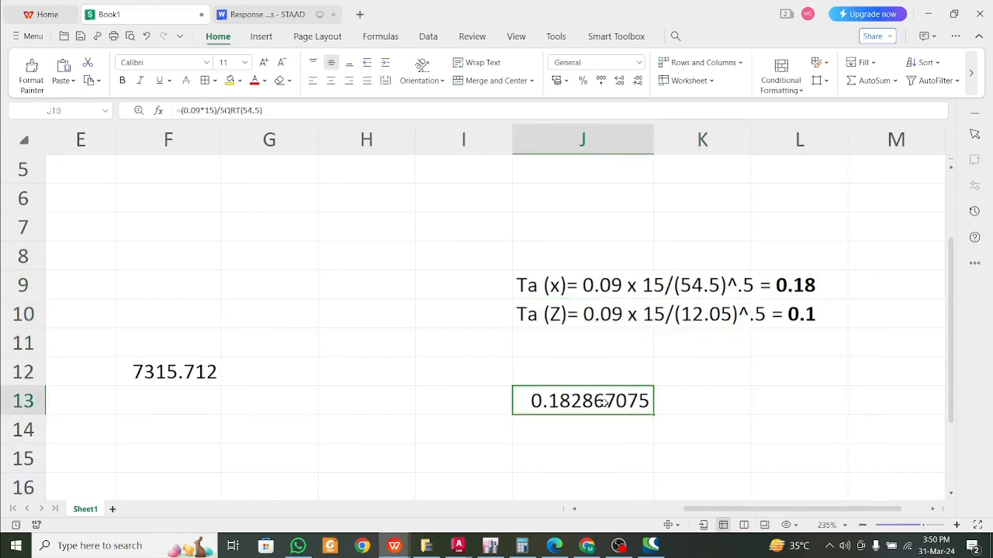
key("ctrl+c")
left_click(616, 432)
key("ctrl+v")
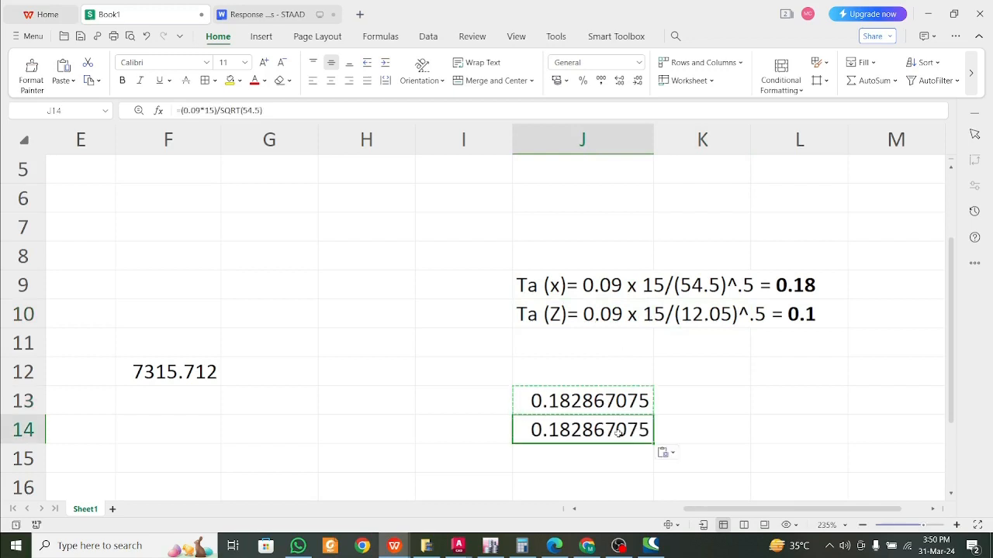
key("Escape")
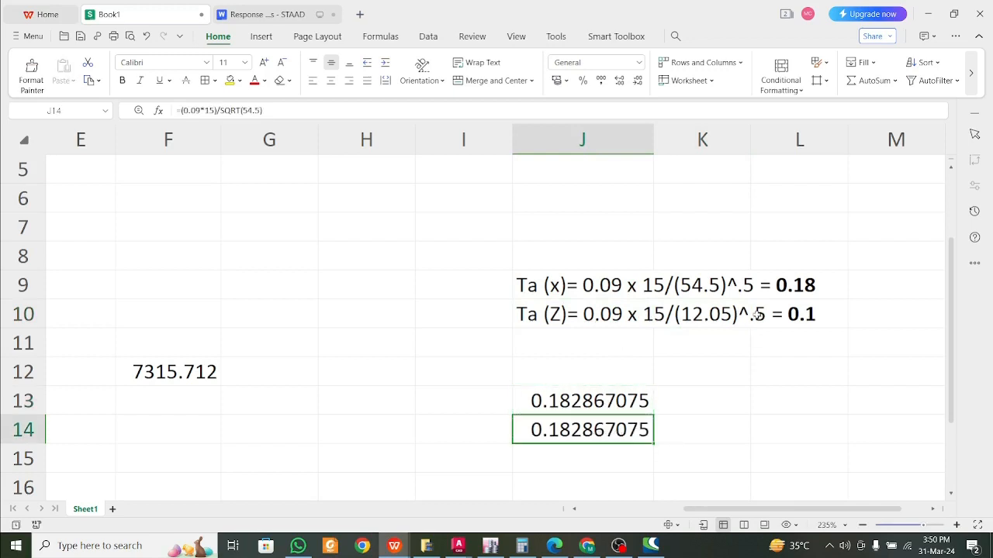
- Change the formula in cell J14 to =(0.09*15)/SQRT(12.05) to calculate the Ta (Z) time period
left_click(724, 317)
left_click(574, 431)
left_click(262, 110)
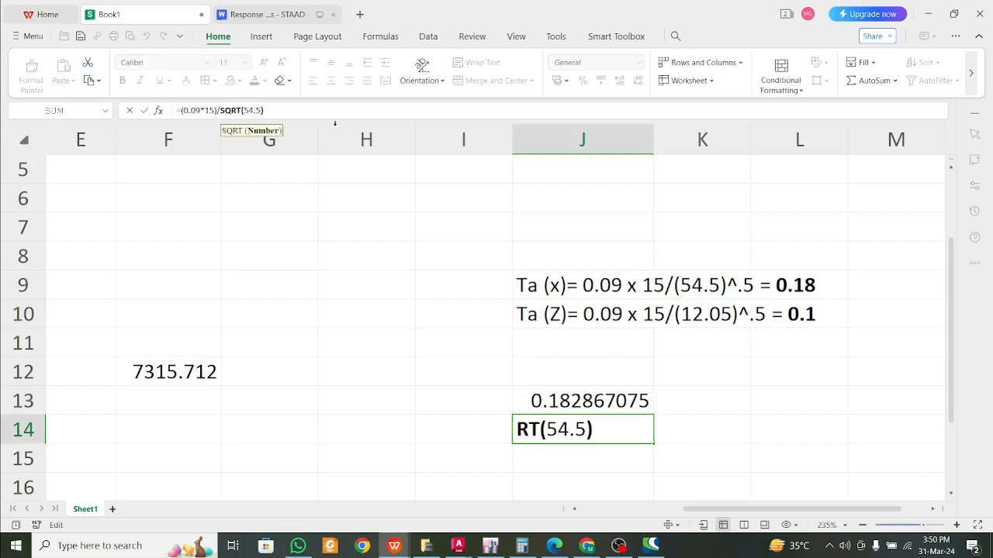
key("shift+Left")
key("shift+Left")
key("shift+Left")
key("shift+Left")
type("12.05")
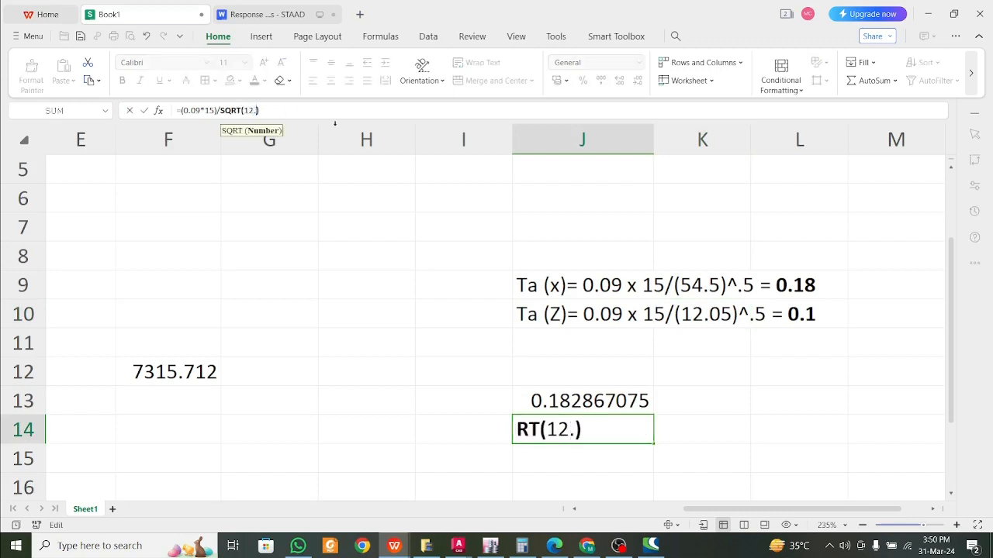
key("Return")
- Change the result of the Ta (Z) calculation line in cell J10 to 0.39
left_click(555, 275)
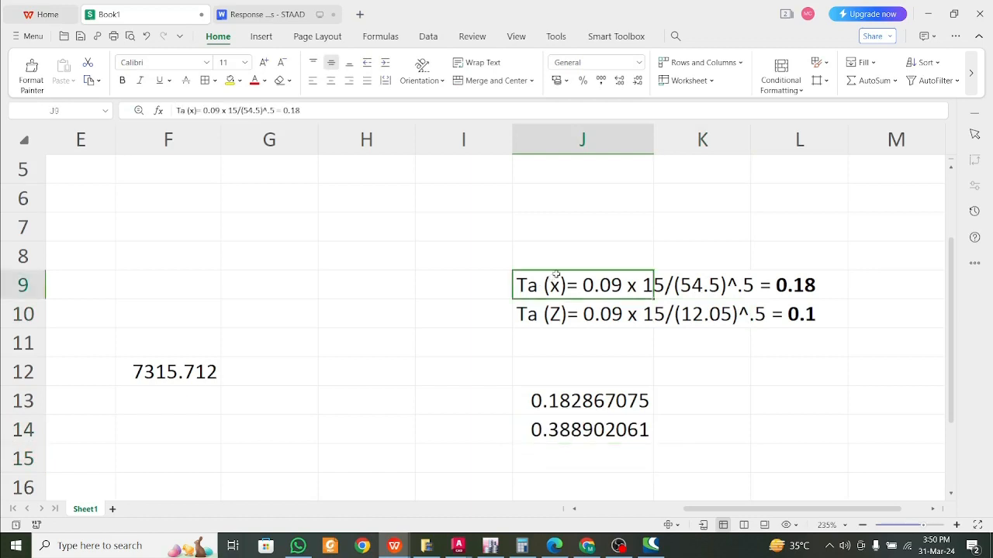
left_click(597, 314)
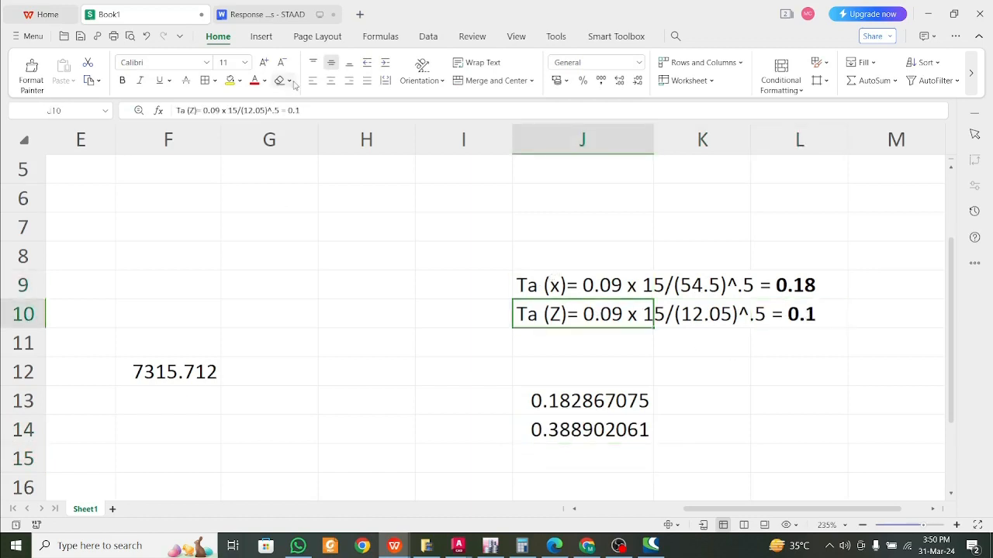
left_click(311, 111)
key("BackSpace")
type("358")
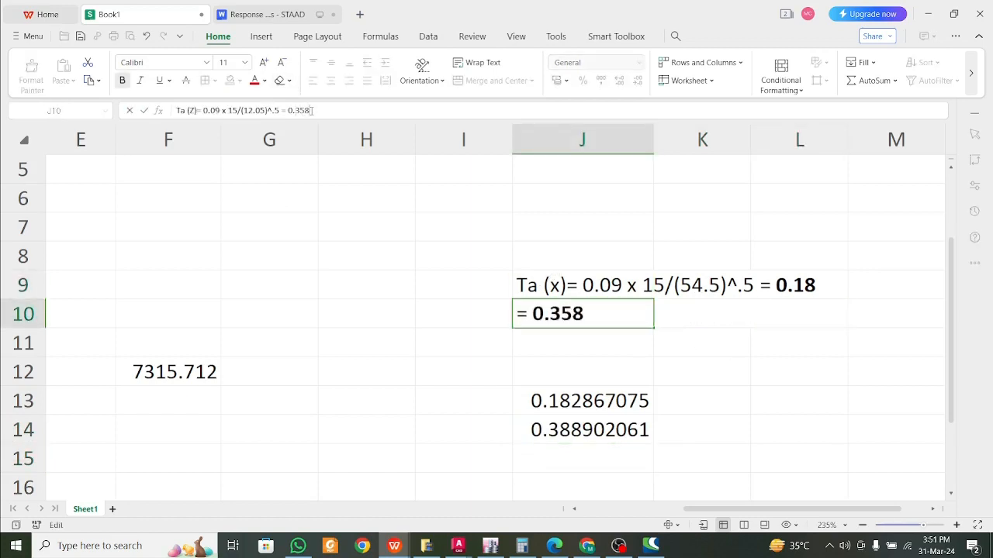
key("BackSpace")
key("BackSpace")
type("8")
key("Return")
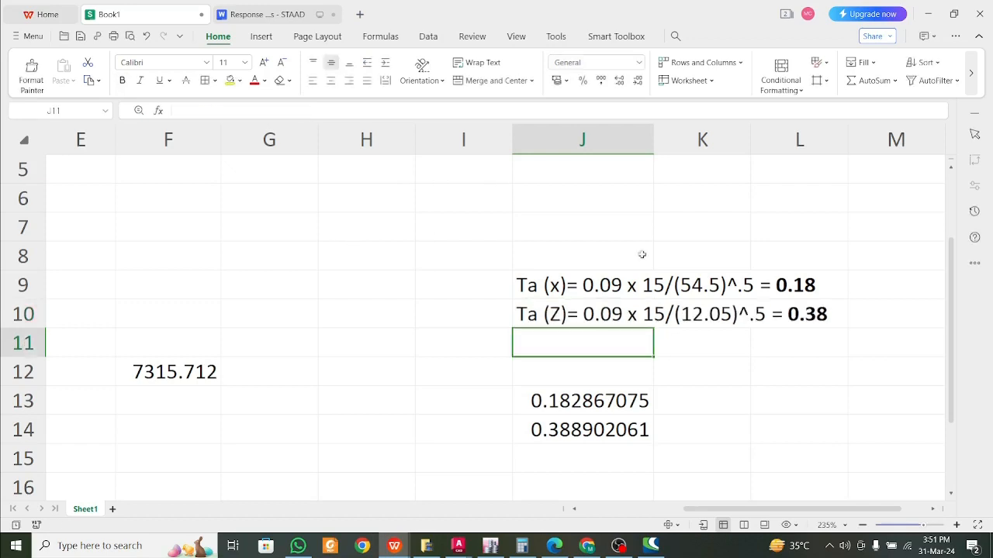
left_click(527, 314)
left_click(321, 110)
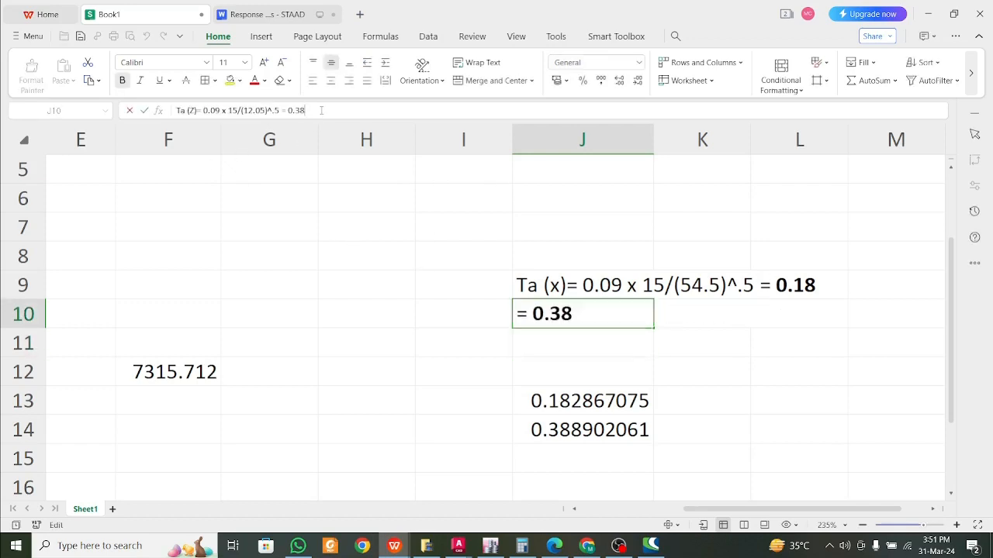
key("BackSpace")
type("9")
left_click(303, 284)
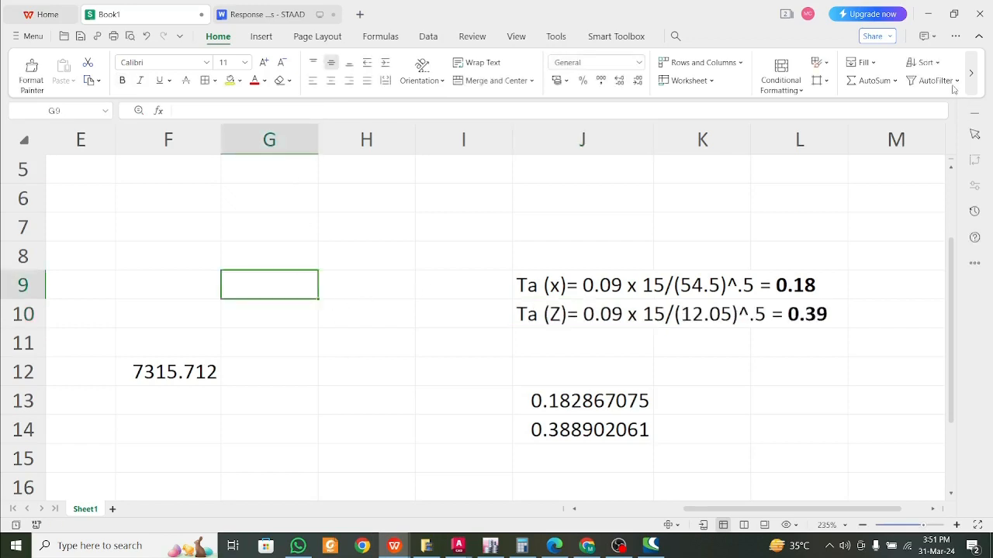
- Switch to the Response notes document and update the time period results to 0.18 for Ta (x) and 0.39 for Ta (Z)
left_click(297, 16)
left_click(391, 354)
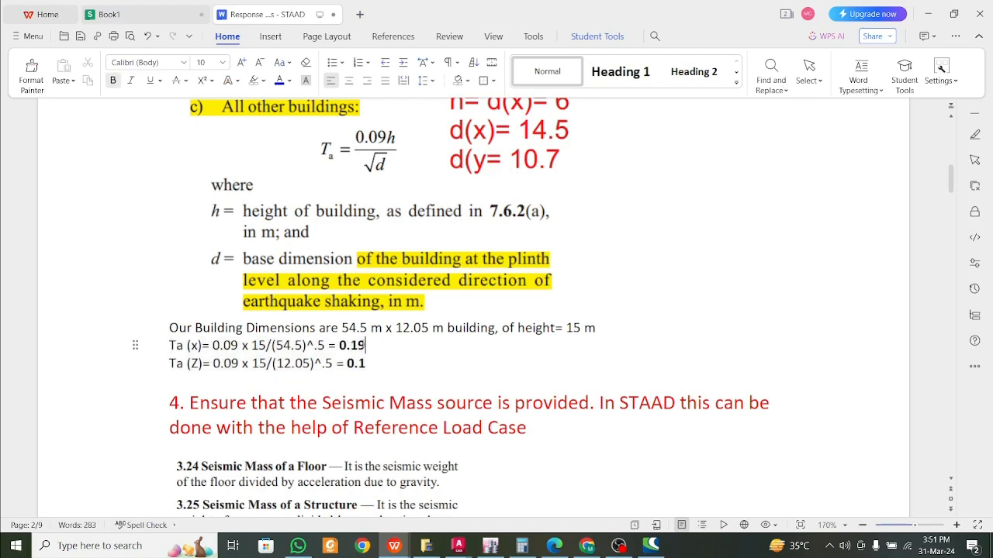
key("BackSpace")
type("8")
left_click(369, 363)
type("39")
left_click_drag(376, 364, 164, 344)
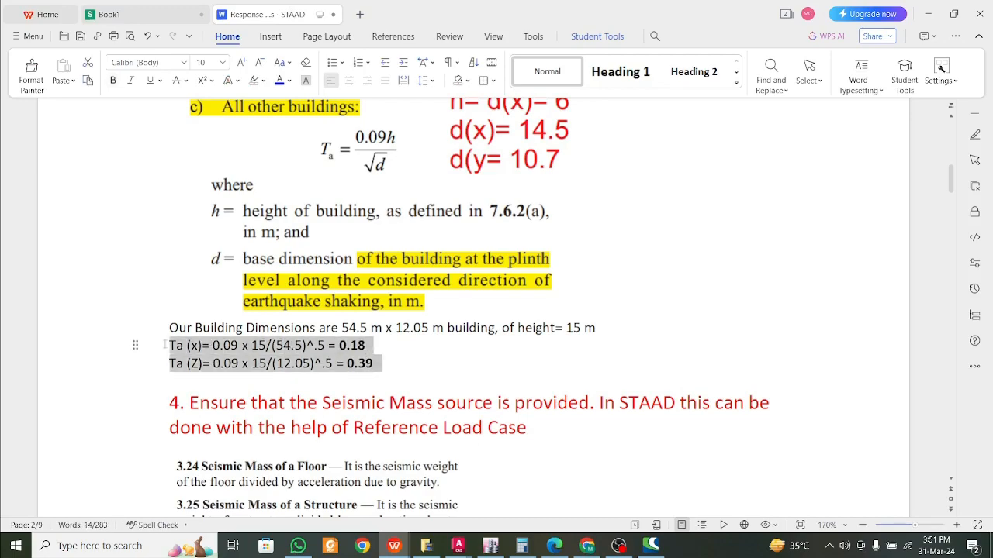
left_click(164, 345)
- Review the seismic zone factor table, the clause 6.4.2 Ah formula with its Sa/g expressions, and the Ah calculations in the notes
scroll(545, 395, "down", 15)
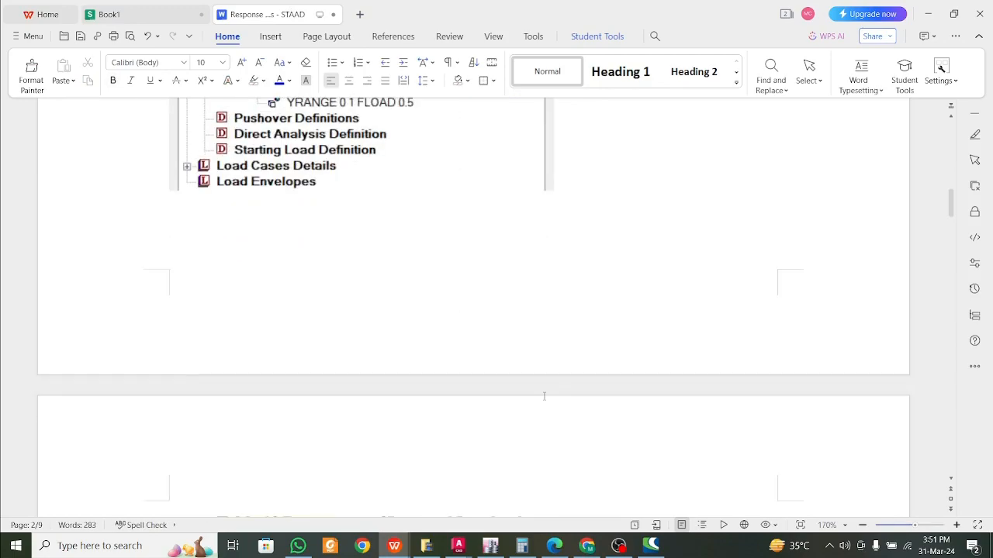
scroll(544, 395, "down", 15)
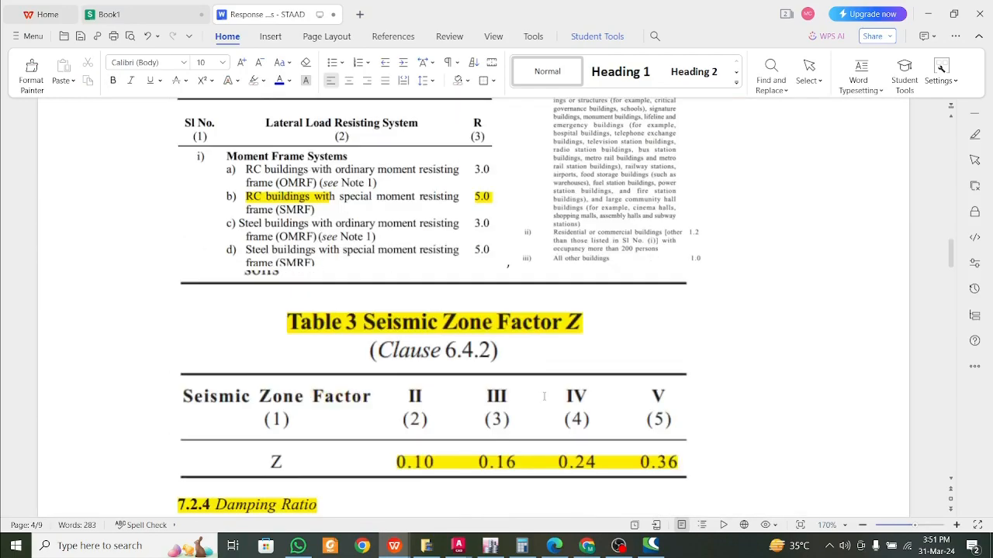
scroll(544, 395, "down", 5)
scroll(545, 395, "up", 3)
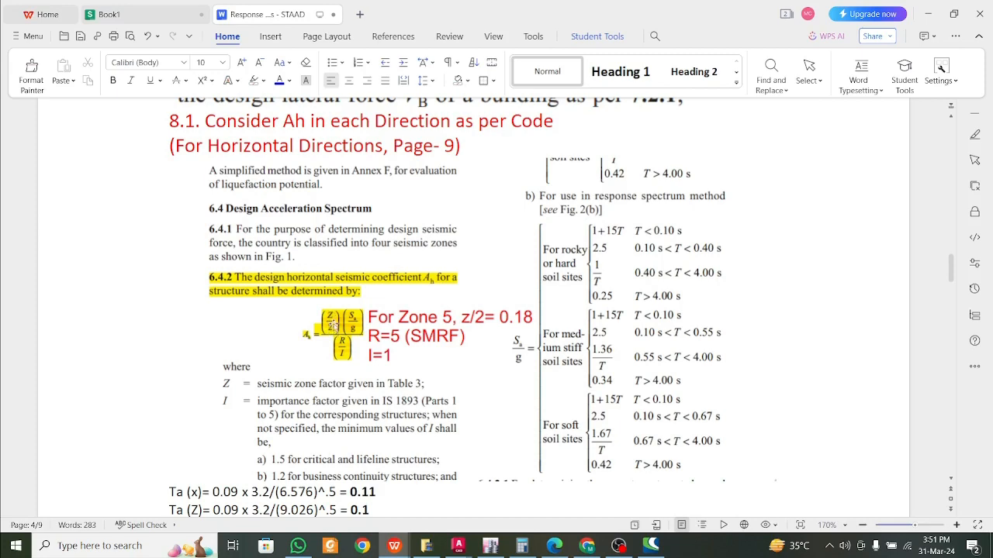
scroll(329, 345, "down", 2)
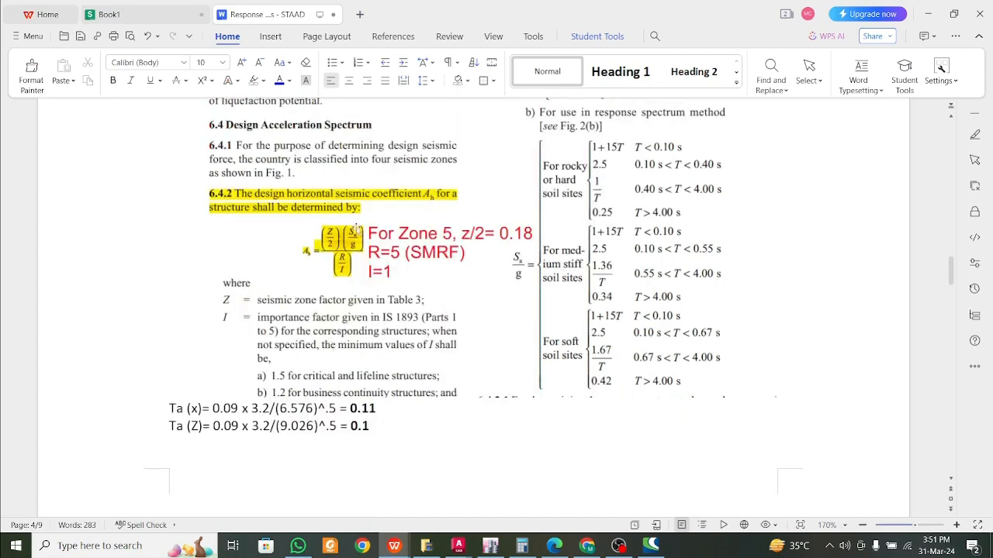
scroll(404, 240, "up", 1)
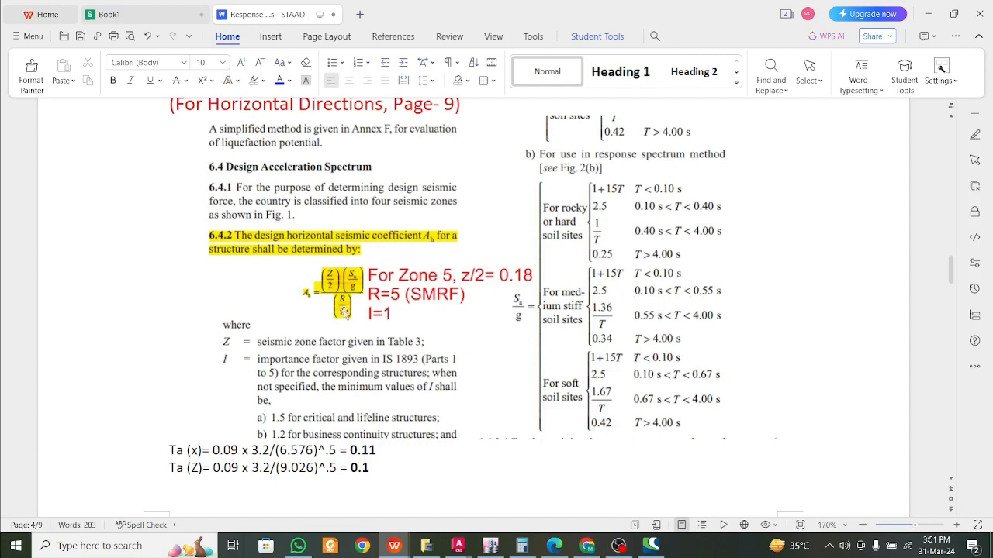
scroll(345, 311, "down", 7)
scroll(349, 314, "down", 13)
- Compare the response reduction, importance and zone factor tables with the Ah formula inputs, and go to the Ah(Z & X) Sa/g line
scroll(349, 313, "up", 20)
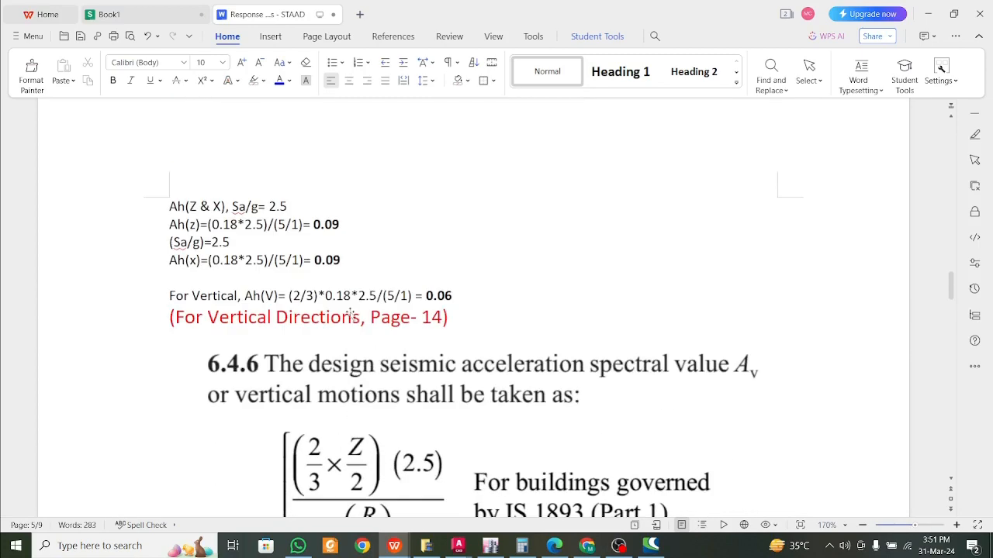
scroll(350, 314, "up", 7)
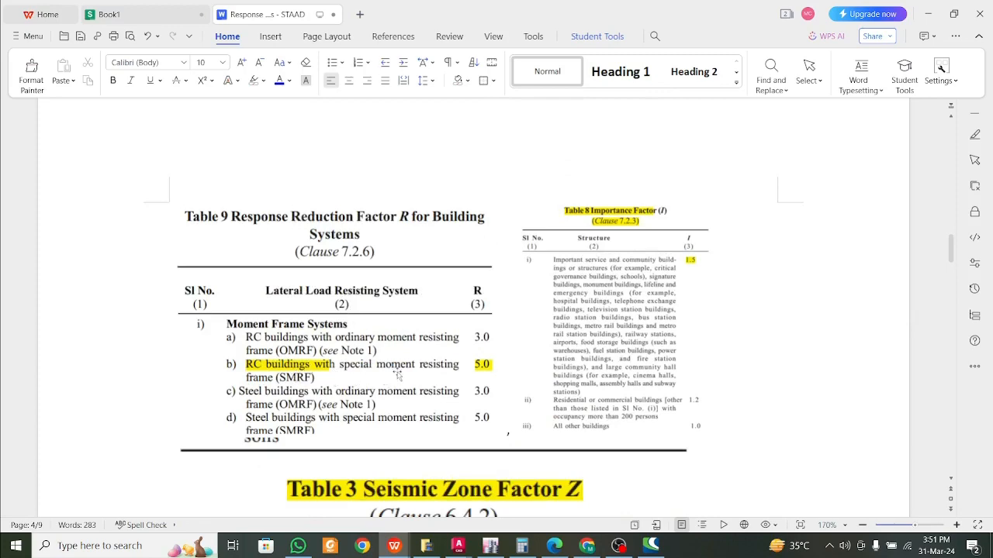
scroll(397, 374, "down", 13)
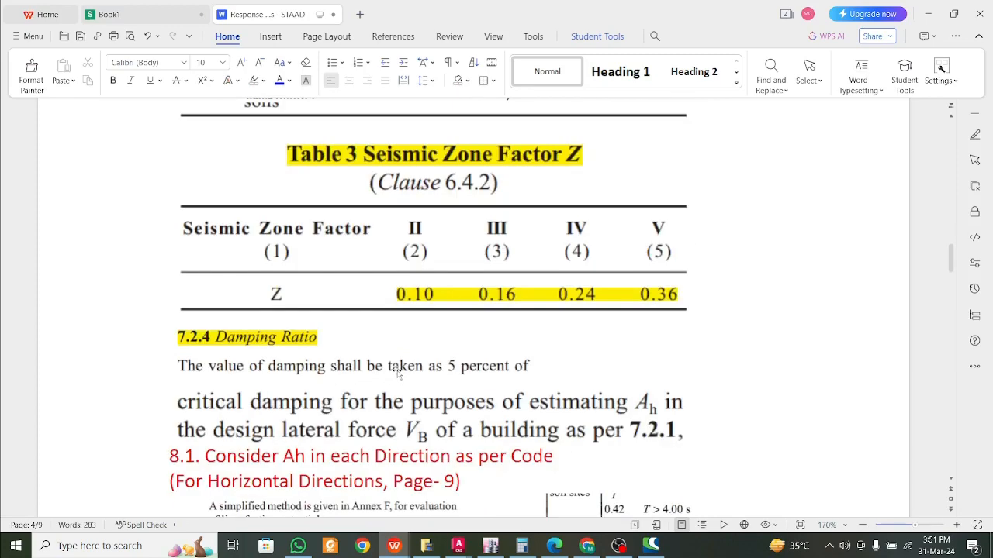
scroll(397, 374, "down", 5)
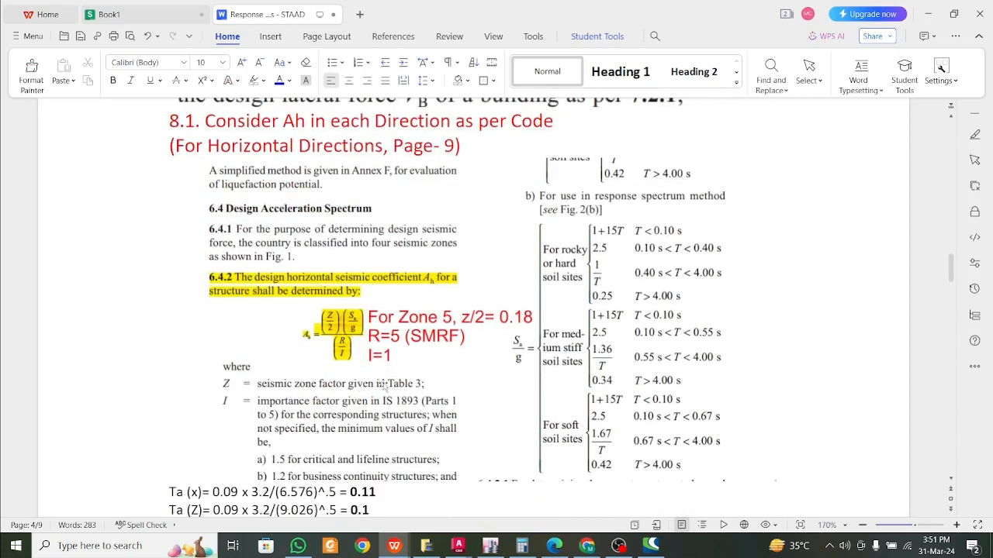
scroll(380, 380, "up", 13)
scroll(374, 380, "up", 5)
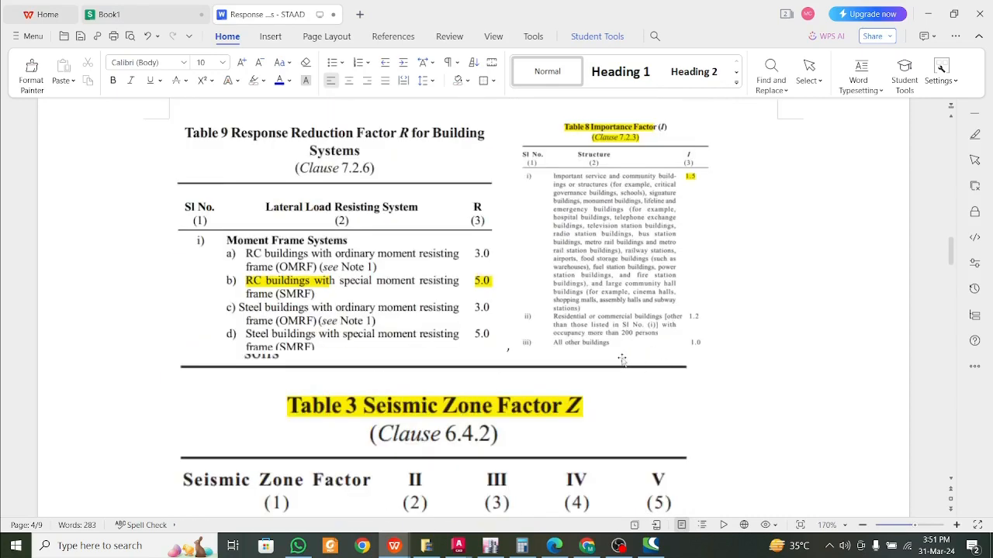
scroll(617, 365, "down", 14)
scroll(617, 364, "down", 6)
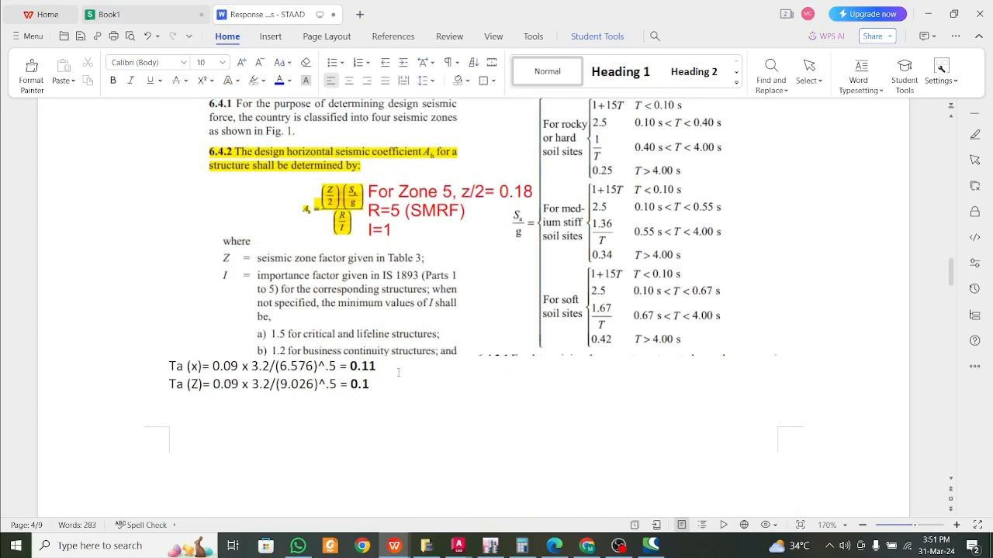
scroll(398, 373, "down", 7)
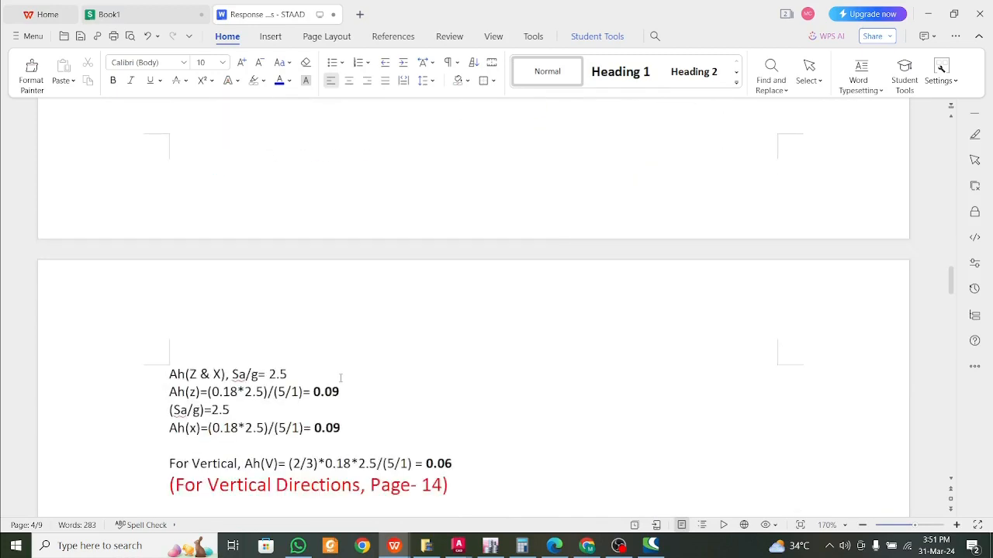
left_click(282, 375)
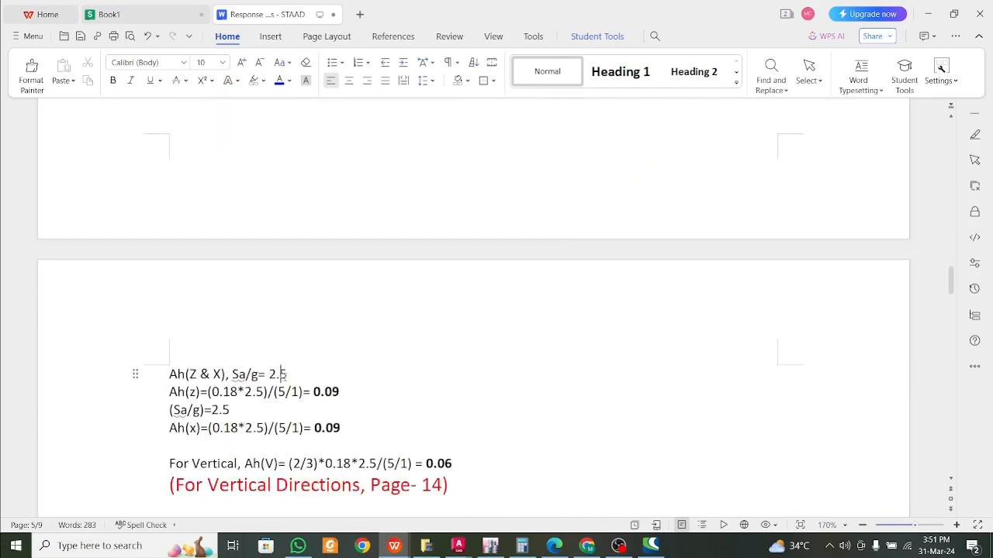
- Check the Ah(z) and Ah(x) calculation lines in the notes against the clause 6.4.2 formula and its Sa/g expressions
left_click(266, 391)
scroll(348, 423, "up", 2)
scroll(348, 423, "down", 3)
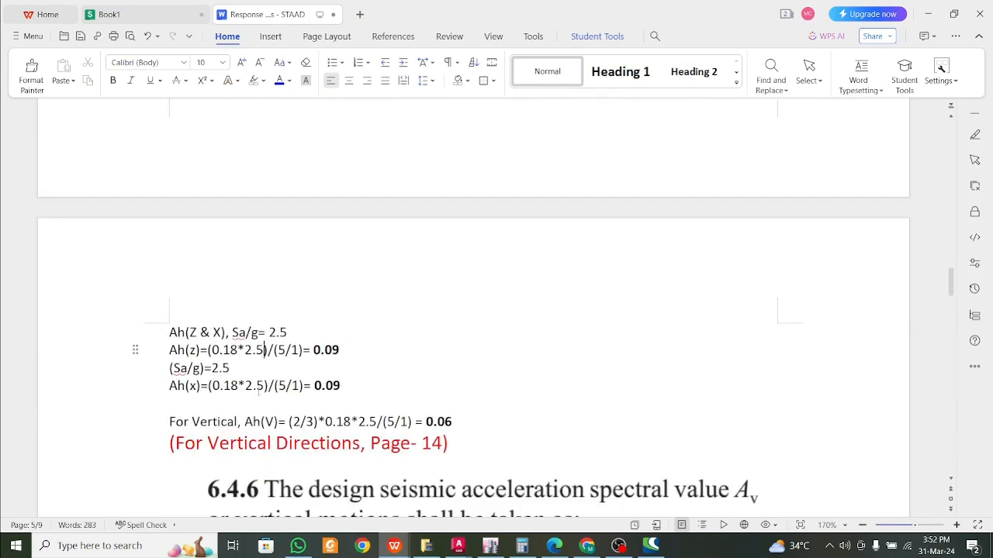
left_click(238, 351)
key("Right")
key("Right")
key("Right")
key("Right")
key("Right")
key("Right")
key("Right")
key("Right")
key("Right")
key("Right")
key("Right")
key("Right")
key("Right")
key("Right")
key("Right")
key("Right")
key("Down")
left_click(346, 351)
scroll(347, 352, "up", 10)
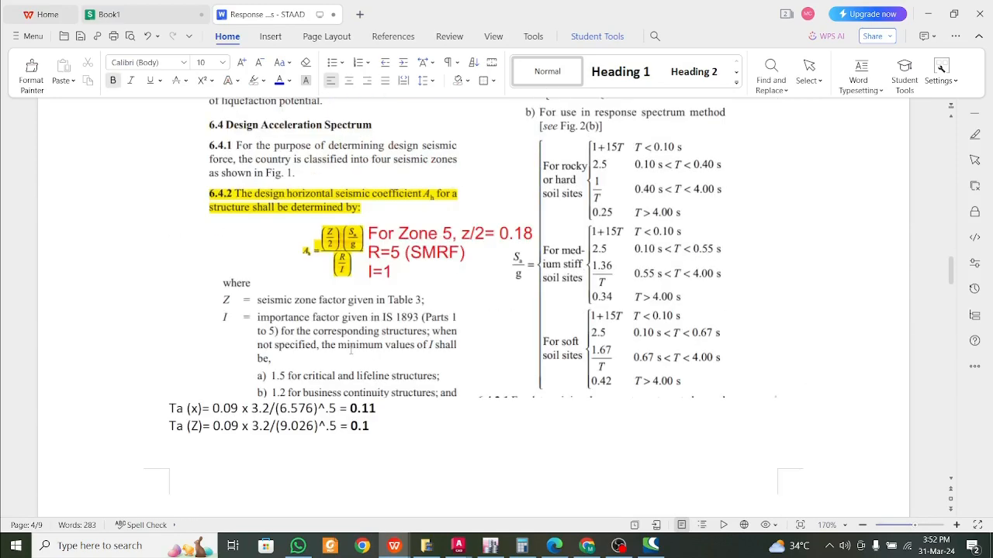
scroll(350, 350, "down", 10)
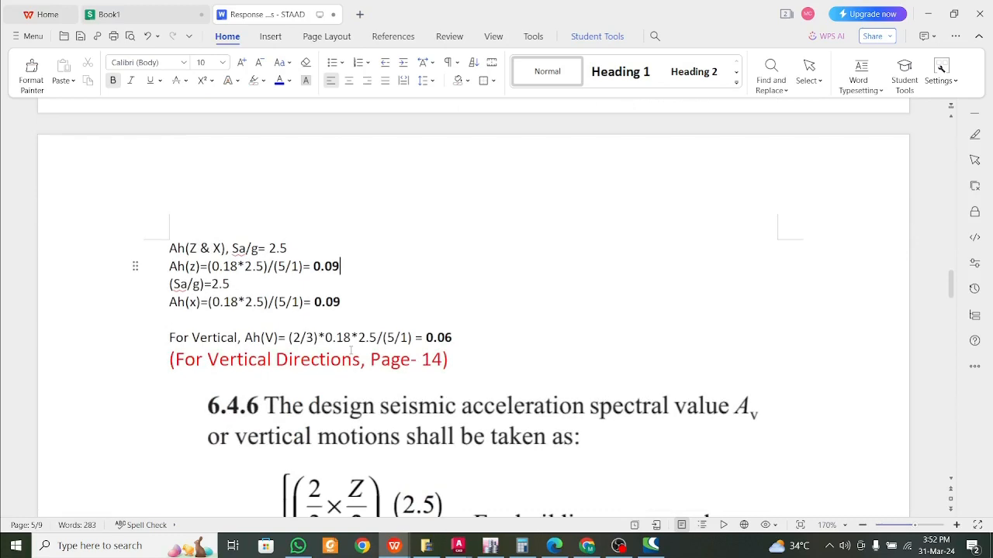
- Review the vertical coefficient Ah(V) calculation against the clause 6.4.6 expressions and compare it with the horizontal Ah lines
key("Down")
key("Down")
key("Down")
scroll(355, 347, "down", 3)
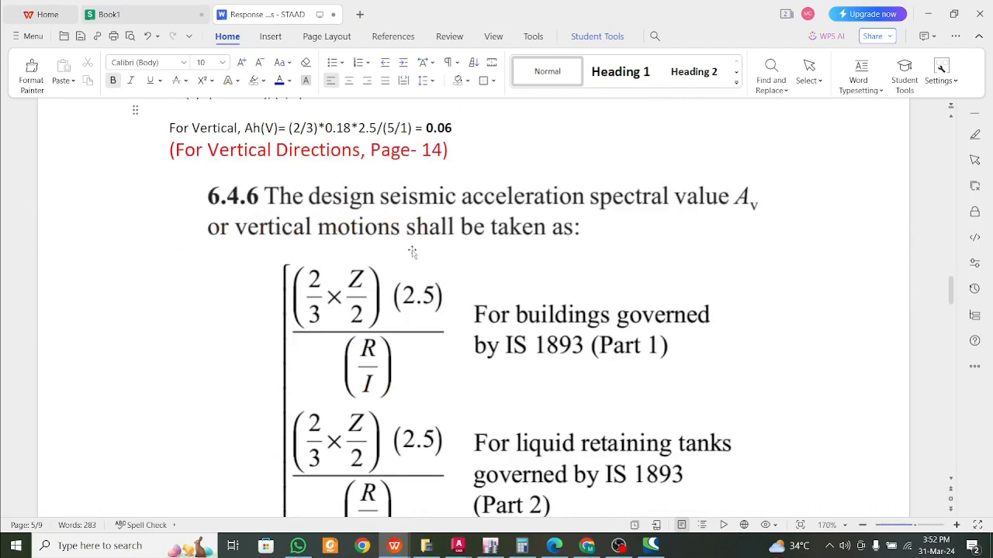
scroll(420, 247, "down", 2)
scroll(422, 262, "up", 1)
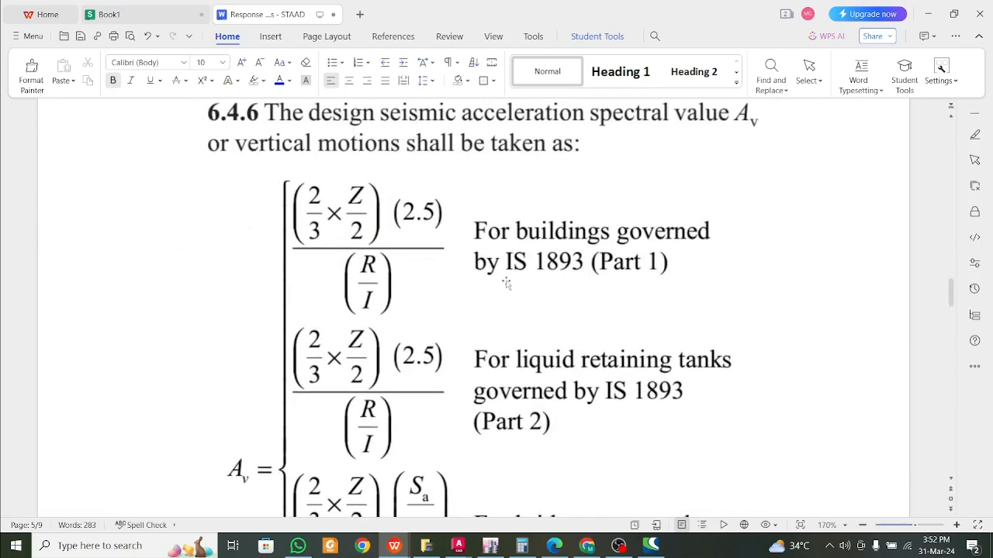
scroll(489, 283, "down", 1)
scroll(489, 283, "down", 5)
scroll(489, 283, "up", 8)
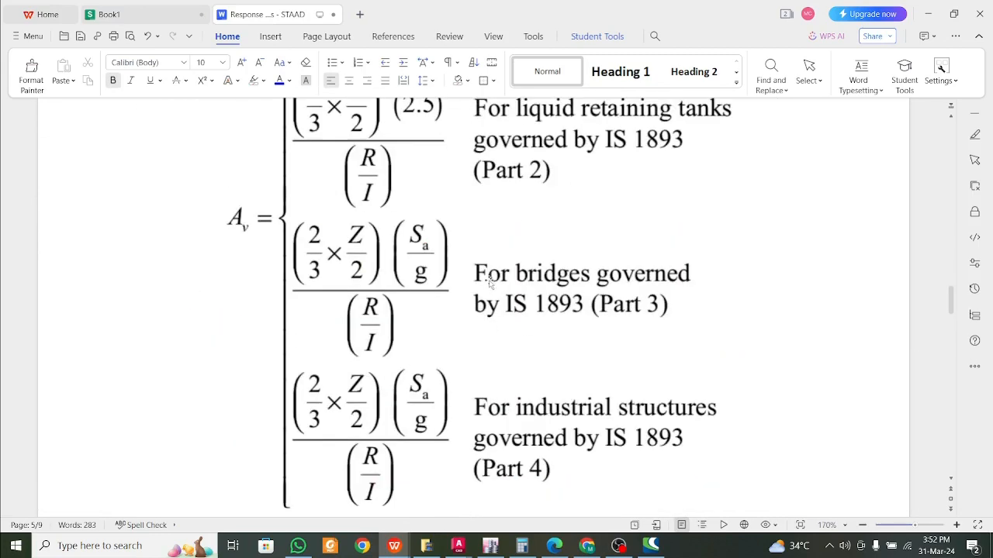
scroll(489, 284, "up", 1)
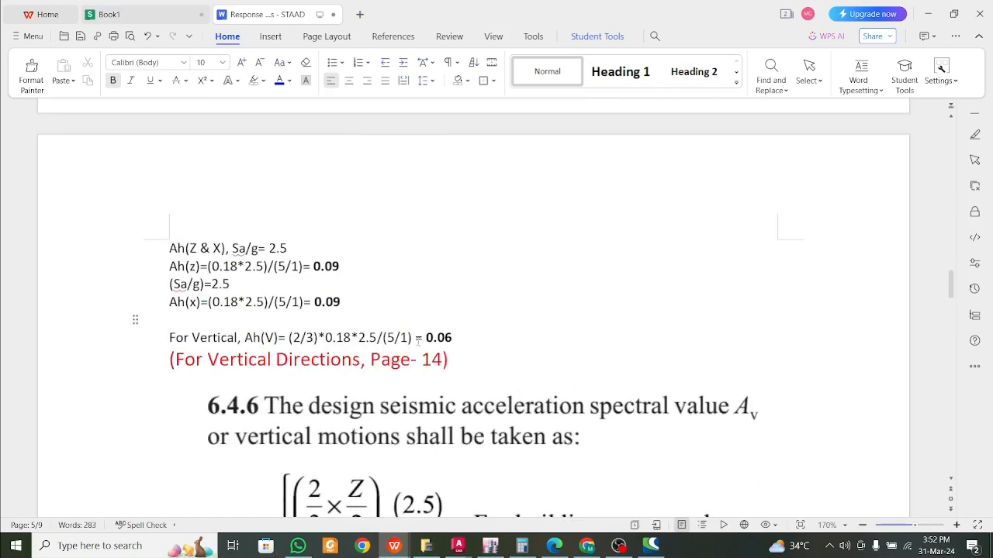
triple_click(453, 339)
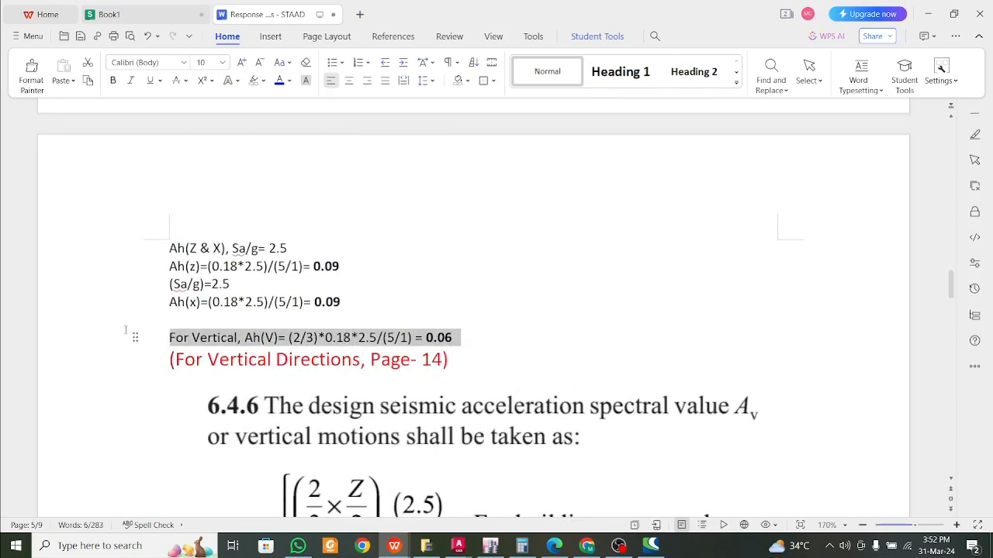
left_click(293, 347)
left_click_drag(356, 302, 143, 239)
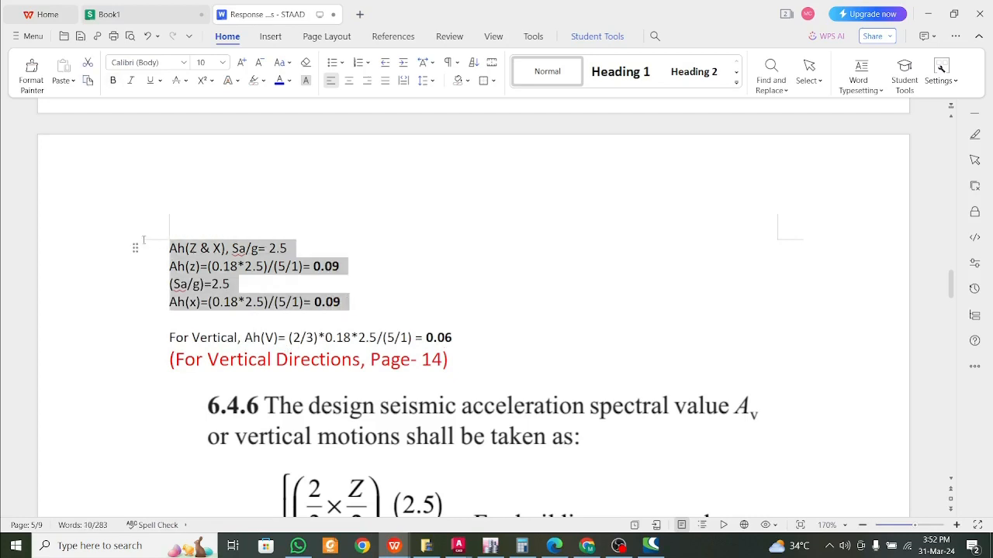
left_click(362, 312)
scroll(362, 312, "down", 2)
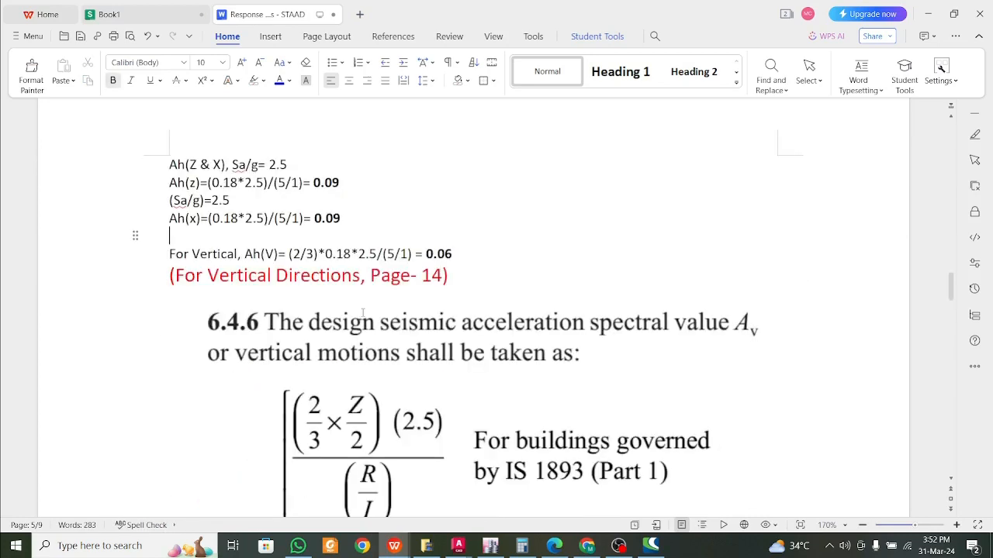
left_click(395, 314)
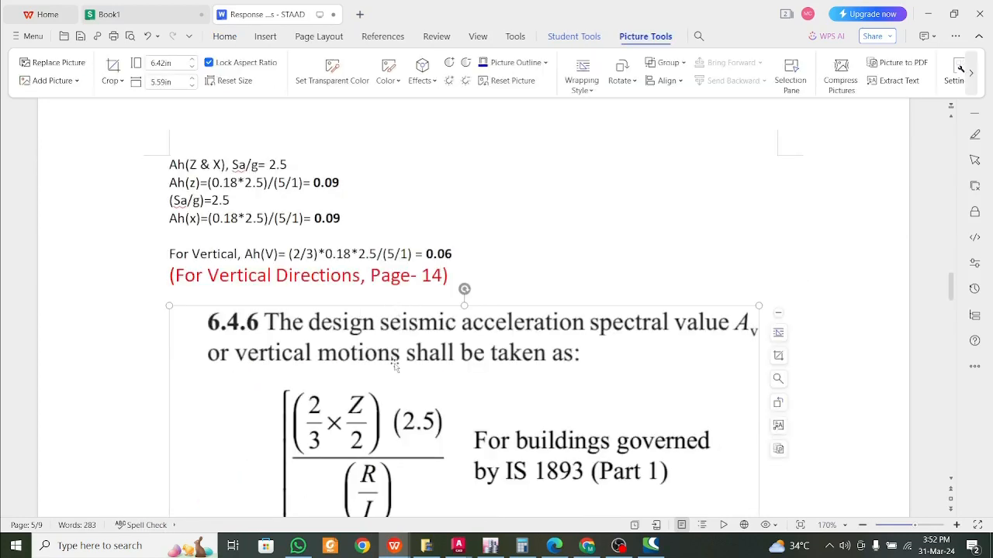
- Go back to clause 6.3.3.1 in the notes and read the conditions requiring vertical earthquake effects
scroll(394, 366, "up", 20)
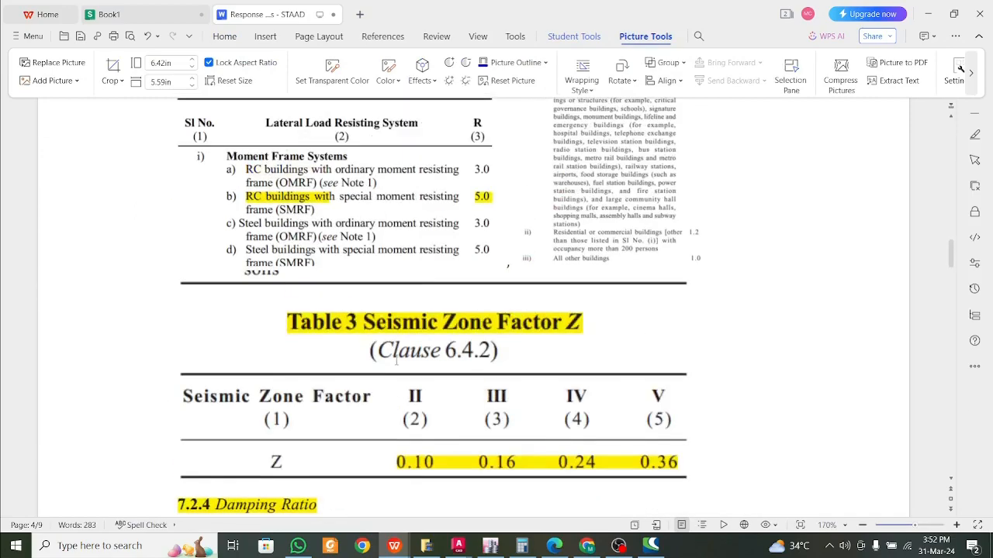
scroll(395, 361, "up", 20)
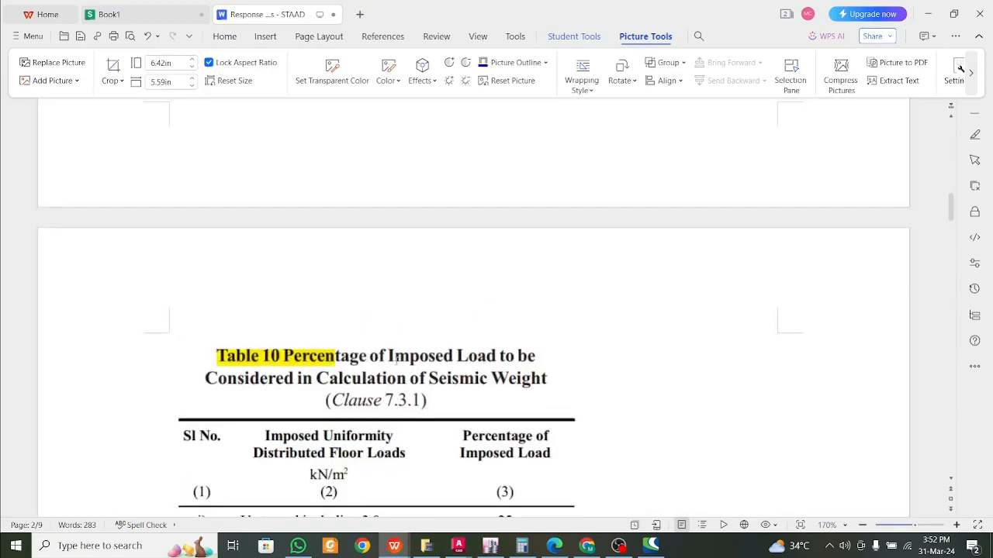
scroll(396, 361, "up", 15)
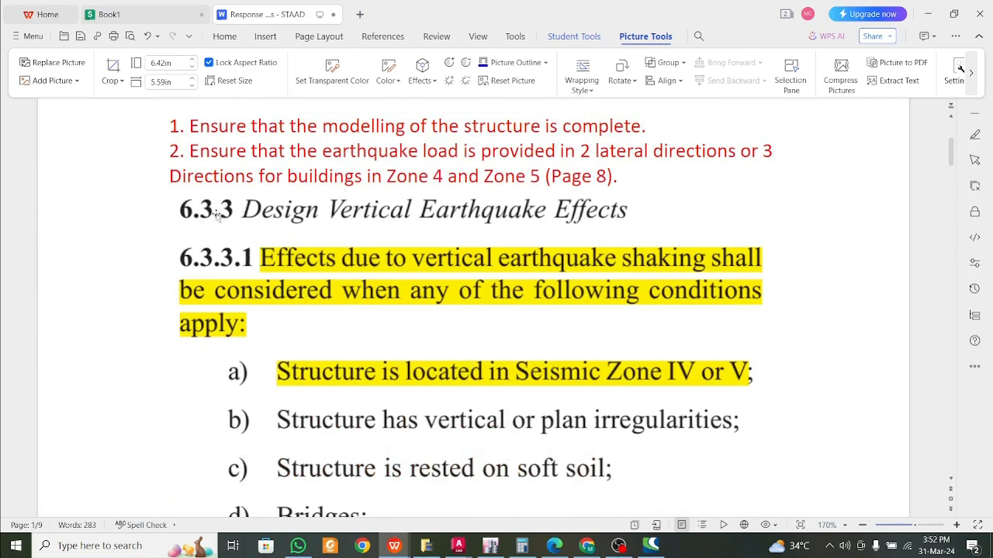
scroll(446, 328, "down", 1)
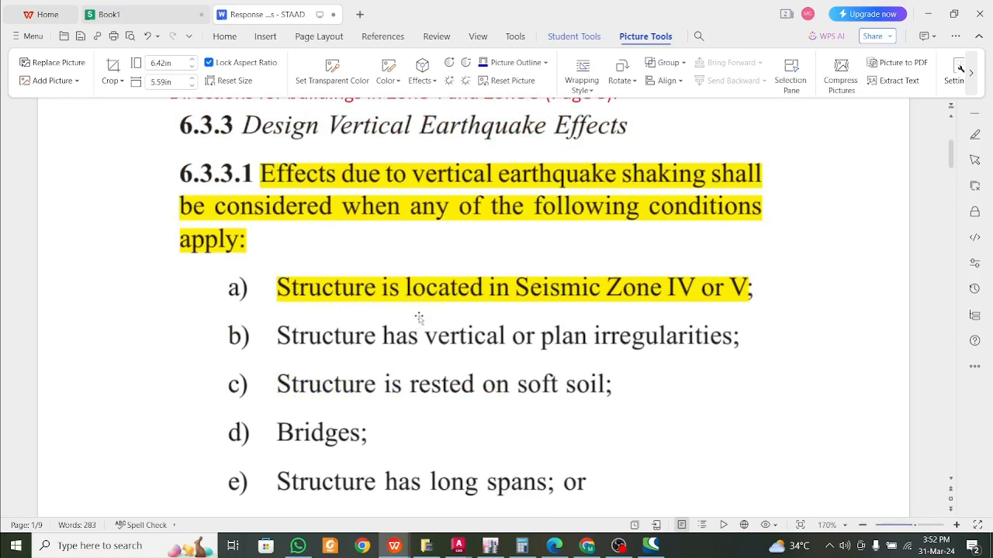
scroll(481, 312, "down", 2)
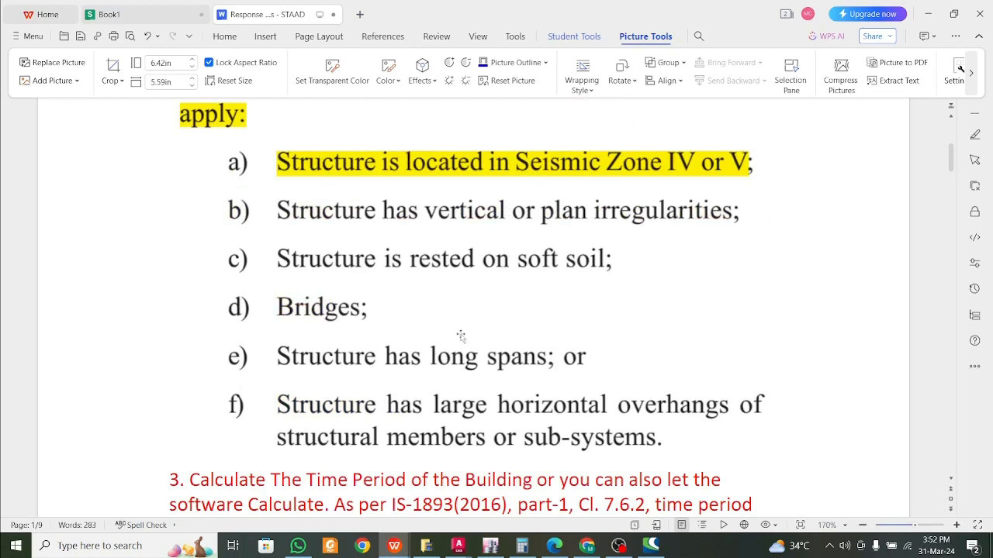
scroll(508, 361, "down", 1)
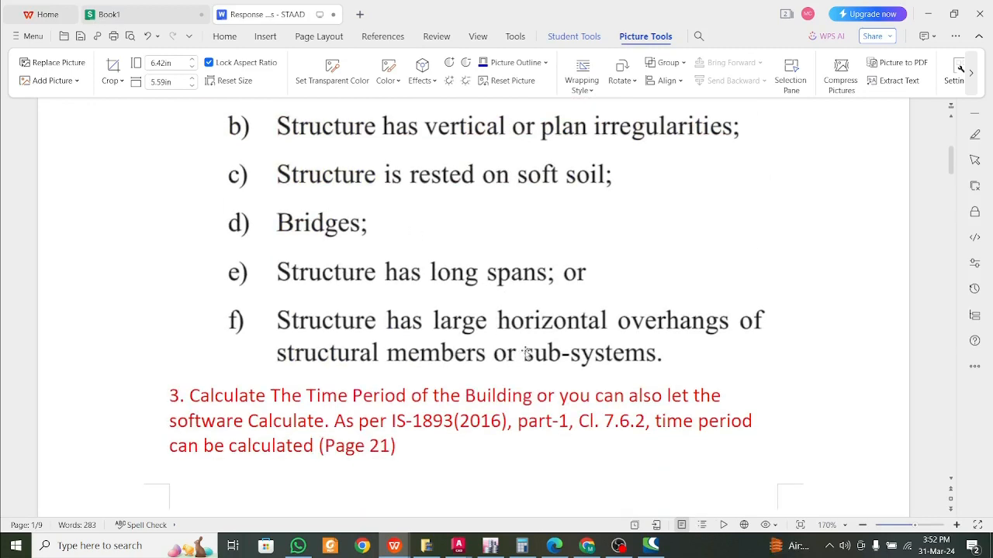
- Skim the remaining notes from the time period results through clause 6.4.6 and return to the Ah(x) result line
scroll(525, 353, "down", 13)
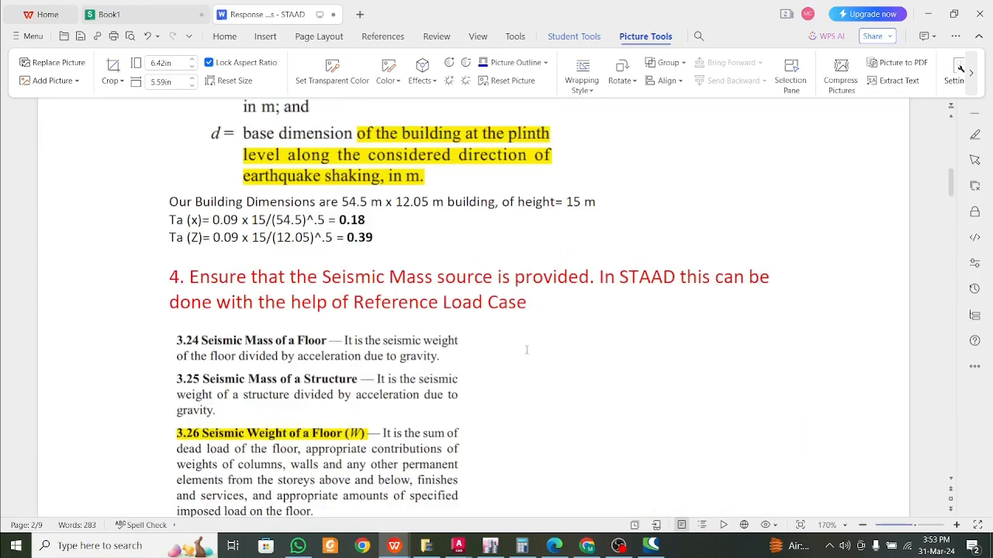
scroll(526, 351, "down", 15)
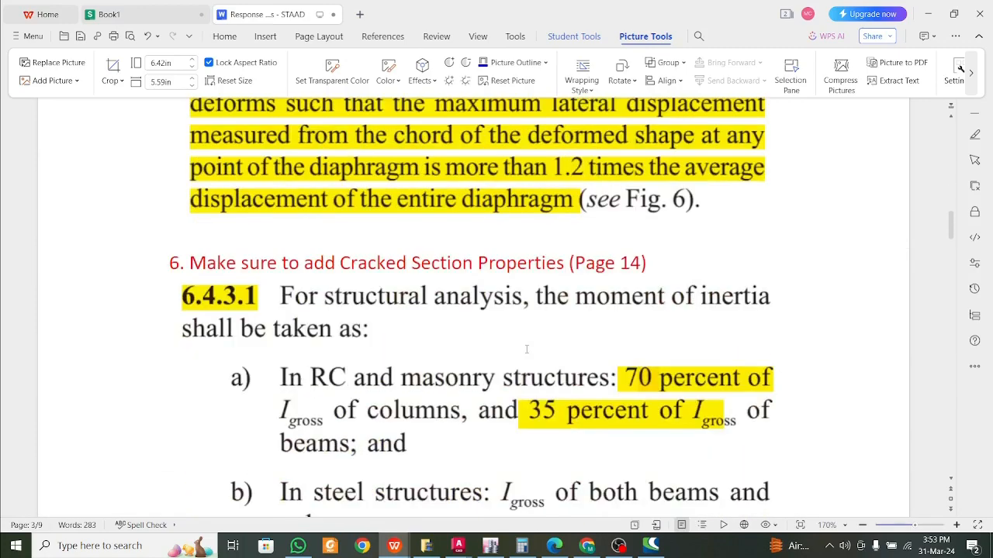
scroll(526, 349, "down", 15)
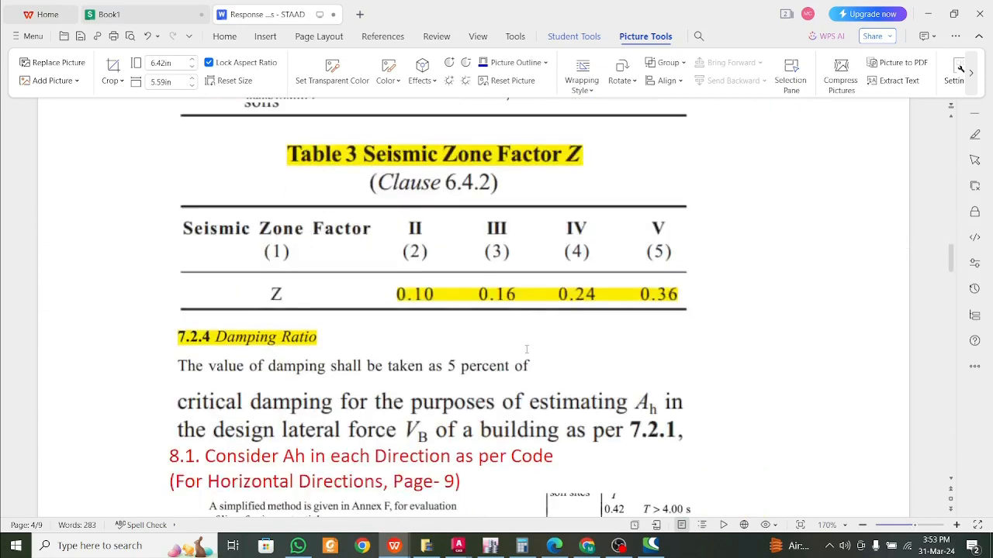
scroll(526, 349, "down", 15)
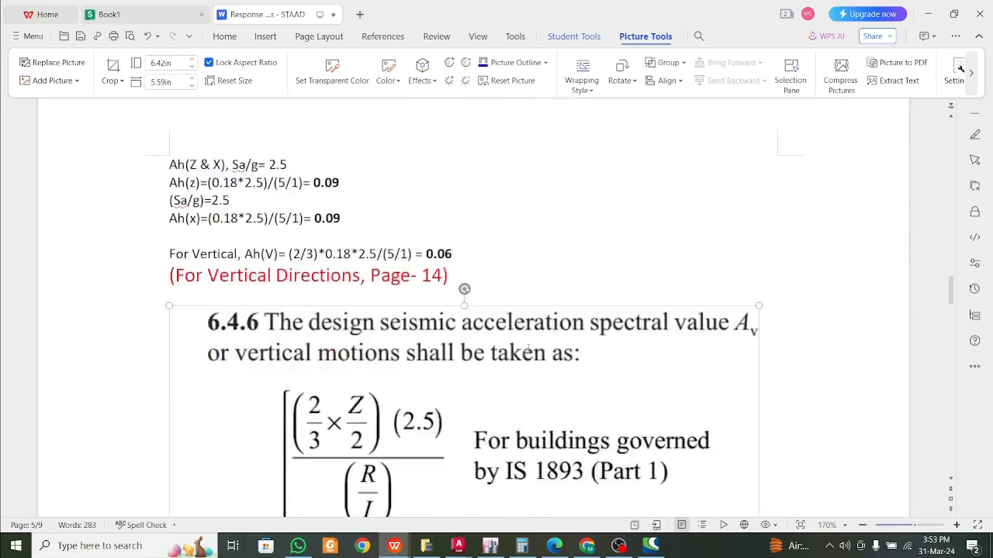
scroll(528, 348, "up", 3)
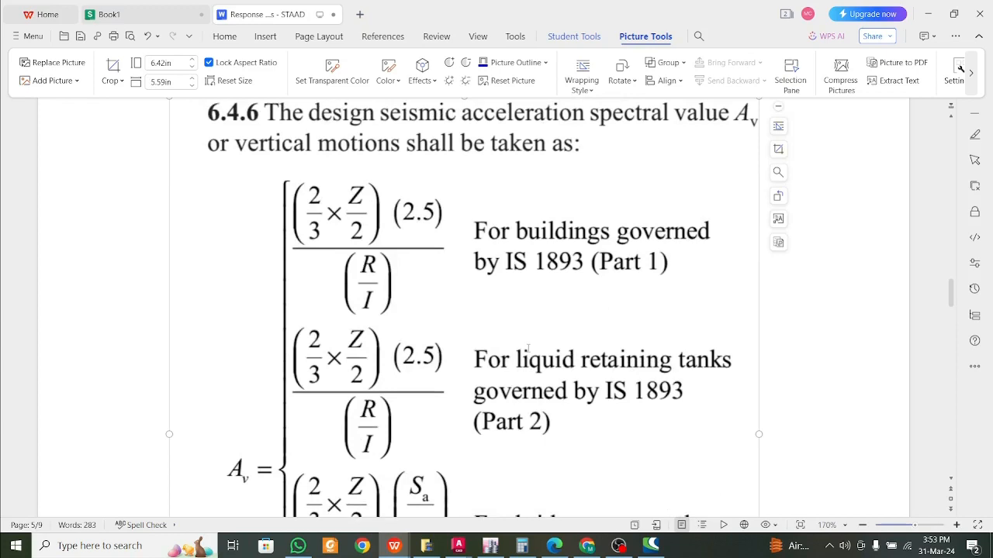
scroll(527, 348, "up", 3)
scroll(360, 316, "up", 1)
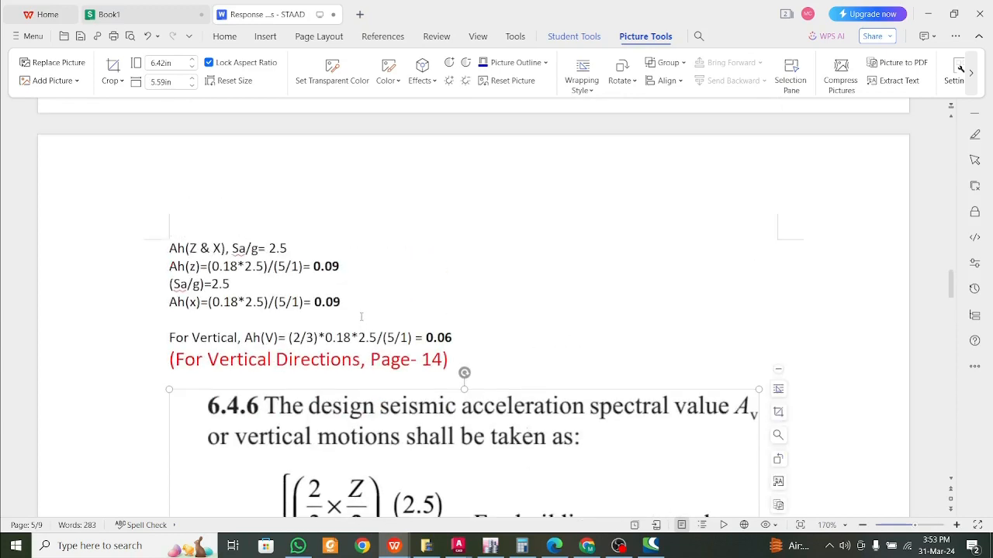
left_click(360, 317)
left_click(350, 301)
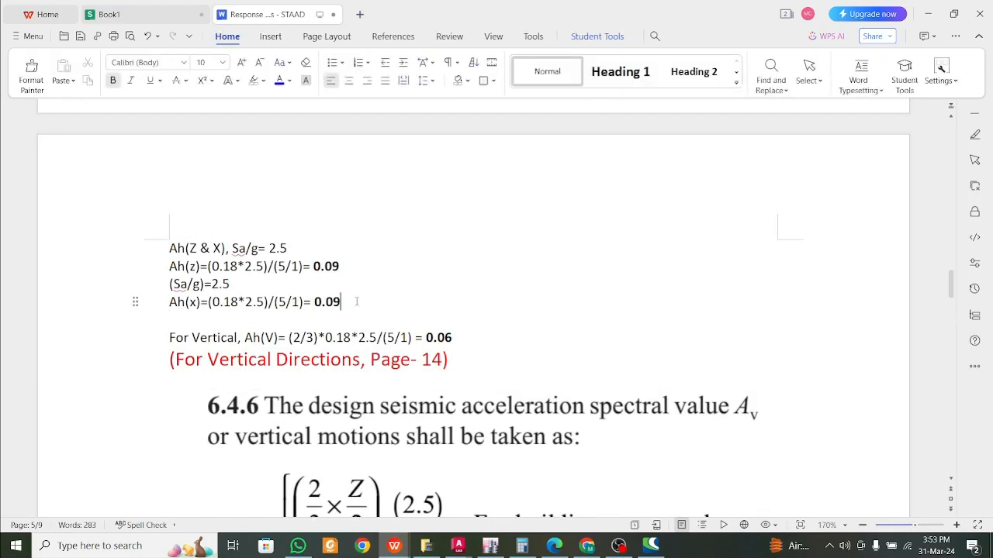
- Switch to ETABS, check the period and value pairs of the user-defined RS spectrum function, and accept its definition
left_click(494, 546)
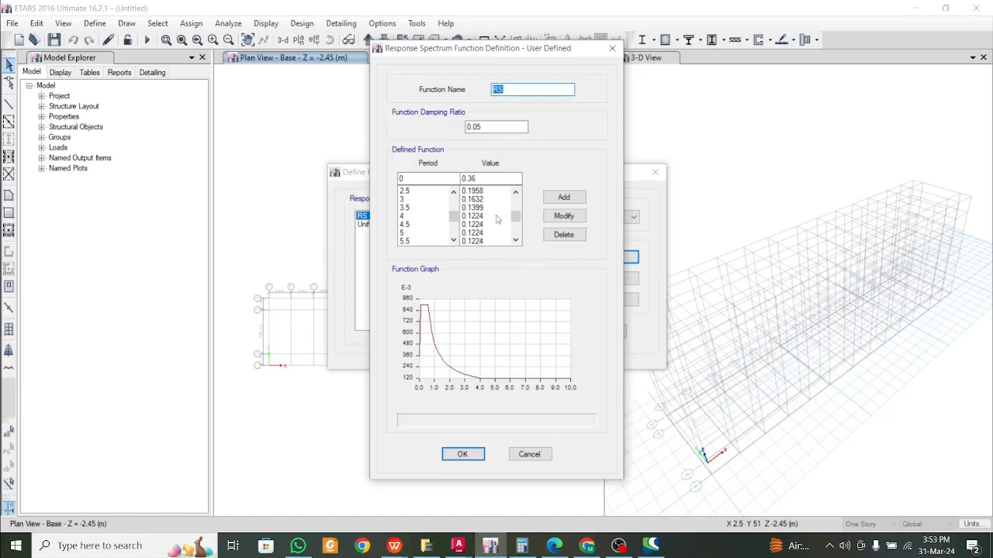
scroll(473, 225, "down", 3)
scroll(423, 224, "down", 2)
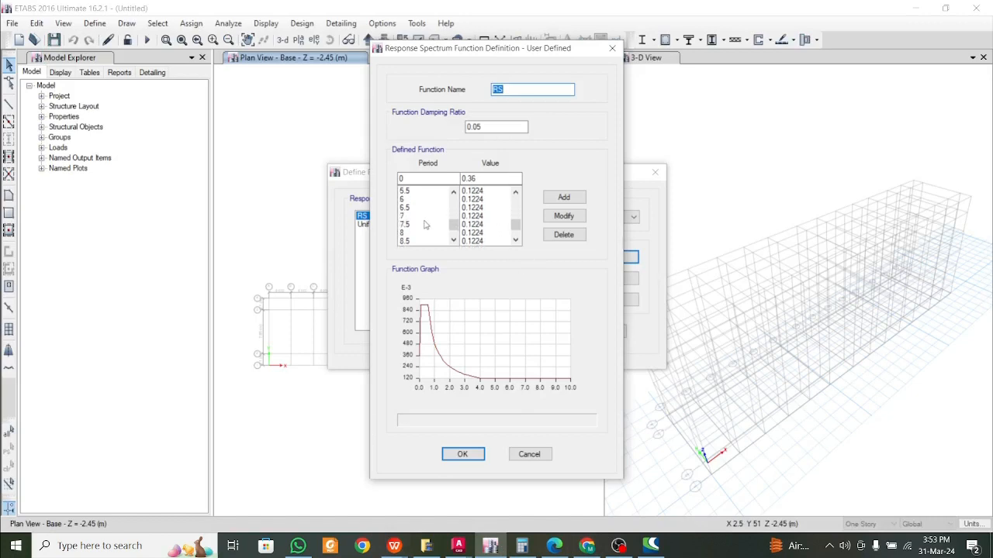
scroll(425, 225, "down", 1)
scroll(424, 225, "up", 7)
left_click_drag(516, 226, 512, 205)
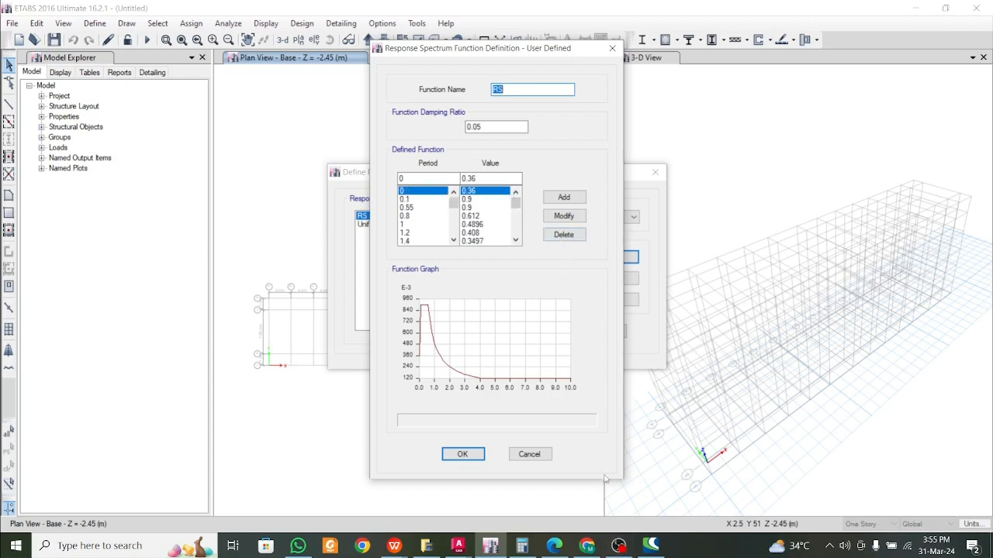
mouse_move(446, 311)
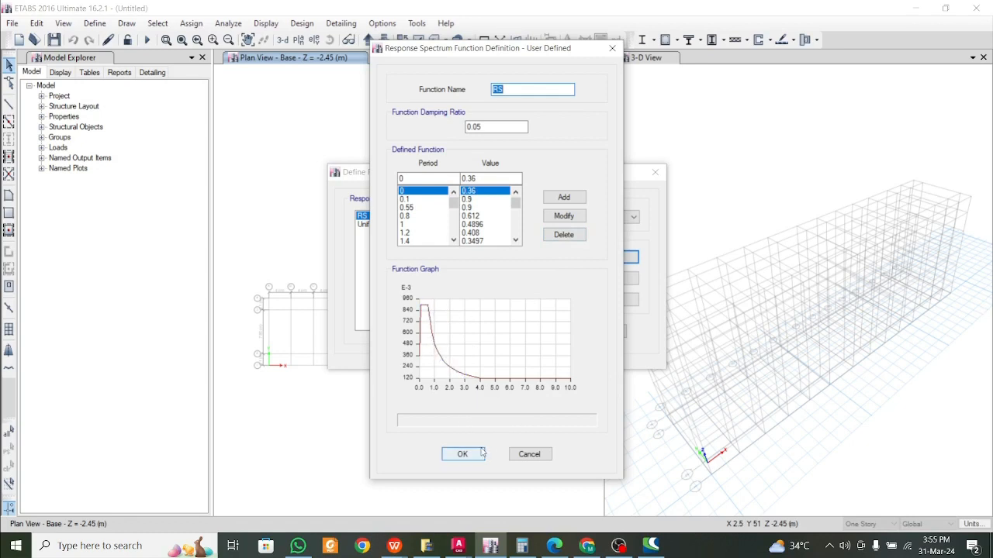
mouse_move(488, 366)
left_click(462, 455)
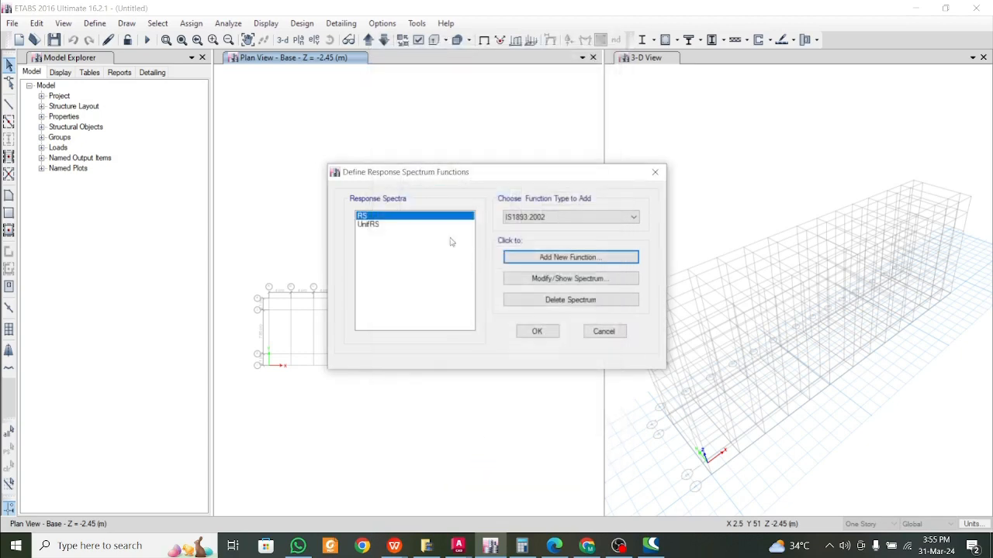
- Reopen the RS spectrum function to inspect its graph, and close the definition
left_click(533, 279)
left_click(533, 279)
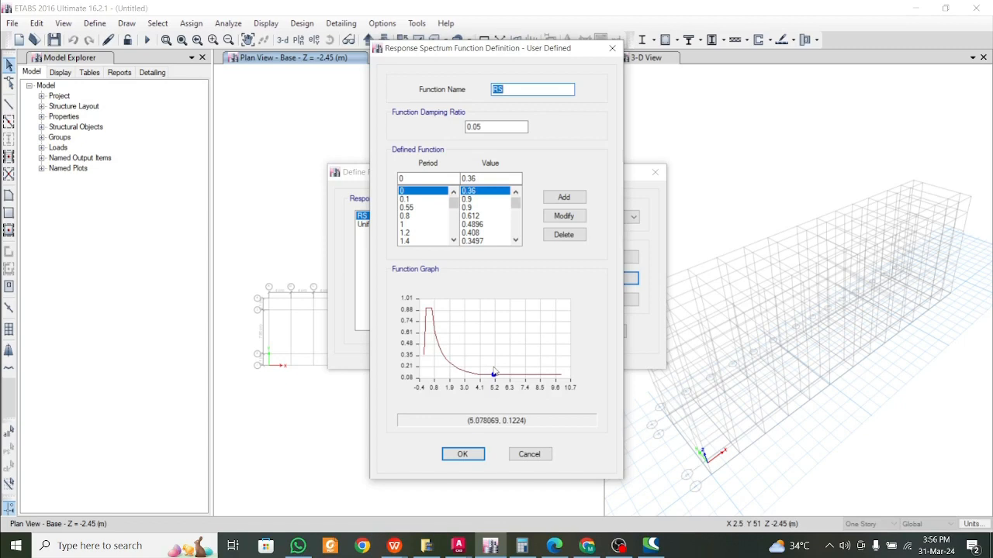
left_click(464, 456)
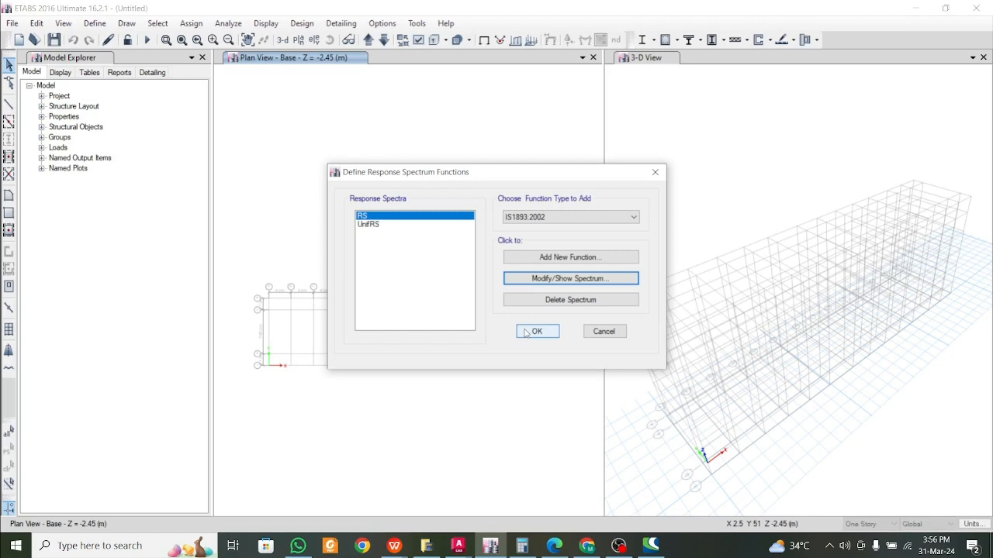
- Start a new IS1893:2002 response spectrum function and name it RSZ
left_click(561, 258)
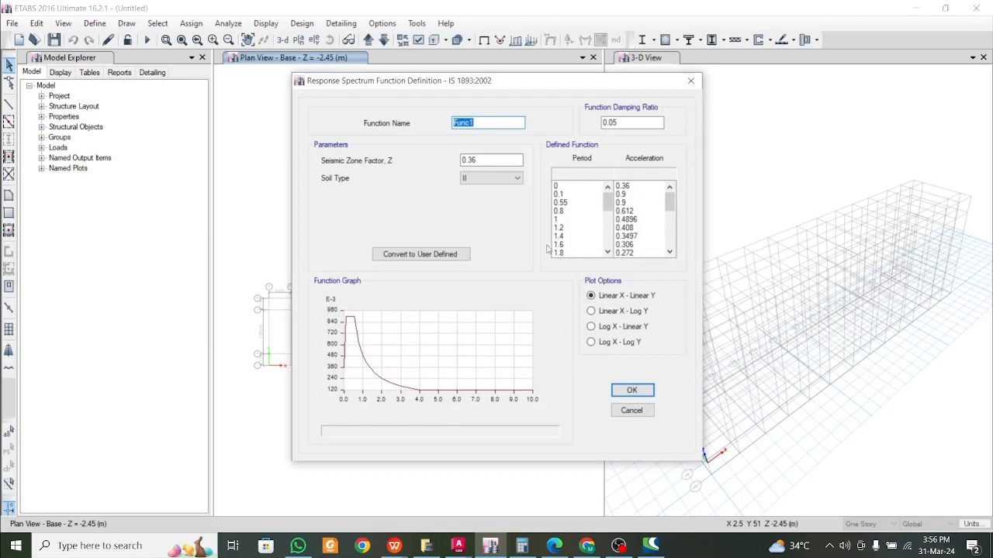
type("r")
type("RSZ")
mouse_move(593, 91)
left_mouse_down()
mouse_move(467, 108)
mouse_move(587, 101)
left_mouse_up()
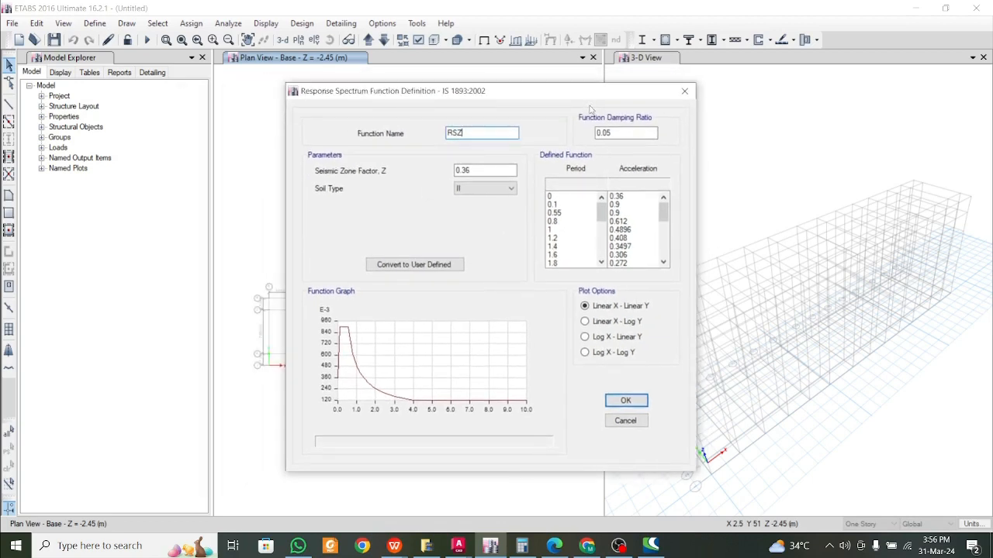
- Rename the response spectrum function as SLV and check its soil type options
left_click_drag(463, 132, 404, 137)
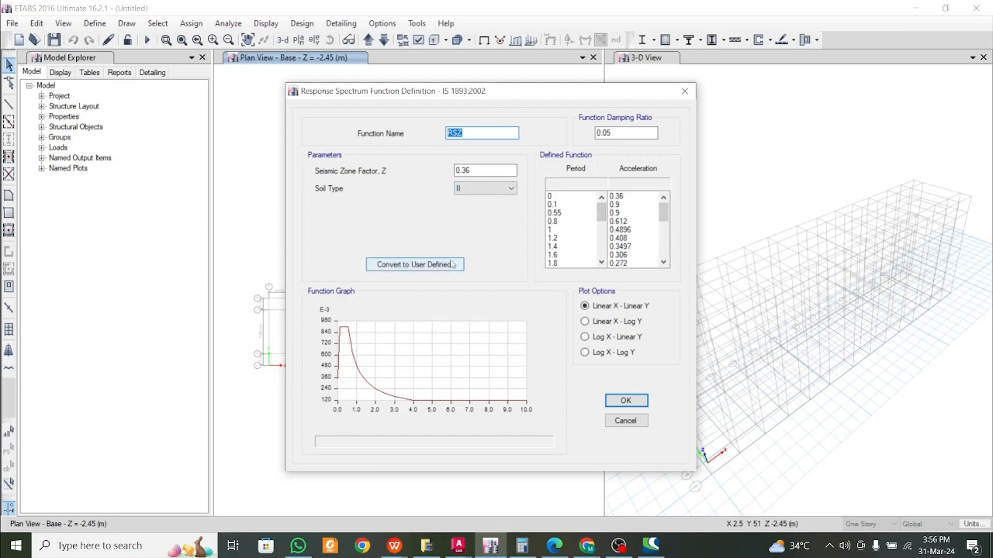
left_click_drag(475, 133, 416, 135)
type("s")
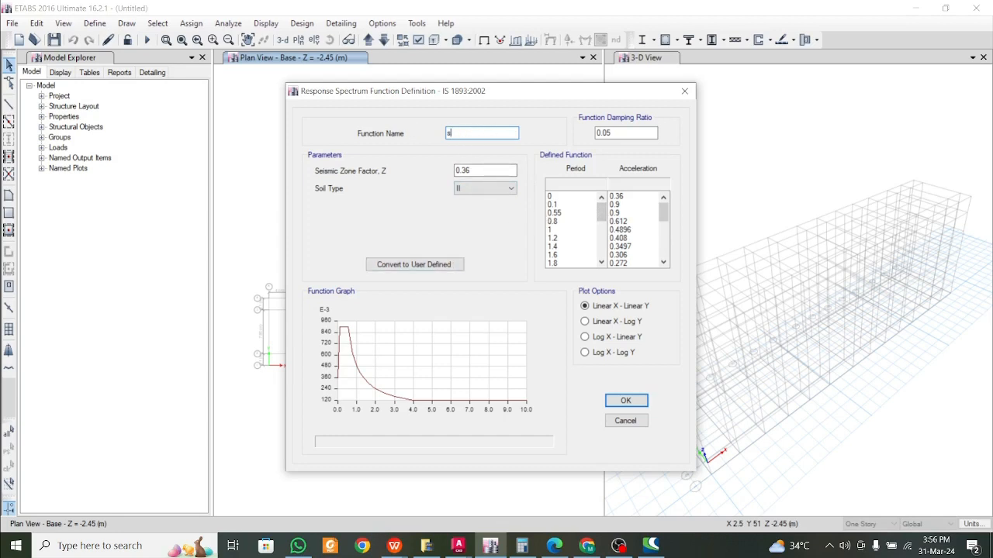
type("LV")
left_click(510, 188)
left_click(509, 188)
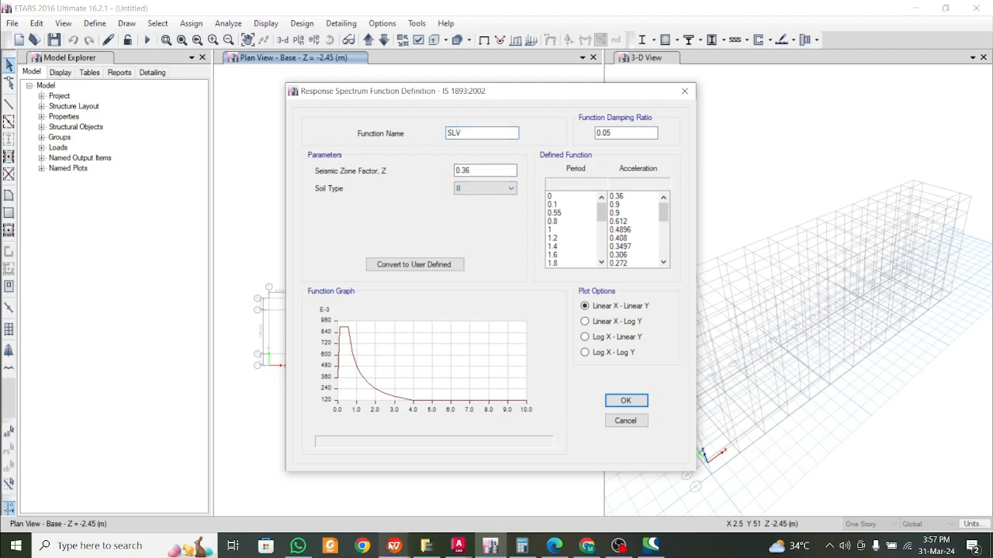
- Switch to the Response Spectrum Analysis notes in WPS and skim them from the design eccentricity clause to the modal mass requirements
left_click(396, 546)
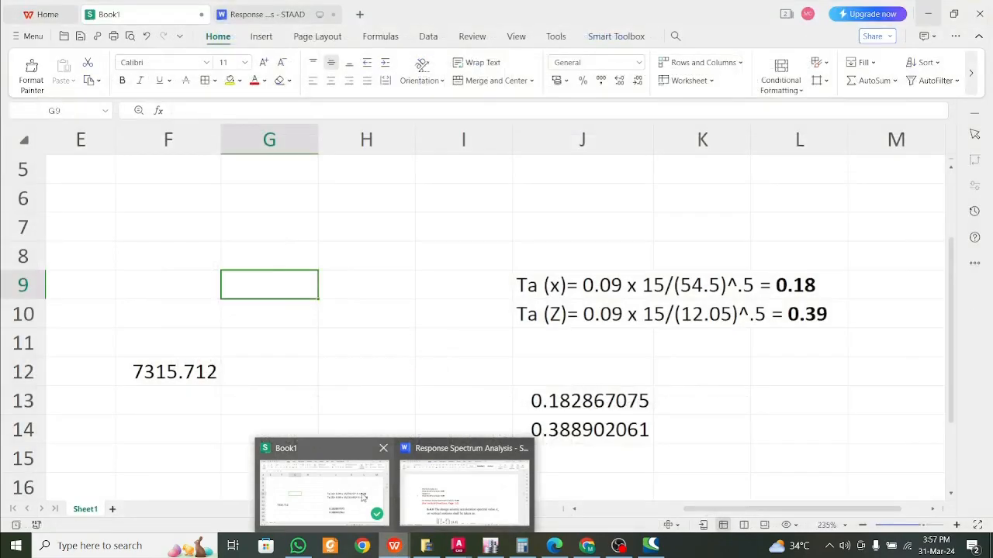
left_click(465, 497)
scroll(453, 411, "down", 20)
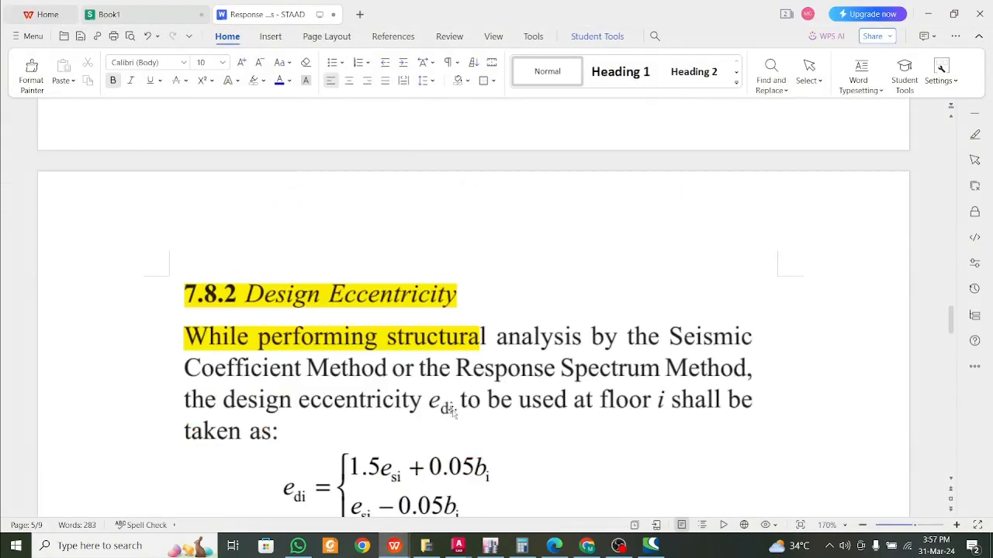
scroll(456, 415, "down", 20)
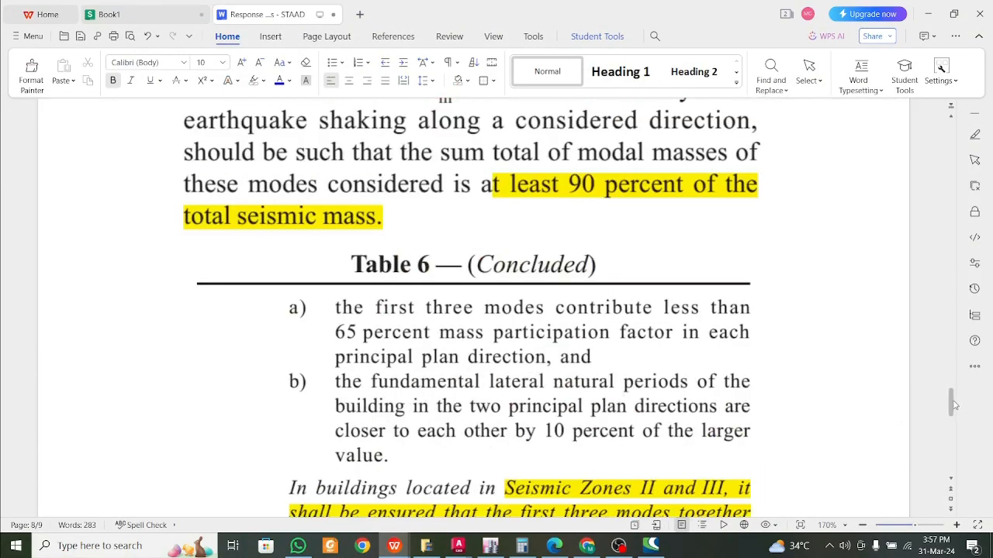
left_click_drag(950, 402, 973, 188)
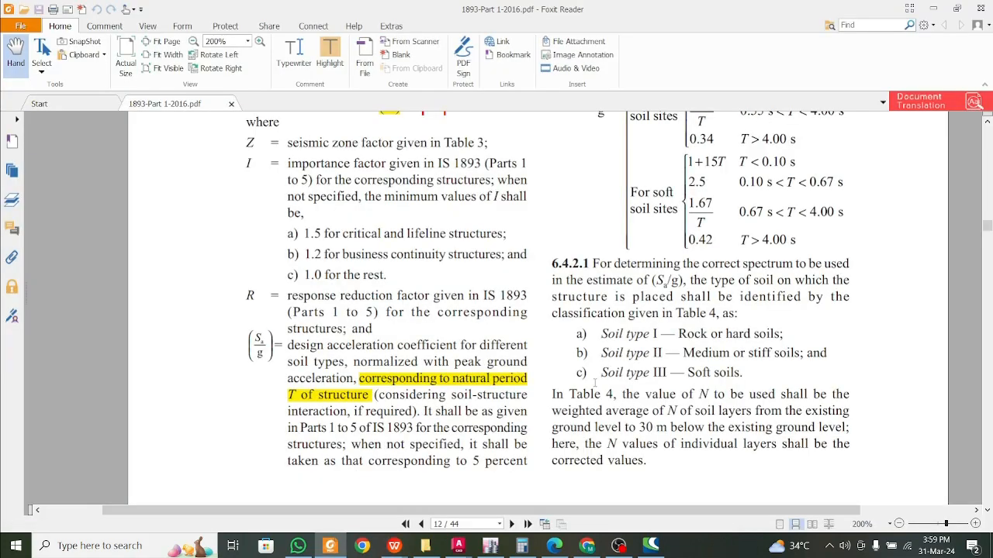
- Review the soil type classification of clause 6.4.2.1 in the 1893-Part 1-2016 PDF
scroll(622, 370, "up", 3)
scroll(674, 369, "down", 3)
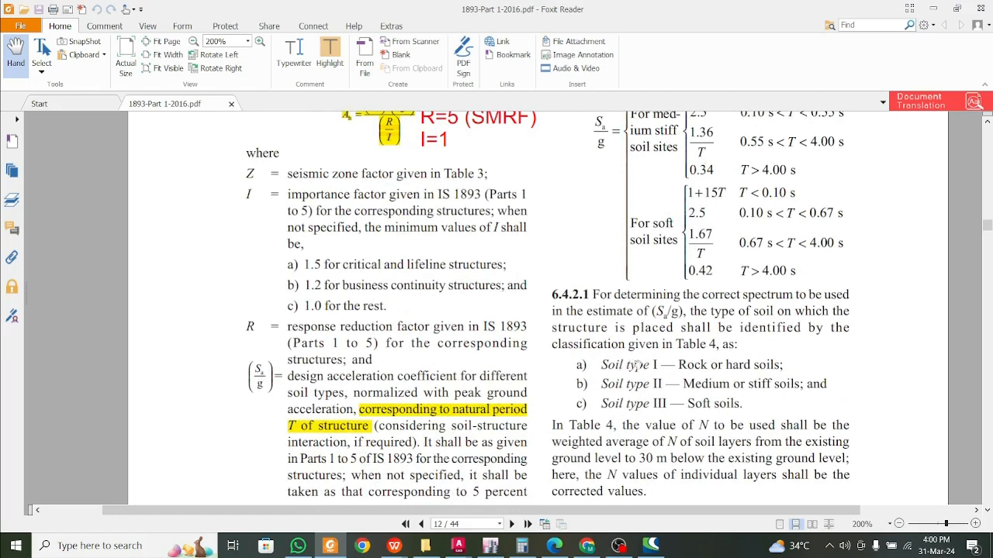
scroll(640, 364, "down", 2)
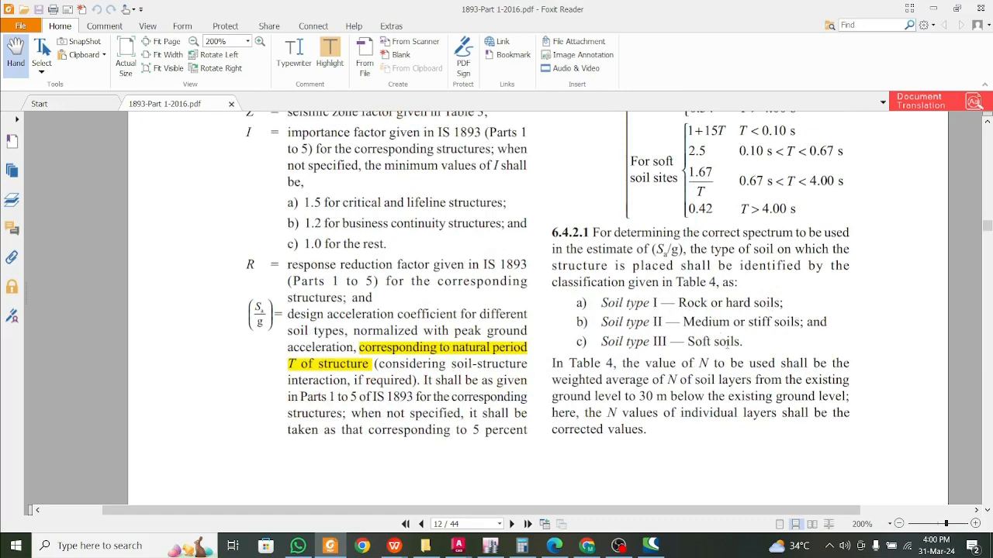
scroll(727, 342, "down", 2)
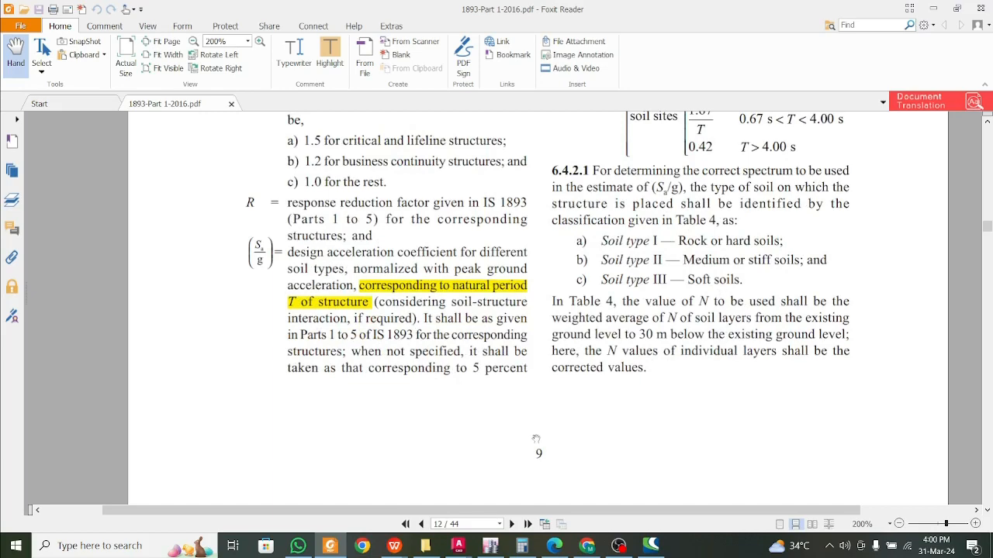
- Examine the soil types in Tables 1 and 2 of IS 1893, especially the Type B descriptions and N-value range
scroll(535, 439, "down", 5)
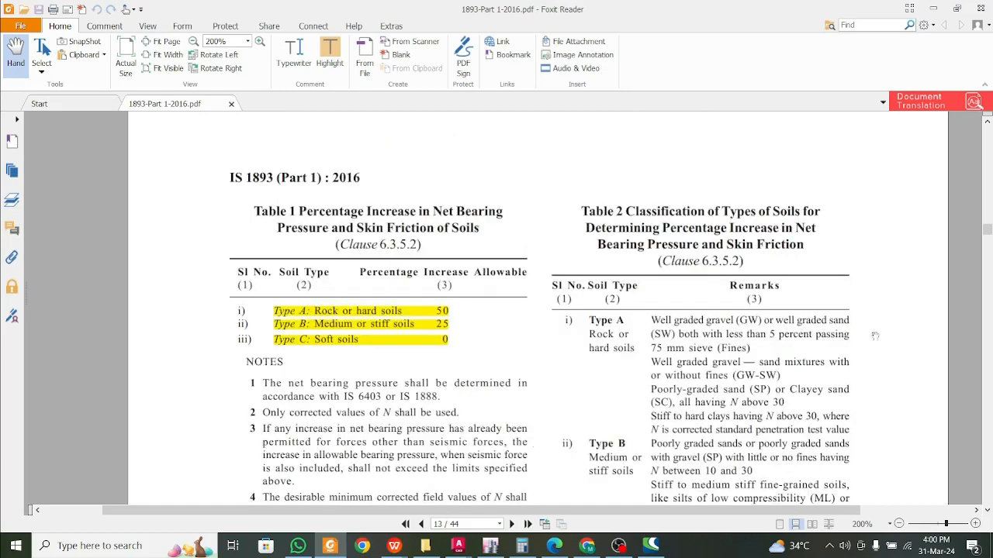
scroll(670, 318, "down", 2)
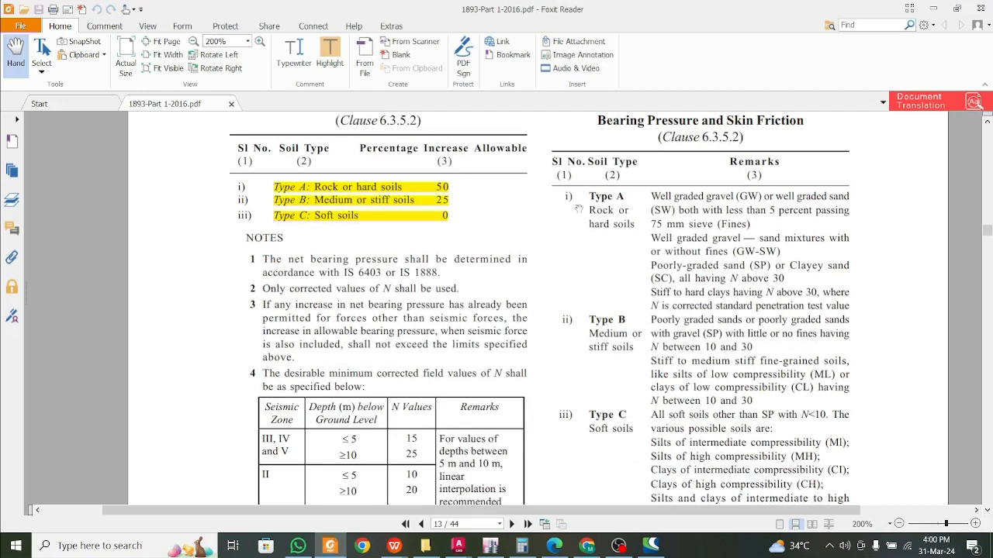
scroll(690, 298, "down", 1)
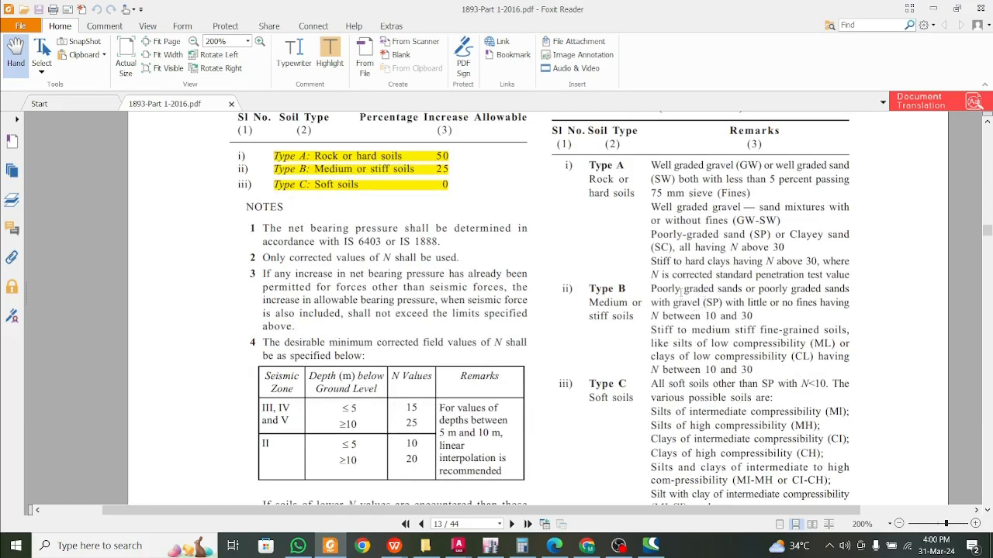
scroll(681, 302, "down", 2)
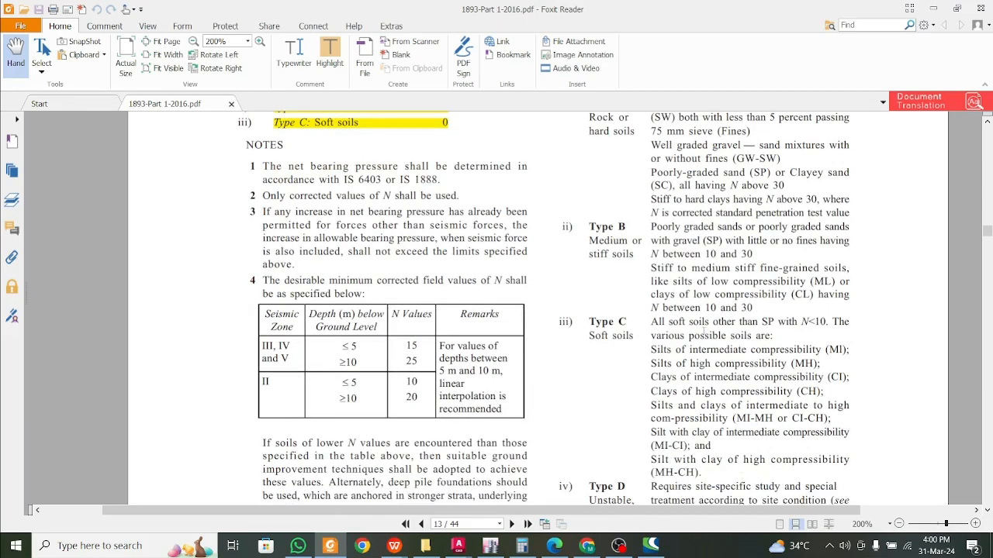
scroll(705, 331, "down", 2)
scroll(706, 332, "up", 3)
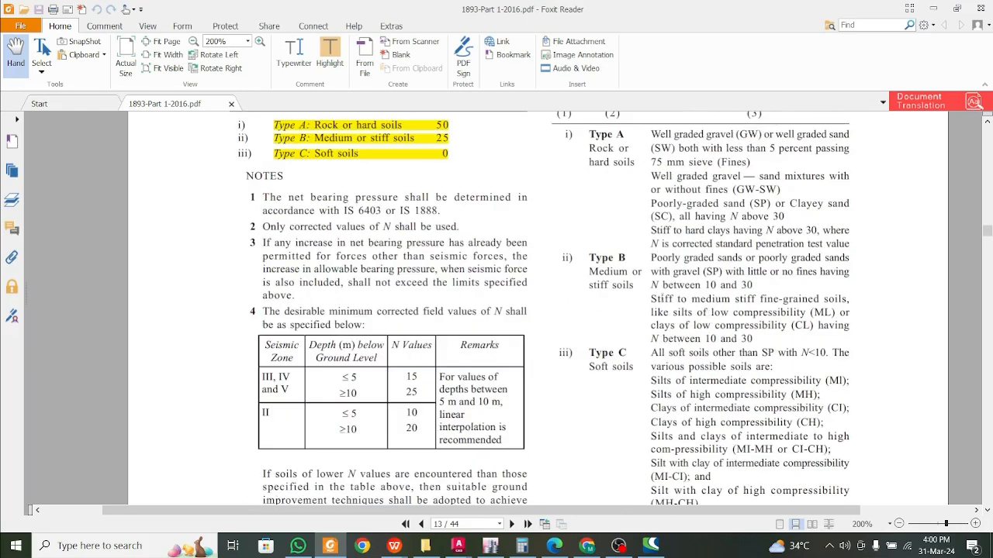
left_click_drag(797, 352, 675, 299)
left_click(639, 272)
left_click_drag(637, 262, 752, 340)
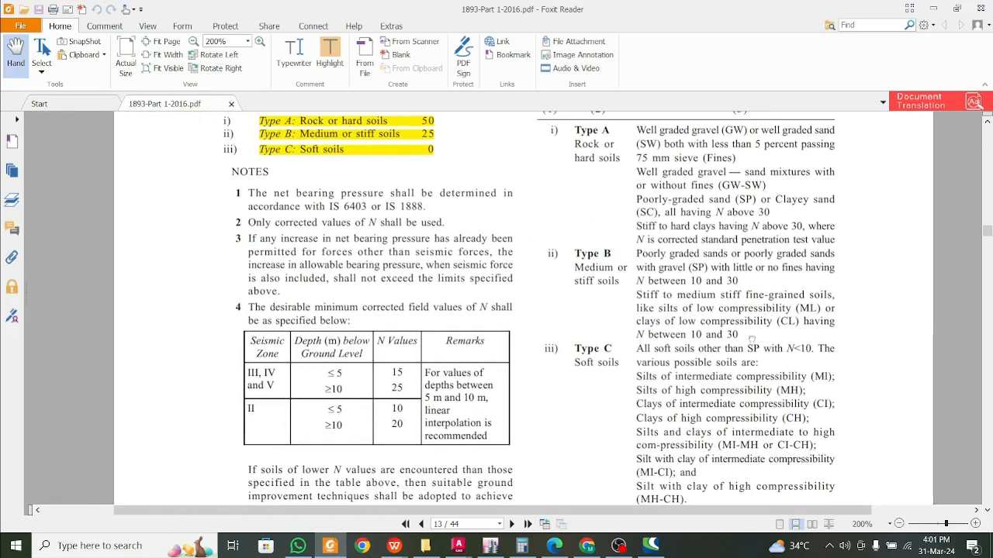
scroll(745, 330, "up", 1, "ctrl")
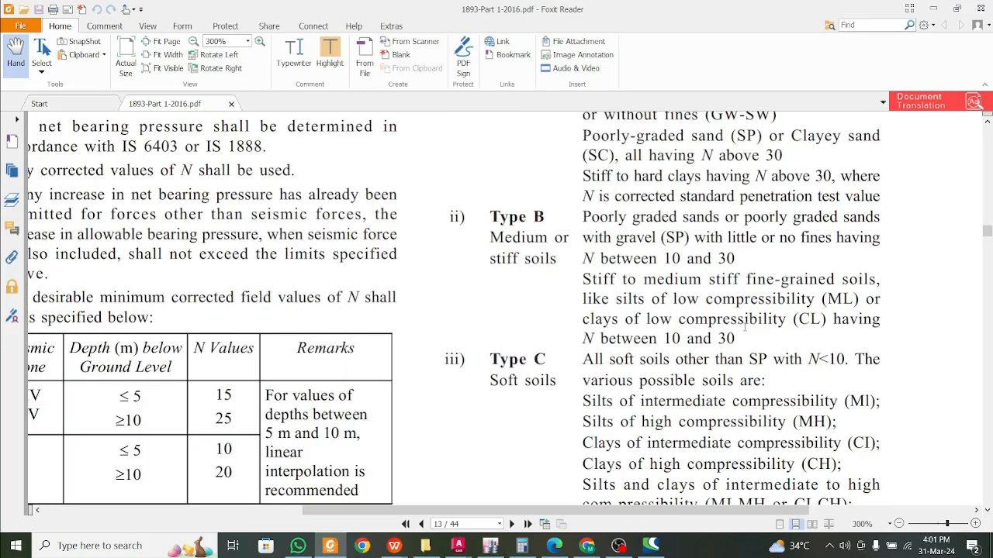
scroll(744, 330, "down", 1, "ctrl")
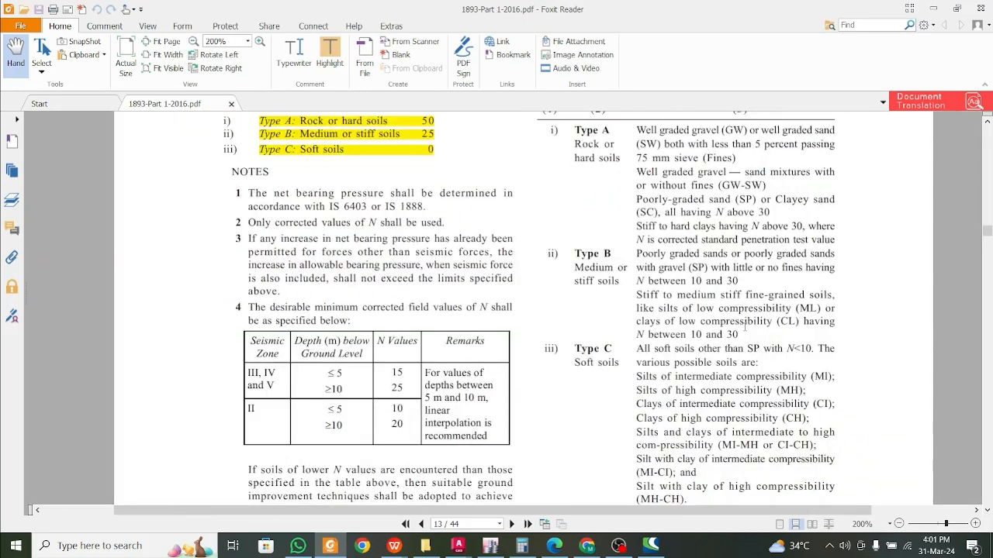
mouse_move(747, 326)
left_mouse_down()
mouse_move(637, 268)
mouse_move(743, 335)
left_mouse_up()
left_click(743, 335)
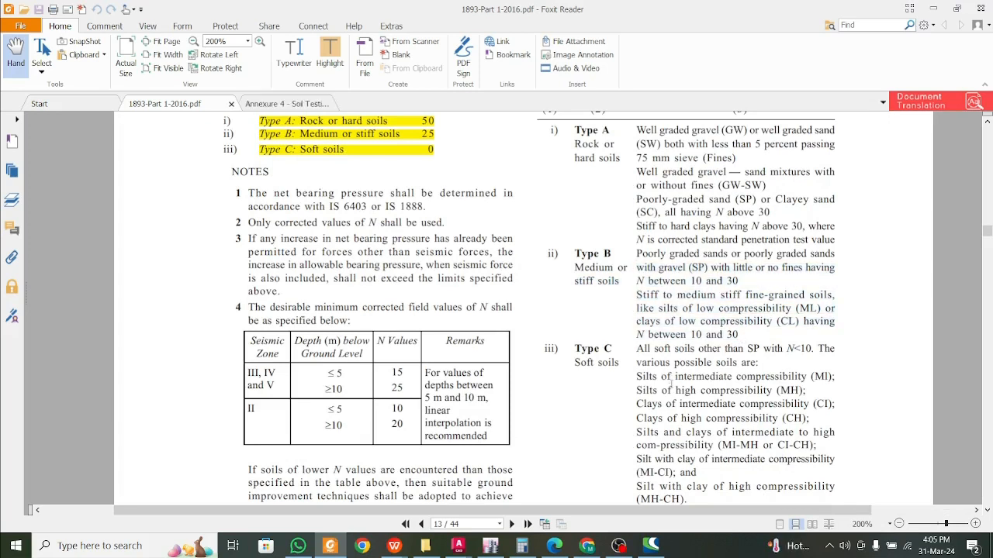
- Examine the SPT values by sample depth in the Annexure 4 soil testing report, and return to the IS 1893 soil tables
left_click(291, 102)
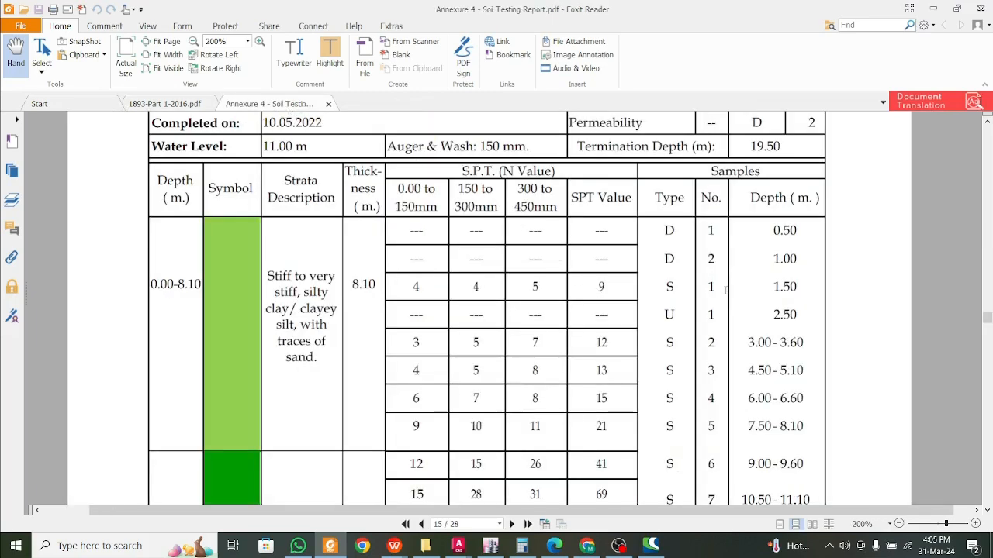
scroll(717, 292, "up", 2)
scroll(717, 287, "down", 2)
scroll(432, 288, "down", 1)
scroll(435, 287, "up", 1)
scroll(594, 288, "down", 1)
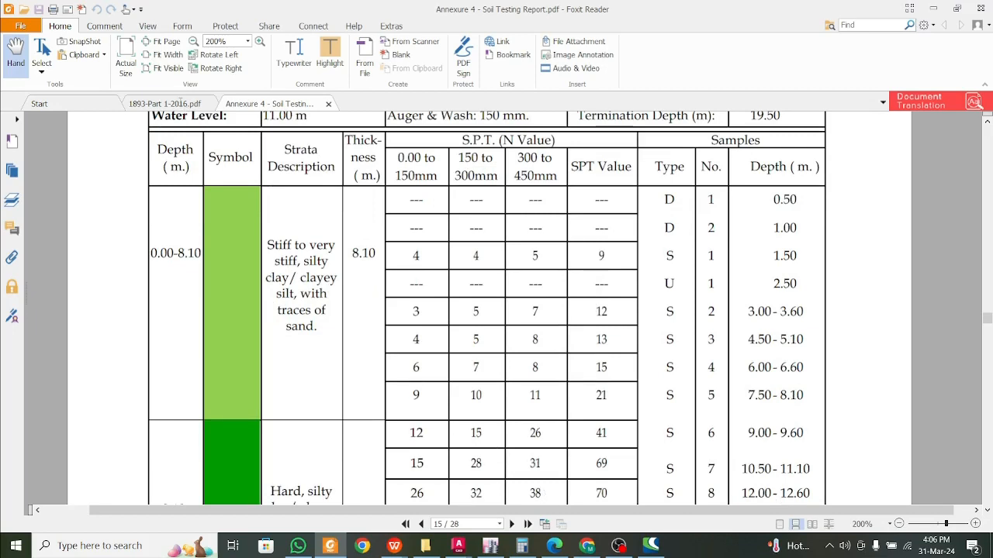
left_click(182, 105)
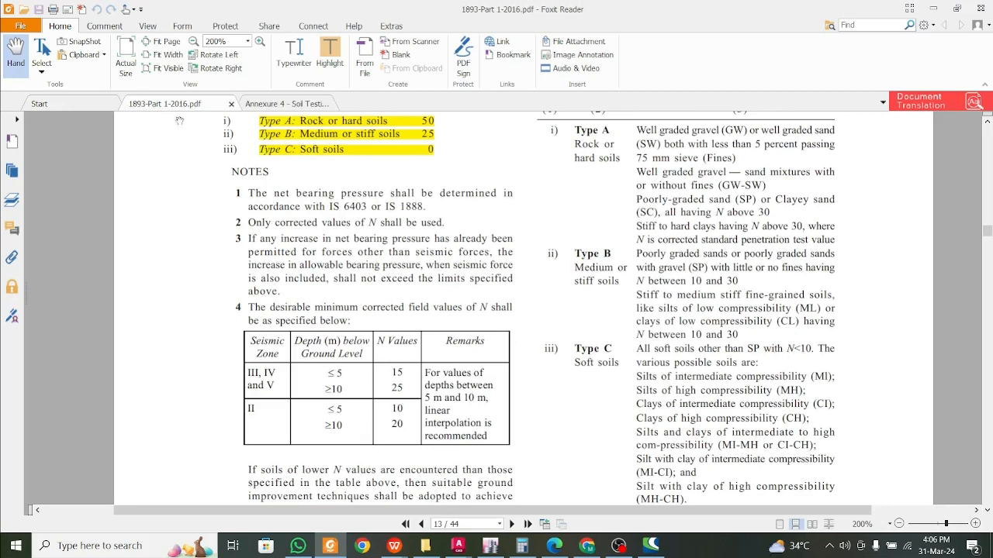
- Compare the SPT values of both strata in the soil testing report with the N-value limits in IS 1893 Table 2
left_click(282, 104)
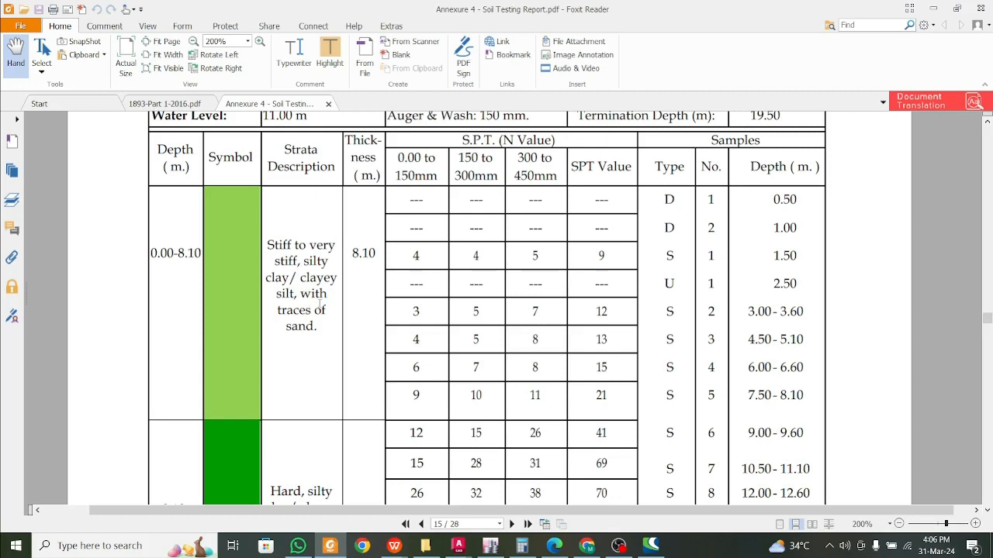
scroll(321, 305, "down", 4)
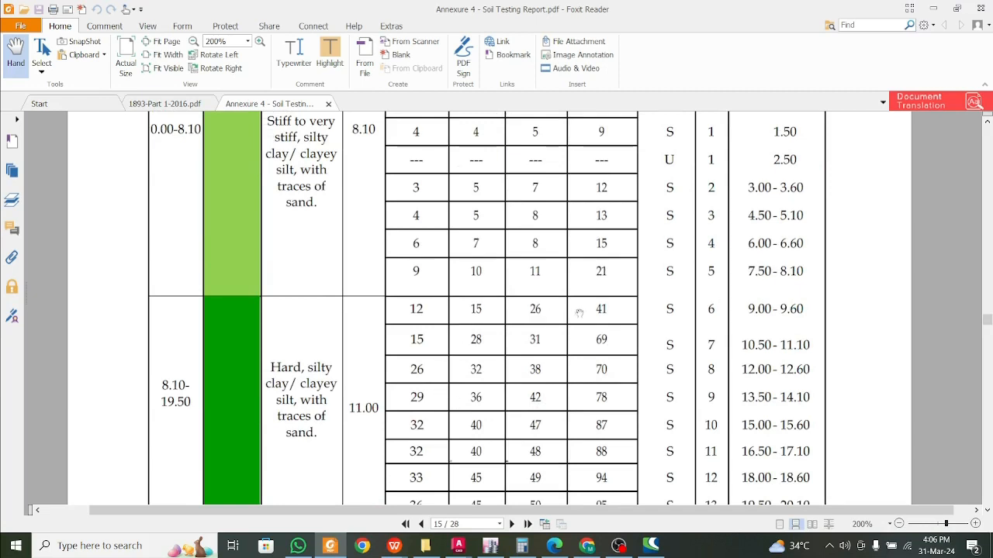
scroll(604, 314, "up", 5)
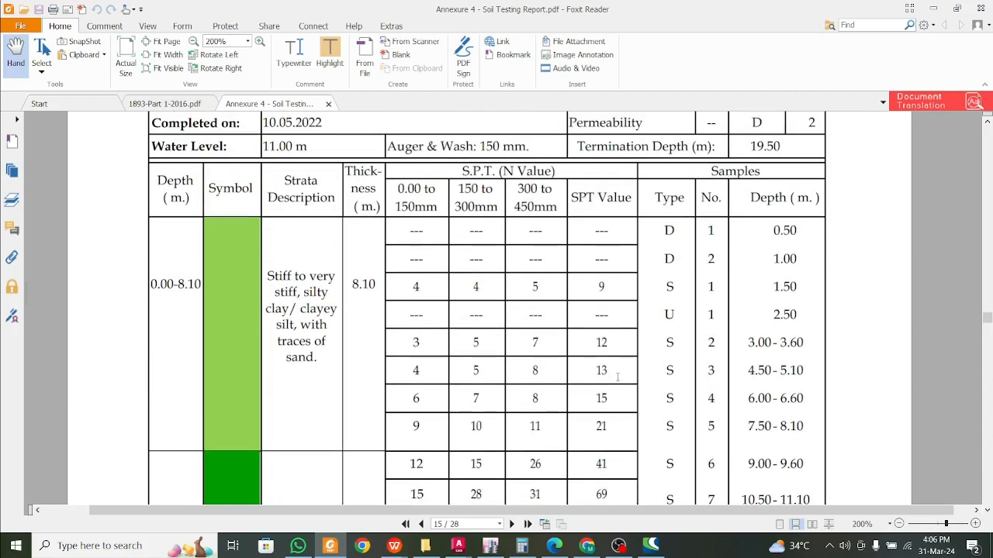
scroll(617, 377, "down", 2)
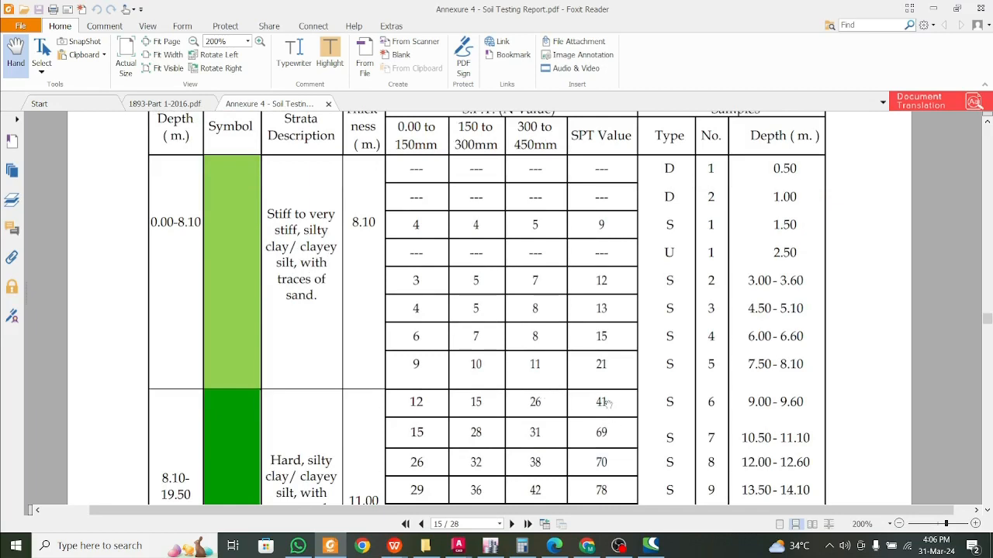
left_click(189, 106)
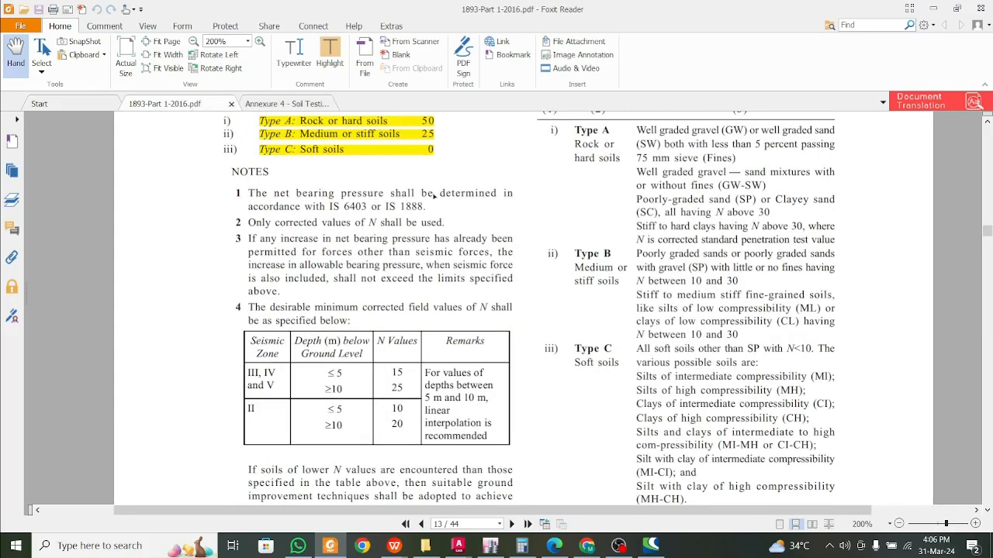
scroll(642, 239, "up", 2)
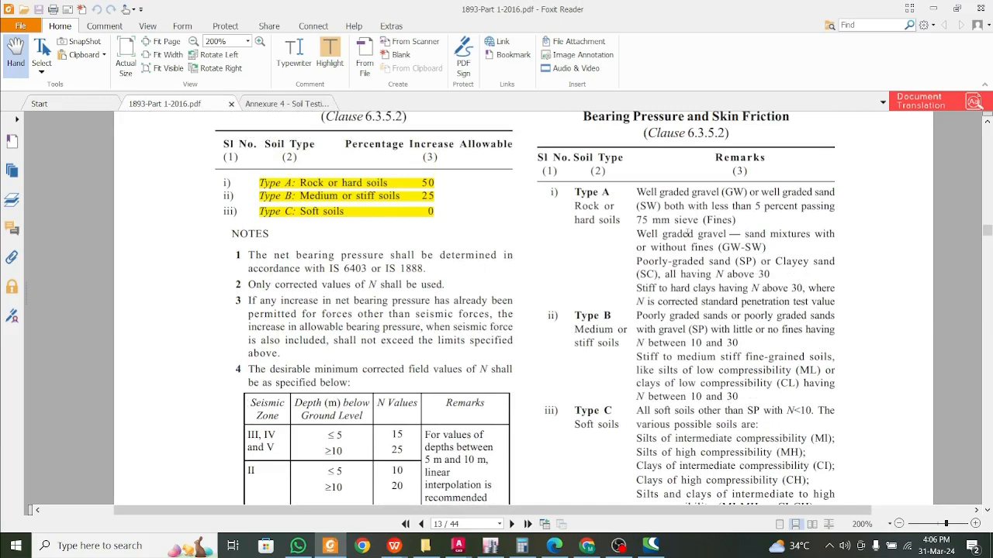
left_click_drag(742, 290, 791, 300)
- Recheck the strata descriptions and SPT values against depth in the soil testing report, and minimise the PDF reader
left_click(292, 104)
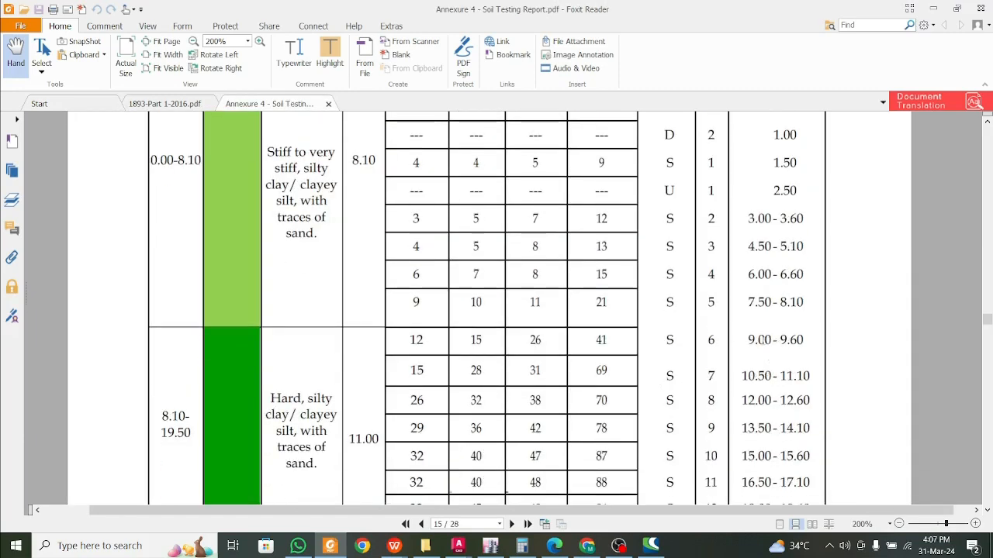
scroll(757, 339, "down", 1)
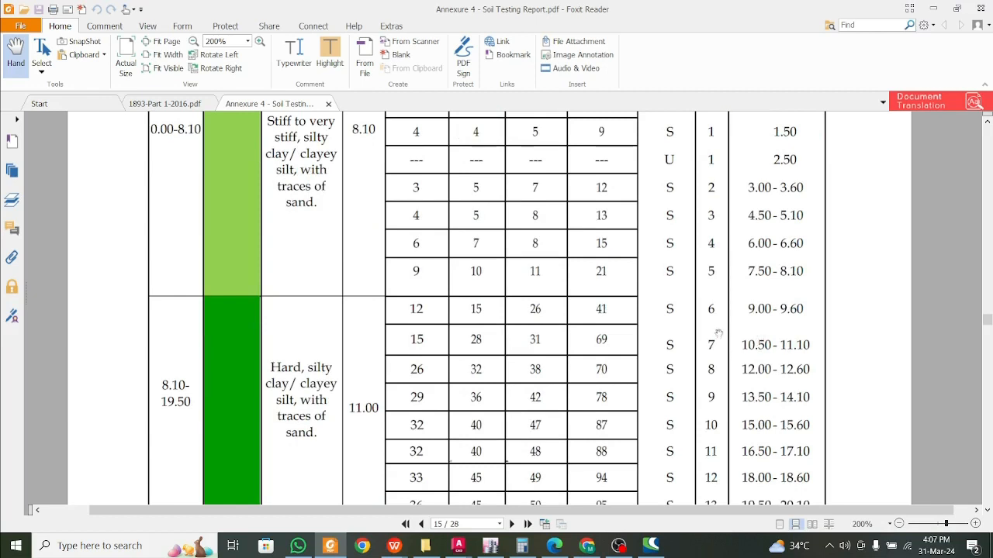
scroll(497, 316, "up", 2)
scroll(522, 340, "down", 1)
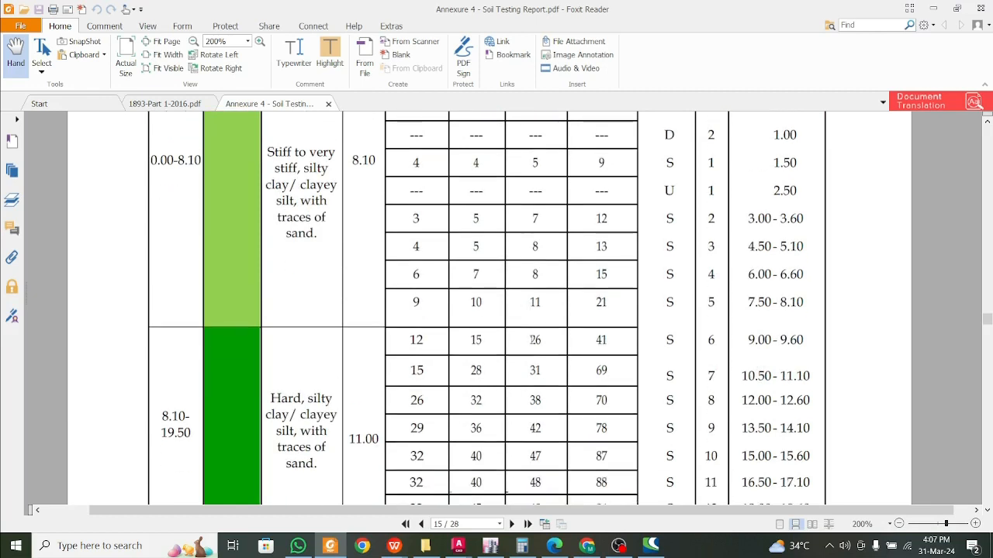
scroll(532, 340, "up", 2)
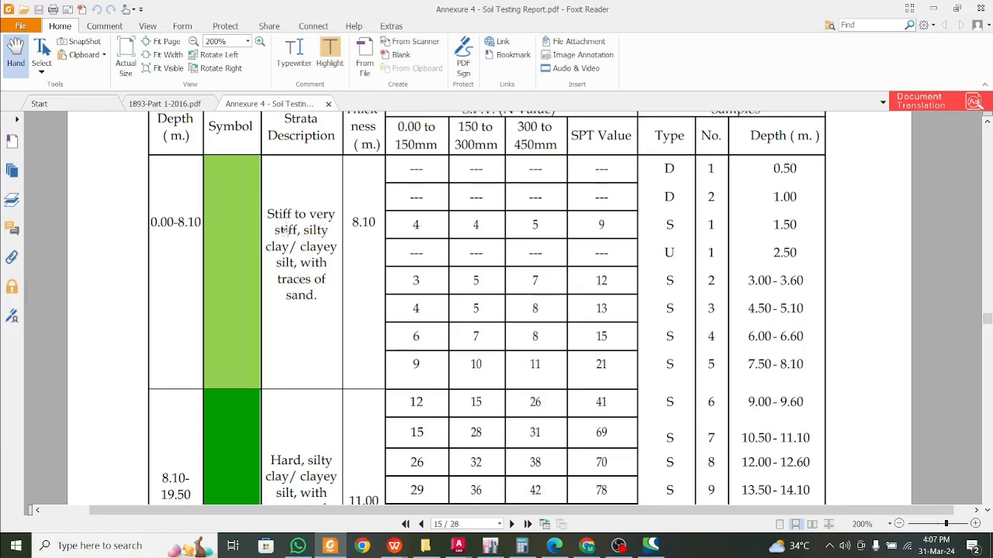
scroll(485, 267, "up", 1)
scroll(465, 266, "up", 2)
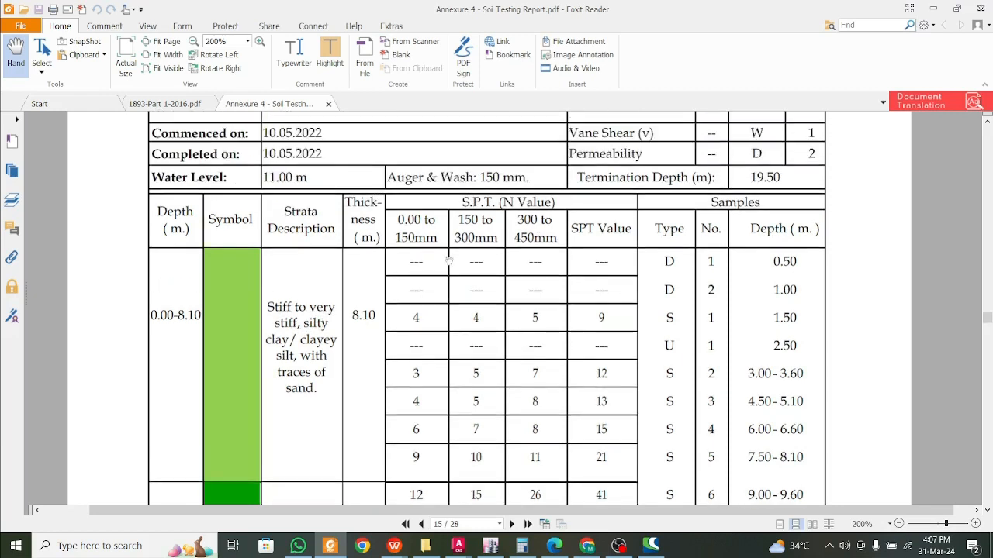
scroll(454, 259, "down", 1)
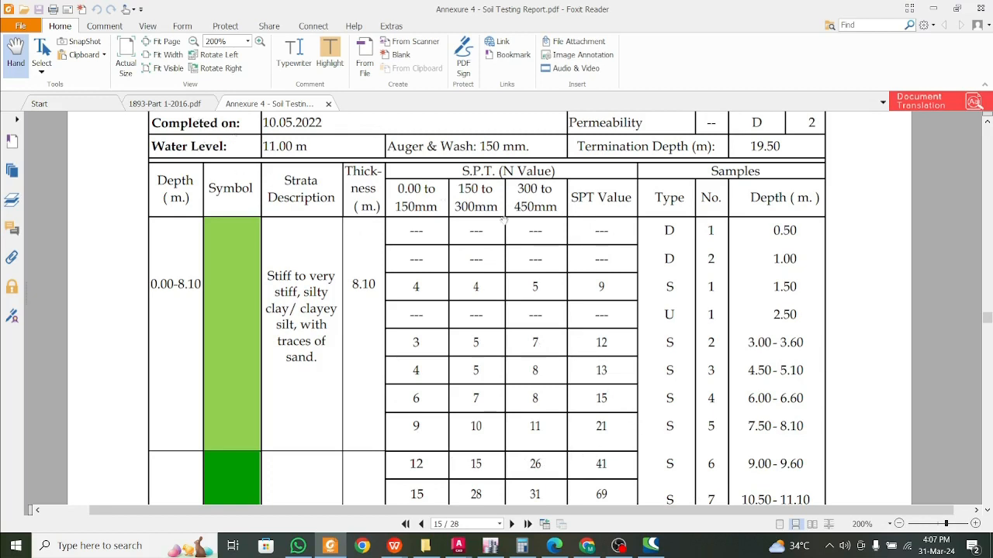
left_click(944, 7)
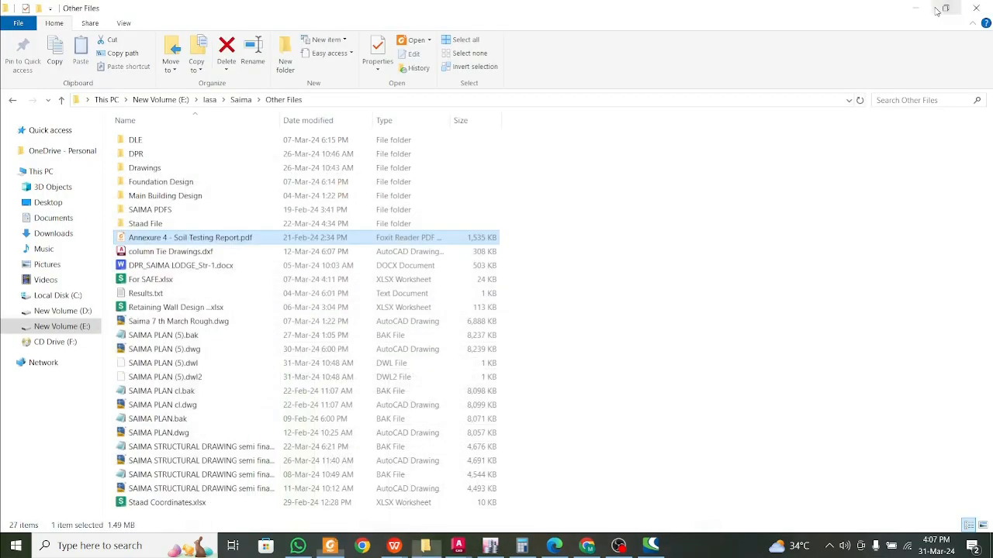
- Switch to ETABS and convert the IS 1893:2002 response spectrum function SLV to a user-defined function
left_click(618, 547)
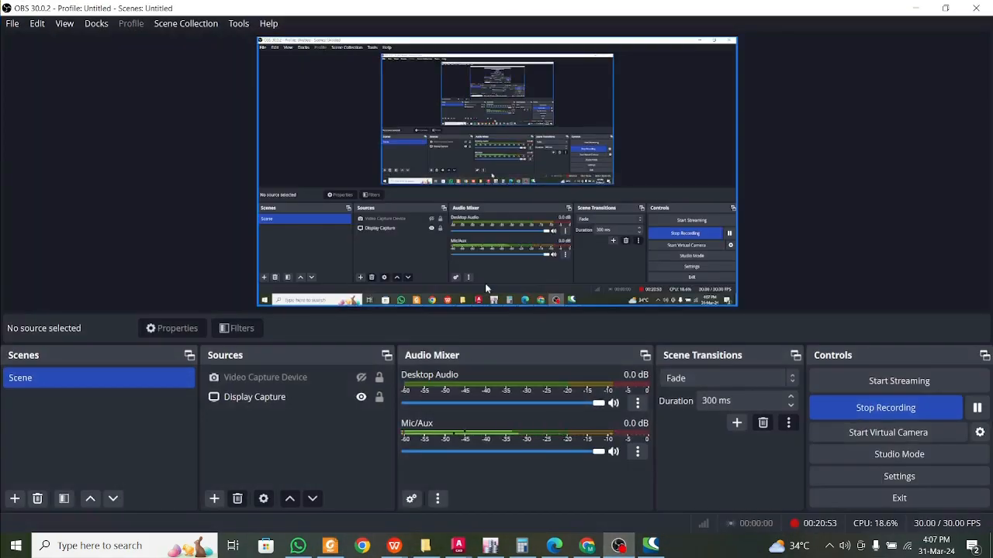
left_click(616, 547)
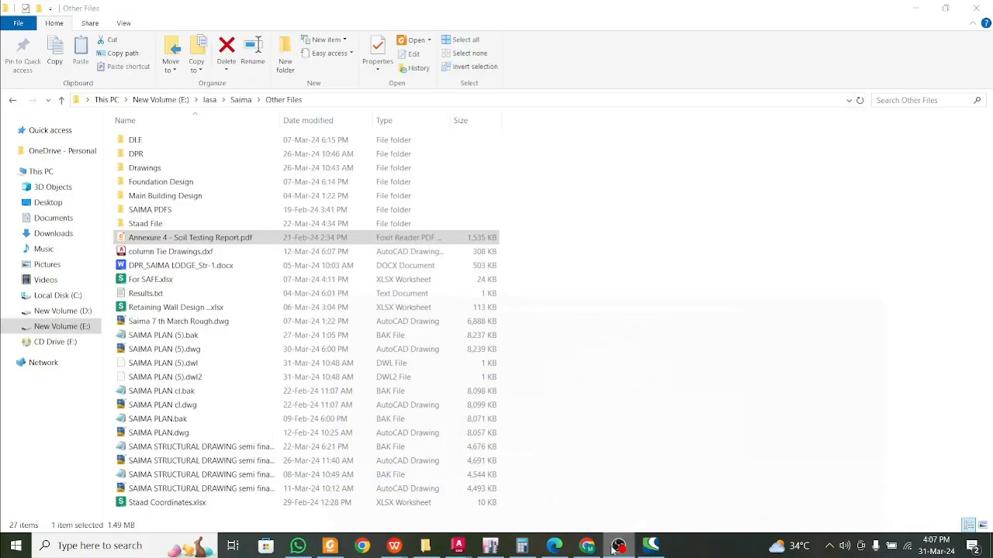
left_click(490, 546)
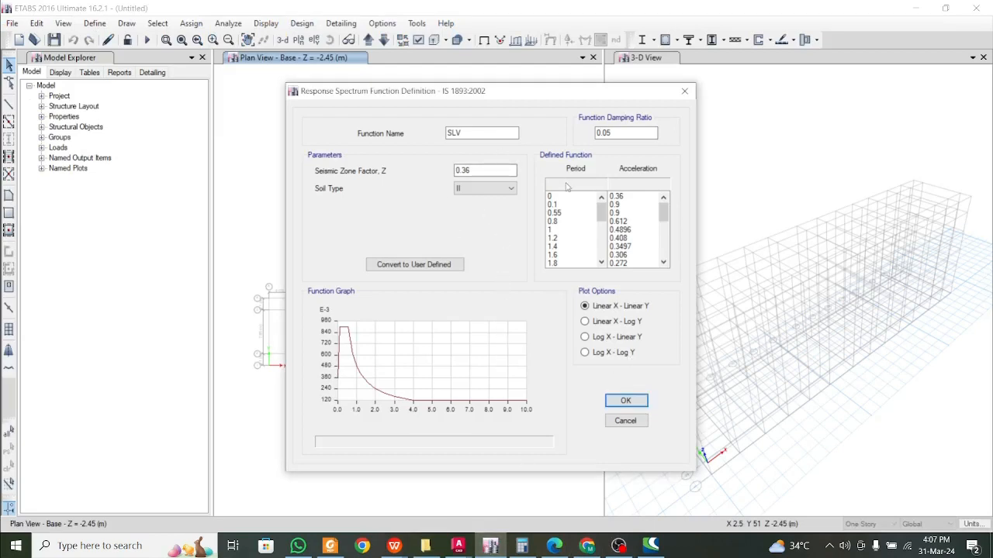
left_click(428, 264)
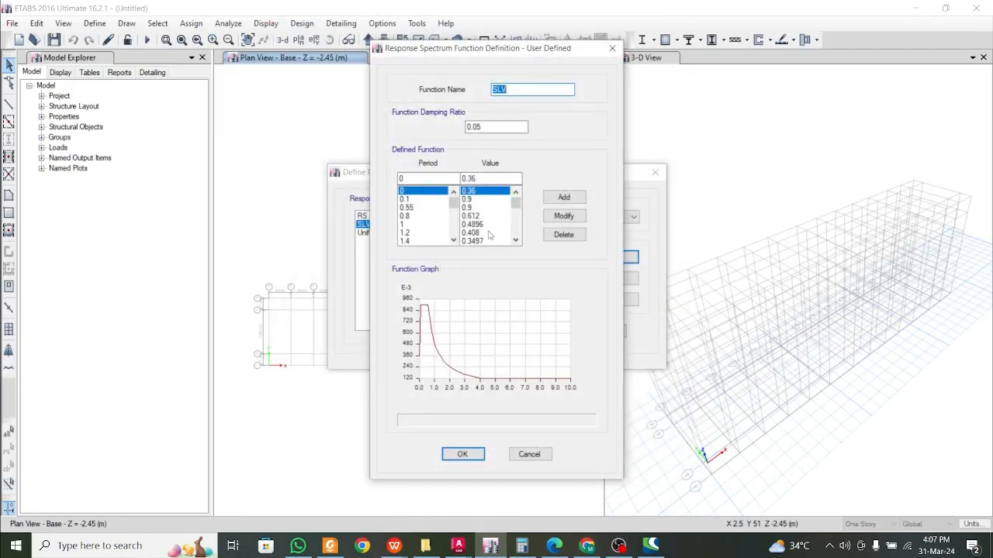
scroll(482, 211, "down", 5)
scroll(482, 213, "up", 5)
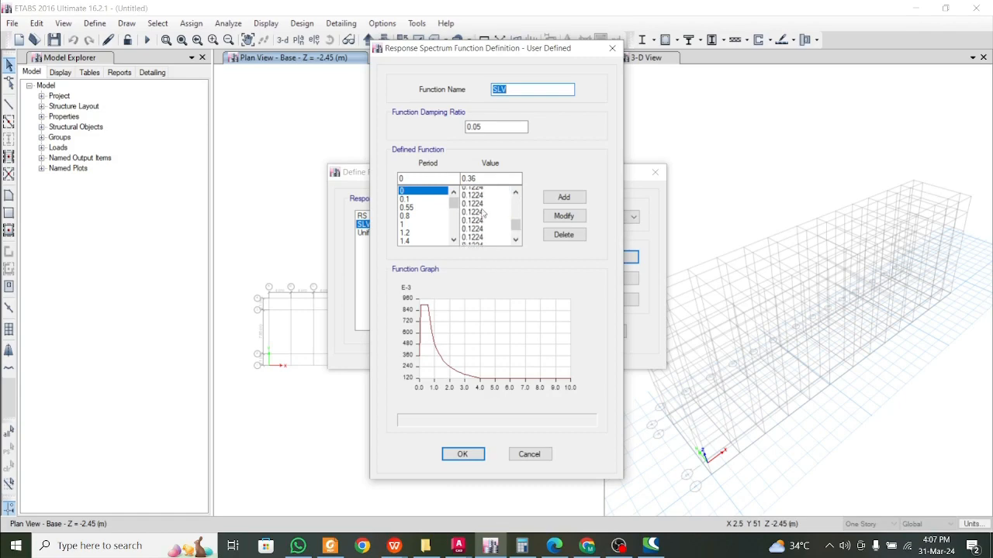
- Switch to the response spectrum notes in WPS Office and find the vertical seismic coefficient calculation, Ah(V)
left_click(394, 545)
left_click(358, 487)
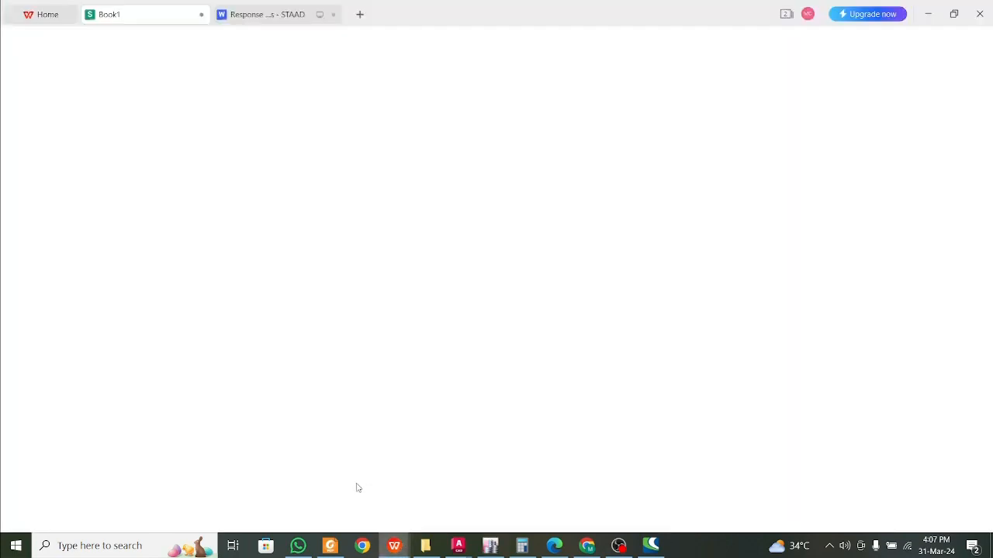
left_click(273, 14)
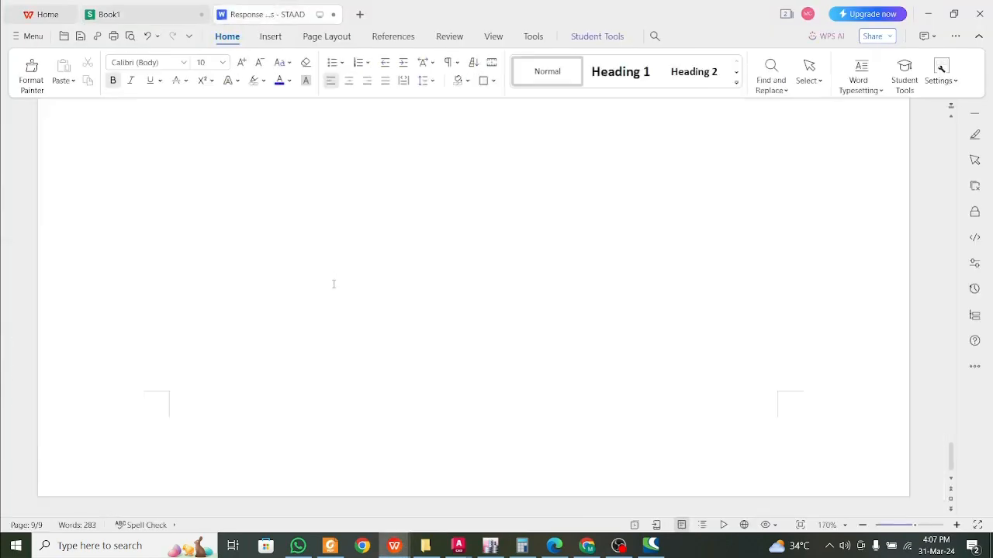
scroll(345, 352, "up", 10)
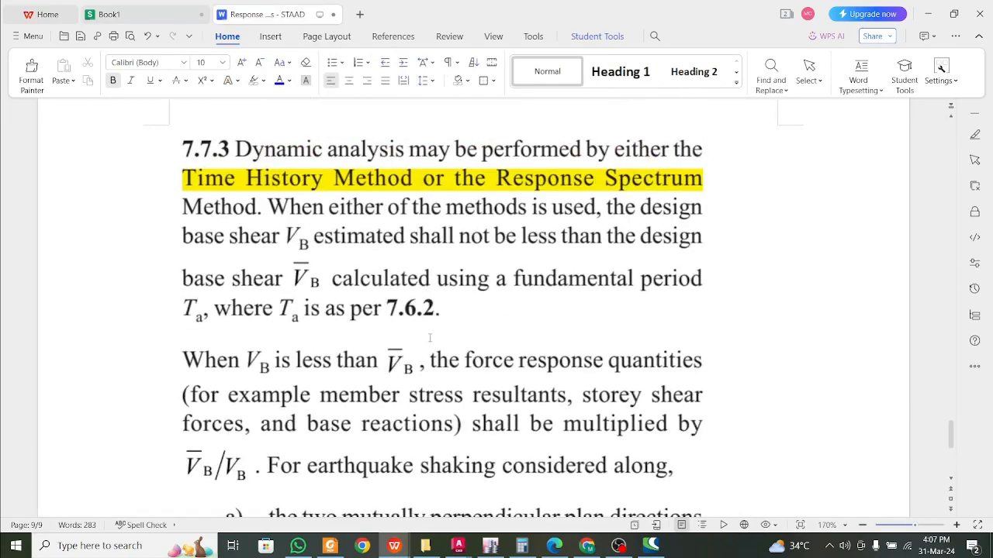
scroll(429, 338, "up", 20)
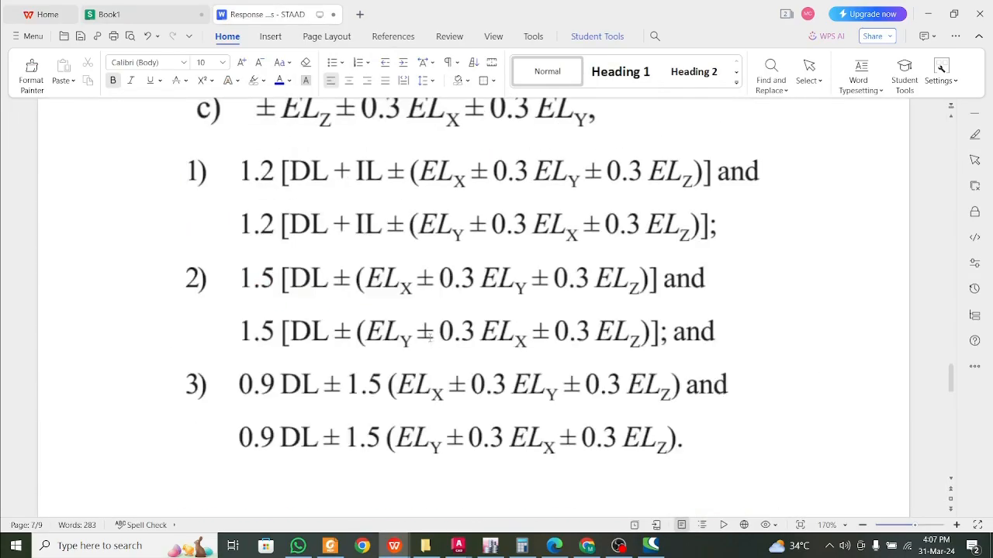
scroll(430, 338, "up", 20)
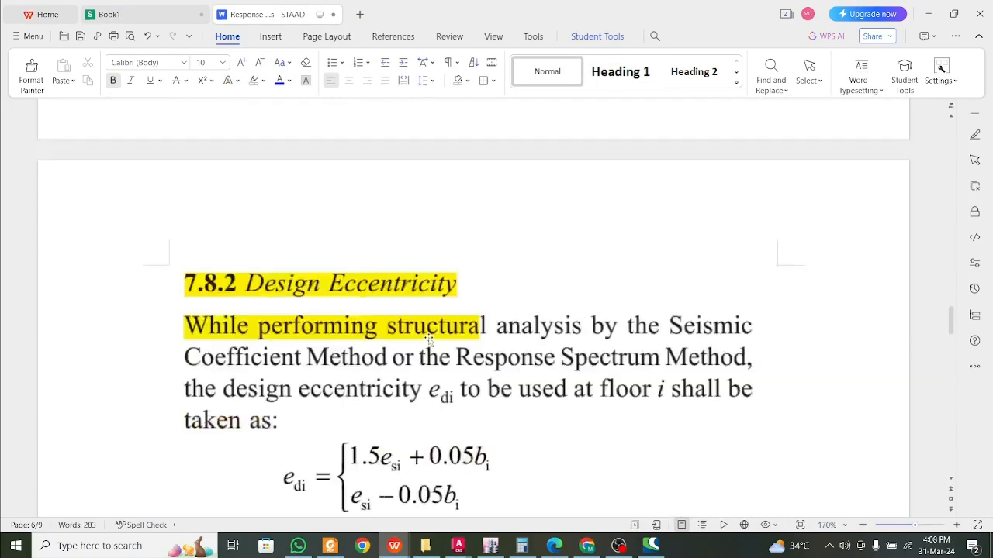
scroll(429, 338, "up", 20)
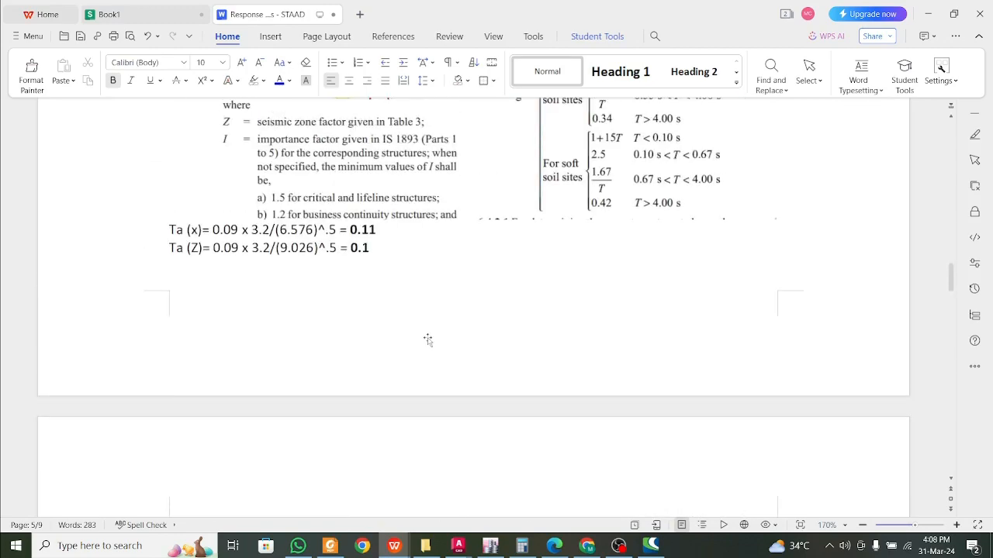
scroll(427, 339, "down", 5)
- Examine the Ah(V) calculation line for the vertical direction, and minimise WPS Office to return to ETABS
double_click(442, 285)
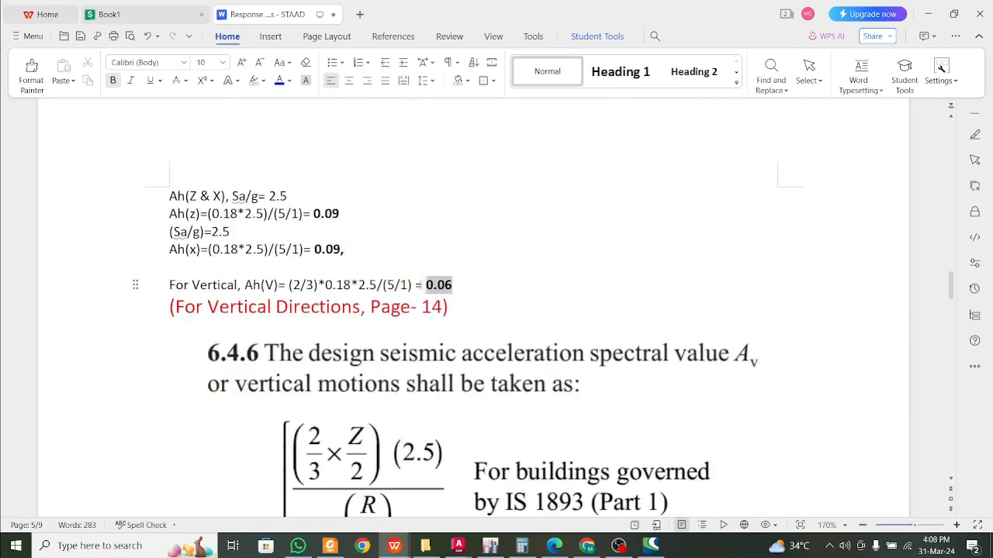
left_click(459, 285)
left_click_drag(462, 285, 170, 285)
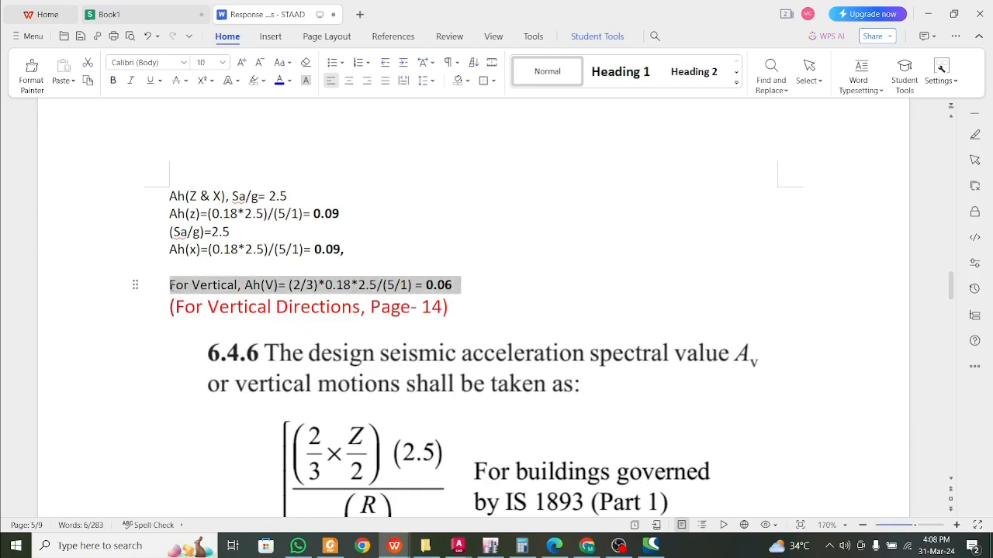
left_click(299, 285)
left_click(464, 283)
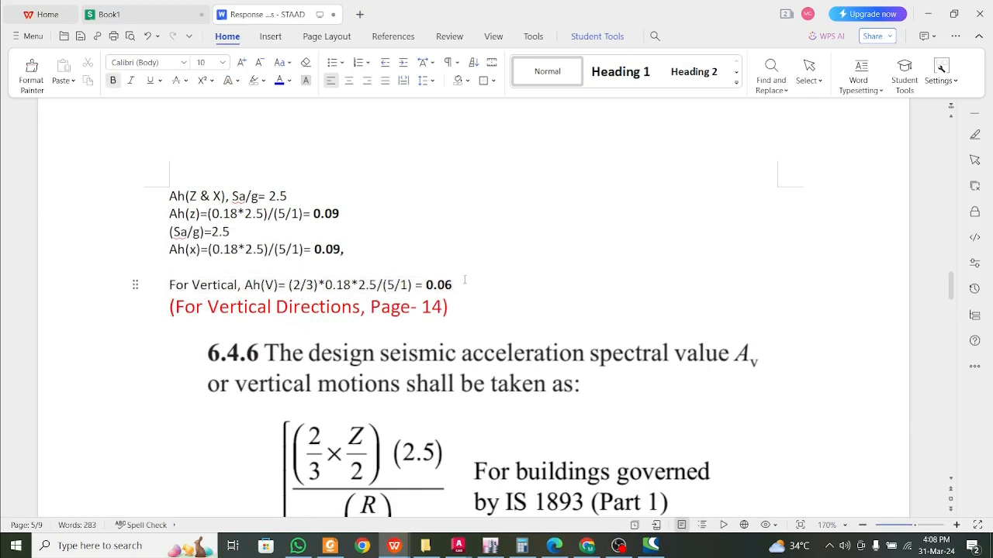
left_click(928, 14)
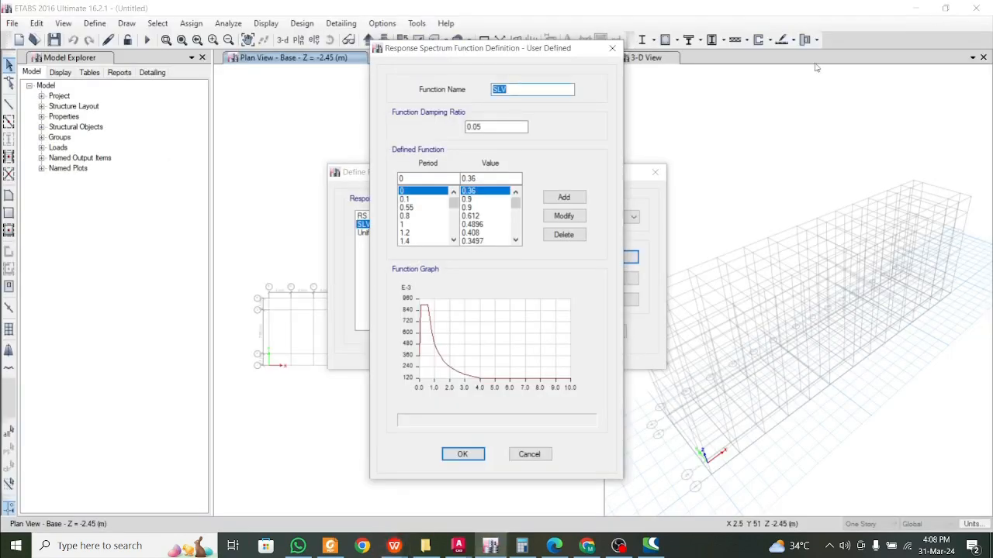
- Delete all points of the user-defined SLV function except the one at period 0
left_click(481, 194)
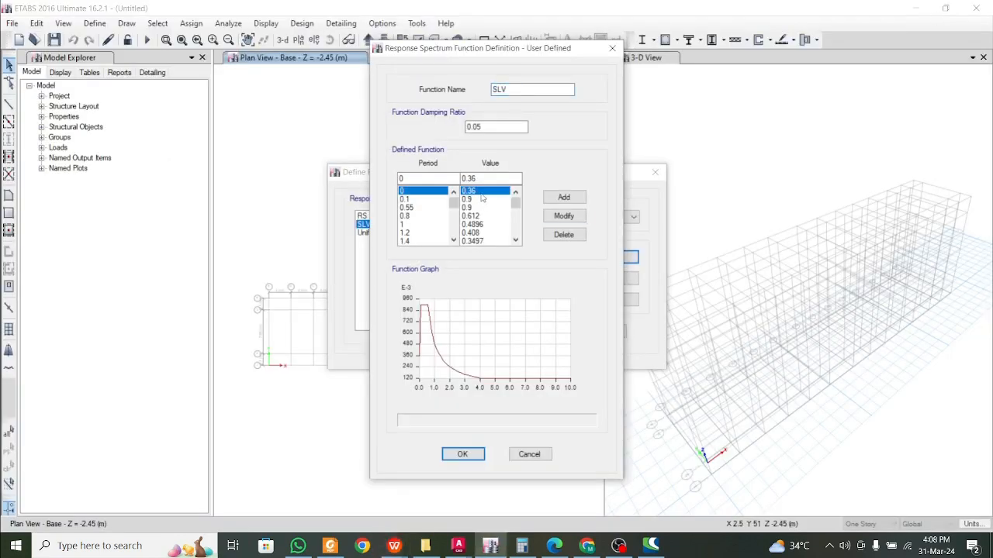
scroll(481, 198, "down", 15)
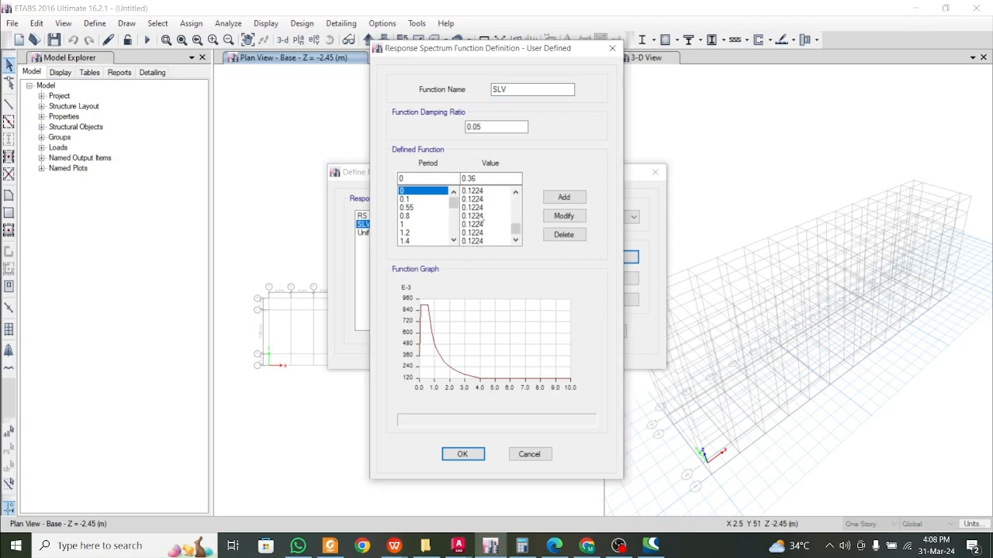
mouse_move(454, 204)
left_mouse_down()
mouse_move(456, 241)
mouse_move(458, 178)
mouse_move(460, 247)
mouse_move(456, 203)
left_mouse_up()
left_click(419, 199)
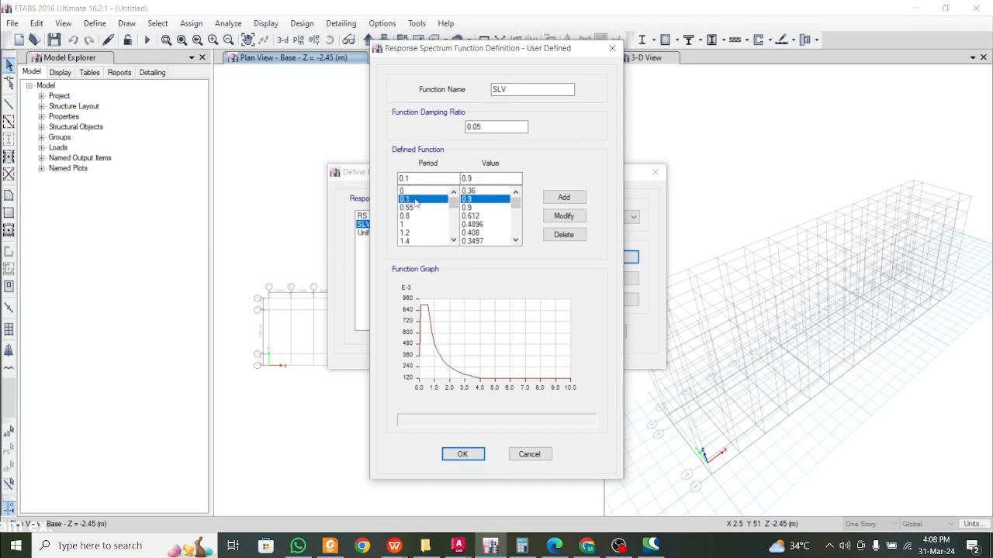
left_click(564, 235)
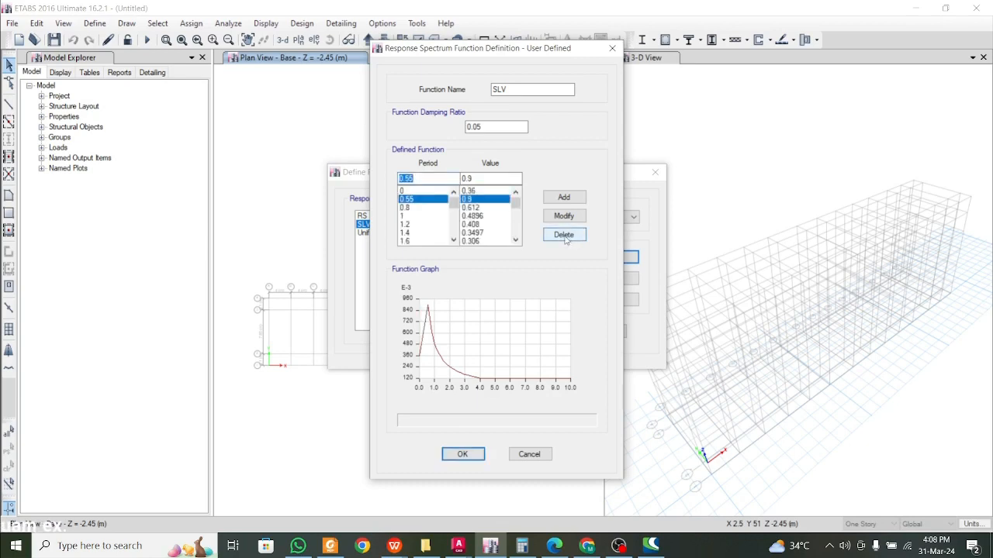
left_click(564, 235)
left_click(564, 235)
left_click(564, 235)
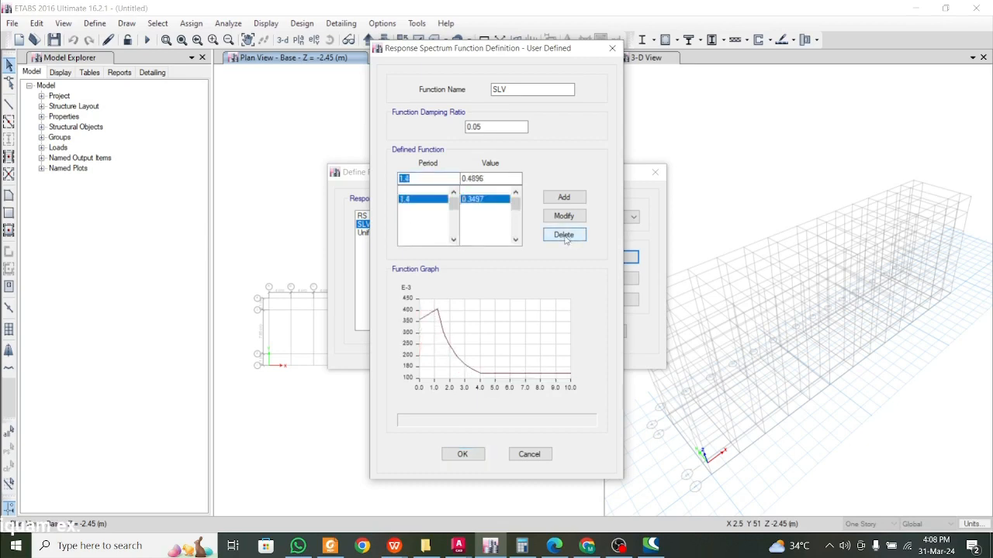
left_click(564, 235)
left_click(563, 235)
left_click(564, 235)
left_click(564, 235)
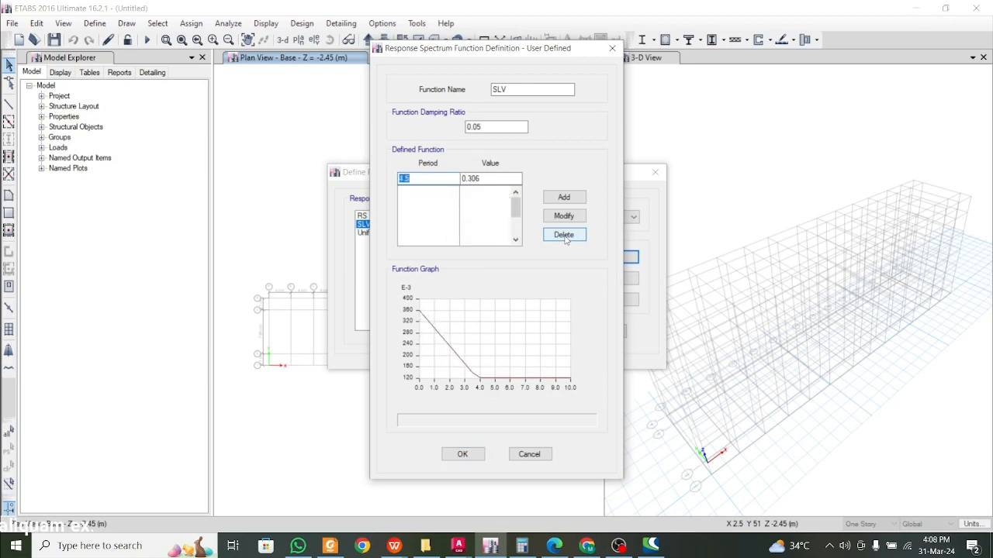
left_click(564, 235)
left_click(564, 235)
left_click(564, 235)
left_click(563, 235)
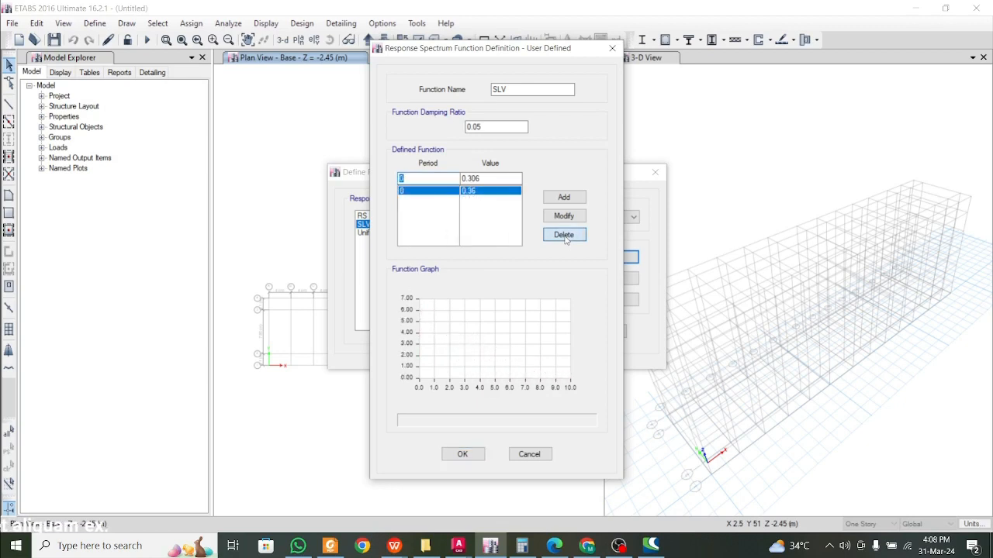
- Set the SLV function's value at period 0 to 0.06
key("Tab")
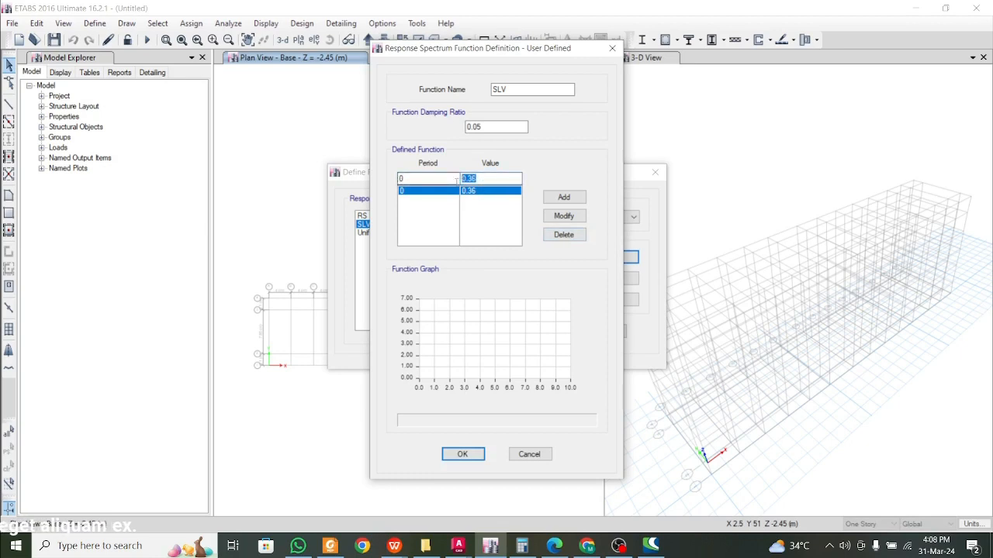
type("0.06")
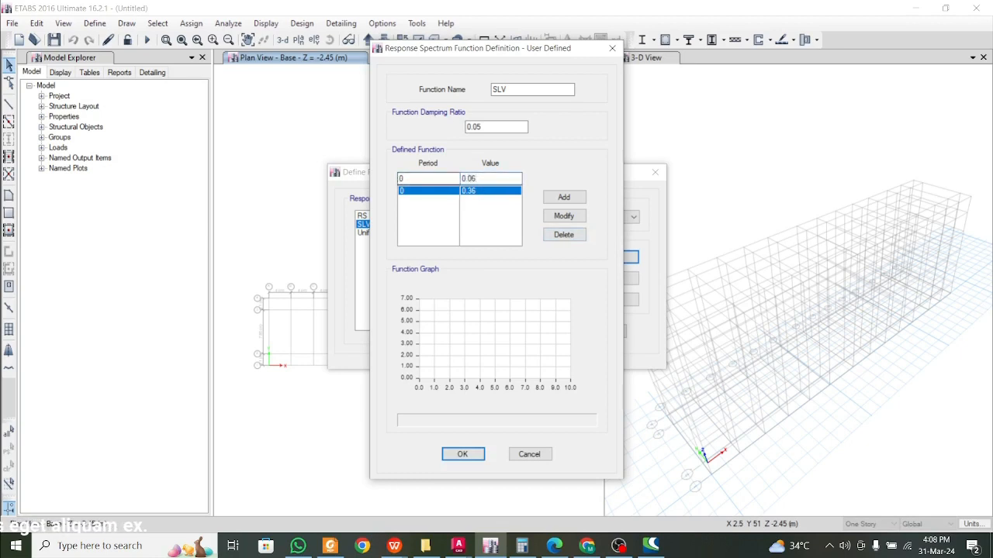
left_click(566, 198)
key("Tab")
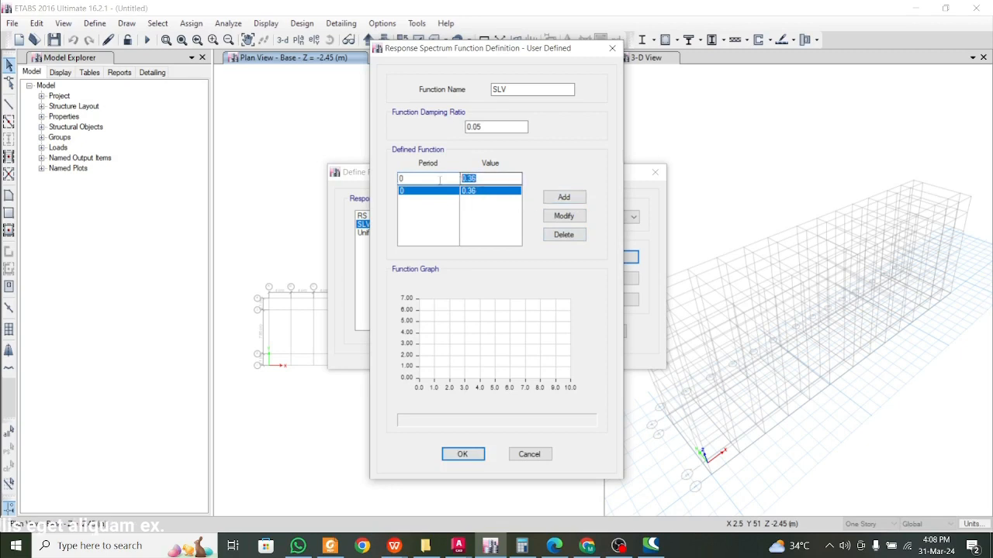
type("0")
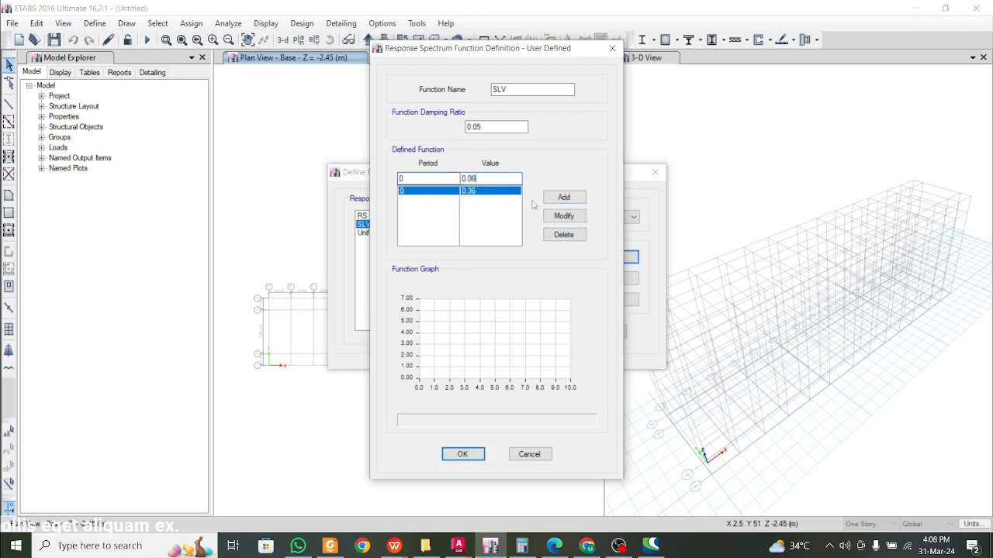
left_click(564, 216)
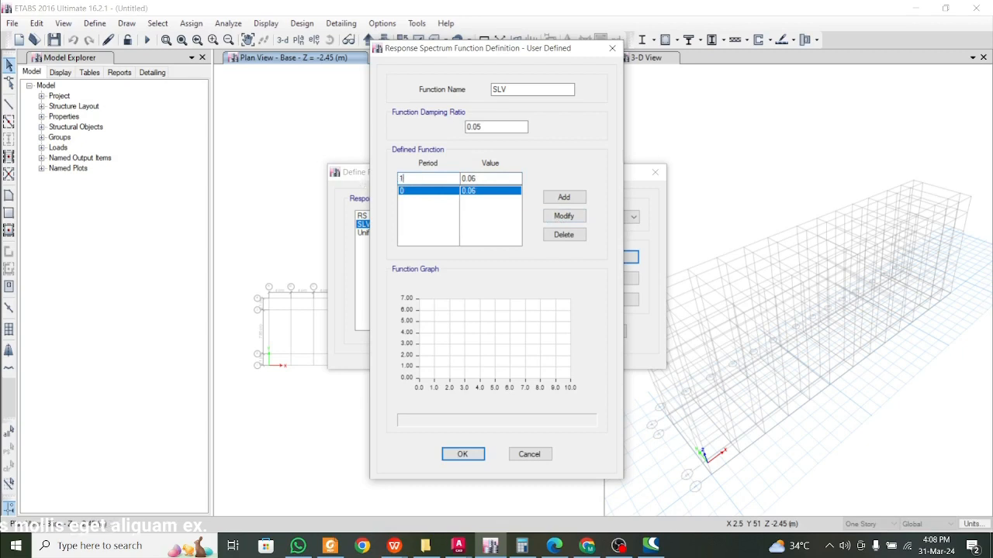
- Add points at periods 10 and 5 with value 0.06 to the SLV function, and accept the response spectrum definitions
left_click(566, 197)
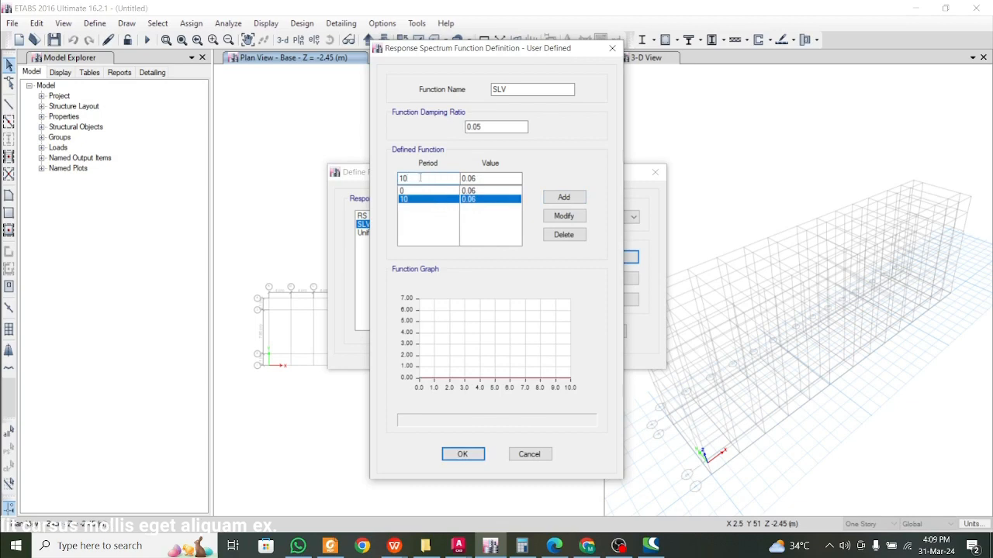
left_click_drag(419, 177, 376, 190)
type("5")
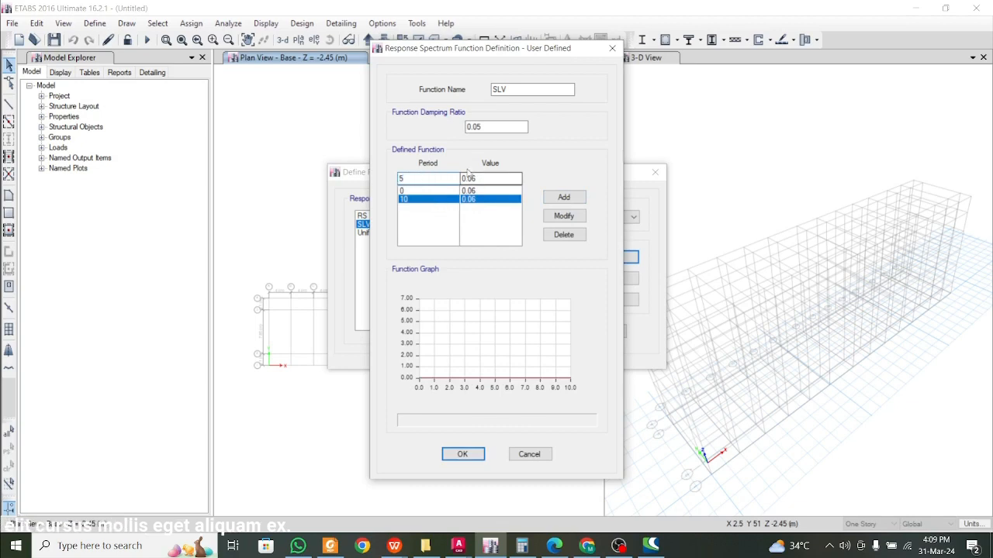
left_click(561, 198)
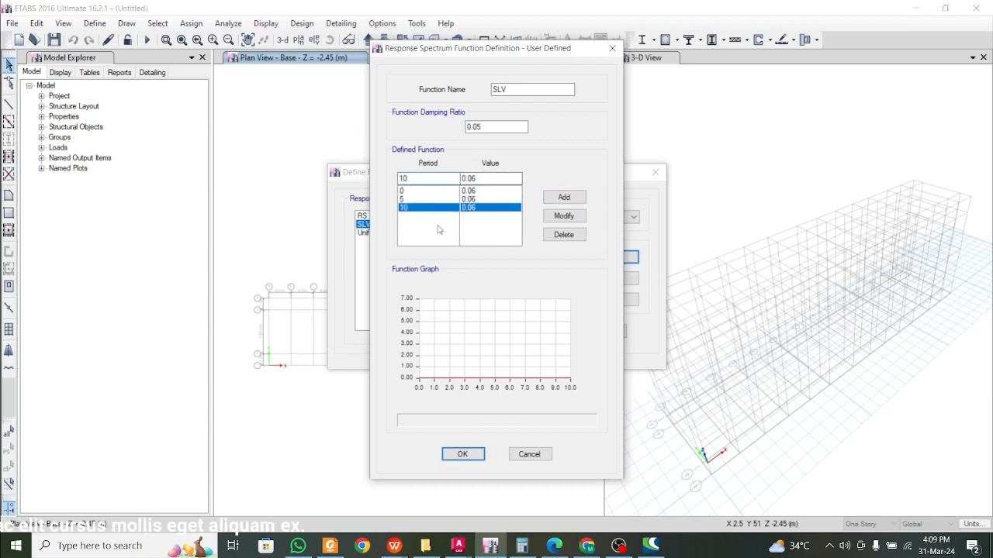
left_click(462, 455)
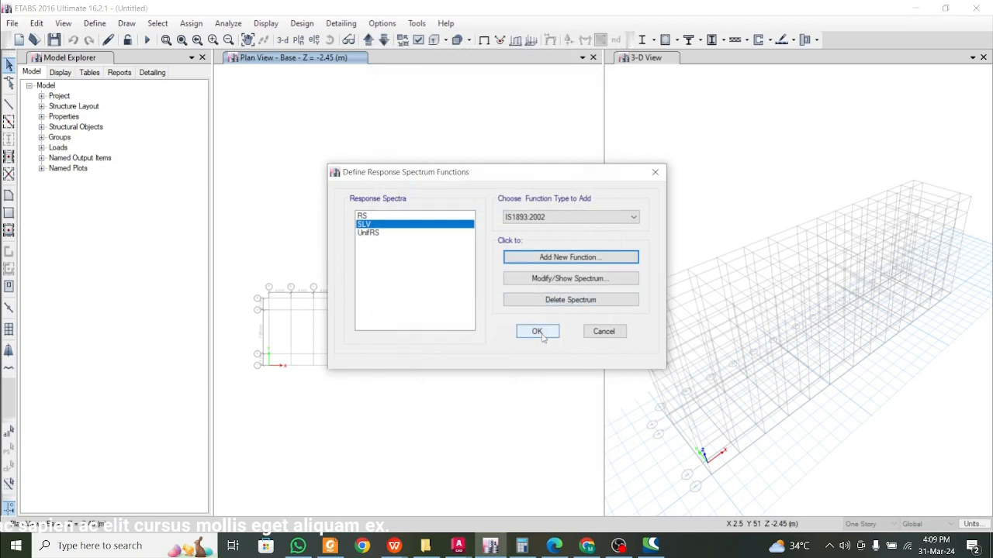
left_click(537, 331)
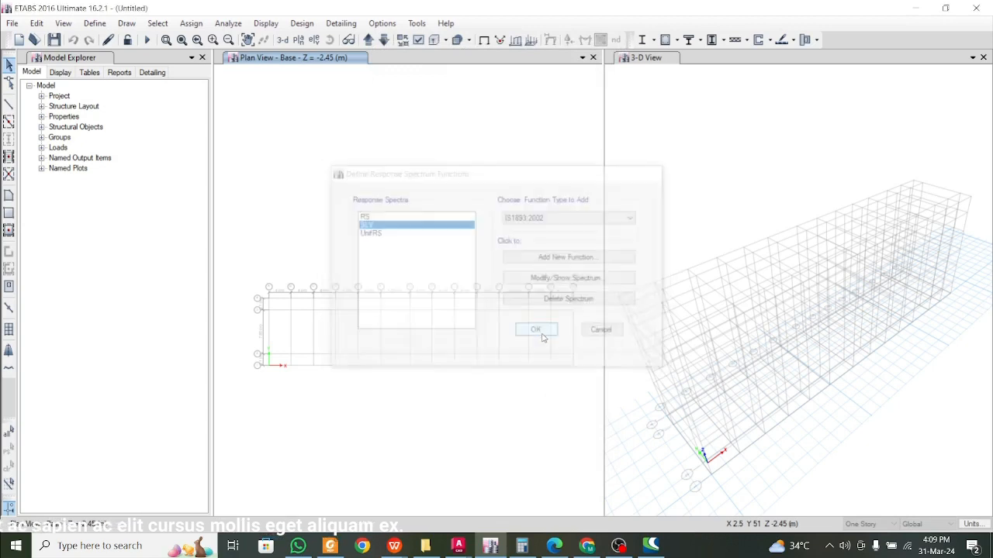
left_click(93, 24)
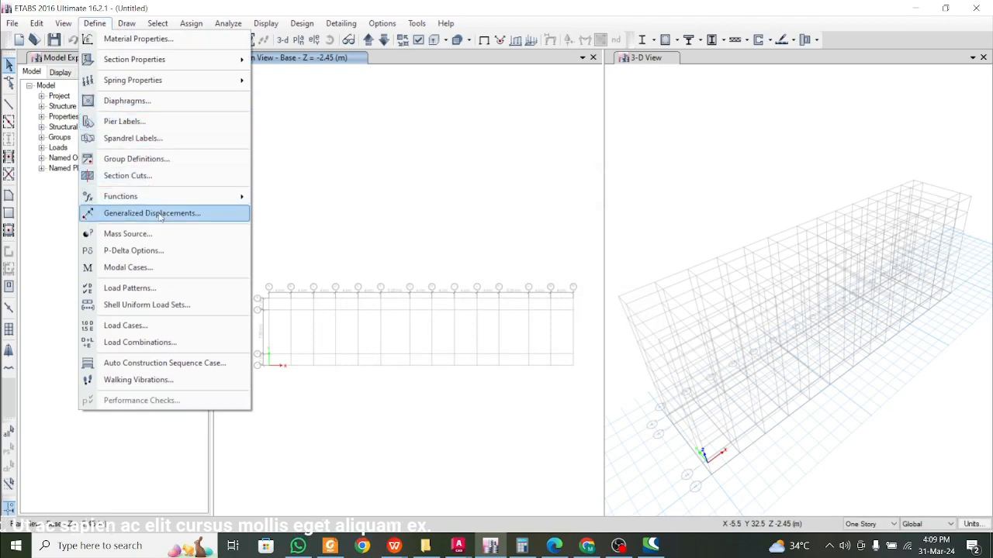
left_click(128, 233)
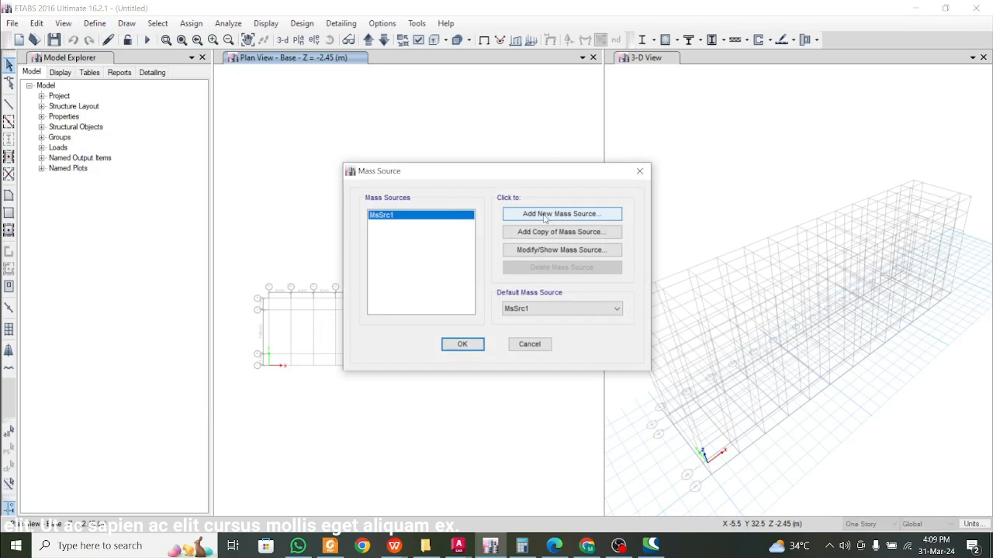
left_click(639, 170)
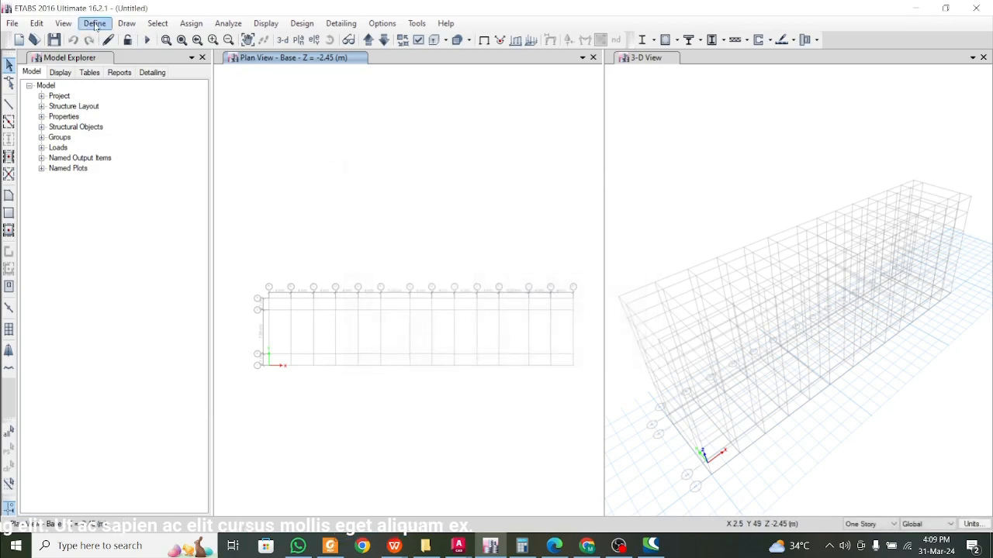
- Open the data of the Modal case and select its maximum number of modes
left_click(95, 23)
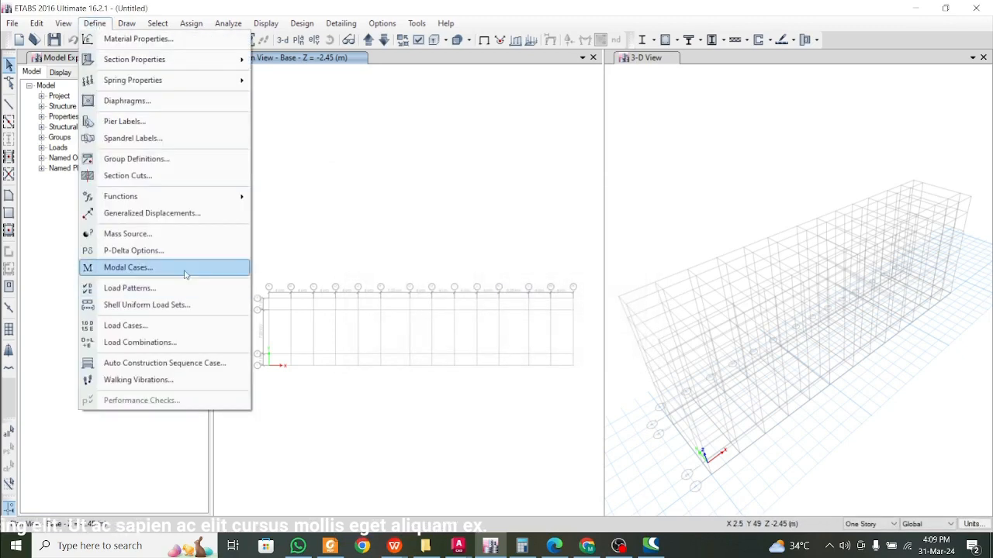
left_click(185, 268)
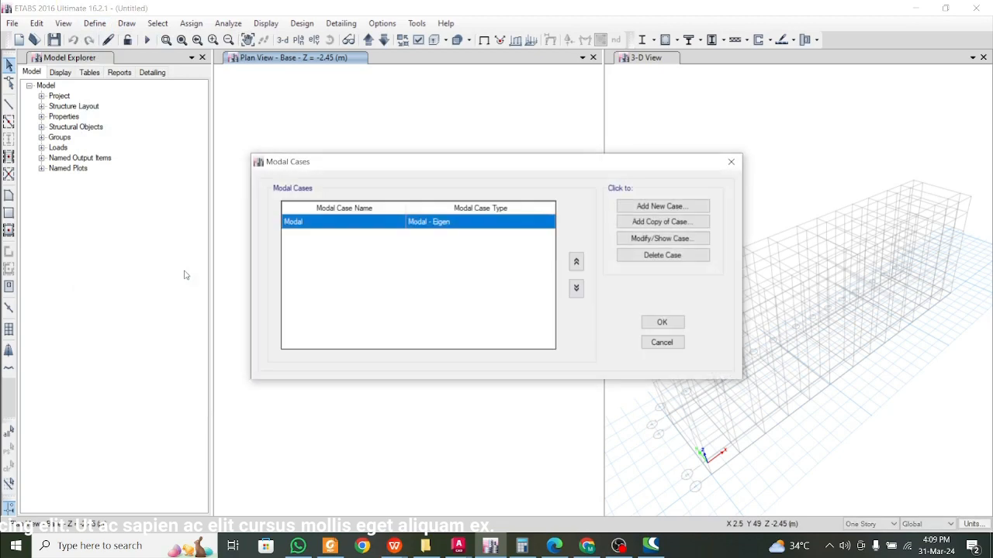
left_click(671, 240)
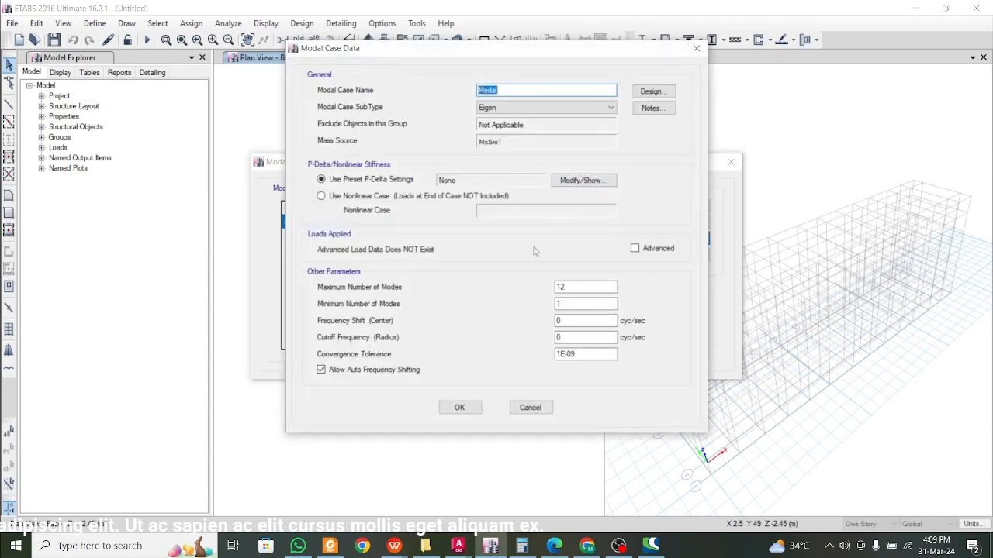
left_click_drag(575, 287, 514, 286)
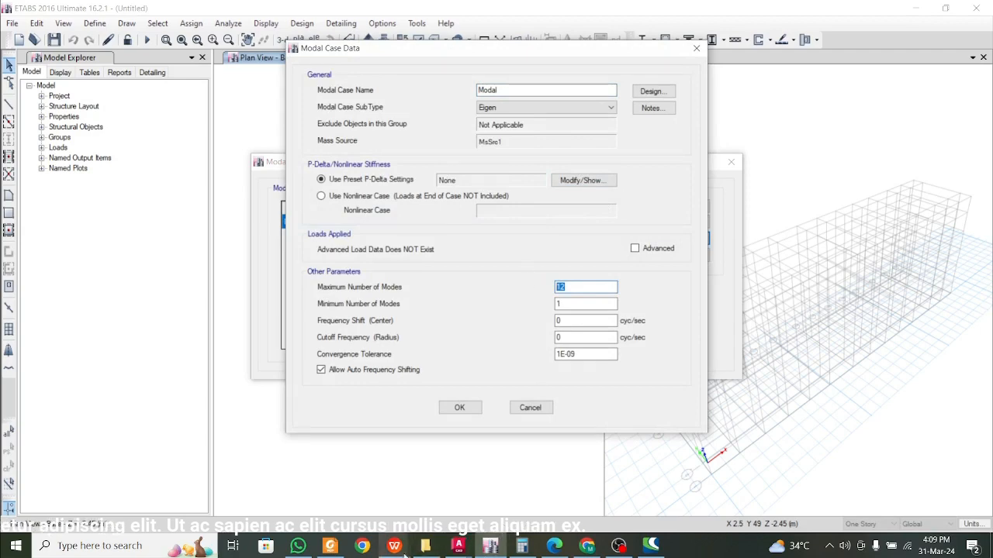
- Switch to the WPS Office notes and examine clause 7.7.5.2 on the number of modes and the Table 6 mass participation requirements
mouse_move(400, 549)
left_click(426, 494)
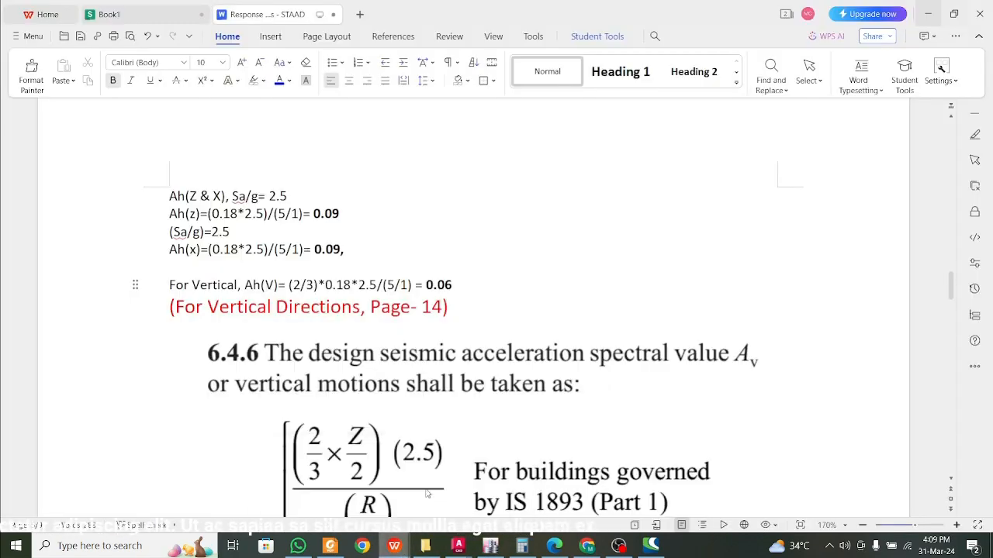
scroll(425, 494, "down", 20)
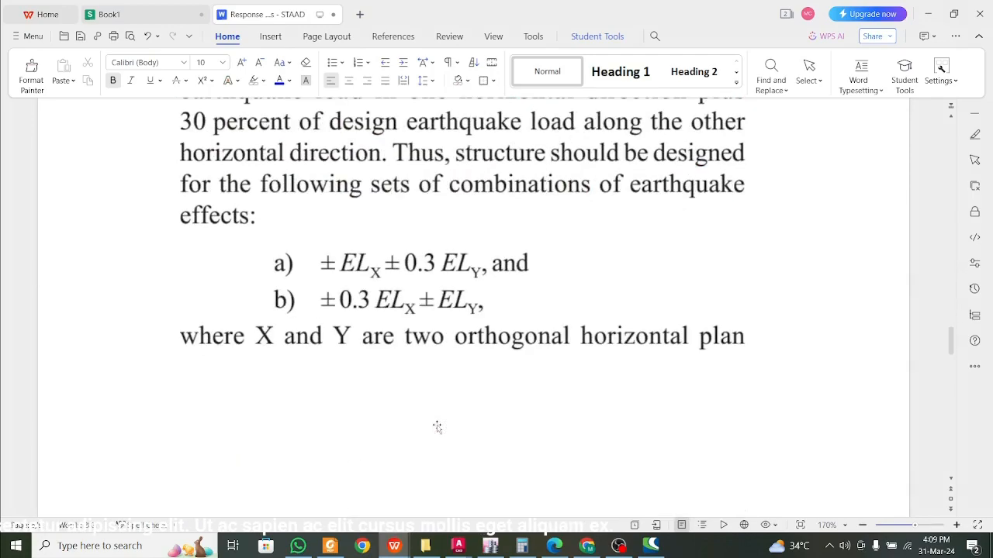
scroll(437, 427, "down", 20)
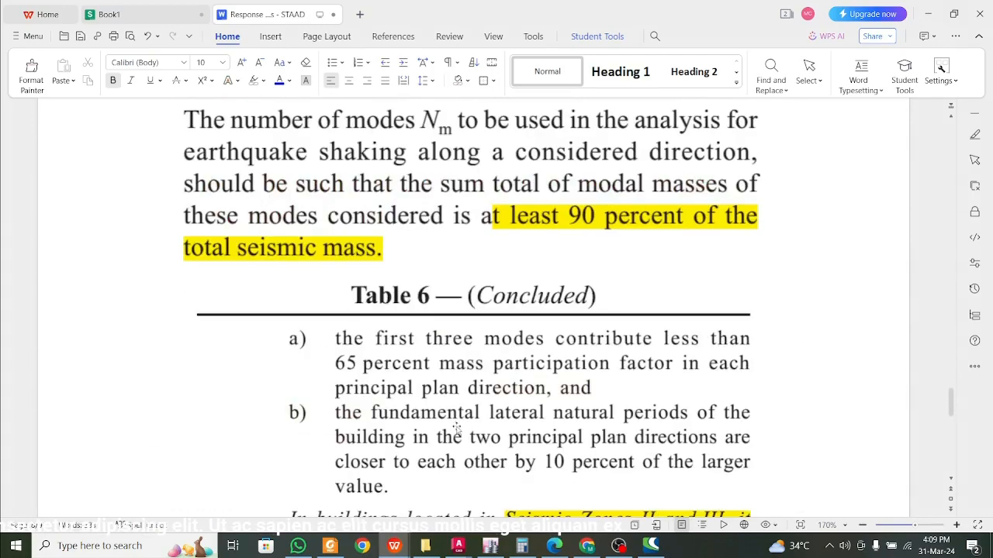
scroll(457, 426, "up", 2)
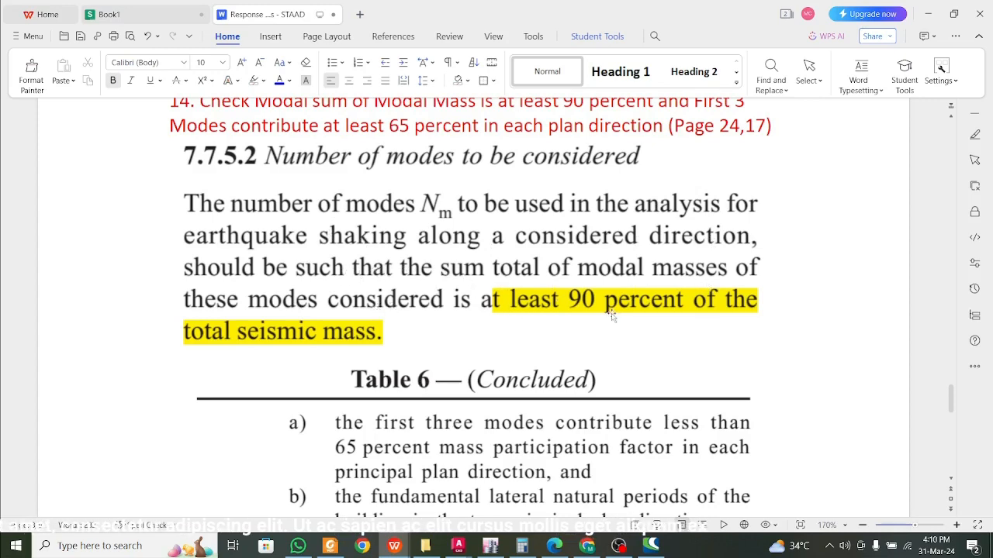
scroll(611, 314, "down", 3)
scroll(611, 315, "down", 4)
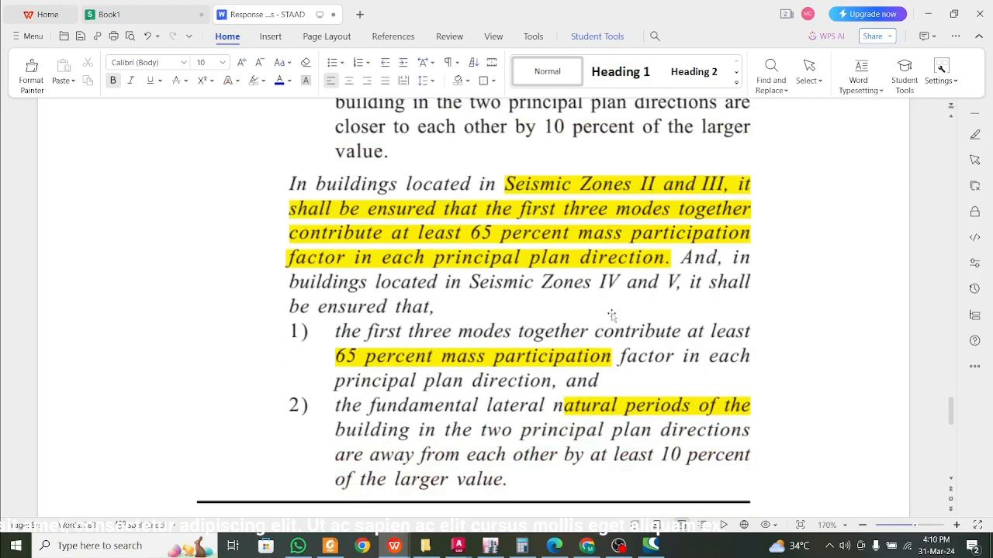
scroll(611, 314, "up", 10)
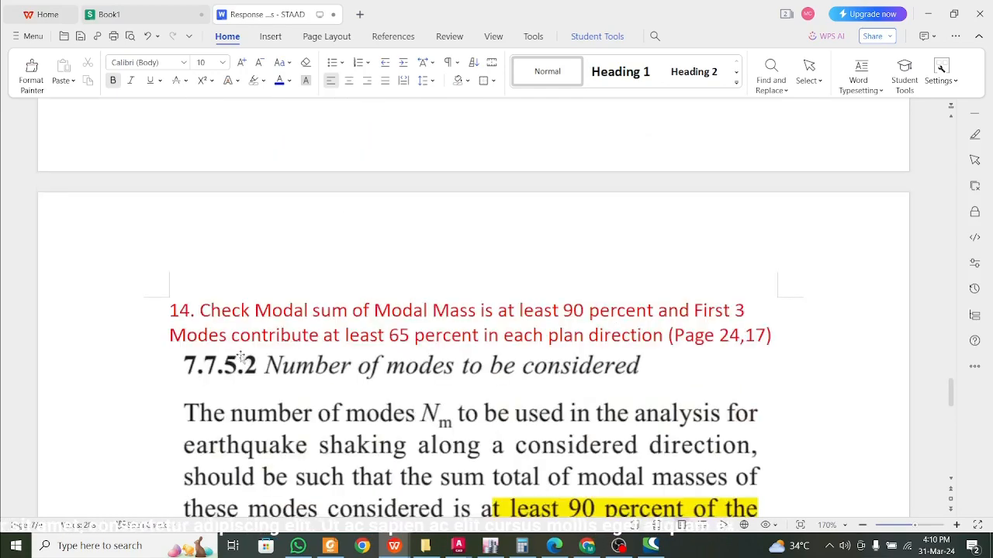
scroll(287, 349, "down", 9)
scroll(283, 354, "down", 1)
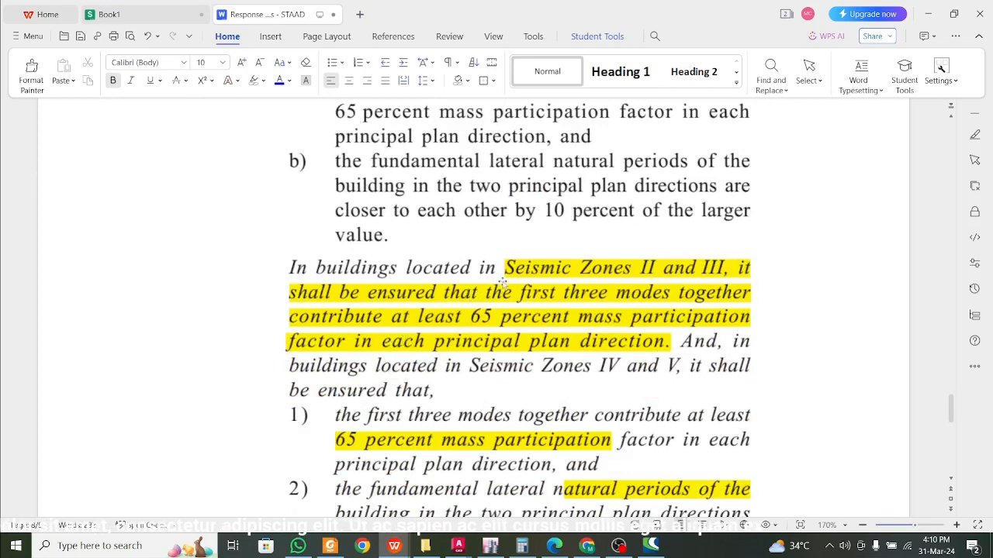
scroll(505, 283, "down", 2)
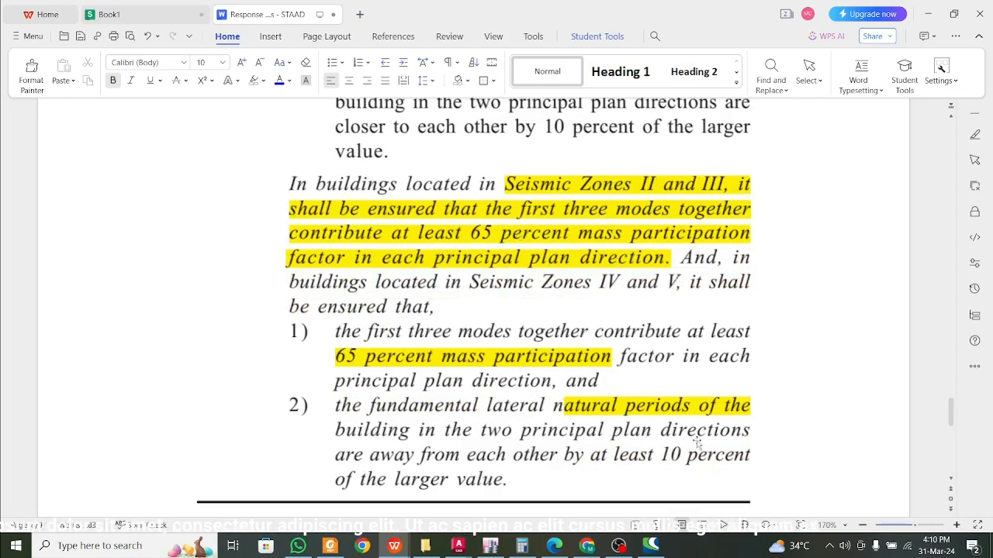
scroll(639, 380, "down", 3)
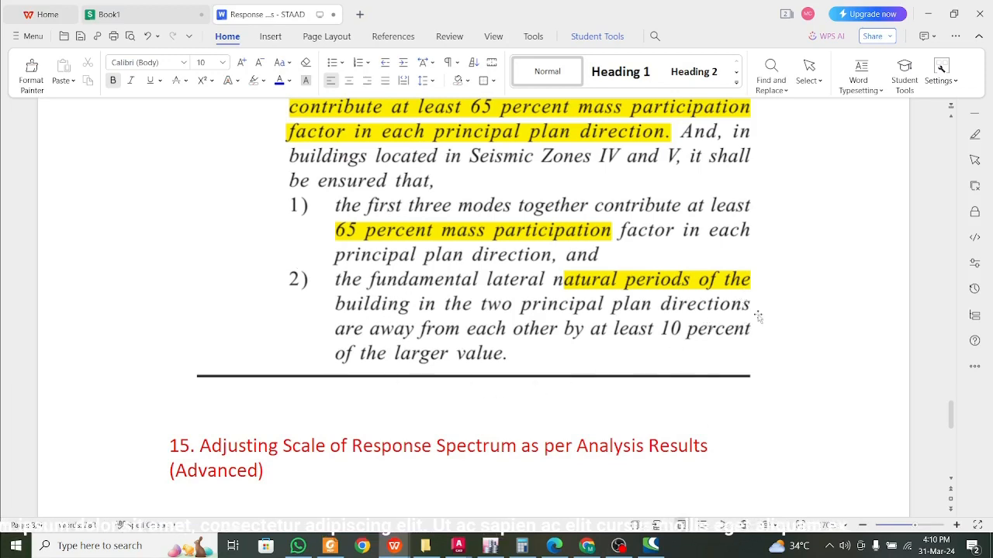
scroll(547, 291, "up", 2)
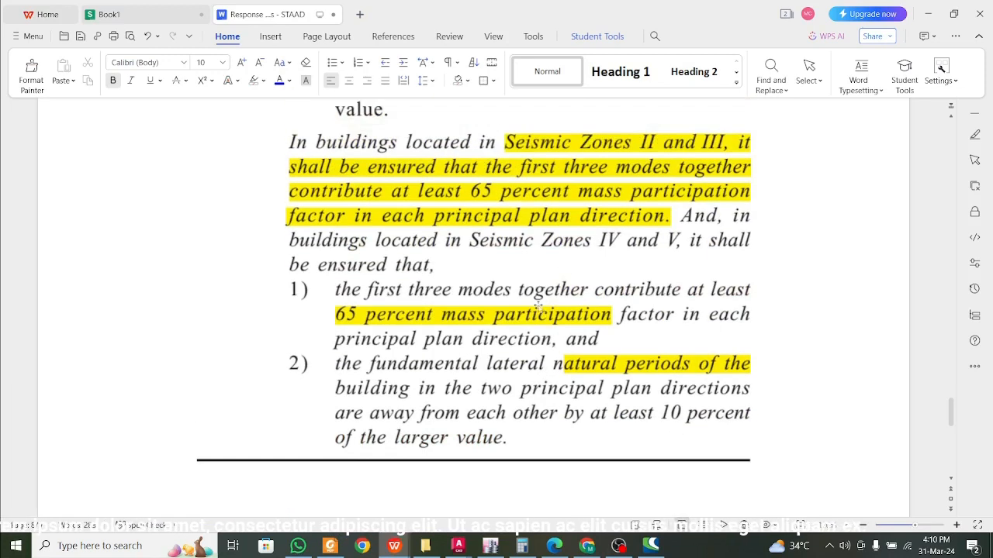
scroll(535, 316, "up", 1)
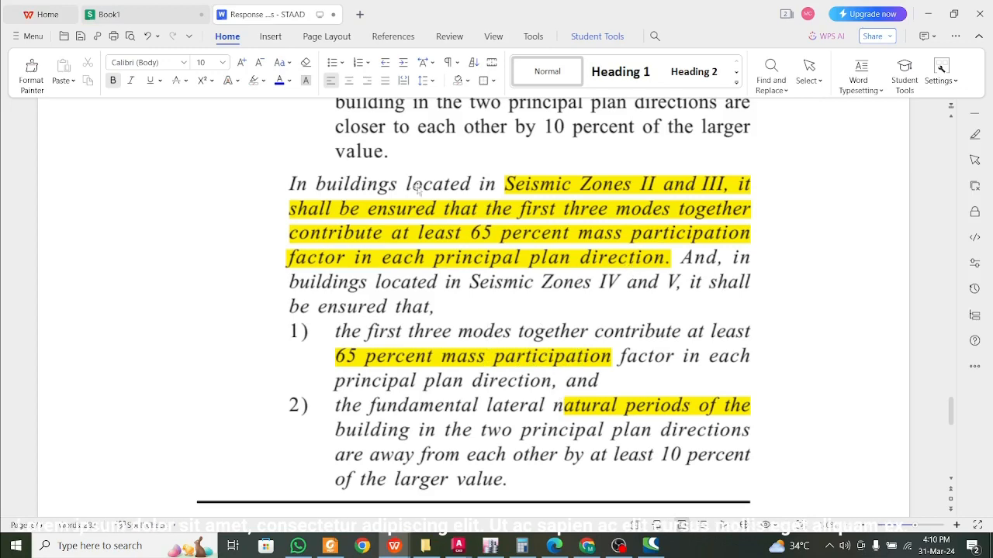
- Minimise WPS Office to return to ETABS, and accept the Modal case data and the modal case definitions
left_click(927, 14)
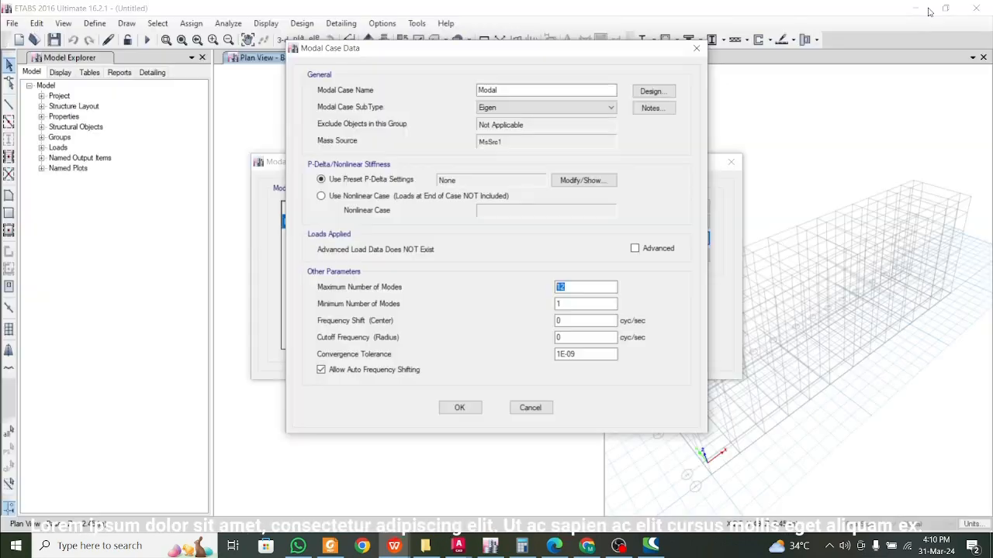
left_click(458, 408)
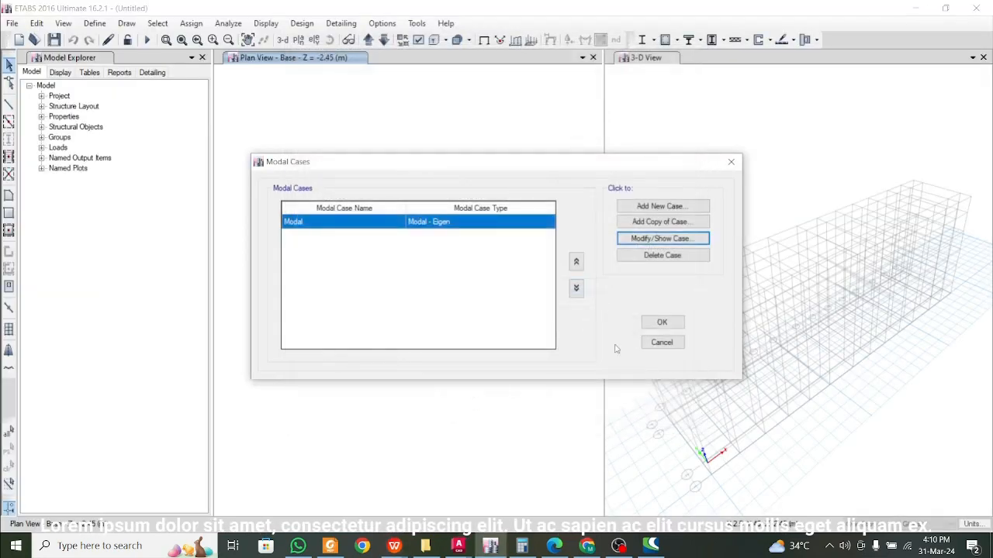
left_click(660, 324)
- Add a load pattern named Other Dead with type Dead and a self weight multiplier of 0
left_click(95, 23)
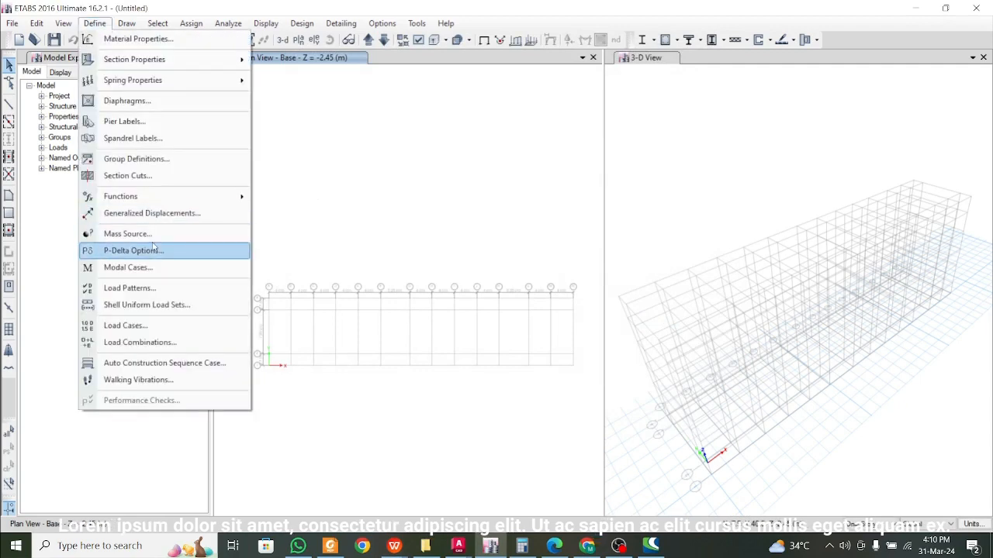
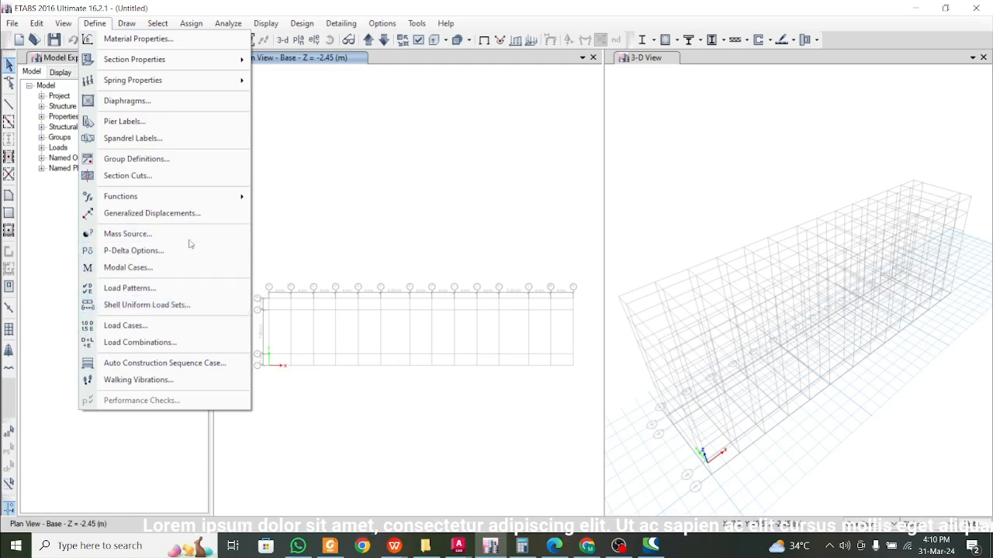
left_click(180, 293)
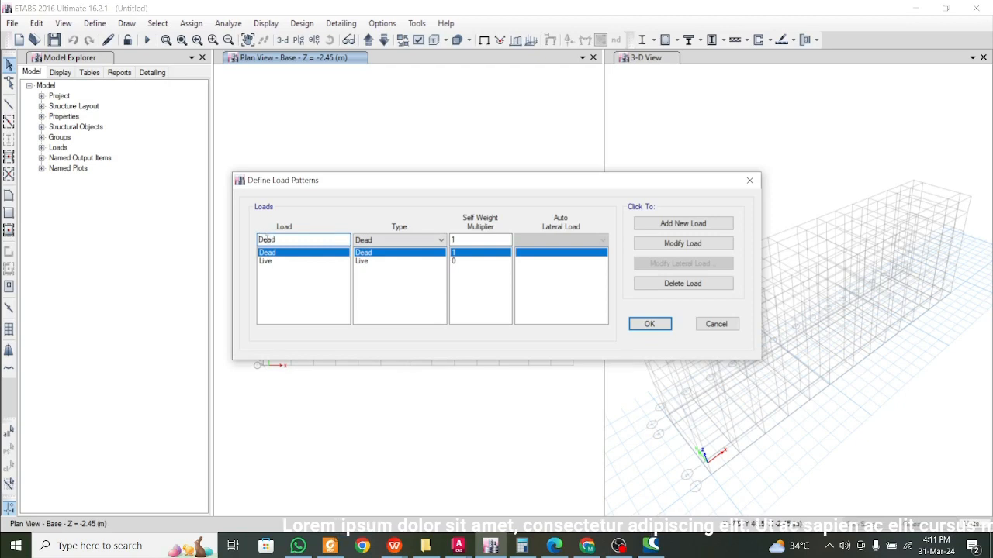
type("Othe")
type("r")
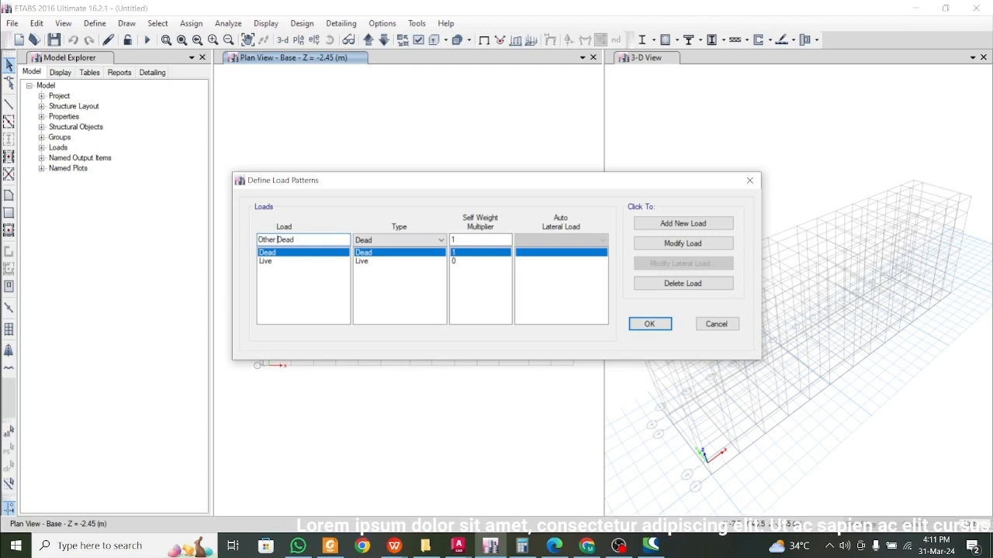
left_click(309, 242)
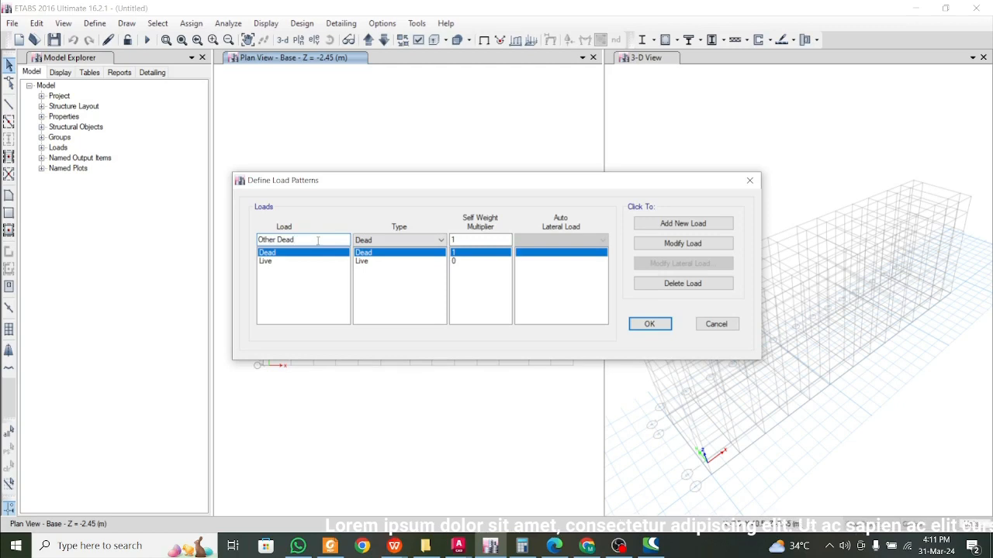
double_click(322, 237)
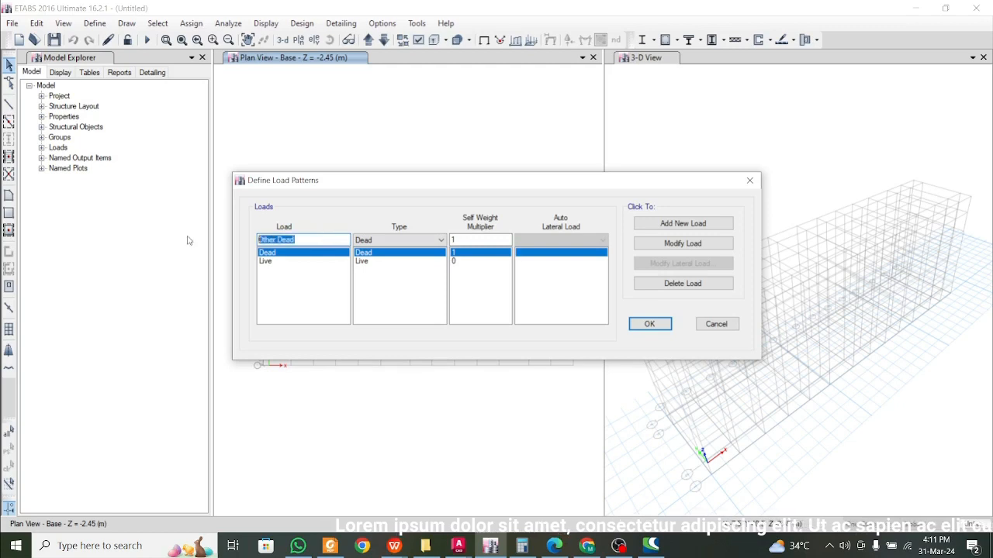
left_click(312, 234)
left_click_drag(291, 239, 229, 242)
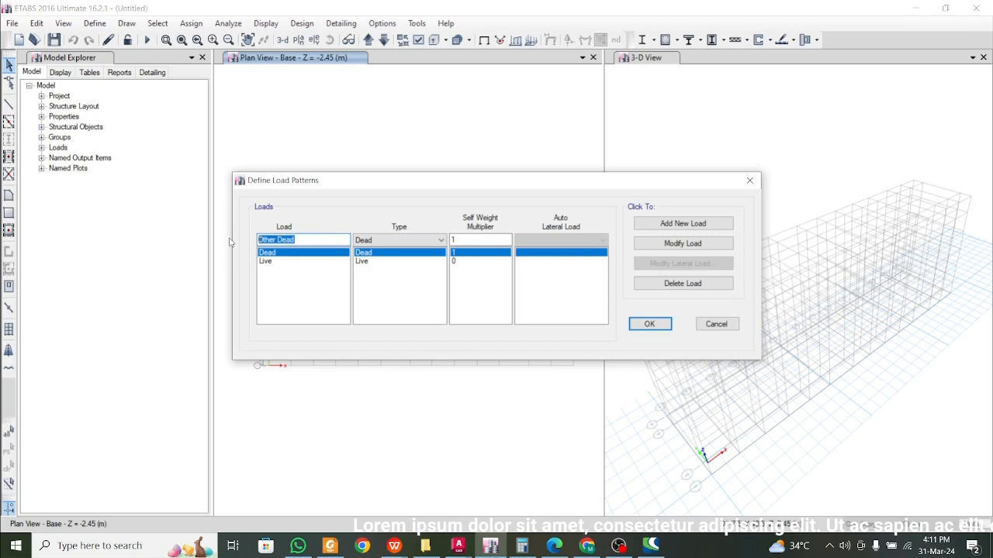
key("Tab")
key("Tab")
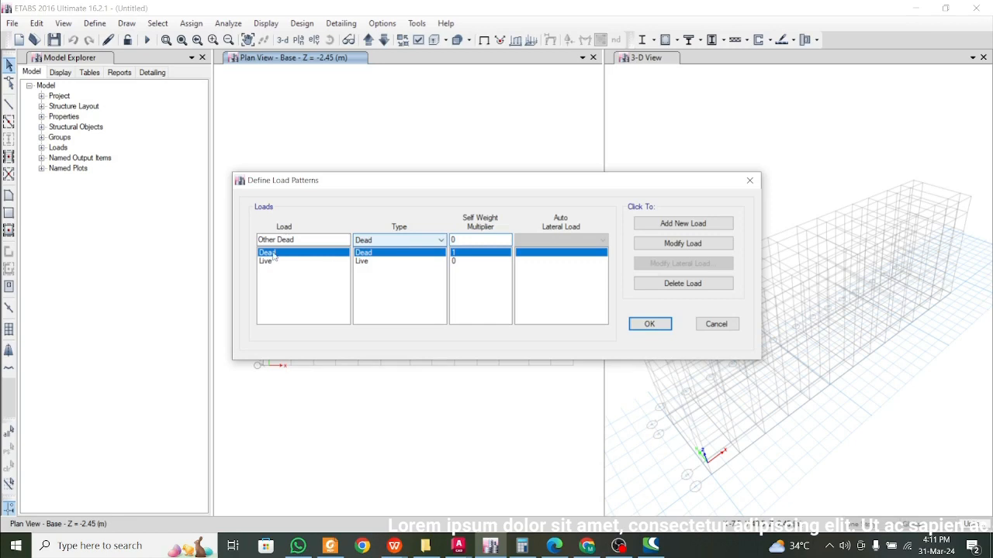
left_click(689, 225)
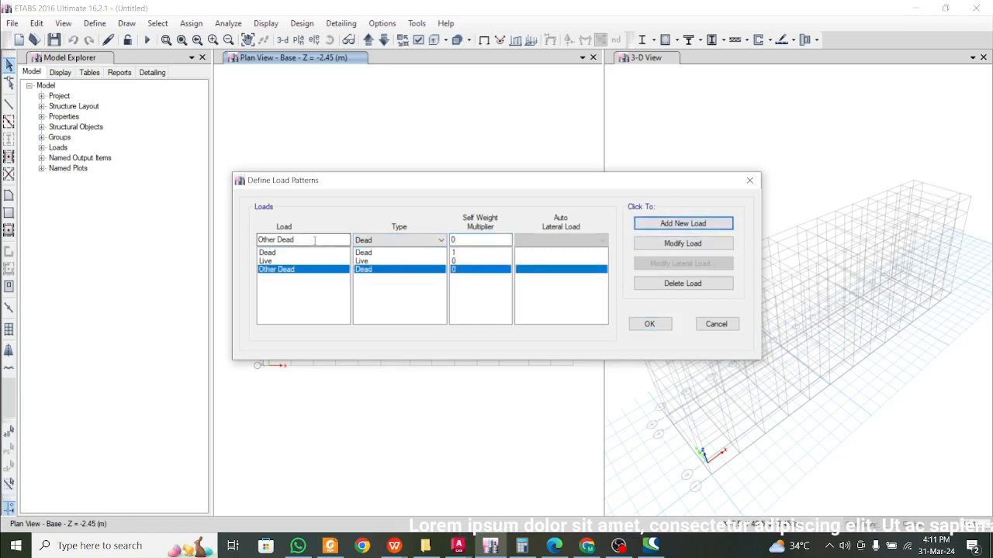
- Add Seismic load patterns SLX and SLY with self weight multiplier 0 and IS1893 2002 as the auto lateral load
left_click_drag(310, 241, 177, 248)
left_click(411, 240)
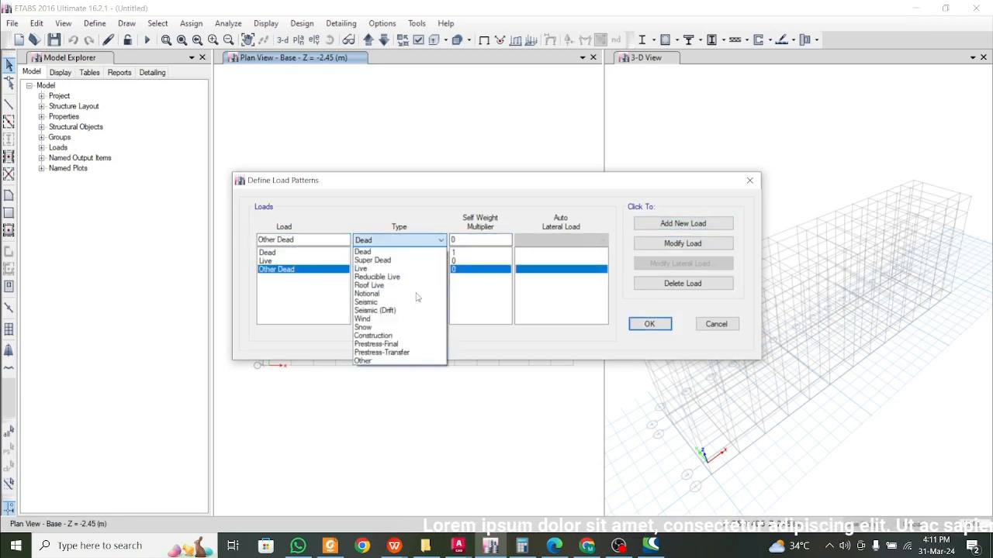
left_click(423, 302)
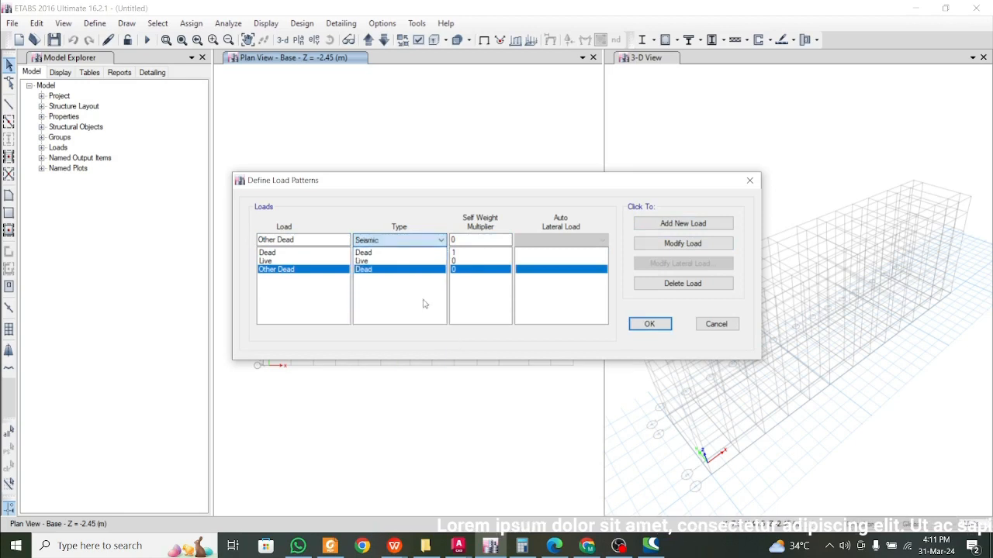
left_click(543, 242)
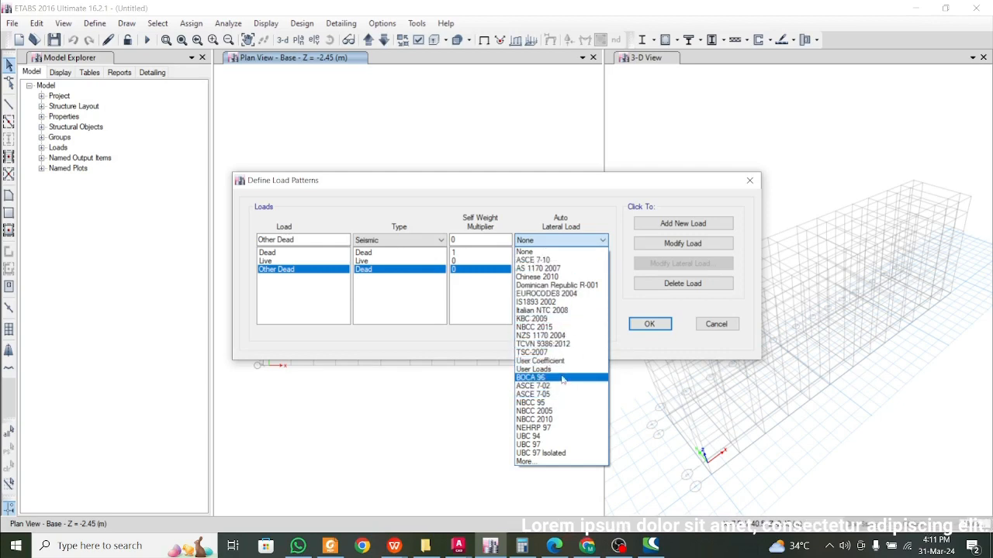
left_click(558, 301)
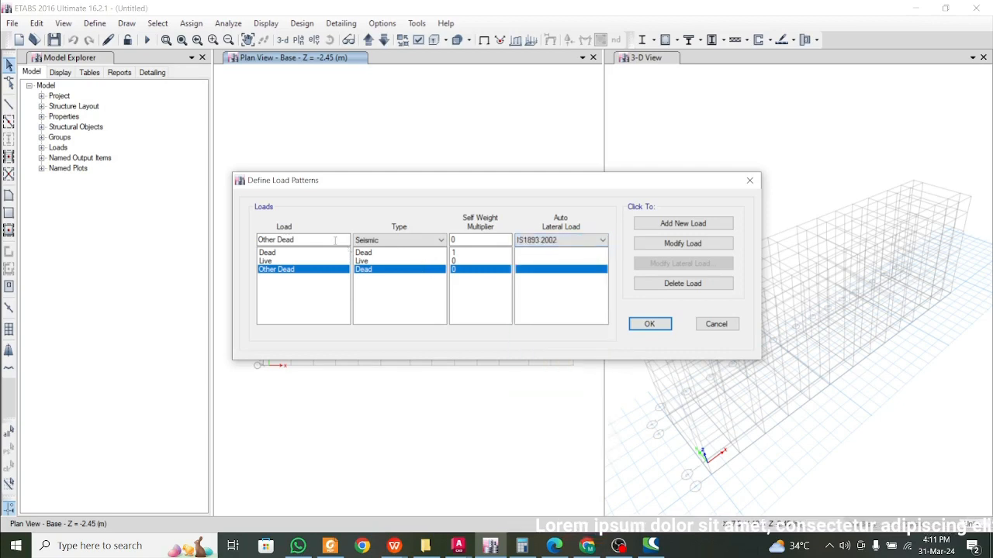
left_click_drag(335, 241, 258, 241)
type("SLX")
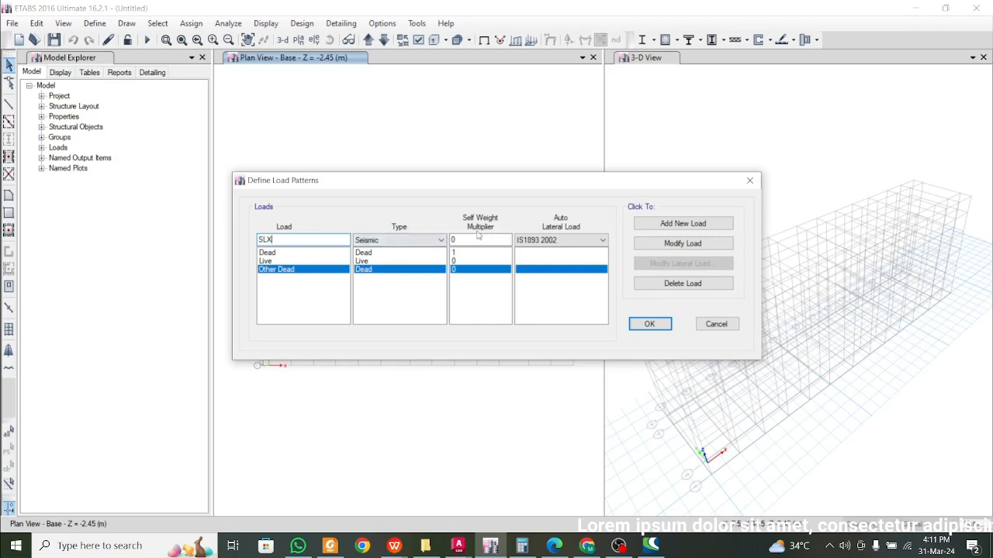
left_click(671, 228)
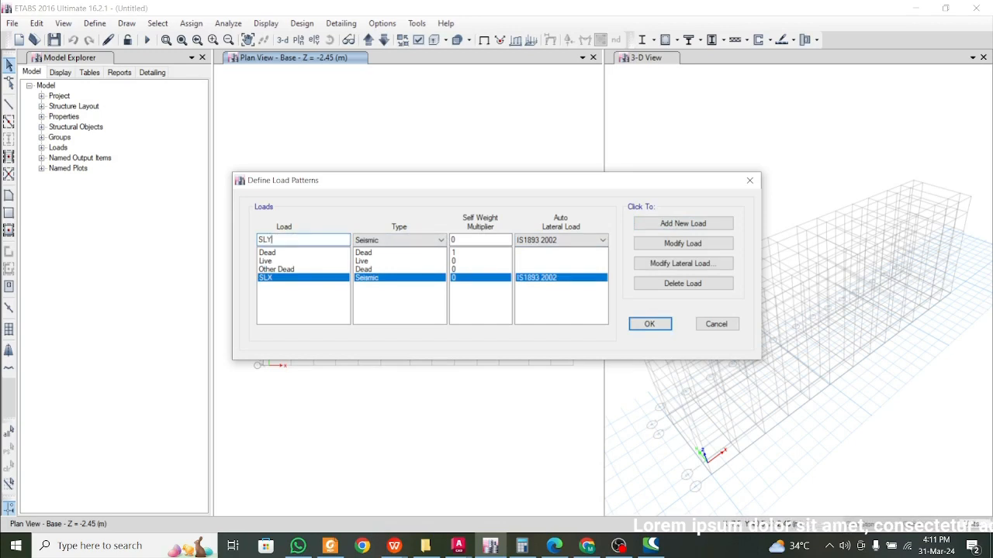
left_click(680, 226)
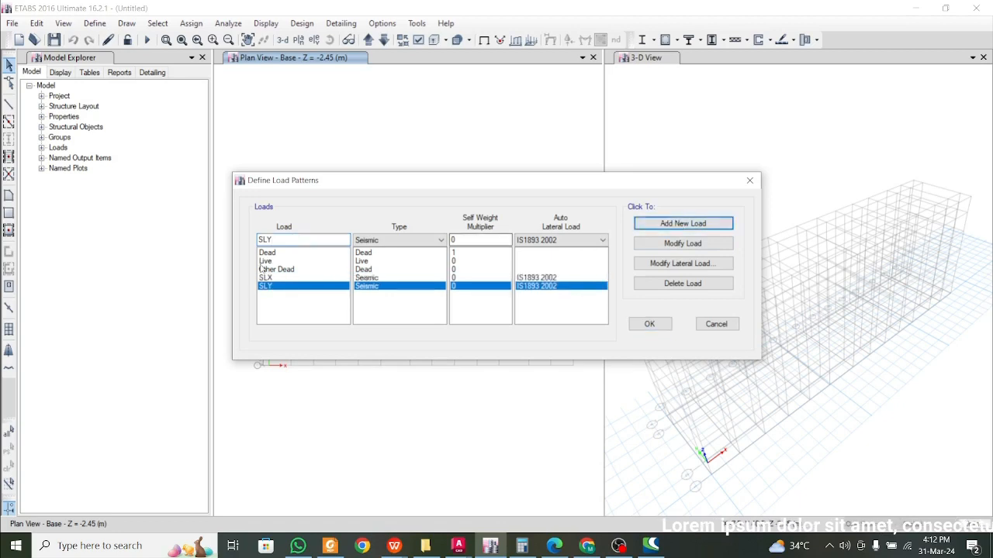
- Add a load pattern named WL with type Wind, self weight multiplier 0 and Indian IS 875:2015 as the auto lateral load
left_click(285, 241)
left_click_drag(286, 241, 199, 248)
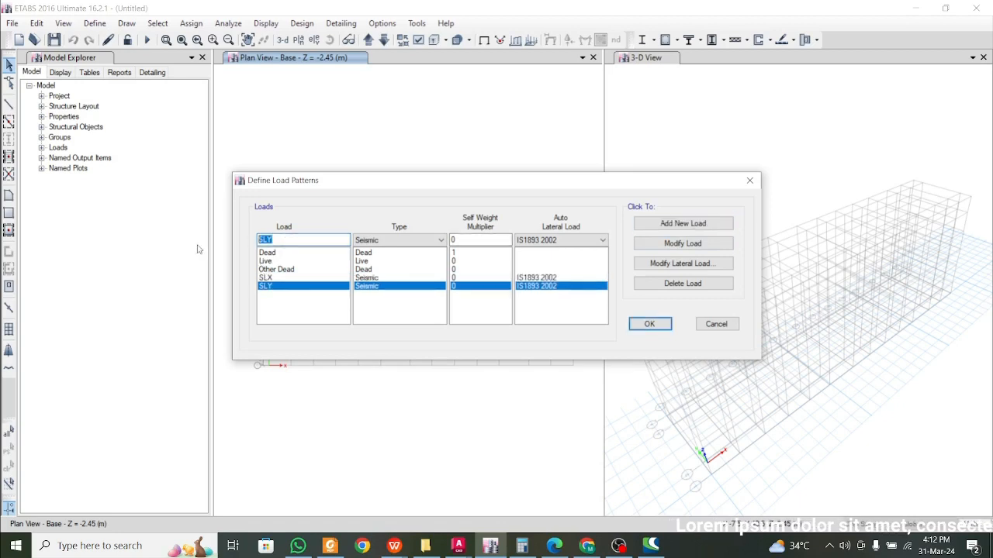
type("W")
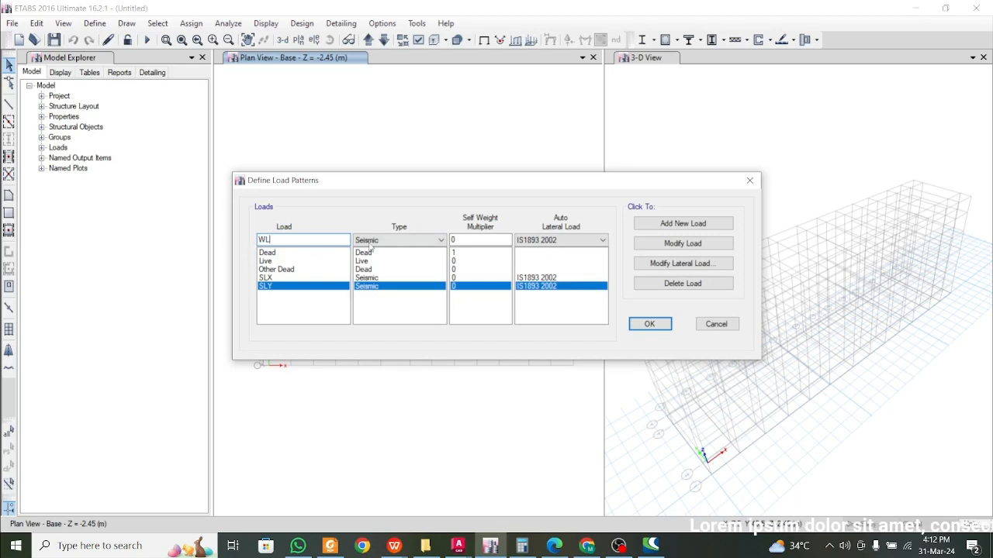
type("L")
left_click(372, 241)
left_click(388, 319)
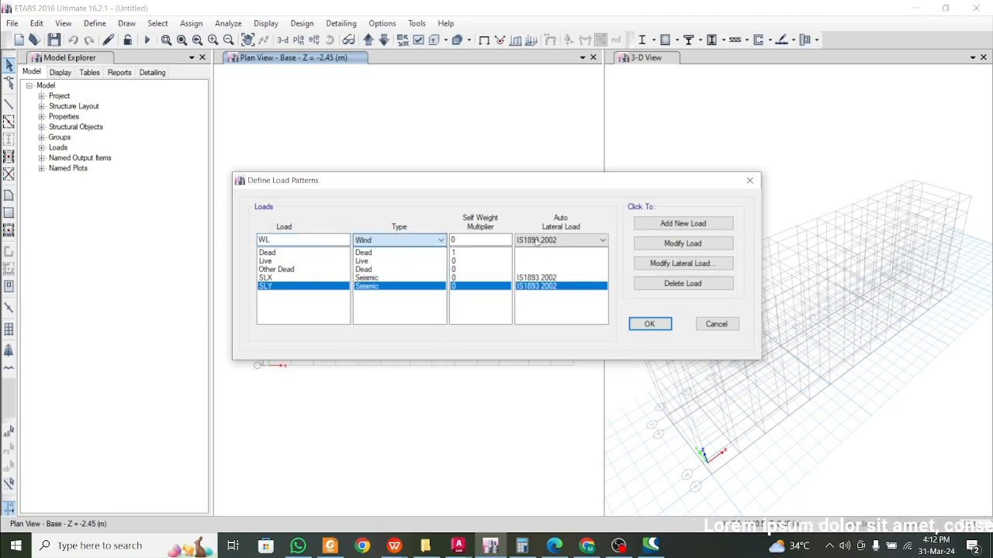
left_click(536, 242)
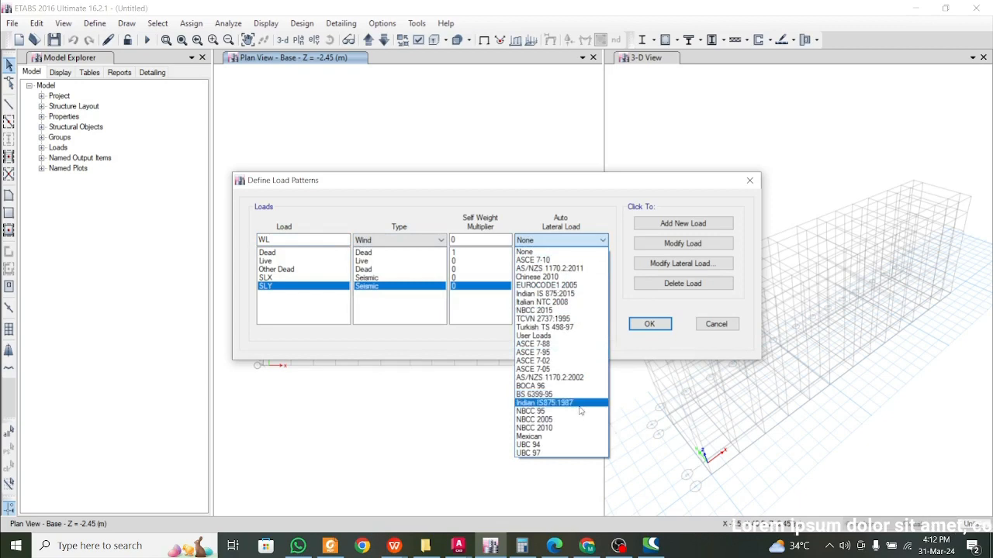
left_click(594, 296)
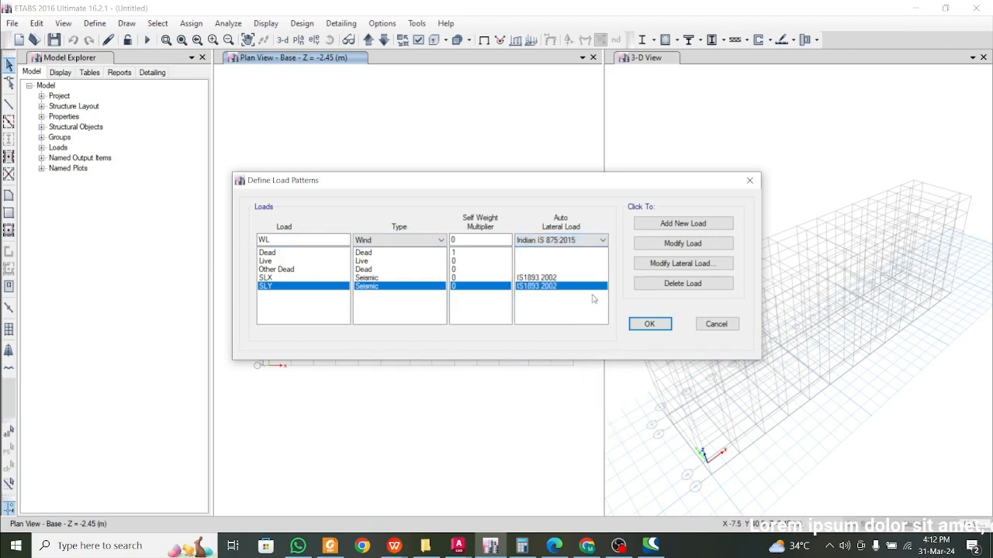
left_click(702, 226)
- Open the lateral load settings of SLX and exclude the Y direction and both Y direction eccentricities
left_click(281, 279)
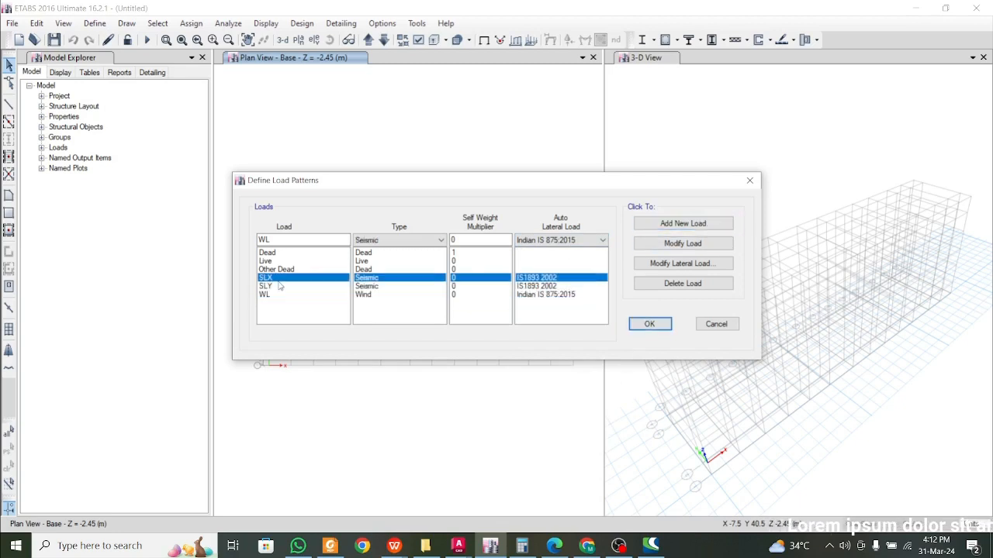
left_click(697, 266)
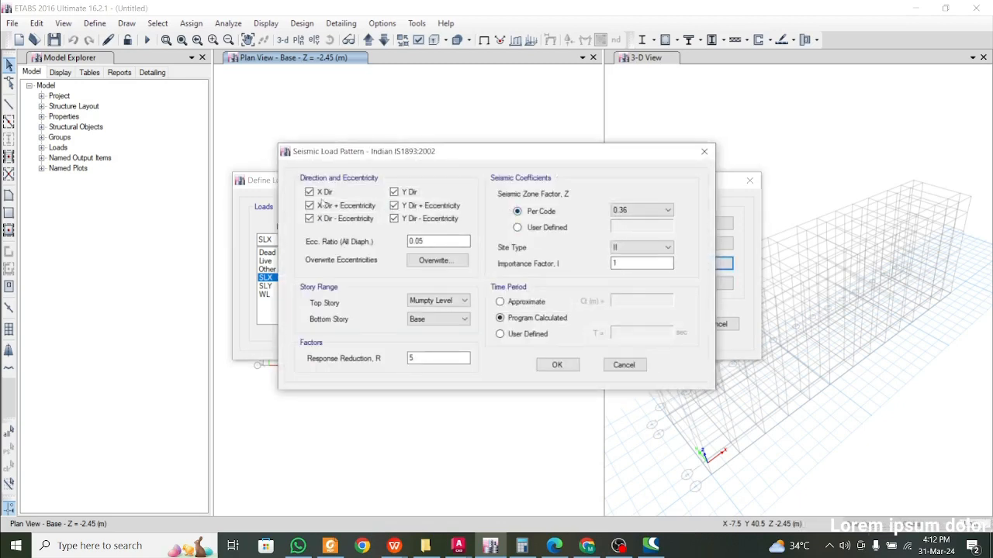
left_click(394, 192)
left_click(394, 205)
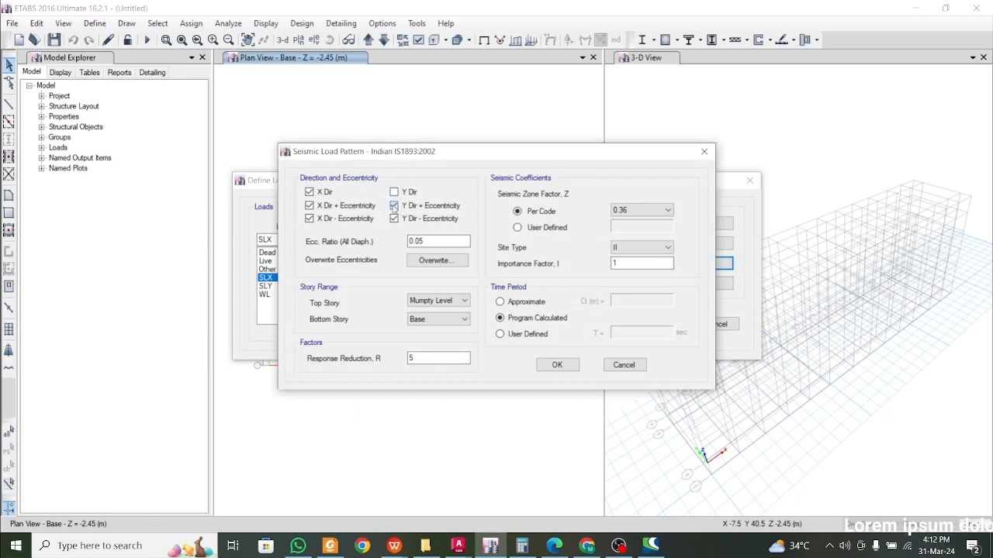
left_click(394, 218)
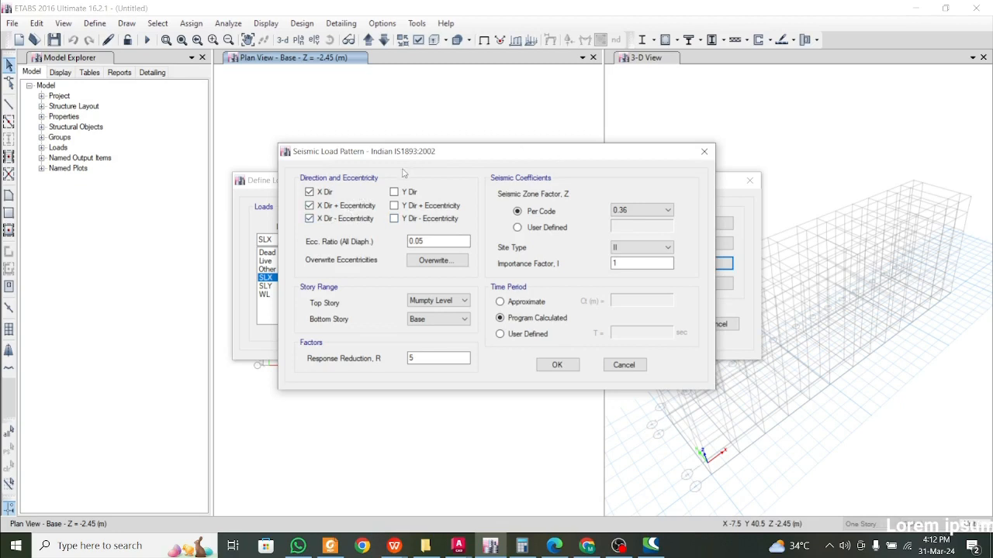
- Select a per-code seismic zone factor of 0.36 and site type II for the SLX pattern
left_click(643, 209)
left_click(642, 246)
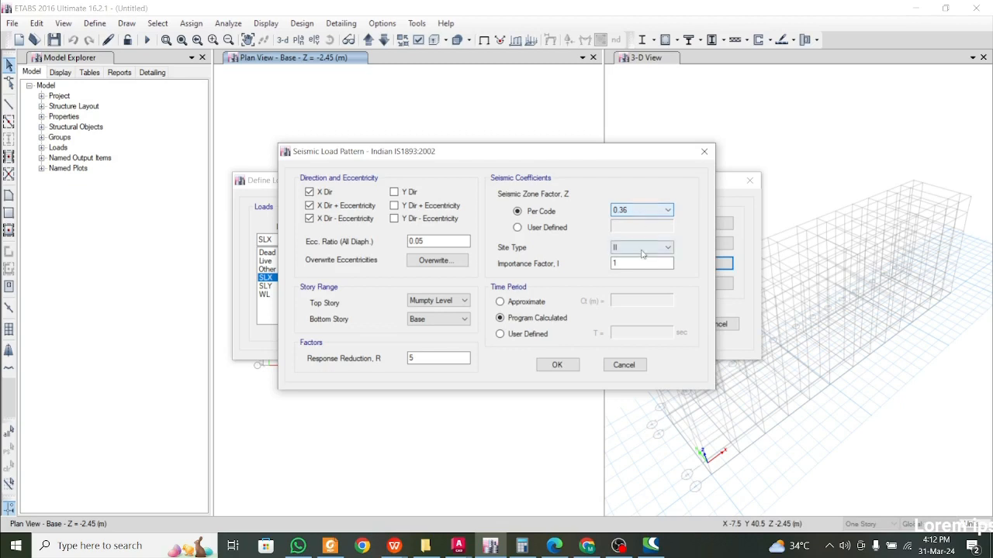
left_click(642, 248)
left_click(638, 258)
left_click(637, 262)
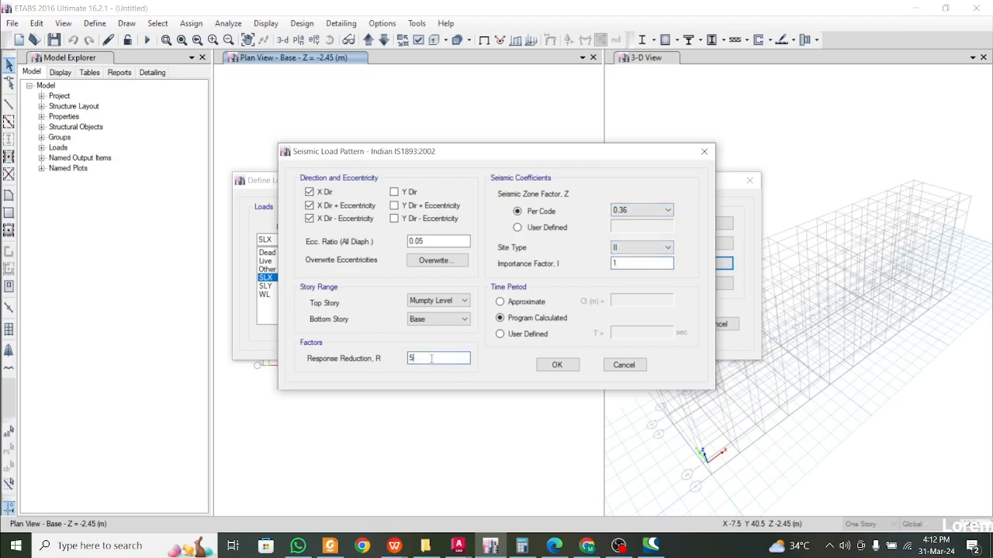
- Compare the User Defined and Program Calculated time period options for SLX, ending on Program Calculated
left_click(539, 338)
left_click(546, 323)
left_click(539, 335)
left_click(542, 323)
left_click(535, 336)
left_click(537, 319)
left_click(535, 335)
left_click(539, 320)
left_click(535, 333)
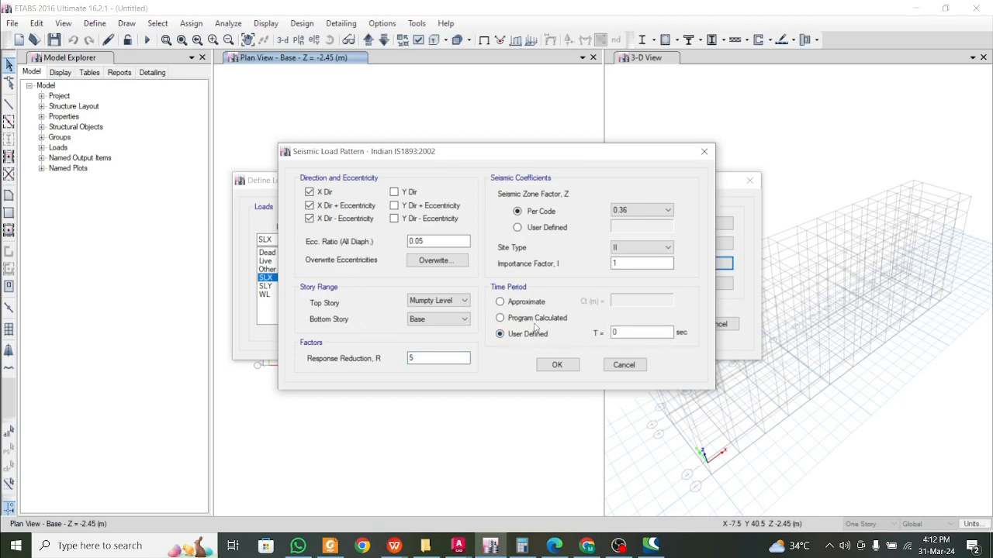
left_click(536, 322)
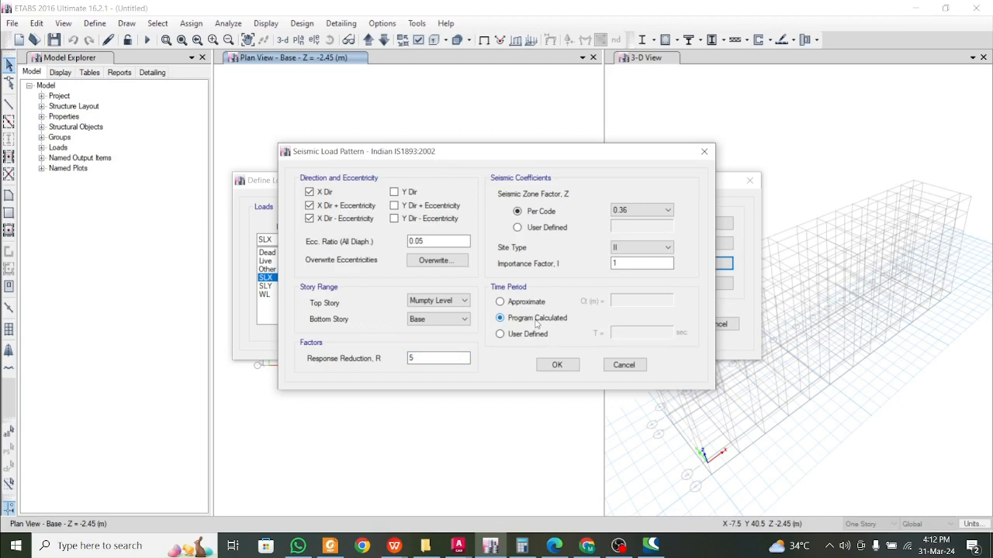
- Set the bottom story of the SLX story range to Plinth Level and accept the seismic load settings
left_click(438, 318)
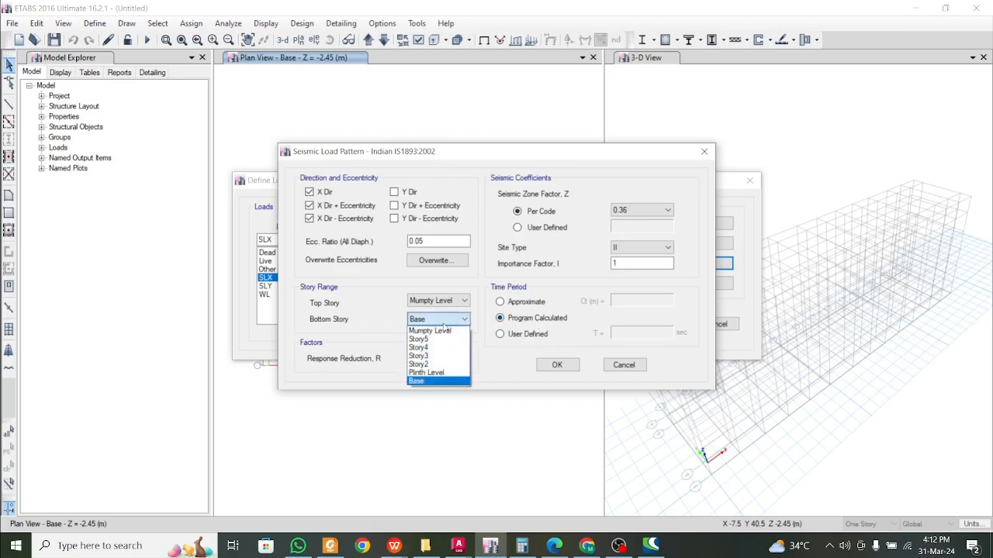
left_click(434, 373)
left_click(557, 367)
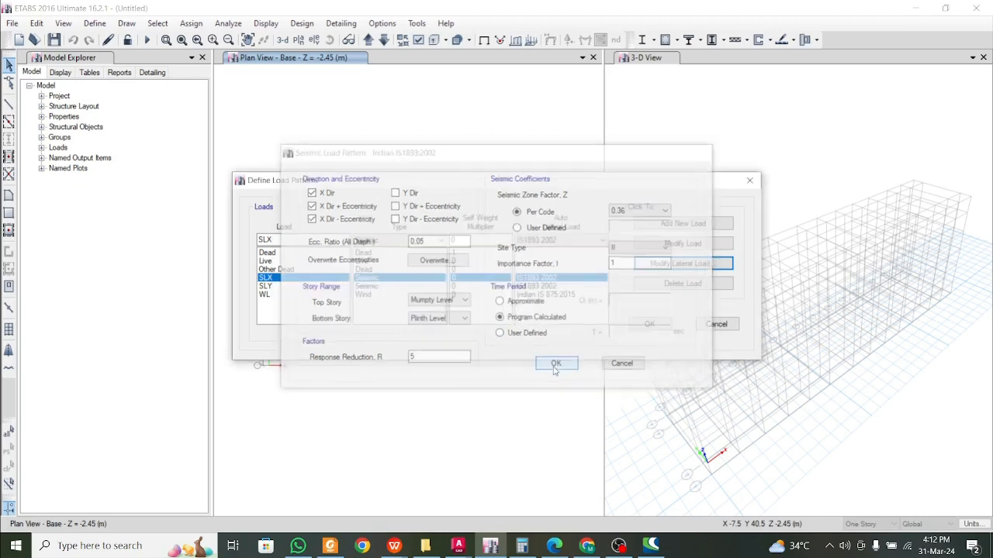
- Limit the SLY seismic load to the Y direction and its eccentricities, and set its bottom story to Plinth Level
left_click(298, 287)
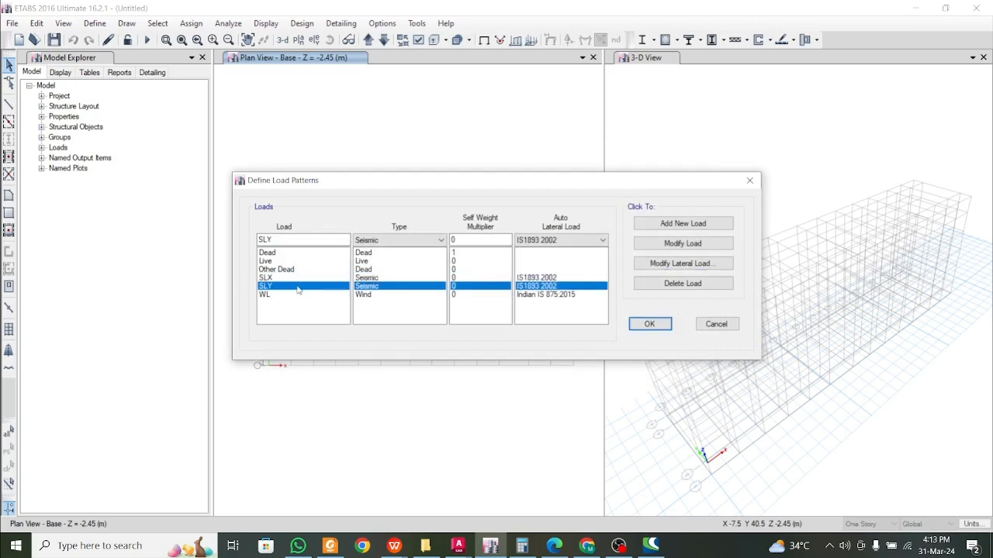
left_click(326, 279)
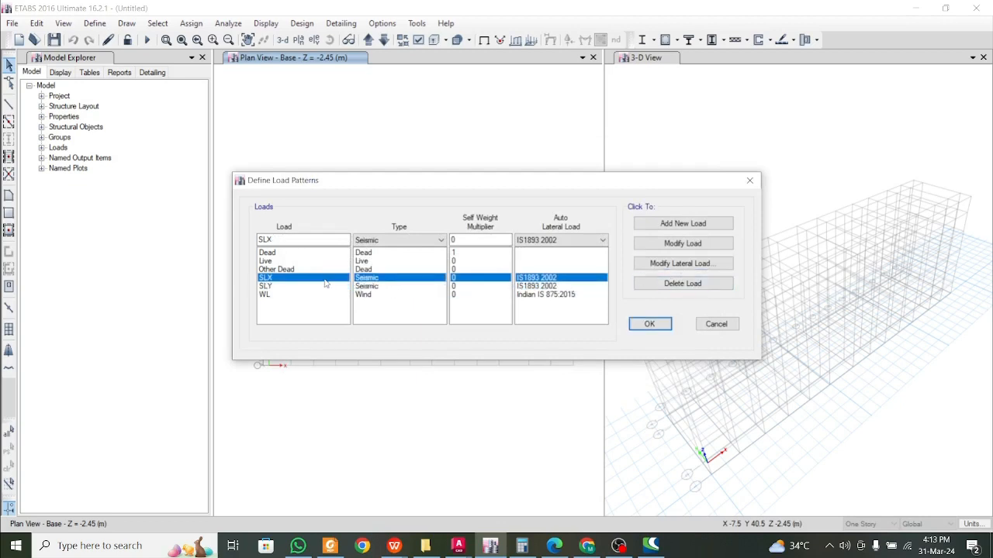
left_click(326, 287)
left_click(702, 266)
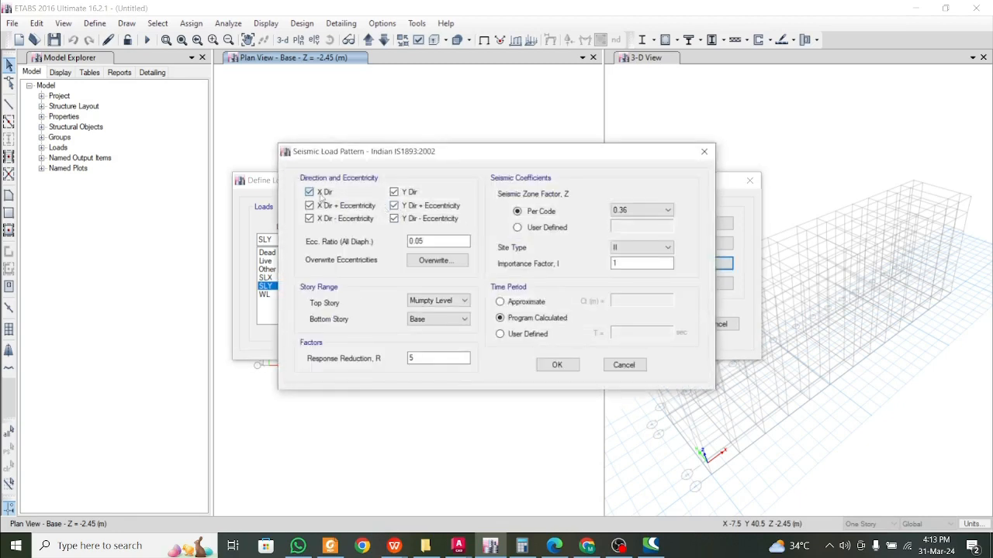
left_click(322, 193)
left_click(323, 205)
left_click(322, 219)
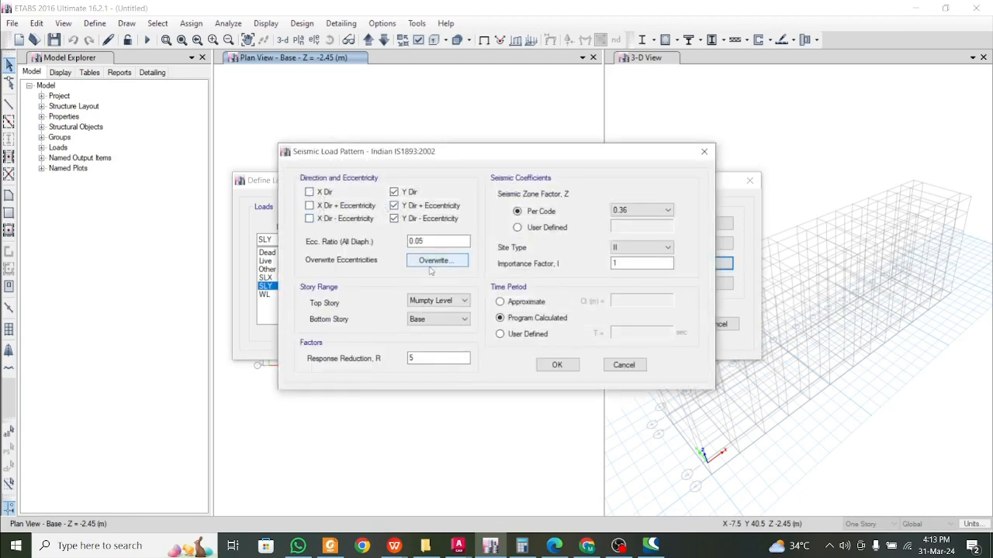
left_click(448, 319)
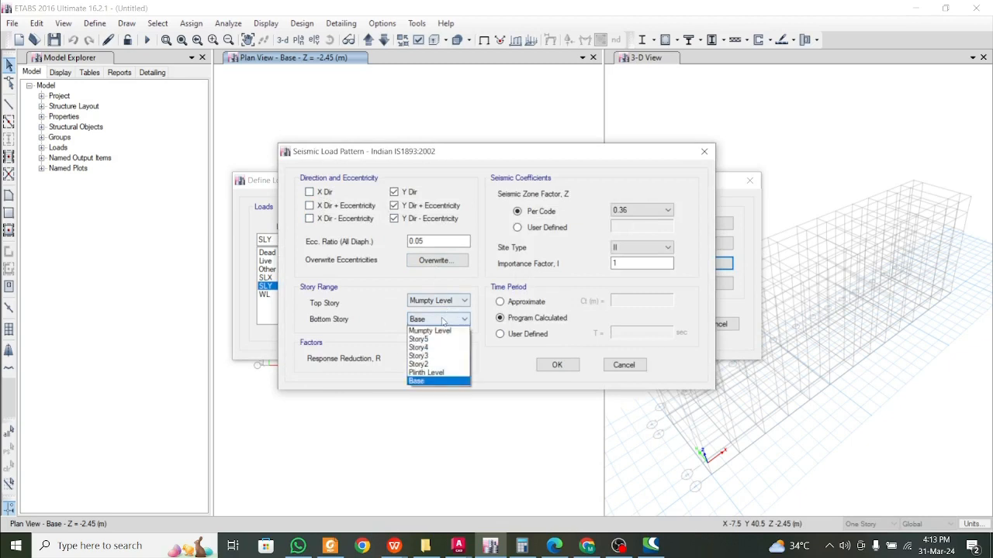
left_click(440, 372)
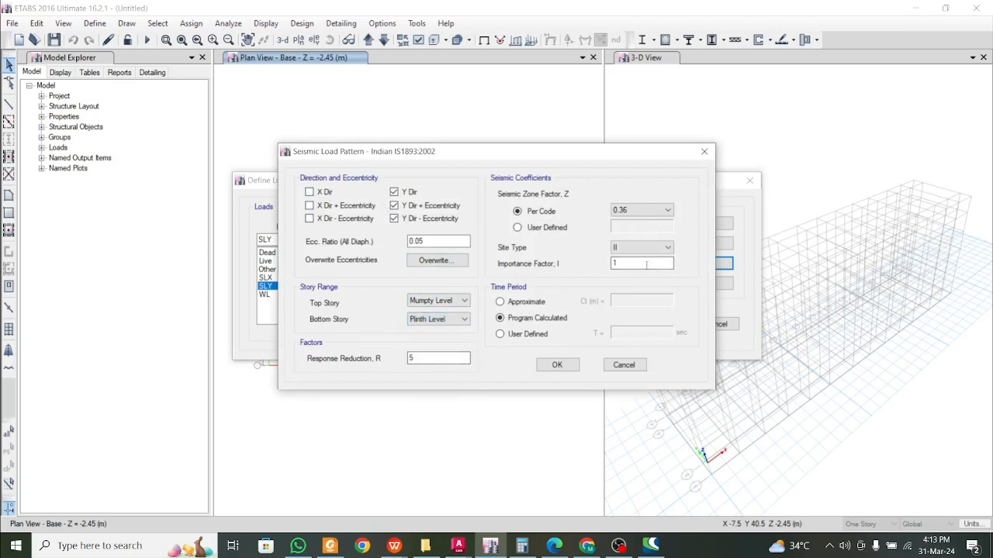
left_click(558, 366)
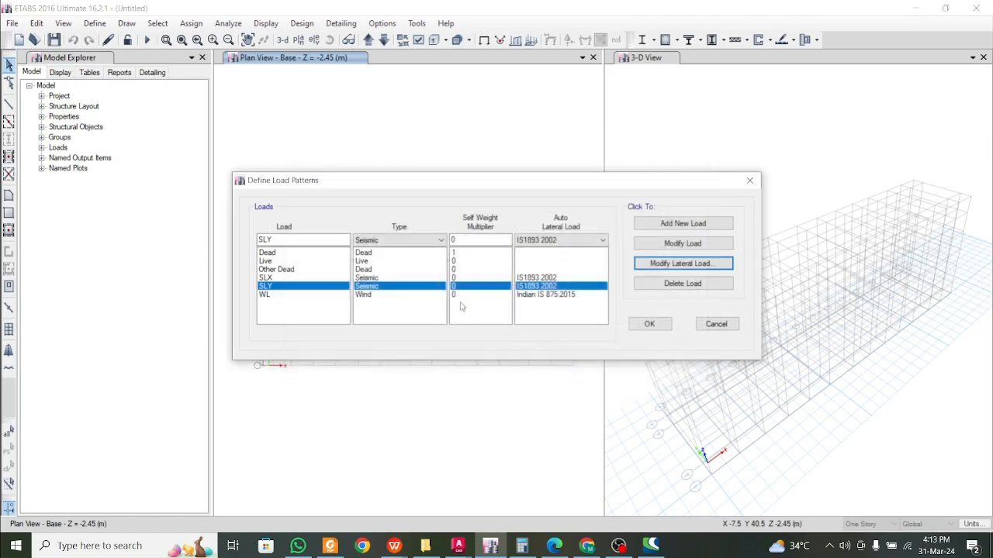
- Open the WL lateral load settings, and open the IS 875 part 3 wind load calculation workbook from the Desktop folder in File Explorer
left_click(307, 295)
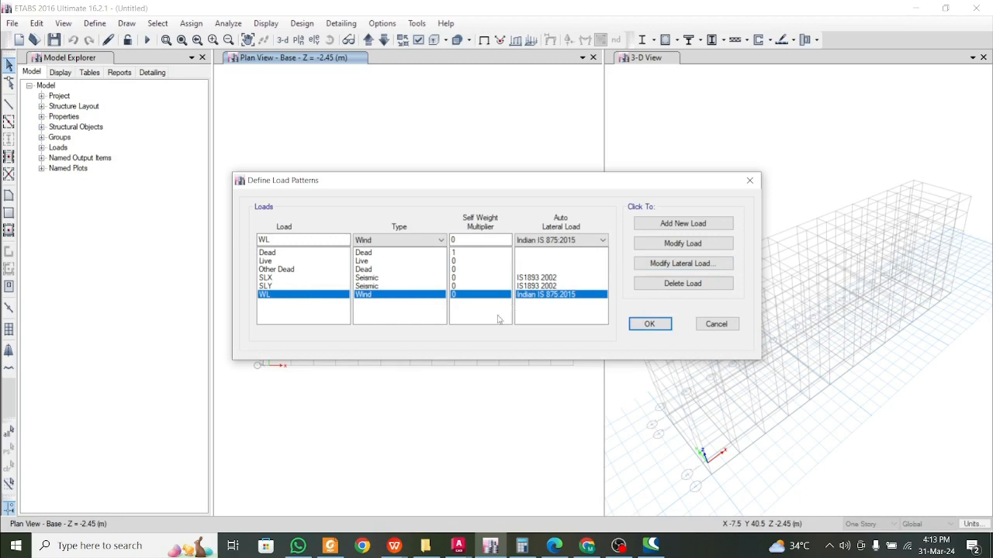
left_click(685, 268)
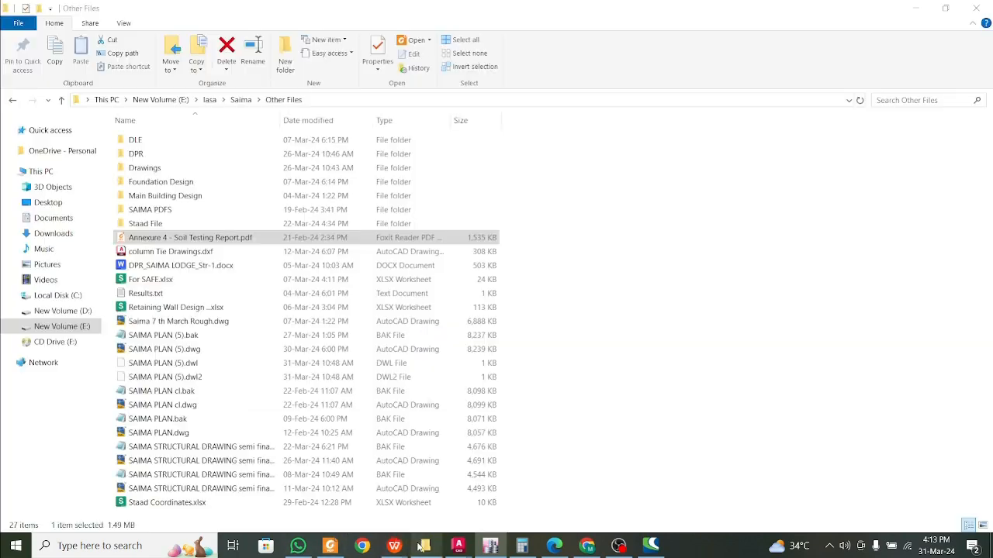
left_click(425, 545)
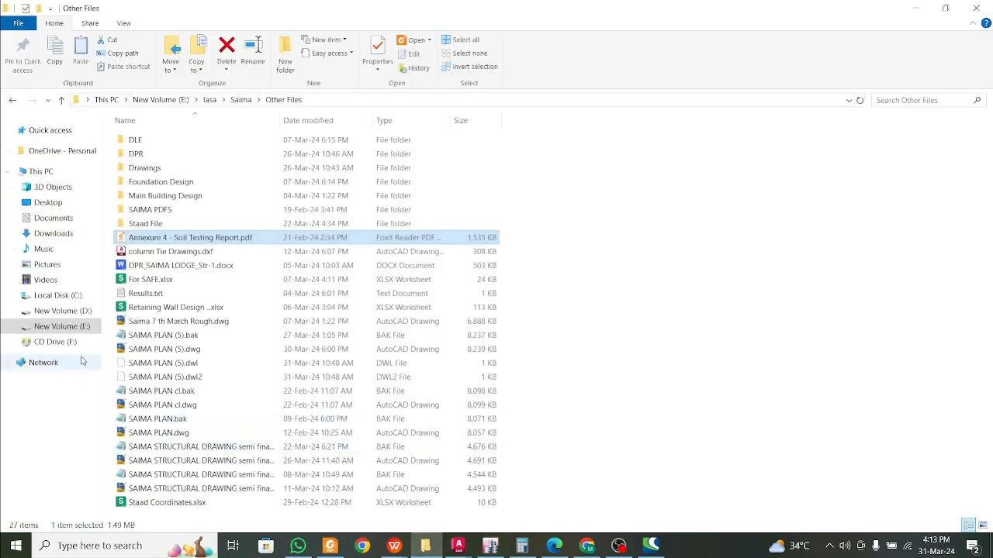
left_click(48, 203)
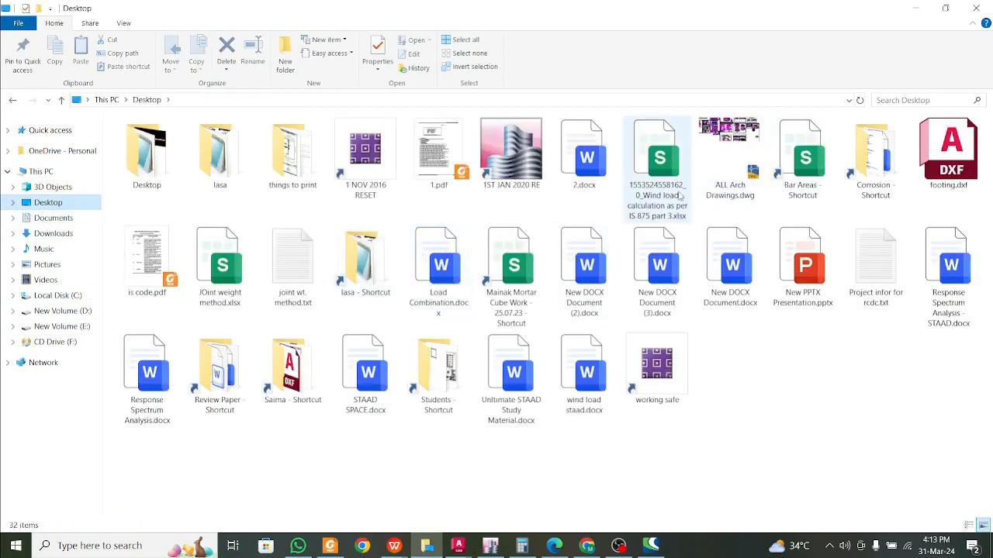
double_click(676, 194)
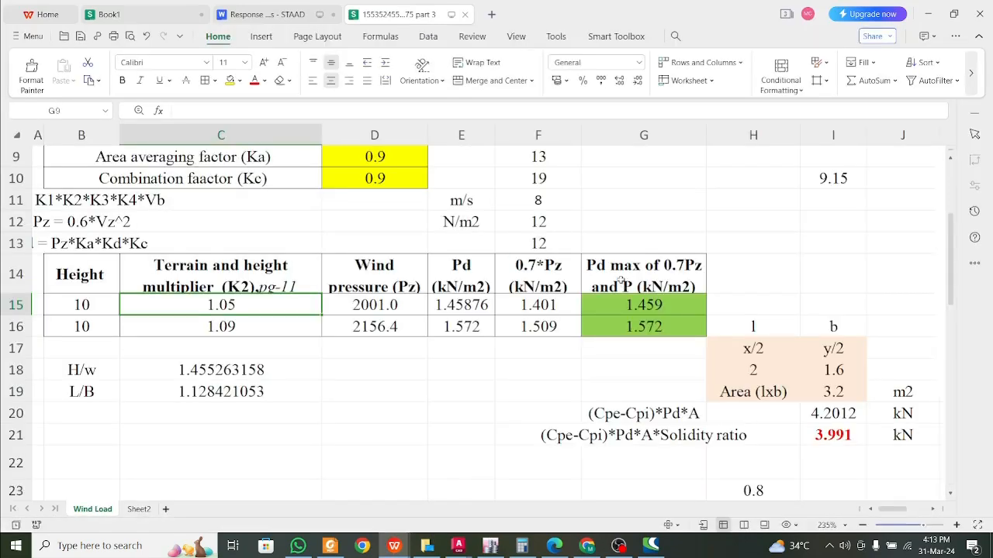
- Read the basic wind speed in the workbook, return to ETABS and set the WL wind speed to 55 m/s
scroll(489, 268, "up", 3)
left_click(538, 210)
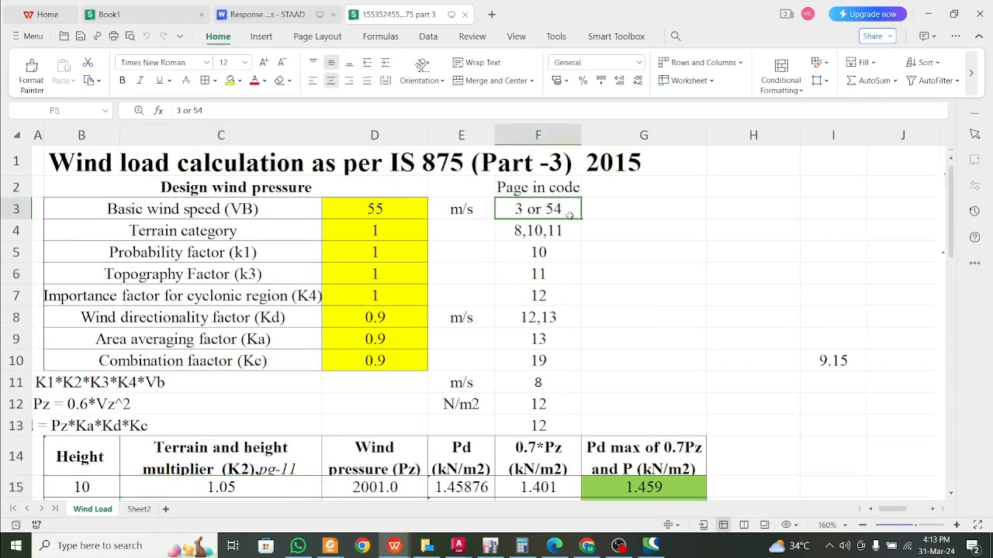
left_click(927, 15)
left_click(490, 546)
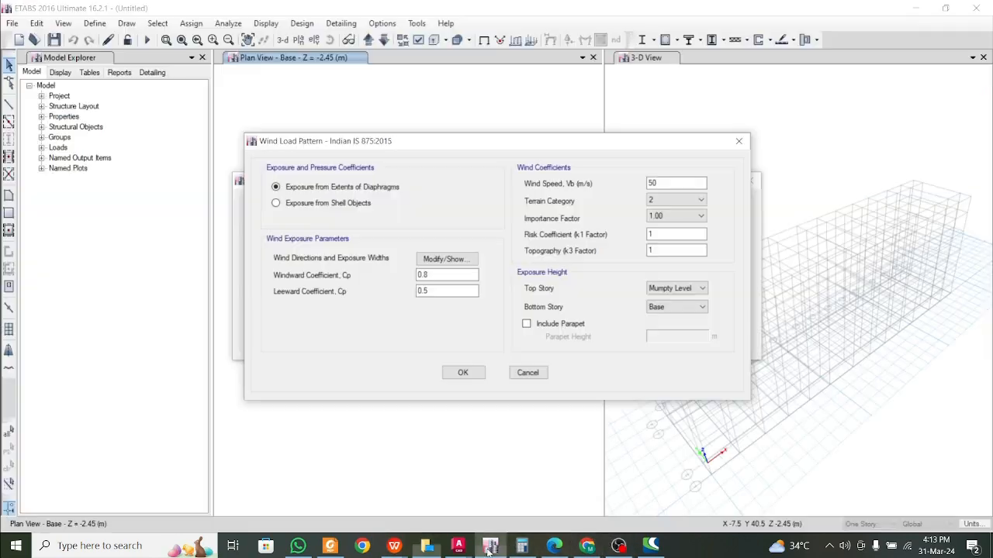
left_click_drag(680, 184, 572, 189)
type("5")
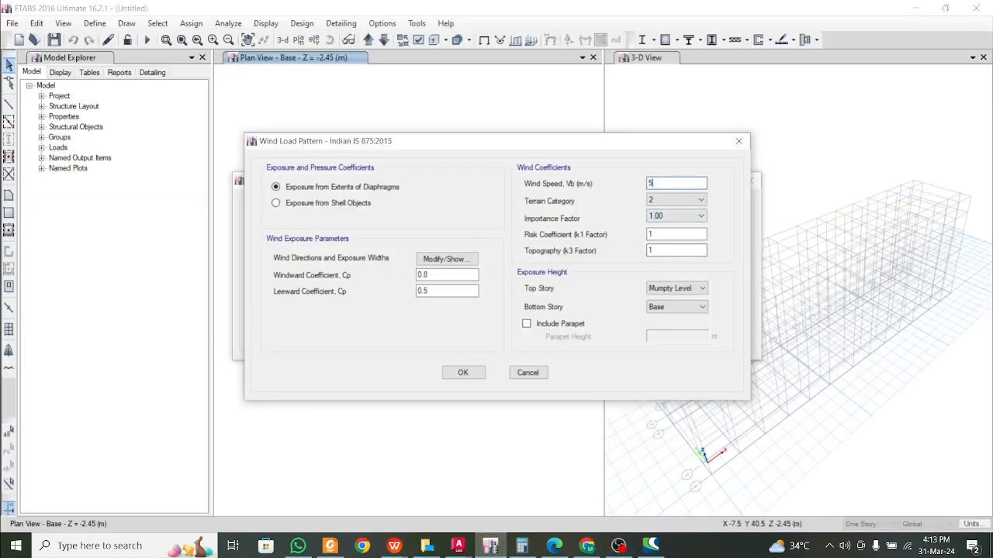
- Look up the terrain category in the WPS Office wind load workbook and set the WL terrain category to 1 in ETABS
left_click(394, 546)
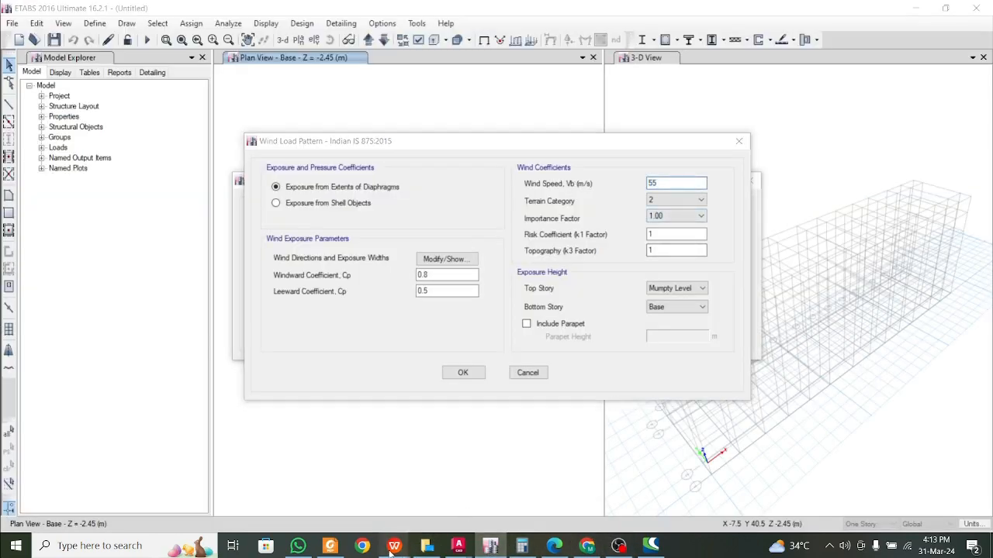
left_click(517, 496)
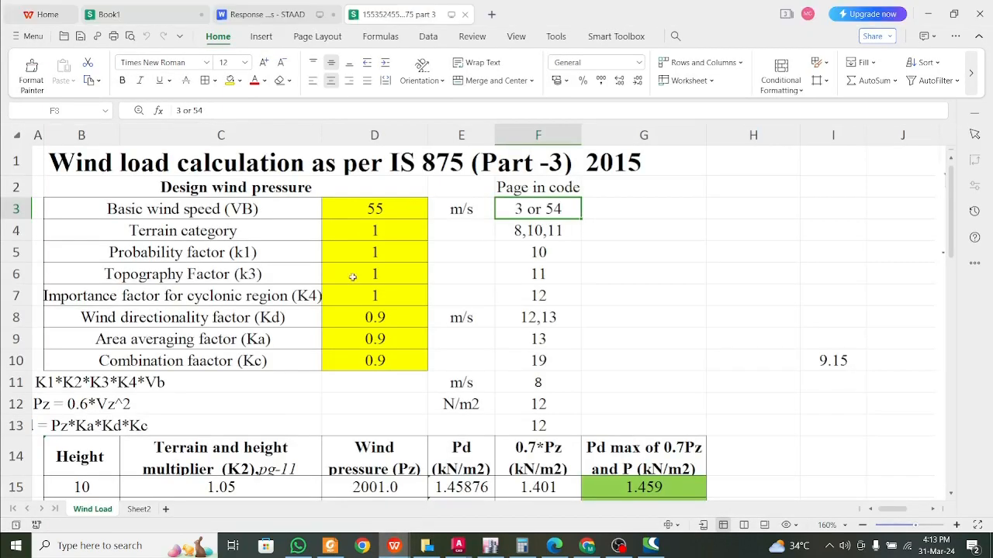
left_click(506, 239)
left_click(377, 230)
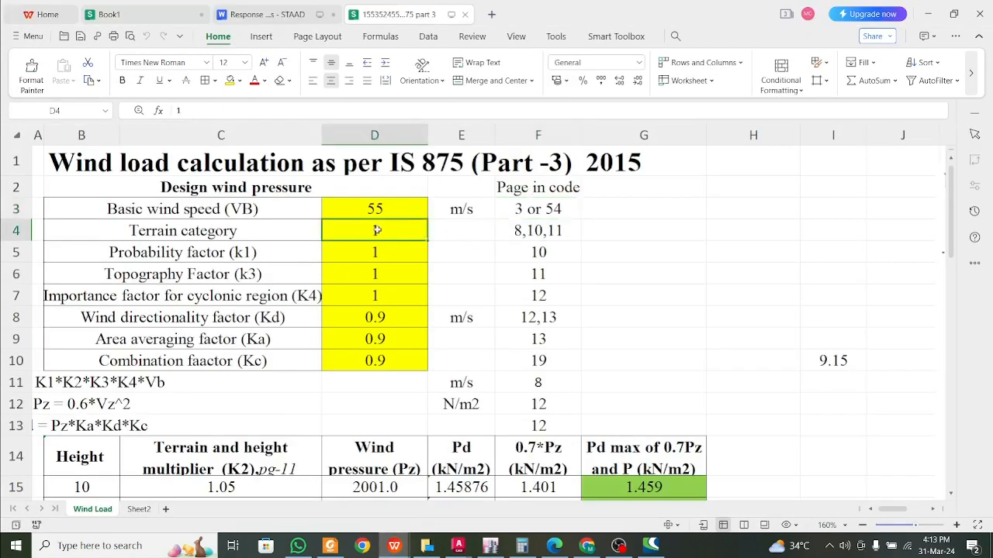
left_click(928, 13)
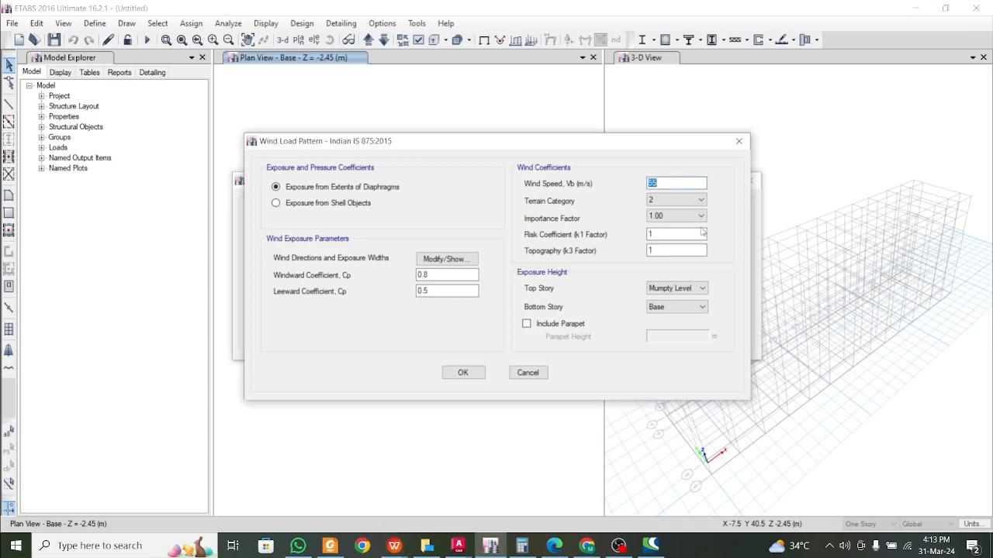
left_click(663, 201)
left_click(662, 212)
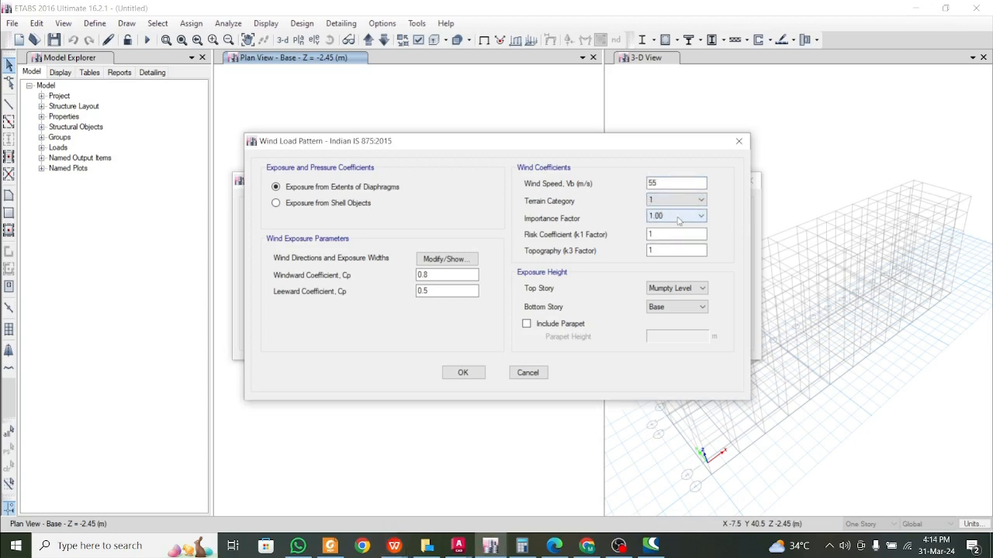
- Set the WL exposure height's bottom story to Plinth Level and base the wind exposure on the extents of diaphragms
left_click(672, 235)
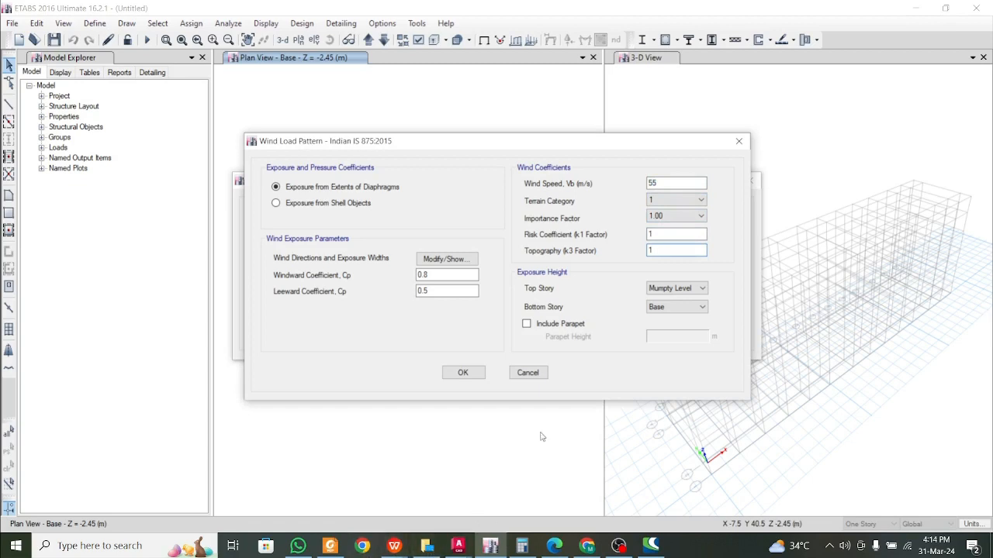
left_click(676, 307)
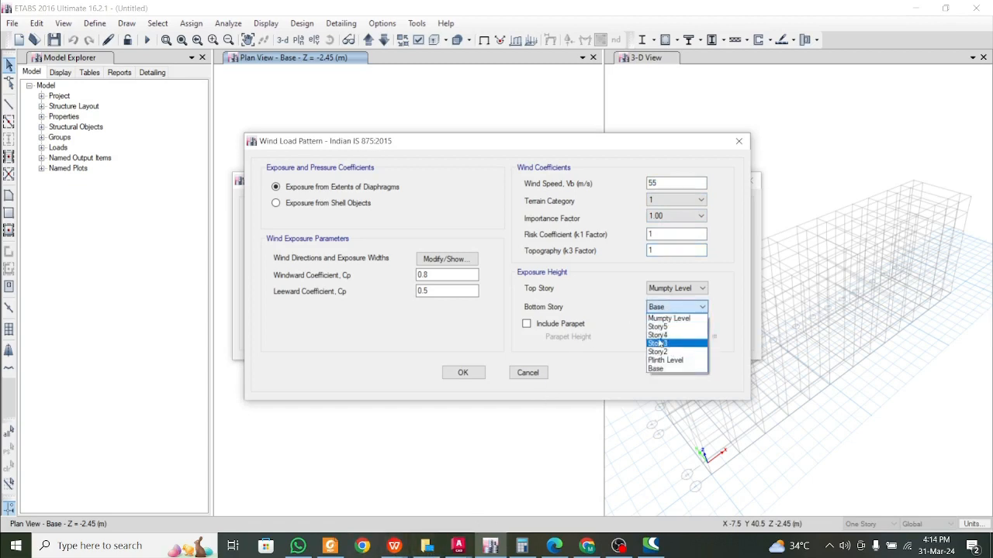
left_click(673, 360)
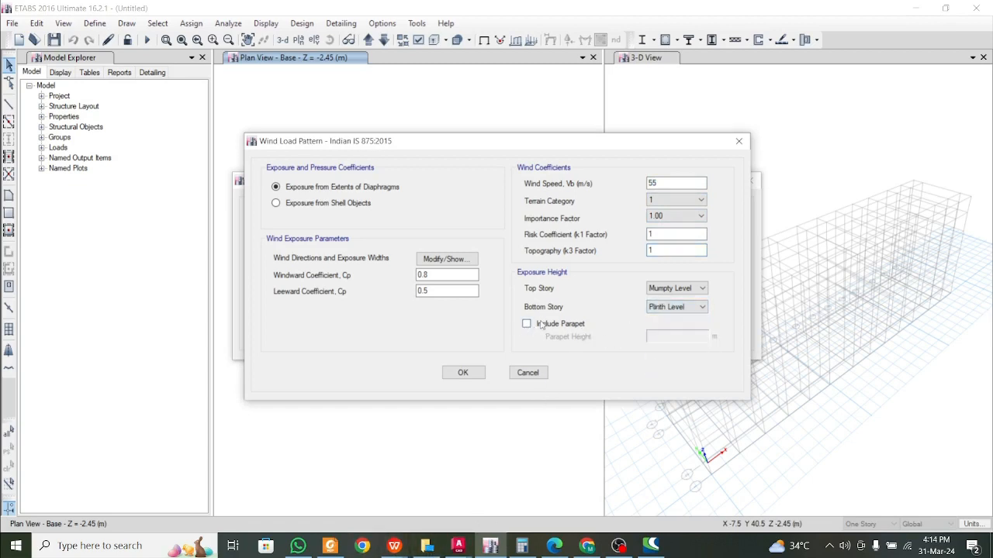
left_click(447, 290)
left_click(448, 278)
left_click(333, 203)
left_click(333, 187)
left_click(441, 290)
left_click(436, 271)
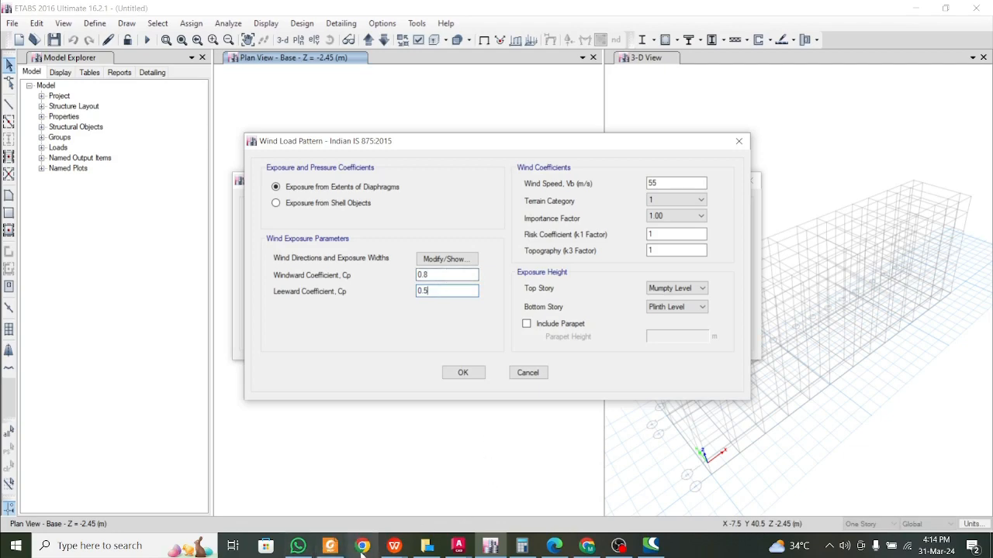
- Switch to the wind load workbook in WPS Office and look up the windward and leeward pressure coefficients
mouse_move(397, 548)
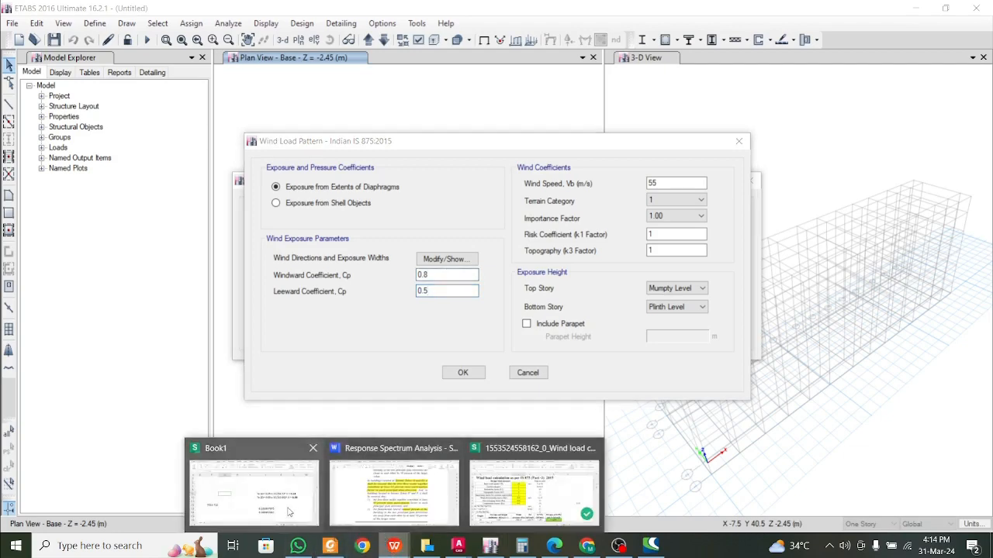
left_click(535, 493)
scroll(528, 419, "down", 6)
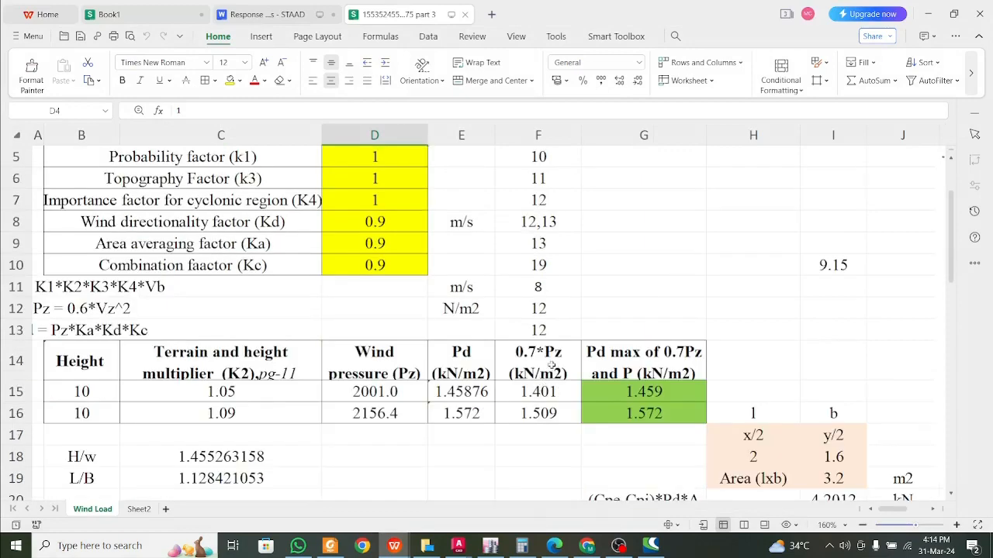
scroll(649, 359, "up", 2)
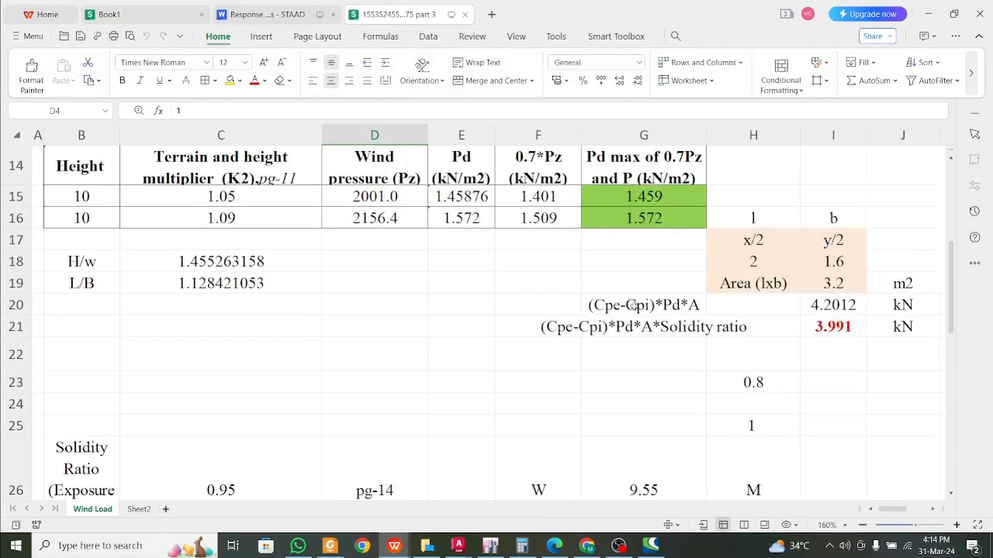
scroll(710, 353, "down", 4)
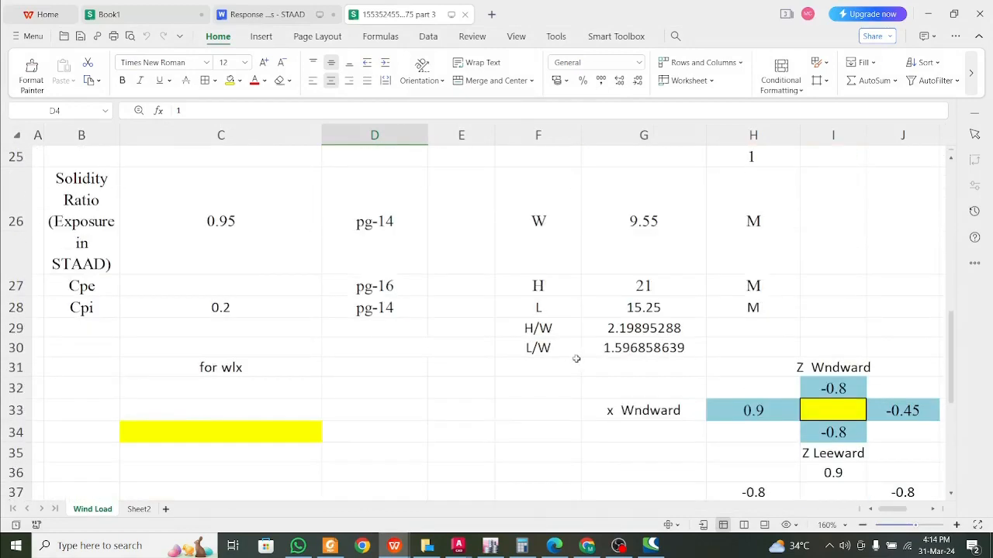
scroll(726, 373, "down", 1)
left_click(761, 271)
left_click(832, 250)
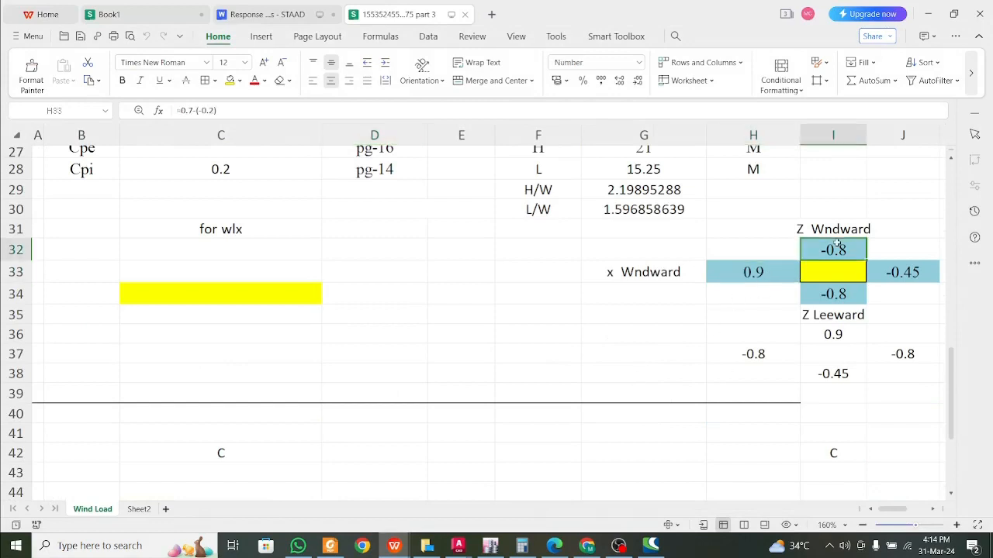
left_click(902, 272)
left_click(833, 334)
scroll(707, 334, "up", 2)
scroll(708, 333, "up", 3)
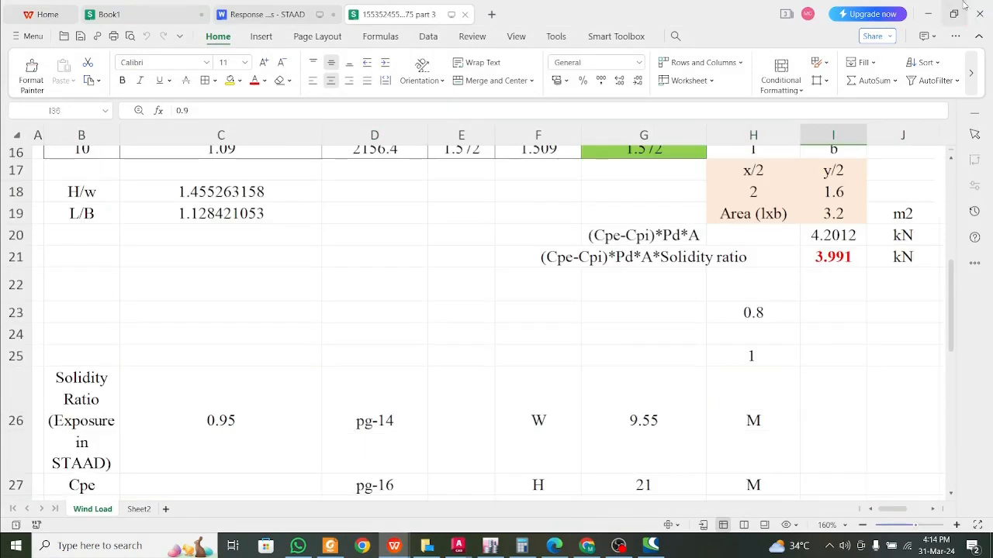
- Return to ETABS and accept the WL wind load settings and the load pattern definitions
key("alt+Tab")
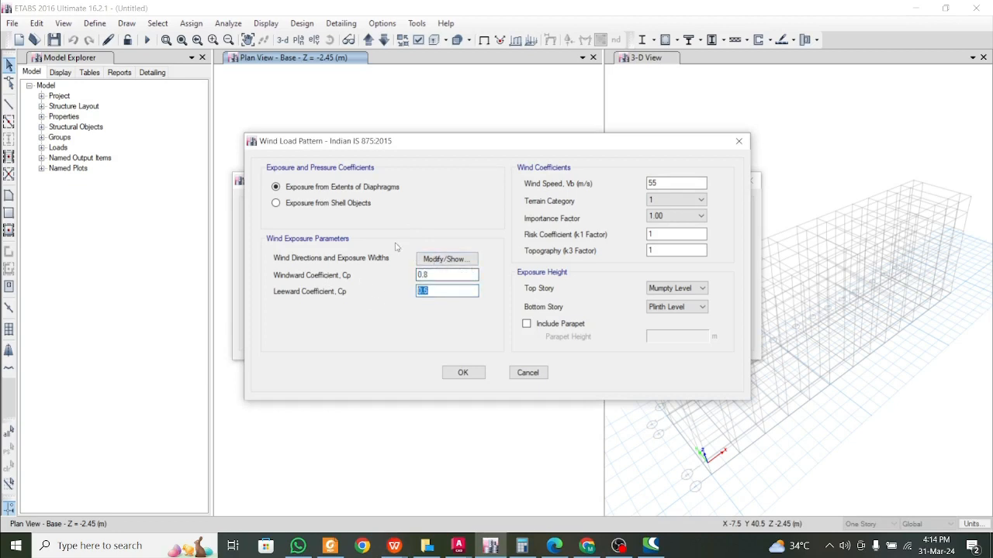
left_click(463, 373)
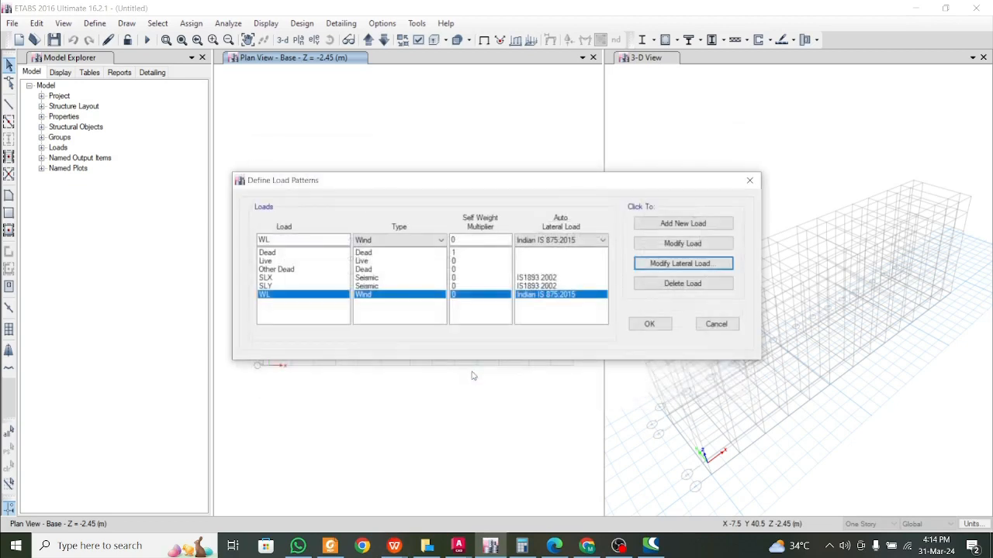
left_click(649, 324)
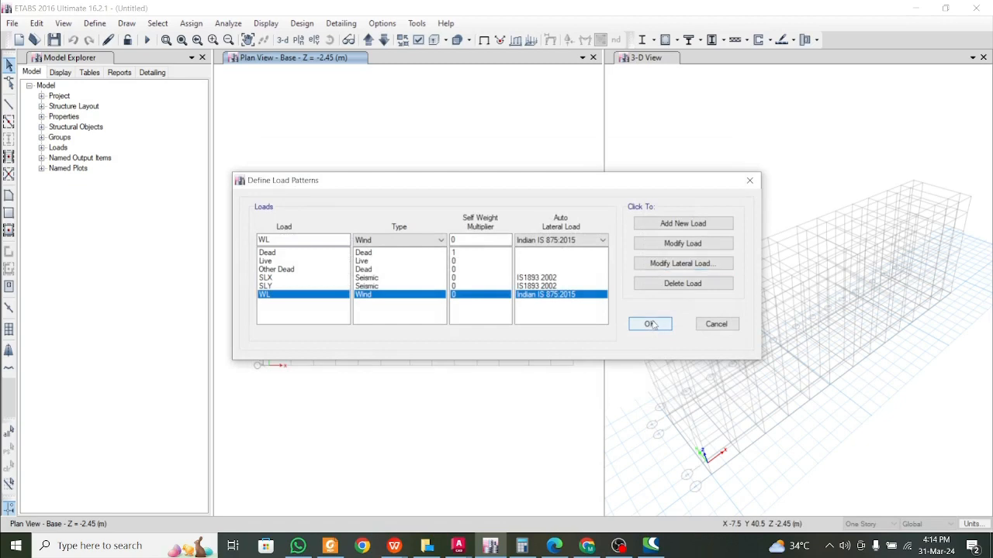
left_click(106, 25)
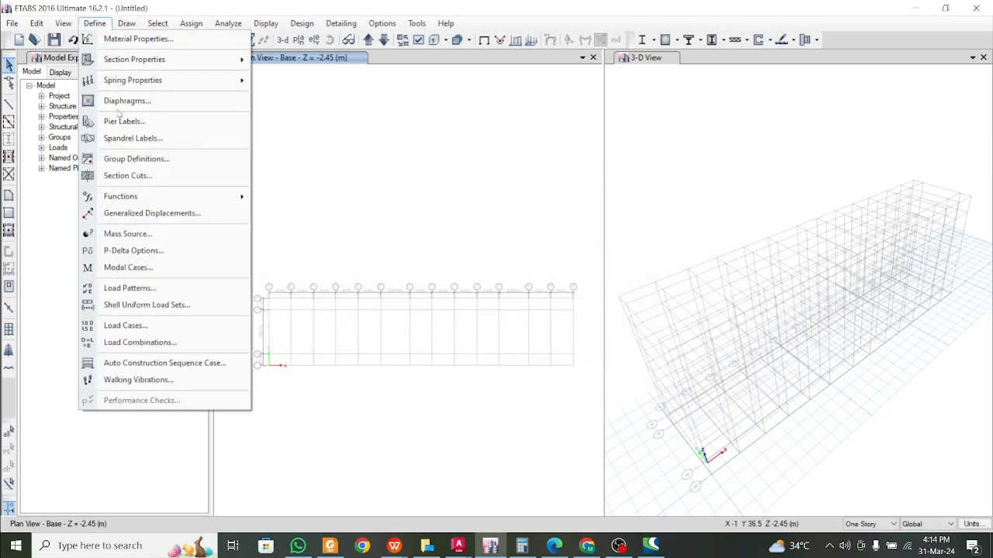
left_click(416, 195)
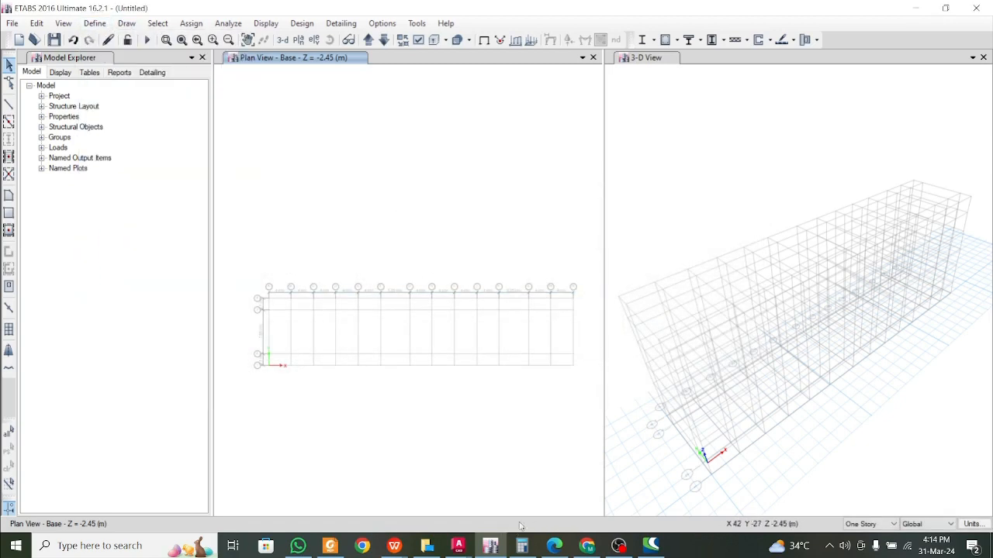
mouse_move(394, 545)
mouse_move(547, 493)
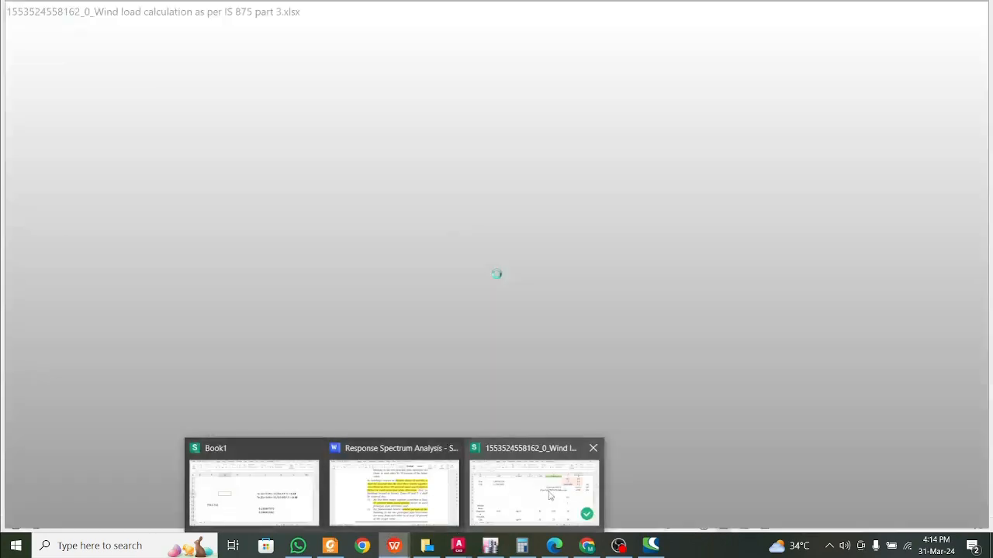
mouse_move(252, 496)
mouse_move(592, 503)
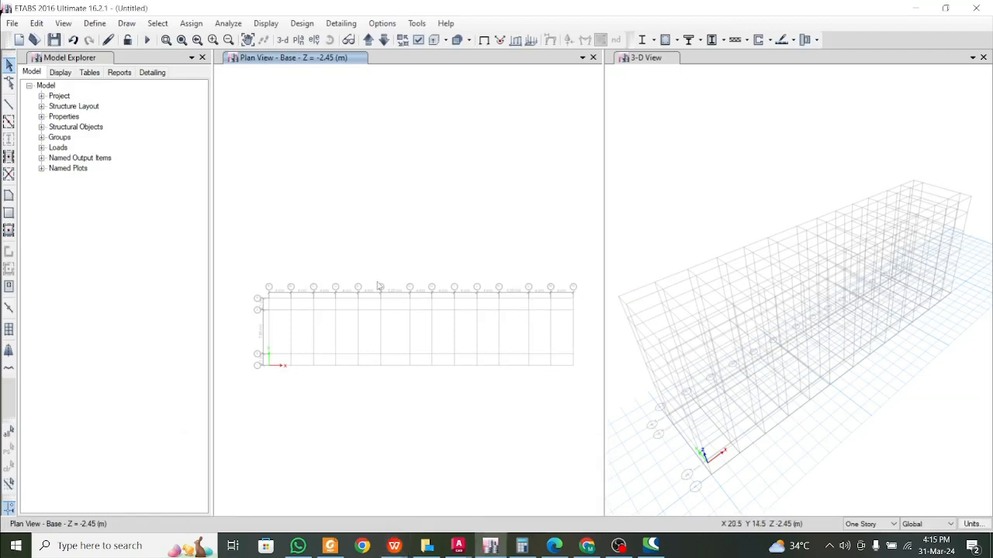
left_click(94, 24)
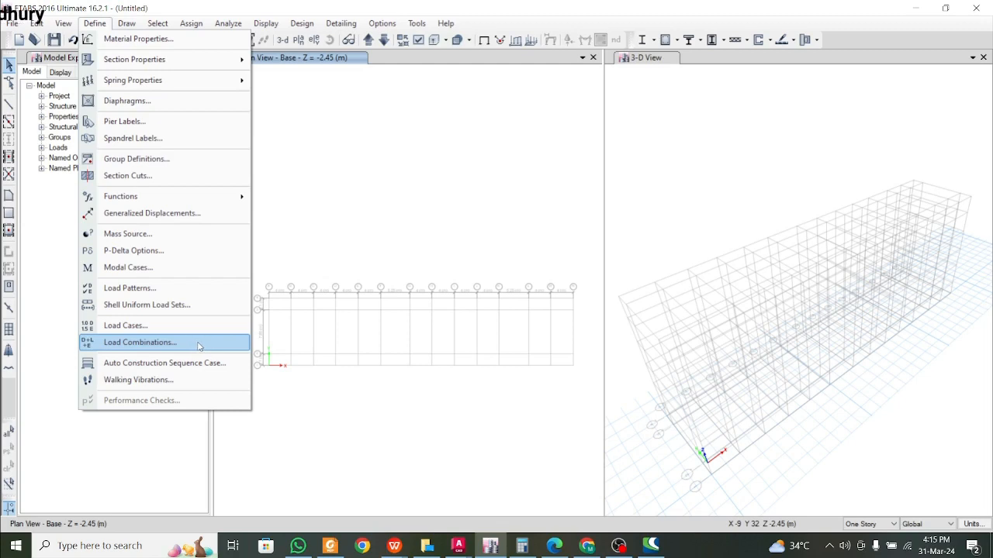
left_click(193, 309)
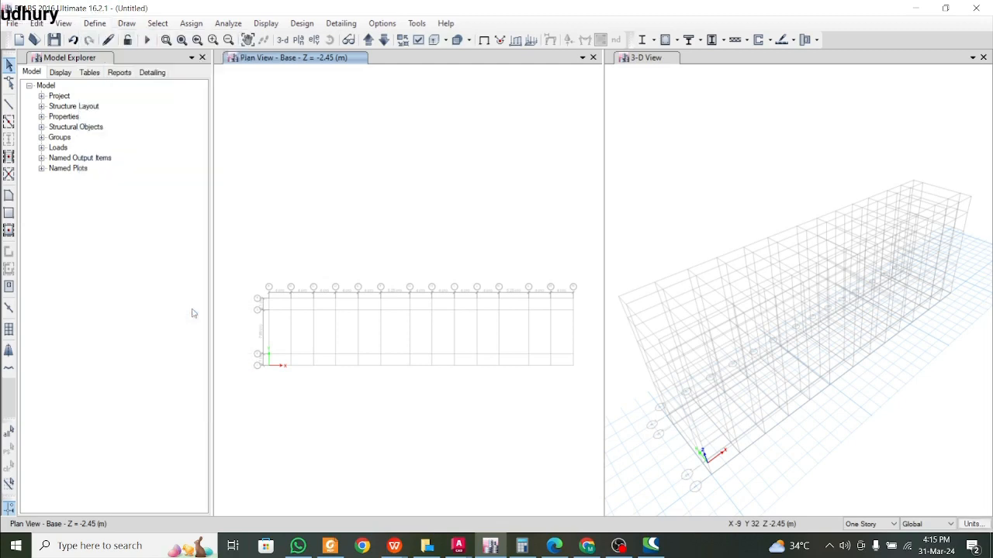
left_click(639, 186)
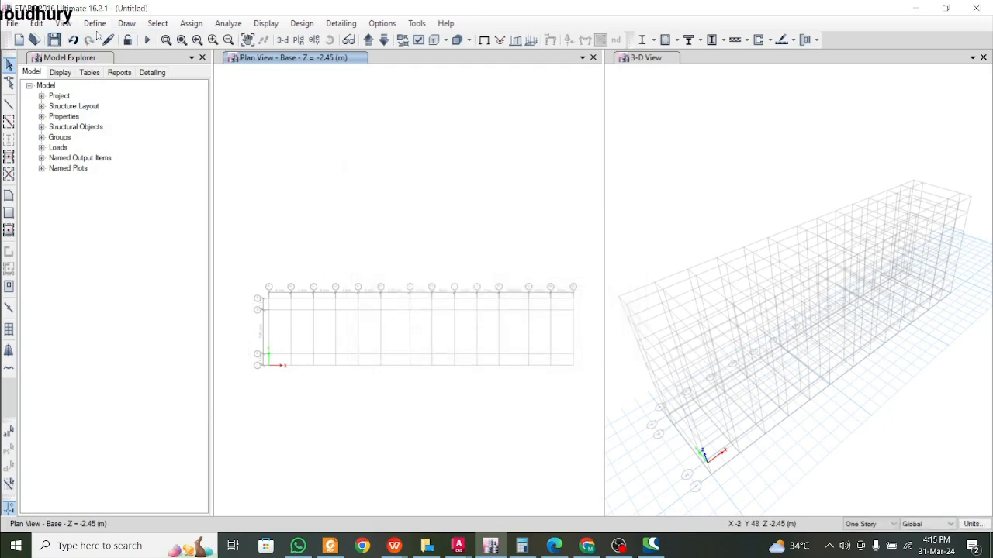
left_click(95, 23)
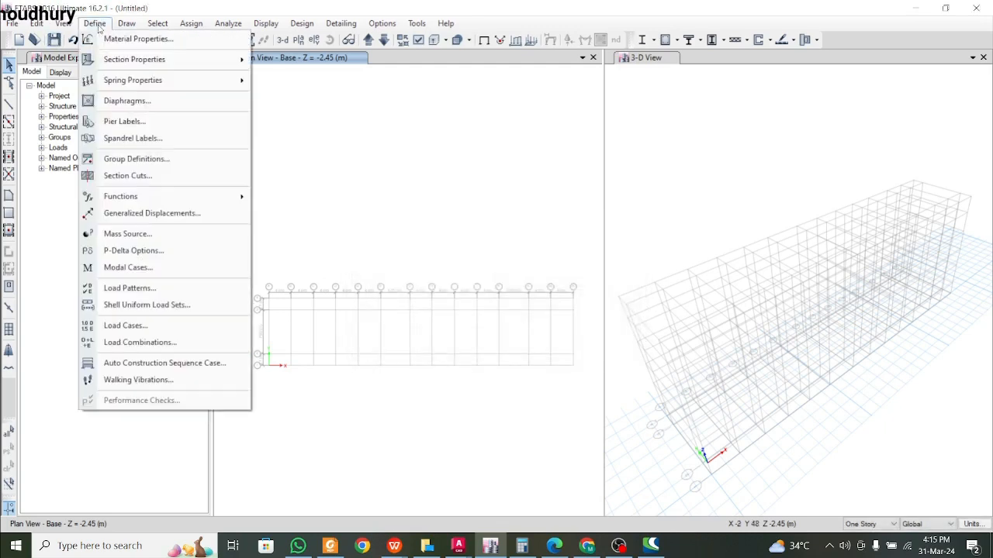
left_click(142, 342)
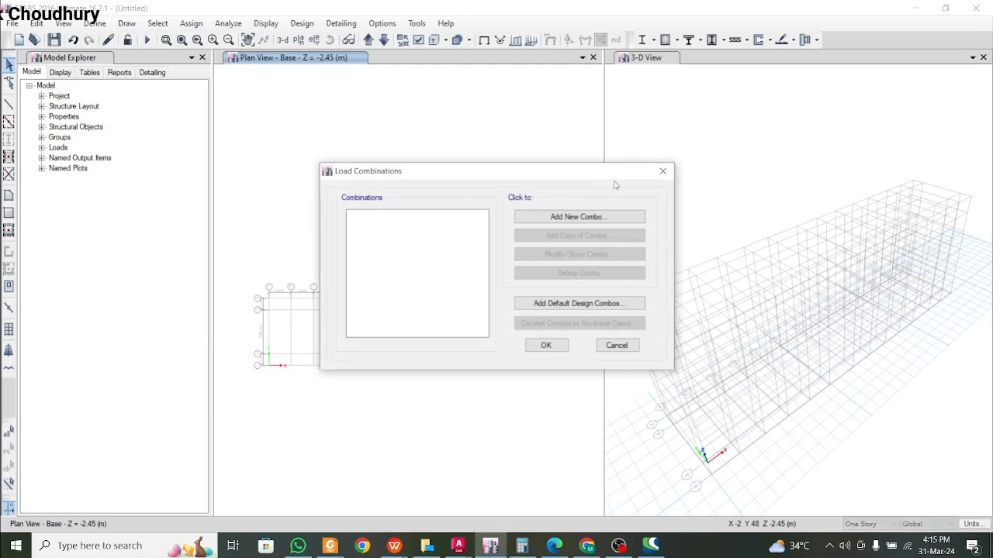
left_click(664, 171)
left_click(95, 24)
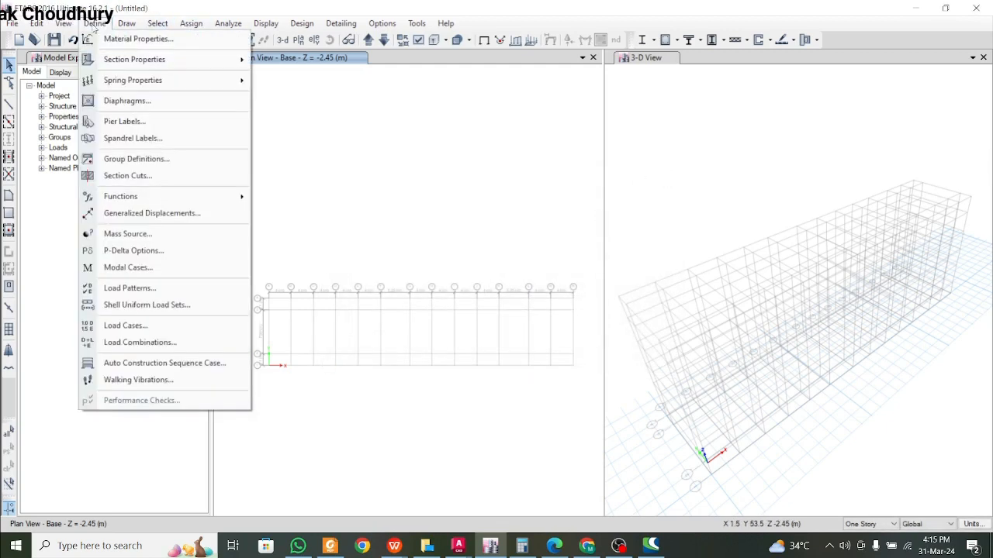
left_click(347, 239)
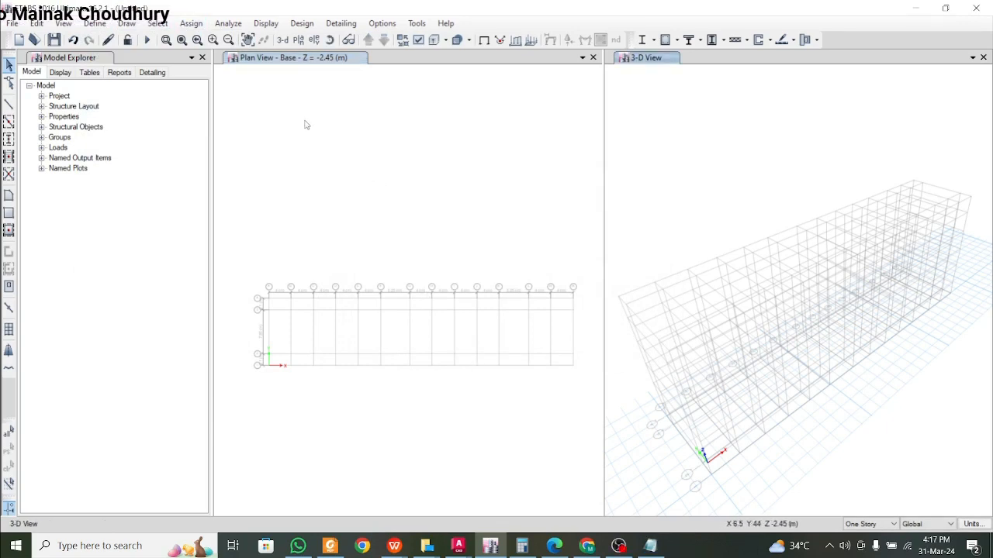
- Open the mass source MsSrc1 for editing
left_click(96, 25)
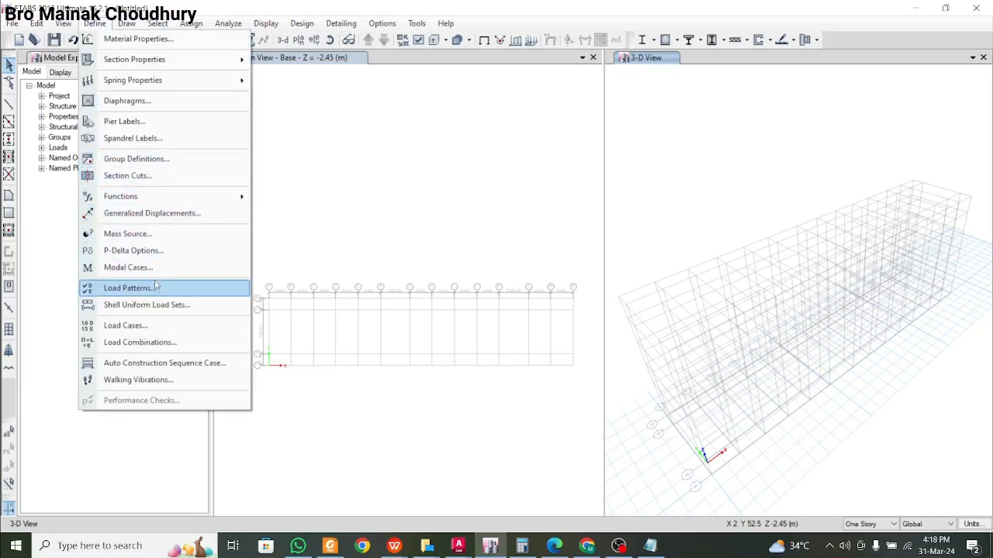
left_click(128, 233)
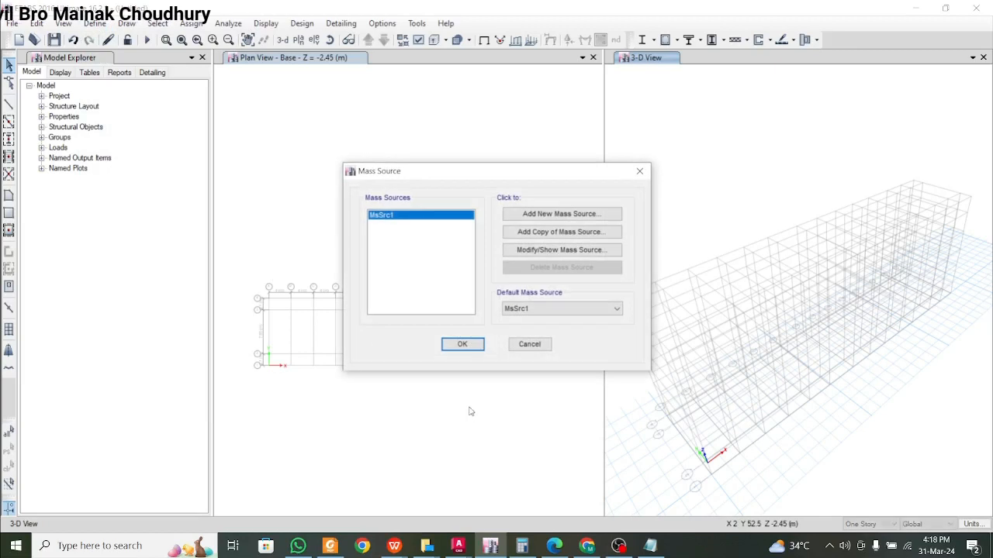
left_click(527, 251)
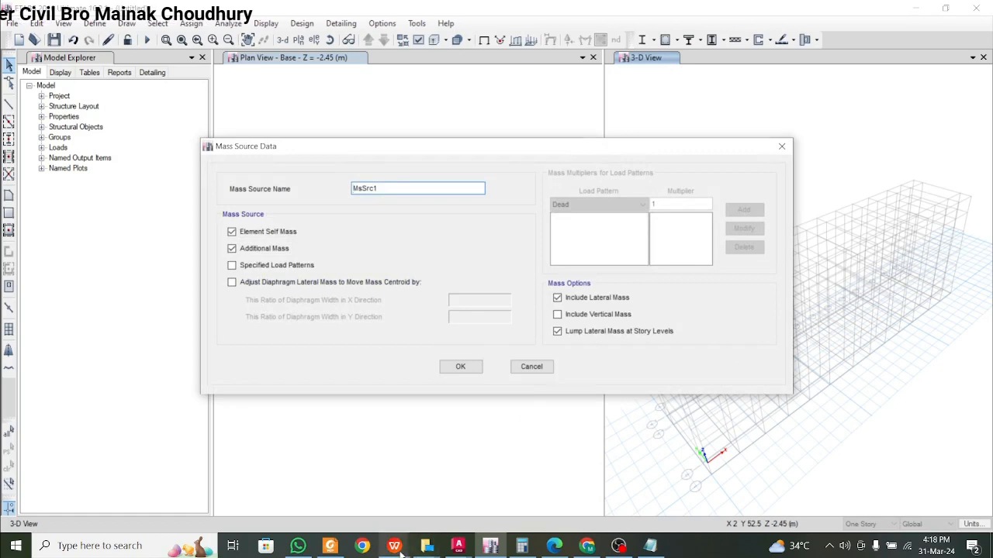
- Switch to the STAAD seismic notes in WPS Office and search them for the seismic weight and imposed load provisions
mouse_move(394, 546)
left_click(377, 498)
scroll(434, 410, "up", 15)
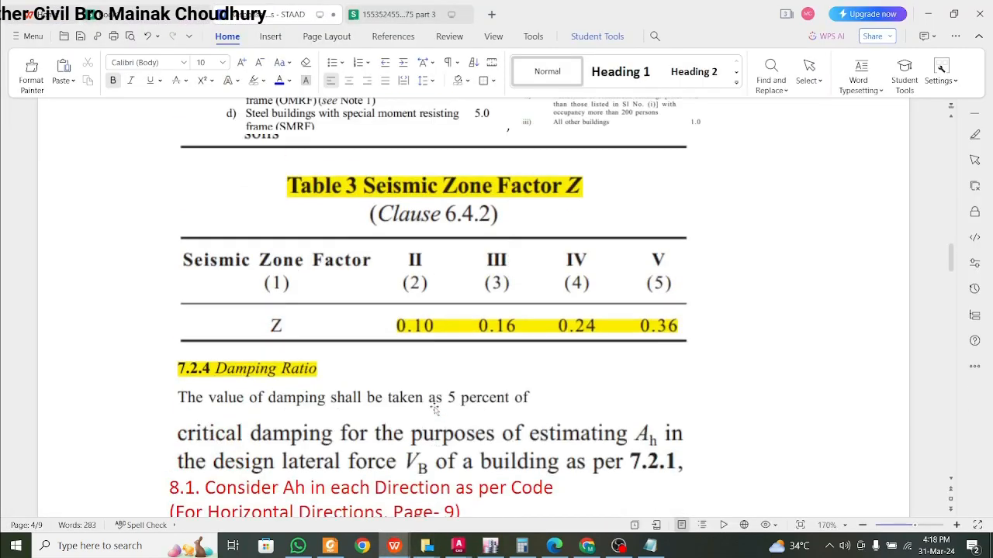
scroll(438, 403, "up", 20)
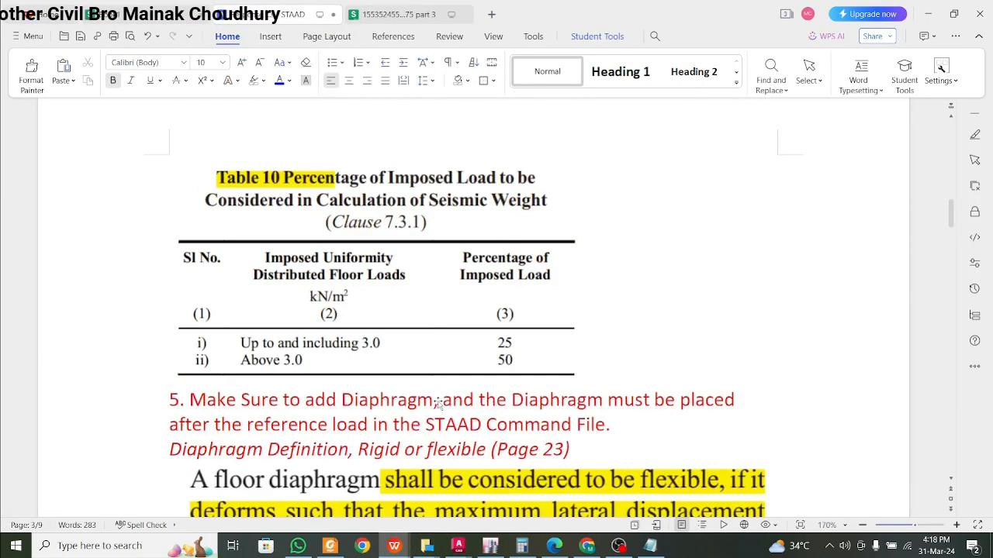
scroll(439, 402, "up", 12)
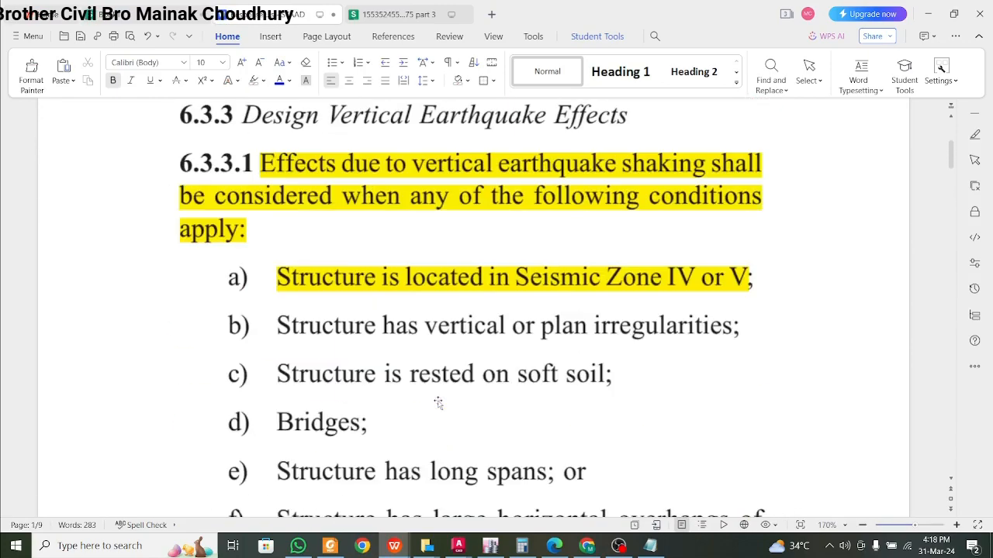
scroll(439, 400, "down", 5)
scroll(439, 399, "down", 20)
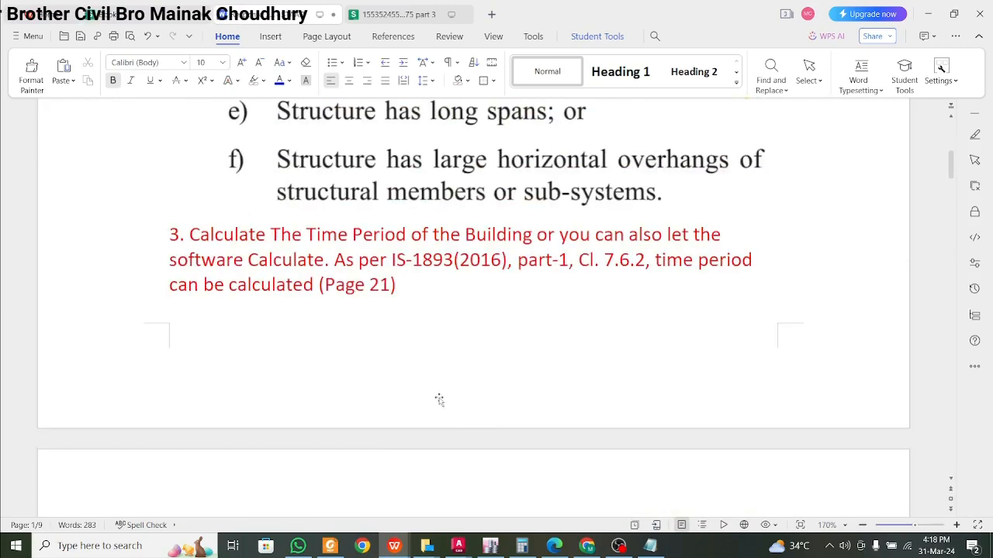
scroll(440, 397, "up", 2)
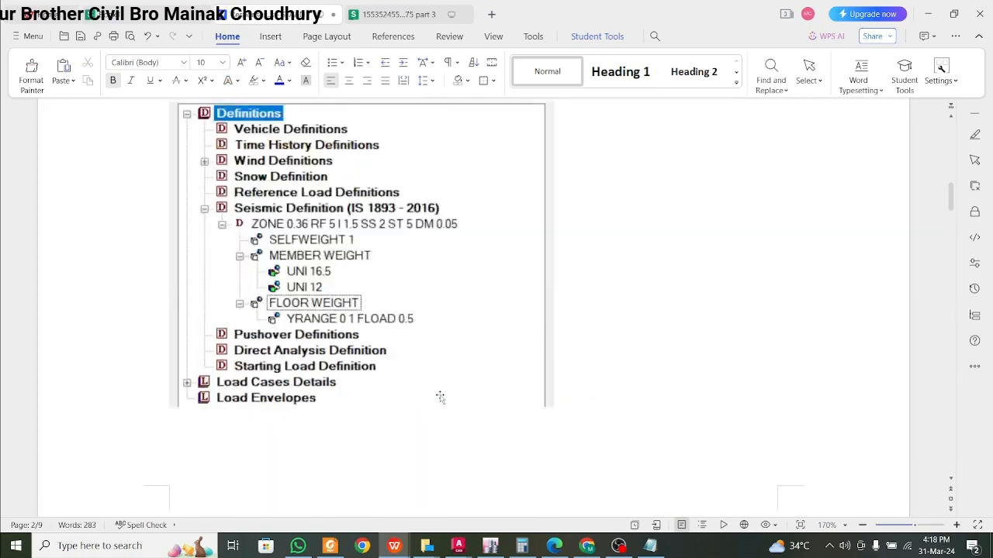
scroll(441, 396, "down", 15)
scroll(442, 394, "down", 15)
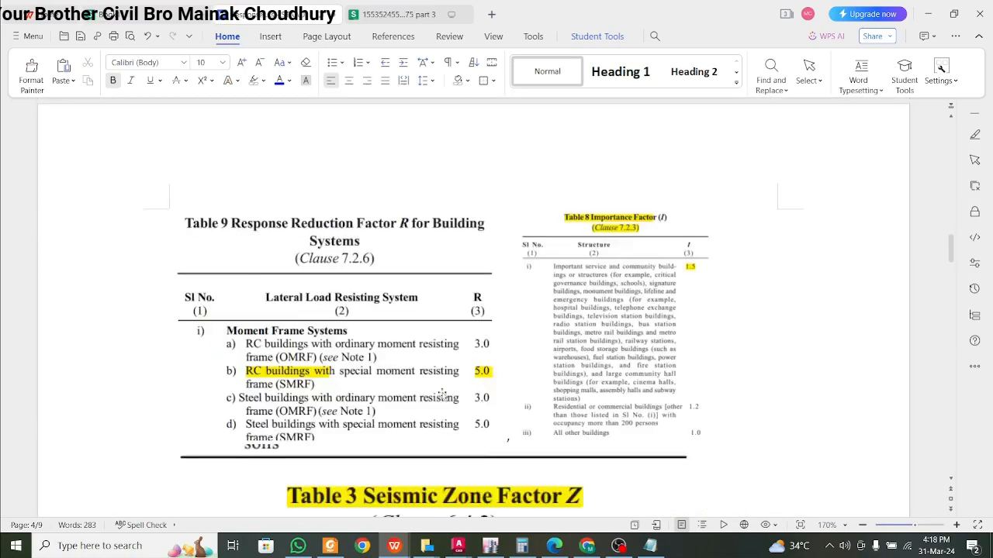
scroll(444, 392, "down", 20)
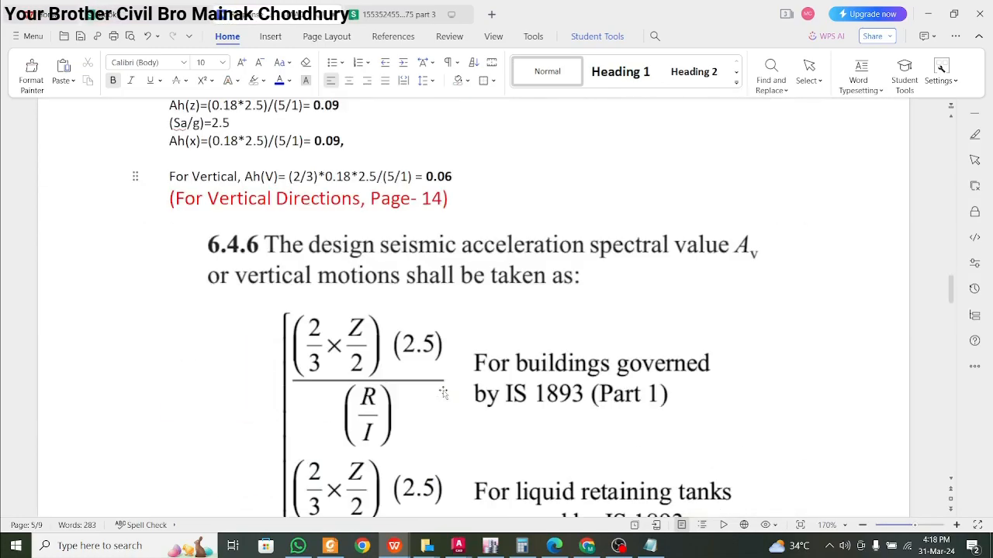
scroll(444, 393, "down", 20)
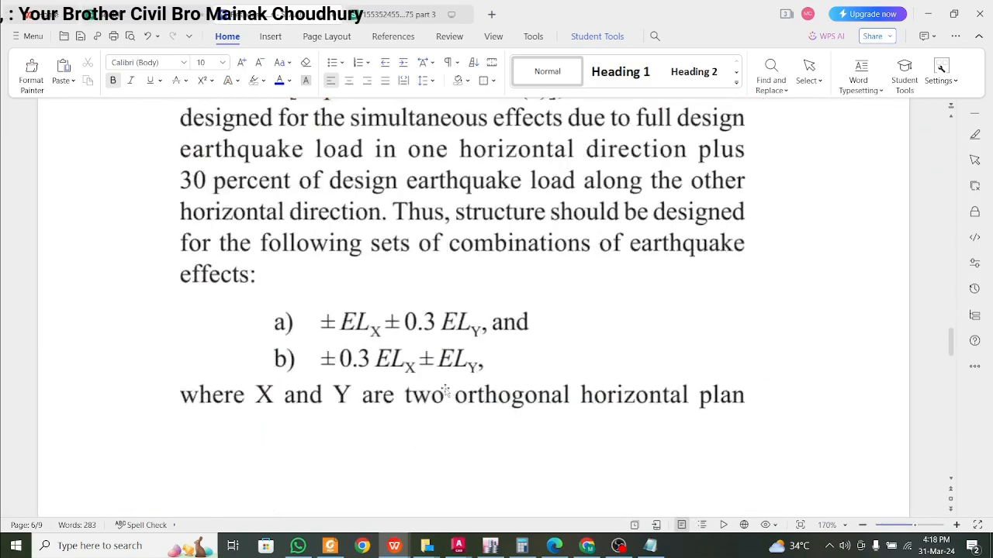
scroll(446, 392, "down", 10)
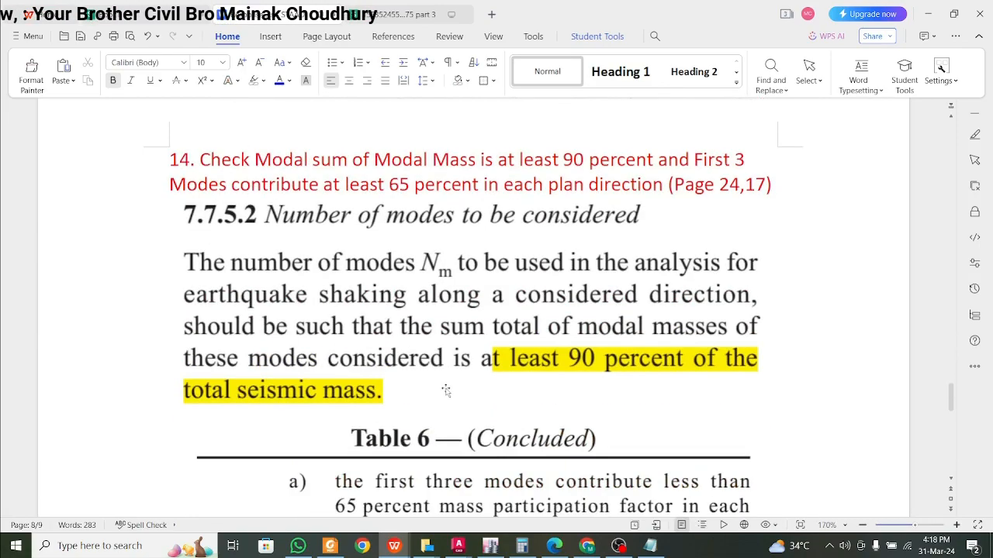
scroll(445, 392, "down", 20)
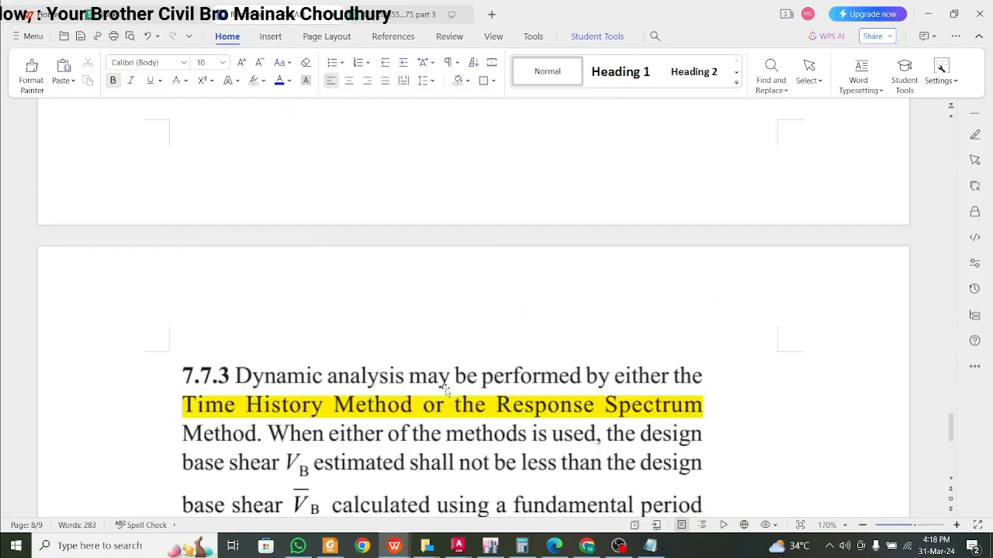
scroll(446, 388, "up", 10)
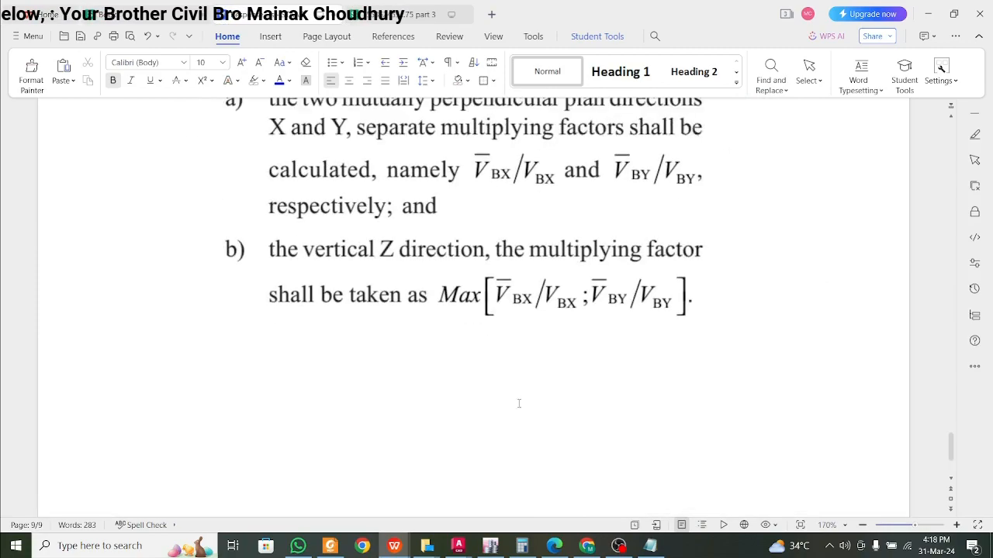
scroll(543, 399, "down", 5)
scroll(613, 404, "up", 15)
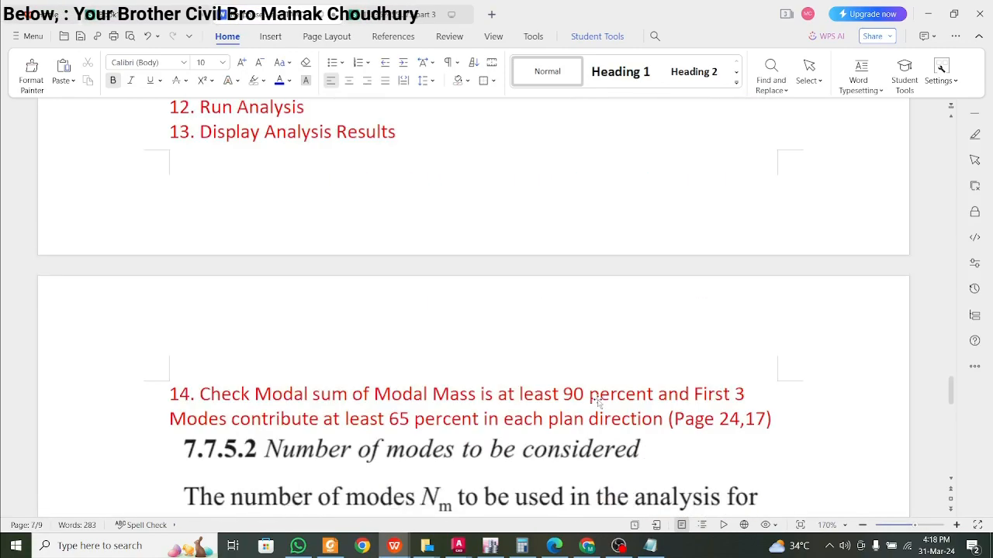
scroll(598, 401, "up", 20)
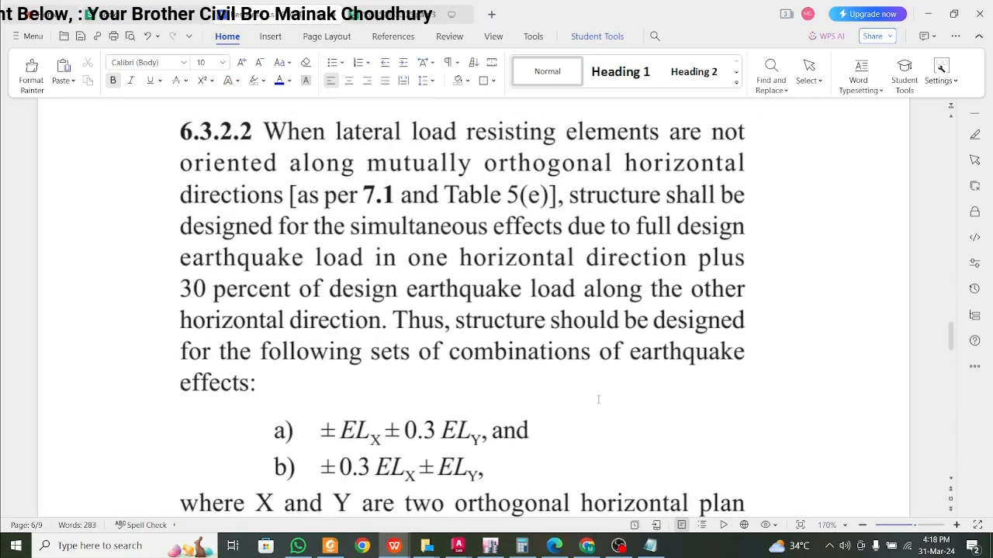
scroll(597, 399, "up", 20)
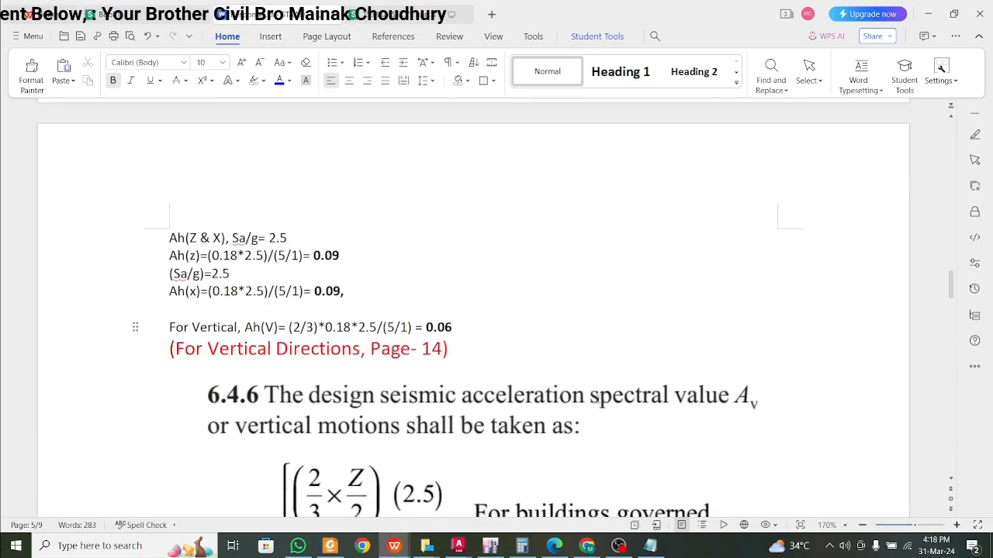
scroll(598, 399, "up", 8)
scroll(601, 373, "down", 3)
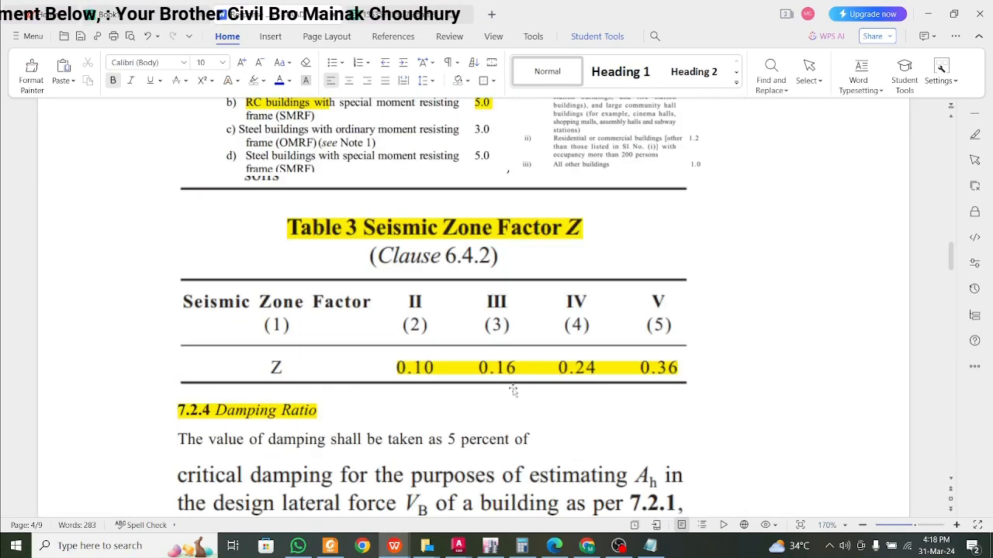
- Find Table 10 on the percentage of imposed load considered in the seismic weight calculation
left_click(601, 368)
scroll(601, 368, "up", 15)
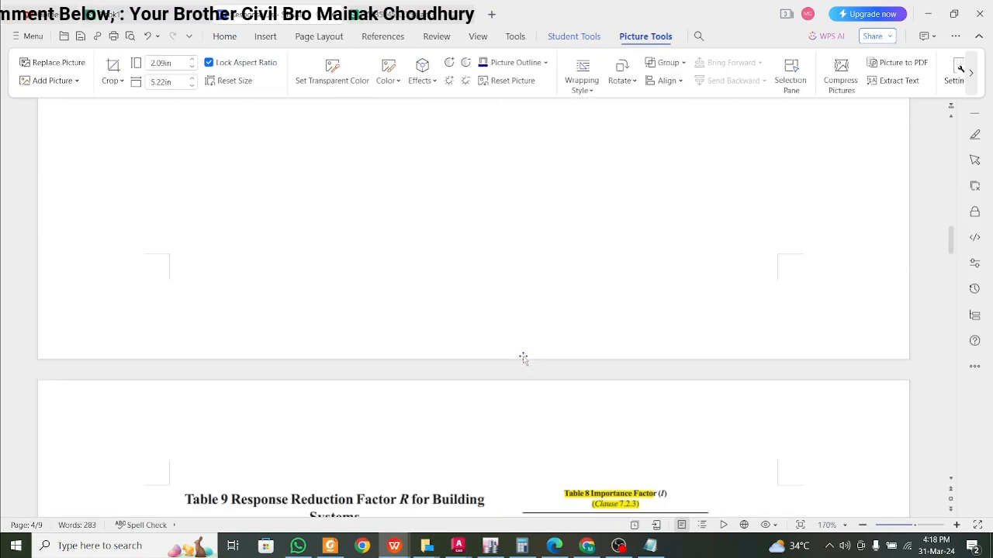
scroll(523, 357, "up", 5)
scroll(520, 361, "down", 3)
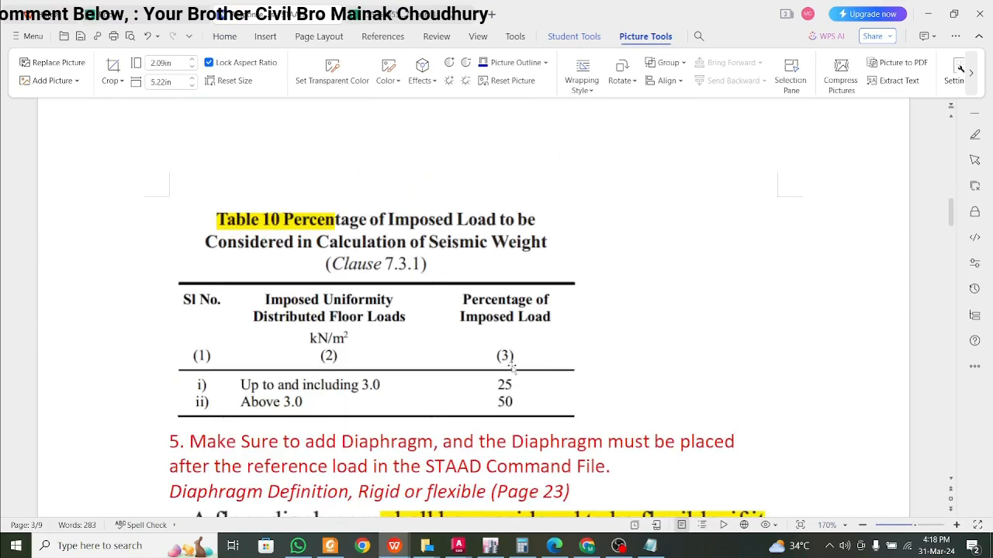
left_click(510, 366)
- Read the seismic mass source note and clauses 3.24 to 3.27 defining seismic mass and seismic weight
scroll(450, 357, "up", 2)
scroll(415, 369, "up", 10)
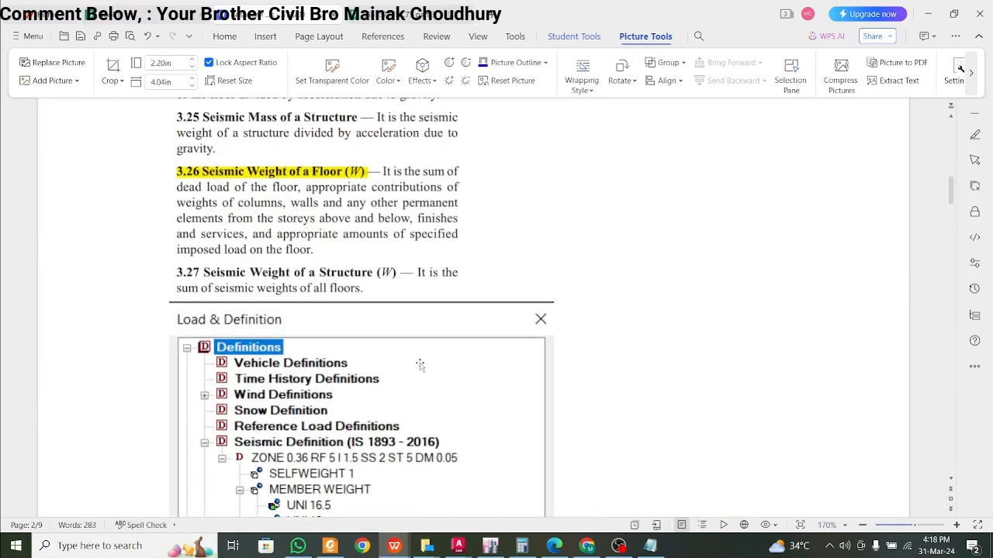
scroll(397, 367, "down", 1)
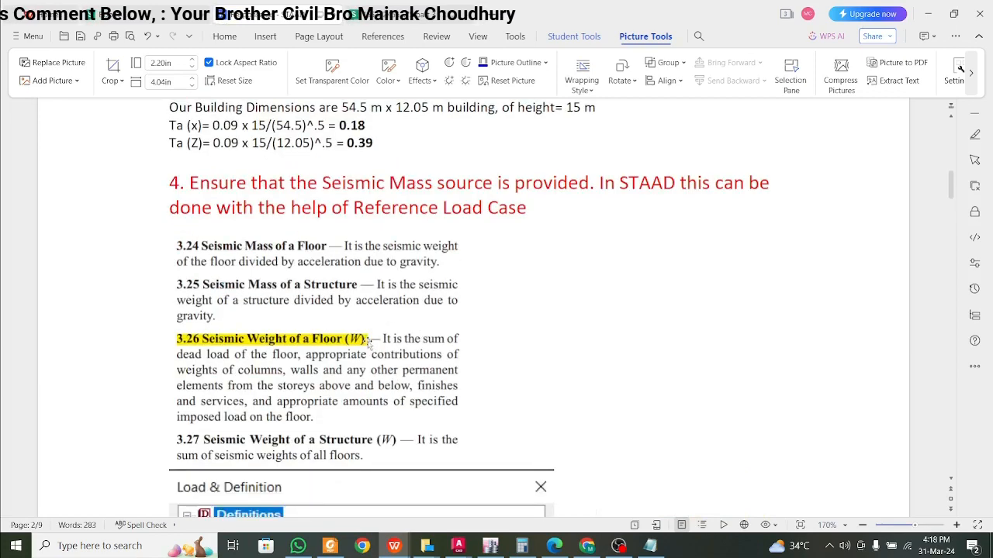
scroll(380, 357, "up", 8)
scroll(369, 344, "up", 2, "ctrl")
scroll(369, 344, "down", 5)
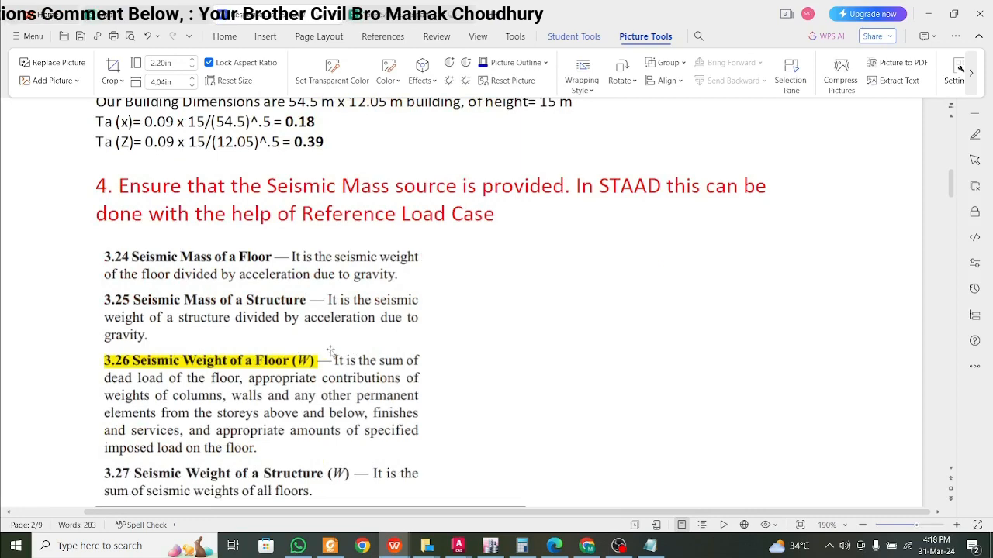
scroll(351, 353, "down", 2)
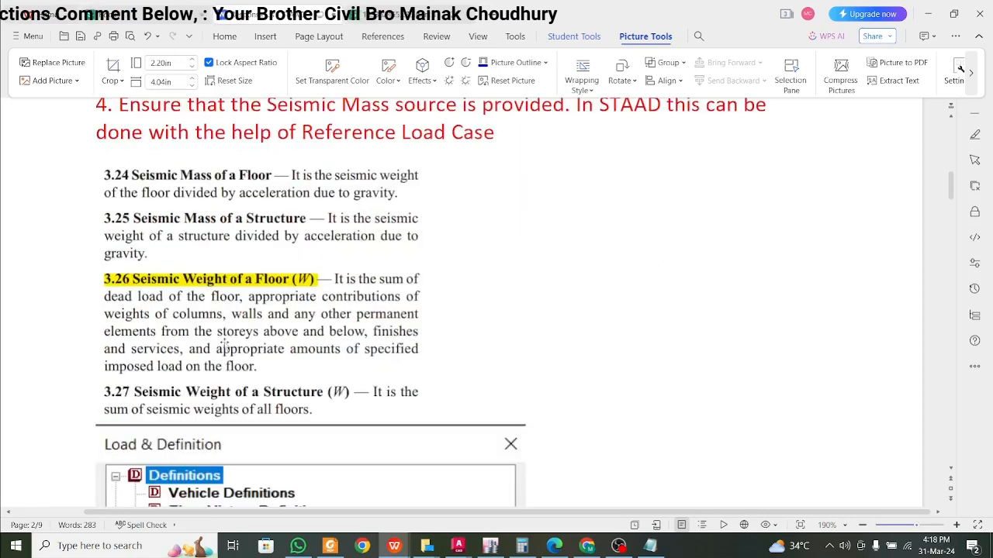
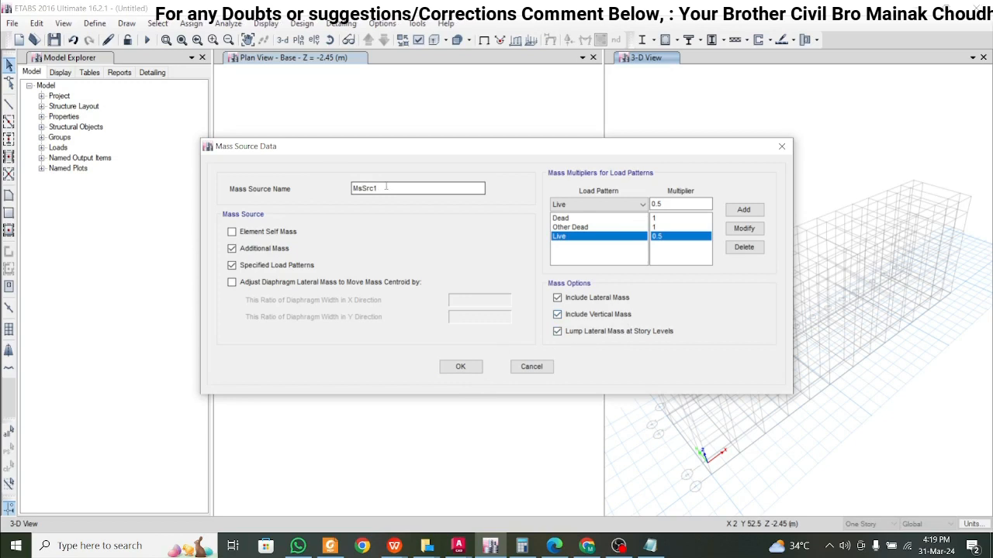
- Accept the MsSrc1 mass source data and close the mass source definitions
left_click(460, 366)
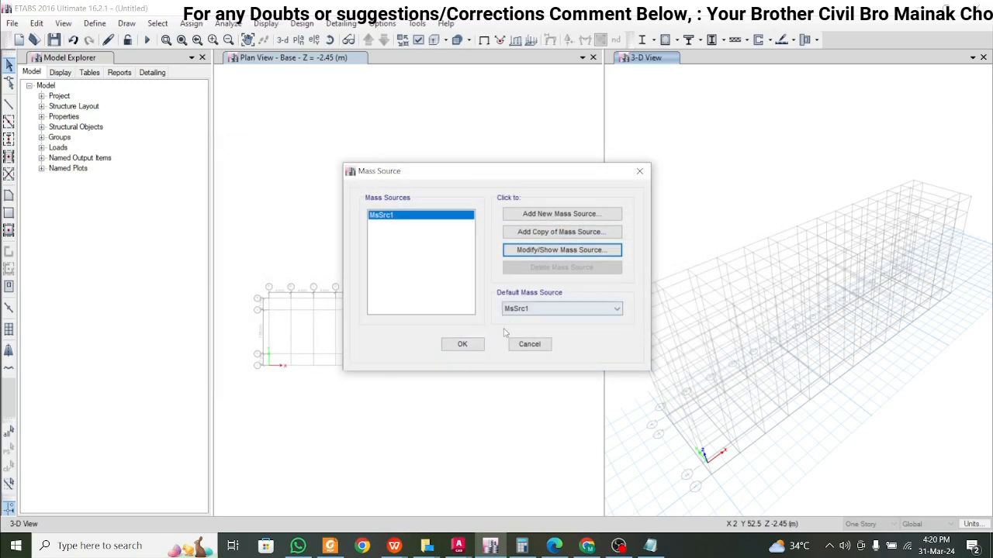
left_click(453, 346)
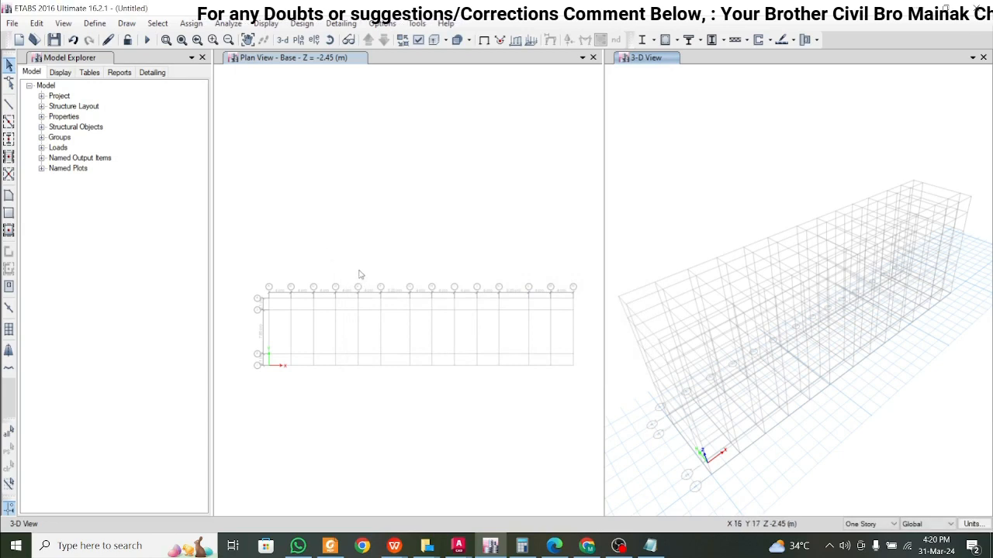
- Open the Slab1 slab section for editing and set its material to M25
scroll(357, 271, "down", 3)
left_click(95, 22)
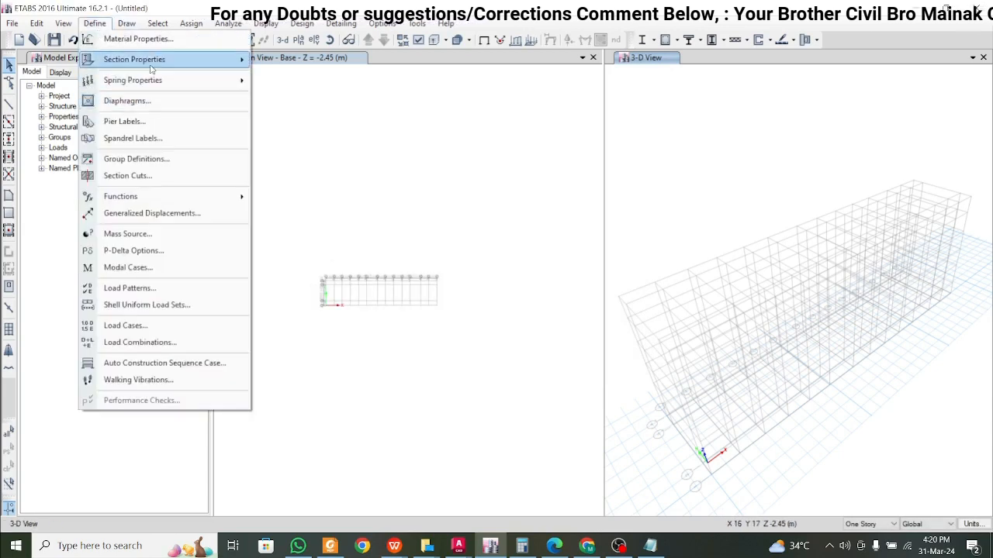
mouse_move(158, 62)
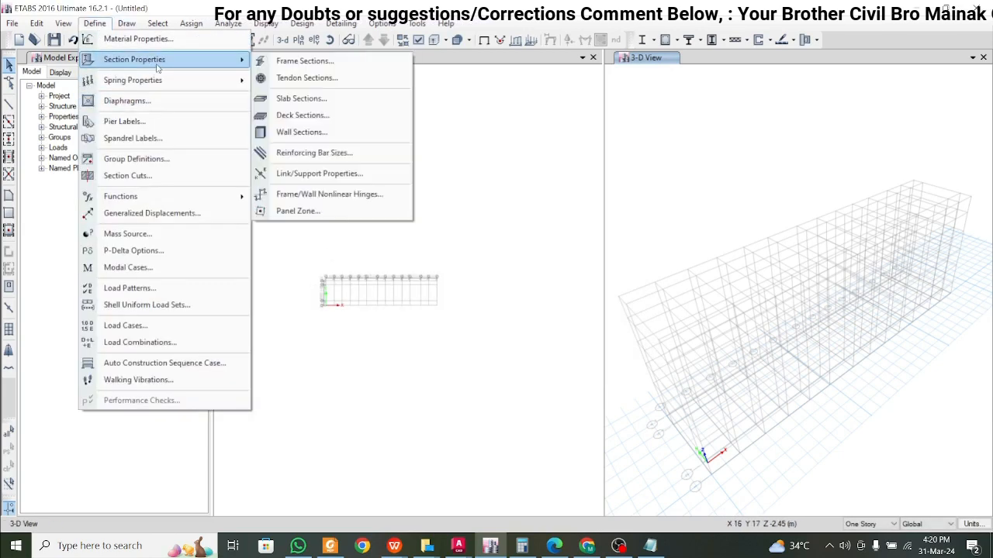
left_click(293, 98)
left_click(411, 232)
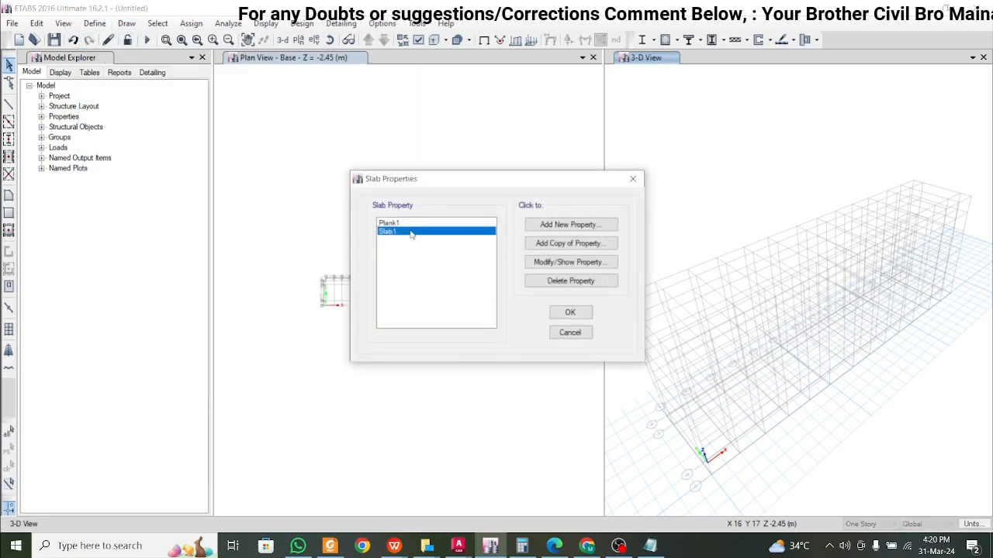
left_click(566, 262)
left_click(555, 149)
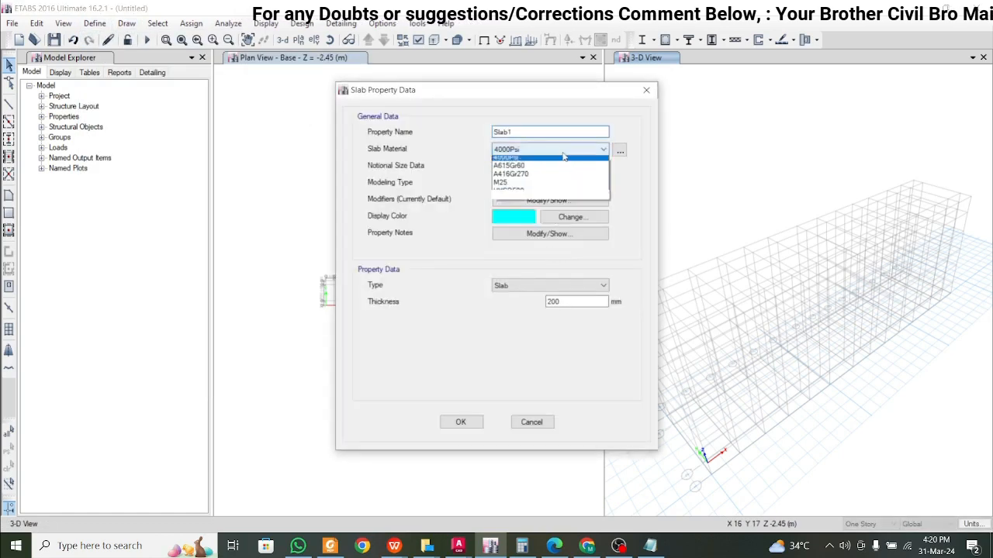
left_click(559, 195)
- Set the notional size of Slab1 to a user-defined 150 mm
left_click(566, 166)
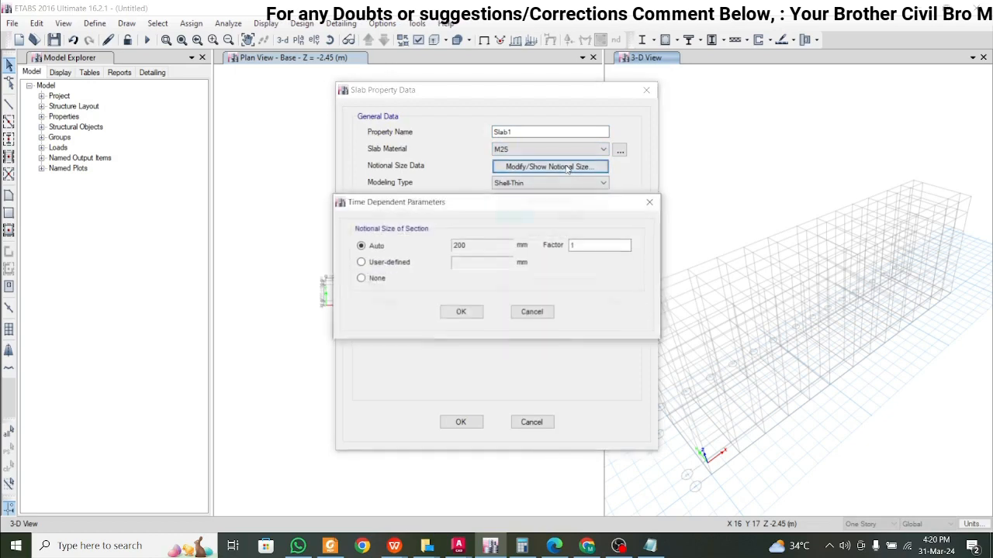
left_click(378, 282)
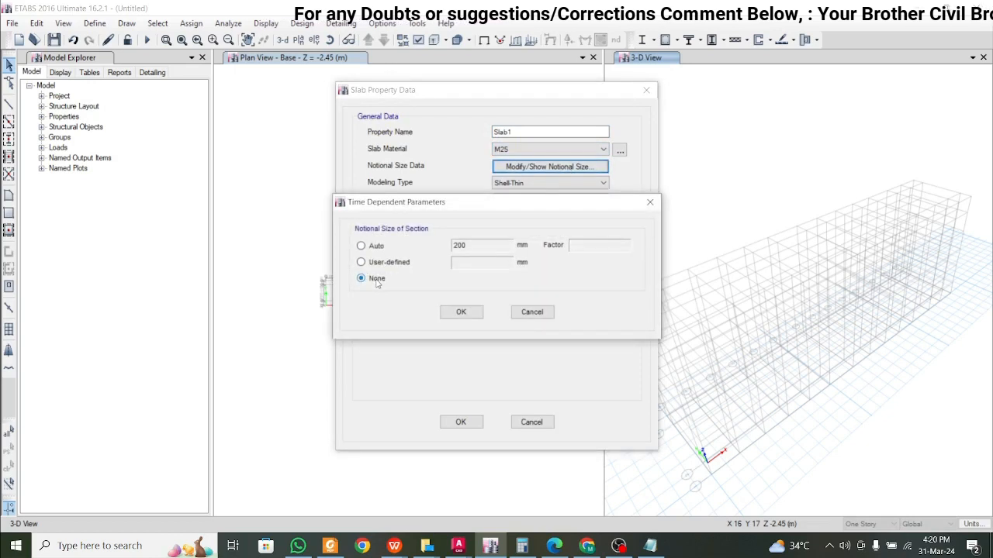
left_click(385, 263)
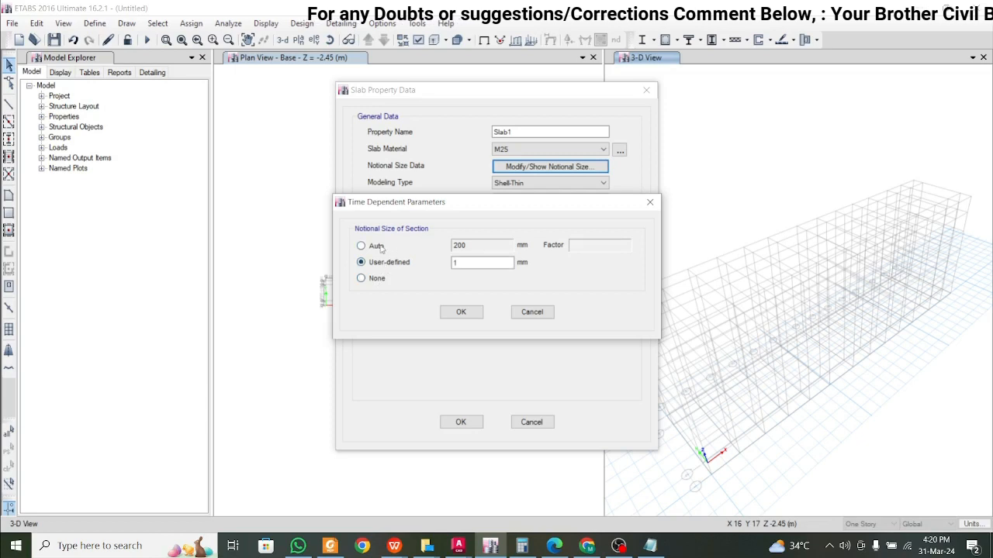
left_click(379, 247)
left_click(384, 263)
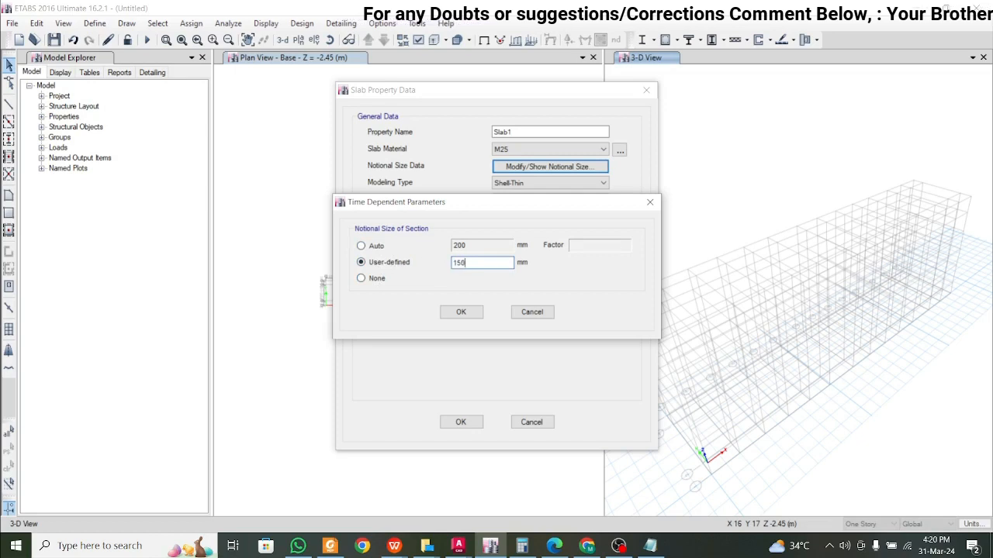
left_click(461, 313)
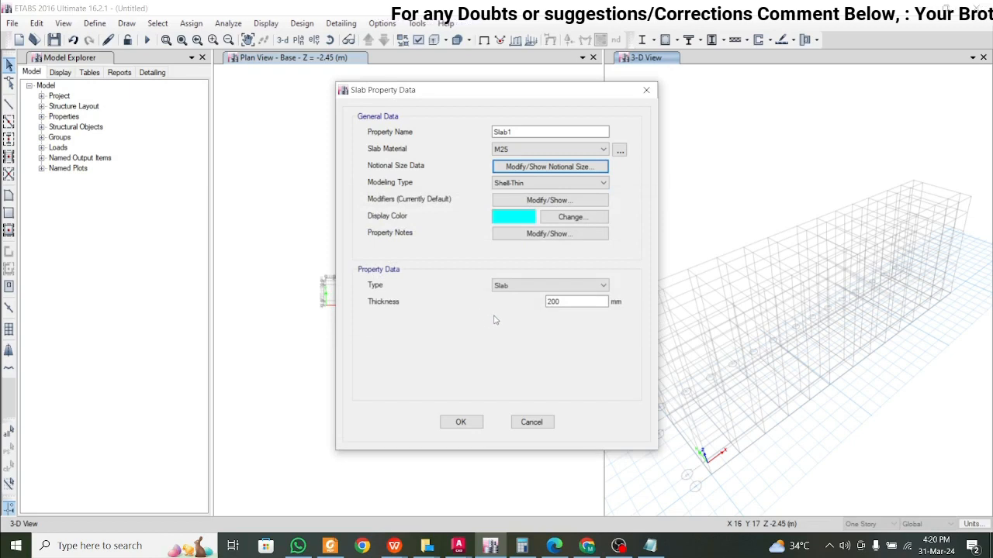
- Set the Slab1 thickness to 150 mm and switch its notional size back to Auto
double_click(572, 301)
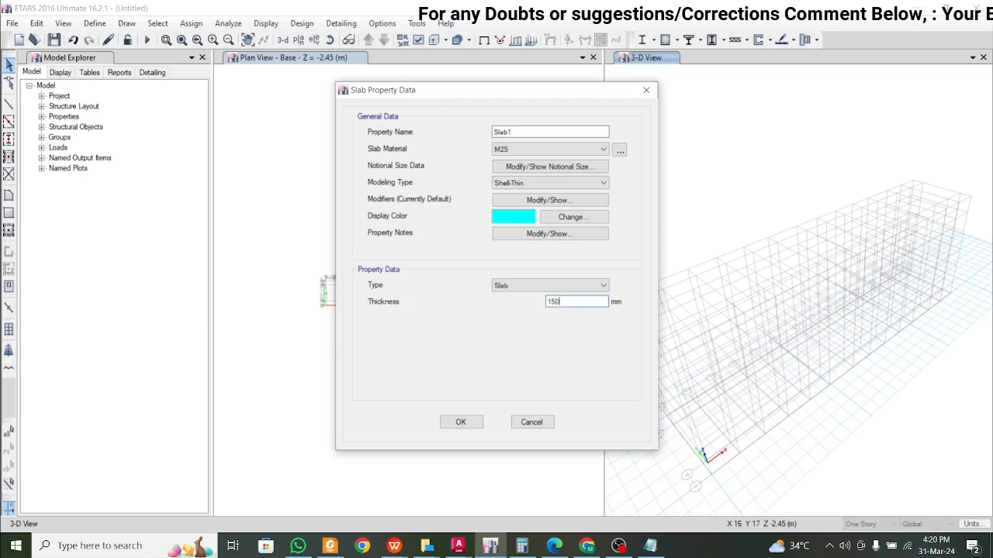
type("150")
left_click(545, 167)
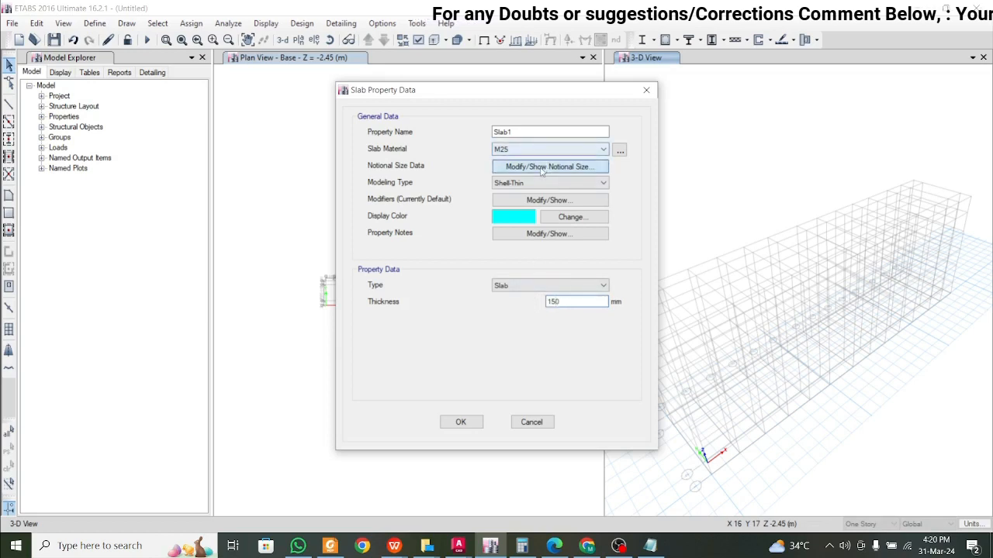
left_click(362, 245)
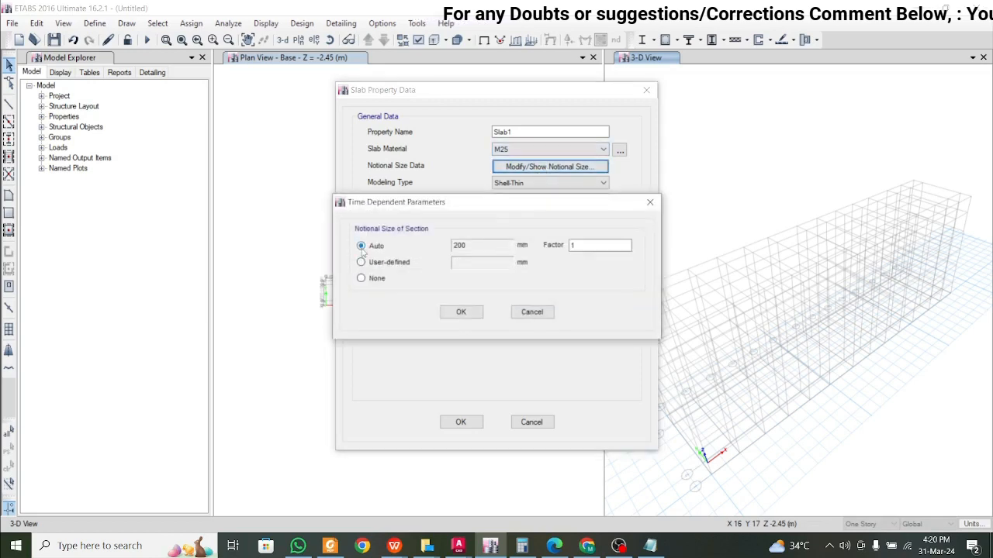
left_click(460, 313)
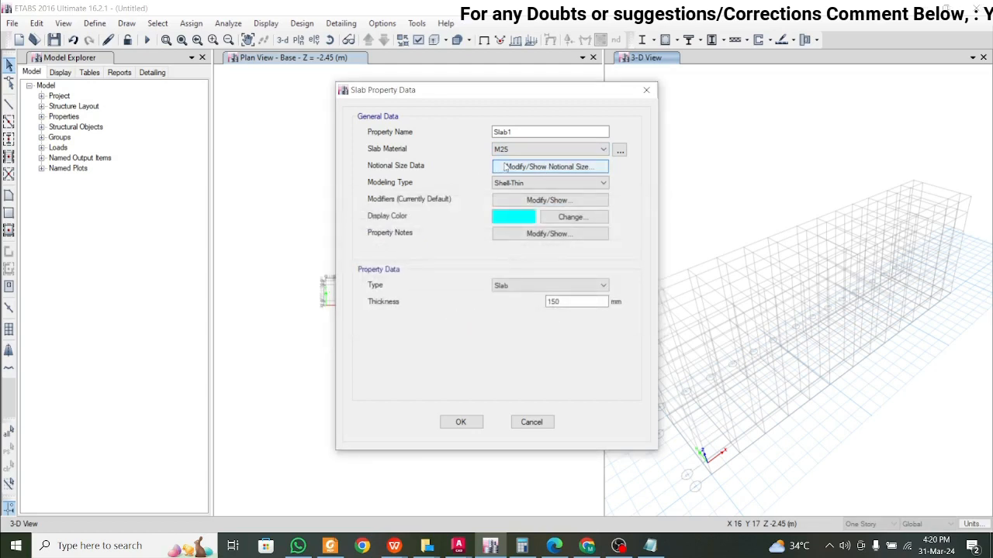
- Review the modeling type options for Slab1, keeping Shell-Thin
left_click(509, 183)
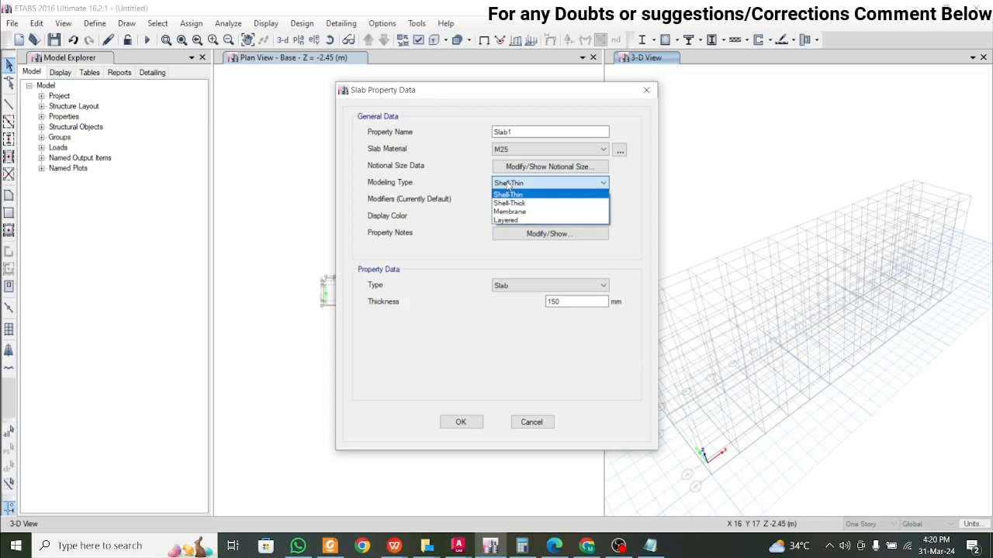
left_click(509, 183)
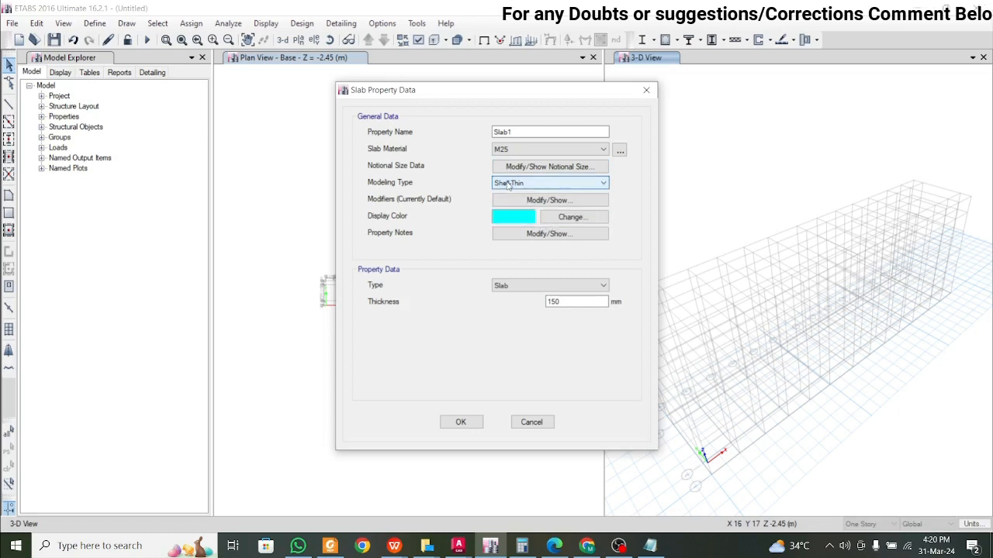
left_click(509, 183)
left_click(509, 183)
left_click(509, 183)
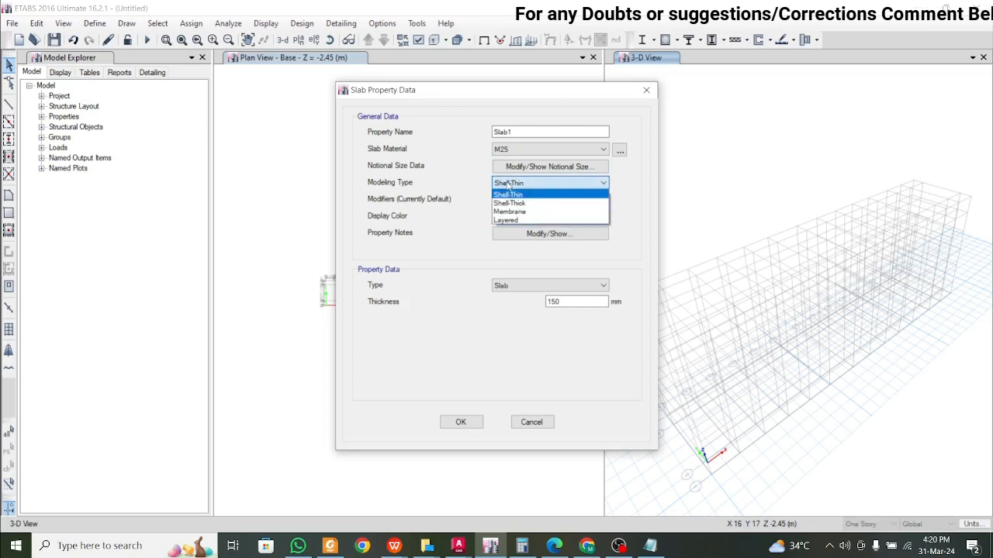
left_click(508, 183)
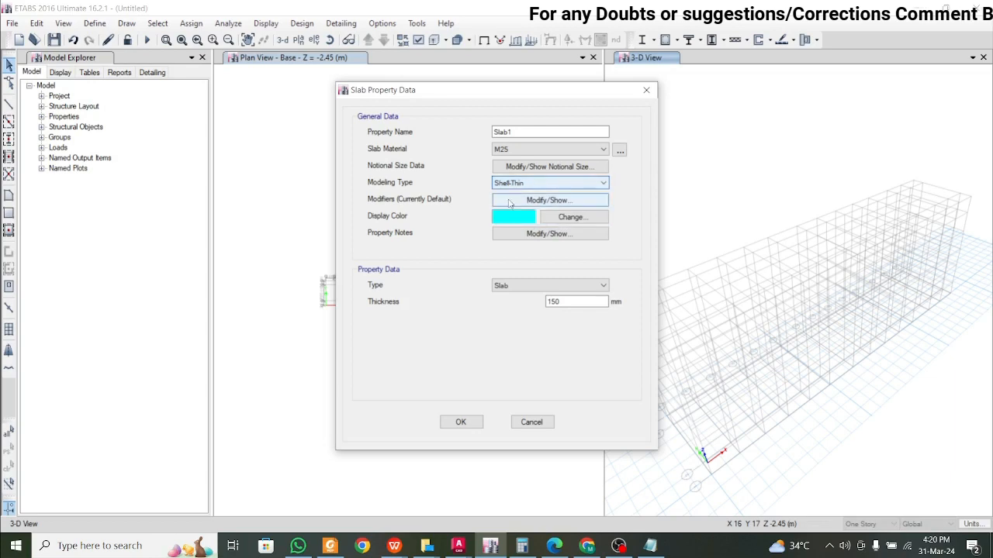
- Inspect the slab's stiffness modification factors and property notes, closing both without changes
left_click(509, 200)
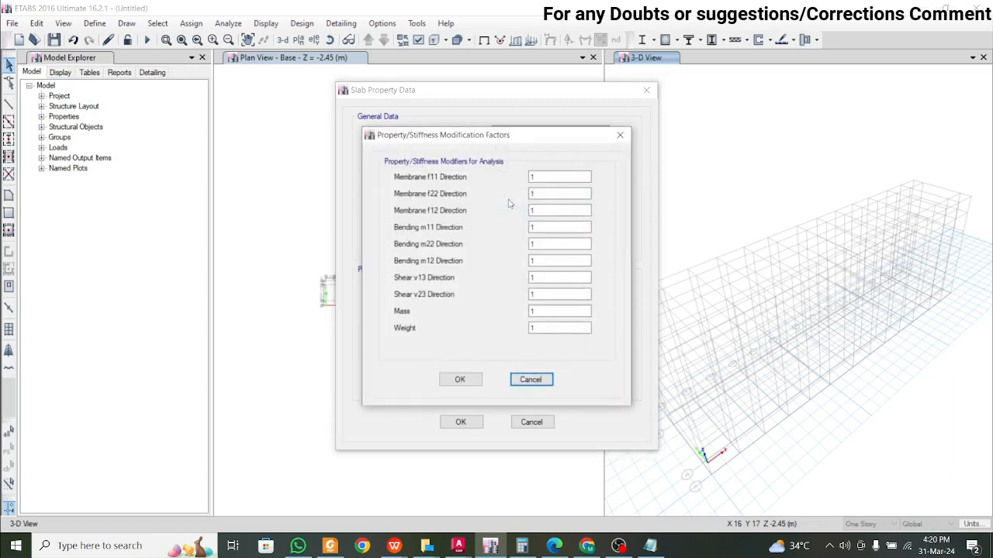
left_click(620, 136)
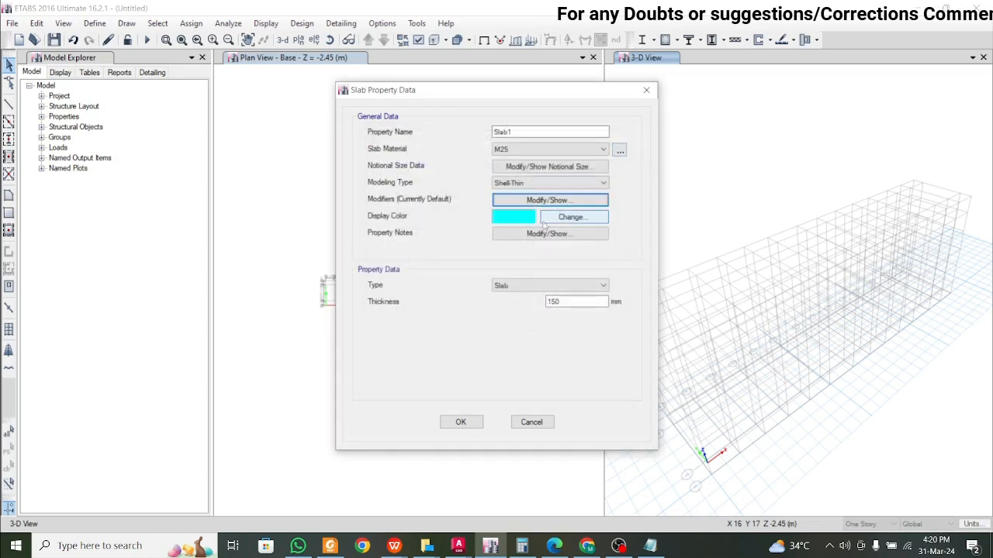
left_click(543, 234)
left_click(646, 211)
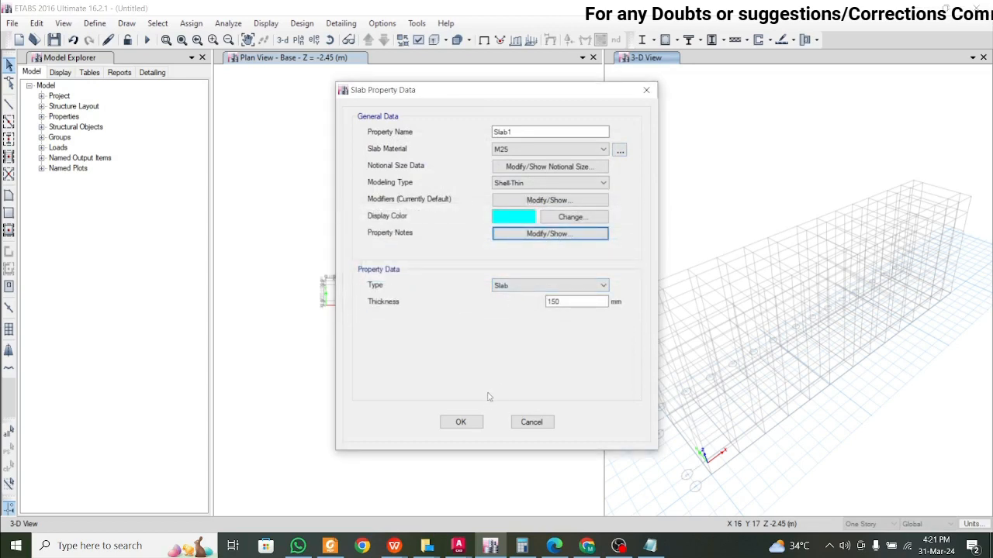
- Rename the slab section Slab150, accept its data and close the slab property definitions
left_click(525, 130)
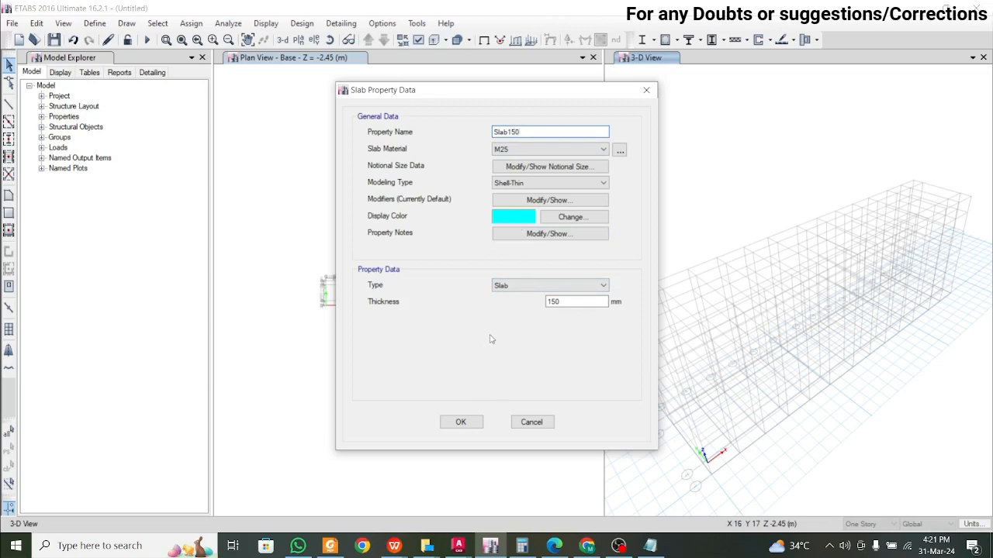
left_click(473, 421)
left_click(568, 312)
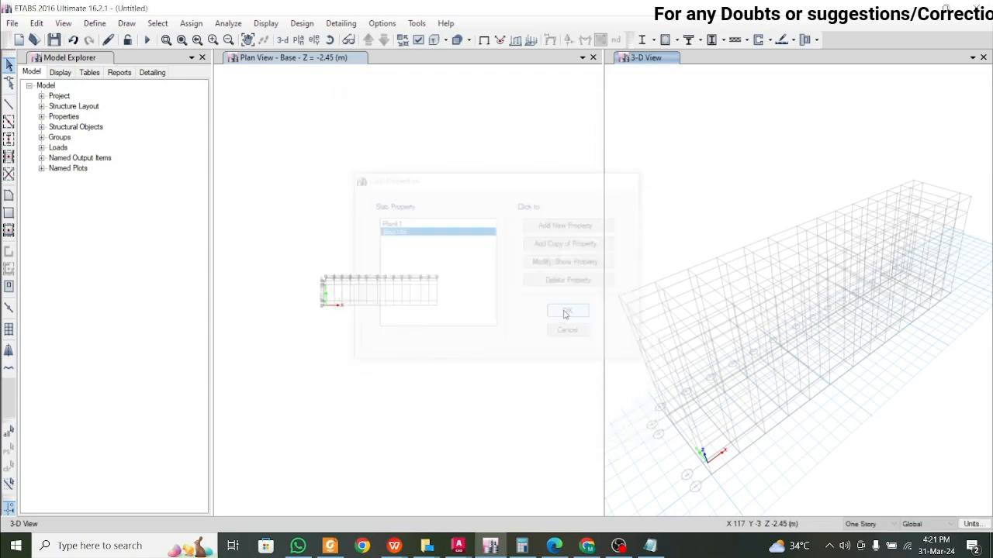
left_click(94, 23)
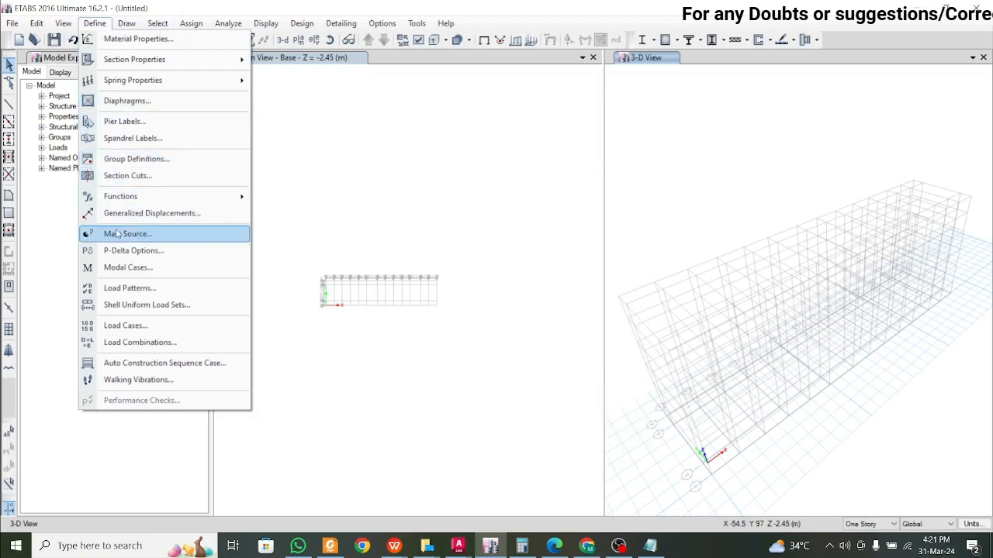
left_click(328, 81)
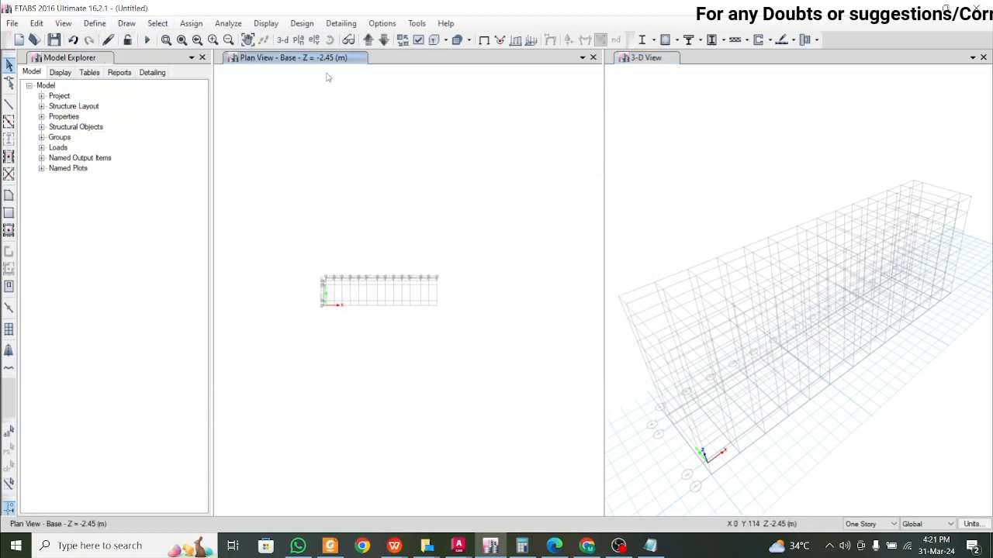
left_click(368, 39)
left_click(383, 40)
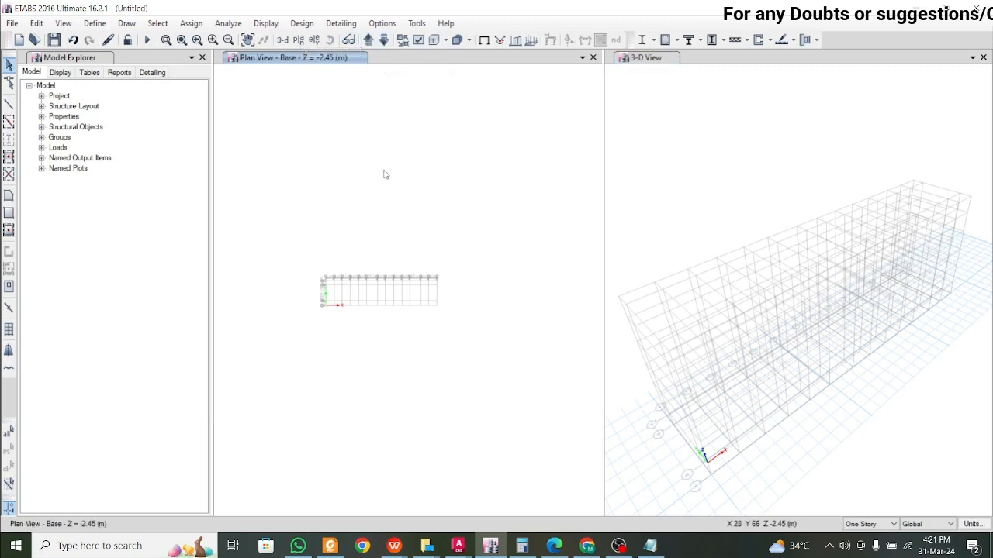
- Try to assign fixed restraints in all translations and rotations to the grid intersections in the Base plan
left_click_drag(270, 221, 483, 383)
scroll(388, 281, "up", 2)
scroll(390, 282, "down", 2)
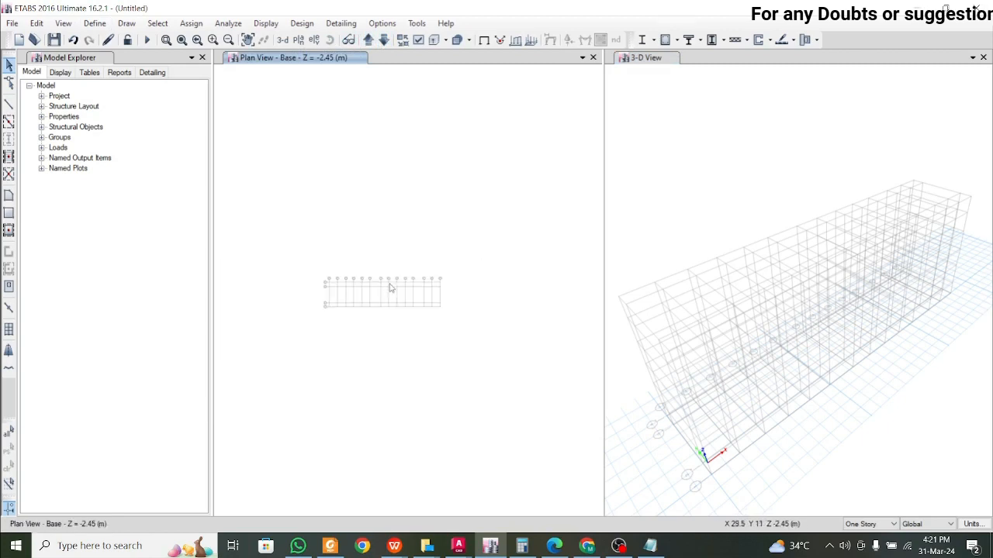
scroll(328, 284, "up", 3)
middle_click_drag(428, 282, 345, 248)
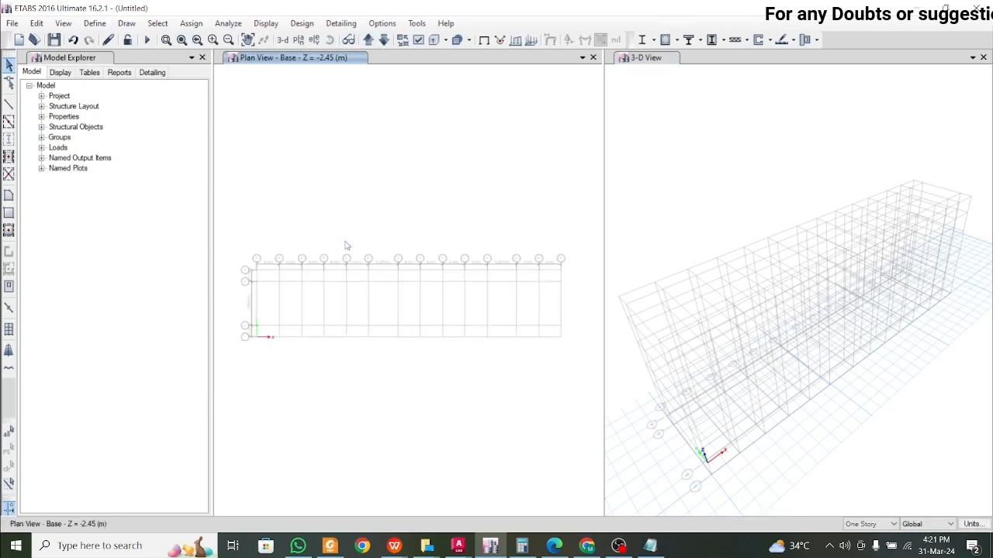
left_click(190, 23)
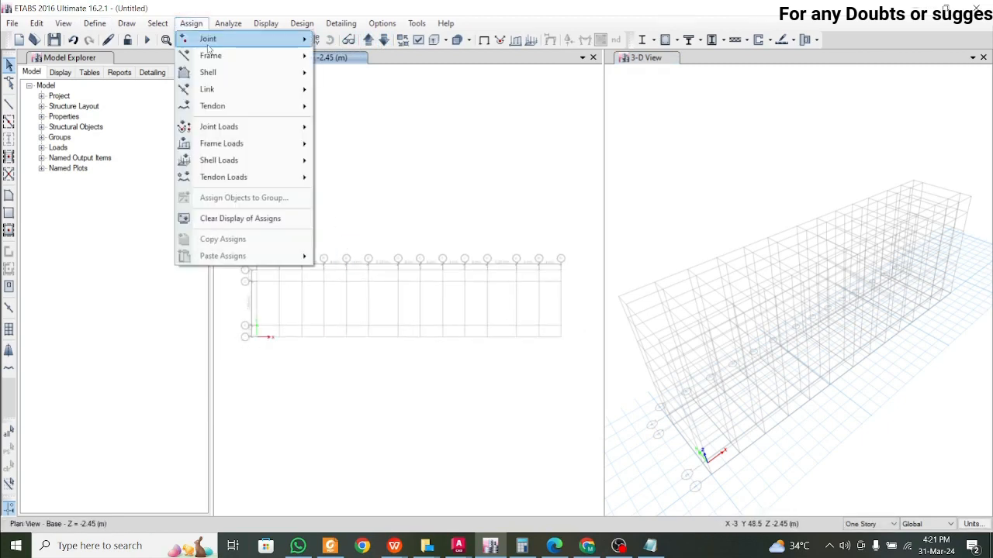
mouse_move(208, 45)
left_click(345, 42)
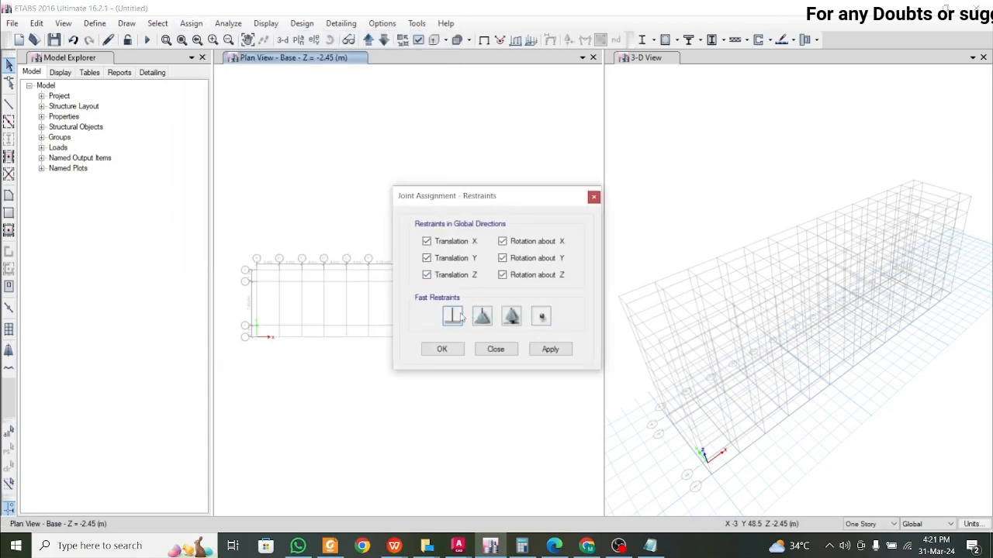
left_click(460, 319)
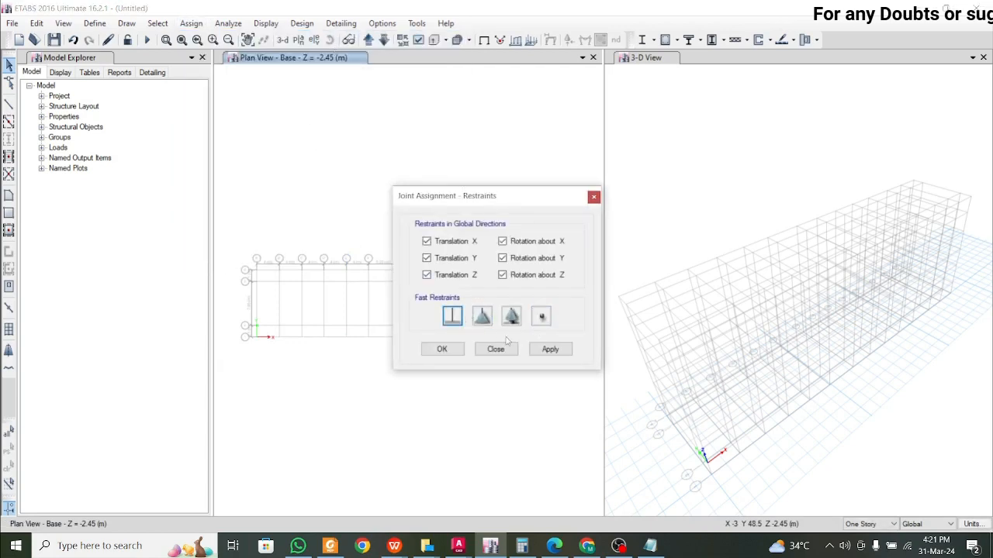
left_click(549, 350)
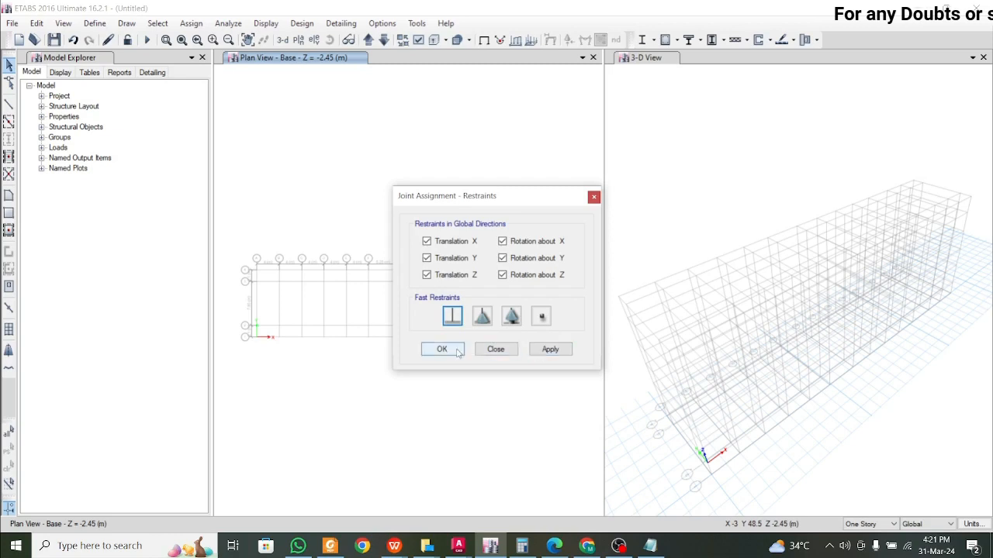
left_click_drag(251, 282, 343, 328)
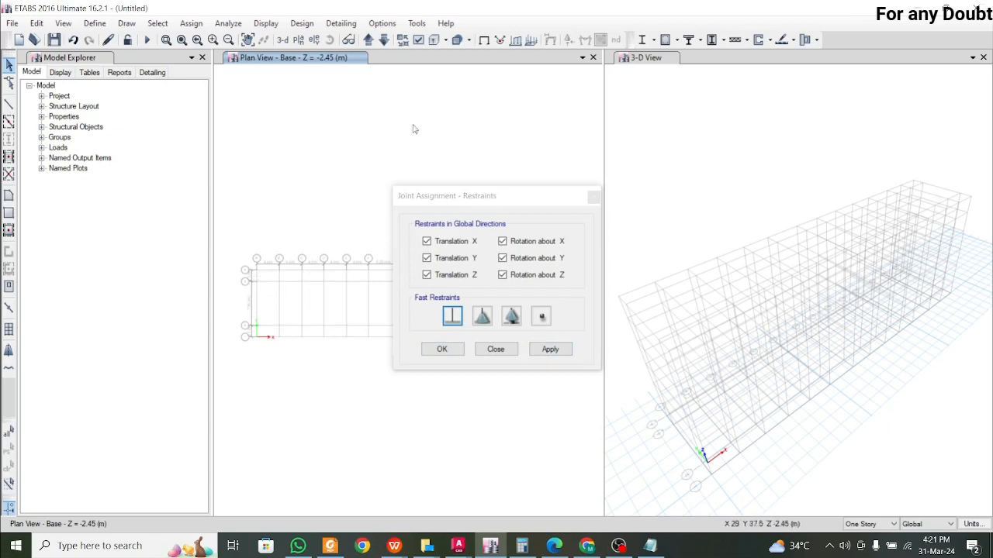
- Move the plan view up to Plinth Level and close the joint restraint assignment
left_click(369, 40)
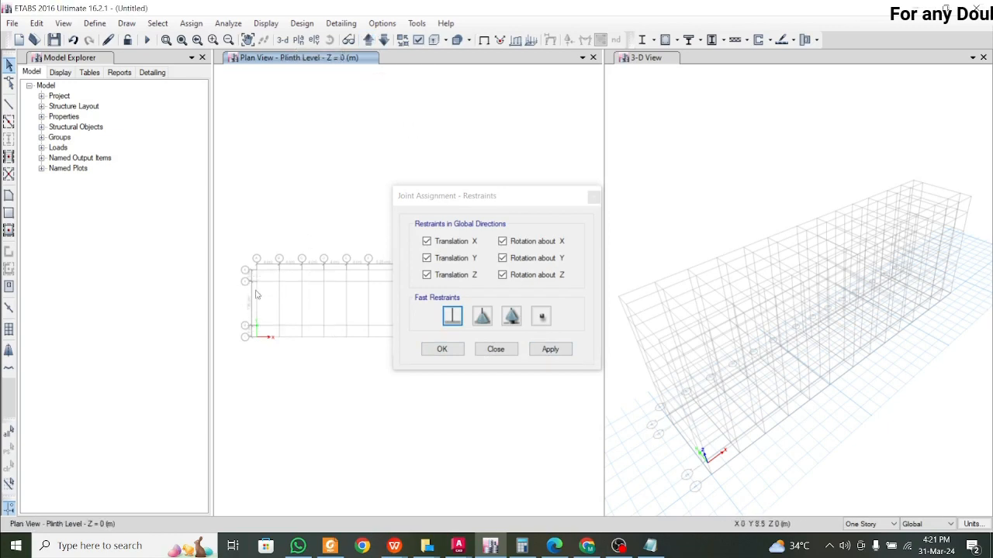
mouse_move(245, 273)
left_mouse_down()
mouse_move(344, 330)
mouse_move(245, 277)
left_mouse_up()
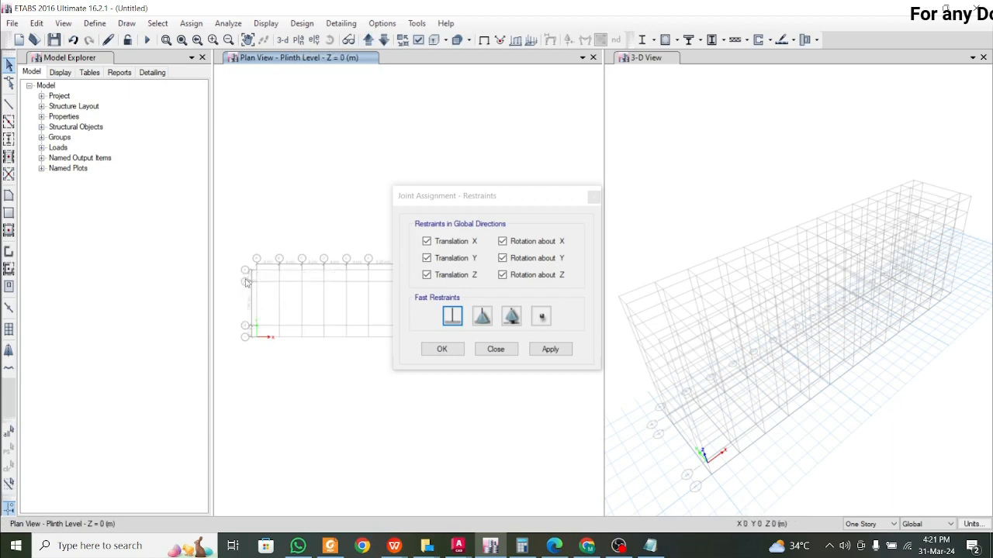
left_click(593, 199)
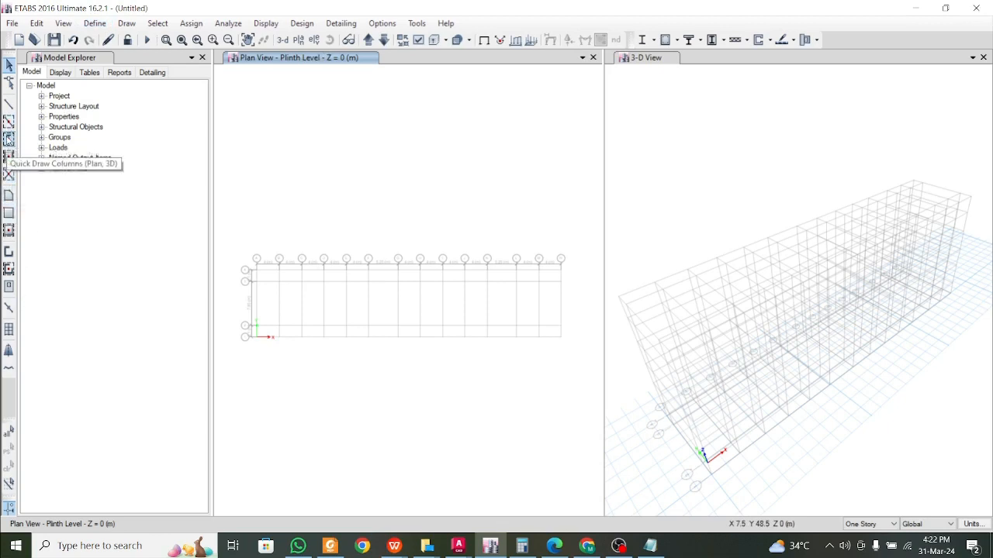
- Start Quick Draw Columns at Plinth Level with the C 400 x 1200 section
left_click(9, 138)
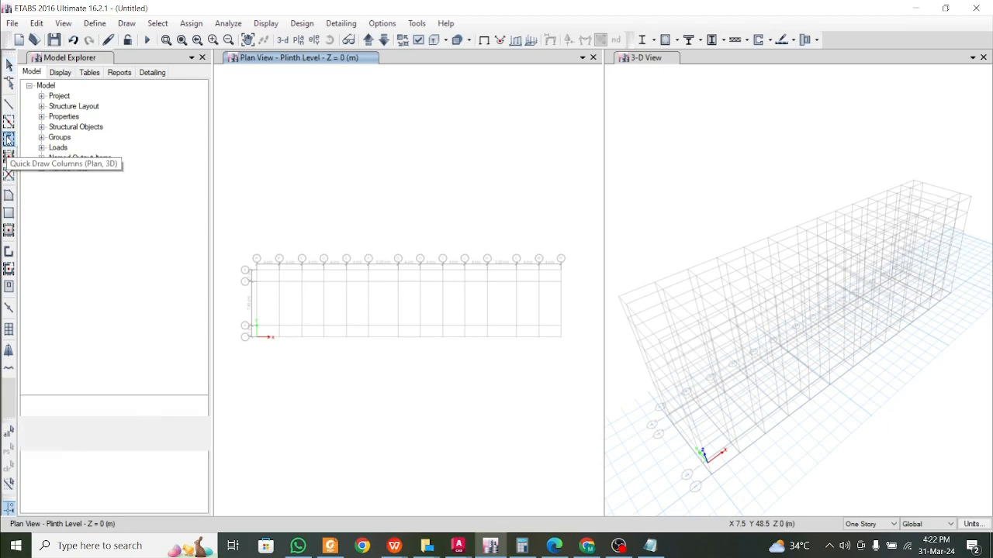
left_click(194, 423)
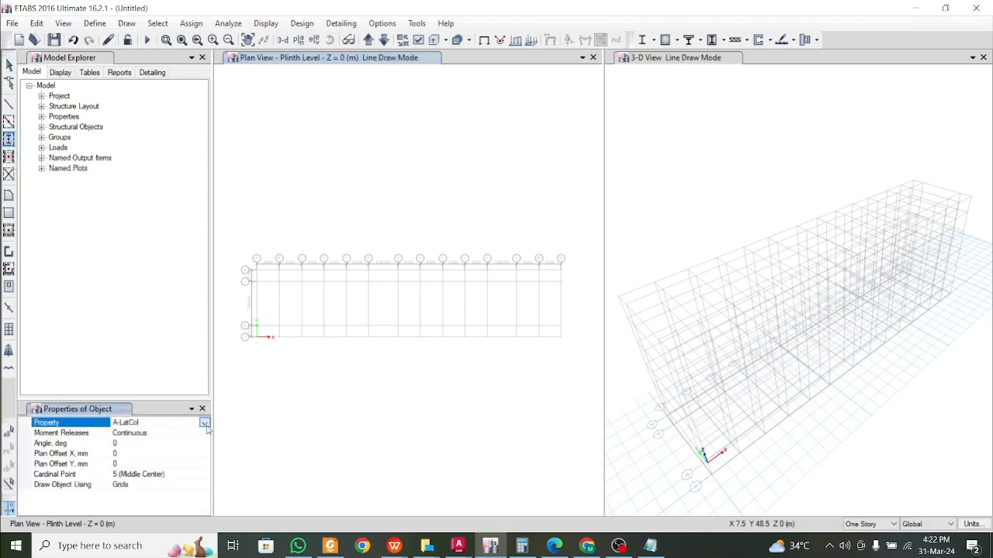
left_click(205, 423)
scroll(203, 465, "down", 1)
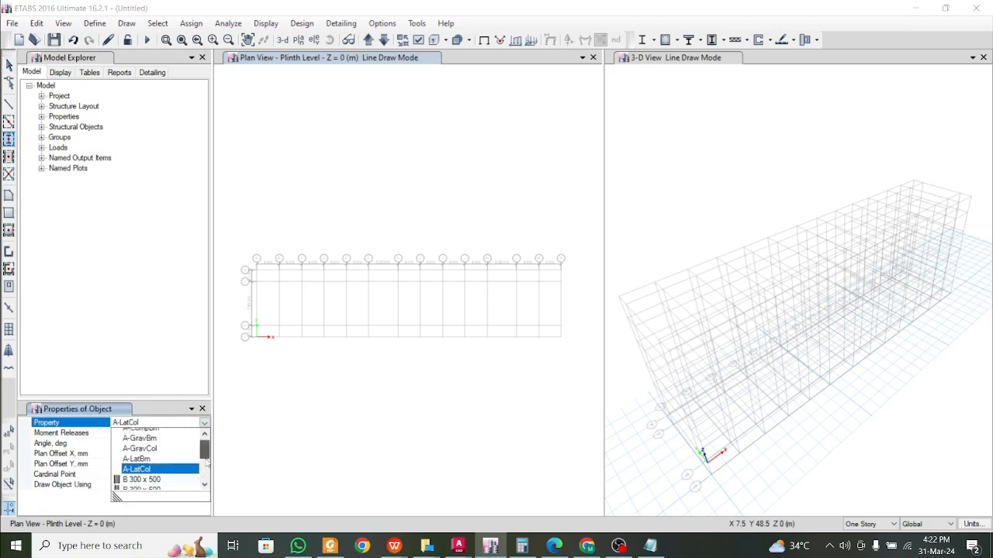
left_click(155, 474)
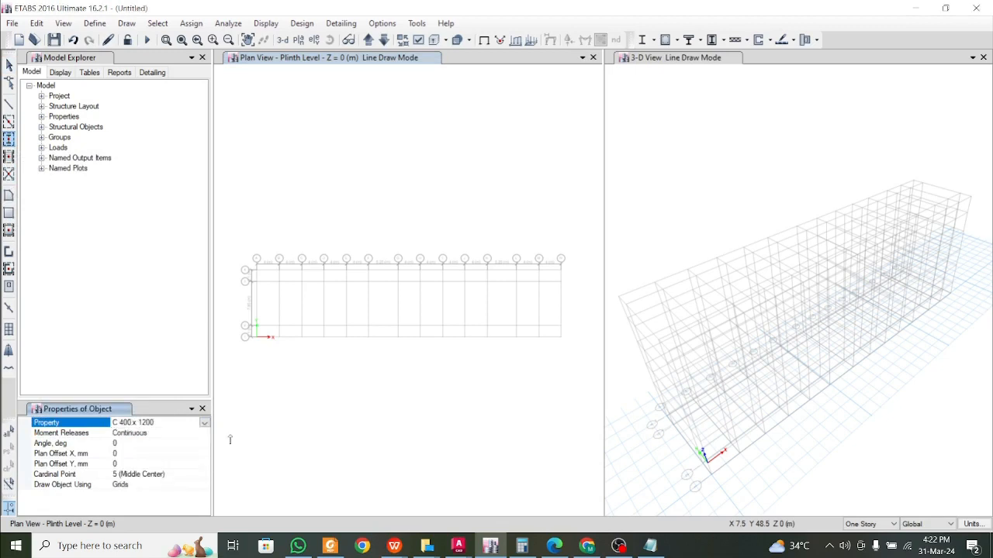
scroll(283, 307, "up", 3)
scroll(283, 308, "down", 3)
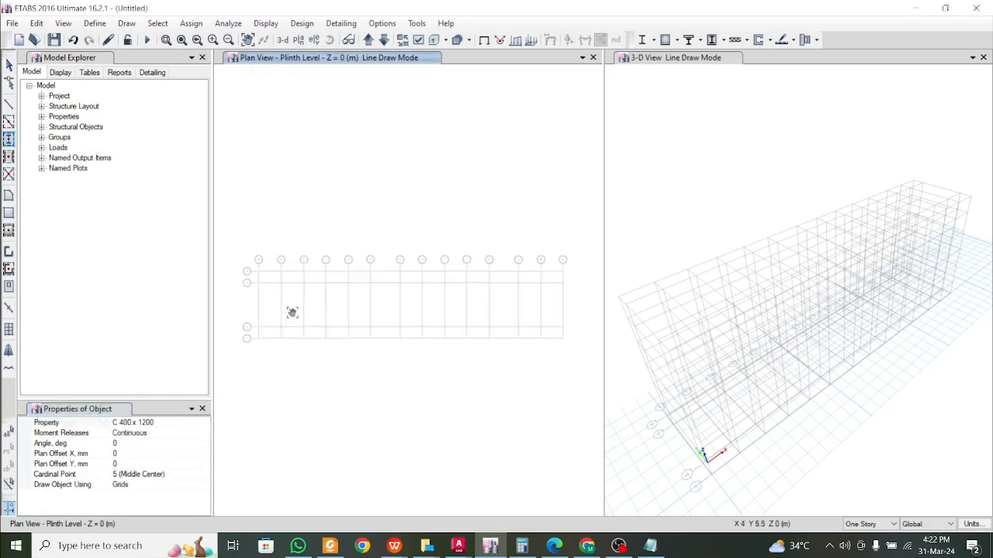
key("Escape")
left_click_drag(265, 278, 586, 333)
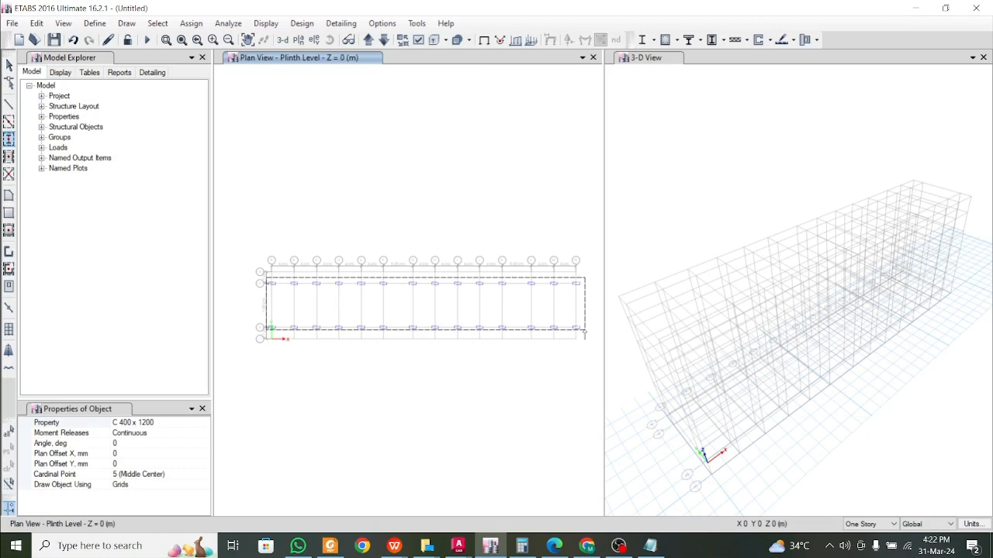
left_click_drag(585, 331, 263, 274)
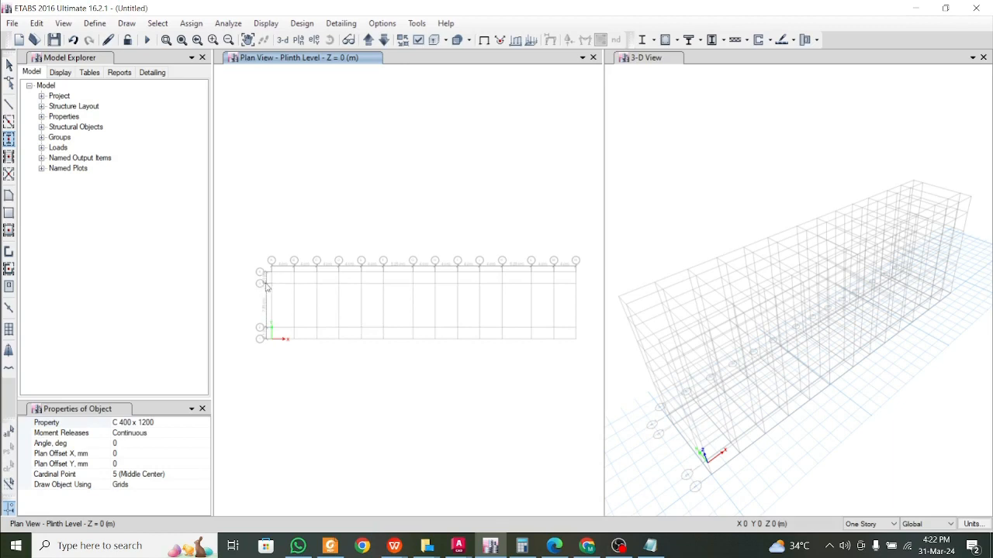
- Set the angle of the C 400 x 1200 quick-draw column to 90 degrees
scroll(269, 277, "up", 4)
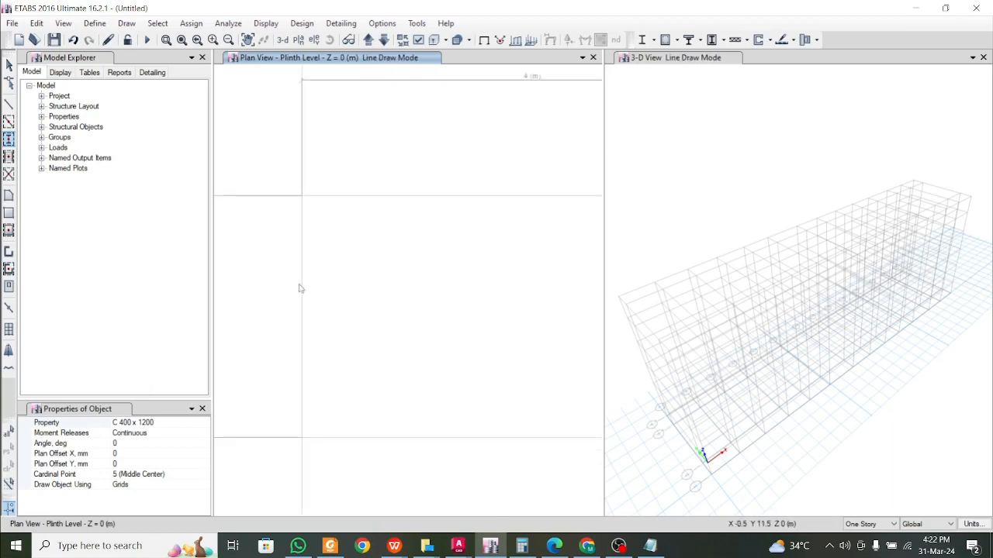
scroll(300, 288, "down", 1)
scroll(285, 290, "up", 3)
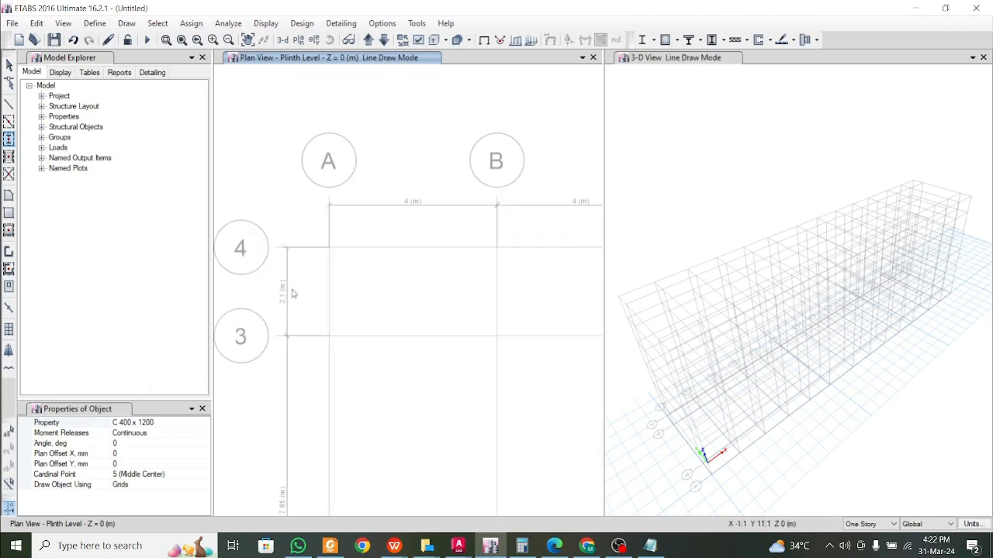
left_click(183, 424)
left_click(169, 443)
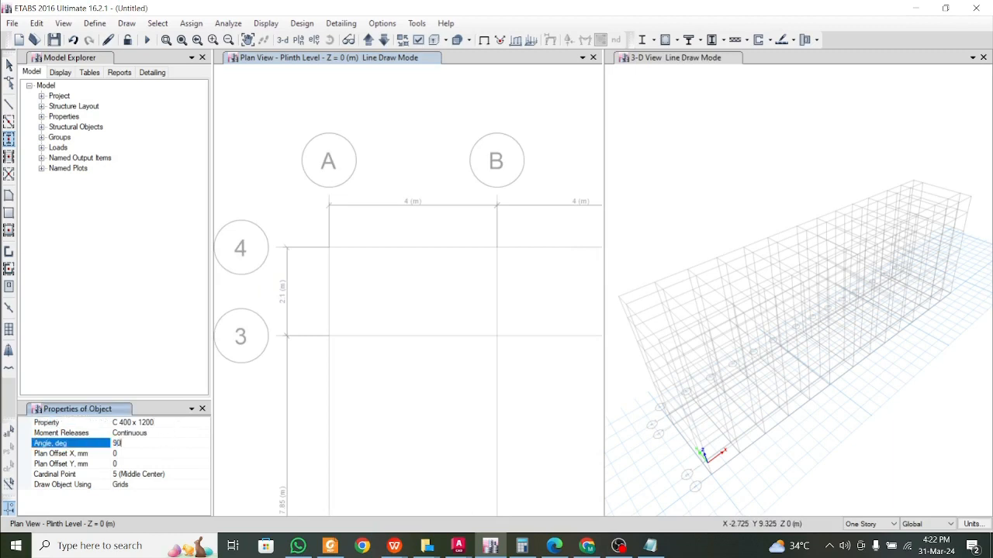
type("90")
- Draw the rotated C 400 x 1200 columns at Plinth Level on every intersection along grid lines 2 and 3
scroll(304, 299, "down", 5)
scroll(283, 307, "up", 5)
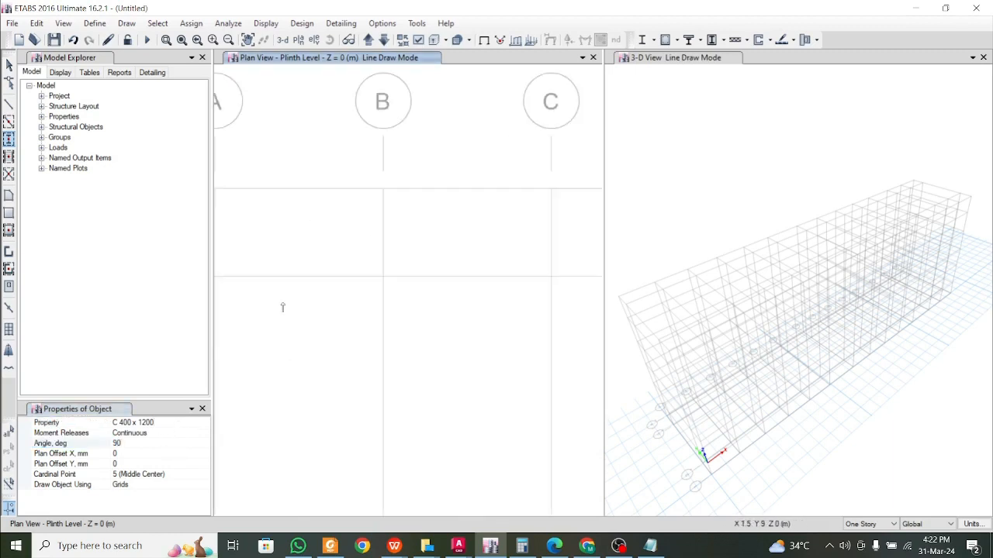
scroll(283, 307, "down", 5)
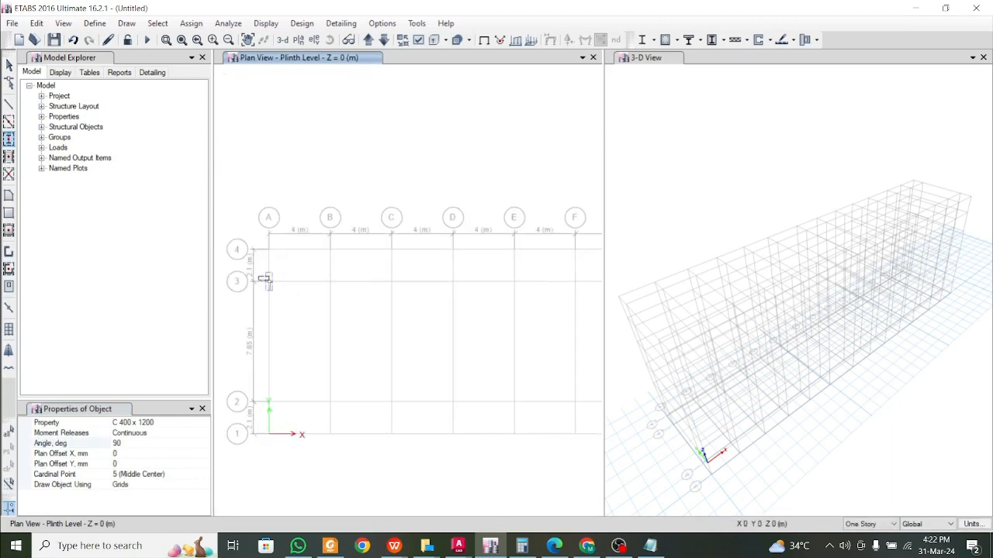
scroll(266, 282, "down", 5)
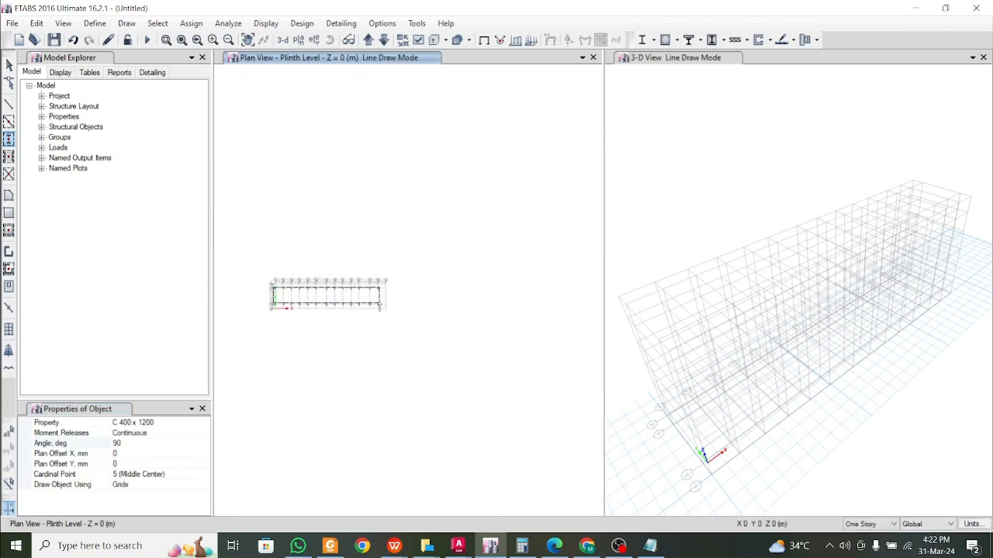
scroll(401, 304, "up", 5)
left_click_drag(409, 313, 437, 325)
scroll(437, 326, "down", 4)
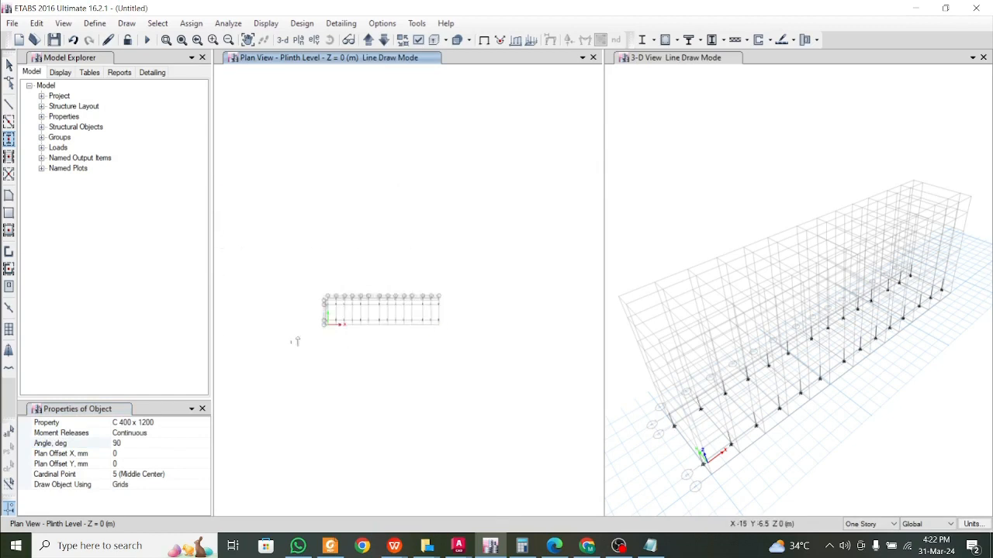
- Move the plan view up to Story2 and draw the C 400 x 1200 columns on every intersection along grid lines 2 and 3
scroll(295, 341, "up", 4)
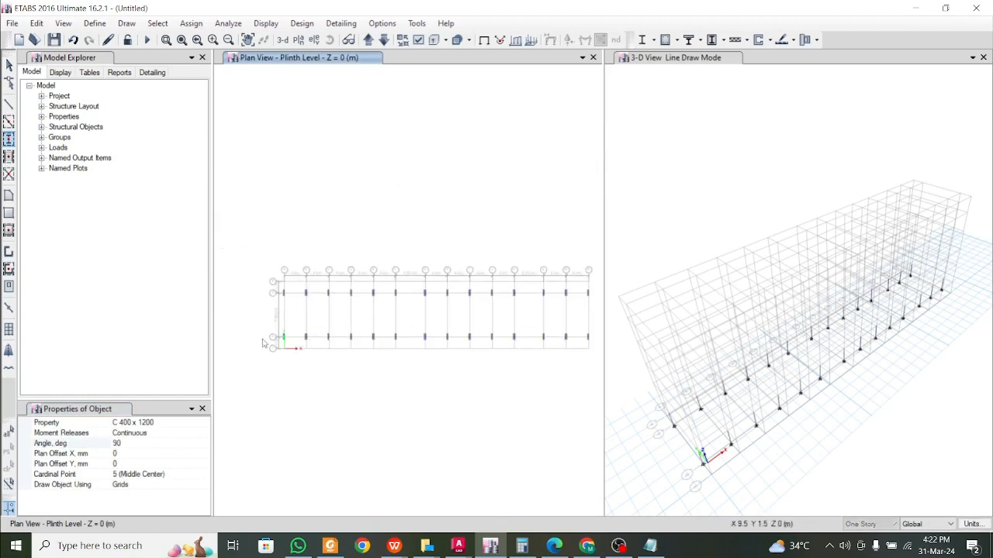
scroll(263, 343, "up", 3)
scroll(310, 334, "down", 3)
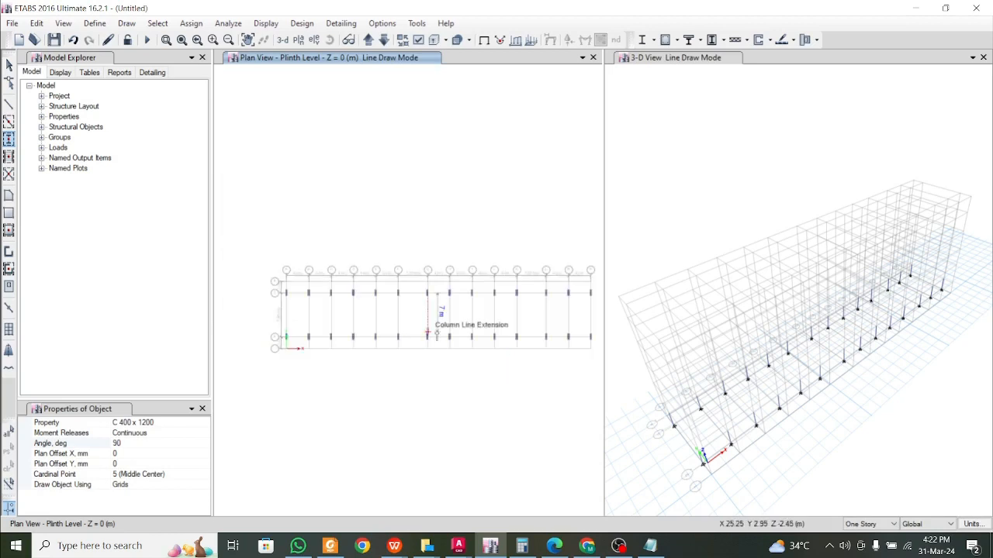
middle_click_drag(438, 333, 328, 356)
middle_click_drag(415, 354, 467, 349)
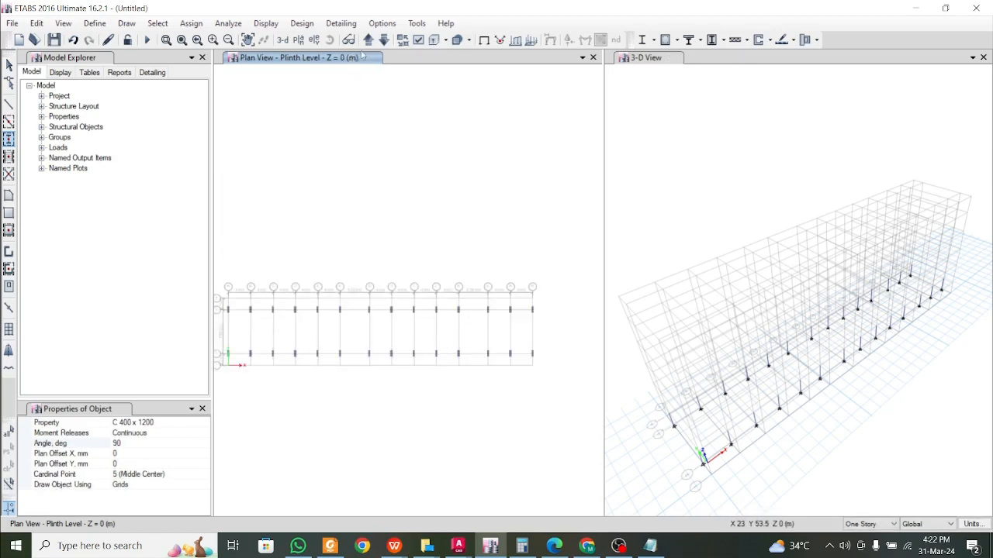
left_click(368, 40)
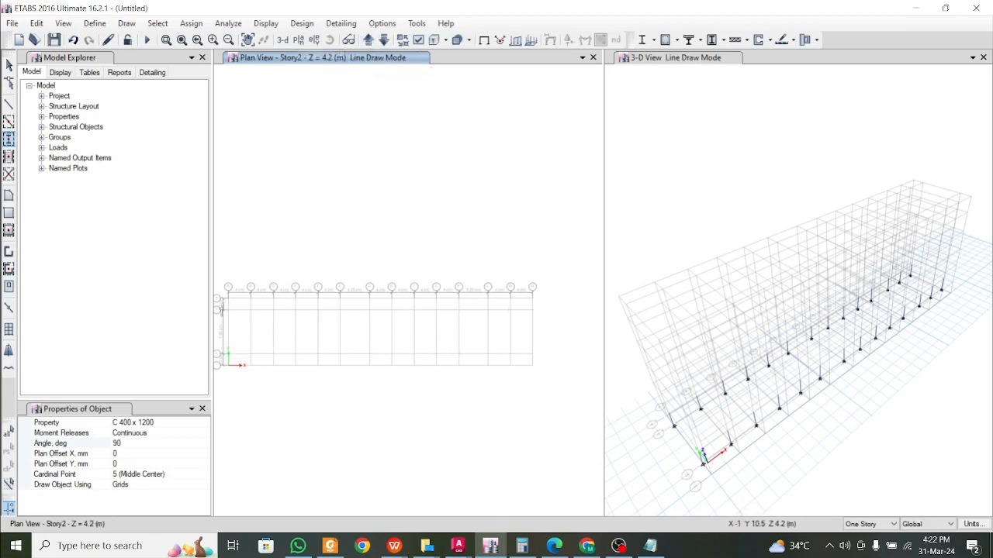
left_click_drag(220, 308, 539, 360)
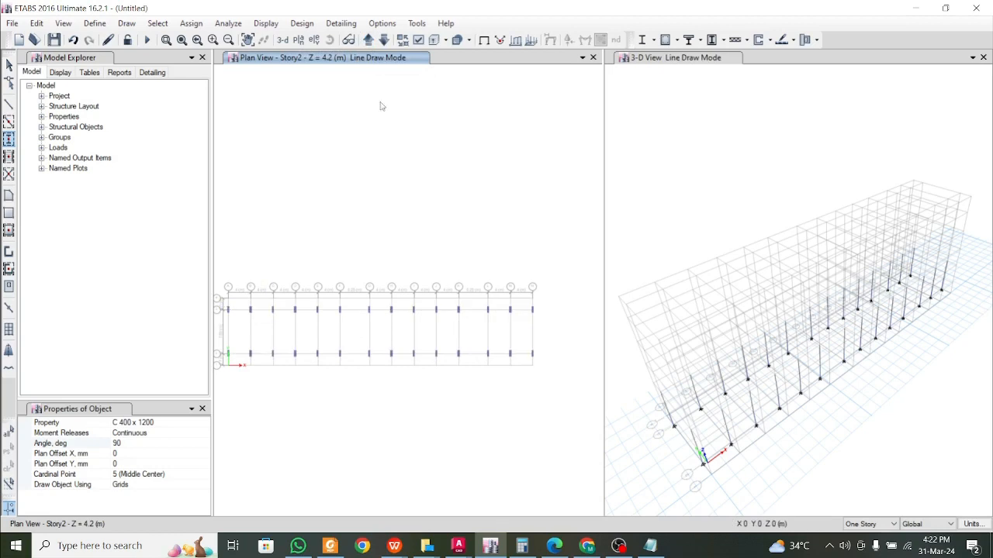
- Draw the same C 400 x 1200 columns along grid lines 2 and 3 at Story3 and leave column drawing
left_click(368, 40)
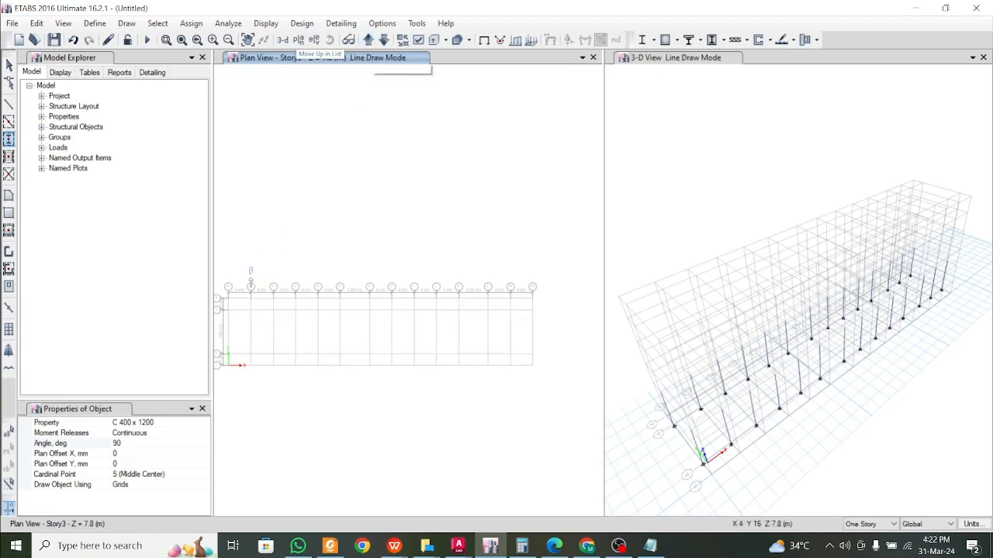
mouse_move(223, 304)
left_mouse_down()
mouse_move(348, 350)
mouse_move(539, 361)
left_mouse_up()
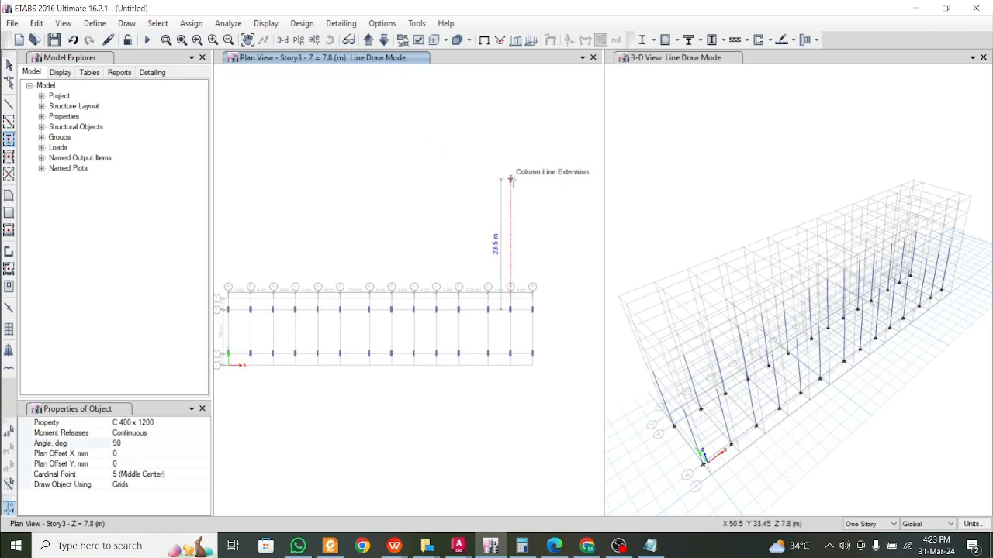
left_click(753, 174)
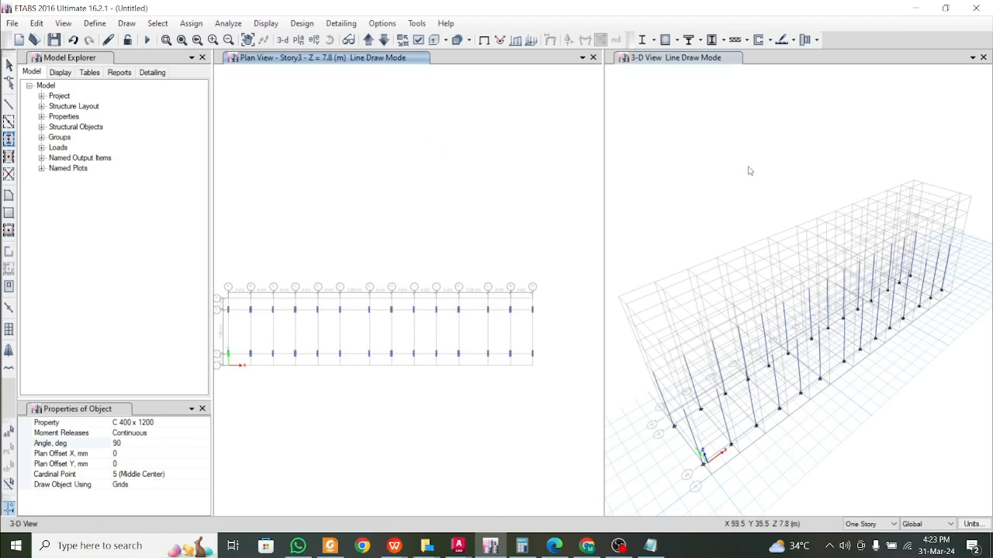
key("Escape")
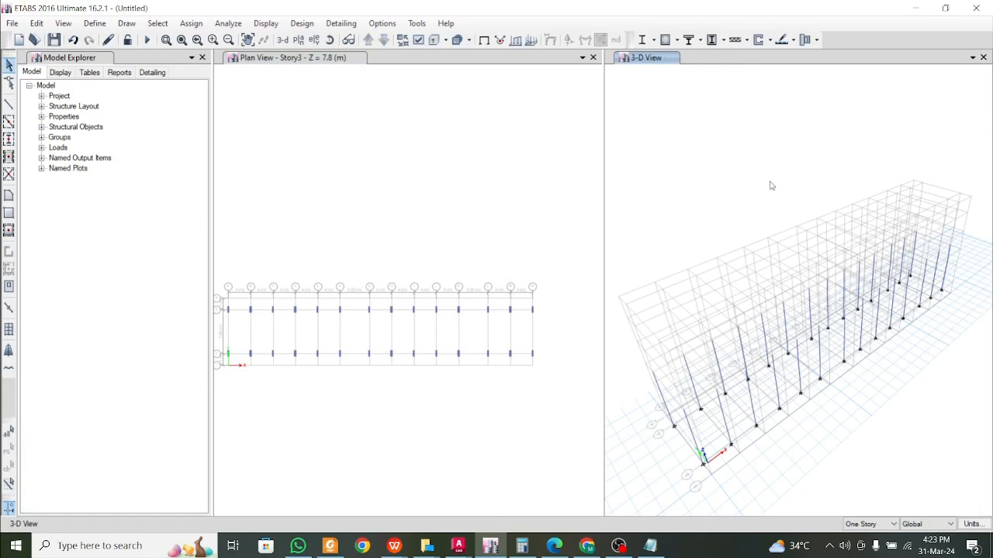
- Examine the drawn columns in the 3-D view from a low side angle and restore the default 3-D view
middle_click_drag(750, 154, 770, 142)
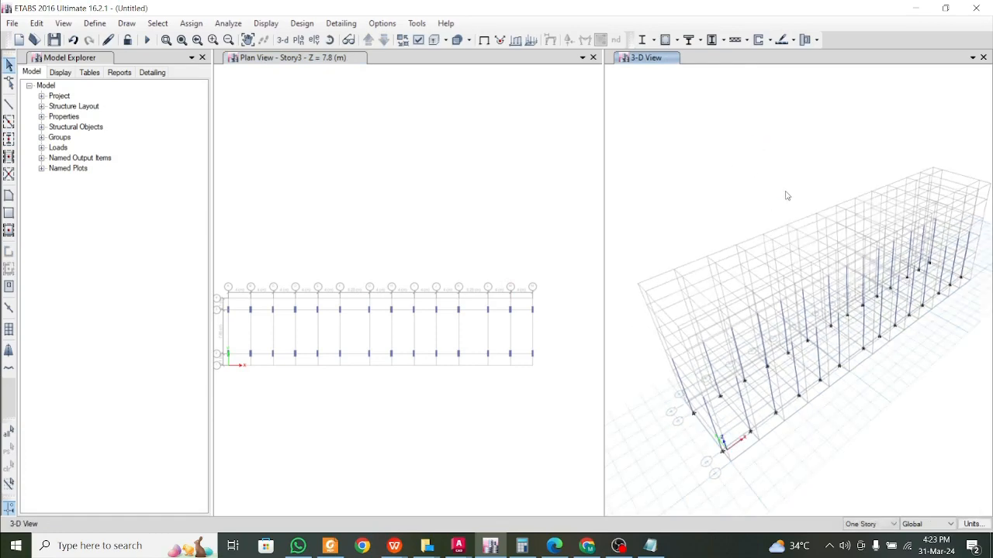
middle_click_drag(786, 195, 818, 204, "shift")
middle_click_drag(838, 191, 685, 79, "shift")
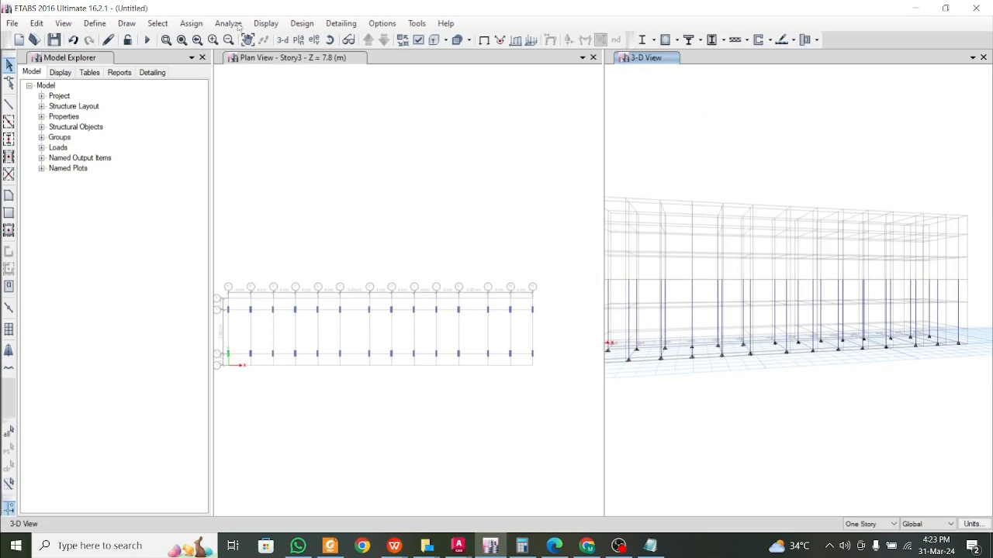
left_click(282, 40)
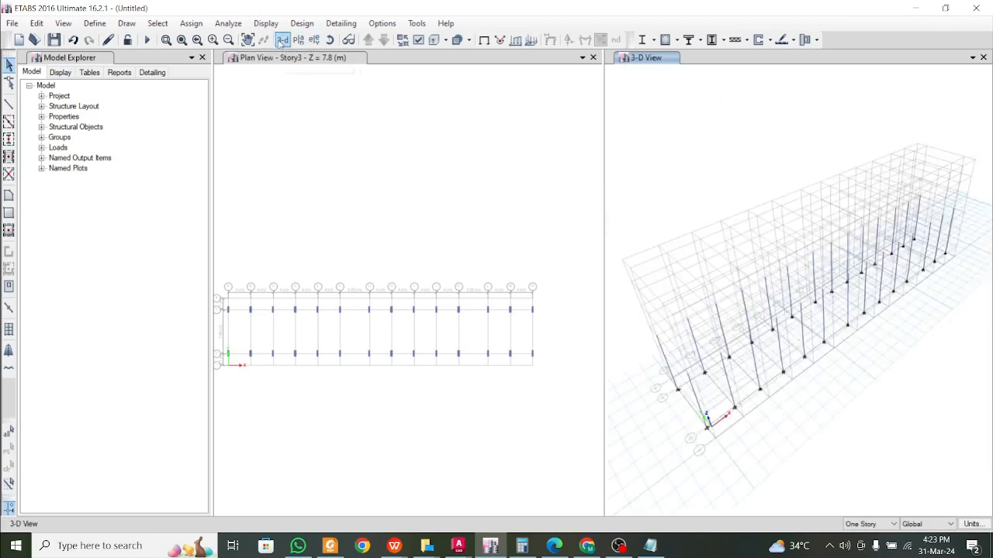
- Set the 3D view direction to a plan angle of 90, an elevation angle of 90 and an aperture of 0
left_click(63, 23)
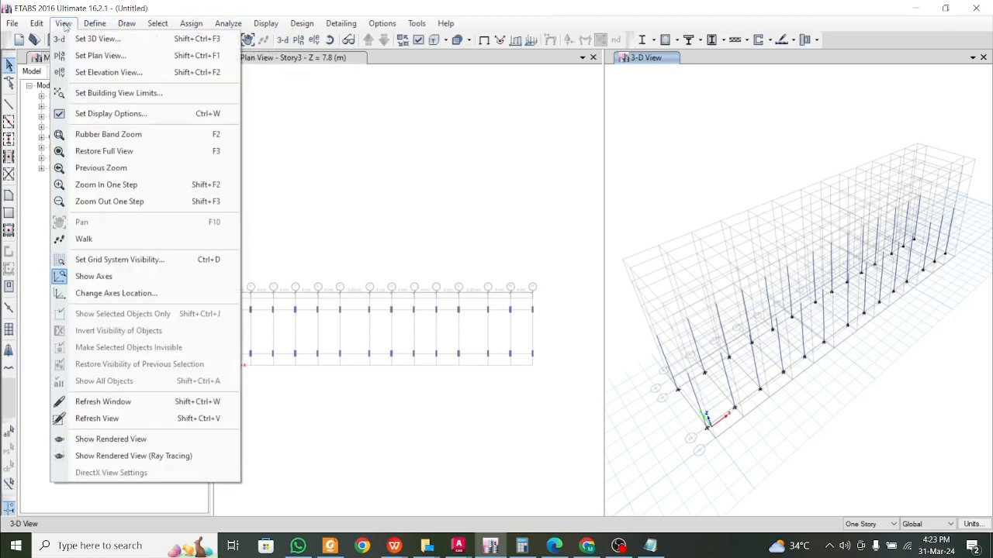
left_click(197, 72)
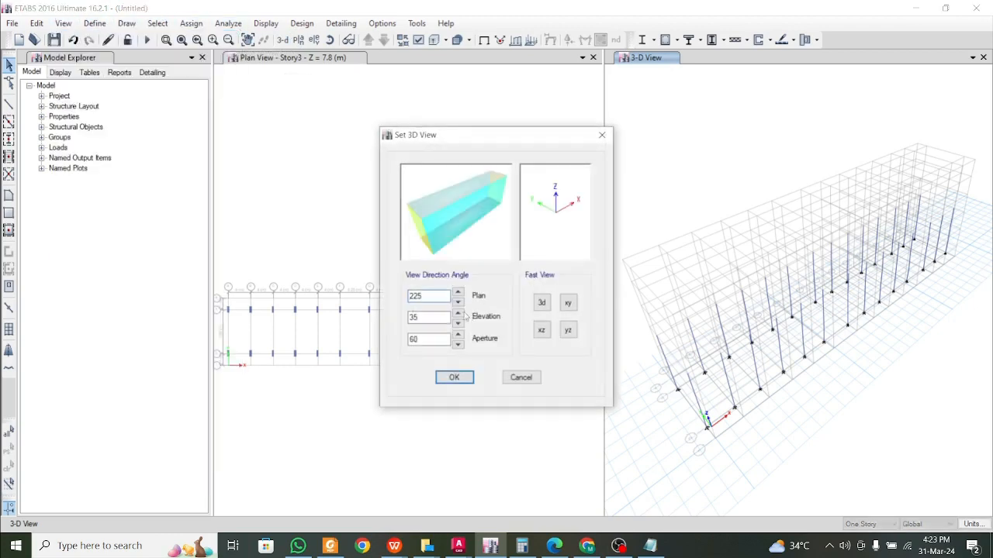
type("90")
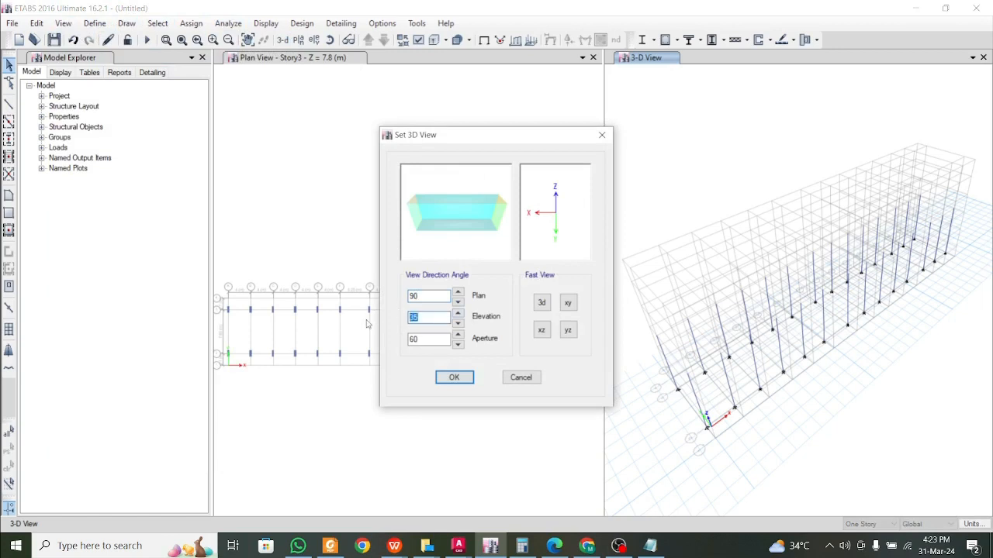
type("90")
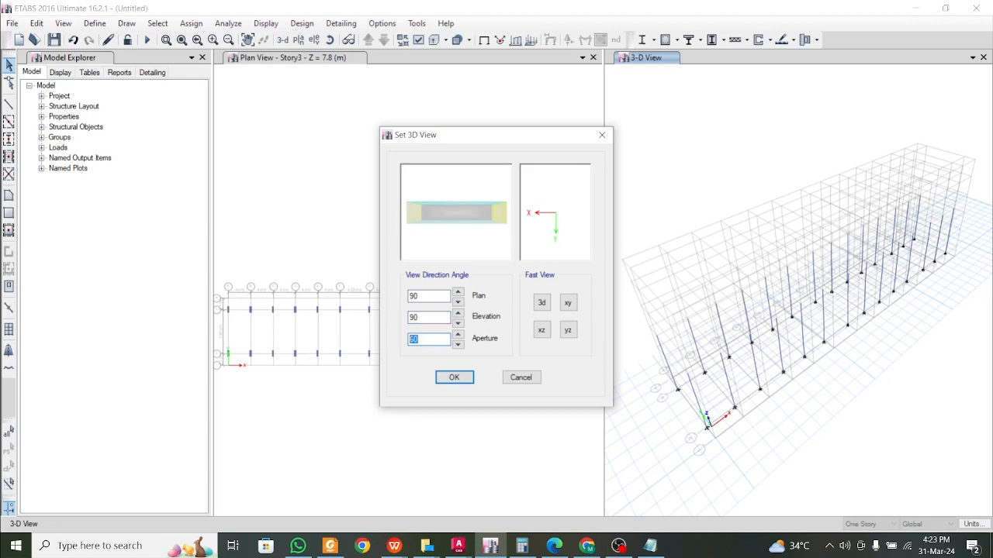
type("0")
left_click(454, 377)
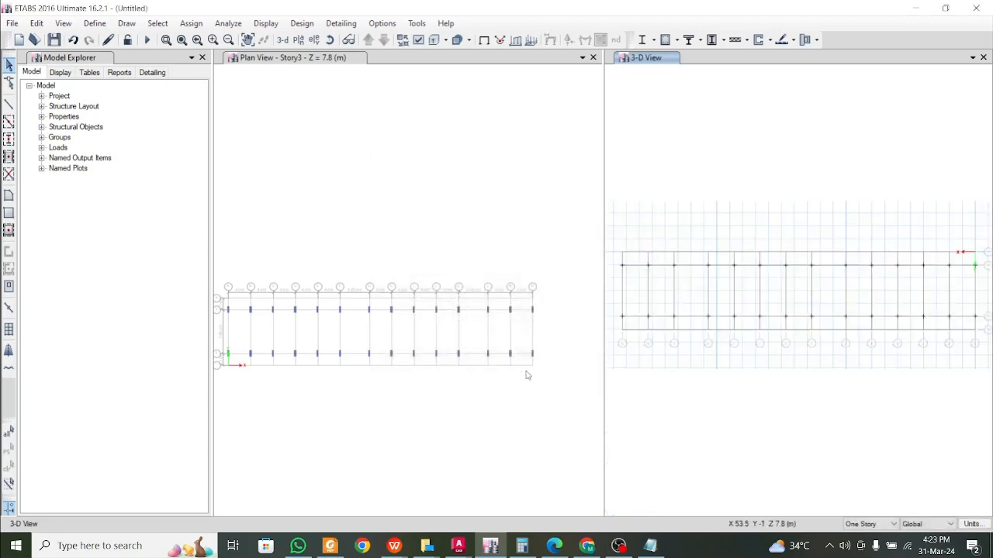
scroll(805, 312, "up", 3)
scroll(805, 312, "down", 3)
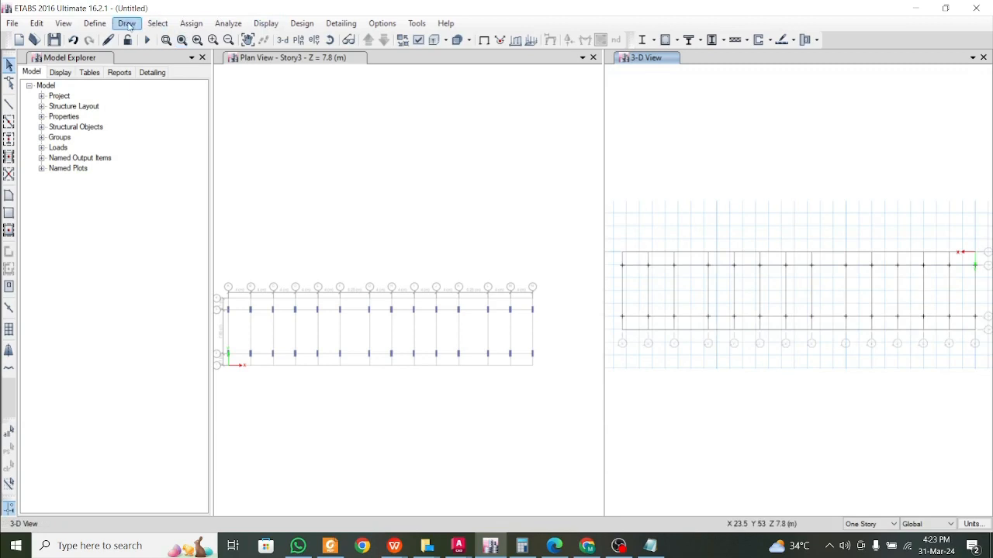
- Change the 3D view's aperture angle to 90 and orbit the model to a side perspective
left_click(73, 28)
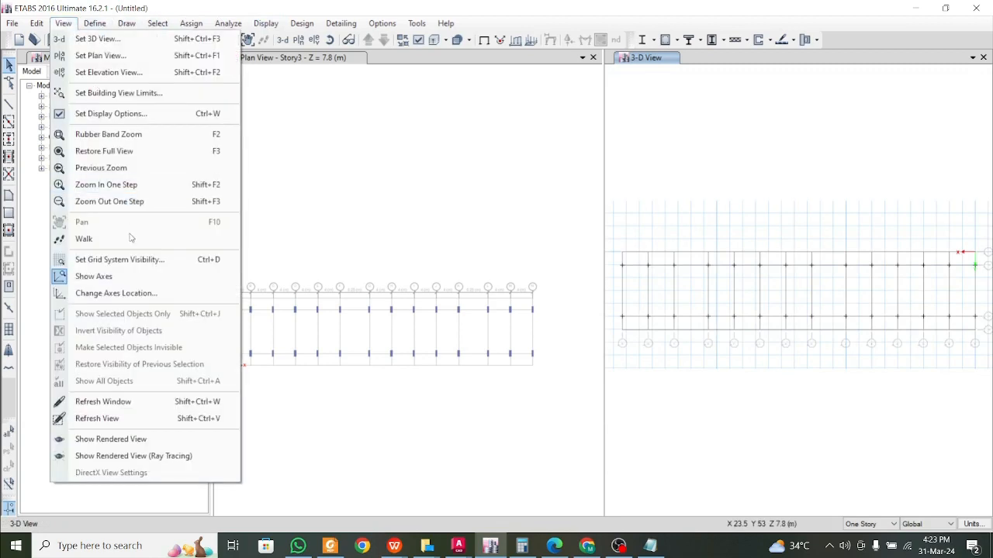
left_click(142, 46)
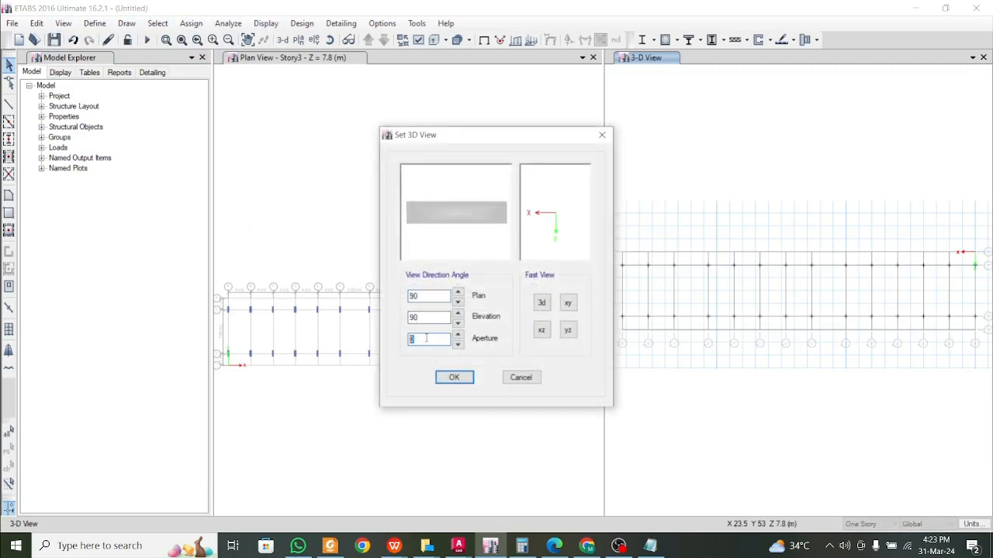
type("90")
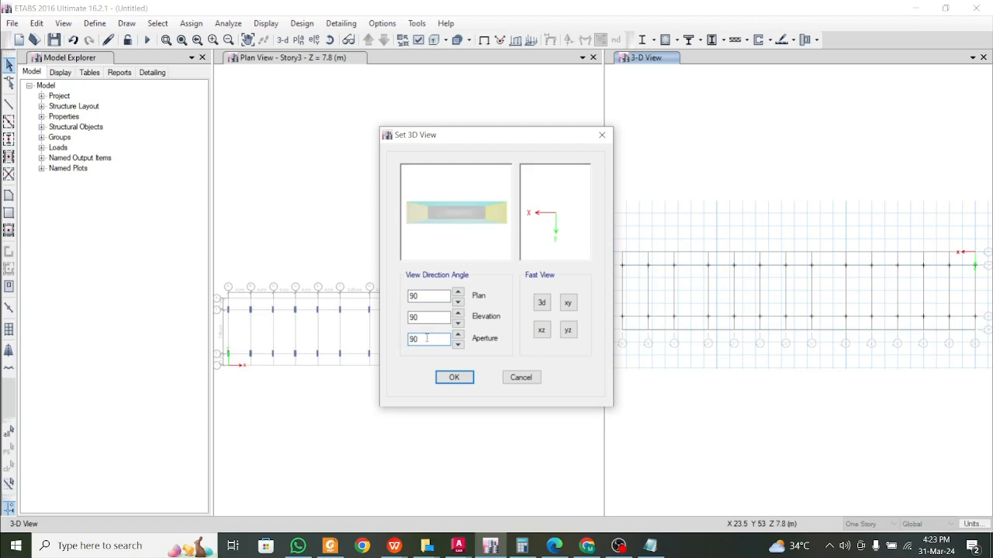
left_click(454, 377)
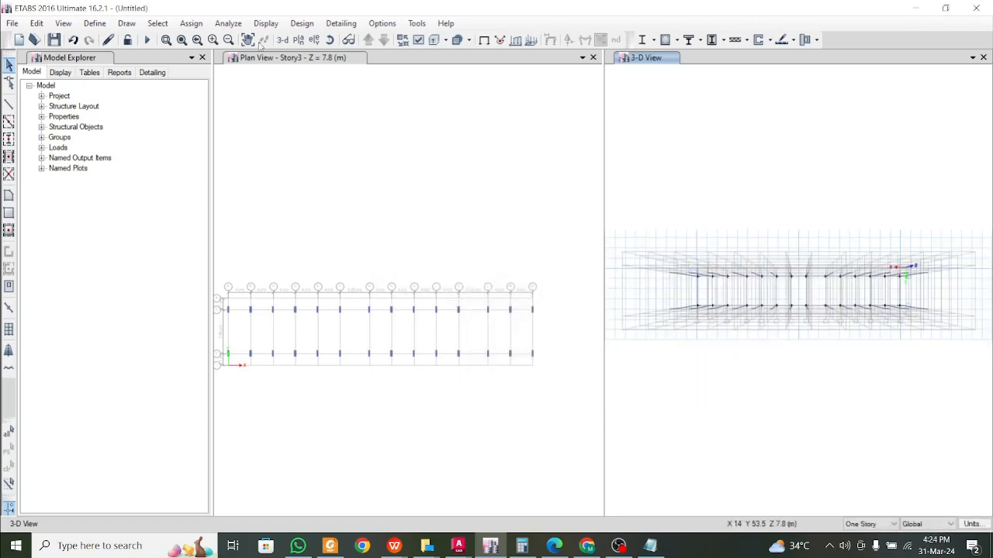
left_click(63, 22)
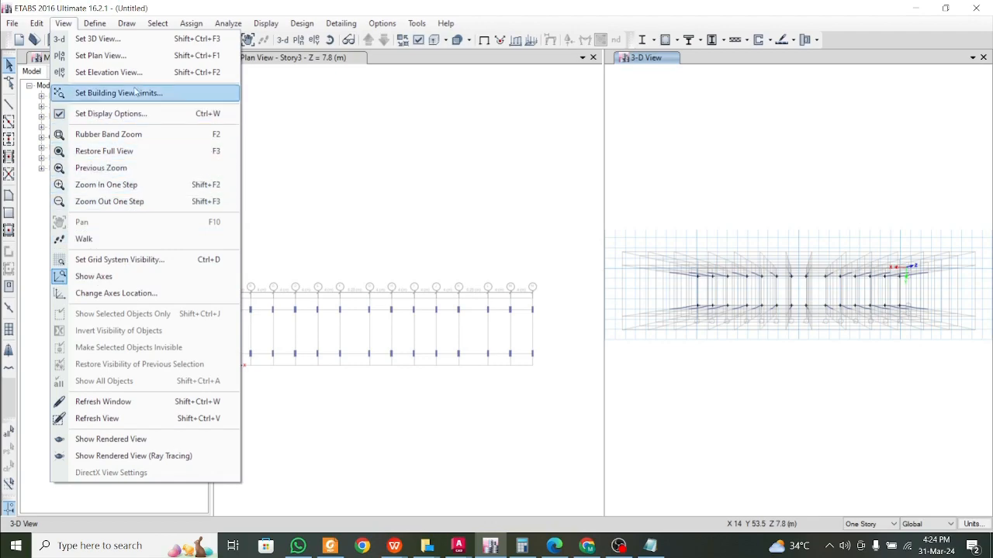
left_click(800, 337)
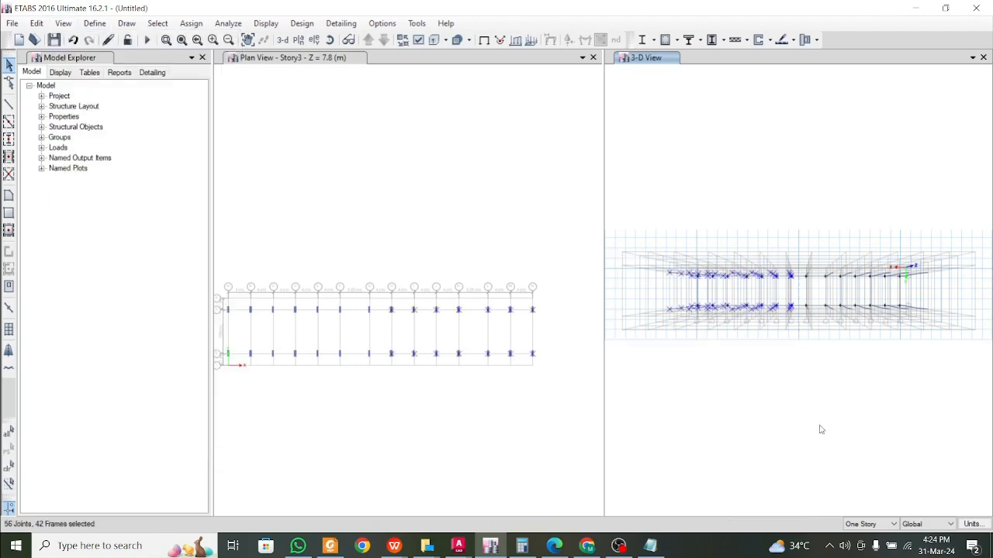
middle_click_drag(799, 422, 499, 432, "shift")
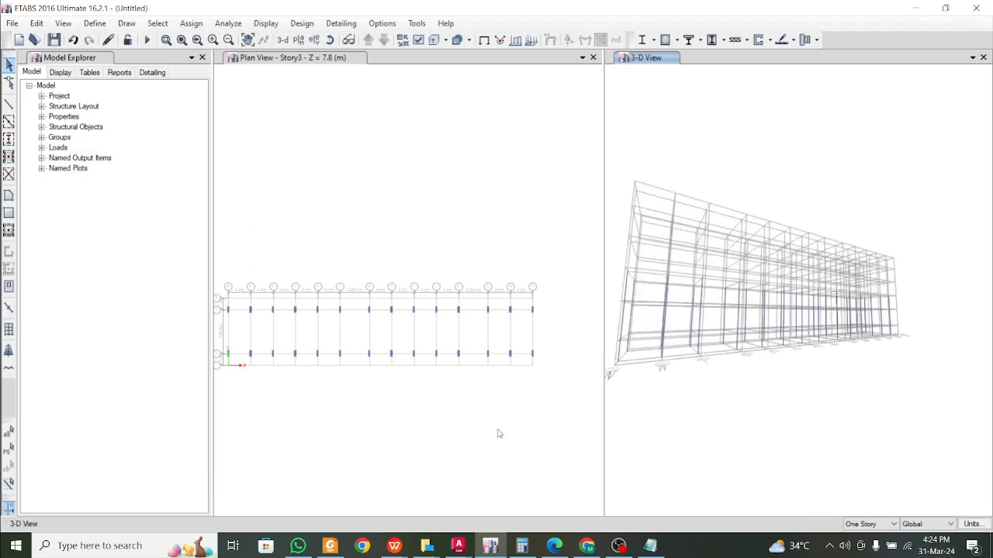
- Try to window-select all the columns in the Story3 plan view, and clear the selection
left_click(430, 418)
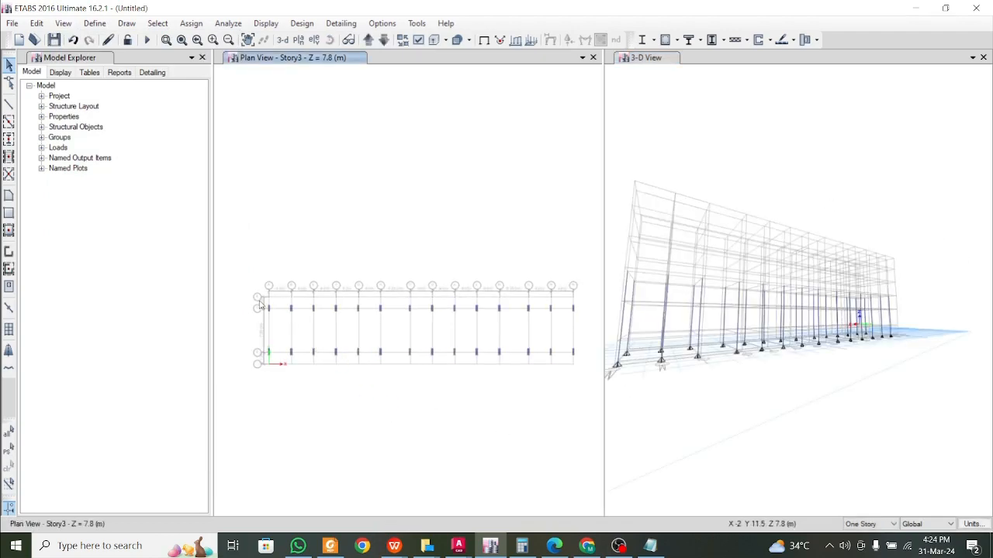
left_click_drag(260, 301, 582, 361)
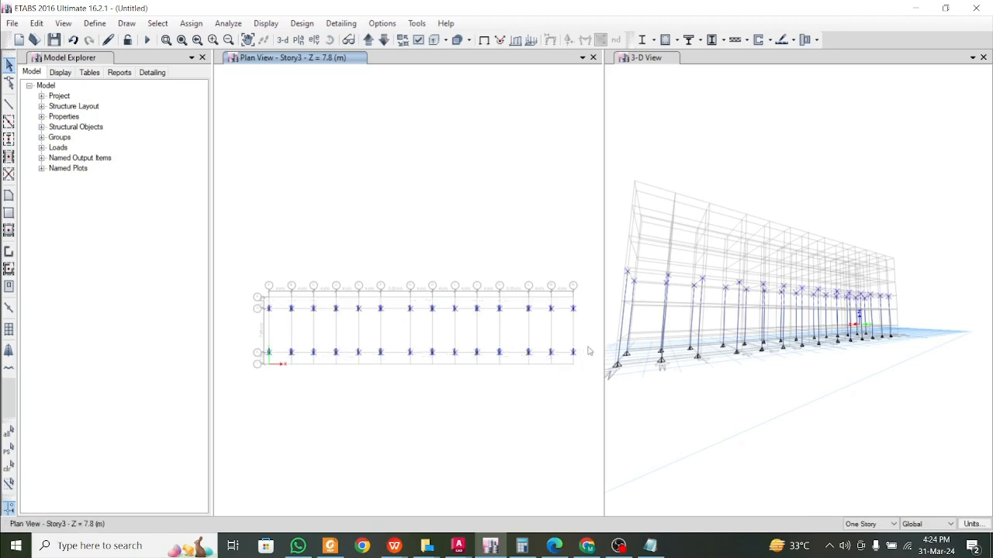
left_click(588, 346)
- Restore the default 3D view and try window-selecting both rows of Story3 columns in plan again, clearing the selection
left_click(656, 62)
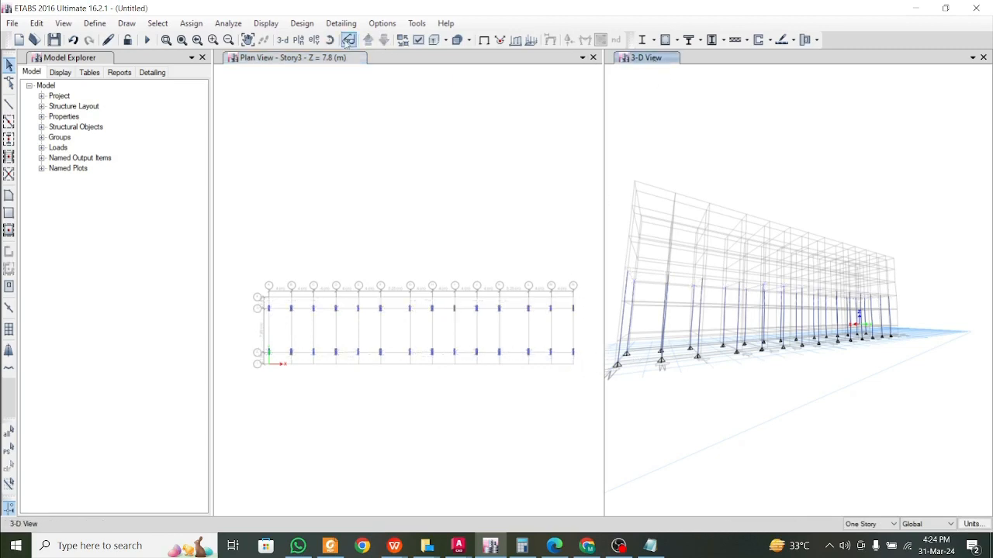
left_click(282, 40)
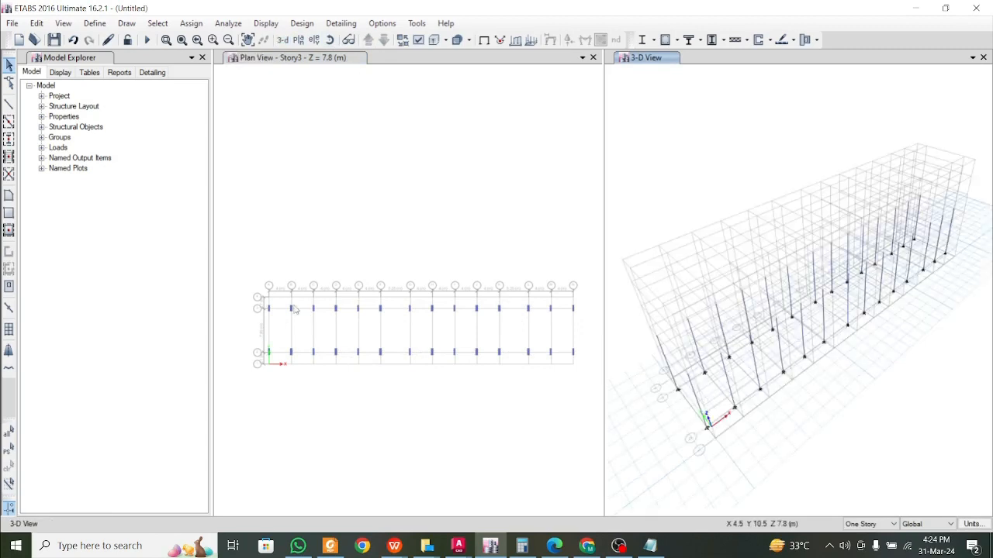
left_click_drag(259, 301, 587, 358)
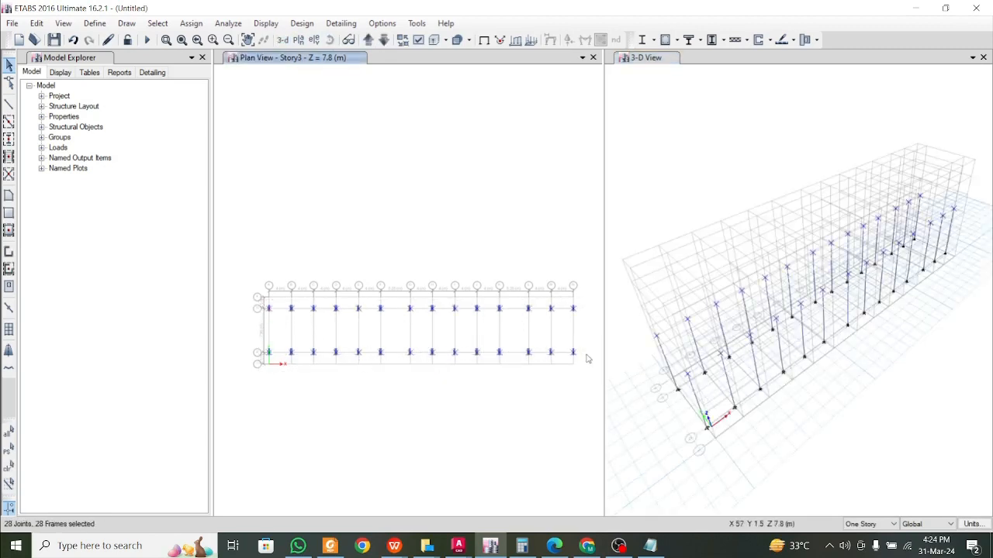
key("ctrl+shift+c")
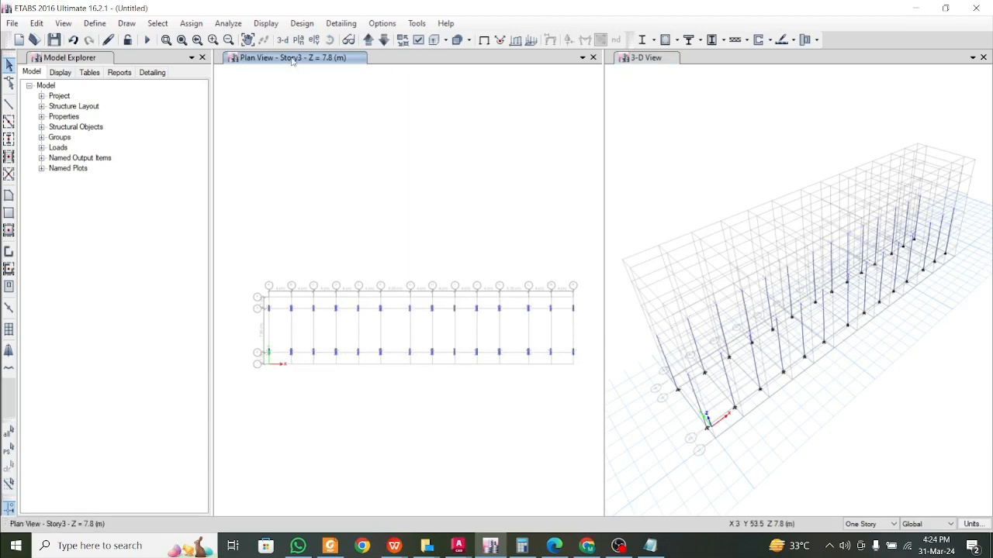
- Change the plan window to the elevation view along grid line 2
left_click(314, 40)
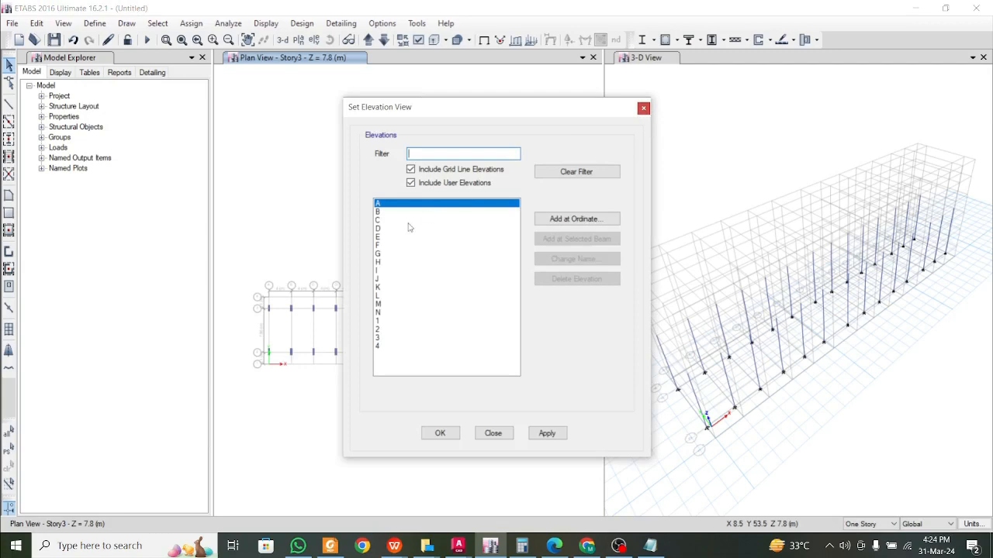
left_click_drag(566, 109, 407, 106)
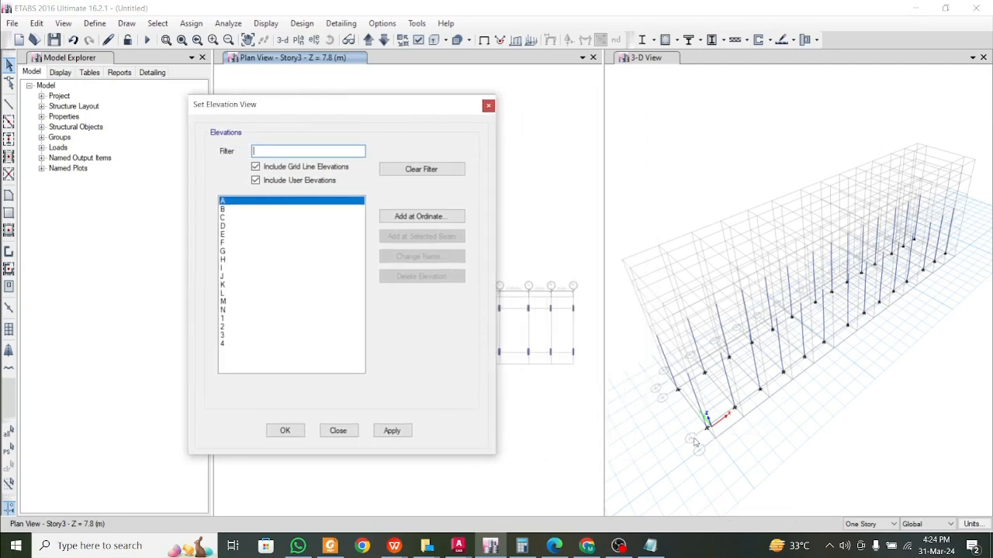
scroll(700, 451, "up", 3)
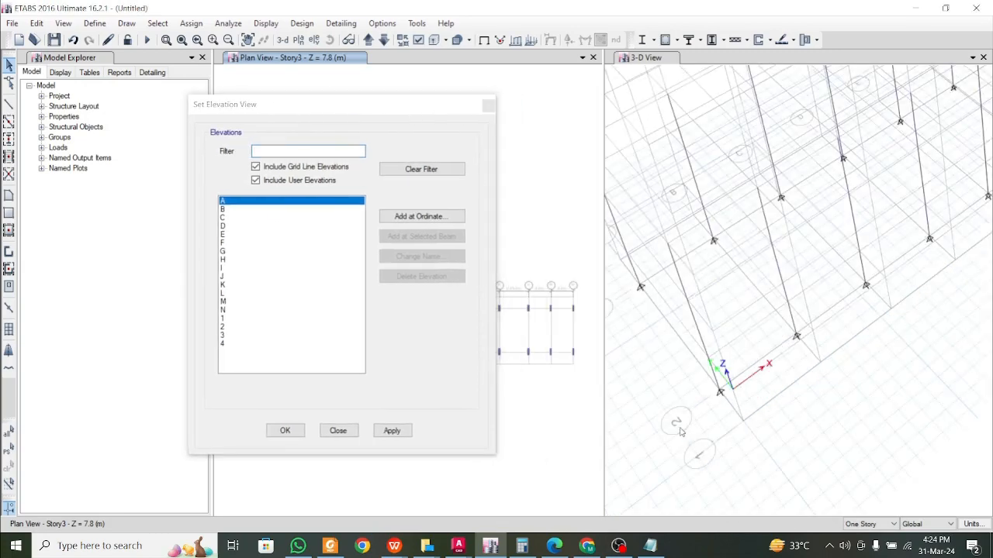
left_click(231, 327)
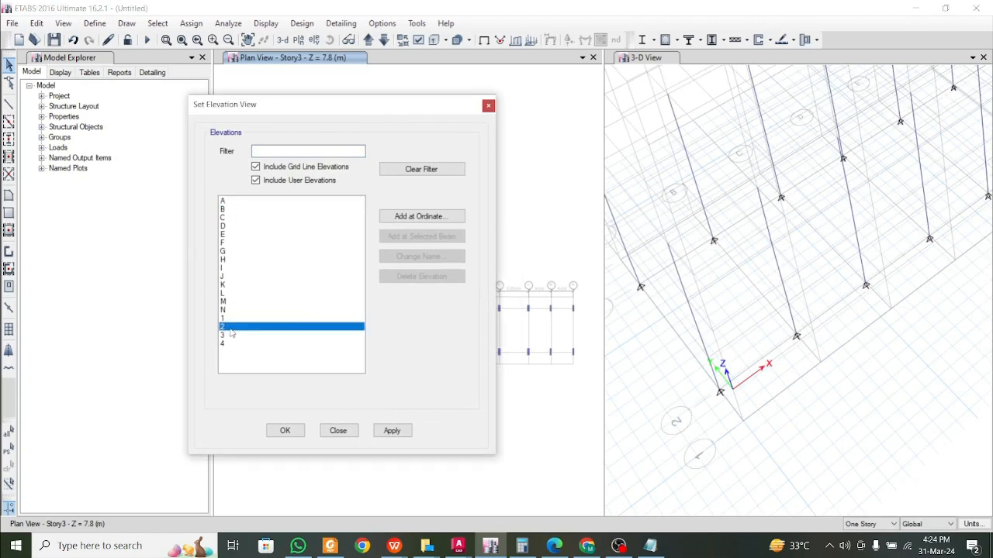
left_click(399, 431)
left_click(487, 106)
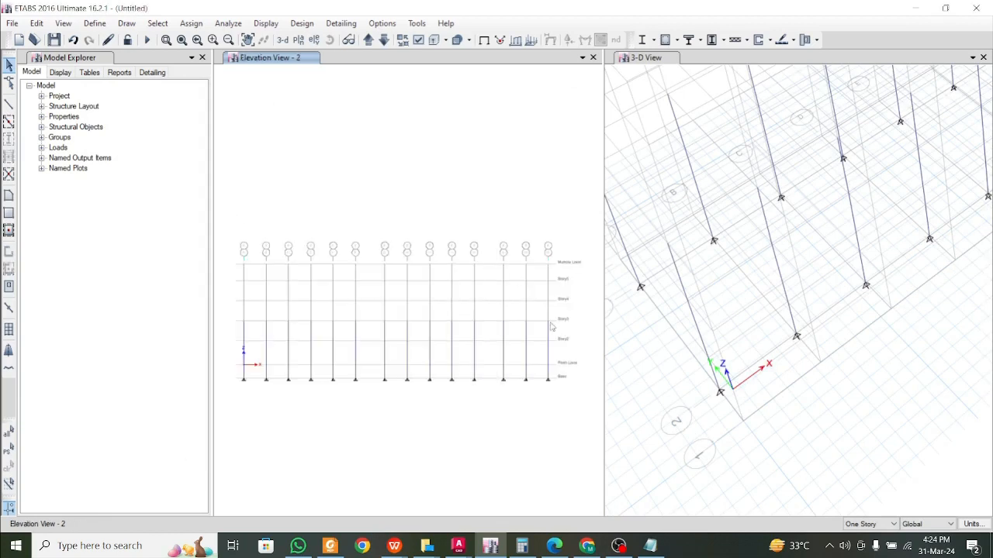
- Select only the column frames between Story2 and Story3 on elevation 2, leaving out their joints
left_click_drag(555, 335, 228, 304)
key("Escape")
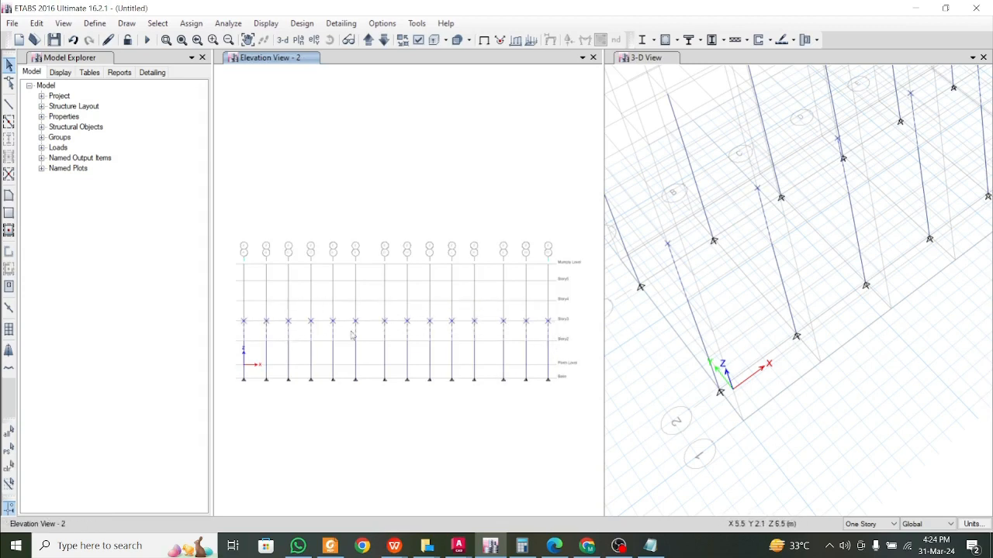
left_click_drag(555, 333, 234, 332)
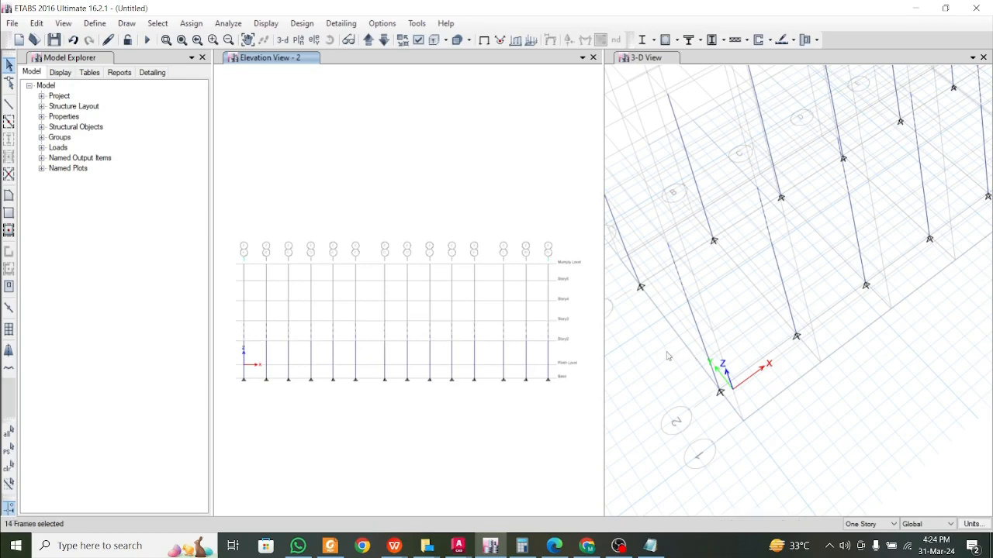
middle_click_drag(667, 356, 727, 404)
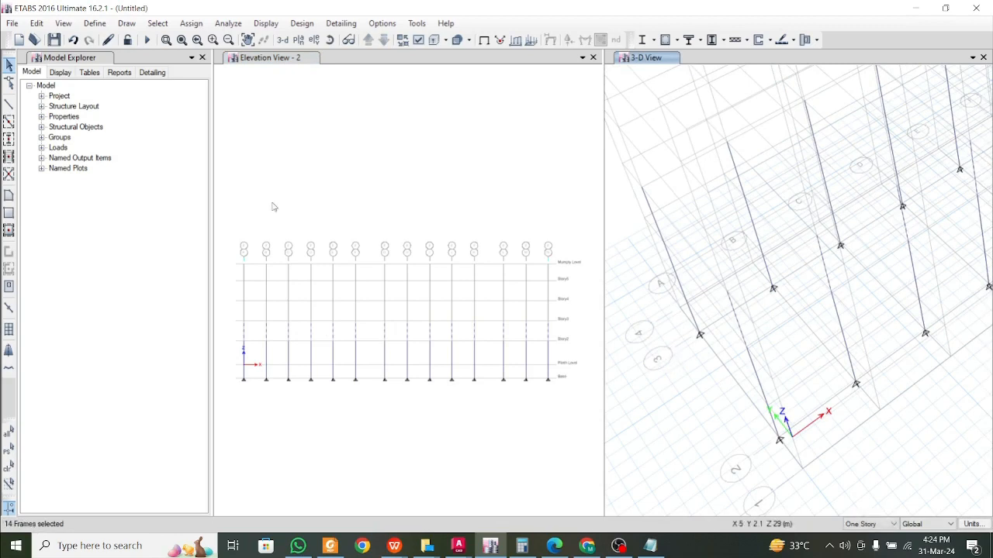
- Switch the elevation window to the elevation view along grid line 3
left_click(265, 62)
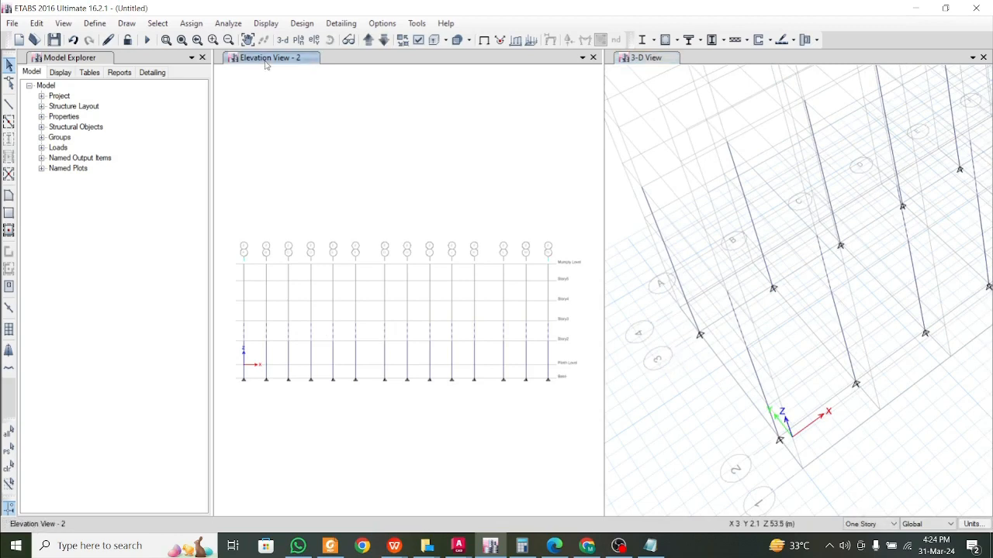
left_click(314, 40)
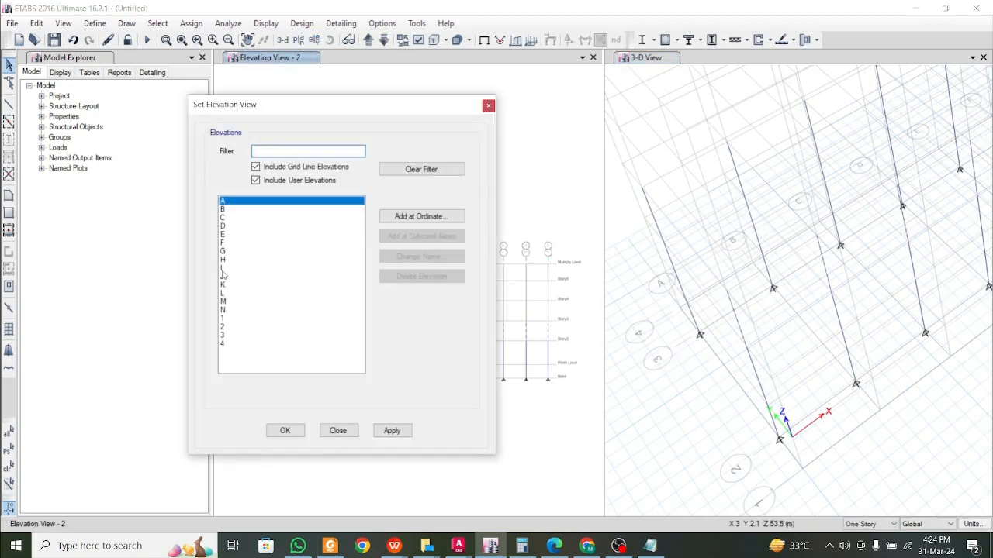
left_click(230, 335)
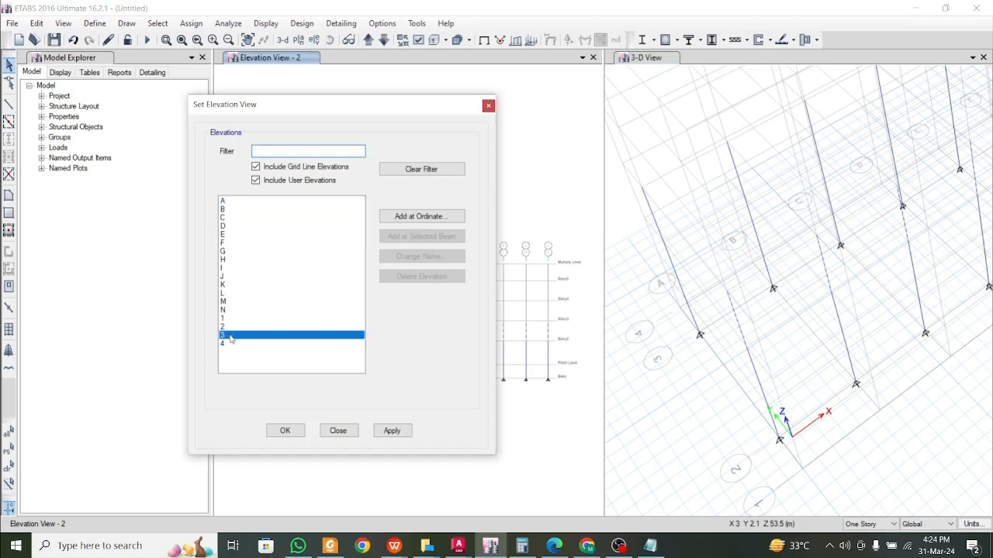
left_click(392, 431)
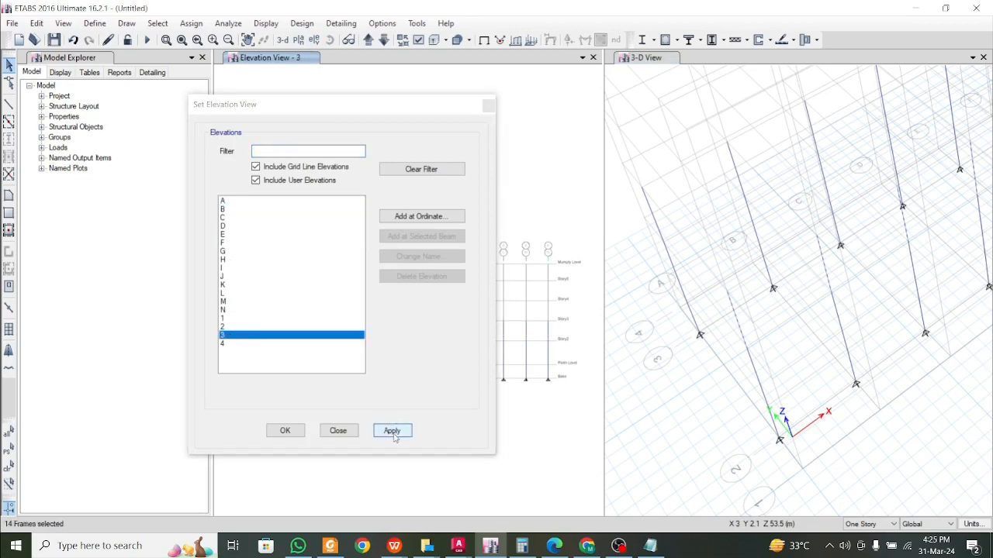
left_click(285, 430)
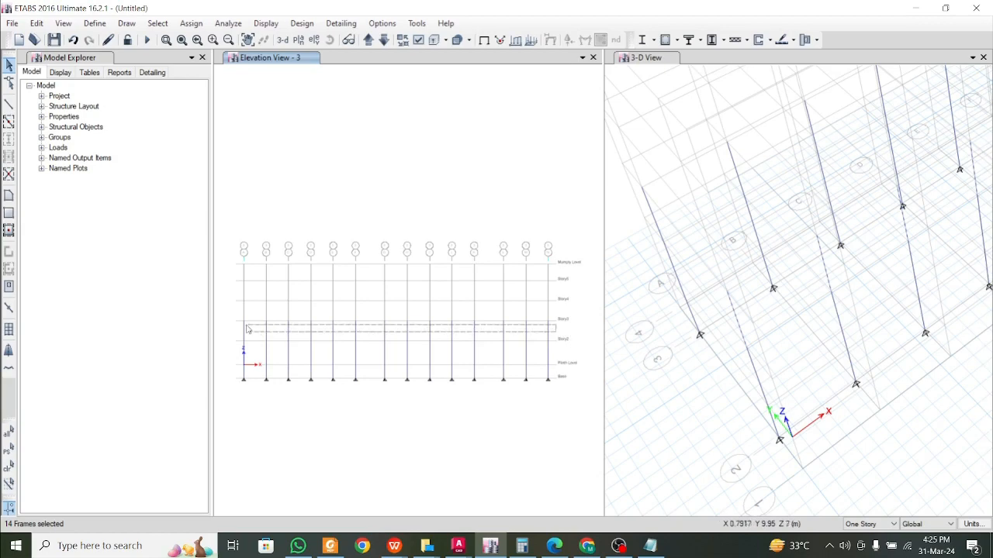
- Add the column frames between Story2 and Story3 on elevation 3 to the selection
left_click_drag(247, 330, 240, 331)
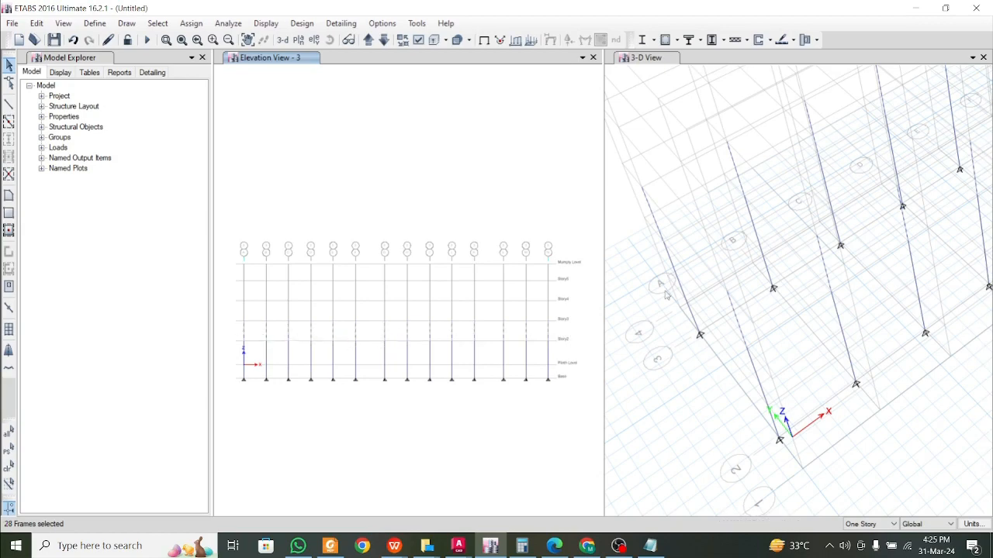
scroll(665, 296, "down", 4)
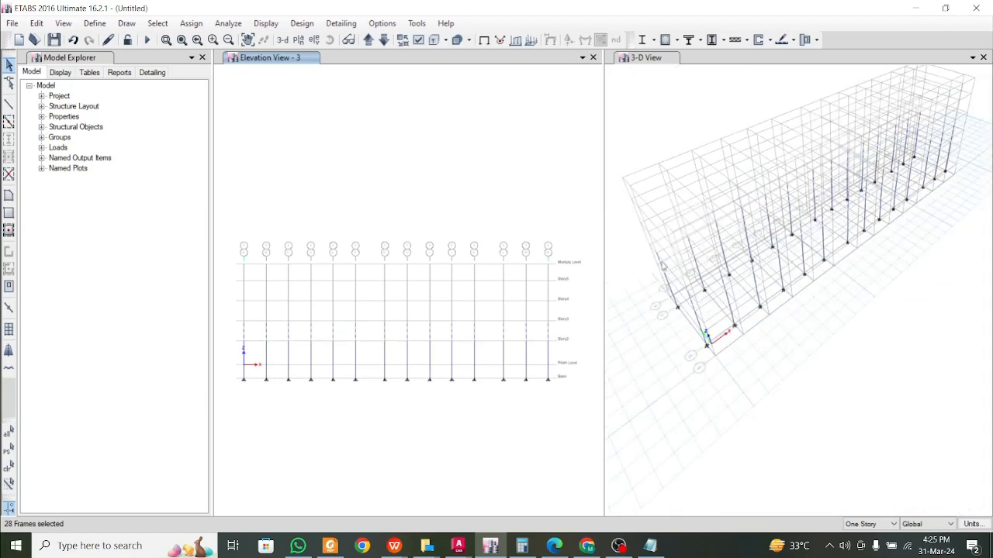
scroll(532, 277, "up", 3)
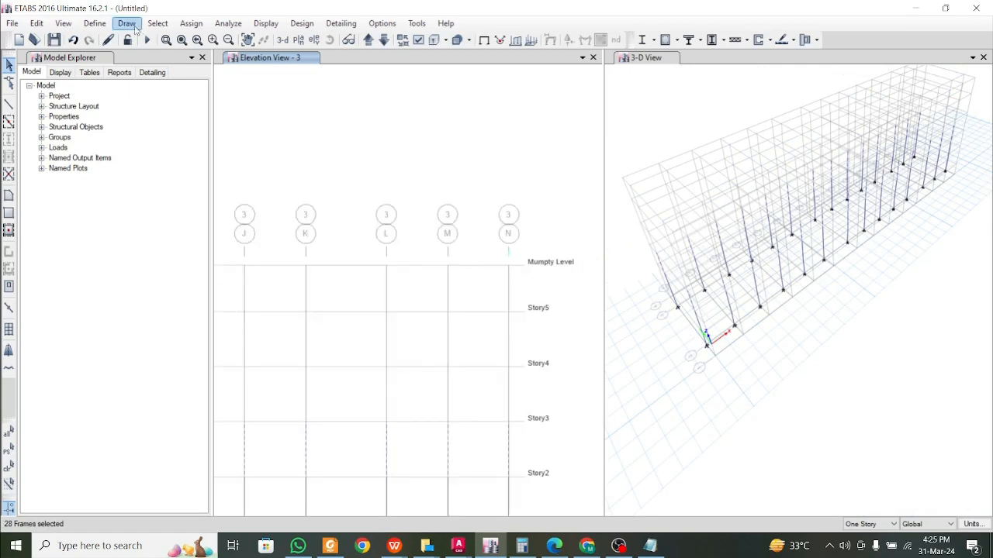
- Replicate the selected Story3 column frames by story onto Story4 and Story5, keeping the original objects
left_click(37, 24)
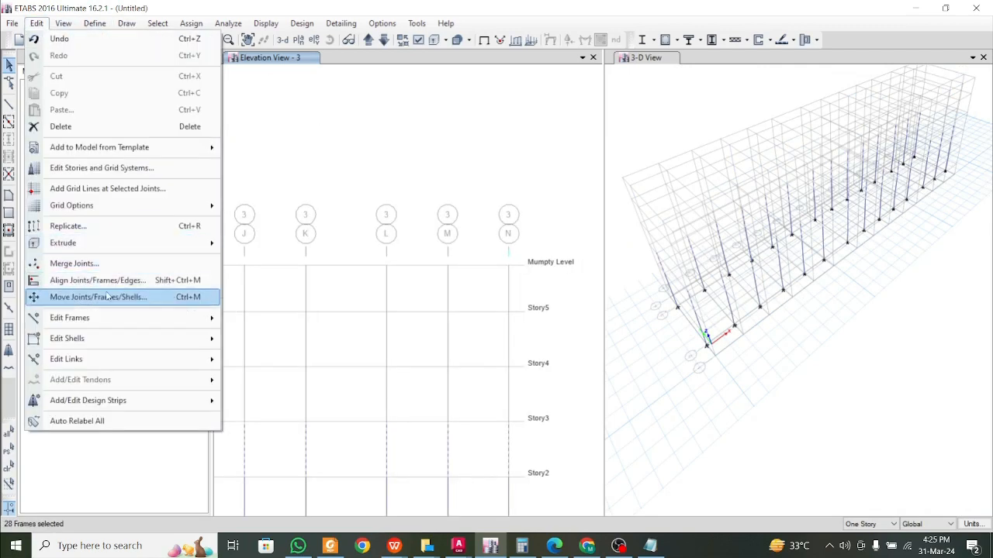
left_click(109, 226)
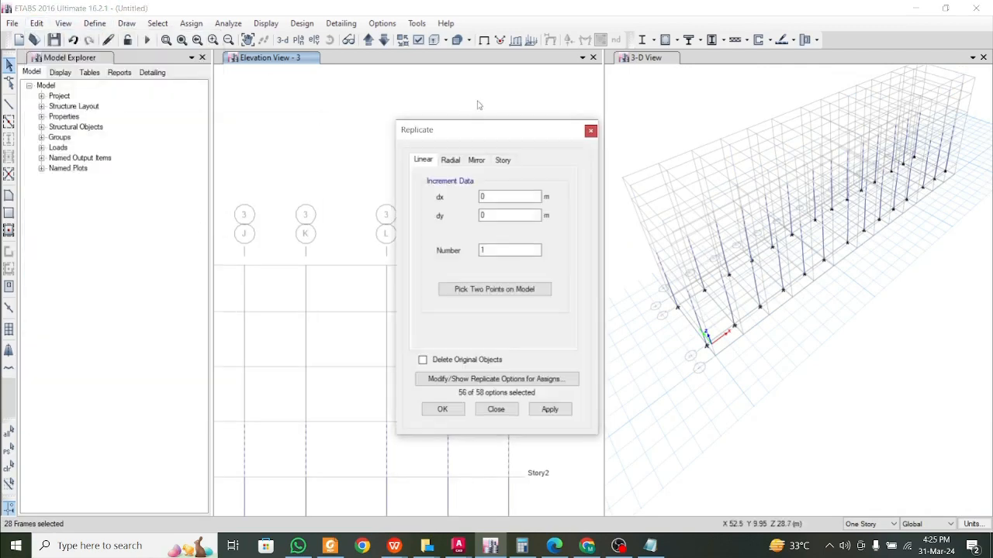
left_click_drag(501, 130, 335, 106)
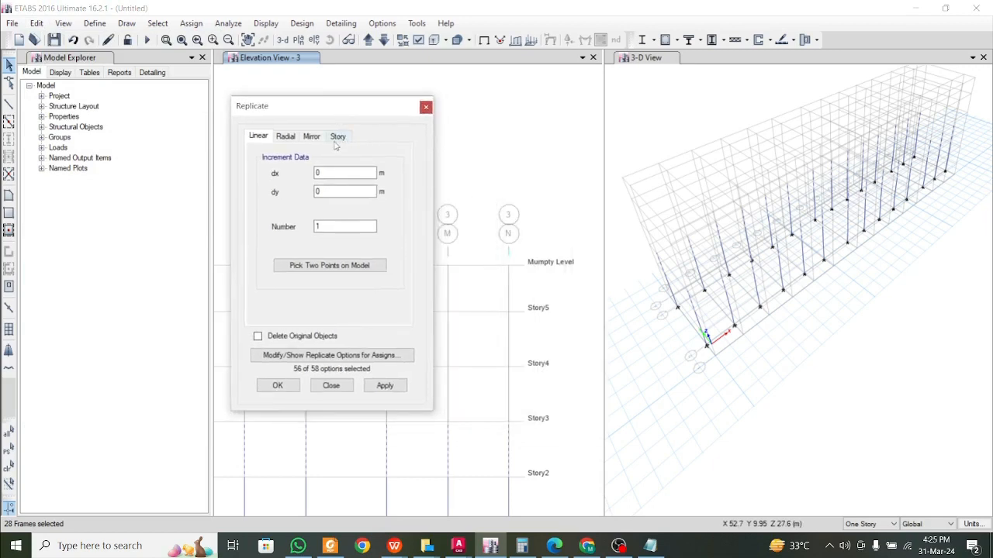
left_click(340, 137)
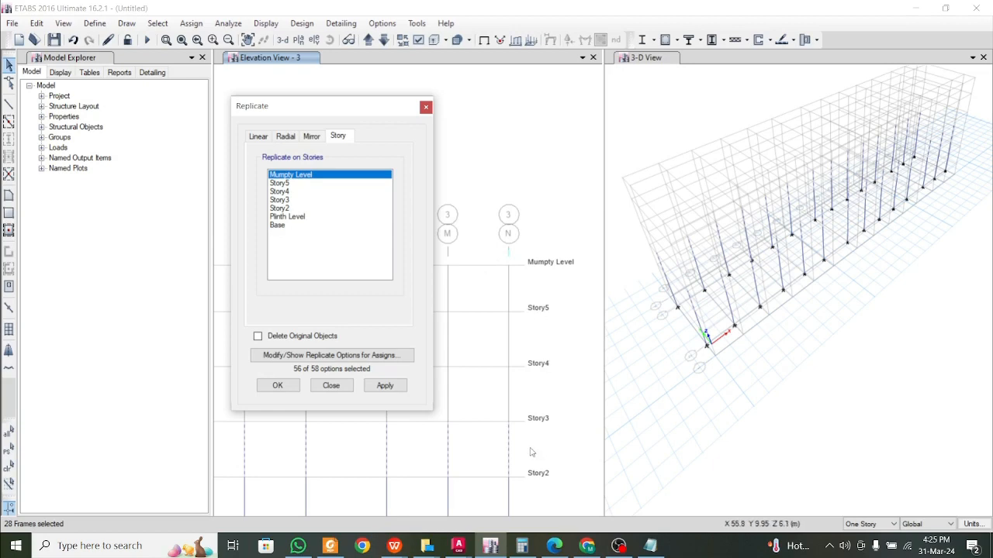
scroll(532, 452, "down", 2)
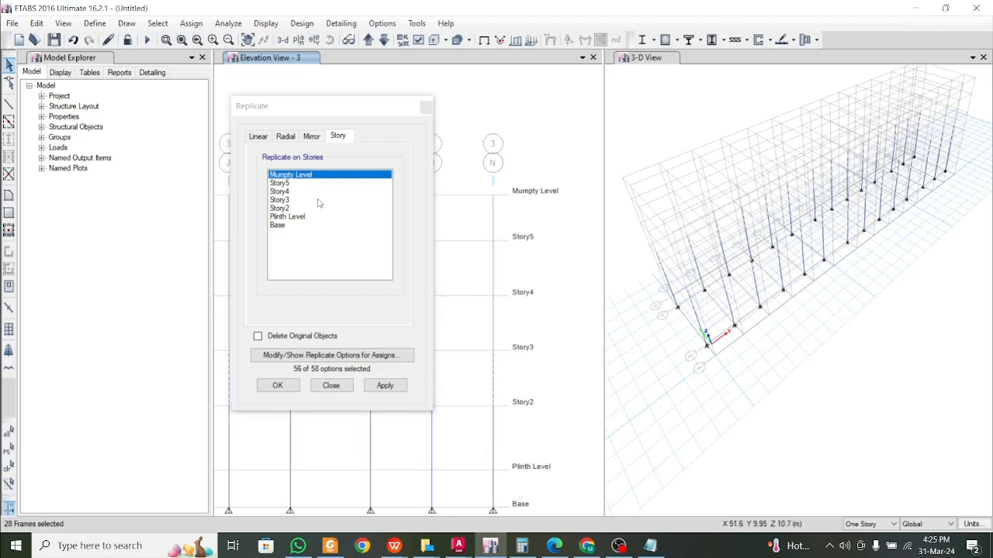
left_click(287, 200)
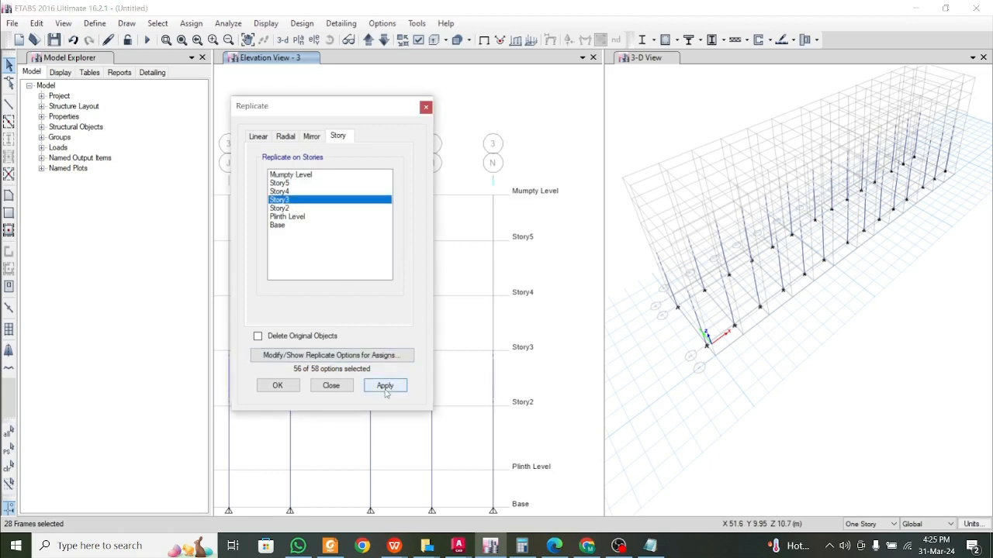
left_click(384, 386)
left_click(281, 191)
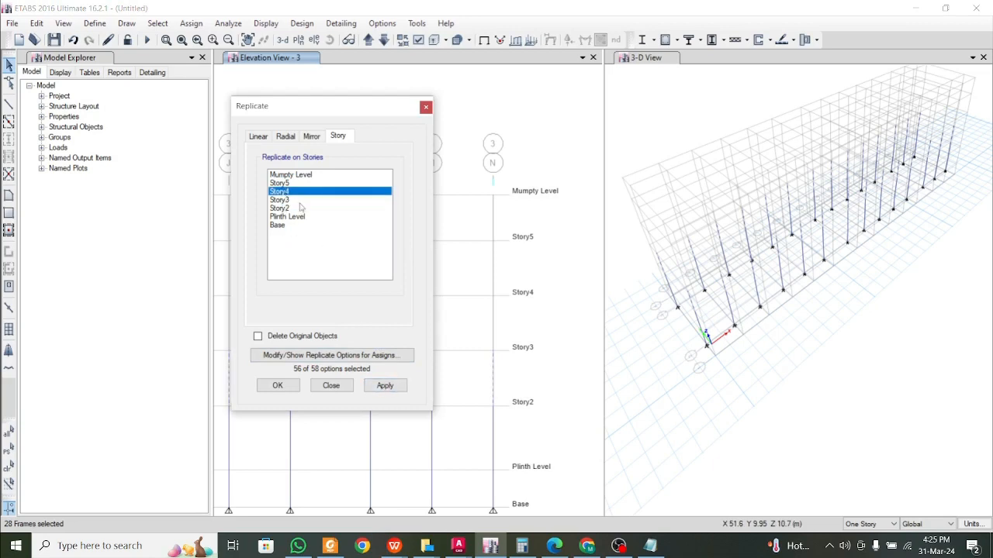
left_click(398, 391)
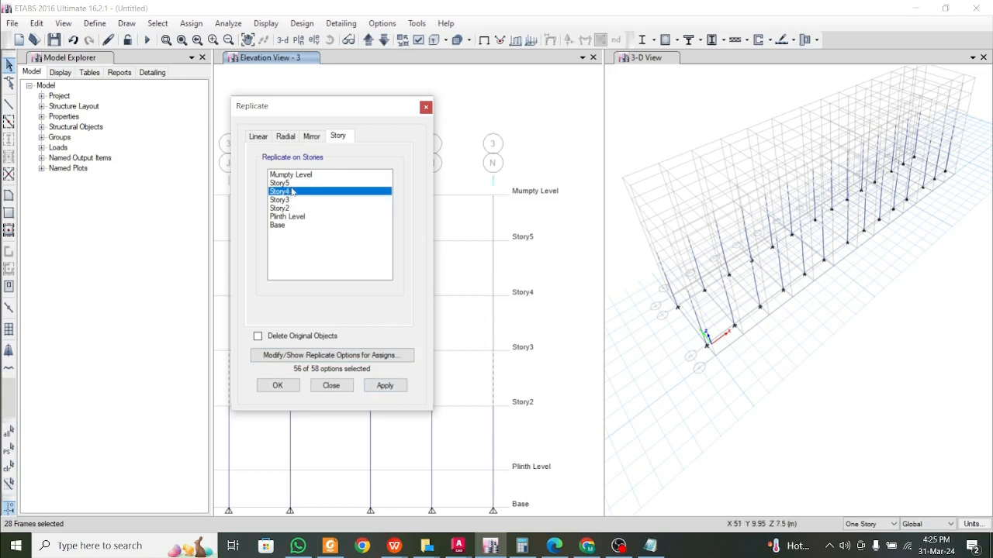
left_click_drag(292, 192, 292, 186)
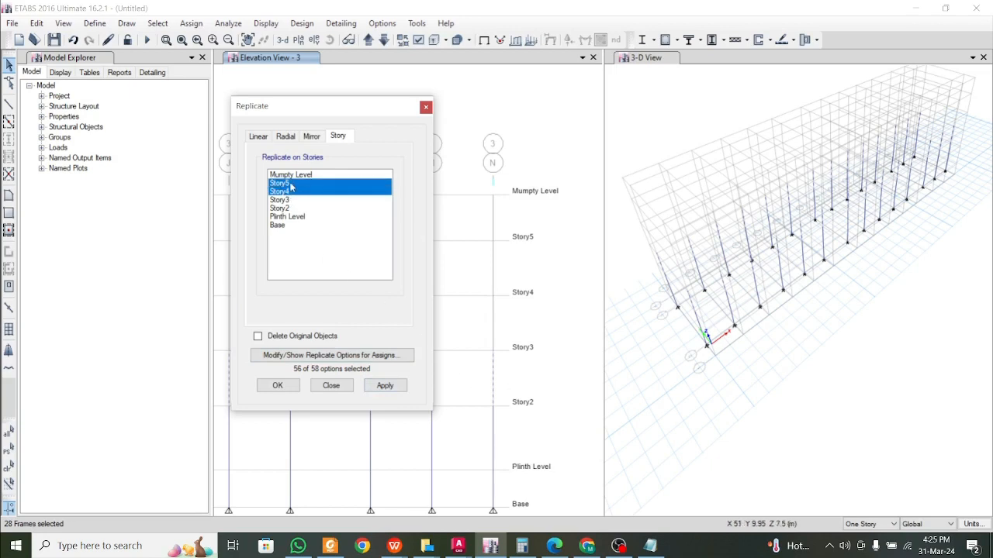
left_click(394, 391)
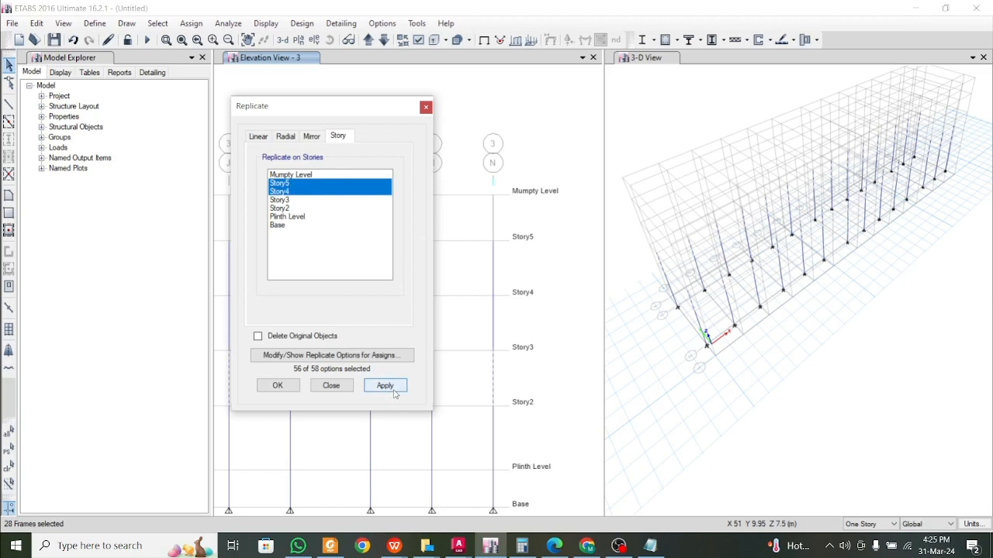
left_click(396, 392)
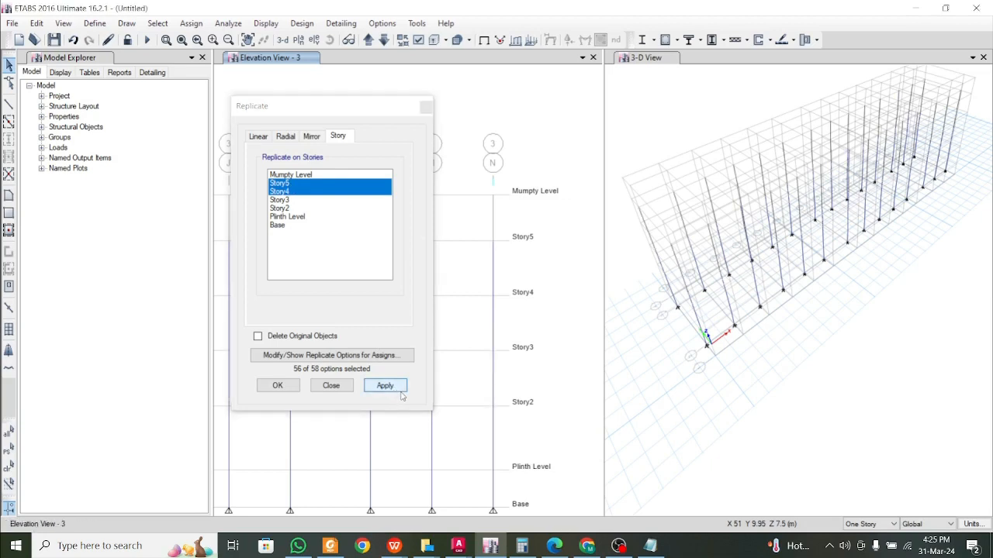
left_click(277, 387)
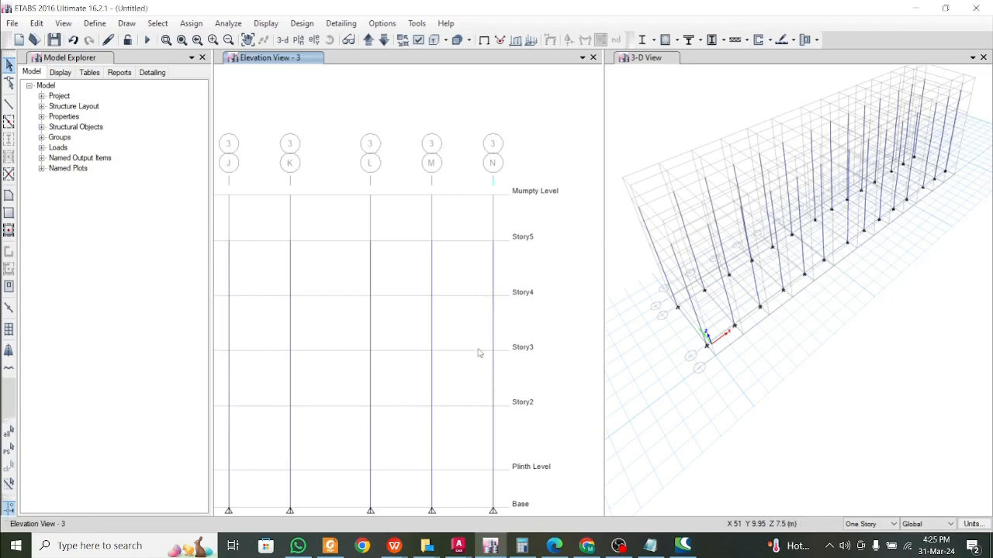
- Examine the replicated columns in the elevation and 3-D views, temporarily showing the frames as extruded solids
scroll(488, 344, "down", 3)
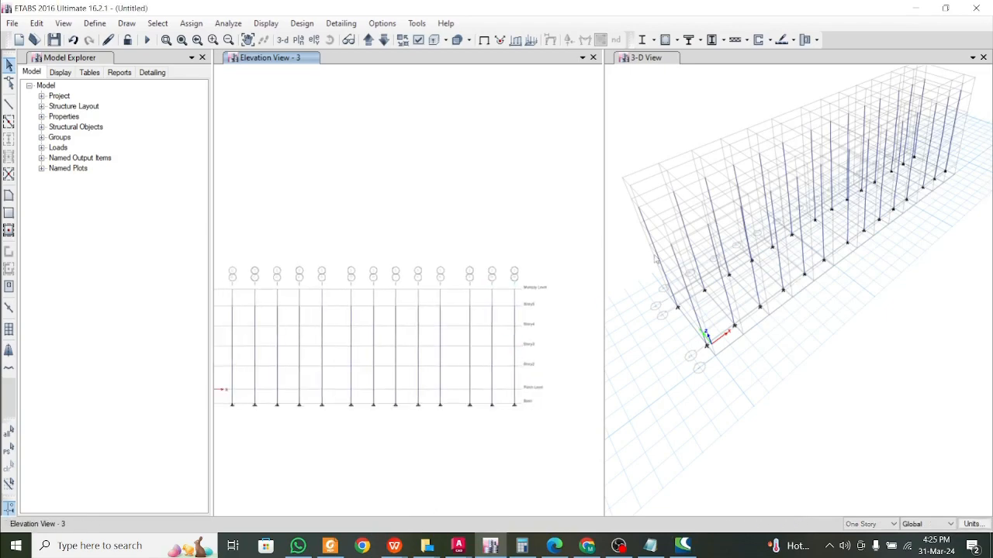
scroll(678, 216, "up", 3)
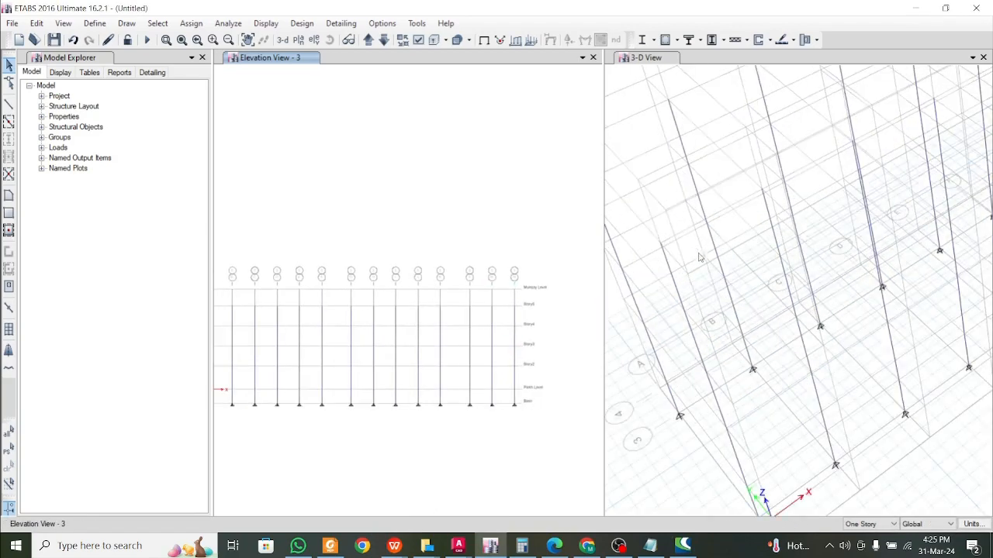
scroll(701, 257, "down", 3)
mouse_move(730, 261)
middle_mouse_down()
mouse_move(707, 236)
mouse_move(721, 230)
mouse_move(745, 252)
mouse_move(727, 246)
middle_mouse_up()
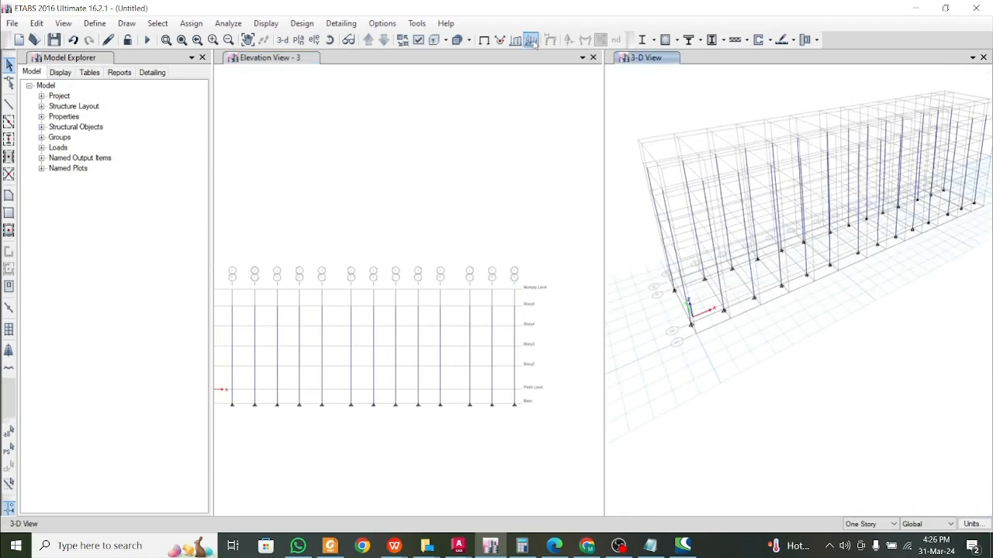
left_click(434, 41)
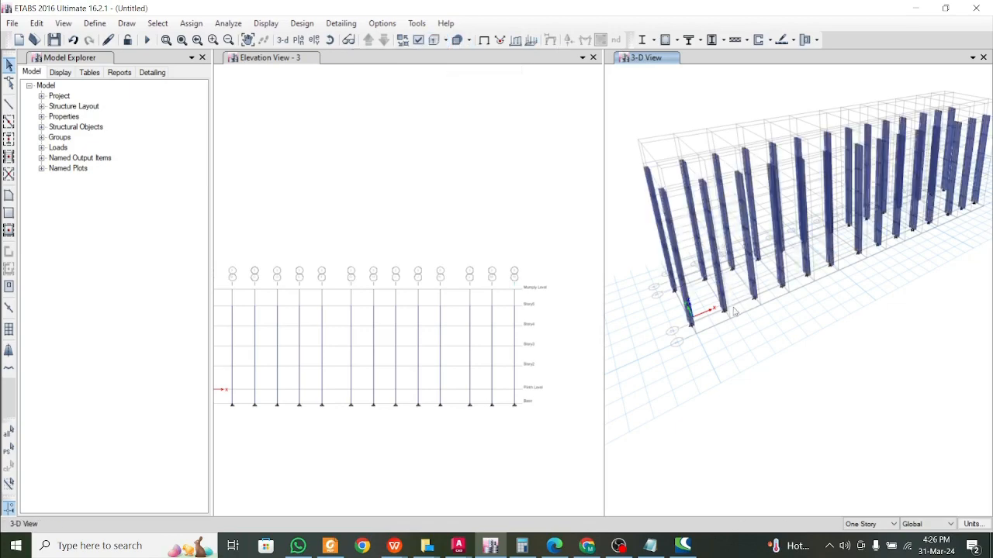
middle_click_drag(736, 311, 761, 332, "shift")
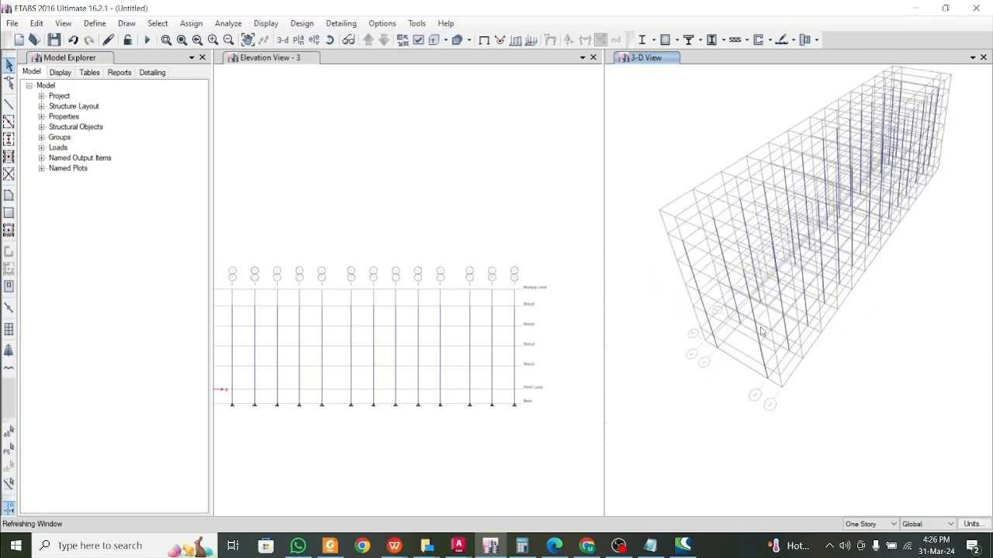
scroll(814, 307, "up", 3)
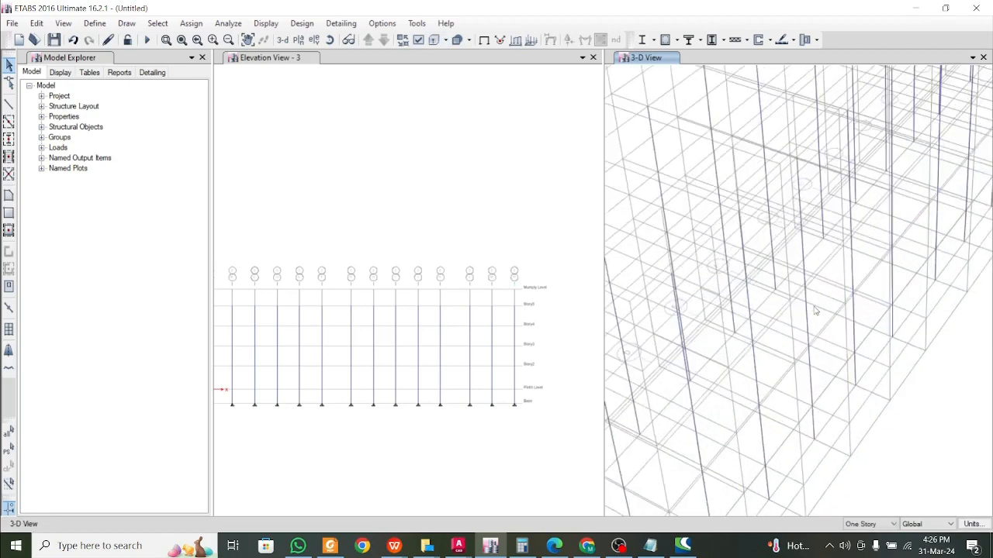
scroll(814, 310, "down", 5)
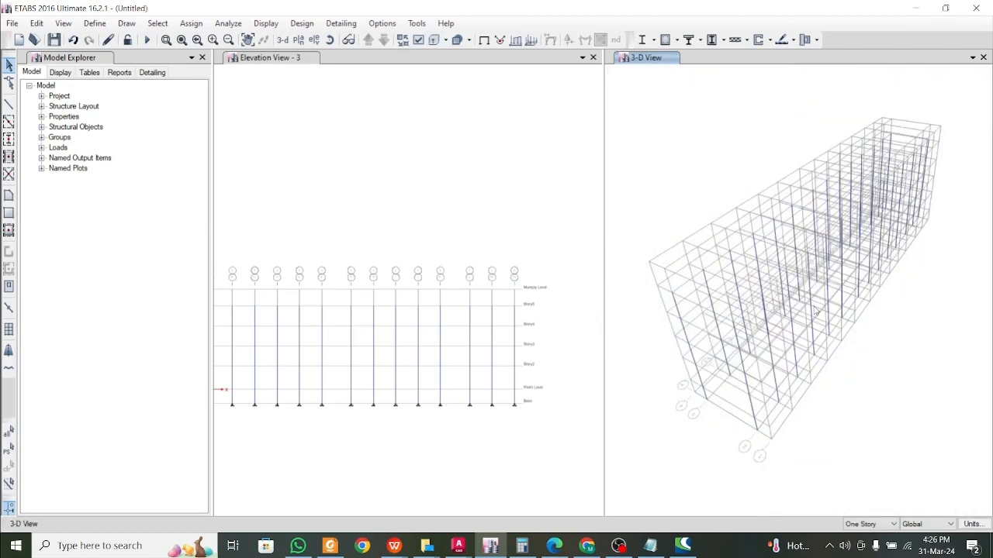
left_click(438, 40)
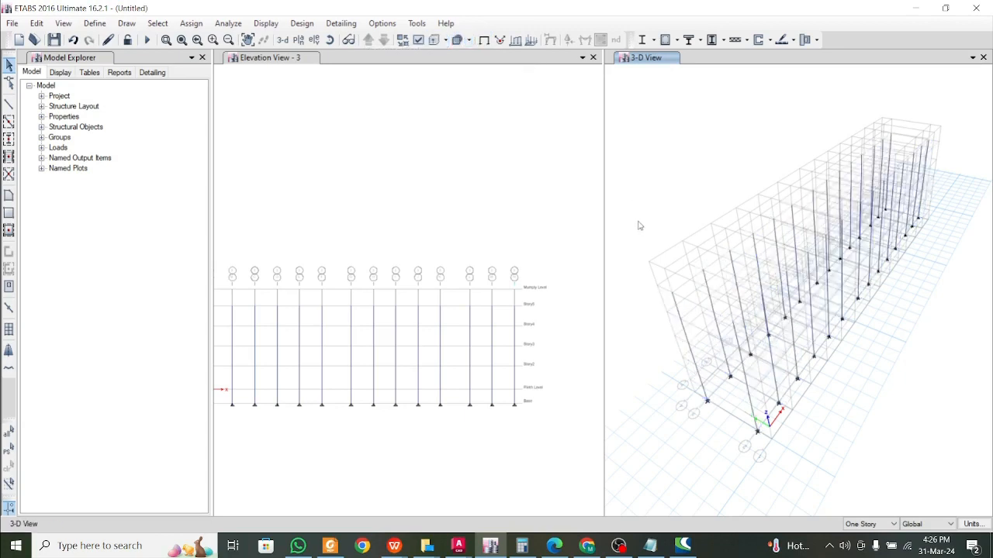
- Change the elevation window to the default plan view of Plinth Level
left_click(458, 287)
scroll(458, 279, "up", 3)
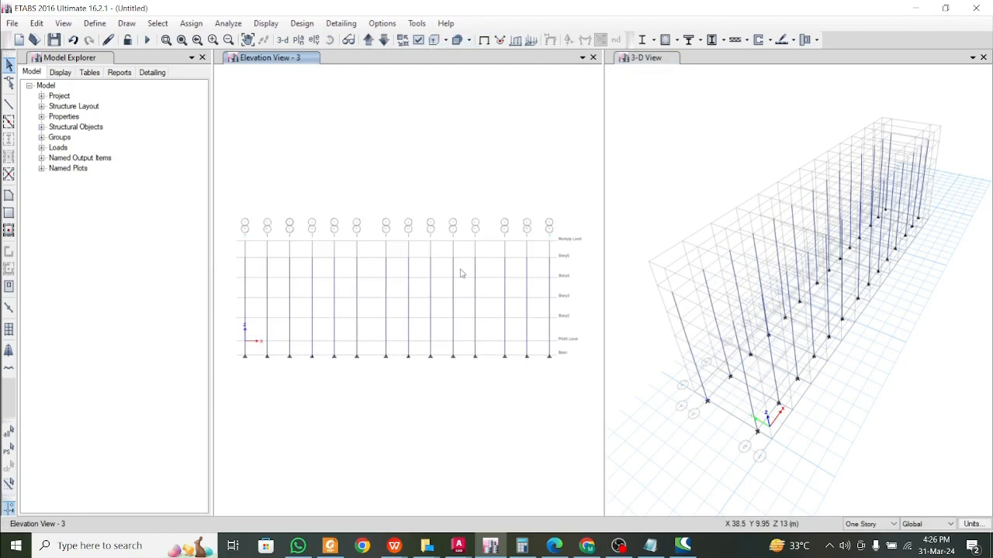
left_click(298, 41)
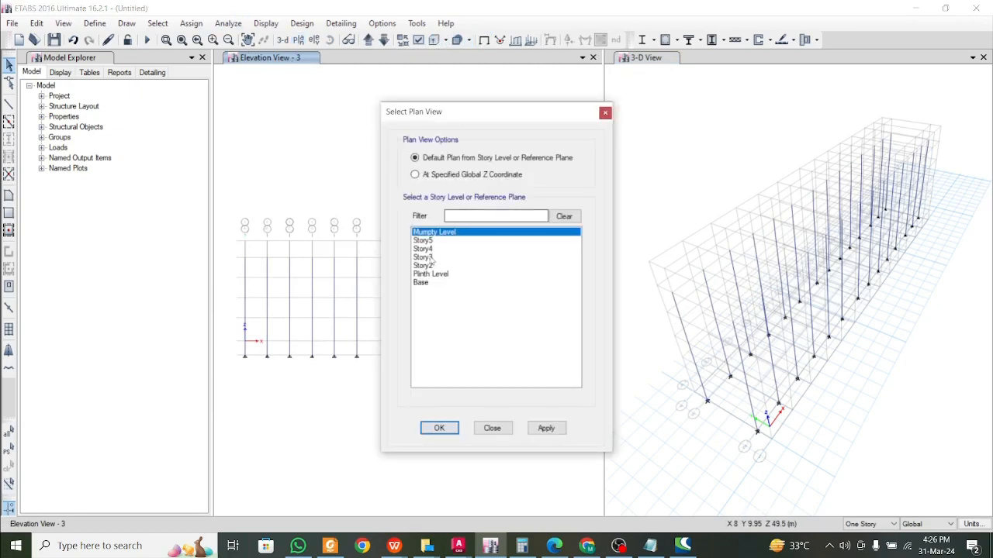
left_click(436, 275)
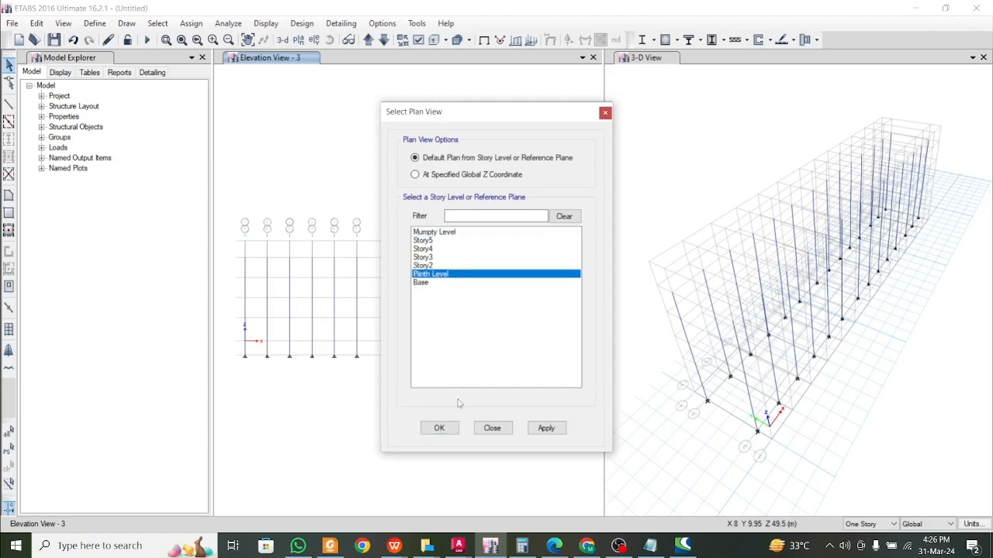
left_click(546, 428)
left_click(439, 428)
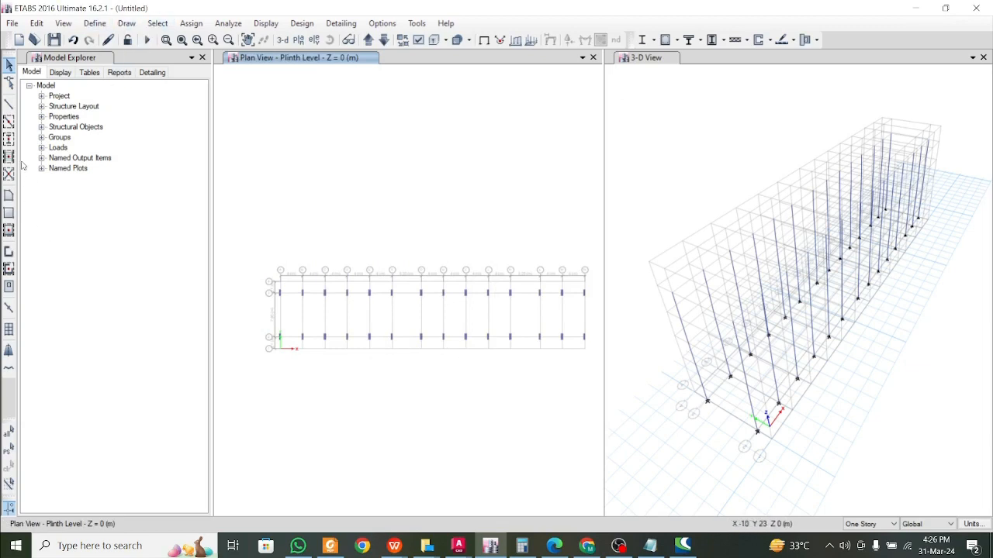
- Quick-draw B 300 x 500 beams on the Plinth Level plan for the bays from grid A to E between grid lines 2 and 3
left_click(9, 122)
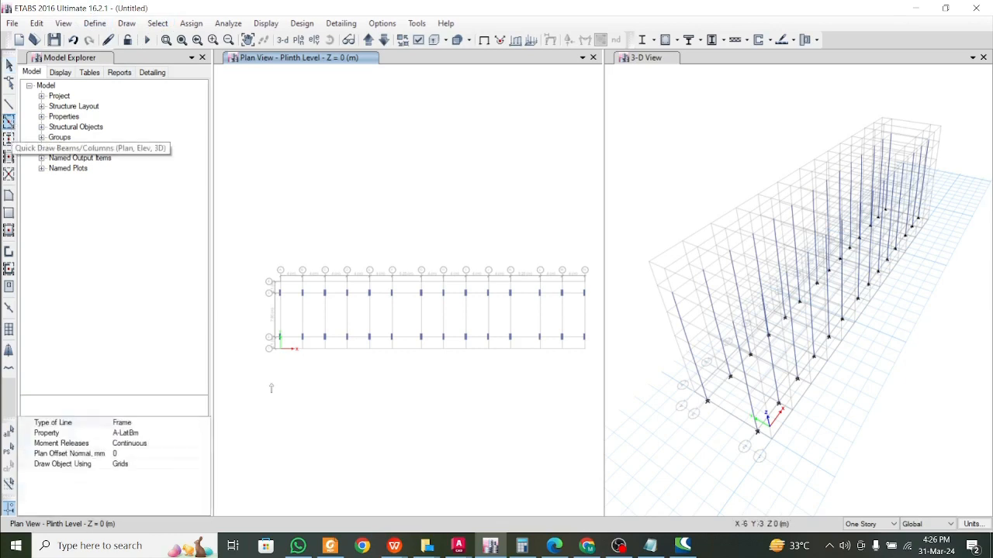
left_click(156, 433)
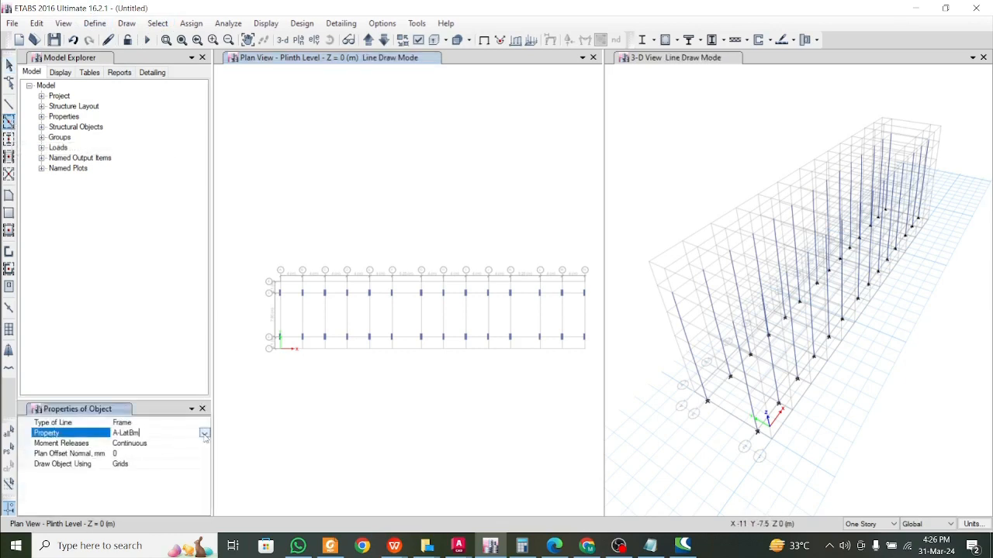
left_click(204, 432)
left_click(177, 496)
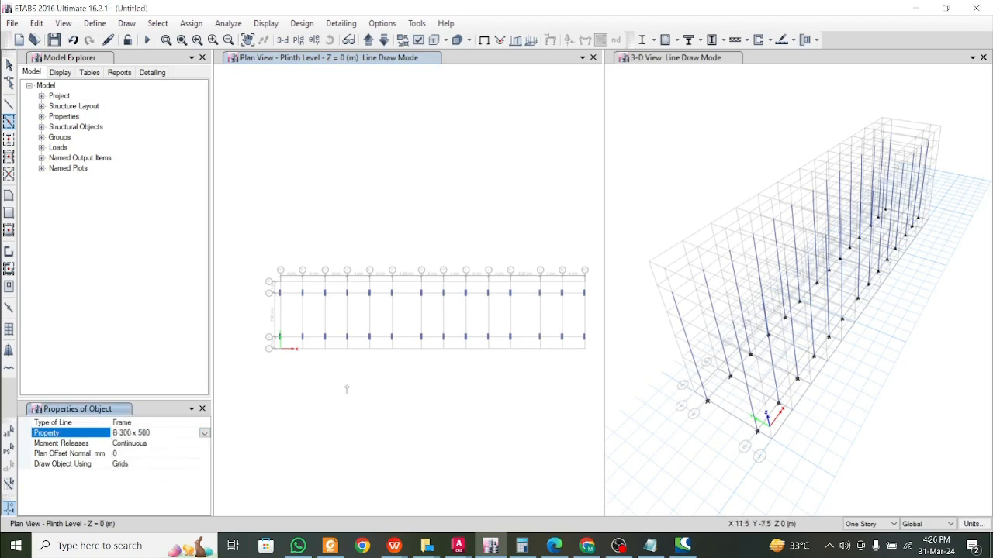
scroll(364, 370, "up", 3)
scroll(357, 336, "down", 4)
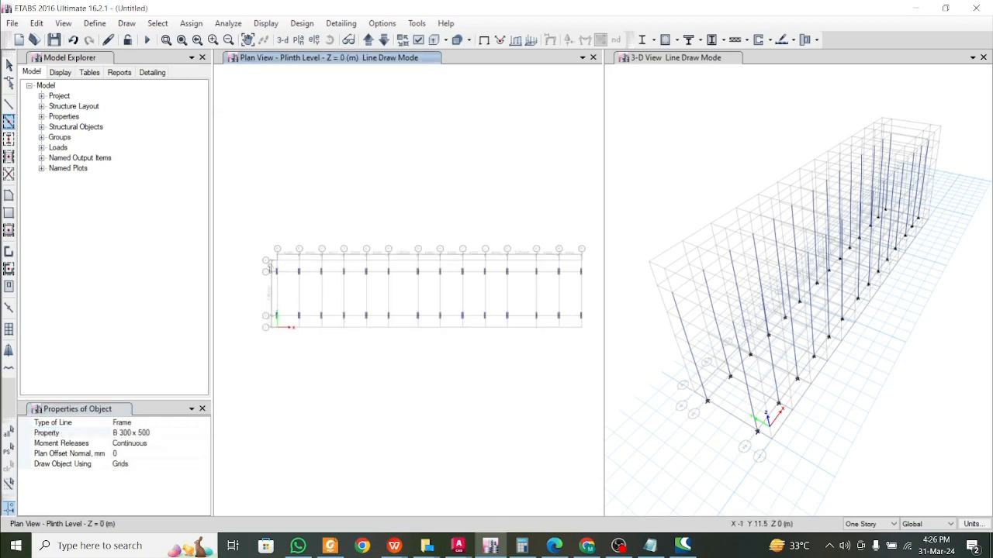
left_click_drag(268, 262, 590, 326)
key("Delete")
scroll(271, 273, "up", 3)
left_click_drag(277, 252, 558, 407)
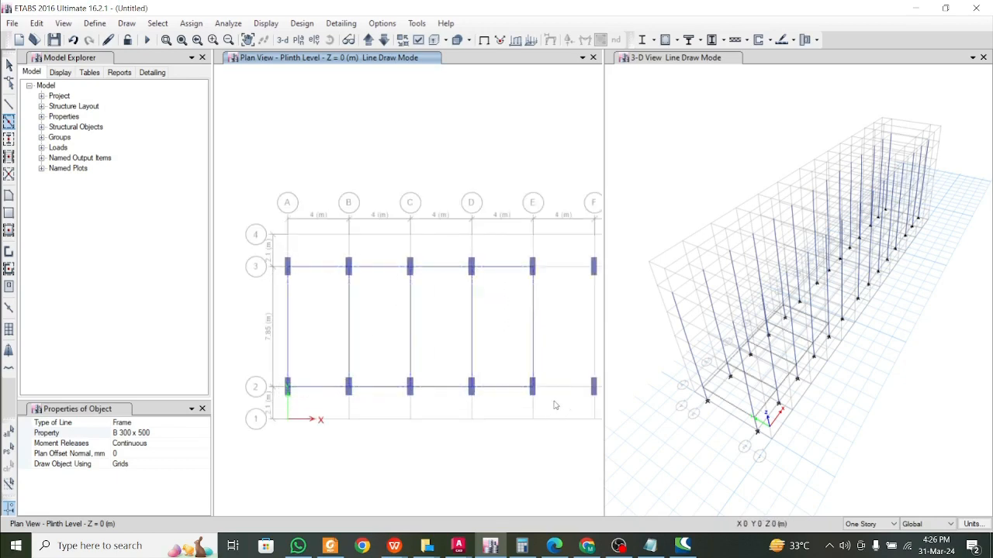
- Close the 3-D view and draw the B 300 x 500 plinth beams for the bays from grid E to N between lines 2 and 3
middle_click_drag(558, 407, 320, 405)
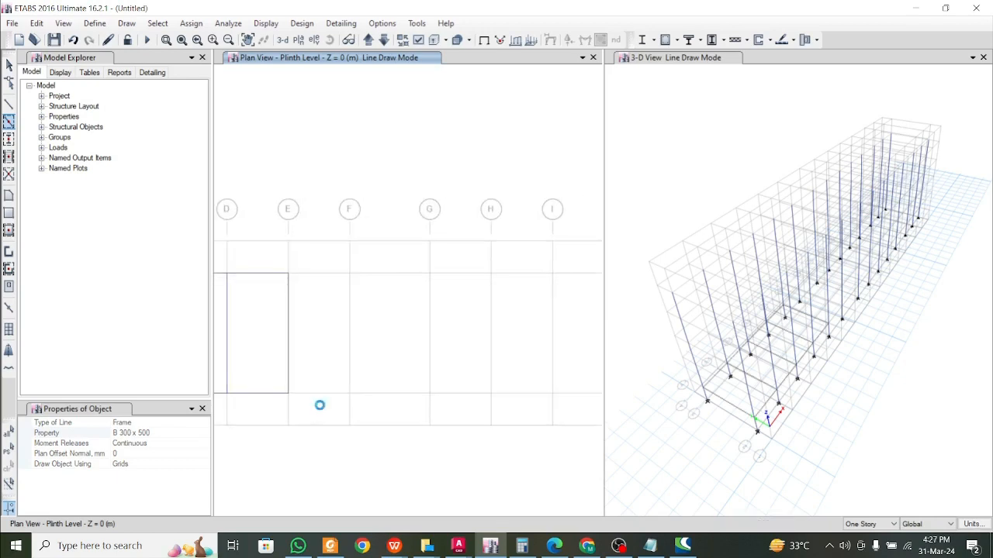
left_click(984, 58)
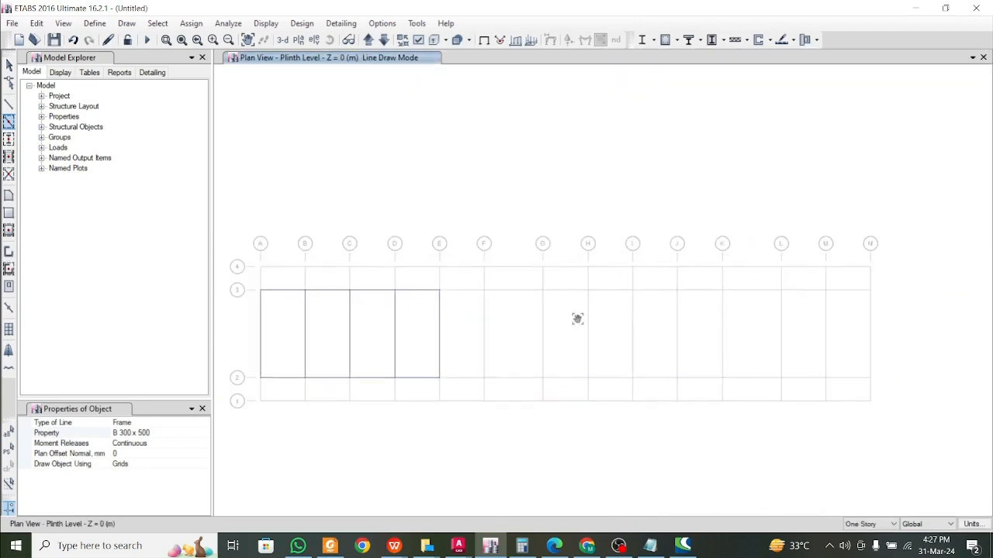
mouse_move(423, 278)
left_mouse_down()
mouse_move(549, 328)
mouse_move(894, 390)
left_mouse_up()
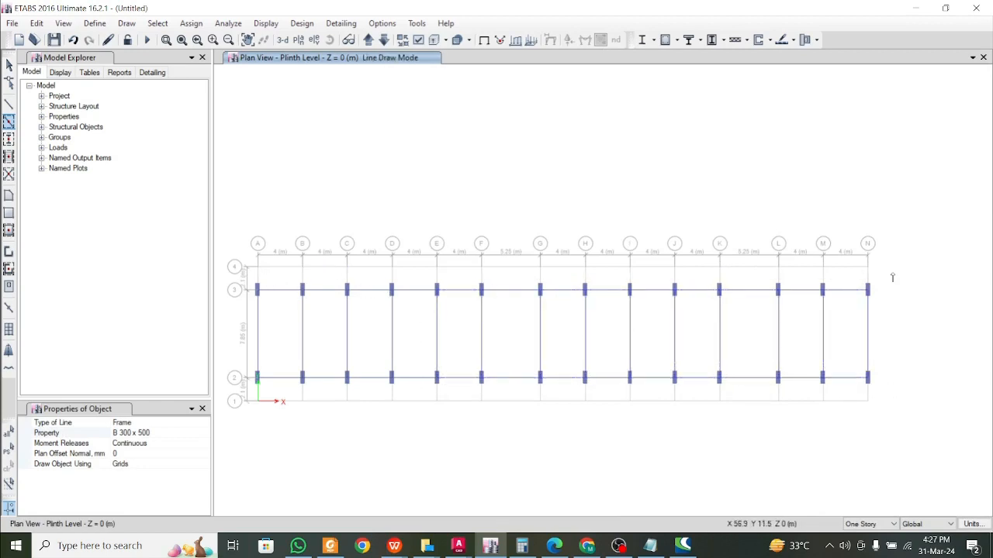
- Draw B 300 x 500 beams along grids A to N between grid lines 3 and 4 and between lines 1 and 2
left_click_drag(812, 277, 250, 276)
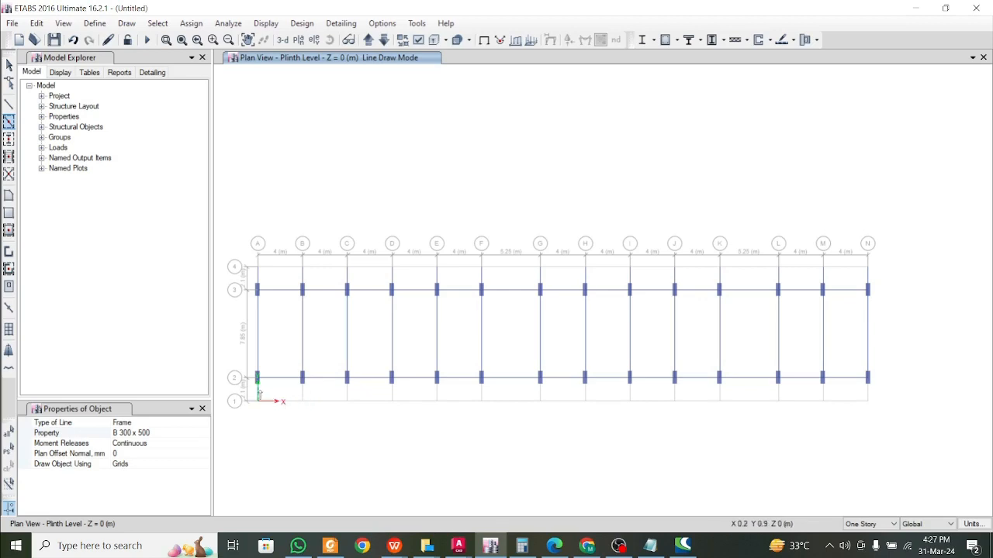
left_click(346, 394)
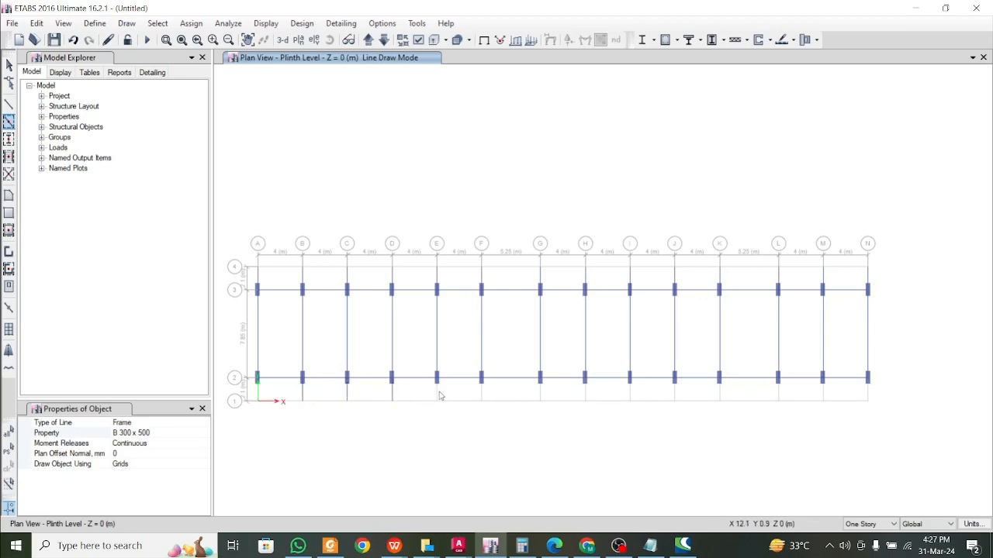
left_click(540, 394)
left_click(631, 396)
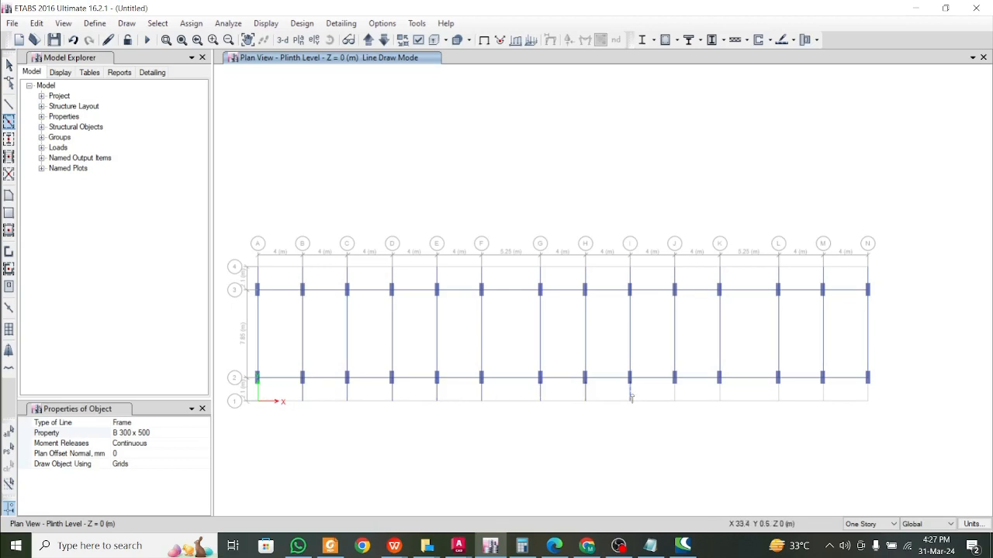
left_click(675, 395)
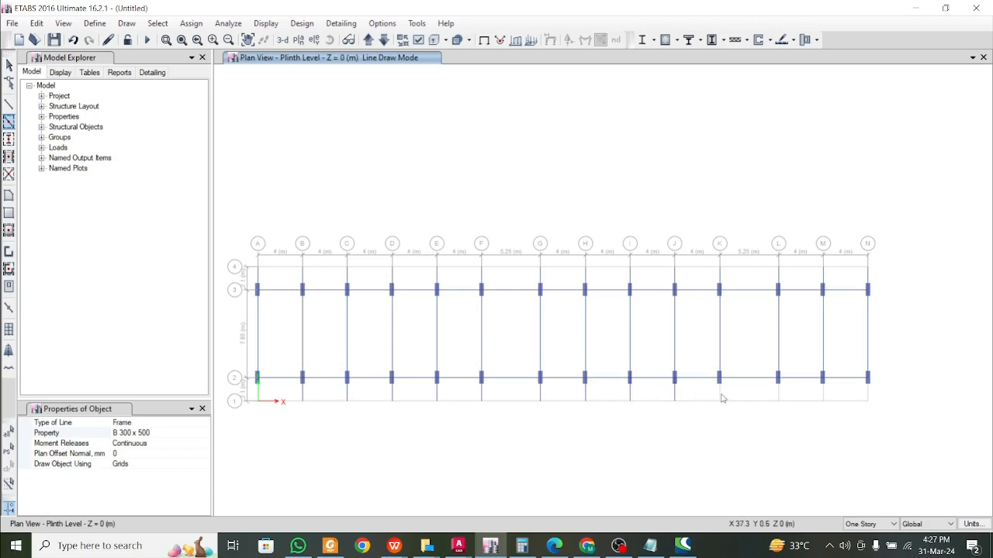
left_click(780, 396)
scroll(477, 445, "up", 2)
scroll(477, 445, "down", 2)
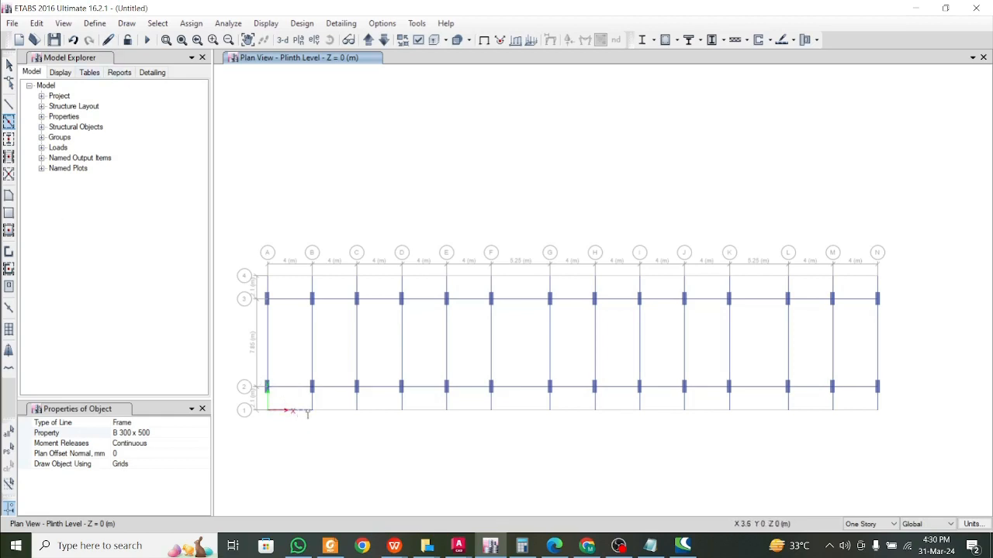
- Open a copy of the B 300 x 500 frame section for definition
left_click(95, 24)
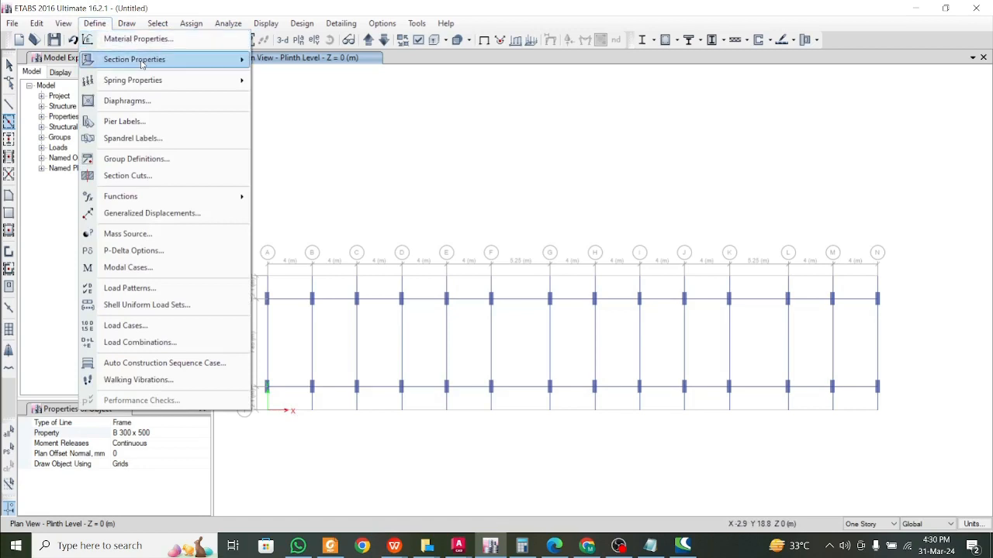
mouse_move(124, 59)
left_click(285, 60)
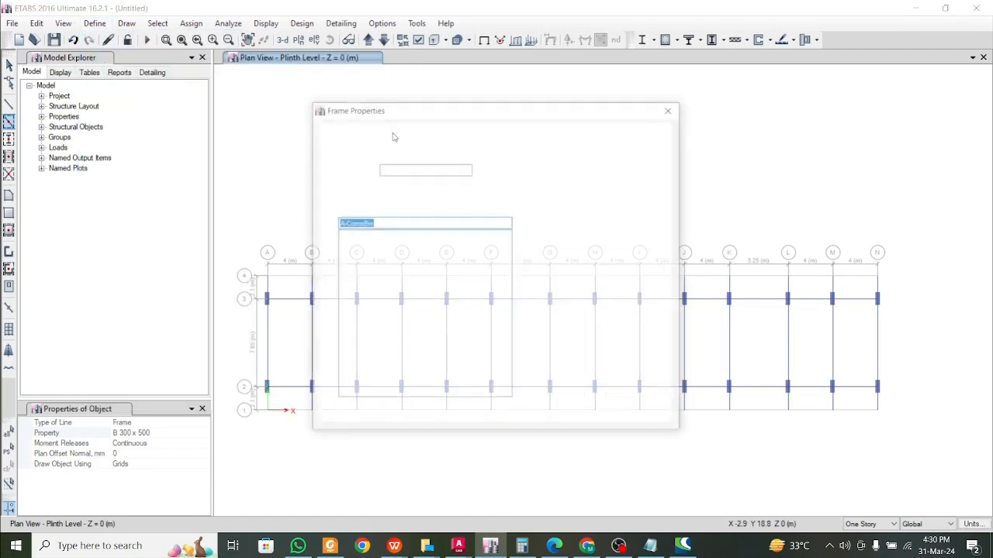
left_click(387, 288)
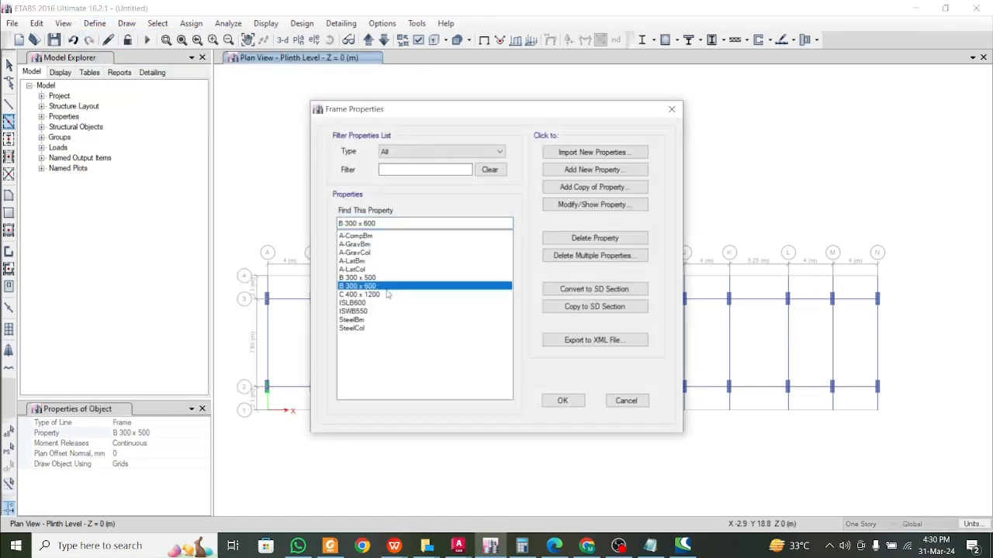
key("Up")
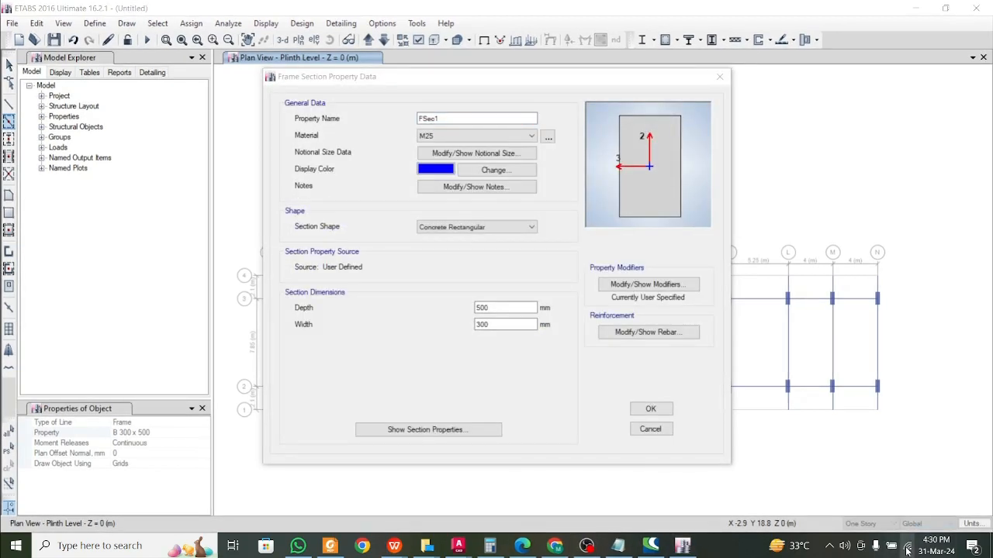
- Turn on airplane mode in the system's network settings
left_click(907, 550)
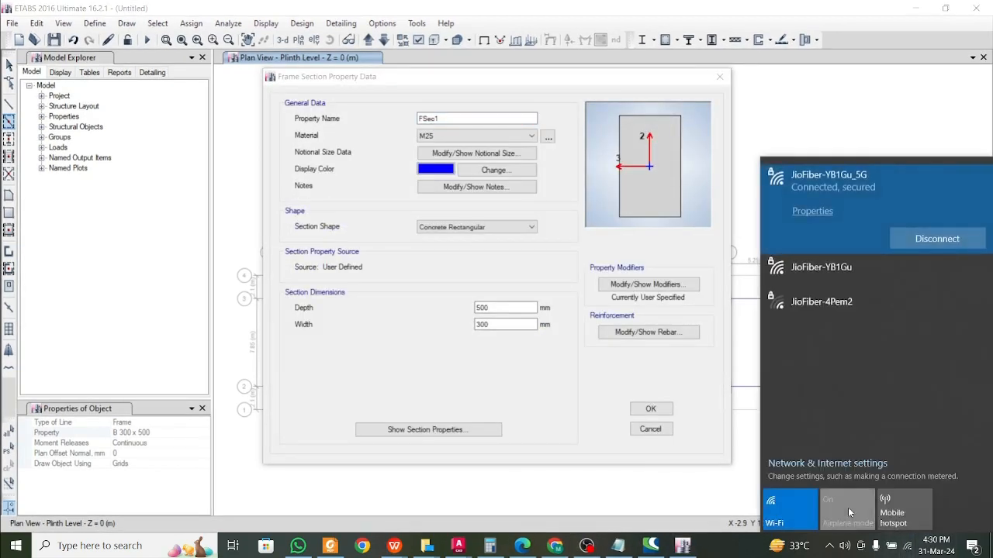
left_click(741, 553)
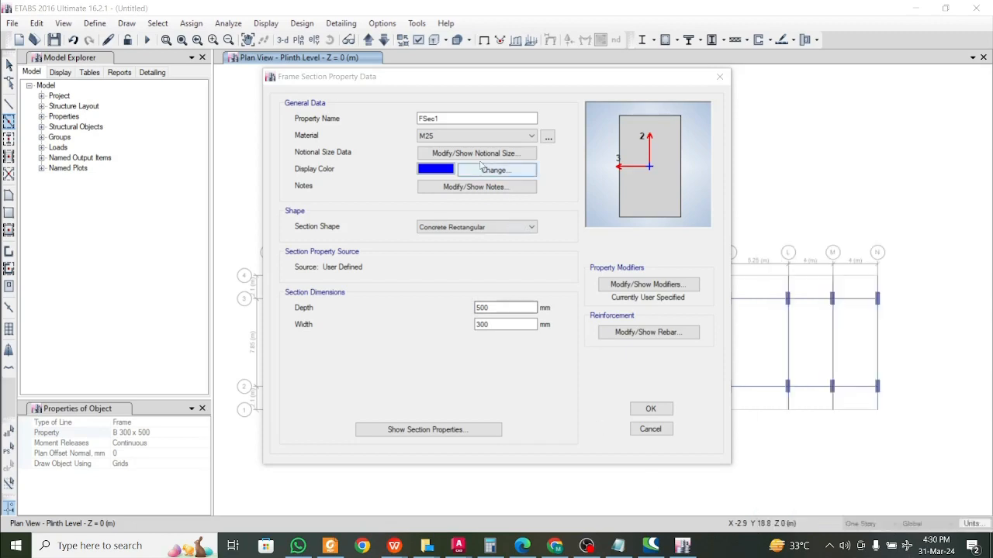
- Name the copied section B 300 x 400, set its depth to 400 mm, check its property modifiers and save the definition
left_click(389, 117)
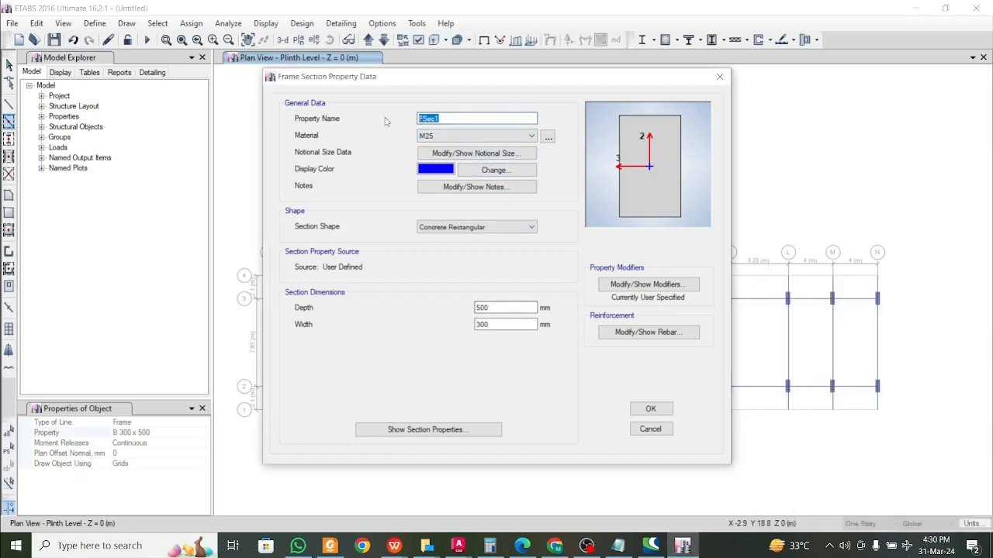
type("B")
double_click(496, 308)
type("40")
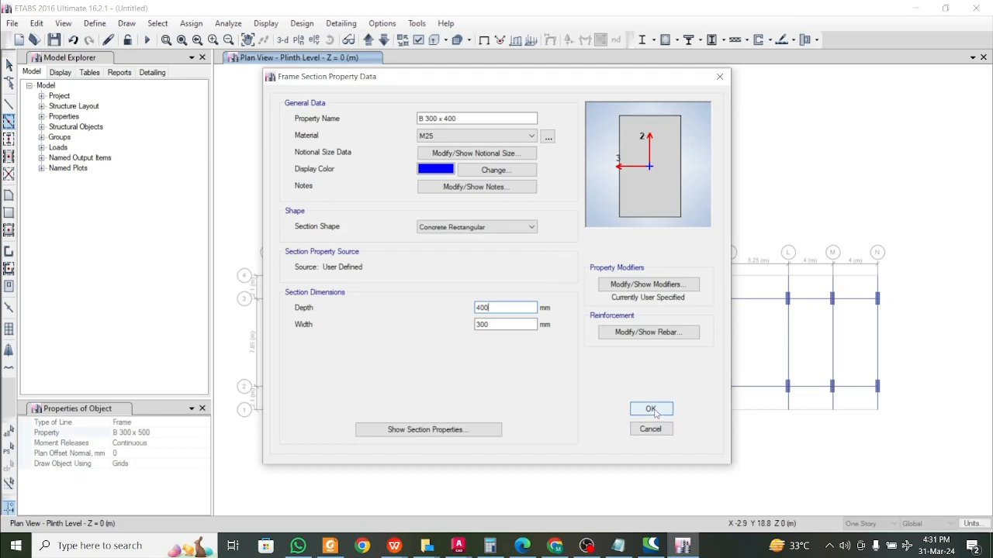
left_click(648, 285)
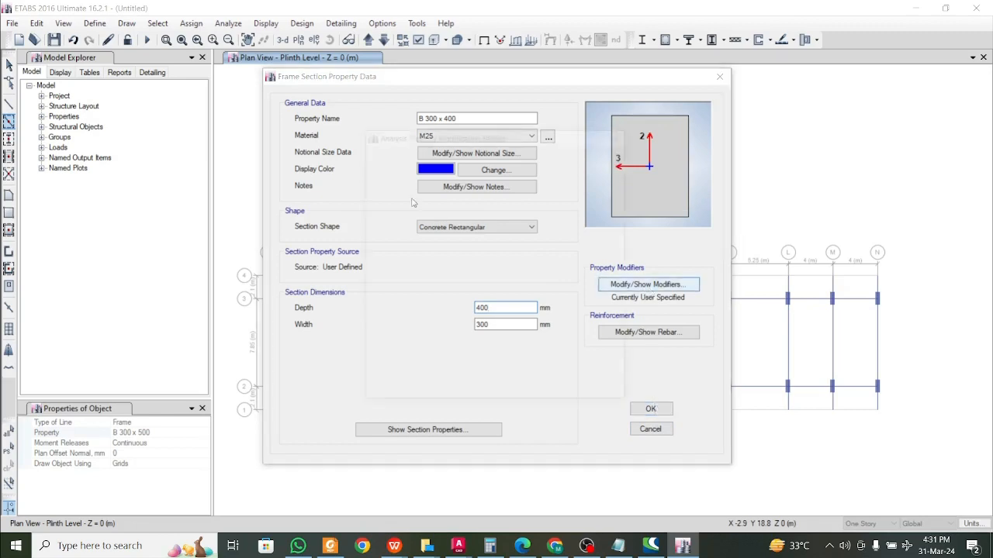
left_click(619, 136)
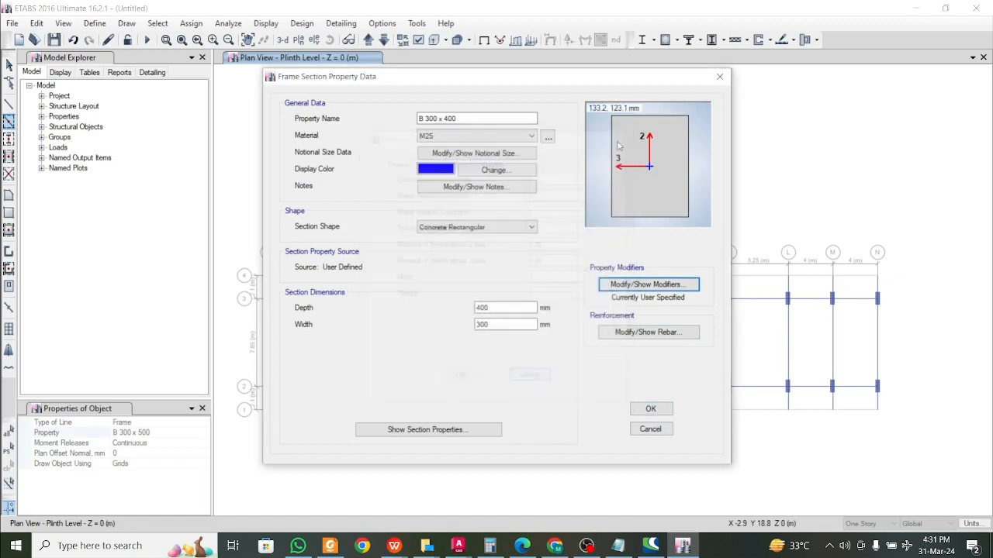
left_click(653, 408)
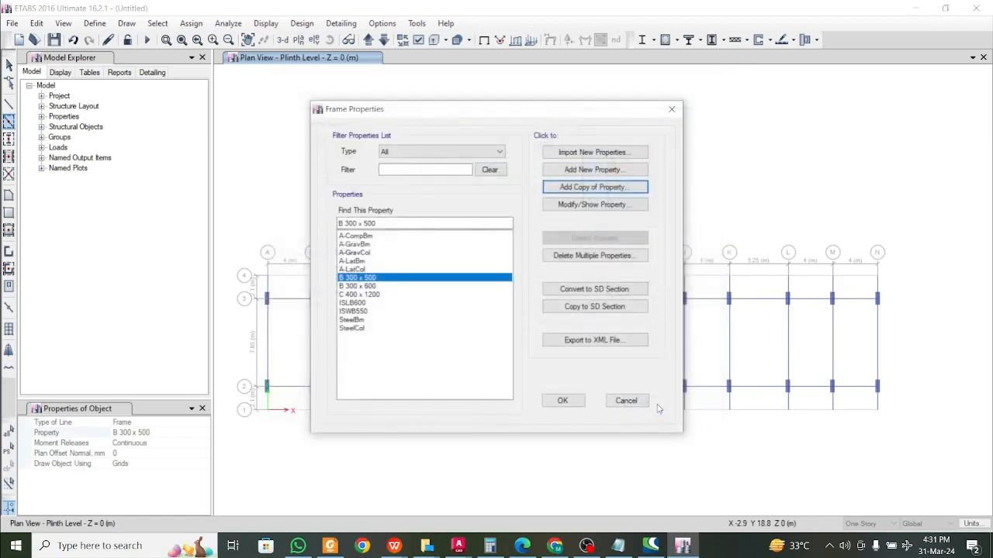
left_click(566, 398)
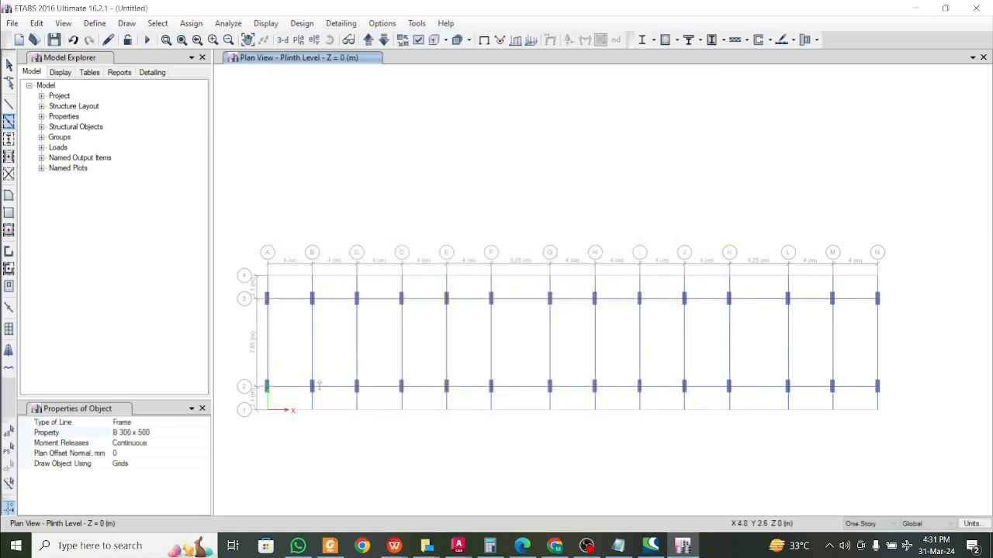
- Draw B 300 x 400 beams along grid lines 1 and 4 from grid A to N on the Plinth Level plan
left_click(174, 432)
left_click(204, 432)
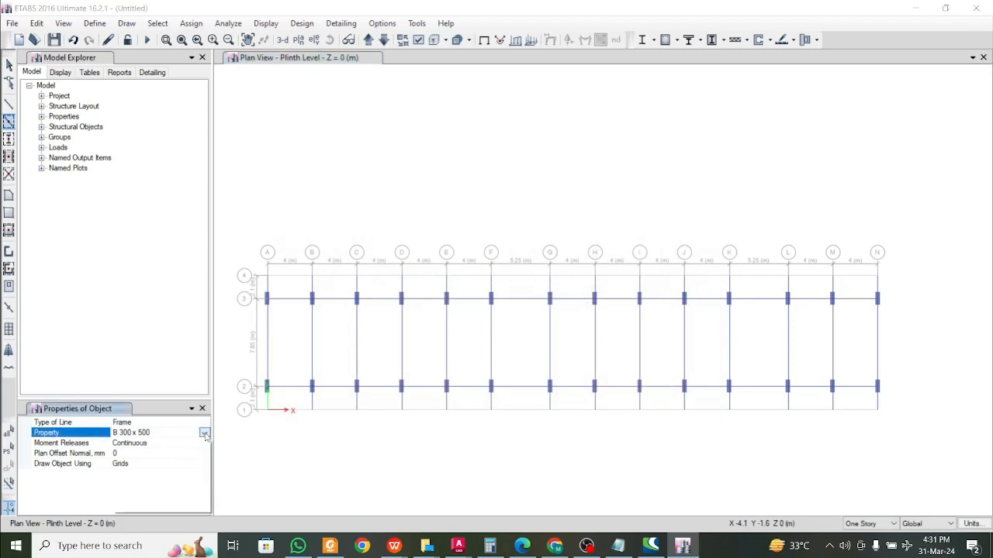
left_click(155, 486)
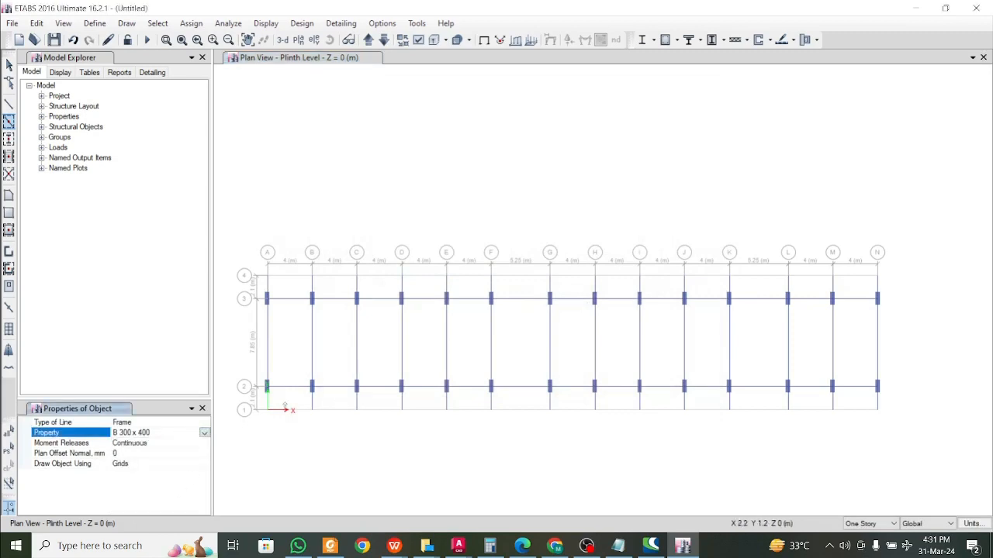
left_click_drag(259, 405, 897, 420)
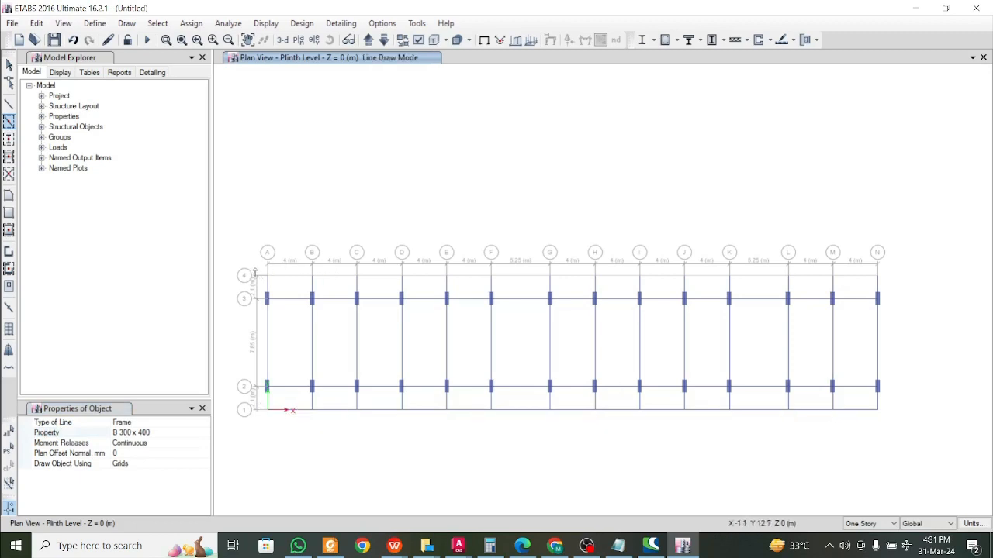
mouse_move(255, 273)
left_mouse_down()
mouse_move(888, 273)
mouse_move(894, 282)
left_mouse_up()
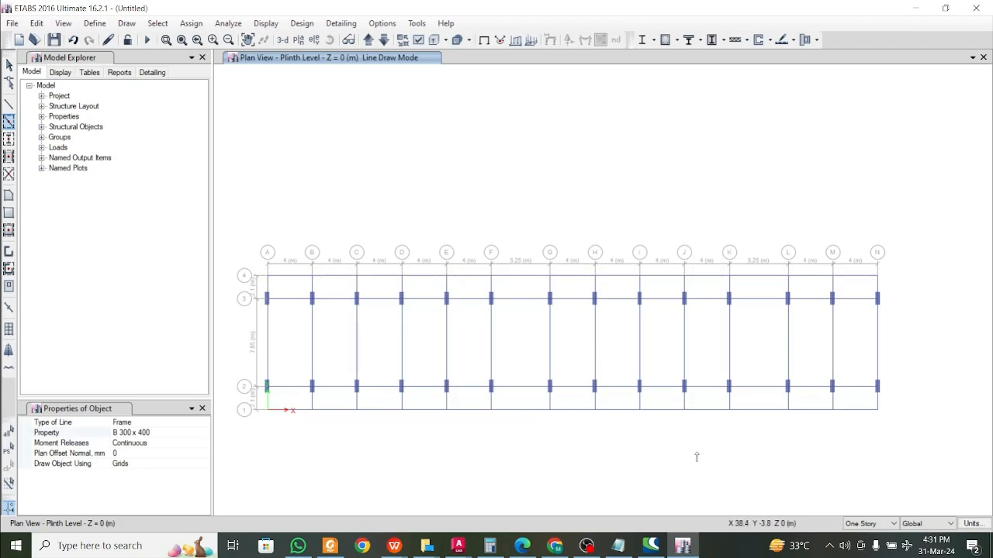
key("Escape")
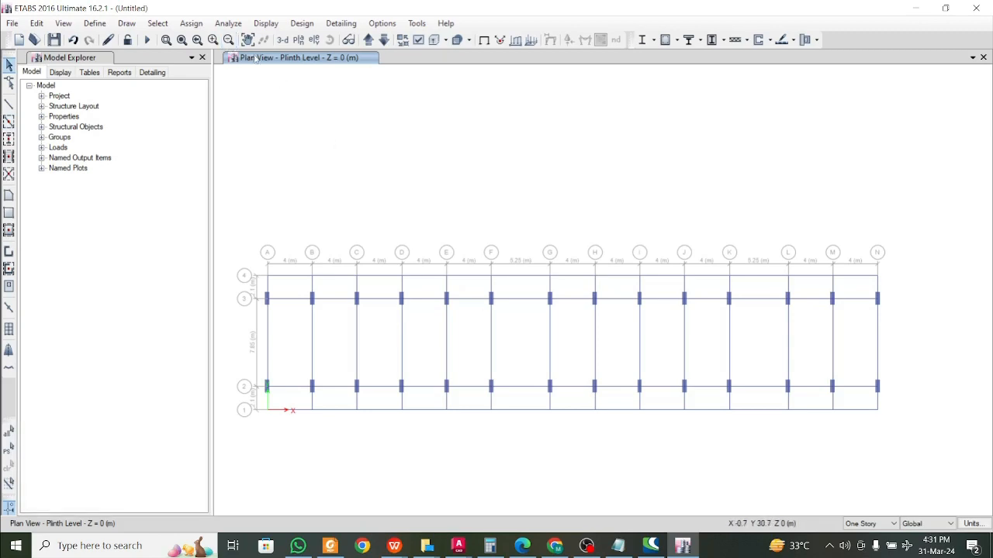
- Examine the plinth beams and columns as extruded solids in the 3-D view
left_click(282, 40)
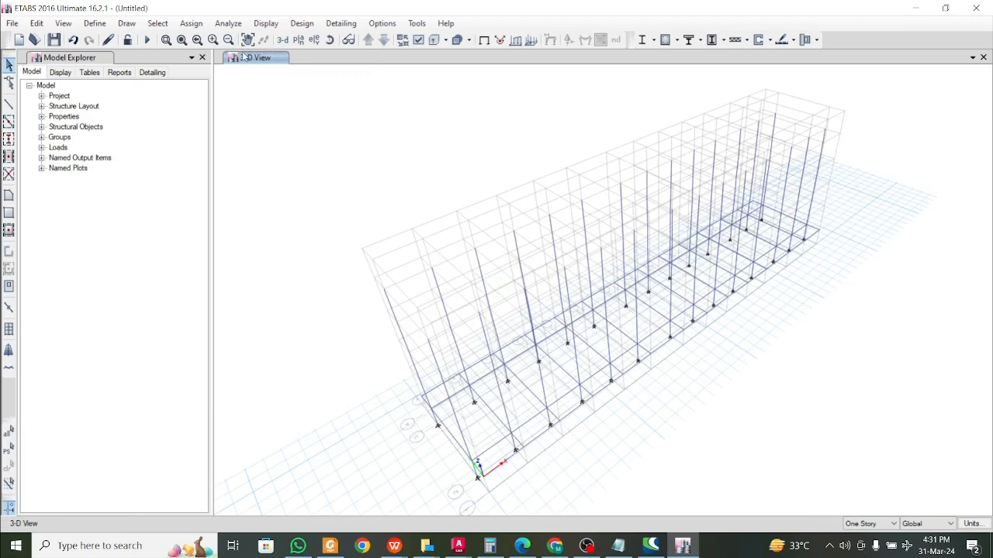
left_click(419, 39)
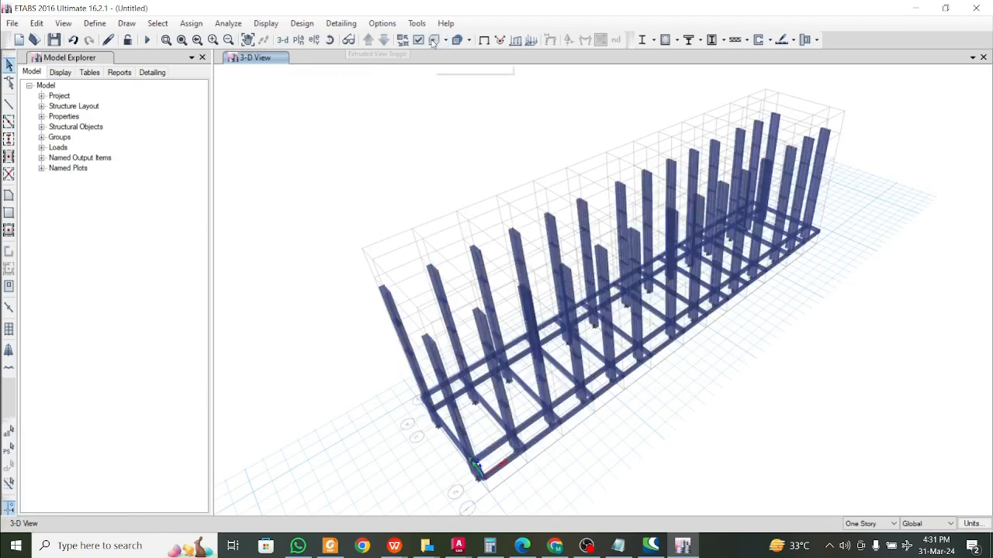
scroll(704, 380, "up", 5)
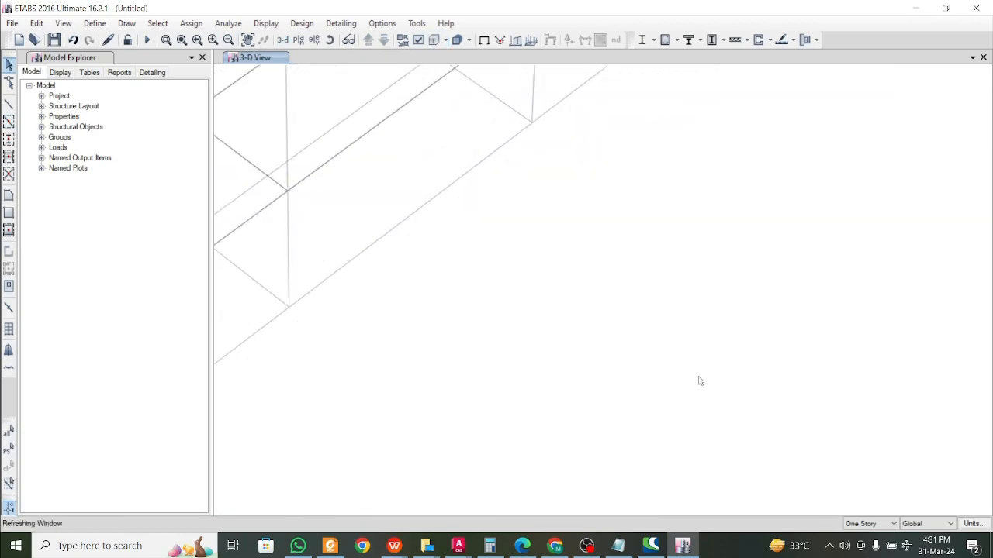
scroll(699, 380, "down", 5)
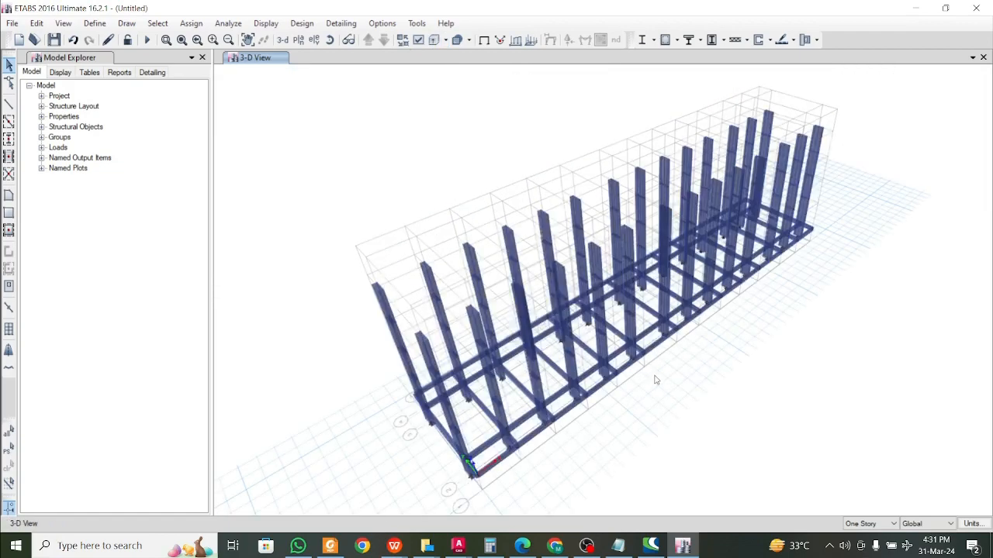
scroll(655, 380, "down", 1)
mouse_move(792, 427)
middle_mouse_down("shift")
mouse_move(749, 388)
mouse_move(679, 349)
middle_mouse_up("shift")
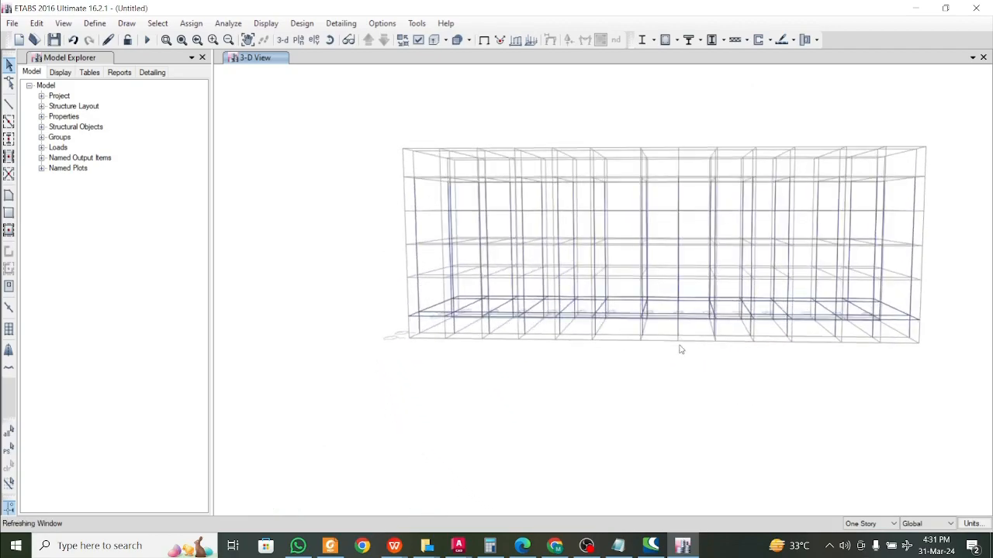
scroll(565, 343, "up", 4)
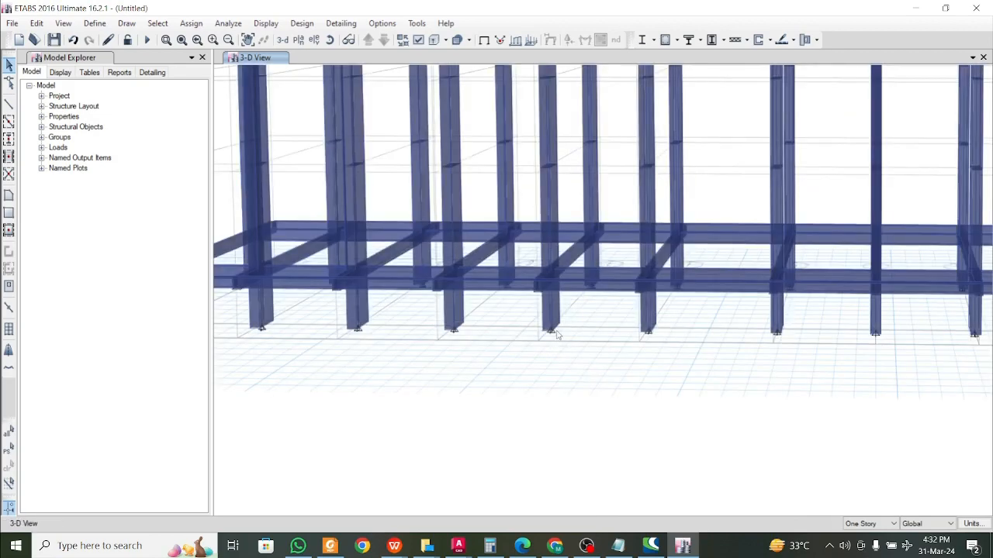
scroll(556, 333, "down", 5)
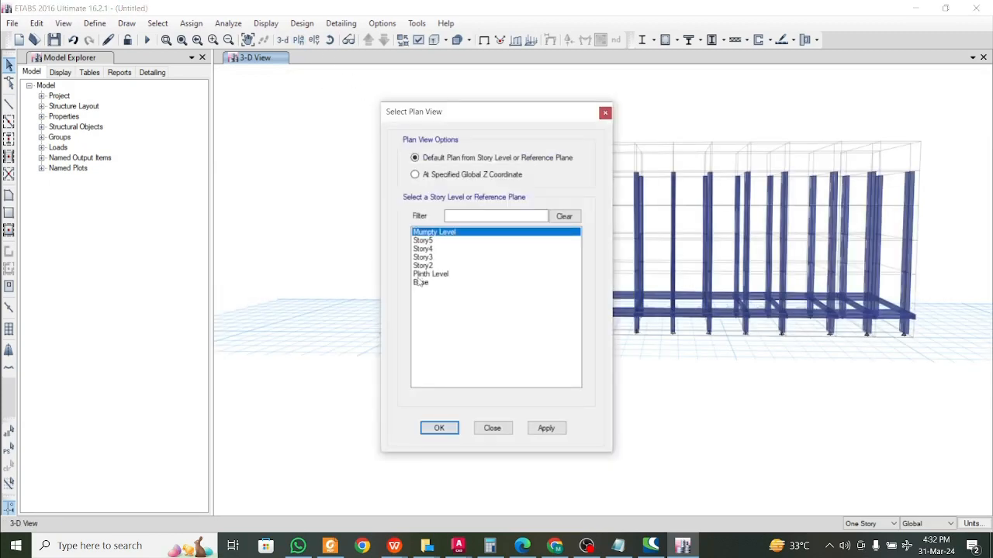
- Show the default plan view of the Base level
left_click(419, 282)
left_click(545, 427)
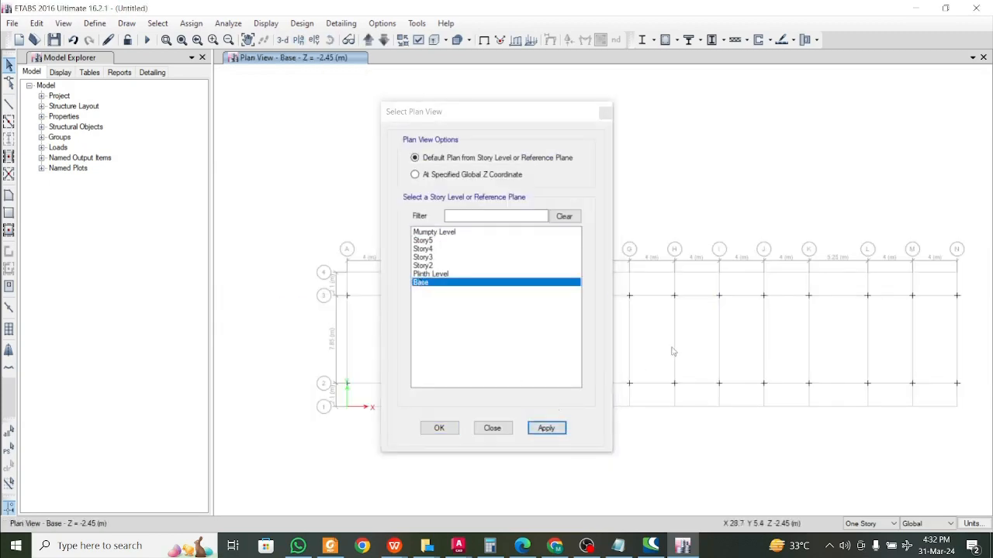
left_click(605, 113)
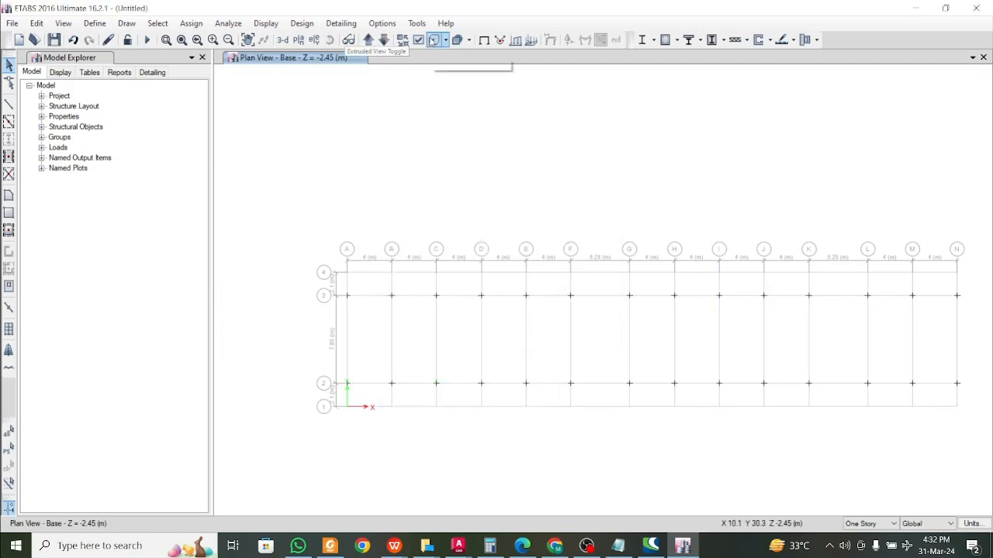
- Select all the column base joints on the Base plan and assign fixed restraints with all translations and rotations restrained
scroll(445, 279, "down", 4)
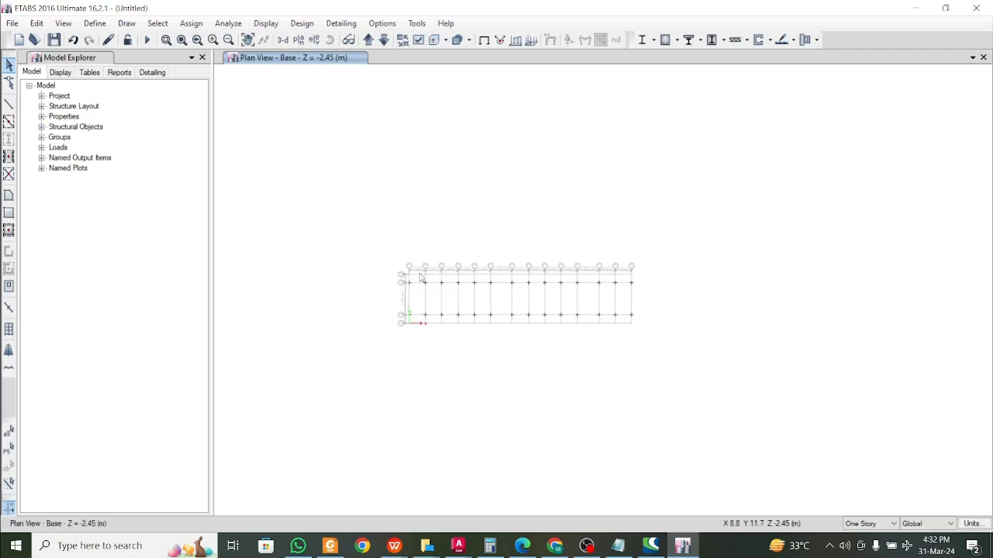
left_click_drag(373, 262, 724, 408)
scroll(505, 303, "up", 3)
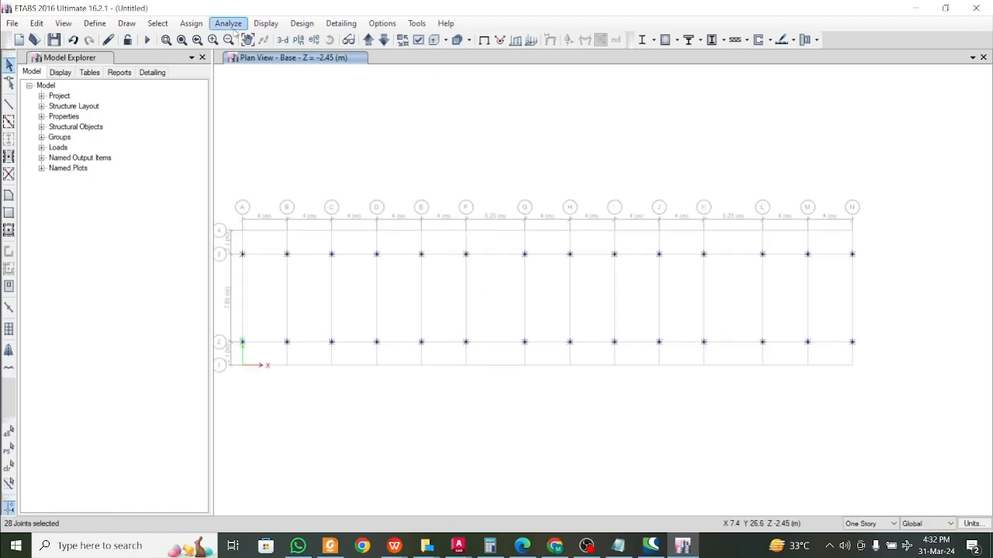
left_click(191, 23)
mouse_move(211, 45)
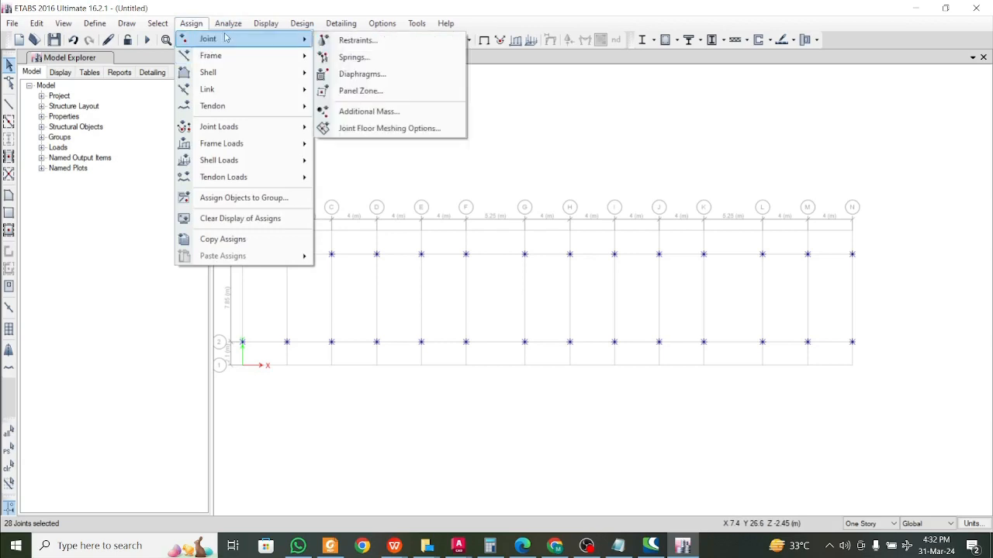
left_click(374, 46)
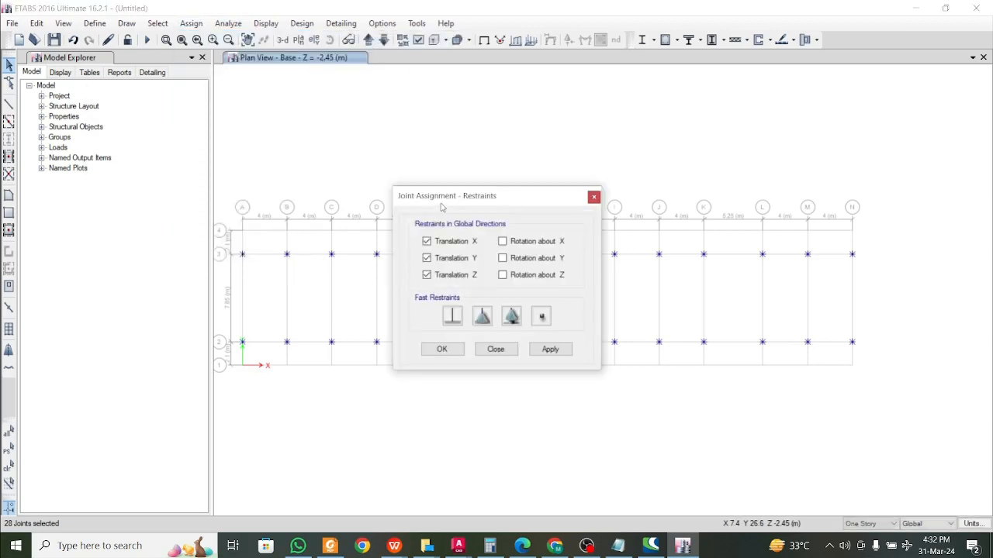
left_click(454, 319)
left_click(551, 349)
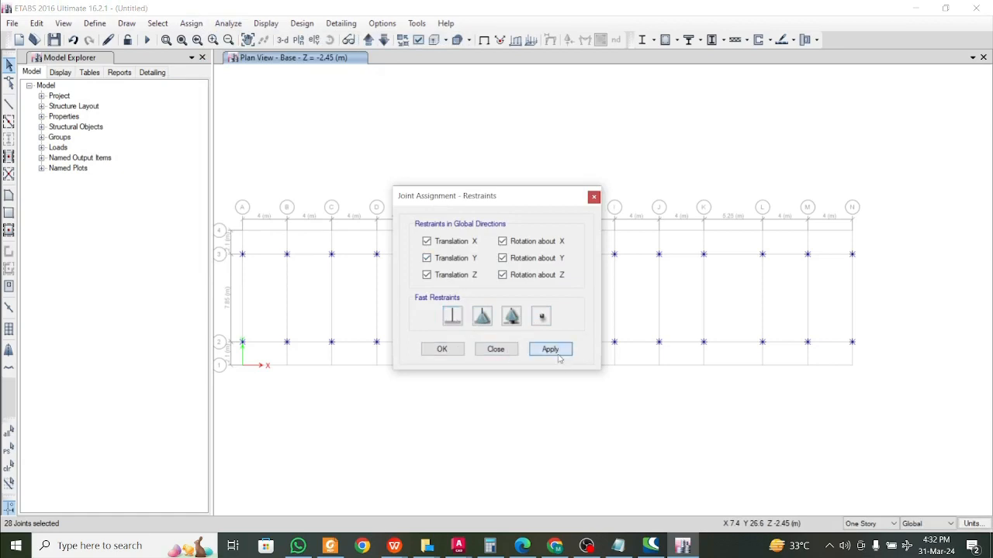
left_click(454, 352)
scroll(495, 304, "down", 3)
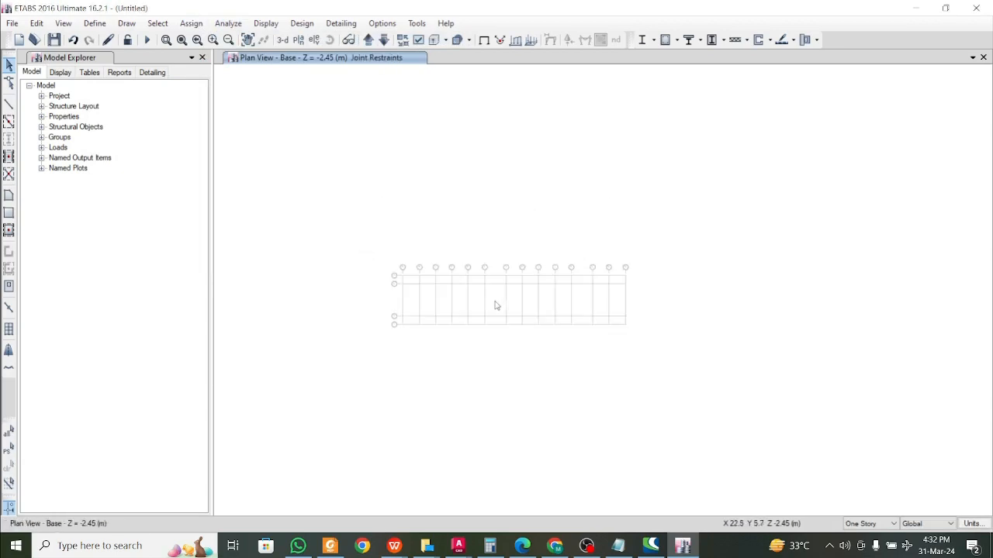
middle_click_drag(495, 305, 505, 321)
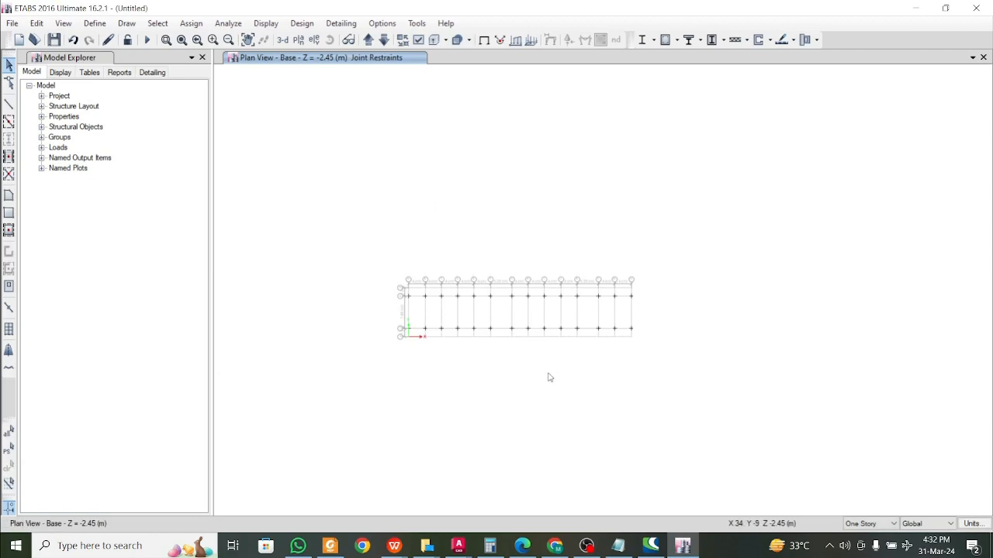
scroll(550, 377, "up", 3)
scroll(550, 377, "down", 3)
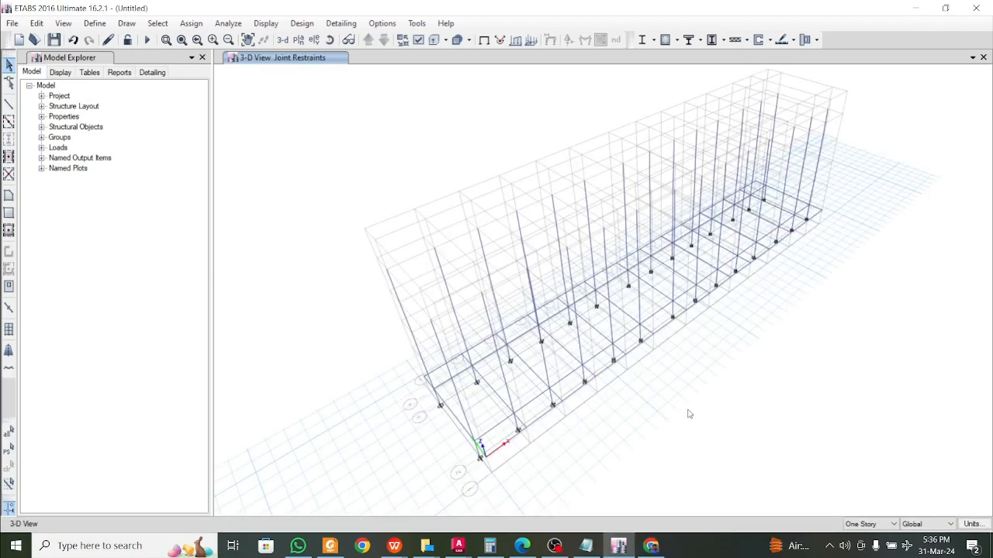
- Show the default plan view of the Plinth Level in place of the 3-D view
middle_click_drag(689, 414, 560, 404)
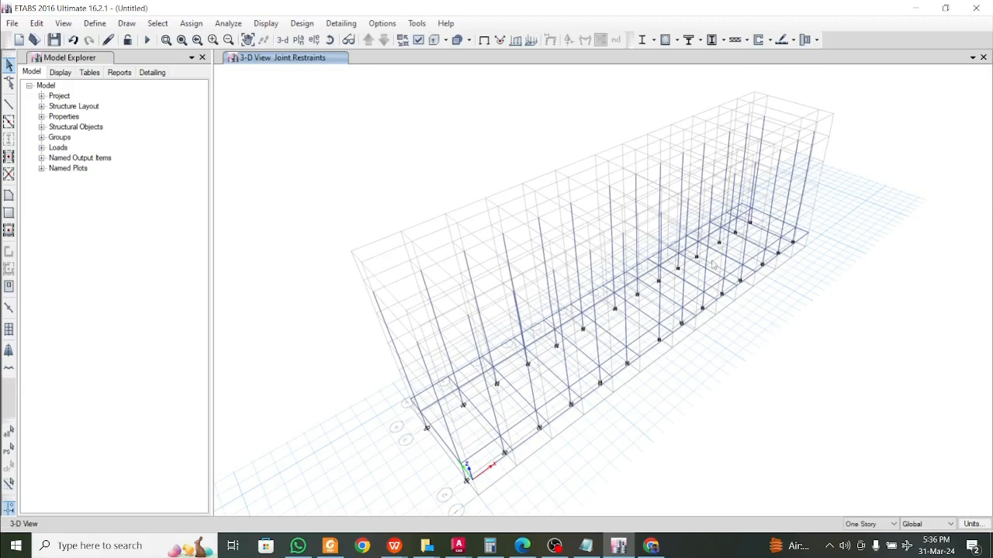
middle_click_drag(728, 332, 700, 347)
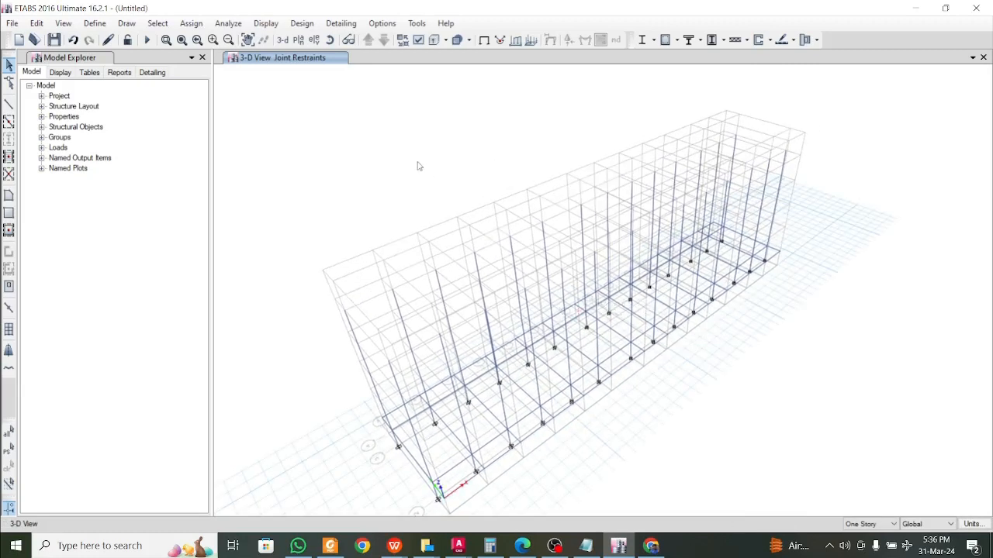
left_click(298, 41)
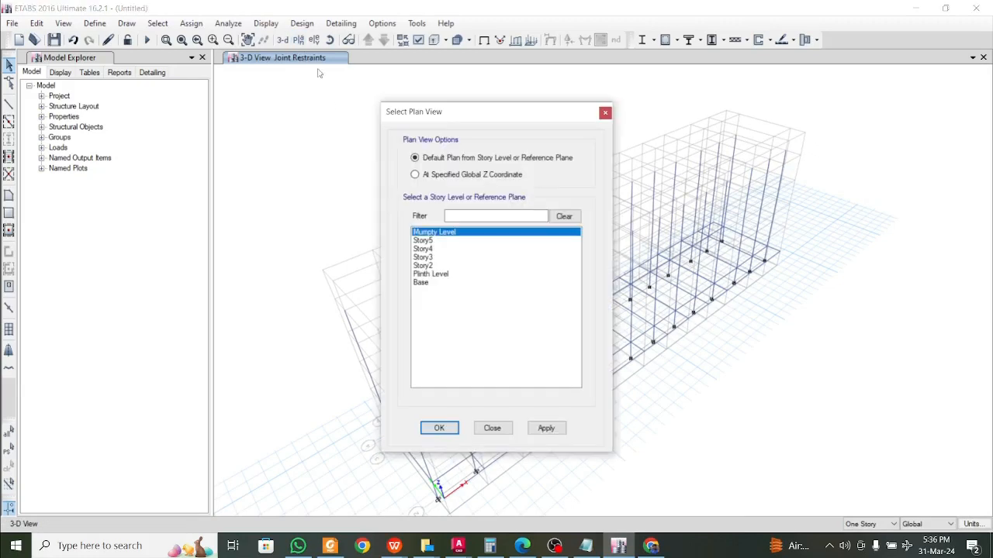
left_click(435, 274)
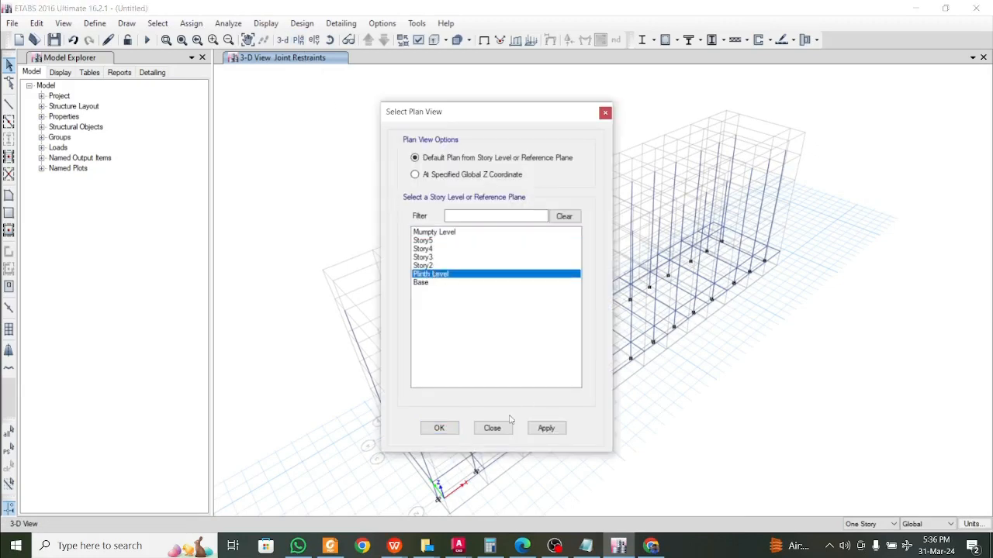
left_click(547, 428)
left_click(451, 426)
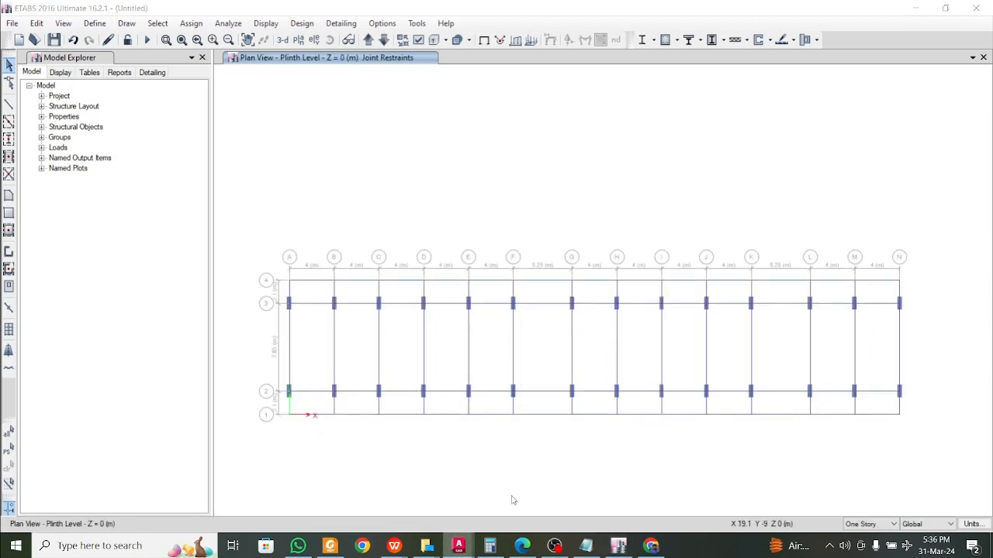
- Switch to AutoCAD and examine the ground floor plan around the lift, staircase and kitchen in Rough Drawing 1.dwg
key("alt+Tab")
scroll(402, 375, "up", 4)
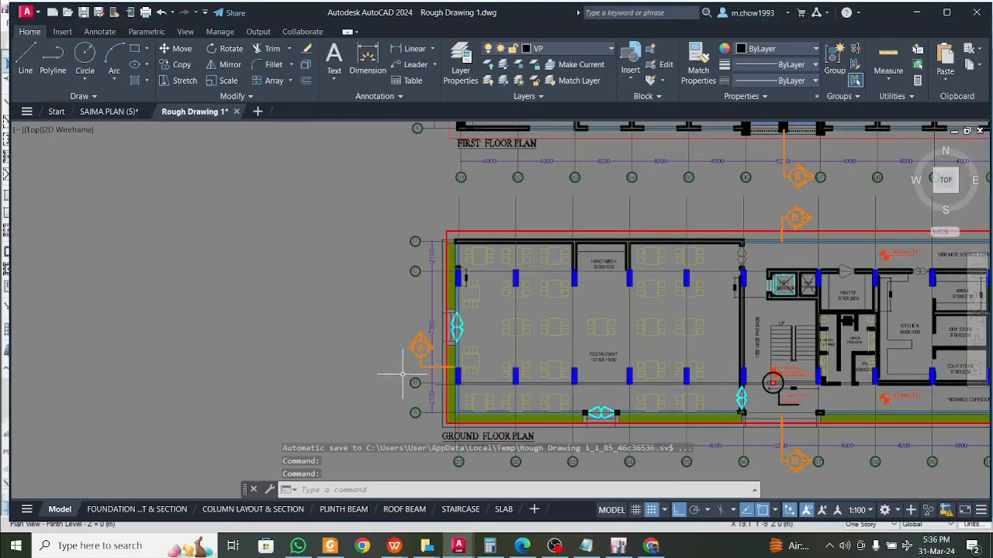
scroll(403, 375, "down", 10)
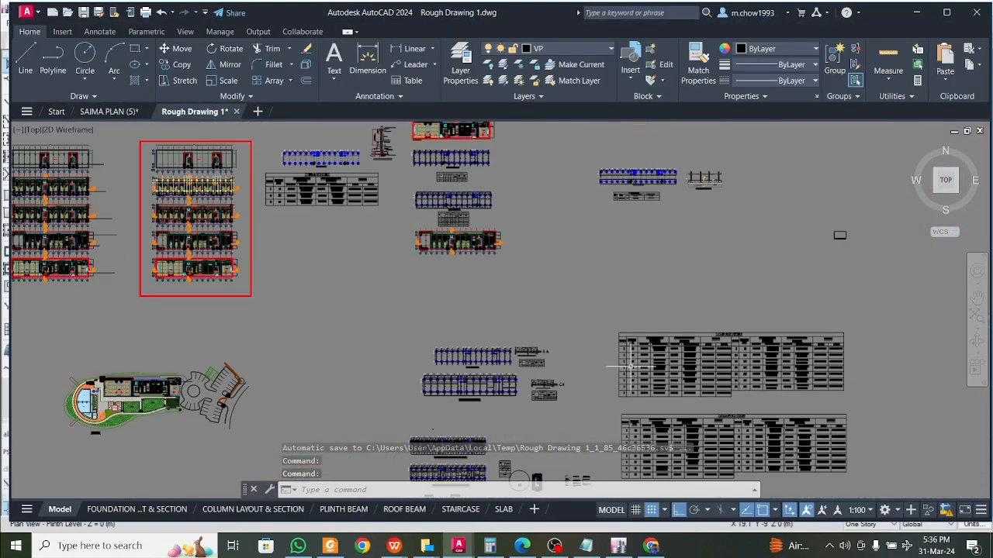
middle_click_drag(630, 366, 431, 294)
scroll(227, 357, "up", 5)
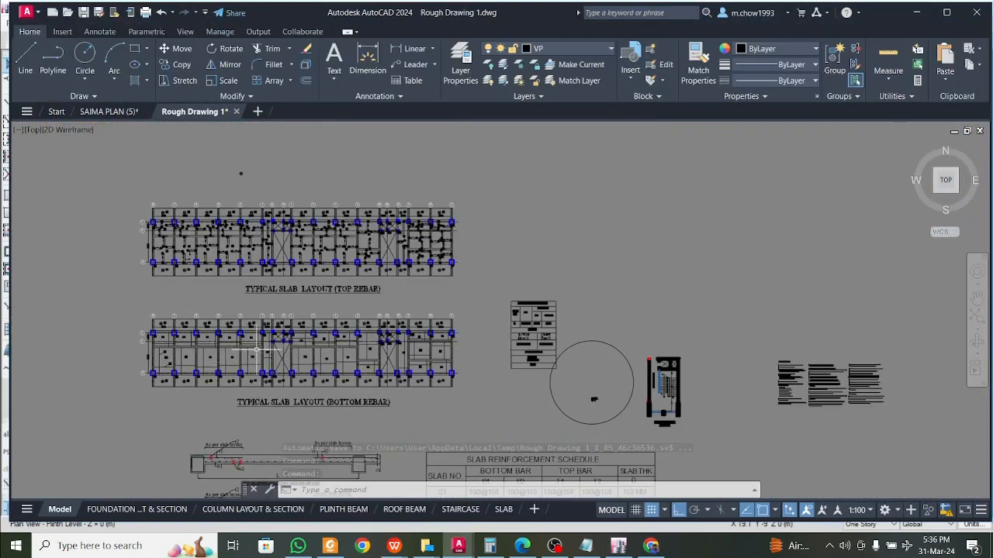
scroll(257, 350, "down", 5)
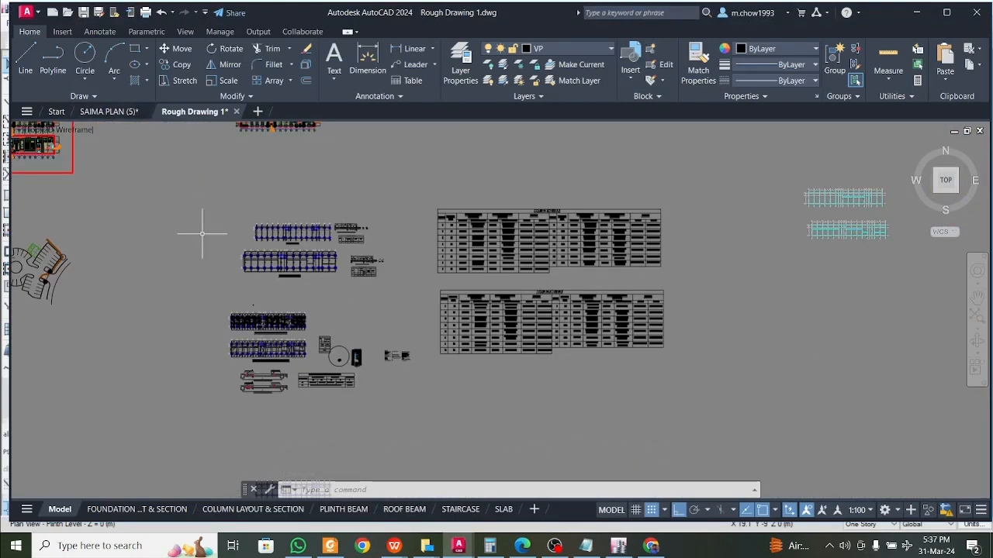
middle_click_drag(201, 232, 350, 336)
mouse_move(49, 209)
middle_mouse_down()
mouse_move(156, 259)
mouse_move(300, 260)
middle_mouse_up()
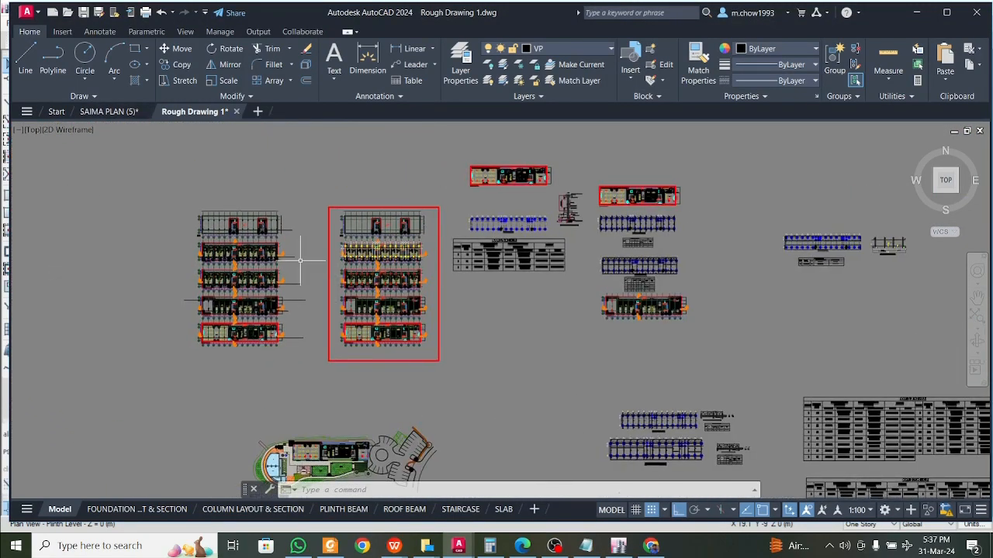
scroll(301, 260, "up", 10)
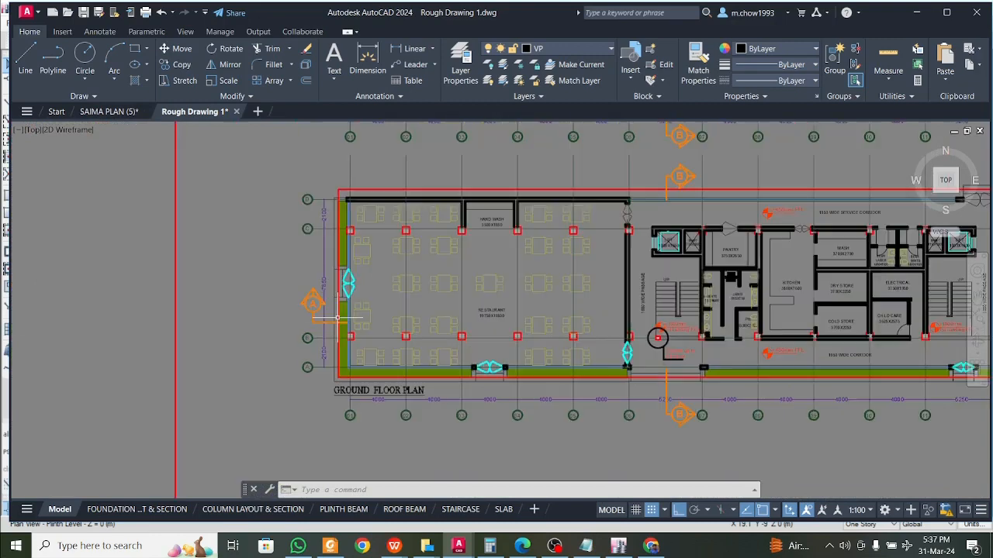
scroll(337, 318, "down", 6)
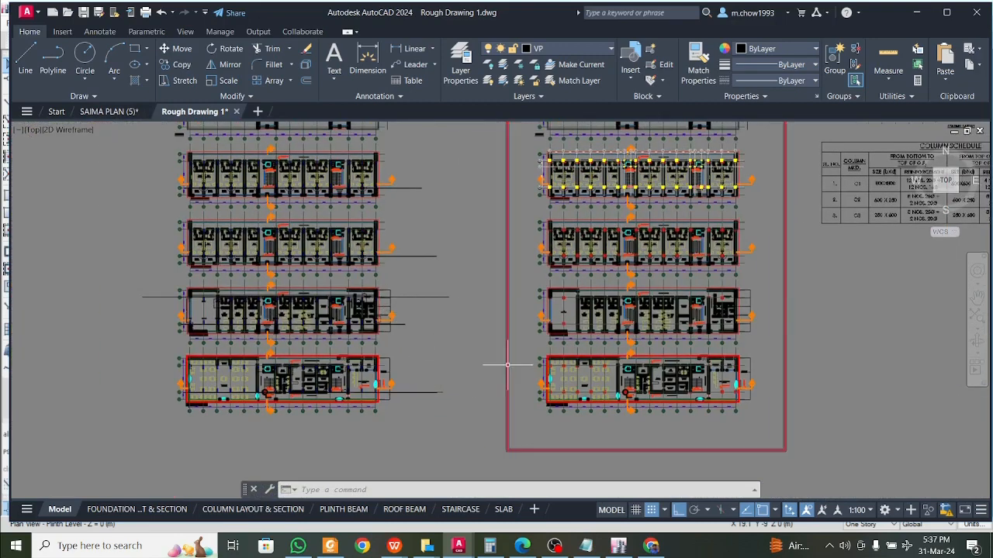
scroll(387, 310, "up", 6)
scroll(397, 283, "up", 2)
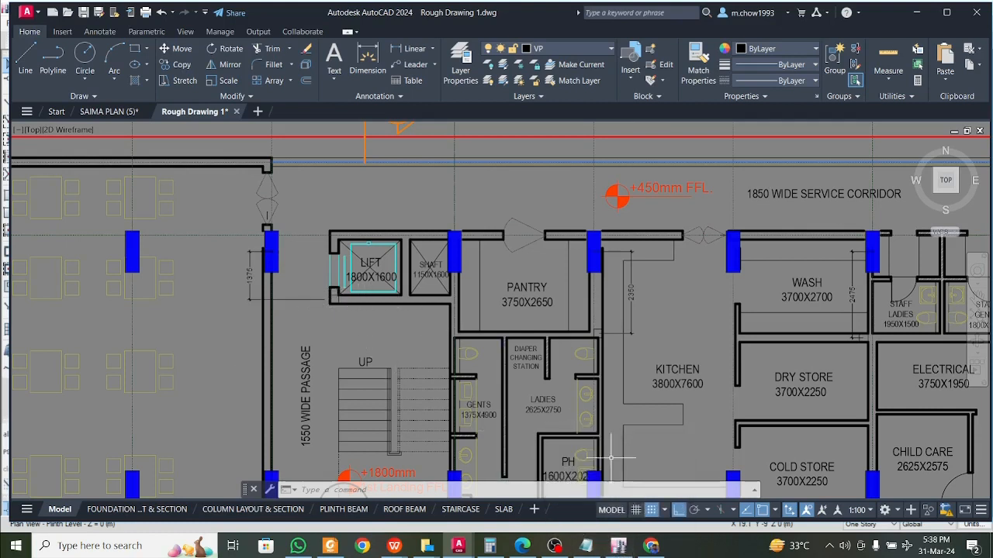
- Switch back to ETABS and select the plinth beam on grid line 3 between grid lines F and G
left_click(618, 546)
scroll(488, 331, "up", 3)
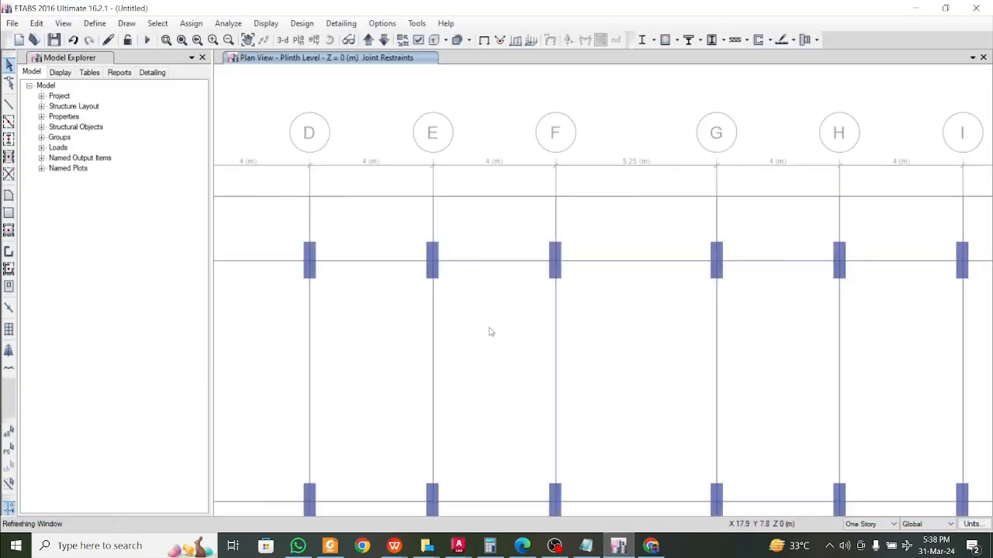
scroll(511, 330, "down", 5)
scroll(532, 331, "up", 3)
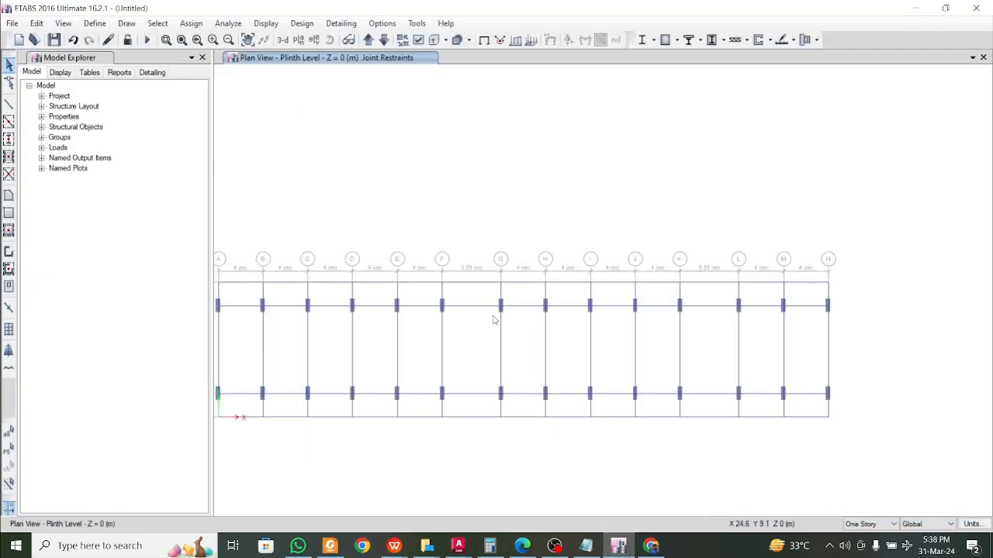
scroll(493, 319, "up", 3)
left_click(458, 290)
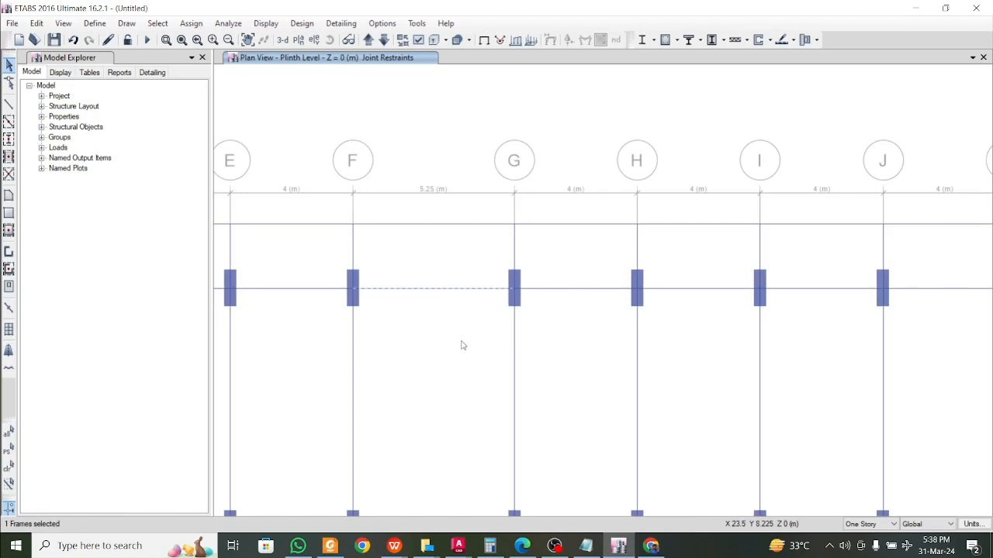
middle_click_drag(463, 344, 448, 273)
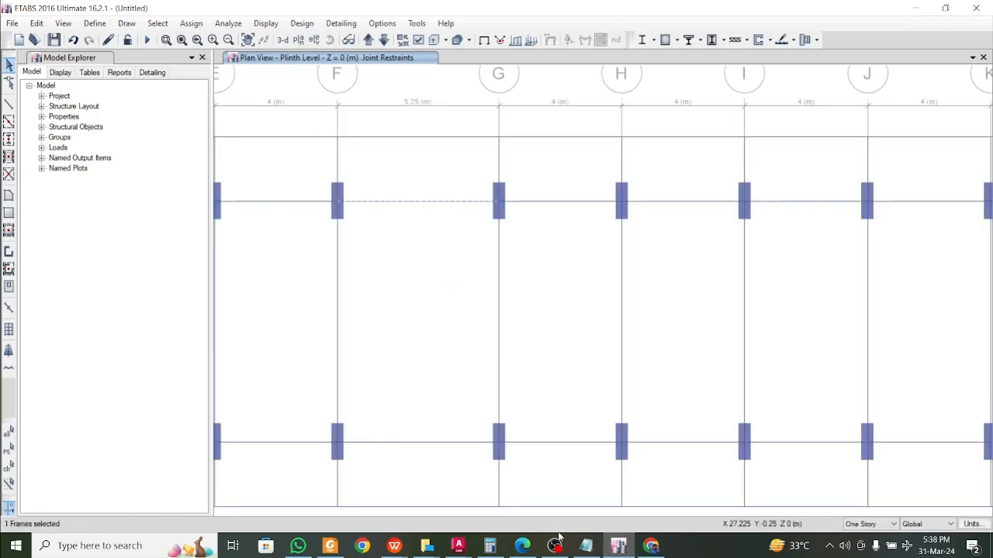
- In AutoCAD, add a vertical linear dimension from the column grid line to the centre of the lift's lower wall, then return to ETABS
mouse_move(466, 549)
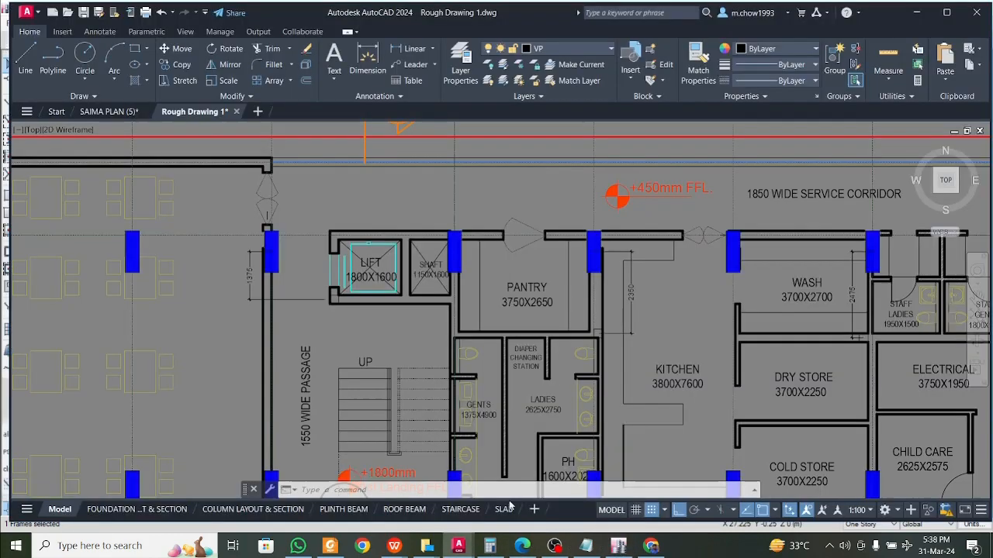
left_click(459, 545)
left_click(415, 48)
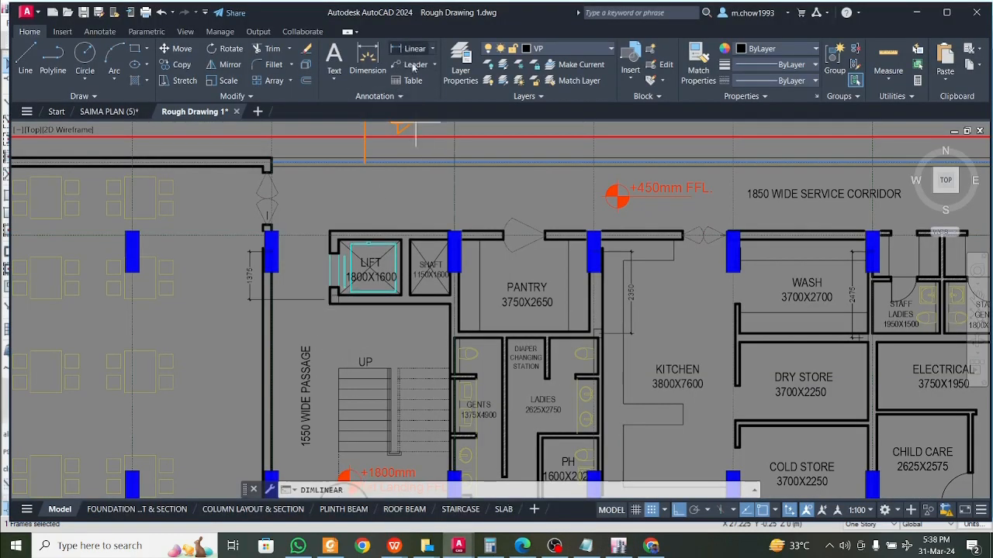
left_click(302, 234)
scroll(305, 299, "up", 2)
scroll(350, 297, "up", 2)
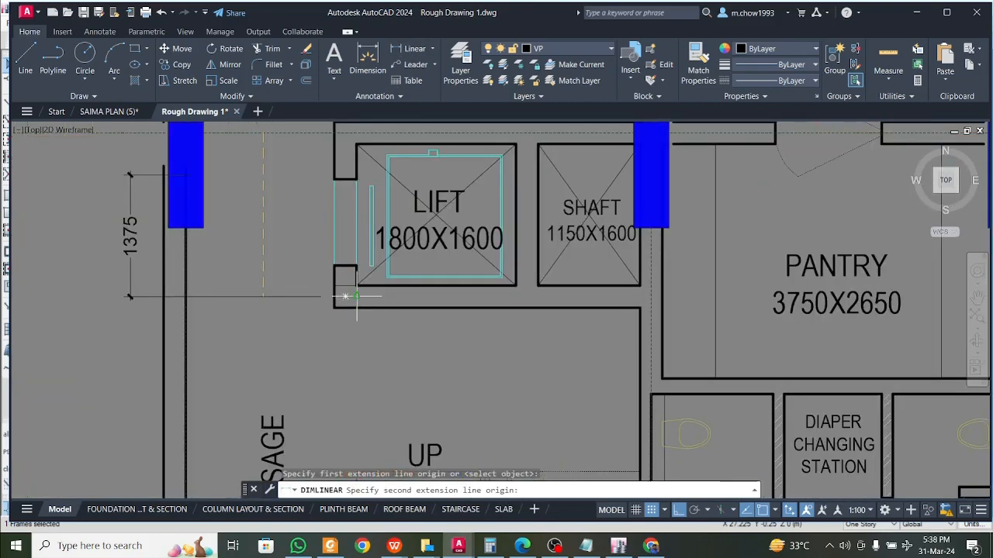
left_click(352, 297)
left_click(271, 247)
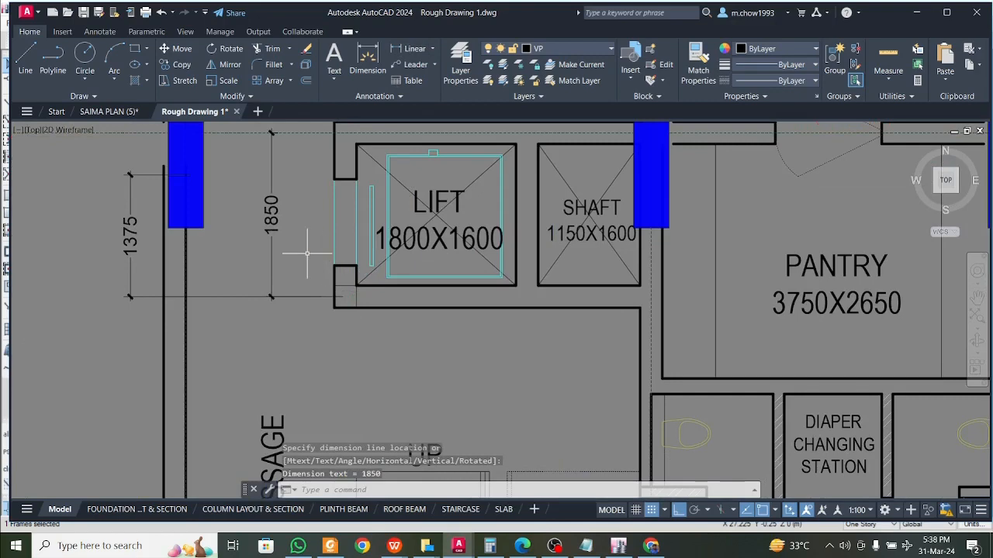
scroll(308, 253, "down", 2)
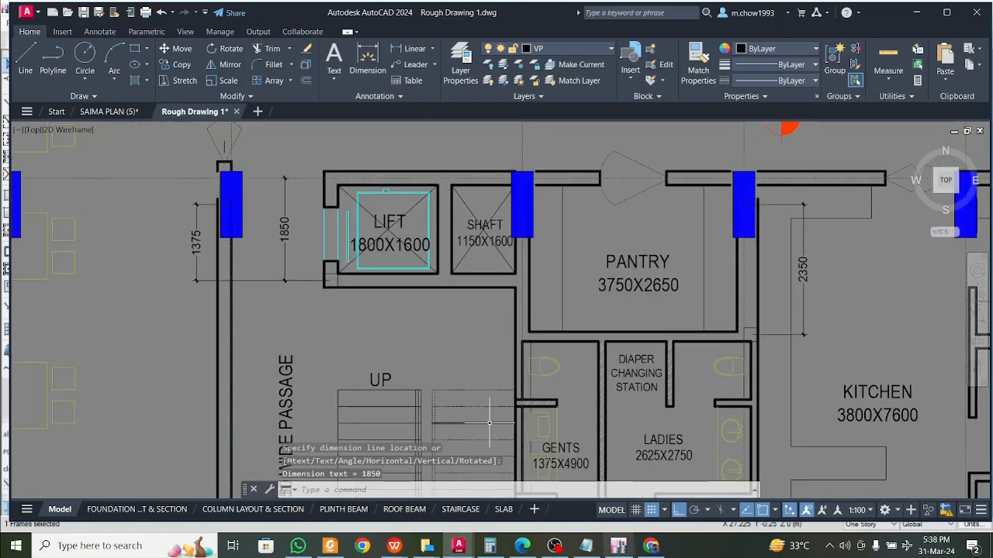
left_click(618, 546)
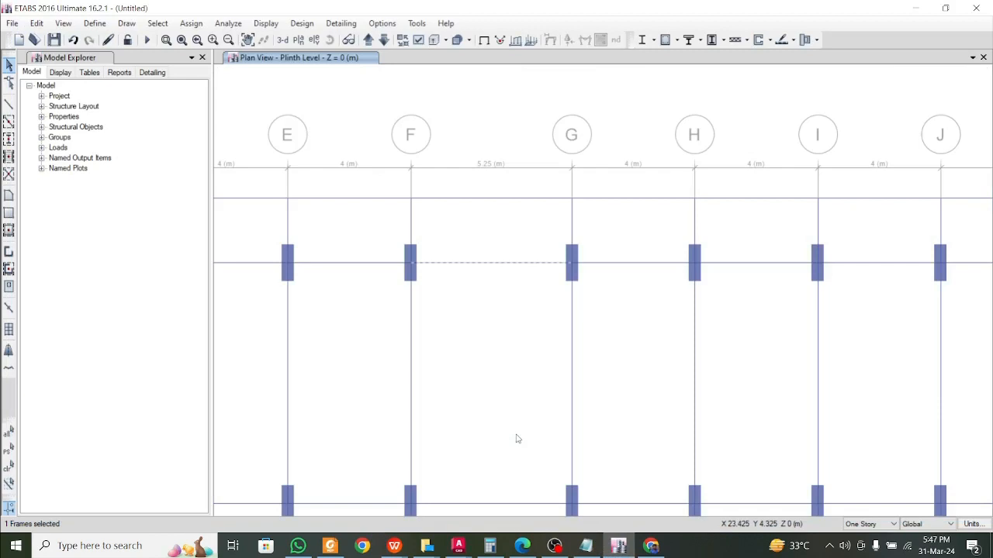
left_click(512, 267)
left_click(512, 267)
key("ctrl+v")
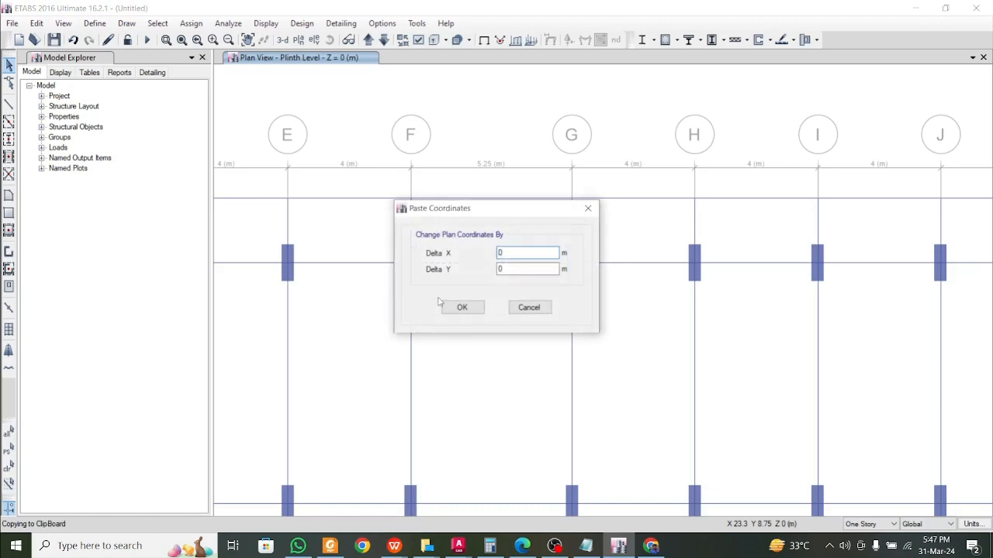
left_click_drag(514, 211, 641, 164)
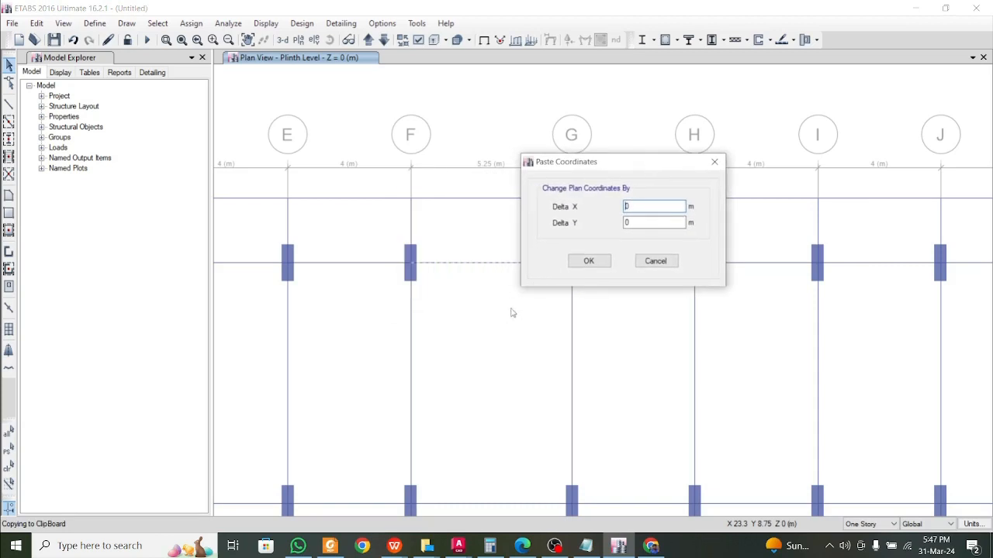
left_click(714, 161)
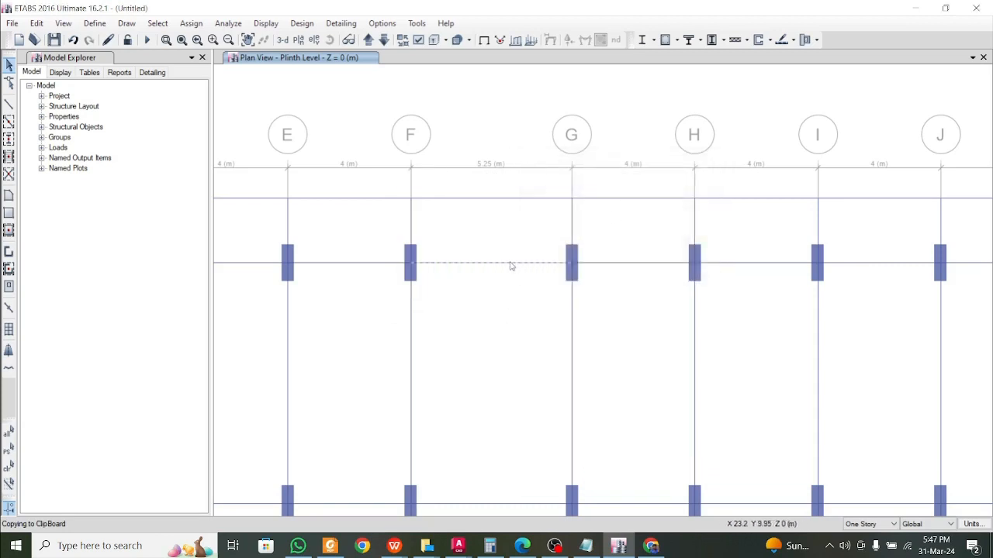
- Start a linear Replicate of the selected F–G plinth beam and check the global X and Y directions at the plan's origin
left_click(37, 22)
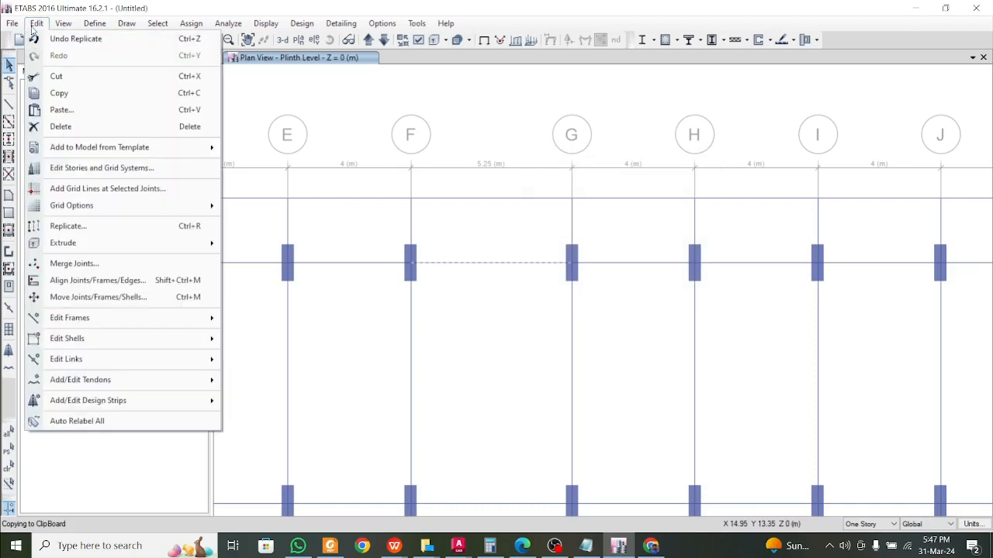
left_click(86, 226)
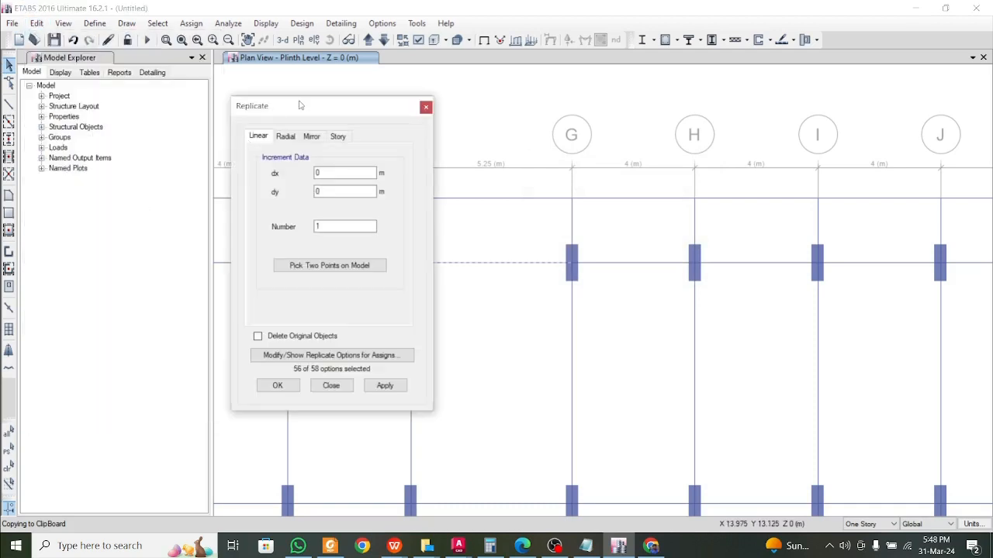
left_click_drag(300, 103, 151, 87)
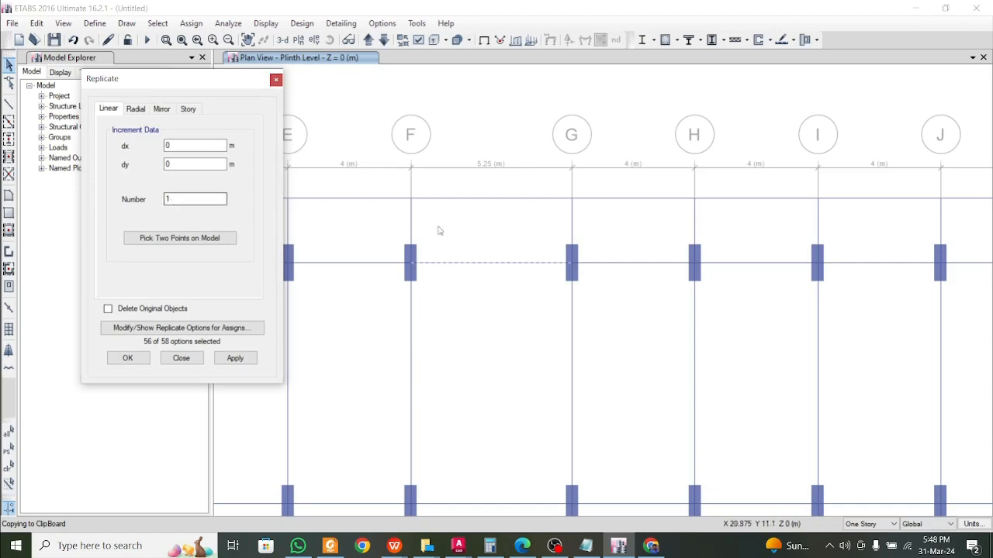
scroll(438, 231, "down", 5)
scroll(392, 273, "up", 3)
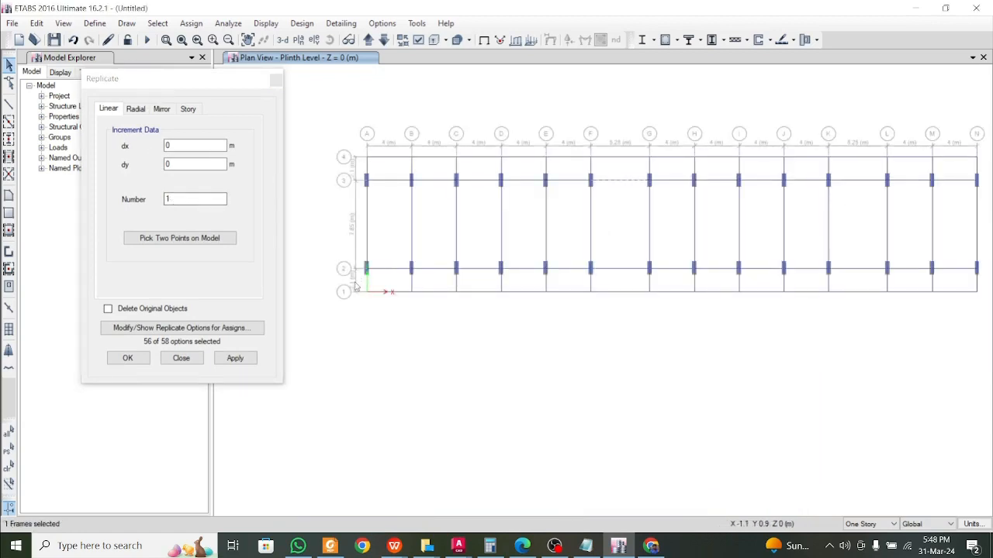
scroll(387, 277, "up", 3)
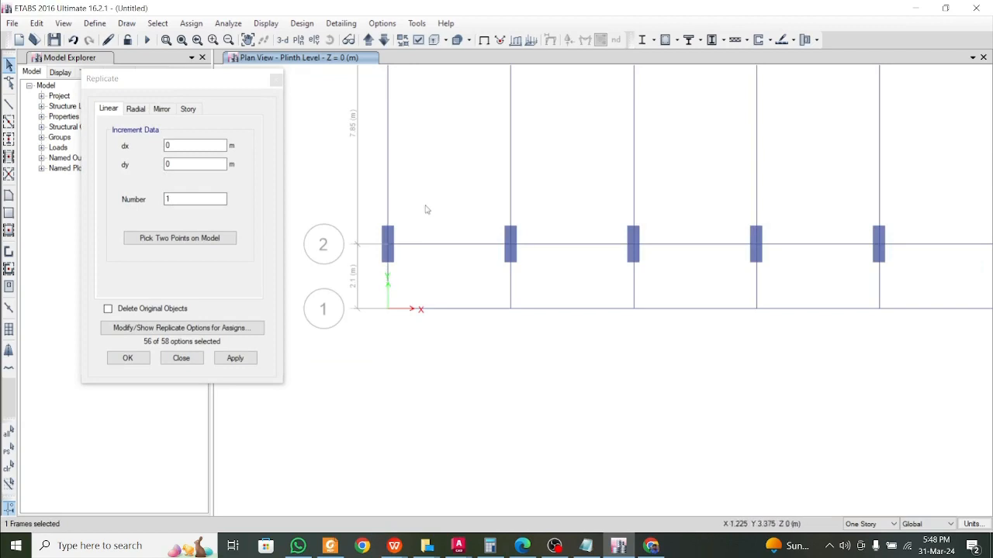
middle_click_drag(558, 205, 523, 387)
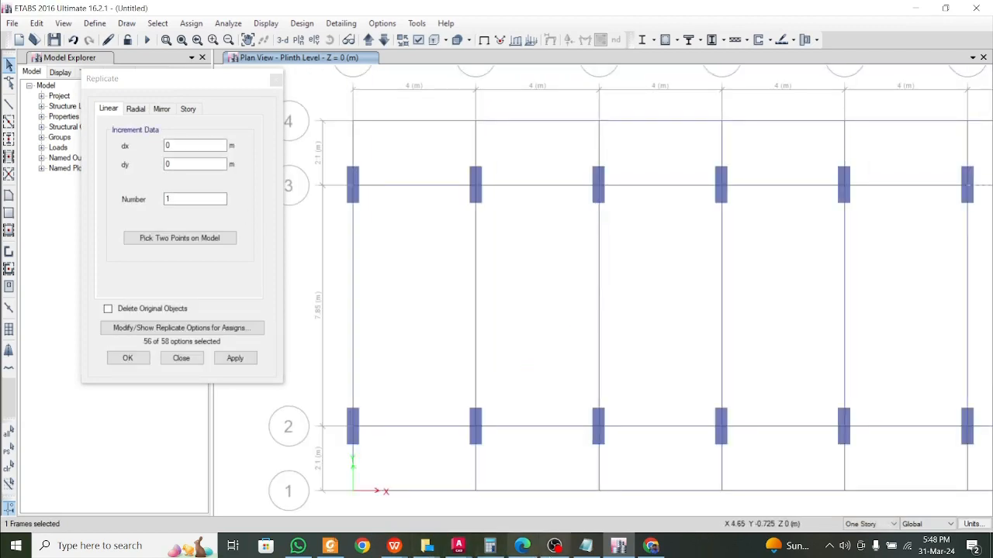
- Check the vertical dimension to the lift's lower wall in Rough Drawing 1.dwg in AutoCAD, then return to ETABS
left_click(459, 549)
left_click(543, 495)
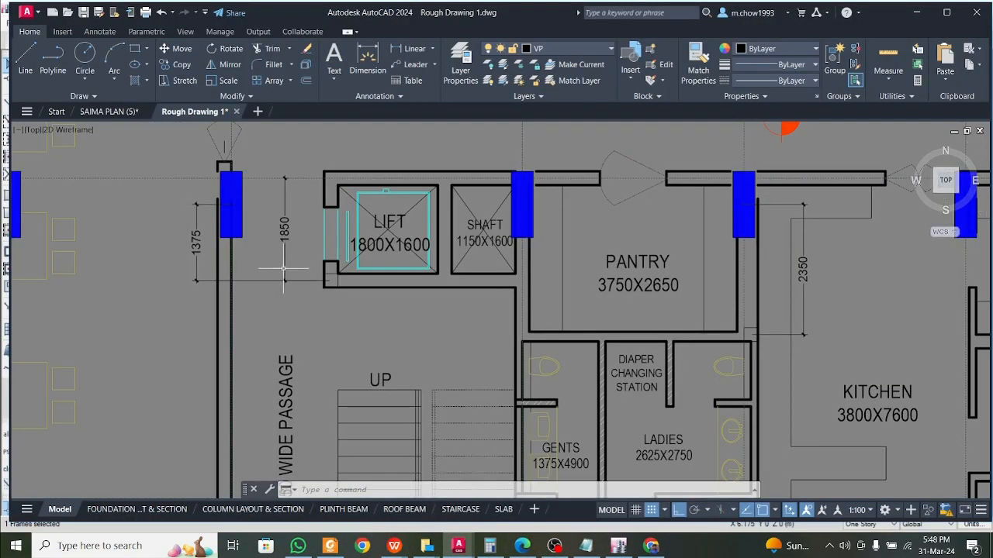
left_click(915, 13)
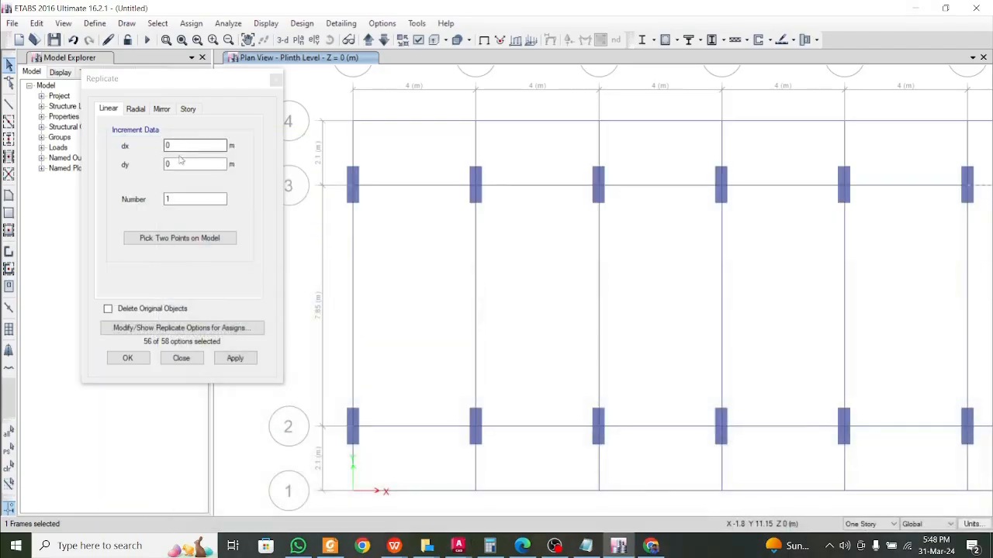
- Replicate the selected beam between grid lines F and G once with dy -1.85 m and dx 0, then close the Replicate dialog
left_click(183, 163)
scroll(461, 275, "down", 4)
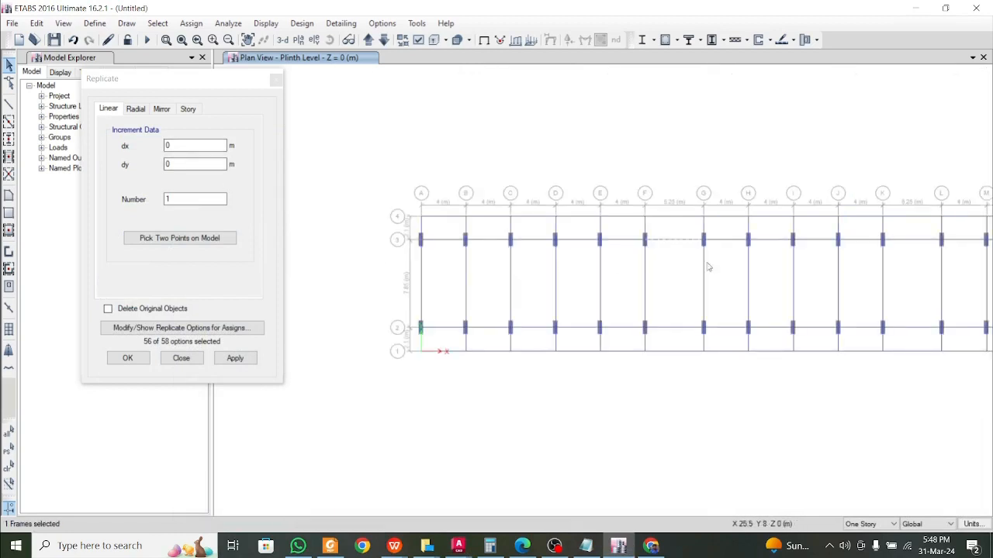
scroll(386, 297, "up", 4)
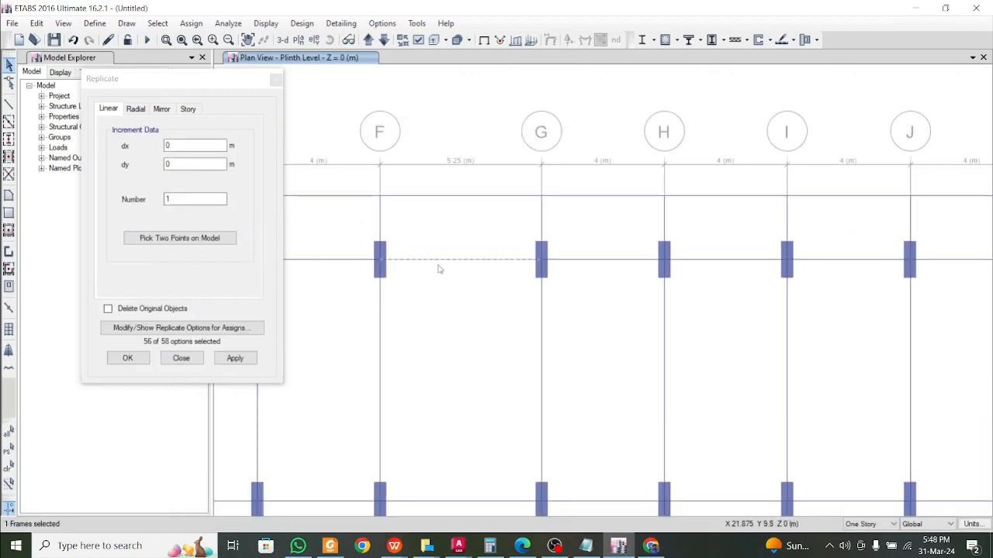
double_click(180, 165)
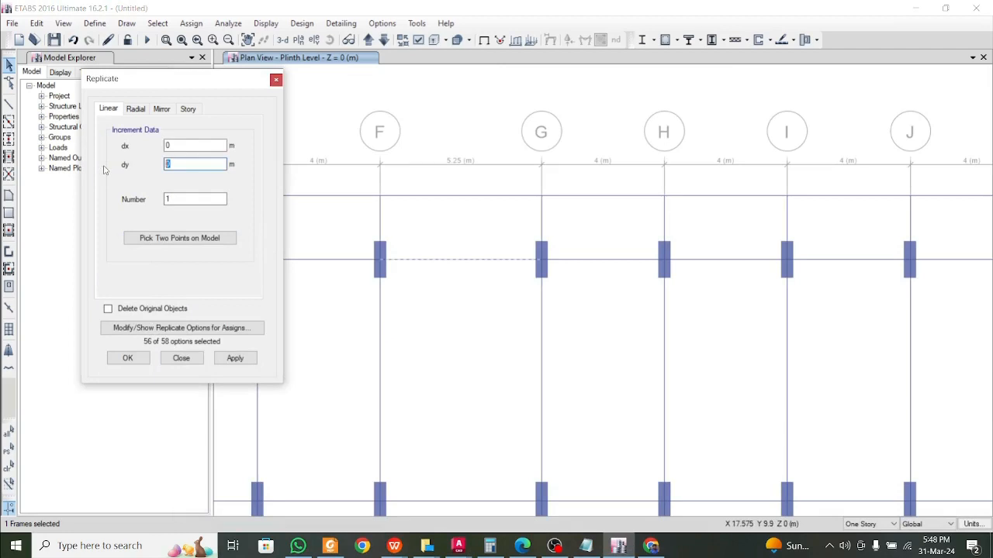
type("-1.85")
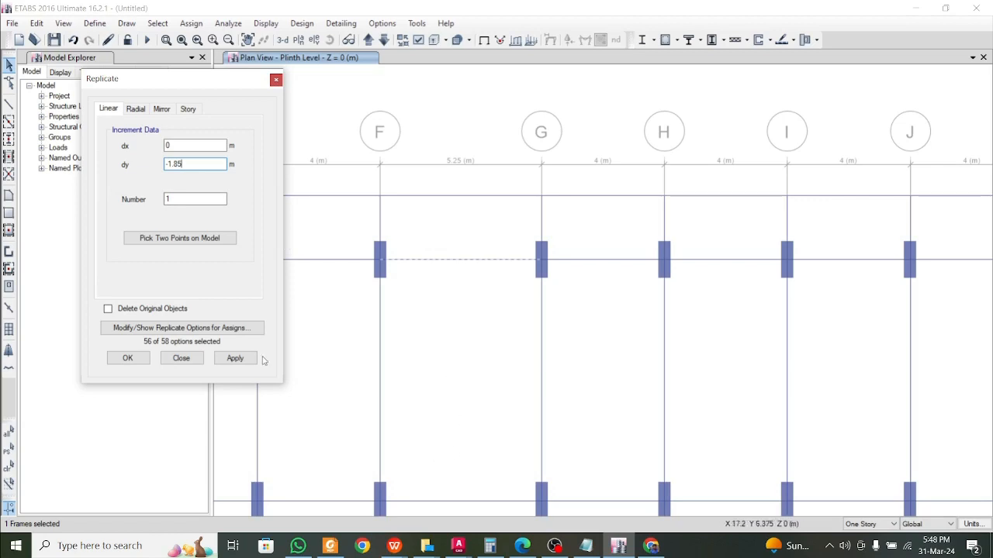
left_click(238, 363)
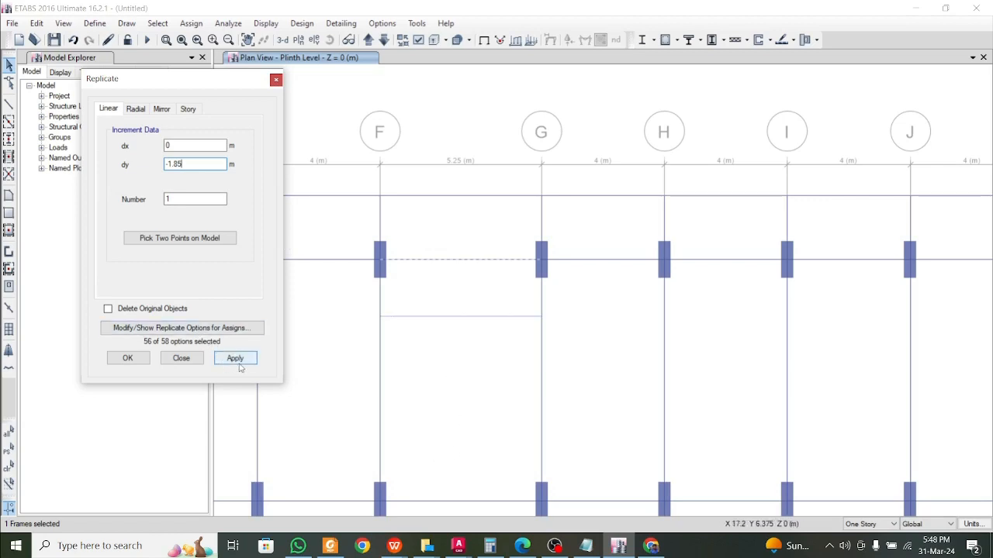
left_click(237, 364)
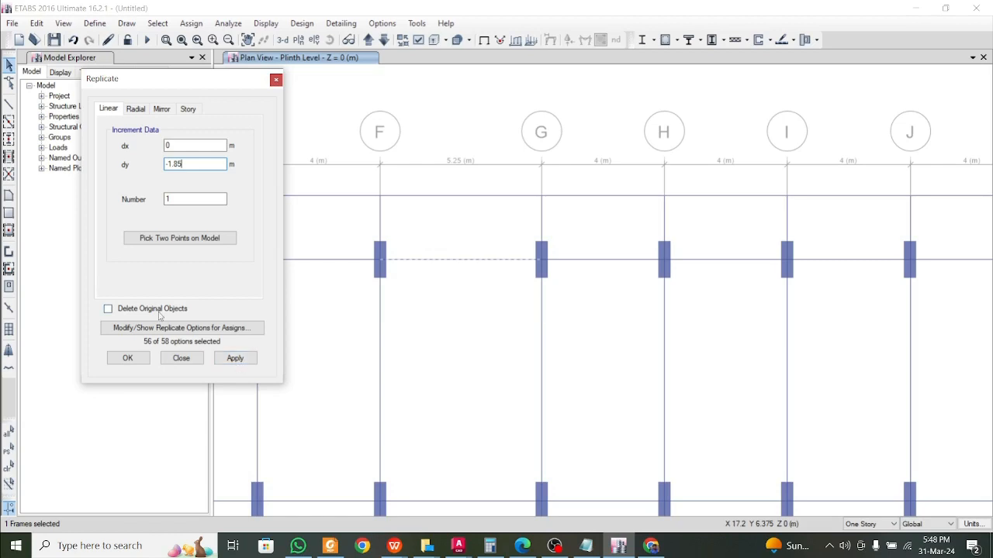
left_click(235, 361)
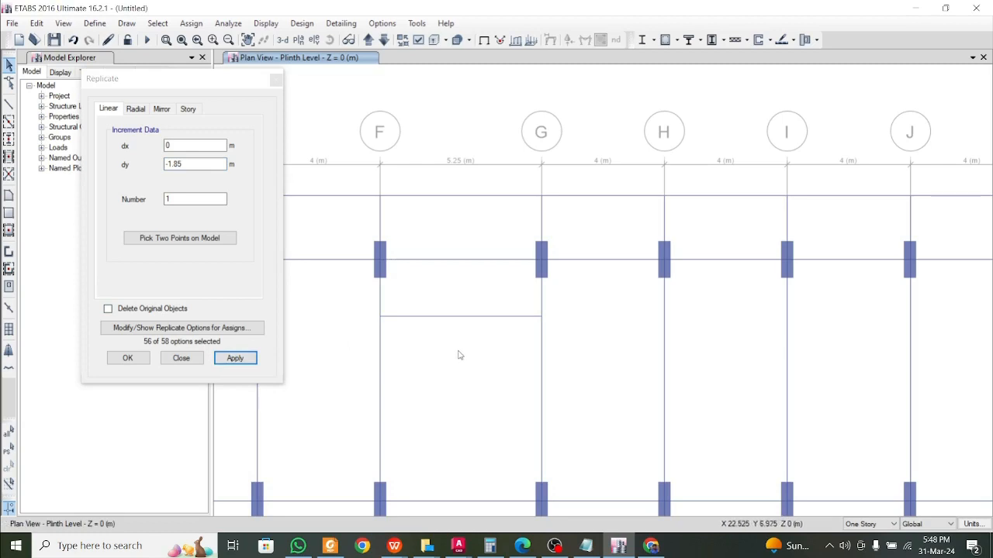
left_click(275, 80)
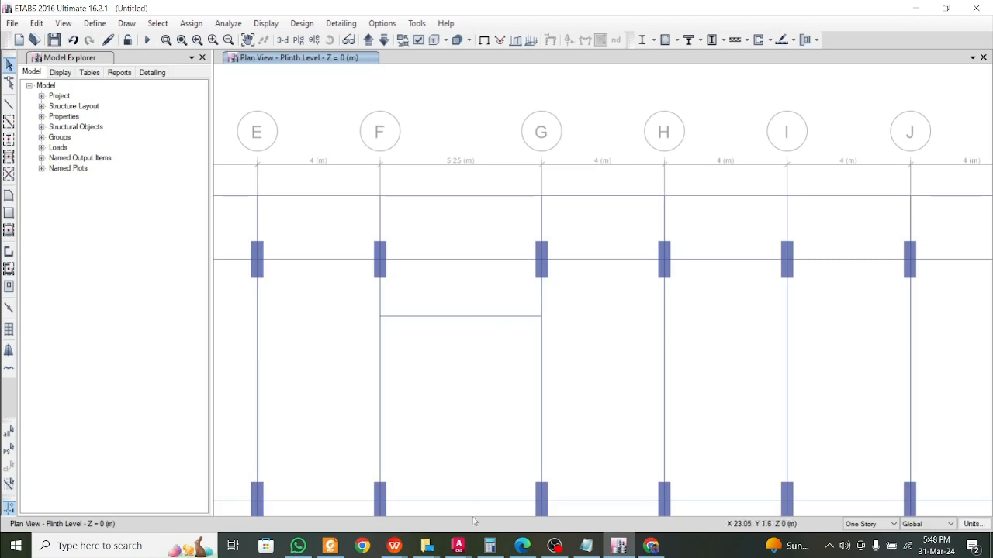
- Switch to AutoCAD to view Rough Drawing 1, then return to the Plinth Level plan in ETABS
left_click(459, 545)
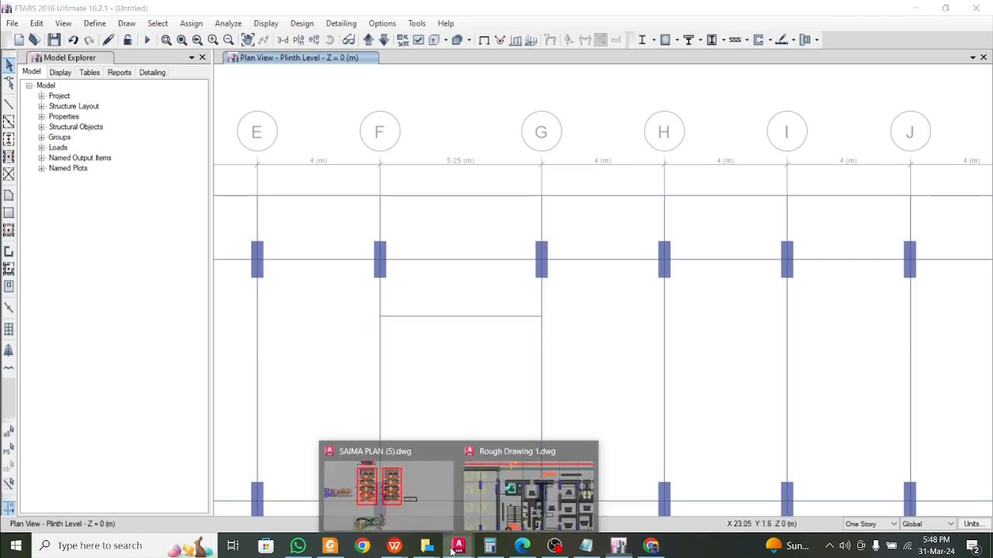
left_click(422, 491)
left_click(203, 114)
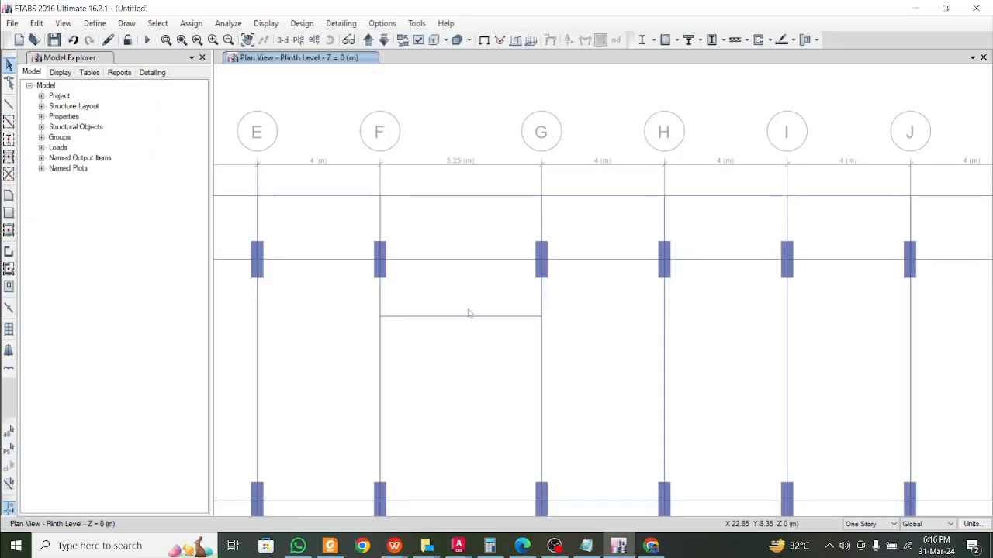
- Select the secondary beam between grid lines F and G and choose start and end releases for its Moment 33 (Major)
left_click(463, 317)
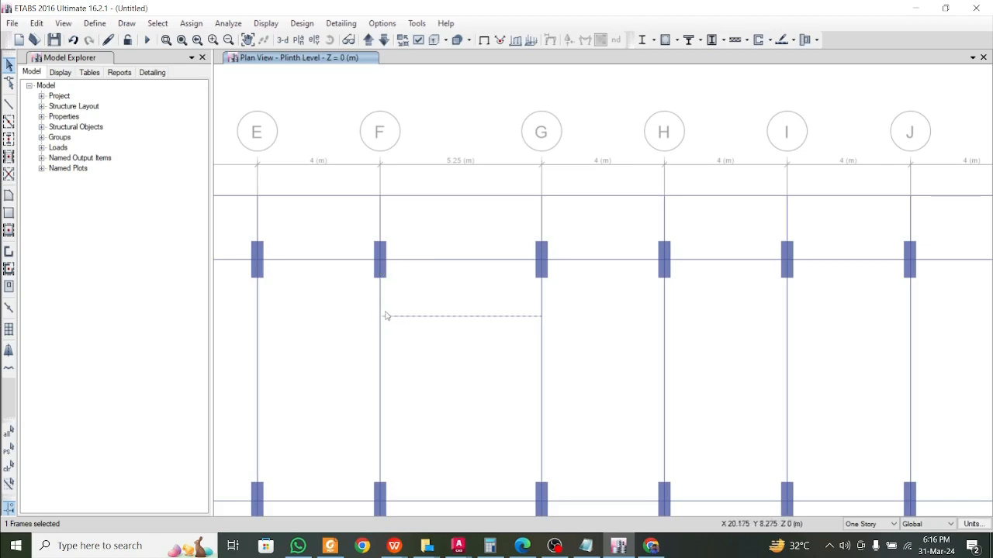
left_click(536, 321)
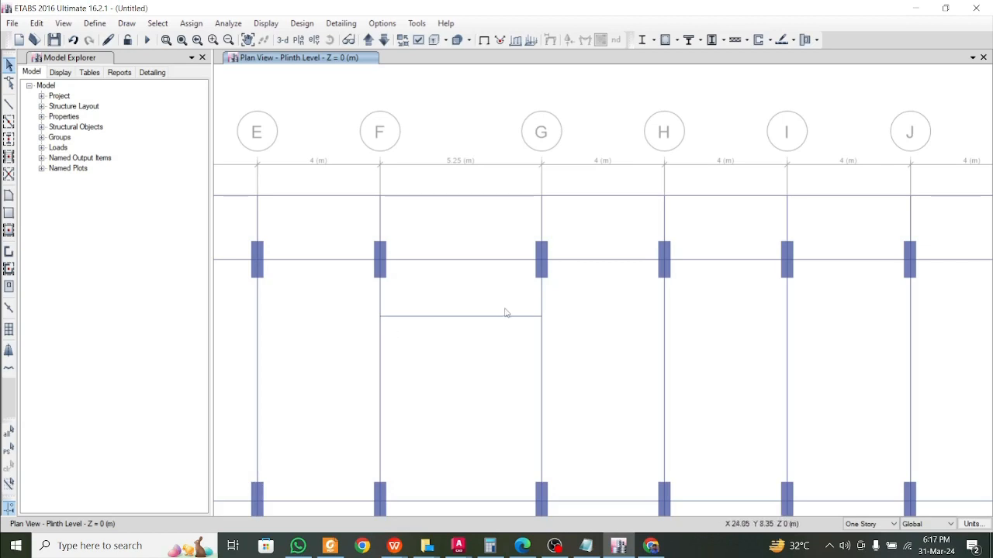
left_click(429, 317)
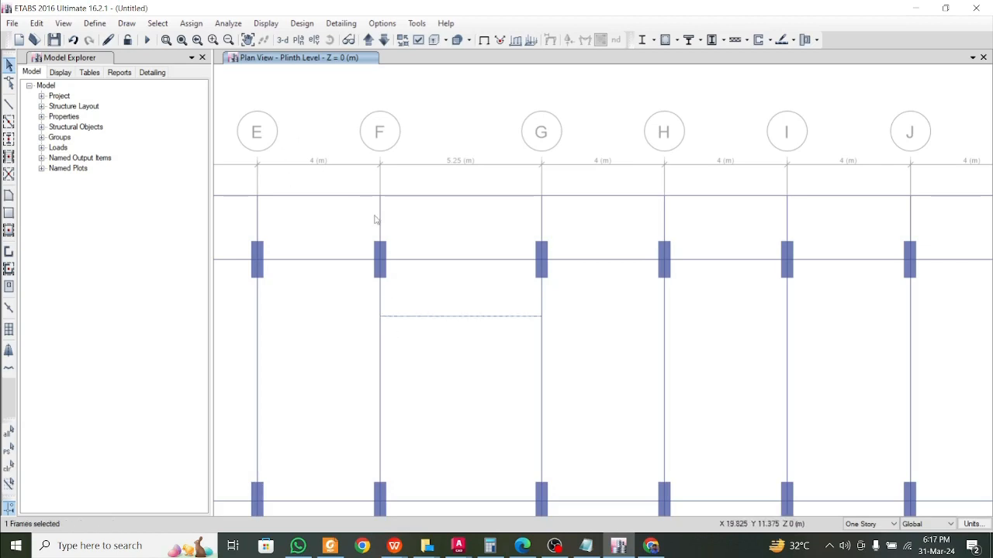
left_click(183, 27)
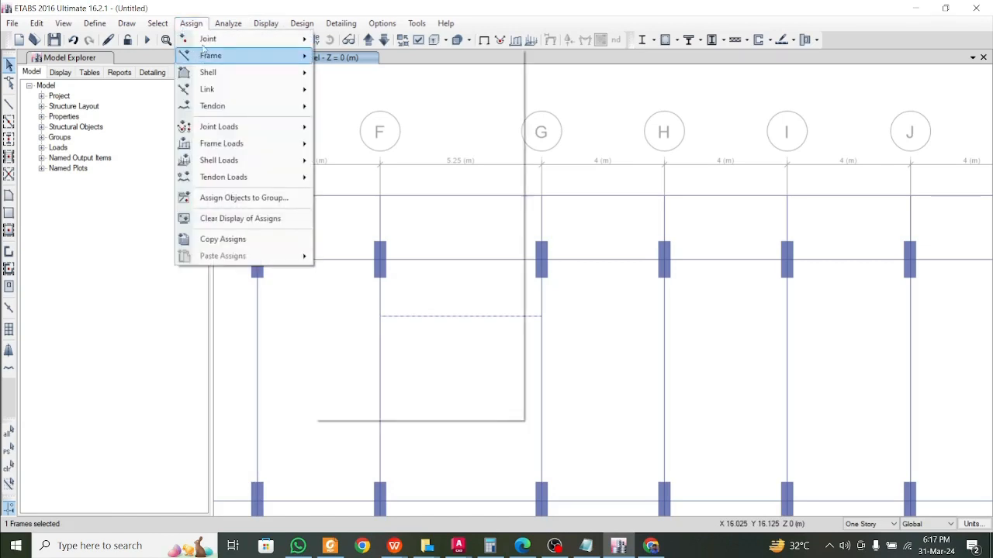
mouse_move(206, 43)
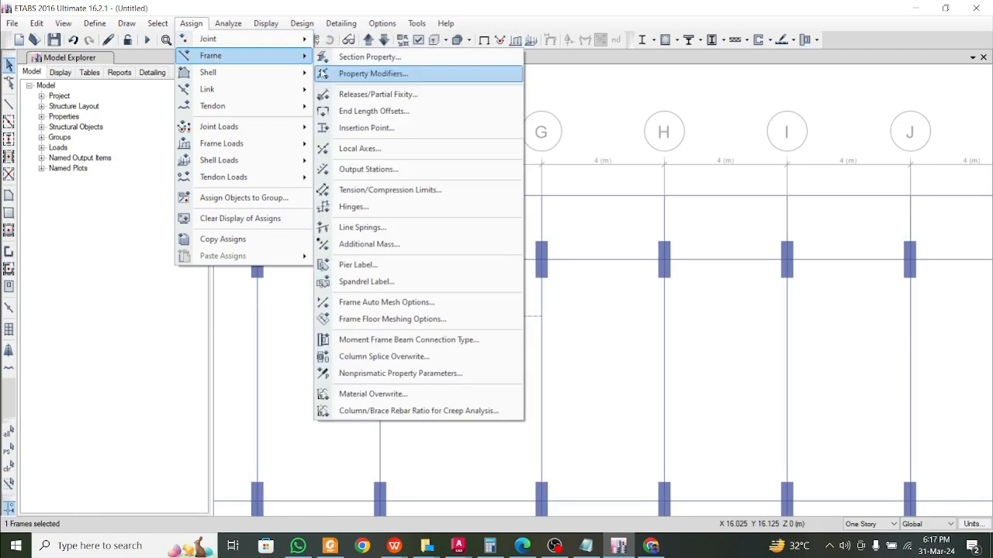
left_click(345, 94)
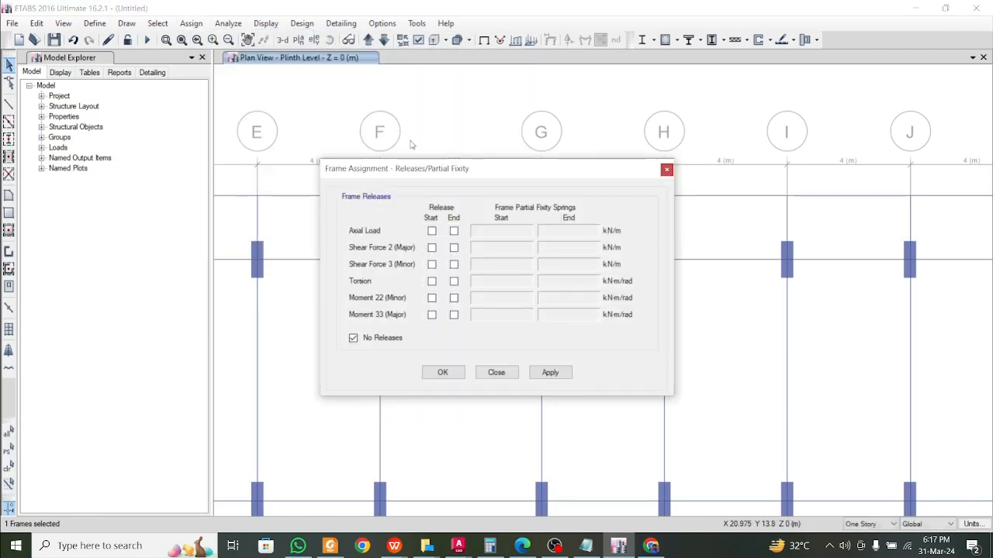
left_click(432, 315)
left_click(454, 315)
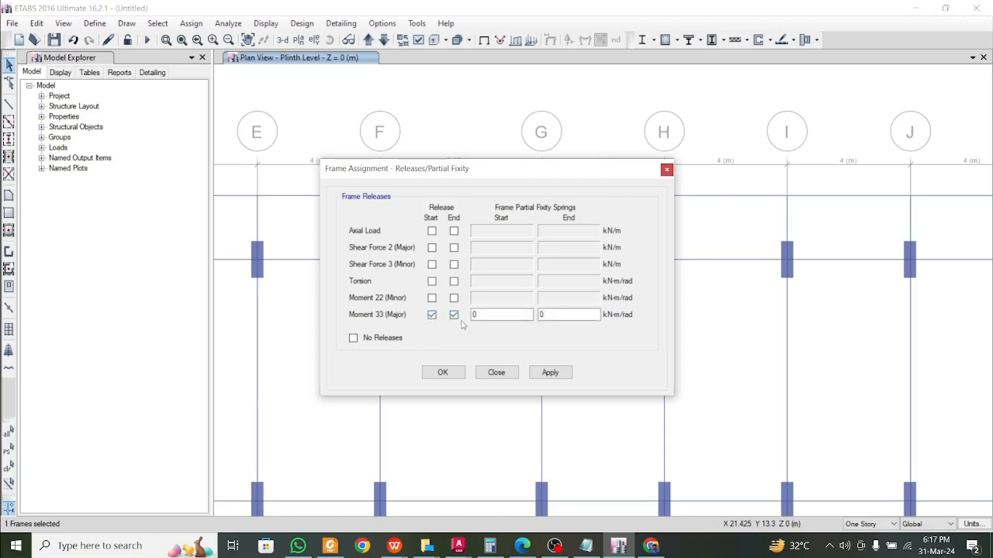
- Apply the Moment 33 releases with zero partial fixity springs to the secondary beam, then close the dialog and check the release marks
left_click_drag(549, 170, 253, 96)
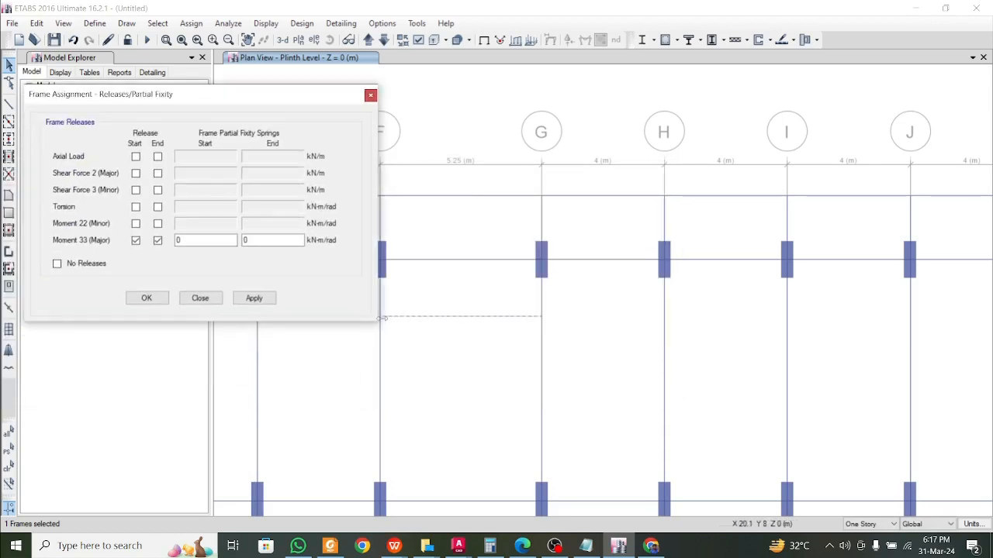
left_click_drag(237, 98, 172, 31)
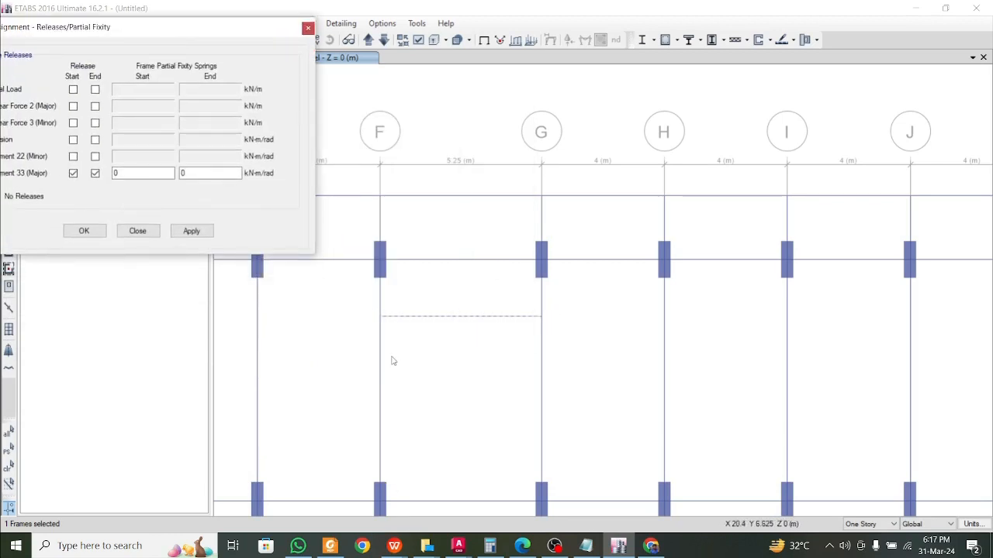
left_click_drag(177, 40, 421, 160)
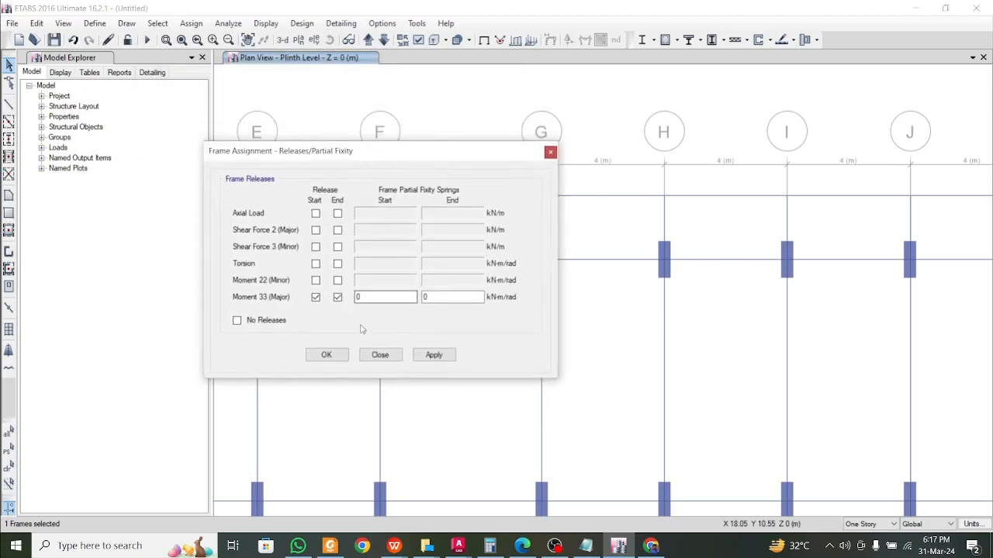
left_click(424, 350)
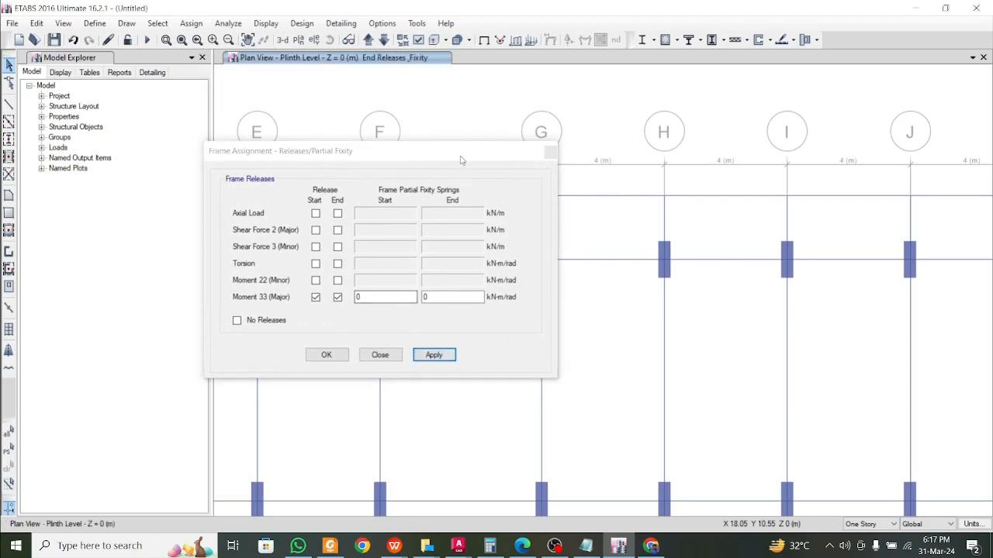
left_click_drag(461, 159, 234, 152)
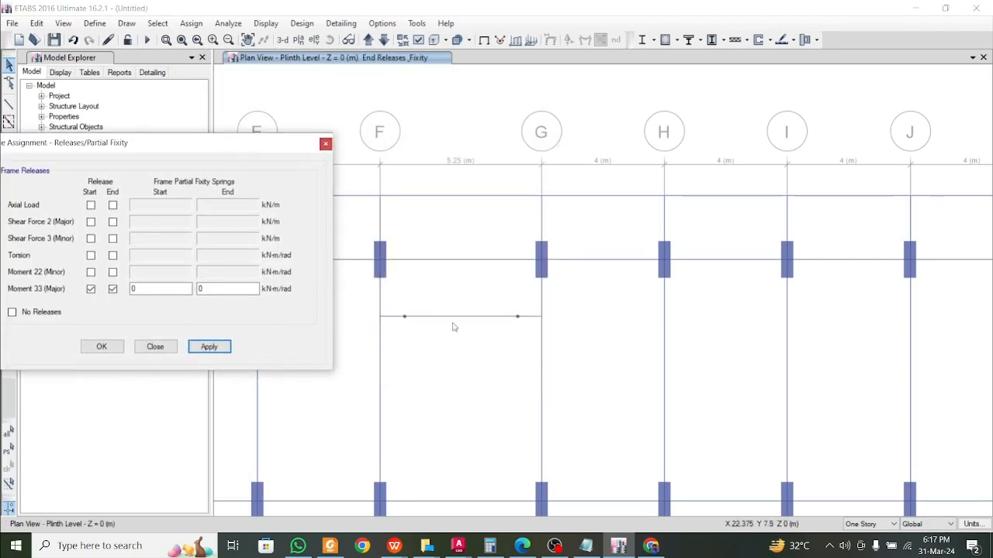
left_click_drag(196, 146, 382, 144)
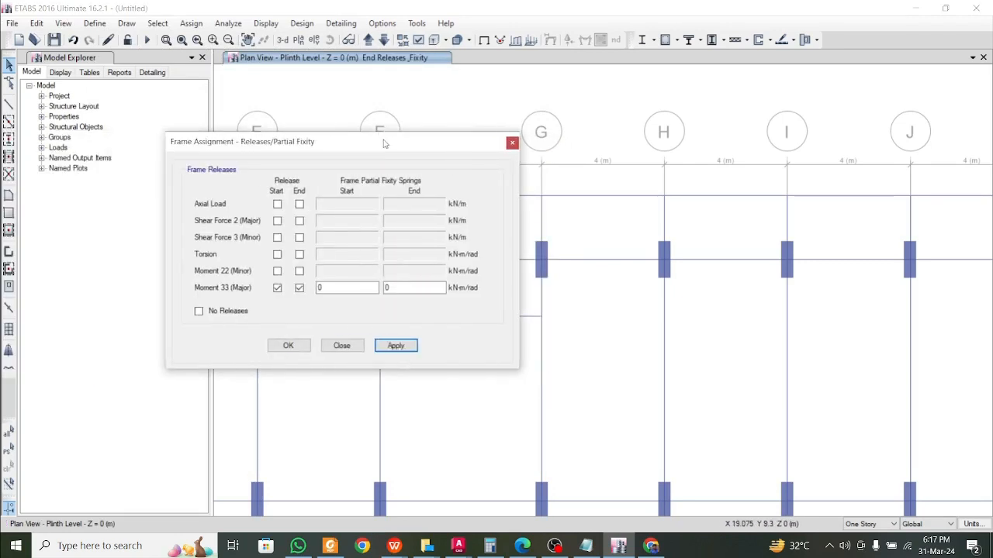
left_click(288, 345)
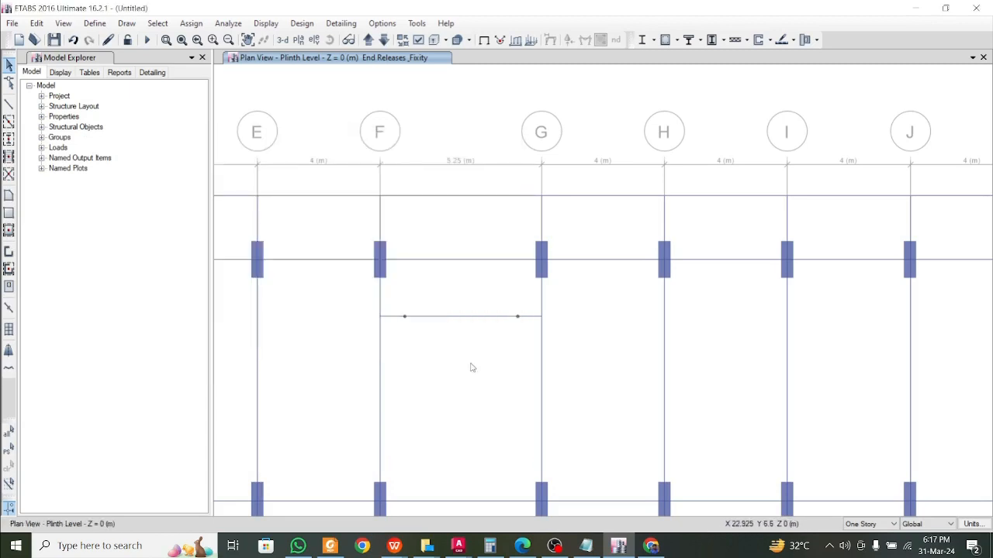
scroll(488, 351, "up", 3)
scroll(488, 351, "down", 3)
- Switch to Rough Drawing 1 in AutoCAD to examine the lift and staircase walls, and return to the Plinth Level plan in ETABS
left_click(457, 545)
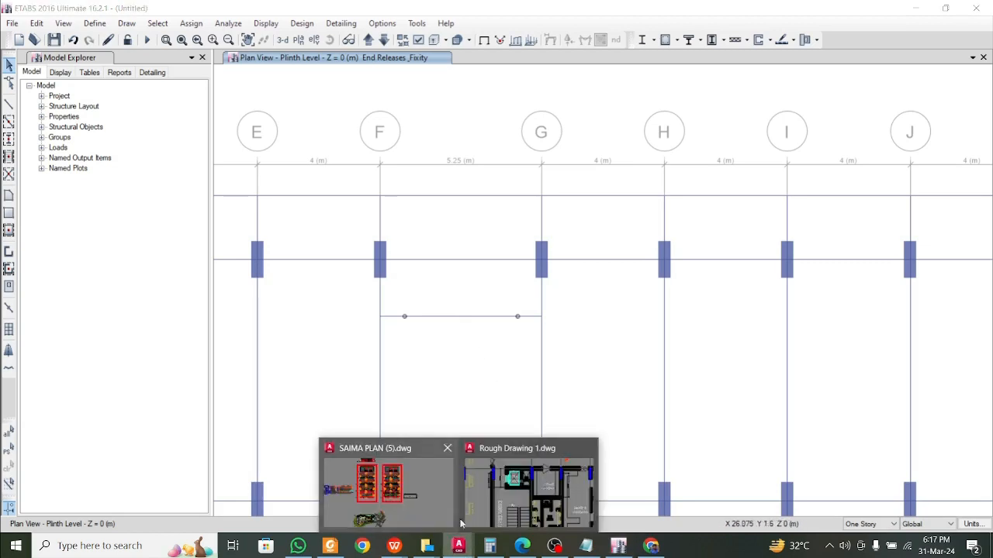
left_click(529, 497)
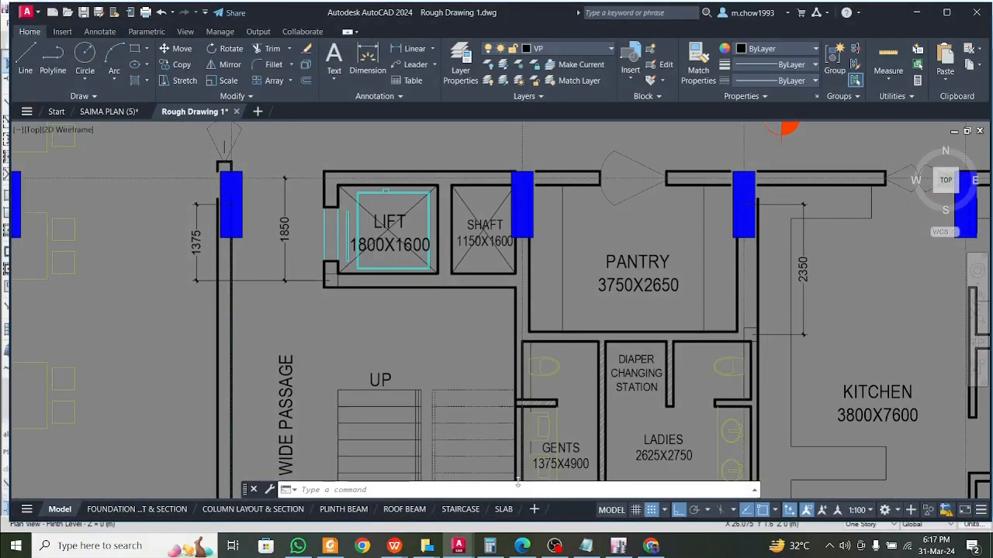
scroll(400, 200, "down", 2)
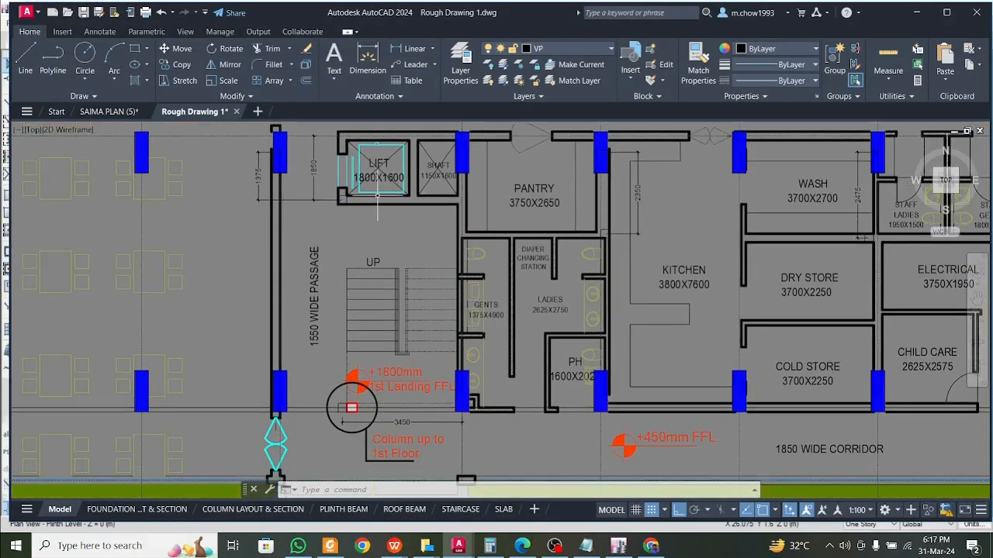
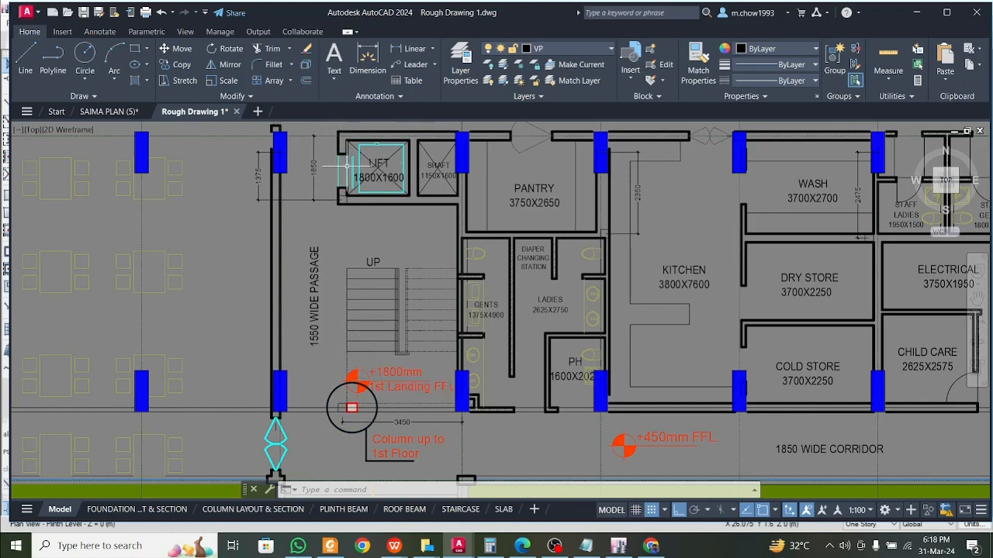
left_click(912, 13)
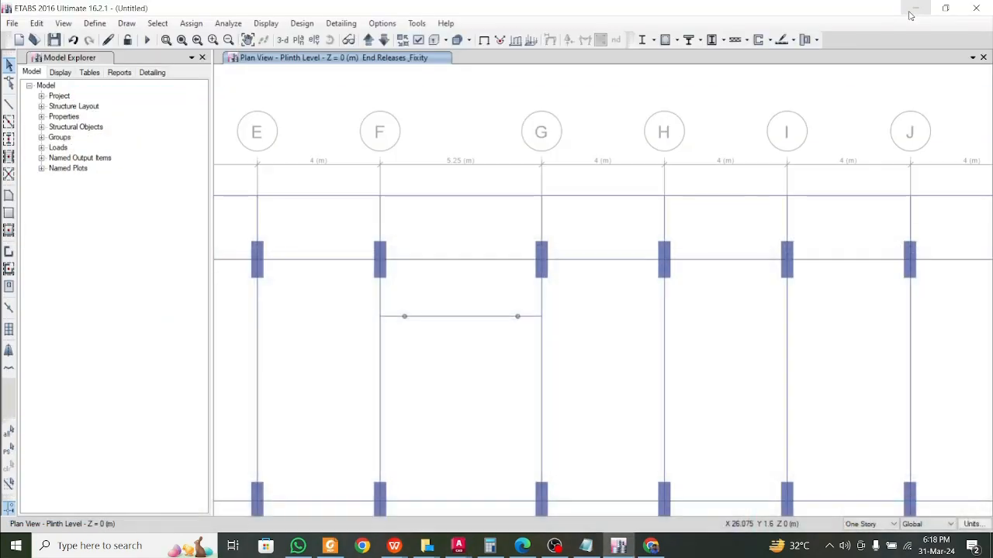
- Select the plinth beam on grid line G, inspect the staircase column's offset dimension in AutoCAD's Rough Drawing 1, and return to ETABS
left_click(538, 359)
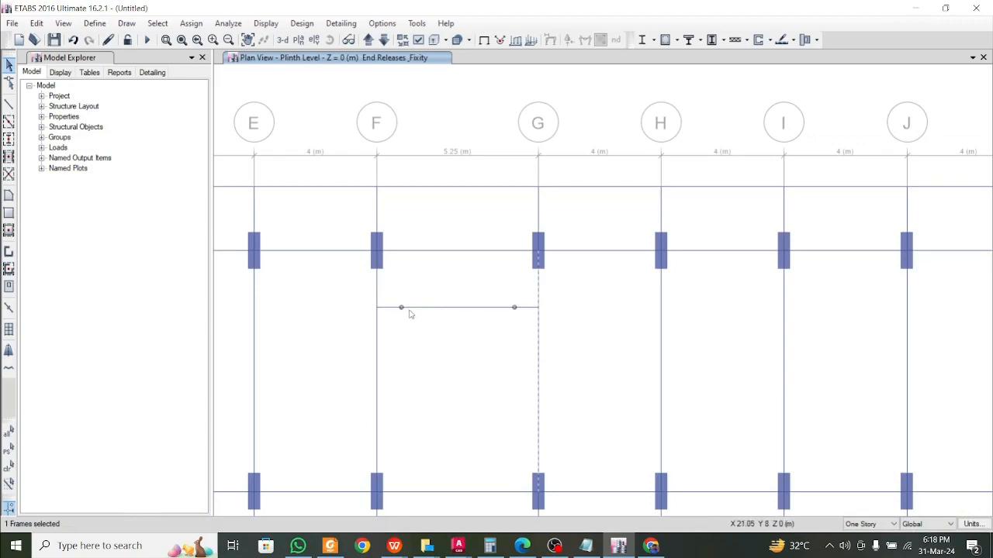
mouse_move(459, 545)
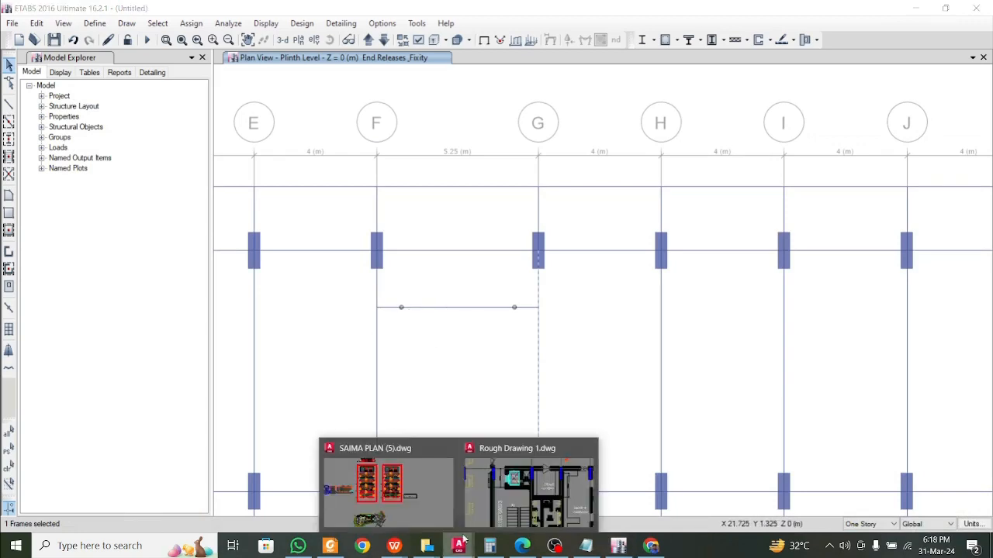
left_click(535, 495)
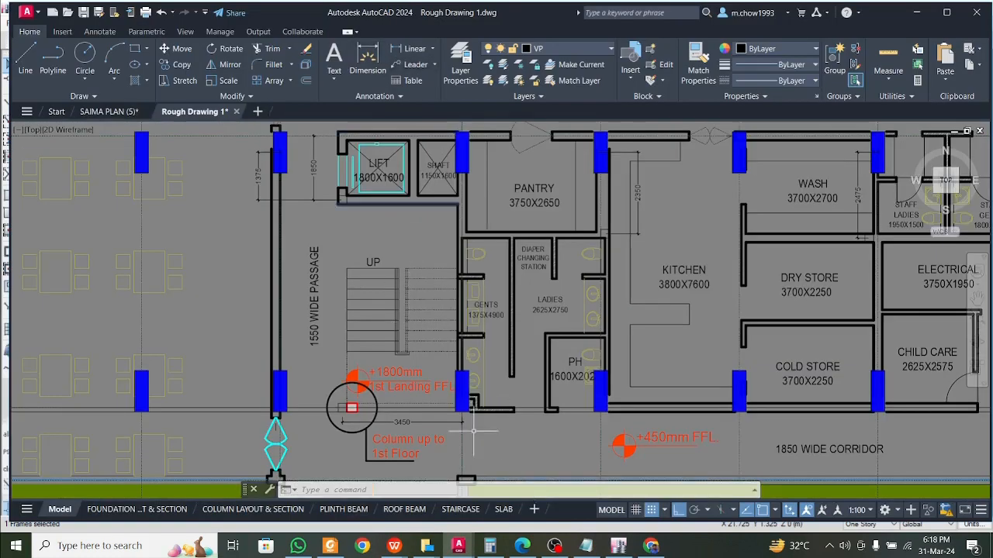
scroll(444, 435, "up", 2)
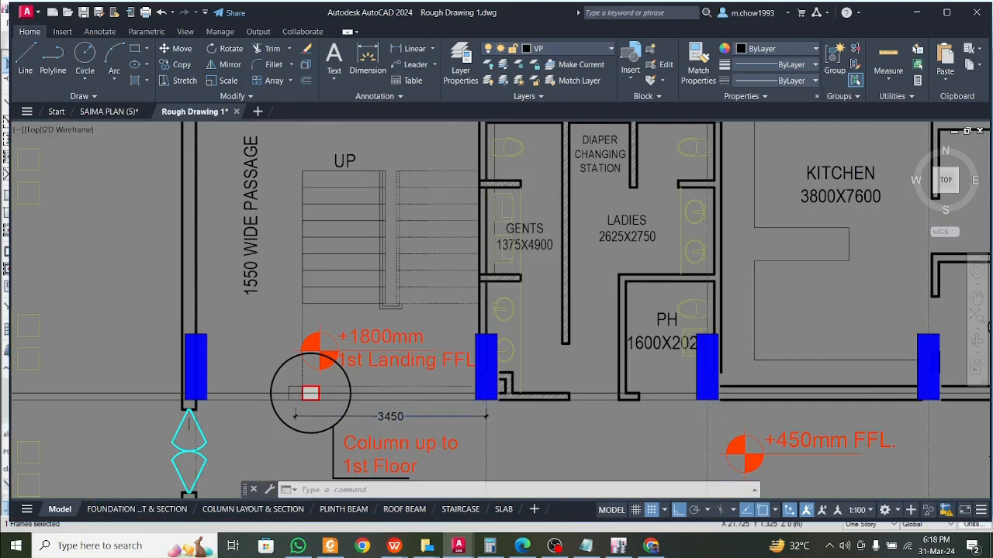
left_click(295, 415)
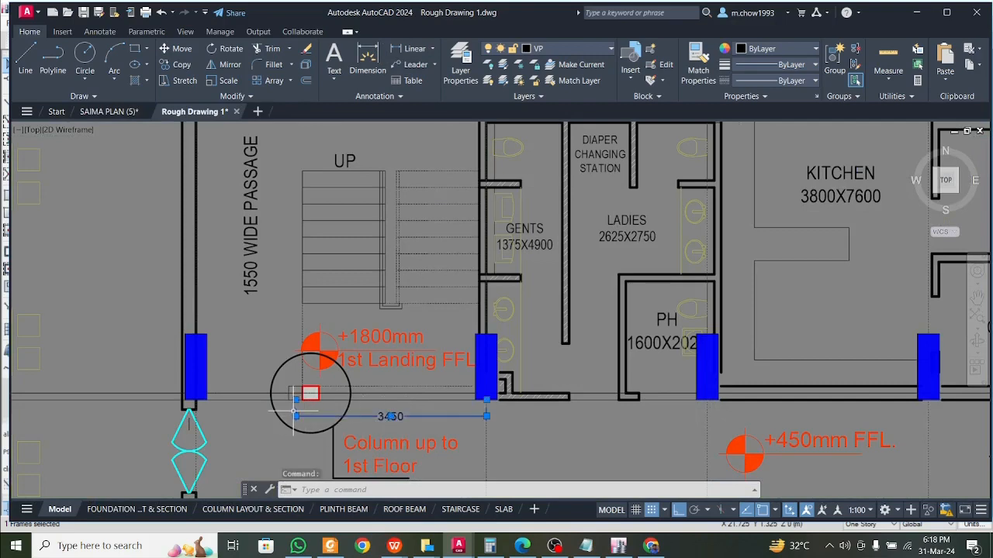
left_click(914, 13)
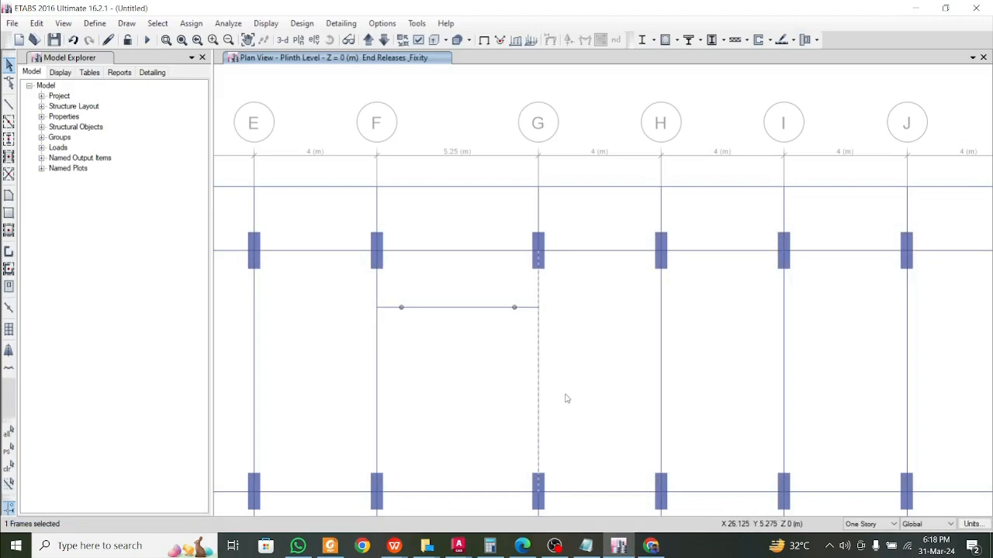
- Open Replicate for the selected grid line G beam, recheck the column offset dimension in AutoCAD, and return to ETABS
key("ctrl+r")
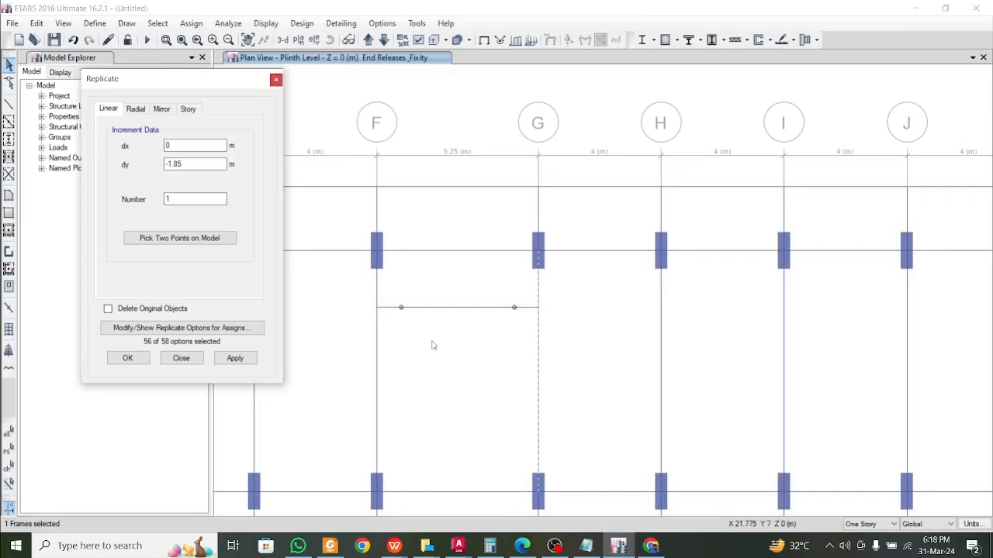
mouse_move(458, 545)
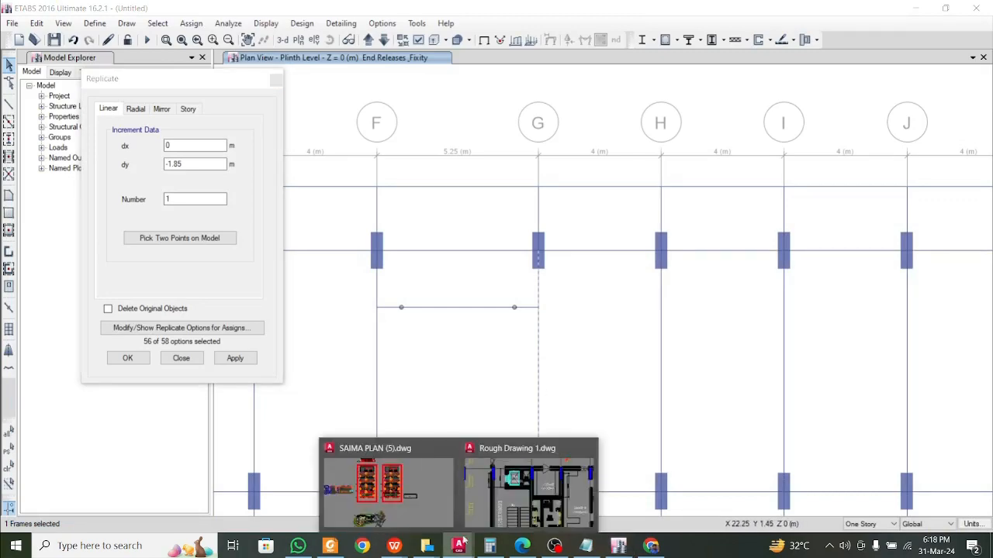
left_click(484, 465)
scroll(382, 425, "up", 2)
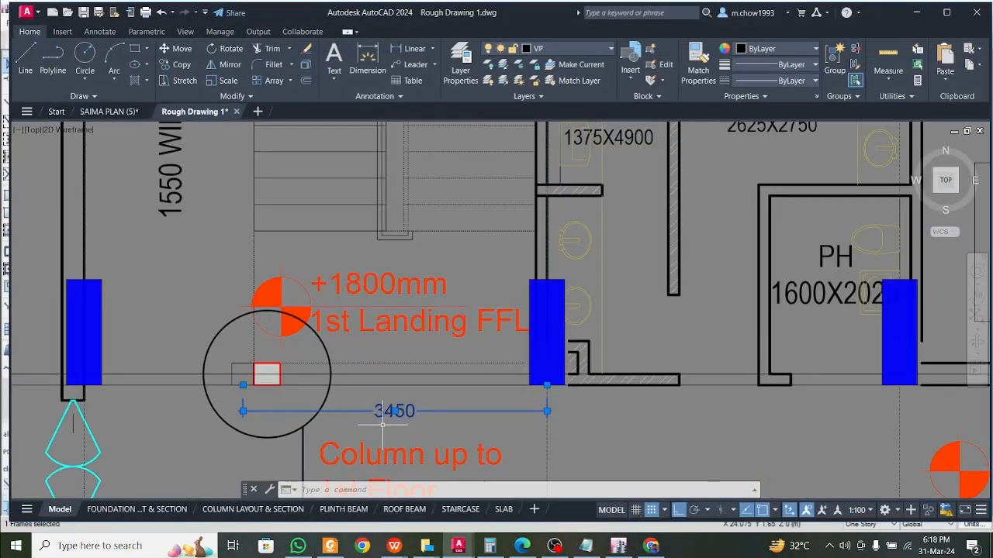
left_click(917, 13)
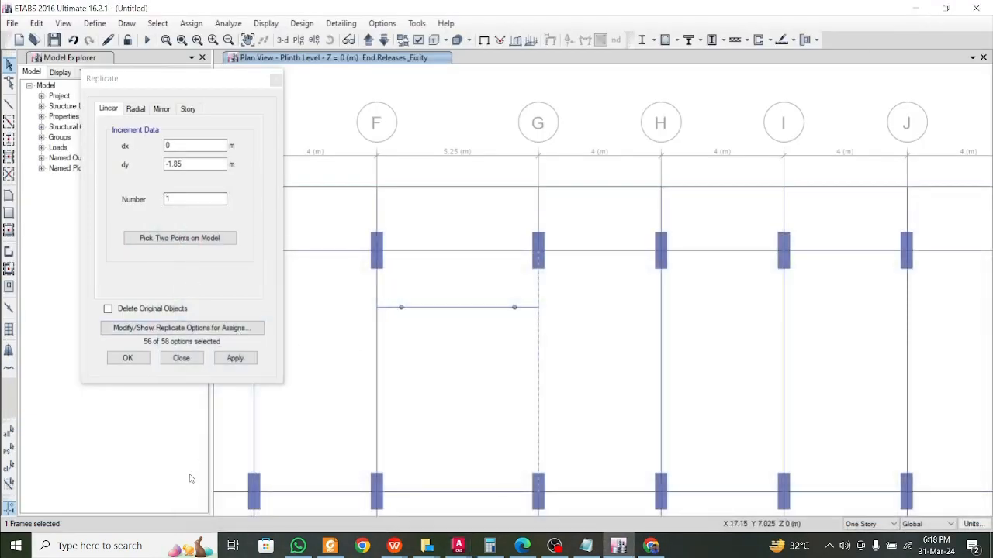
- Replicate the selected grid line G beam once with dx -3.45 m and dy 0, and close the Replicate dialog
scroll(393, 457, "down", 4)
scroll(332, 430, "up", 5)
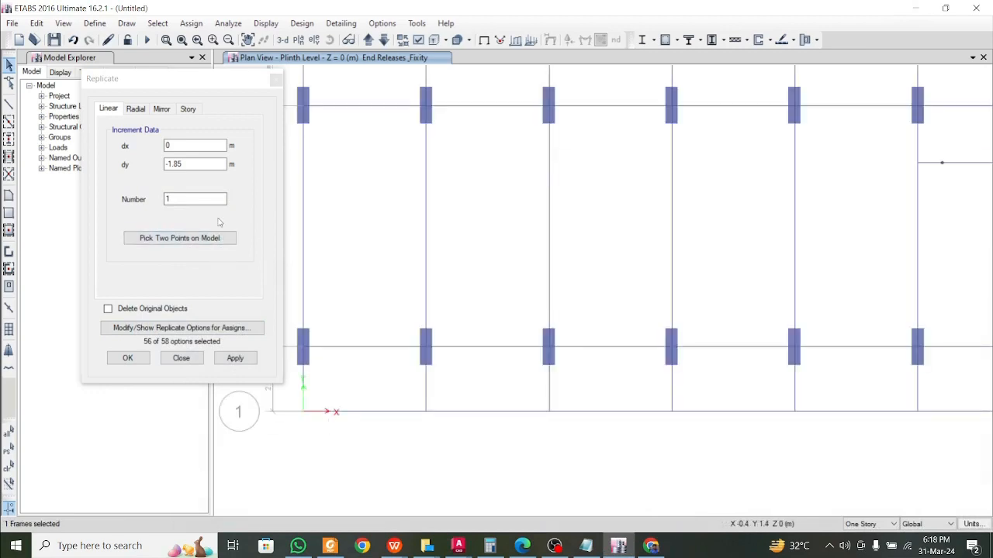
left_click_drag(186, 165, 112, 166)
type("0")
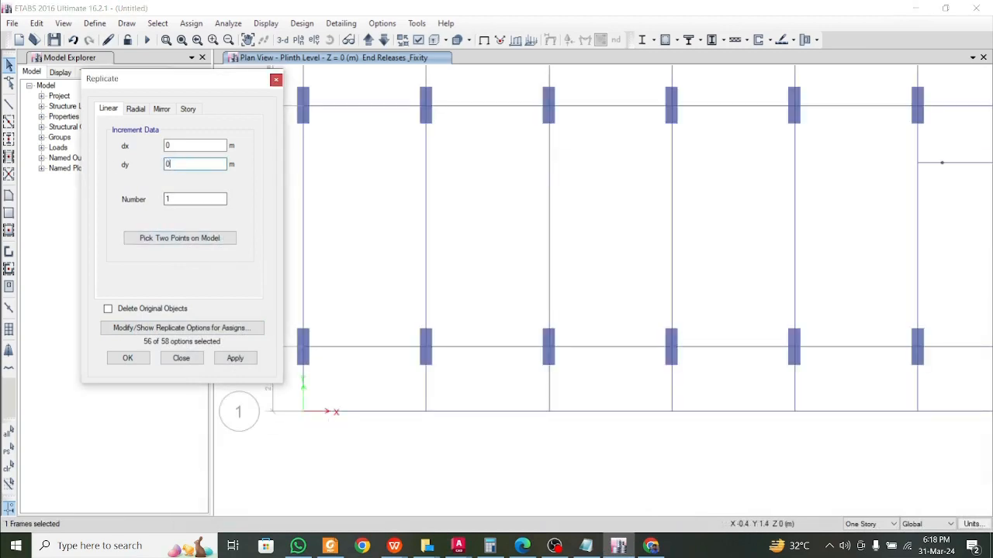
double_click(220, 145)
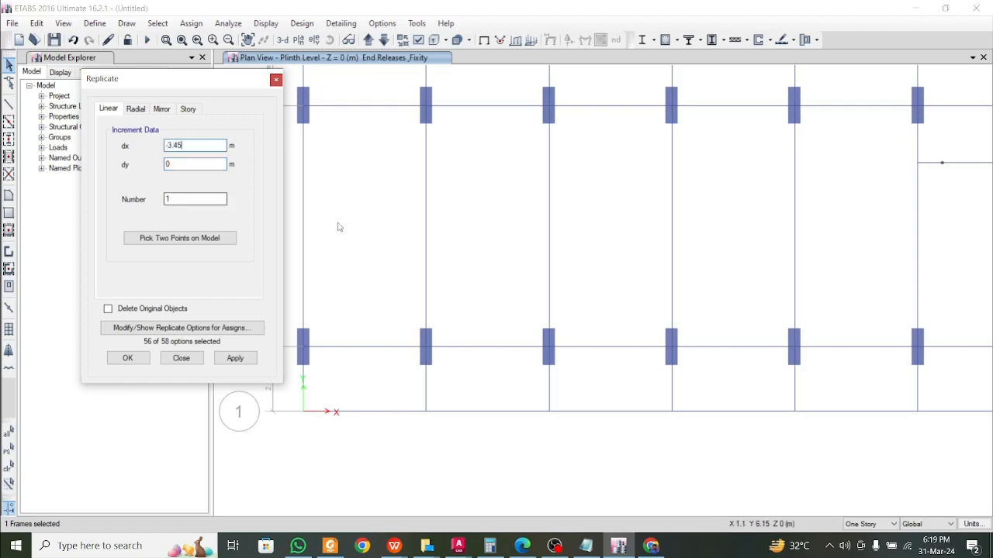
middle_click_drag(359, 233, 538, 291)
scroll(503, 265, "down", 6)
scroll(618, 270, "up", 5)
scroll(617, 270, "up", 2)
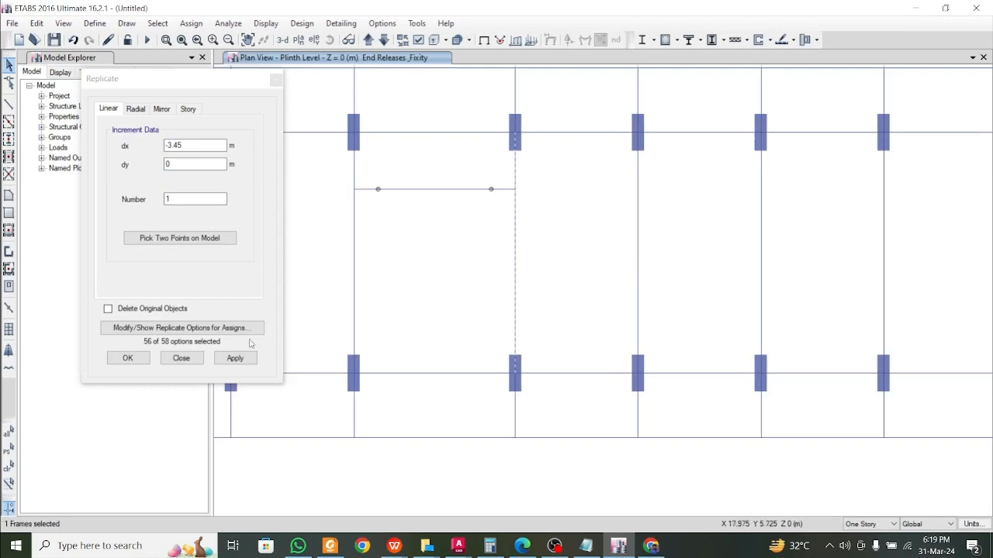
left_click(238, 360)
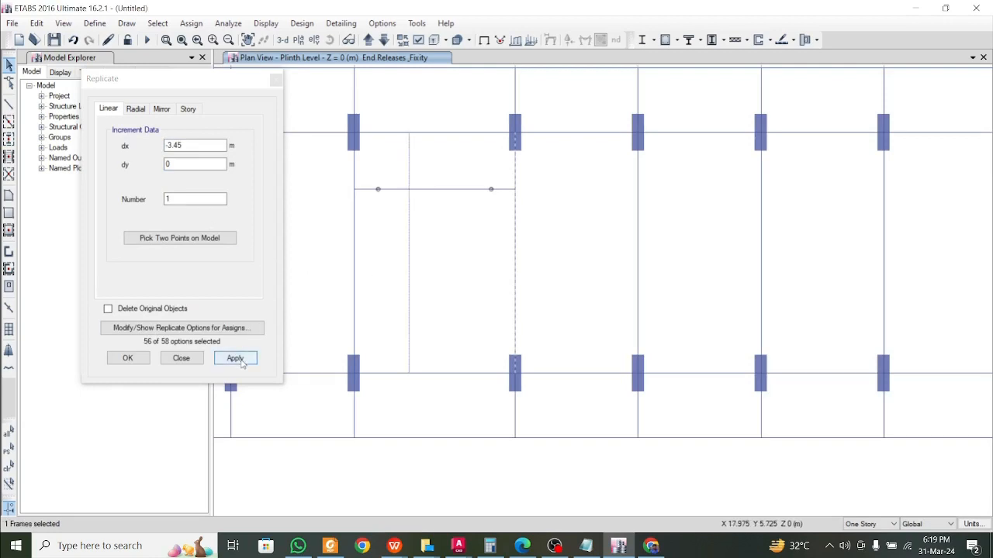
left_click(239, 360)
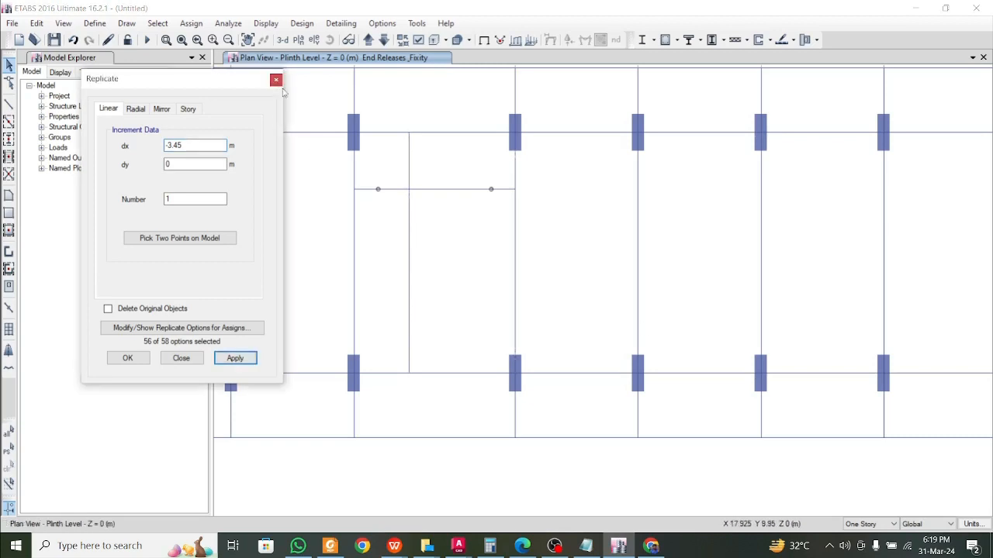
left_click(275, 81)
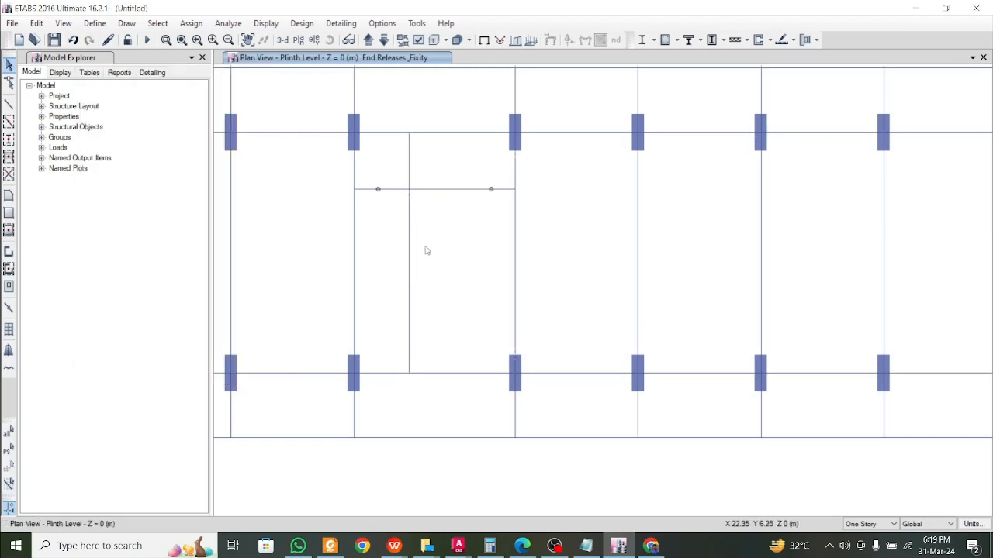
- Try to join the two crossing secondary beams between grid lines F and G
left_click(409, 264)
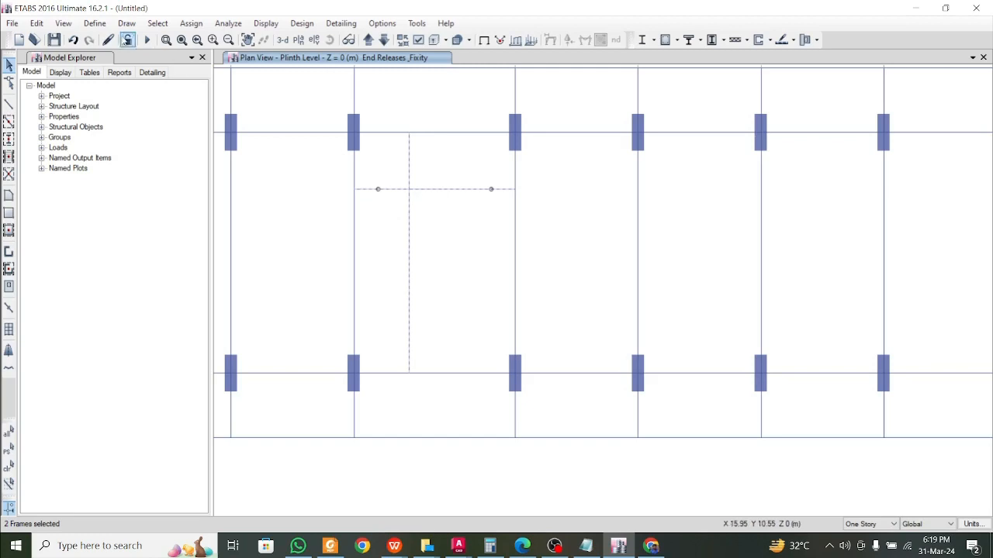
left_click(39, 25)
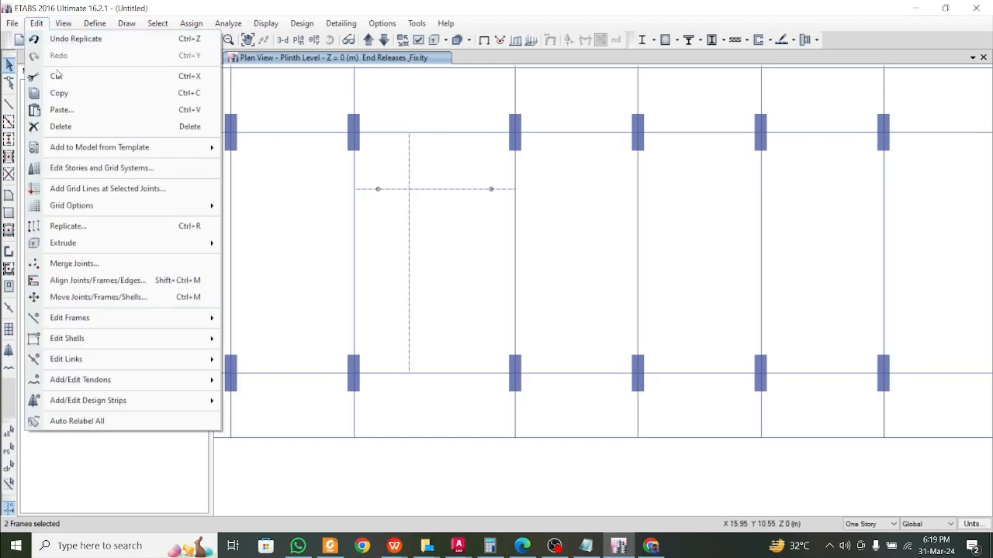
mouse_move(139, 324)
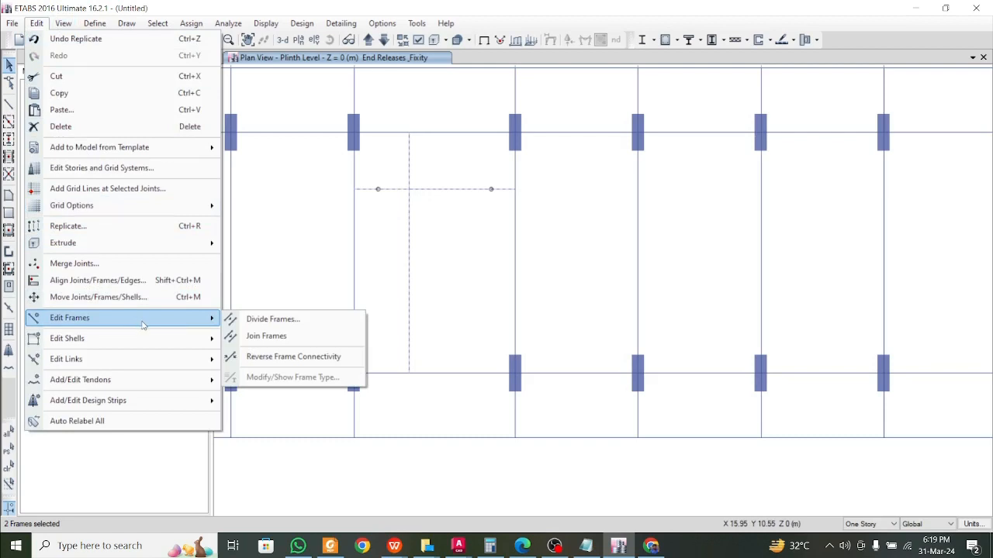
left_click(266, 335)
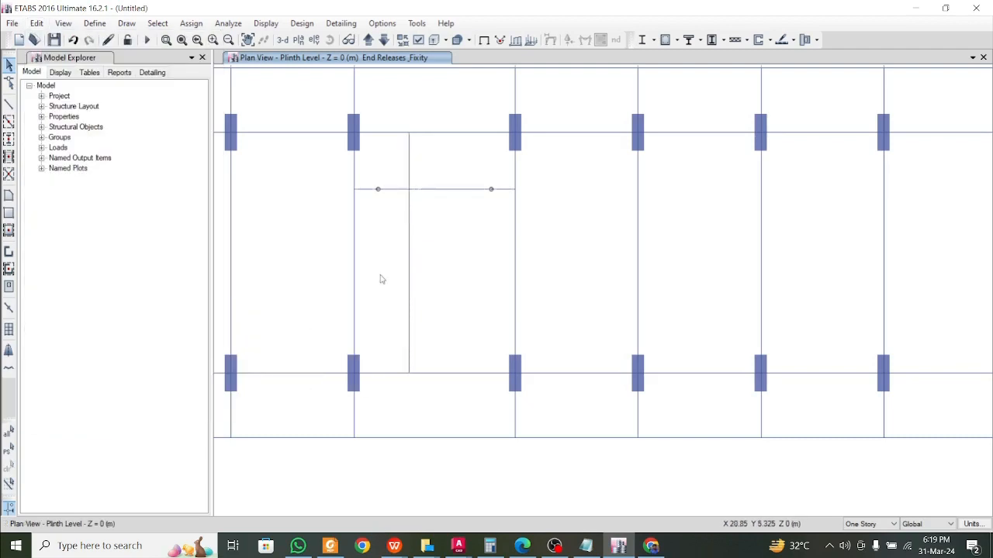
- Divide the two crossing secondary beams between grid lines F and G at intersections with selected frames and joints
left_click(409, 247)
left_click(410, 246)
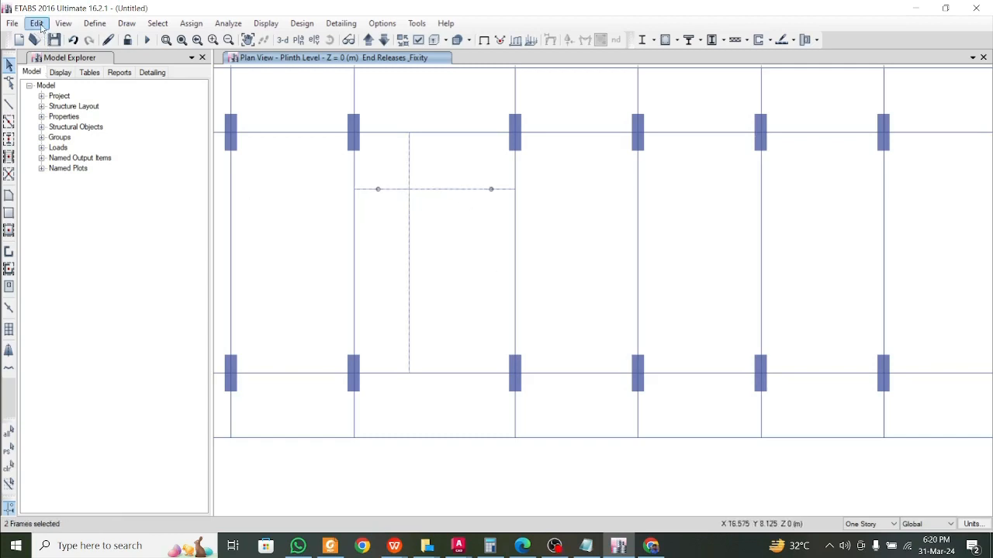
left_click(37, 23)
mouse_move(124, 320)
left_click(308, 321)
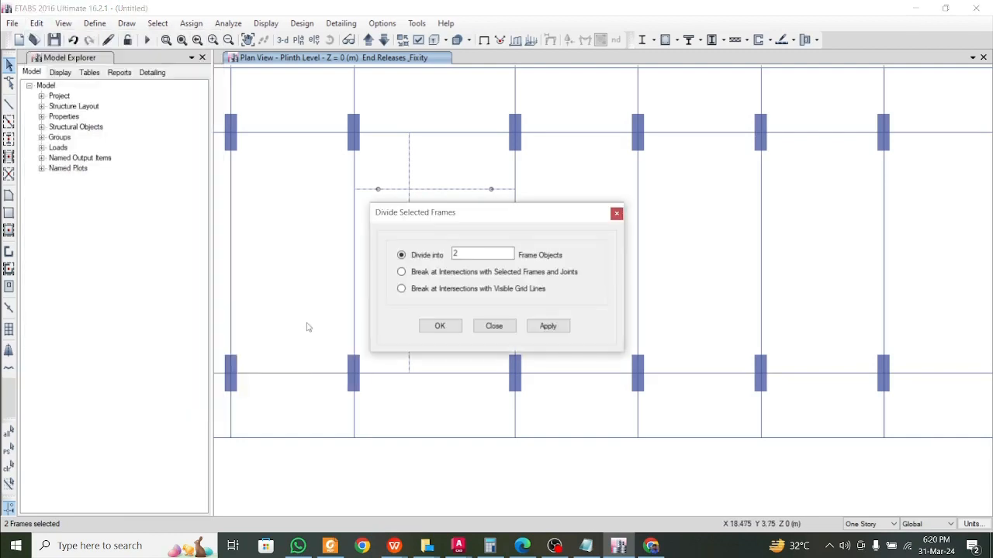
left_click(450, 273)
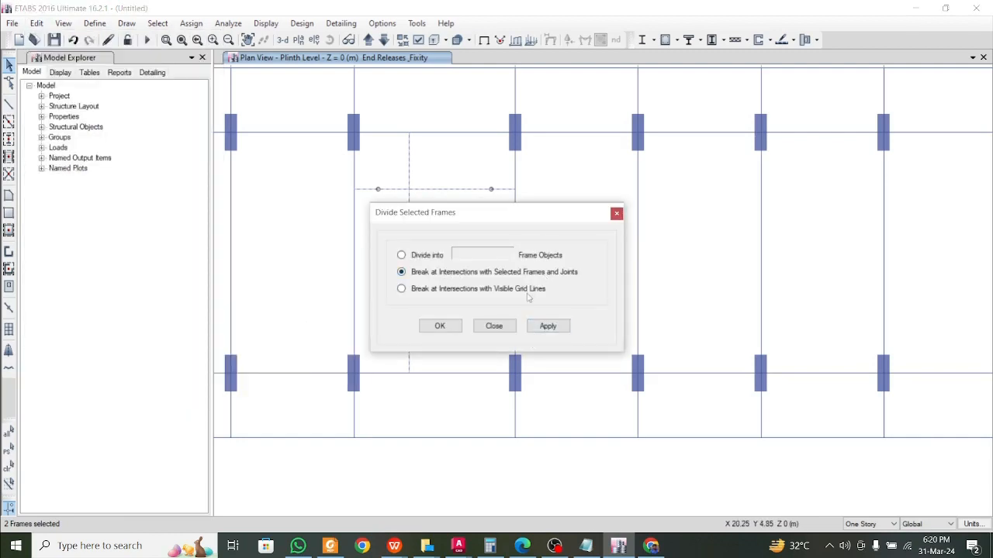
left_click(555, 334)
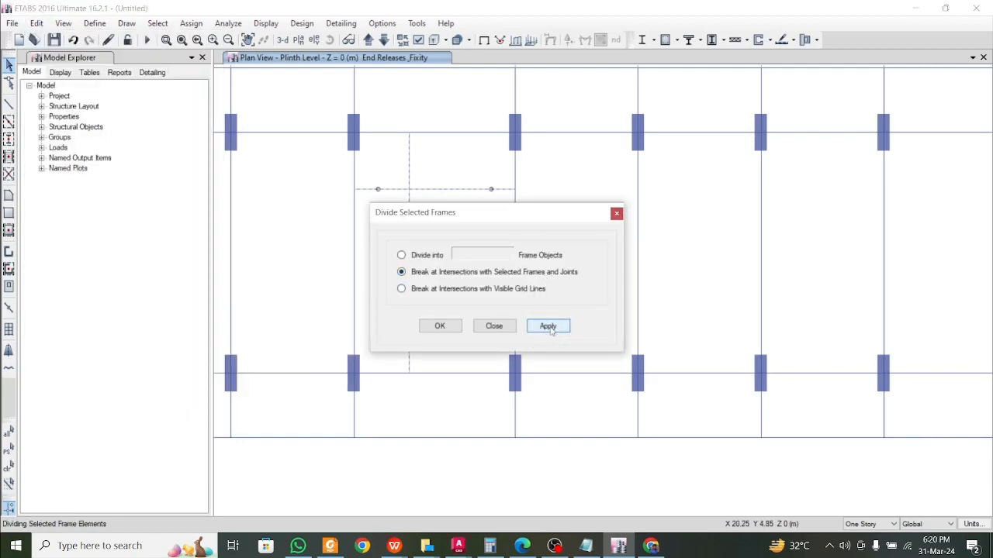
left_click(440, 325)
- Select the segments of the crossing secondary beams individually to check the division, and clear the selection
left_click(411, 253)
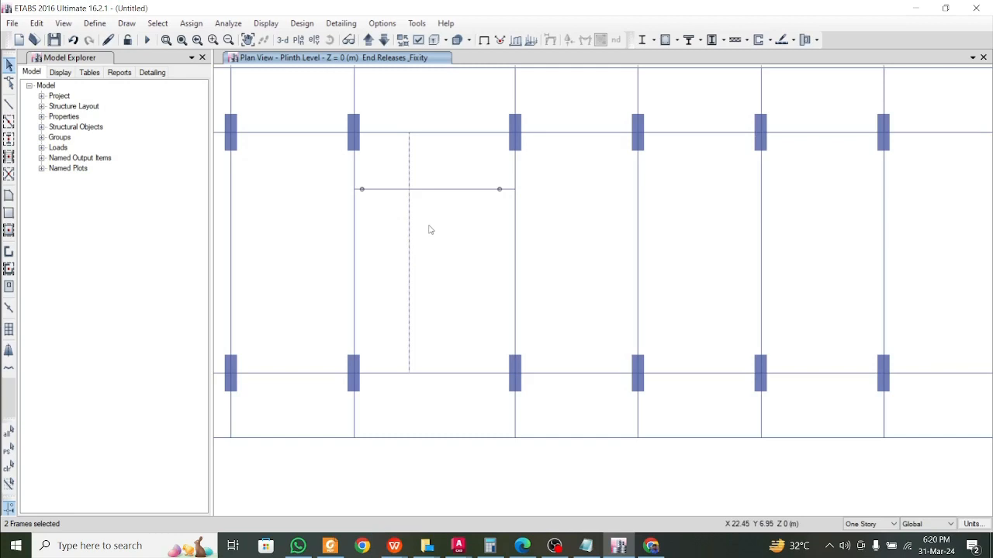
key("ctrl+shift+c")
left_click(409, 160)
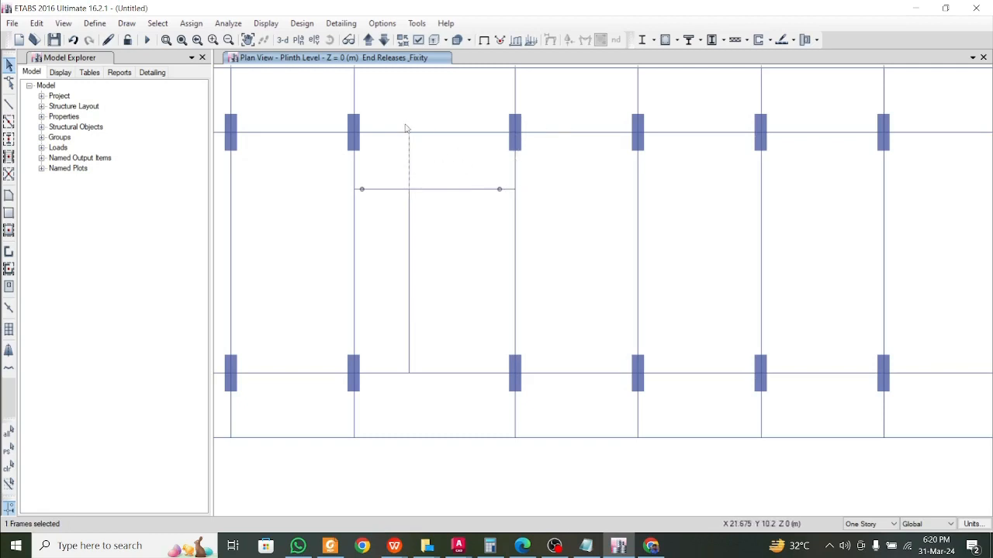
left_click(430, 192)
key("Escape")
scroll(443, 256, "up", 4)
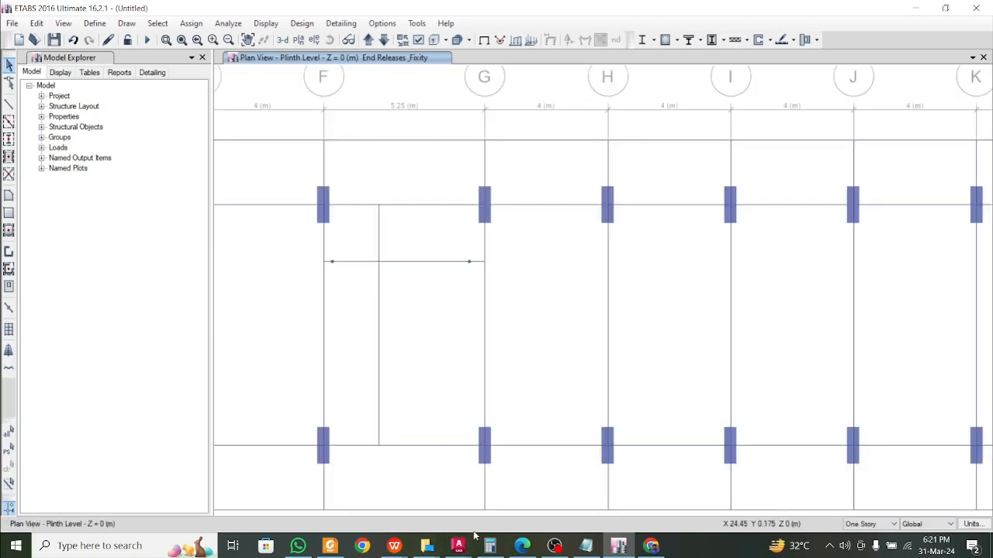
- Switch to Rough Drawing 1.dwg in AutoCAD and examine the walls across the ground floor plan, from the restaurant to the reception
mouse_move(458, 546)
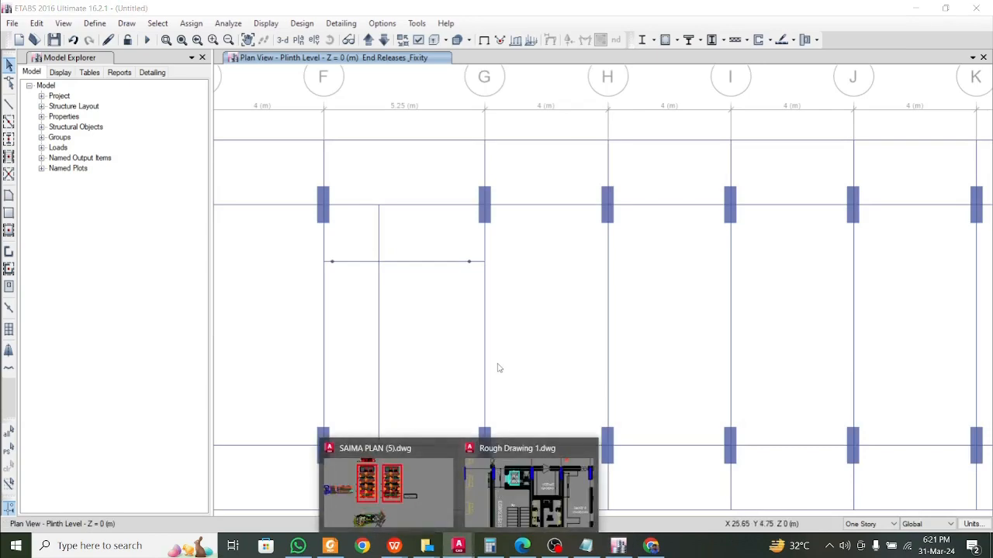
left_click(514, 505)
scroll(439, 316, "down", 2)
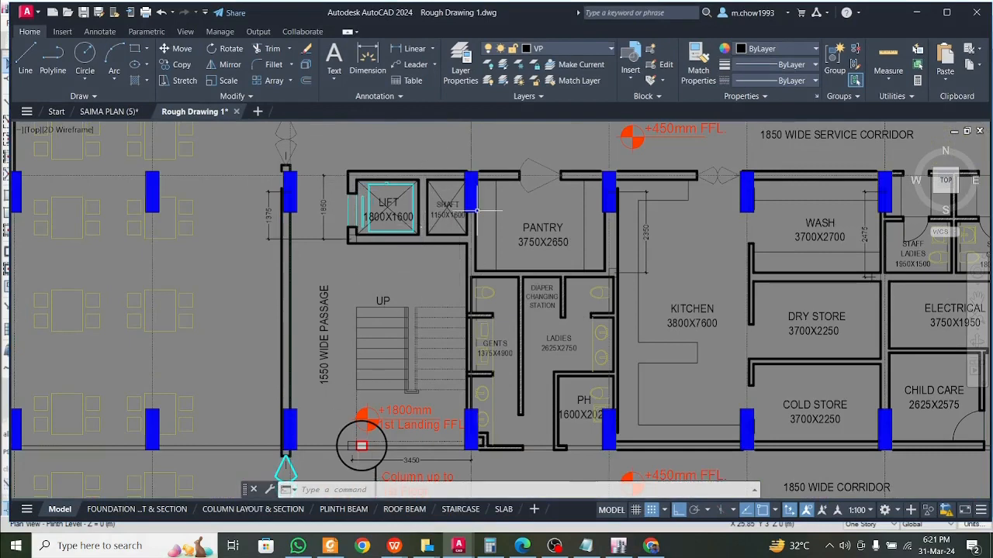
middle_click_drag(465, 225, 403, 215)
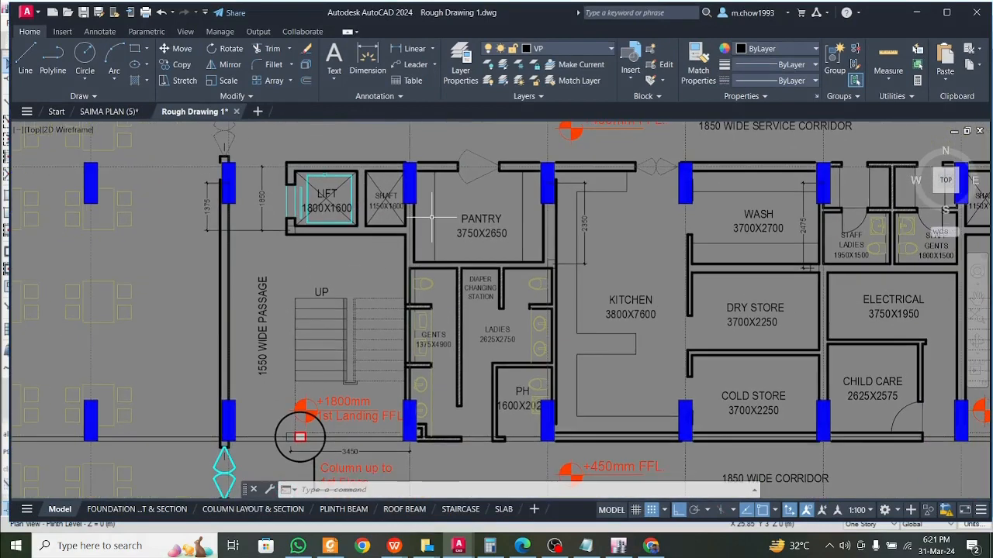
middle_click_drag(496, 240, 409, 242)
scroll(454, 240, "down", 2)
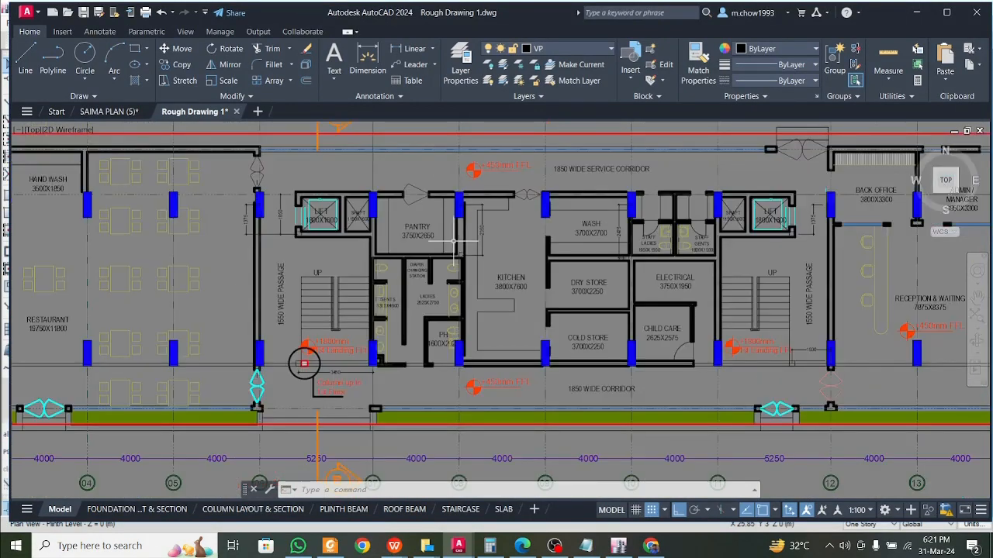
middle_click_drag(583, 249, 760, 252)
scroll(440, 246, "up", 1)
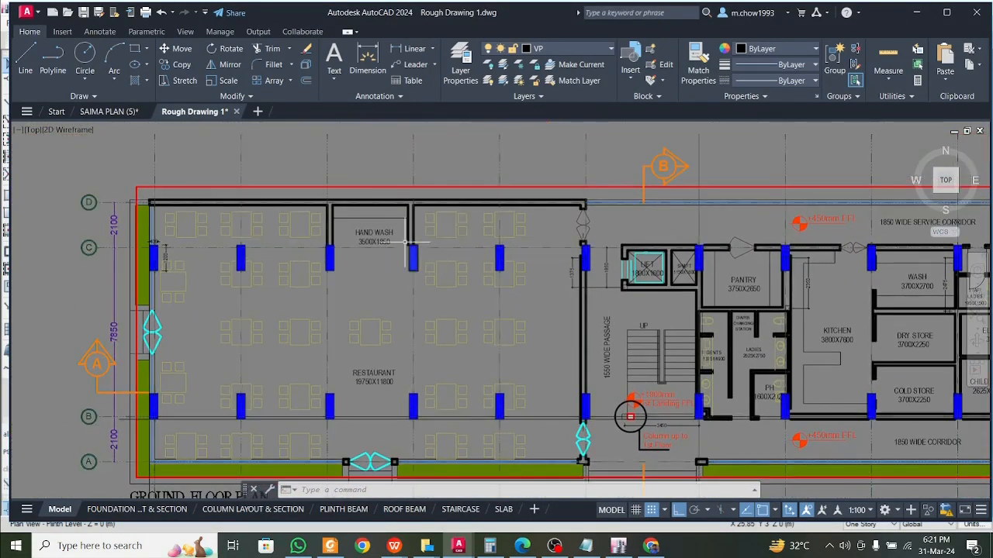
scroll(412, 233, "up", 4)
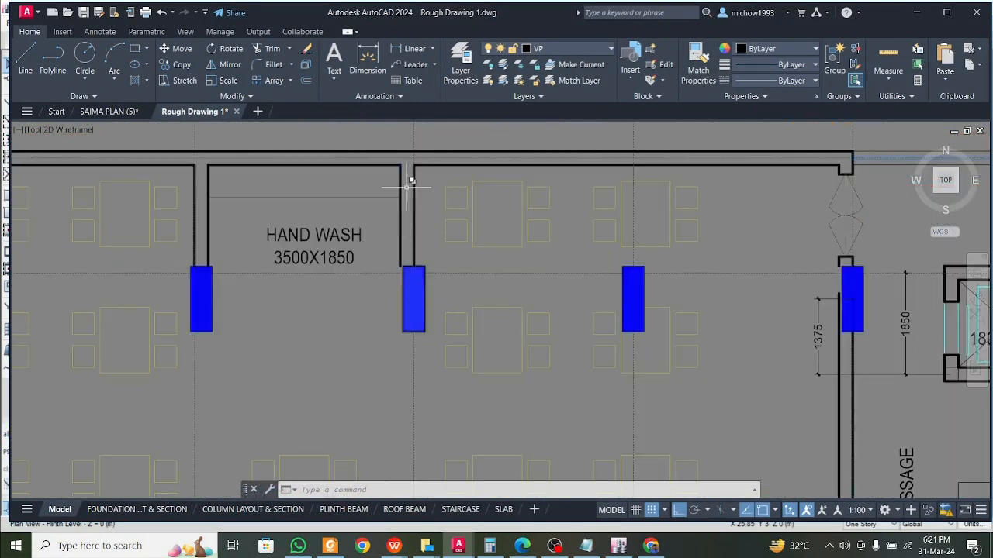
scroll(204, 256, "down", 3)
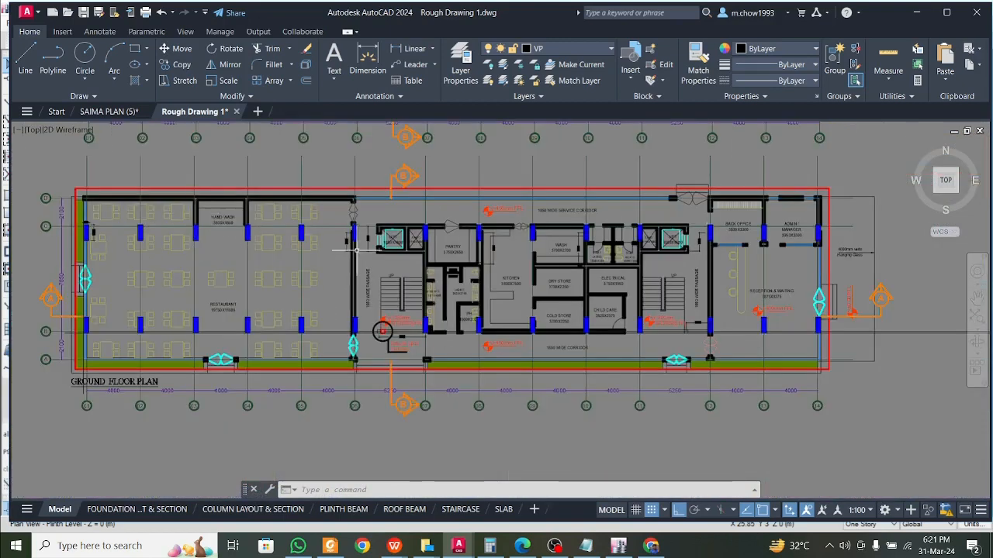
middle_click_drag(566, 279, 388, 283)
scroll(388, 283, "up", 3)
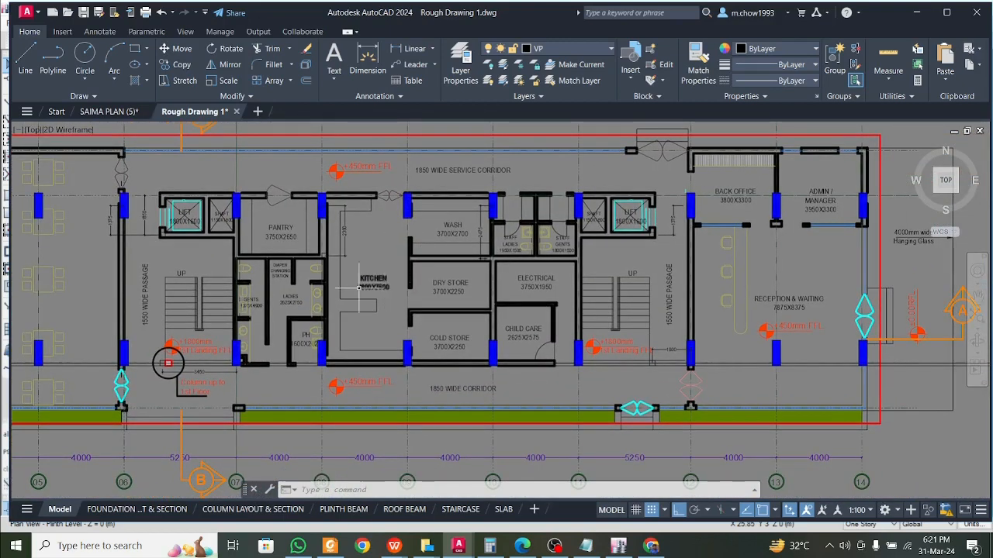
scroll(316, 302, "up", 3)
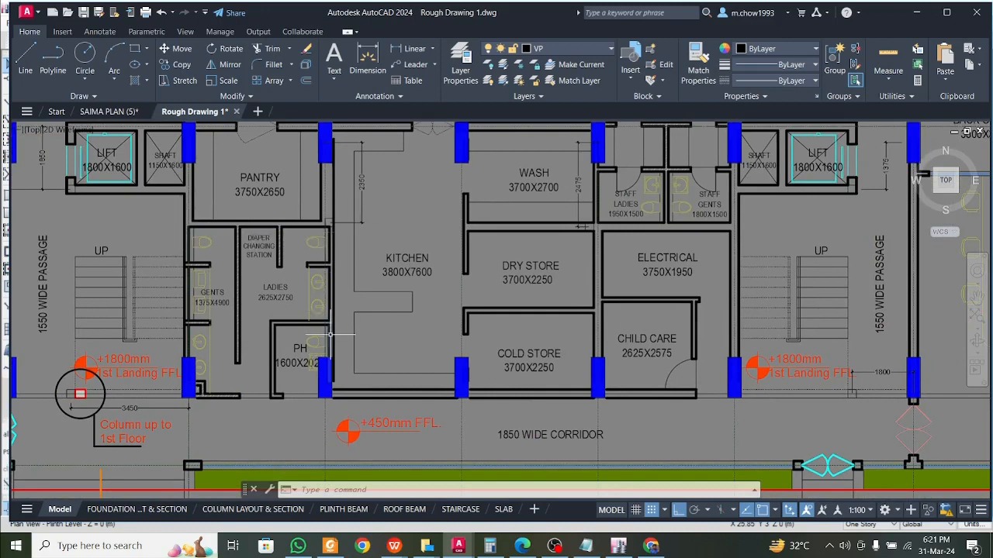
- Measure the thickness of the wall between the pantry and the ladies' toilet with linear dimensions, without placing them
middle_click_drag(378, 333, 289, 351)
middle_click_drag(409, 342, 463, 353)
scroll(271, 279, "up", 4)
type("dli")
key("Return")
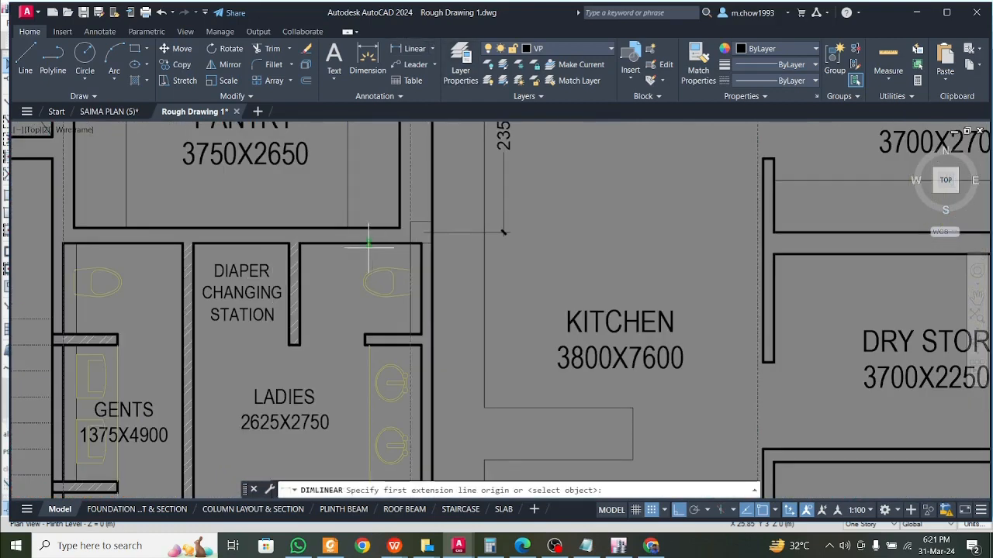
left_click(360, 243)
left_click(358, 227)
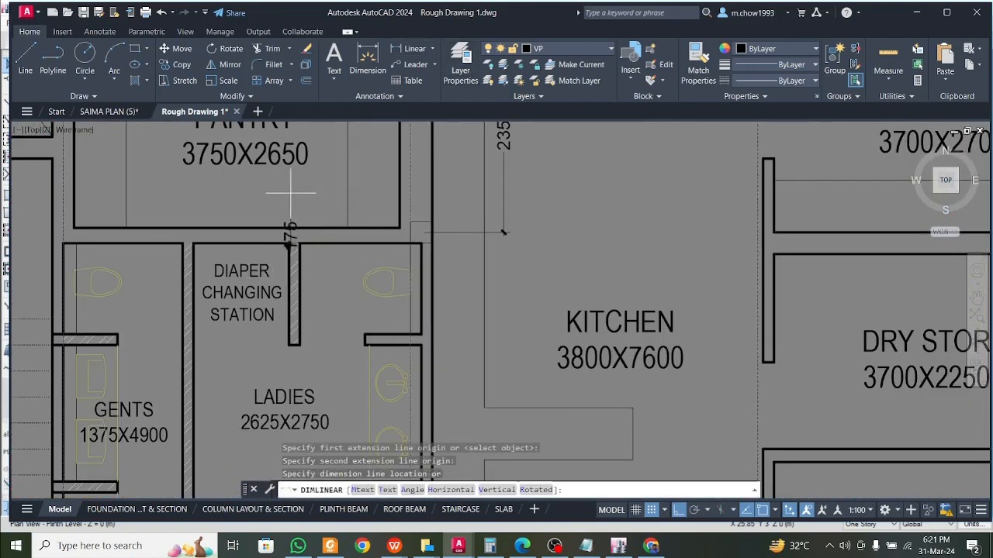
scroll(273, 217, "up", 3)
key("Escape")
key("Return")
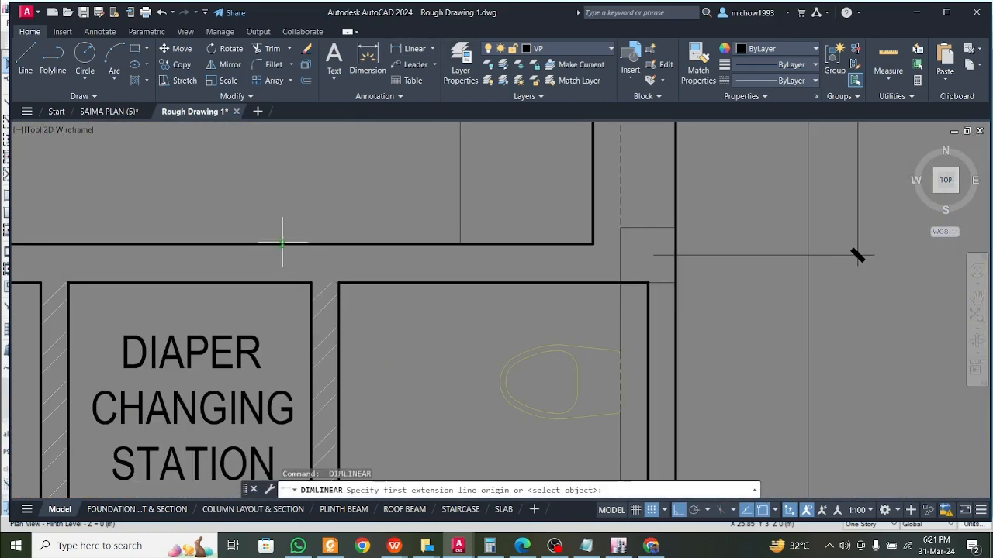
left_click(281, 258)
left_click(282, 283)
key("Escape")
- Examine the pantry, toilet and kitchen walls in the plan, return to ETABS, and clear the beam selection between grid lines F and G
scroll(263, 272, "down", 8)
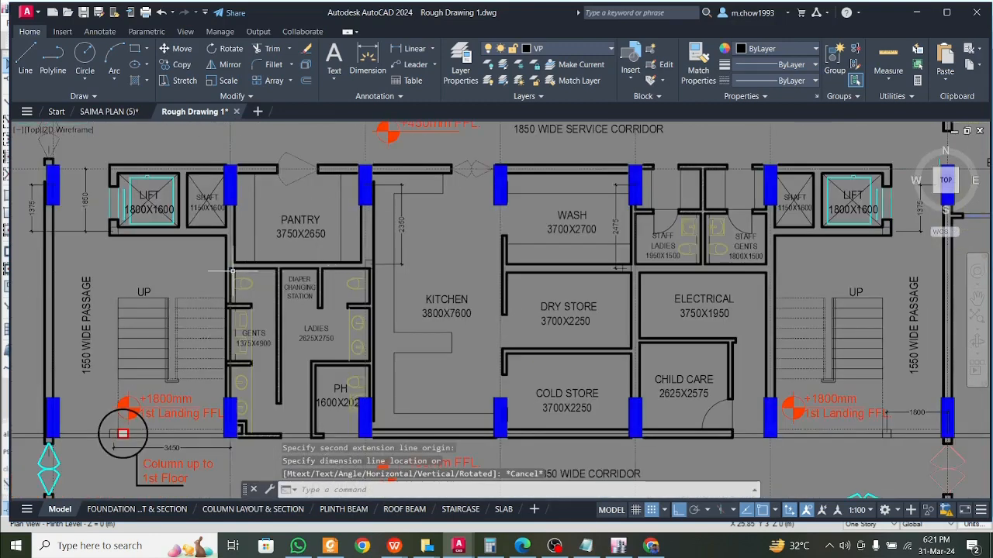
scroll(233, 270, "up", 3)
scroll(253, 273, "down", 5)
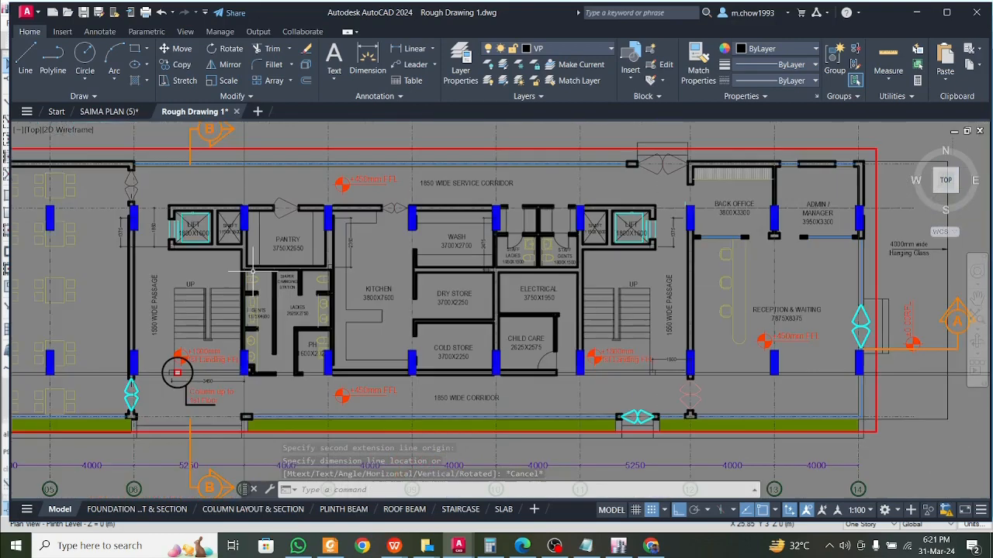
scroll(256, 272, "up", 3)
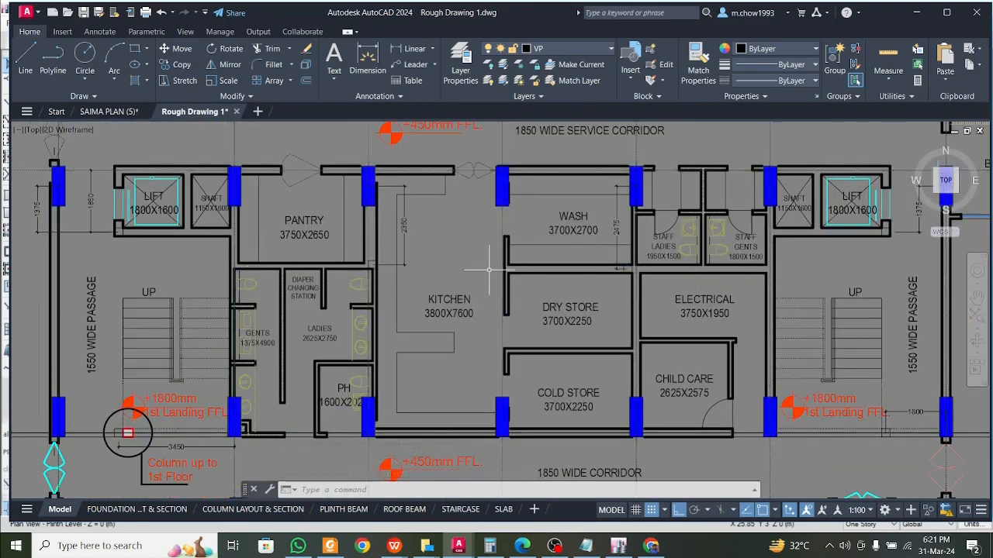
left_click(620, 546)
mouse_move(596, 339)
middle_mouse_down()
mouse_move(501, 341)
mouse_move(494, 364)
mouse_move(563, 344)
mouse_move(394, 348)
mouse_move(402, 395)
middle_mouse_up()
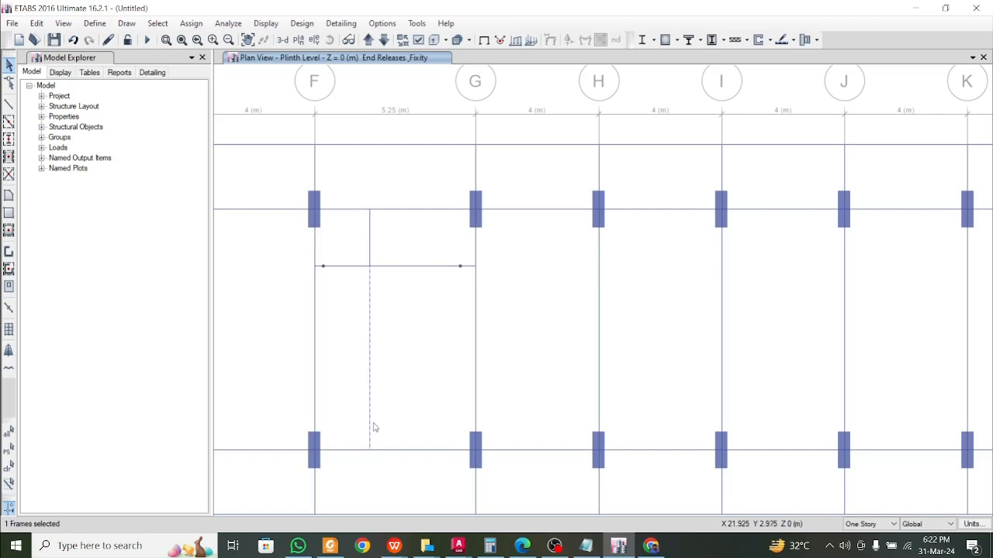
left_click(378, 423)
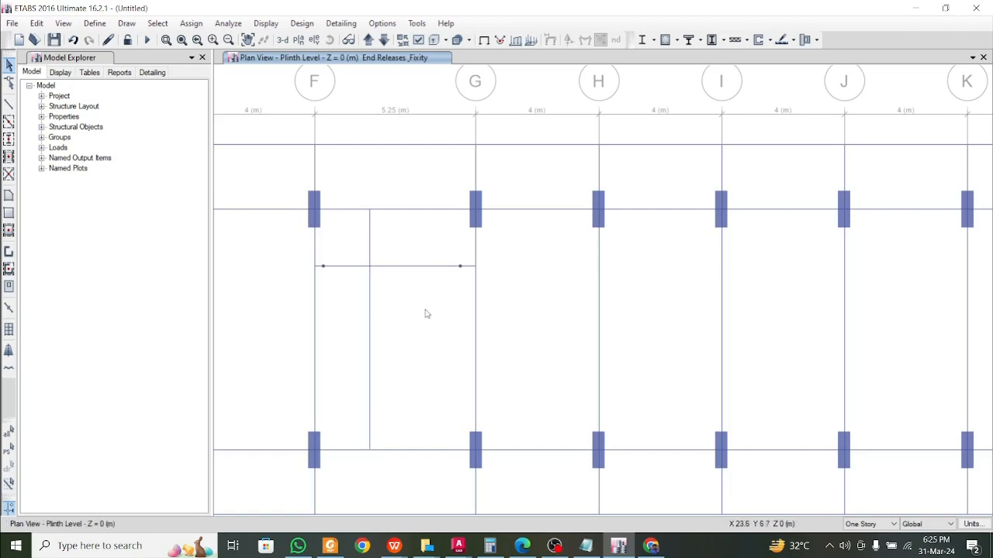
- Release Moment 33 (Major) at the start only on the lower segment of the vertical secondary beam between grid lines F and G
left_click(371, 343)
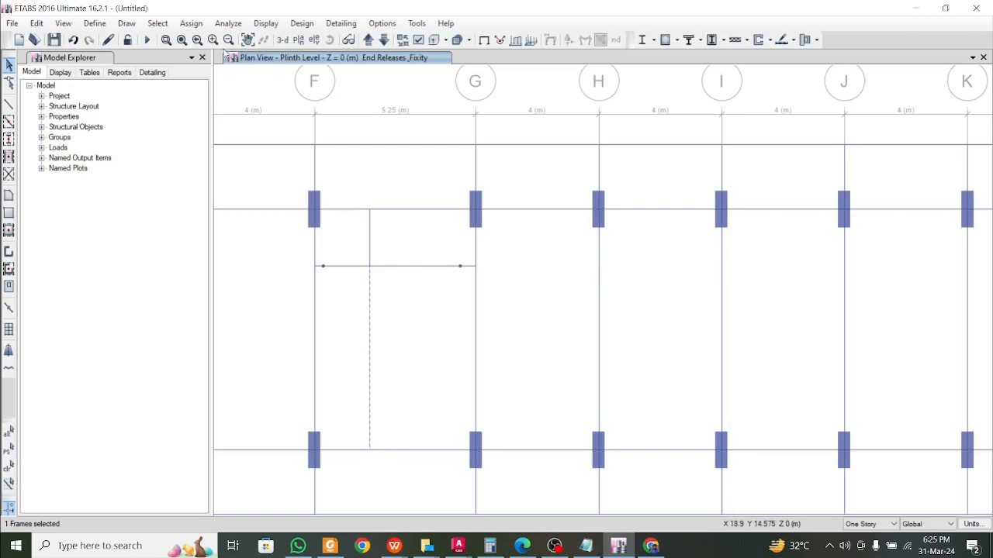
left_click(191, 23)
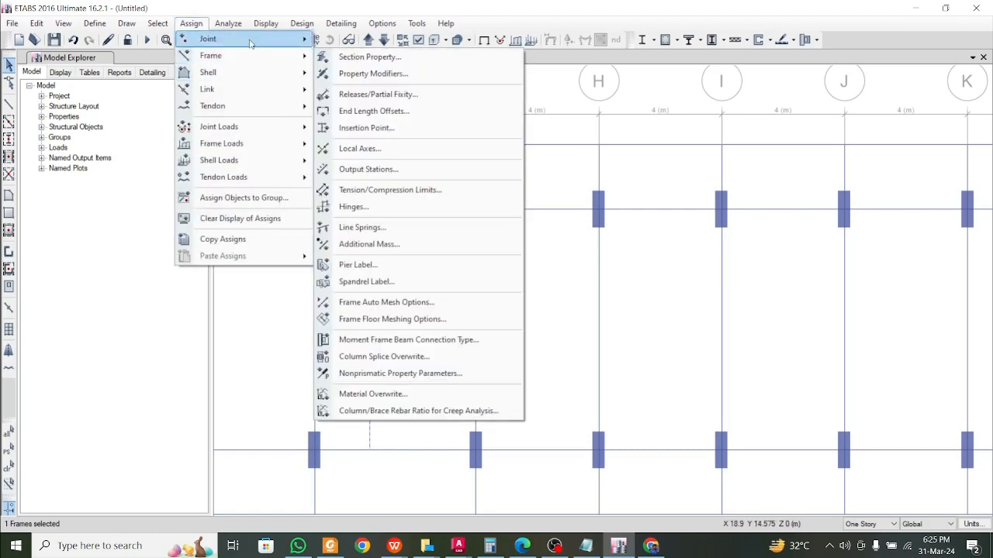
left_click(386, 94)
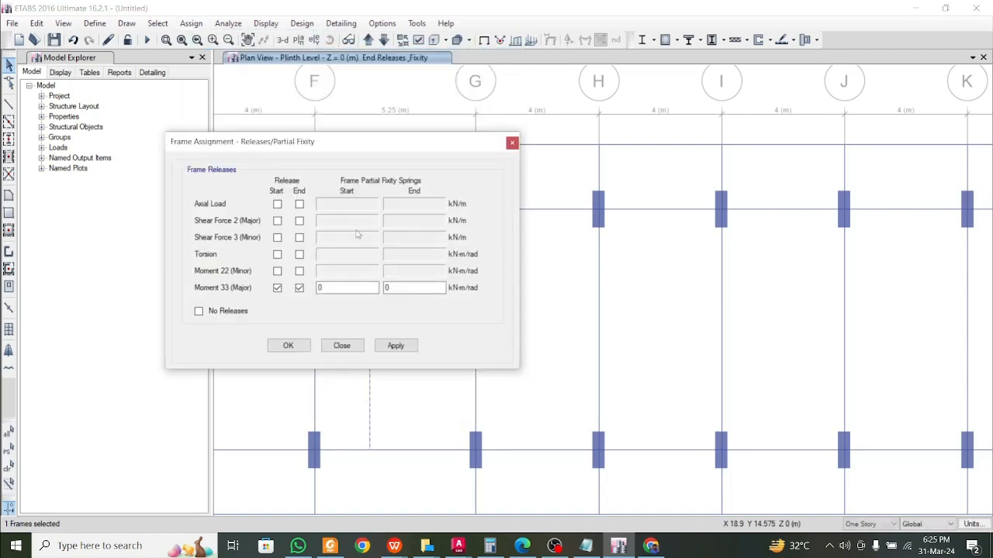
left_click_drag(368, 152, 674, 154)
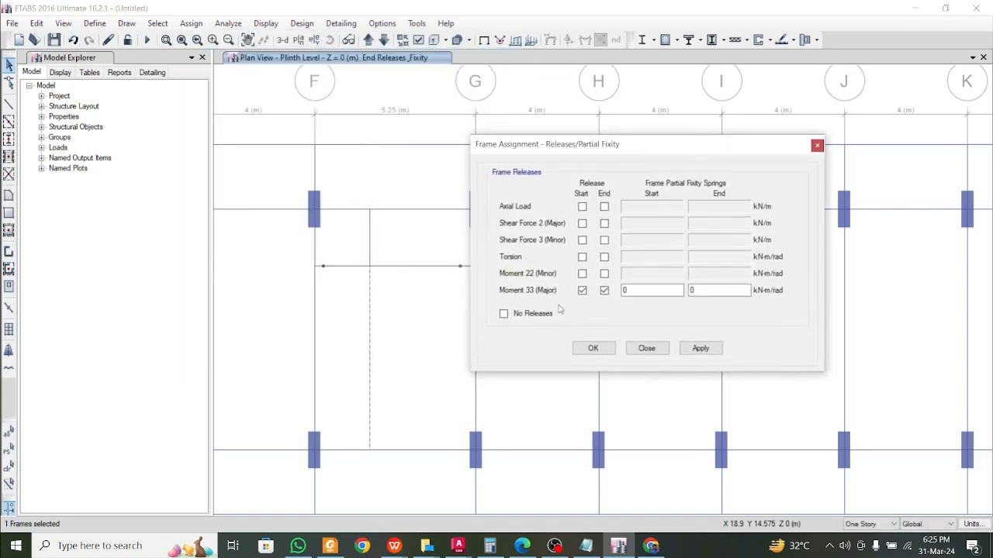
left_click(609, 293)
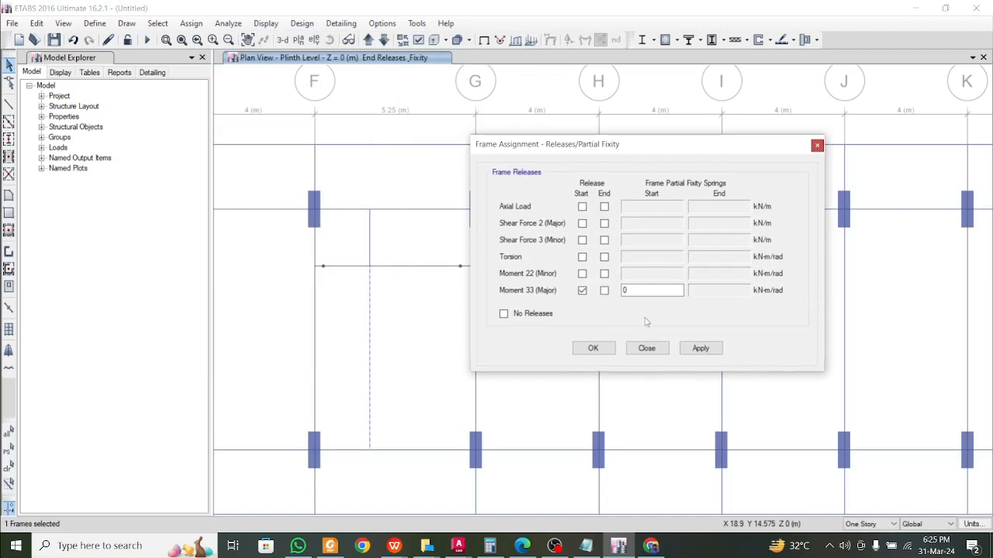
left_click(698, 348)
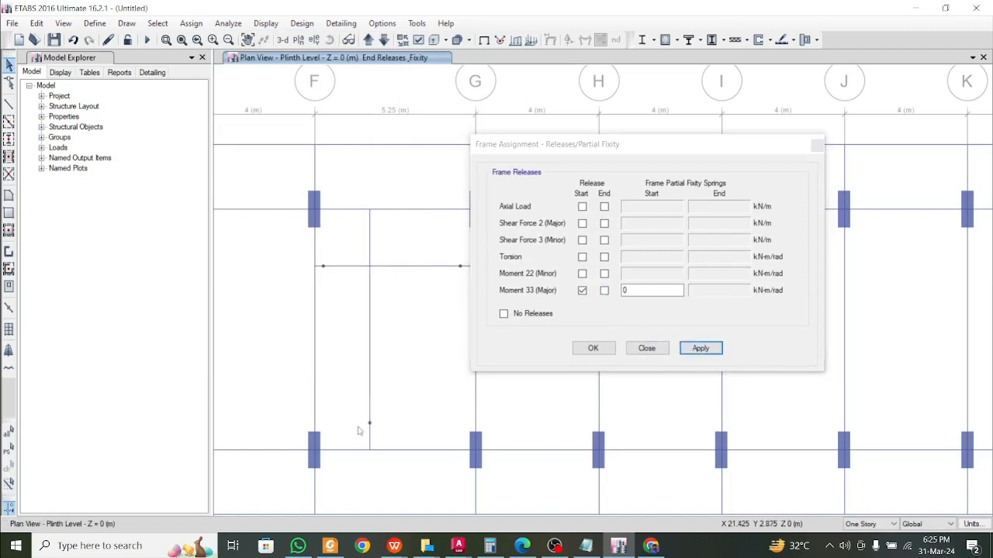
- Release Moment 33 (Major) at the end only on the upper segment of the same vertical secondary beam, and close the releases dialog
left_click(369, 234)
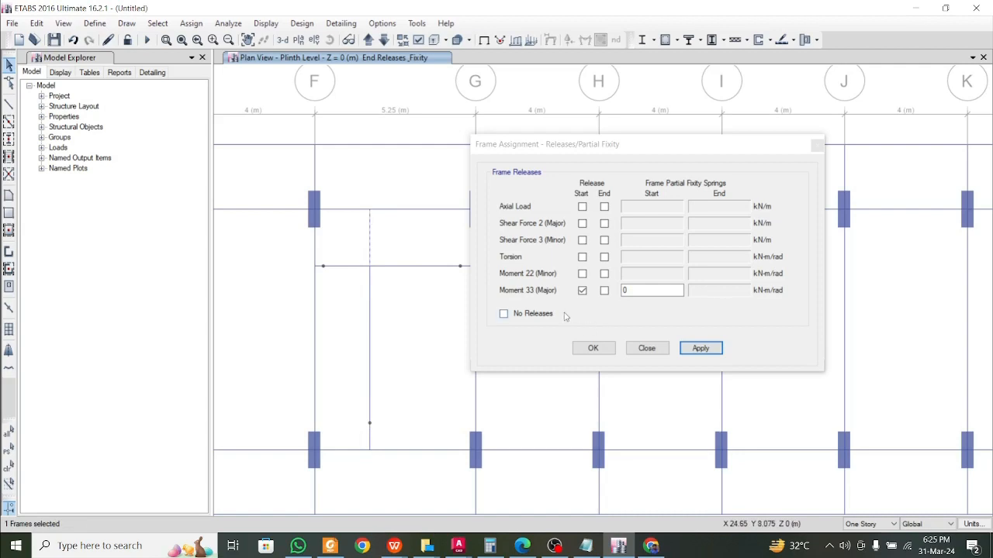
left_click(584, 292)
left_click(604, 291)
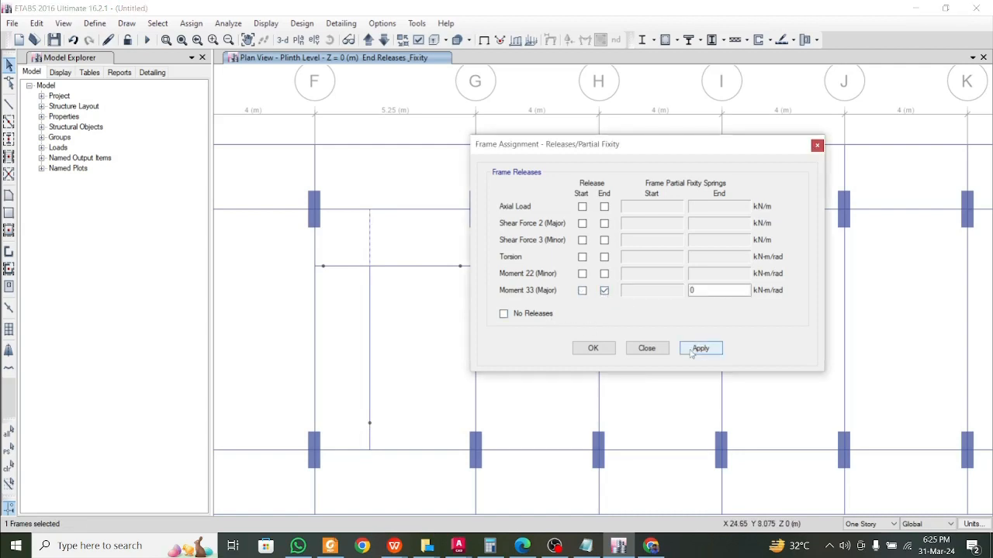
left_click(593, 348)
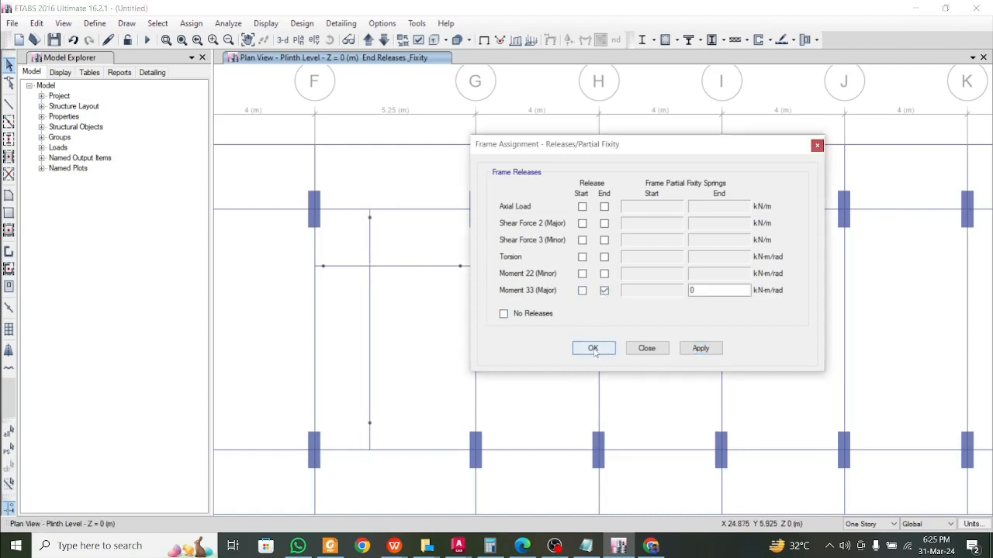
- Select the plinth beam between grid lines G and H along the upper column row
scroll(518, 326, "down", 5)
scroll(532, 332, "up", 3)
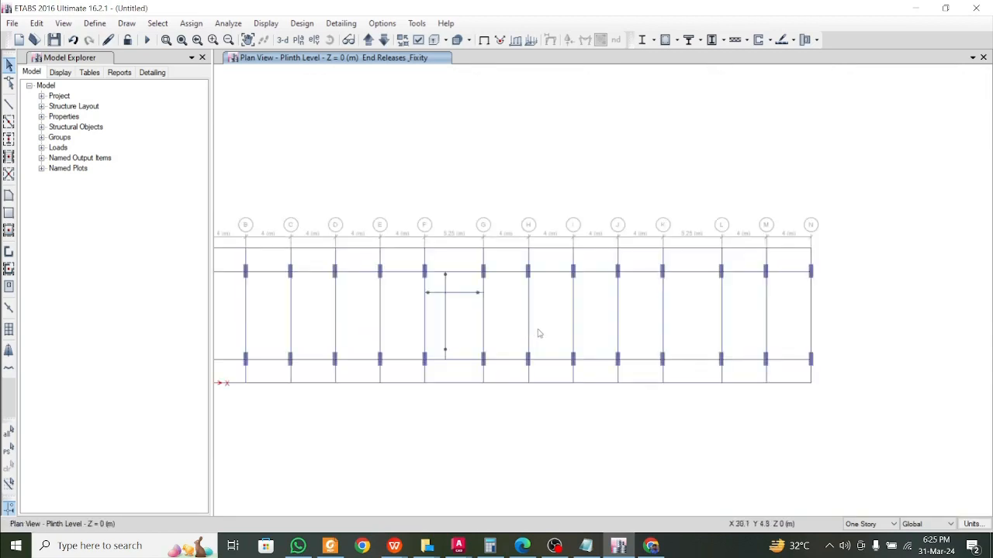
middle_click_drag(499, 315, 527, 333)
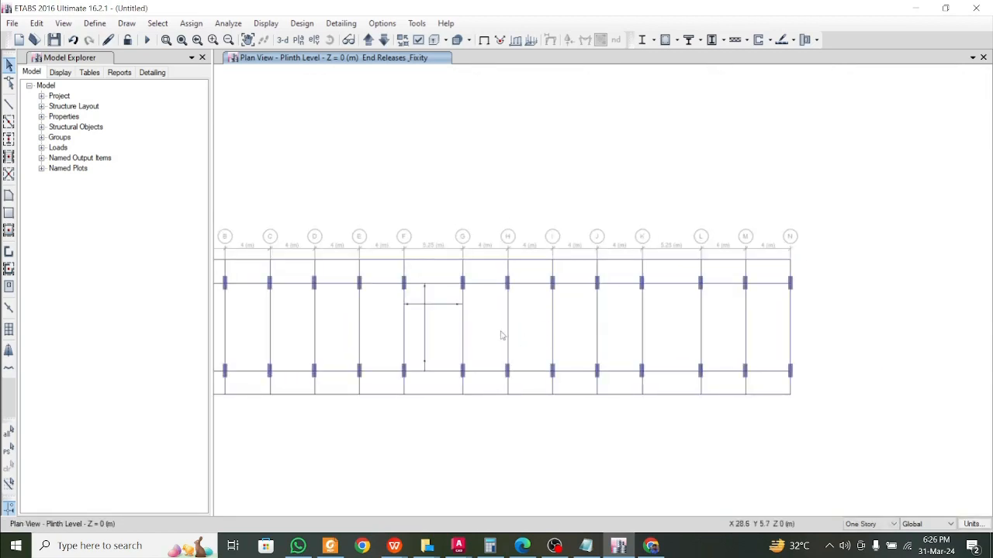
scroll(501, 334, "up", 3)
left_click(463, 201)
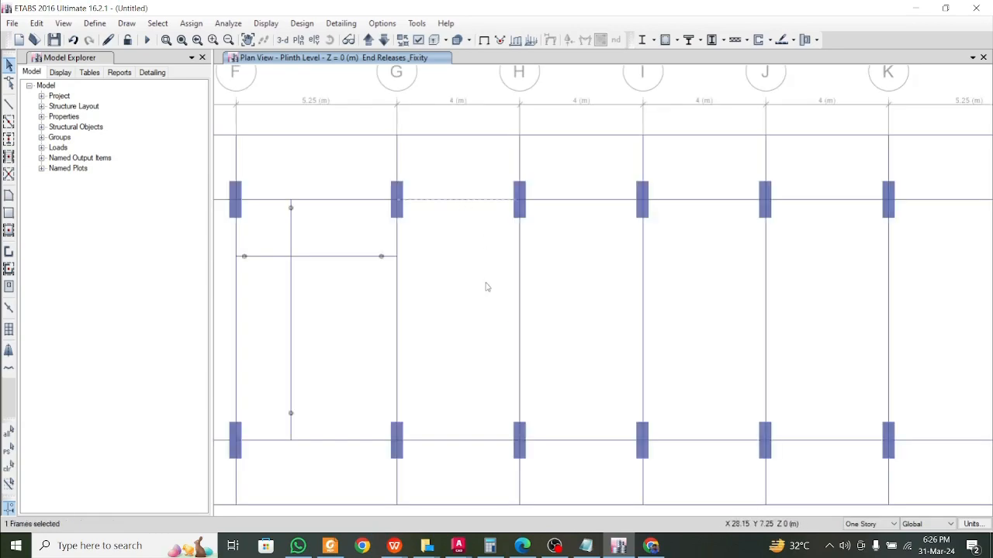
- Switch to SAIMA PLAN (5).dwg in AutoCAD and measure the vertical distance from the pantry-kitchen column to the pantry's lower wall
left_click(458, 546)
left_click(387, 481)
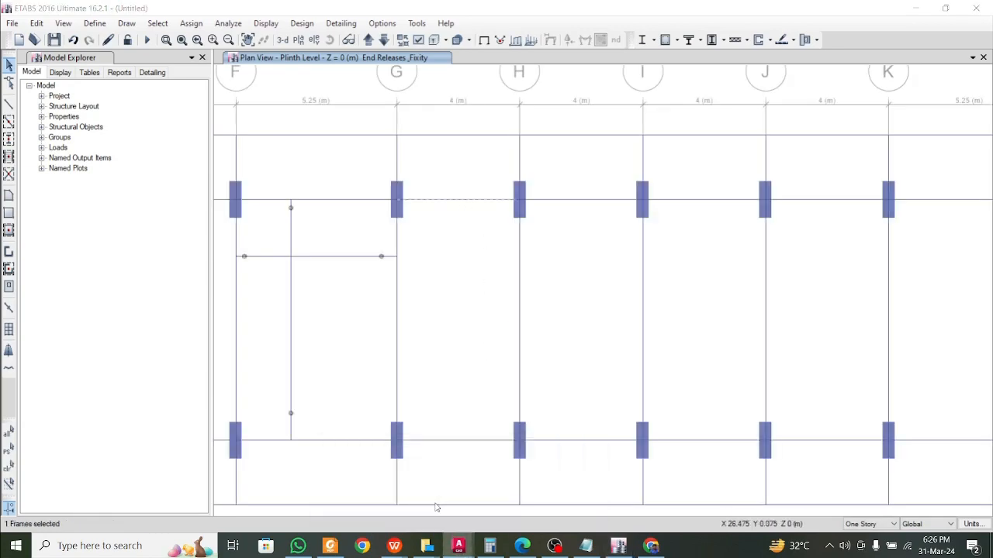
scroll(432, 314, "up", 10)
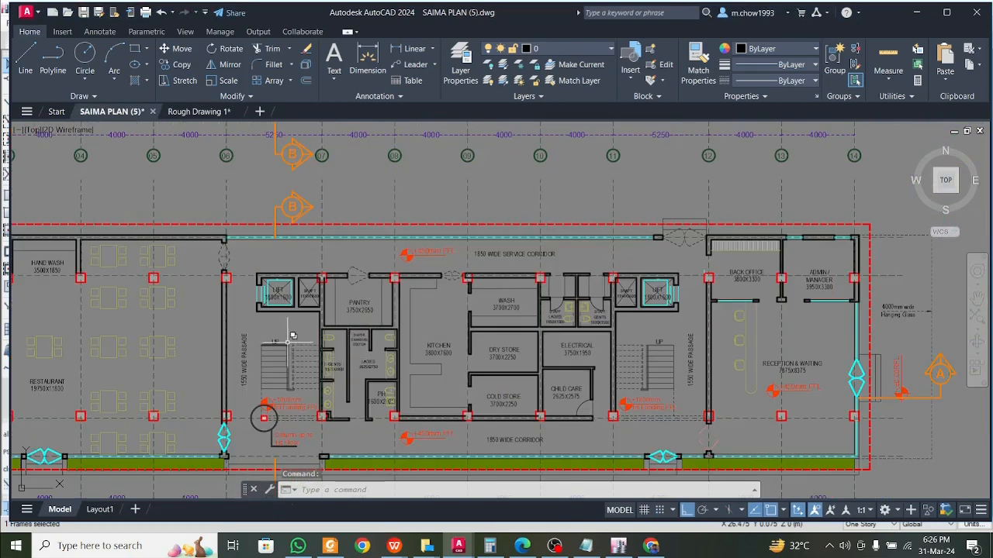
scroll(395, 314, "up", 2)
scroll(395, 314, "down", 2)
scroll(394, 313, "up", 2)
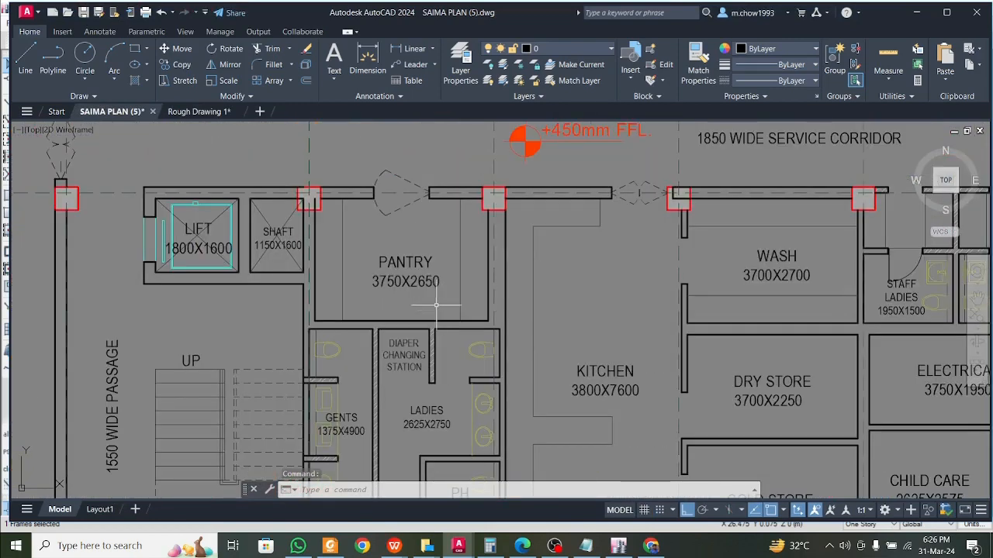
left_click(411, 48)
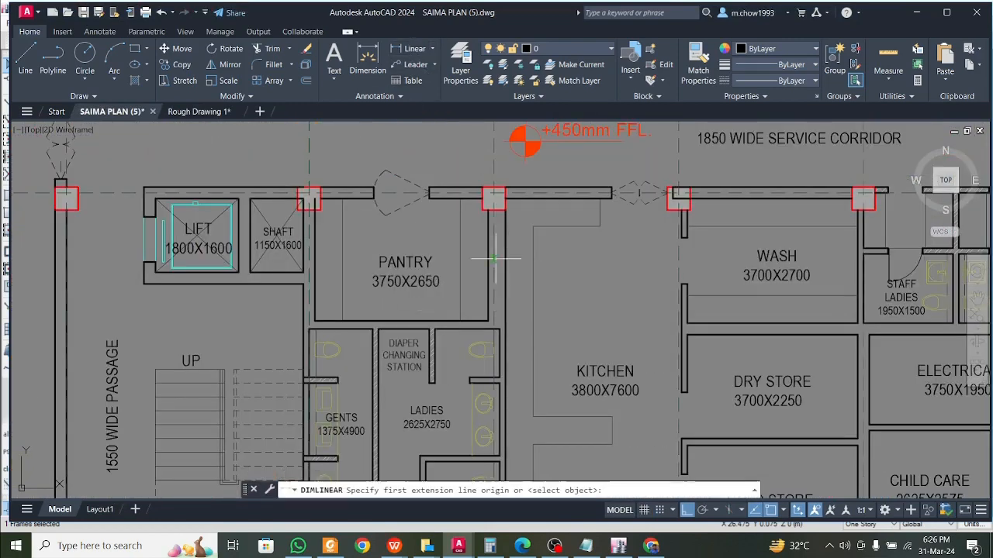
left_click(504, 198)
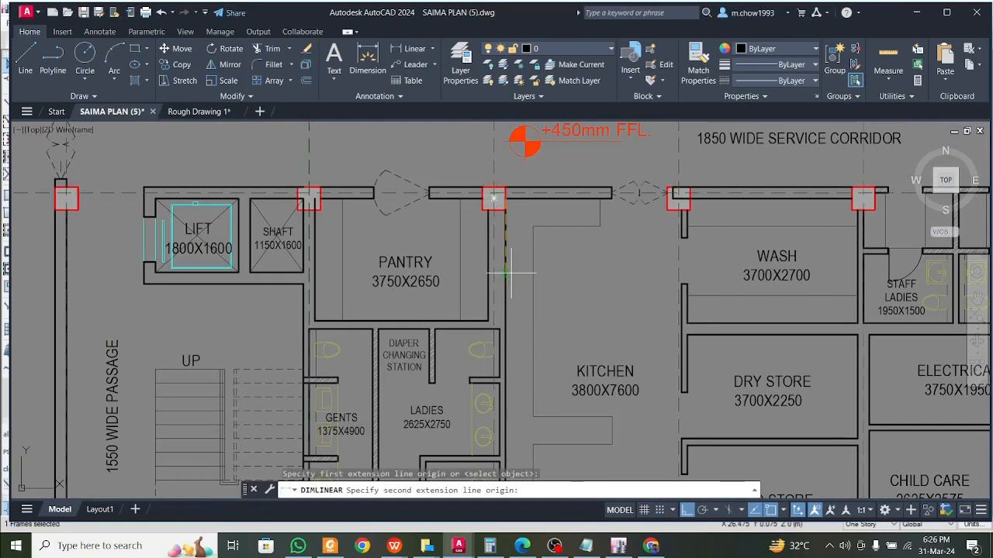
left_click(507, 320)
key("Escape")
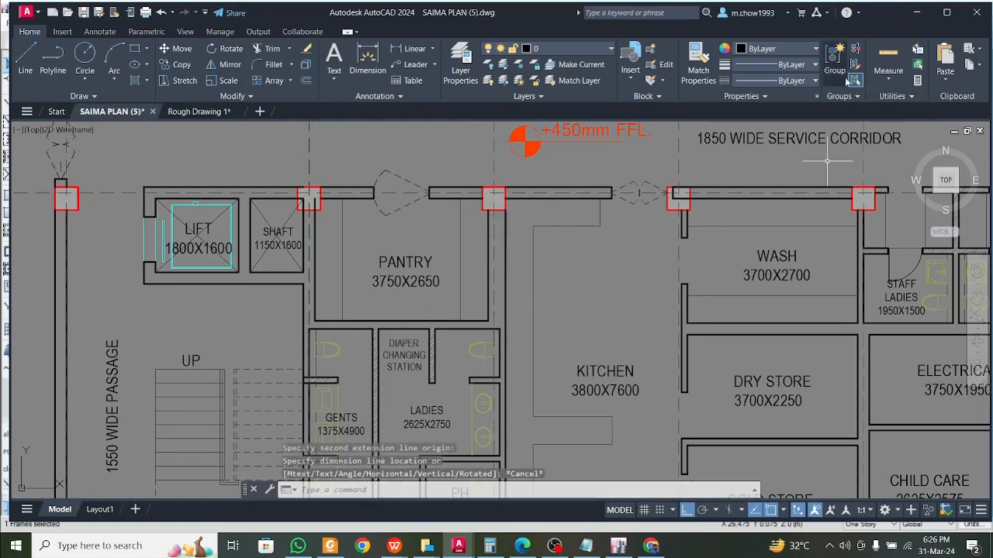
- Switch back to ETABS and replicate the selected plinth beam between grid lines G and H with dx 0 and dy -2.65 m
scroll(628, 308, "down", 3)
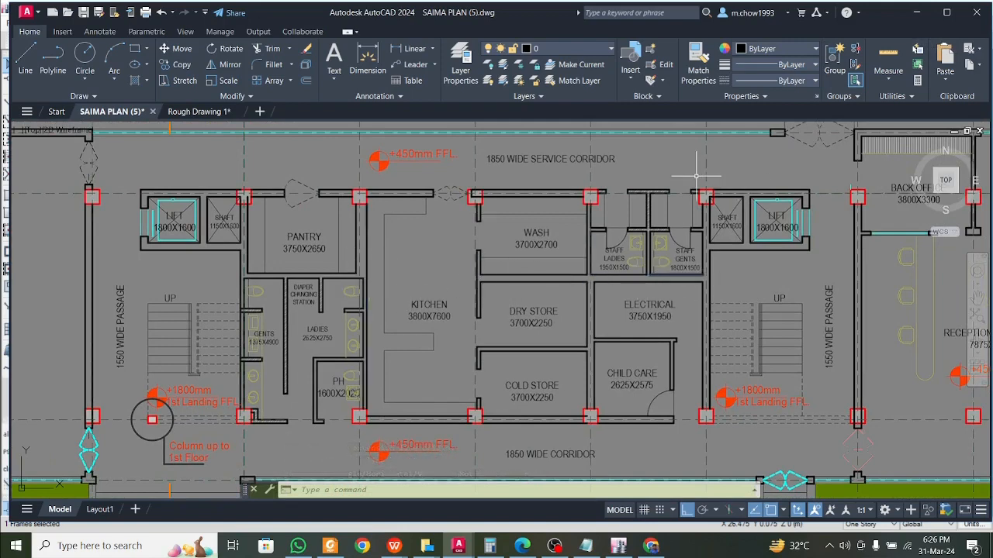
left_click(916, 12)
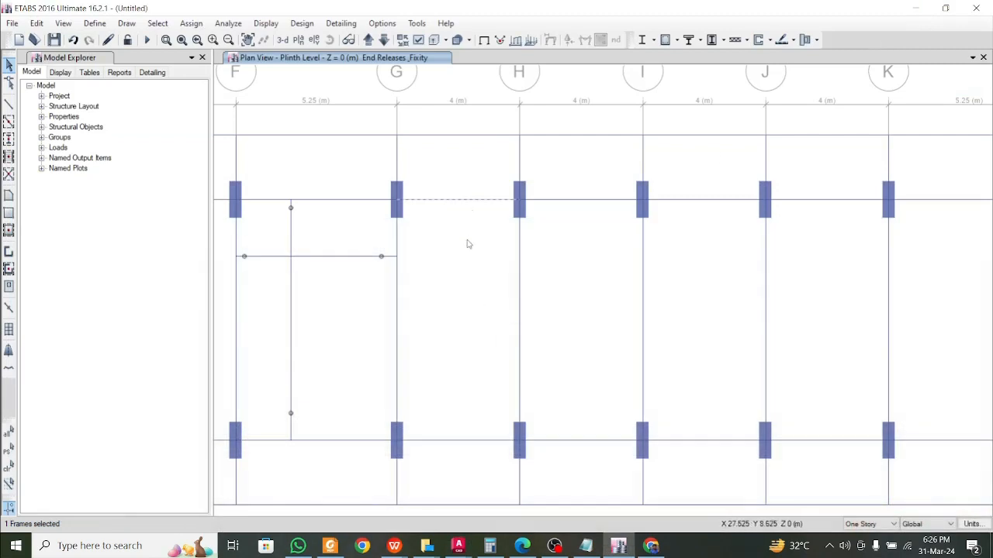
key("ctrl+r")
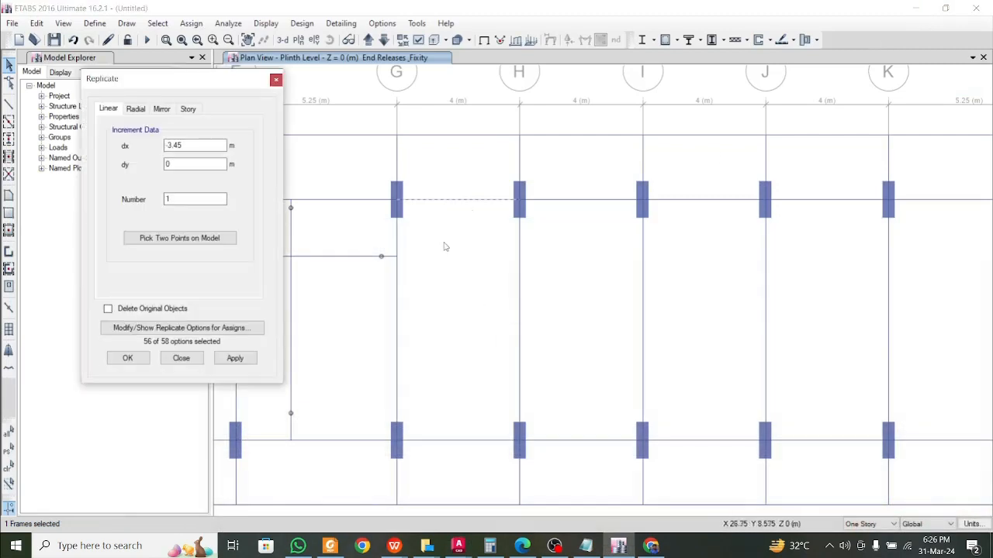
left_click(195, 147)
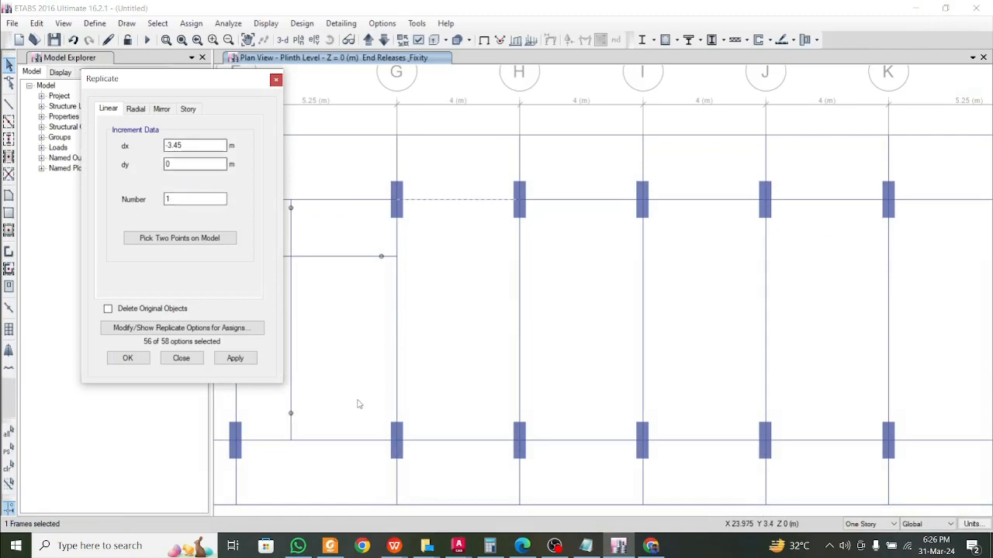
scroll(359, 404, "down", 5)
scroll(297, 432, "up", 2)
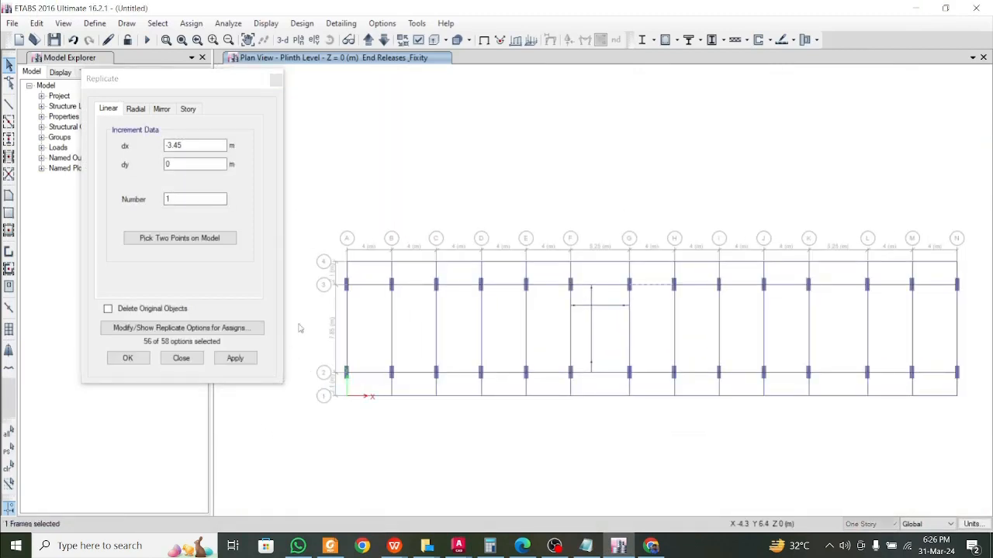
scroll(460, 359, "up", 4)
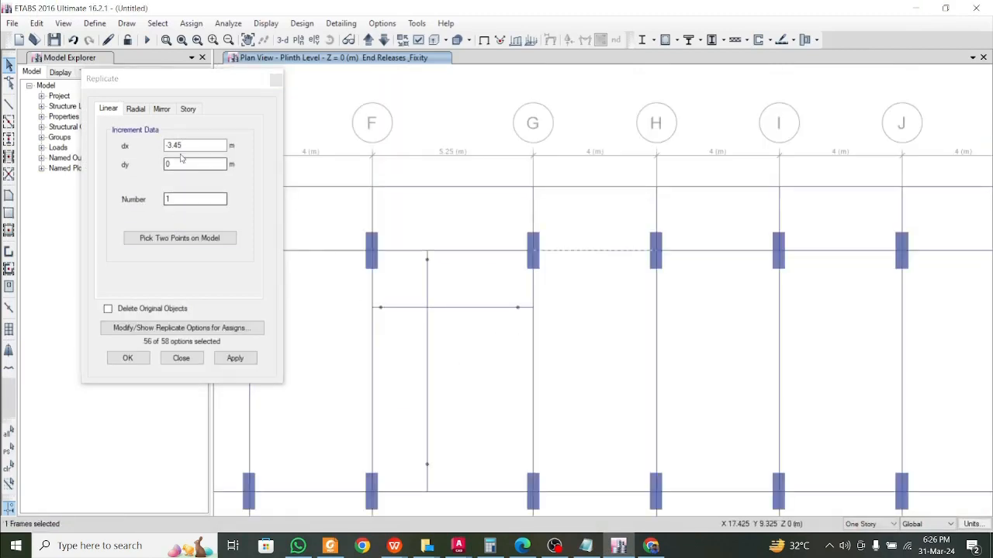
left_click(126, 145)
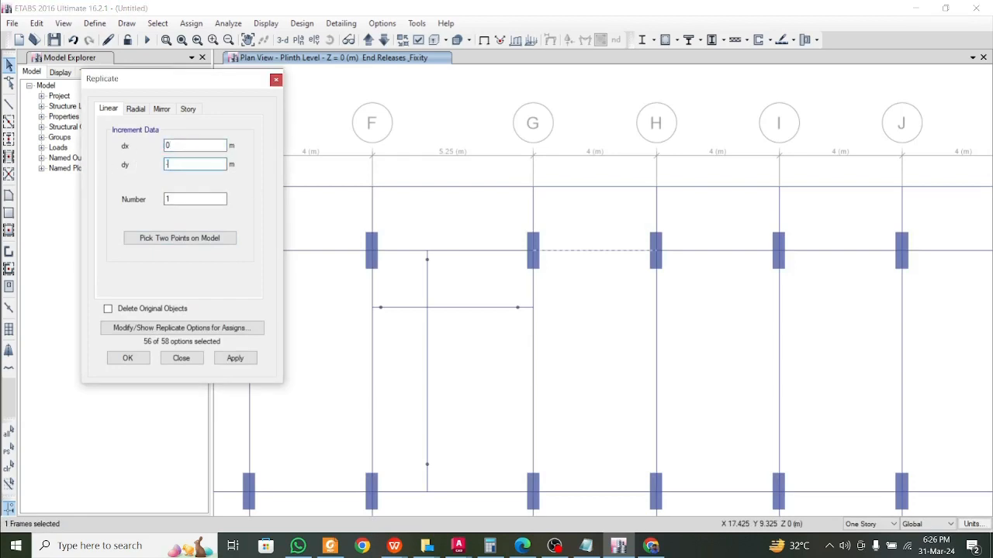
left_click(241, 359)
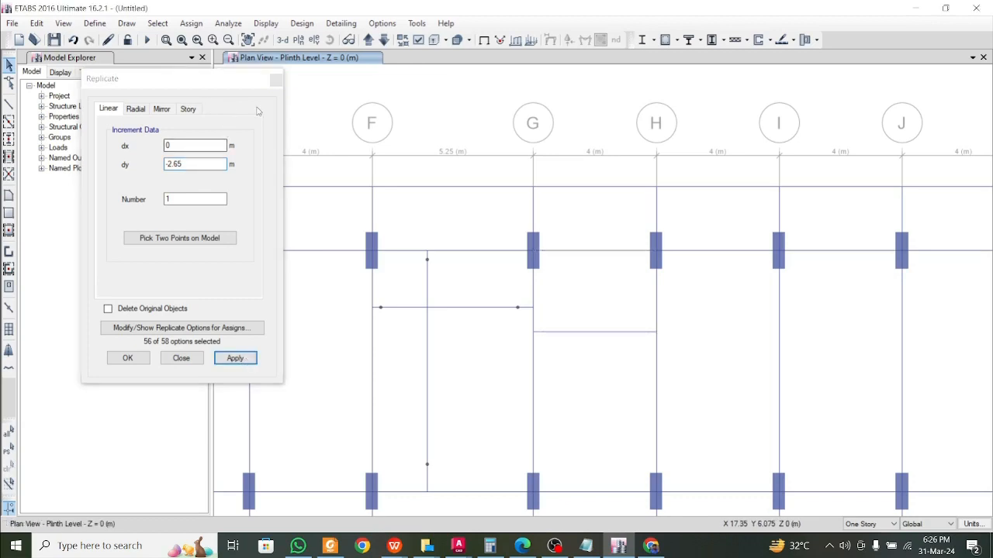
left_click(276, 79)
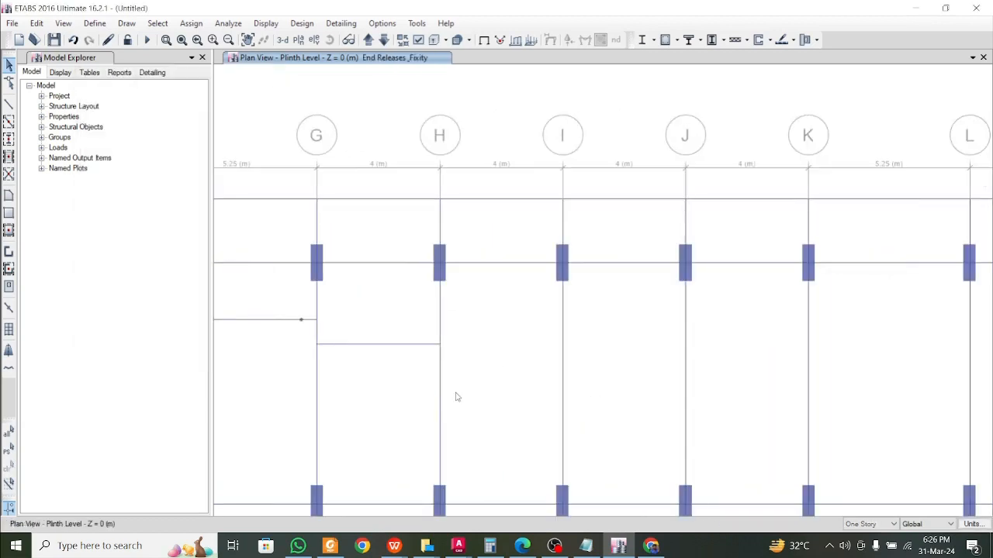
- Switch to SAIMA PLAN (5).dwg in AutoCAD and examine the wall layout from the kitchen and wash area to the second lift
scroll(460, 399, "down", 3)
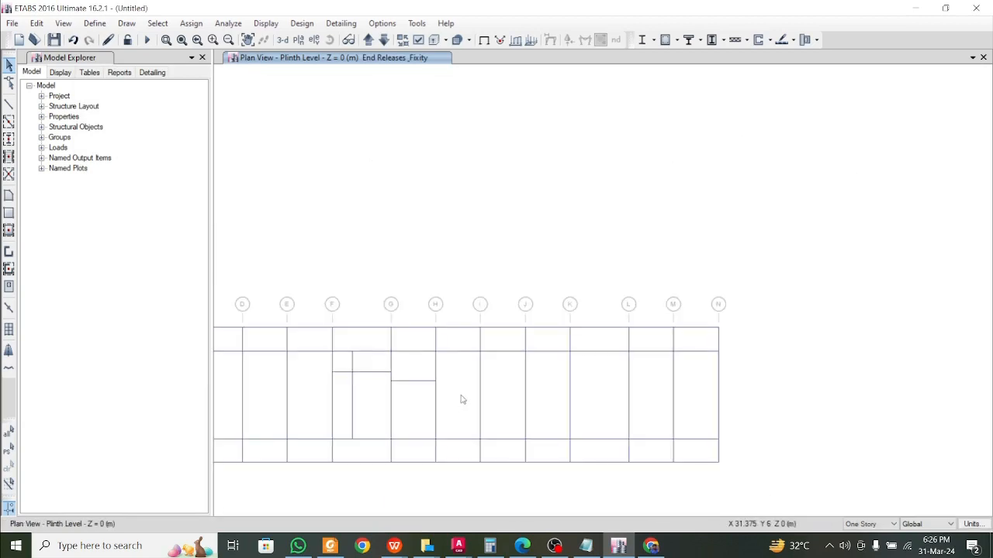
scroll(521, 399, "up", 3)
scroll(521, 398, "down", 3)
middle_click_drag(499, 409, 465, 394)
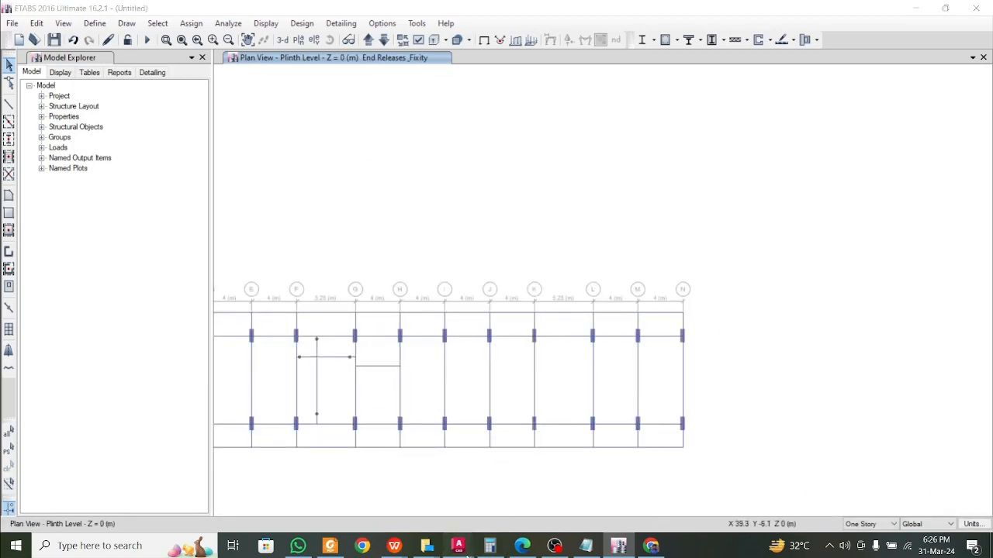
mouse_move(459, 546)
left_click(405, 509)
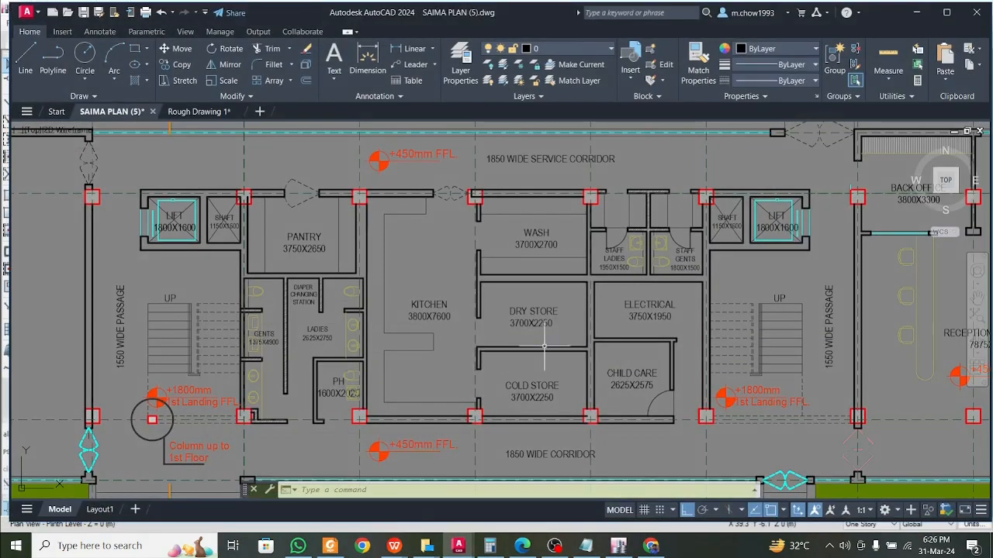
middle_click_drag(544, 346, 404, 369)
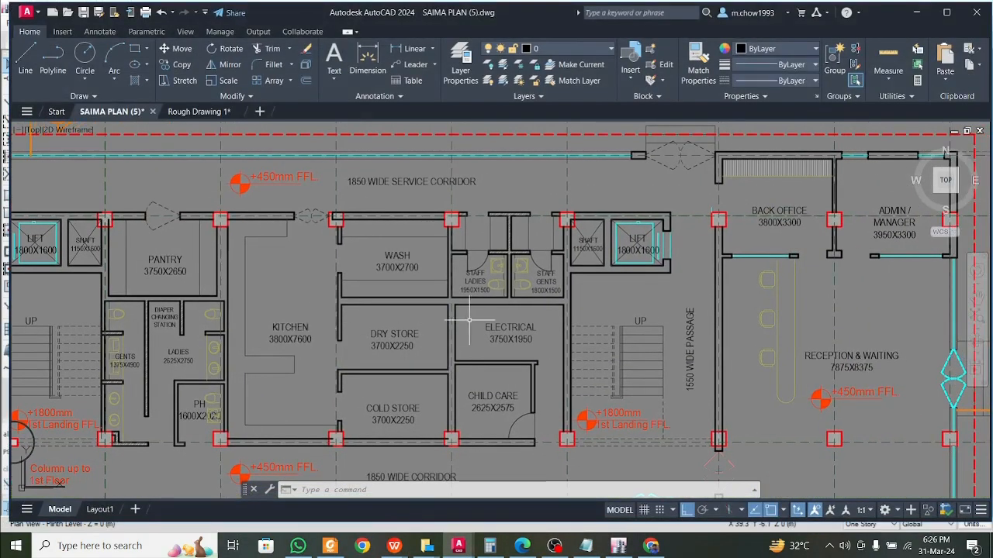
middle_click_drag(468, 319, 373, 321)
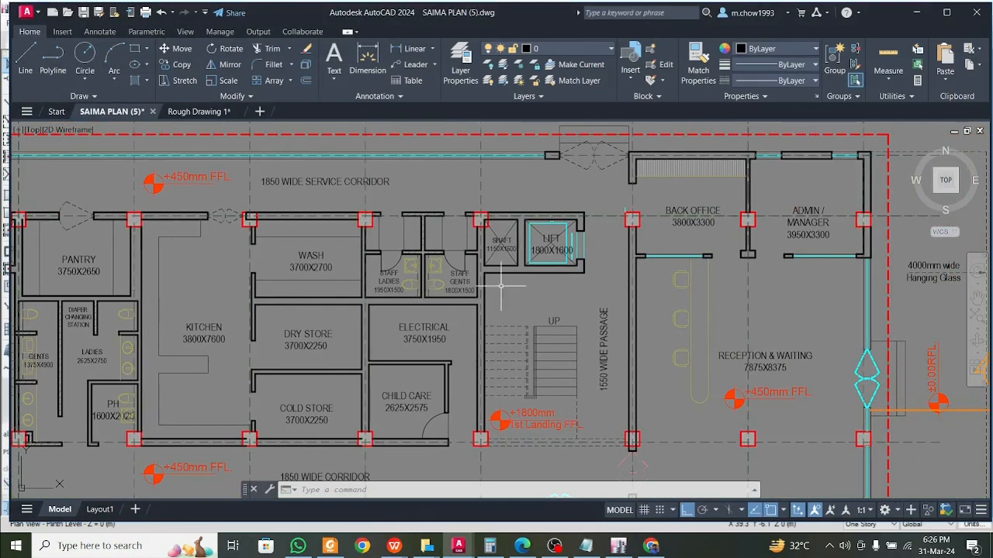
- Switch to ETABS and replicate the upper-row plinth beams between grid lines I, J and K with dx 0 and dy -2.65 m
left_click(916, 17)
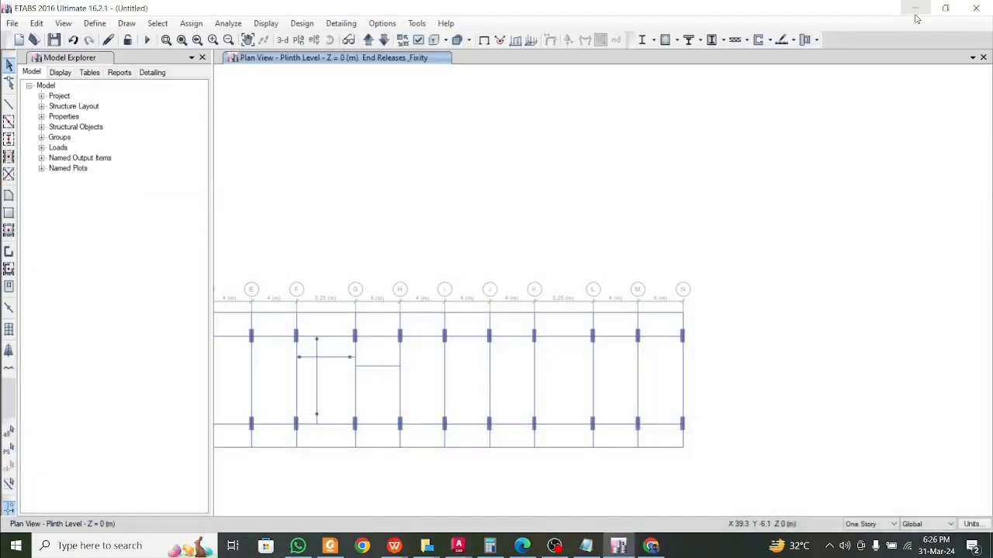
left_click(473, 337)
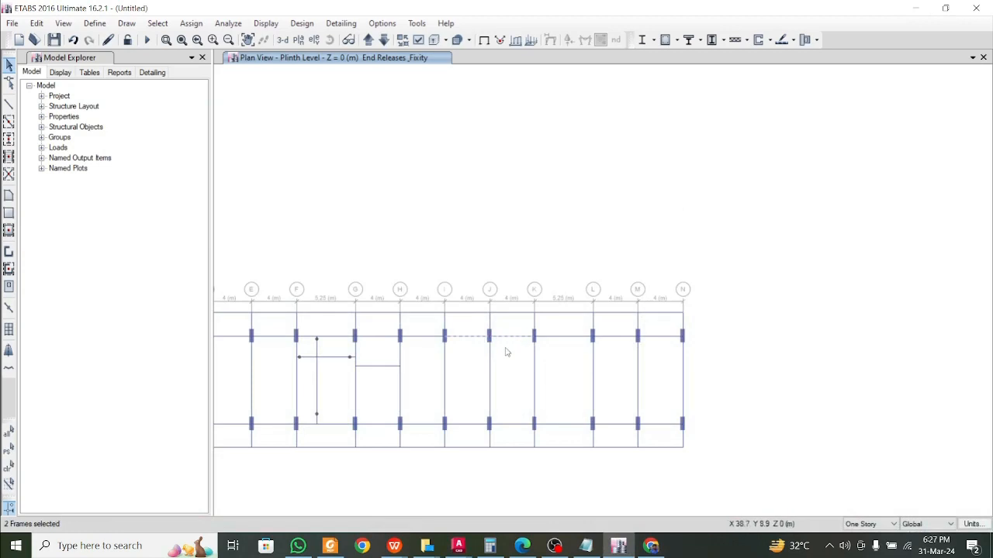
scroll(508, 352, "up", 5)
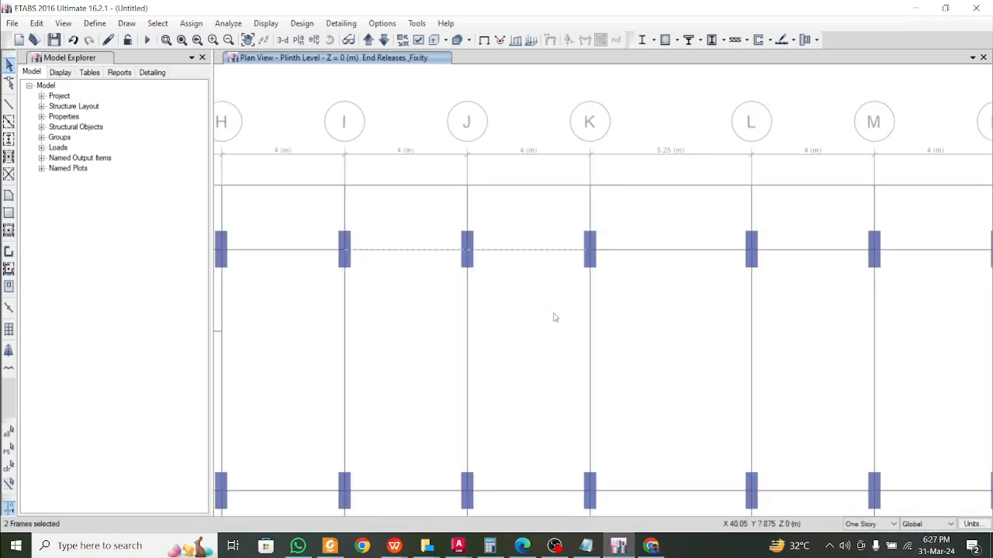
key("ctrl+r")
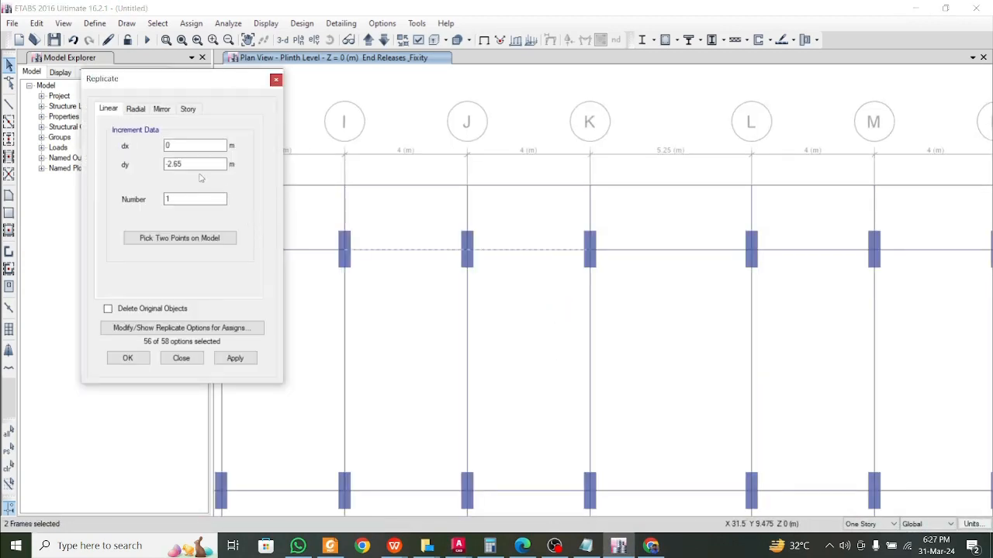
left_click(235, 358)
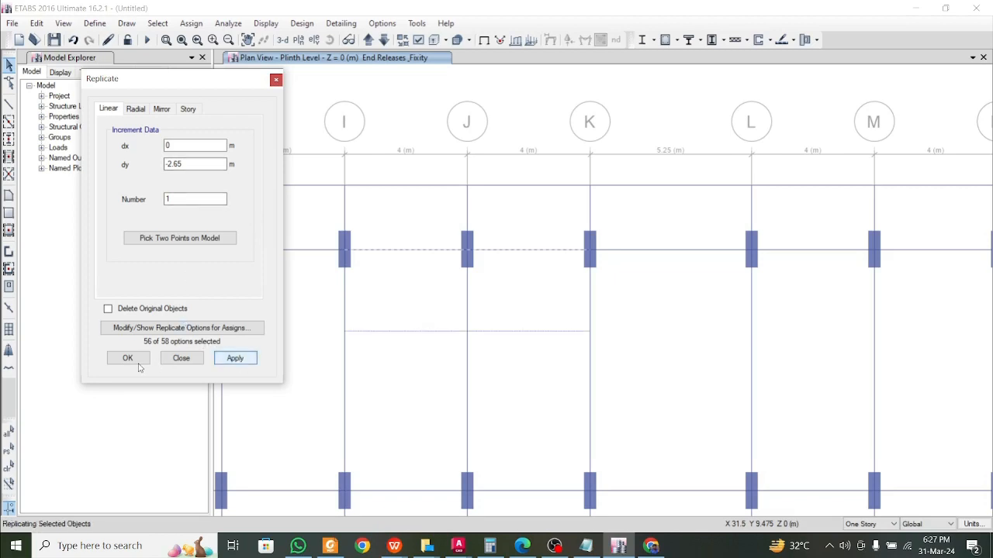
left_click(127, 358)
- Compare the bay between grid lines K and L with the second lift and staircase area in SAIMA PLAN (5).dwg in AutoCAD
scroll(534, 355, "down", 3)
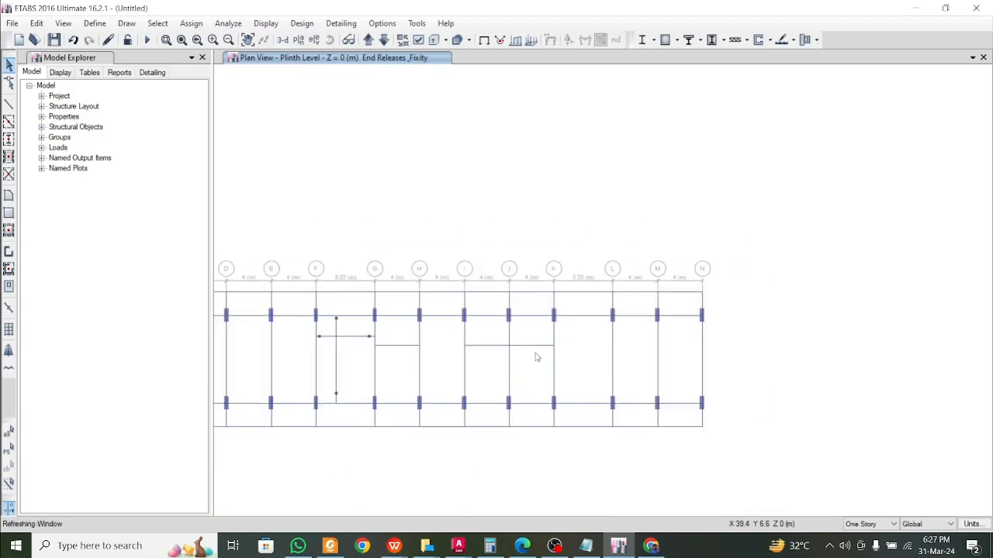
middle_click_drag(596, 357, 422, 349)
scroll(419, 352, "up", 3)
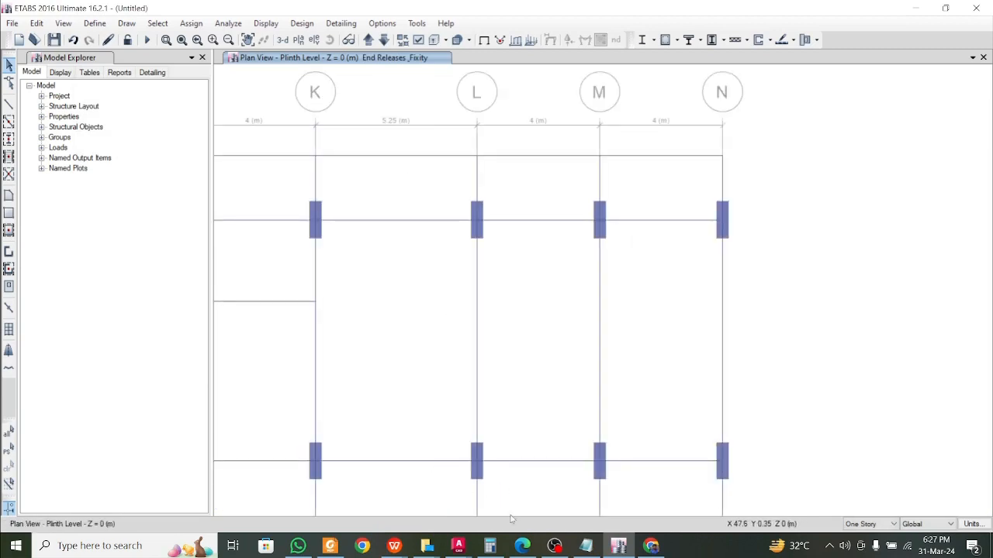
mouse_move(462, 545)
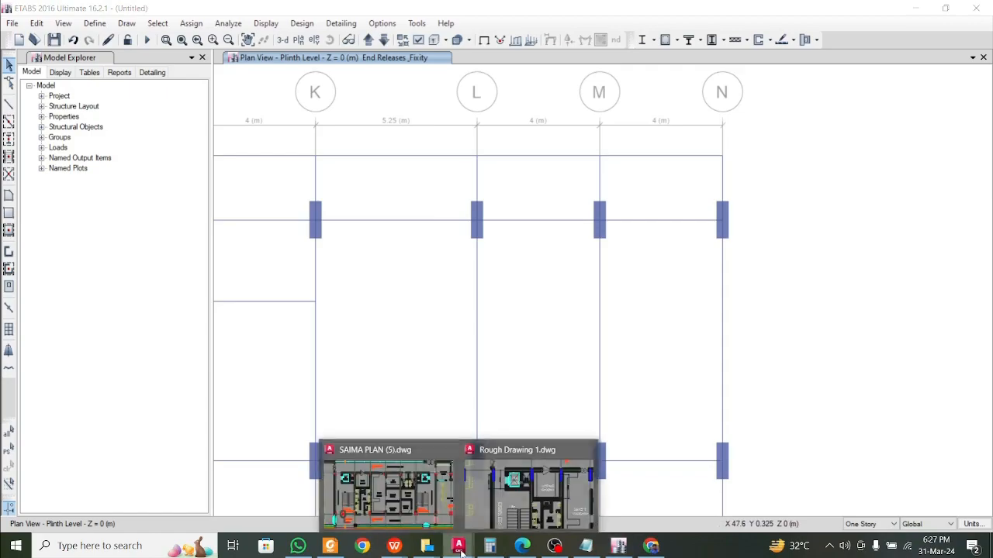
left_click(414, 508)
middle_click_drag(608, 349, 574, 349)
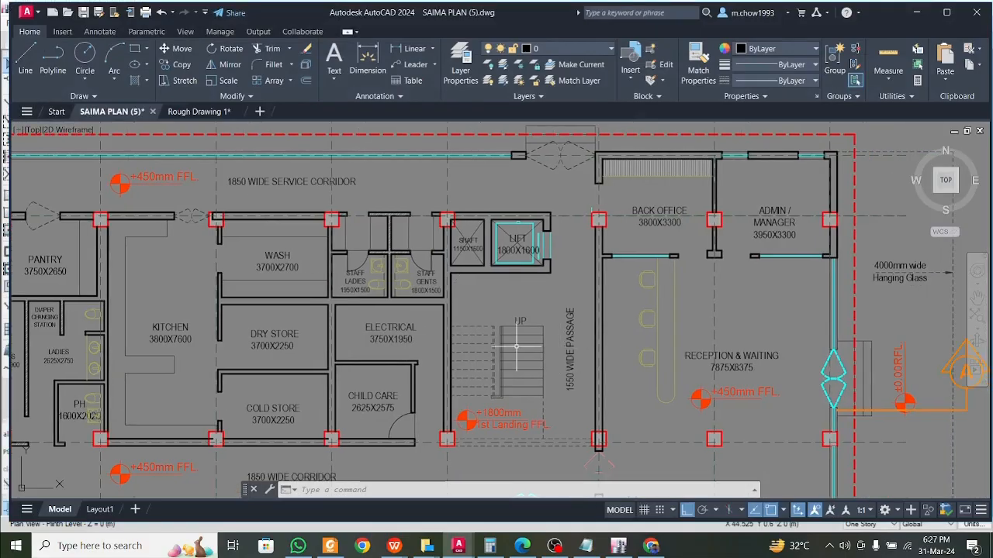
scroll(514, 345, "down", 3)
scroll(526, 310, "up", 4)
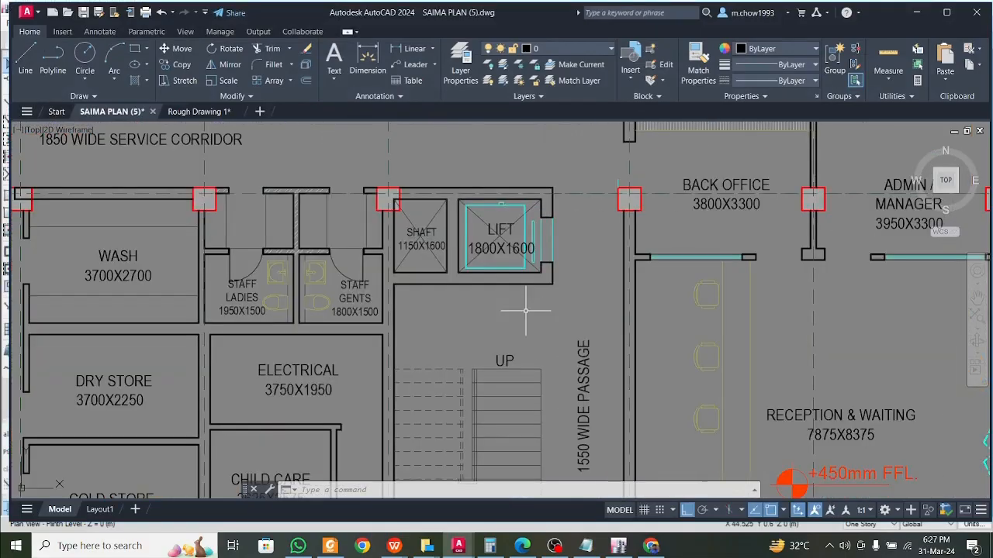
scroll(526, 311, "down", 5)
scroll(613, 324, "up", 4)
scroll(588, 321, "down", 4)
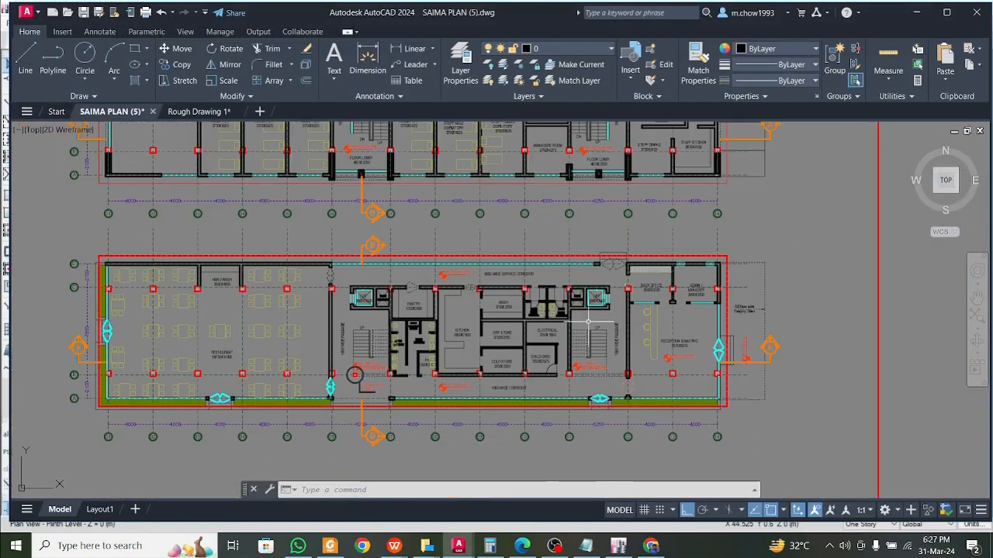
scroll(613, 334, "down", 6)
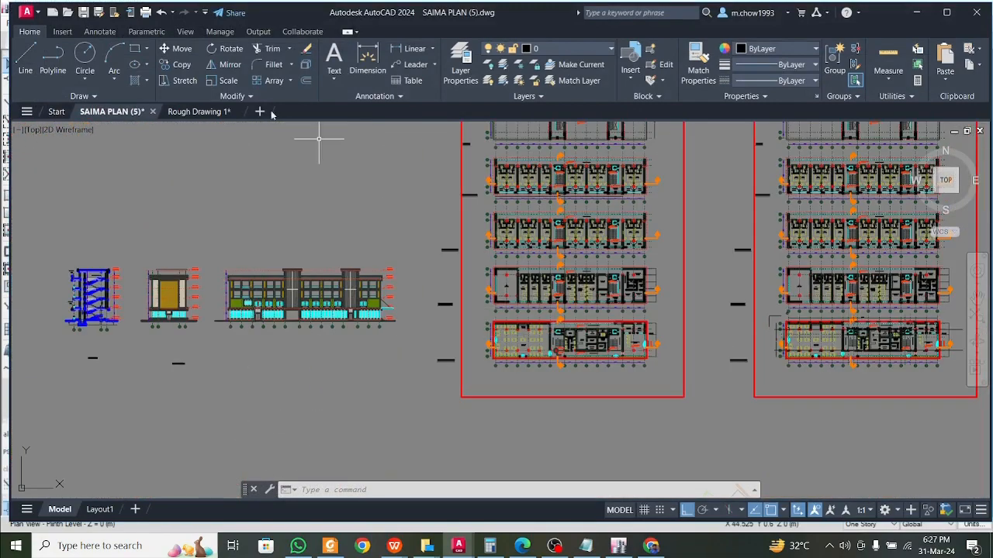
- Open Rough Drawing 1.dwg and read the wall and column offset dimensions around the second lift and staircase
left_click(199, 111)
scroll(391, 298, "down", 2)
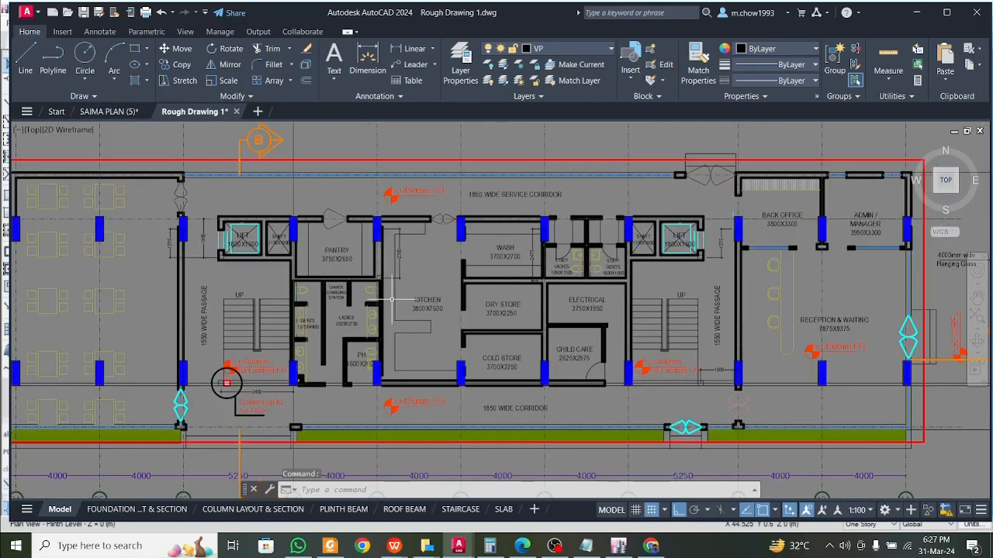
scroll(423, 243, "up", 4)
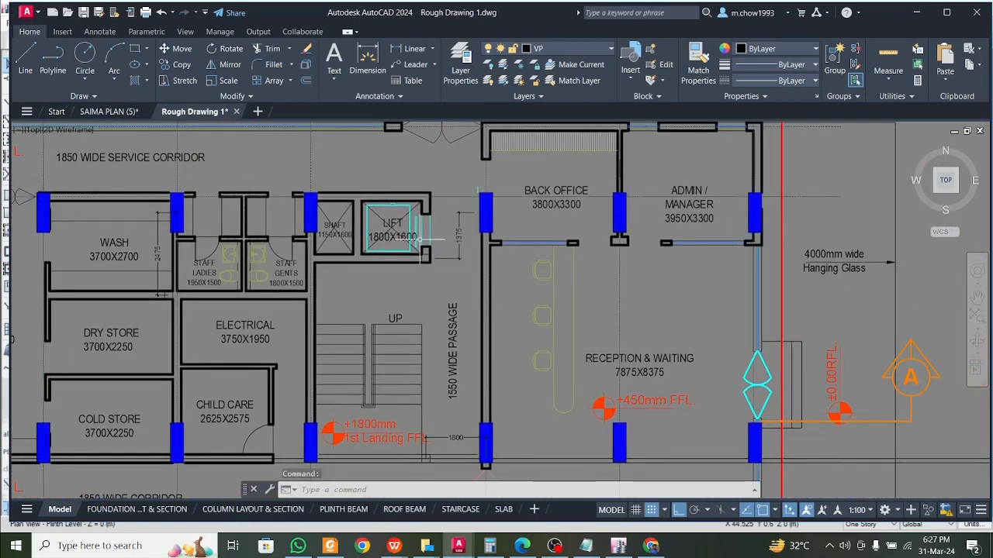
scroll(422, 243, "up", 2)
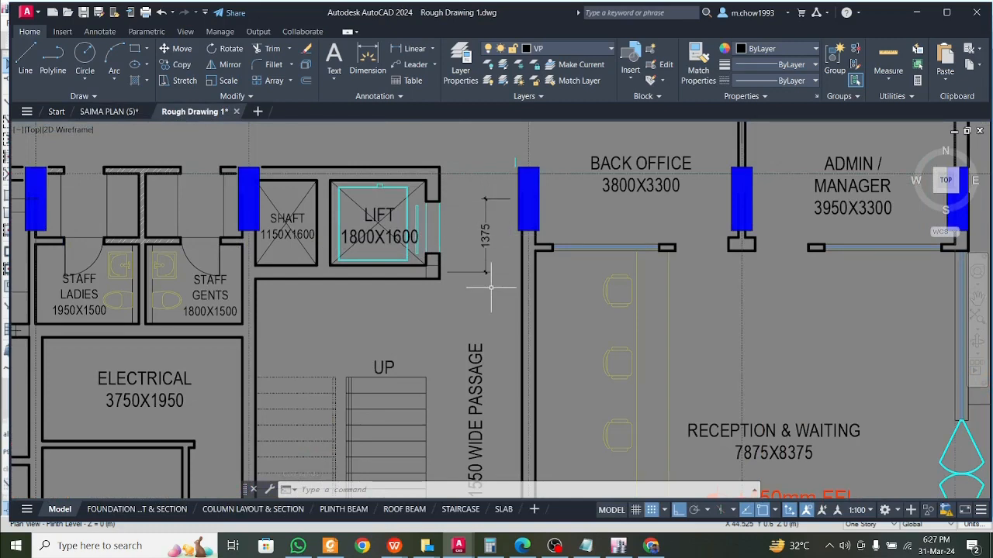
left_click(629, 547)
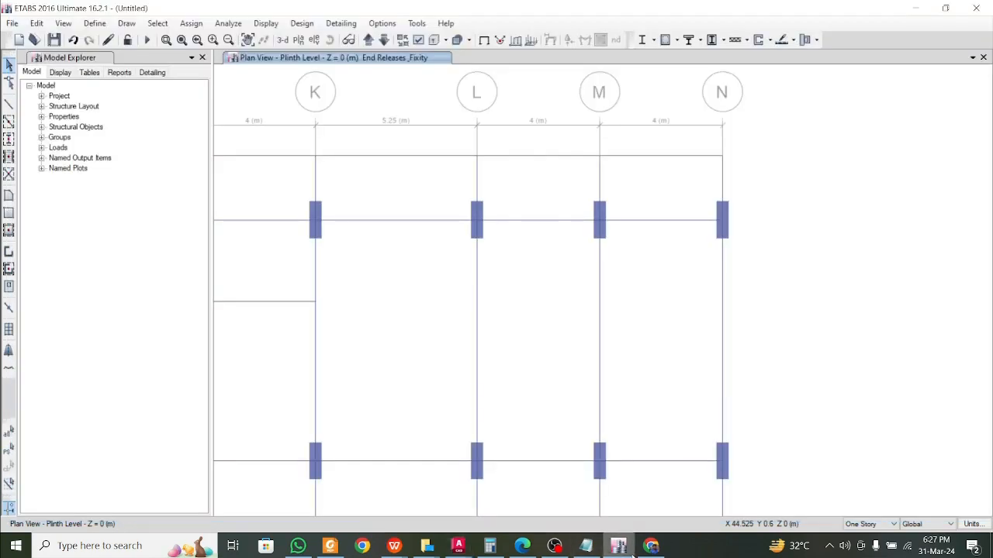
left_click(632, 549)
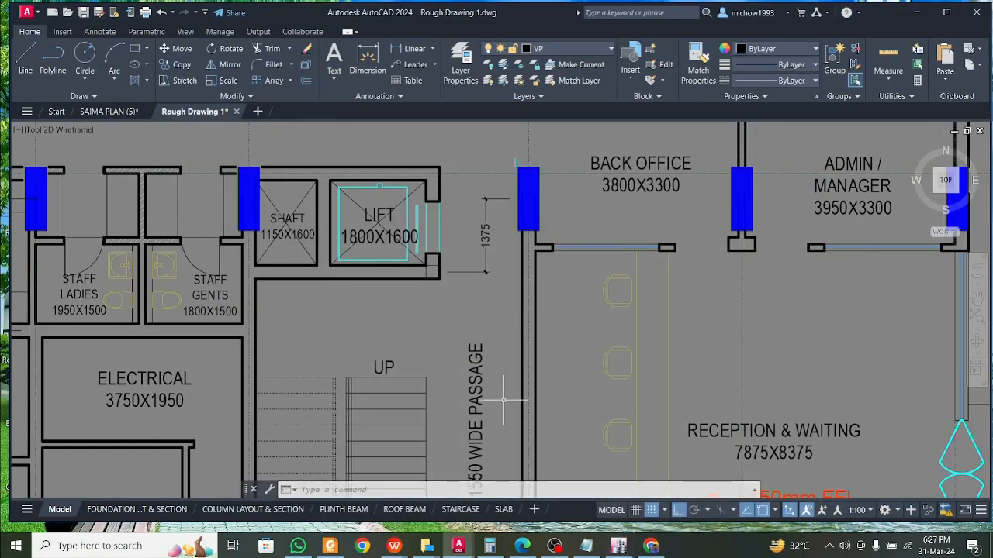
middle_click_drag(505, 411, 484, 232)
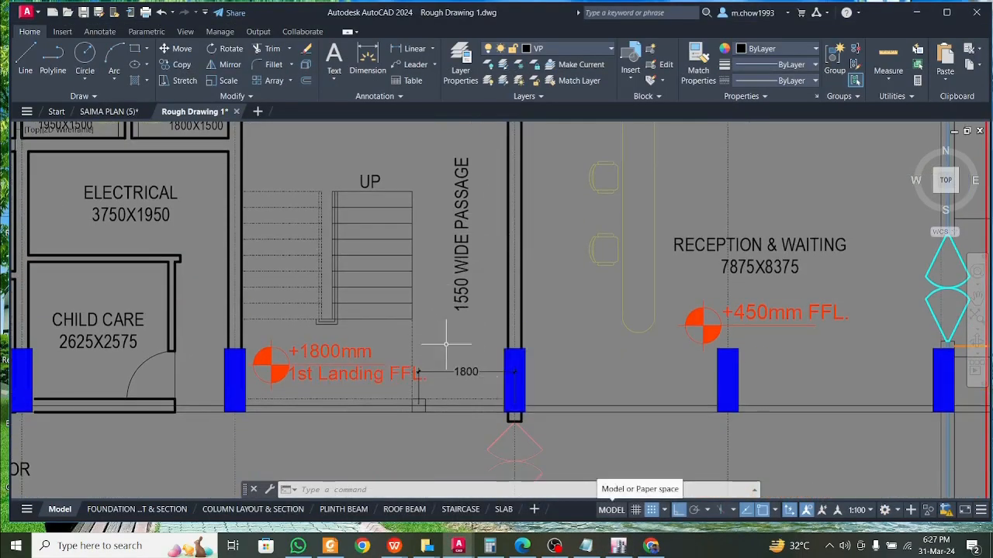
middle_click_drag(500, 393, 504, 457)
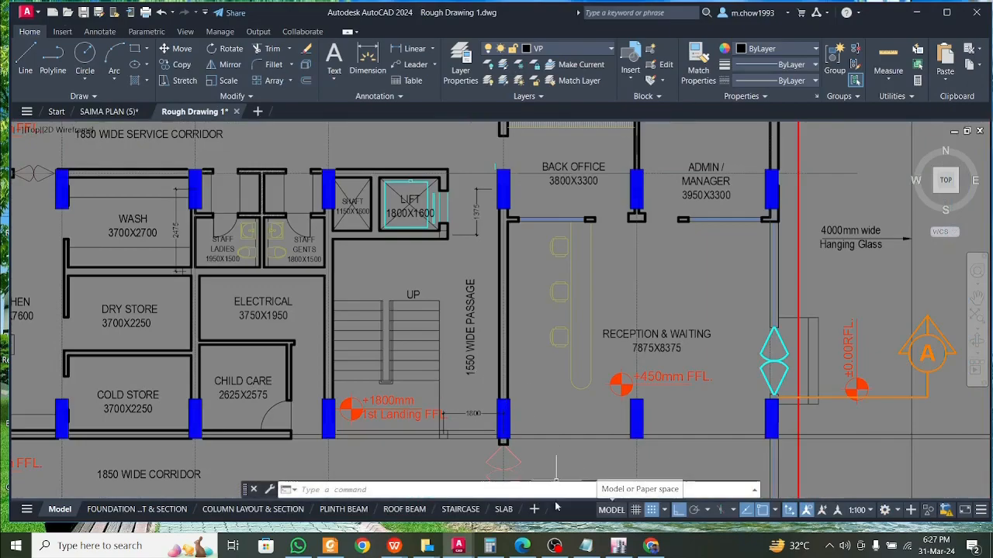
- Switch to ETABS and replicate the plinth beam on grid line L between the two column rows with dx -1.8 m and dy 0
left_click(618, 545)
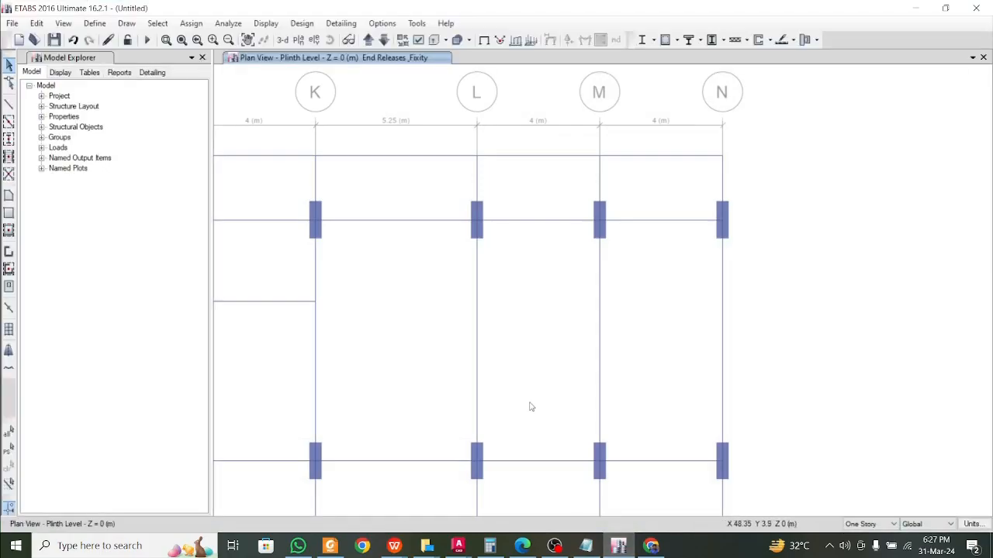
left_click(476, 381)
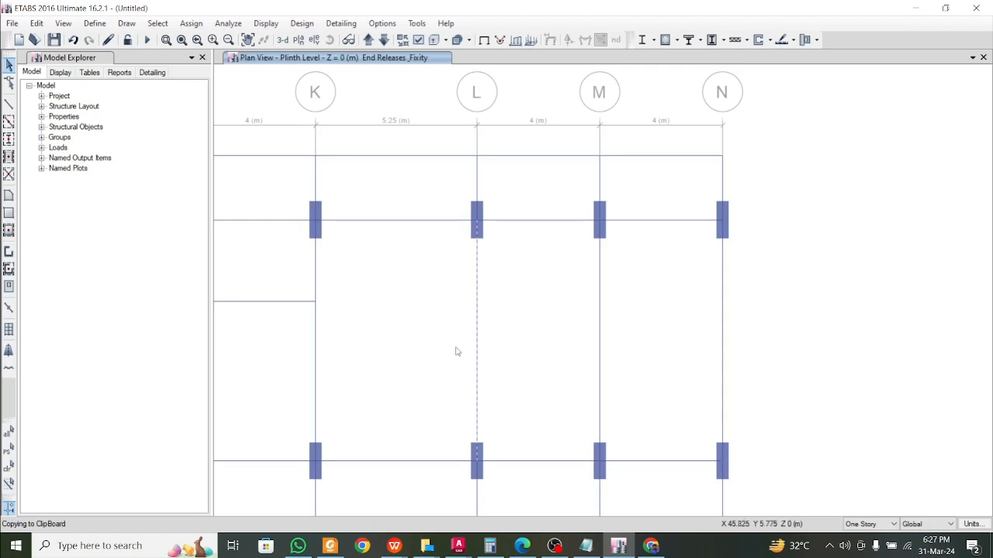
left_click(476, 354)
left_click_drag(498, 357, 423, 316)
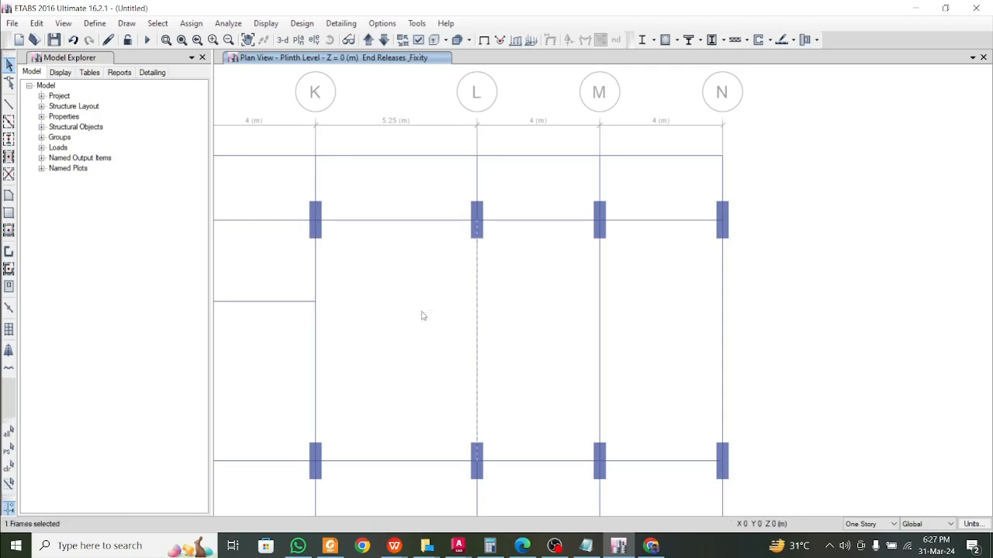
key("ctrl+r")
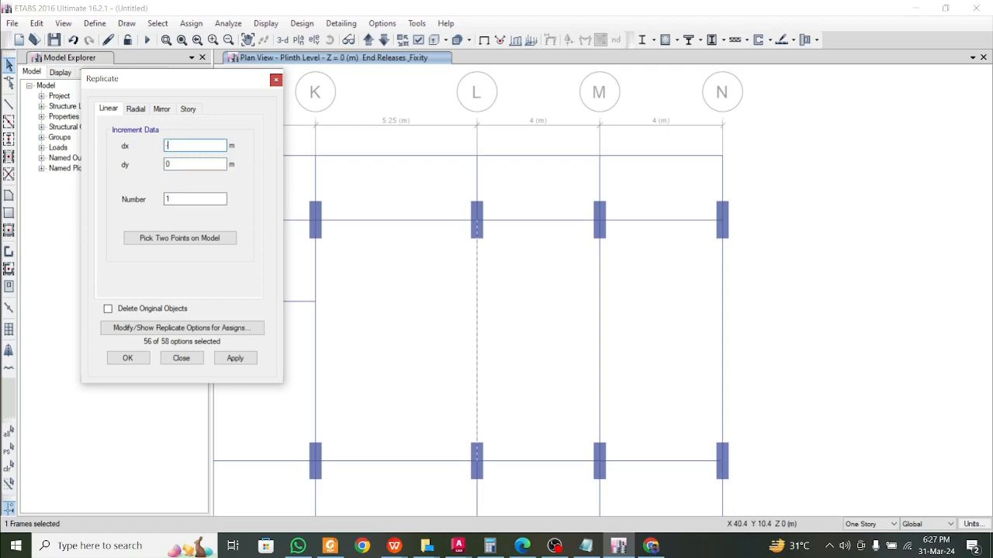
left_click(235, 358)
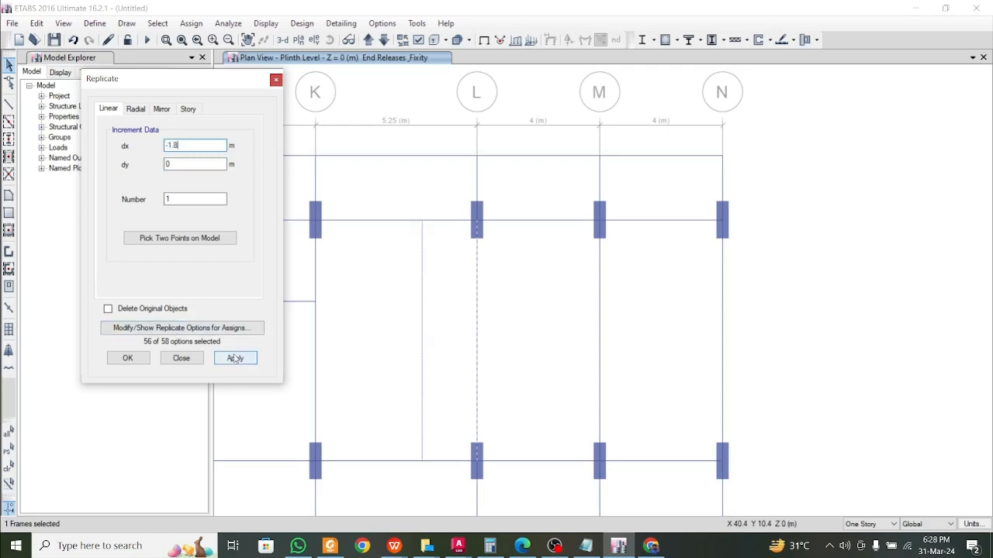
left_click(235, 358)
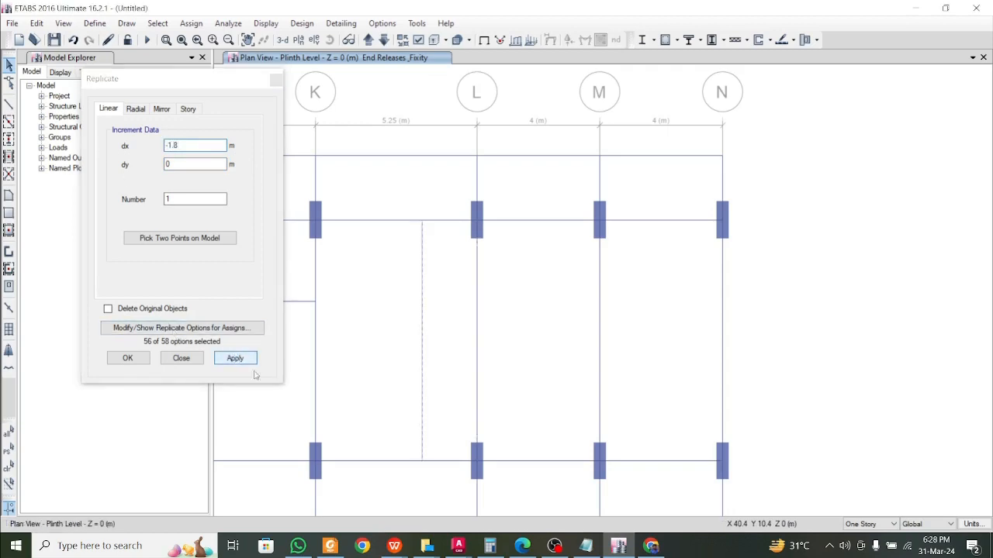
- Replicate the upper-row plinth beam between grid lines K and L with dx 0 and dy -1.375 m, checking the lift wall offset in AutoCAD
left_click(379, 222)
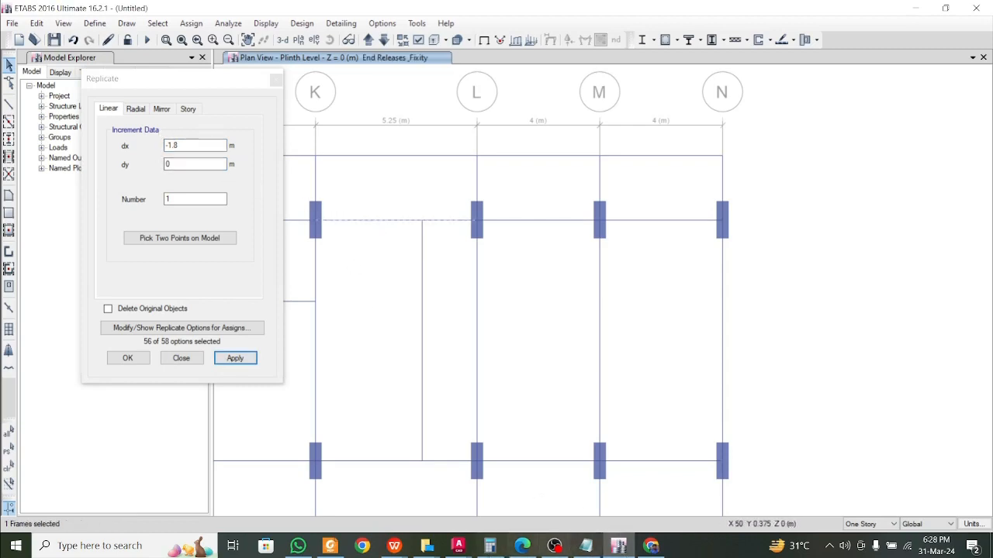
left_click(461, 547)
left_click(527, 487)
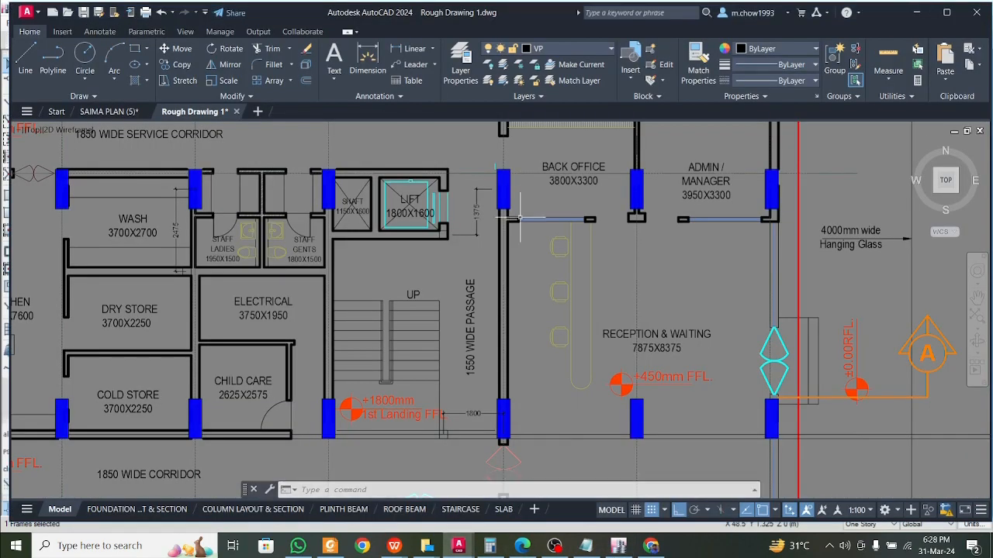
scroll(472, 245, "up", 3)
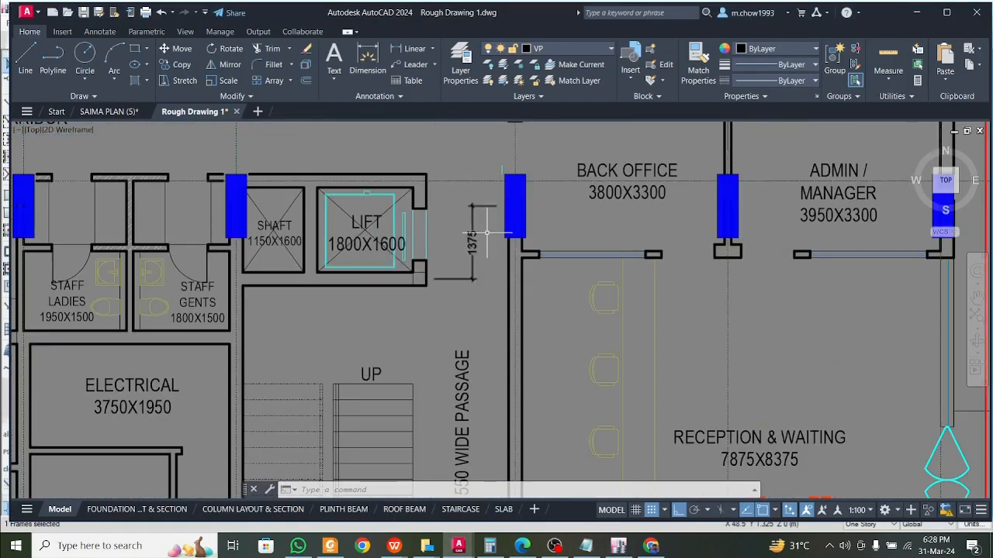
left_click(916, 12)
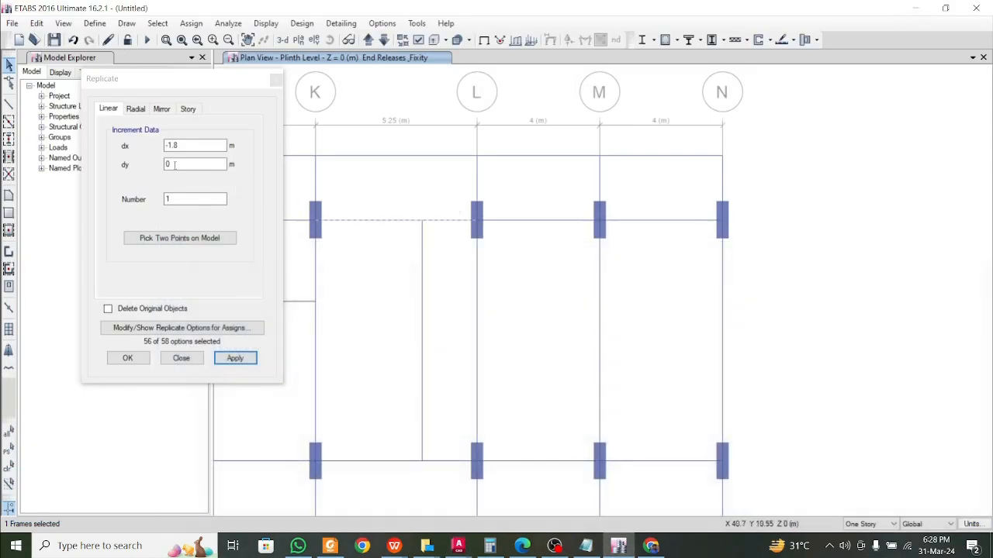
left_click_drag(192, 142, 109, 152)
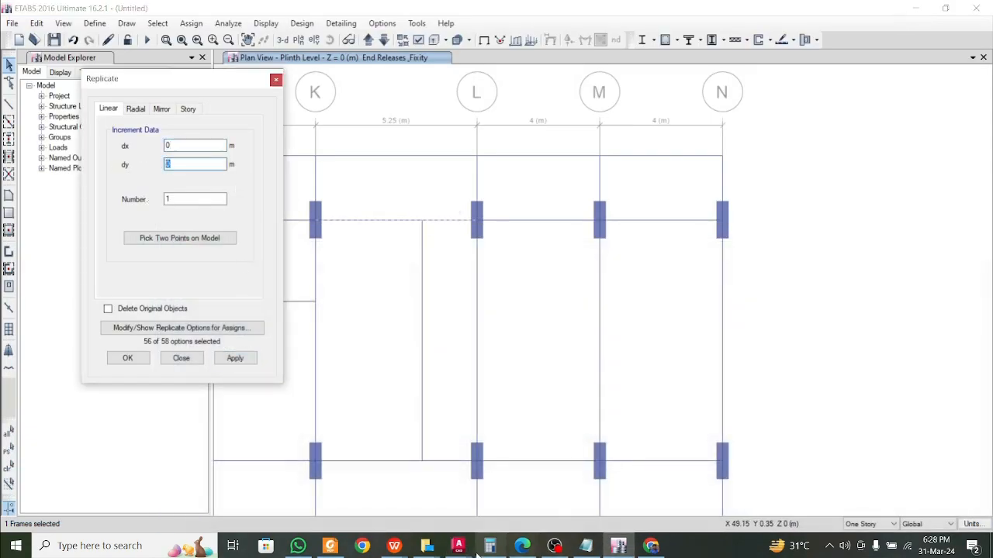
mouse_move(458, 545)
left_click(569, 489)
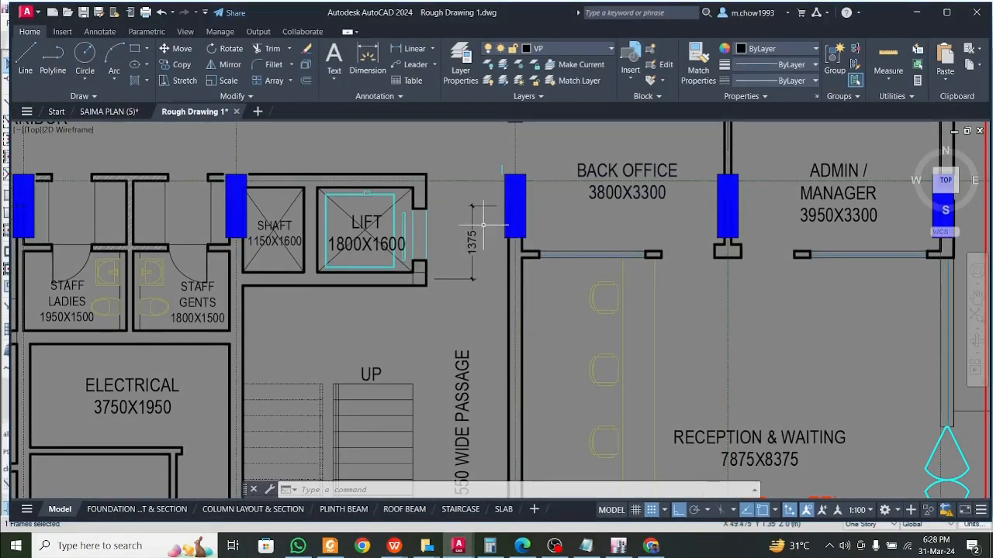
left_click(916, 12)
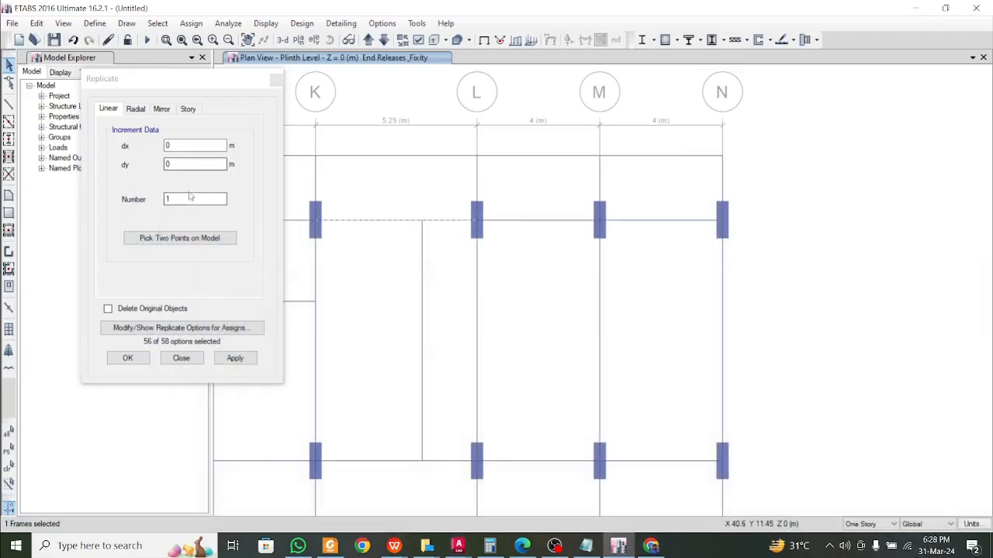
left_click(182, 152)
key("Tab")
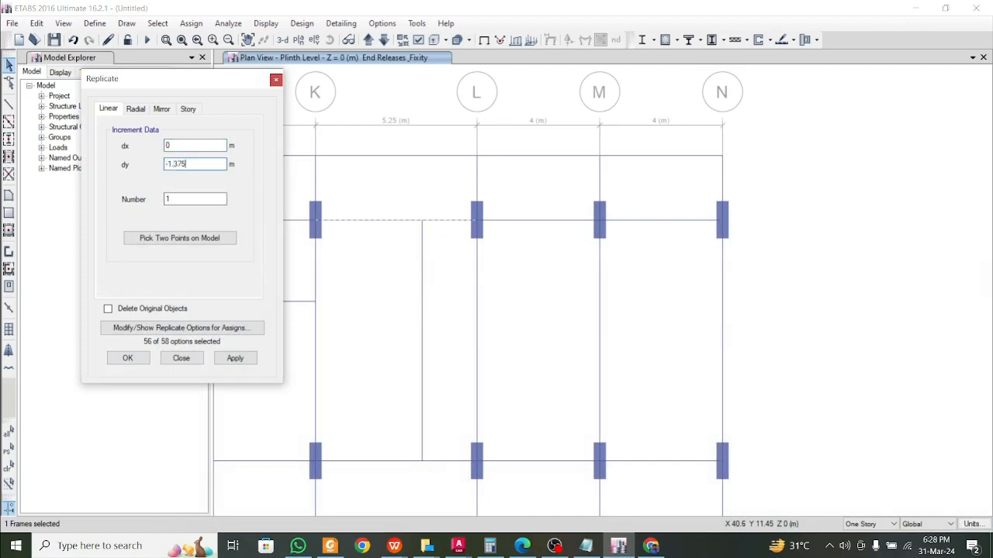
type("-1.375")
left_click(237, 360)
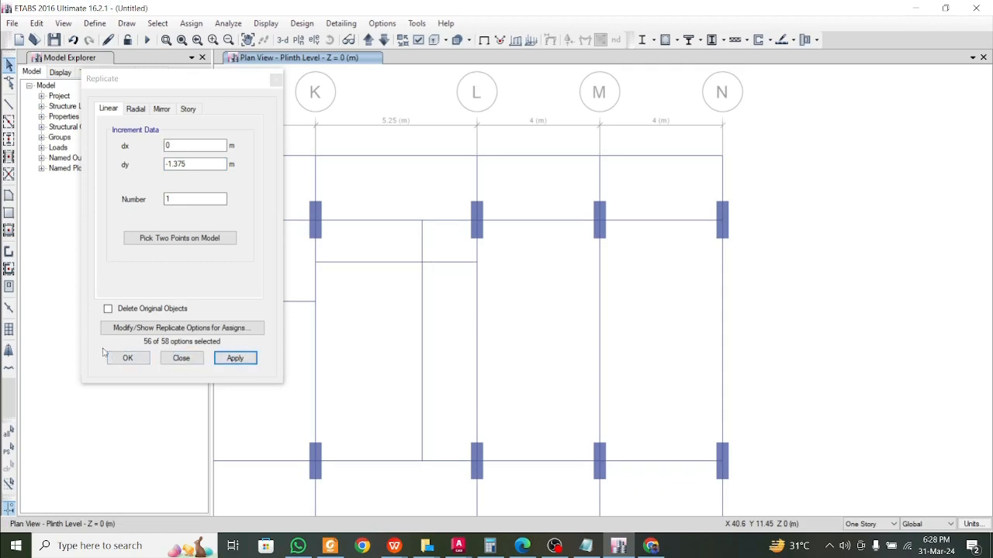
left_click(128, 358)
- Divide the two crossing secondary beams between grid lines K and L at their intersection with selected frames and joints
left_click_drag(430, 274, 396, 255)
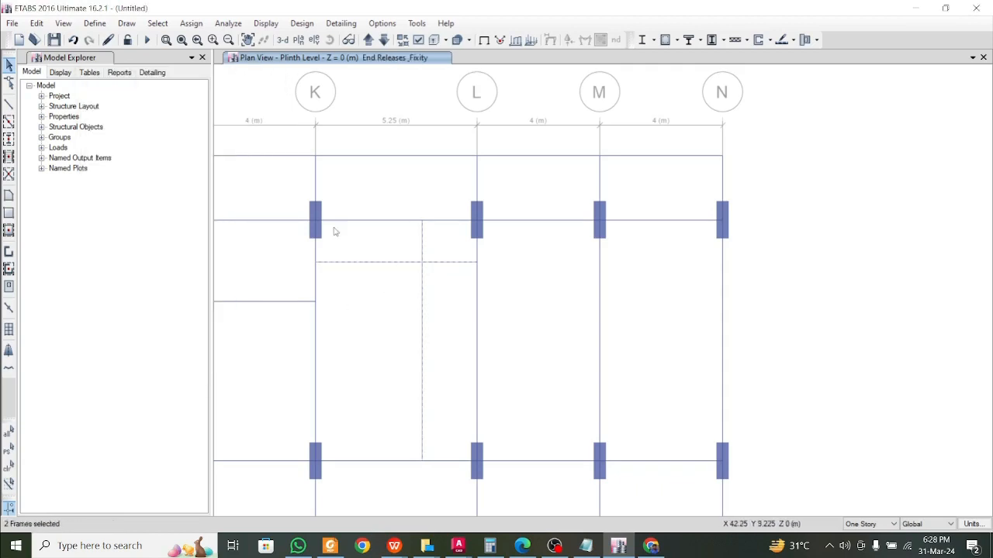
left_click(35, 25)
mouse_move(119, 318)
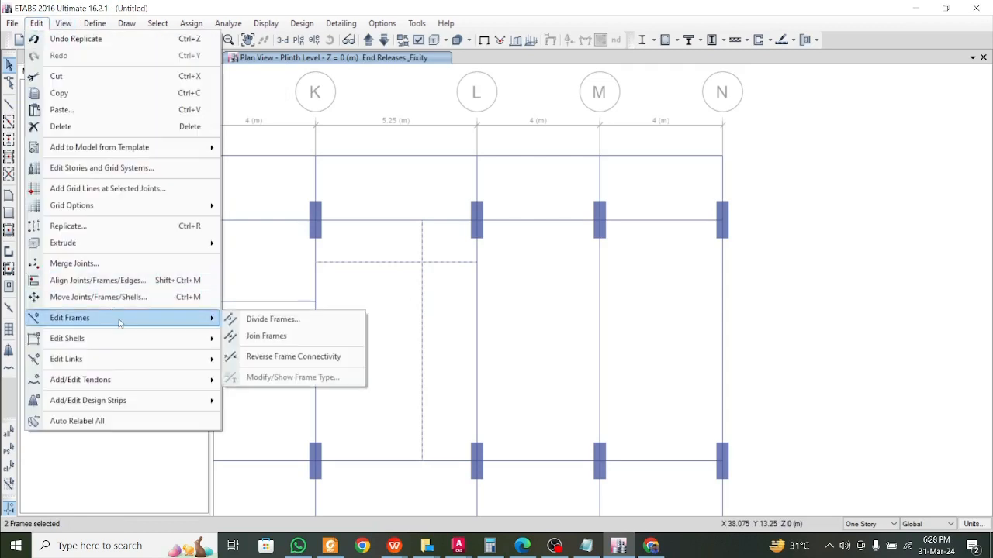
left_click(263, 318)
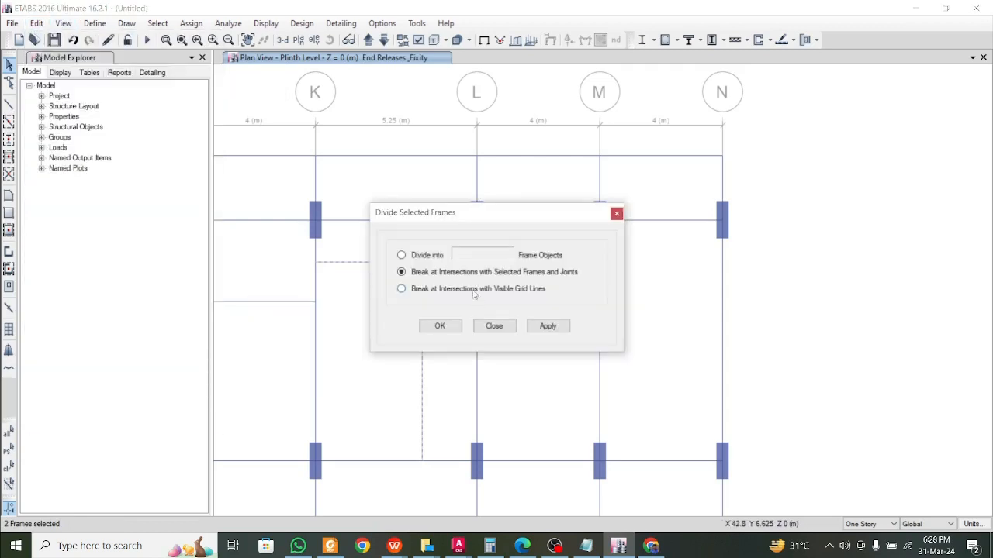
left_click(548, 326)
left_click(440, 326)
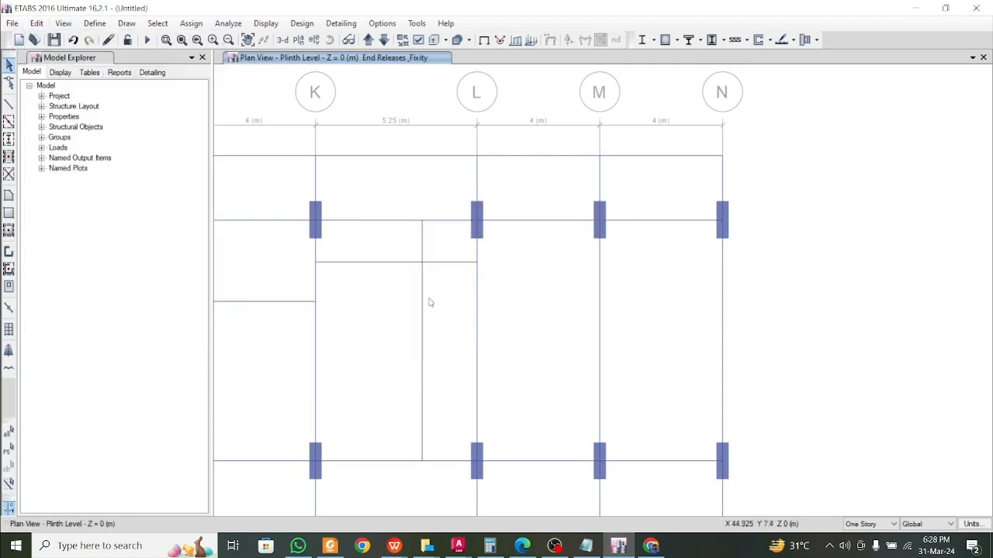
left_click_drag(452, 303, 401, 254)
key("ctrl+q")
- Examine the wall layout from the reception to the toilets, pantry and first lift in Rough Drawing 1.dwg in AutoCAD
scroll(453, 304, "down", 3)
scroll(452, 303, "up", 3)
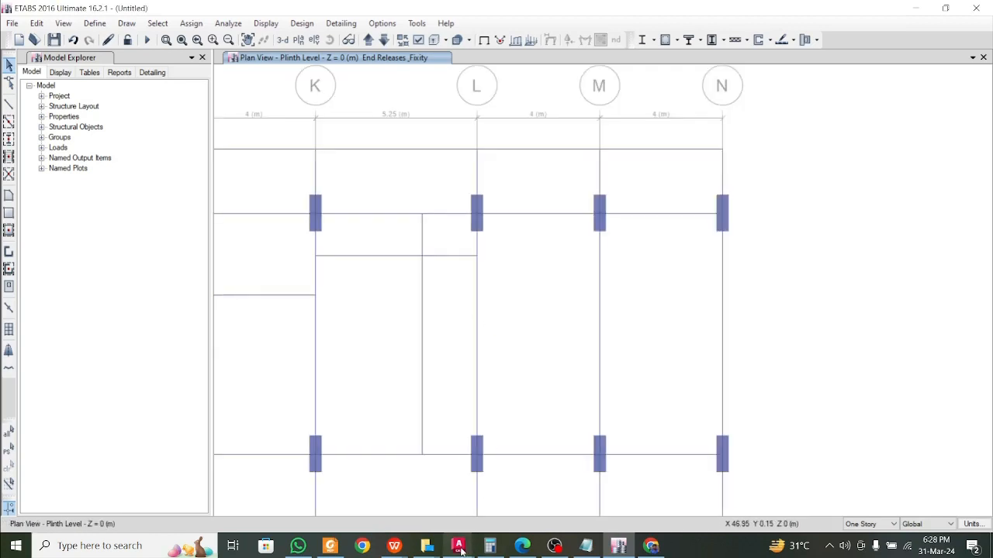
mouse_move(457, 545)
left_click(527, 484)
scroll(434, 295, "down", 2)
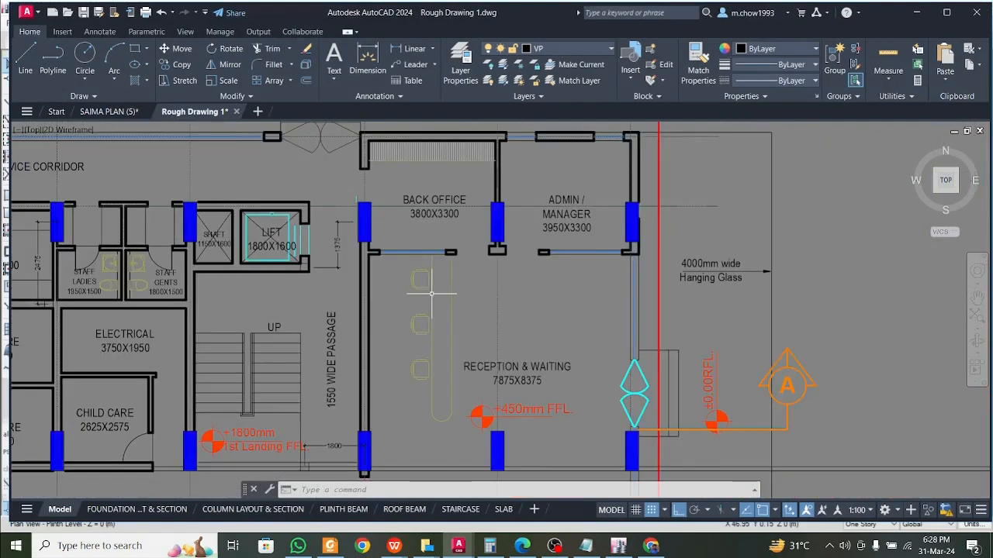
middle_click_drag(512, 372, 892, 364)
scroll(424, 363, "down", 2)
scroll(425, 362, "up", 2)
scroll(424, 362, "up", 4)
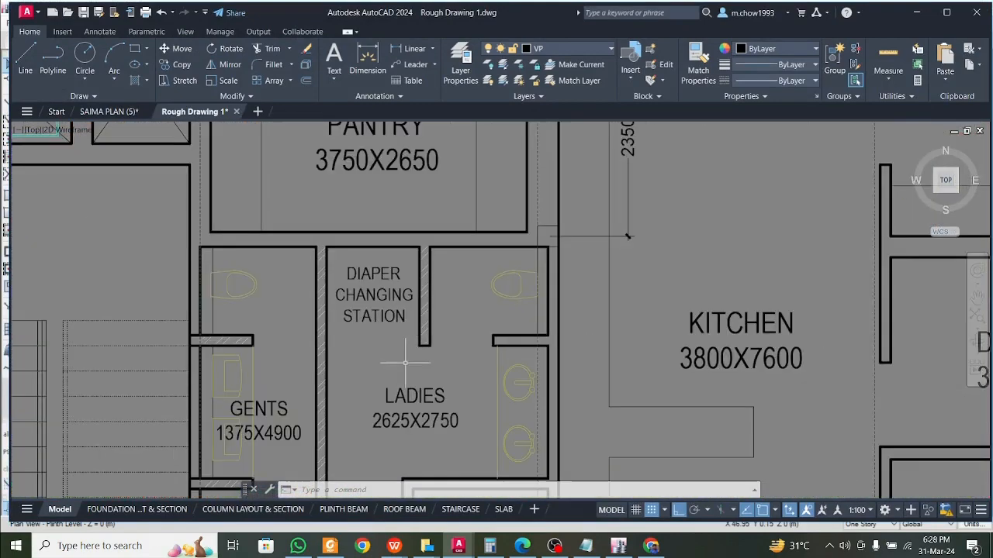
scroll(388, 295, "down", 4)
scroll(387, 296, "down", 3)
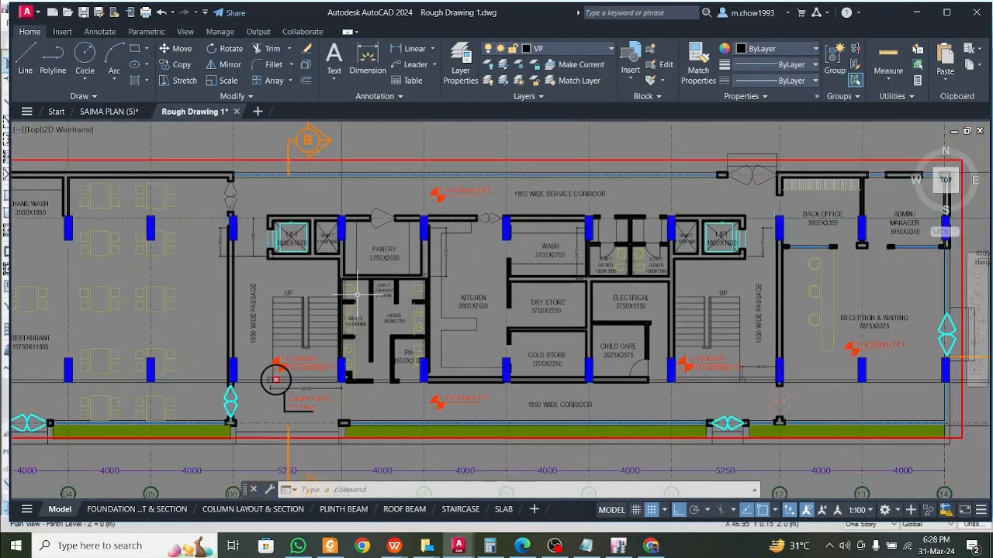
middle_click_drag(248, 303, 144, 331)
scroll(372, 310, "up", 3)
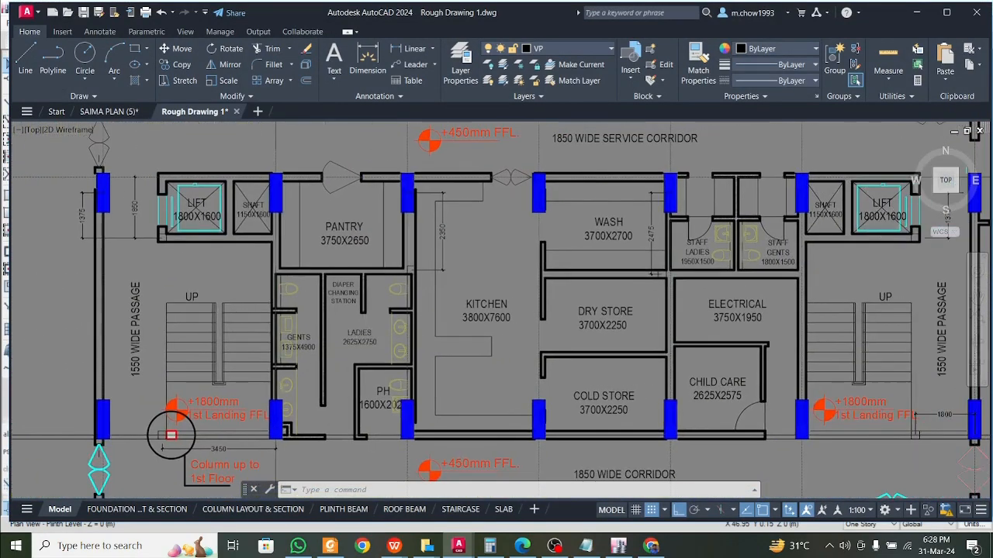
middle_click_drag(364, 334, 179, 372)
left_click(916, 13)
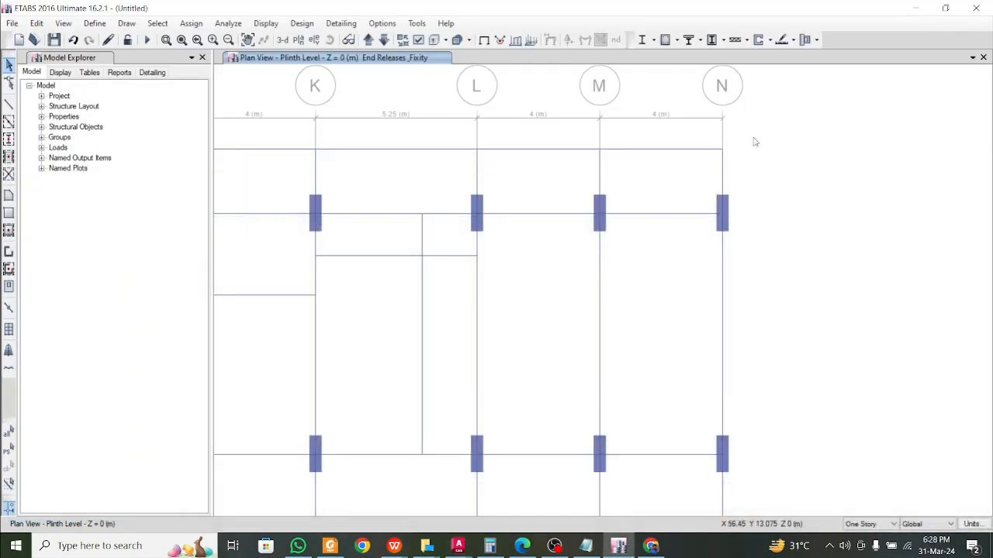
- In ETABS, release Moment 33 (Major) at the start and end of the secondary plinth beam between grid lines G and H
scroll(517, 333, "down", 4)
scroll(425, 331, "up", 2)
scroll(470, 326, "up", 3)
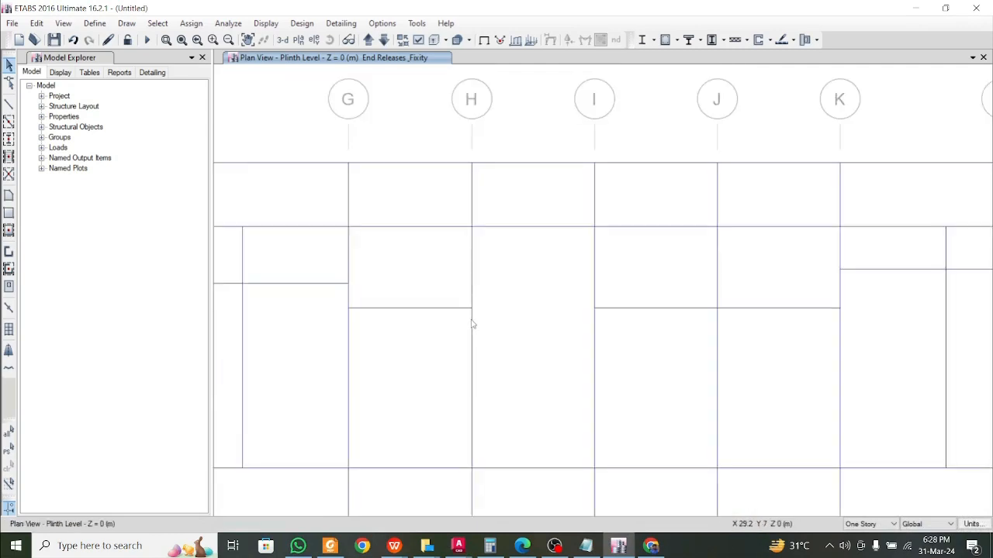
left_click_drag(434, 323, 405, 297)
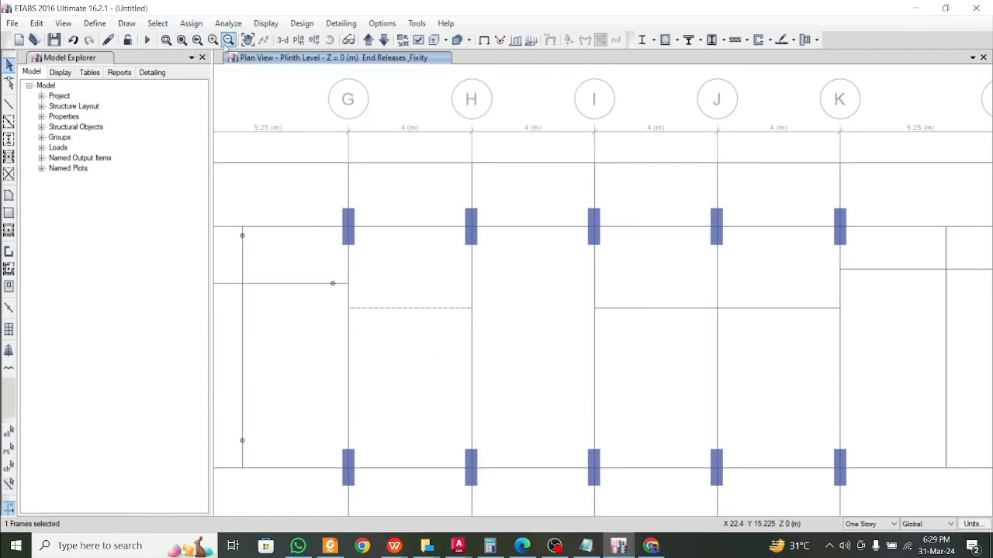
left_click(186, 27)
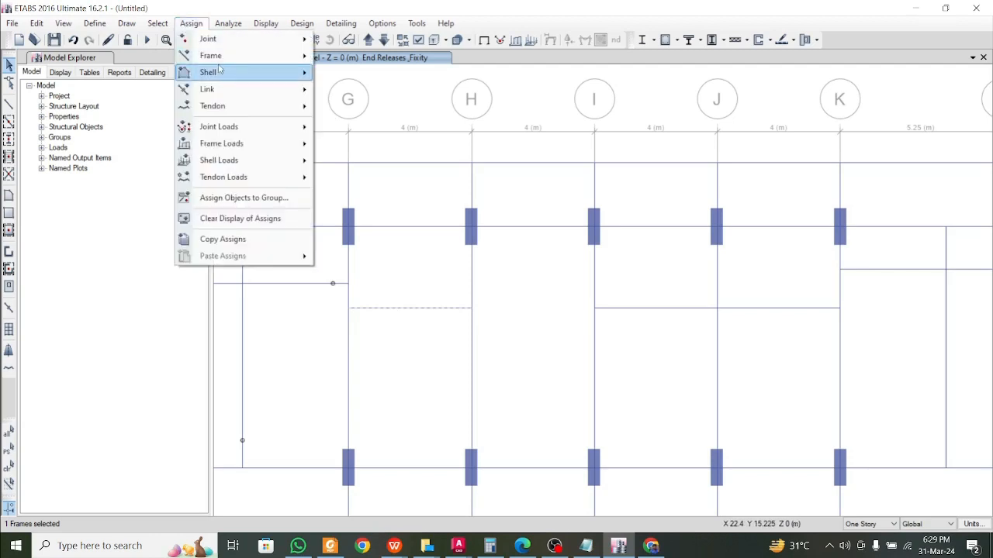
mouse_move(224, 58)
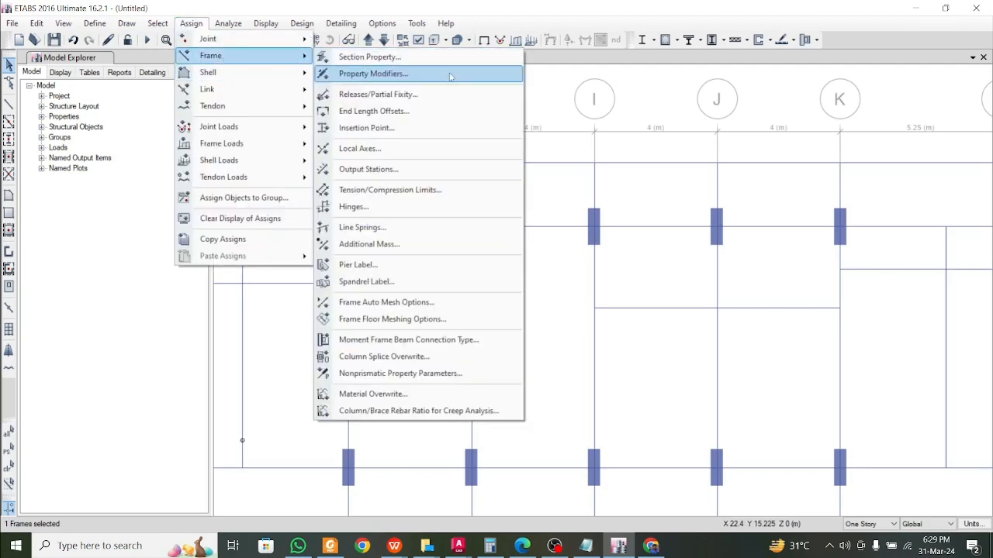
left_click(413, 93)
left_click_drag(629, 155, 135, 76)
left_click(88, 211)
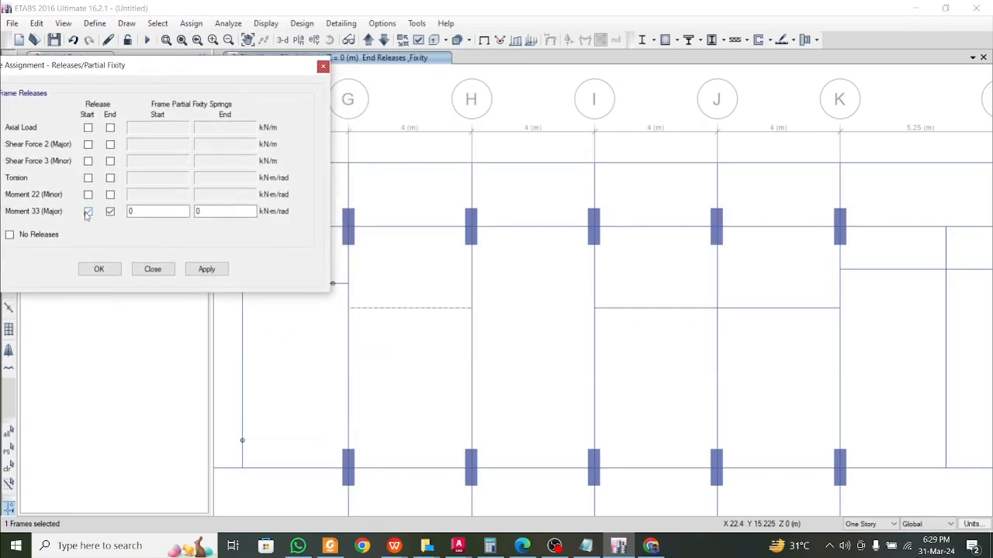
left_click(206, 269)
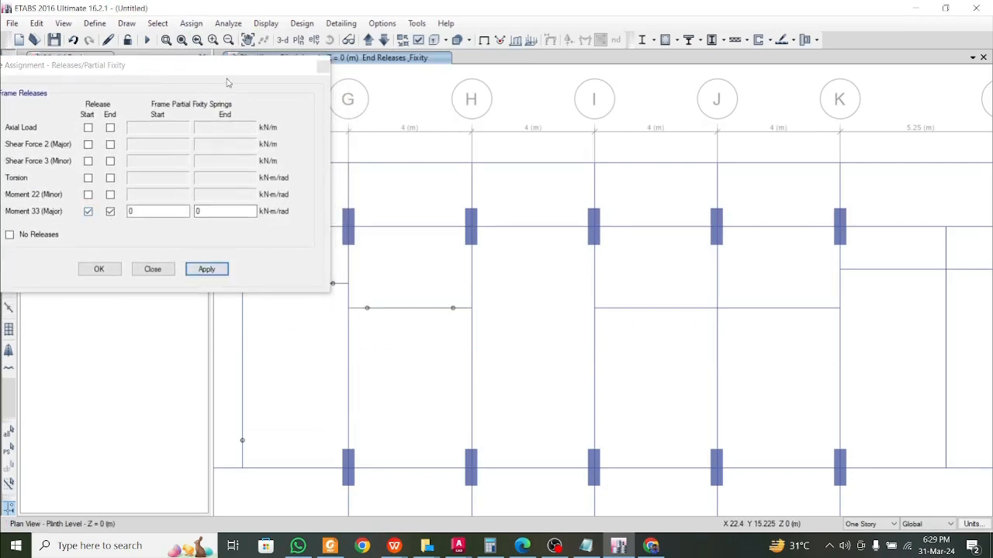
- Release Moment 33 (Major) only at the start of the secondary plinth beam between grid lines I and J
left_click_drag(227, 82, 483, 78)
middle_click_drag(699, 300, 656, 317)
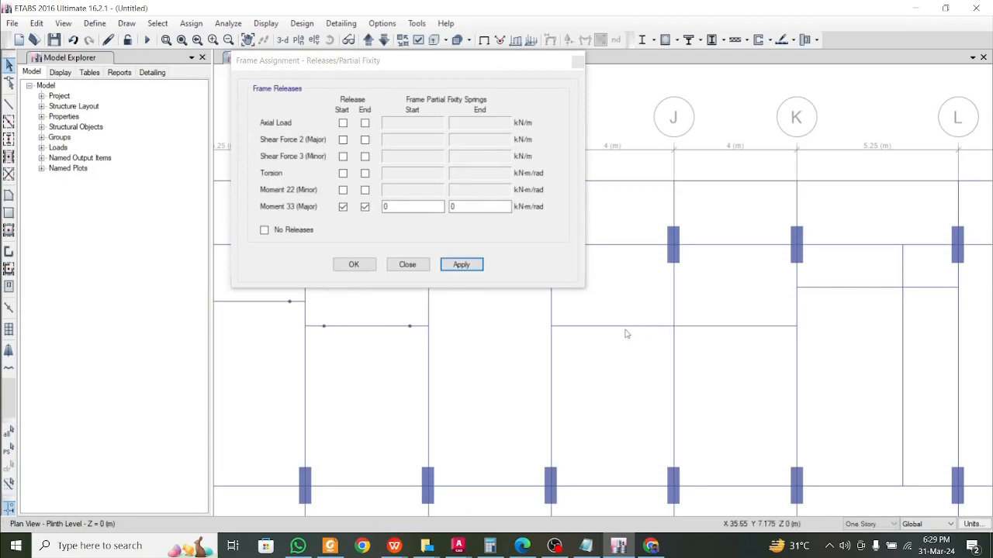
left_click(625, 332)
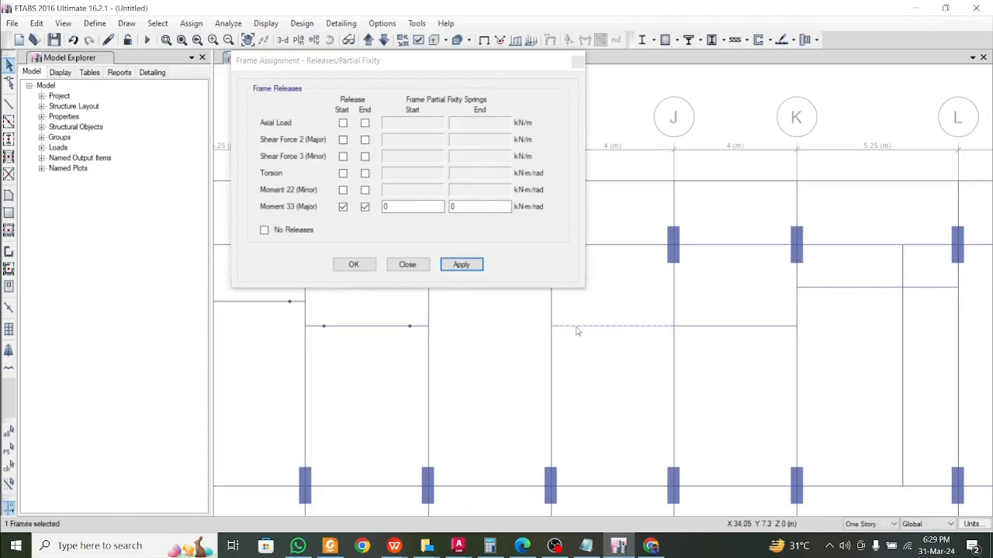
left_click(366, 208)
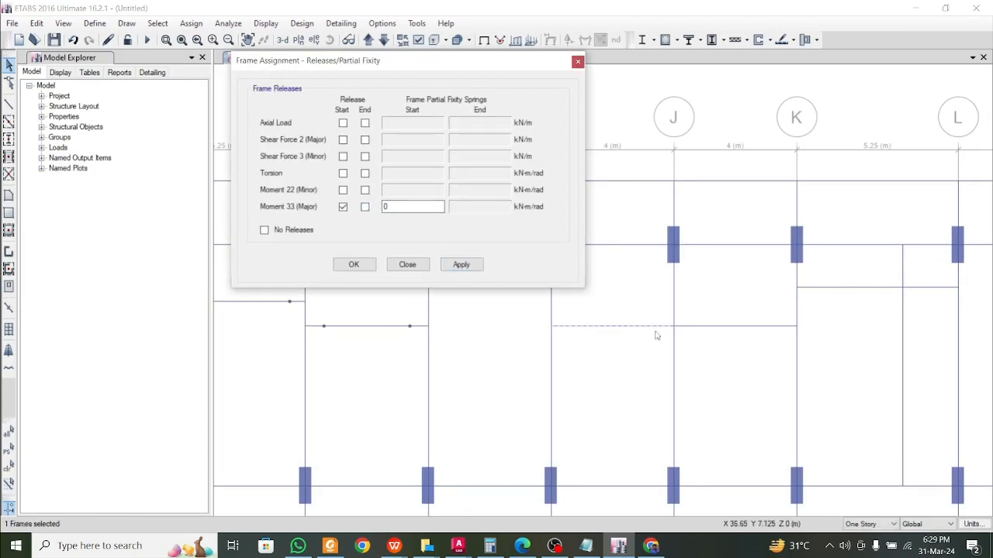
left_click(460, 264)
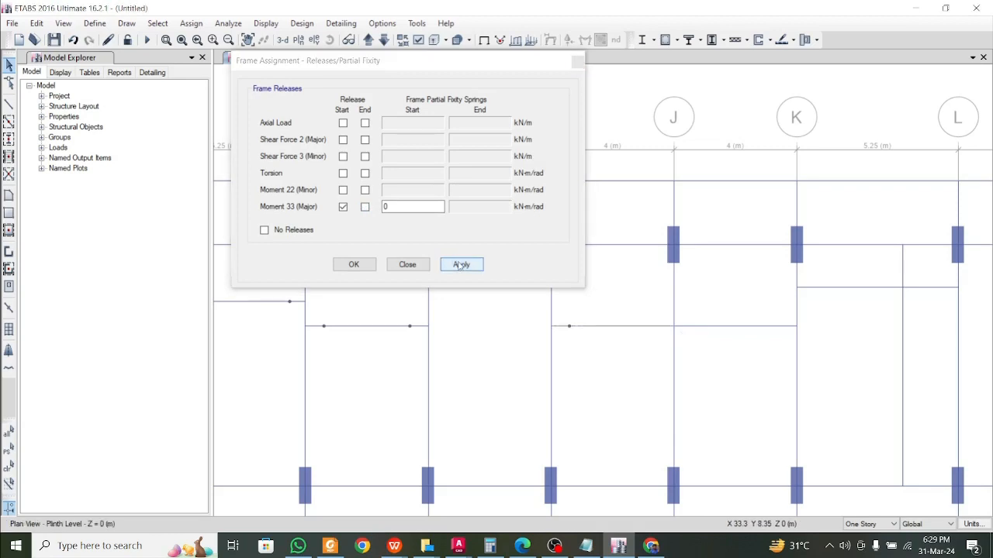
- Release Moment 33 (Major) only at the end of the secondary plinth beam between grid lines J and K
left_click(719, 329)
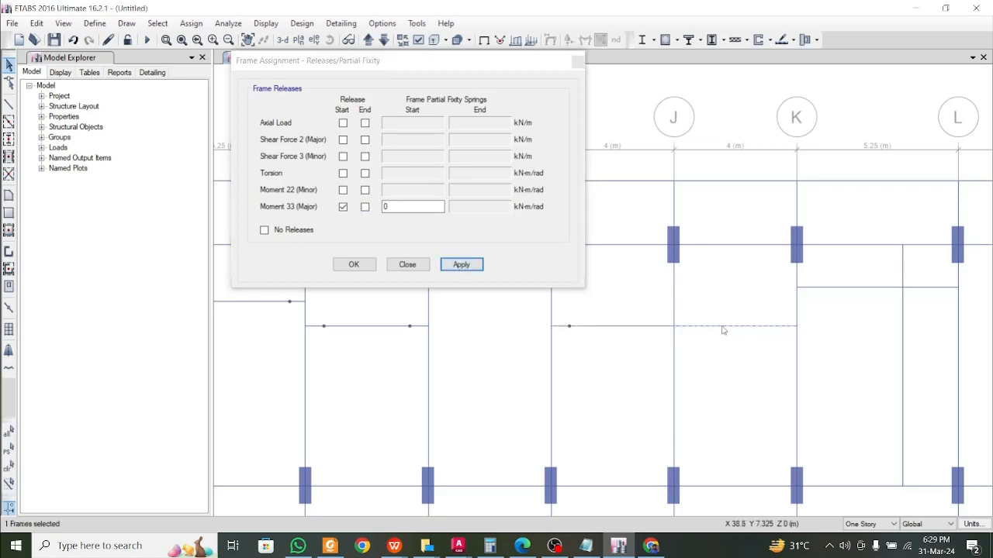
left_click(342, 207)
left_click(364, 207)
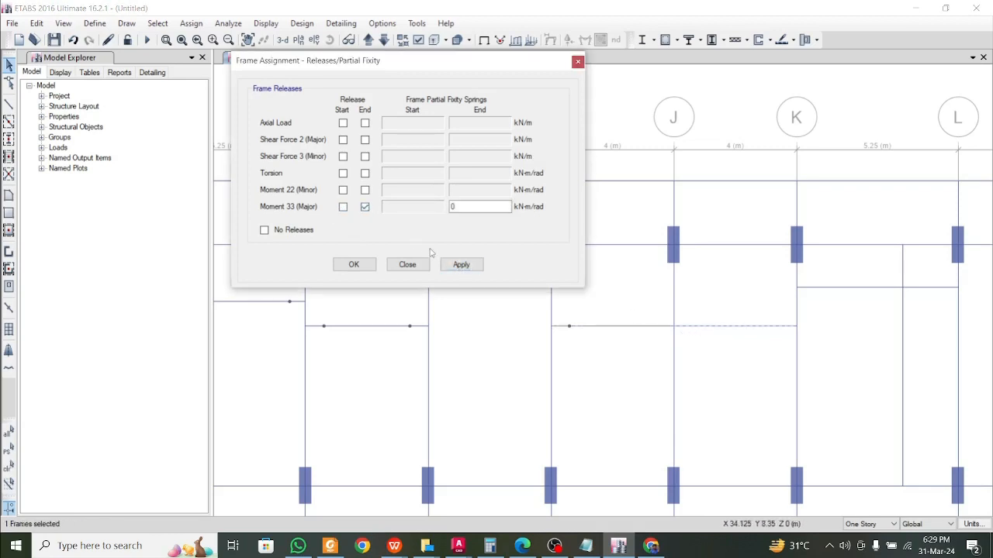
left_click(461, 265)
- Release Moment 33 (Major) only at the start of the left segment of the horizontal secondary beam between grid lines K and L
middle_click_drag(642, 317, 672, 350)
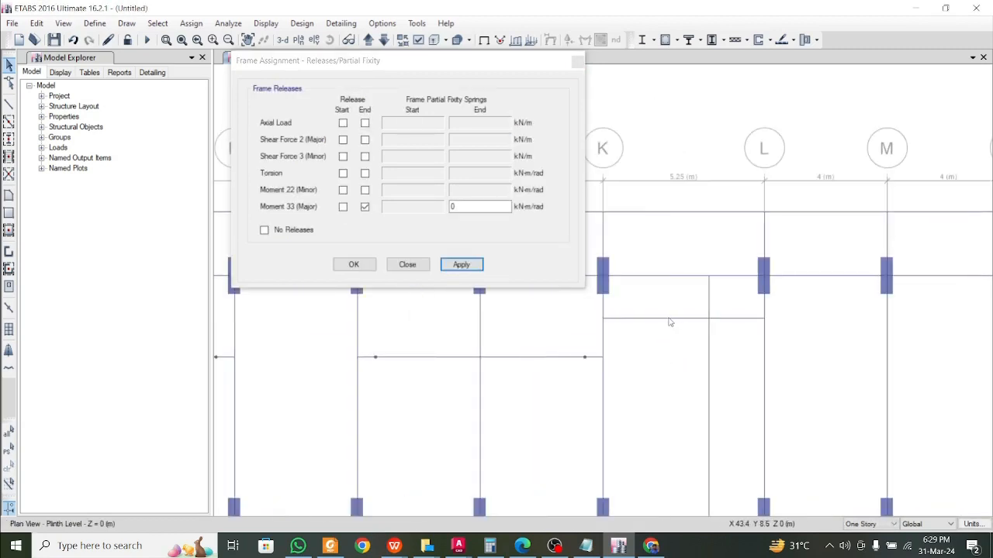
left_click(670, 319)
left_click(366, 210)
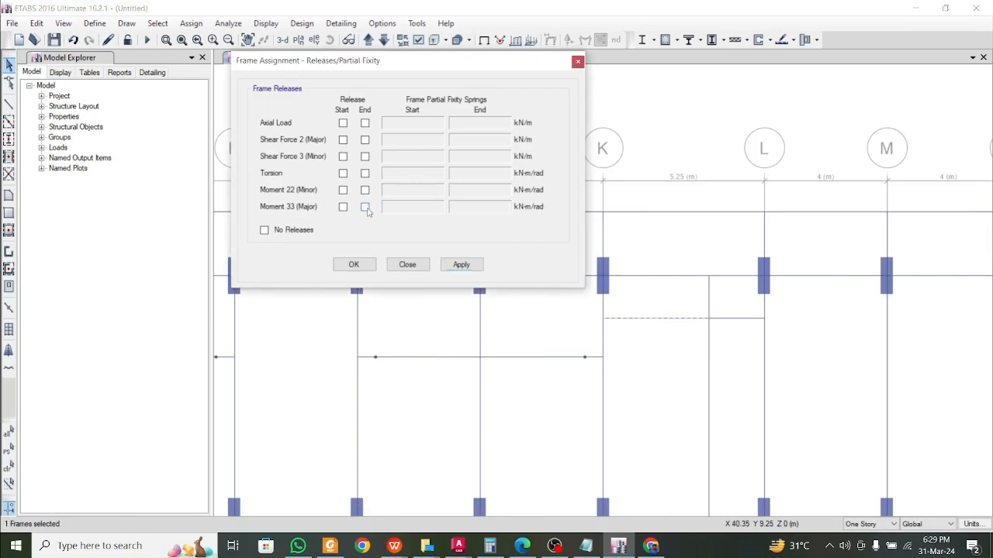
left_click(342, 207)
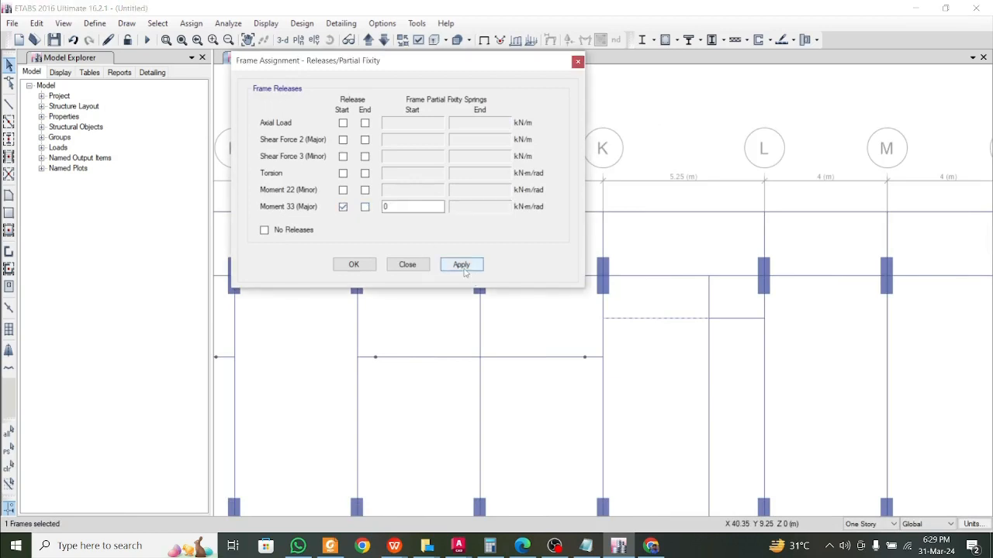
left_click(460, 264)
- Release Moment 33 (Major) only at the end of that horizontal beam's right segment, which meets grid line L
left_click(733, 319)
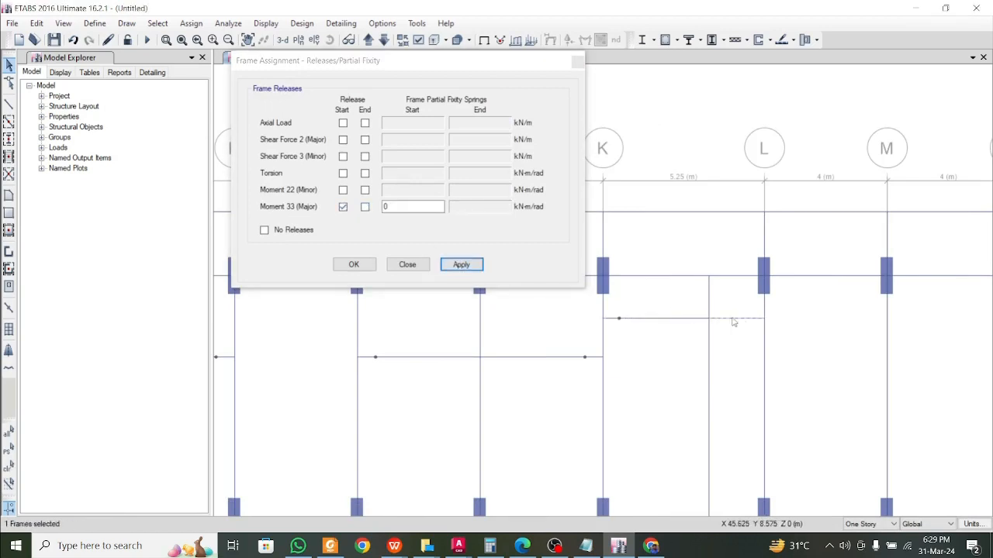
left_click(343, 207)
left_click(364, 207)
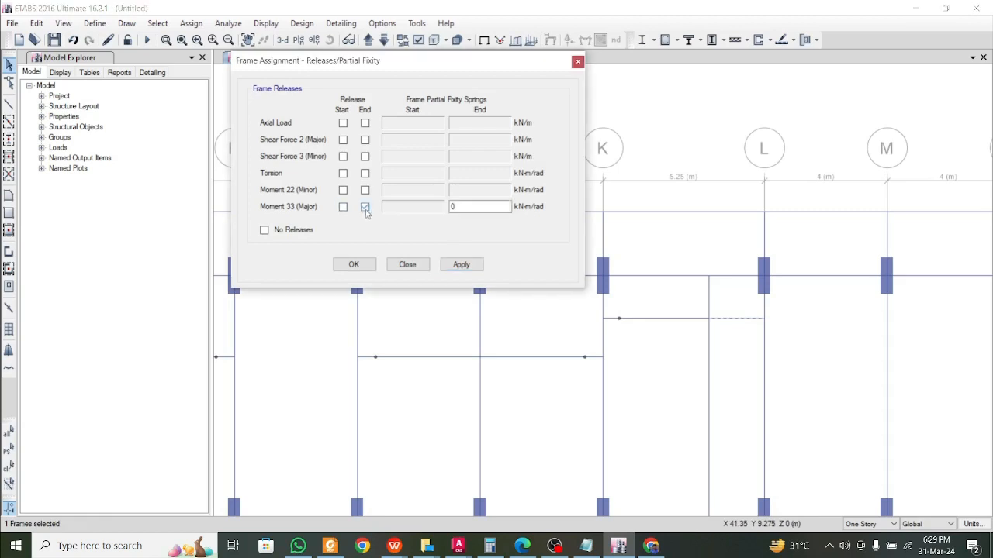
left_click(460, 264)
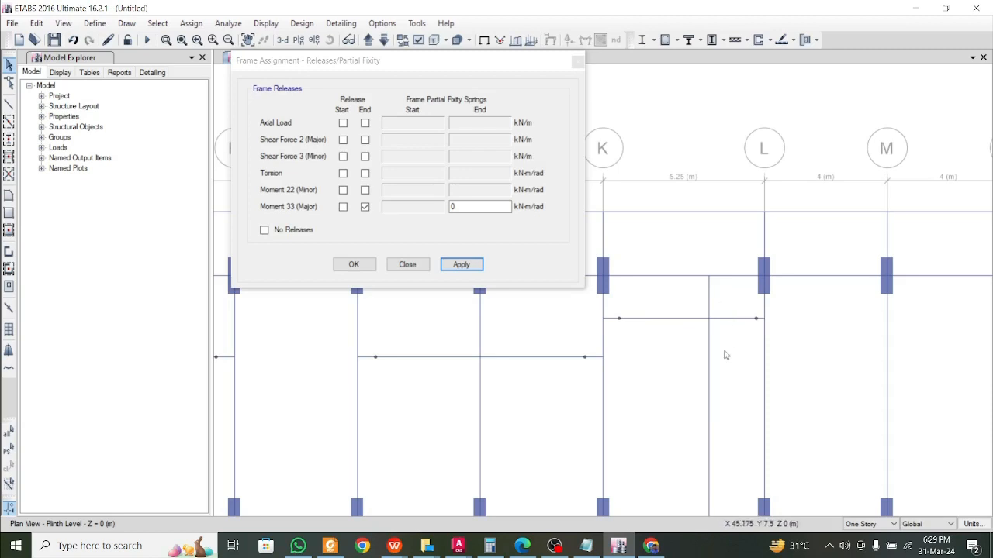
- Release Moment 33 (Major) only at the start of the long lower segment of the vertical secondary beam between grid lines K and L
scroll(726, 355, "down", 2)
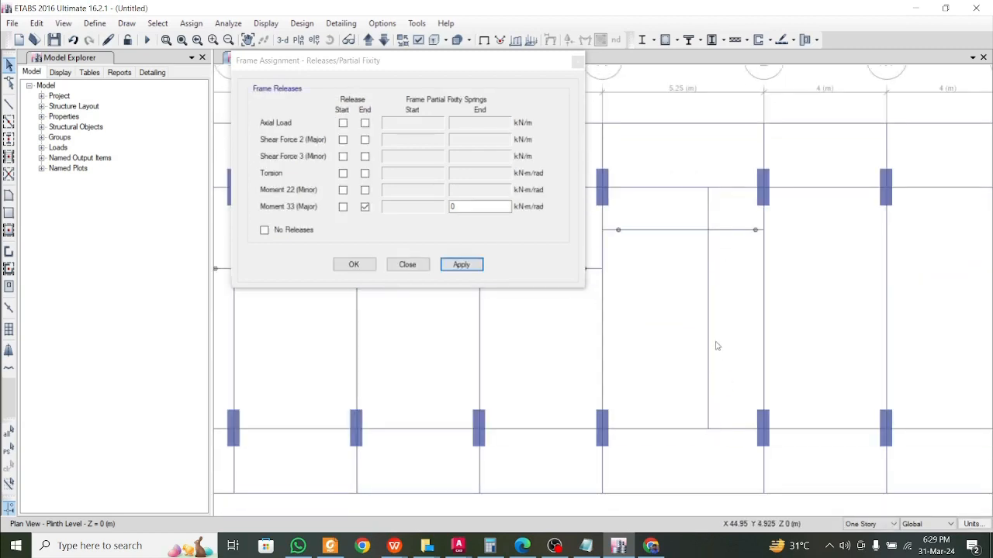
scroll(719, 326, "up", 1)
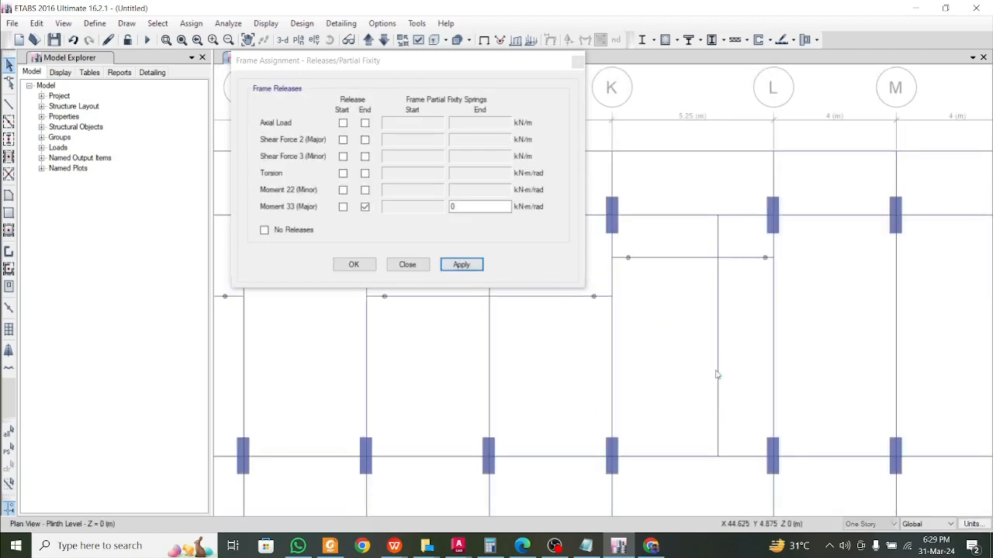
scroll(620, 348, "down", 1)
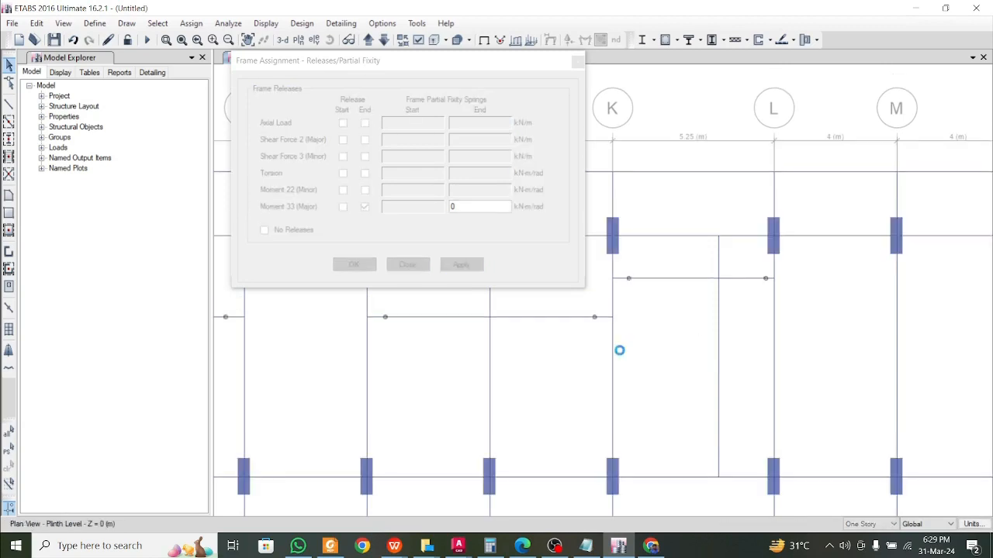
scroll(682, 366, "down", 2)
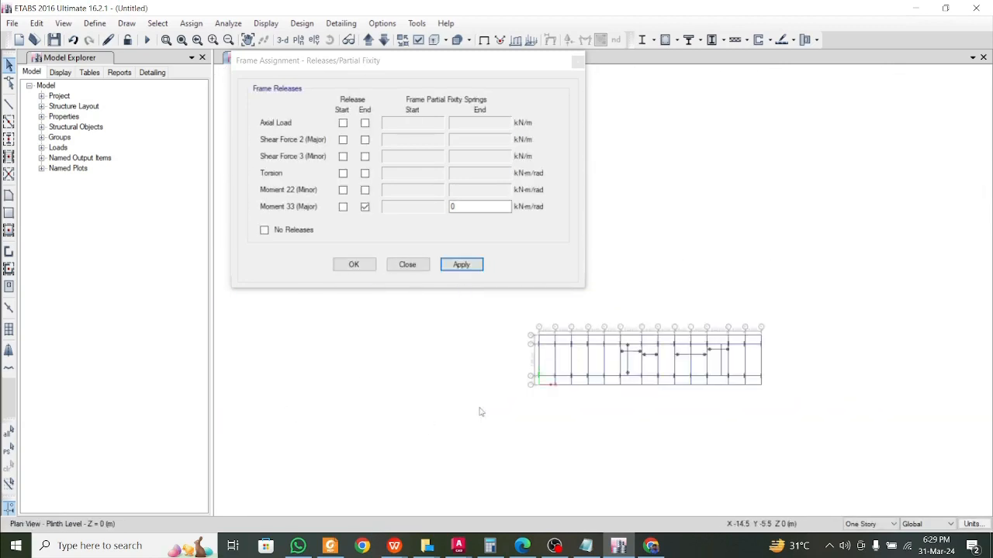
scroll(549, 388, "up", 1)
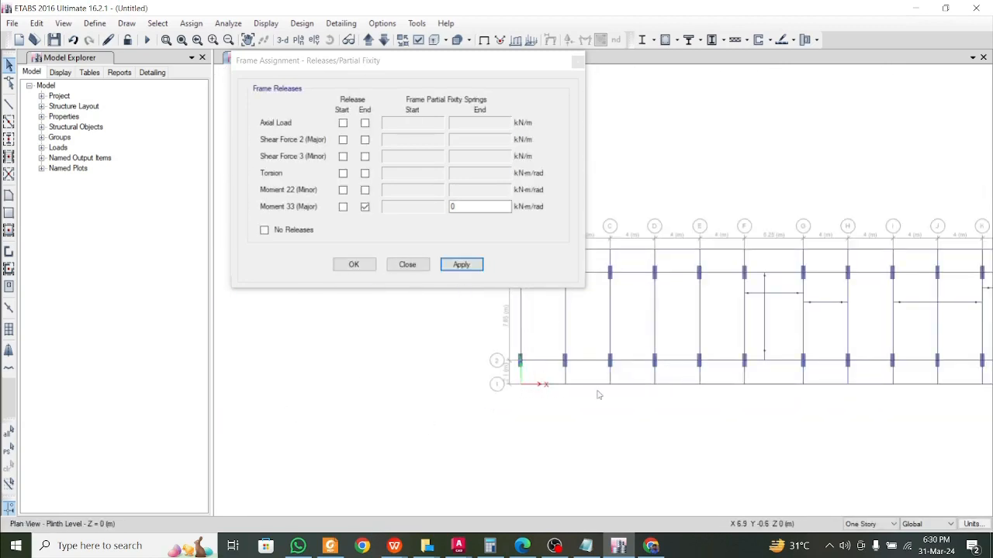
middle_click_drag(852, 336, 625, 393)
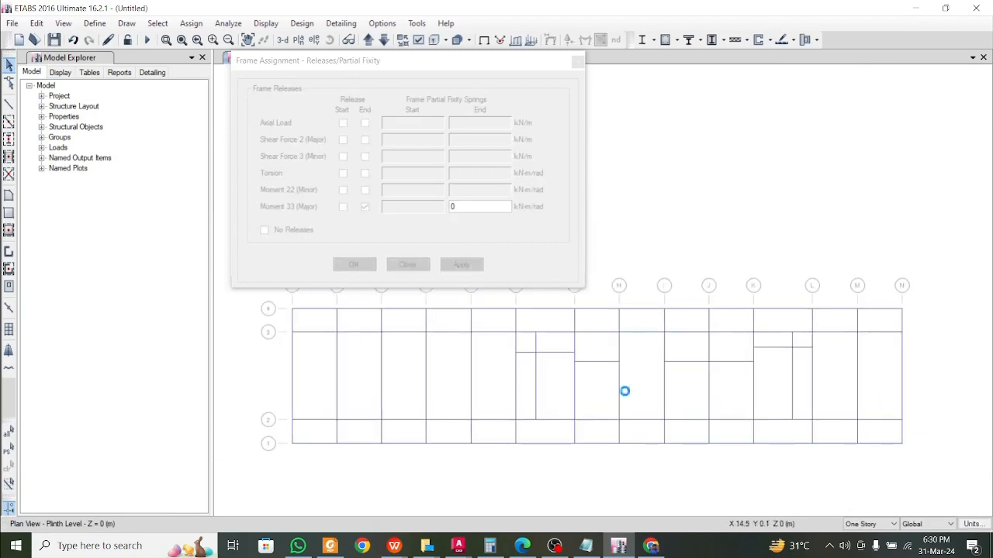
middle_click_drag(762, 390, 675, 345)
scroll(633, 382, "up", 3)
left_click(660, 374)
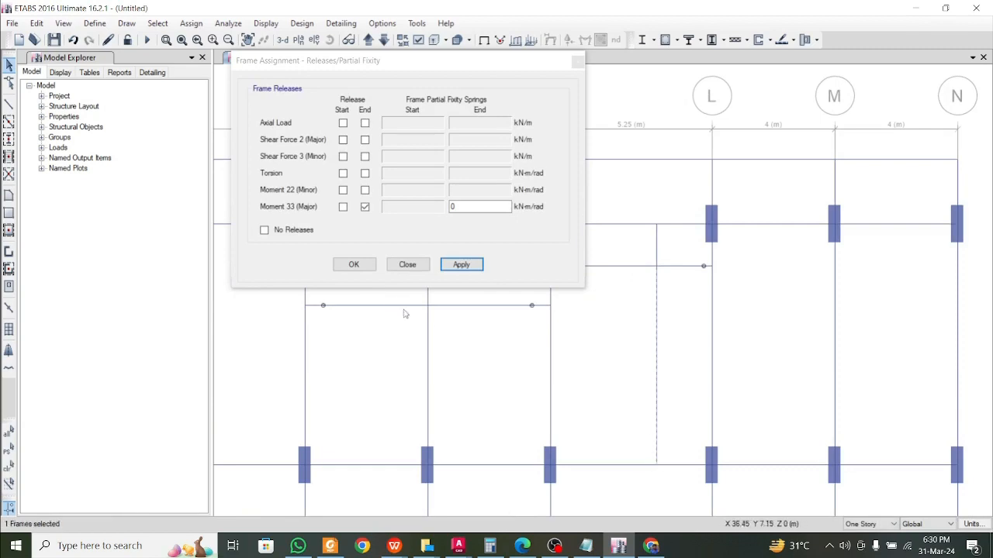
left_click(364, 207)
left_click(343, 206)
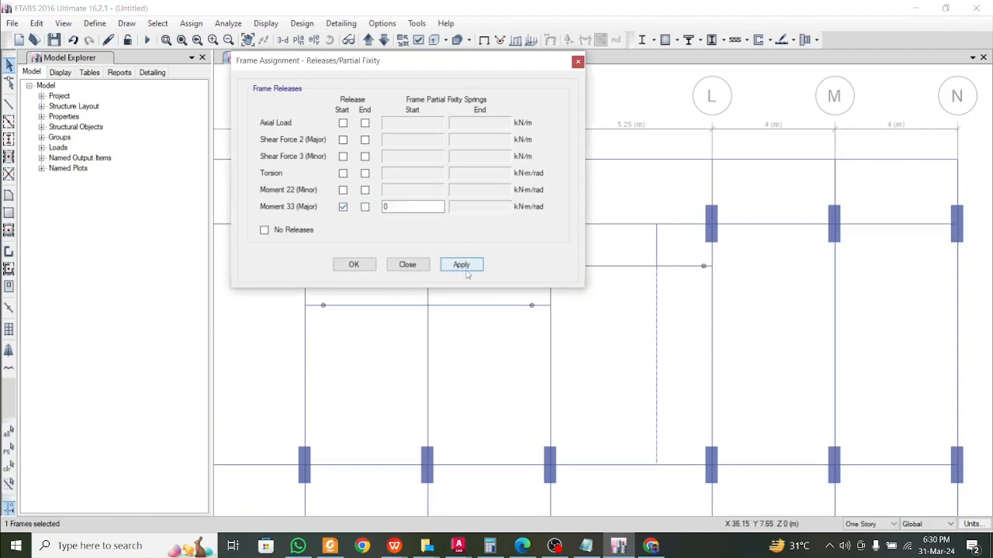
left_click(462, 265)
- Release Moment 33 (Major) only at the end of that vertical beam's short upper segment and finish the release assignment
left_click(655, 243)
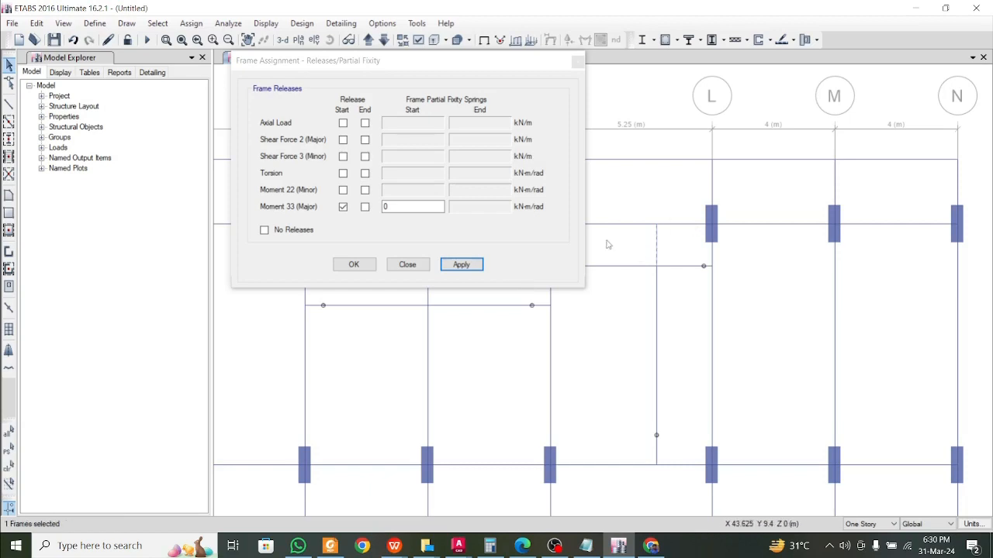
left_click(343, 206)
left_click(365, 206)
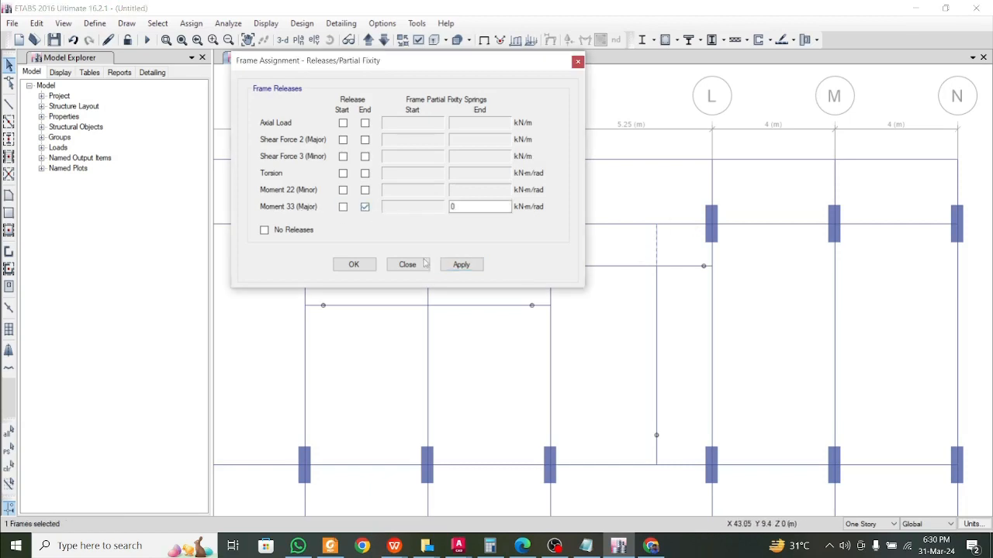
left_click(462, 264)
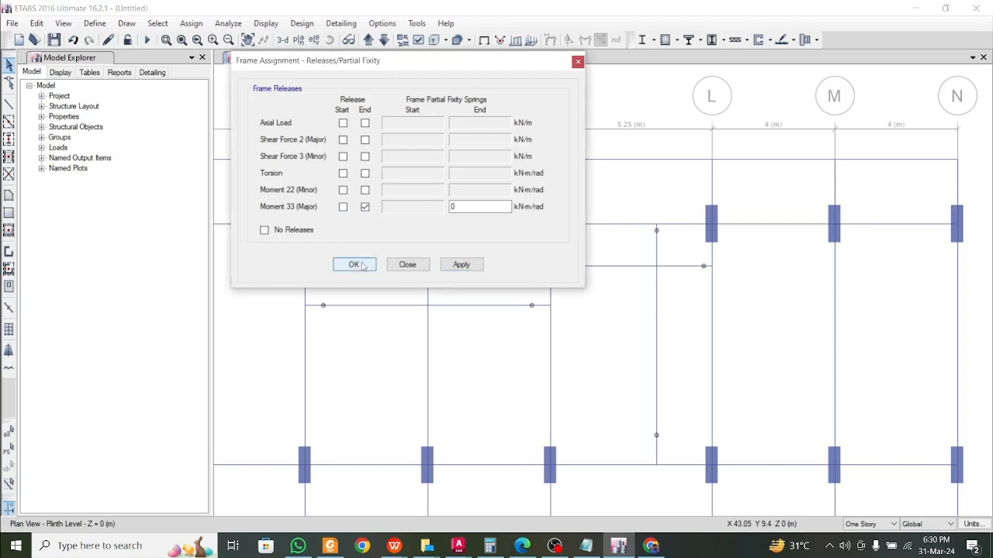
left_click(354, 265)
- Review the end releases across the whole Plinth Level plan and switch to the 3D view
scroll(452, 325, "down", 5)
middle_click_drag(534, 329, 529, 321)
scroll(524, 319, "down", 5)
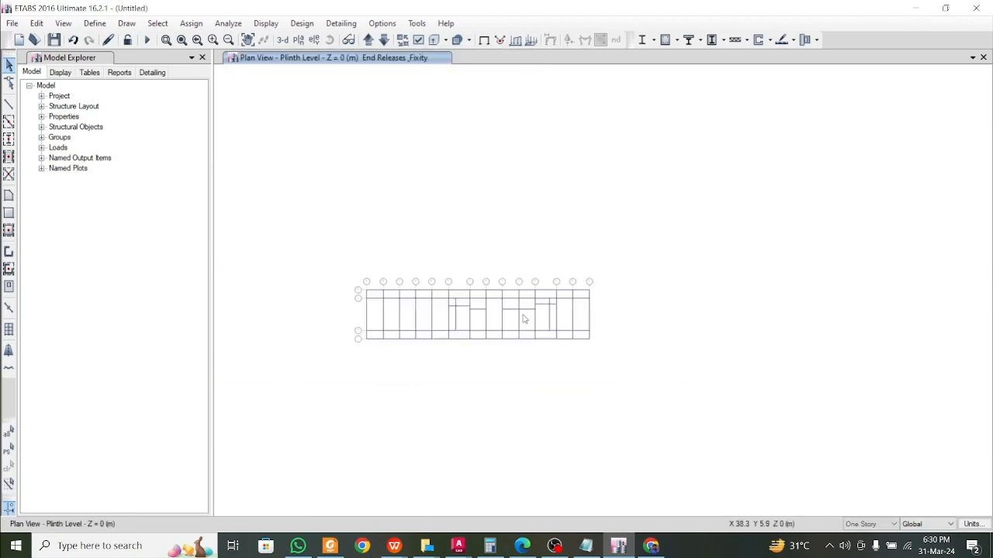
middle_click_drag(427, 316, 450, 326)
scroll(450, 327, "up", 5)
middle_click_drag(357, 284, 357, 299)
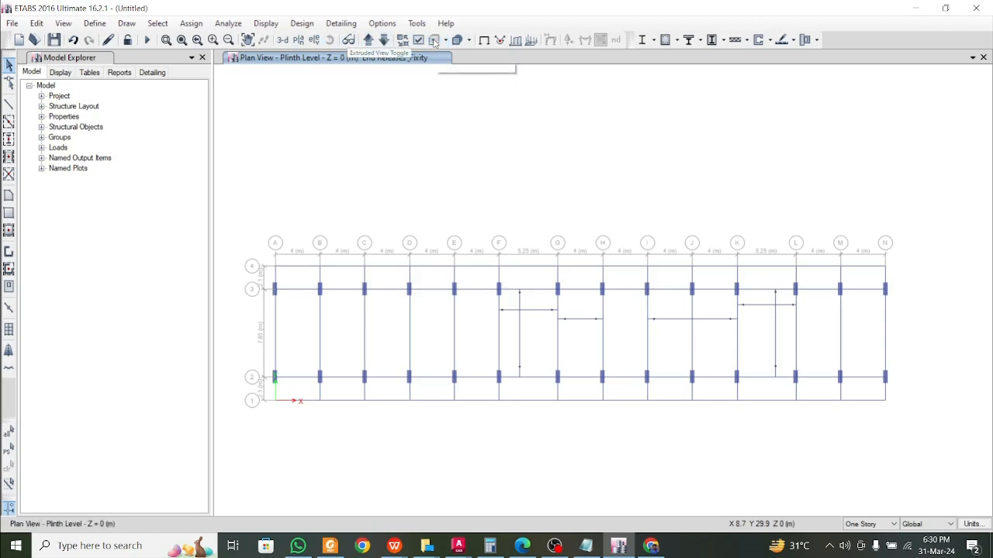
left_click(298, 40)
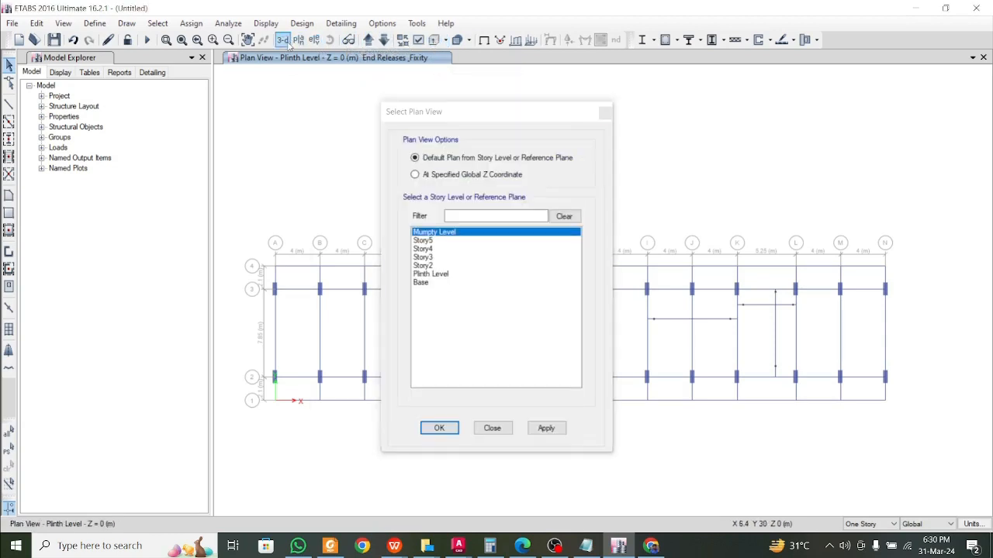
left_click(605, 112)
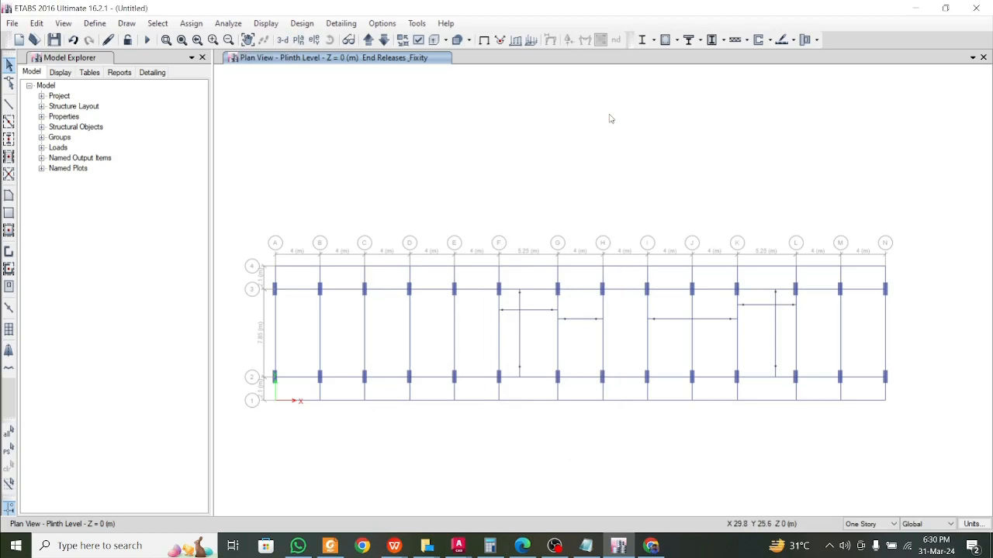
left_click(282, 40)
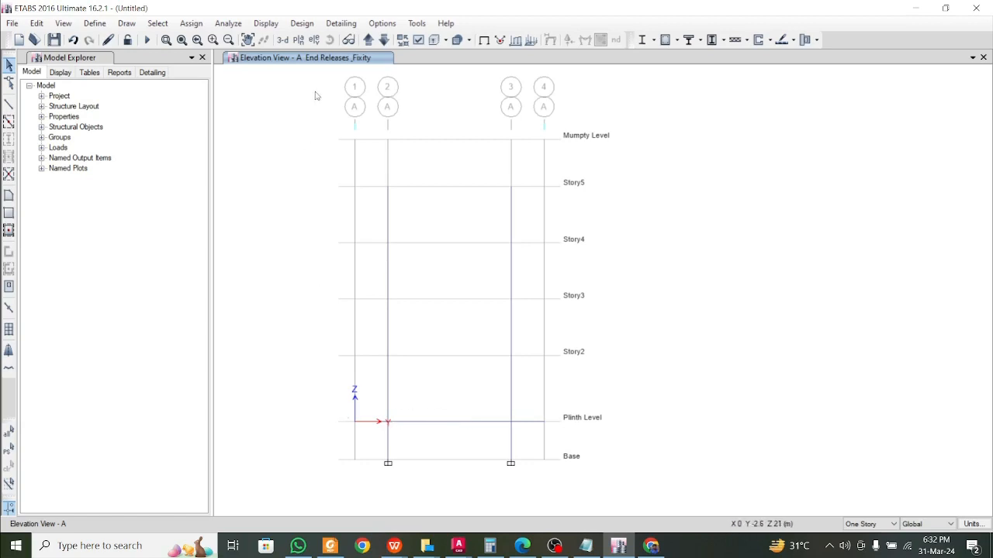
- Show the default plan view of the Plinth Level
left_click(298, 40)
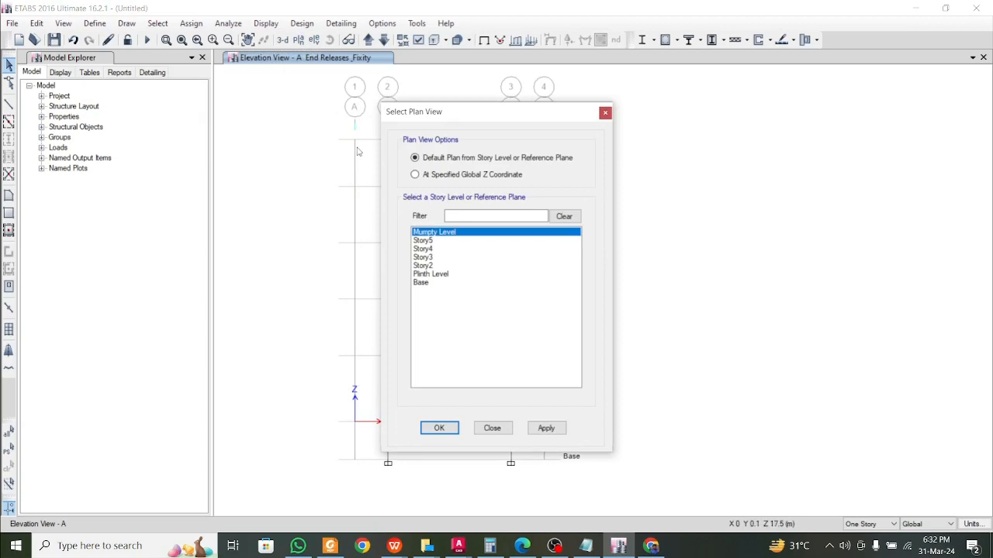
left_click(431, 275)
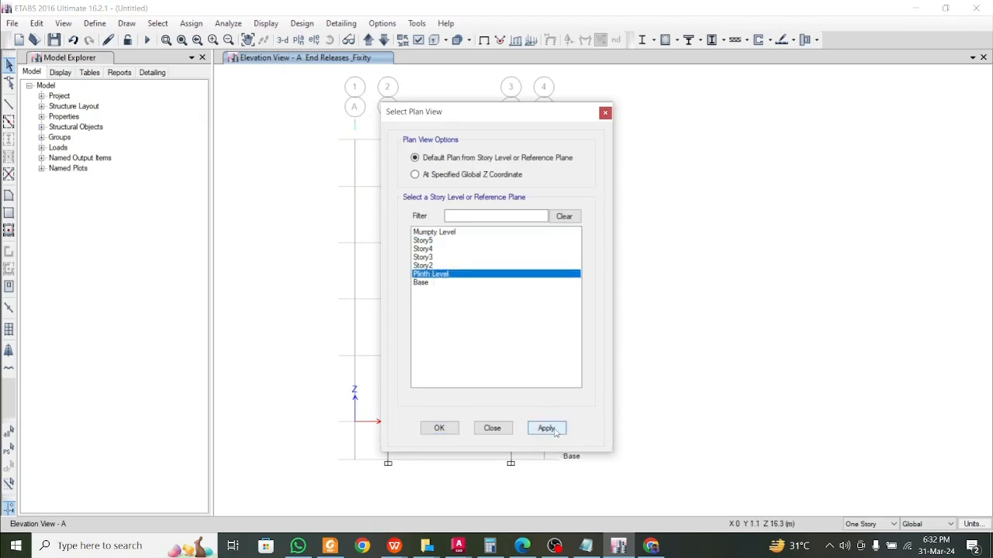
left_click(546, 428)
left_click(496, 428)
- Assign frame section B 300 x 400 to all secondary plinth beams between grid lines F and H and between I and L
scroll(503, 425, "up", 5)
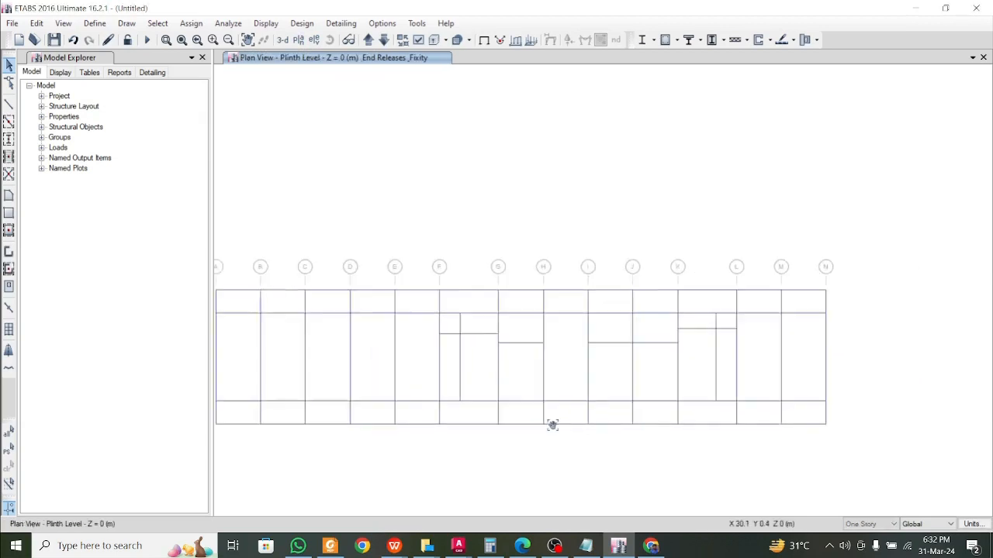
scroll(481, 393, "down", 5)
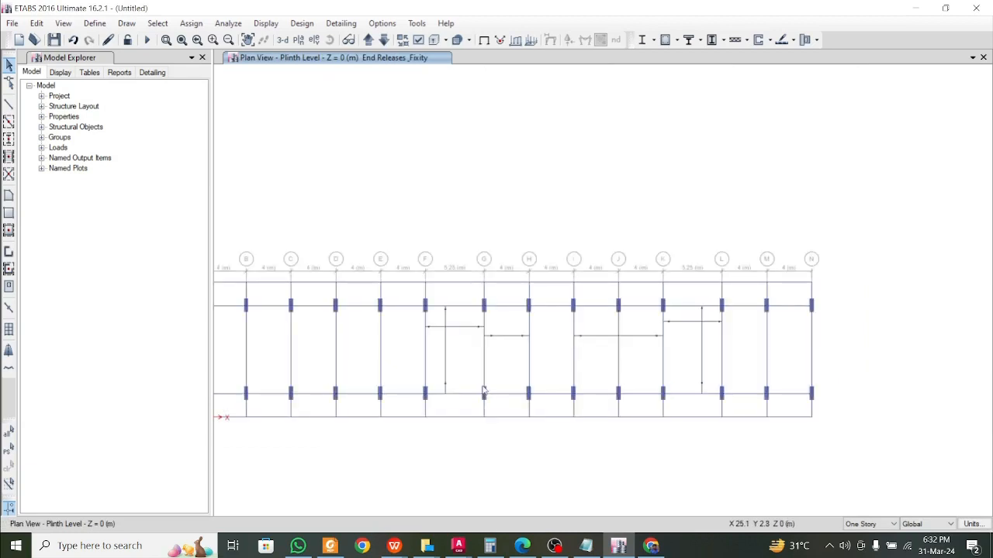
middle_click_drag(516, 351, 449, 367)
left_click(444, 355)
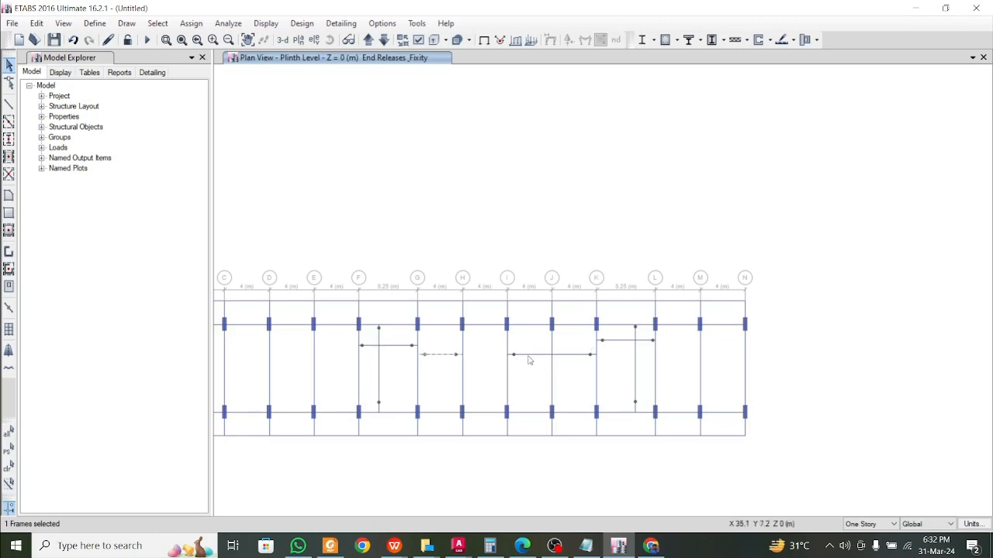
left_click(564, 355)
left_click(370, 346)
left_click(616, 345)
left_click(636, 335)
left_click(637, 363)
middle_click_drag(497, 385, 603, 365)
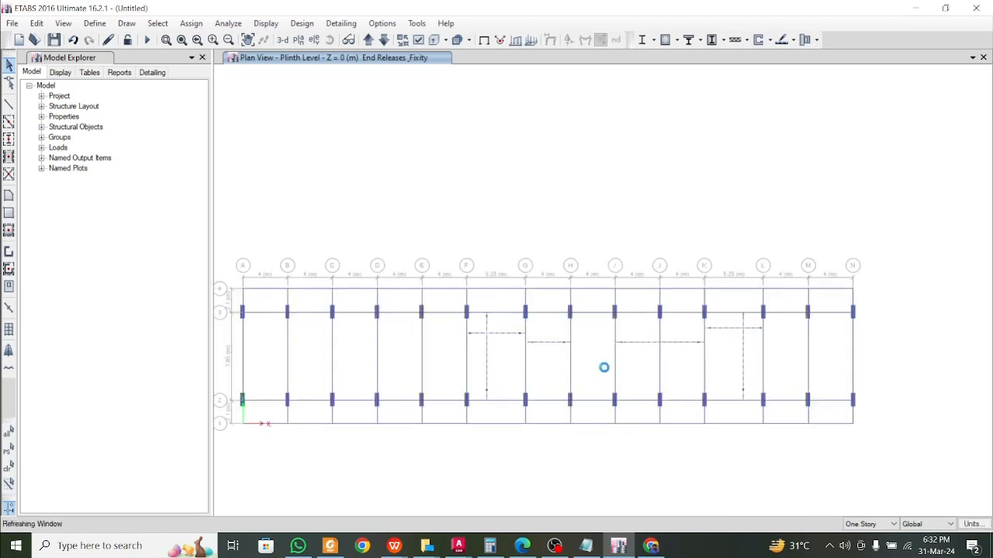
left_click(191, 24)
mouse_move(225, 55)
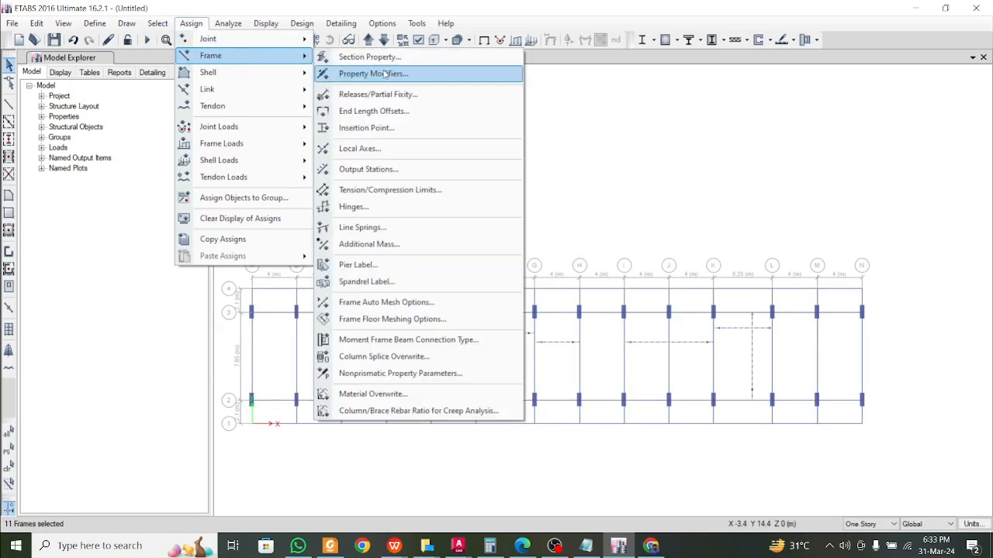
left_click(371, 56)
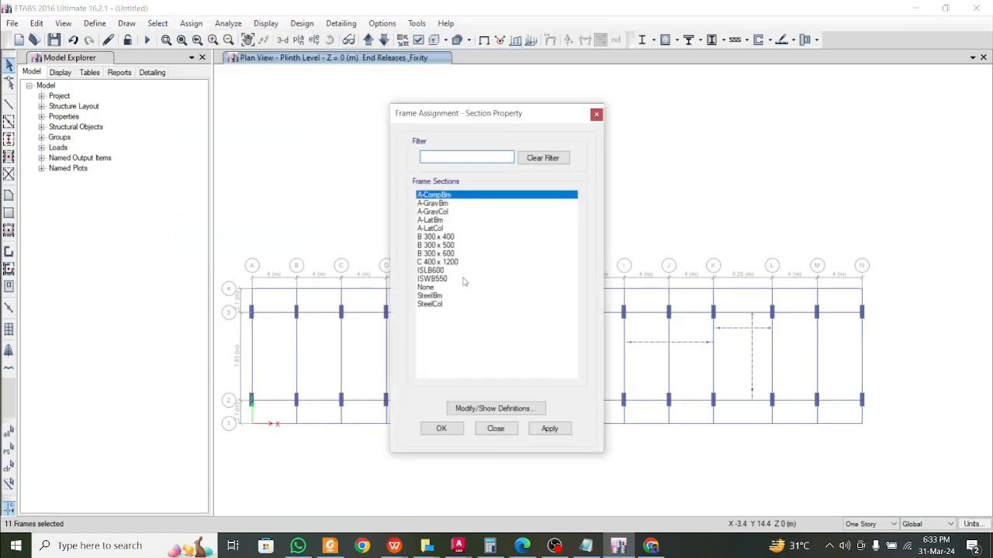
left_click(463, 236)
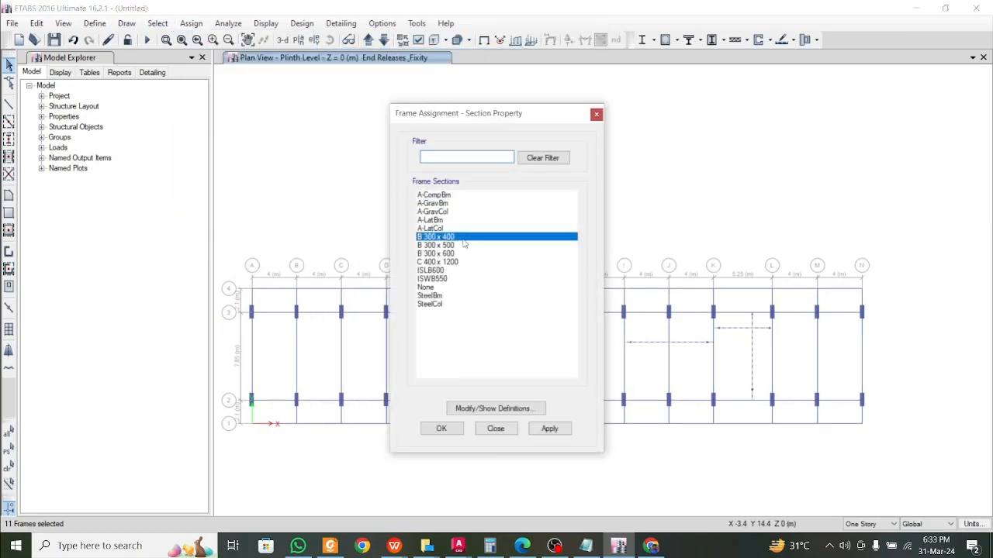
left_click(549, 429)
left_click(441, 429)
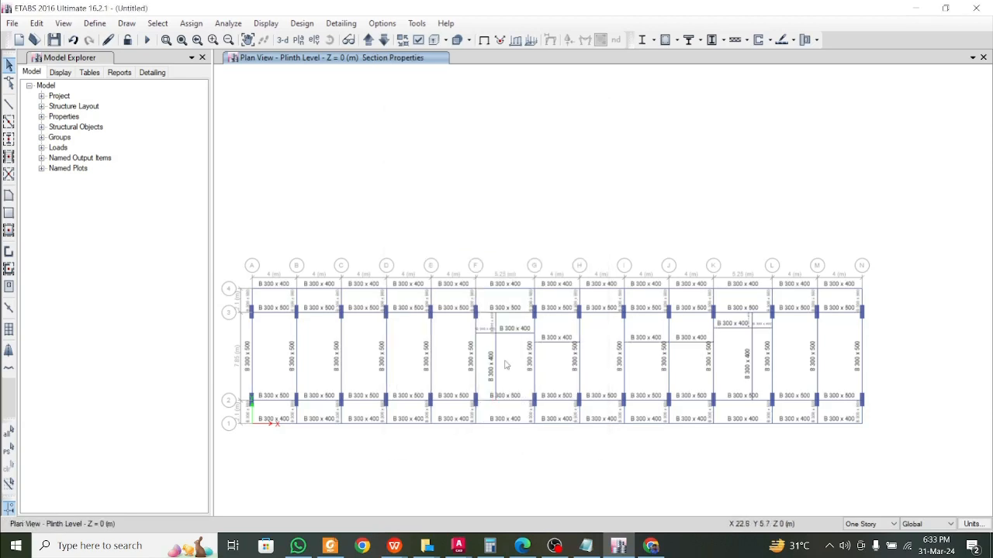
scroll(383, 371, "up", 2)
scroll(380, 371, "down", 2)
middle_click_drag(307, 296, 317, 297)
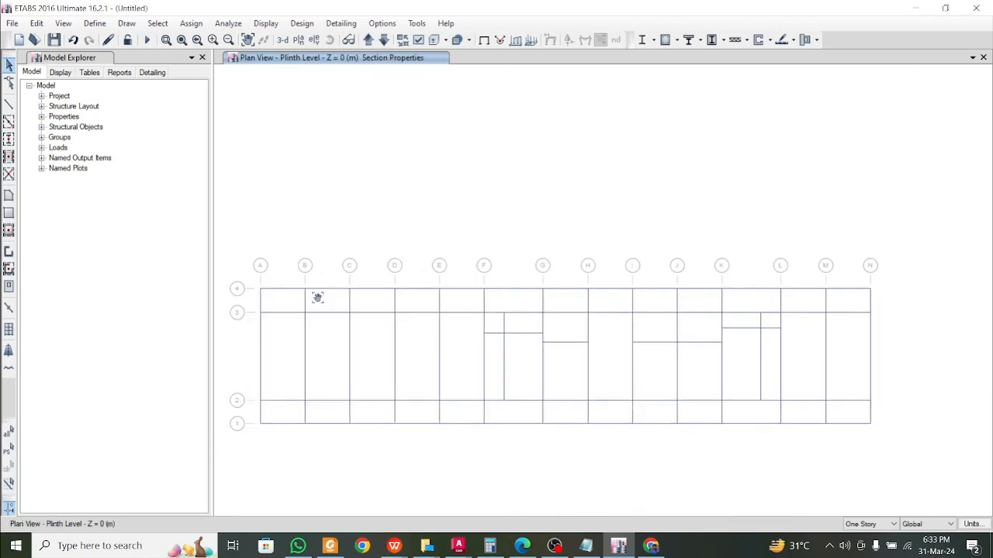
- Check the section labels of all Plinth Level beams and return the plan to the undeformed shape
scroll(507, 332, "up", 3)
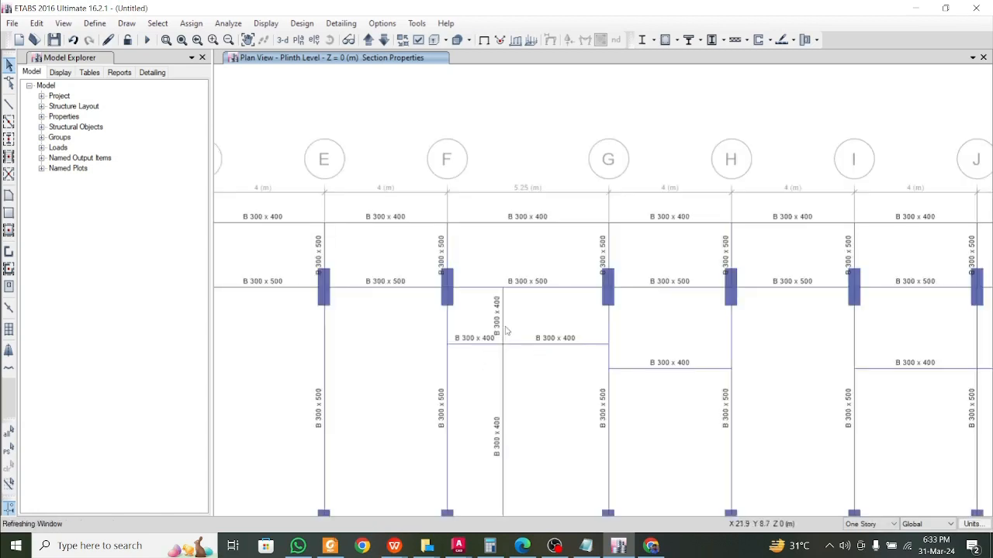
scroll(498, 342, "down", 3)
middle_click_drag(661, 359, 630, 359)
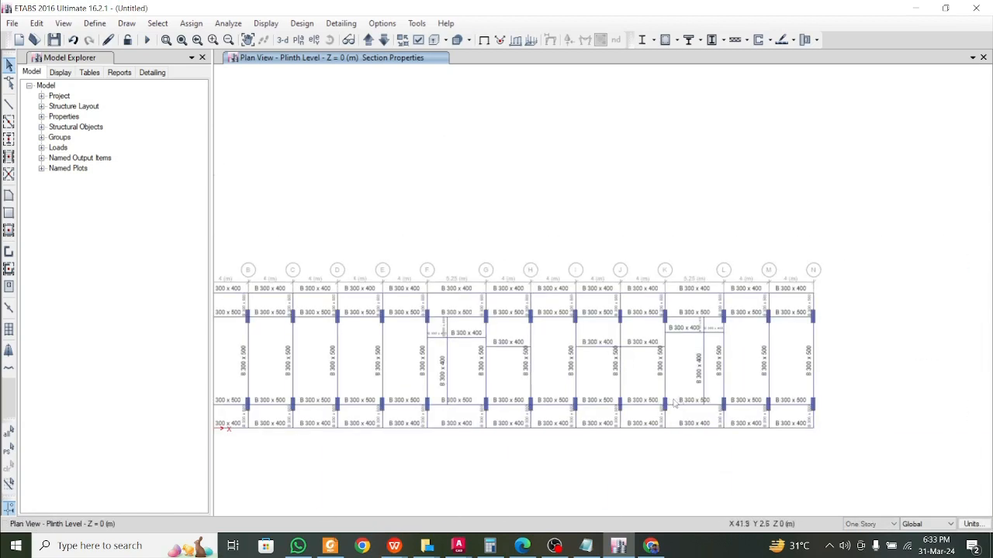
scroll(587, 432, "up", 5)
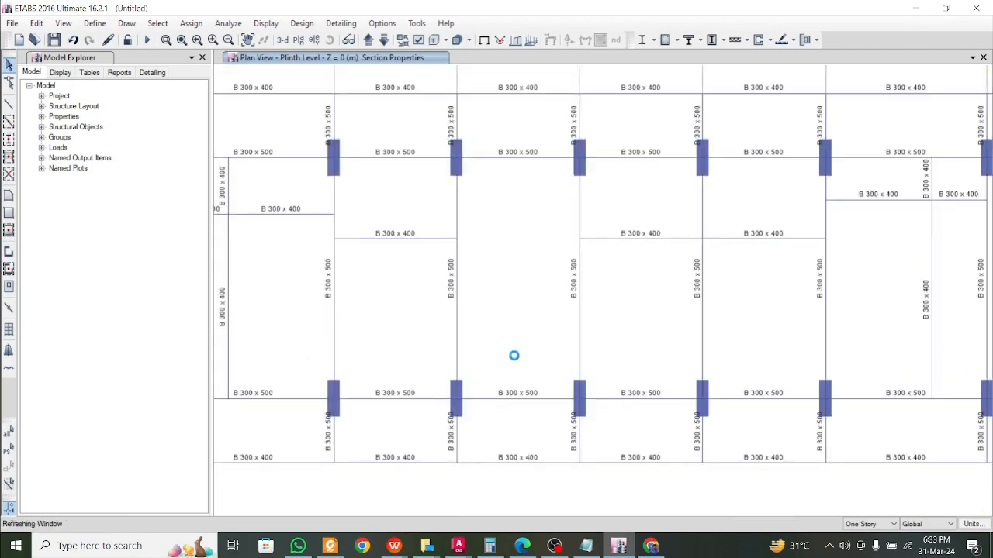
scroll(502, 354, "down", 5)
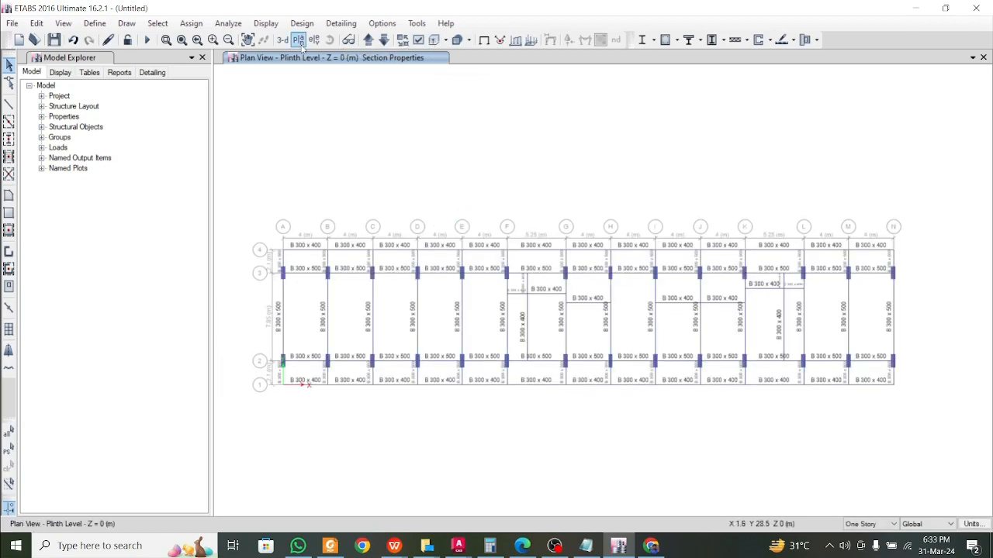
left_click(265, 23)
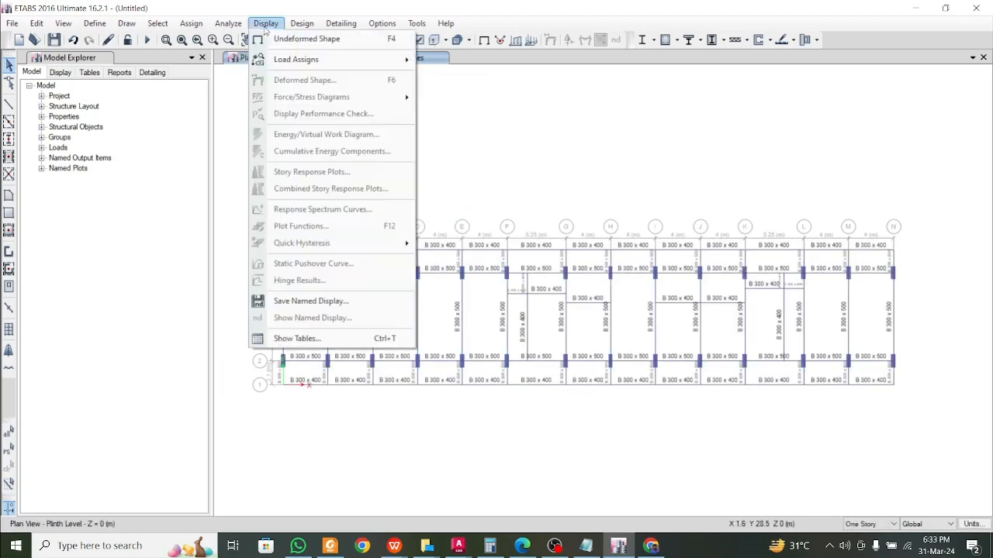
left_click(299, 37)
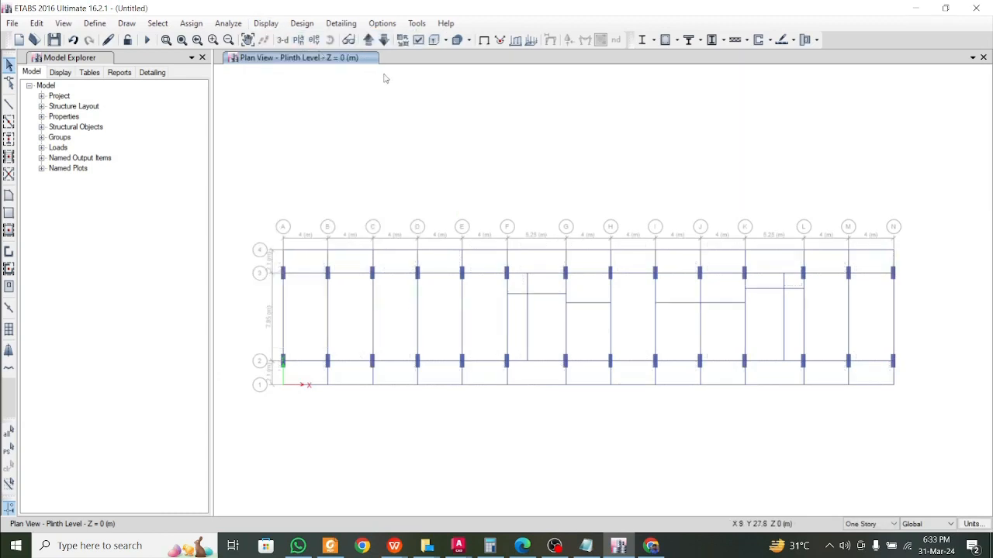
- Examine the plinth beam layout in extruded view and restore the undeformed line display
left_click(436, 40)
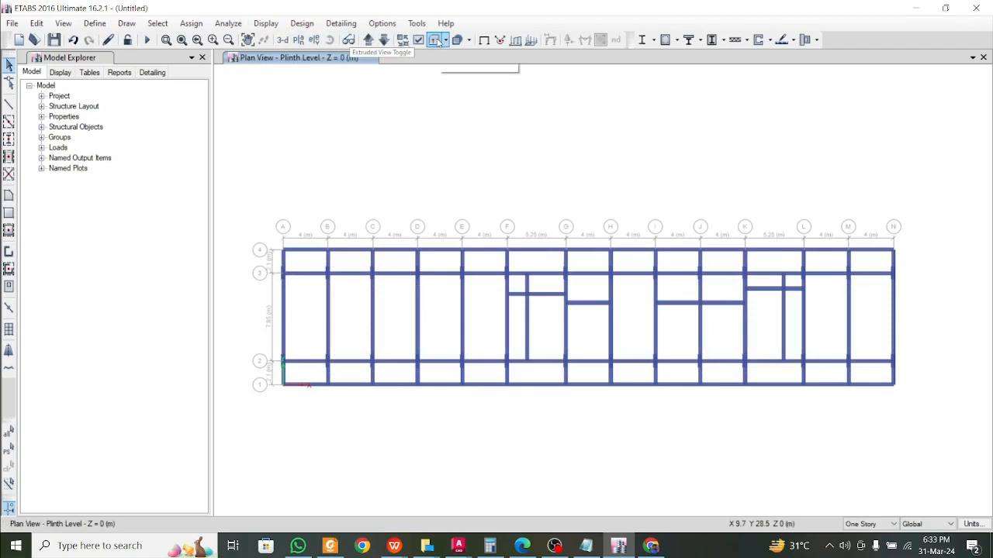
left_click(302, 23)
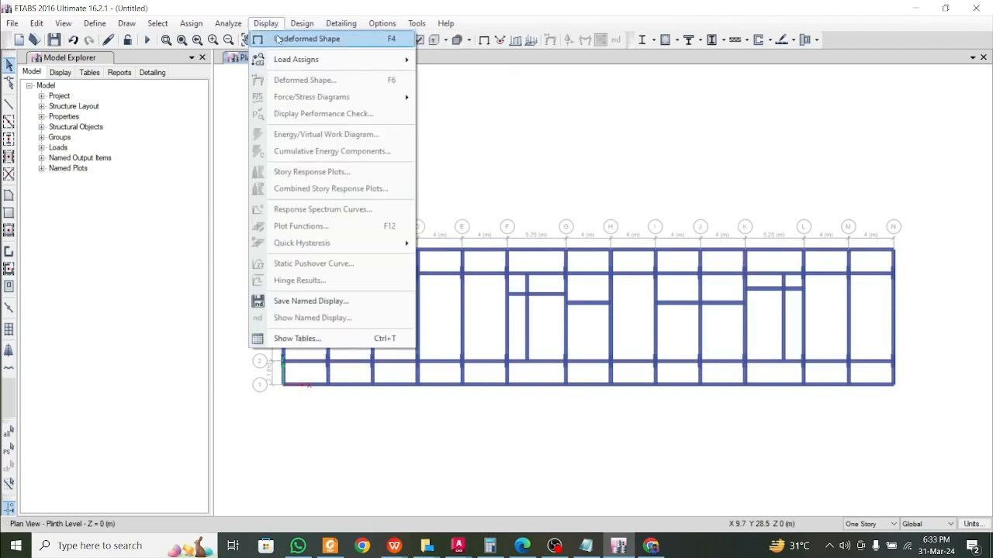
left_click(295, 39)
left_click(433, 41)
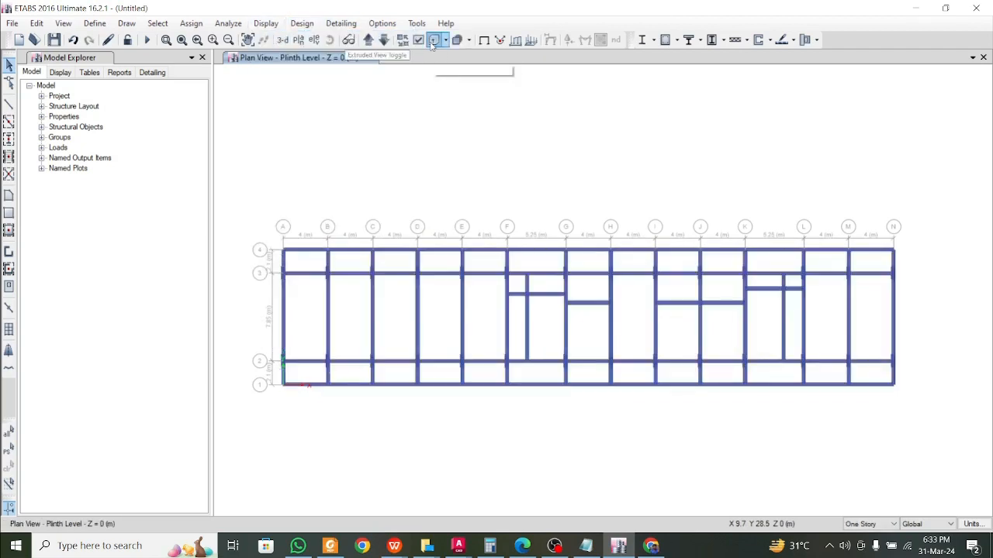
scroll(797, 348, "up", 3)
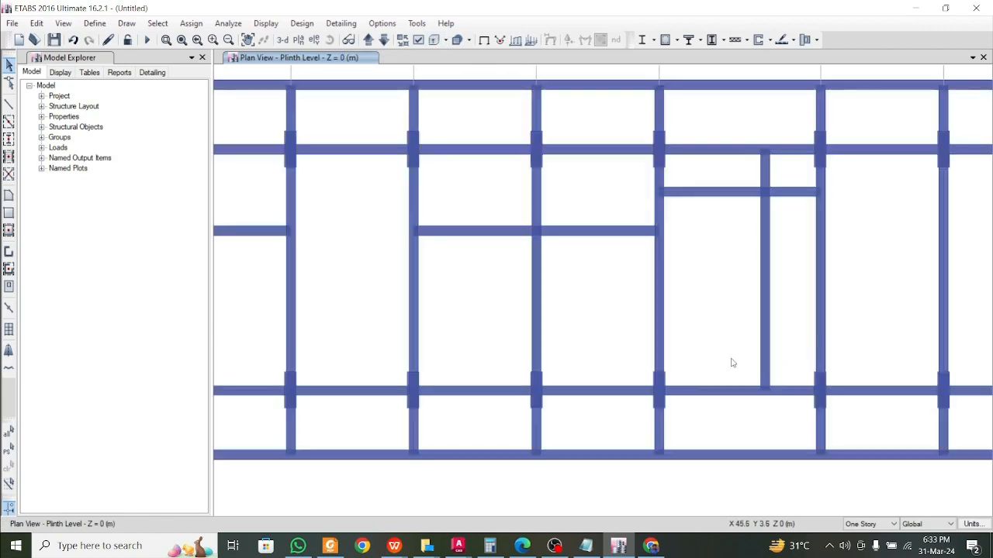
scroll(732, 362, "up", 4)
scroll(748, 450, "down", 5)
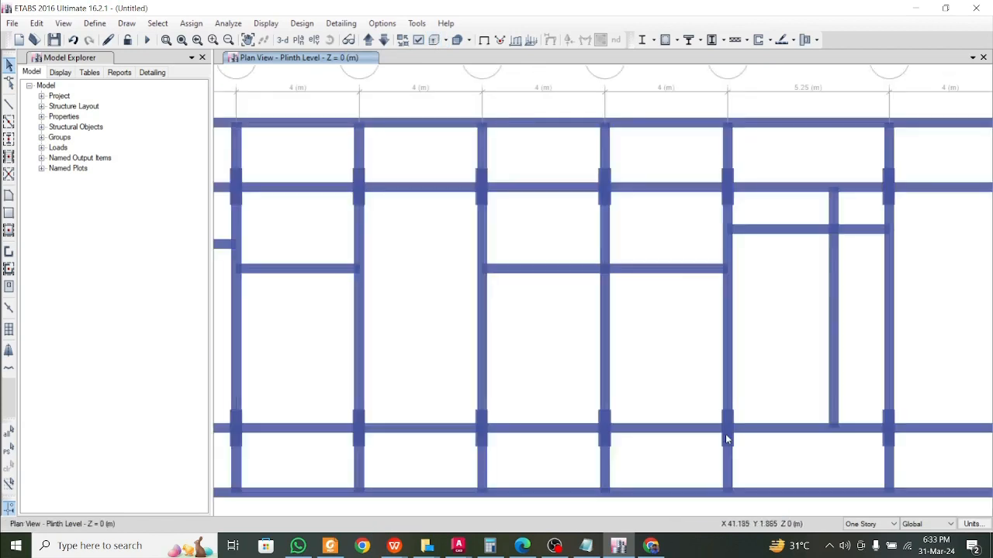
scroll(726, 440, "down", 5)
scroll(543, 419, "up", 3)
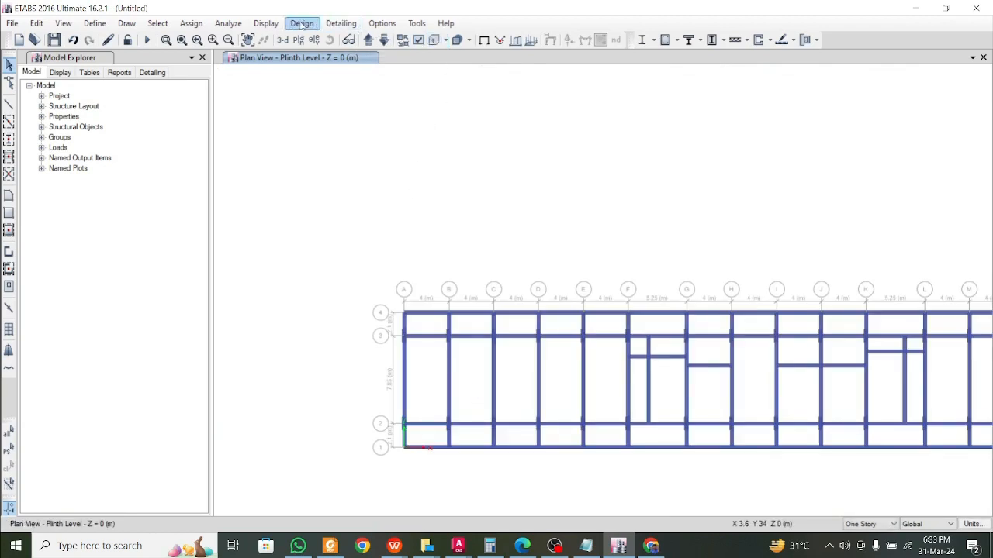
left_click(265, 23)
left_click(298, 38)
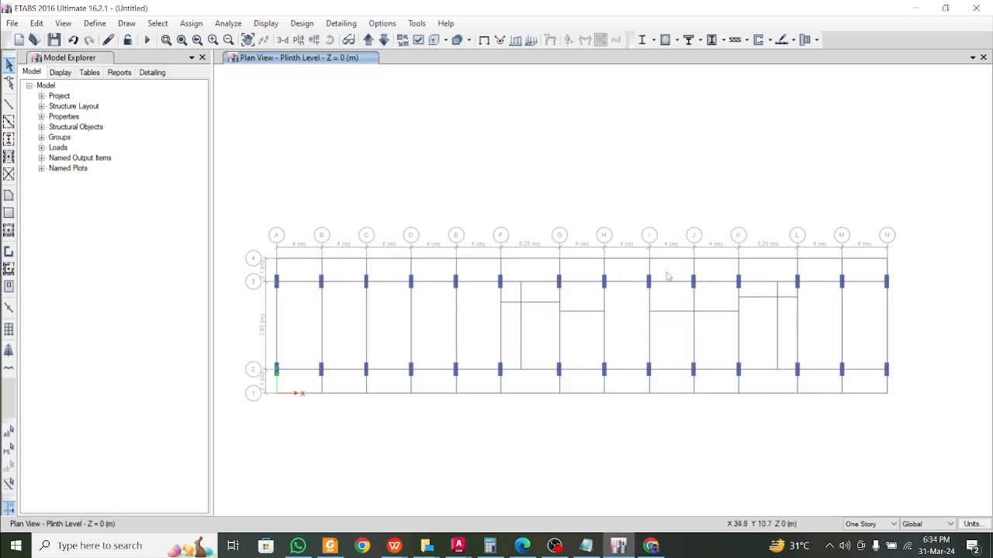
- Select the beams along grids 1 and 4 with their overhangs, those on grids 2 and 3 from A to G, and the F-G secondary beams
left_click_drag(896, 269, 264, 225)
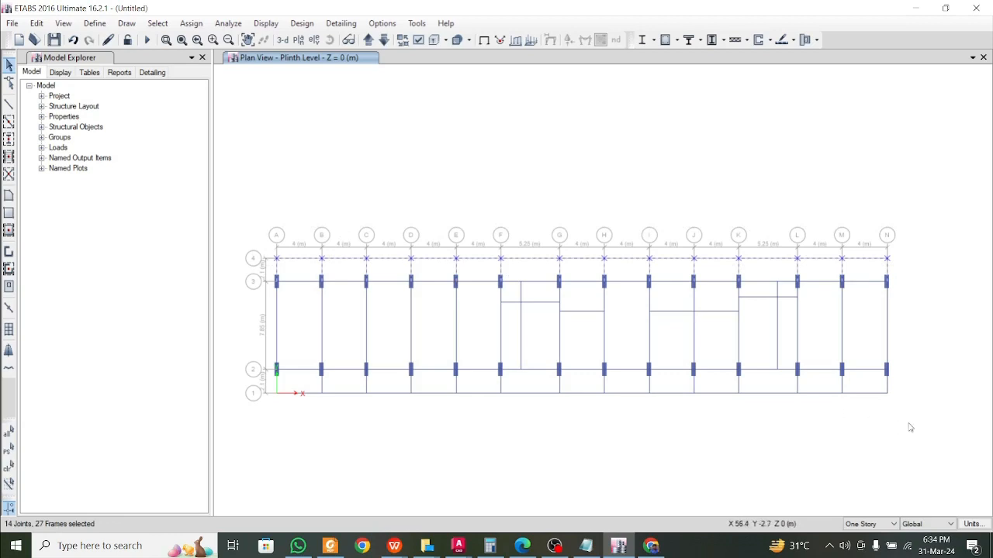
left_click_drag(909, 422, 271, 386)
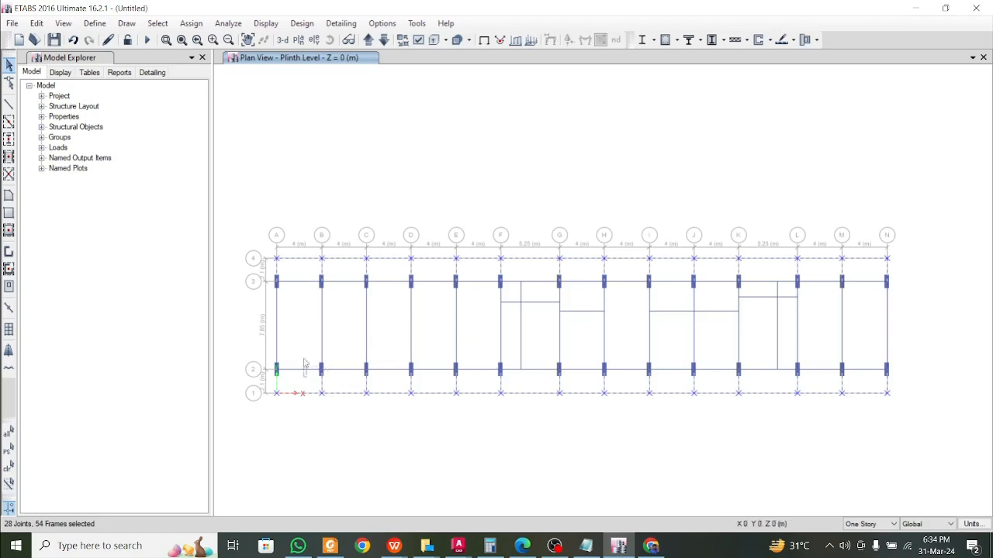
left_click_drag(309, 378, 283, 267)
left_click_drag(353, 384, 342, 267)
left_click_drag(407, 385, 388, 273)
left_click_drag(438, 380, 431, 276)
left_click_drag(489, 378, 467, 264)
left_click_drag(538, 336, 519, 297)
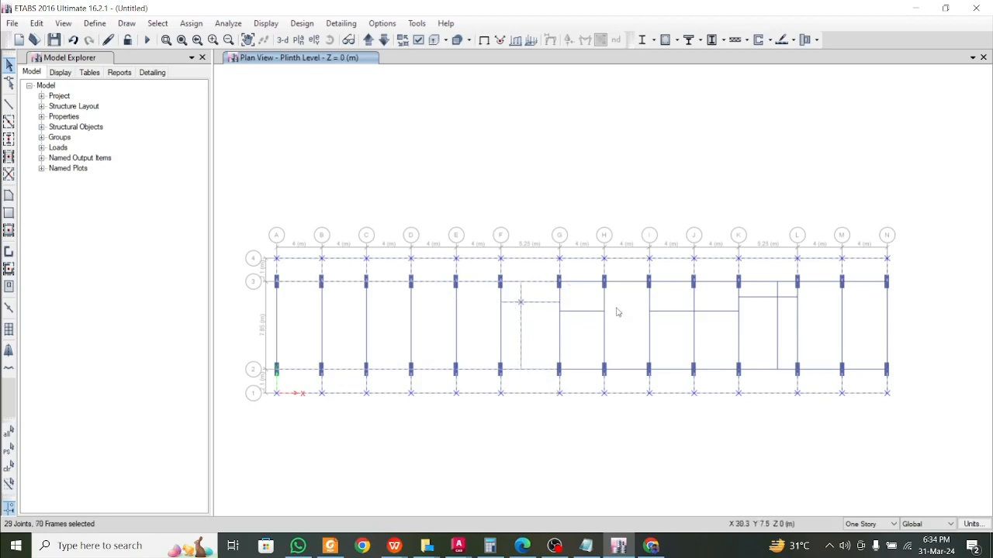
- Add the cross beams on grids G and H and the beams on grids 2 and 3 between G and K to the selection
left_click(558, 337)
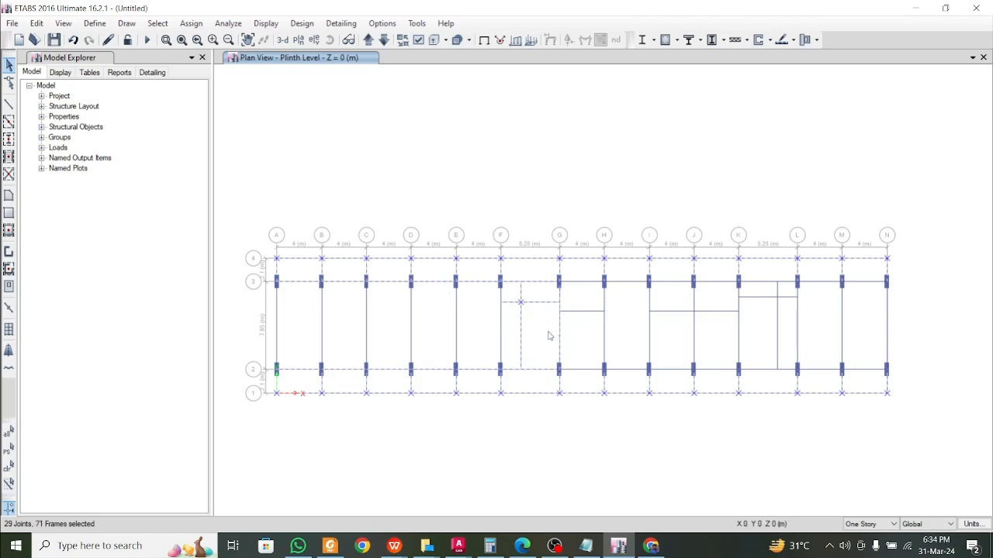
left_click(604, 336)
left_click_drag(589, 376, 576, 344)
left_click_drag(584, 293, 572, 271)
left_click(632, 371)
left_click_drag(665, 273, 664, 271)
left_click_drag(678, 377, 668, 351)
left_click_drag(714, 376, 708, 354)
left_click(721, 284)
- Add the beams between K and N and the remaining cross beams to the selection, leaving out the secondary beams between G-H and I-K
left_click_drag(773, 382, 763, 287)
left_click_drag(830, 376, 793, 329)
left_click_drag(870, 380, 857, 277)
left_click(820, 283)
left_click_drag(751, 339, 643, 333)
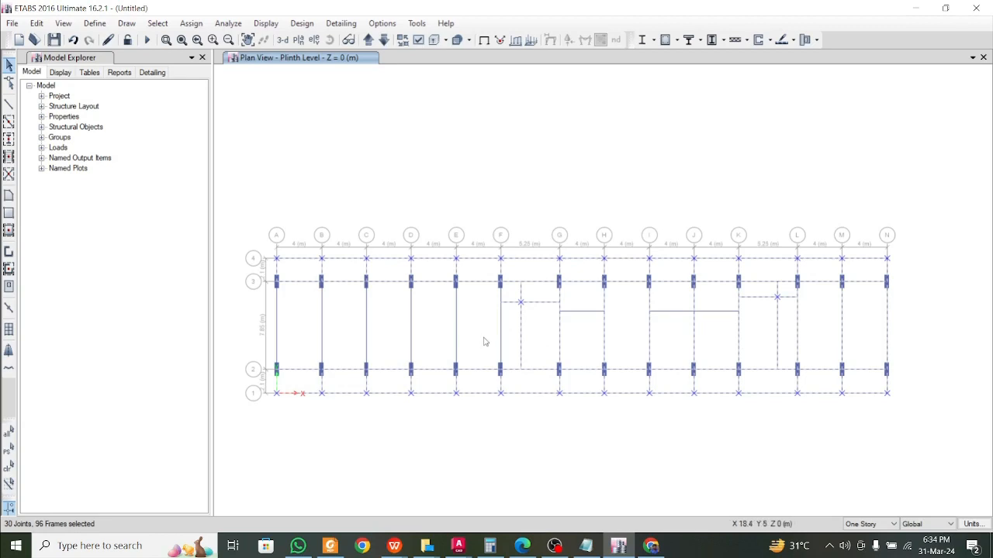
left_click_drag(510, 335, 276, 321)
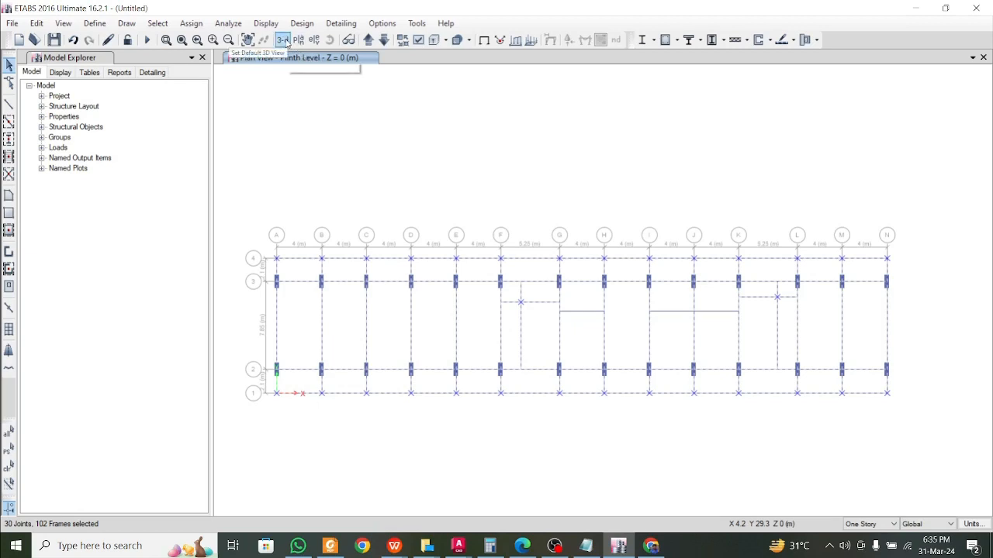
- In the 3D view, replicate the selected plinth beams to Story2, Story3, Story4 and Story5
left_click(282, 40)
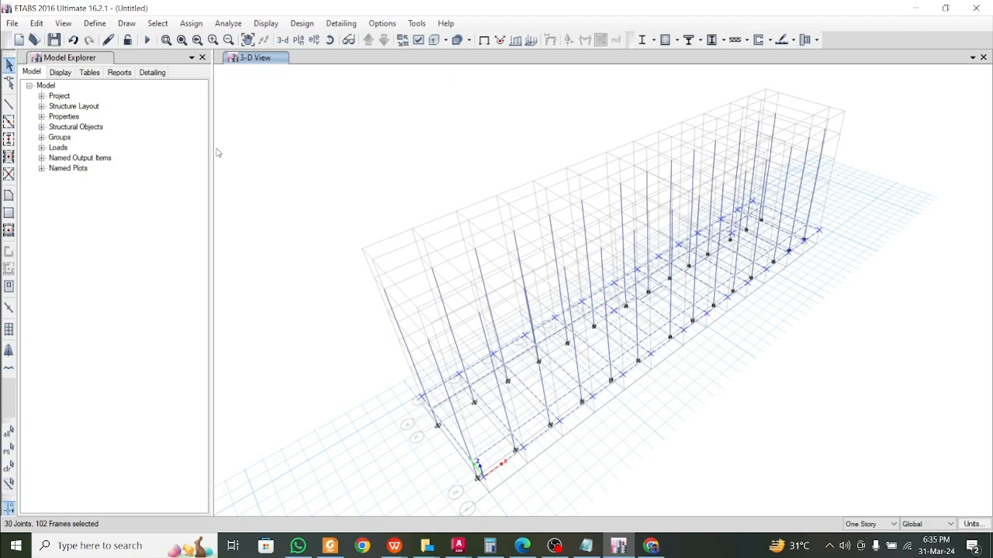
key("ctrl+r")
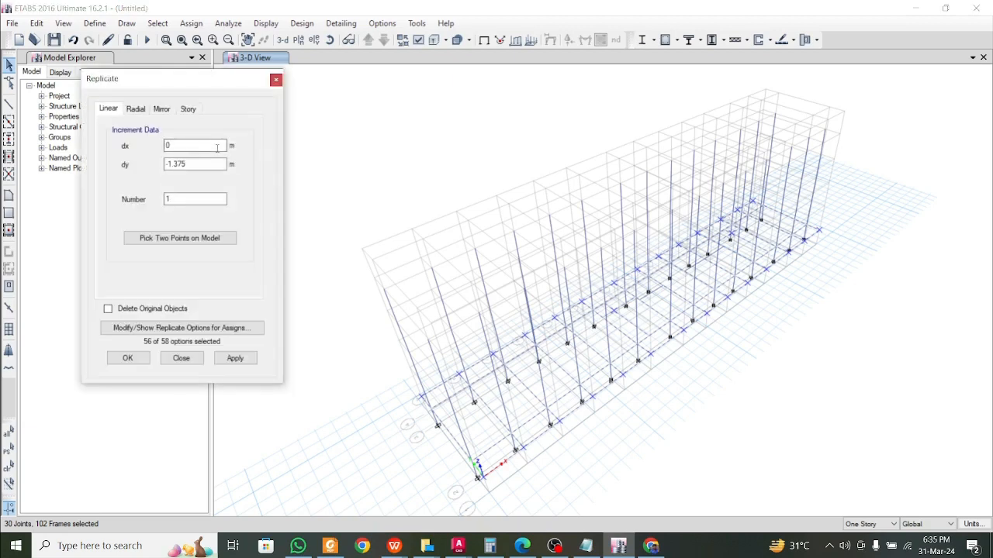
left_click(189, 110)
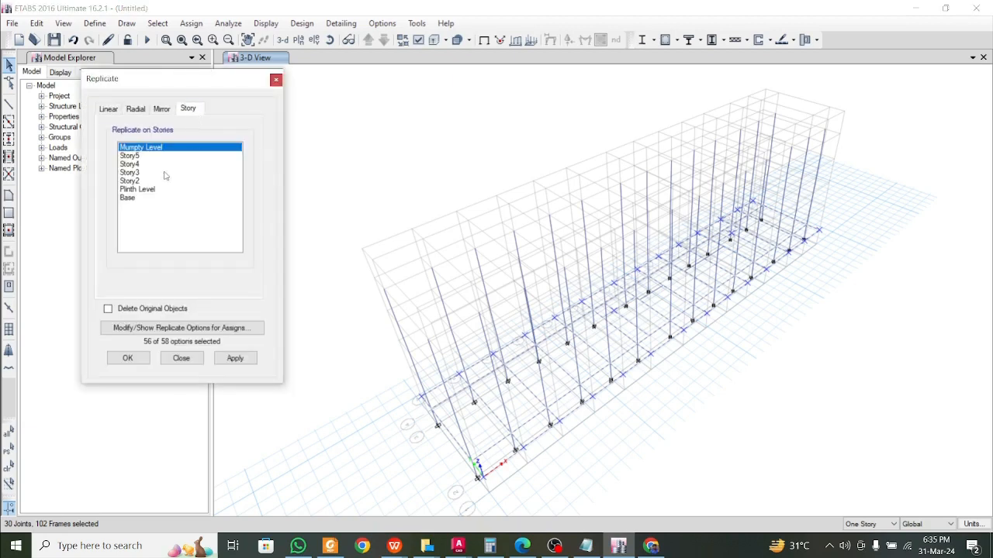
left_click(134, 183)
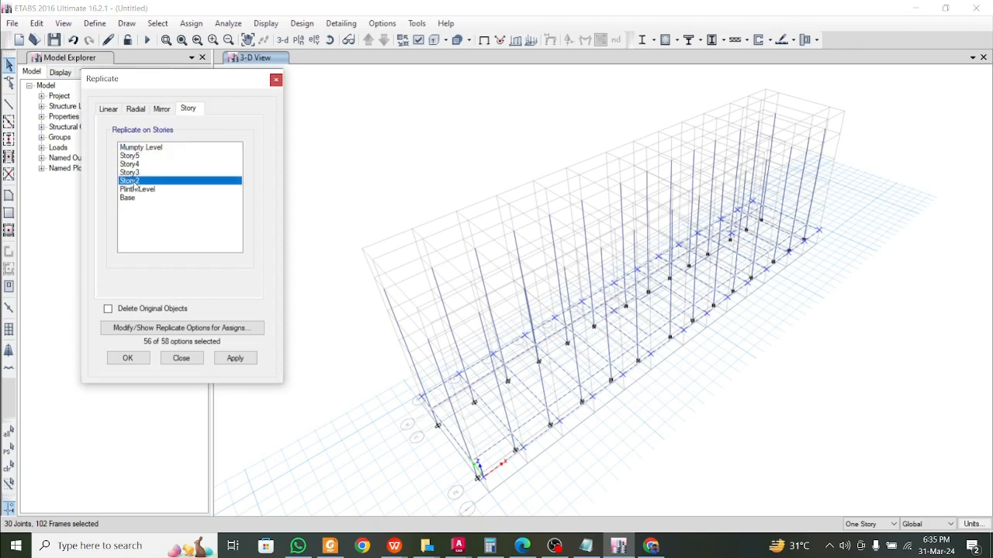
left_click(249, 361)
left_click_drag(143, 155, 144, 180)
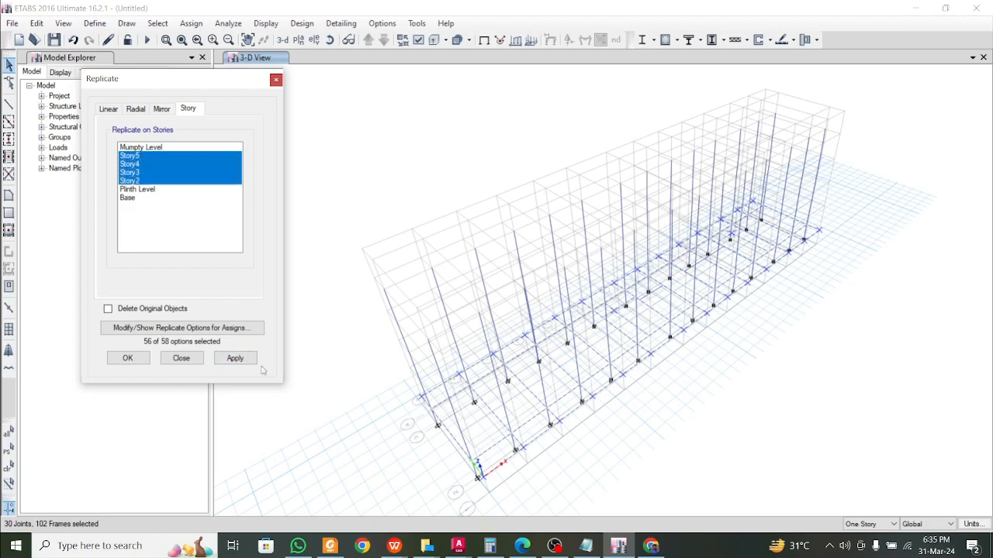
left_click(240, 360)
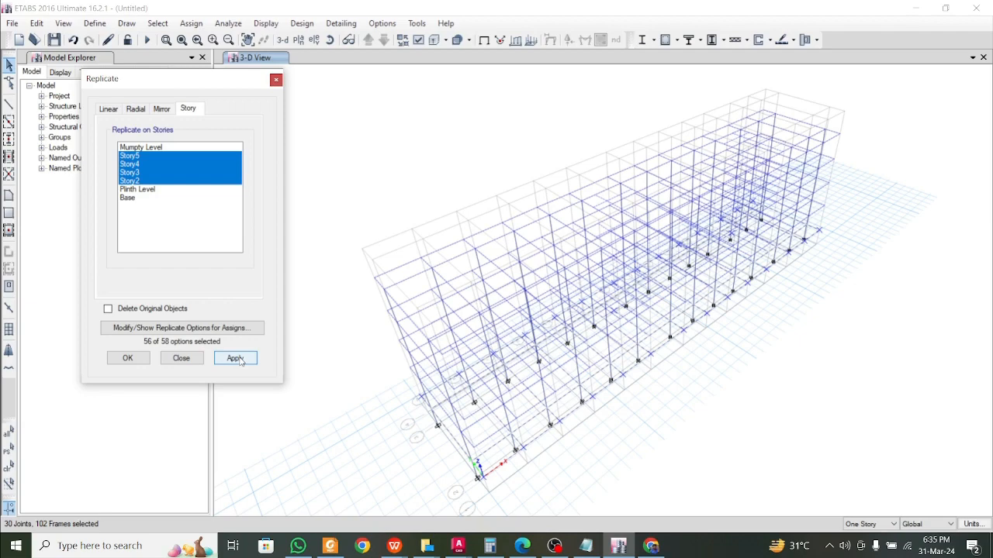
left_click(235, 358)
left_click(128, 358)
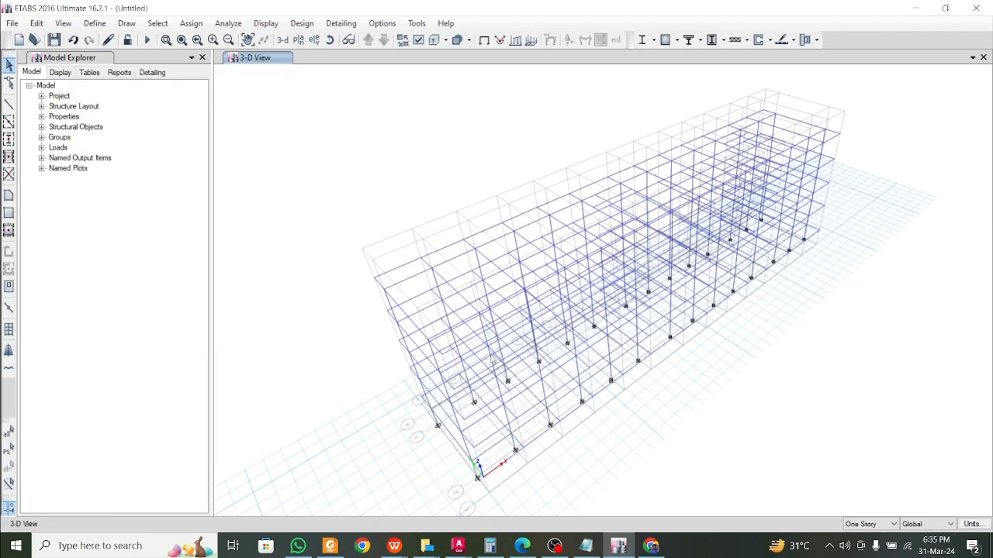
- Display the multi-storey frame in 3D with extruded members
middle_click_drag(618, 382, 598, 339)
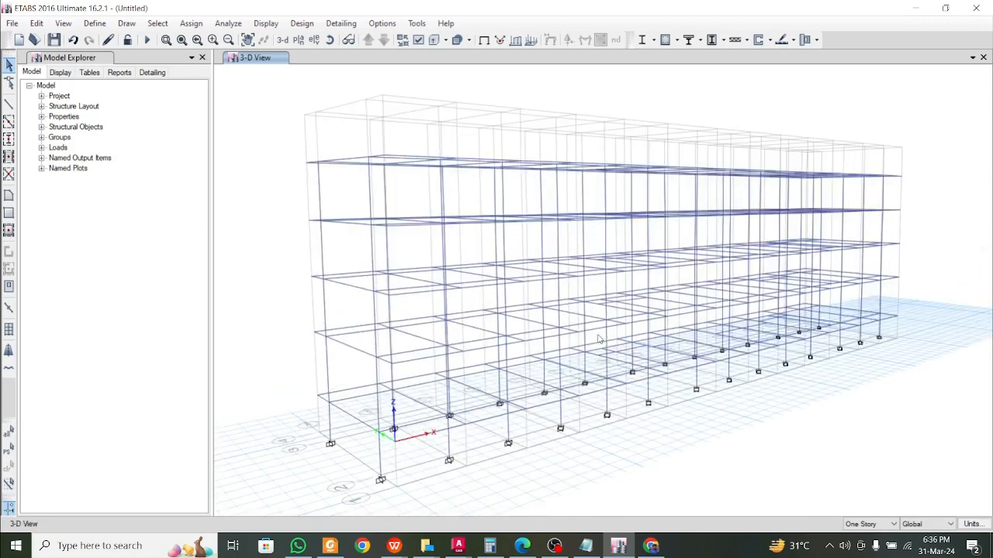
key("Up")
key("Down")
left_click(266, 23)
left_click(286, 34)
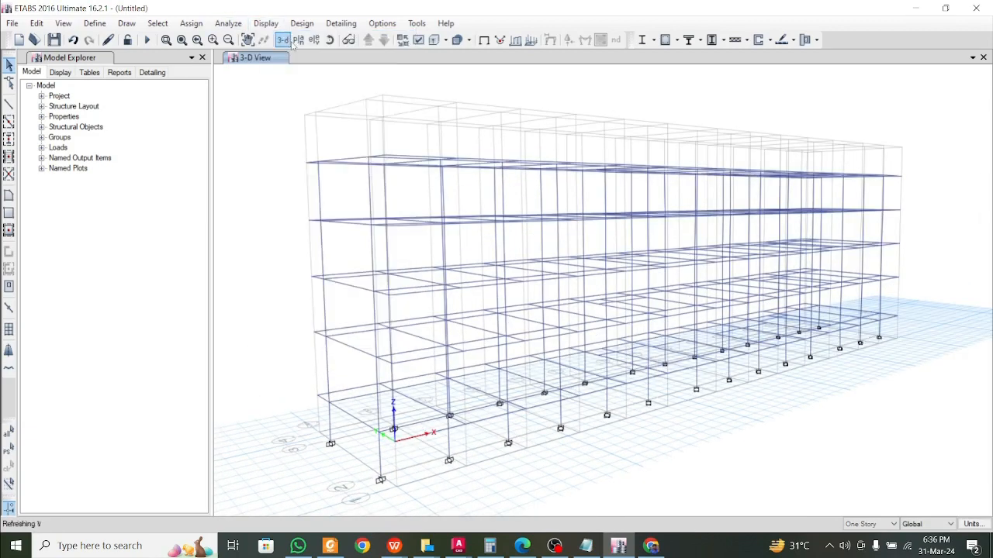
left_click(434, 40)
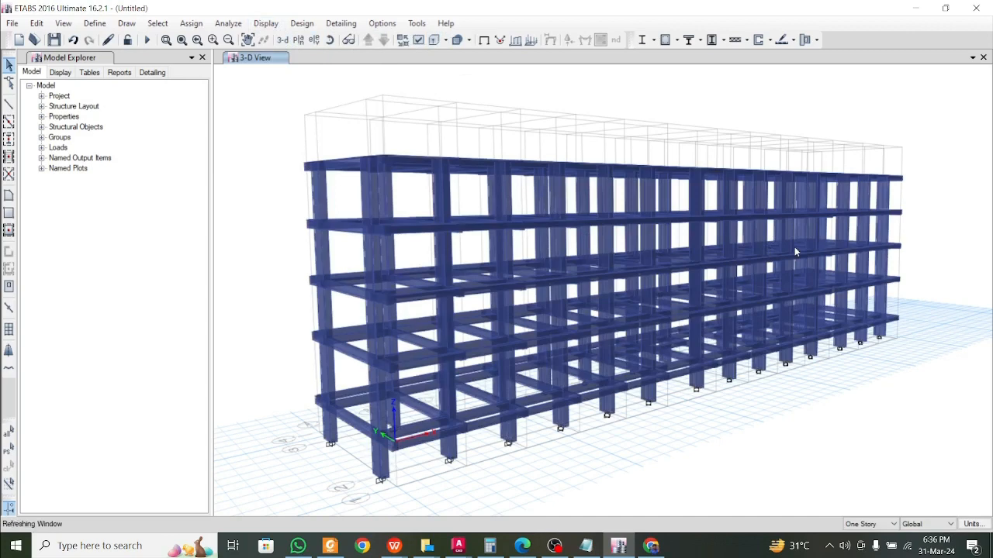
- Examine the extruded frame from above and from several side angles
key("Up")
key("Up")
key("Up")
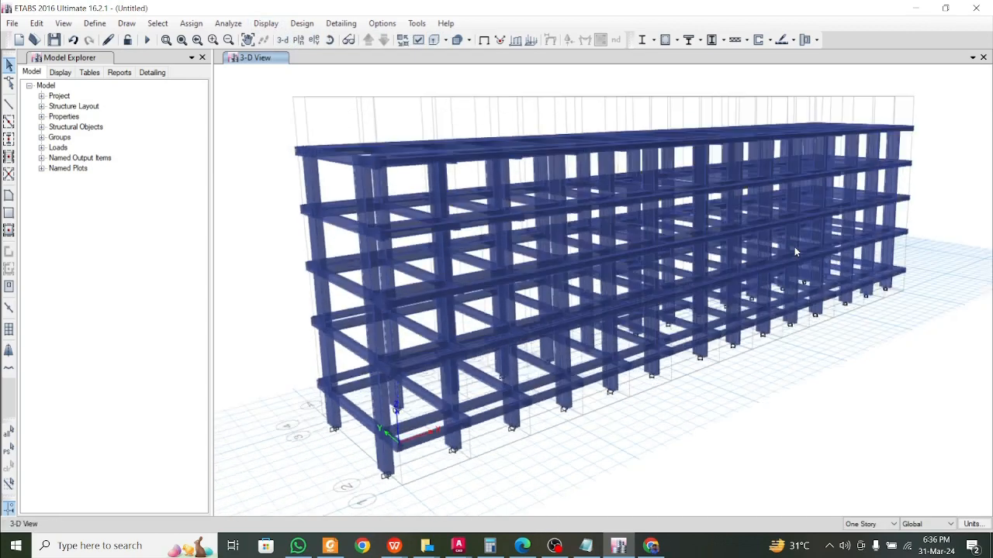
key("Up")
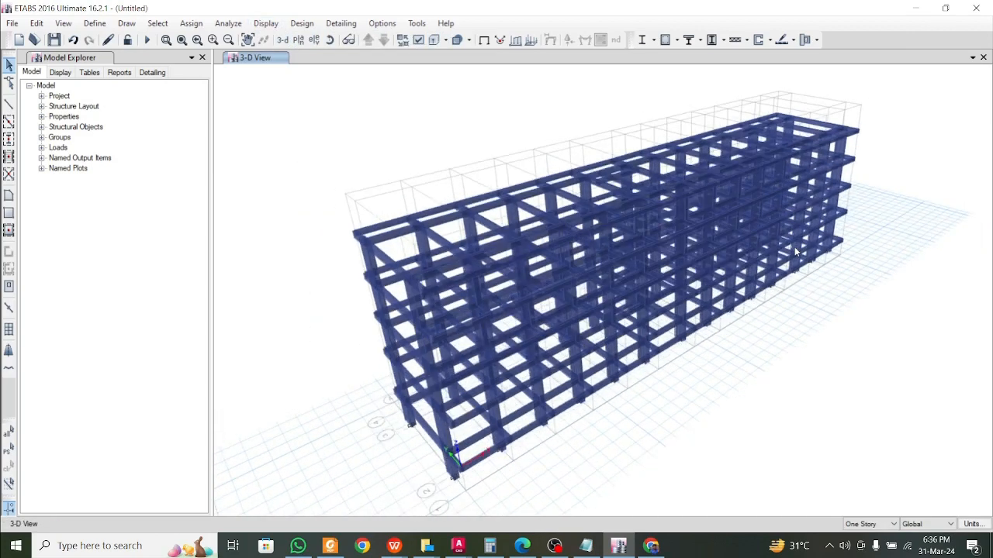
key("Right")
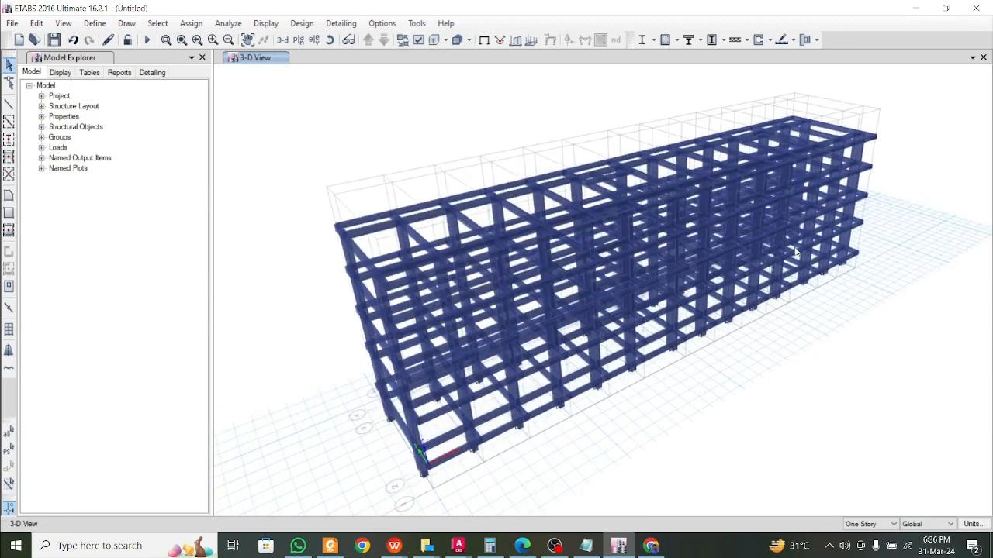
key("Left")
key("Left")
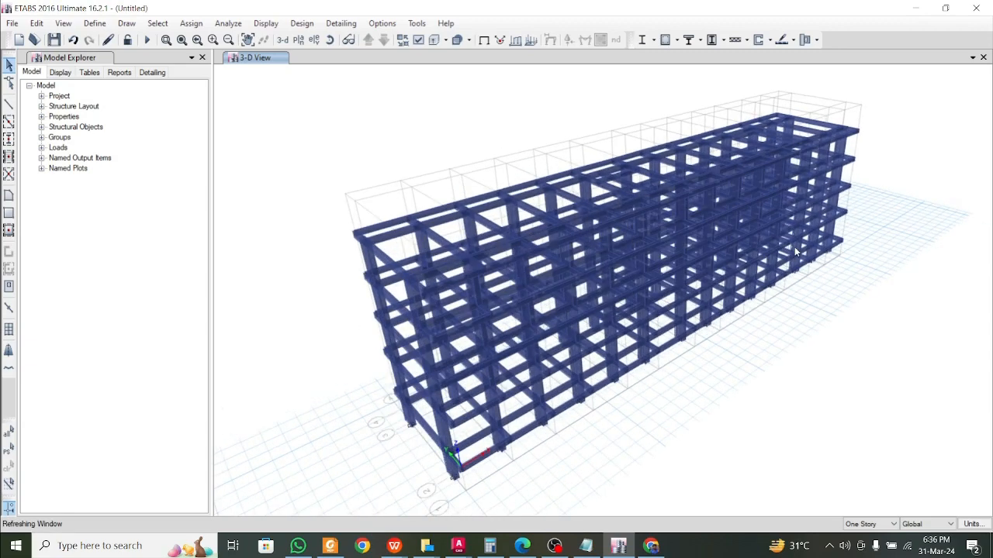
key("Left")
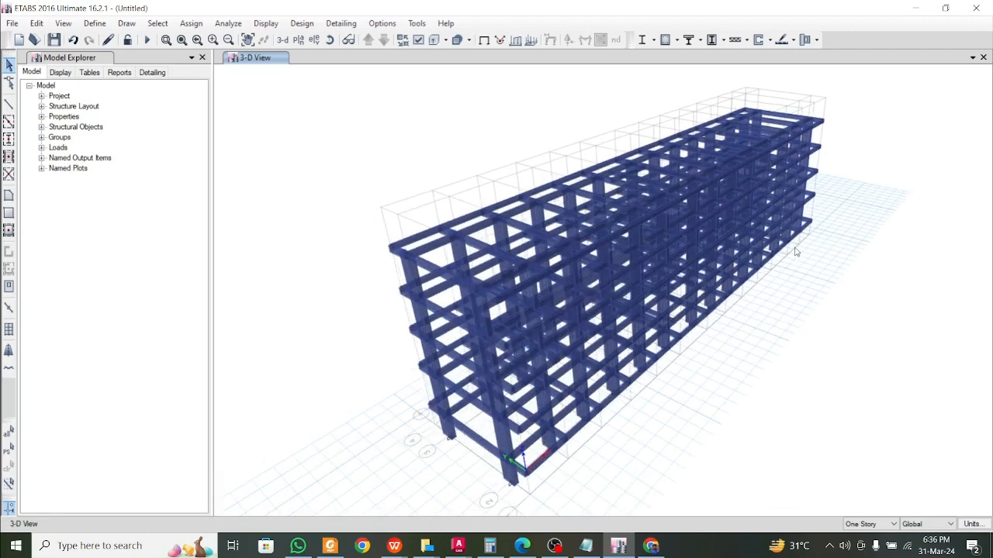
key("Right")
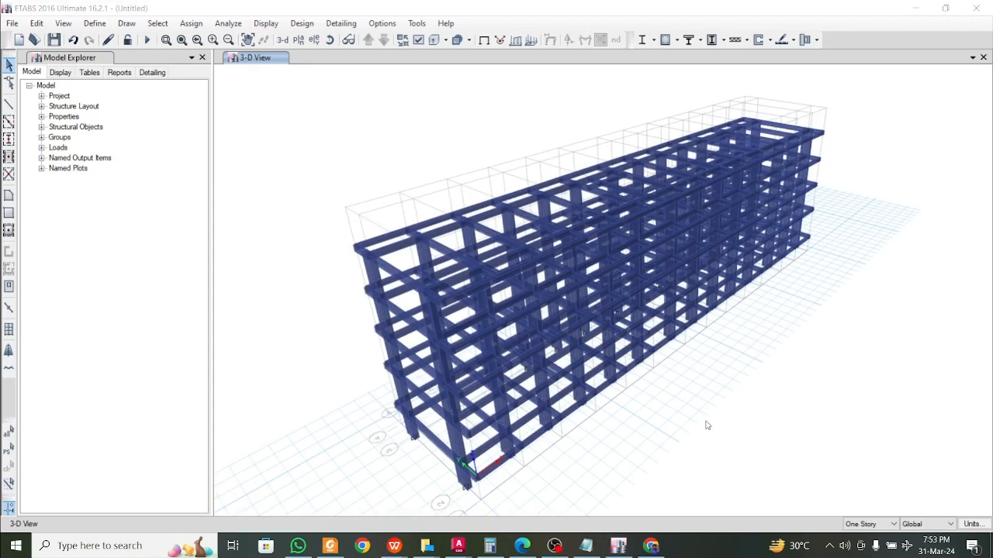
- Turn off the extruded member display and open the plan view of Story5
left_click(434, 40)
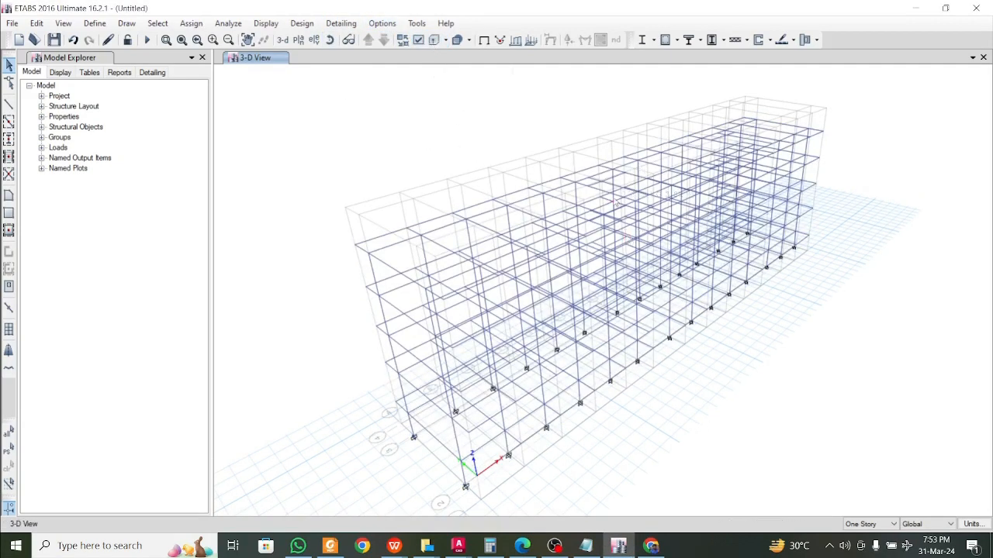
left_click(299, 40)
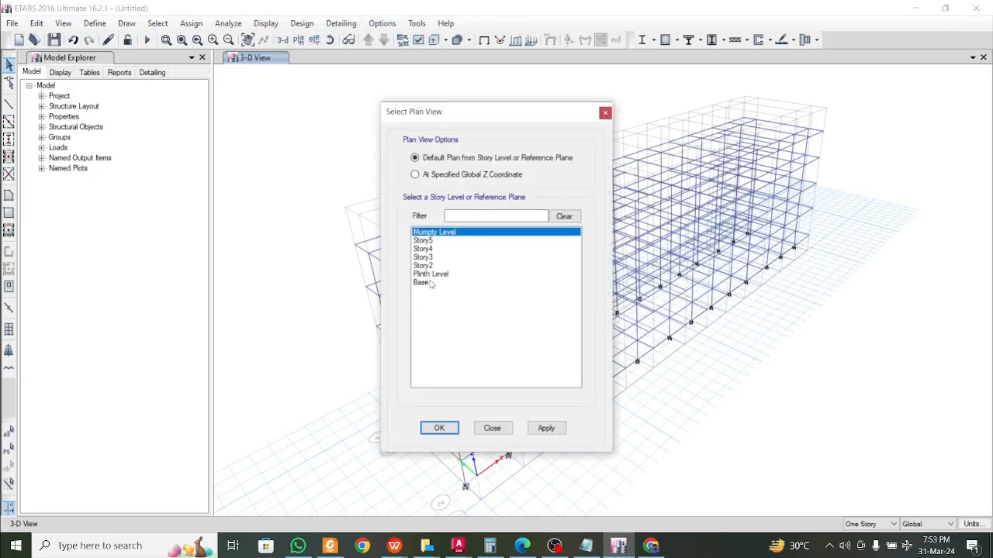
left_click(439, 241)
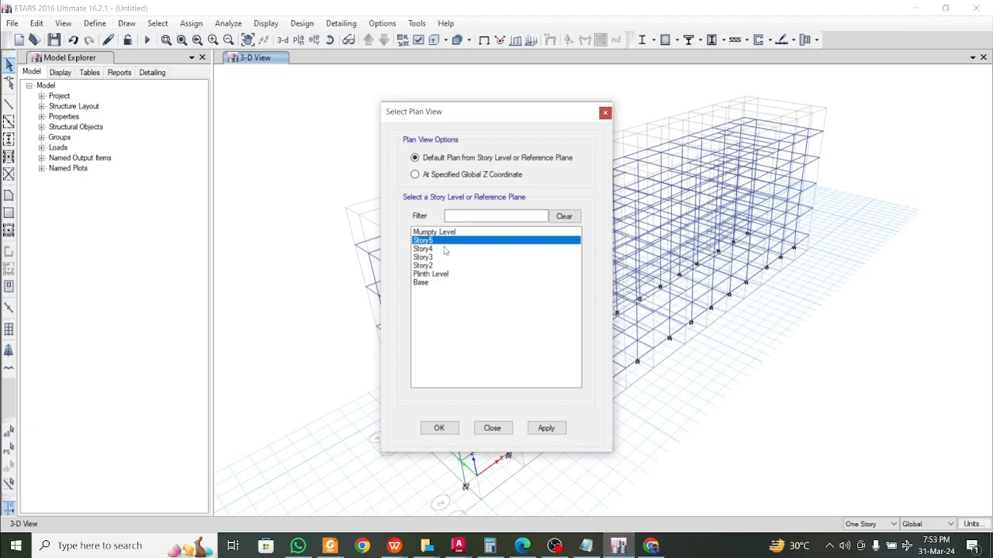
left_click(556, 433)
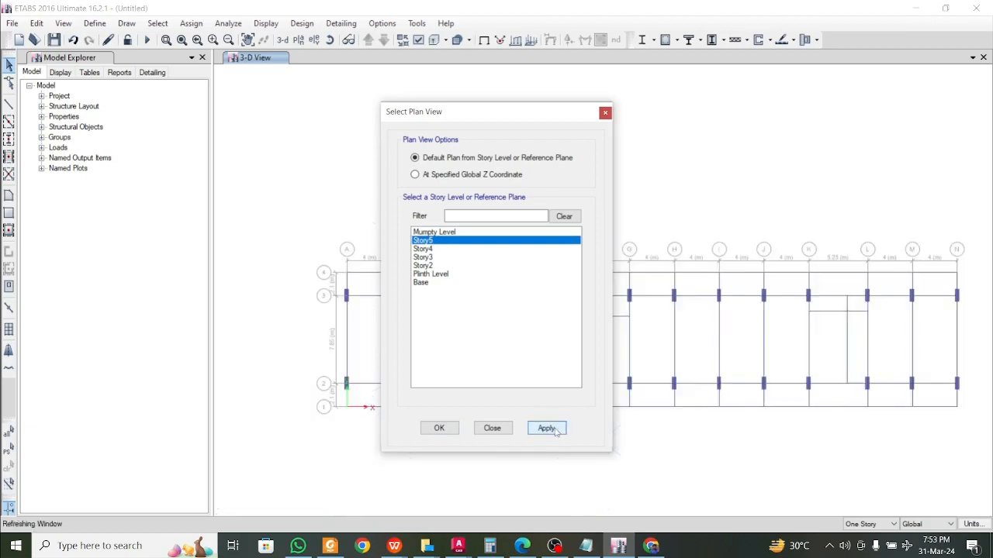
left_click(605, 113)
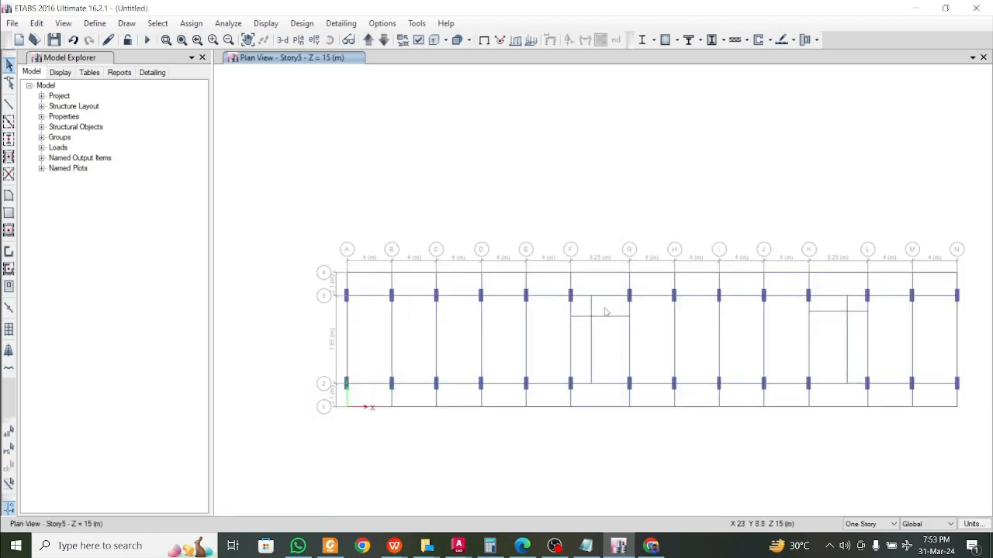
- On the Story5 plan, select the beams around and inside the F-G bay between grids 2 and 3
scroll(607, 314, "up", 3)
left_click_drag(593, 280, 578, 226)
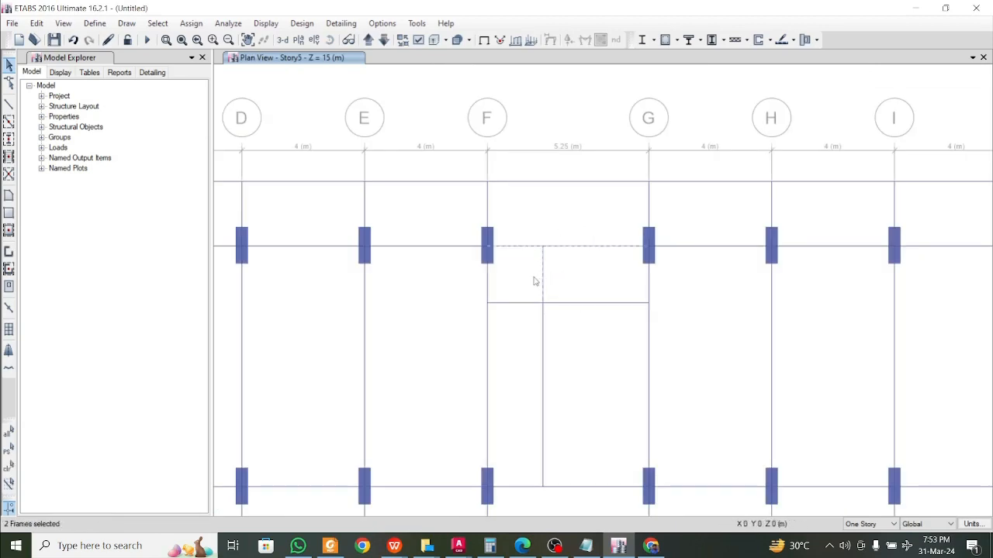
scroll(543, 313, "down", 5)
scroll(543, 313, "up", 3)
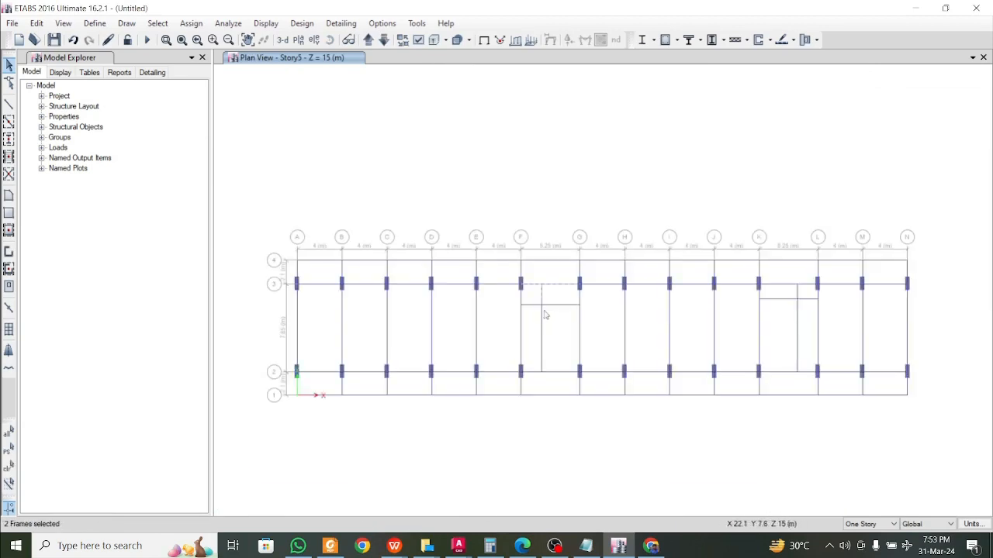
scroll(545, 315, "up", 3)
left_click_drag(569, 319, 532, 267)
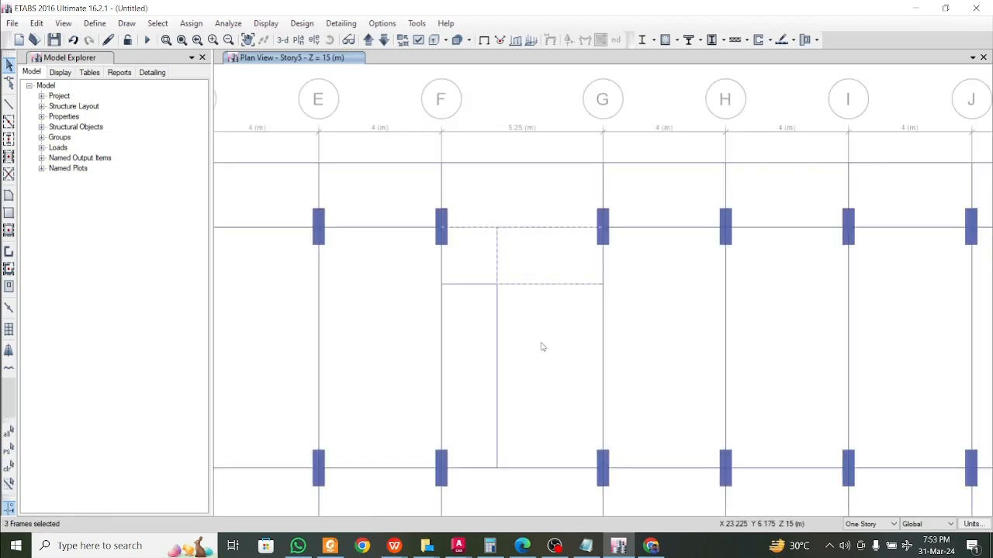
left_click_drag(542, 347, 479, 267)
left_click_drag(488, 326, 456, 273)
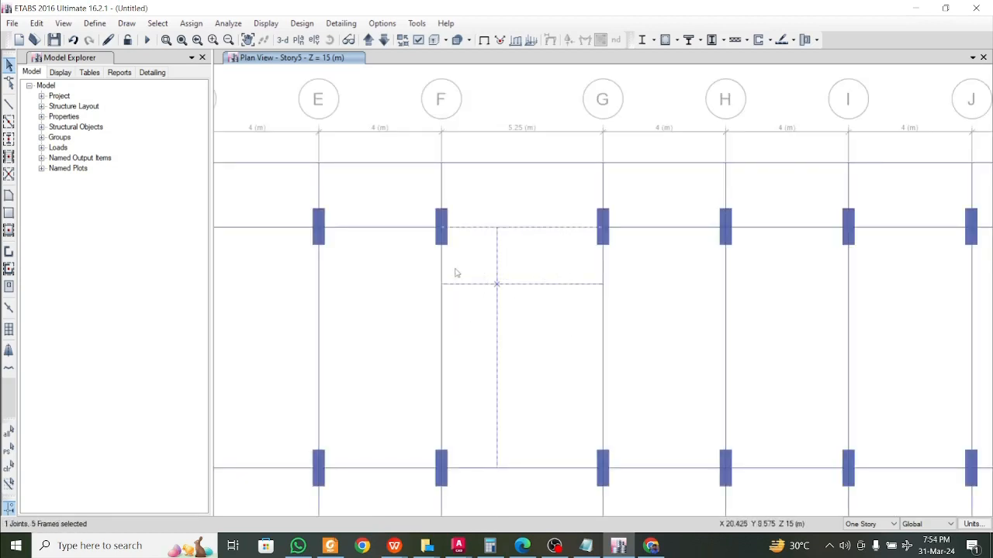
left_click_drag(475, 346, 422, 318)
left_click_drag(610, 352, 535, 310)
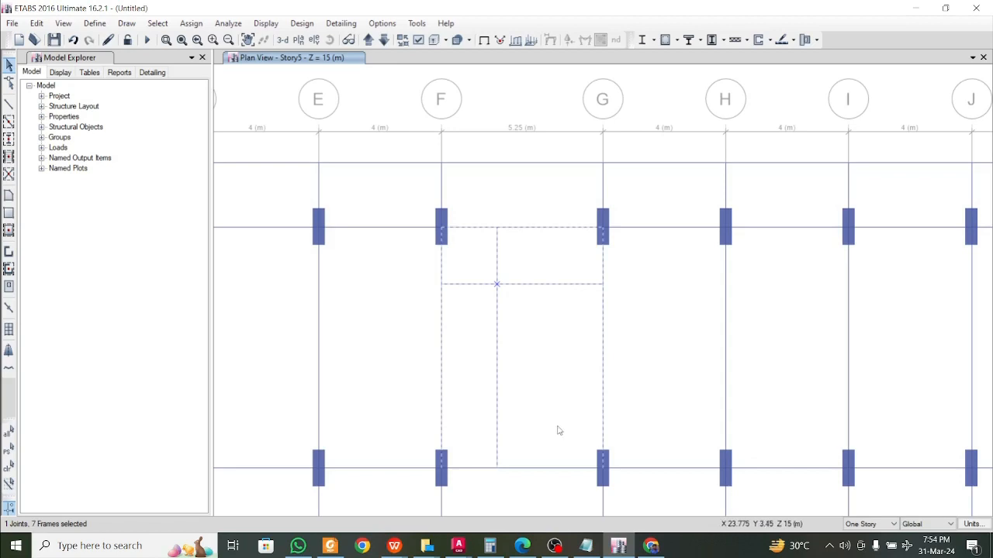
left_click(559, 469)
- Add the F-G edge beams on grids 1 and 4 and the overhanging beams along F and G to the selection
scroll(512, 348, "down", 3)
scroll(512, 337, "up", 3)
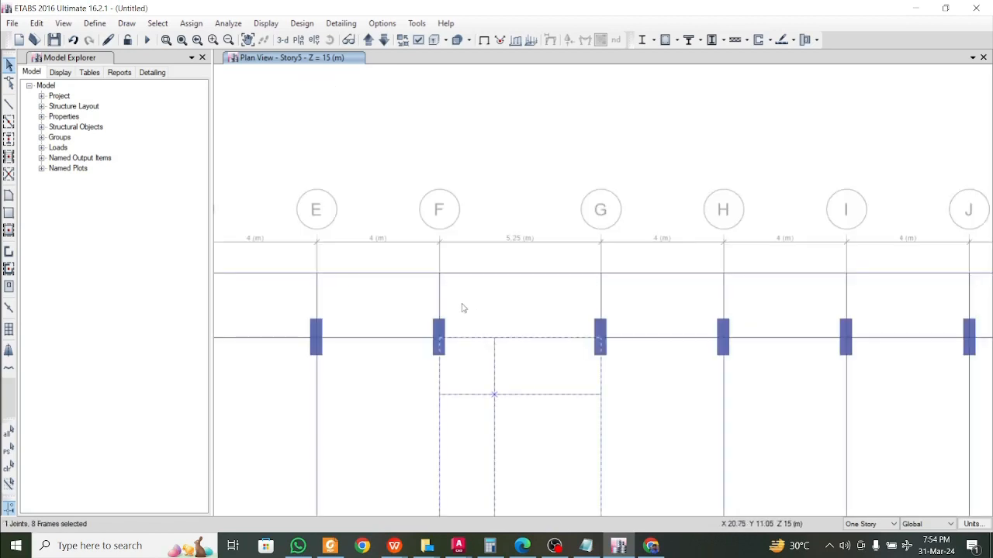
left_click(499, 271)
scroll(527, 298, "down", 3)
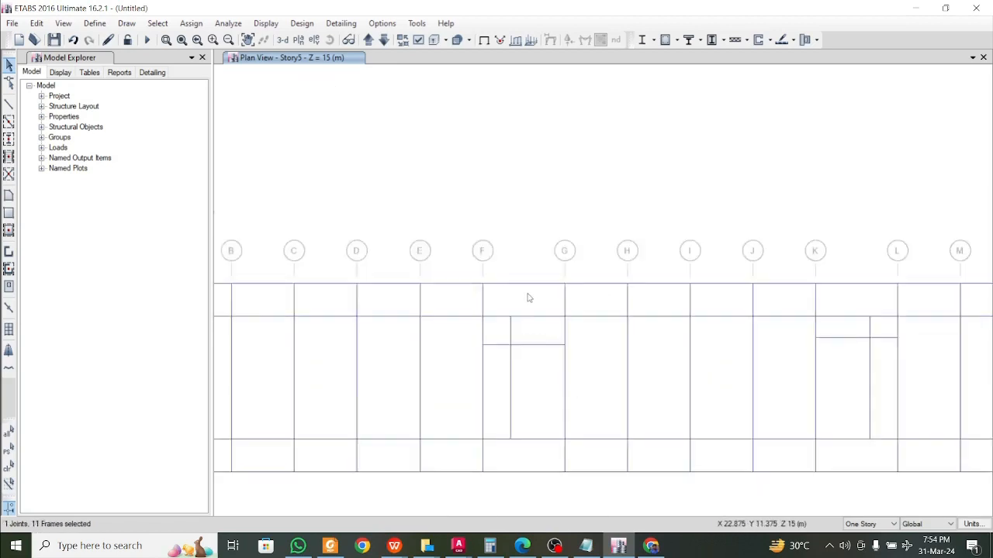
scroll(528, 298, "down", 1)
scroll(534, 385, "up", 3)
left_click_drag(503, 379, 438, 366)
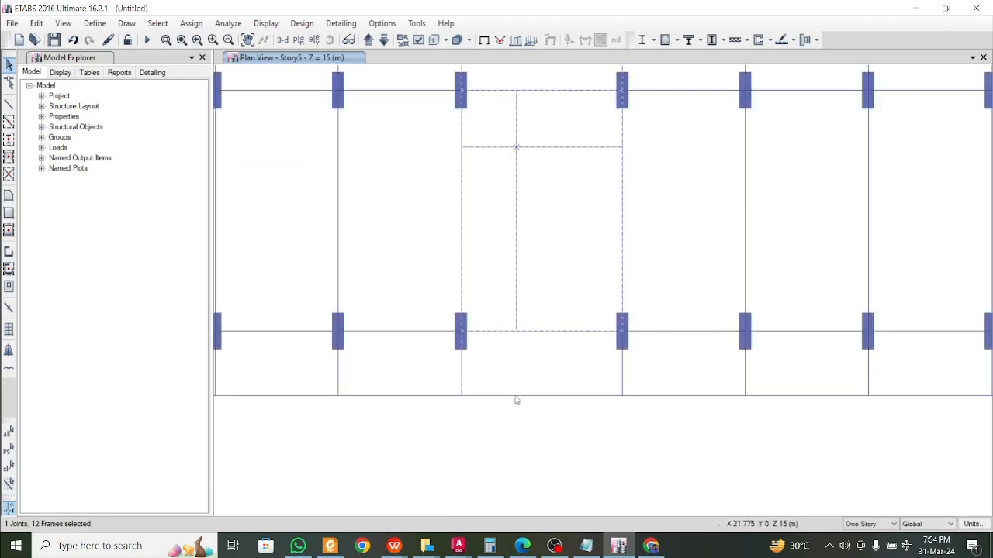
left_click_drag(518, 400, 503, 367)
left_click_drag(627, 382, 573, 370)
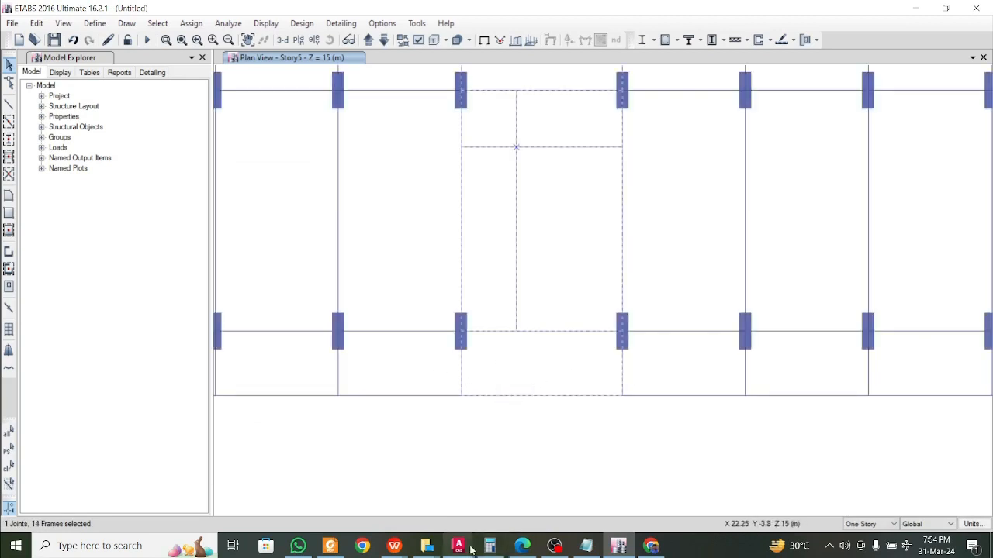
- Switch to the AutoCAD drawing and examine the stair and lift blocks on the terrace plan
mouse_move(465, 548)
left_click(388, 481)
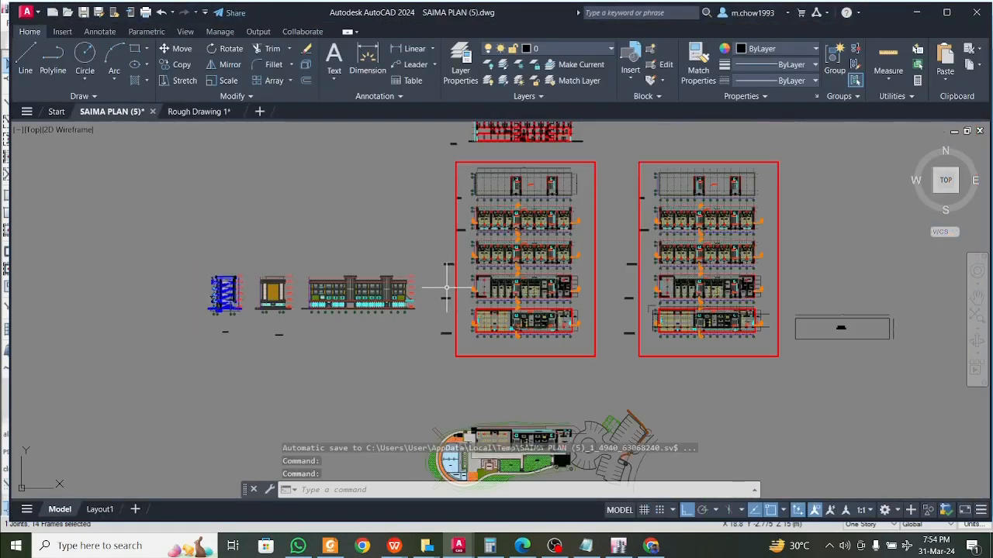
scroll(510, 167, "up", 9)
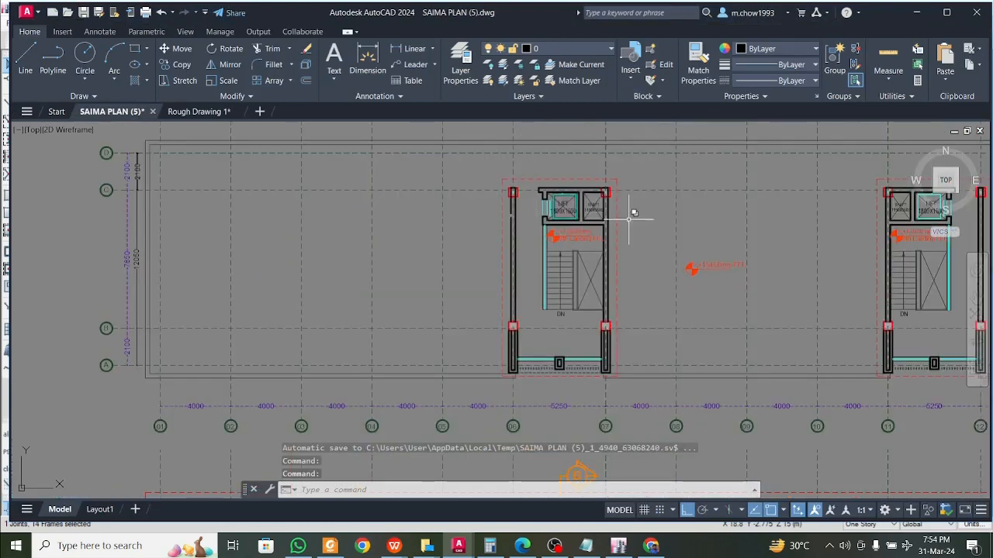
middle_click_drag(857, 214, 639, 236)
scroll(640, 277, "down", 5)
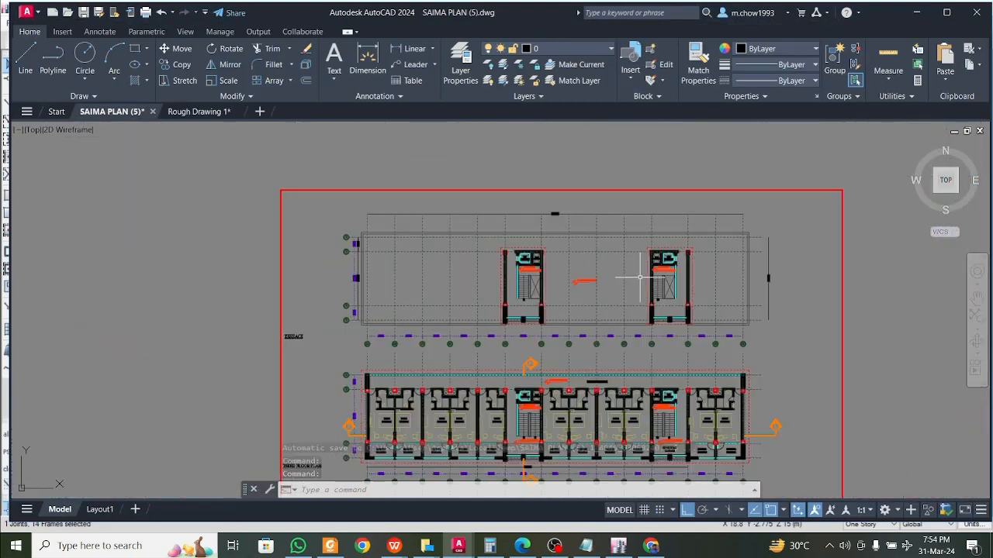
- Check the stair and lift cores on the AutoCAD terrace plan, return to ETABS and deselect the F–G beams beyond grid 3
scroll(652, 281, "up", 5)
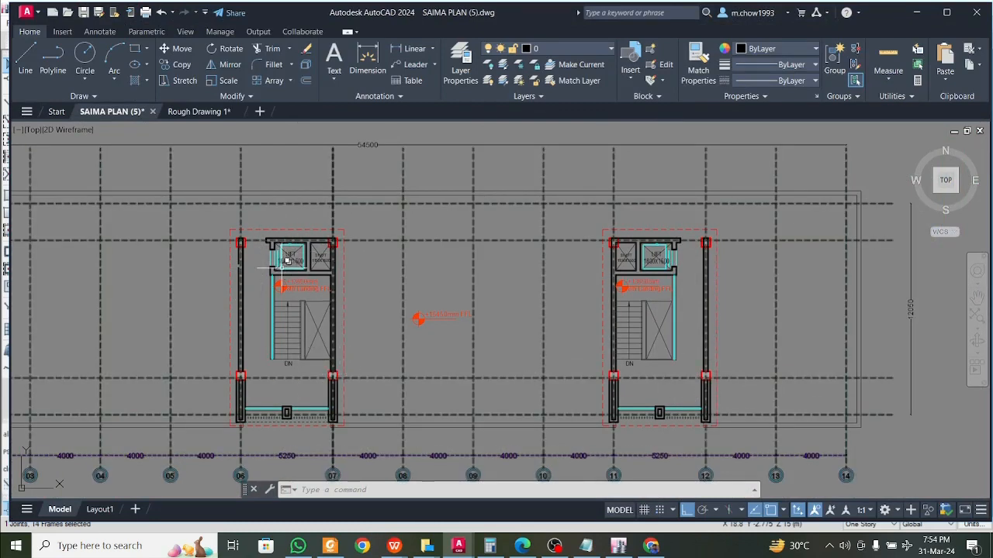
left_click(916, 12)
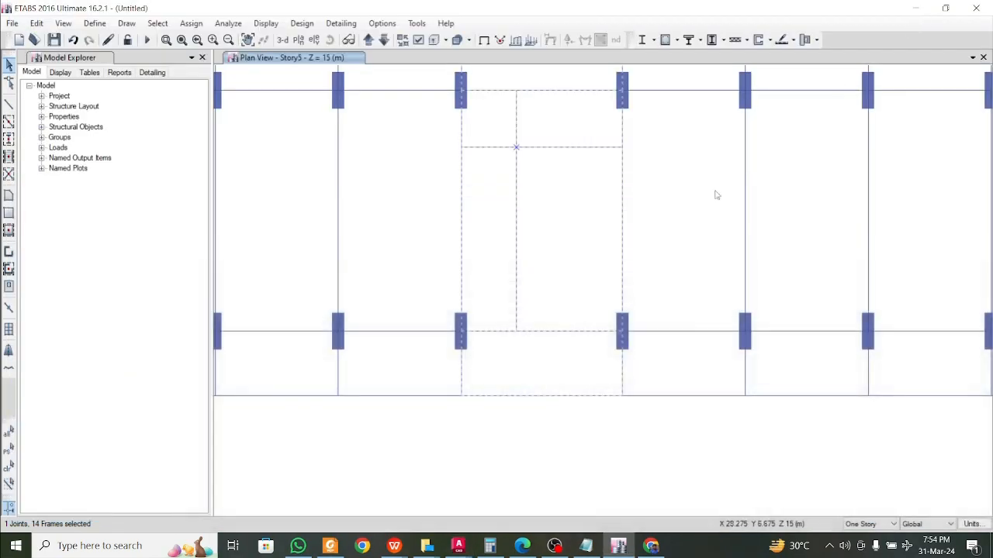
scroll(550, 243, "up", 3)
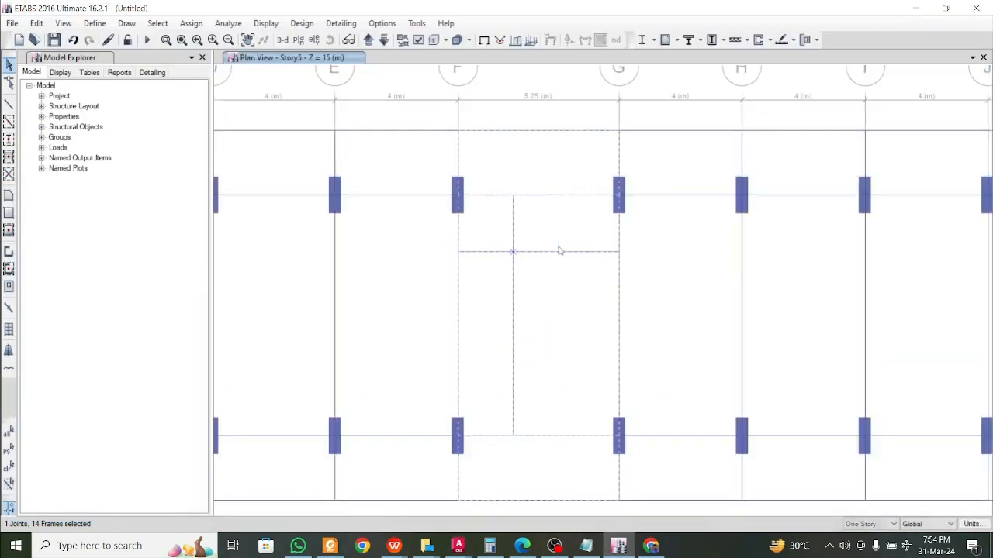
left_click(618, 169)
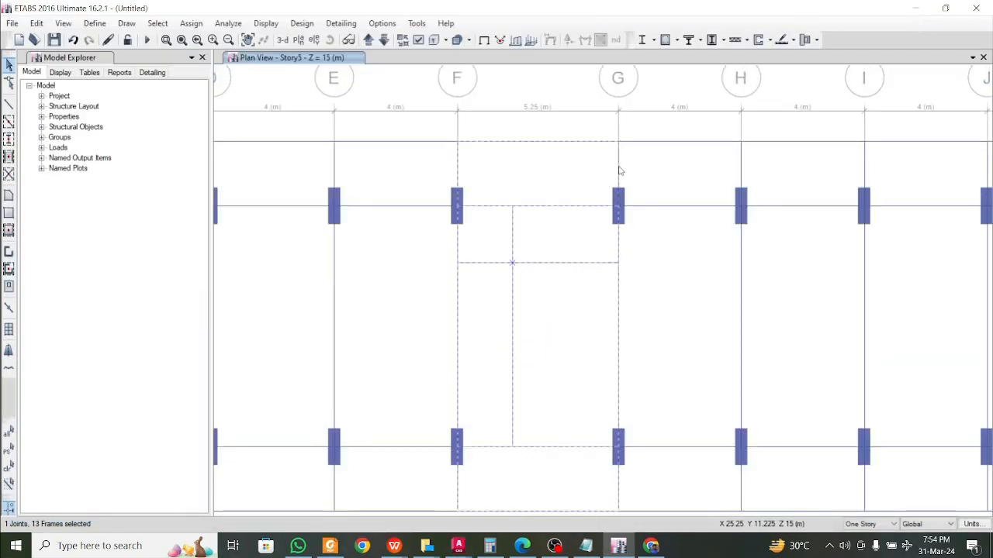
left_click(576, 142)
left_click(457, 164)
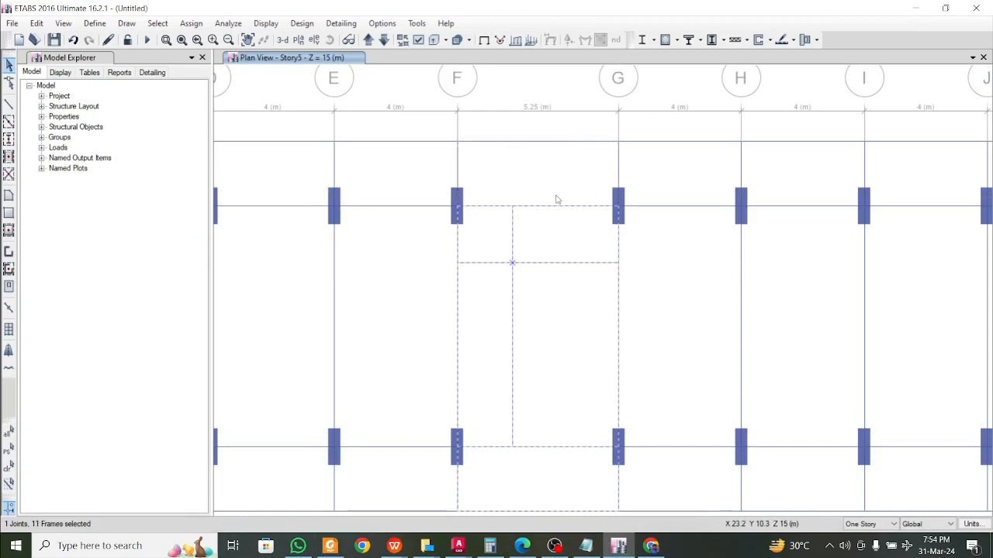
- Add the beams of the K–L bay between grids 2 and 3, including the one on grid 3, to the selection
scroll(555, 201, "down", 3)
scroll(570, 300, "up", 3)
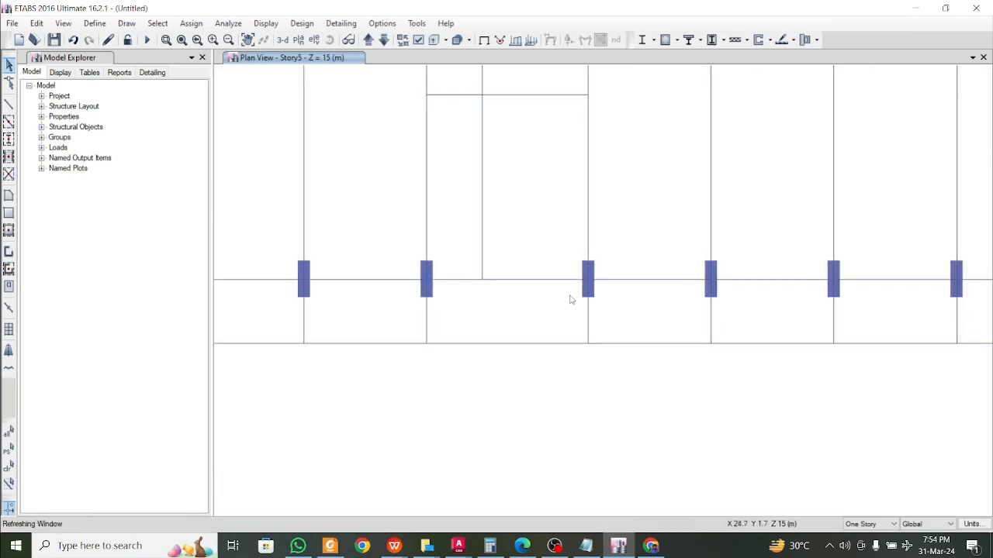
scroll(579, 305, "down", 3)
scroll(681, 279, "up", 3)
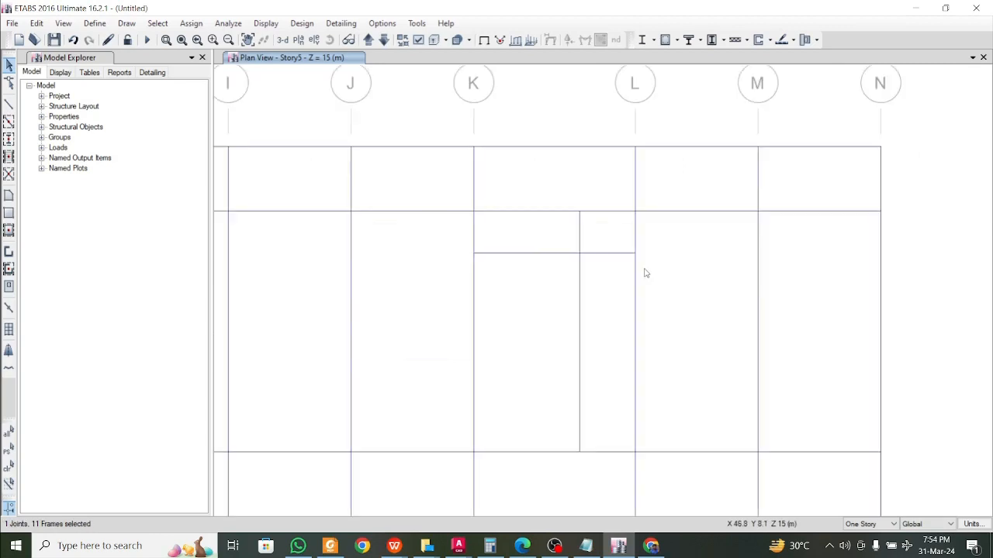
left_click_drag(665, 317, 457, 250)
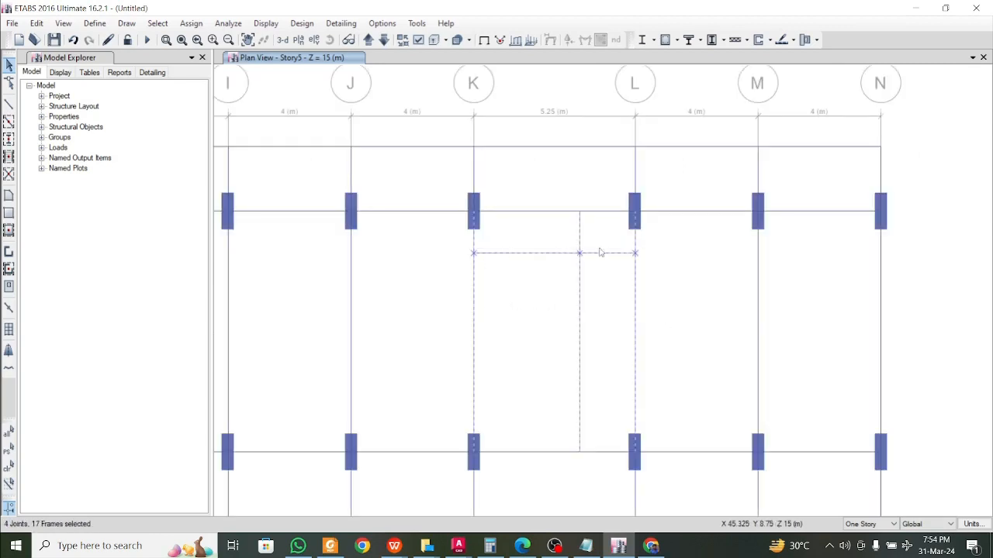
left_click_drag(551, 233, 535, 194)
- Add the K–L bay beams between grids 1 and 2 and those along both grids to the selection
scroll(592, 239, "down", 3)
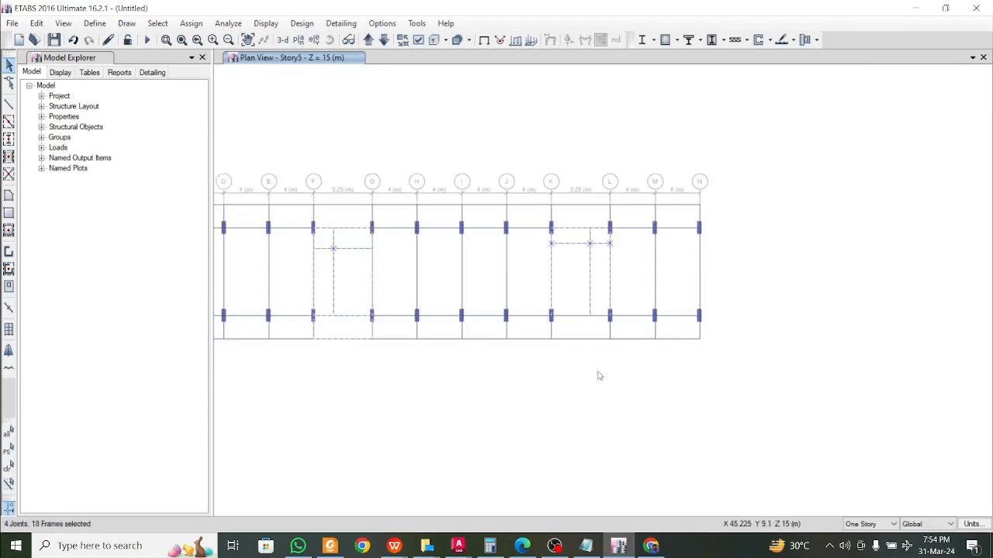
scroll(599, 342, "up", 6)
left_click_drag(687, 277, 249, 231)
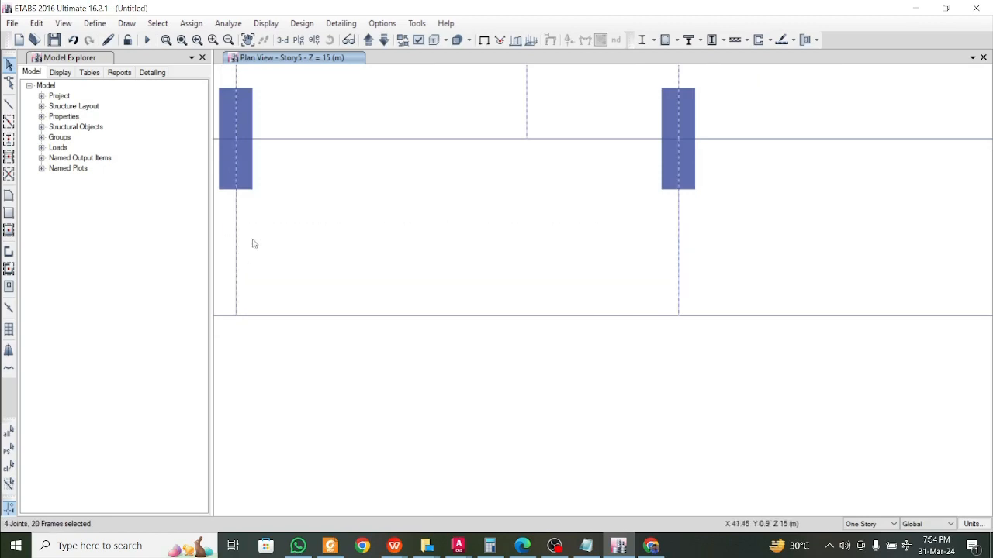
left_click_drag(478, 337, 440, 264)
left_click_drag(548, 206, 404, 139)
- Check on the Story5 plan that all beams of the F–G and K–L core bays are selected
scroll(435, 140, "down", 3)
scroll(405, 221, "up", 3)
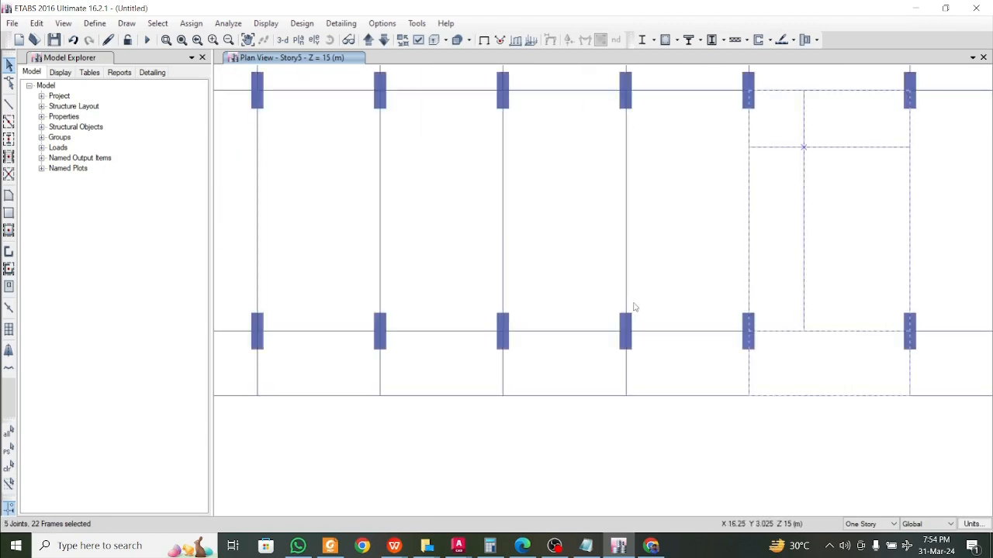
middle_click_drag(816, 349, 756, 381)
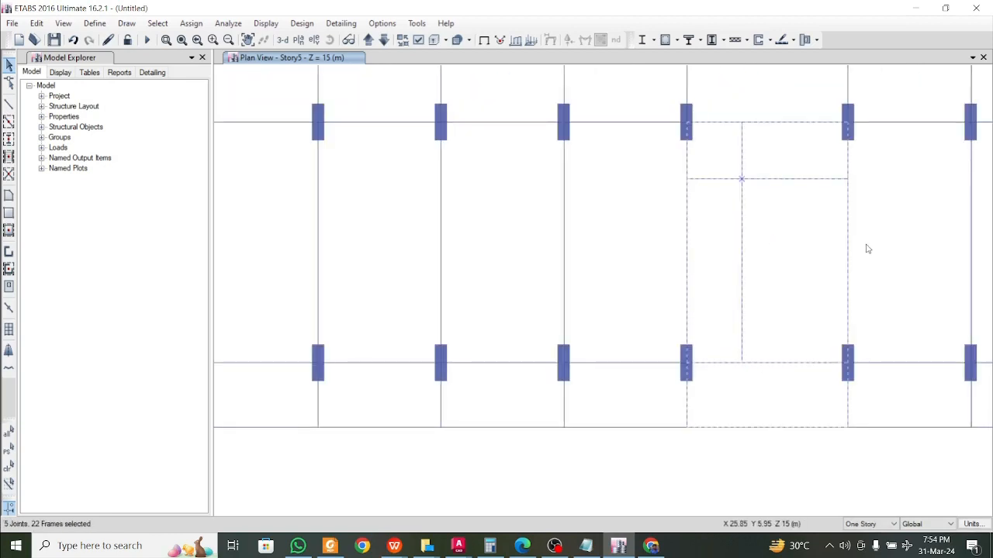
middle_click_drag(844, 244, 636, 188)
middle_click_drag(663, 147, 565, 259)
middle_click_drag(670, 278, 574, 263)
middle_click_drag(720, 284, 535, 261)
middle_click_drag(754, 288, 596, 277)
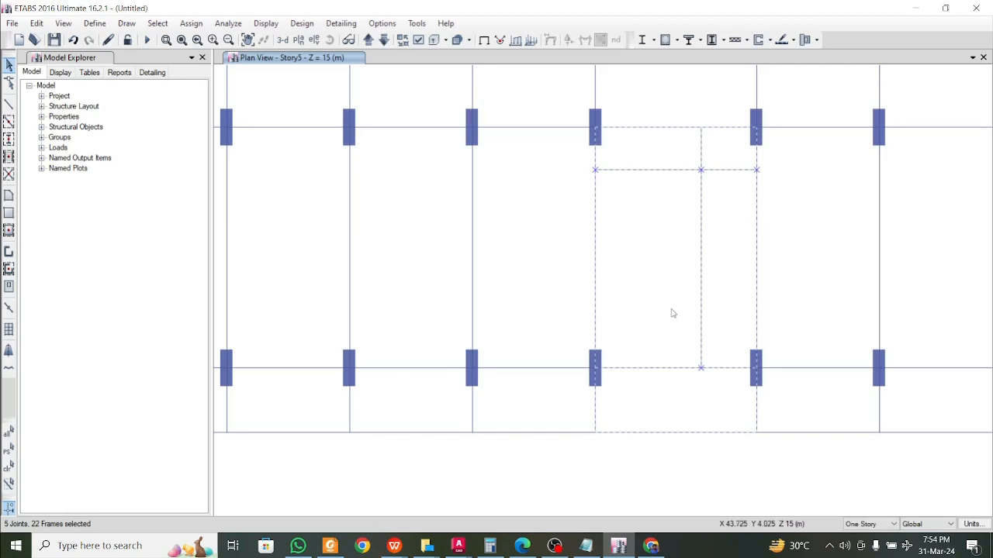
scroll(672, 313, "down", 3)
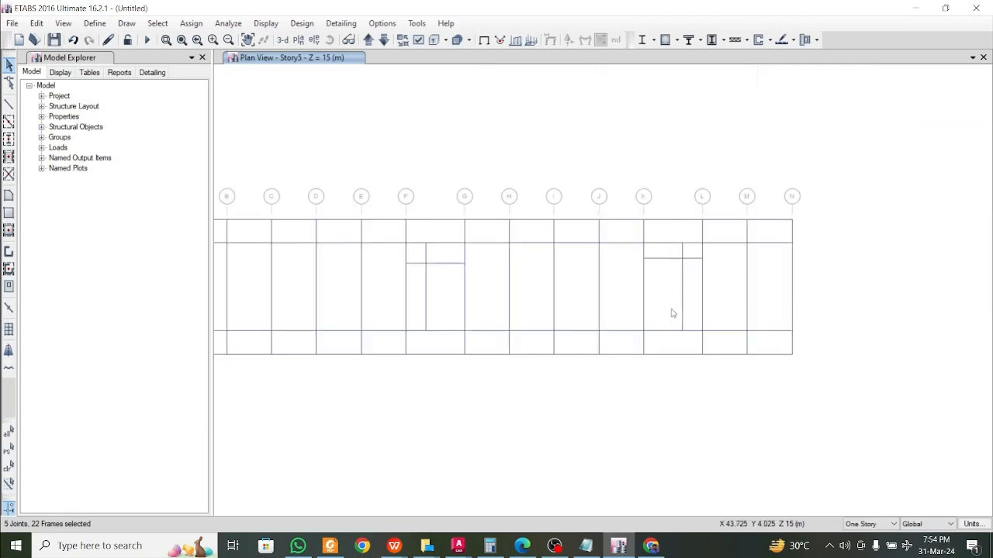
middle_click_drag(517, 297, 592, 295)
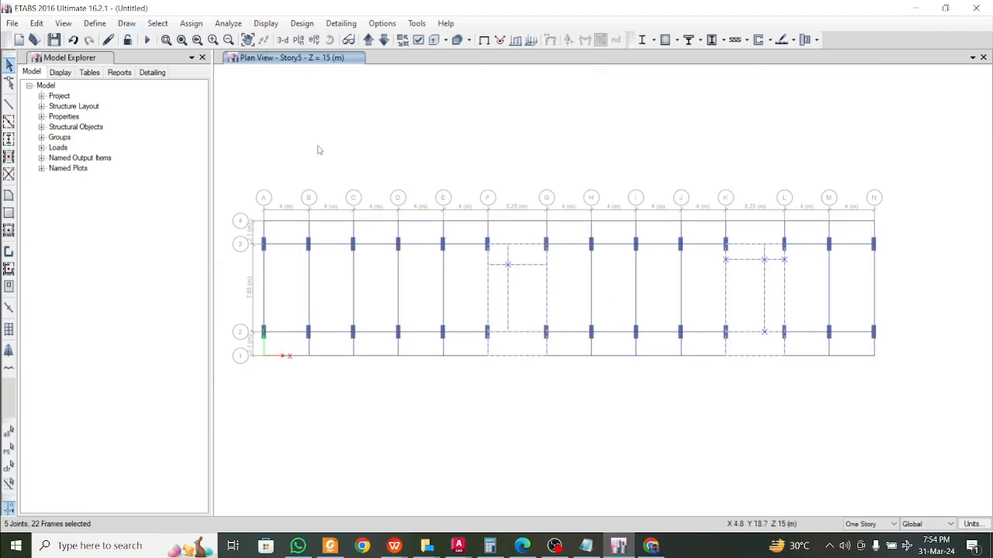
- Replicate the selected core beams by story to Mumpty Level
key("ctrl+r")
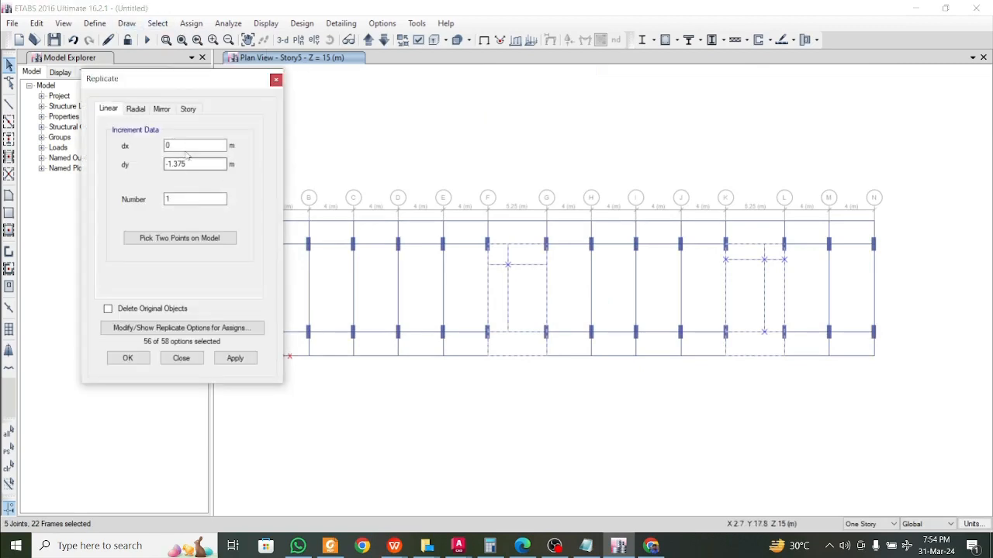
left_click(194, 113)
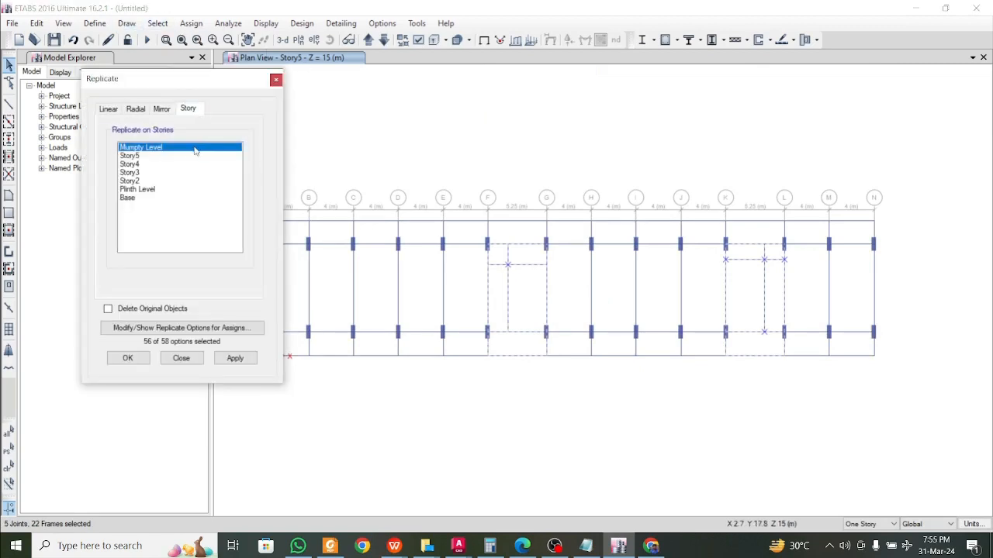
left_click(249, 357)
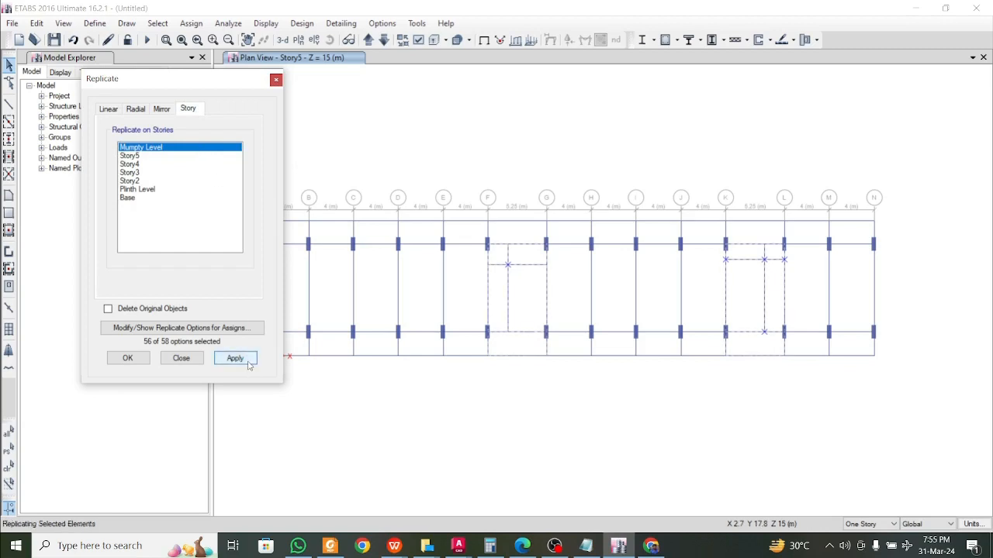
left_click(129, 358)
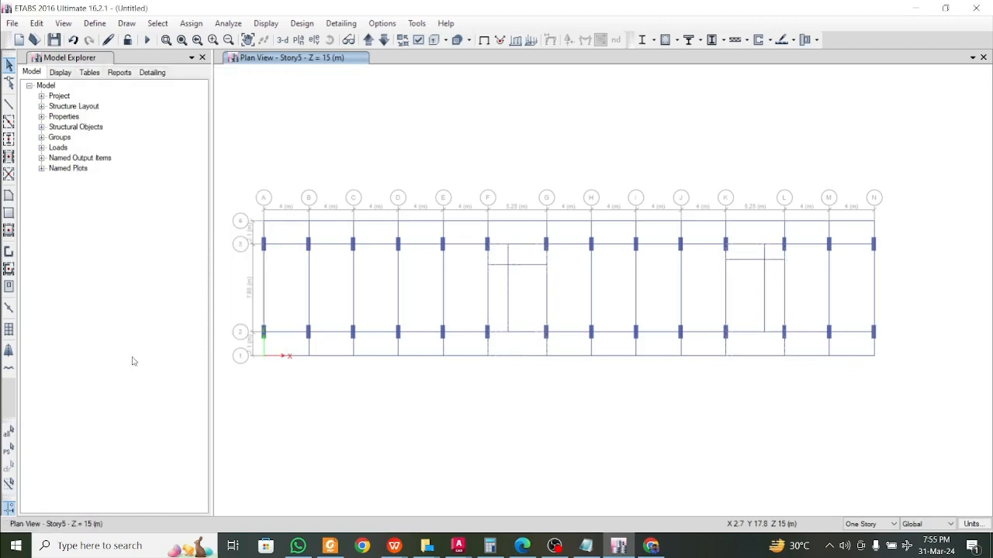
- View the replicated beams in 3D and open the plan view of Mumpty Level
left_click(282, 42)
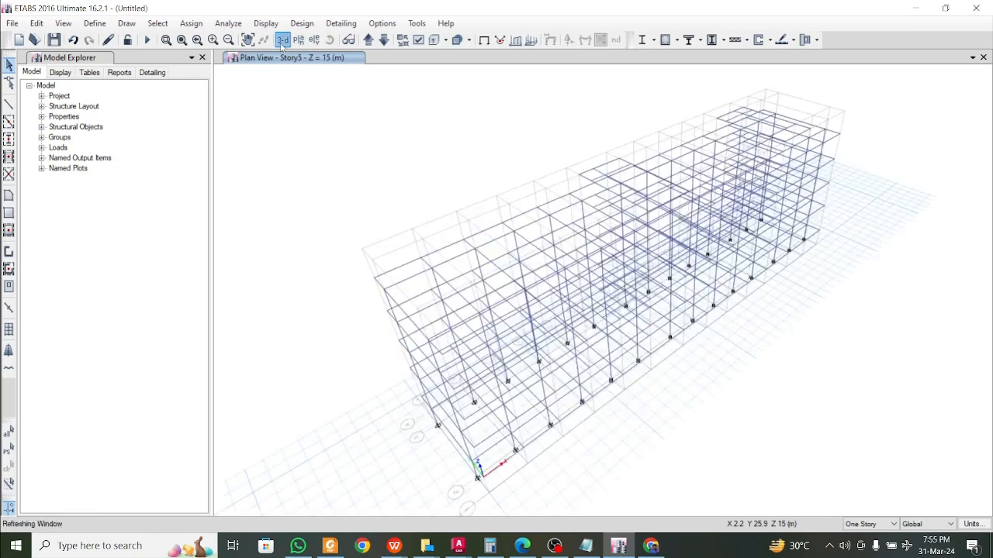
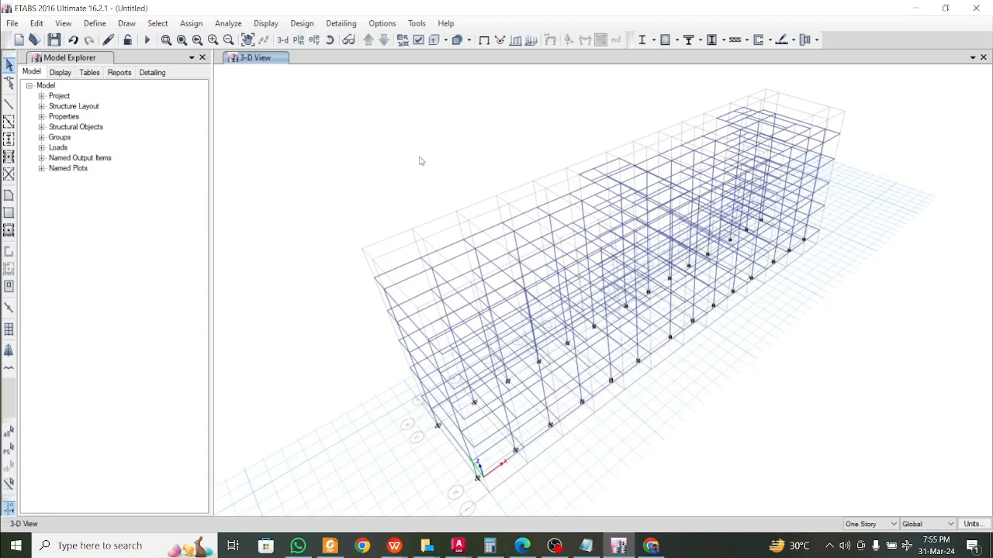
left_click(299, 39)
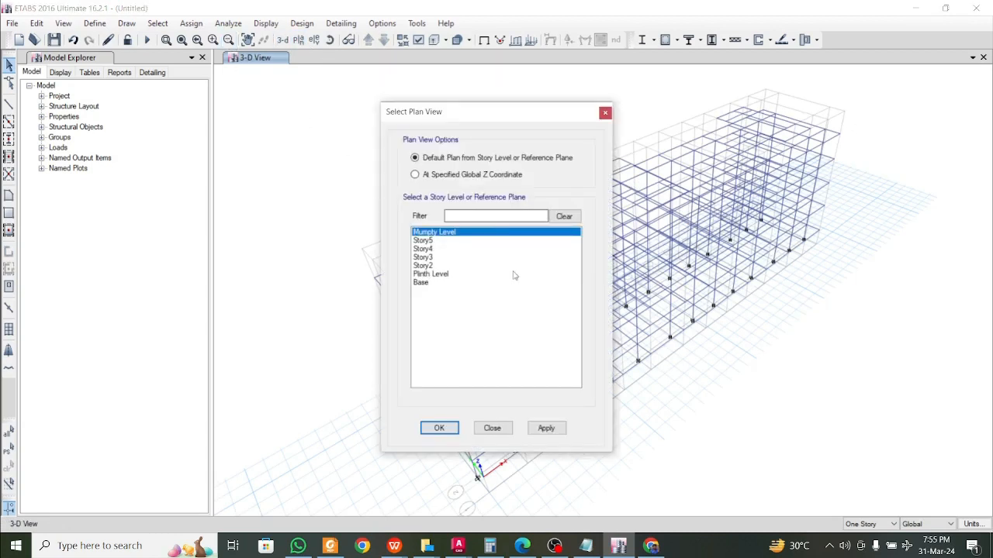
left_click(546, 428)
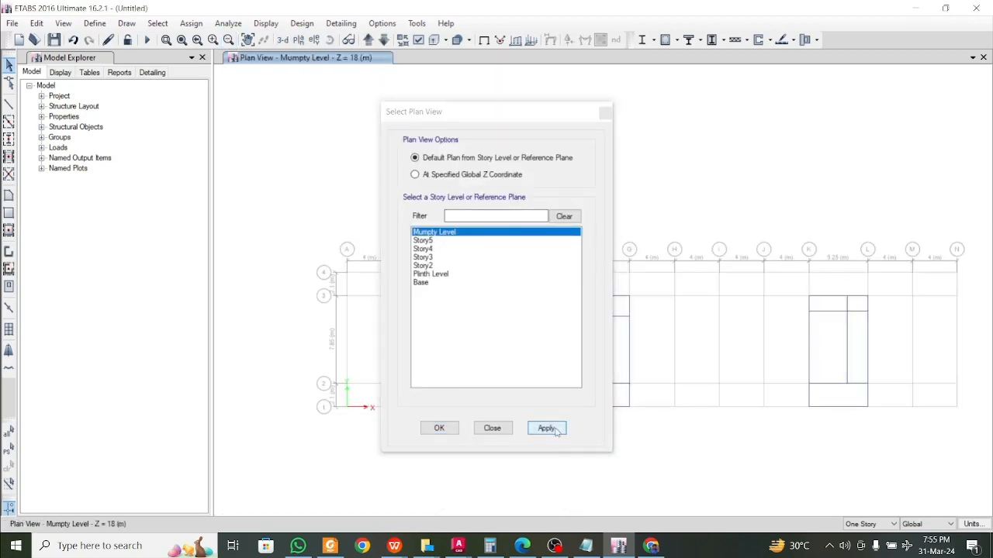
left_click(440, 429)
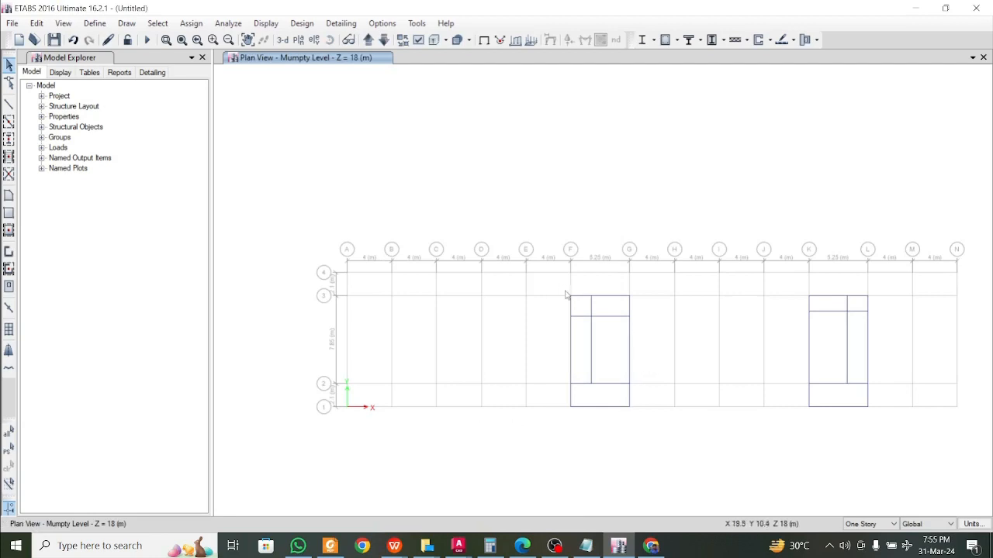
- Try to quick-draw C 400 x 1200 frames with a 90 mm plan offset near grid F
left_click(9, 122)
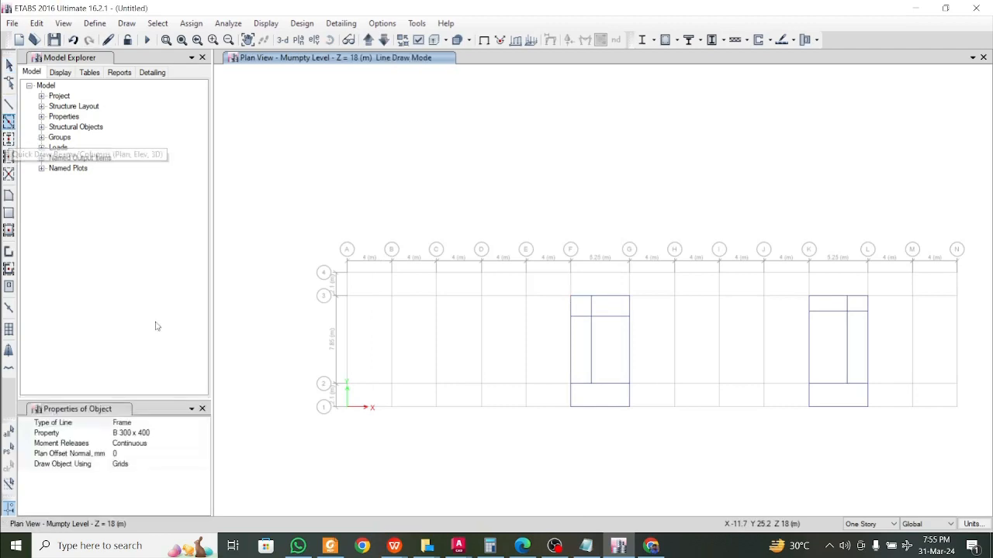
left_click(183, 432)
left_click(204, 433)
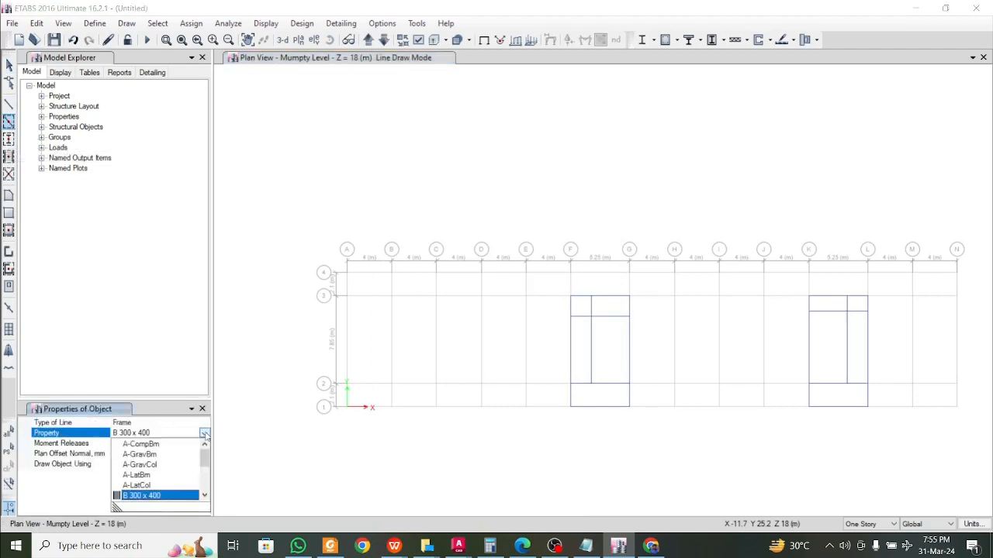
left_click_drag(204, 460, 204, 471)
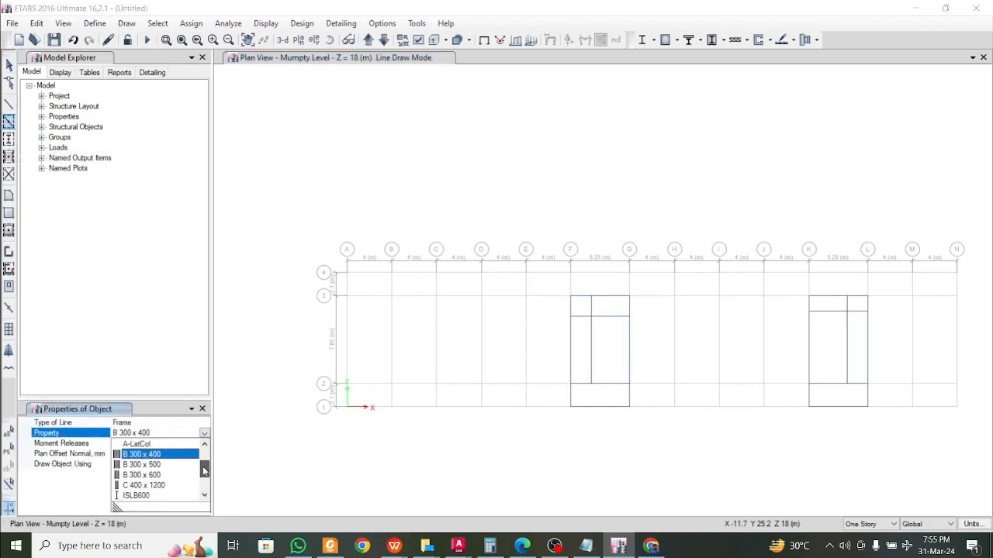
left_click(156, 486)
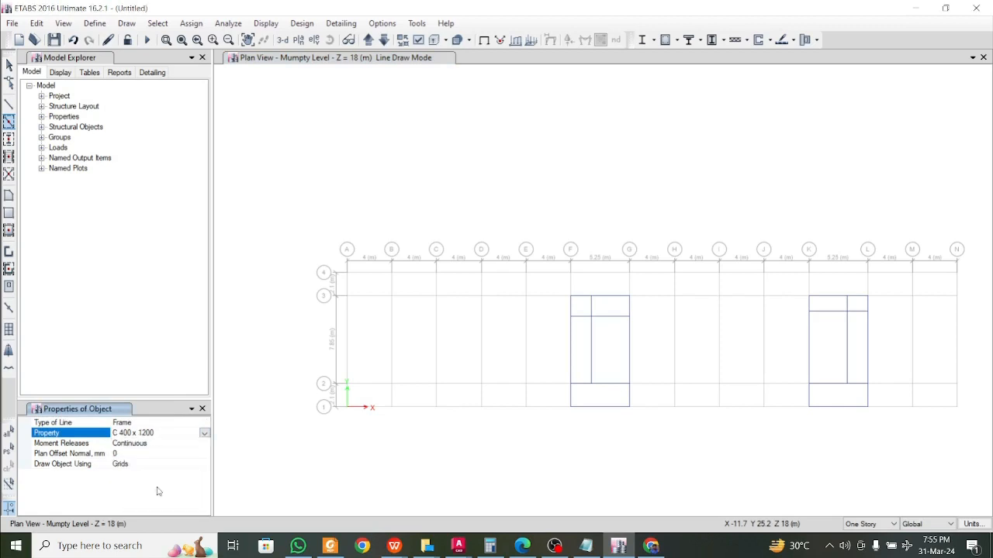
left_click(163, 457)
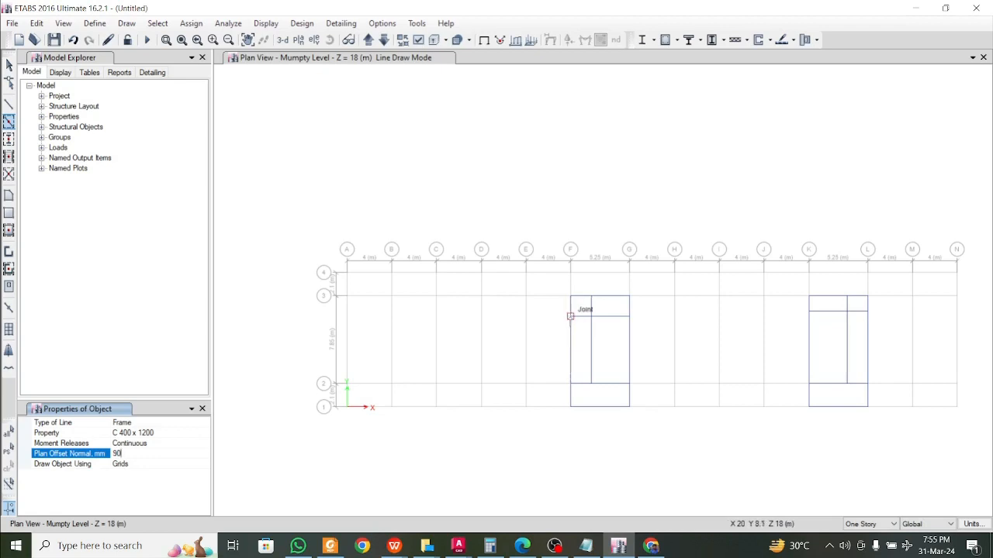
scroll(570, 316, "up", 5)
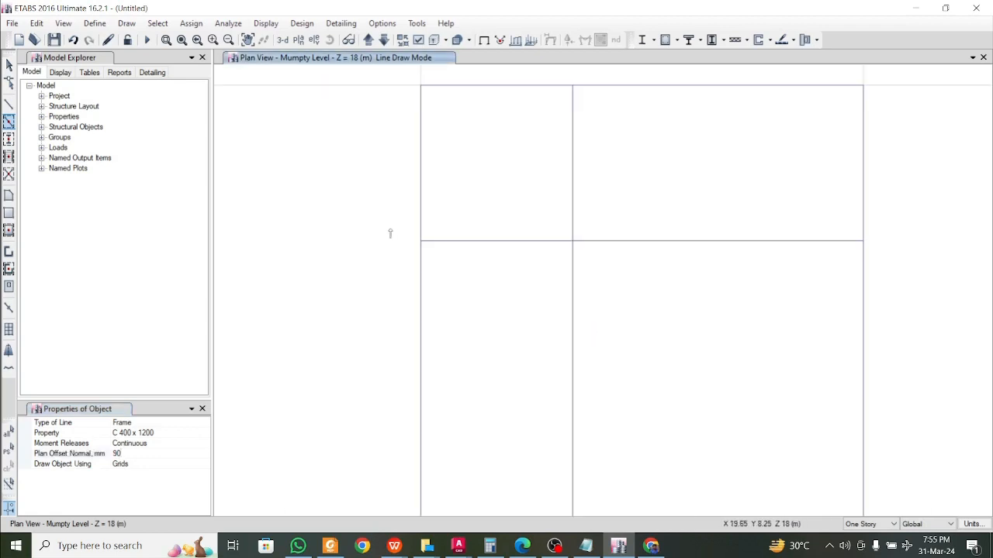
left_click_drag(390, 228, 462, 283)
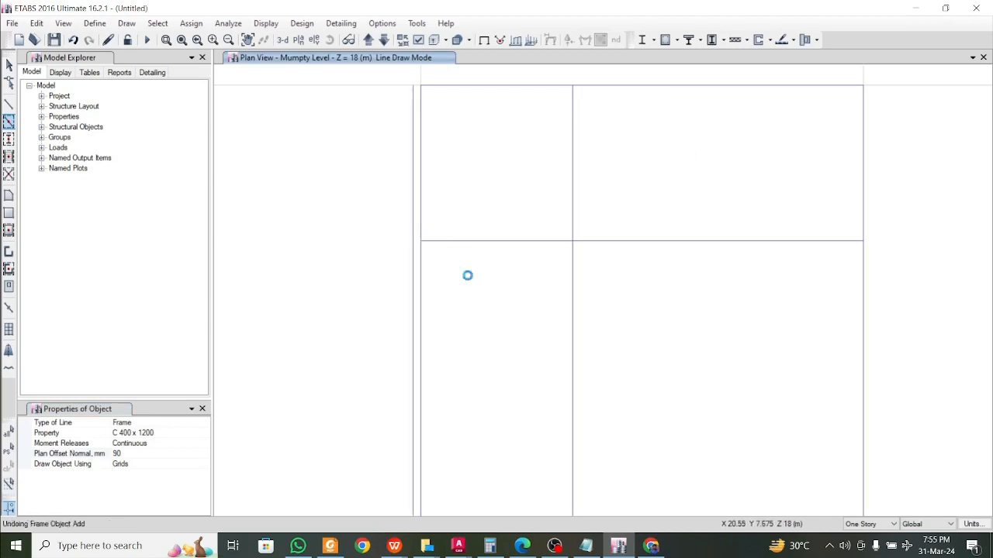
- Try to place C 400 x 1200 columns at 90 degrees where the intermediate cross beam meets grids F and G
left_click(8, 140)
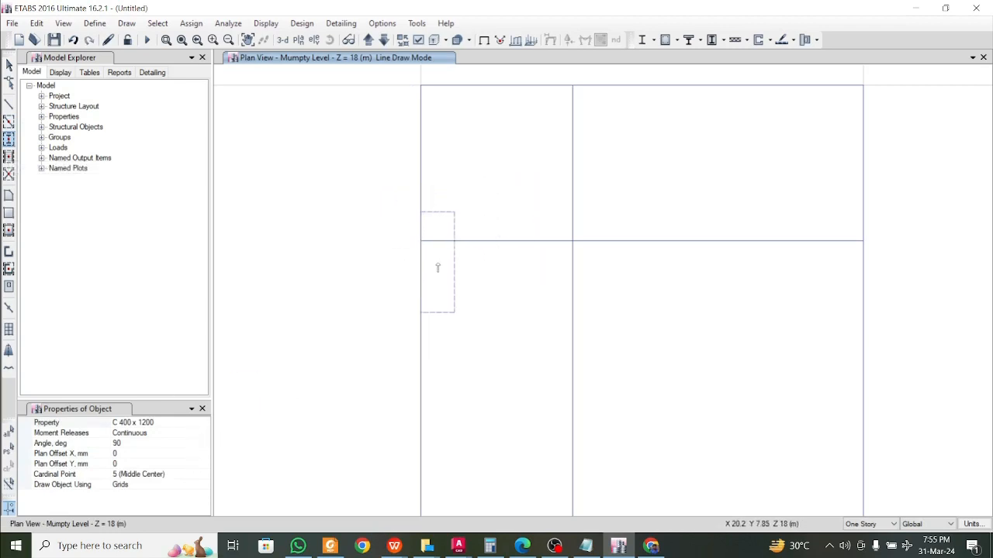
left_click(420, 241)
scroll(498, 287, "down", 3)
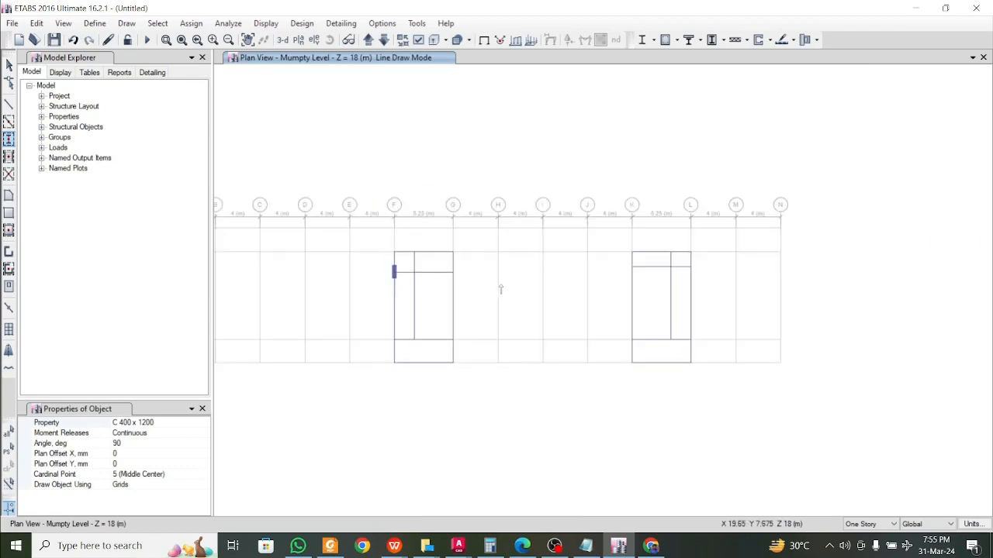
scroll(449, 279, "up", 3)
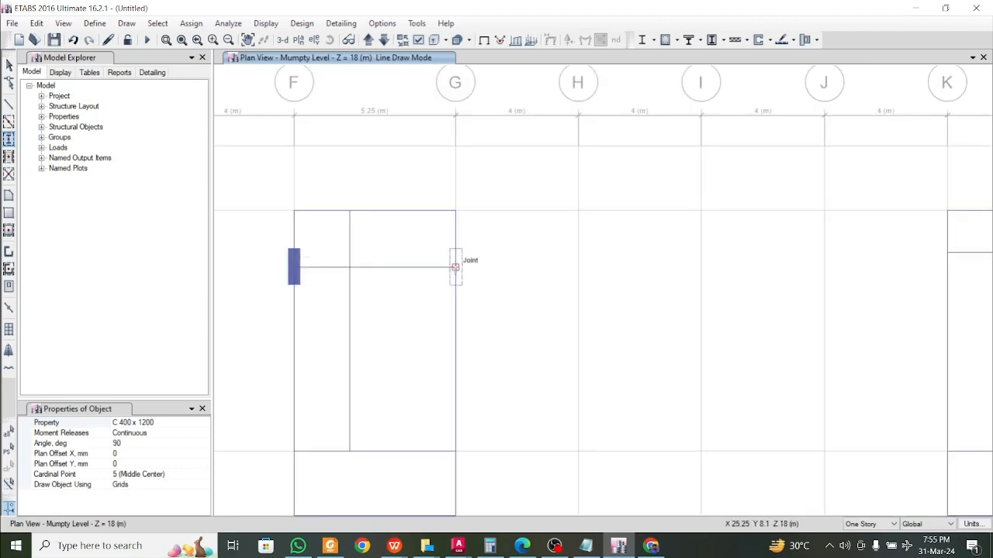
left_click(458, 267)
scroll(473, 293, "down", 3)
scroll(414, 329, "up", 3)
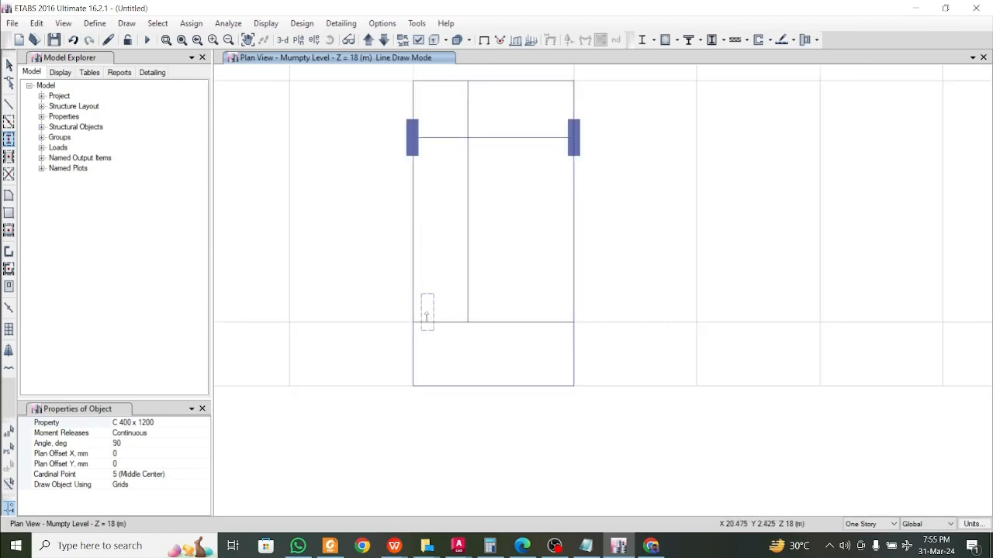
key("ctrl+z")
key("ctrl+z")
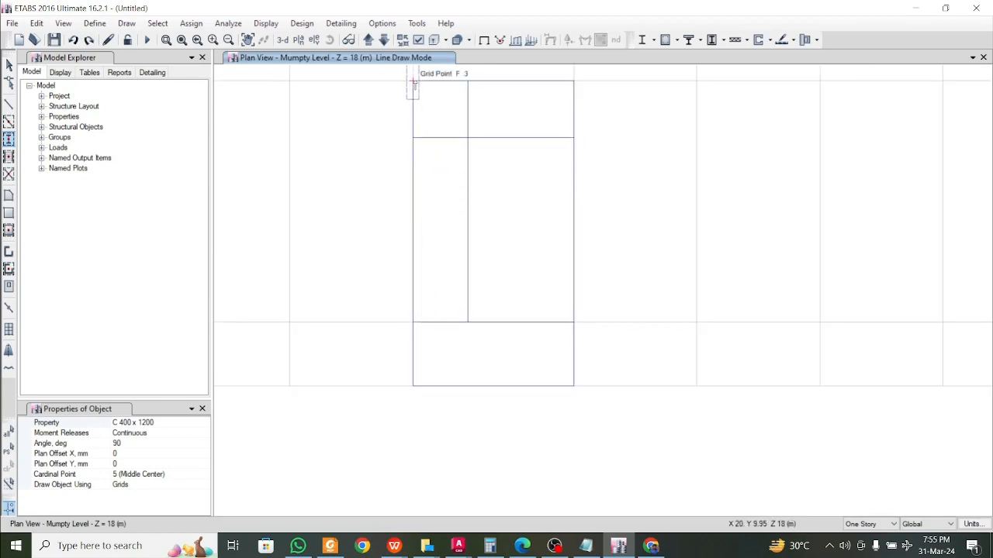
- Place C 400 x 1200 columns at 90 degrees on Mumpty Level at grid points F3, G3, F2 and G2
left_click(413, 81)
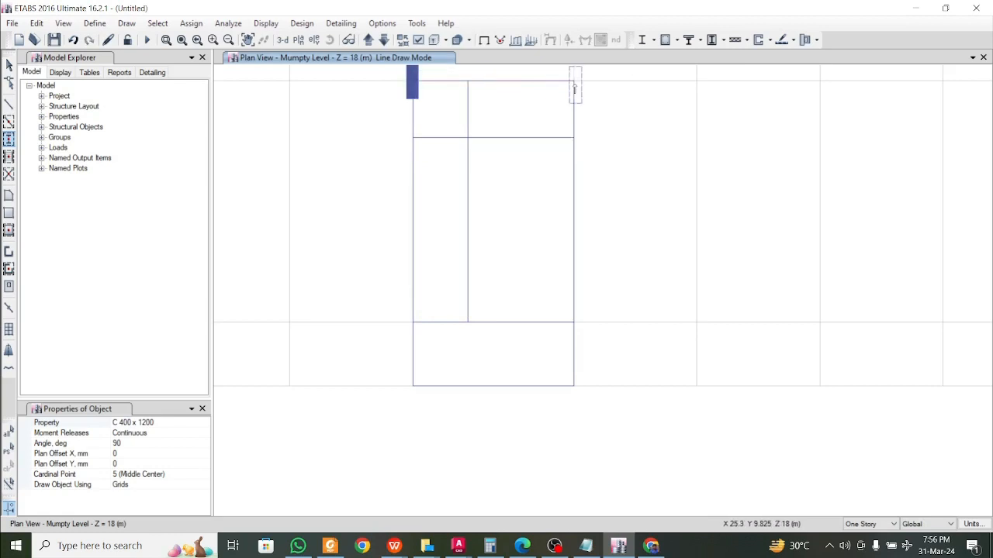
middle_click_drag(574, 81, 562, 239)
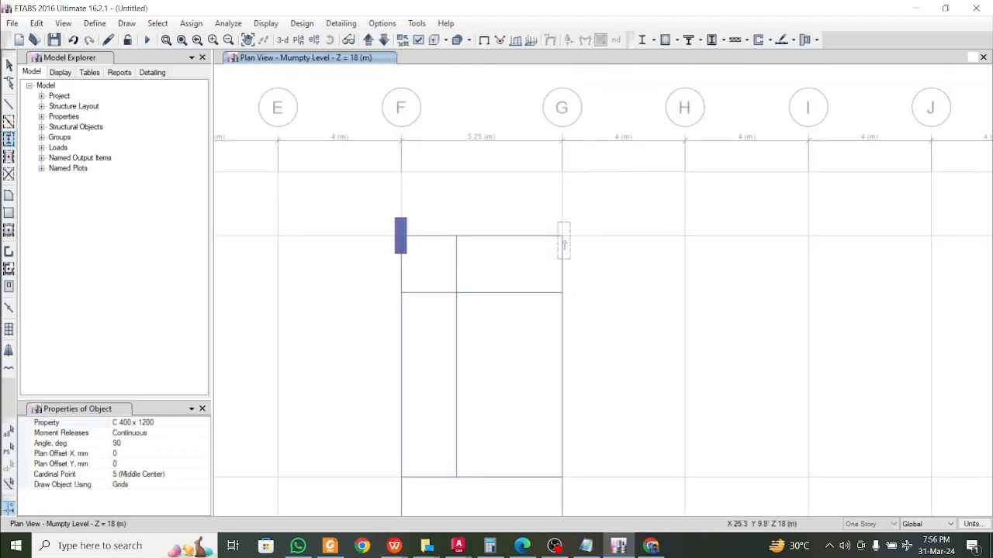
left_click(562, 239)
scroll(562, 239, "down", 5)
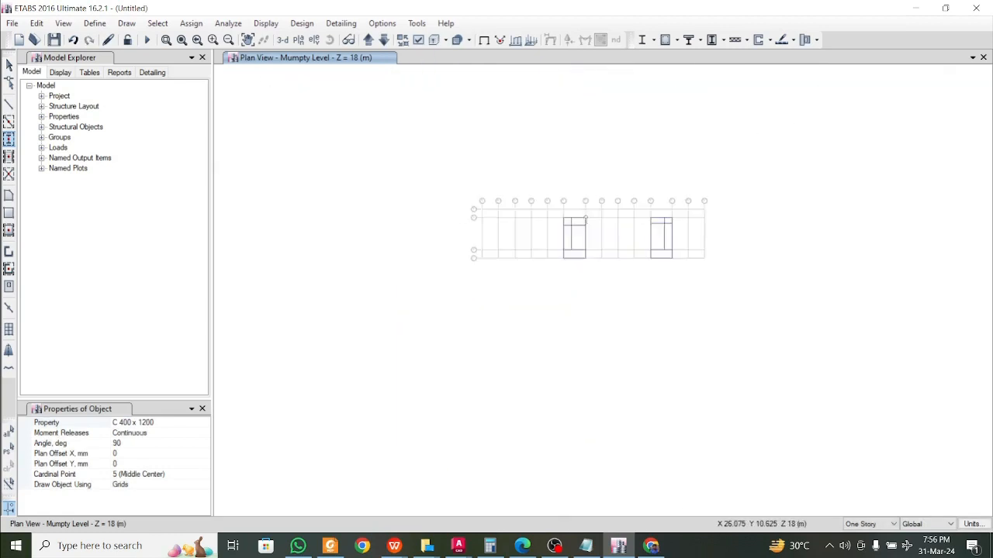
scroll(456, 326, "up", 5)
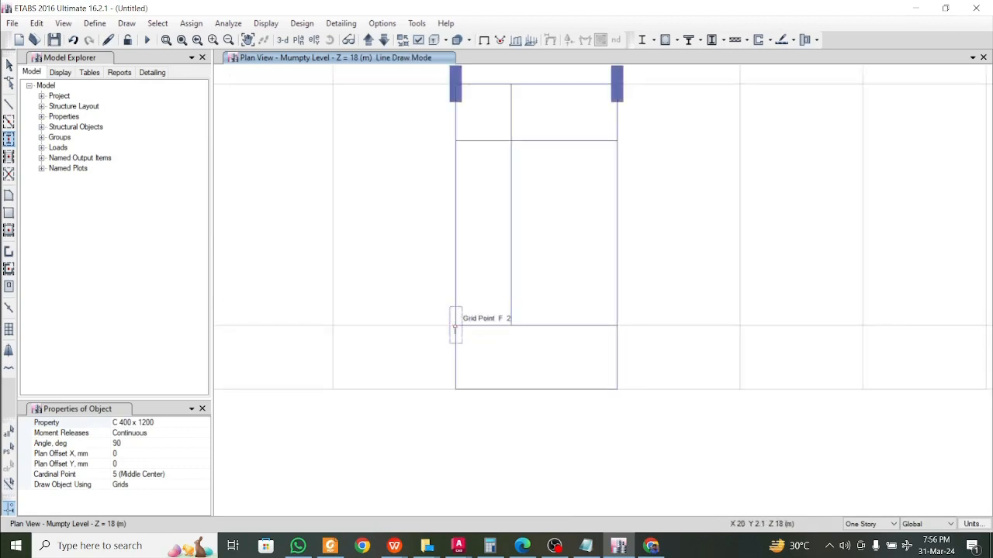
left_click(455, 326)
left_click(618, 320)
scroll(618, 319, "down", 5)
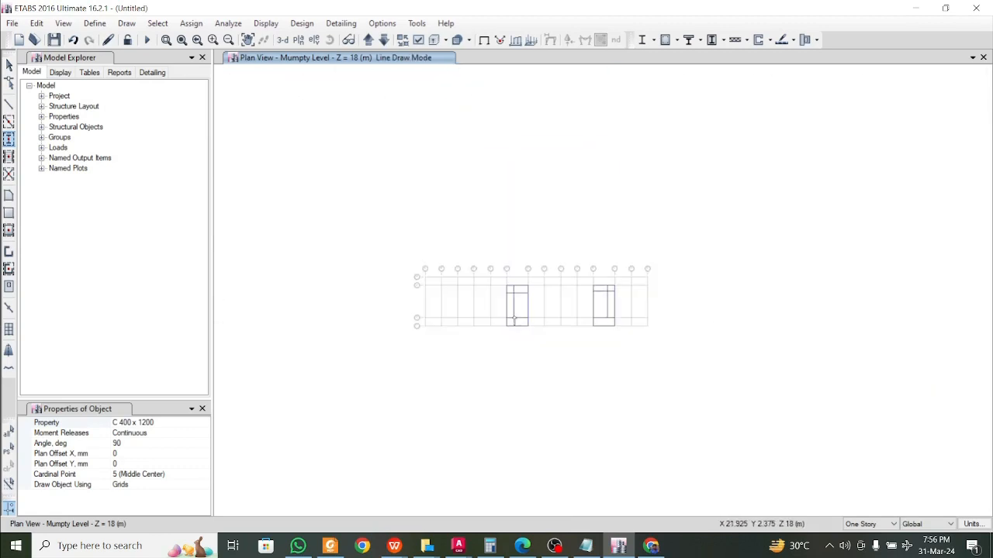
- Place C 400 x 1200 columns at 90 degrees at grid points K3, L3, K2 and L2, and end the column drawing
scroll(636, 278, "up", 5)
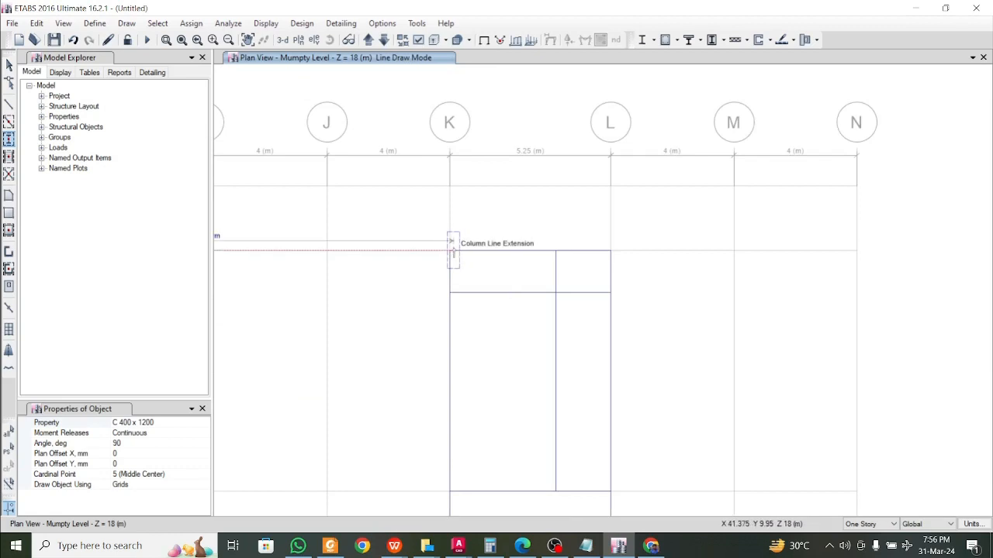
left_click(450, 249)
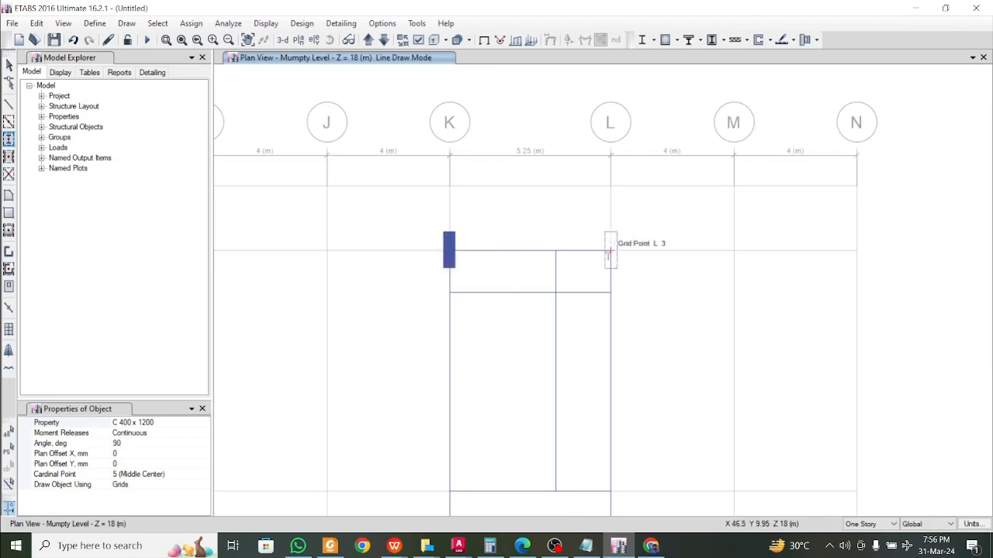
left_click(610, 250)
scroll(534, 326, "down", 5)
scroll(532, 349, "up", 5)
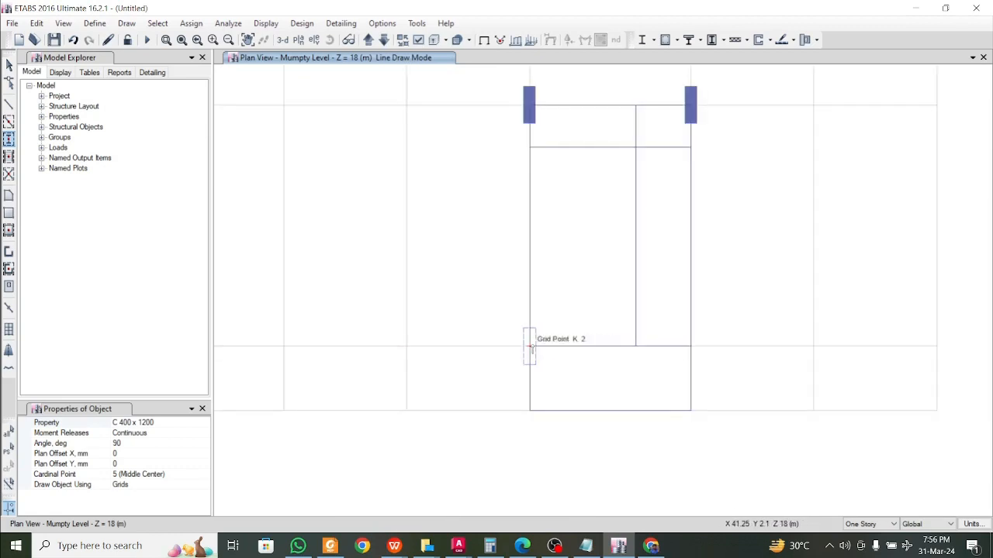
left_click(530, 349)
left_click(689, 346)
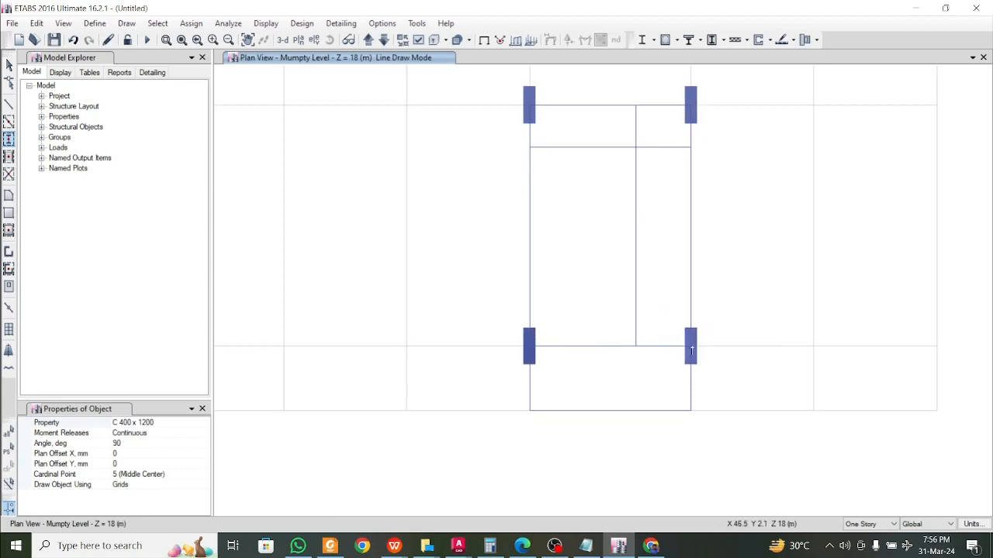
scroll(601, 319, "down", 5)
key("Escape")
scroll(594, 318, "up", 5)
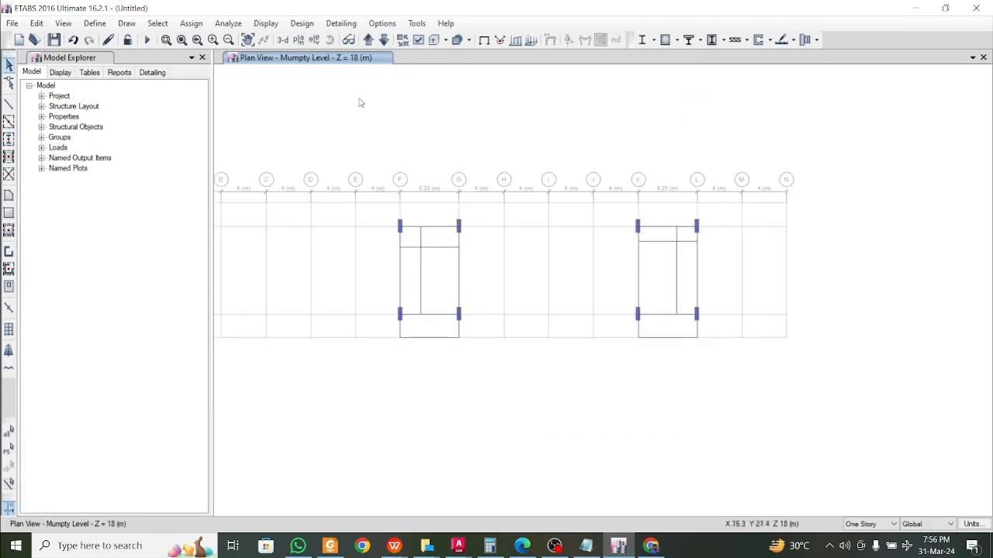
- Check the new core roof columns in the 3D view with the frames shown extruded
left_click(284, 40)
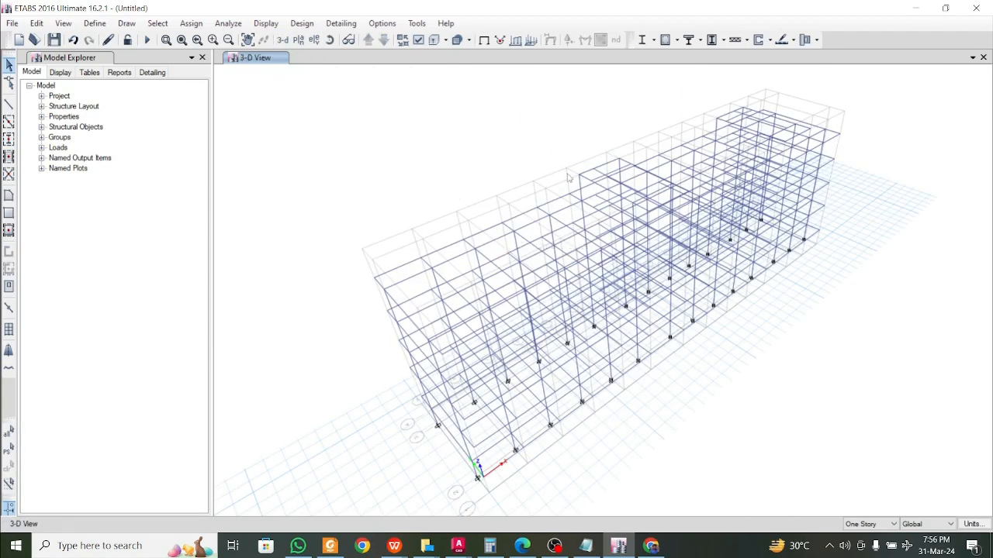
scroll(568, 177, "up", 3)
scroll(570, 175, "down", 3)
middle_click_drag(813, 279, 804, 270)
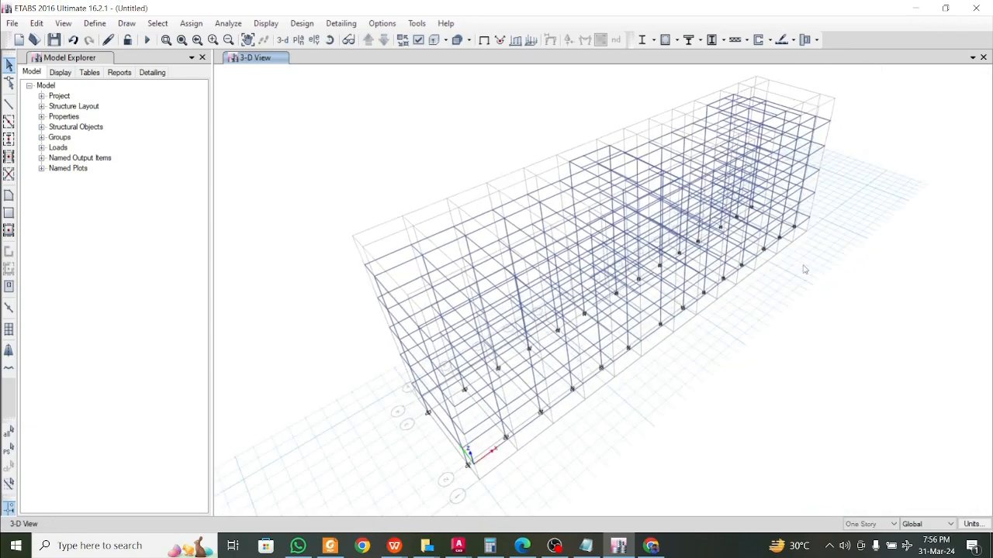
left_click(435, 40)
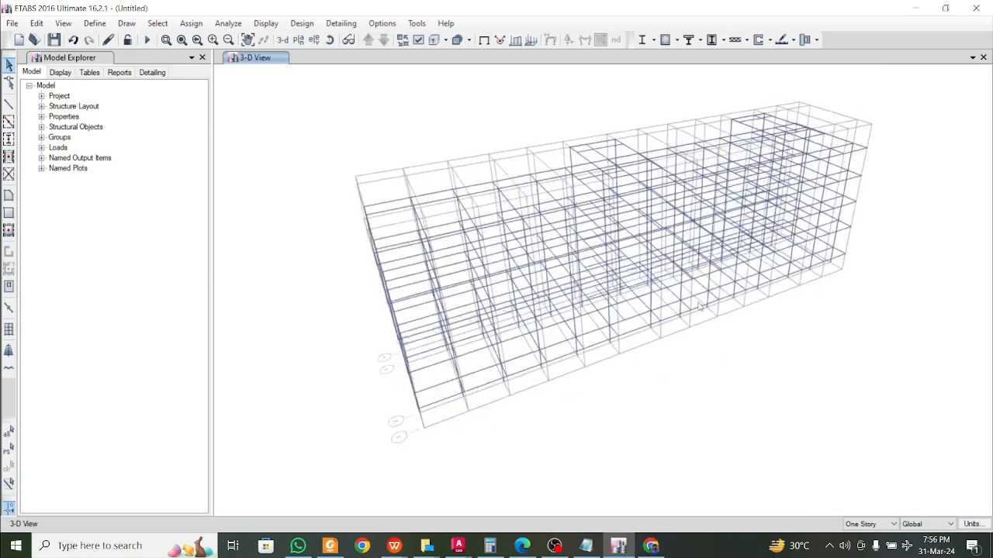
middle_click_drag(698, 305, 649, 290, "shift")
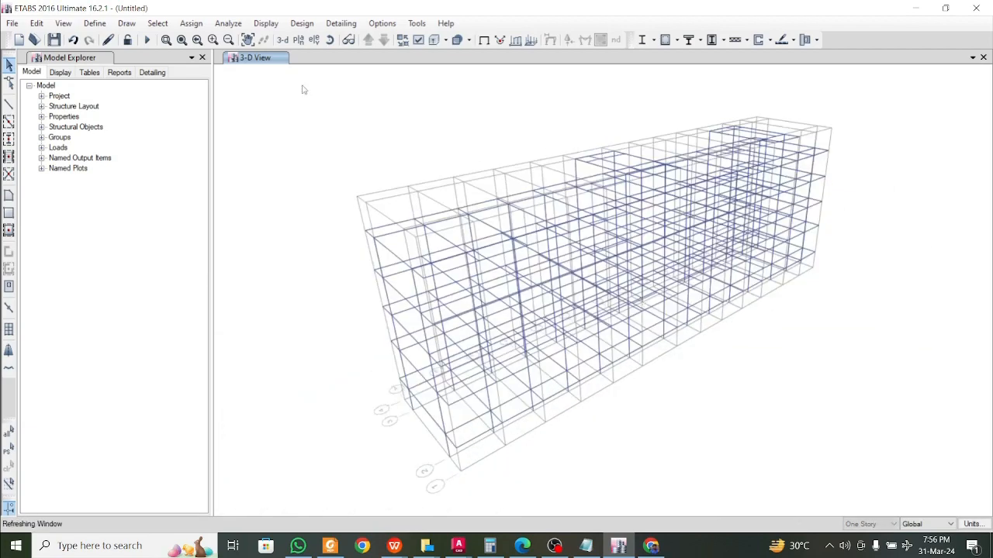
middle_click_drag(403, 103, 369, 108)
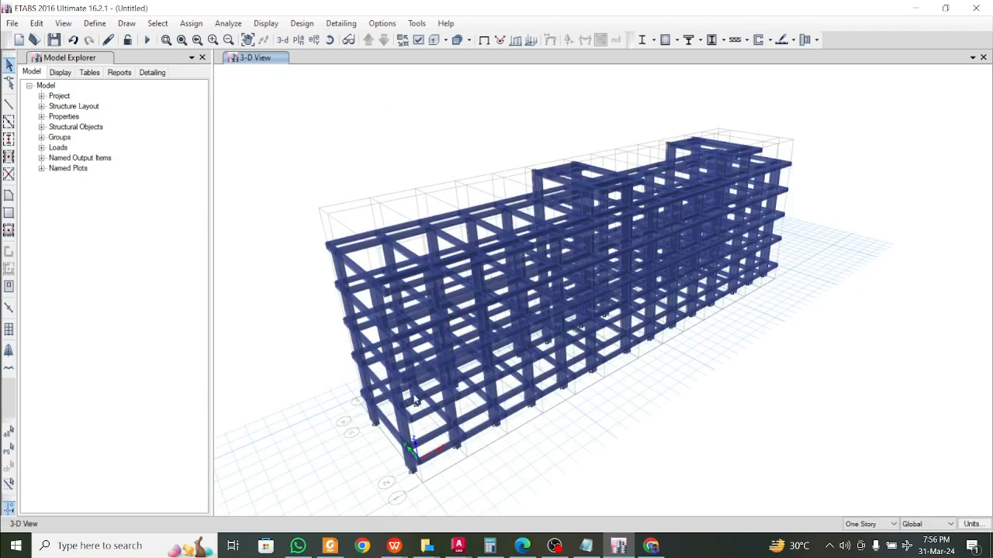
- Open the plan view of Story2 and adjust its display so the column sections show
left_click(299, 41)
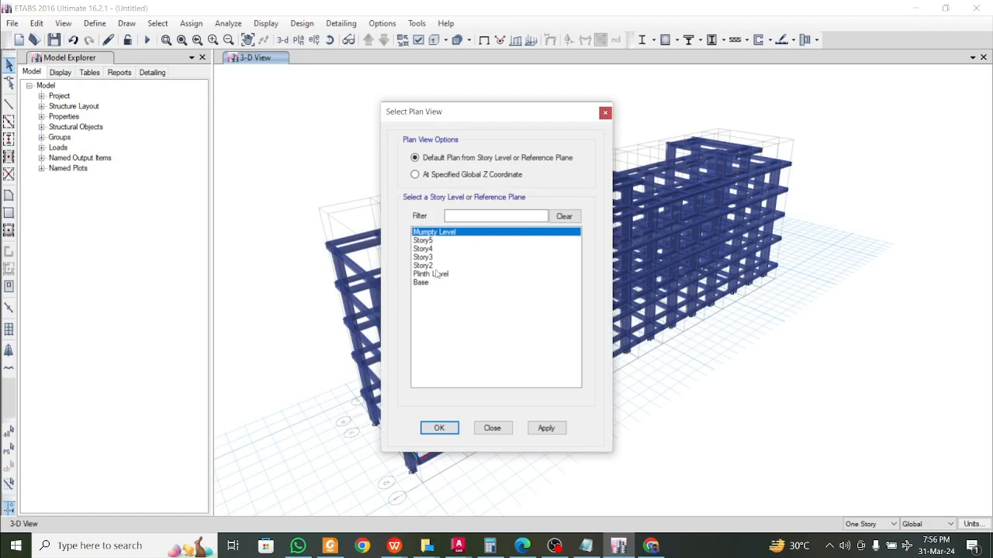
left_click(435, 268)
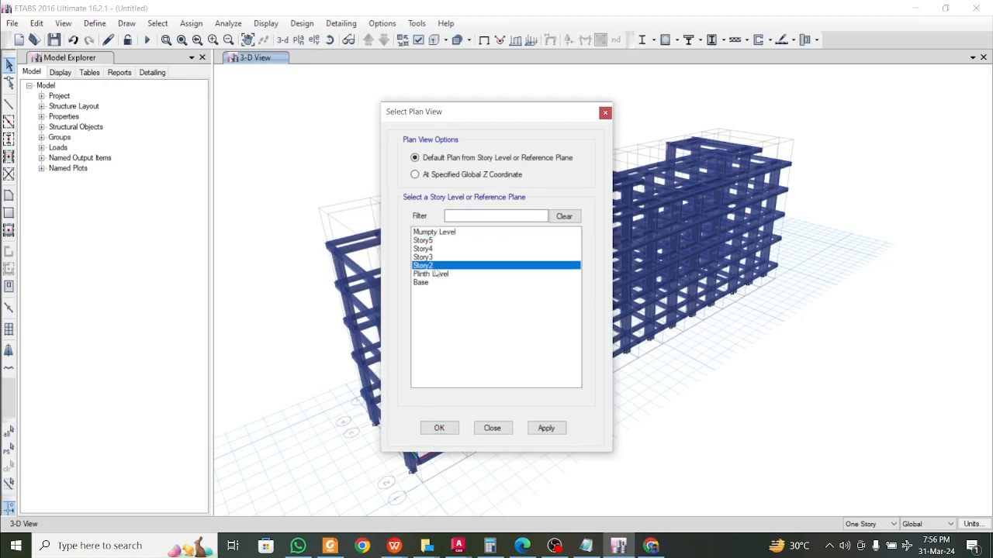
left_click(547, 428)
left_click(439, 428)
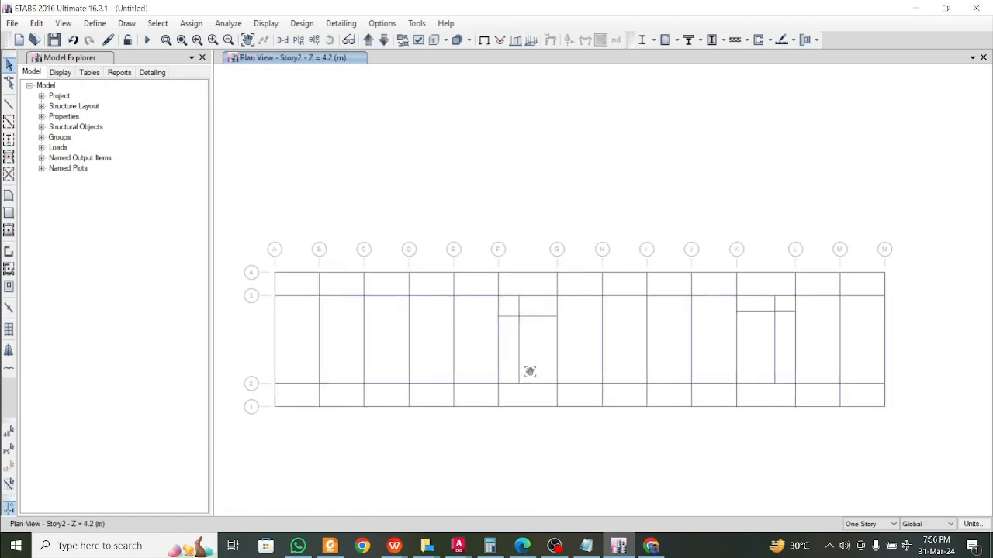
left_click(435, 40)
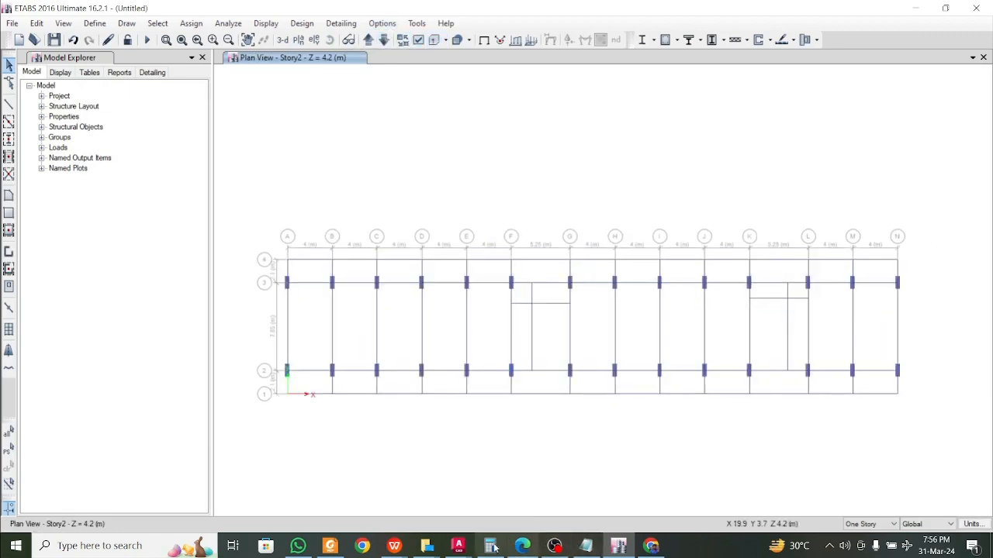
- Switch to AutoCAD and look through the floor plans in the SAIMA PLAN (5) drawing
mouse_move(458, 545)
left_click(441, 511)
scroll(474, 369, "down", 5)
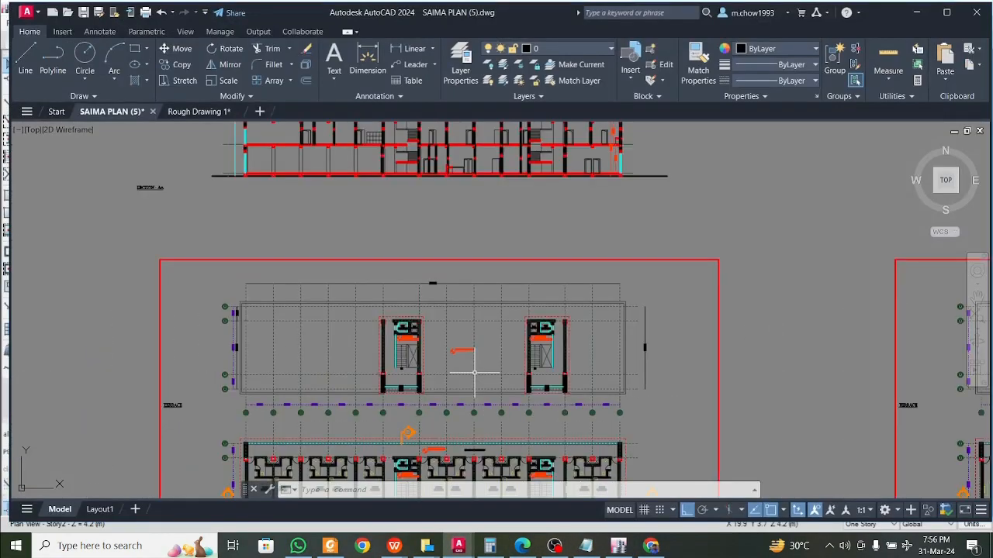
scroll(456, 271, "down", 1)
scroll(456, 272, "up", 4)
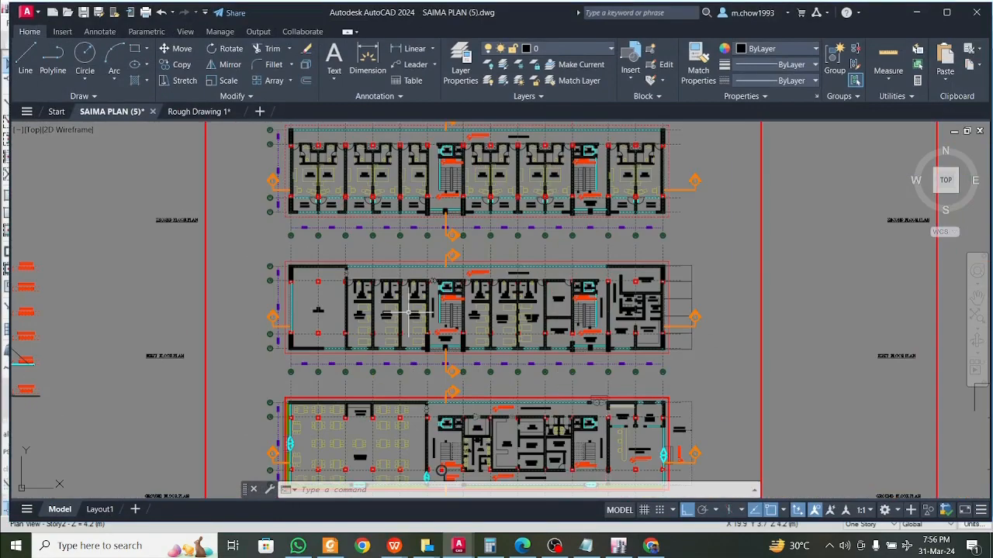
scroll(434, 295, "down", 6)
- Examine the first floor plan in Rough Drawing 1, checking the toilet wall's dimension beside the column marked (8.175,0)
left_click(198, 110)
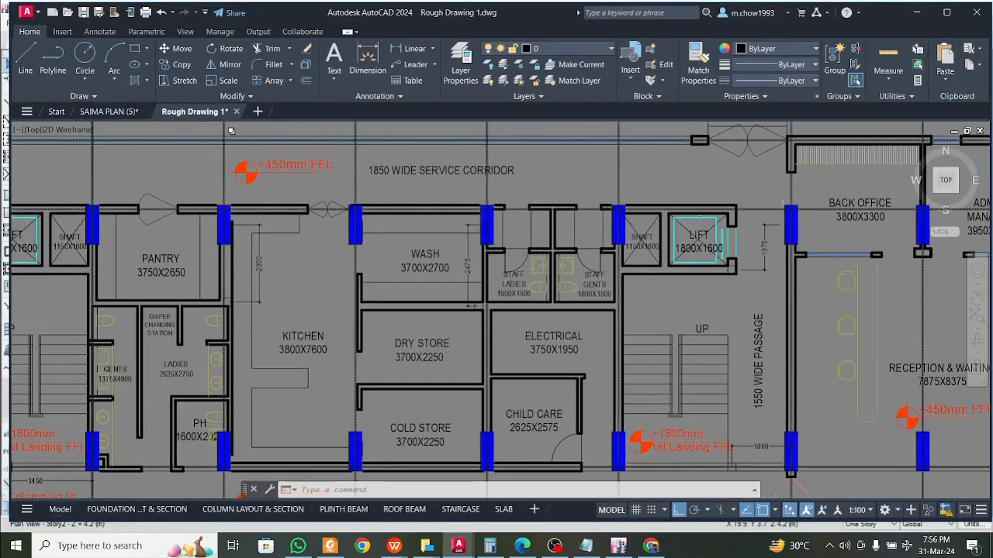
scroll(244, 380, "down", 3)
scroll(485, 463, "up", 2)
middle_click_drag(318, 317, 333, 369)
middle_click_drag(238, 364, 353, 369)
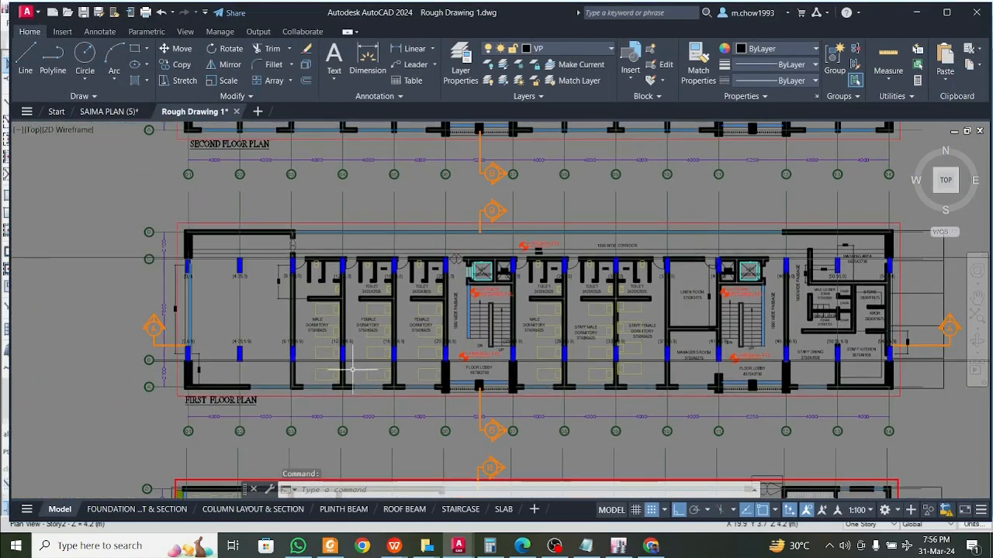
scroll(322, 336, "up", 2)
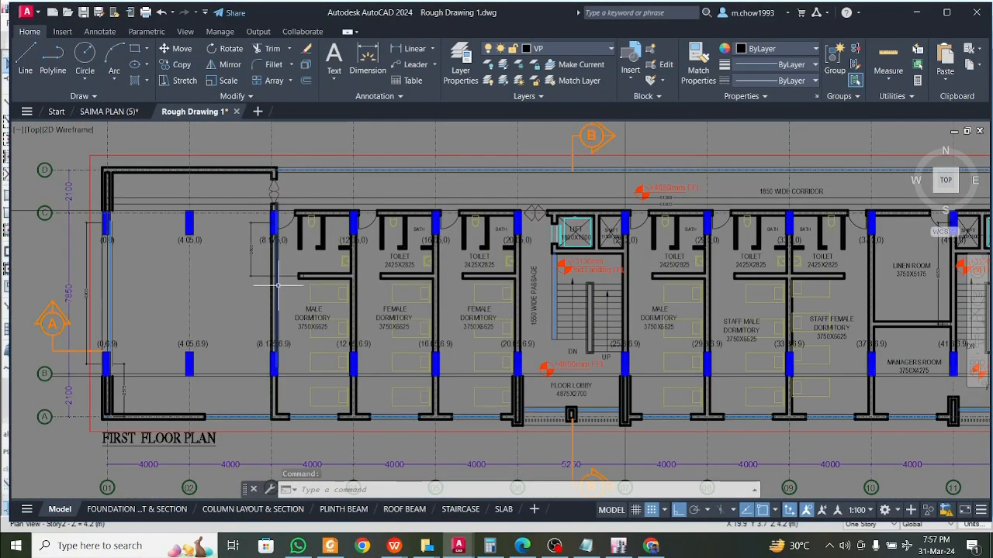
scroll(286, 276, "up", 2)
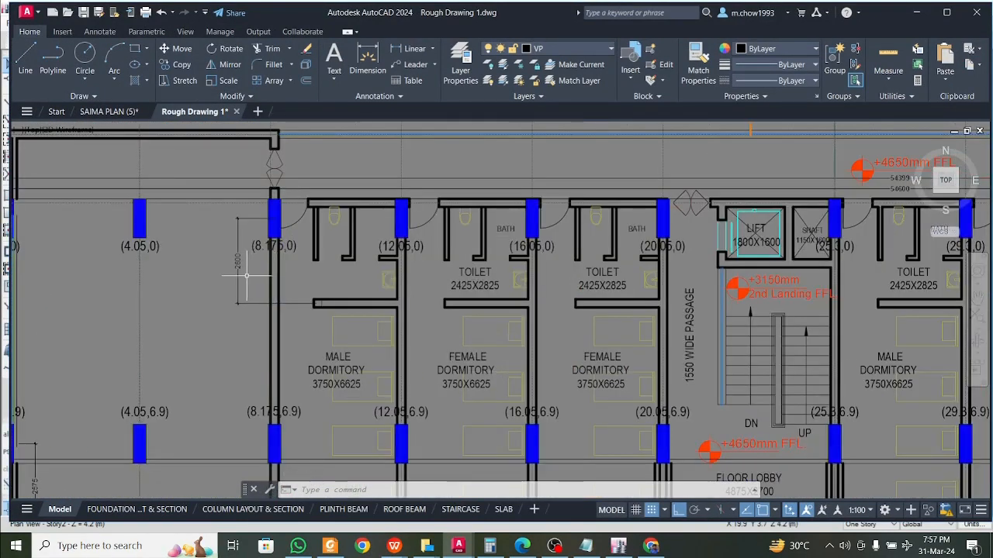
left_click(247, 276)
scroll(246, 275, "up", 2)
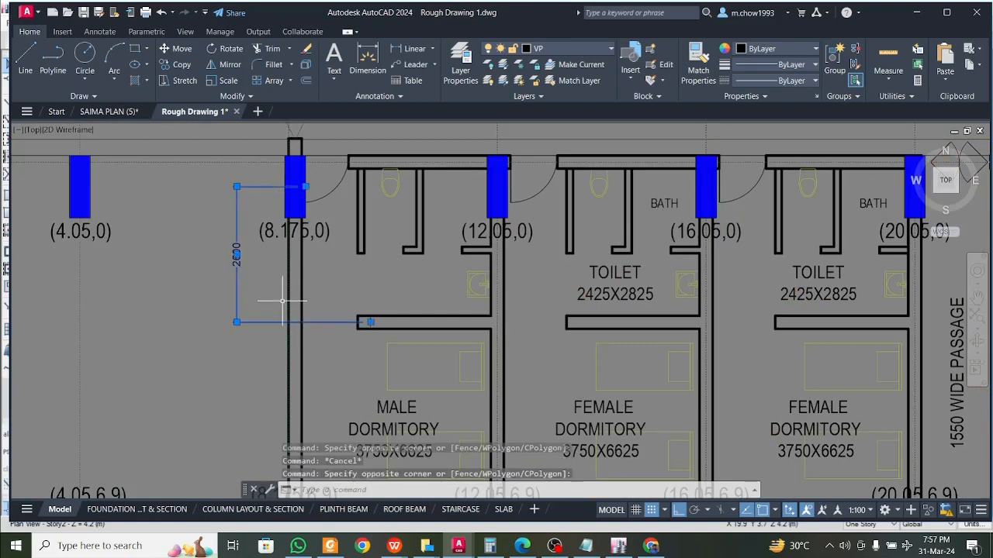
scroll(294, 308, "down", 2)
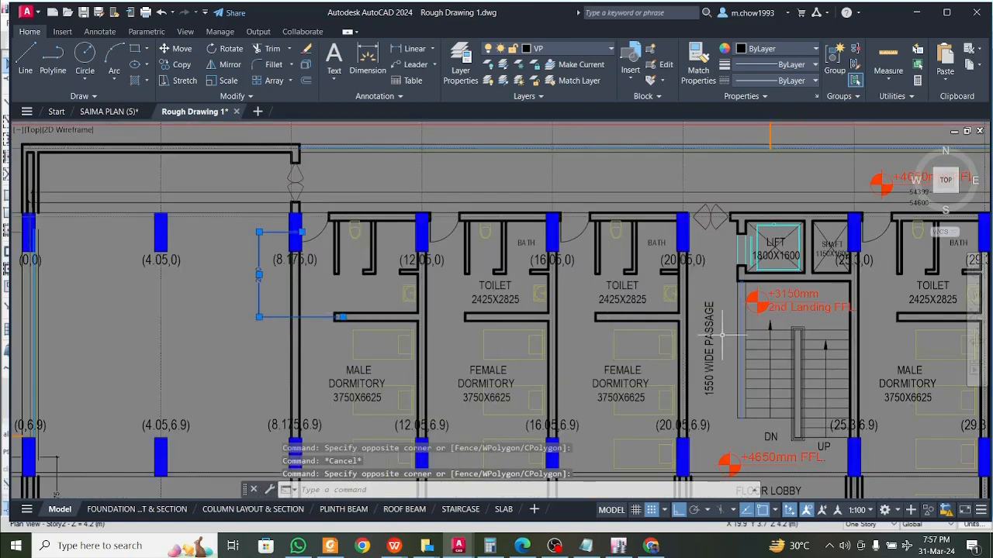
- Switch back to the Story2 plan in ETABS
left_click(618, 546)
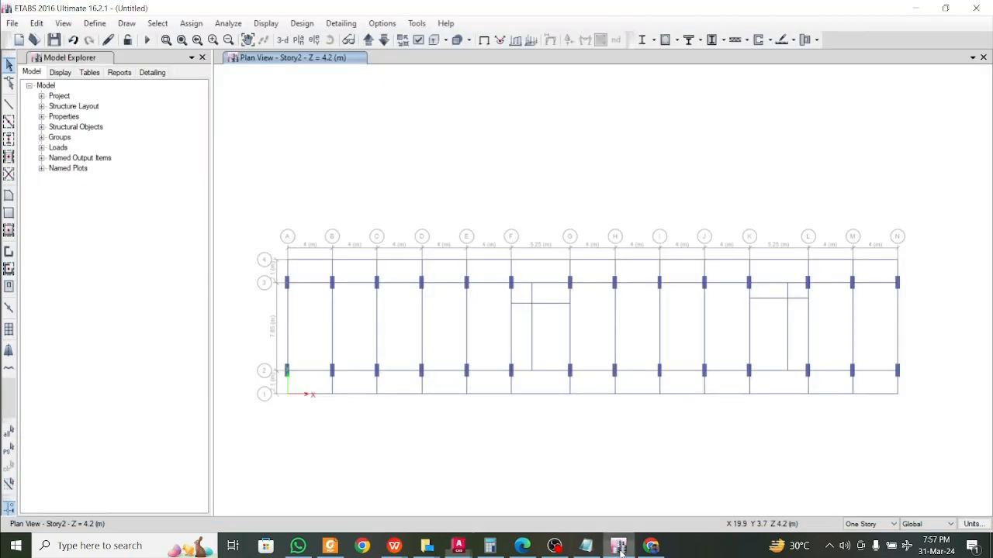
left_click(619, 546)
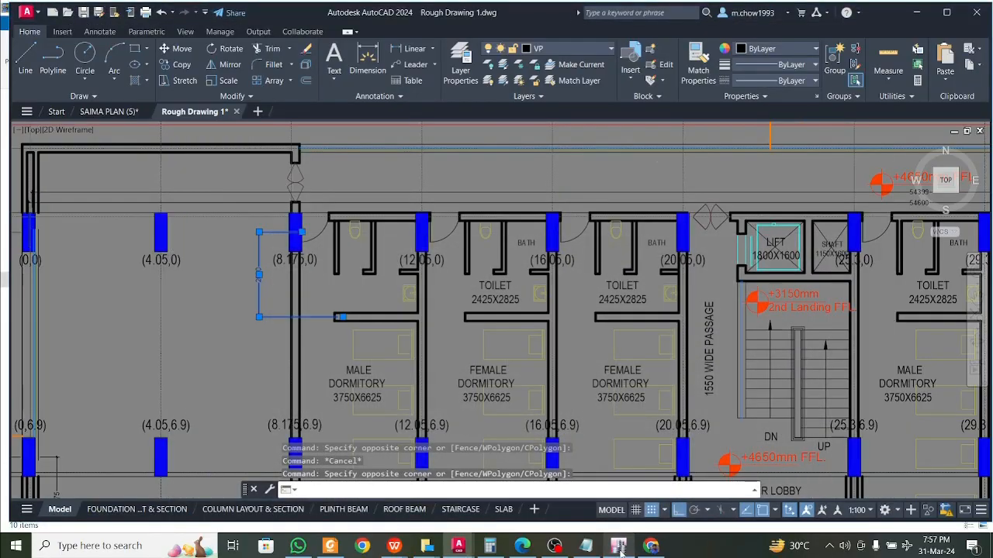
left_click(618, 546)
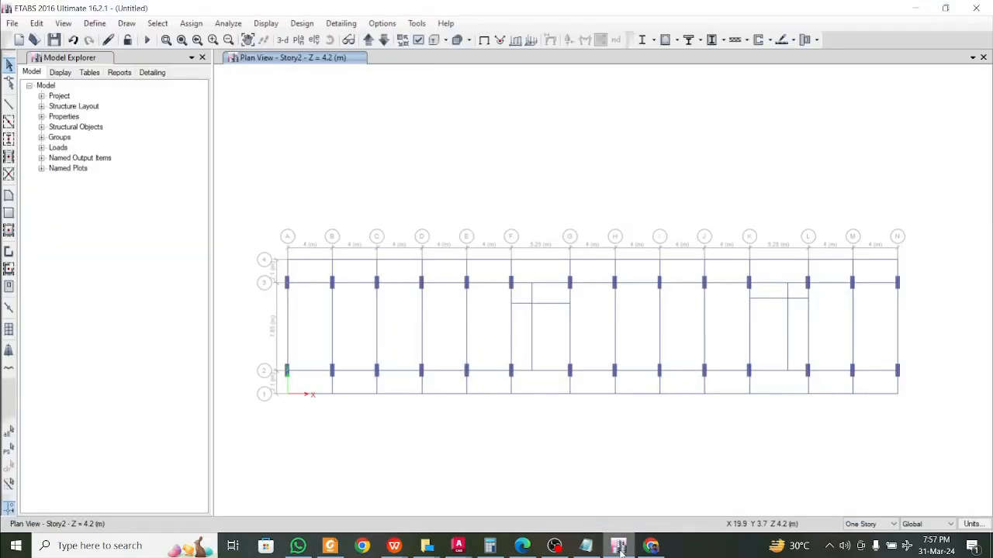
- Replicate the three grid 3 beams between C and F linearly with dy -2.6 m on the Story2 plan
left_click(619, 546)
left_click(619, 549)
scroll(417, 304, "up", 3)
left_click(386, 256)
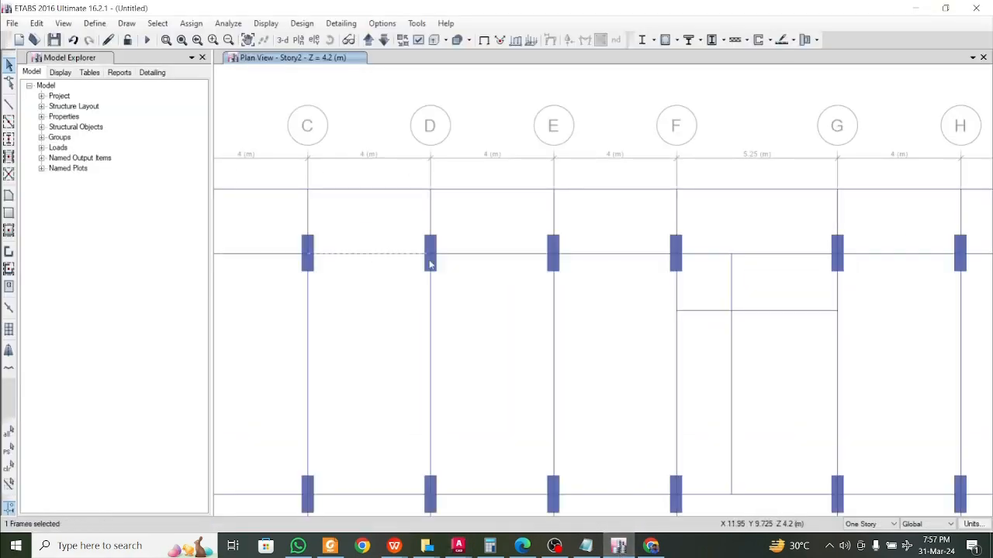
left_click(478, 240)
left_click(570, 231)
key("ctrl+r")
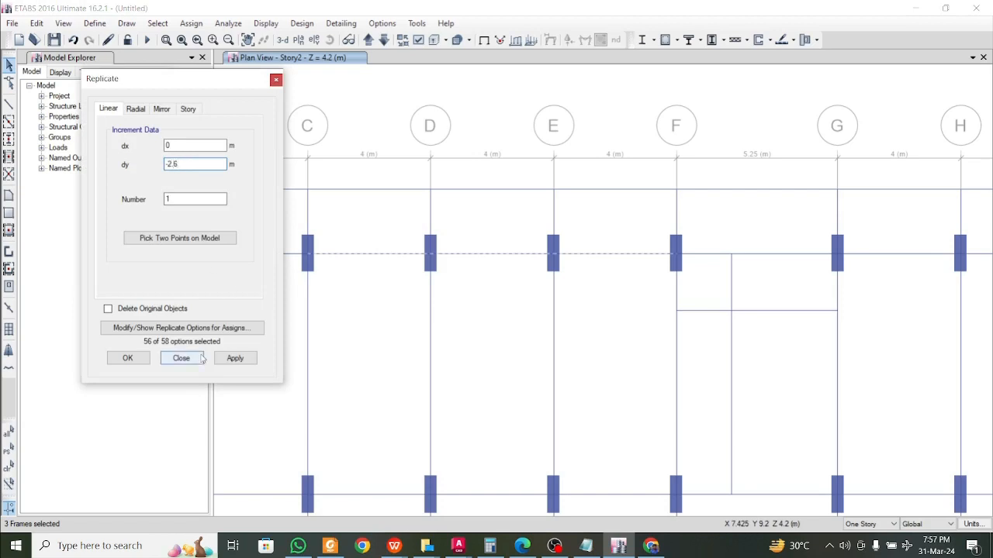
left_click(235, 358)
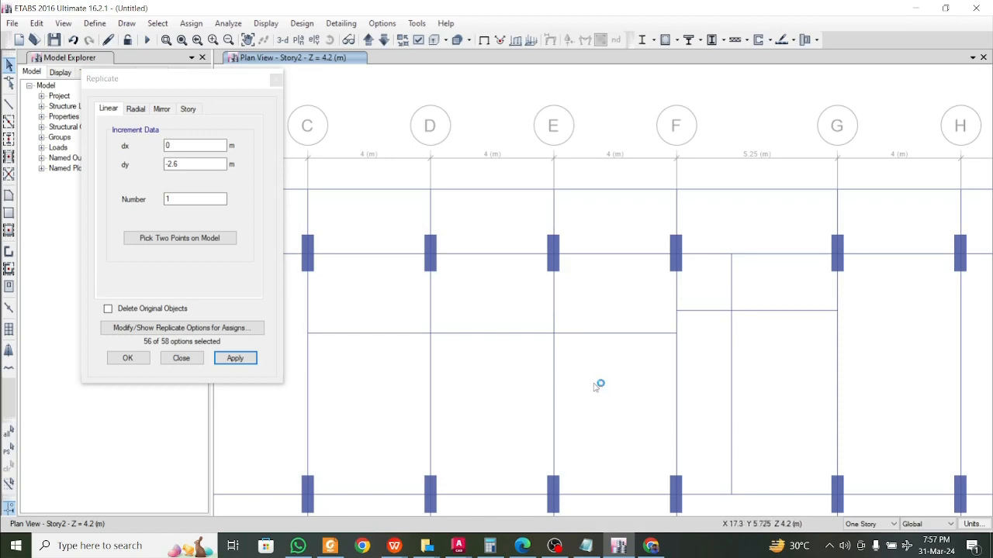
scroll(598, 386, "down", 5)
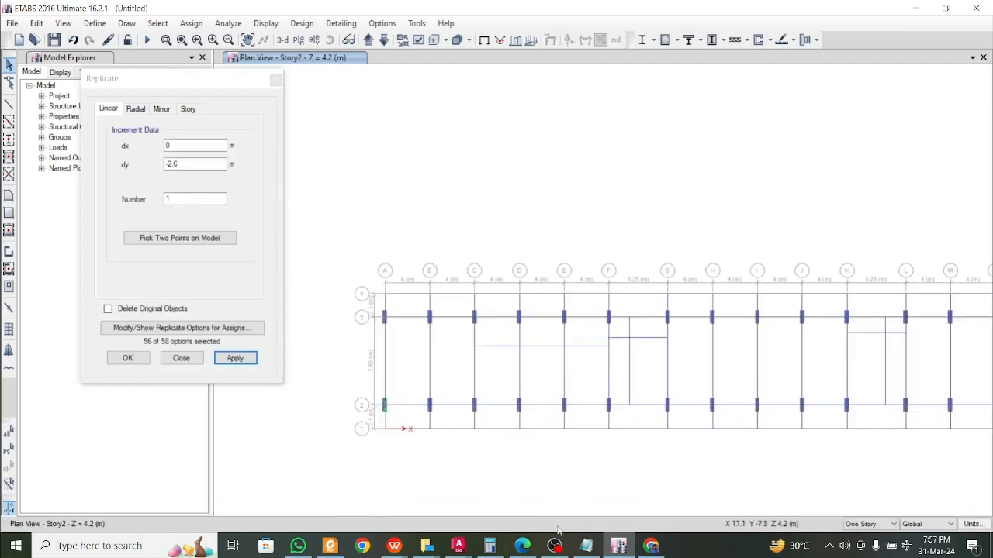
- Switch to Rough Drawing 1 in AutoCAD and examine the toilet walls of the dormitories around the lift on the first floor plan
mouse_move(459, 545)
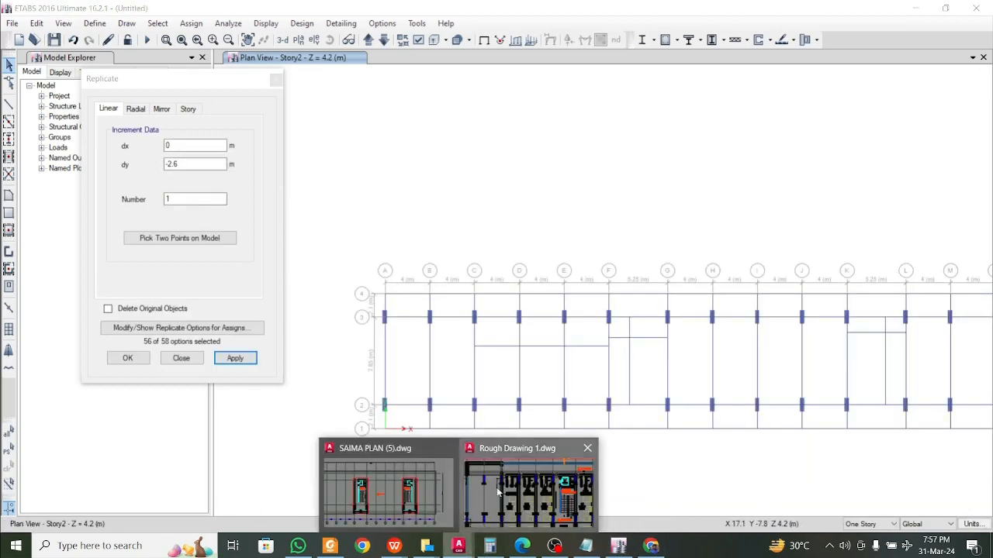
left_click(499, 491)
middle_click_drag(946, 341, 617, 365)
middle_click_drag(789, 366, 617, 373)
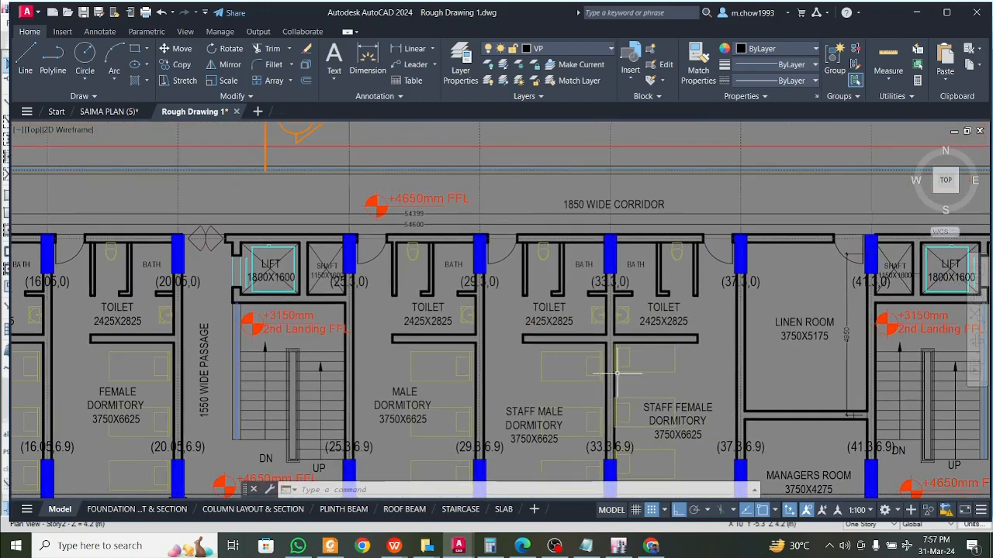
scroll(445, 335, "up", 2)
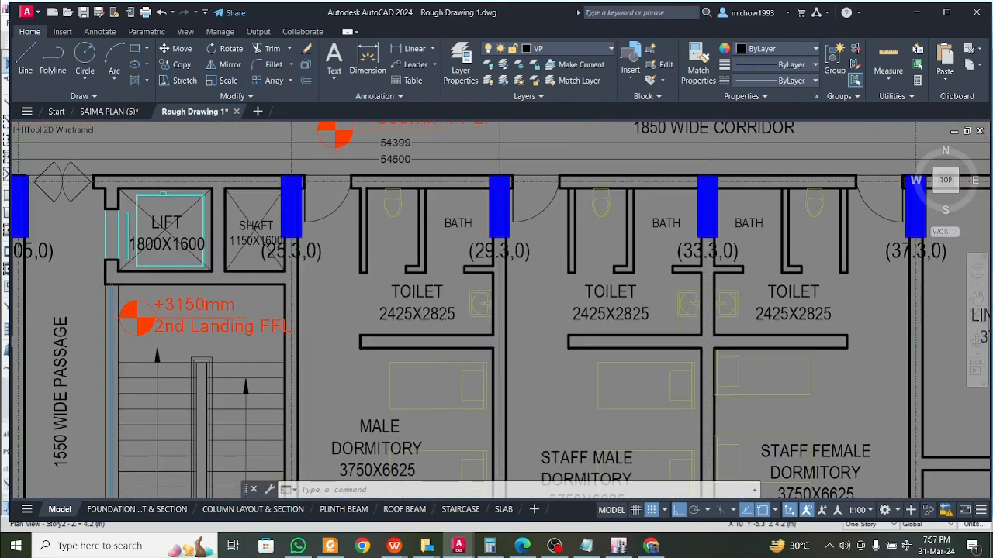
scroll(490, 345, "down", 2)
middle_click_drag(433, 345, 637, 363)
middle_click_drag(501, 369, 592, 390)
scroll(743, 366, "down", 4)
middle_click_drag(586, 217, 570, 270)
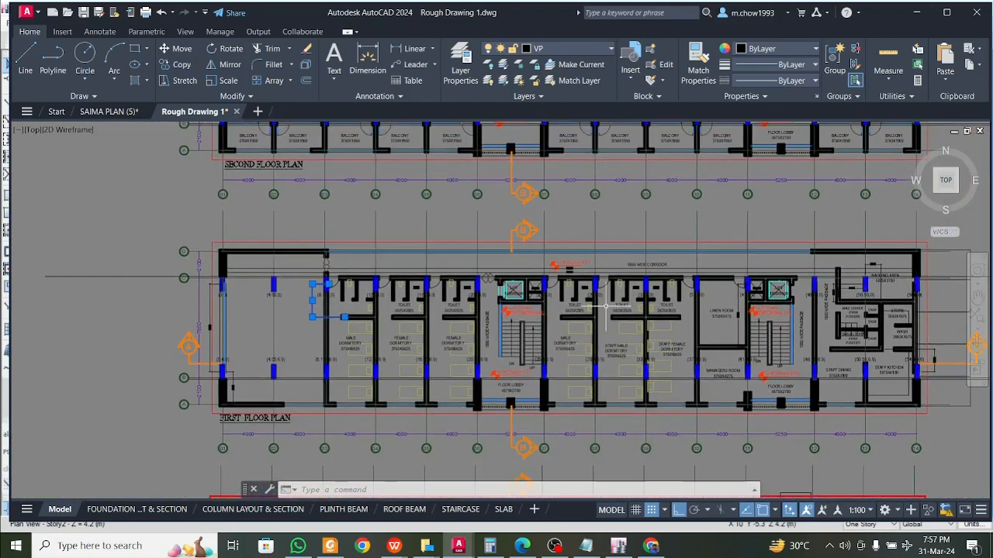
- Compare the toilet wall offset beside the column marked (8.175,0) with the toilet walls of the other dormitories
scroll(622, 293, "up", 2)
scroll(530, 330, "up", 3)
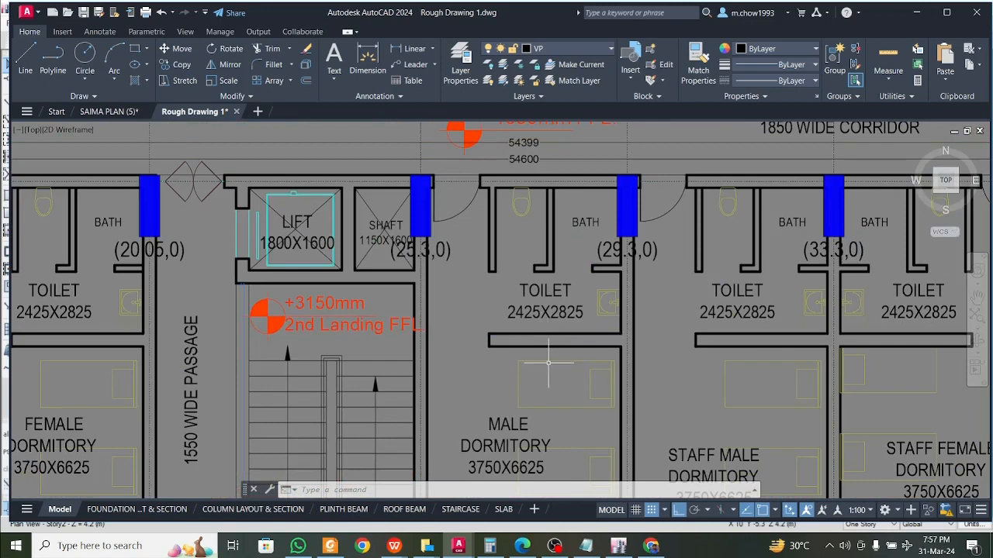
scroll(547, 344, "down", 2)
middle_click_drag(203, 350, 356, 357)
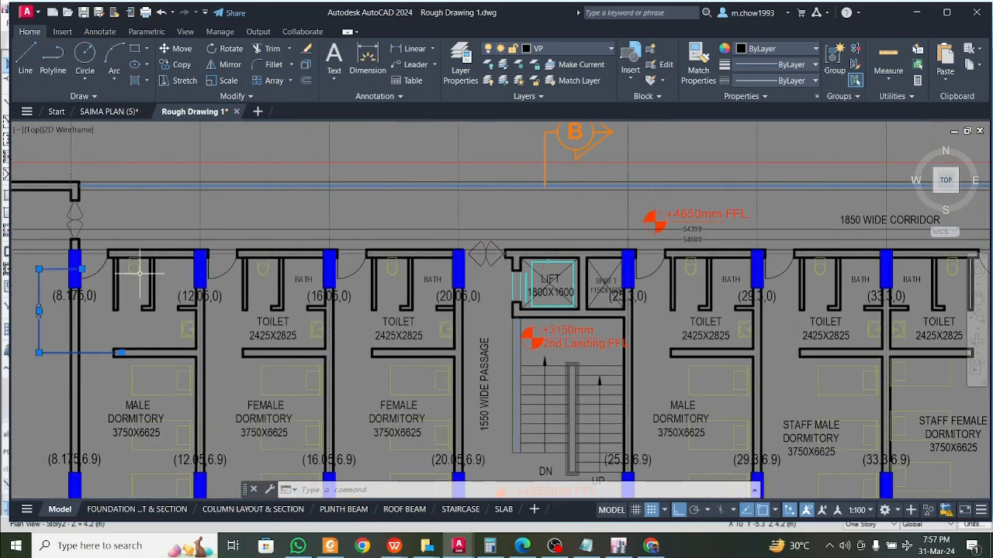
scroll(23, 326, "up", 4)
left_click(618, 546)
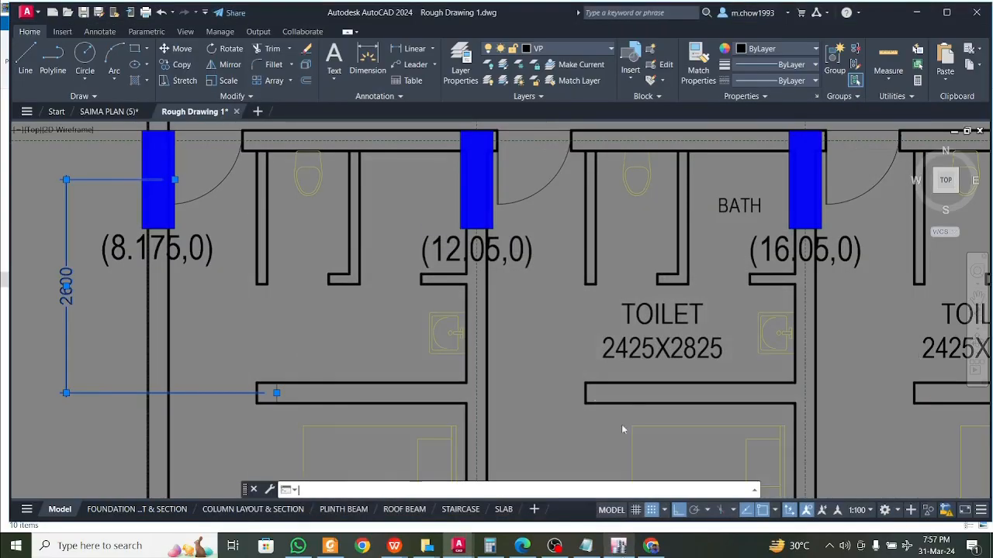
scroll(599, 295, "down", 4)
middle_click_drag(669, 308, 495, 318)
scroll(373, 333, "down", 2)
middle_click_drag(373, 333, 141, 339)
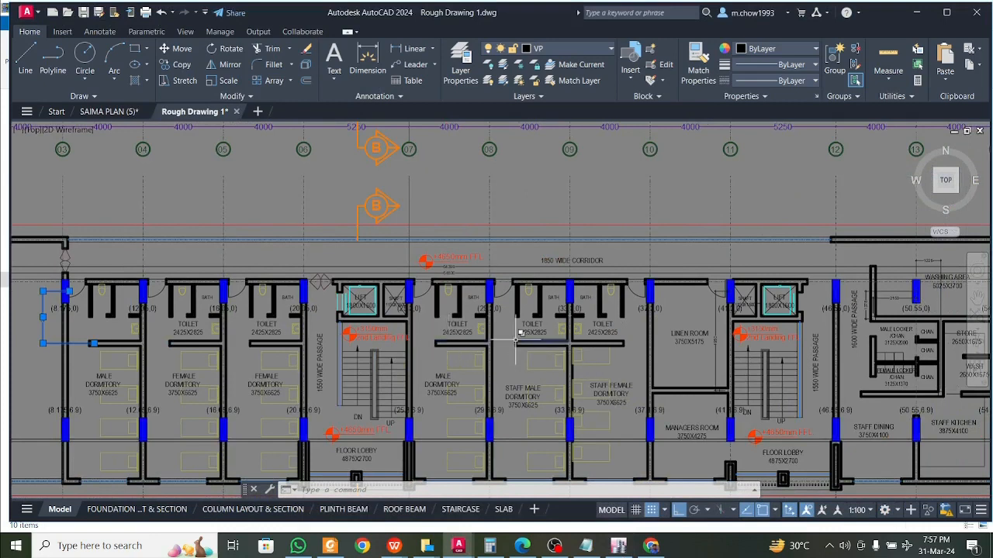
- Switch to ETABS and replicate the three grid 3 beams between G and J with dy -2.6 m
key("alt+Tab")
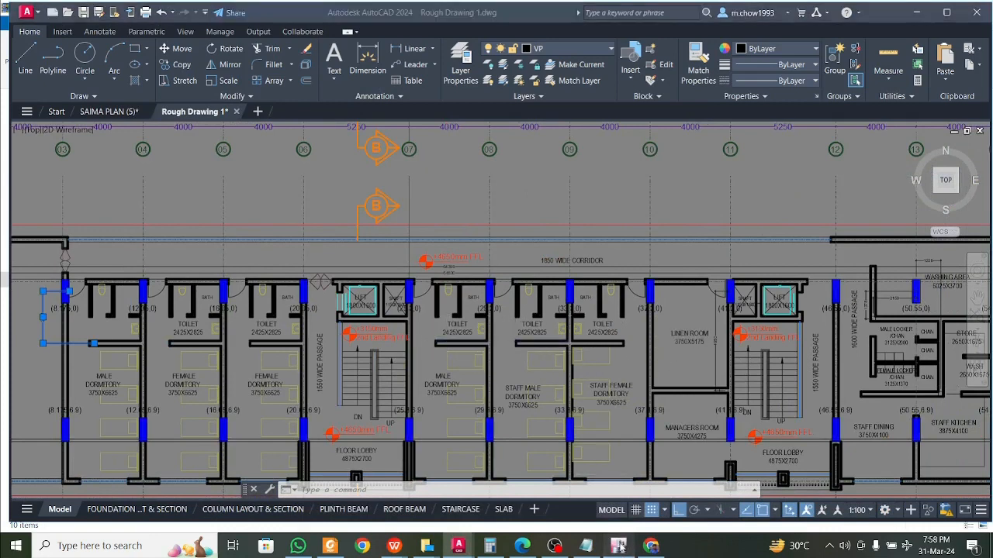
left_click(527, 326)
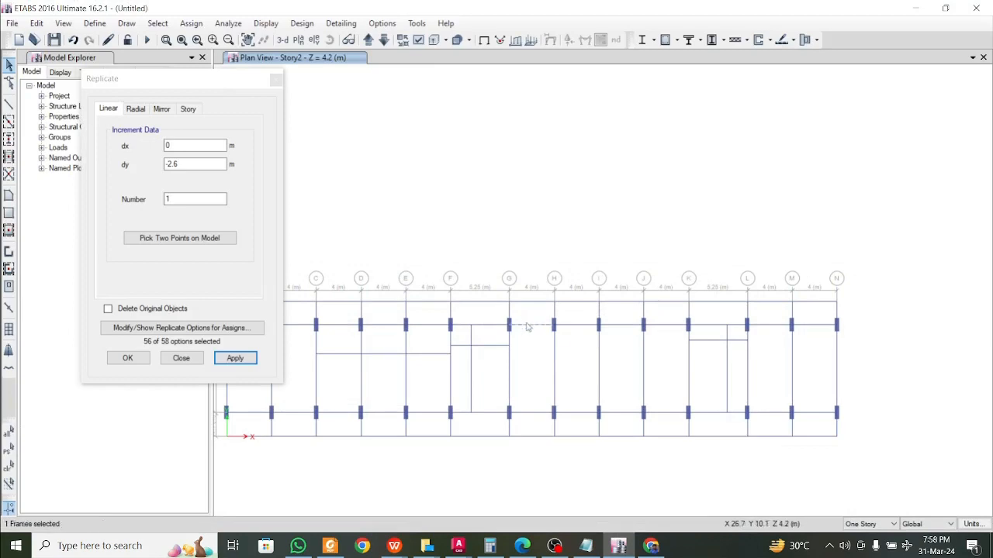
left_click(610, 313)
left_click(247, 359)
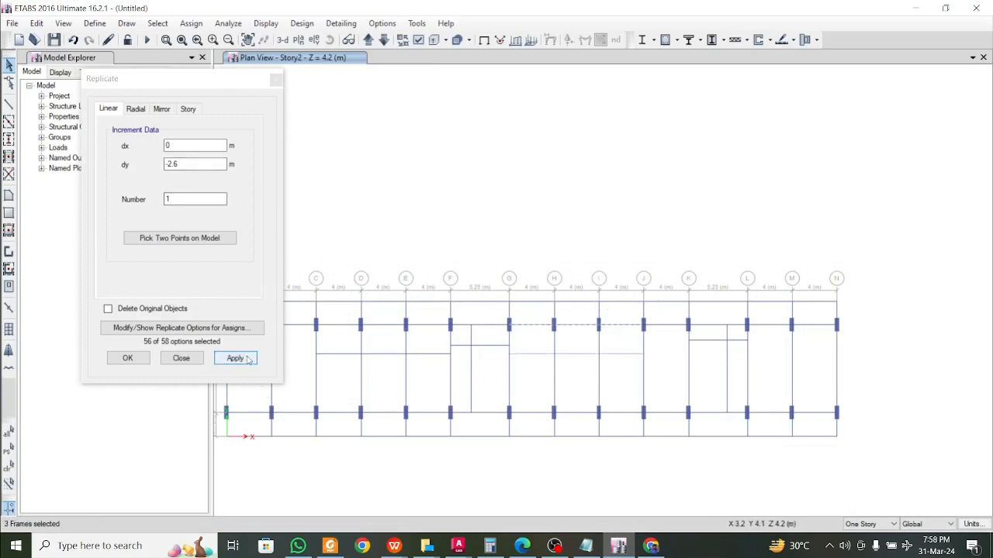
left_click(242, 362)
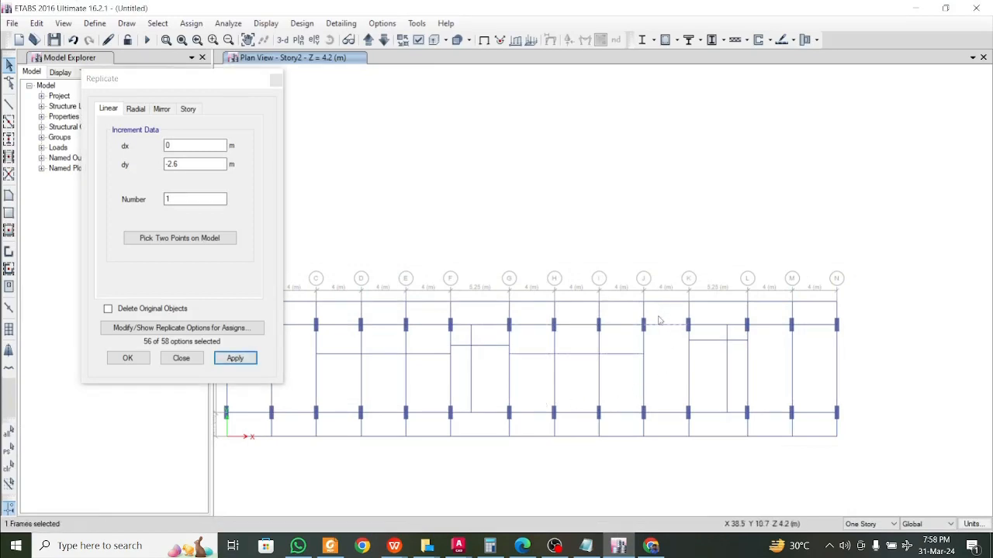
- Check the linen room wall's offset in AutoCAD and replicate the ETABS grid 3 beam between J and K with dy -4.95 m
left_click(625, 548)
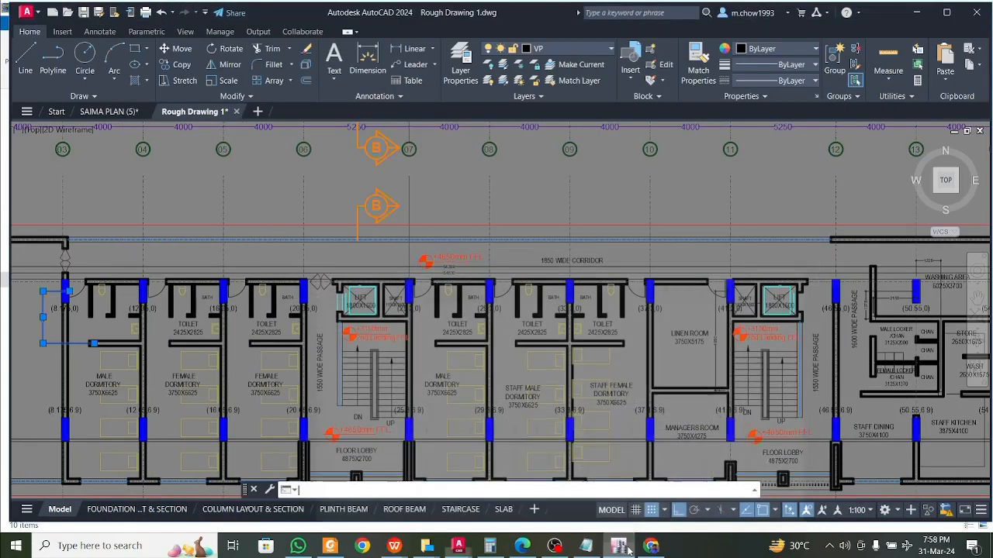
scroll(731, 338, "up", 6)
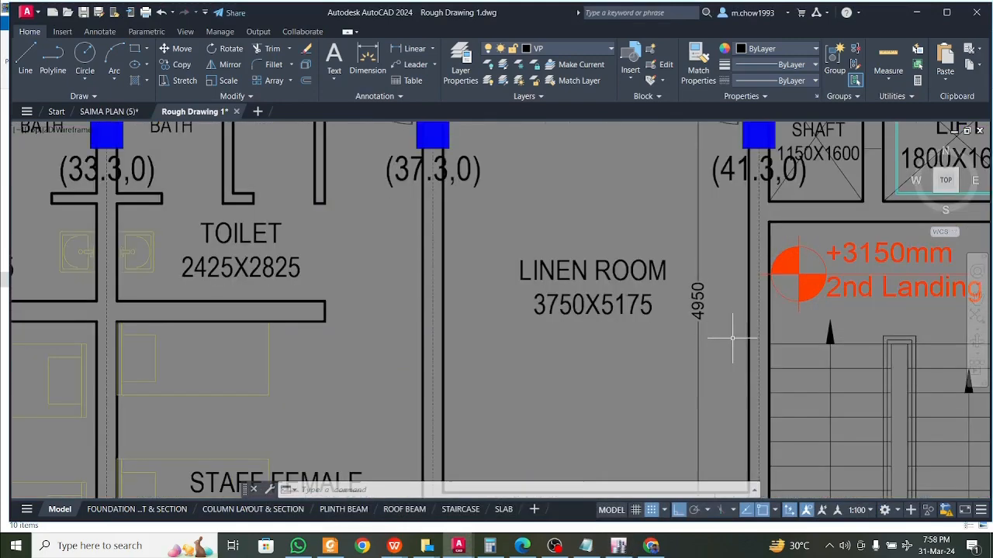
left_click(687, 344)
scroll(669, 381, "down", 3)
left_click(594, 463)
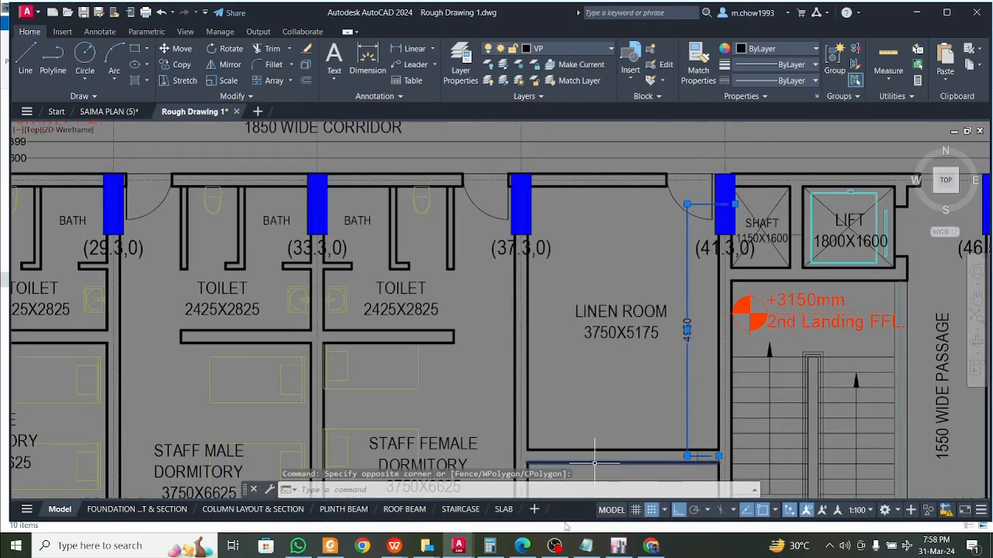
left_click(618, 546)
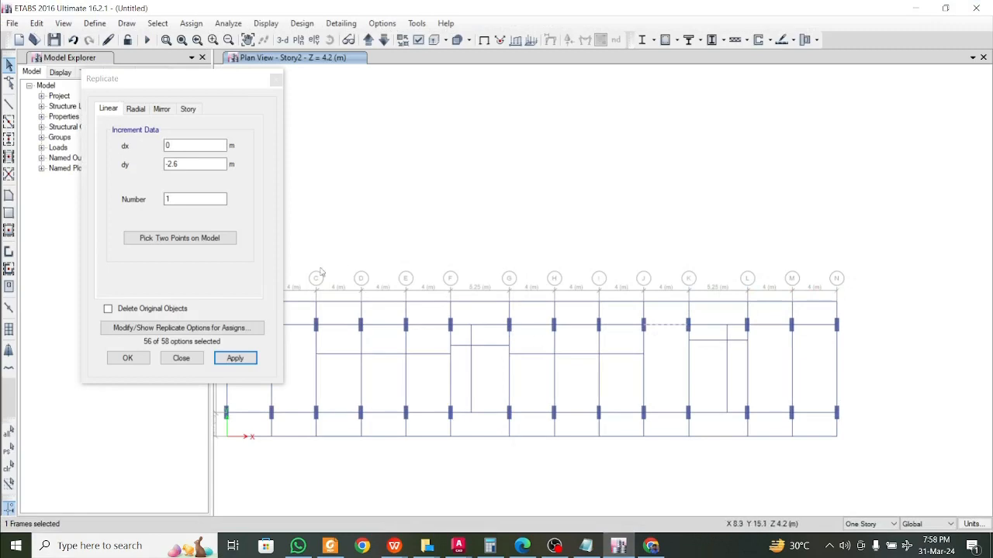
double_click(200, 165)
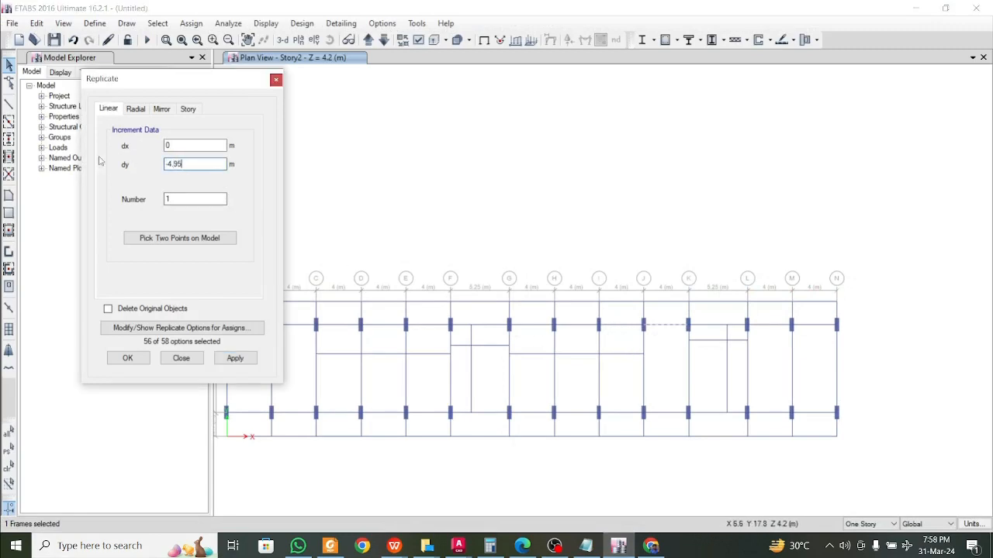
type("-4.95")
left_click(235, 361)
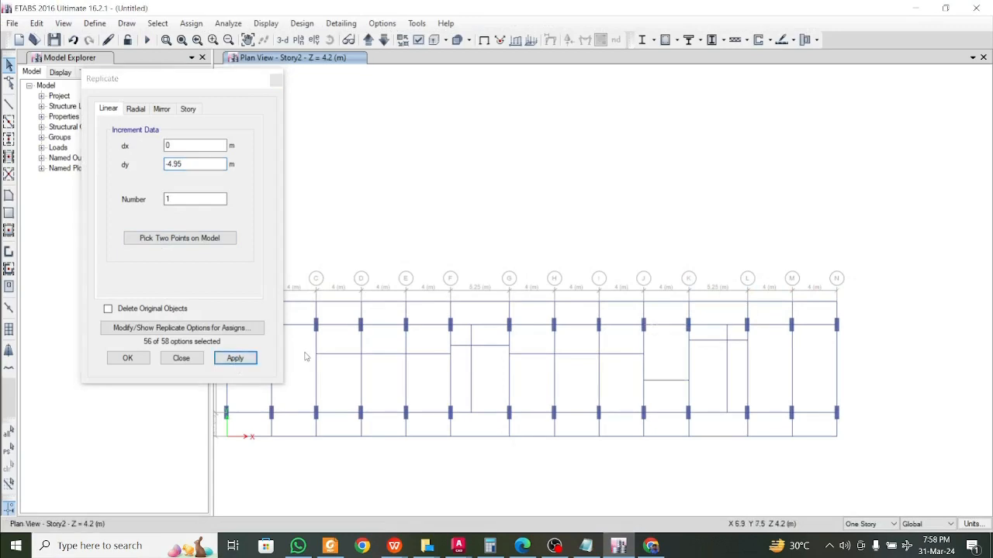
- Check the staff kitchen wall's offset in AutoCAD and replicate the ETABS grid 2 beam between M and N with dy 1.775 m
left_click(458, 546)
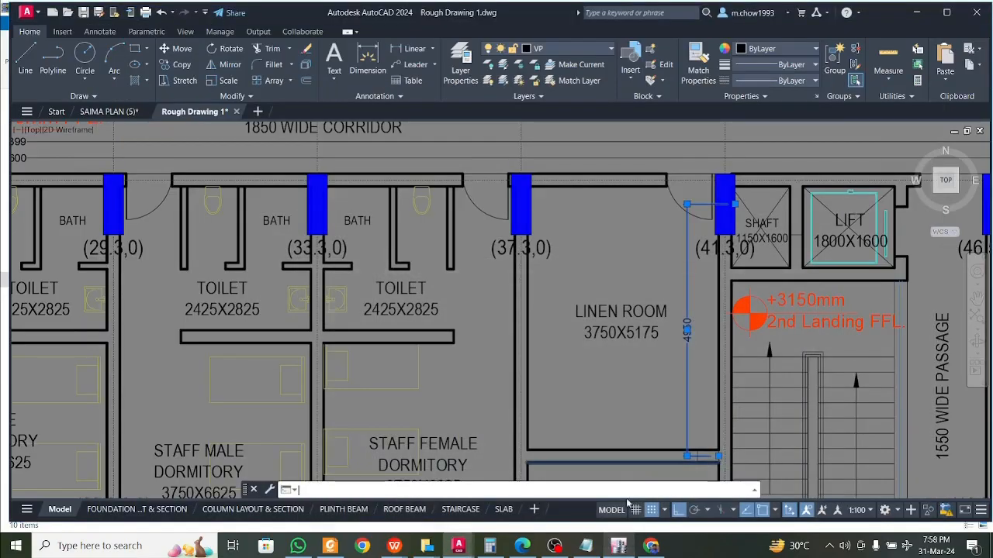
scroll(496, 310, "down", 3)
middle_click_drag(865, 373, 531, 377)
scroll(532, 371, "up", 3)
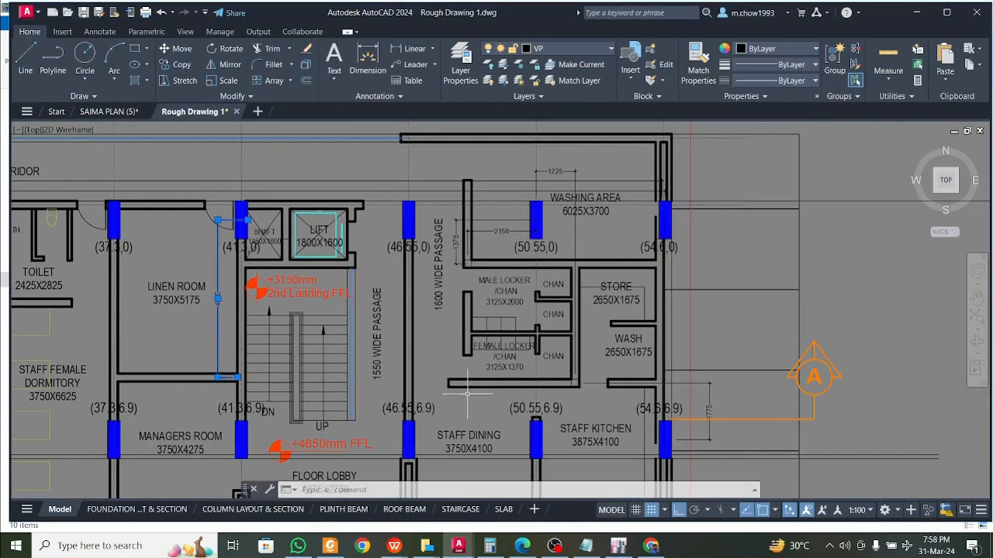
middle_click_drag(665, 415, 487, 342)
scroll(487, 341, "up", 2)
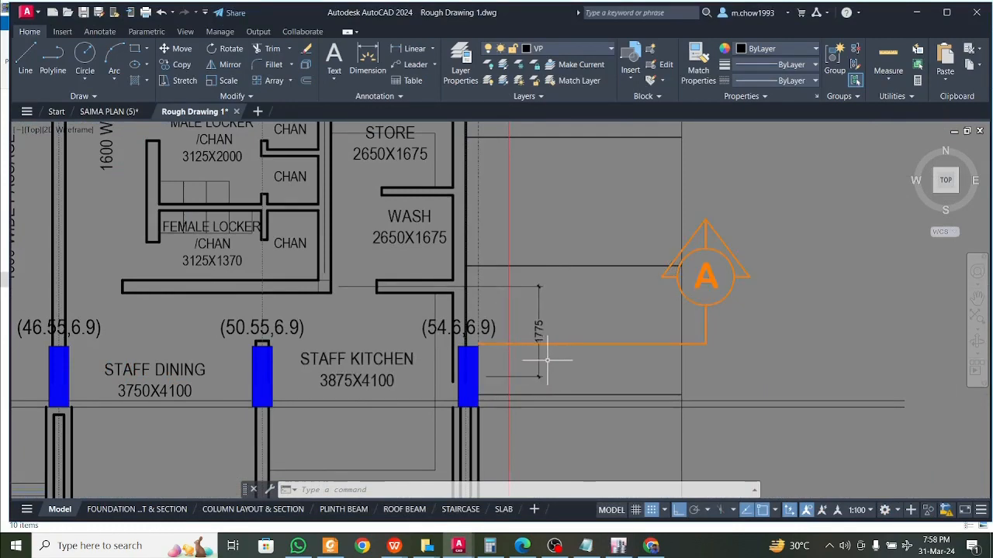
scroll(565, 368, "down", 2)
left_click(618, 546)
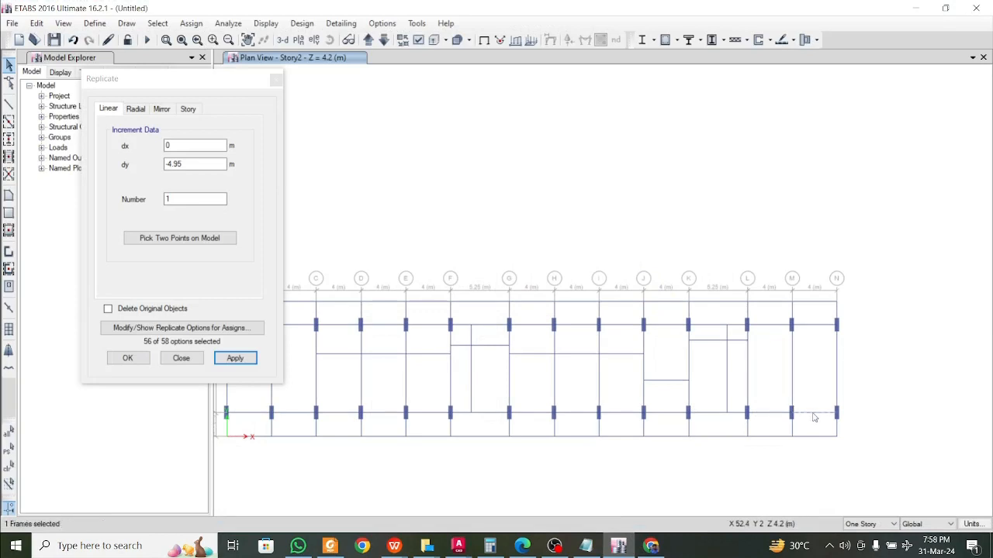
left_click(214, 174)
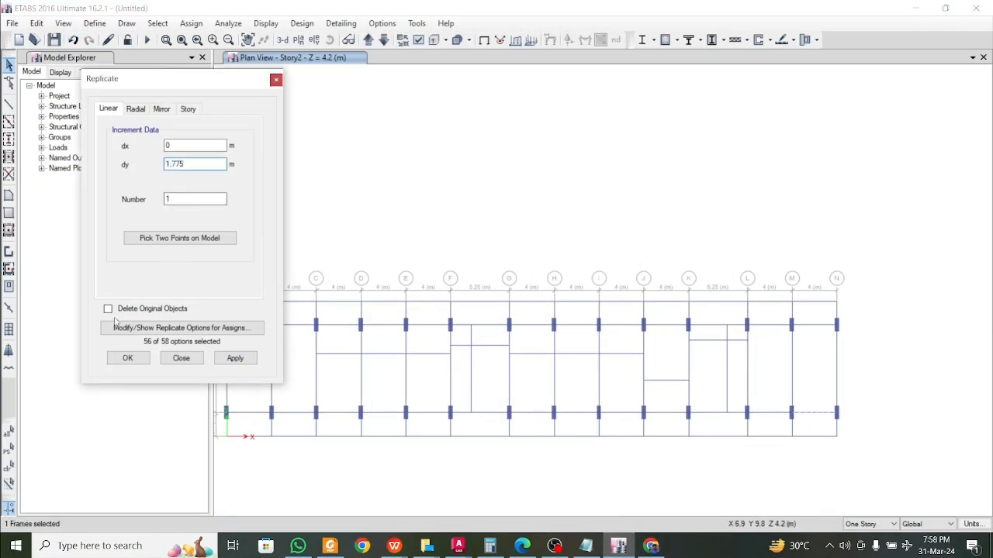
left_click(234, 358)
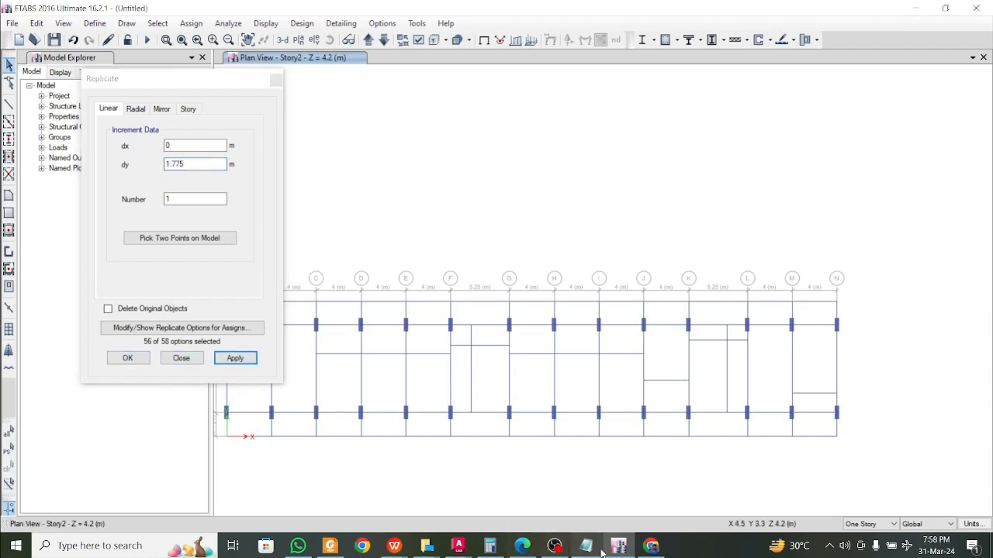
- Switch to Rough Drawing 1 in AutoCAD and examine the wall dimensions between the washing area and the male locker room
mouse_move(460, 548)
left_click(532, 493)
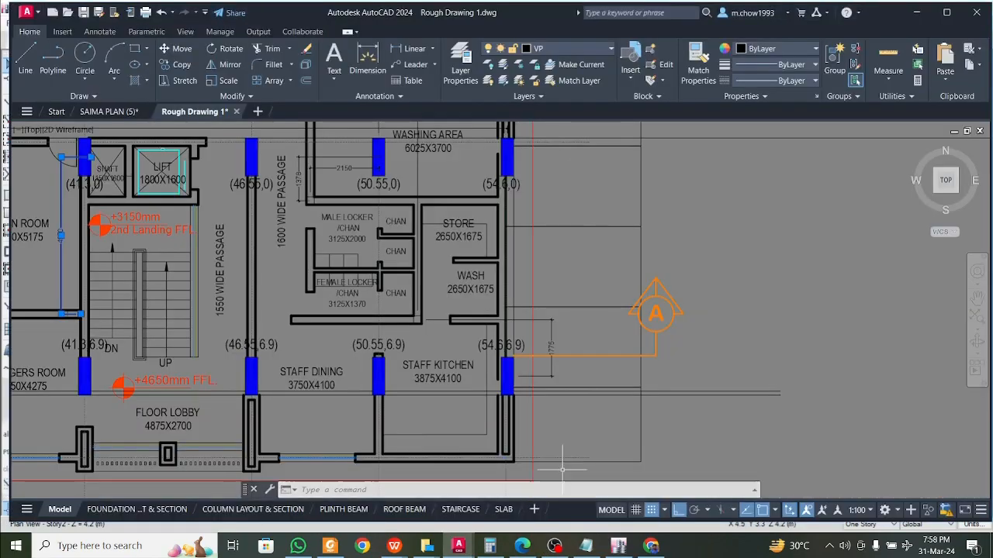
scroll(549, 318, "down", 3)
scroll(549, 320, "up", 4)
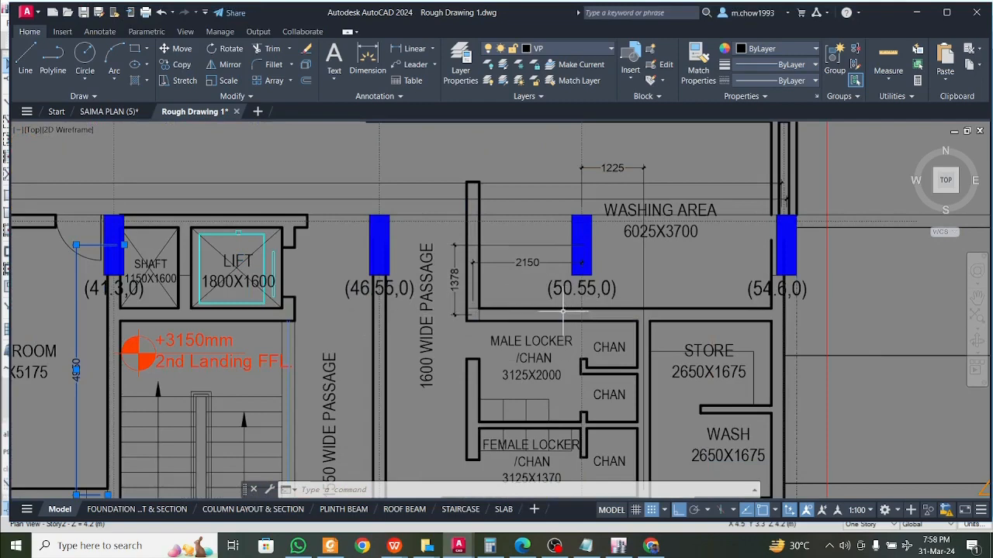
scroll(446, 287, "up", 2)
scroll(477, 298, "down", 2)
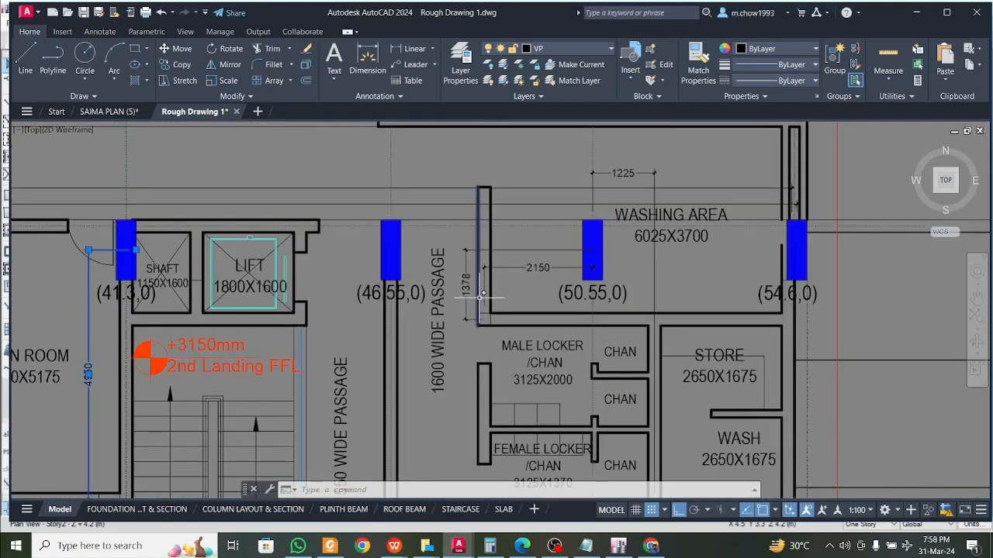
scroll(473, 298, "up", 4)
scroll(474, 308, "down", 2)
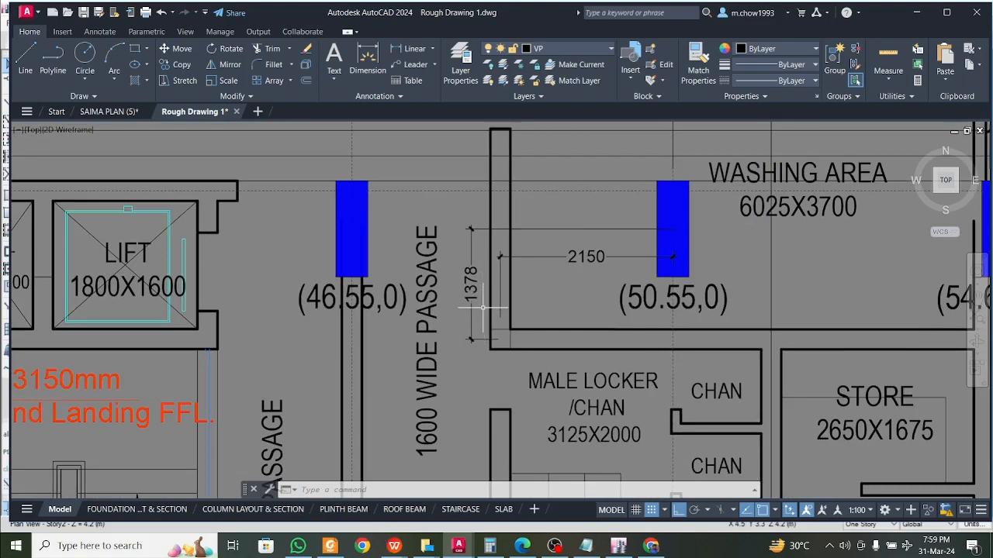
- Switch to ETABS, select the two grid 3 beams between L and N, and set their replication offset to dy -1.378 m
left_click(618, 546)
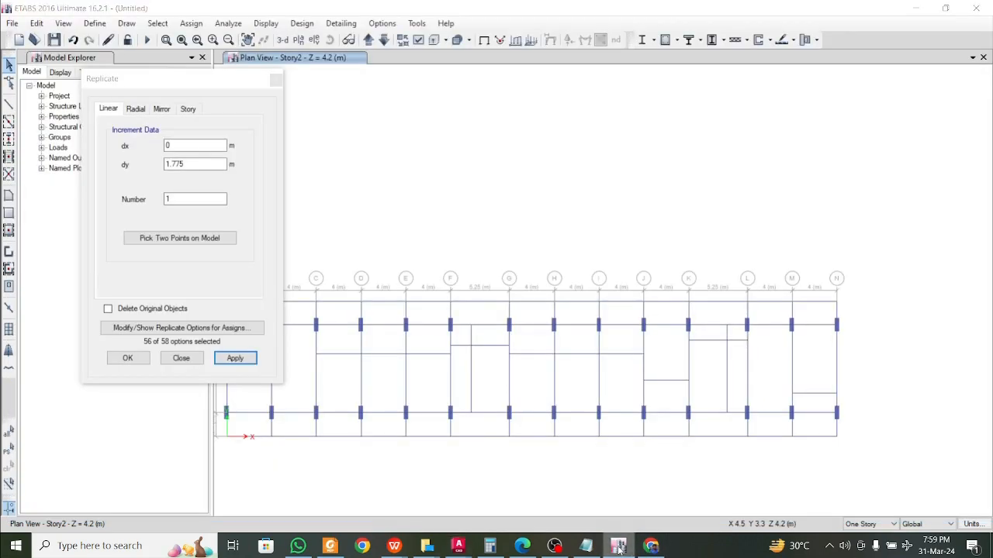
left_click(618, 546)
left_click(618, 546)
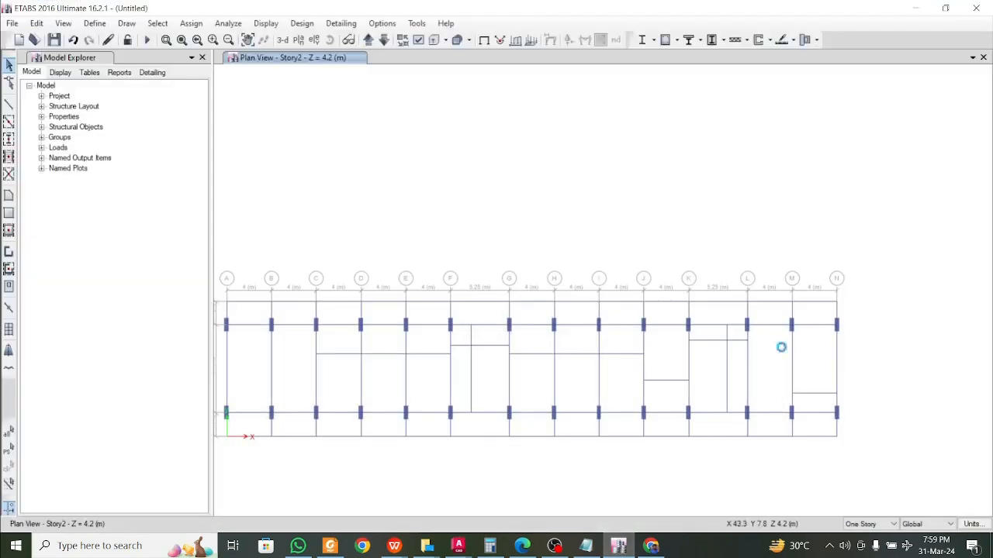
left_click(811, 325)
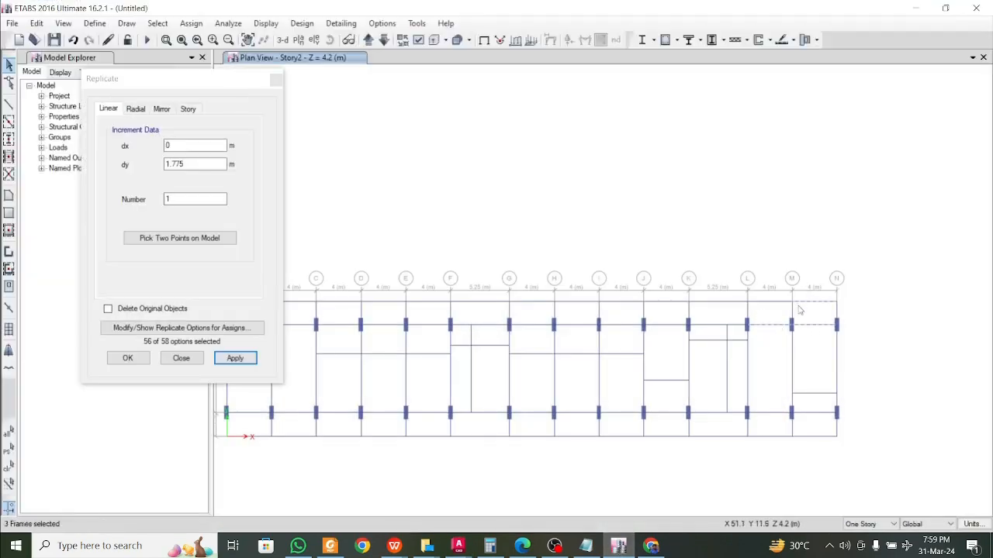
left_click(816, 300)
left_click(819, 301)
left_click_drag(193, 165, 87, 171)
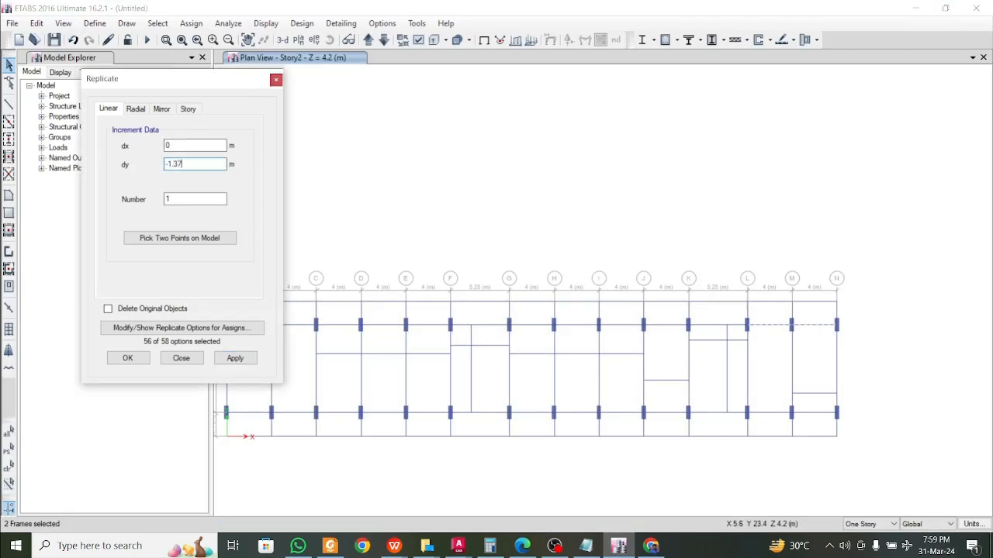
left_click(236, 359)
- Recheck the locker room wall offset in AutoCAD, then return to ETABS and apply the replication of the two selected beams
left_click(459, 546)
left_click(515, 503)
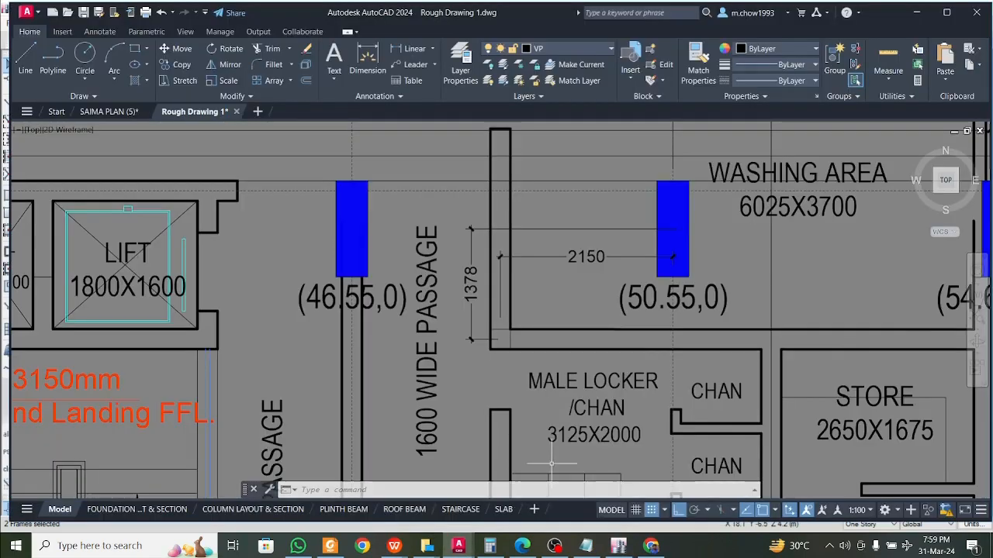
scroll(539, 326, "down", 2)
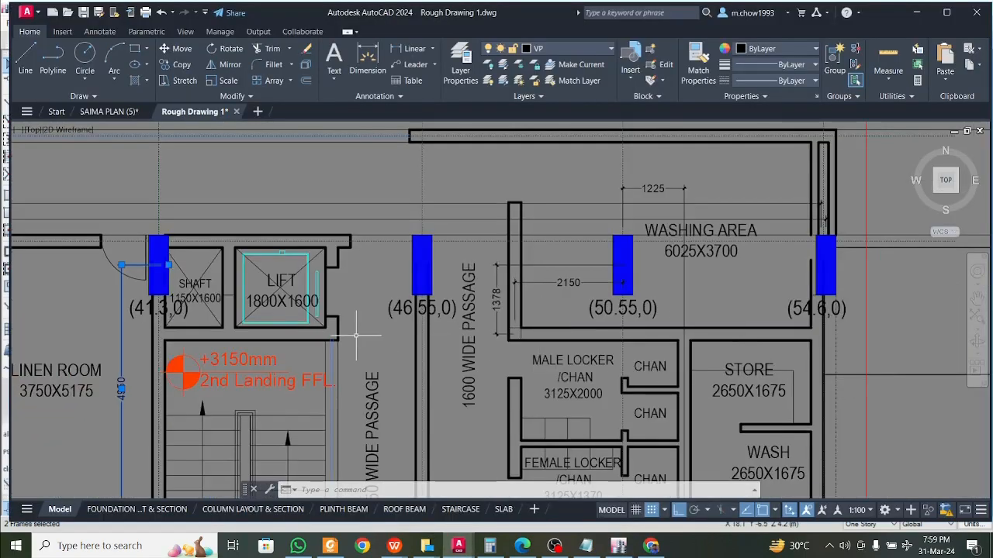
middle_click_drag(356, 335, 372, 331)
middle_click_drag(565, 328, 527, 338)
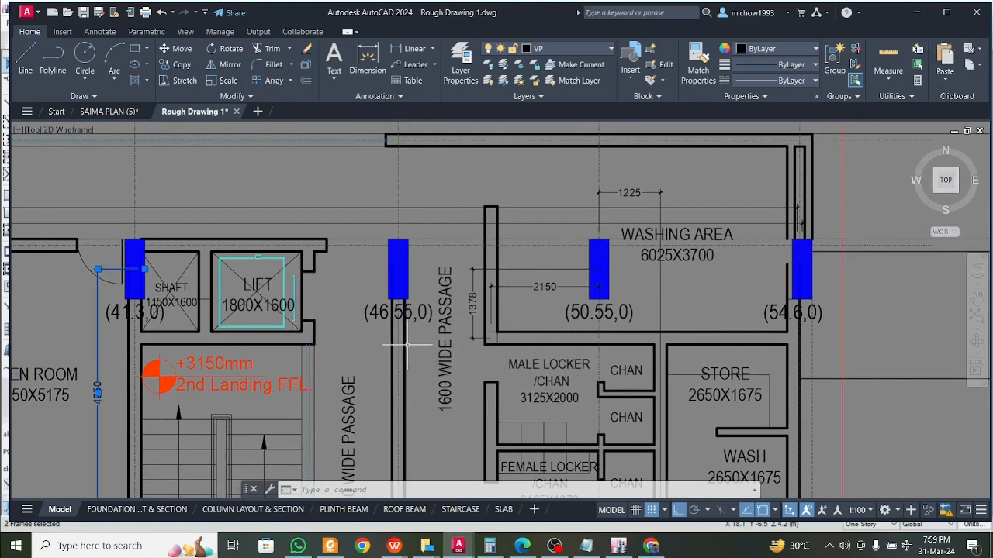
left_click(914, 13)
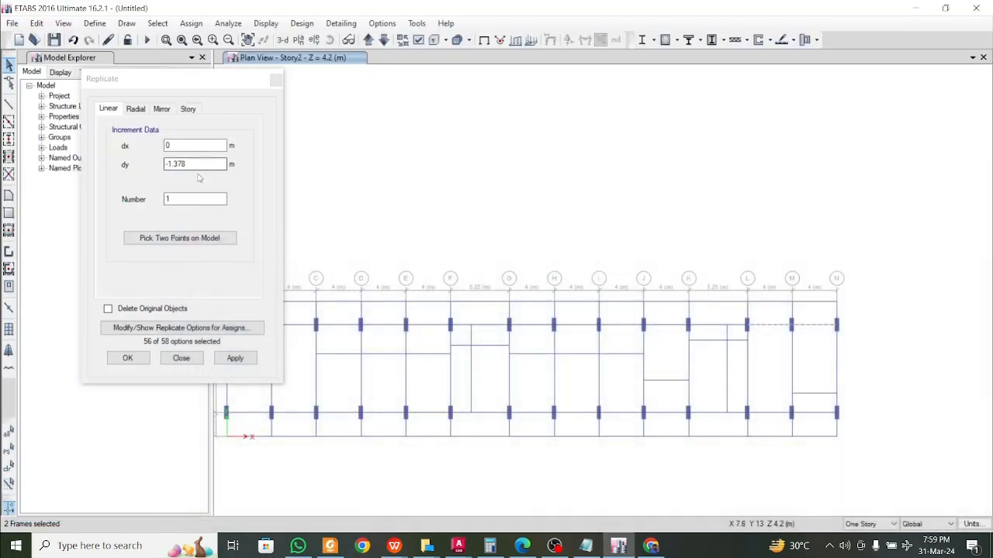
left_click(237, 358)
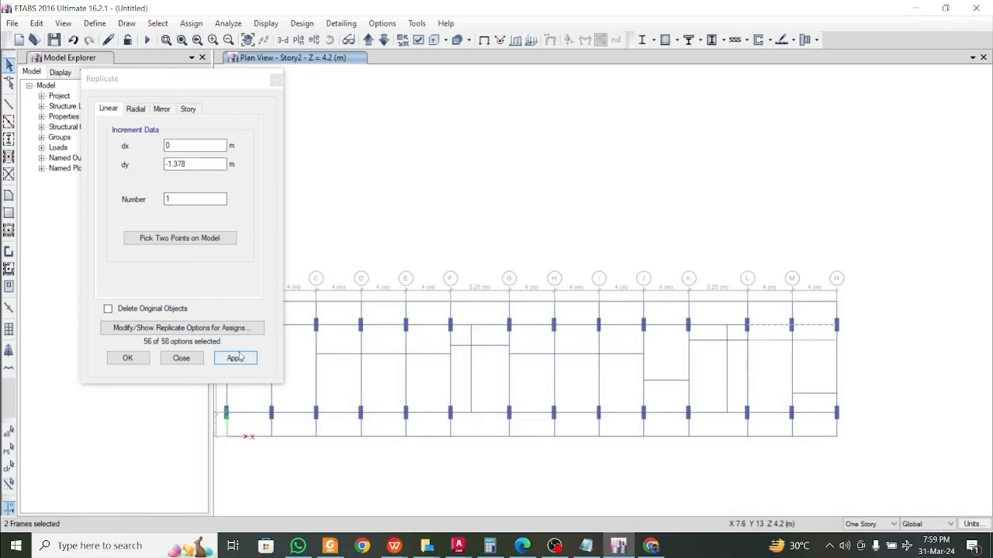
left_click(144, 360)
- Delete the replicated secondary beam between grids L and M
scroll(747, 333, "up", 6)
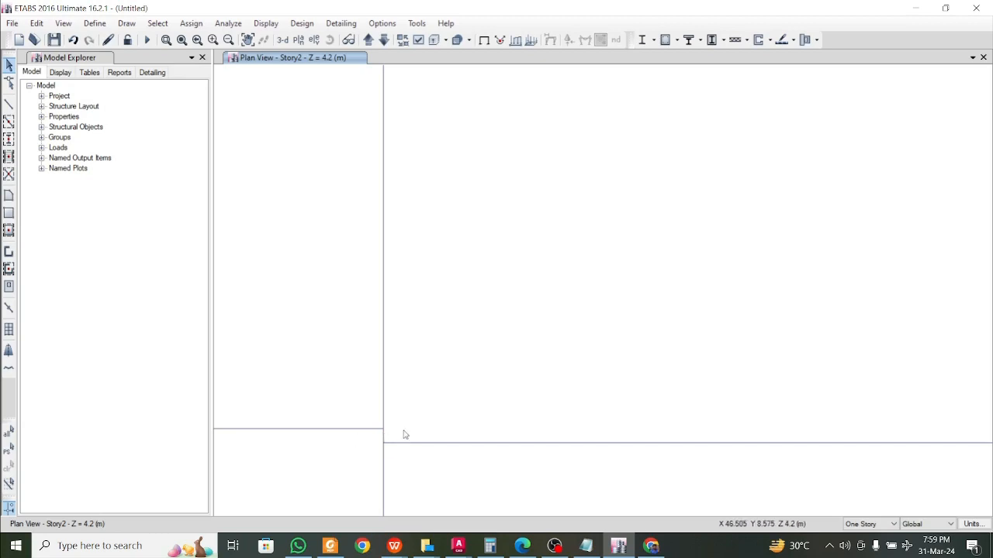
scroll(406, 436, "down", 6)
scroll(423, 437, "up", 5)
scroll(423, 437, "down", 5)
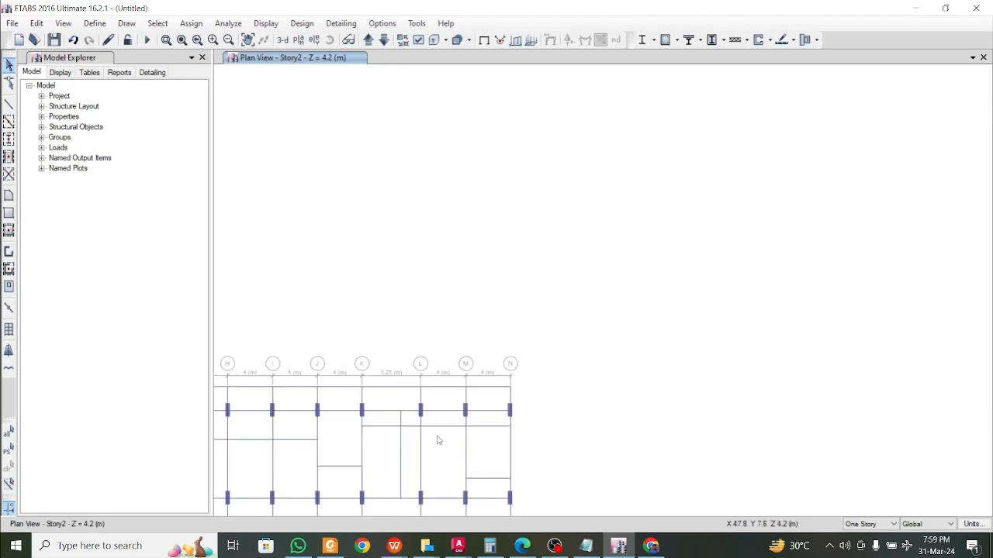
left_click(448, 429)
- Switch to Rough Drawing 1 in AutoCAD and examine the walls around the locker rooms, washing area, store and staff dining
mouse_move(458, 545)
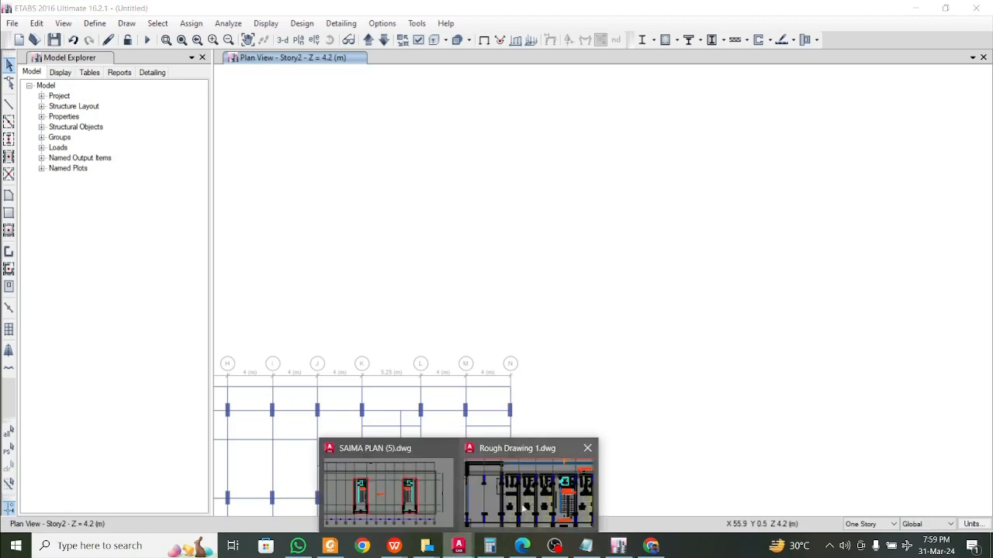
left_click(524, 506)
scroll(559, 309, "down", 2)
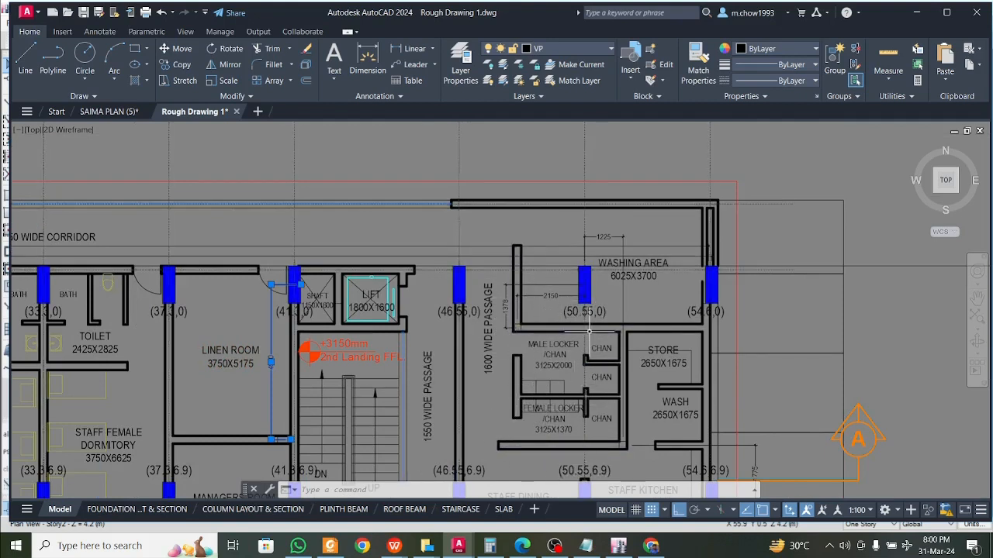
scroll(555, 329, "up", 2)
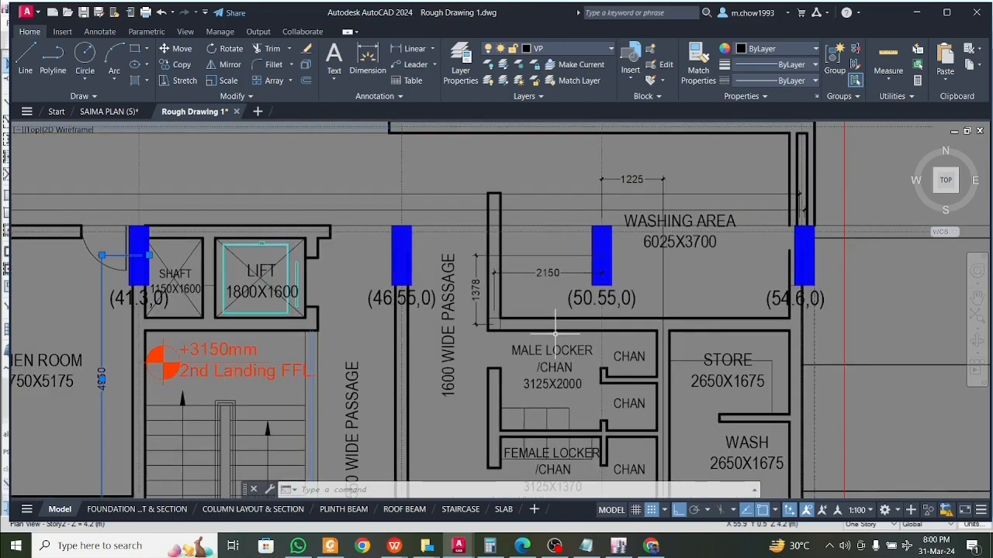
scroll(555, 334, "down", 4)
scroll(547, 371, "up", 2)
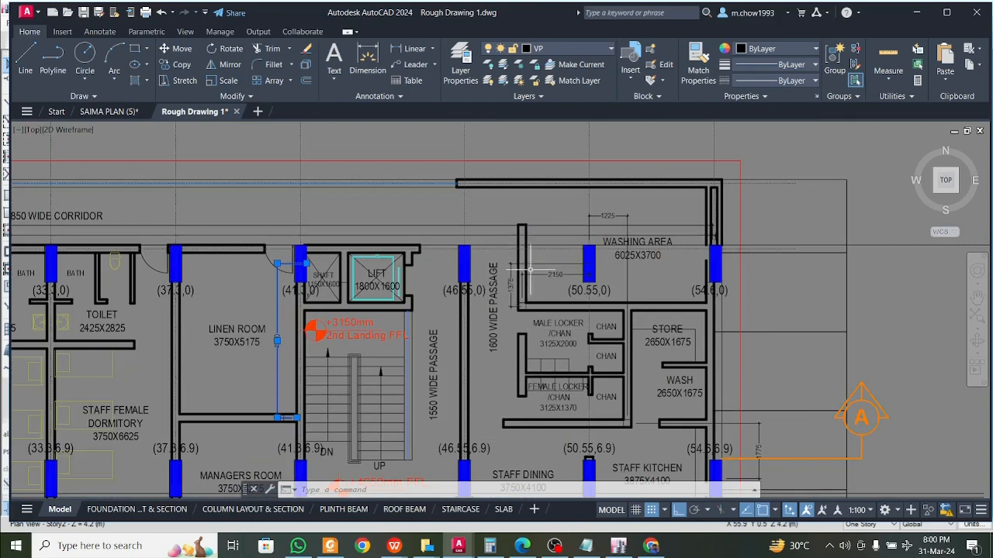
scroll(530, 270, "up", 2)
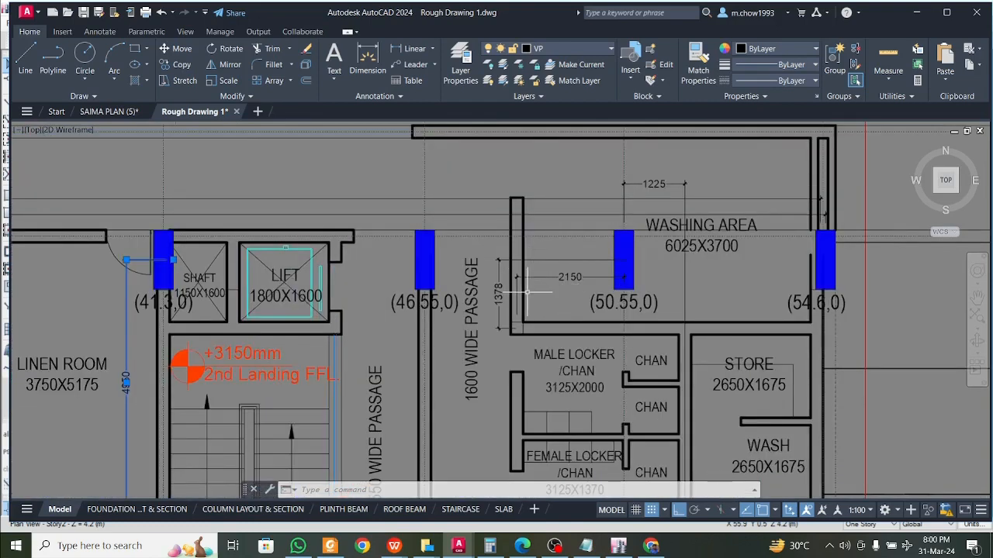
scroll(528, 264, "down", 2)
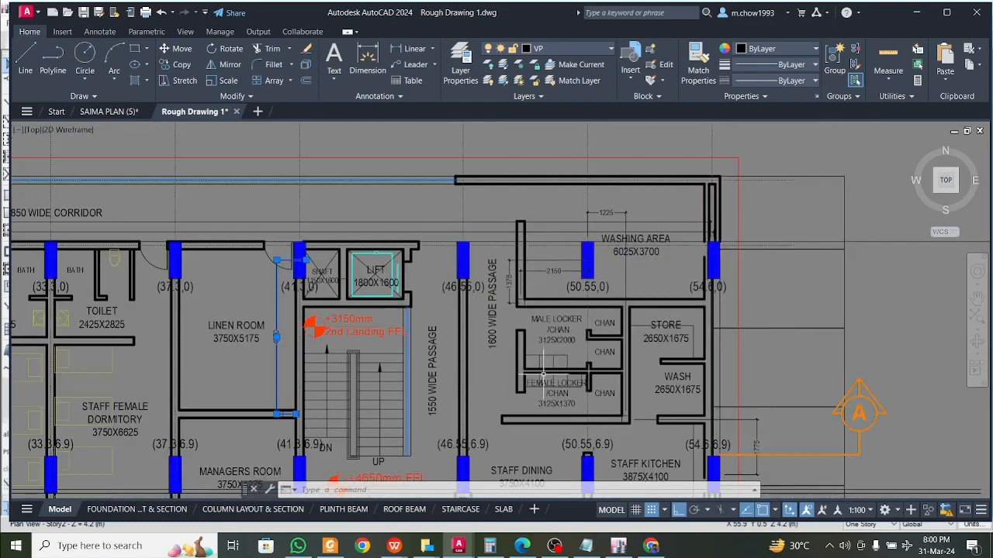
middle_click_drag(543, 375, 538, 326)
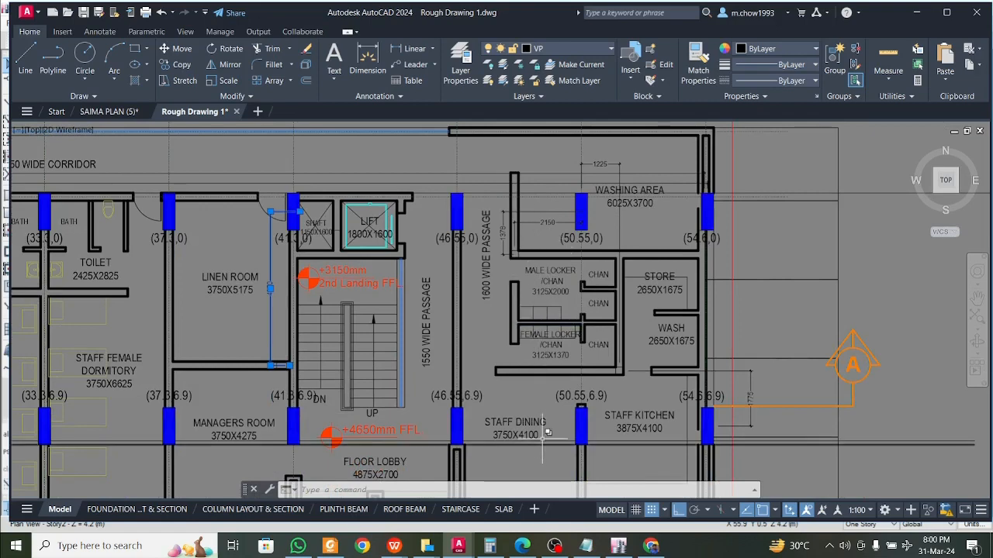
scroll(539, 286, "up", 4)
scroll(519, 255, "down", 4)
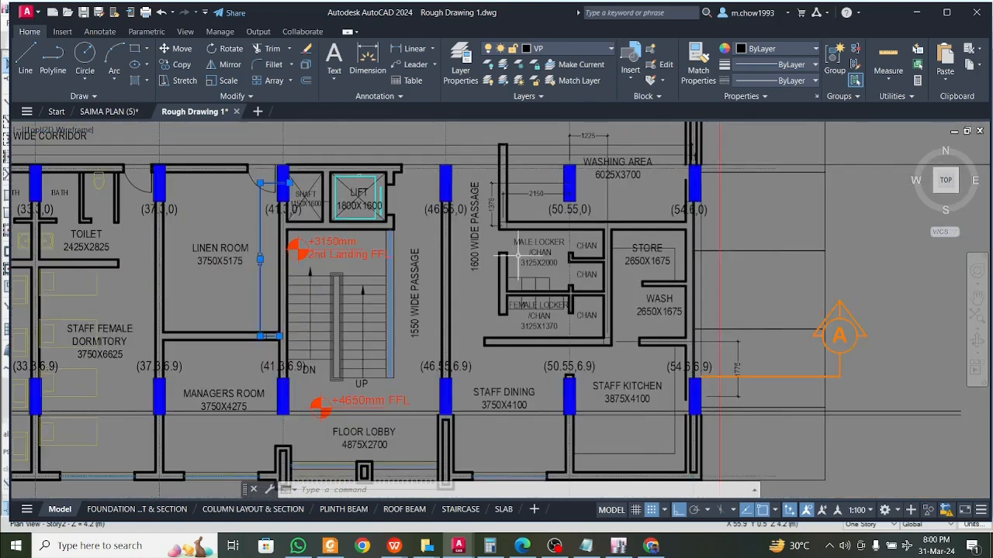
scroll(518, 255, "up", 2)
scroll(519, 263, "down", 2)
- Compare the ETABS beam layout between grids K and N with the locker room wall dimensions in AutoCAD
left_click(618, 546)
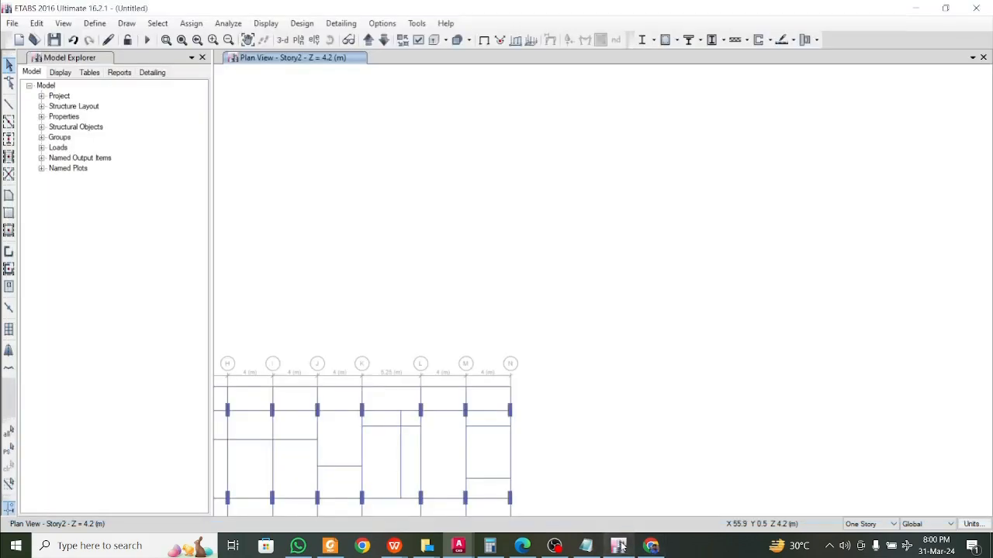
scroll(542, 403, "up", 5)
middle_click_drag(541, 402, 558, 379)
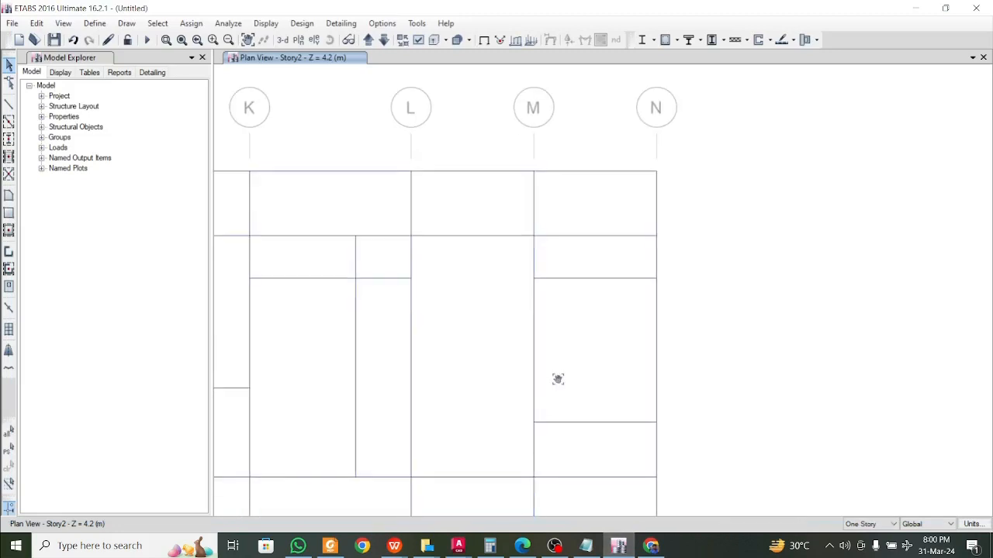
scroll(543, 372, "down", 5)
left_click(618, 546)
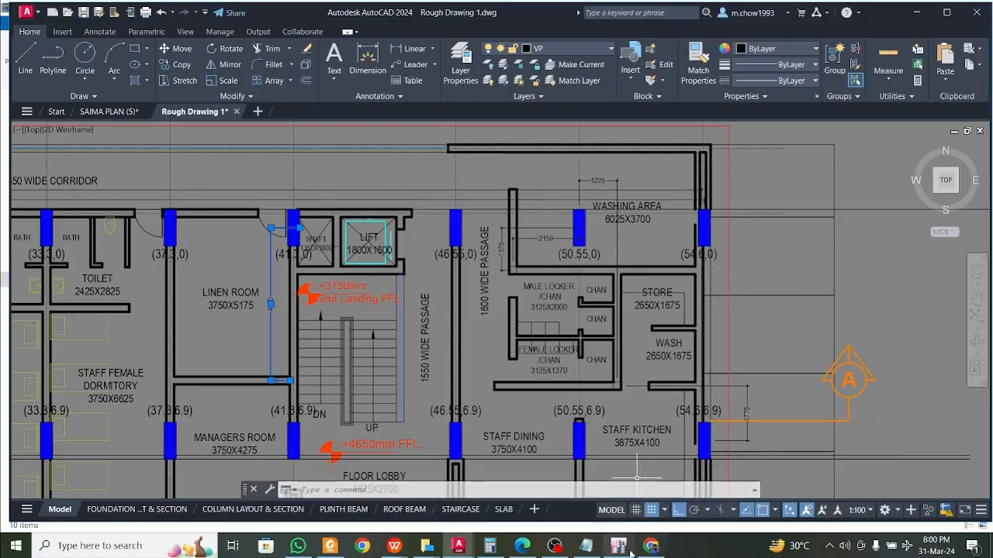
left_click(619, 546)
left_click(618, 546)
scroll(493, 224, "up", 2)
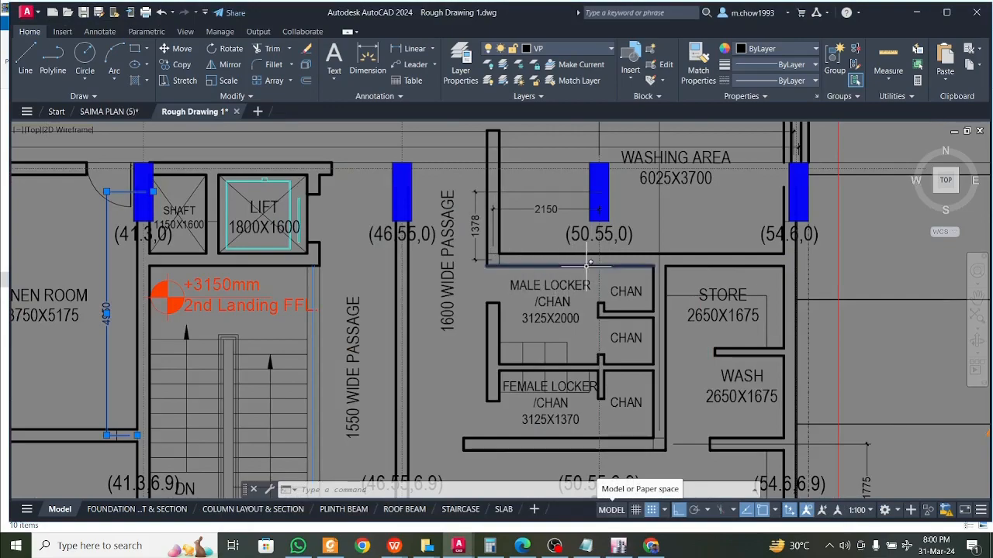
left_click(618, 546)
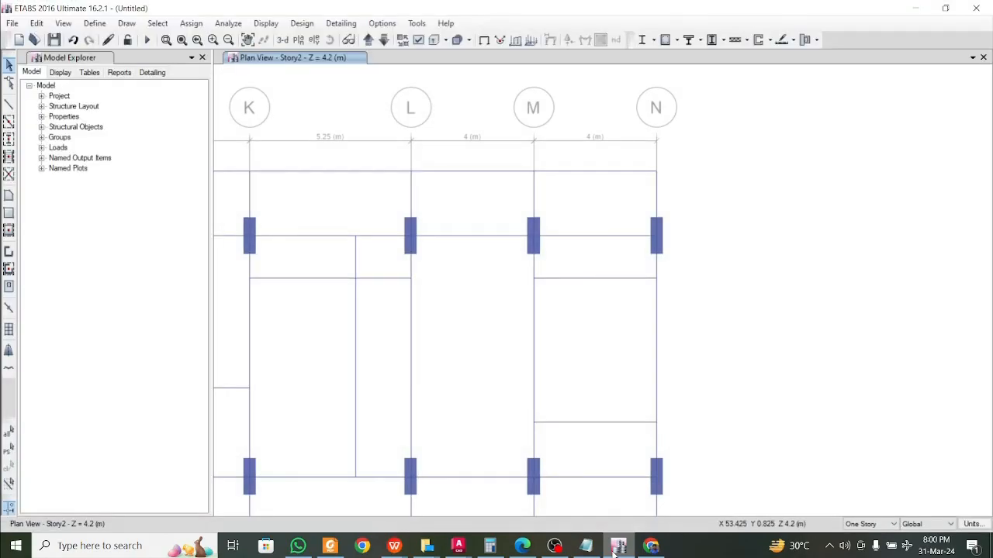
left_click(617, 548)
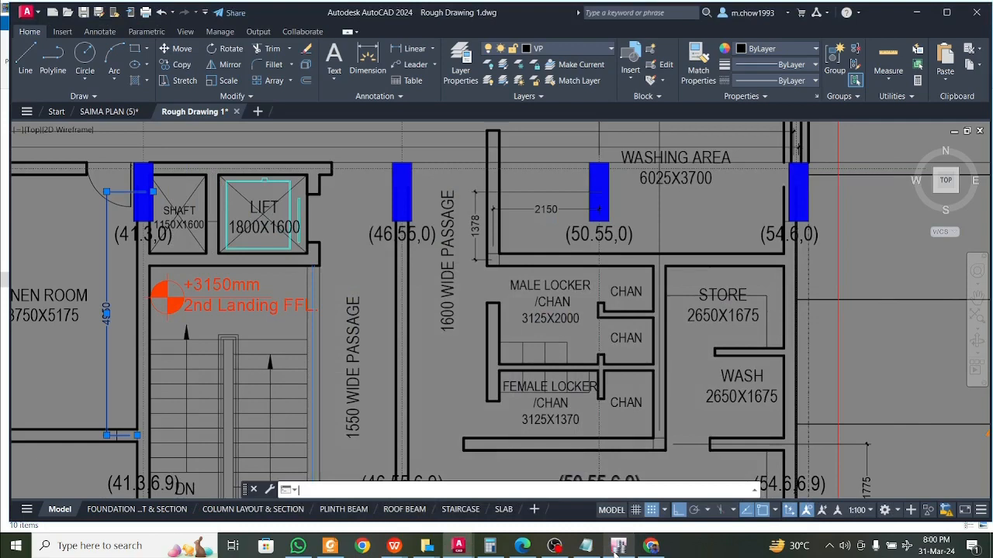
- Switch to ETABS and replicate the grid M beam between grids 2 and 3 with dx -2.15 m and dy 0
left_click(629, 553)
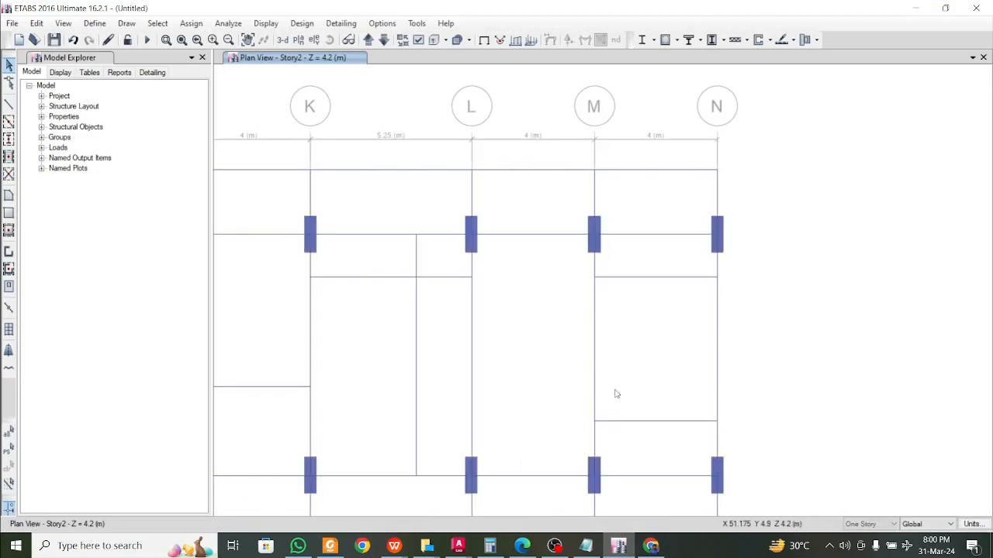
left_click(593, 394)
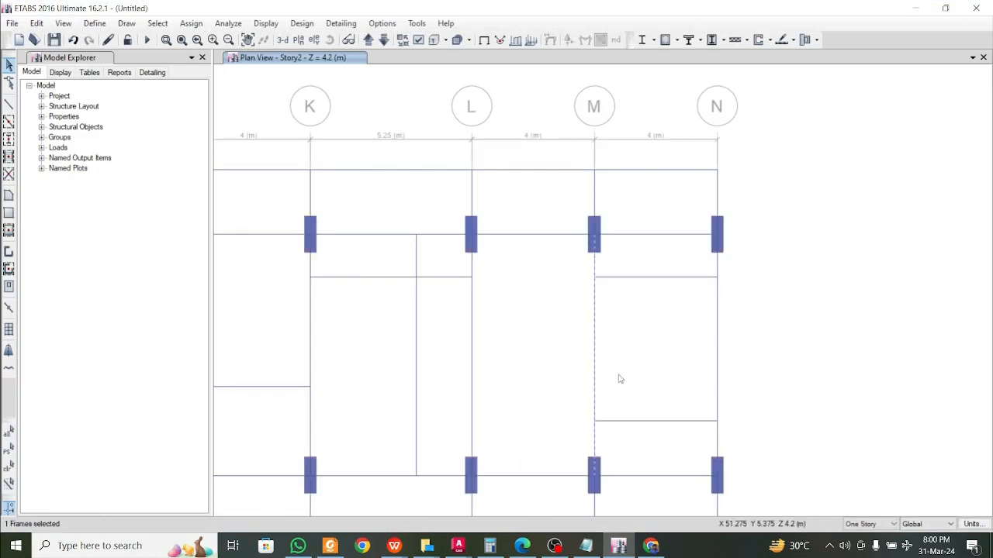
key("ctrl+r")
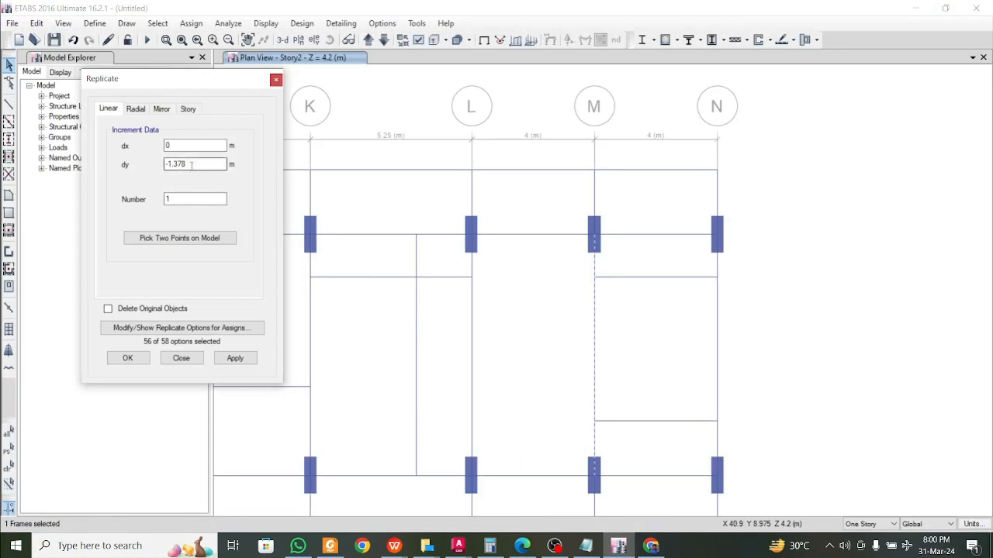
left_click_drag(191, 164, 128, 171)
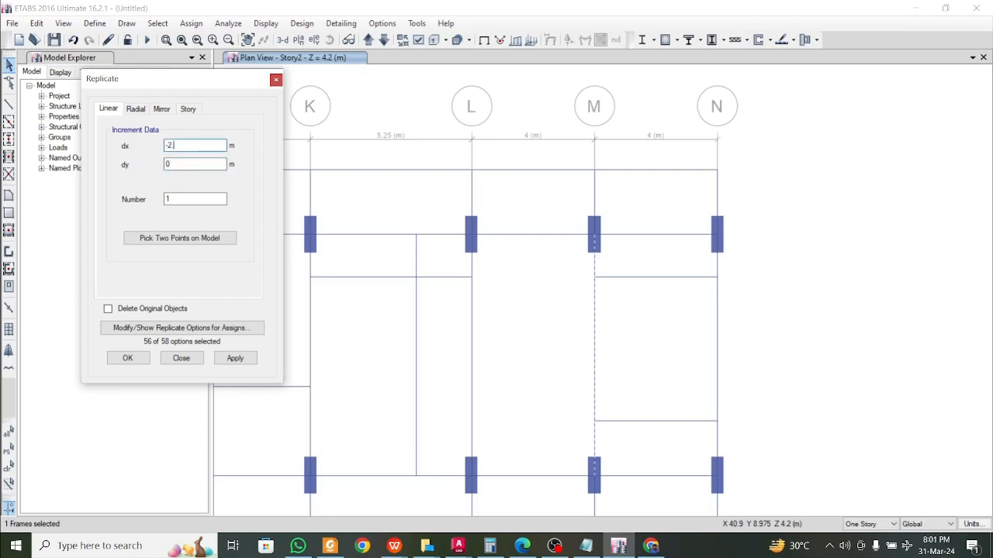
left_click(234, 358)
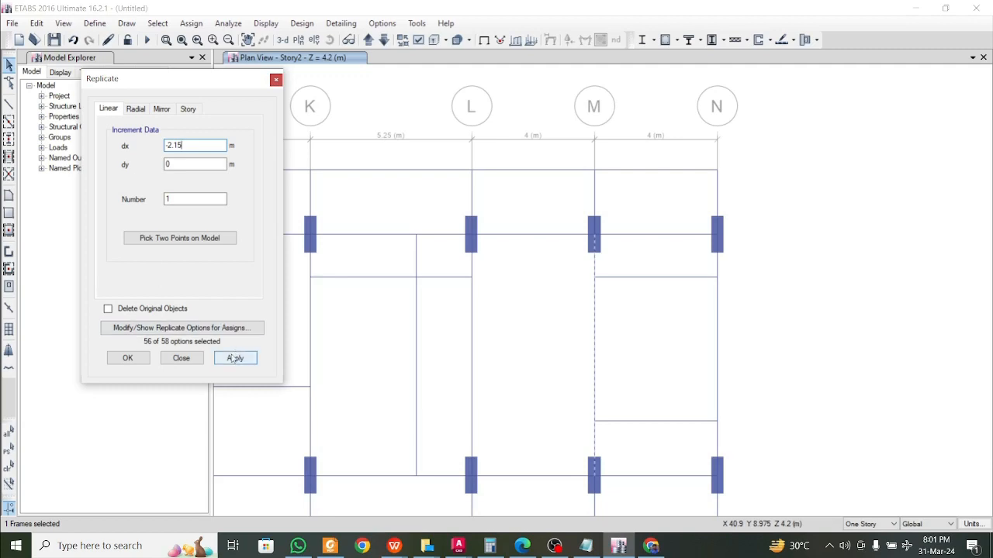
left_click(128, 358)
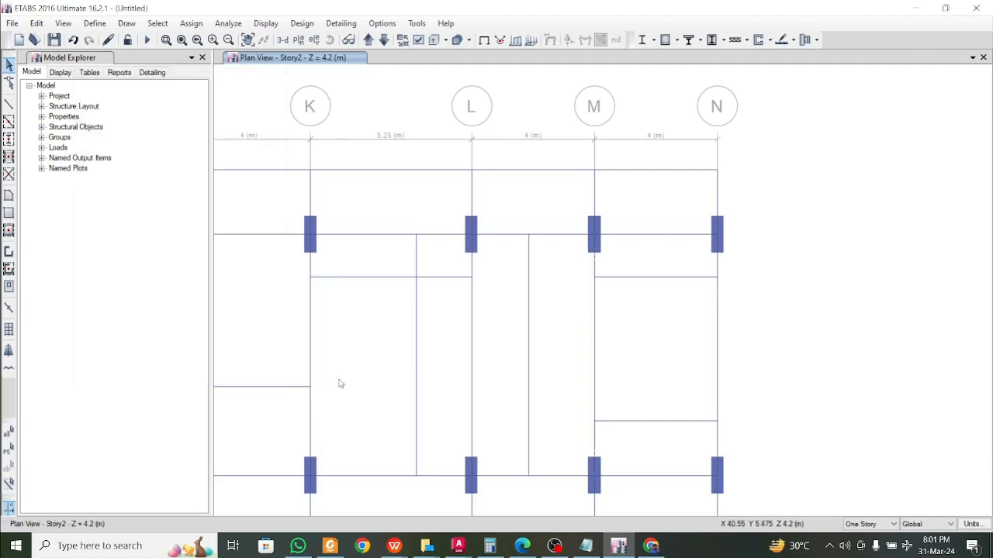
- Draw a B 300 x 400 beam about 3.6 m long from grid M toward grid L, aligned with the lower M–N secondary beam
left_click(10, 105)
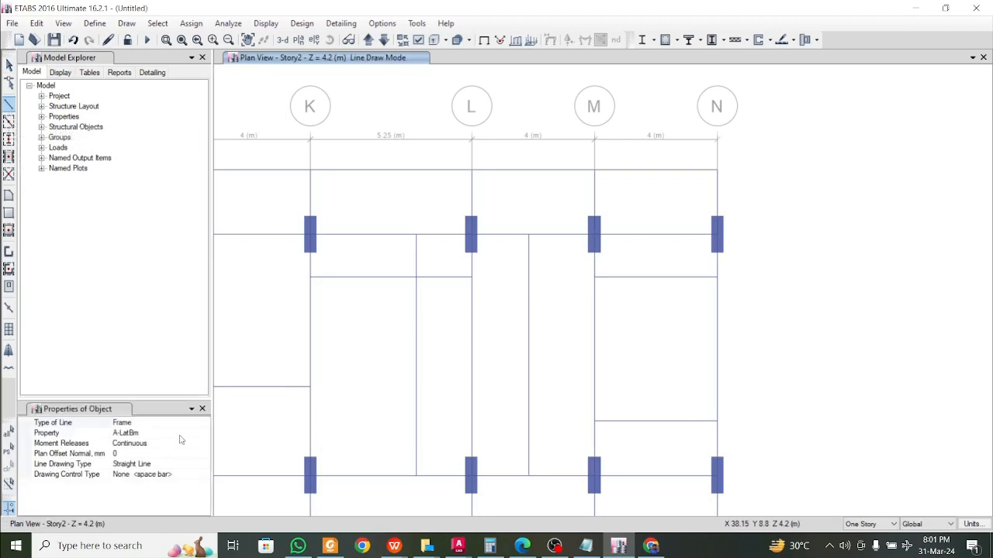
left_click(184, 434)
left_click(204, 434)
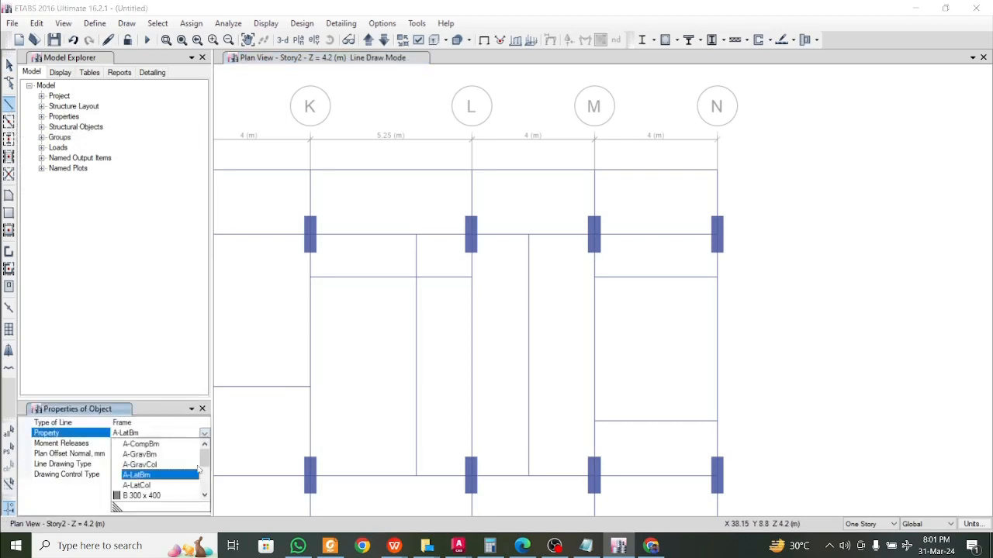
left_click_drag(204, 463, 205, 475)
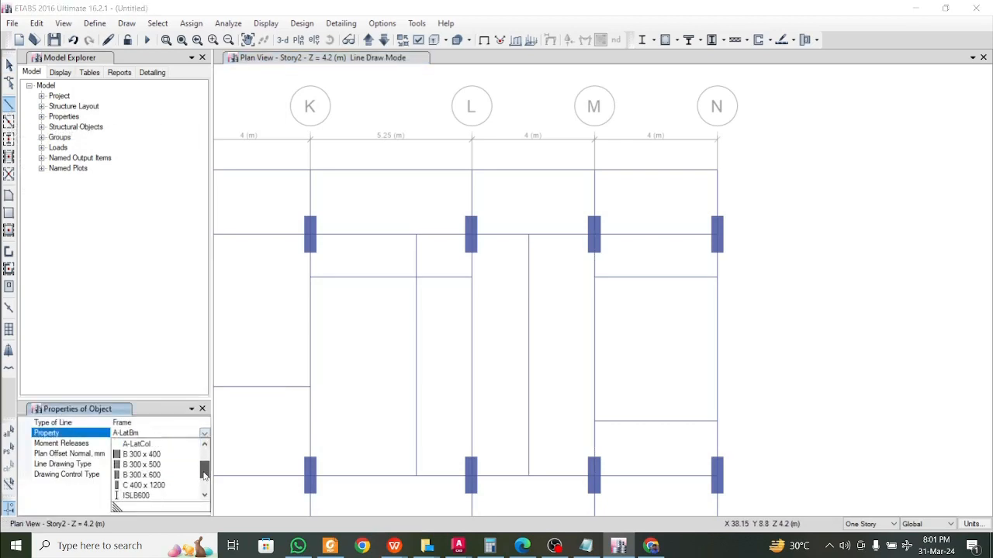
left_click(155, 454)
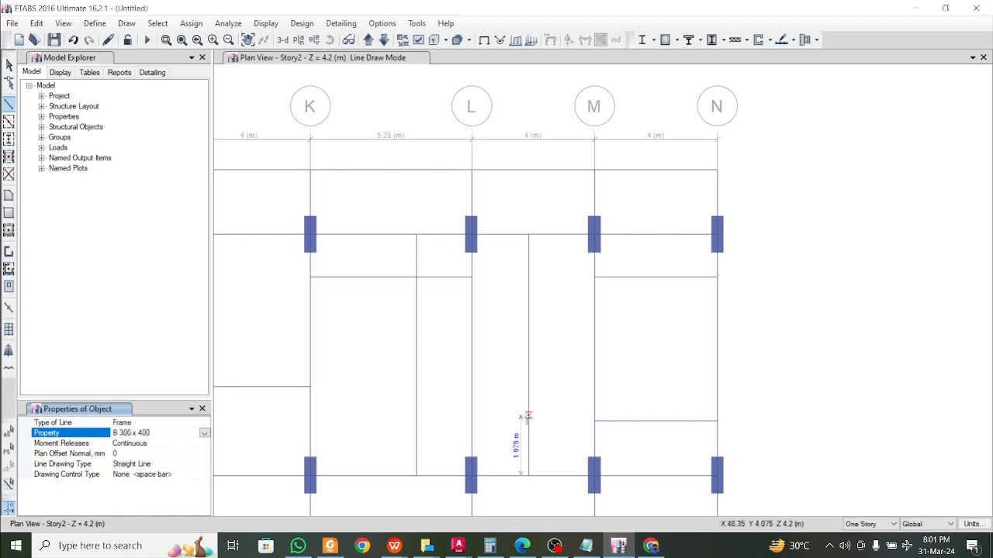
left_click(594, 421)
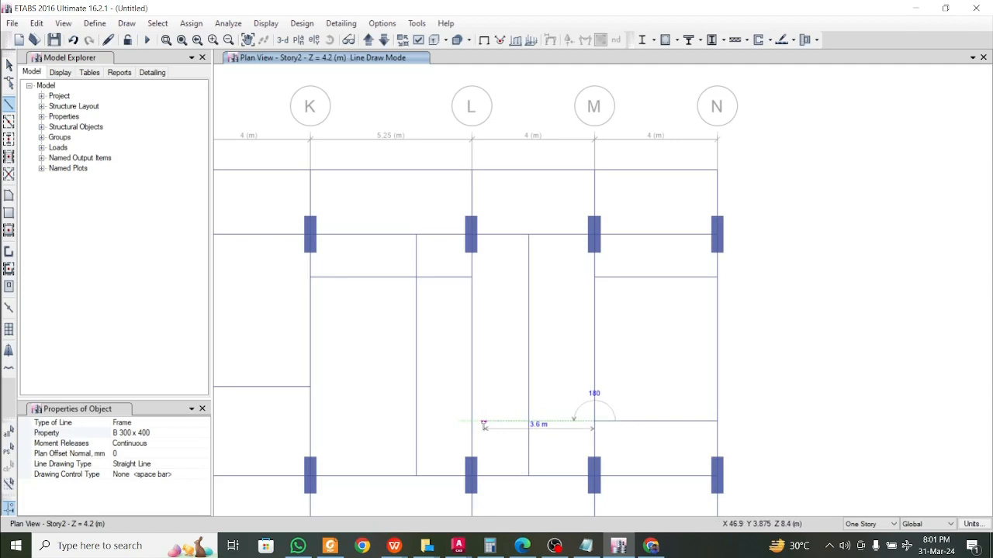
left_click(484, 423)
key("Escape")
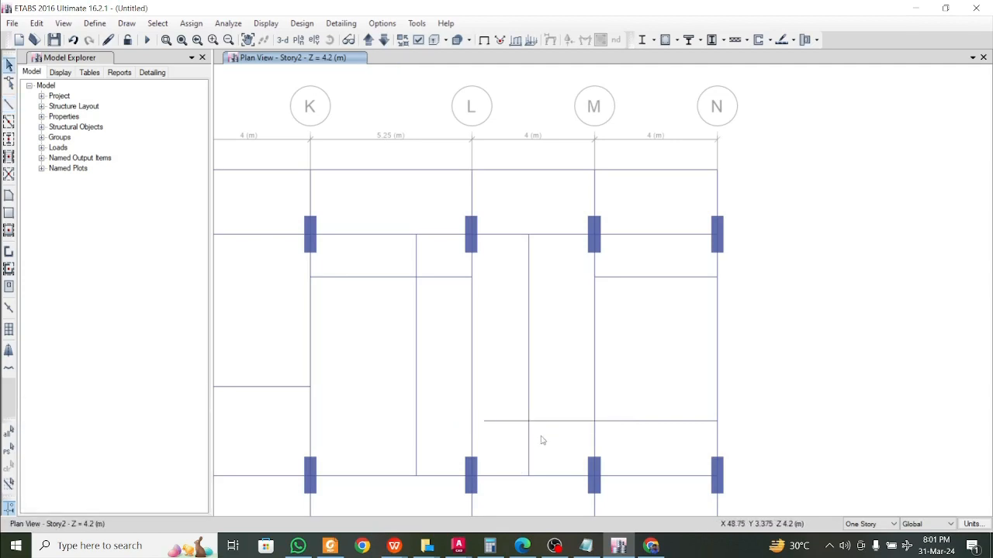
- Divide the two crossing beams between grids L and M at their intersection and delete the stub extending toward grid L
left_click_drag(550, 439, 506, 383)
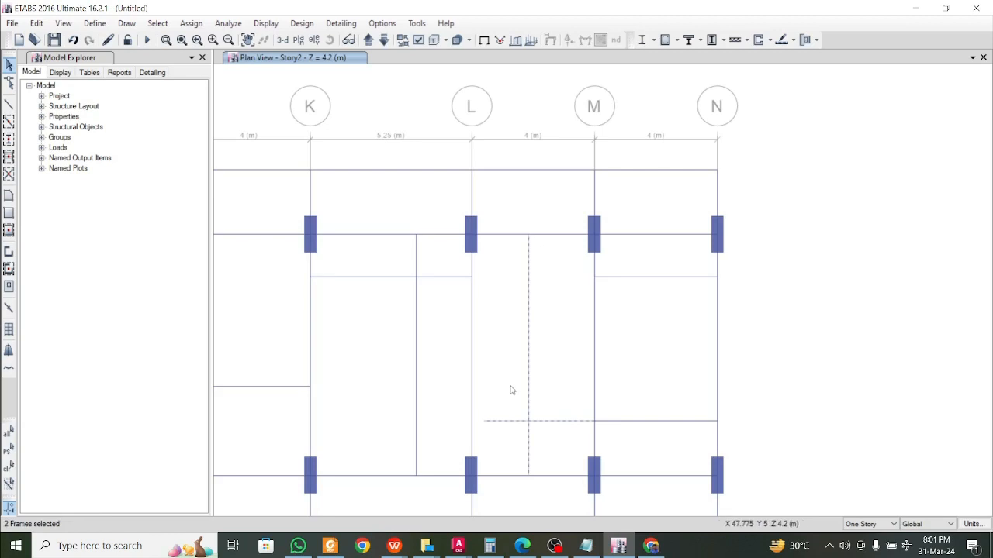
key("Escape")
left_click(550, 421)
left_click_drag(543, 401, 507, 373)
left_click(37, 23)
mouse_move(126, 317)
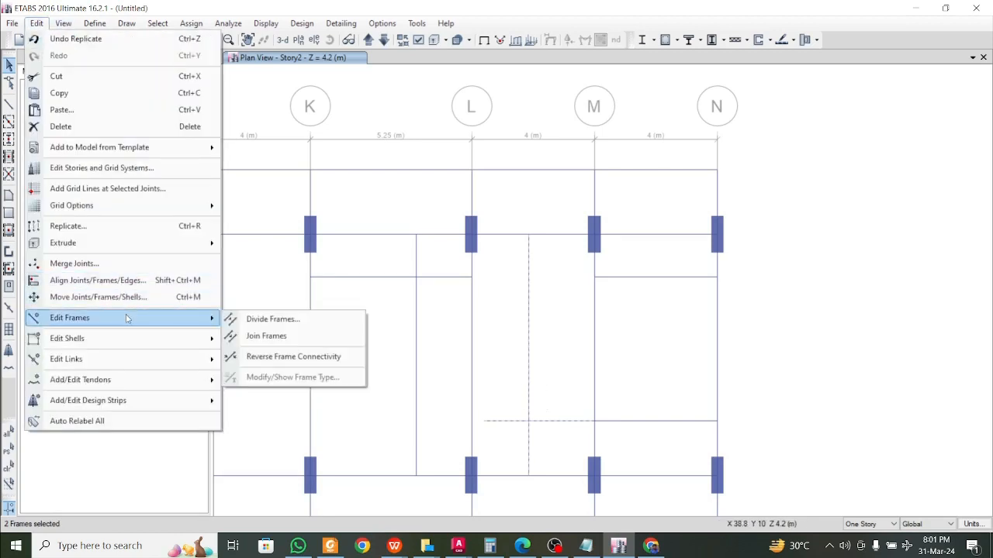
left_click(273, 319)
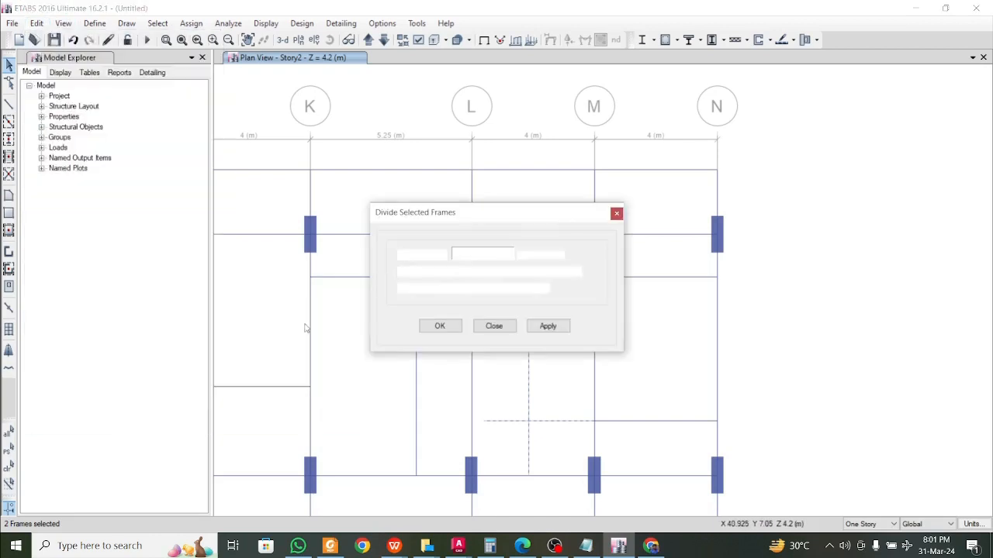
left_click(550, 326)
left_click(442, 327)
left_click(504, 420)
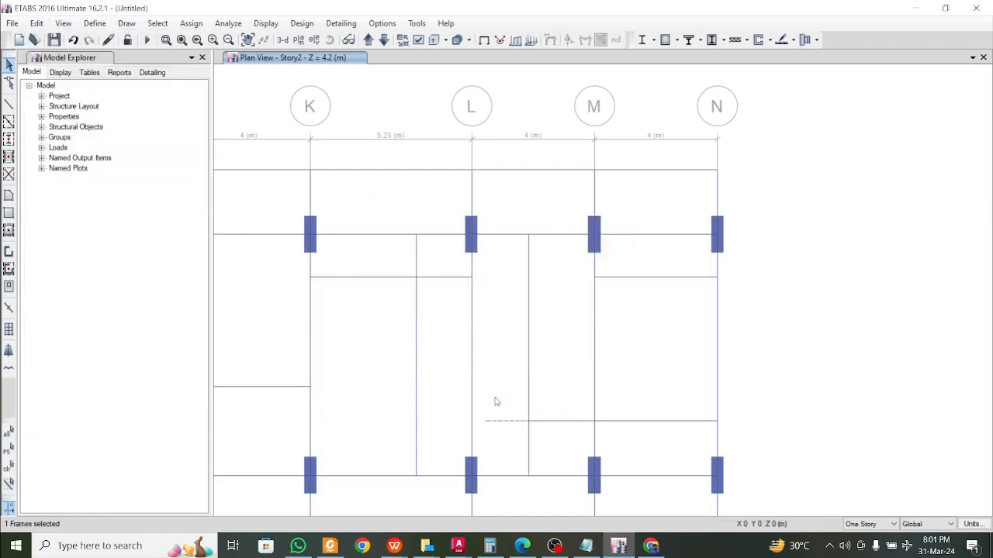
key("Delete")
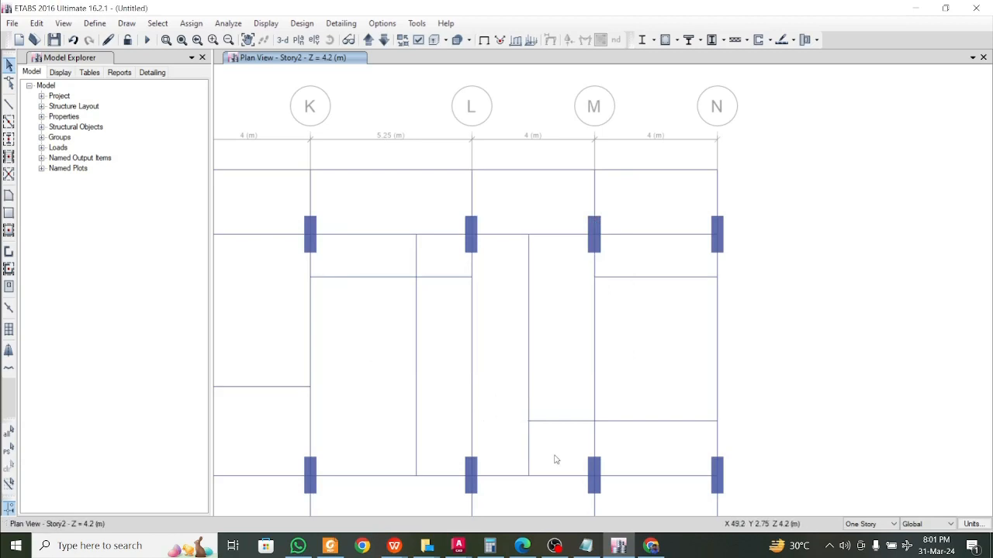
- Join the two segments of the secondary beam running parallel to the grid lines between grids L and M
left_click_drag(555, 456, 513, 448)
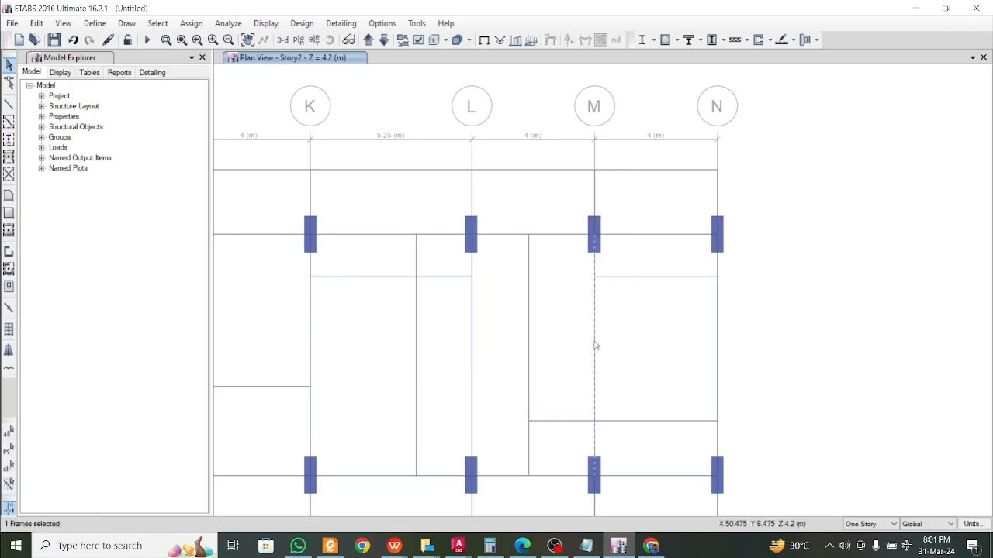
left_click(595, 345)
left_click(538, 448)
left_click_drag(543, 387, 512, 366)
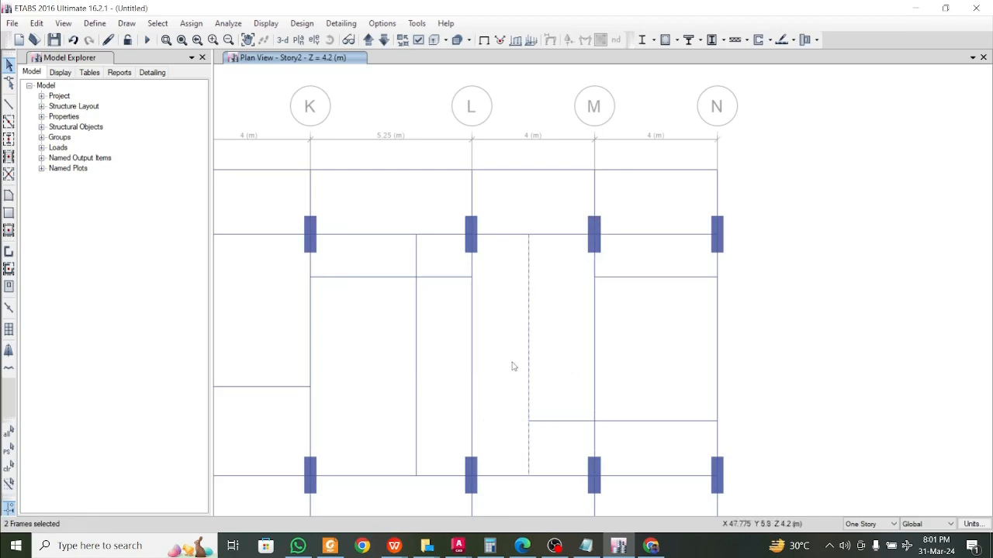
left_click(36, 23)
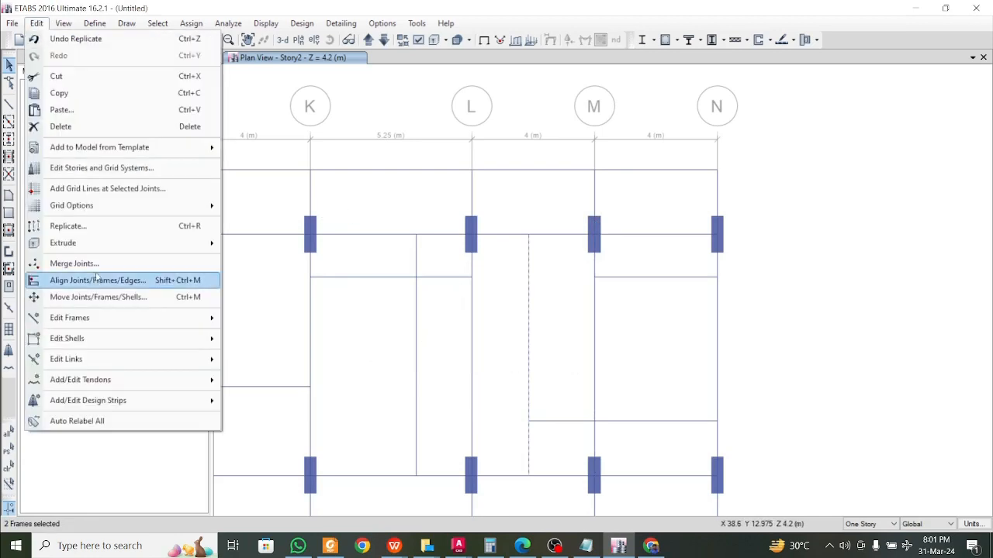
mouse_move(126, 320)
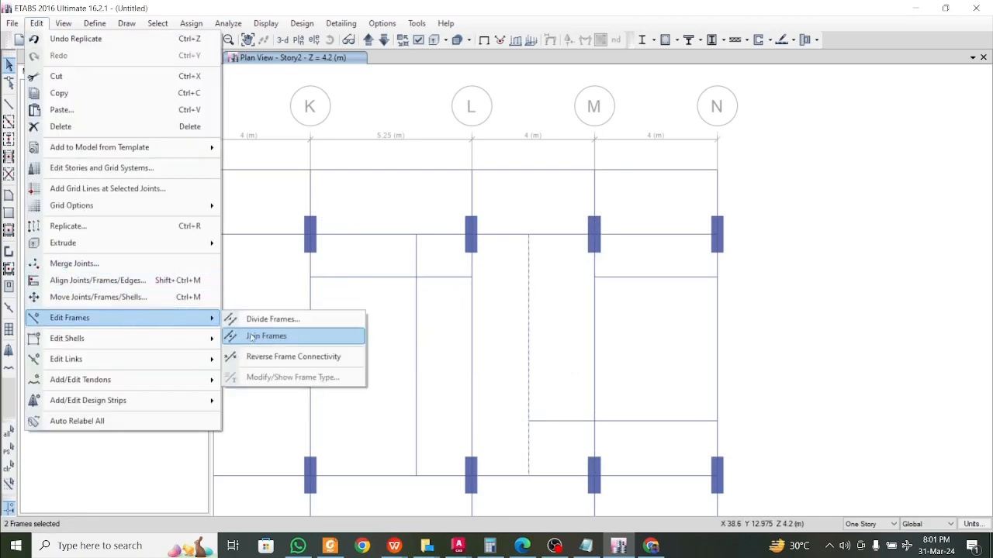
left_click(258, 336)
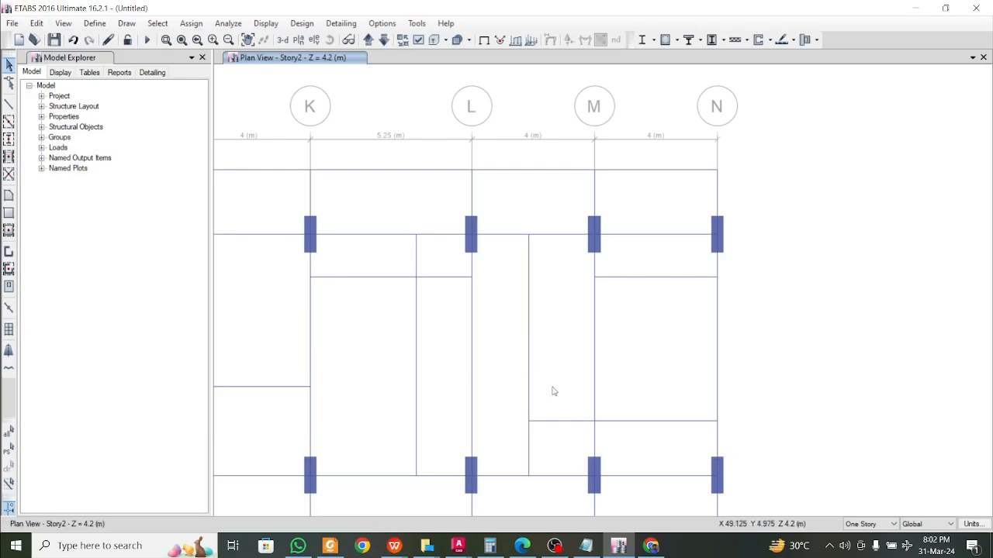
left_click(600, 423)
left_click(609, 422)
left_click(614, 422)
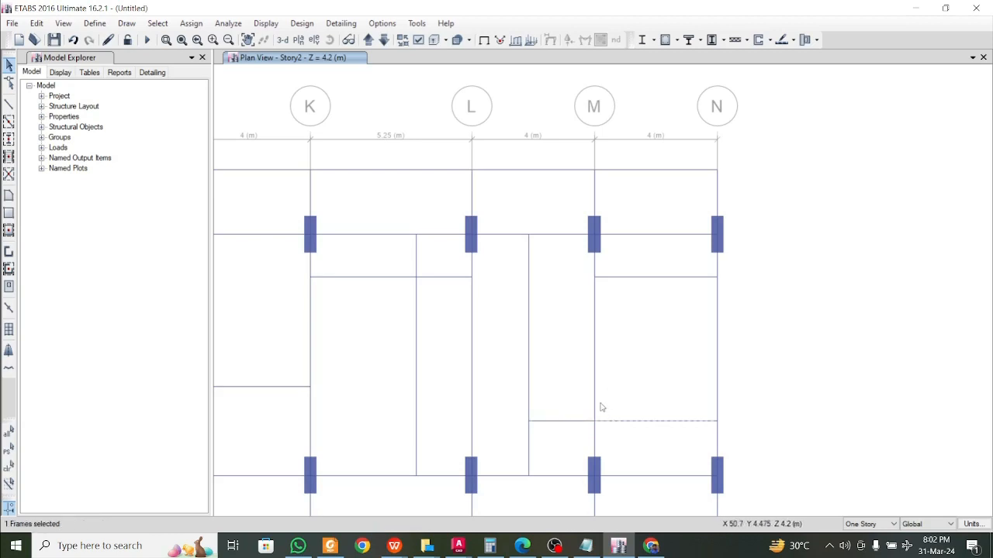
left_click(593, 404)
scroll(618, 386, "down", 3)
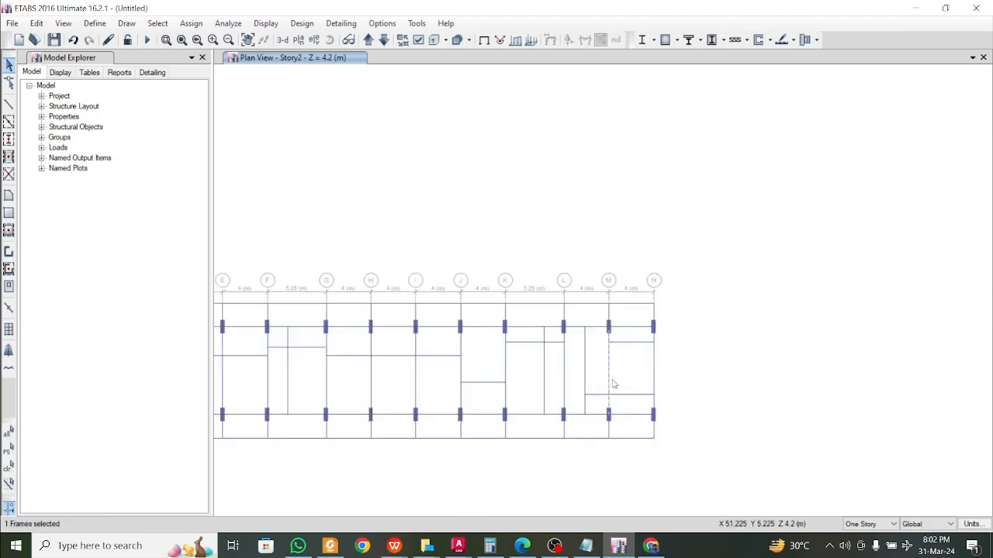
scroll(613, 384, "up", 3)
scroll(642, 293, "down", 3)
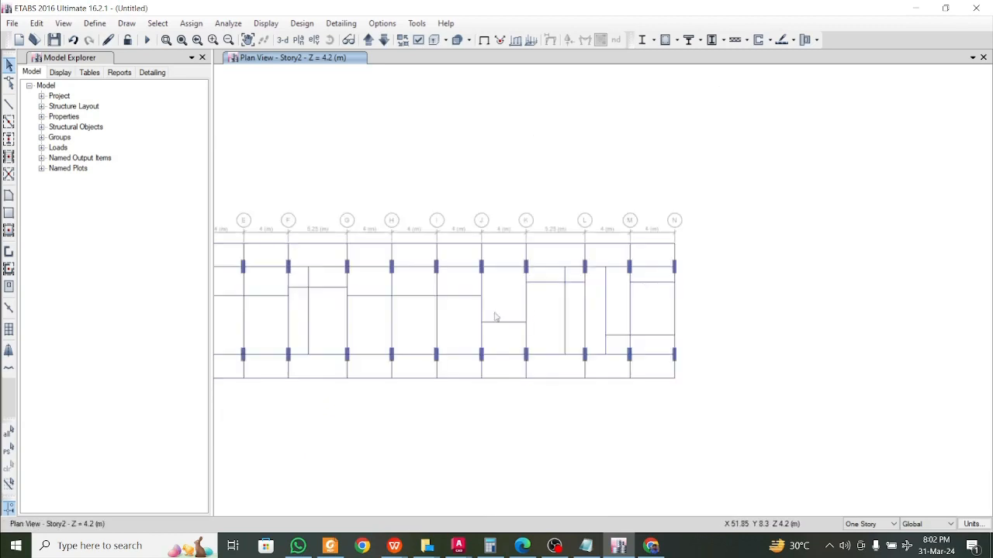
- Assign the B 300 x 500 section to the interior secondary beams in bays C–F, G–J, J–K and L–N, excluding bays F–G and K–L
scroll(633, 327, "up", 1)
scroll(373, 327, "up", 3)
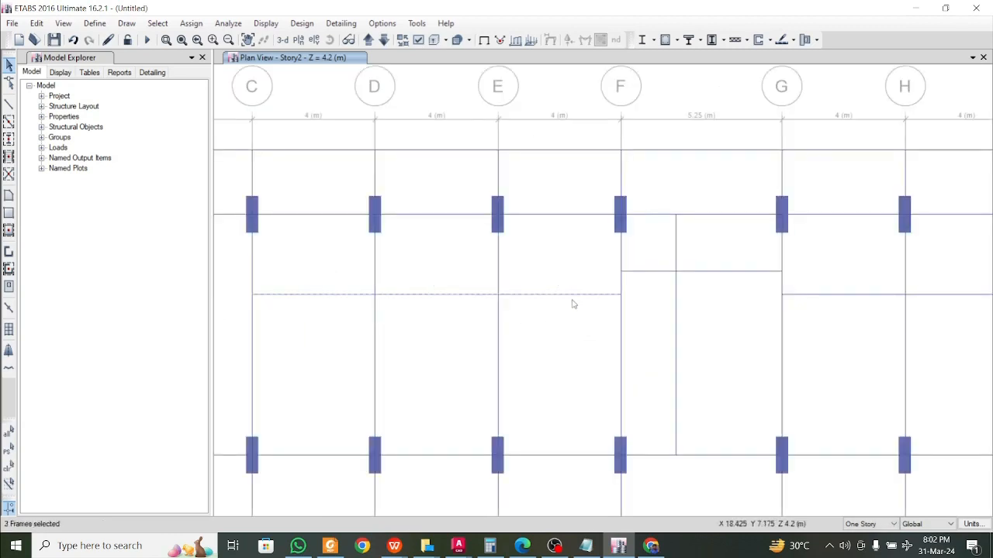
scroll(587, 319, "down", 3)
scroll(674, 326, "up", 3)
left_click_drag(748, 332, 722, 289)
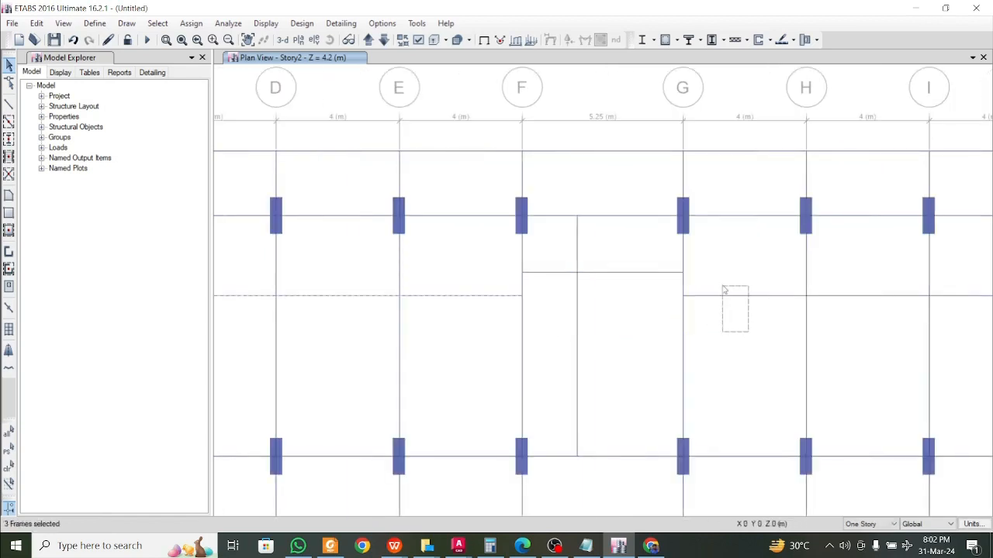
middle_click_drag(785, 339, 662, 339)
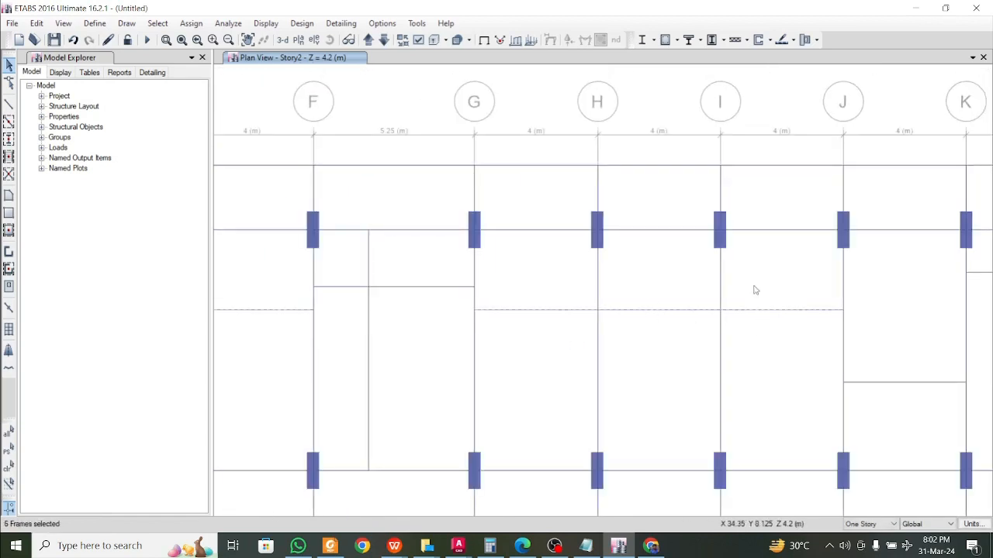
scroll(737, 311, "down", 3)
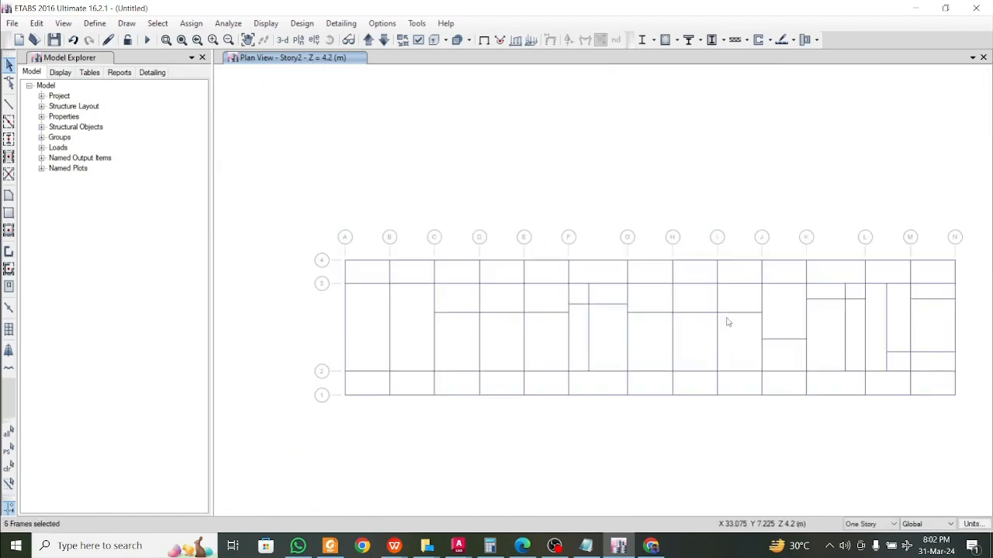
scroll(777, 355, "up", 3)
left_click(783, 339)
scroll(779, 342, "down", 3)
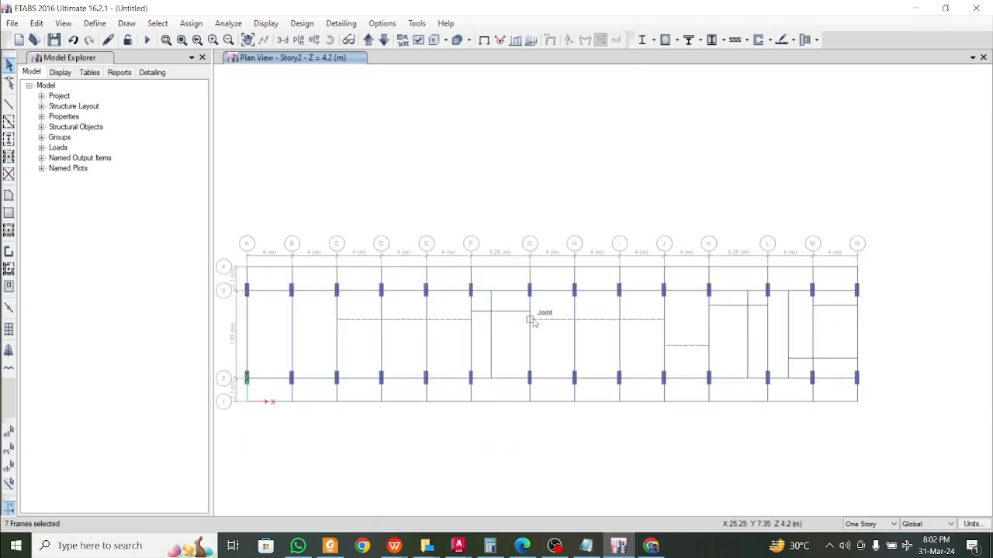
scroll(721, 346, "up", 3)
left_click_drag(646, 364, 607, 315)
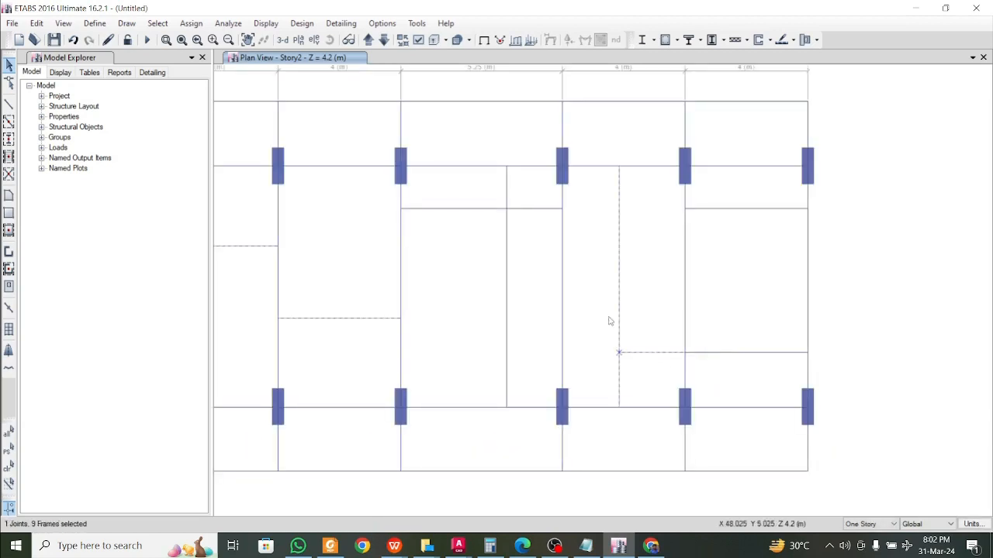
left_click(756, 353)
left_click(745, 209)
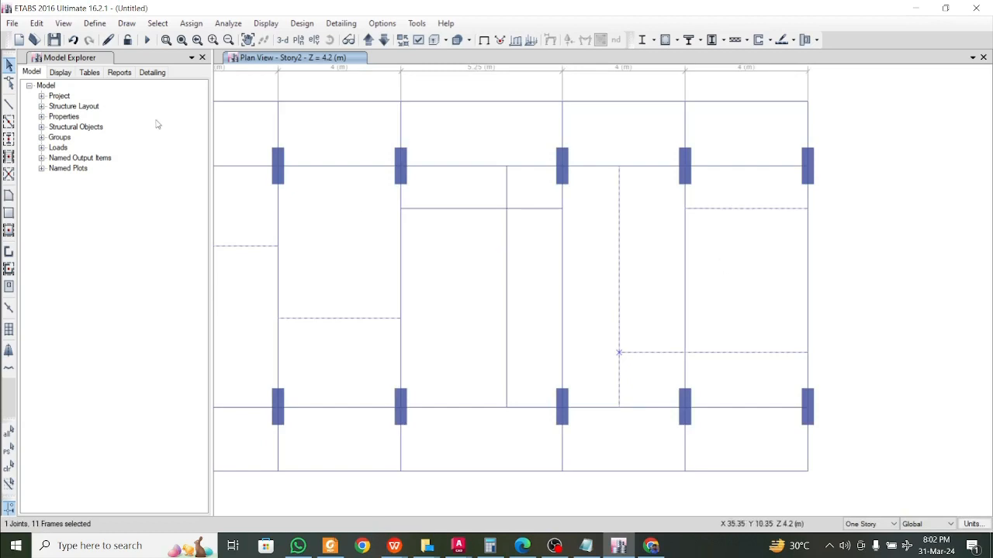
left_click(192, 24)
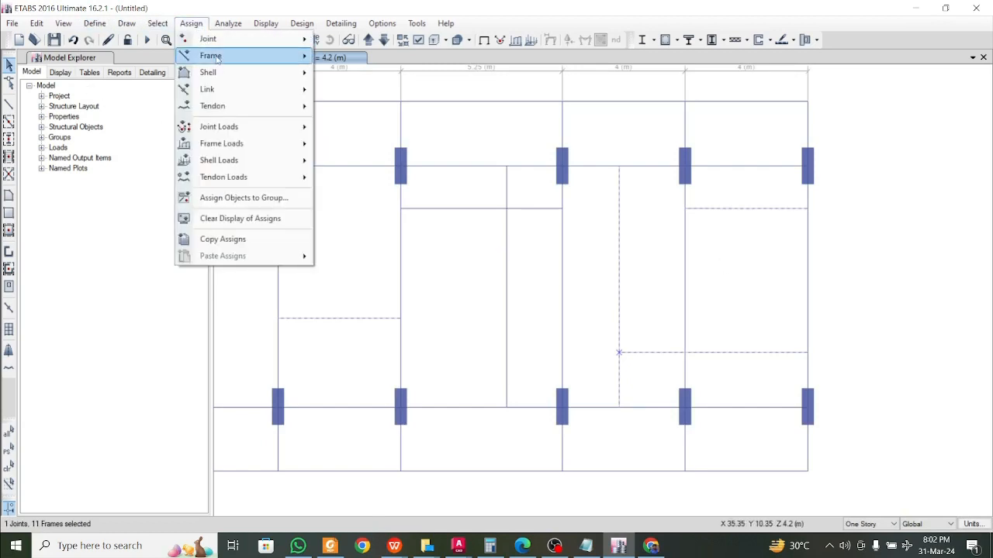
mouse_move(217, 58)
left_click(416, 58)
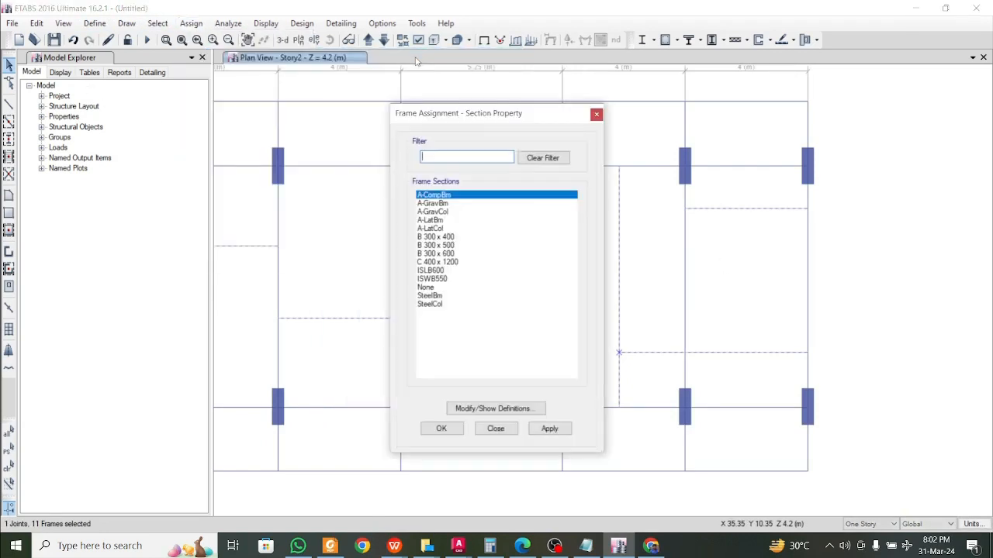
left_click(458, 246)
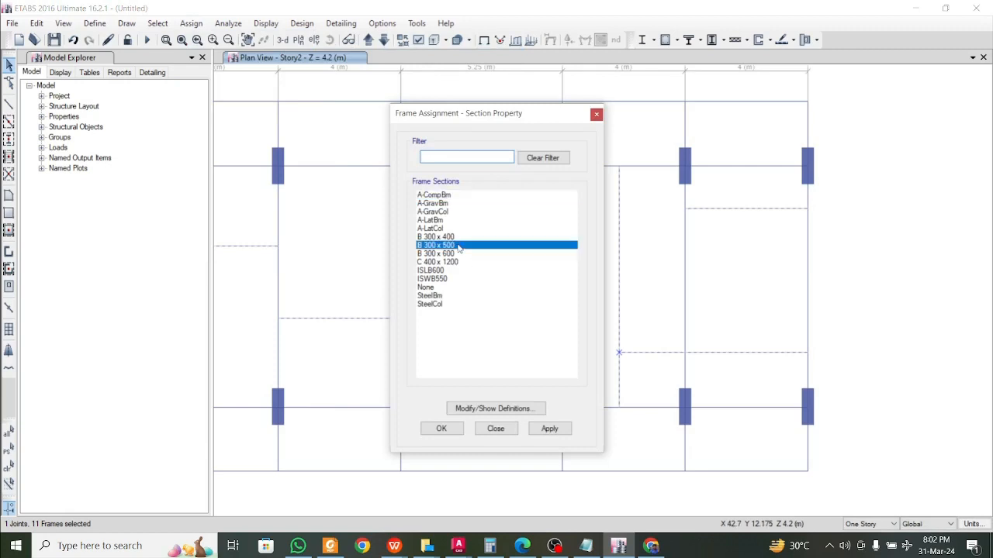
left_click(549, 429)
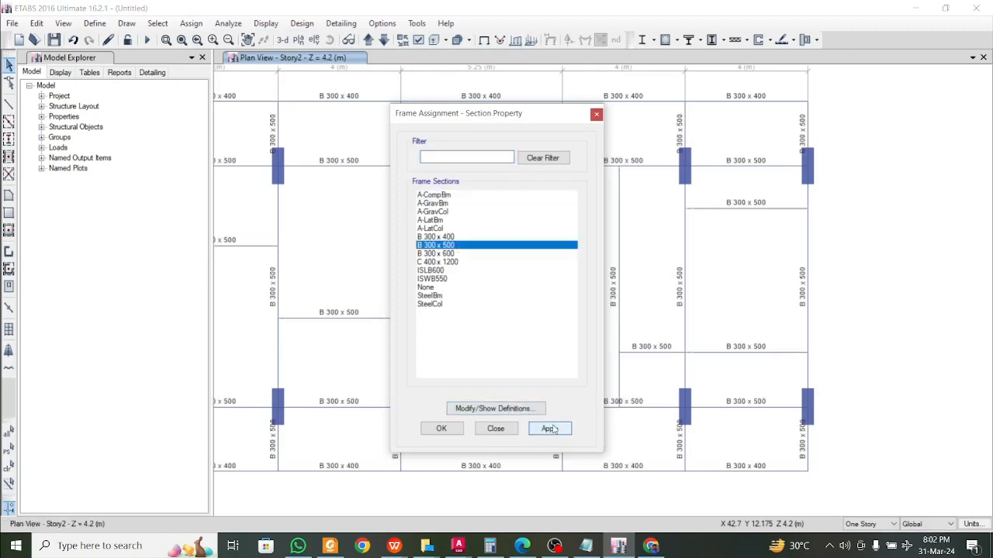
left_click(442, 429)
- Release Moment 33 (Major) at the start only of the interior secondary beam between grids C and D
scroll(564, 372, "down", 3)
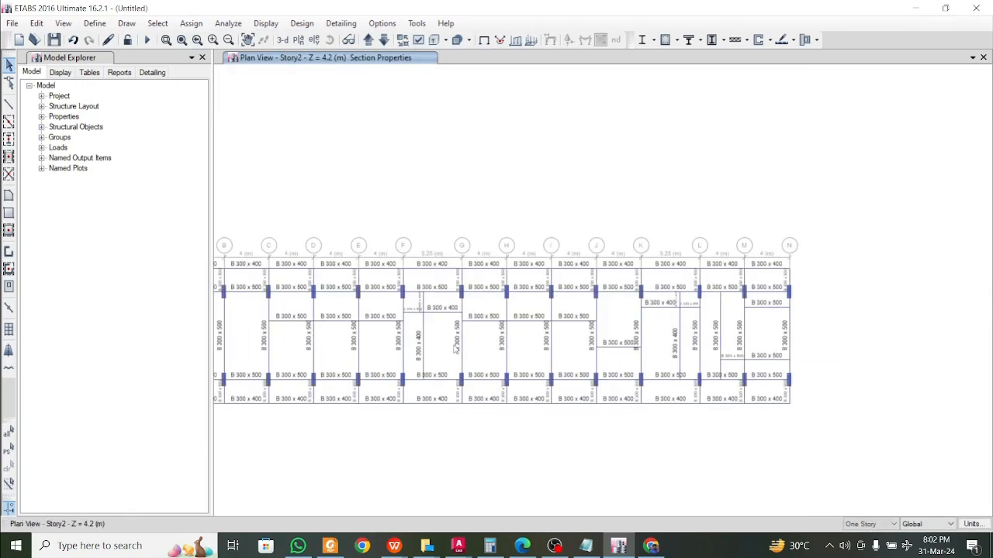
scroll(316, 345, "up", 3)
middle_click_drag(316, 345, 550, 354)
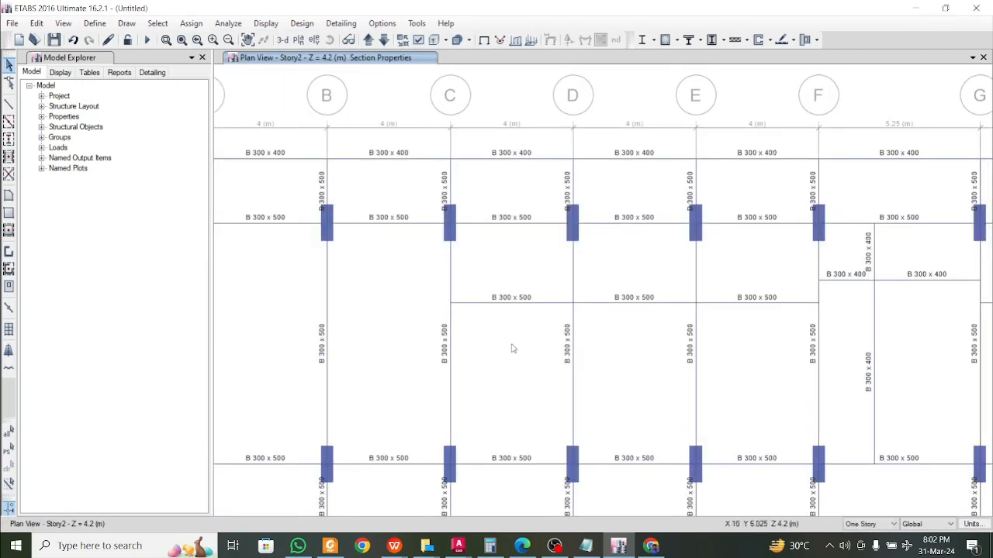
scroll(543, 346, "down", 3)
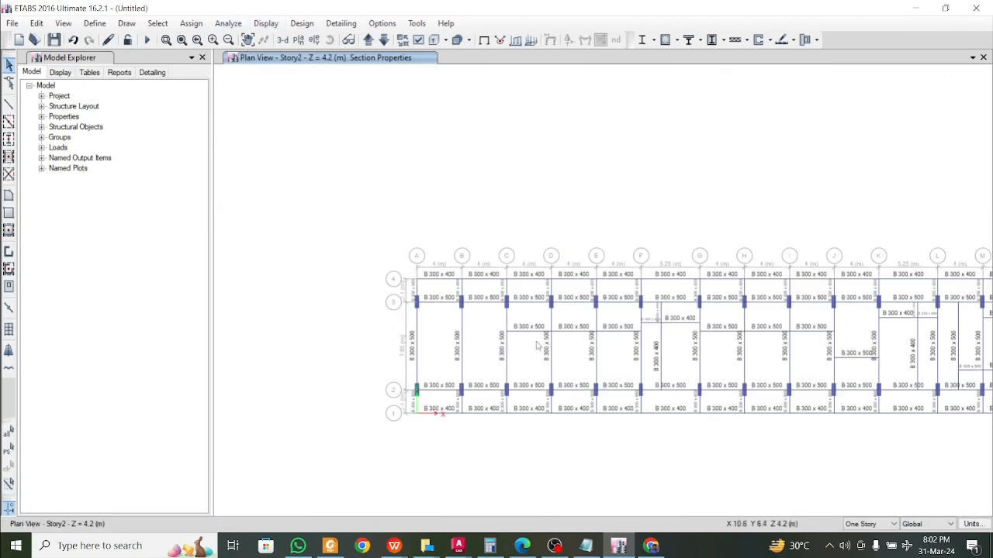
scroll(536, 344, "up", 3)
left_click(527, 318)
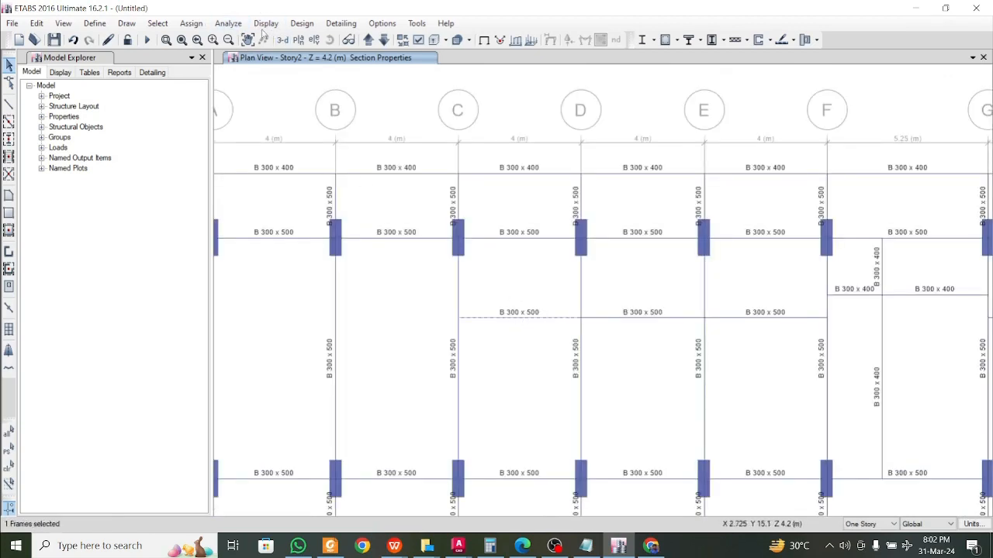
left_click(191, 24)
mouse_move(213, 55)
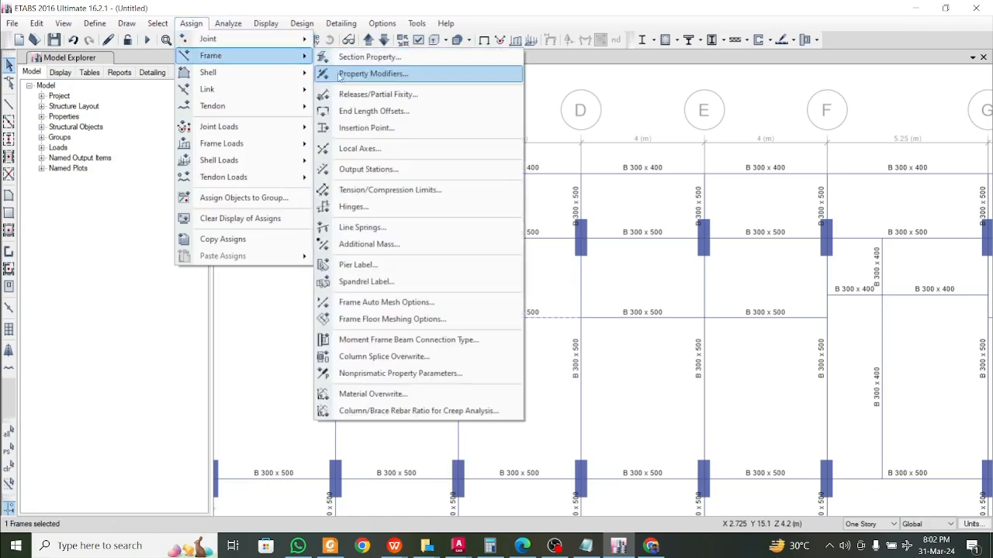
left_click(365, 94)
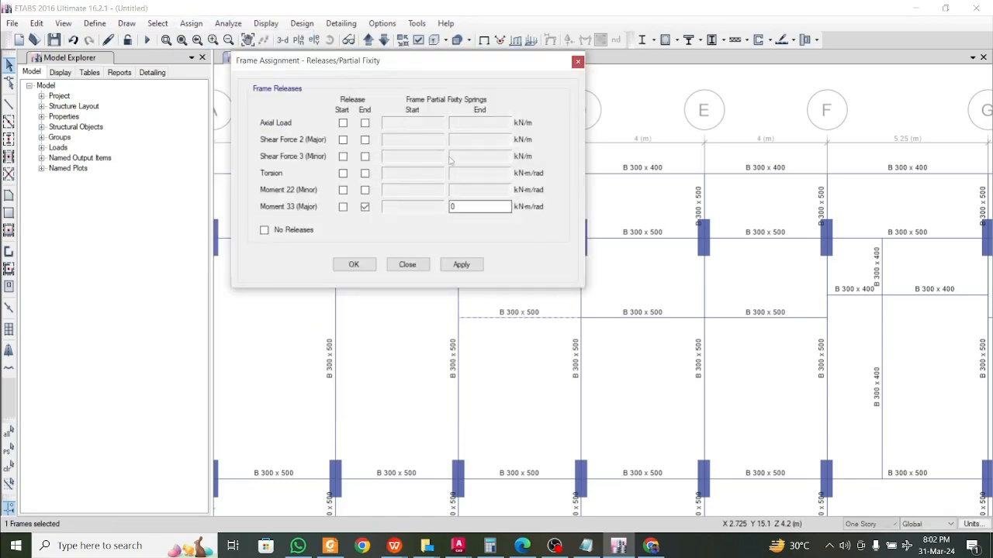
left_click_drag(444, 65, 240, 69)
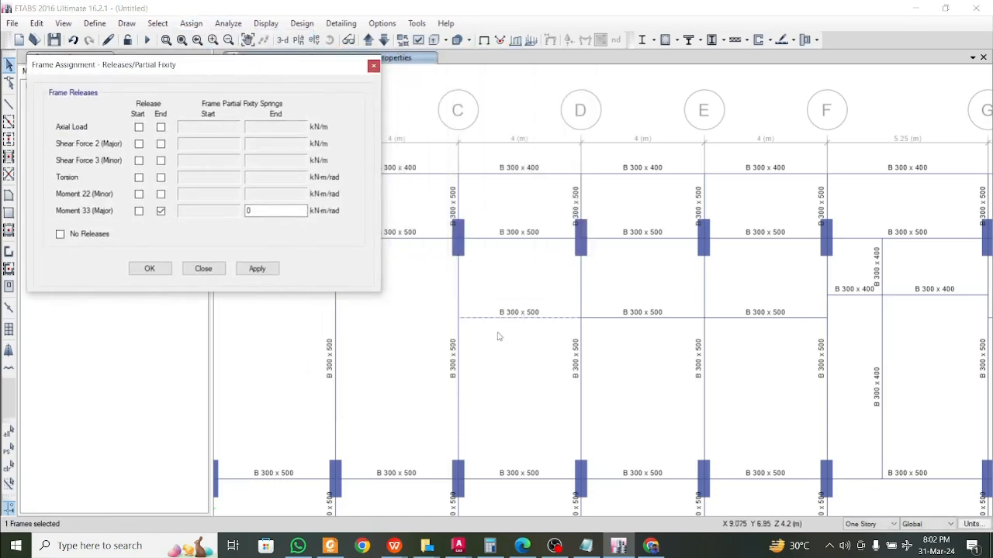
left_click(161, 211)
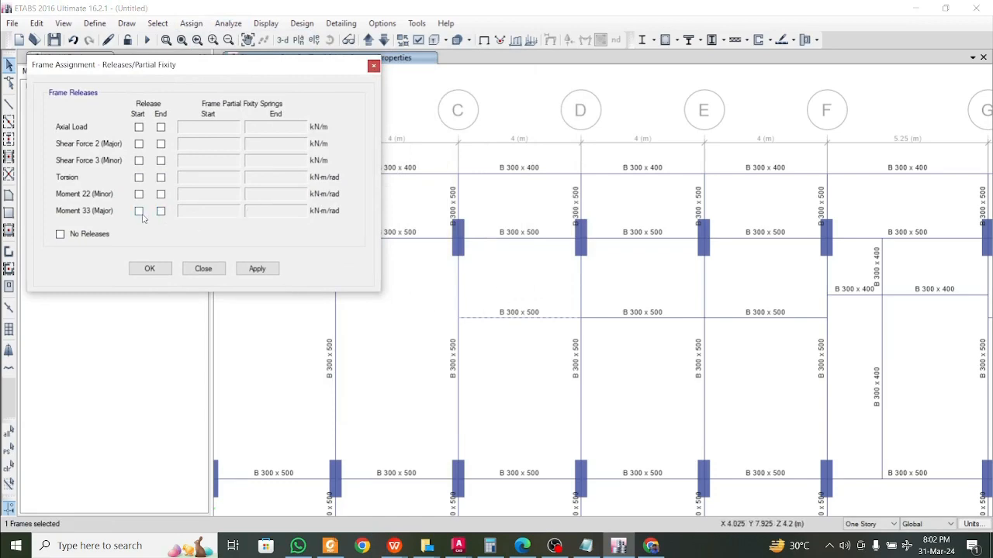
left_click(139, 211)
left_click(257, 270)
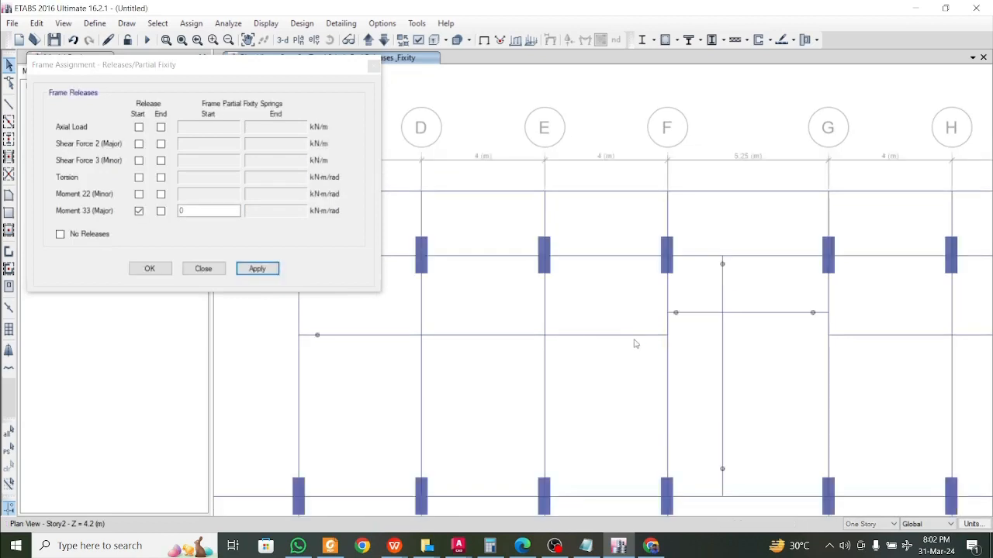
- Release Moment 33 (Major) at the end only of the interior secondary beam between grids E and F
left_click(633, 341)
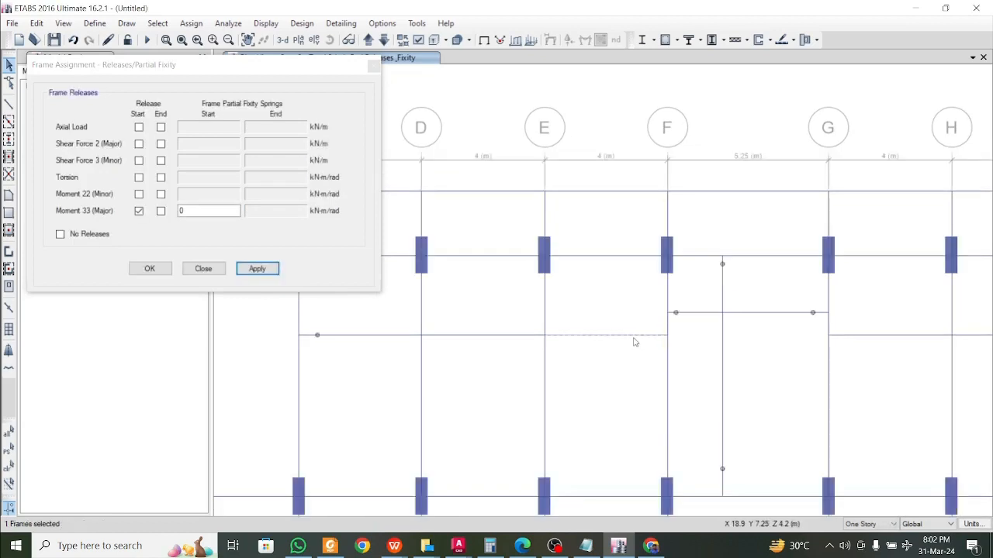
left_click(139, 211)
left_click(161, 211)
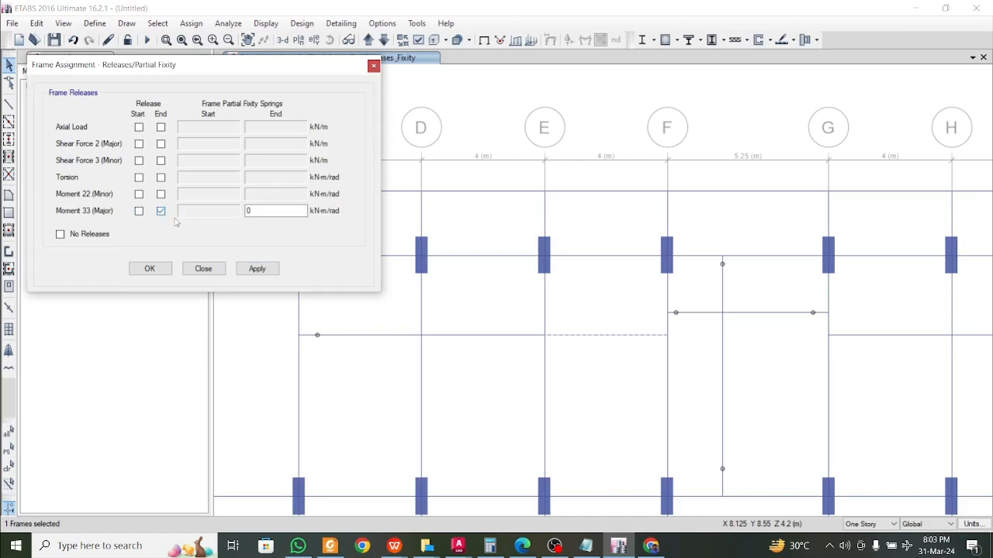
left_click(257, 269)
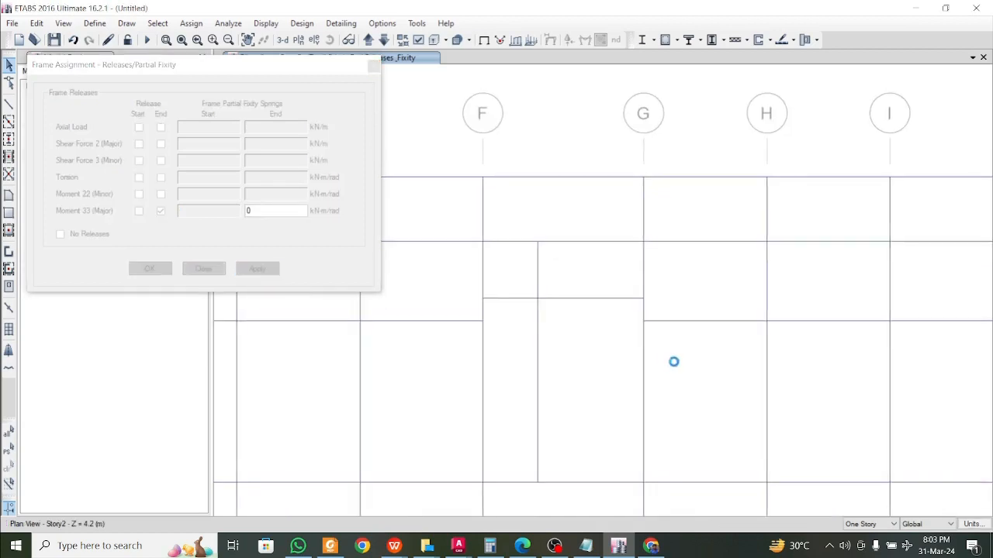
- Release Moment 33 (Major) at the start of the G–H secondary beam and at the end of the I–J secondary beam
left_click(527, 326)
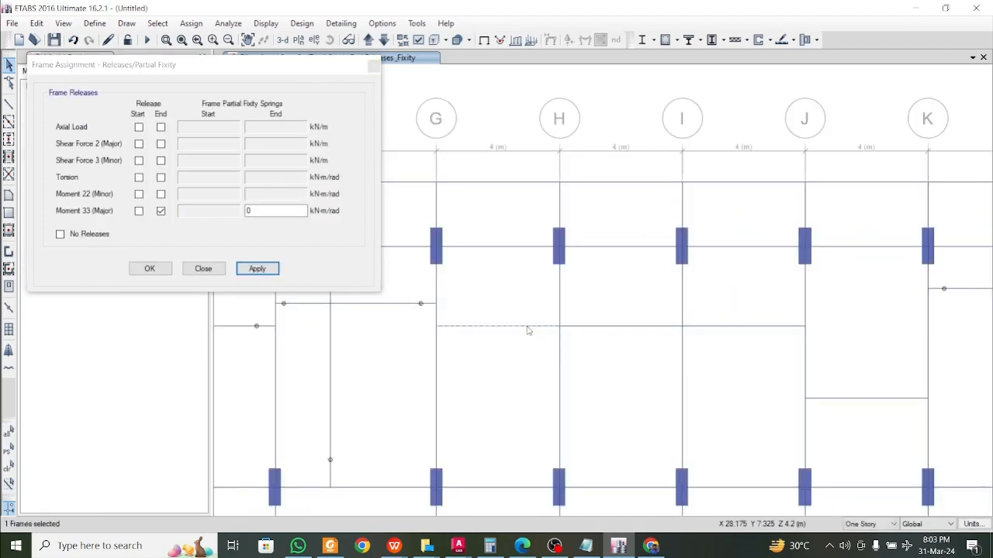
left_click(161, 211)
left_click(139, 211)
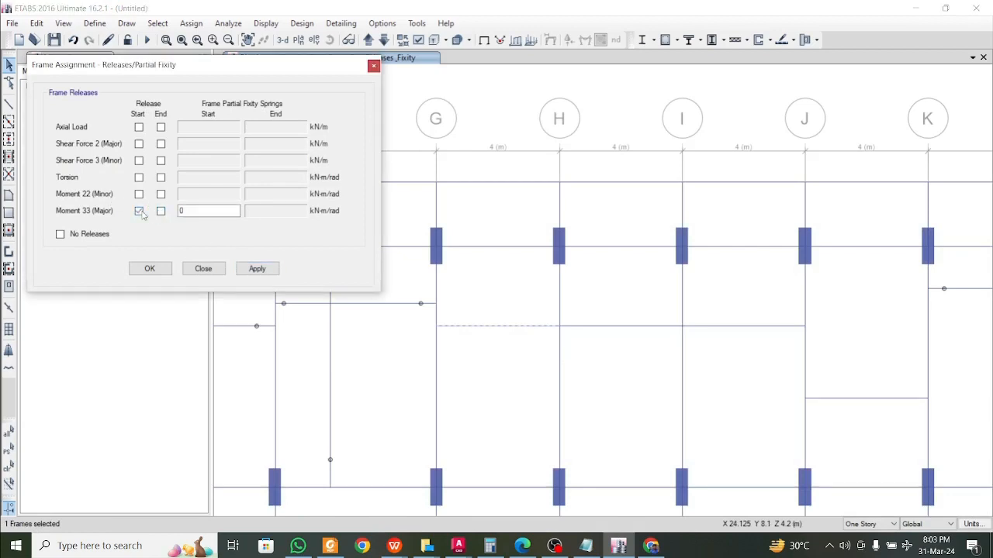
left_click(256, 268)
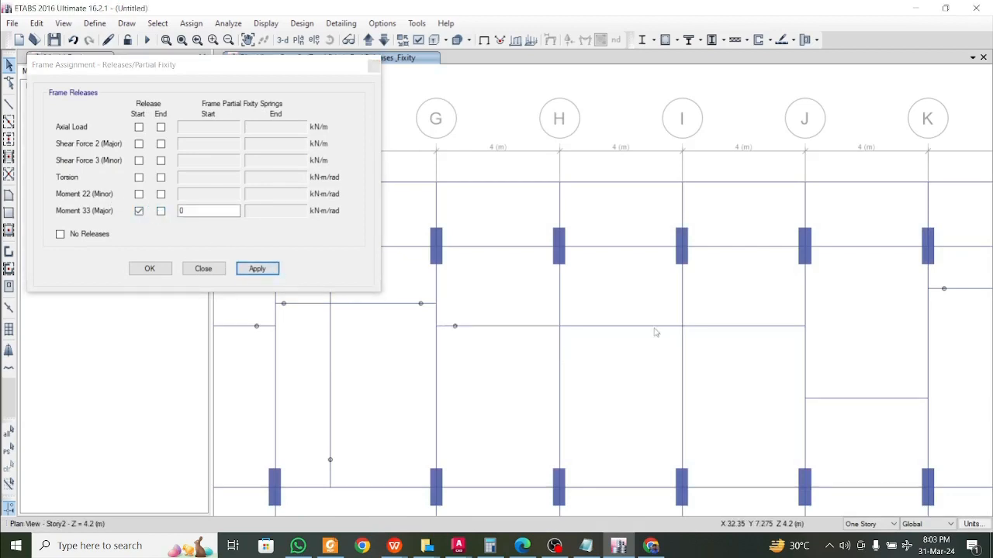
left_click(758, 327)
left_click(139, 211)
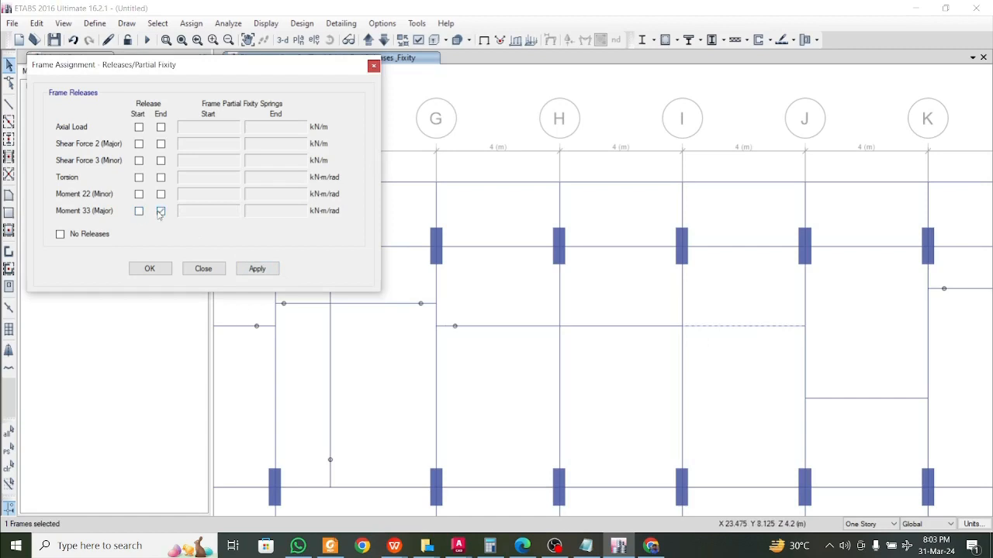
left_click(257, 269)
- Release Moment 33 (Major) at both ends of the J–K secondary beam, the L–M beam parallel to the grid lines, and the upper M–N beam
scroll(621, 339, "down", 3)
scroll(621, 340, "up", 3)
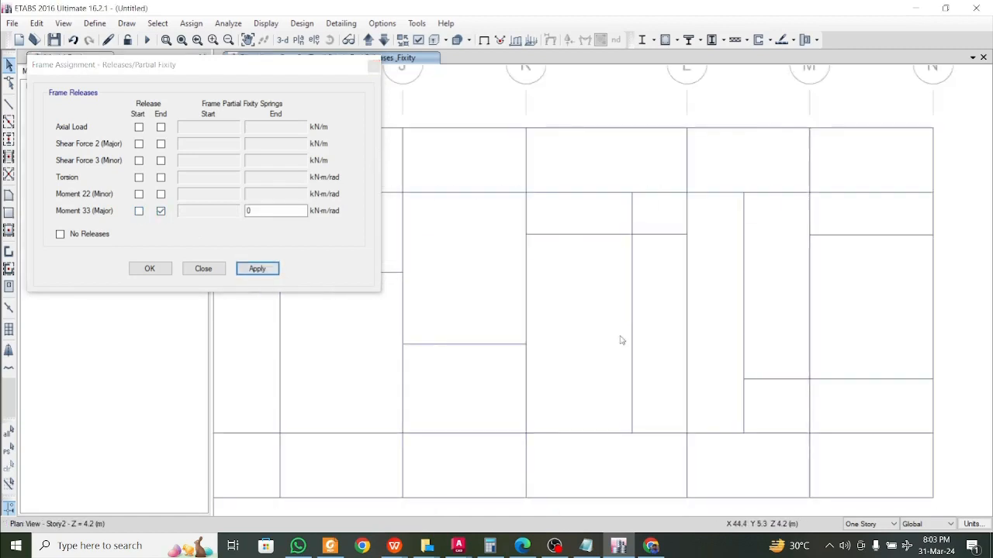
left_click(139, 212)
left_click(256, 269)
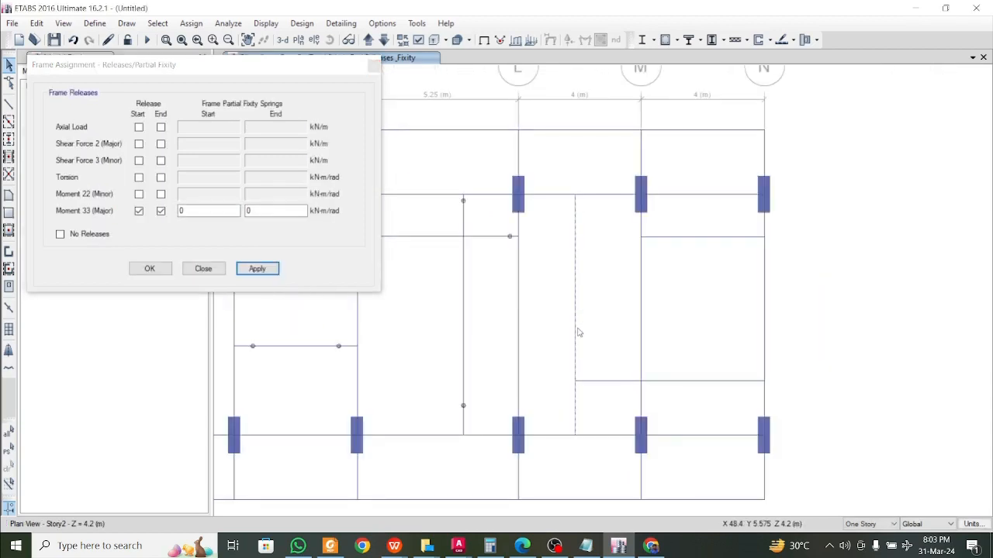
left_click(256, 269)
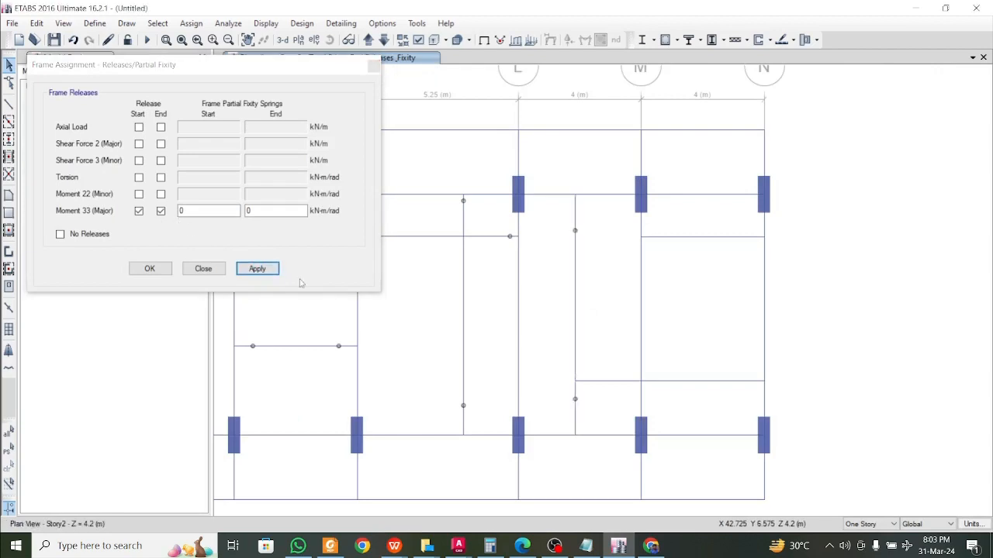
left_click(685, 238)
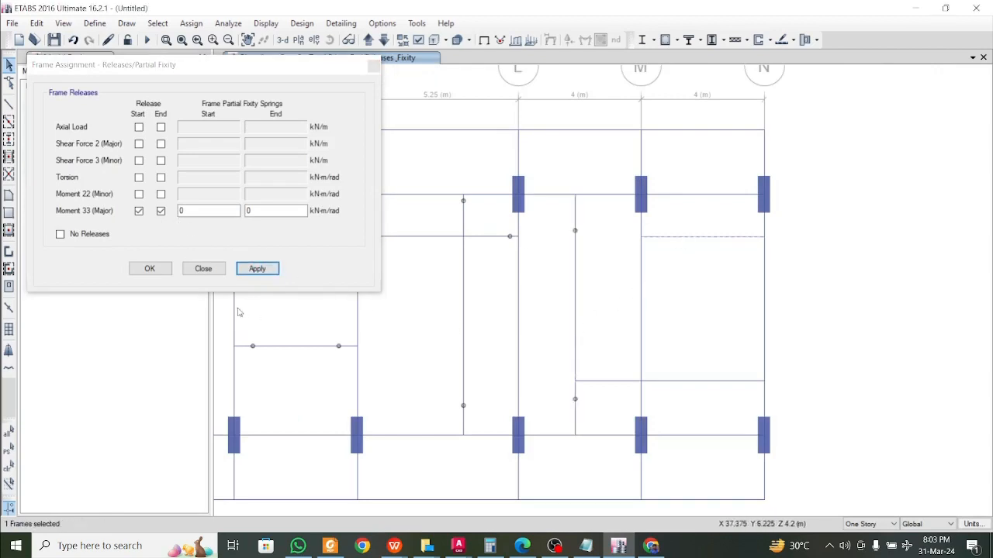
left_click(256, 269)
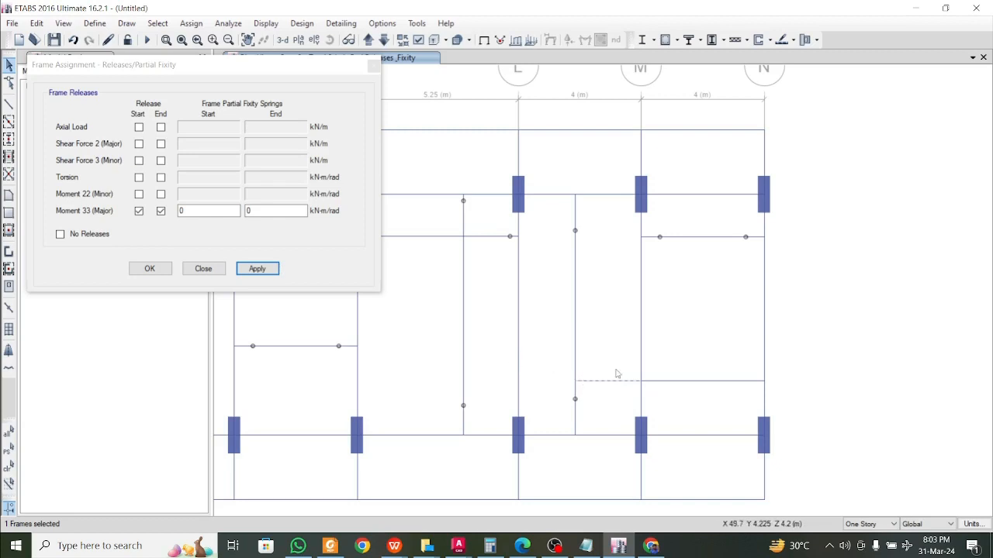
- Release Moment 33 (Major) at the end only of the lower secondary beam between grids M and N
left_click(673, 383)
left_click(140, 213)
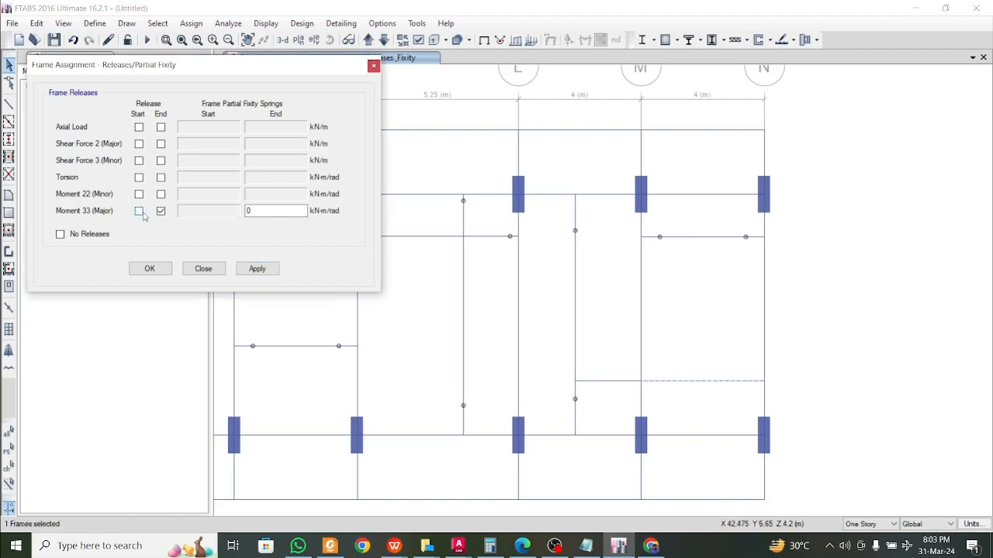
left_click(258, 269)
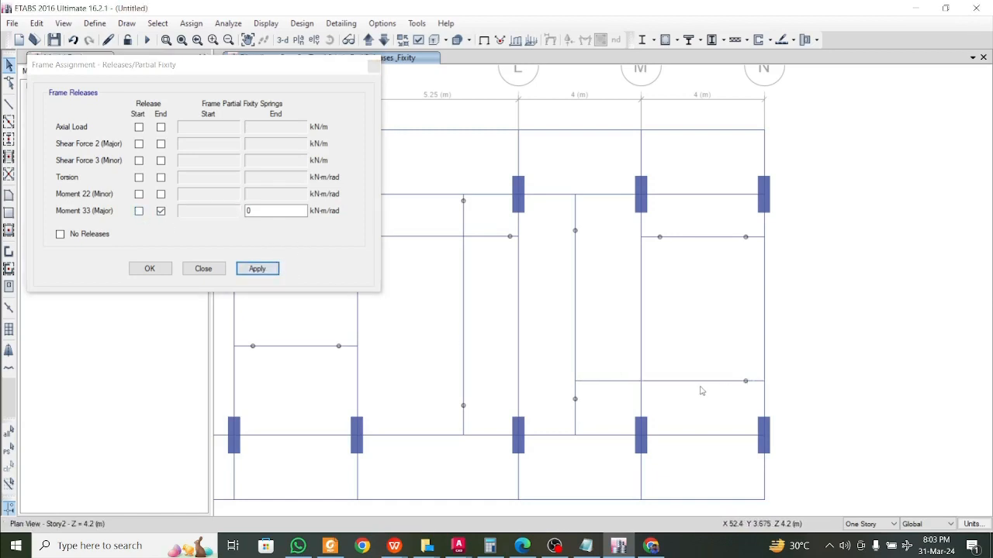
- Release Moment 33 (Major) at the start only of the short beam running from the L–M secondary beam to grid M, and finish the release assignment
left_click(591, 384)
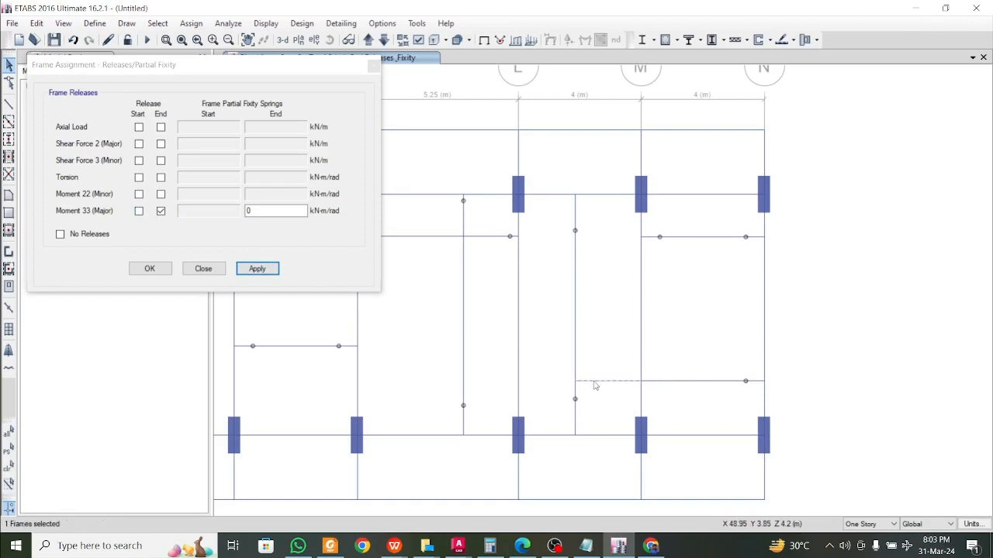
left_click(161, 220)
left_click(160, 211)
left_click(139, 211)
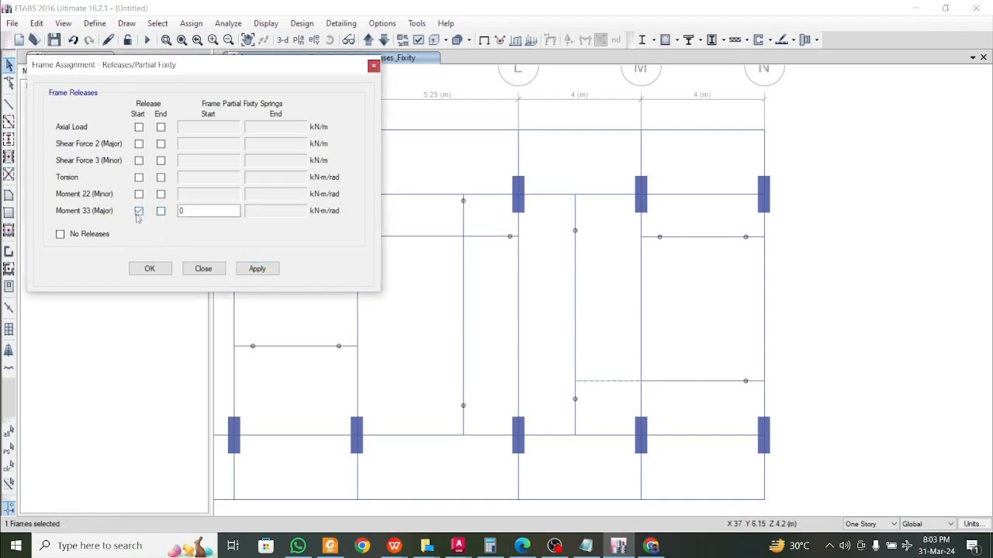
left_click(257, 272)
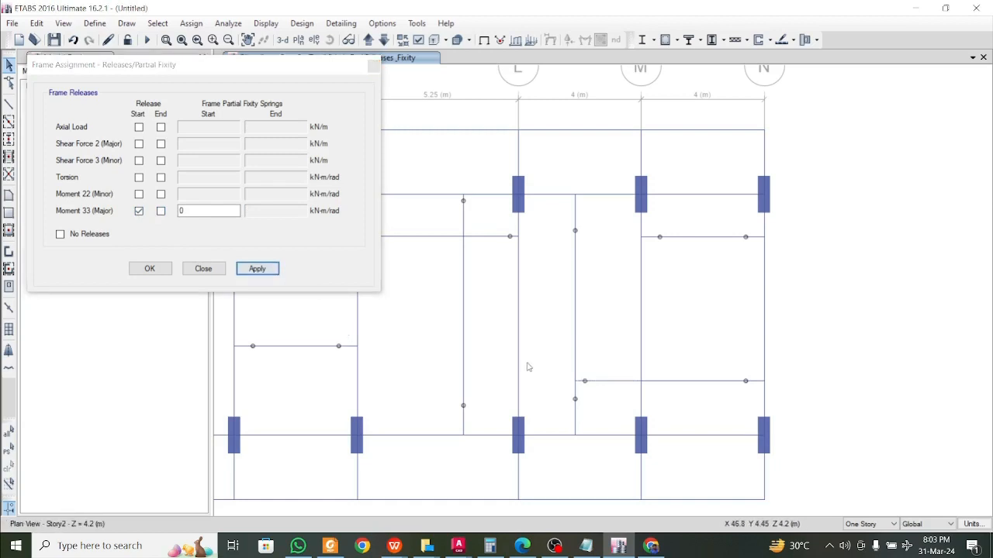
left_click(152, 269)
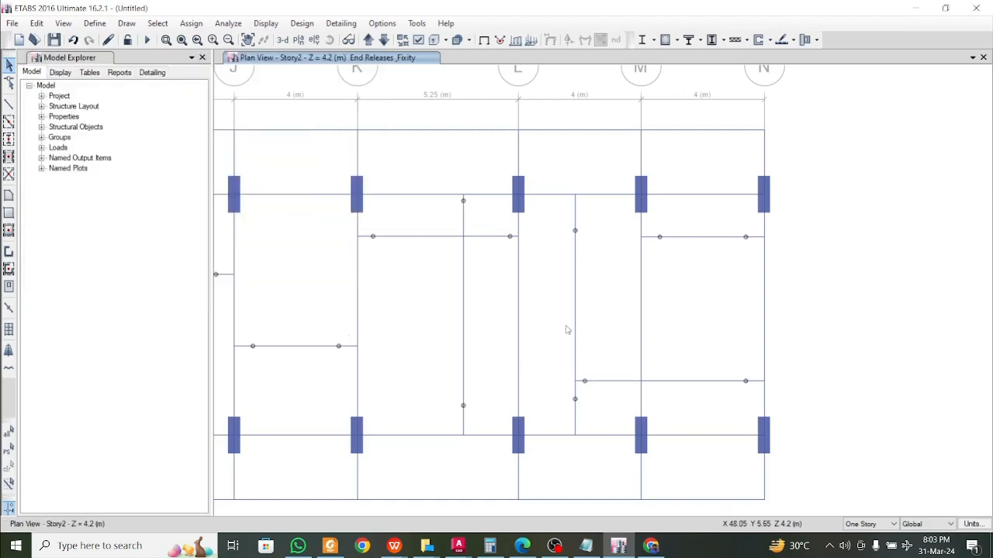
- Examine the end-release markers on the Story2 secondary beams across the whole plan
scroll(468, 337, "down", 3)
scroll(468, 337, "up", 4)
scroll(600, 350, "down", 4)
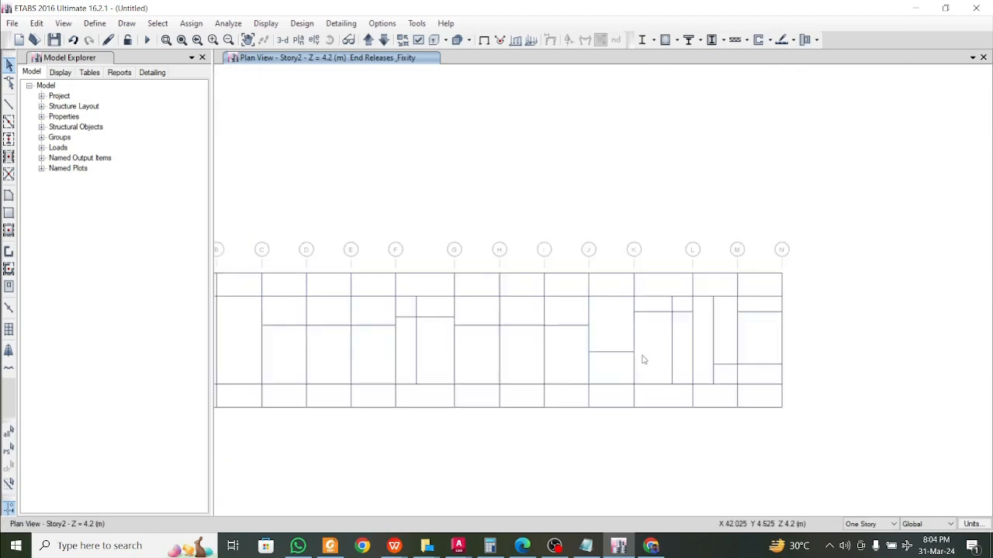
scroll(553, 359, "up", 4)
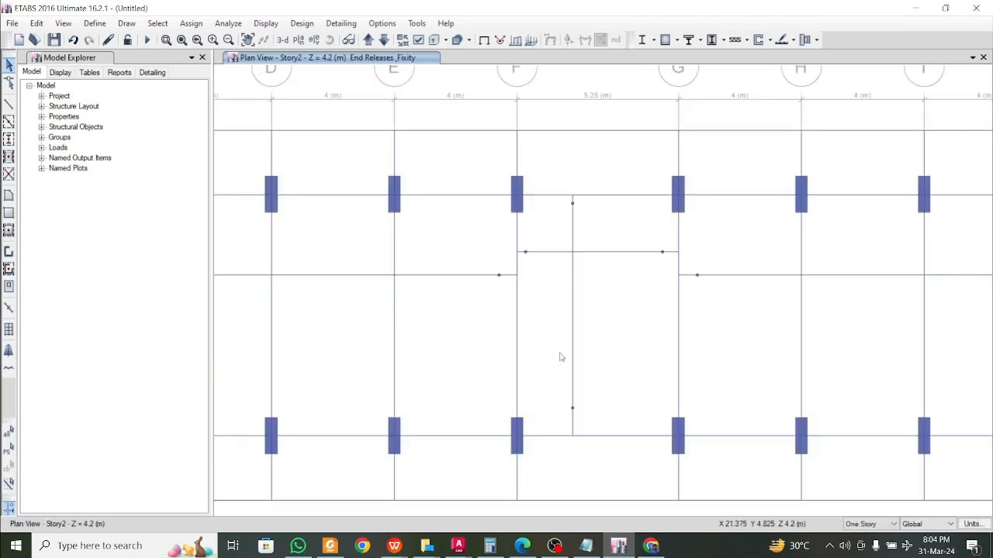
scroll(561, 356, "down", 4)
scroll(560, 393, "up", 5)
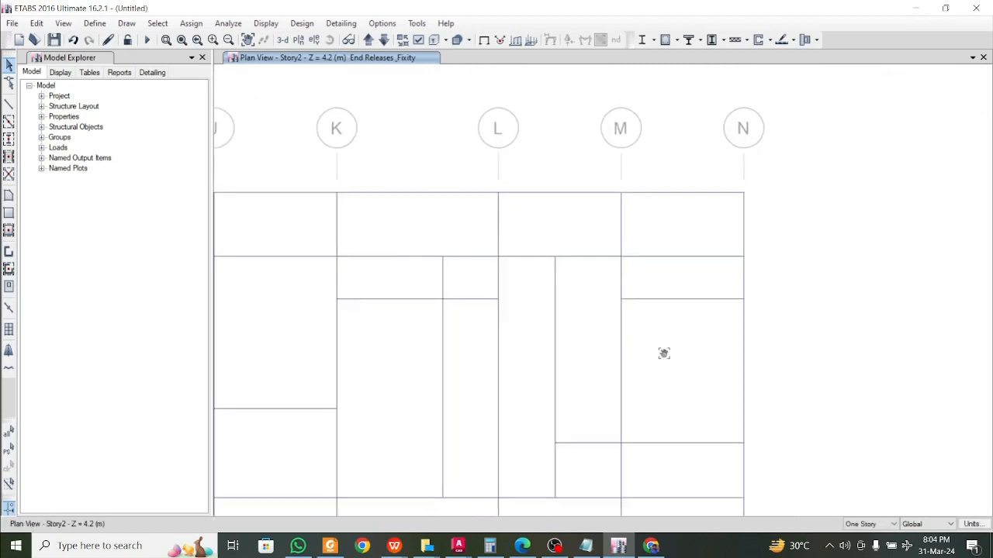
scroll(477, 366, "down", 5)
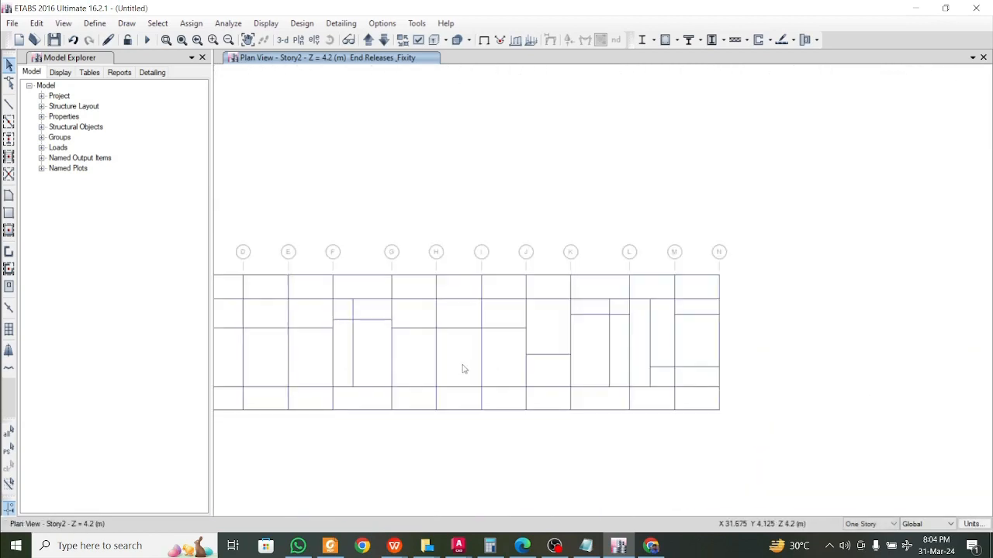
middle_click_drag(467, 375, 480, 374)
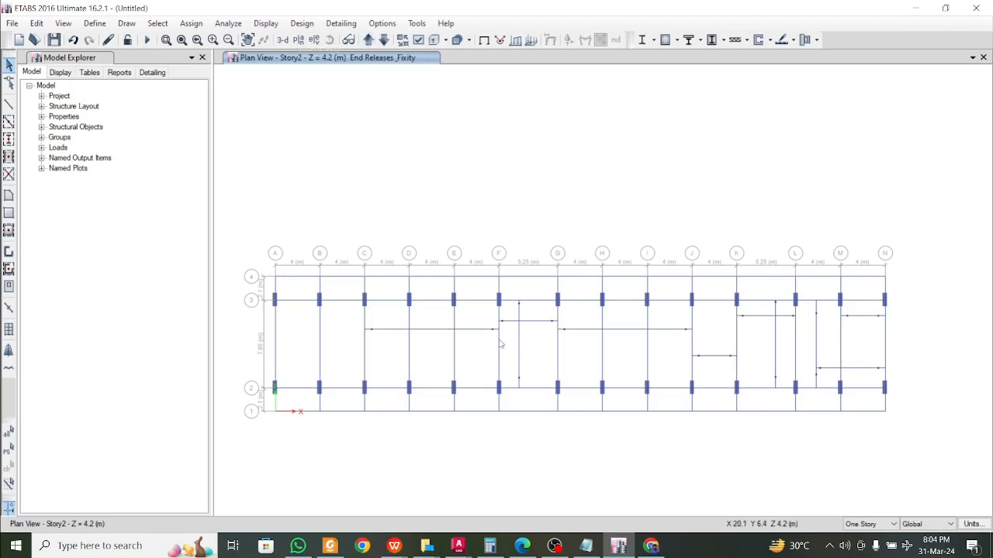
- Go up to the Story3 plan, switch to Rough Drawing 1.dwg in AutoCAD and examine its upper floor plans
left_click(368, 40)
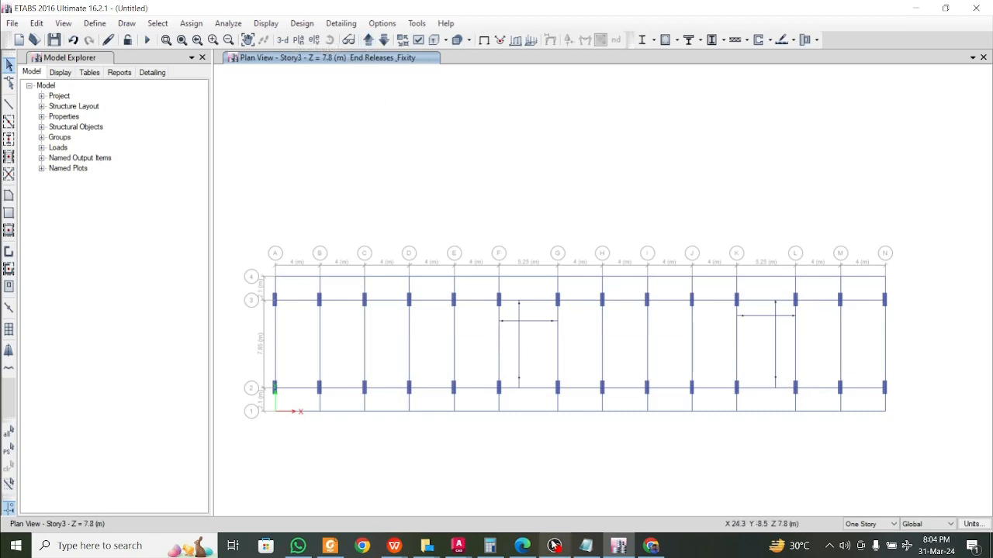
mouse_move(459, 545)
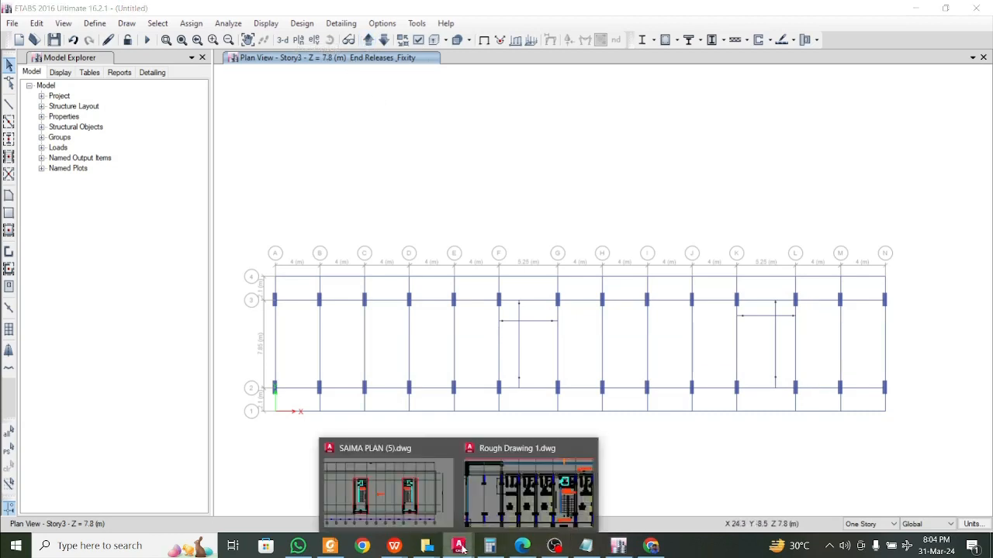
left_click(502, 505)
scroll(494, 376, "down", 6)
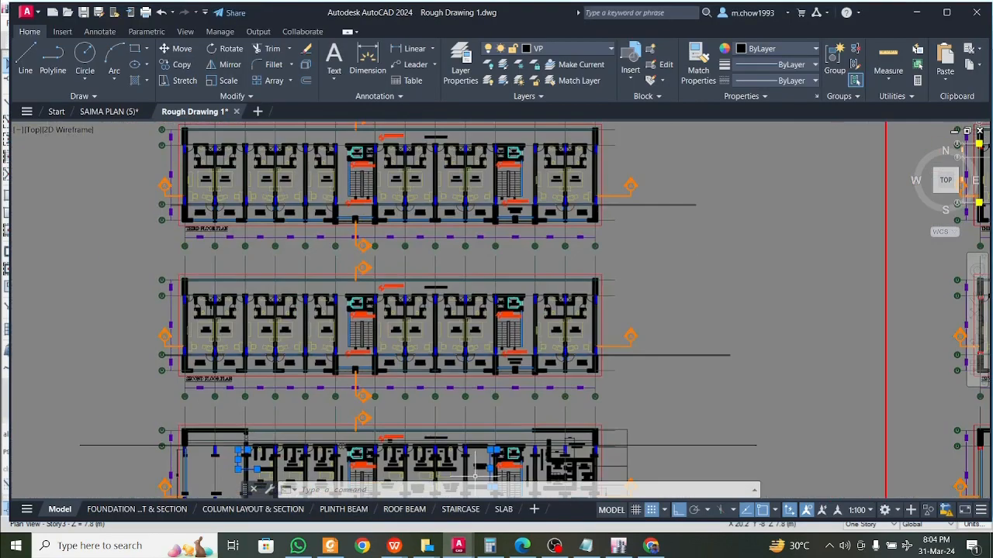
middle_click_drag(362, 200, 362, 322)
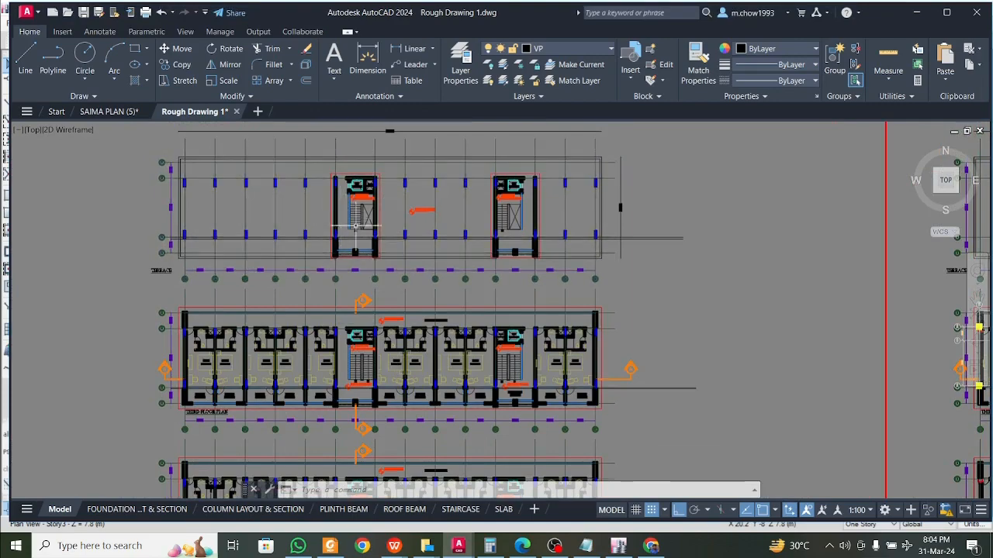
scroll(487, 266, "up", 3)
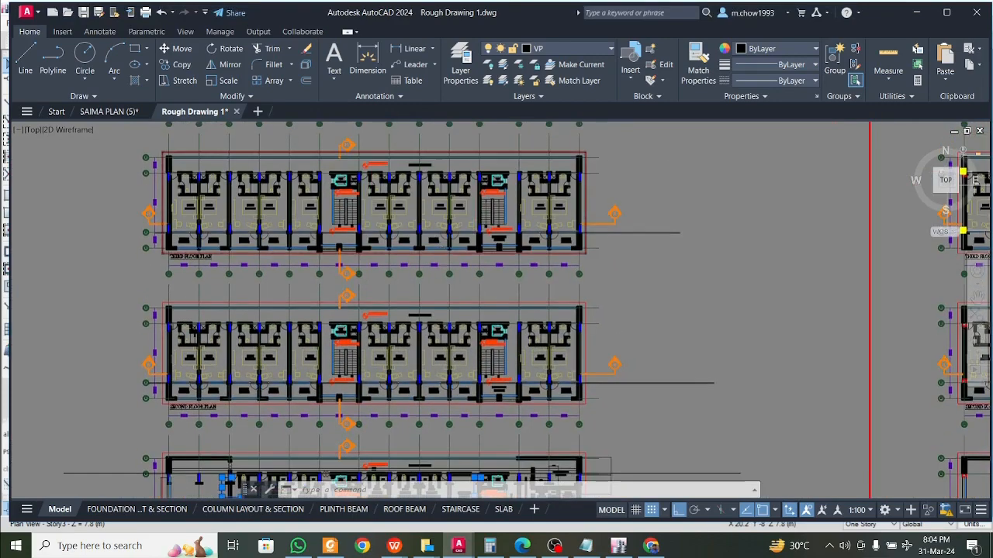
scroll(160, 315, "up", 2)
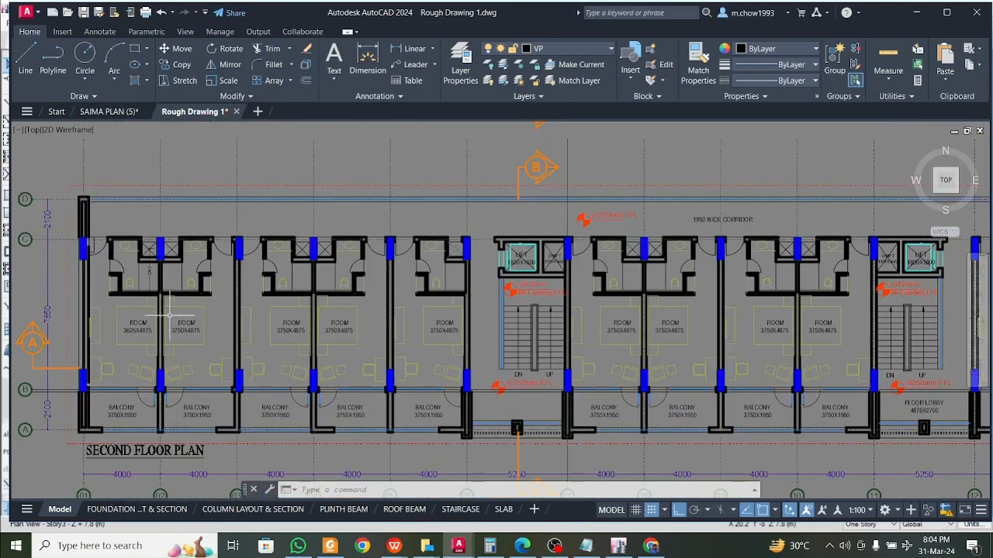
middle_click_drag(160, 315, 228, 333)
middle_click_drag(483, 353, 255, 355)
scroll(343, 347, "down", 5)
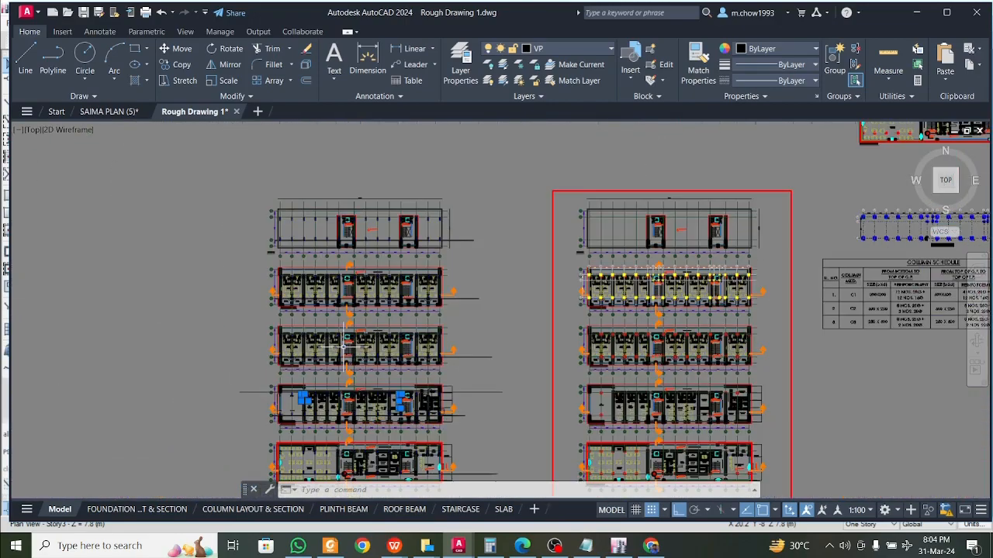
- Examine the bathroom walls on the second floor plan and the dimension locating the wall between bathroom and room
scroll(344, 347, "up", 5)
scroll(490, 309, "up", 3)
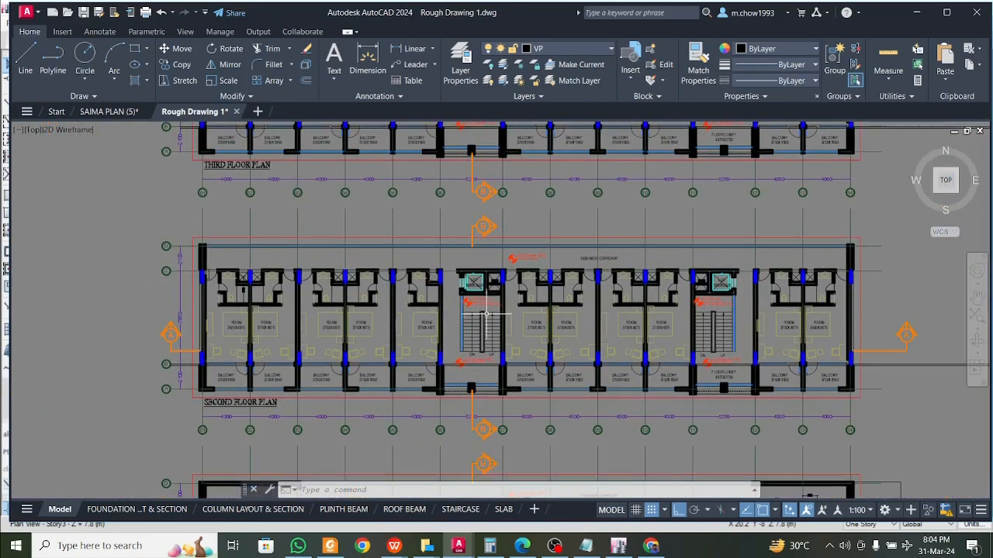
middle_click_drag(326, 331, 529, 351)
middle_click_drag(284, 353, 585, 355)
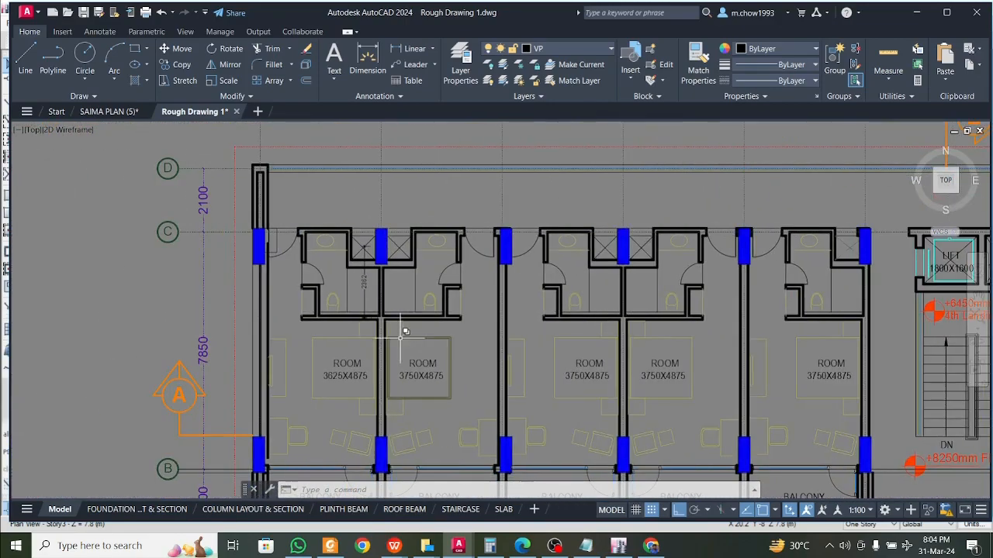
scroll(344, 273, "up", 2)
scroll(398, 312, "up", 2)
left_click(366, 295)
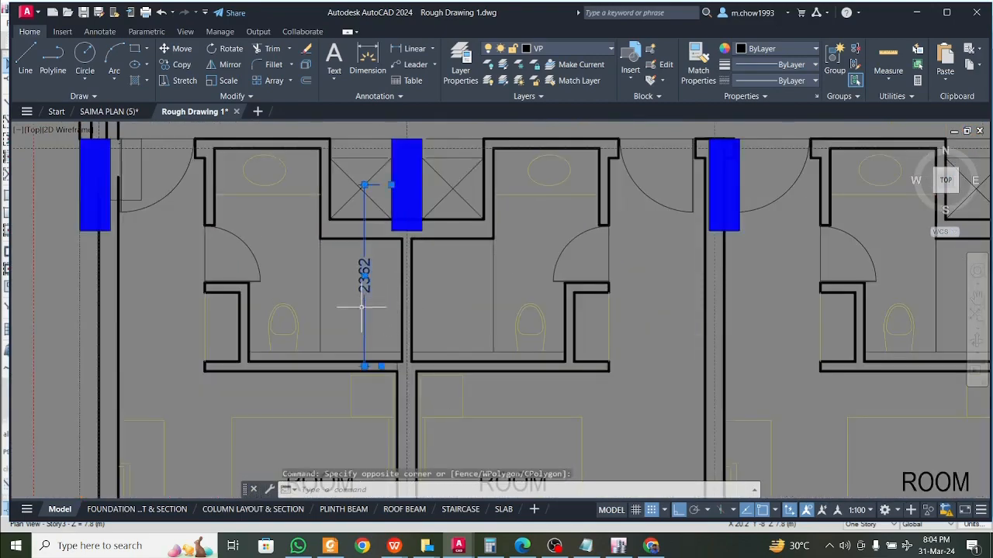
scroll(365, 276, "down", 6)
middle_click_drag(699, 382, 447, 314)
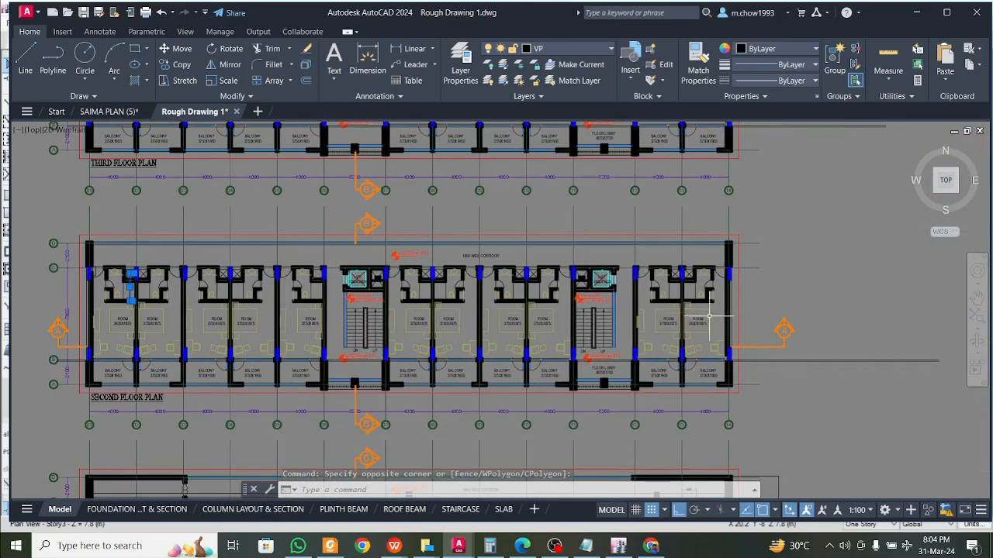
scroll(178, 314, "up", 6)
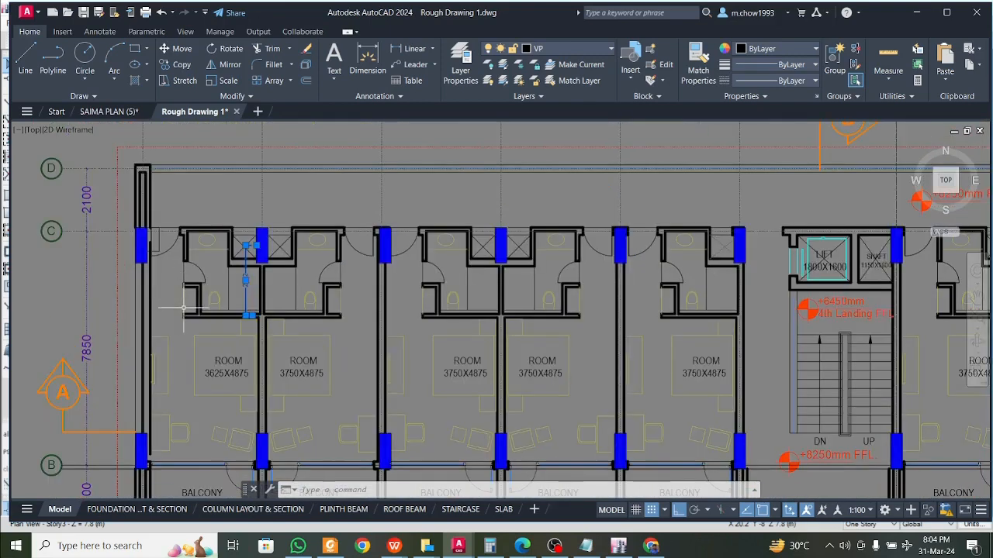
scroll(278, 258, "up", 3)
scroll(283, 288, "up", 2)
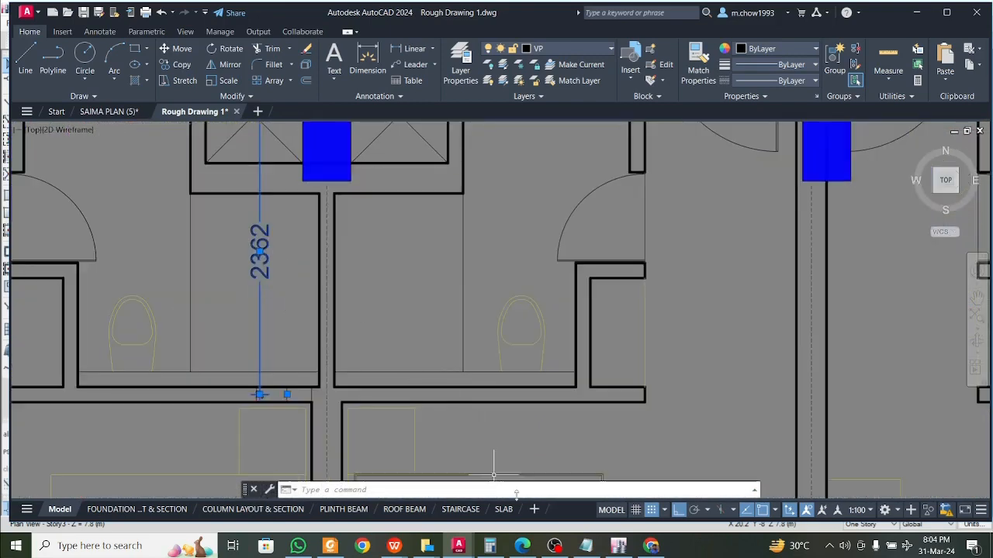
- Switch to ETABS and replicate the Story3 grid 3 beams of bays A–F, G–K and L–N once, with dx 0 and dy -2.362 m
left_click(618, 547)
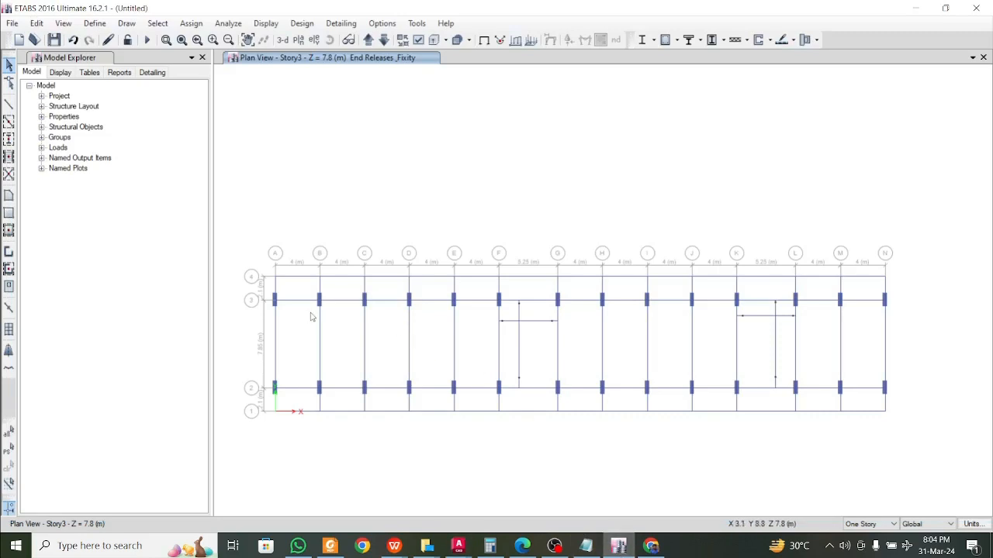
scroll(311, 316, "up", 2)
left_click_drag(309, 313, 293, 276)
left_click_drag(411, 312, 368, 245)
left_click_drag(525, 308, 497, 256)
left_click_drag(623, 301, 608, 257)
scroll(588, 301, "down", 4)
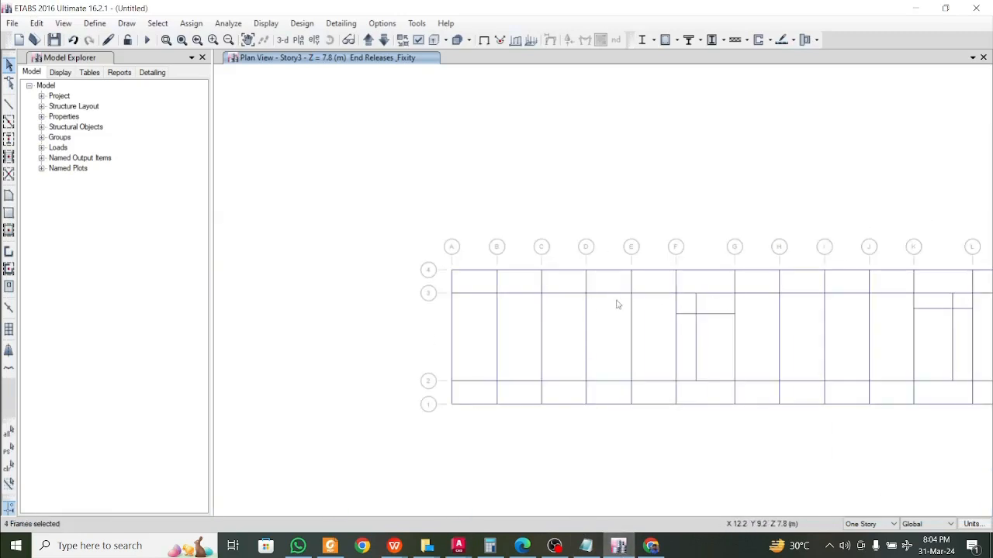
left_click_drag(650, 306, 643, 275)
left_click_drag(761, 315, 747, 279)
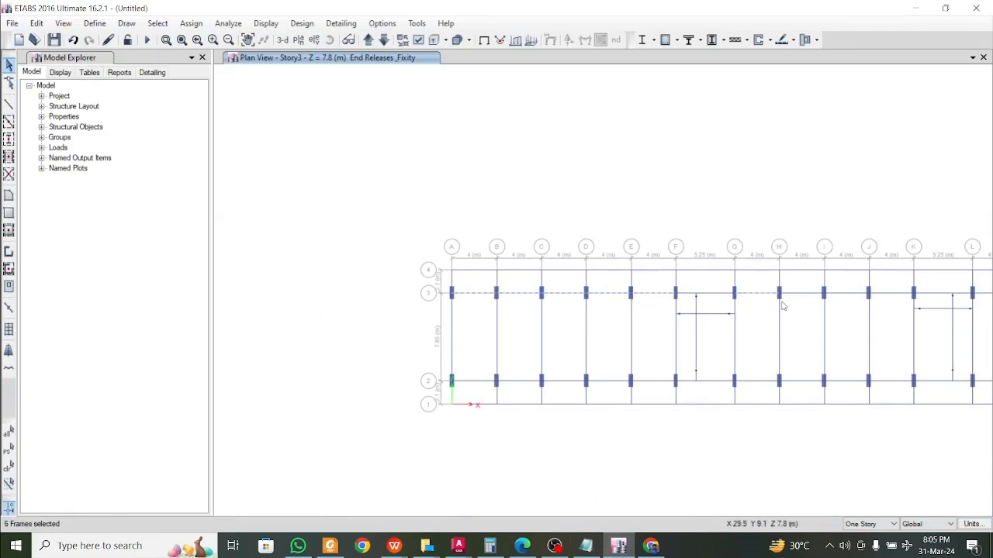
left_click_drag(816, 315, 803, 290)
middle_click_drag(849, 312, 746, 344)
left_click_drag(746, 343, 741, 309)
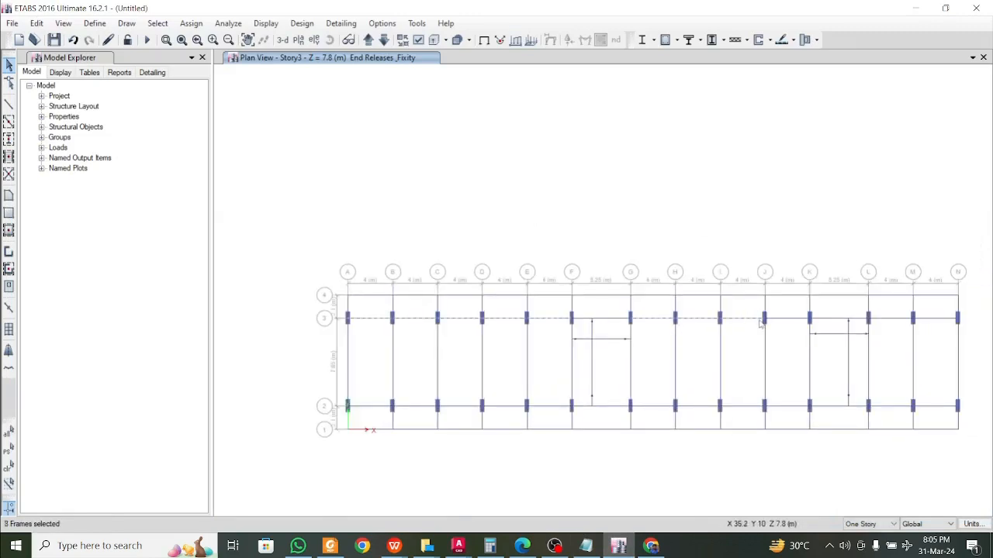
left_click_drag(799, 338, 785, 299)
left_click_drag(889, 328, 881, 309)
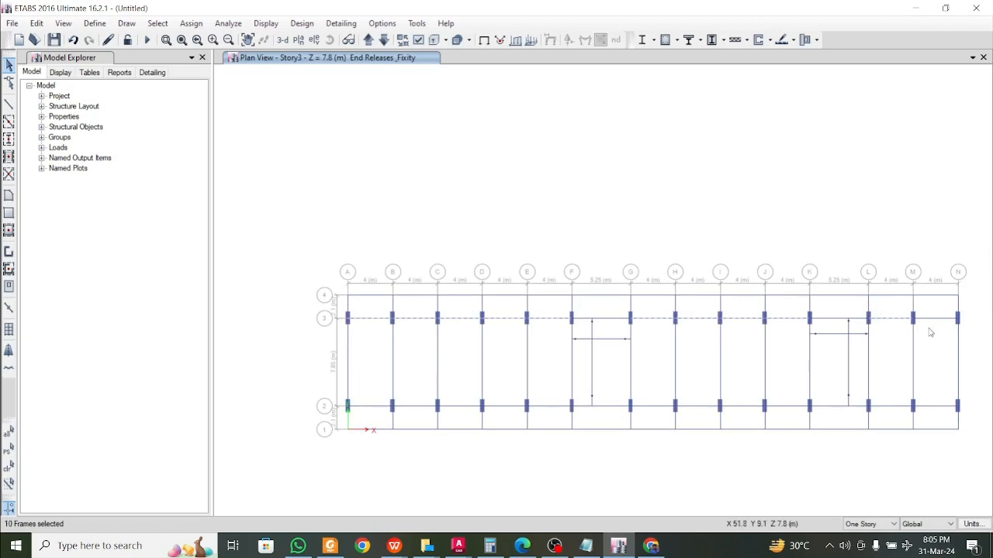
scroll(386, 332, "up", 3)
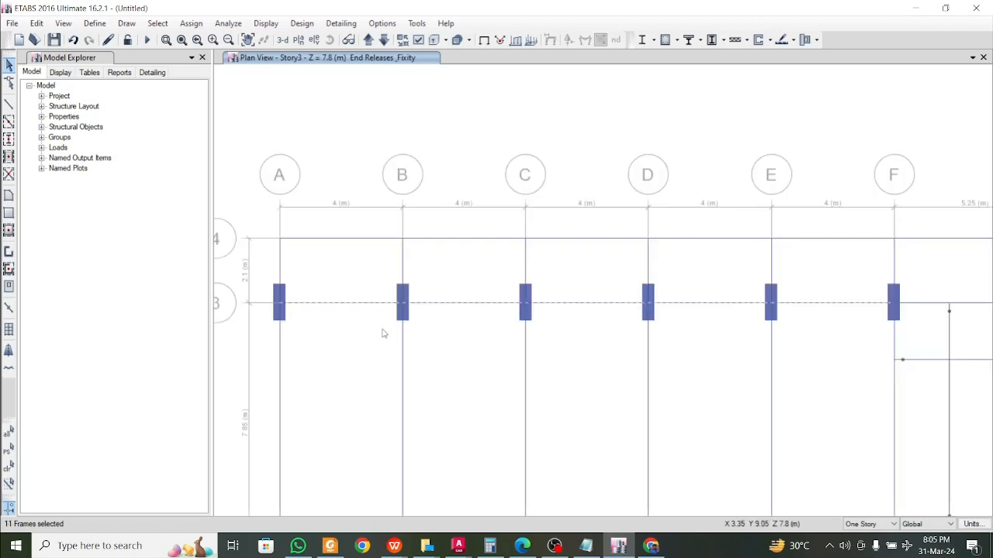
key("ctrl+r")
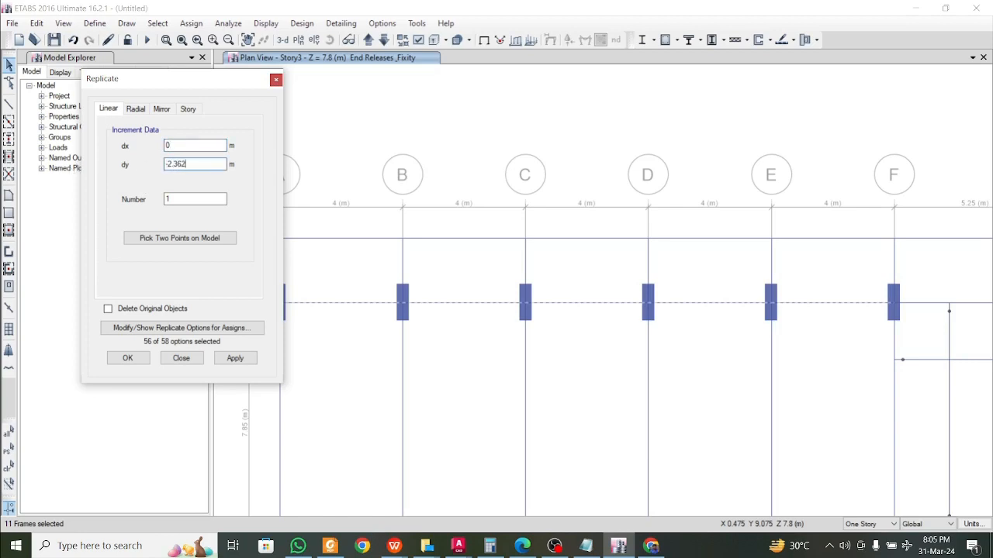
left_click(240, 359)
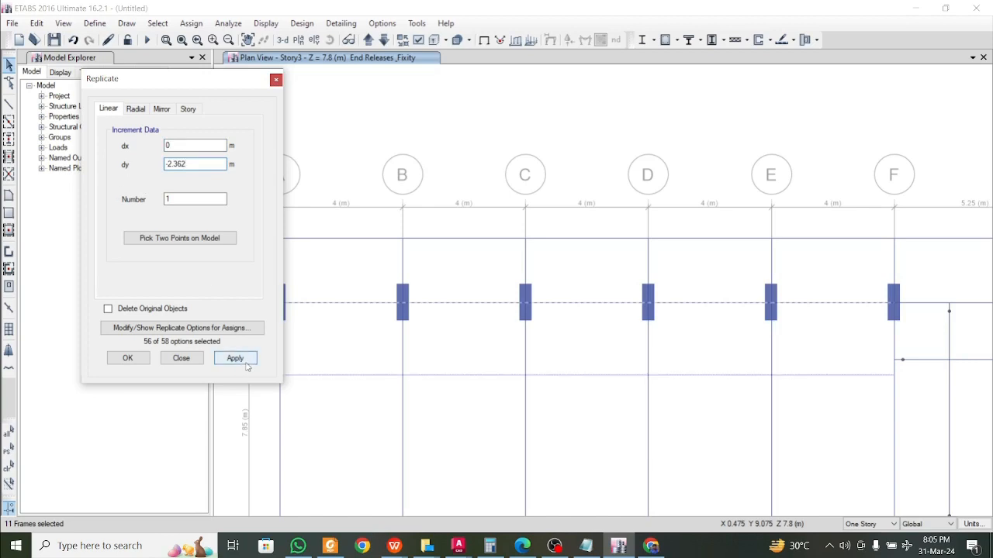
left_click(127, 357)
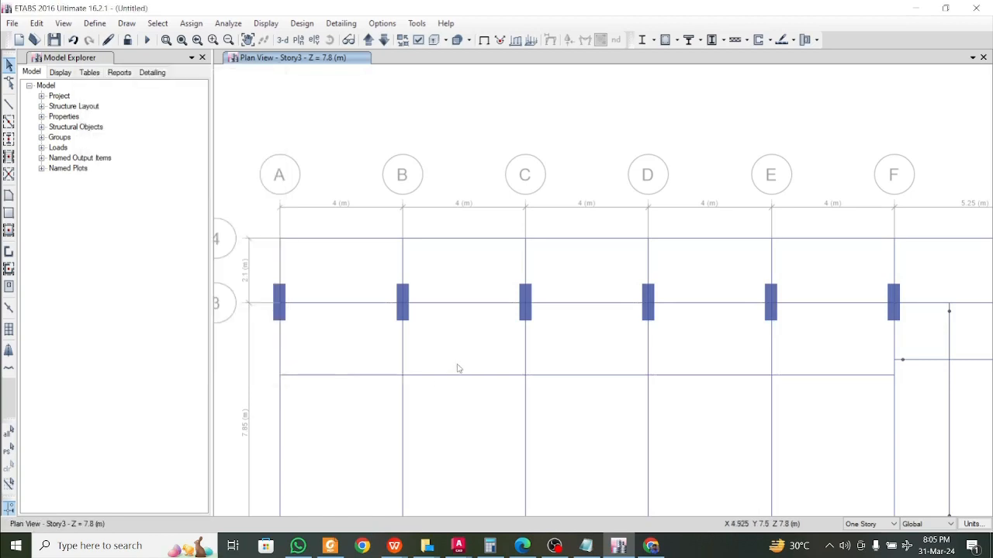
- Release Moment 33 (Major) at the start only of the A–B secondary beam and at the end only of the E–F secondary beam
left_click(373, 383)
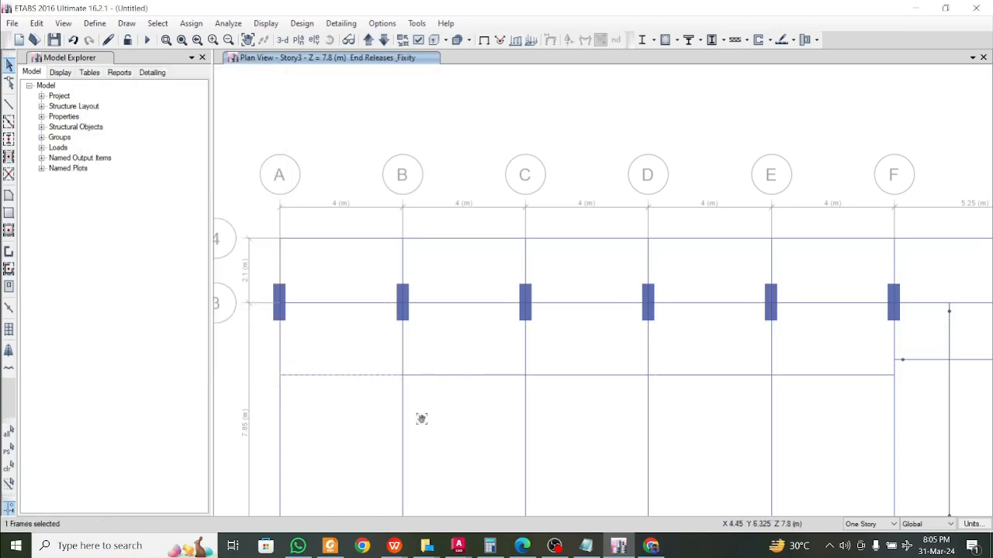
middle_click_drag(421, 419, 411, 390)
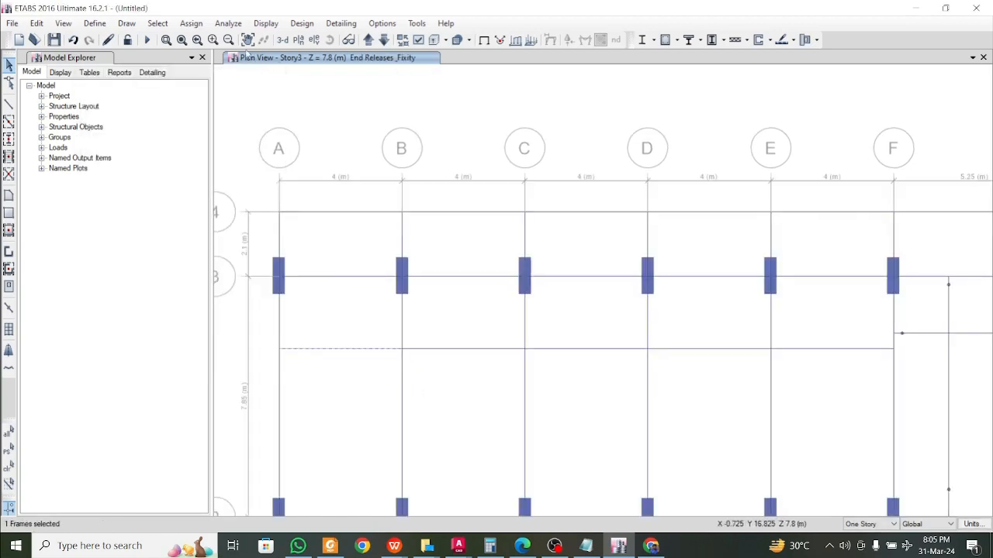
left_click(191, 24)
mouse_move(228, 57)
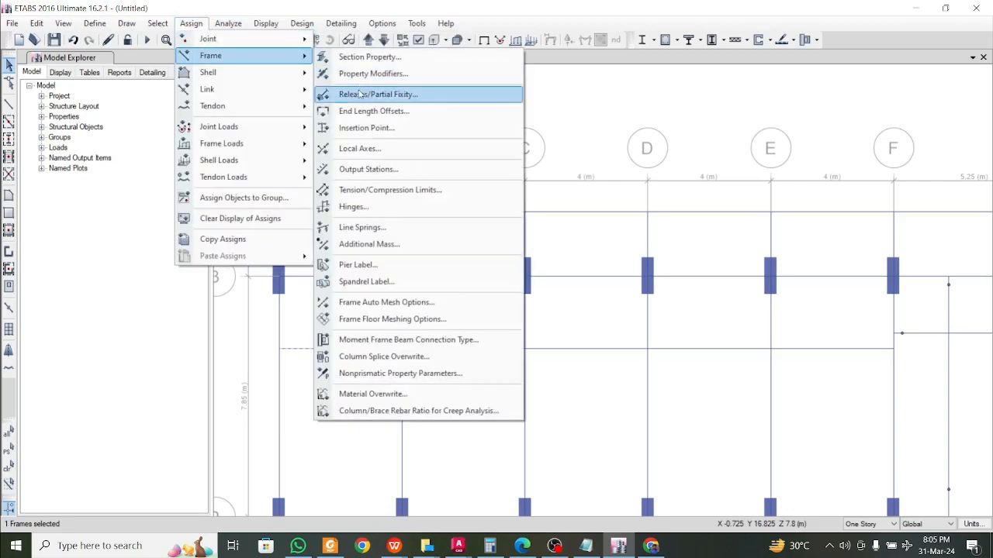
left_click(361, 94)
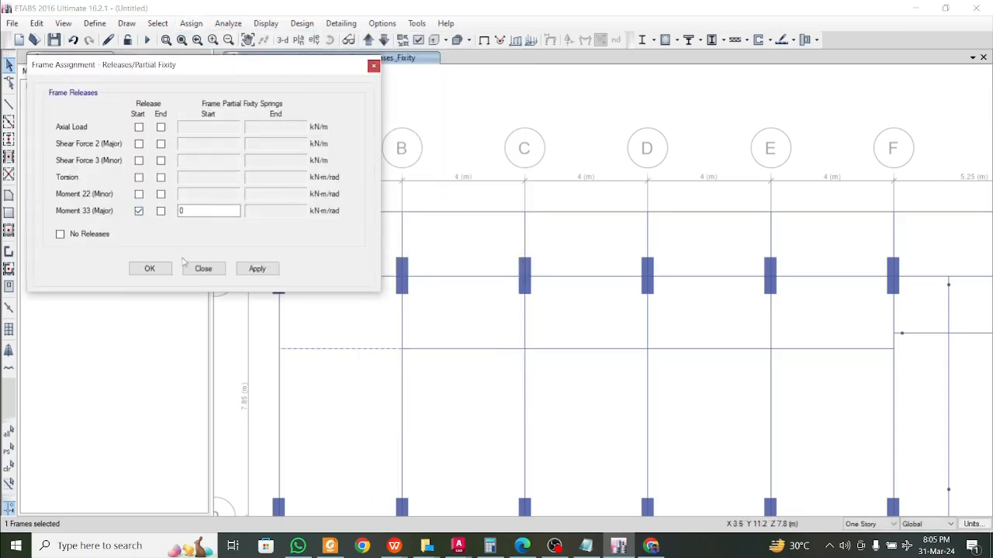
left_click(257, 268)
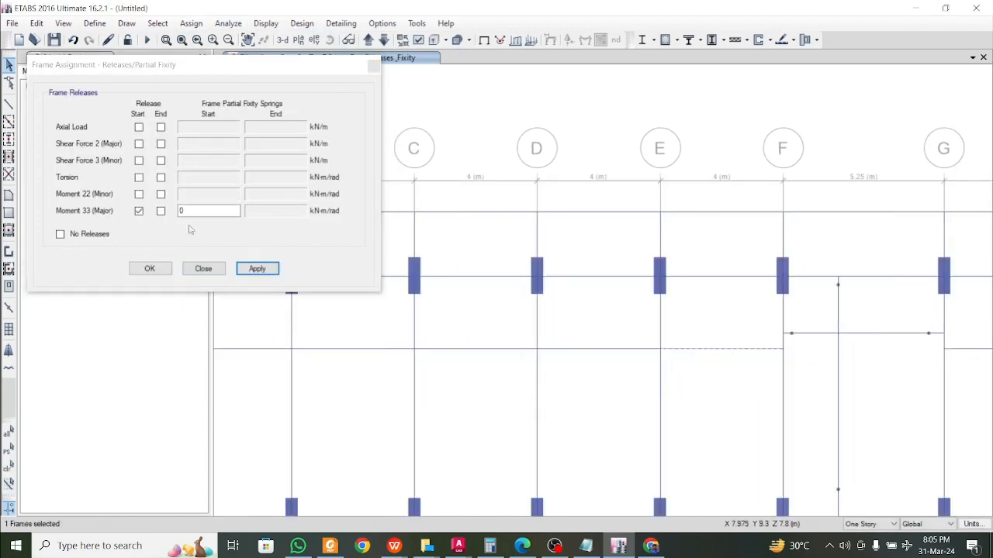
left_click(139, 213)
left_click(268, 273)
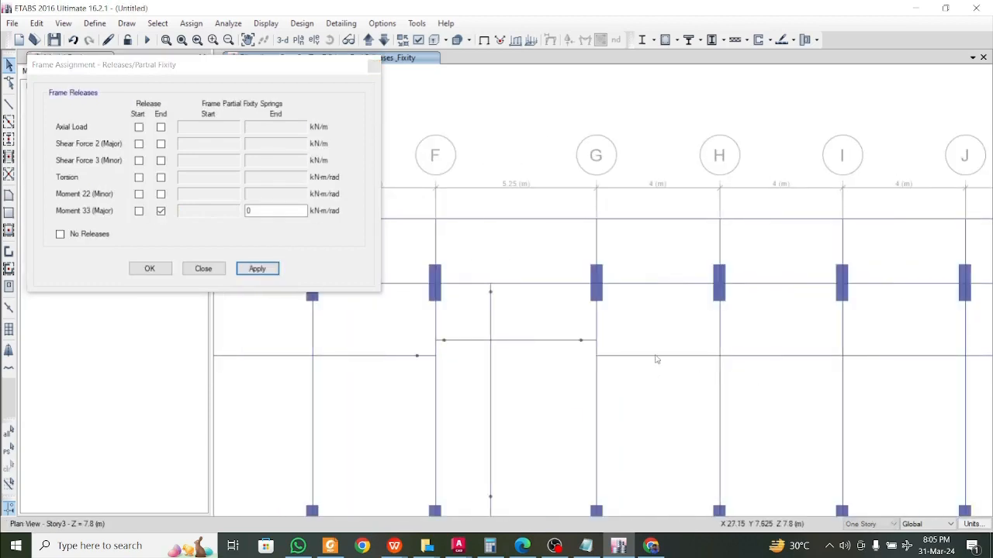
- Release Moment 33 (Major) at the start only of the G–H secondary beam and at the end only of the J–K secondary beam
left_click(160, 211)
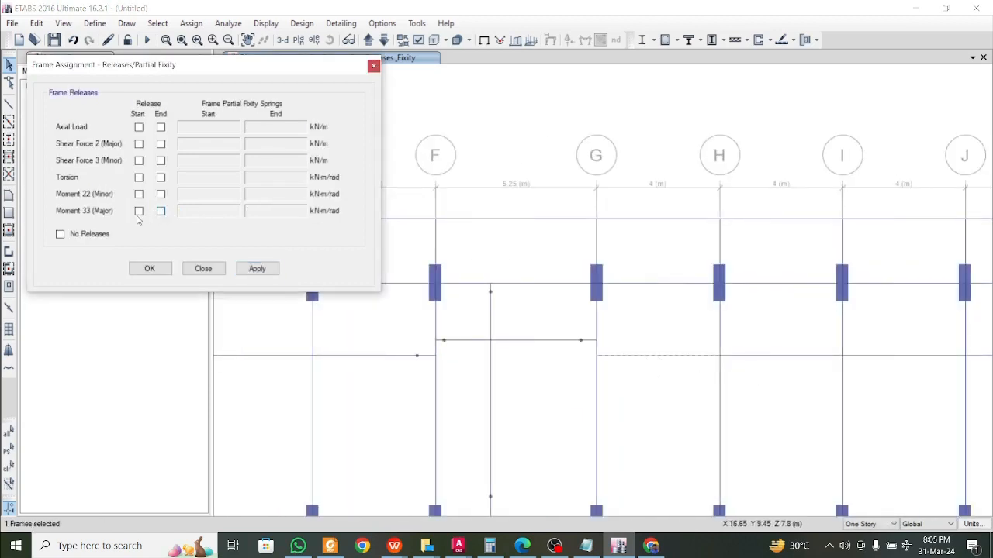
left_click(139, 211)
left_click(257, 268)
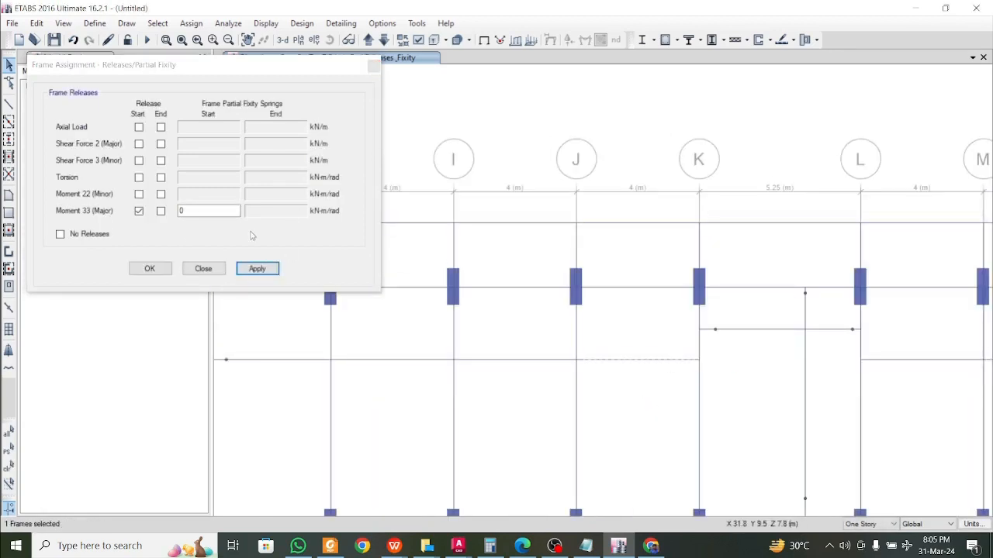
left_click(138, 211)
left_click(160, 211)
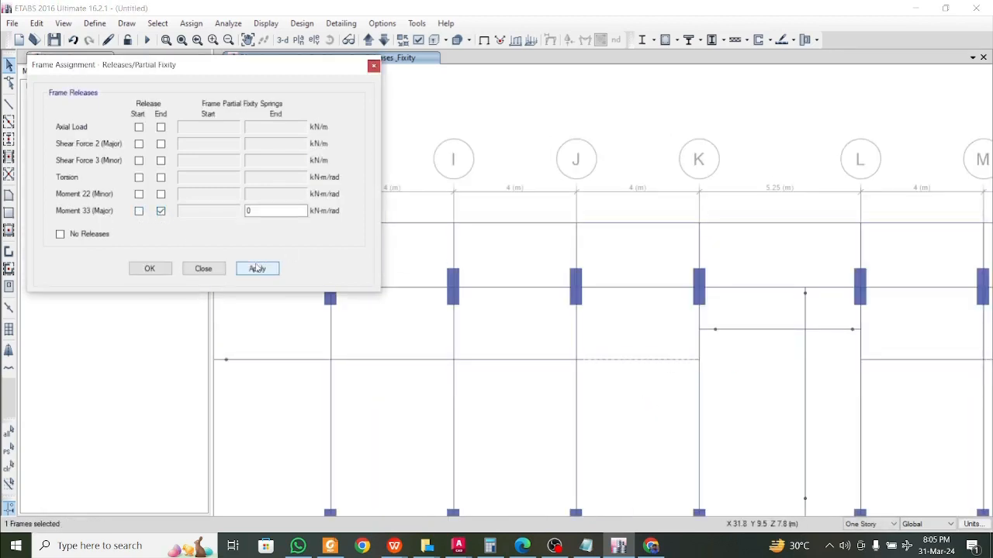
left_click(270, 271)
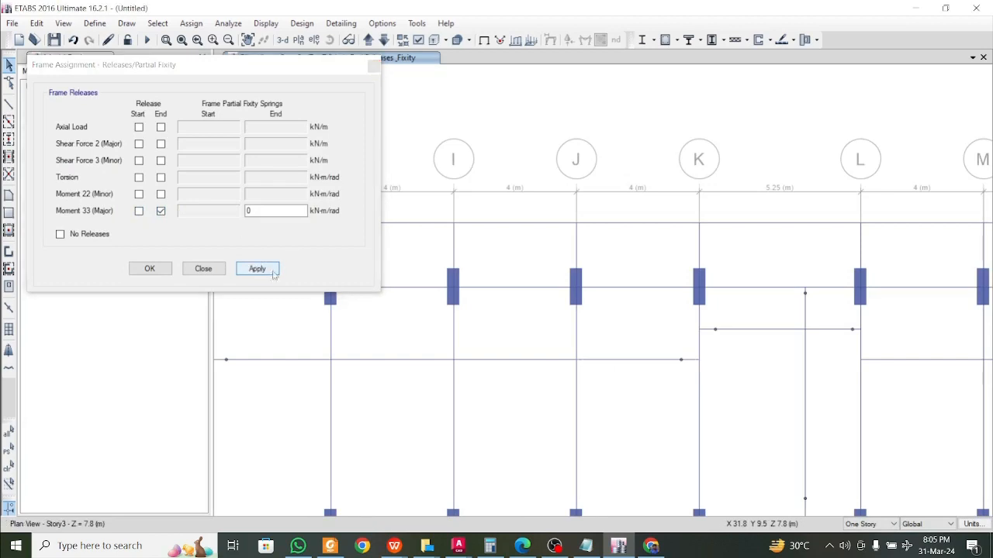
- Release Moment 33 (Major) at the start only of the L–M secondary beam and at the end only of the M–N secondary beam
left_click(598, 361)
left_click(160, 211)
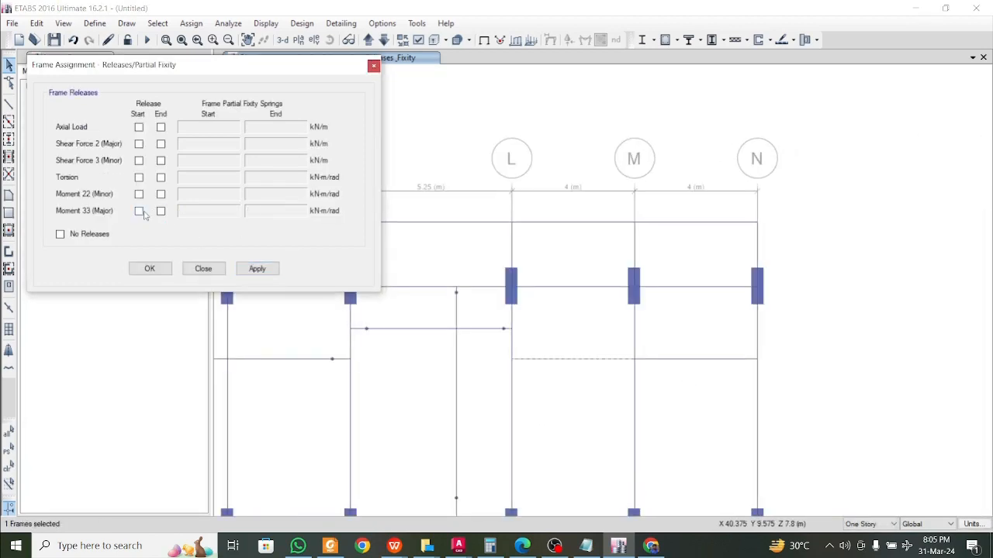
left_click(139, 211)
left_click(259, 269)
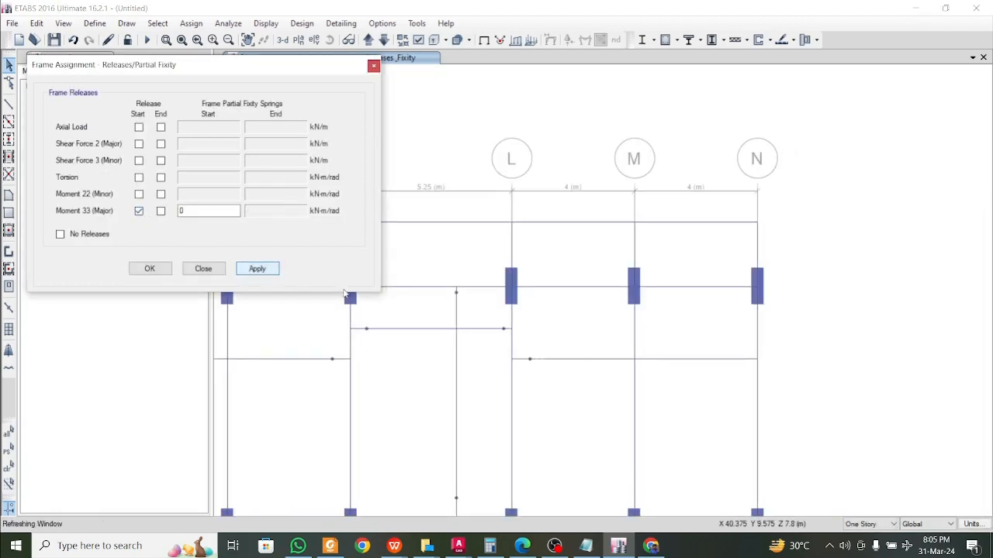
left_click(677, 362)
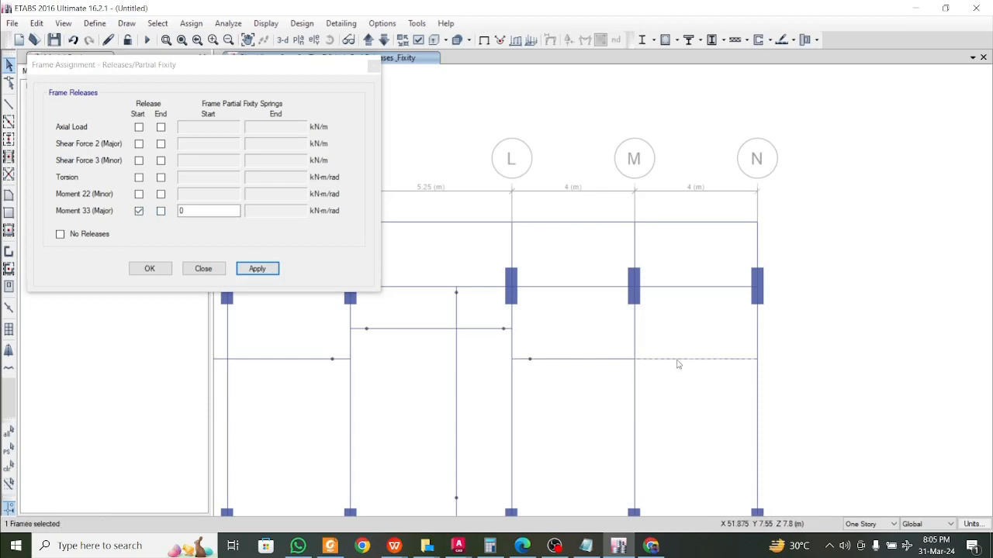
left_click(160, 211)
left_click(139, 211)
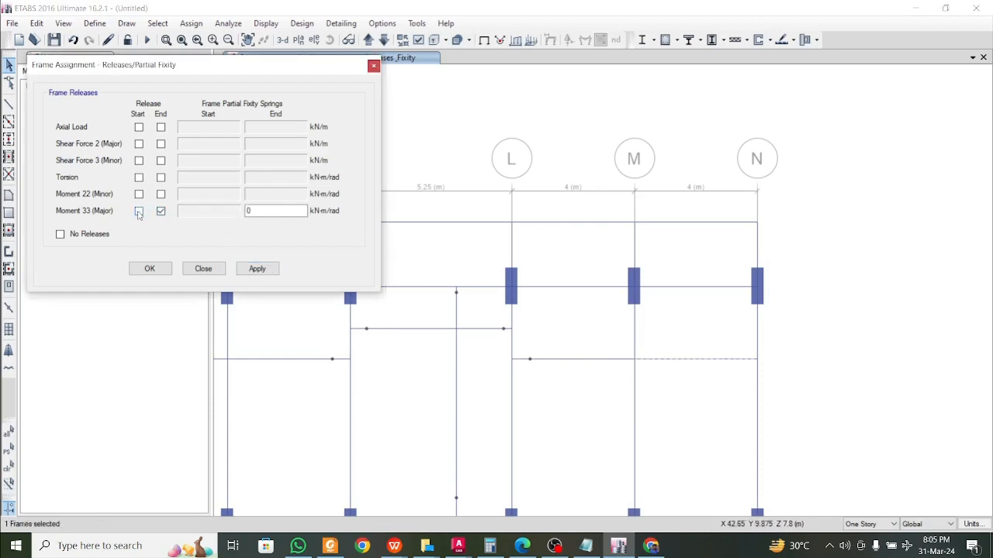
left_click(256, 269)
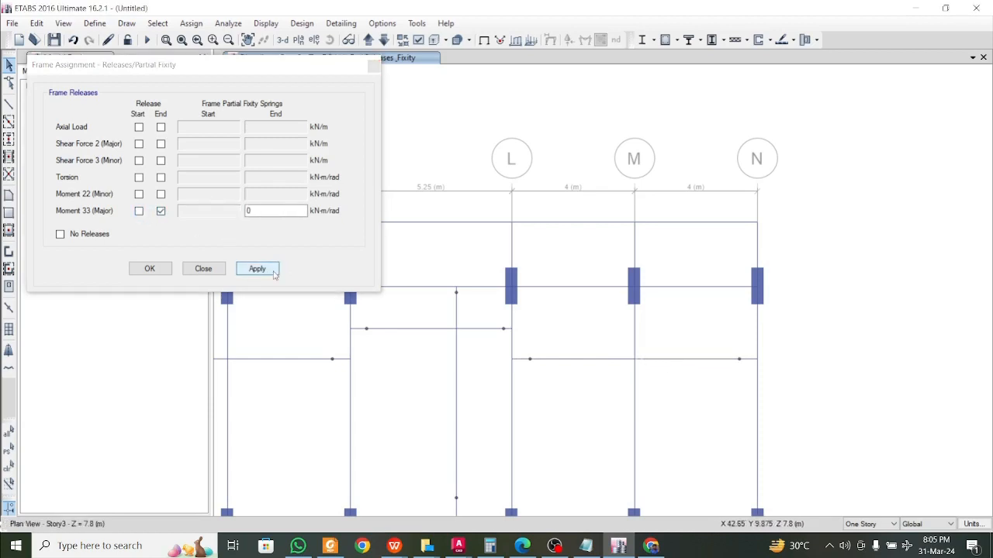
left_click(149, 270)
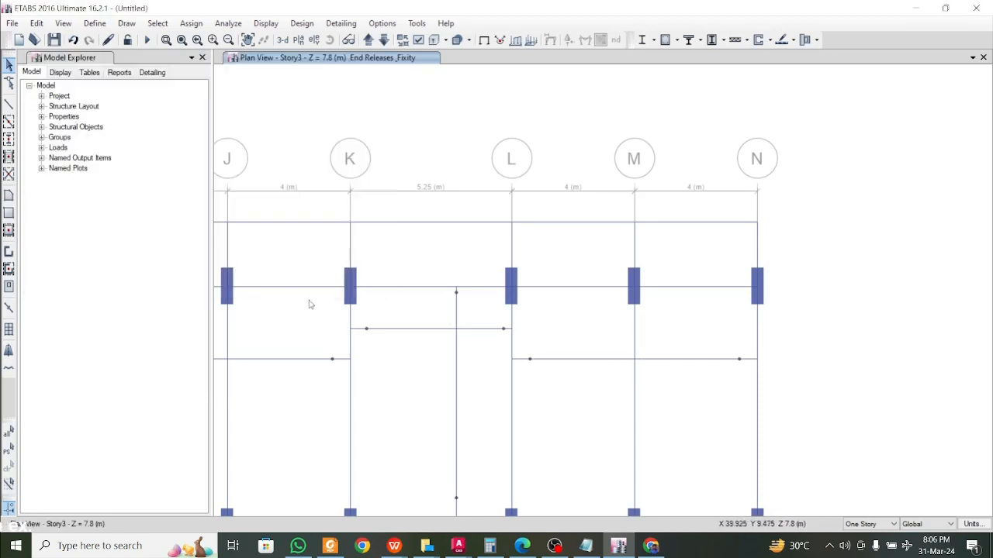
- Assign the B 300 x 500 section to all the Story3 secondary beams below grid 3 in bays A–F, G–K and L–N
middle_click_drag(625, 377, 673, 372)
left_click(729, 359)
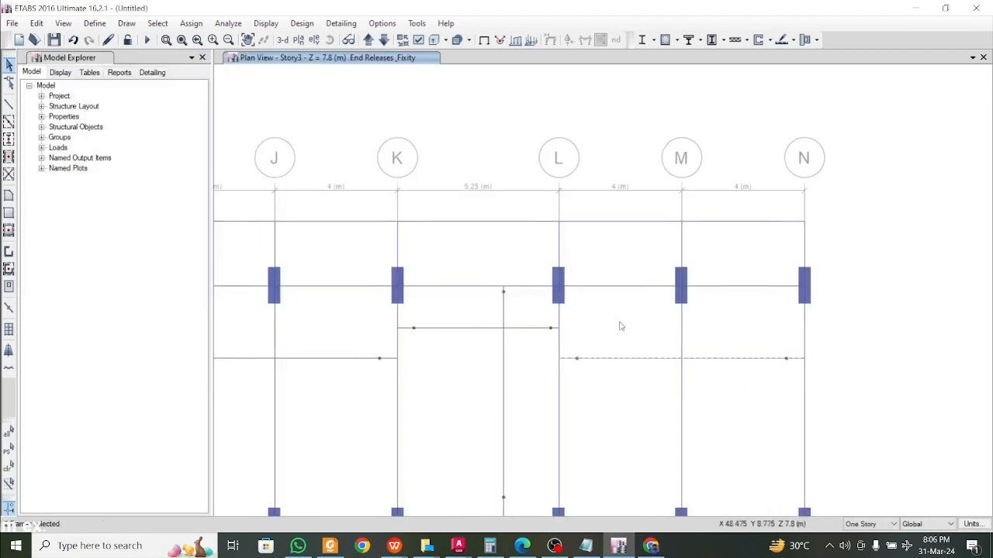
middle_click_drag(620, 327, 696, 366)
middle_click_drag(432, 361, 501, 385)
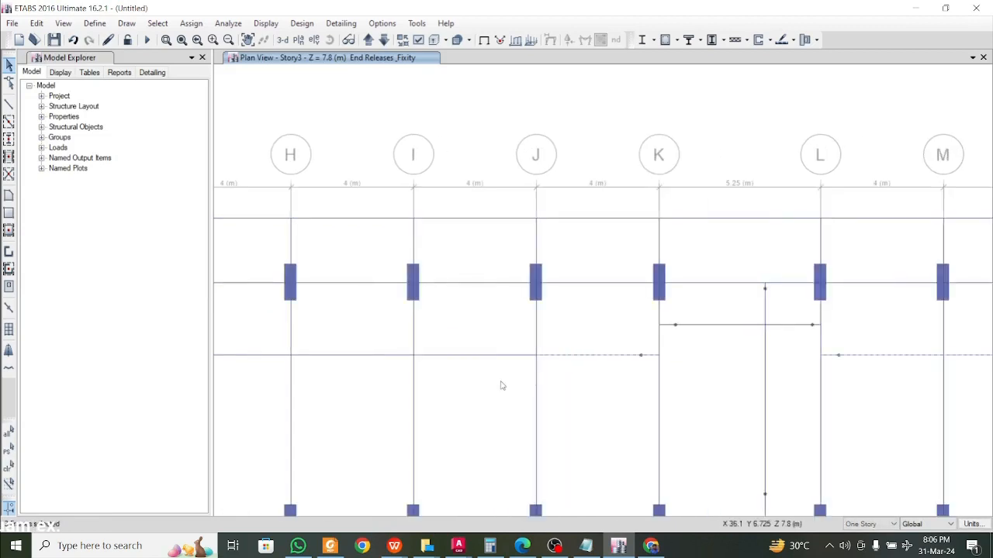
middle_click_drag(447, 342, 559, 344)
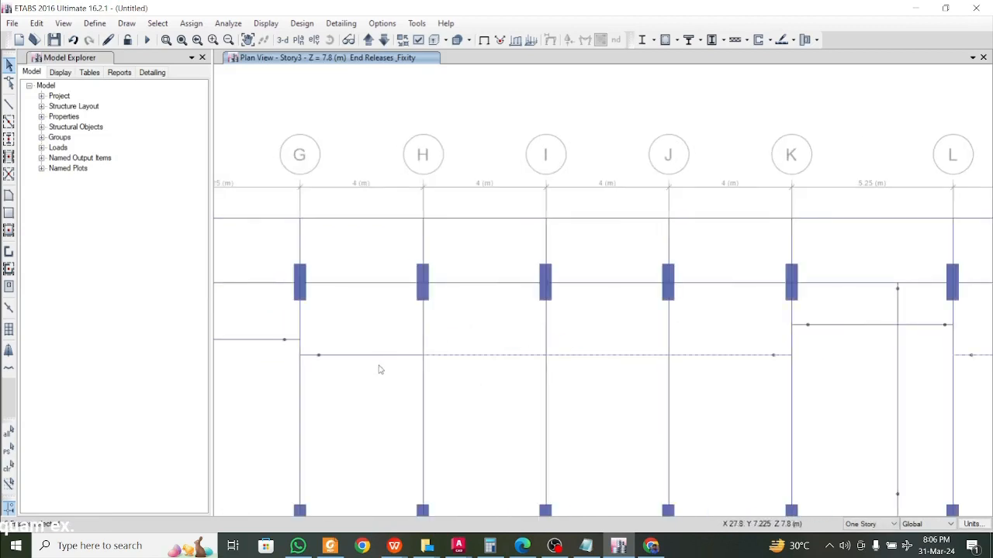
middle_click_drag(358, 350, 512, 354)
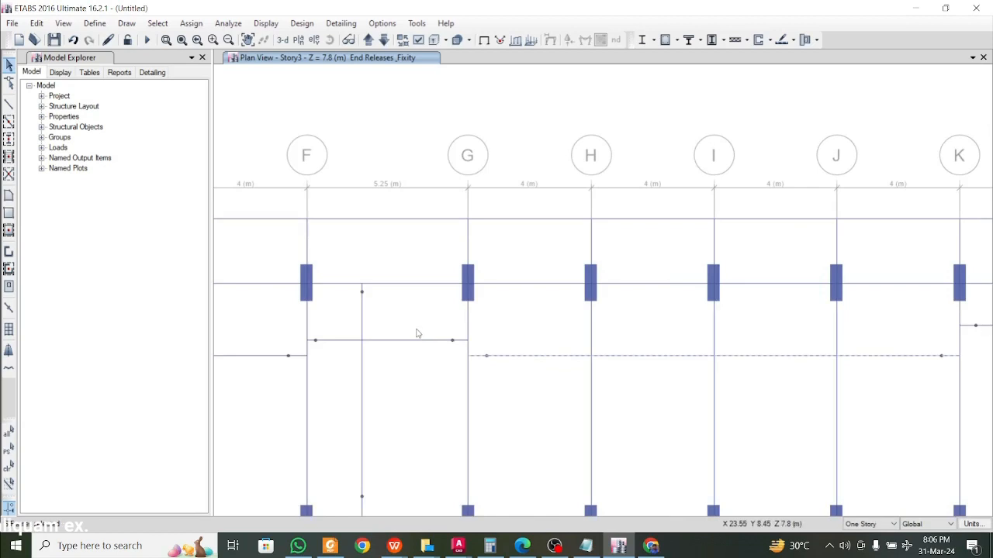
key("F3")
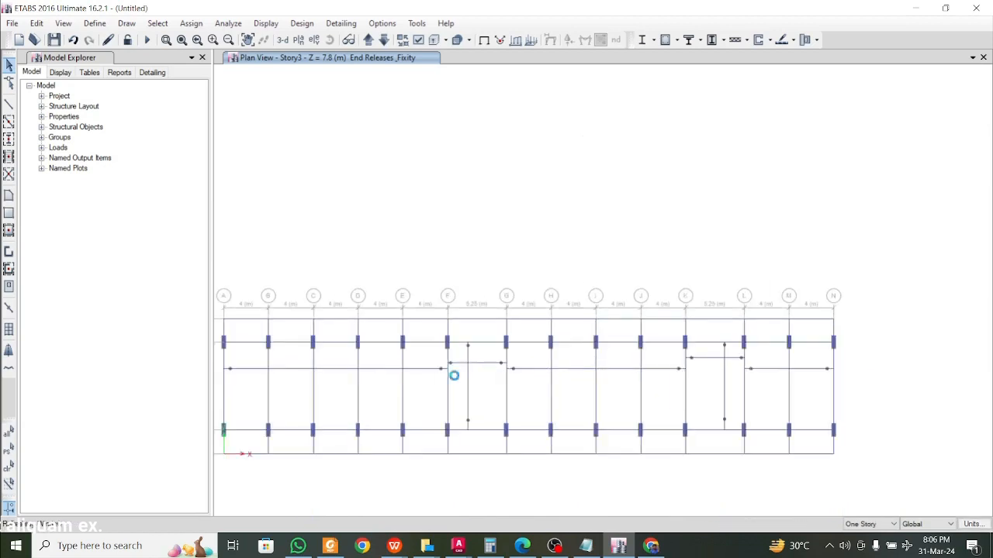
scroll(411, 383, "up", 5)
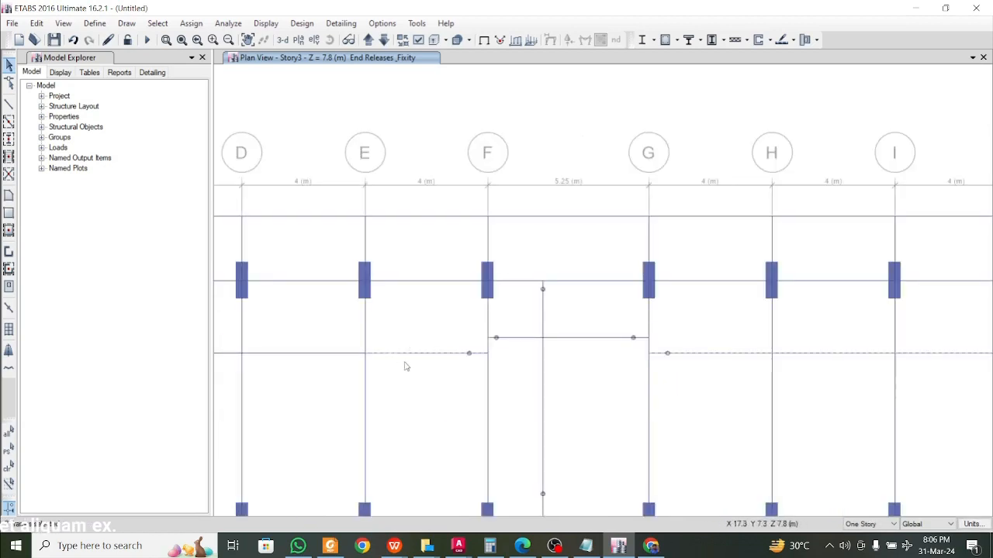
middle_click_drag(339, 388, 550, 391)
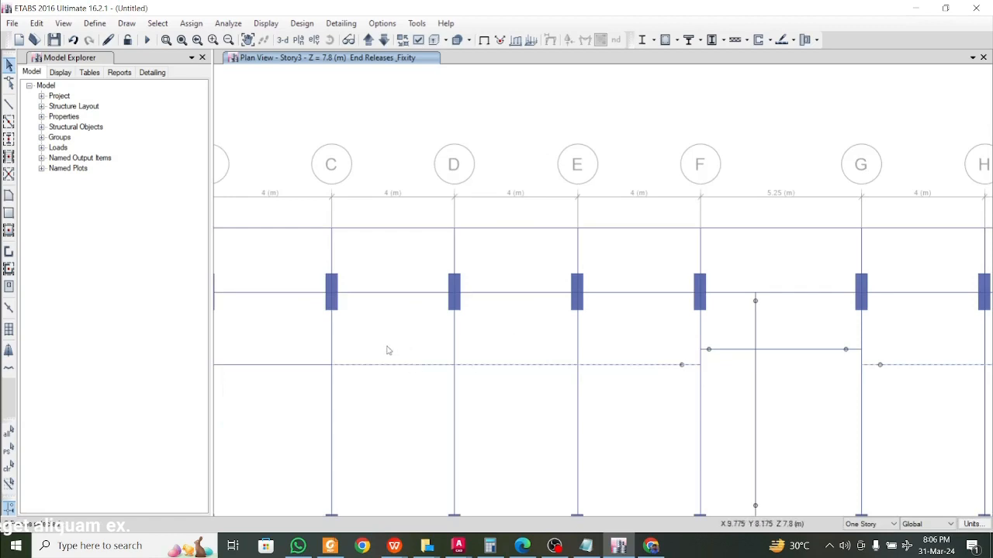
middle_click_drag(263, 385, 384, 375)
middle_click_drag(290, 361, 455, 362)
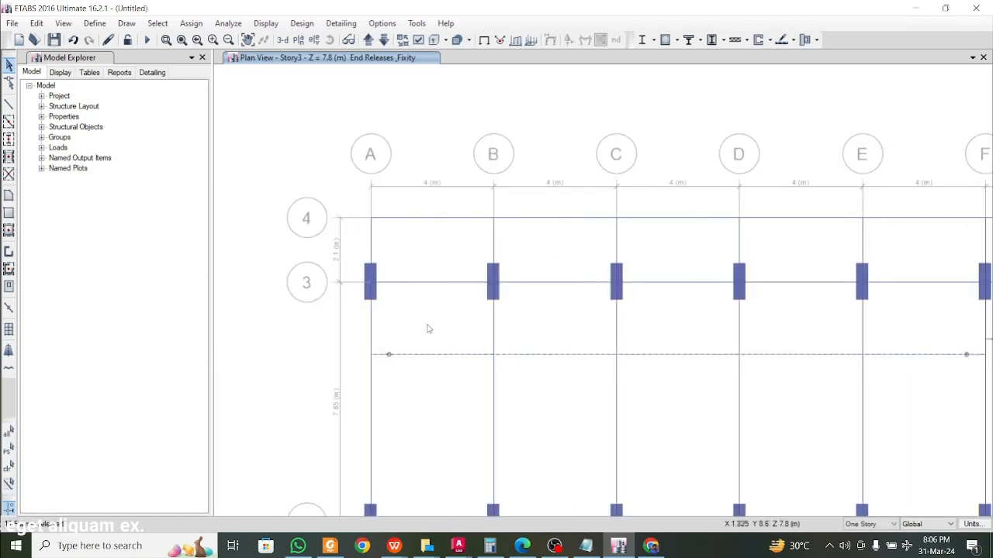
scroll(435, 353, "down", 5)
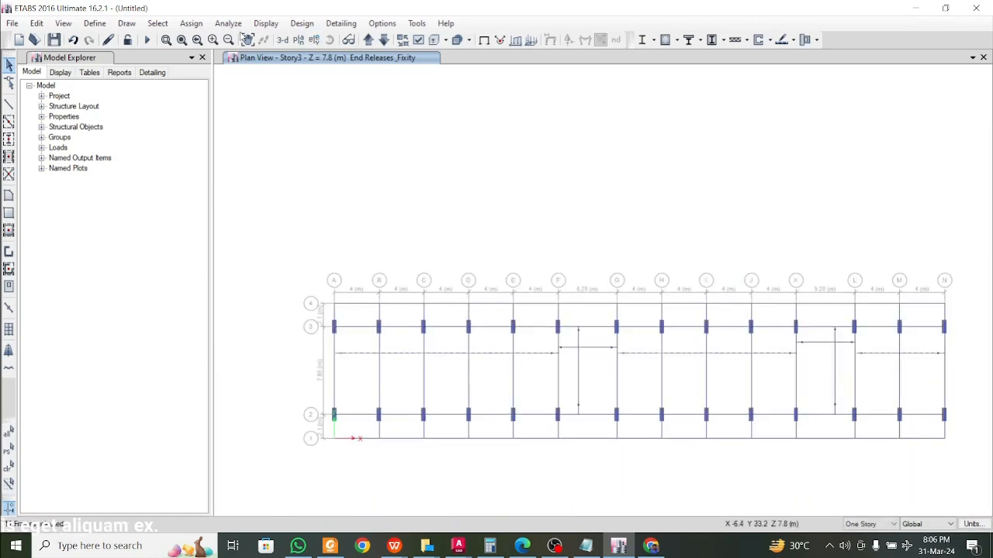
left_click(198, 24)
mouse_move(221, 56)
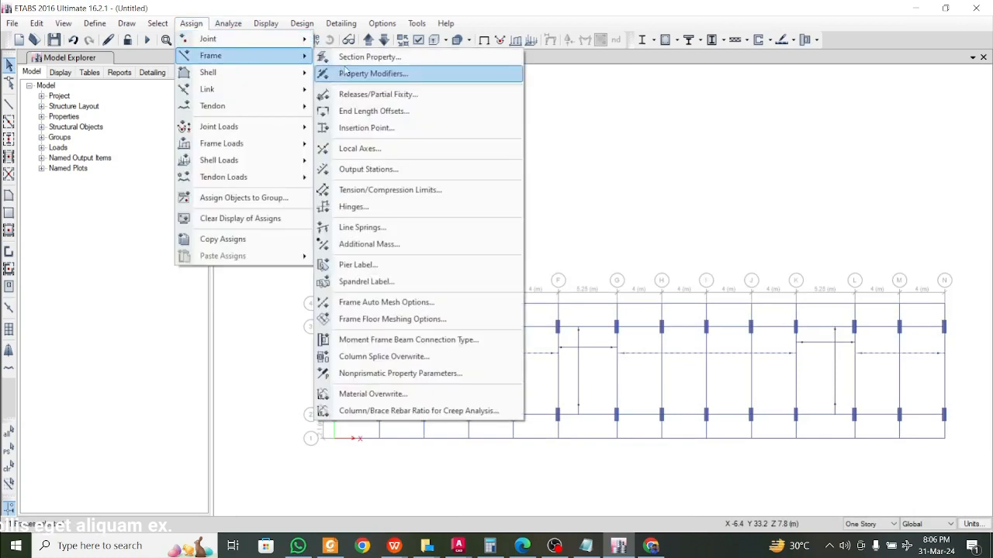
left_click(366, 58)
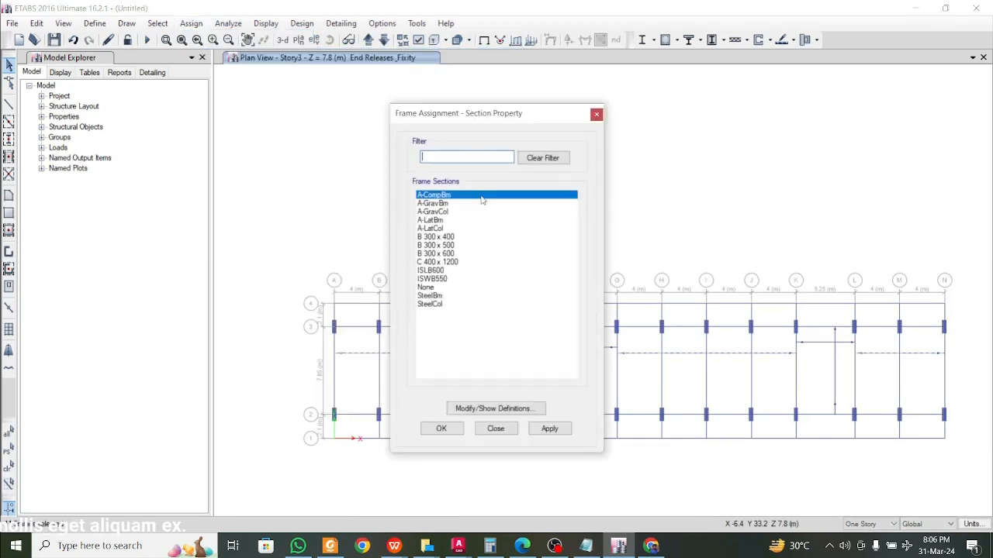
left_click(464, 245)
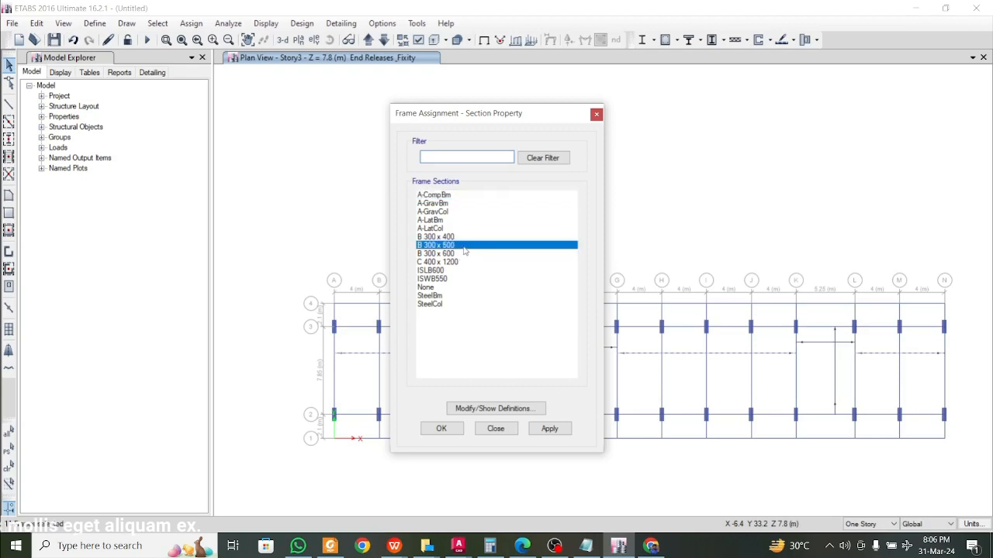
left_click(549, 427)
left_click(454, 431)
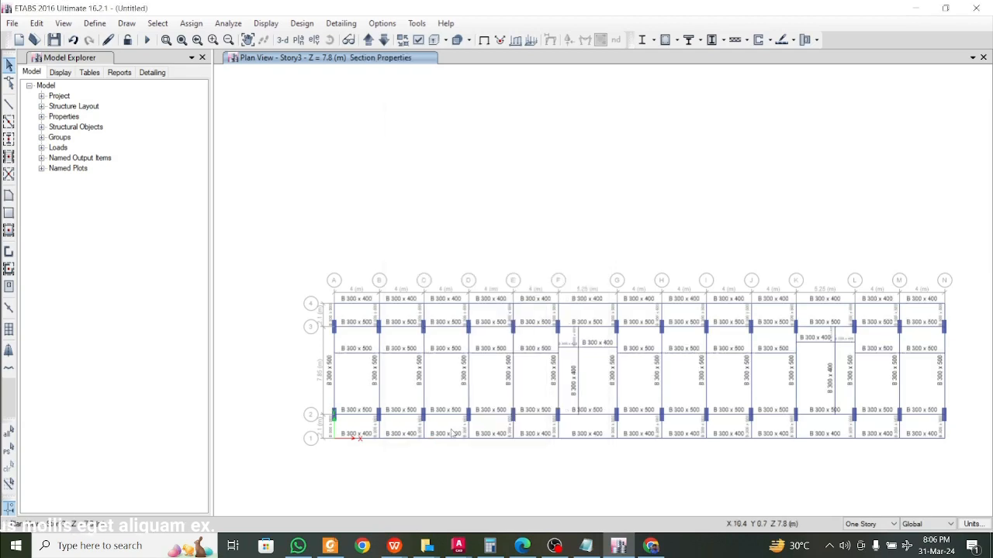
- Examine the section labels of the primary and secondary beams across the Story3 plan
scroll(377, 334, "up", 5)
scroll(349, 266, "down", 6)
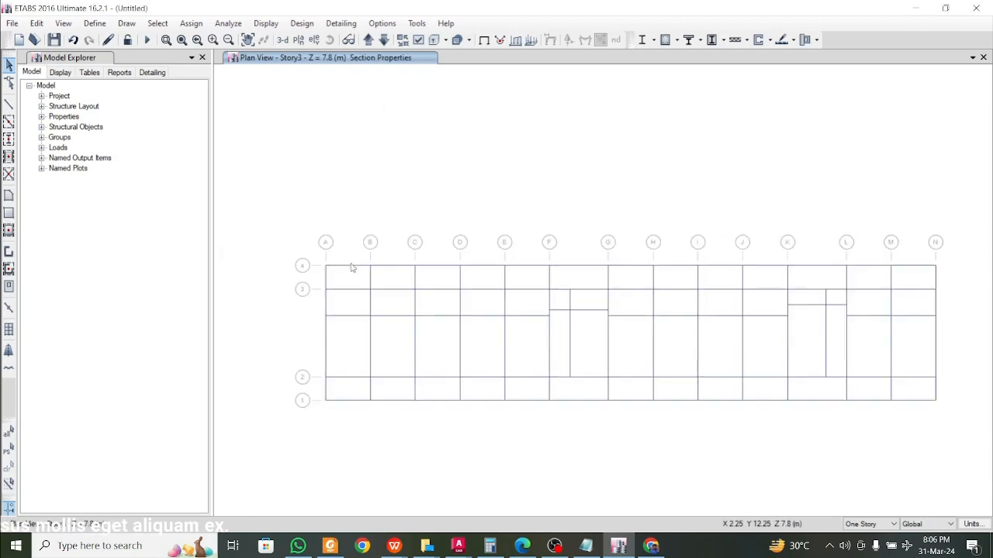
middle_click_drag(567, 328, 464, 330)
scroll(700, 270, "up", 3)
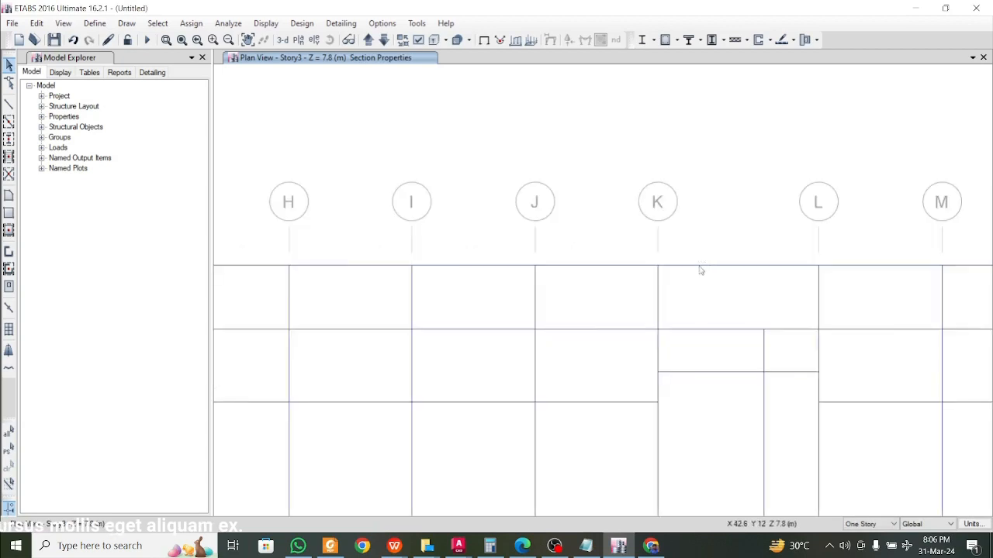
scroll(696, 296, "down", 3)
scroll(627, 328, "up", 3)
scroll(643, 317, "down", 3)
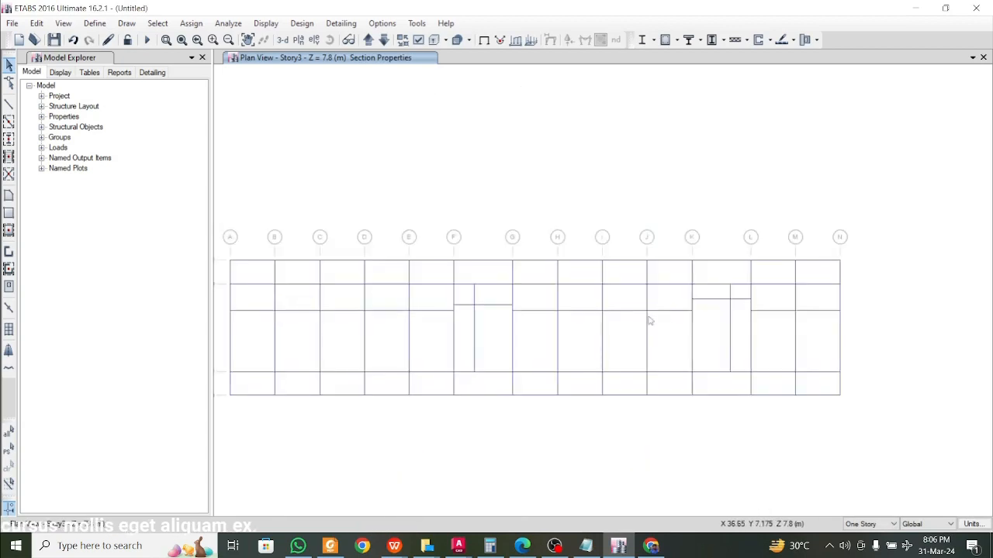
scroll(670, 310, "up", 3)
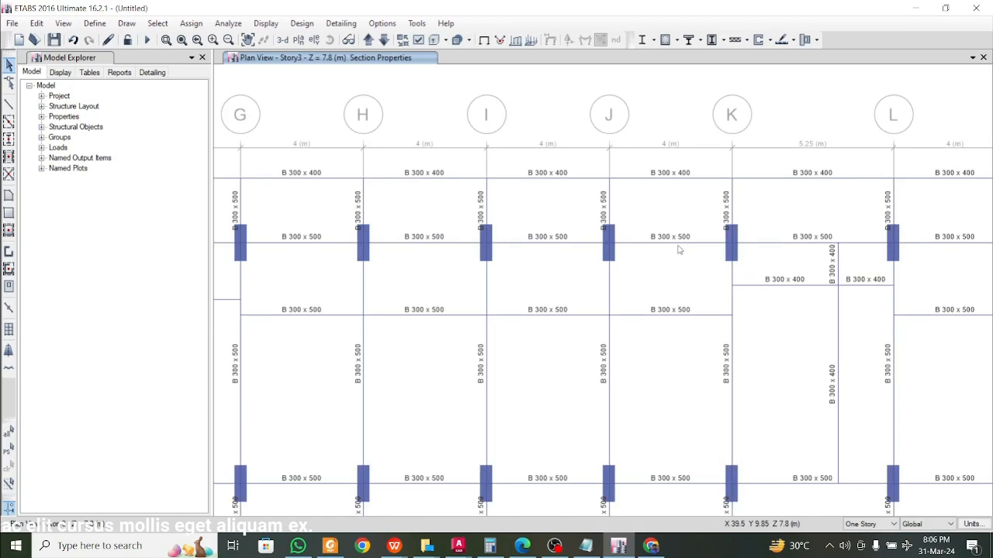
scroll(679, 249, "down", 3)
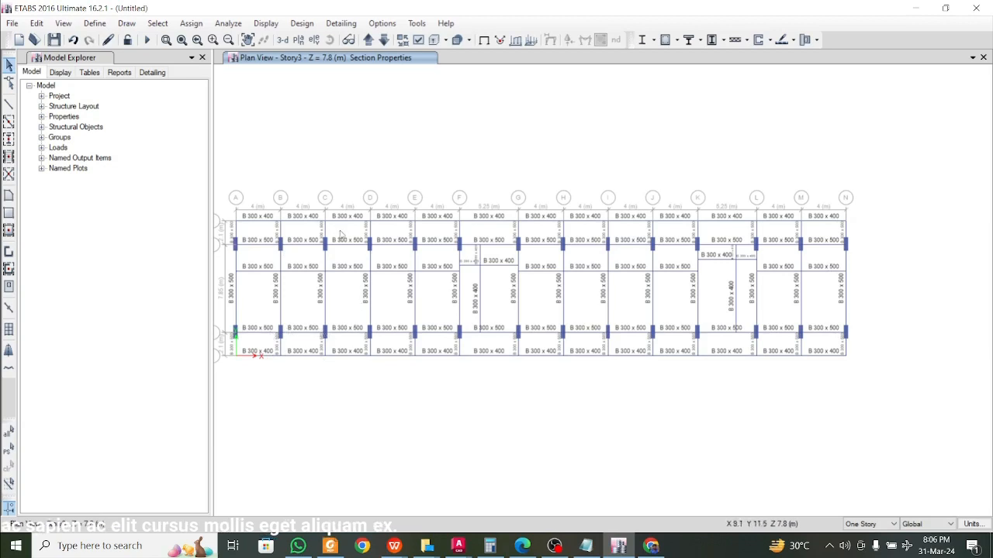
middle_click_drag(377, 253, 391, 258)
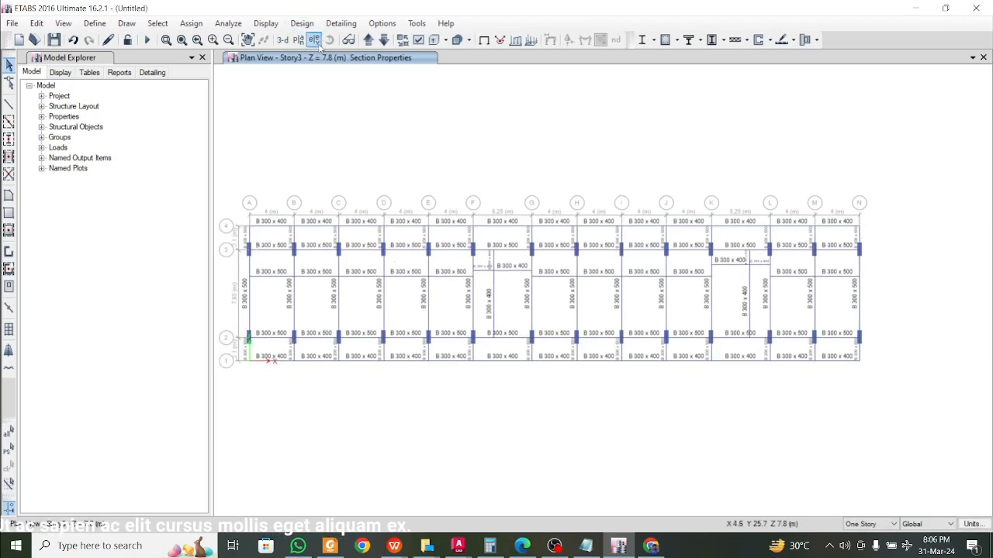
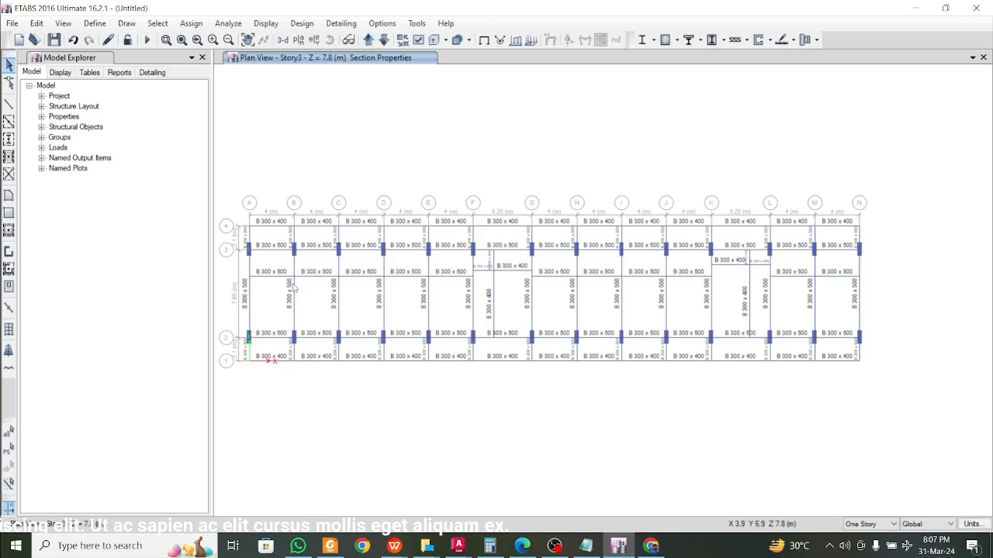
- Replicate the Story3 secondary beams of bays A–F, G–K and L–N onto Story4
middle_click_drag(273, 287, 326, 295)
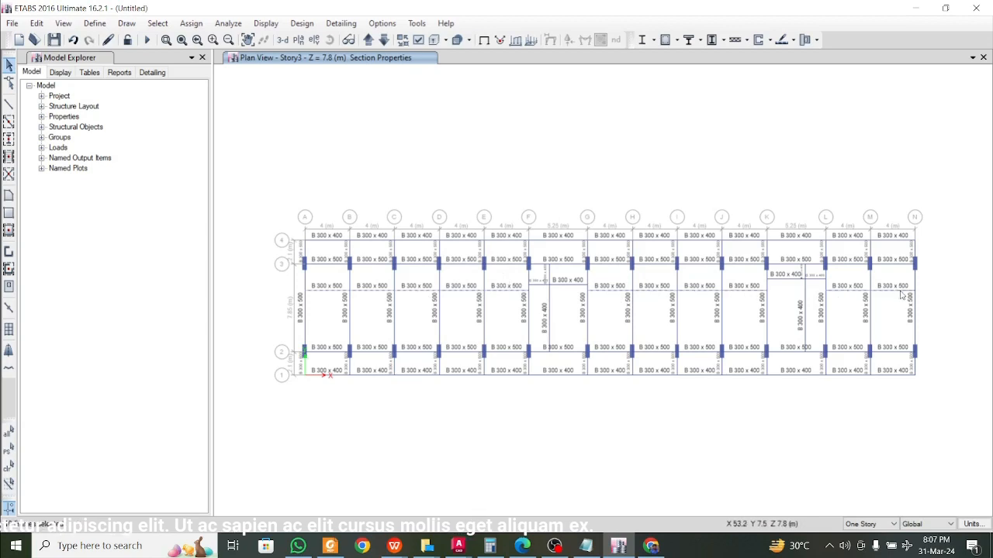
key("ctrl+r")
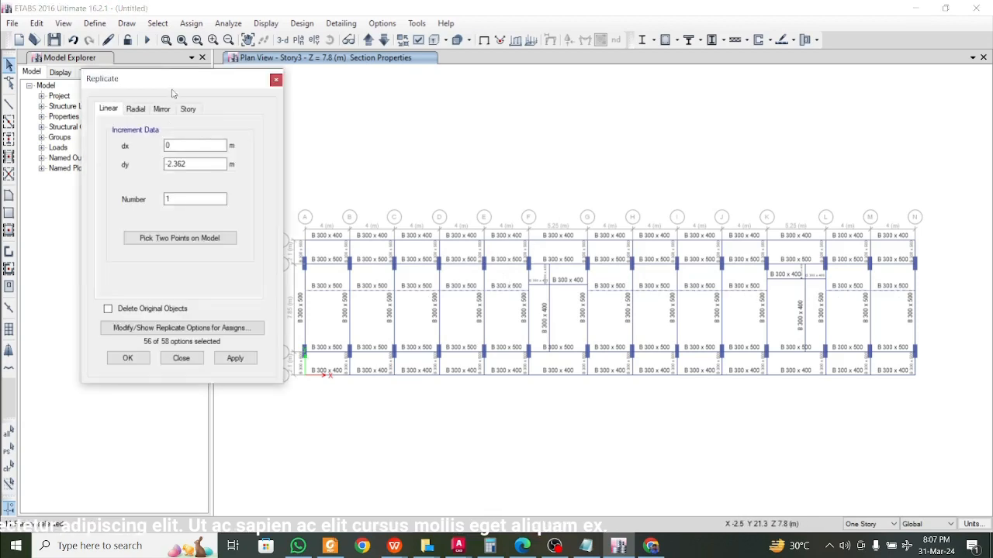
left_click(136, 110)
left_click(192, 111)
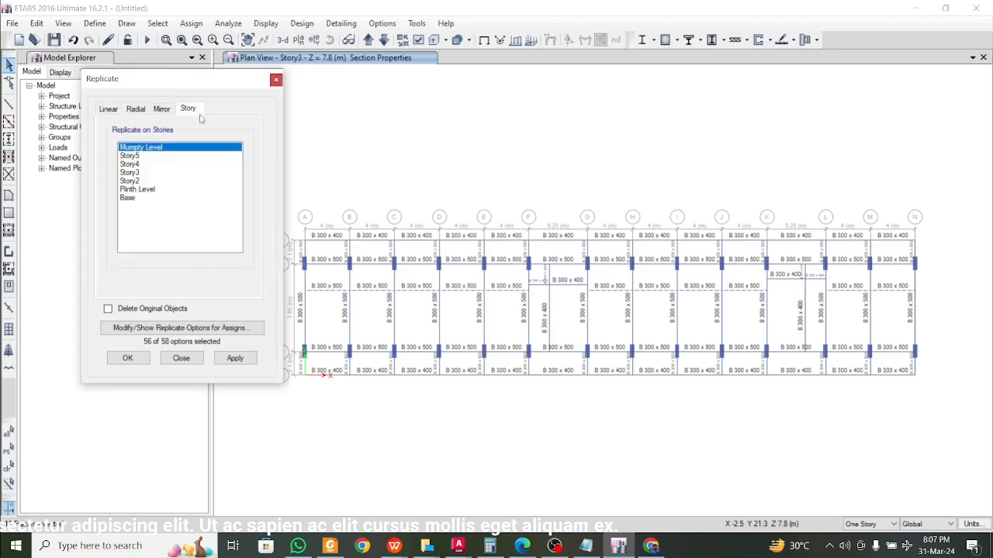
left_click(157, 164)
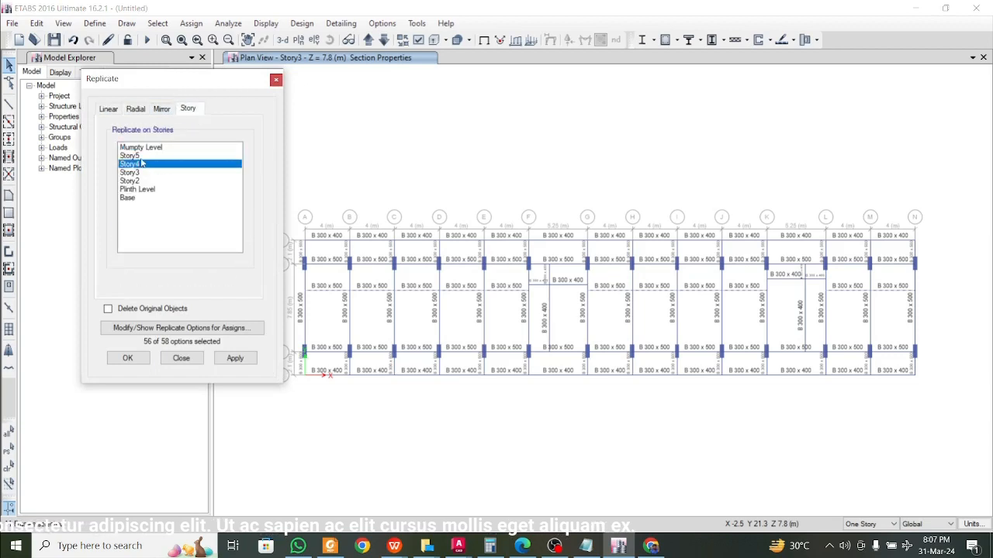
left_click(132, 362)
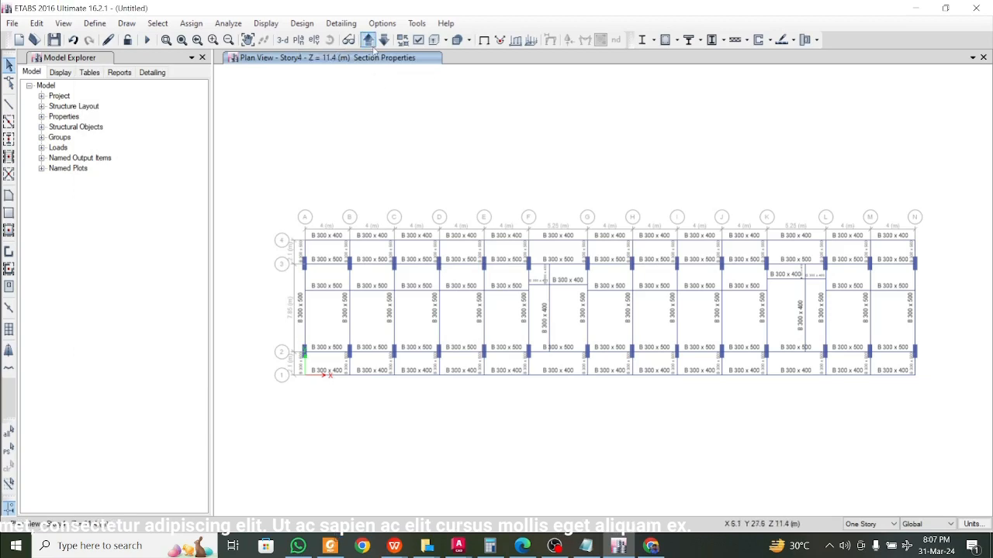
- Review the beam layout on the Story4 and Story5 plans and inspect the whole frame in a rotated 3-D view
left_click(369, 43)
left_click(369, 43)
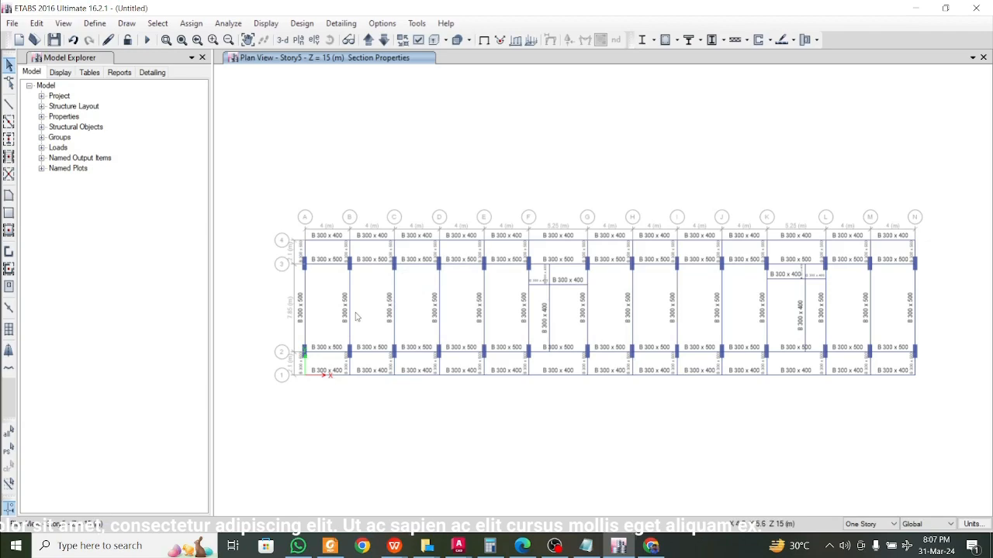
left_click(280, 39)
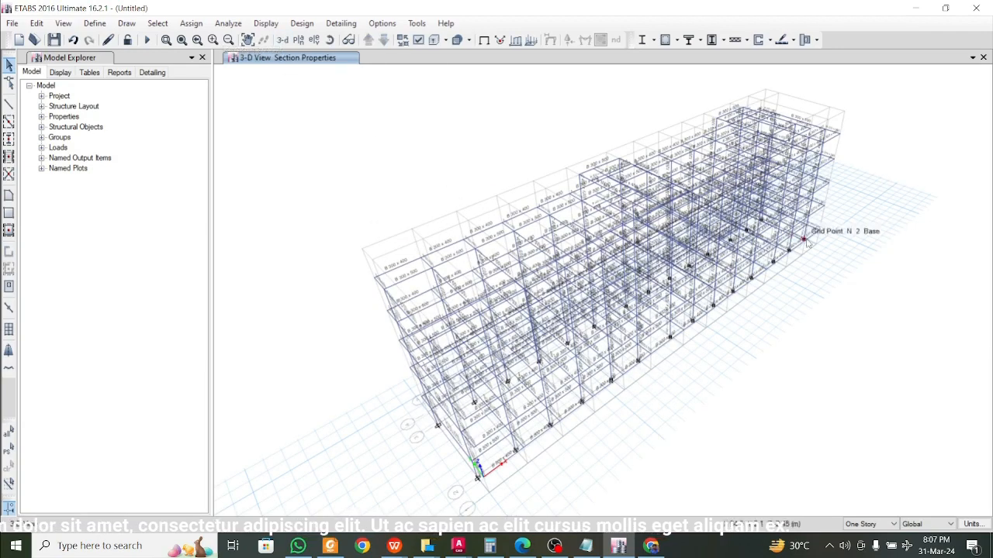
middle_click_drag(813, 225, 695, 135, "shift")
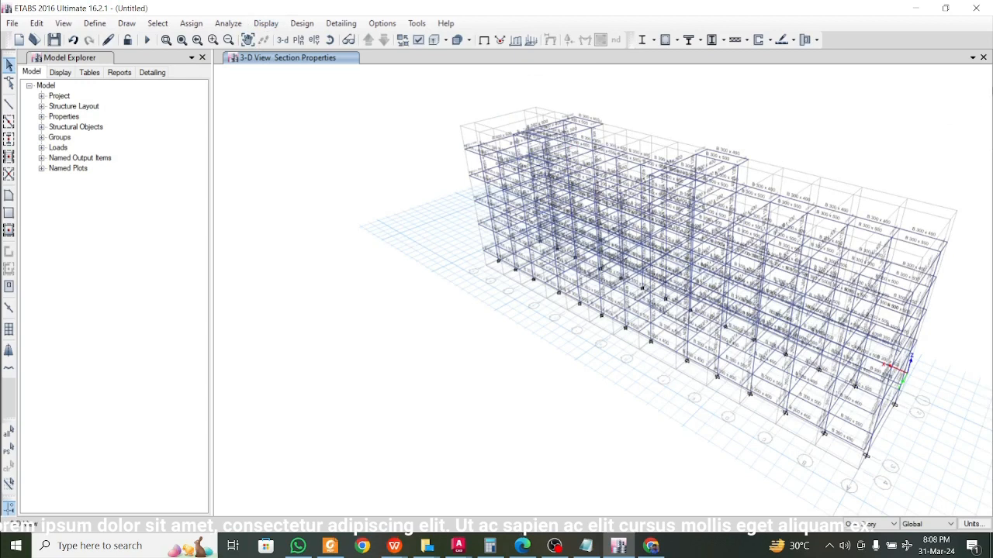
left_click(937, 525)
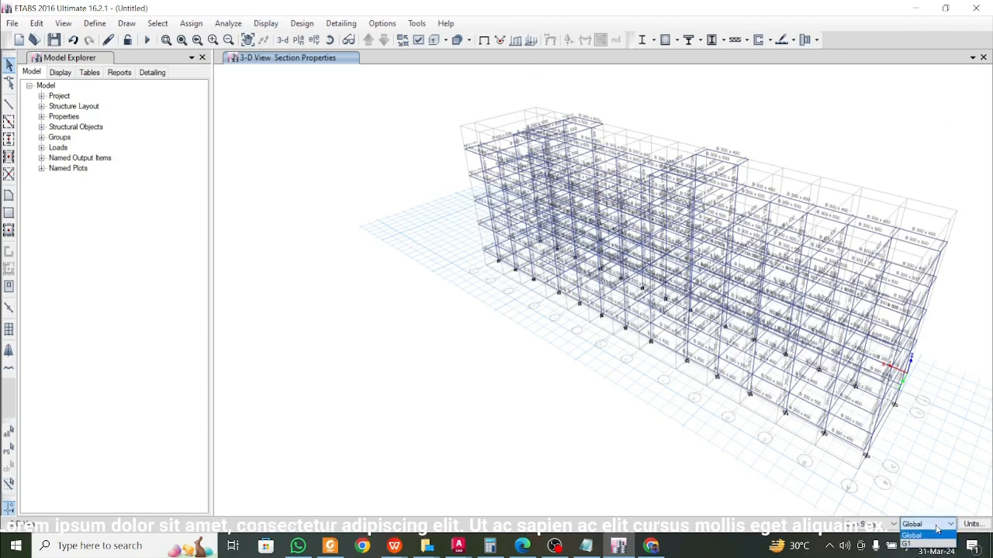
- Reset the 3-D view to its default direction and turn it to look down on the XY plane
left_click(892, 525)
left_click(892, 525)
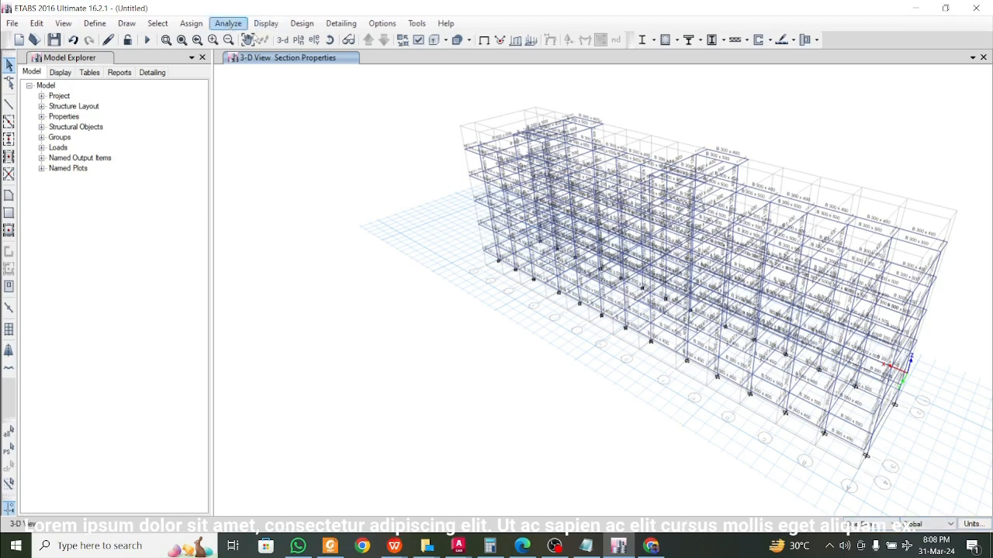
left_click(277, 40)
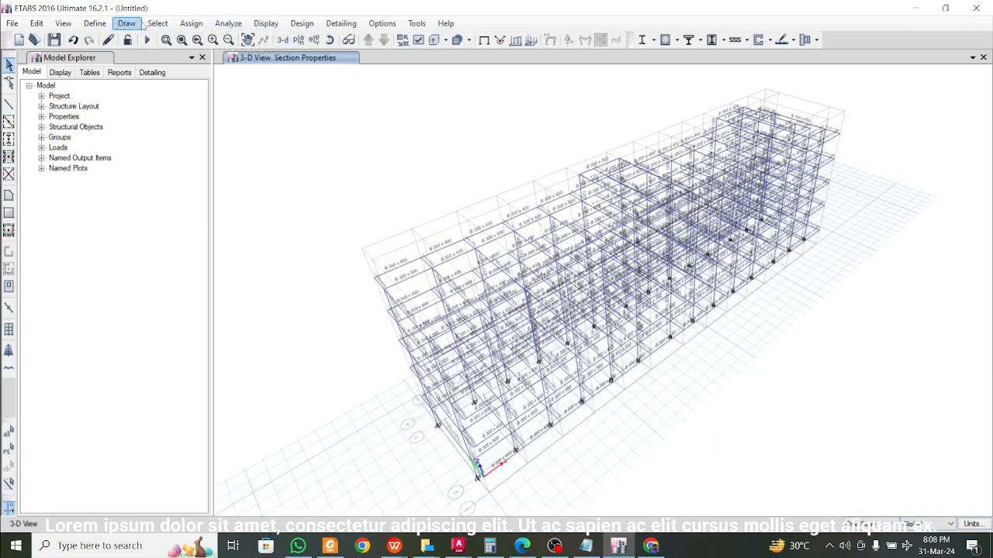
left_click(63, 23)
mouse_move(93, 23)
left_click(70, 39)
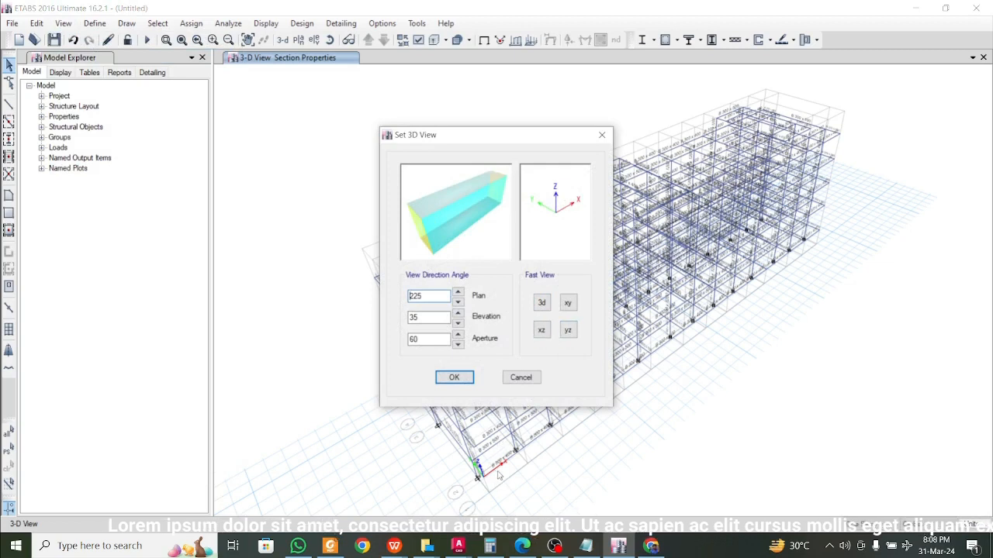
left_click(572, 306)
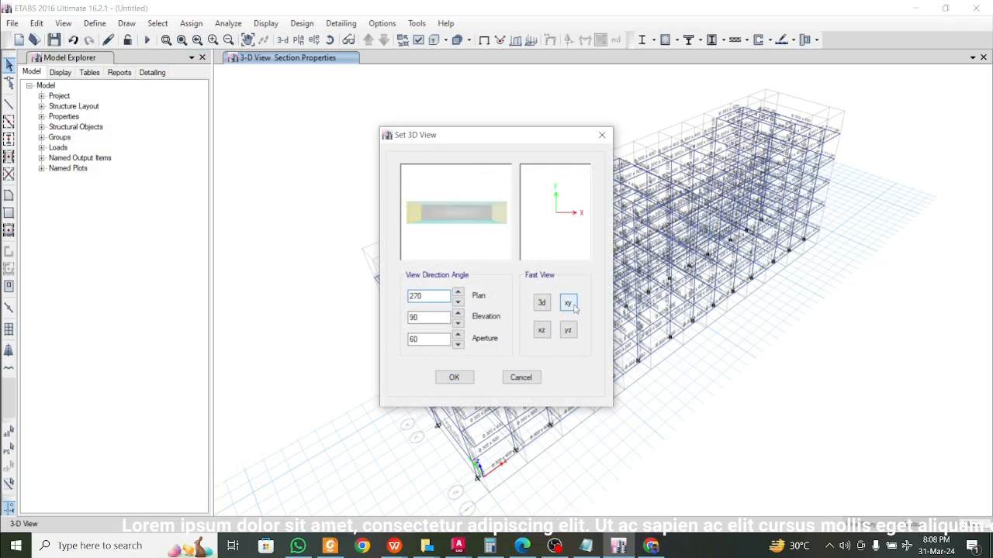
left_click(453, 378)
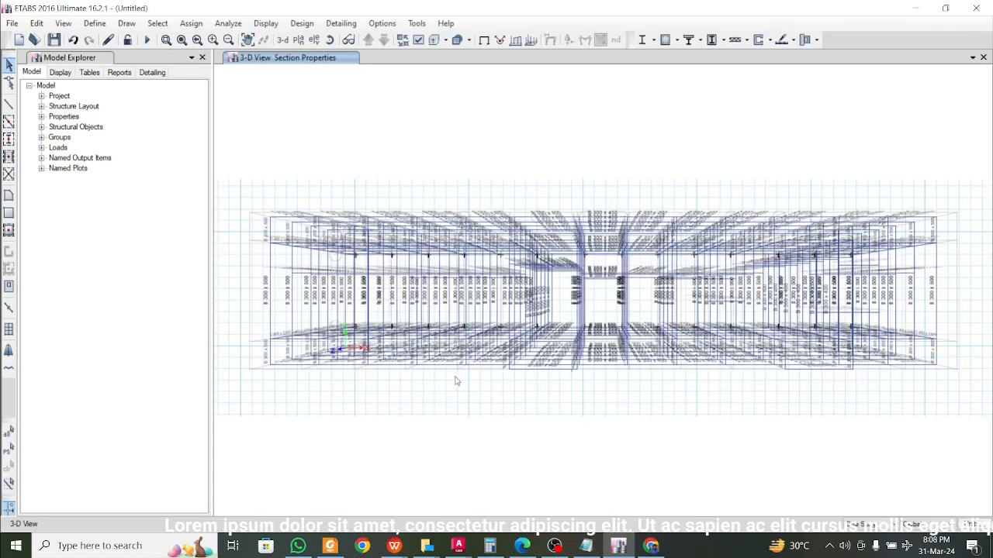
- Hide the frame section labels in the 3-D view and dismiss the Bentley CONNECTION Client window
left_click(265, 23)
left_click(284, 40)
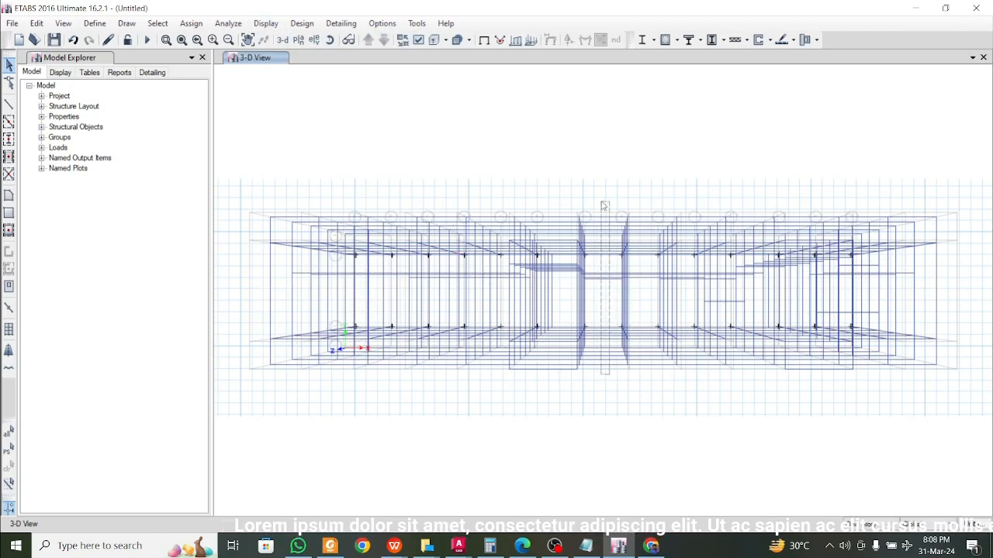
left_click(613, 267)
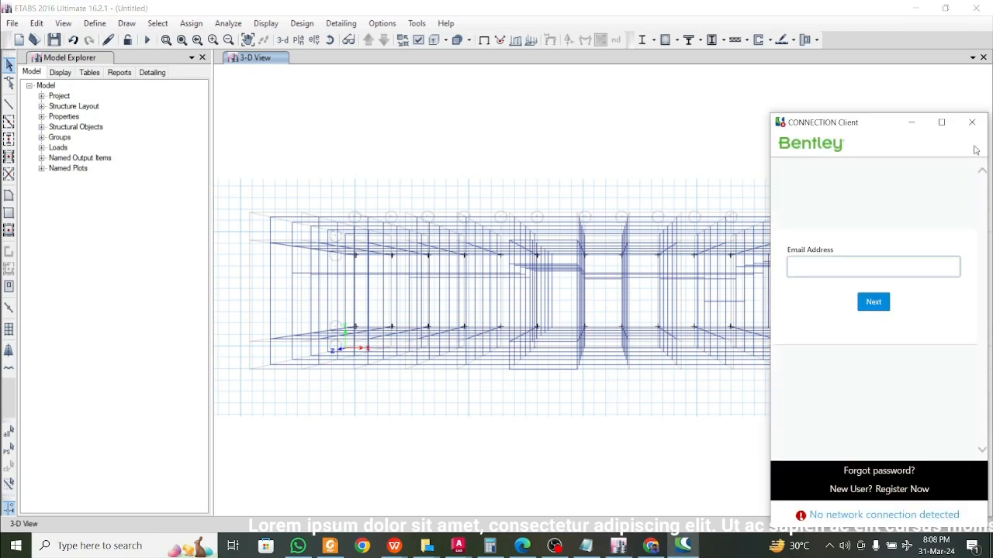
left_click(972, 123)
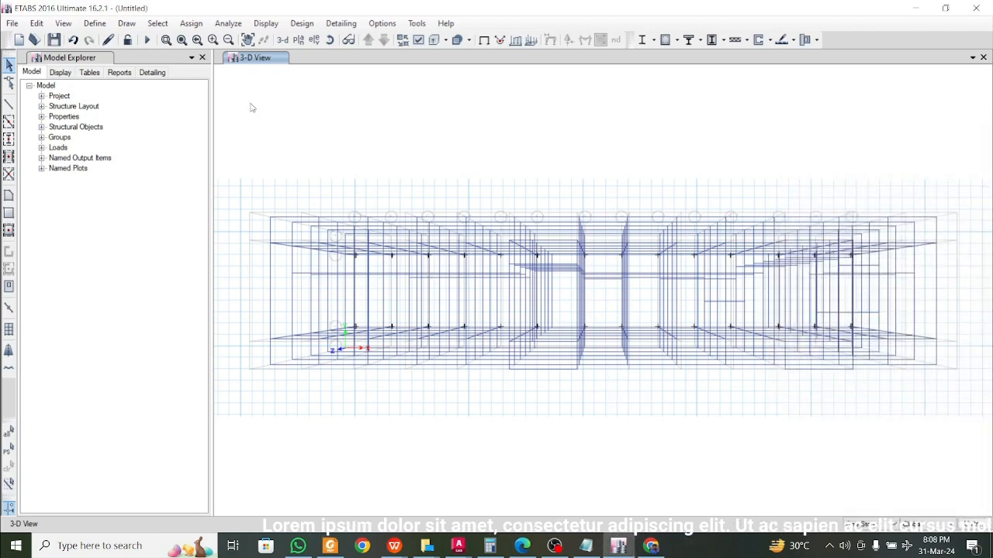
- Open the Story2 plan view and select all the primary beams along grid 3 from A to N
left_click(298, 39)
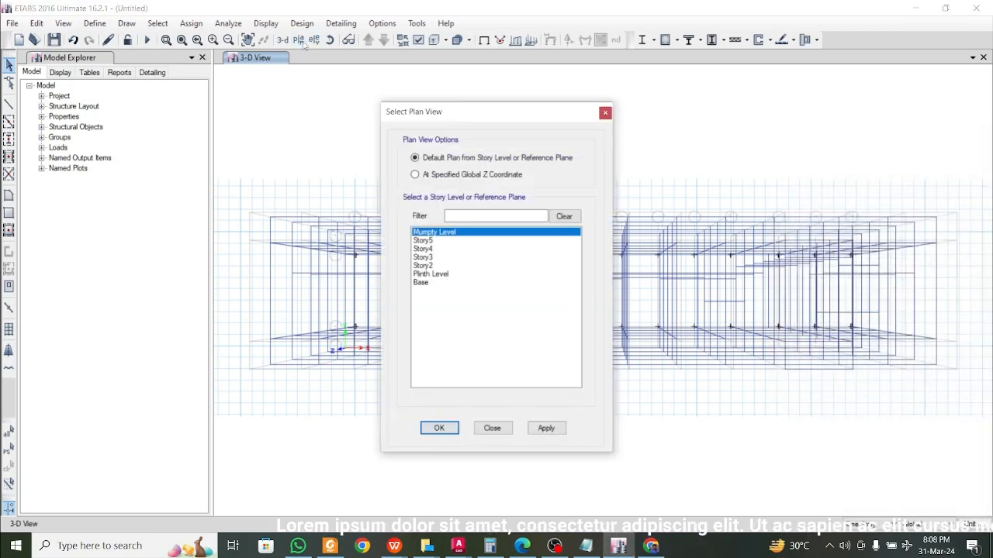
left_click(430, 266)
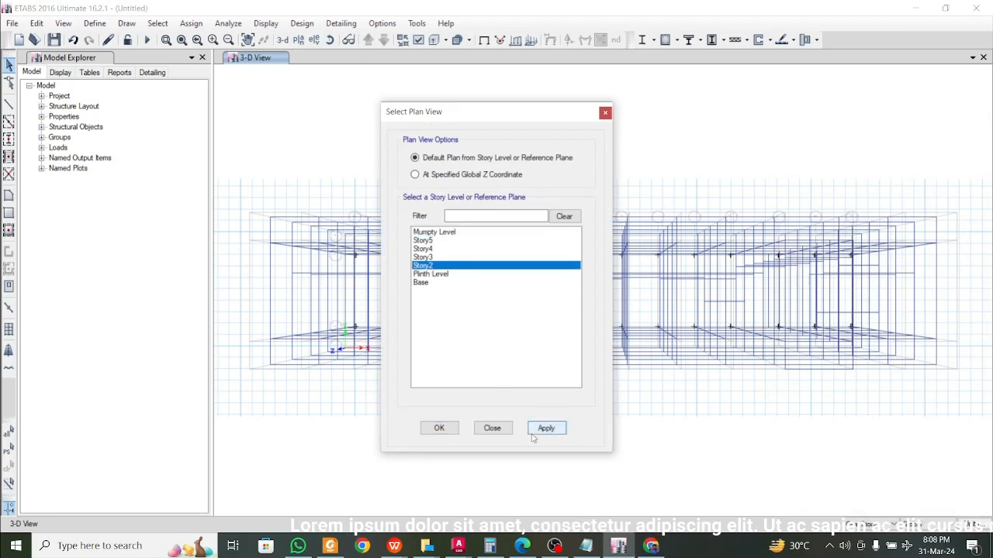
left_click(555, 434)
left_click(605, 111)
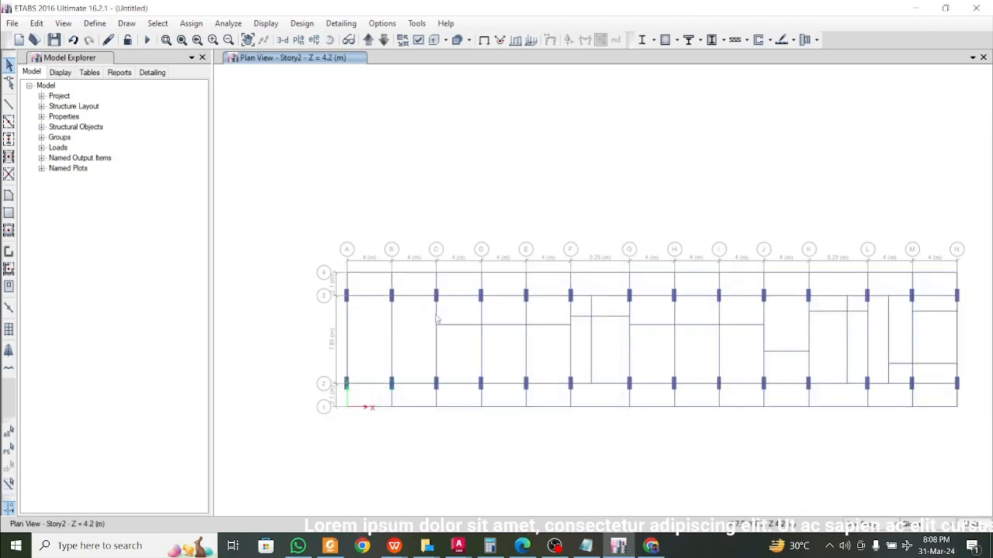
left_click(368, 289)
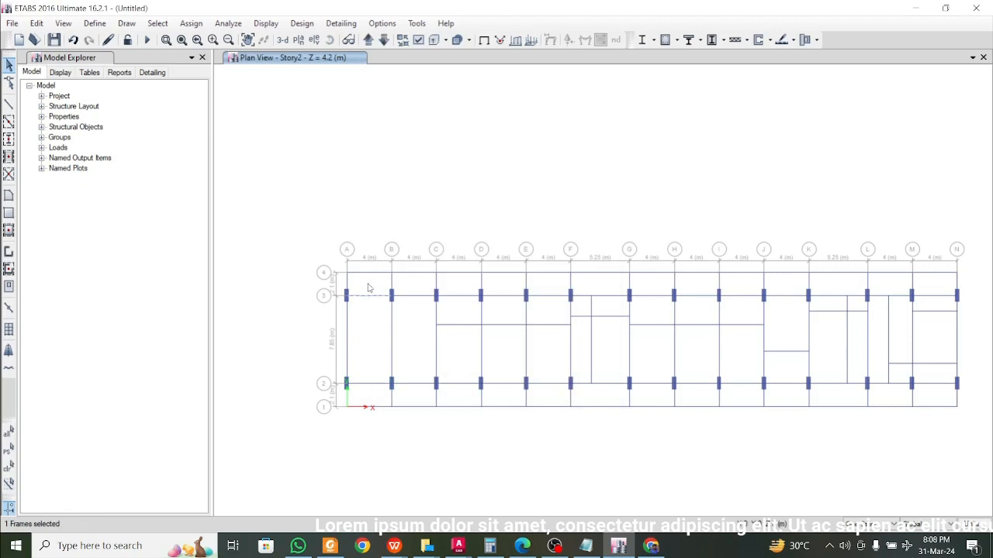
left_click(423, 297)
left_click(500, 296)
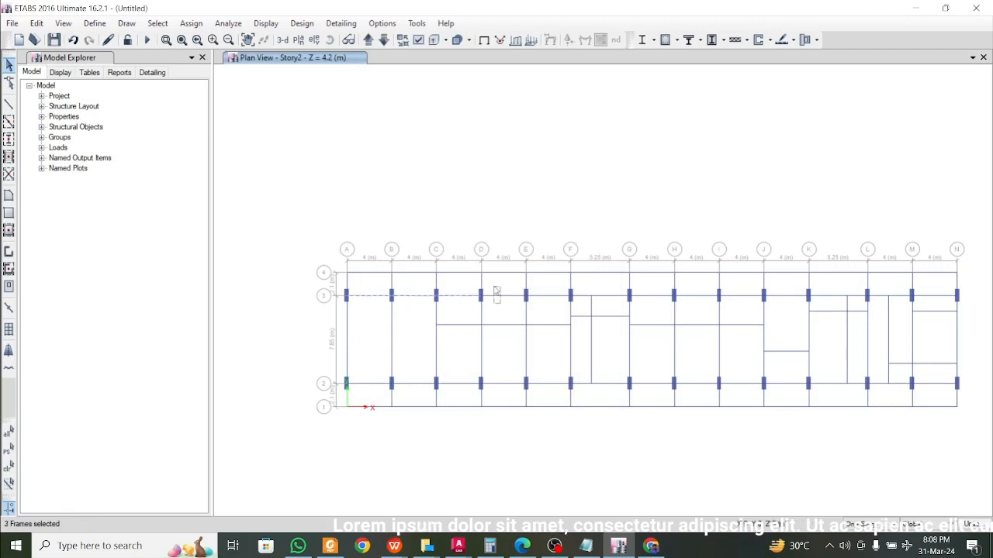
left_click(548, 295)
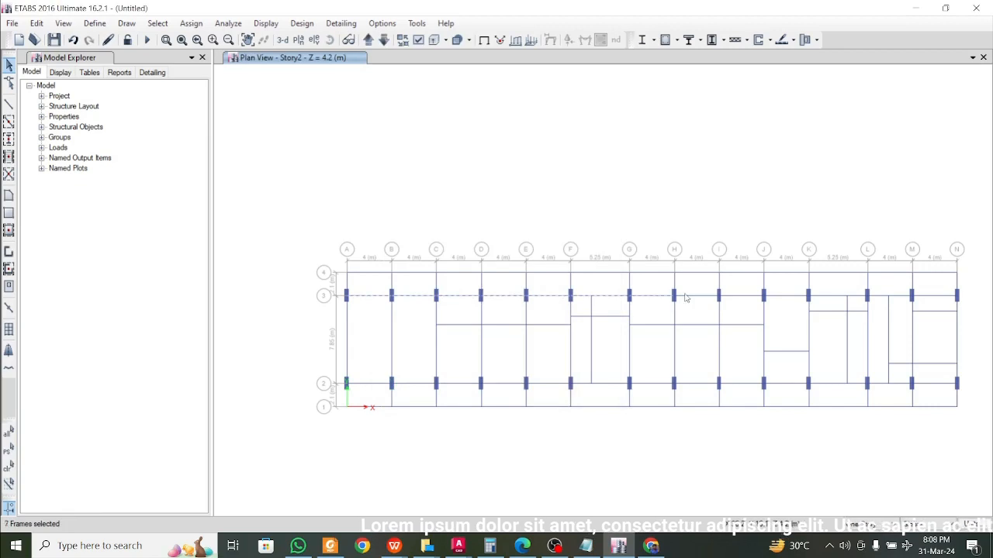
left_click(737, 294)
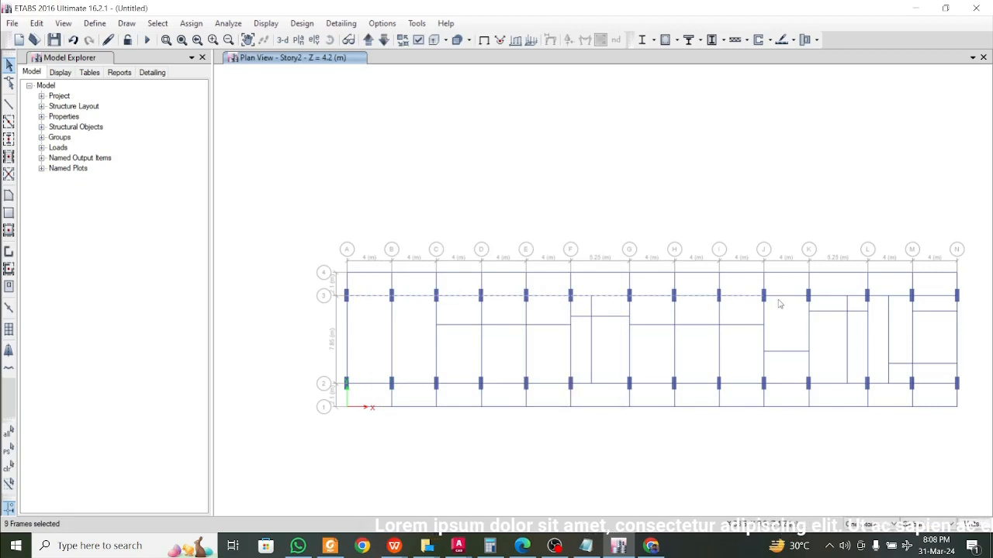
left_click(820, 295)
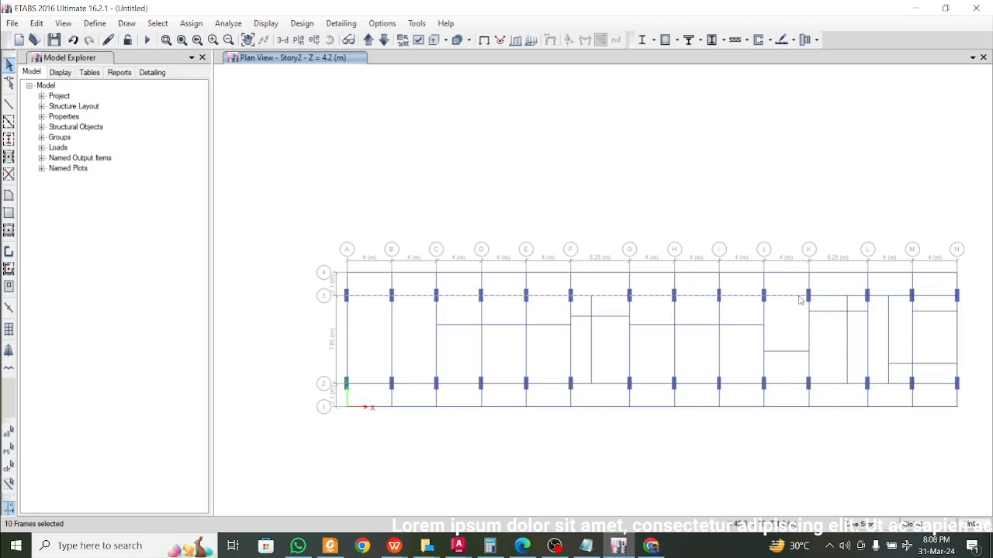
left_click(880, 296)
left_click(895, 296)
left_click(935, 297)
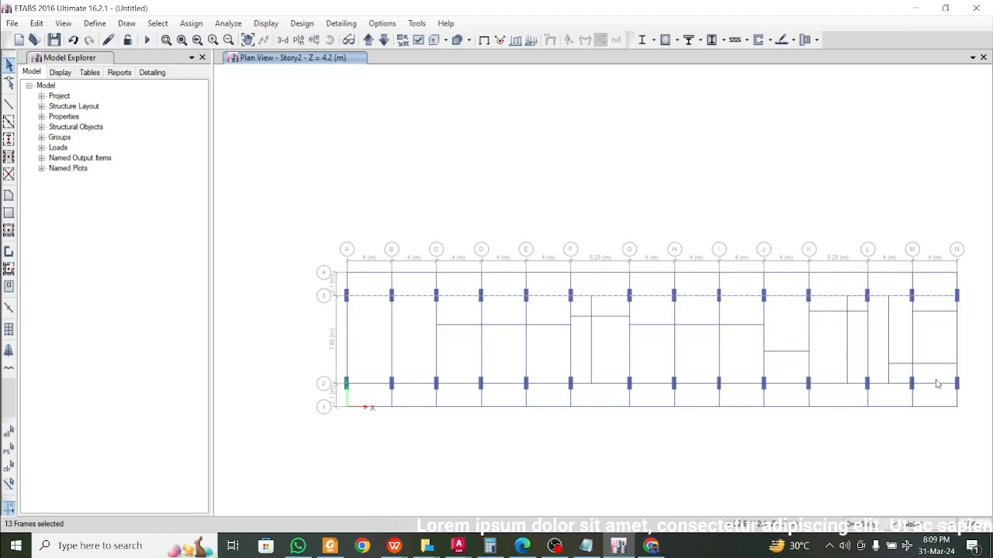
- Add the Story2 primary beams along grid 2, from N back towards A, to the selection
left_click(936, 384)
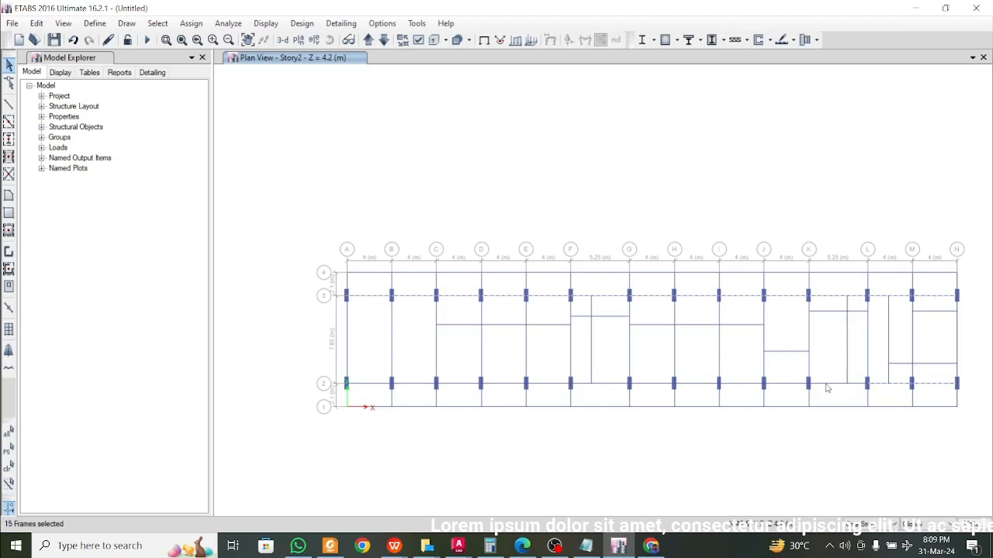
left_click(792, 385)
left_click(743, 385)
left_click(713, 386)
left_click(656, 385)
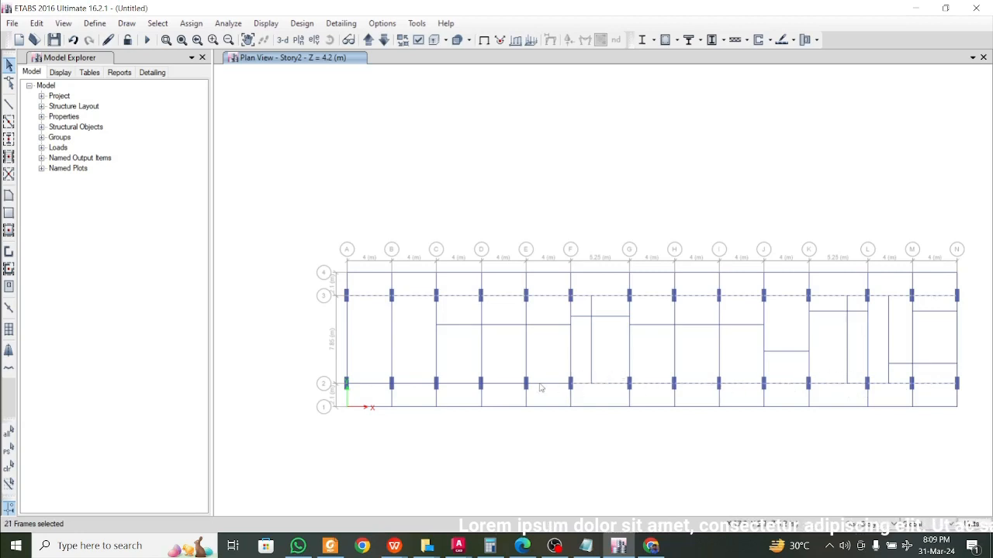
left_click(504, 385)
left_click(457, 386)
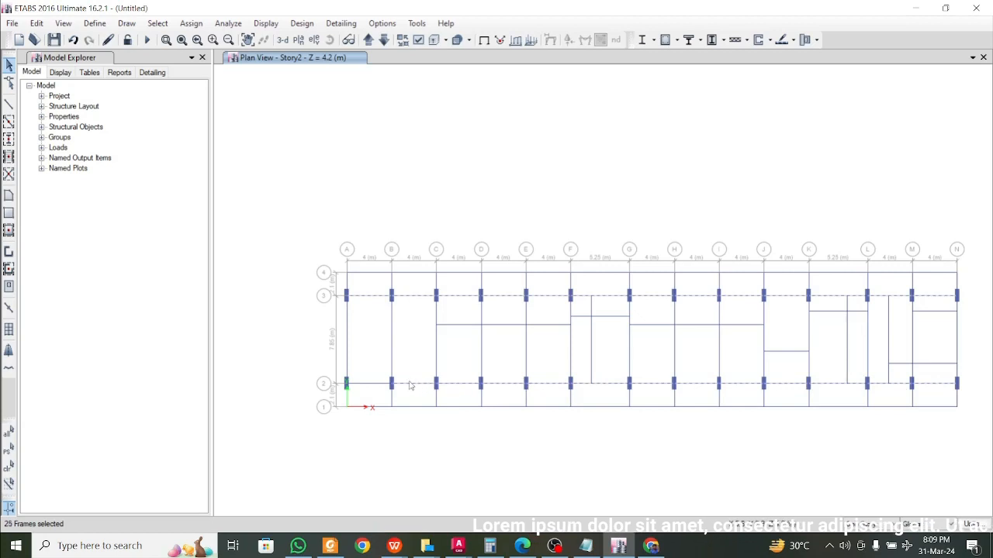
- Add the Story2 beams on grids A, B and C, including their cantilevers beyond grids 2 and 3, to the selection
middle_click_drag(532, 403, 534, 380)
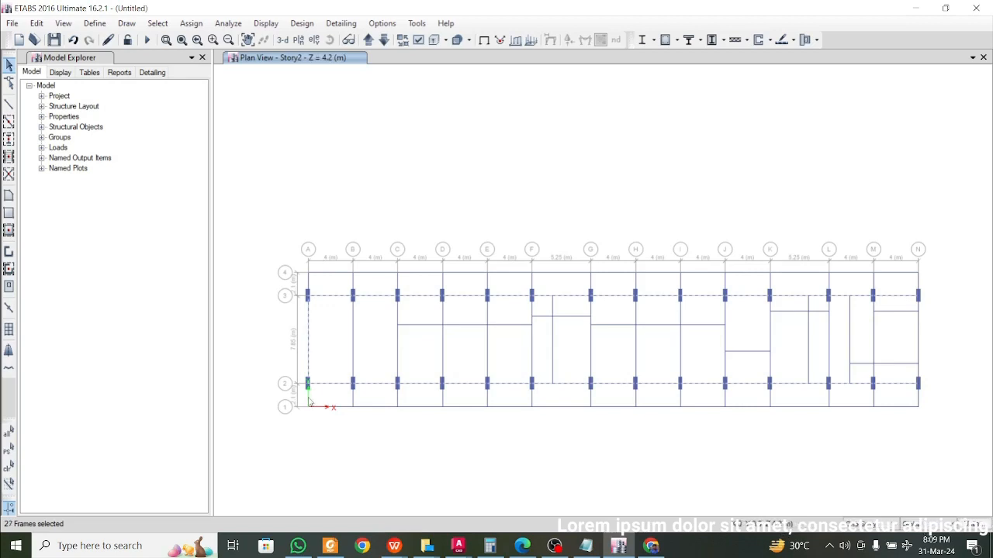
left_click(308, 279)
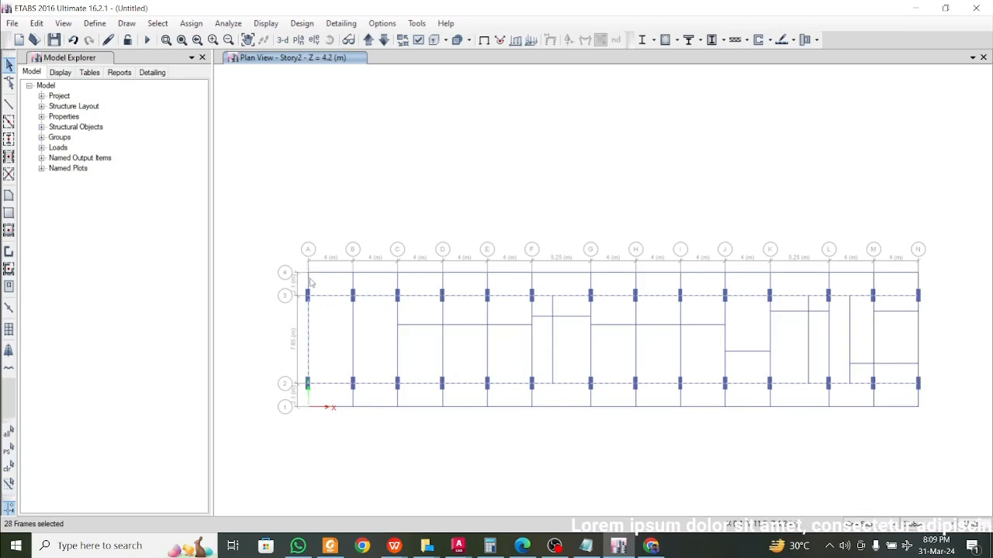
left_click(353, 283)
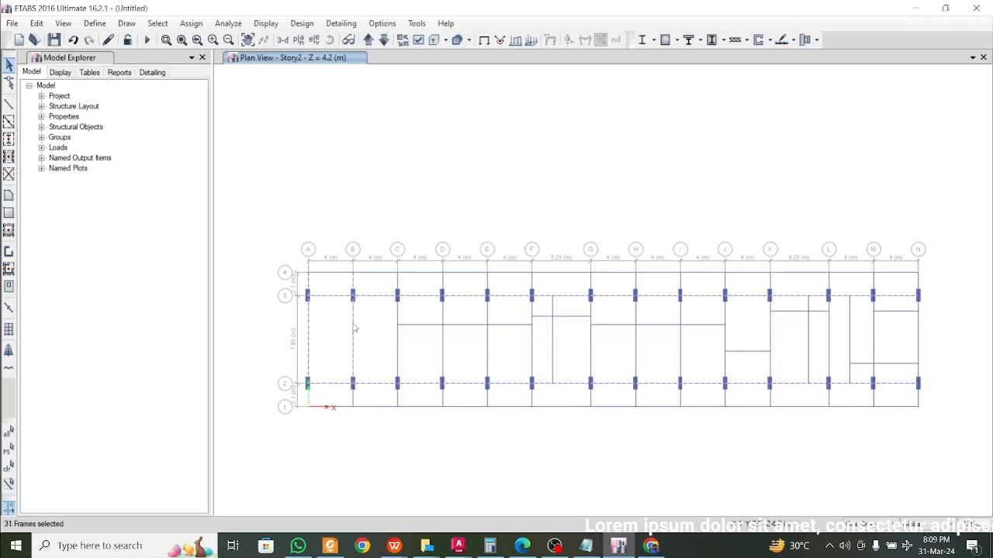
left_click(398, 397)
left_click(399, 355)
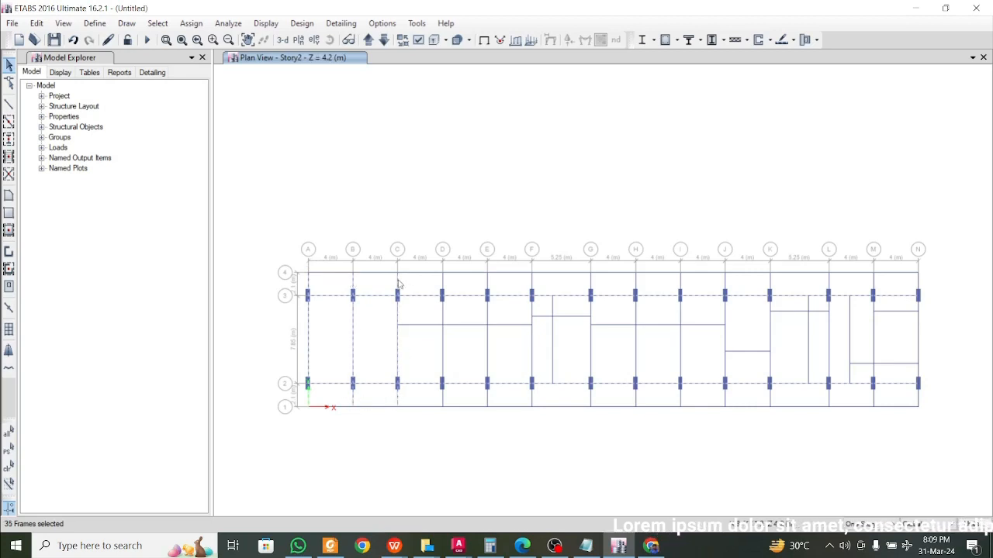
- Add the Story2 beams on grids D to N, covering the cantilevers and the spans between grids 2 and 3, to the selection
left_click_drag(928, 284, 425, 280)
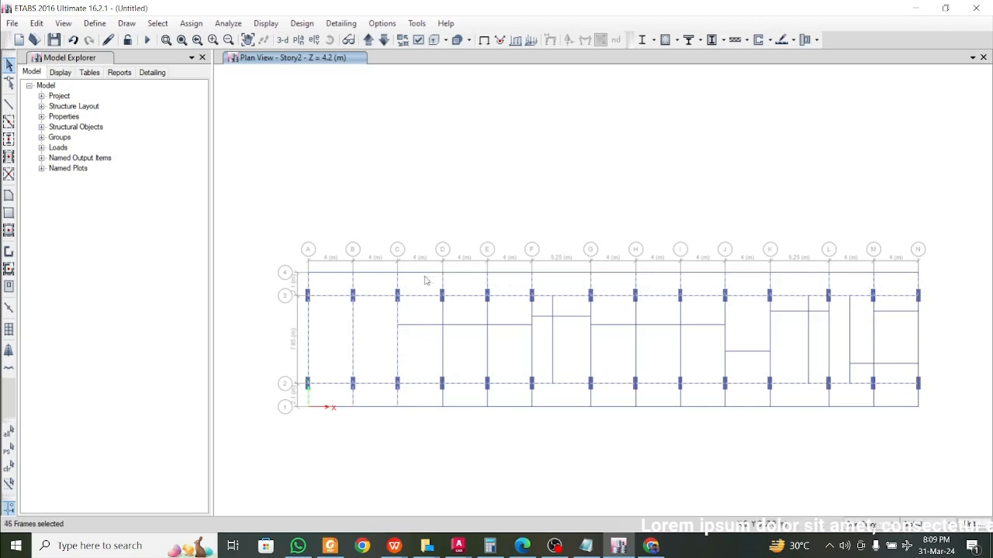
left_click_drag(924, 397, 431, 397)
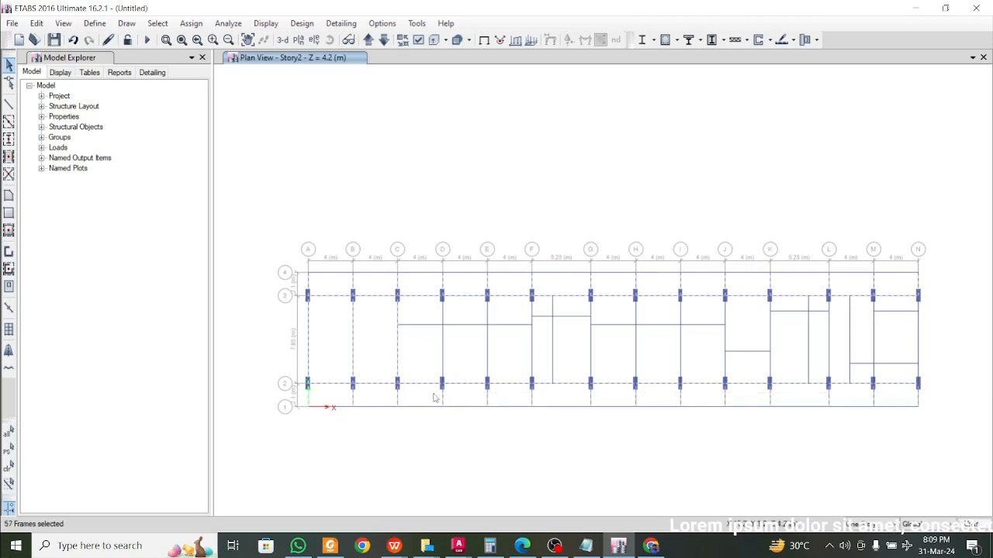
left_click_drag(505, 359, 430, 354)
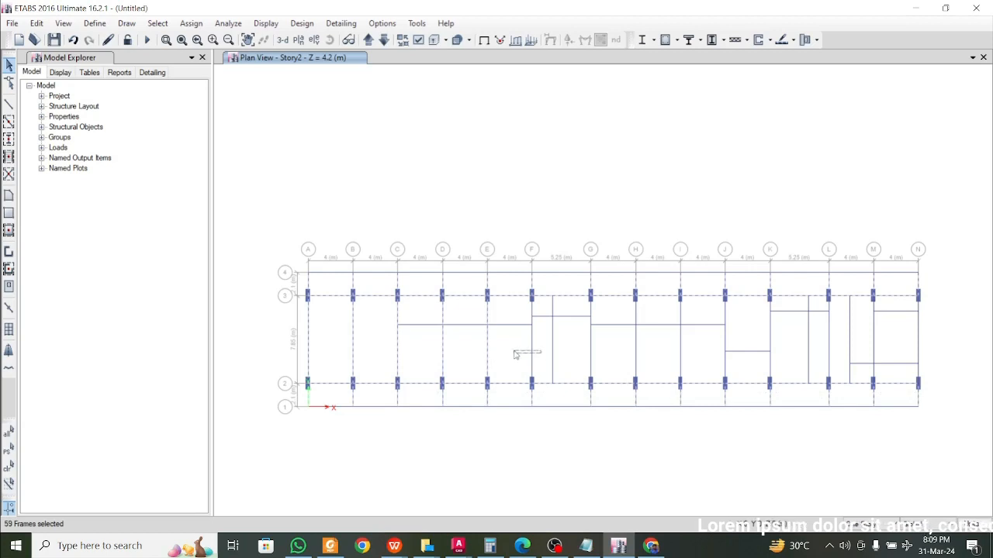
left_click(553, 354)
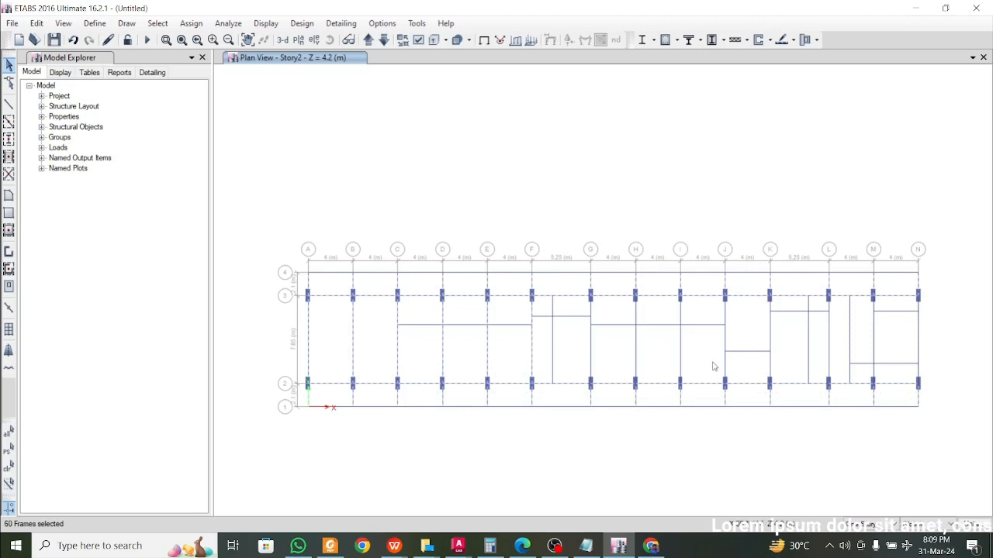
left_click_drag(743, 366, 585, 360)
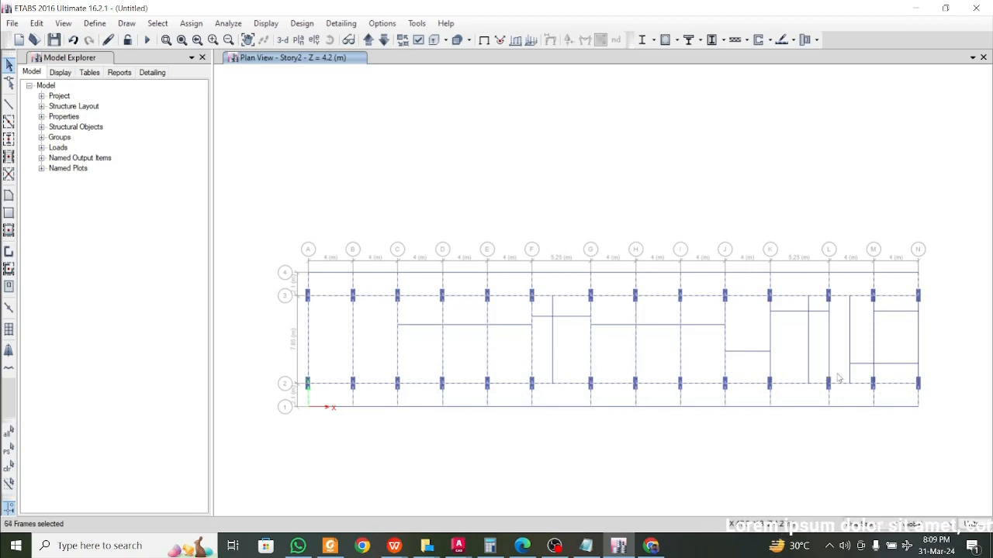
left_click_drag(781, 371, 758, 362)
left_click_drag(838, 368, 811, 364)
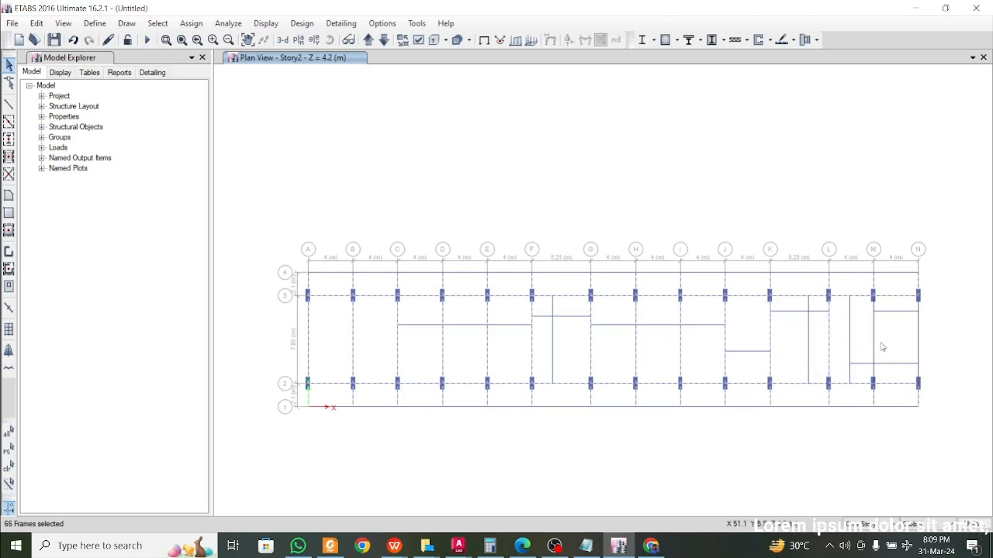
left_click_drag(881, 346, 866, 344)
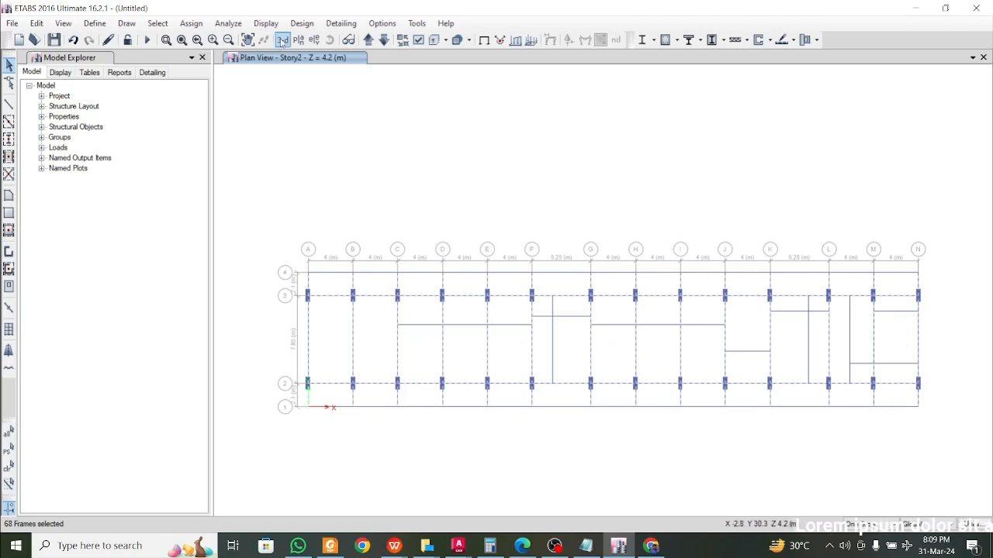
- Open the Story3 plan view and select the beams between grids 2 and 3 on L to N, plus all transverse cantilevers beyond both grids
left_click(369, 40)
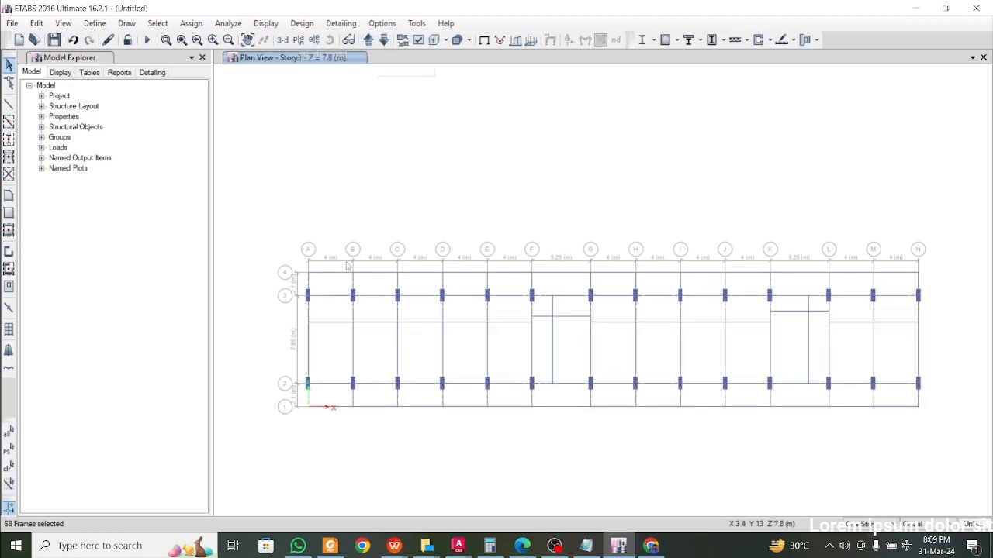
left_click_drag(939, 358, 826, 343)
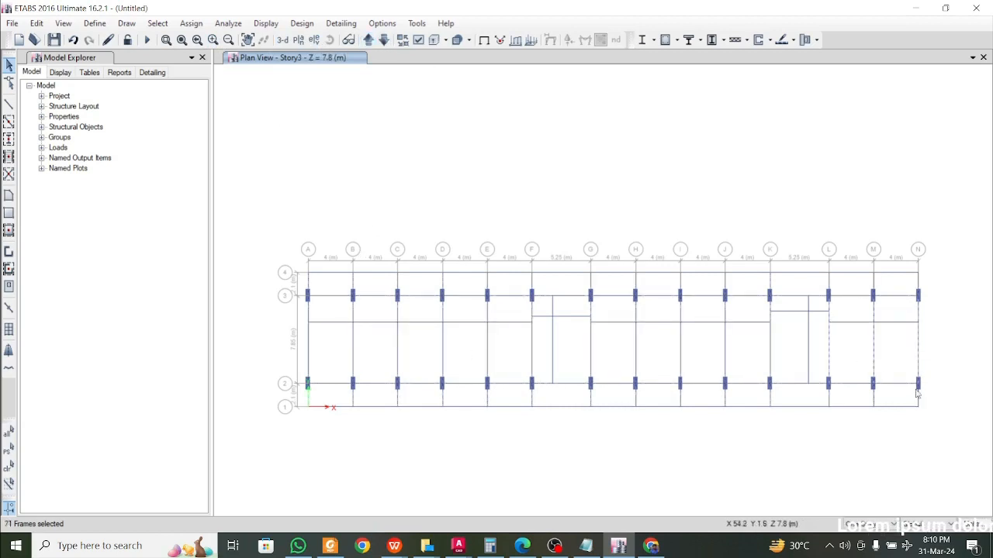
left_click_drag(927, 401, 304, 397)
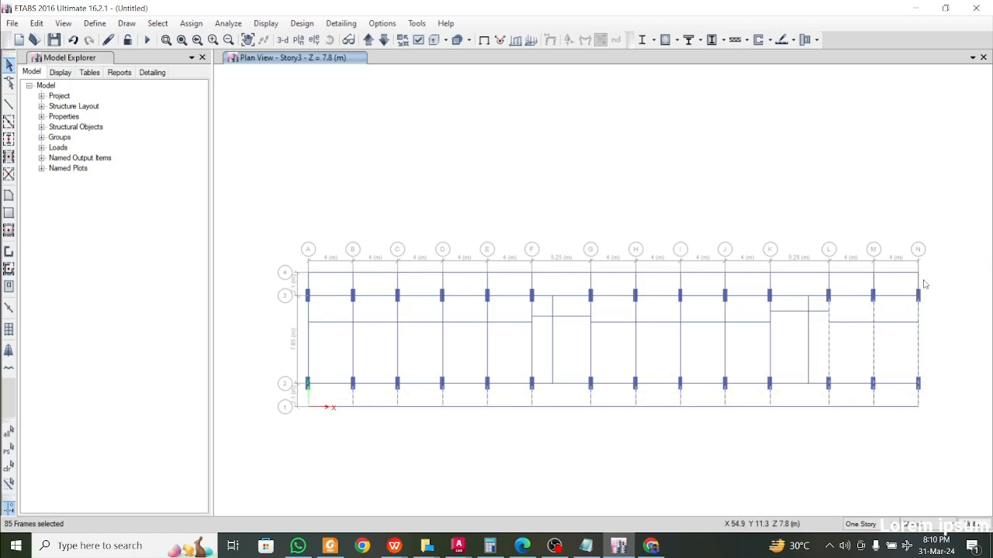
left_click_drag(924, 277, 303, 281)
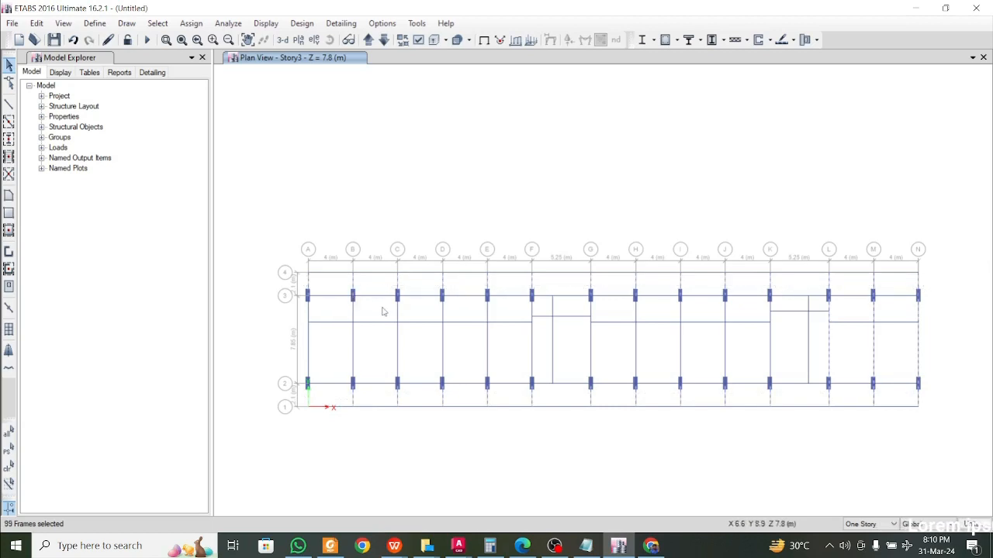
- Add the Story3 transverse beams between grids 2 and 3 on grids A to K to the selection
left_click(309, 354)
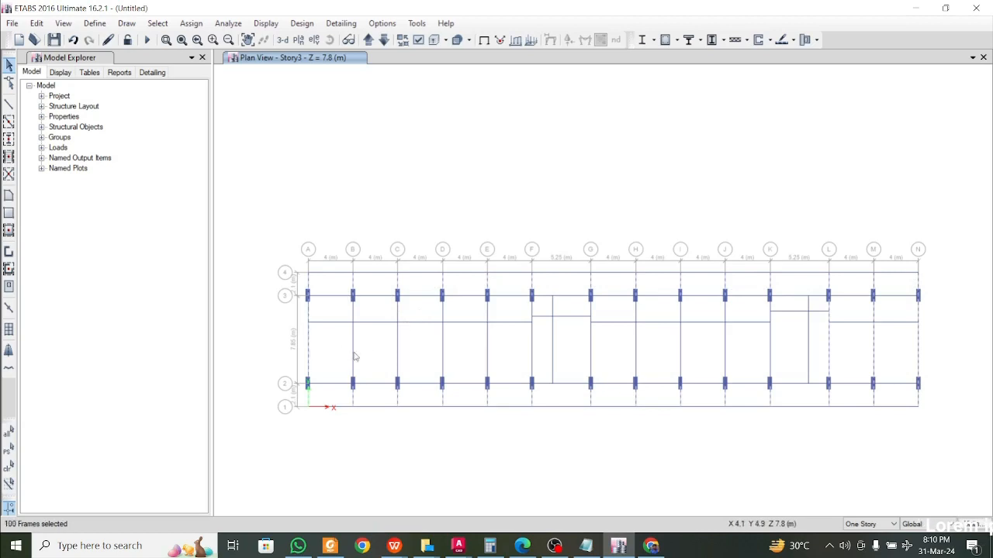
left_click(443, 350)
left_click(486, 358)
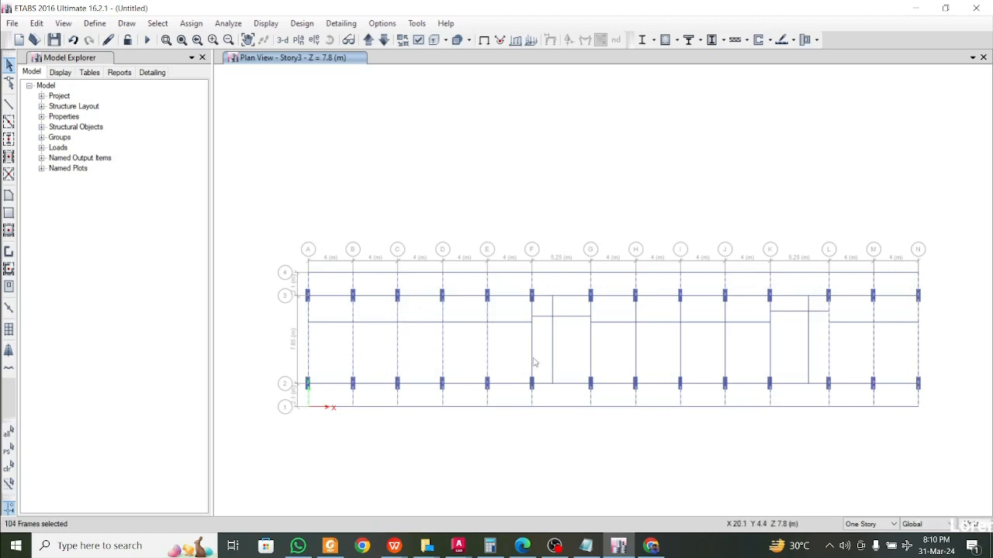
left_click(635, 359)
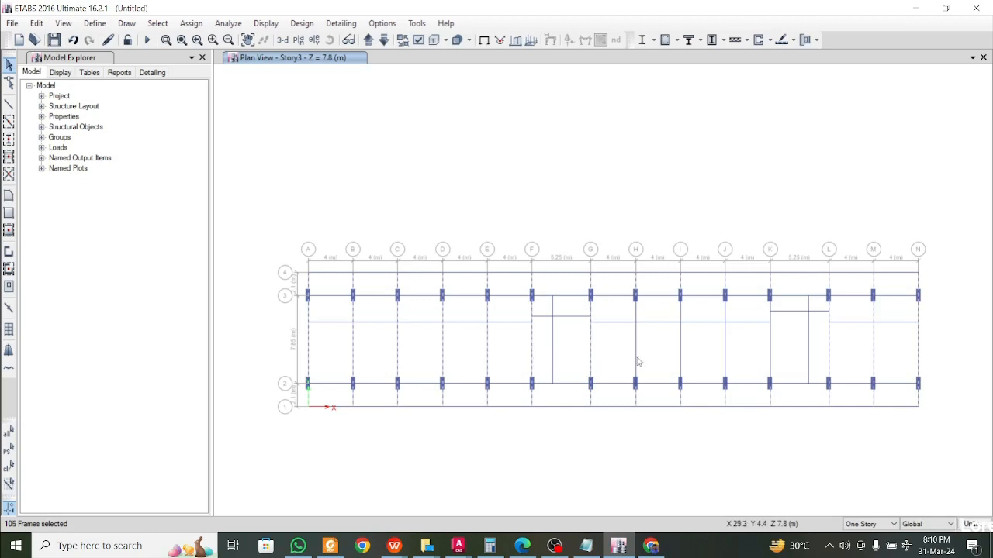
left_click(681, 355)
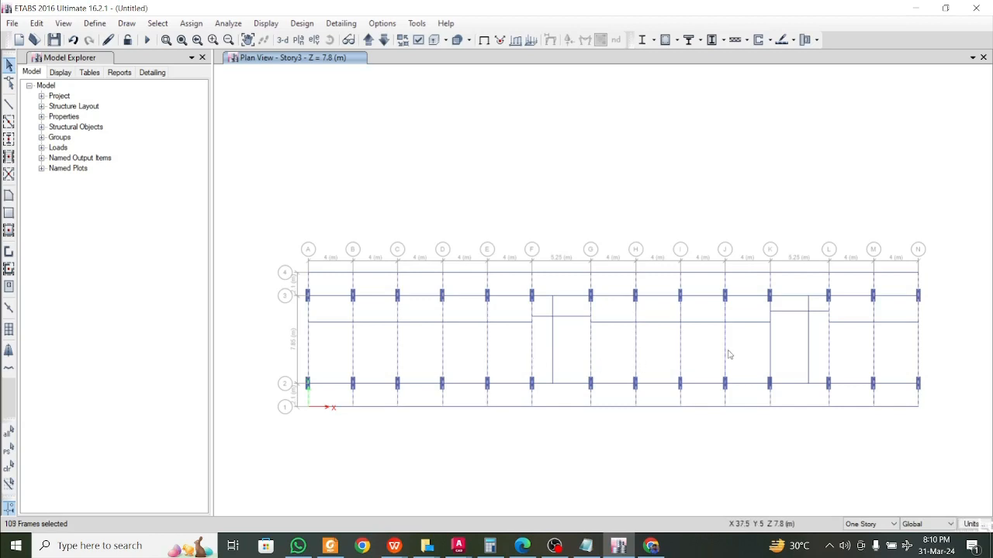
left_click(771, 365)
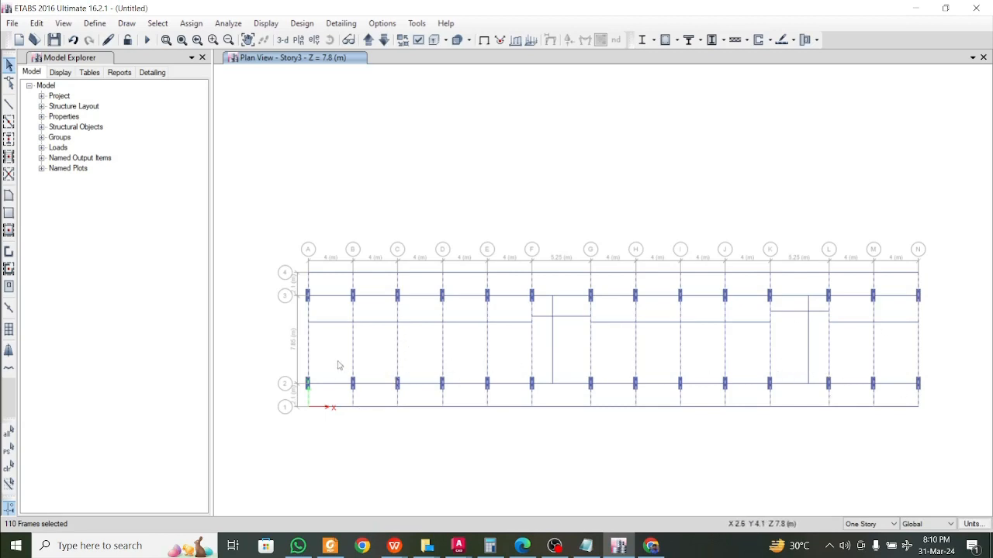
- Add all the Story3 primary beams along grid 2, from A to N, to the selection
left_click(380, 384)
left_click(420, 383)
left_click(468, 385)
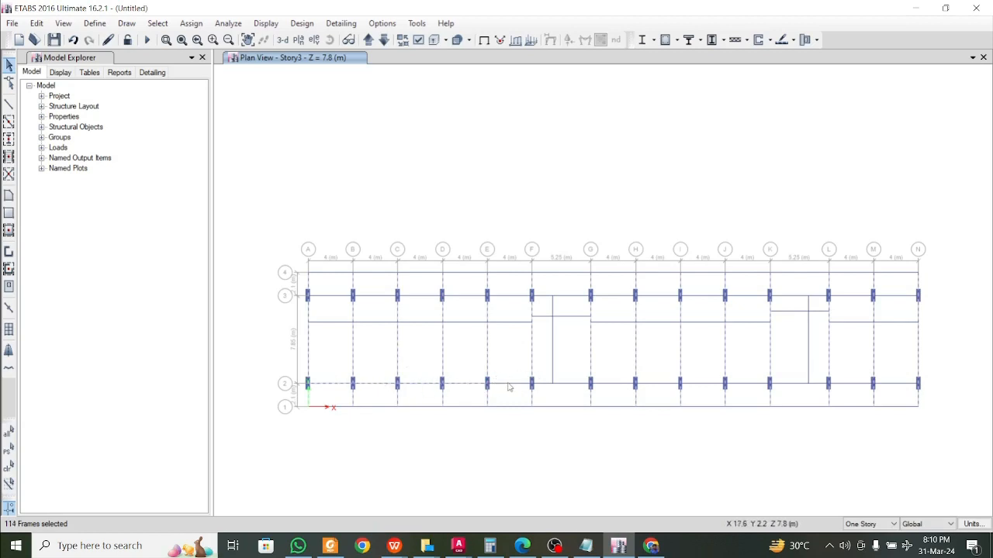
left_click(612, 387)
left_click(649, 386)
left_click(689, 388)
left_click(724, 390)
left_click(746, 387)
left_click(786, 385)
left_click(845, 388)
- Add all the Story3 primary beams along grid 3, from N back to A, to the selection
left_click(896, 298)
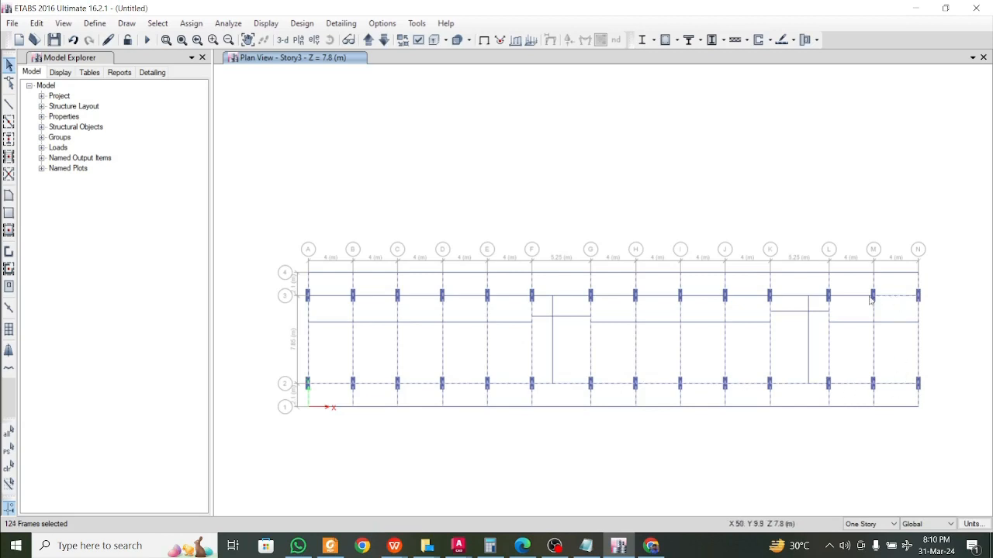
left_click(861, 297)
left_click(792, 298)
left_click(747, 300)
left_click(706, 300)
left_click(670, 298)
left_click(613, 297)
left_click(576, 299)
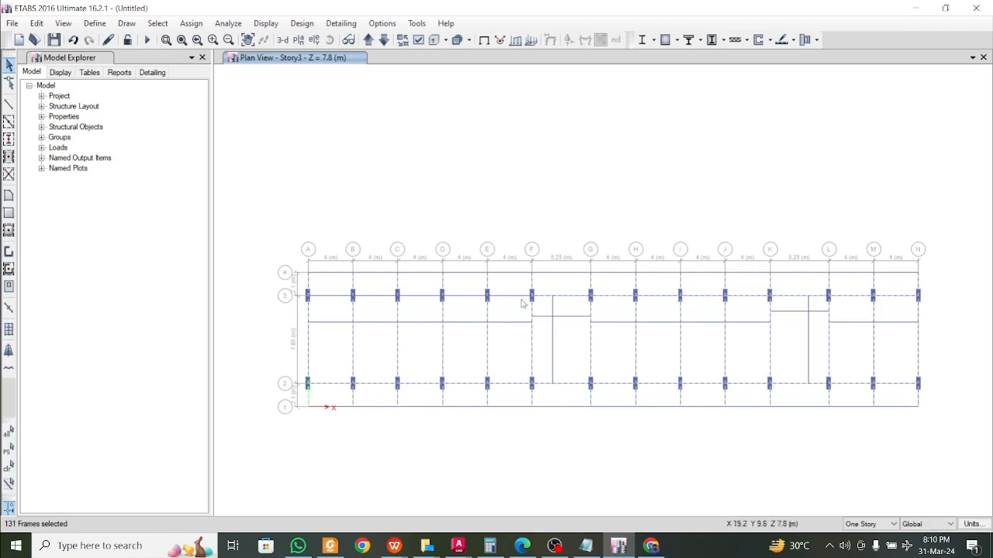
left_click(496, 300)
left_click(469, 299)
left_click(421, 299)
left_click(329, 297)
- Open the Story4 plan view and add all transverse beams on grids A to N, including the cantilevers beyond grids 2 and 3, to the selection
left_click(370, 41)
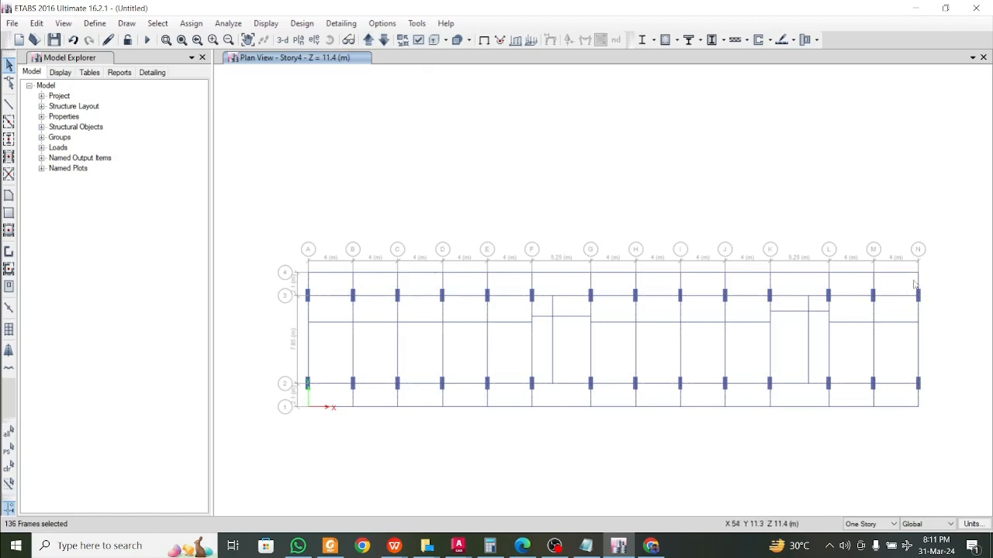
left_click_drag(918, 282, 305, 283)
left_click_drag(928, 399, 307, 402)
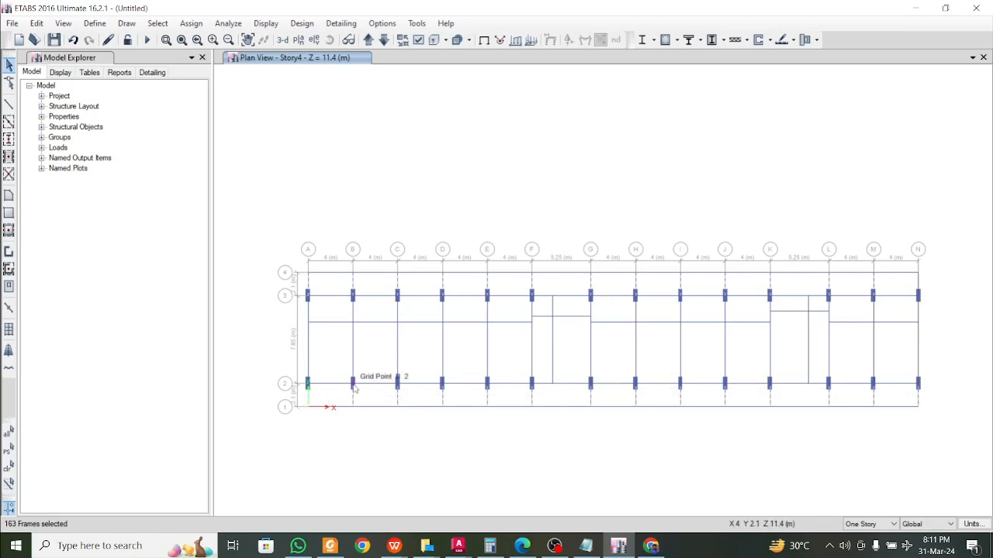
left_click_drag(541, 356, 305, 351)
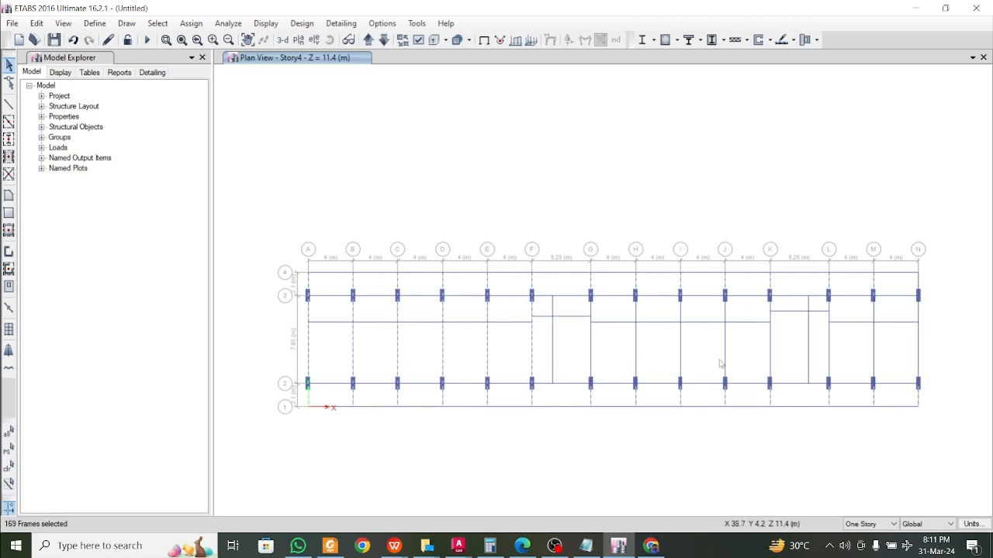
left_click_drag(782, 363, 582, 353)
left_click_drag(932, 360, 826, 346)
- Add all the Story4 primary beams along grid 2, from A to N, to the selection
left_click(338, 383)
left_click(376, 384)
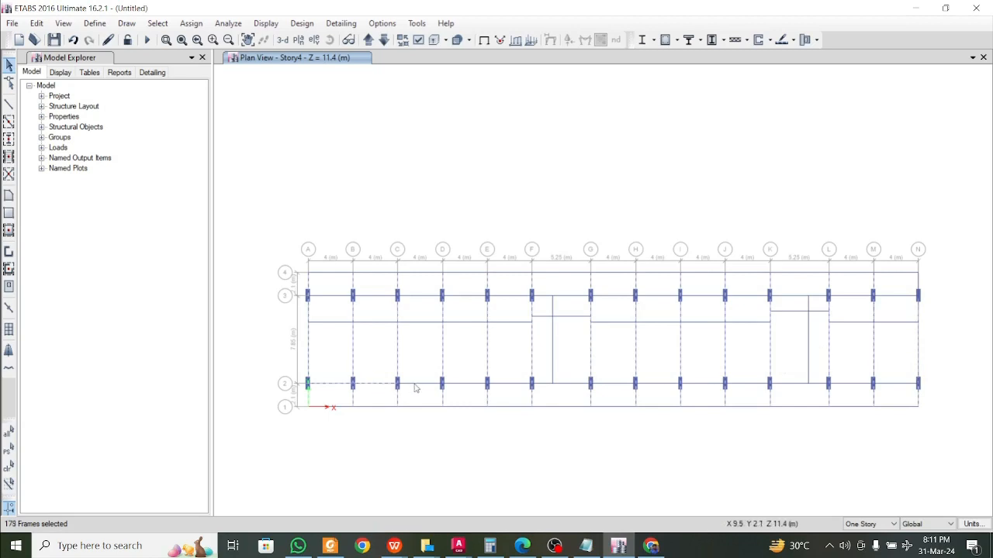
left_click(422, 384)
left_click(467, 383)
left_click(504, 386)
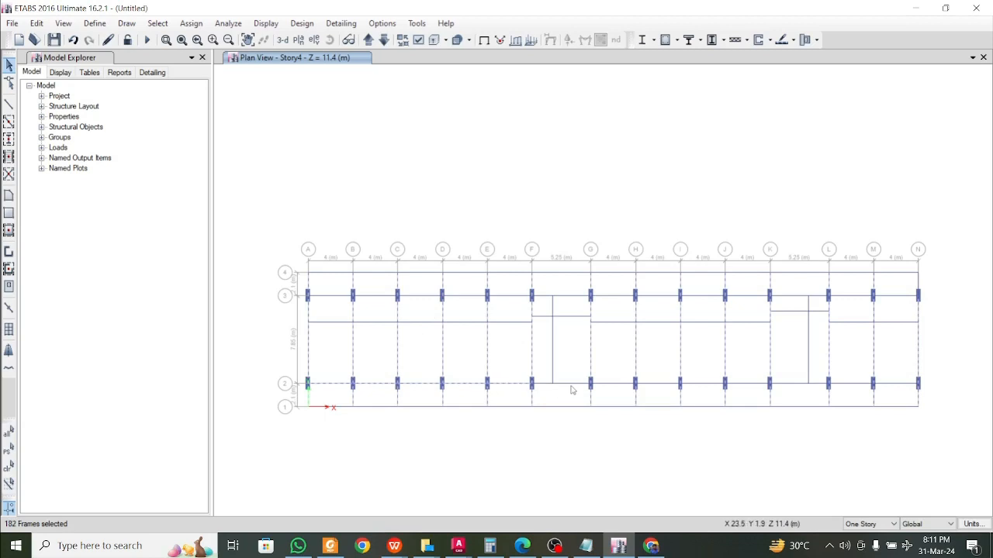
left_click(574, 389)
left_click(608, 388)
left_click(663, 388)
left_click(708, 389)
left_click(746, 387)
left_click(893, 389)
- Add all the Story4 primary beams along grid 3, from N back to A, to the selection
left_click(904, 297)
left_click(794, 300)
left_click(747, 300)
left_click(698, 294)
left_click(665, 299)
left_click(611, 298)
left_click(555, 297)
left_click(505, 297)
left_click(460, 301)
left_click(427, 299)
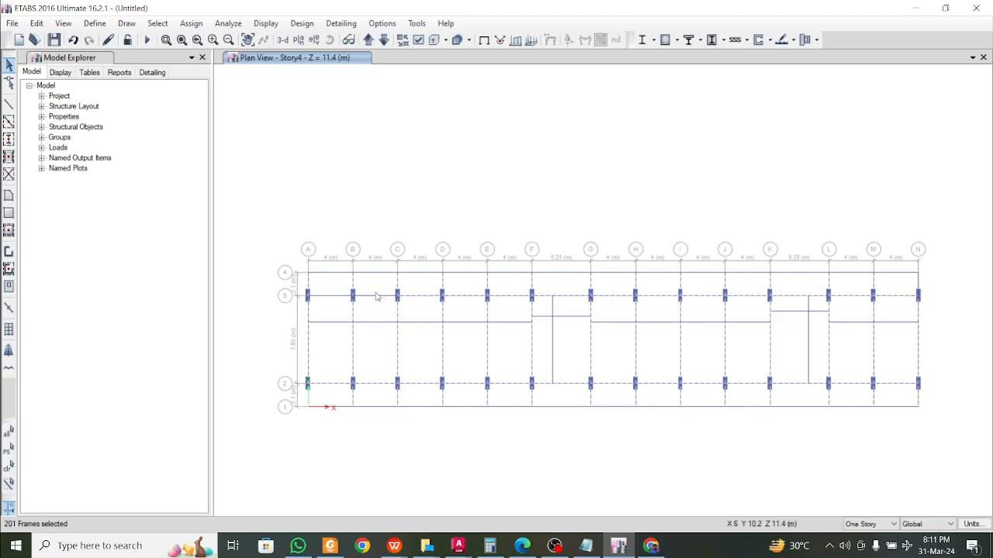
left_click(375, 297)
left_click(328, 302)
- Open the Story5 plan view and add all transverse beams on grids A to N, including the cantilevers beyond grids 2 and 3, to the selection
left_click(369, 41)
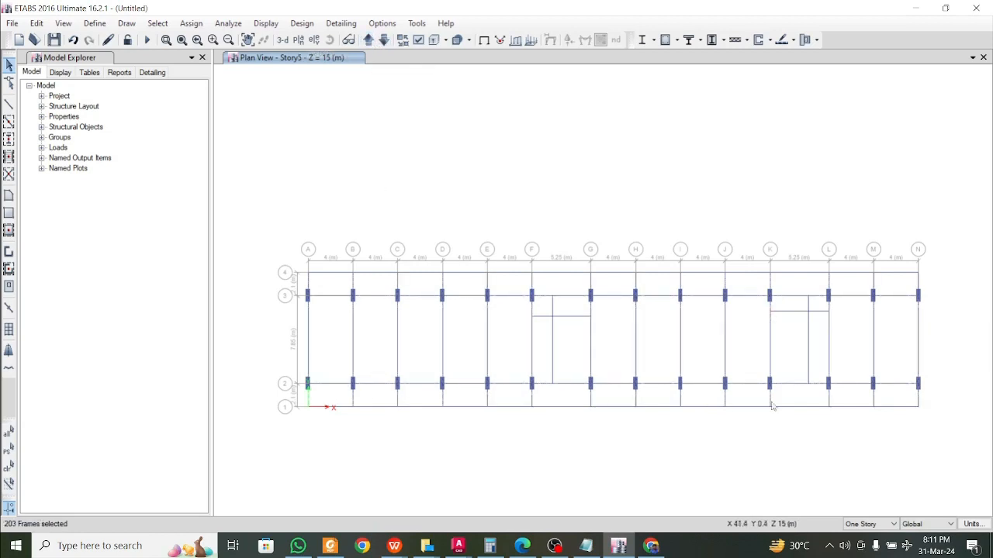
left_click_drag(935, 401, 307, 398)
left_click_drag(931, 278, 305, 279)
left_click_drag(510, 346, 307, 336)
left_click(593, 351)
left_click_drag(781, 357, 585, 342)
left_click_drag(934, 362, 824, 338)
- Add all the Story5 primary beams along grid 2, from N back to A, to the selection
left_click(794, 384)
left_click(747, 384)
left_click(713, 384)
left_click(612, 384)
left_click(571, 384)
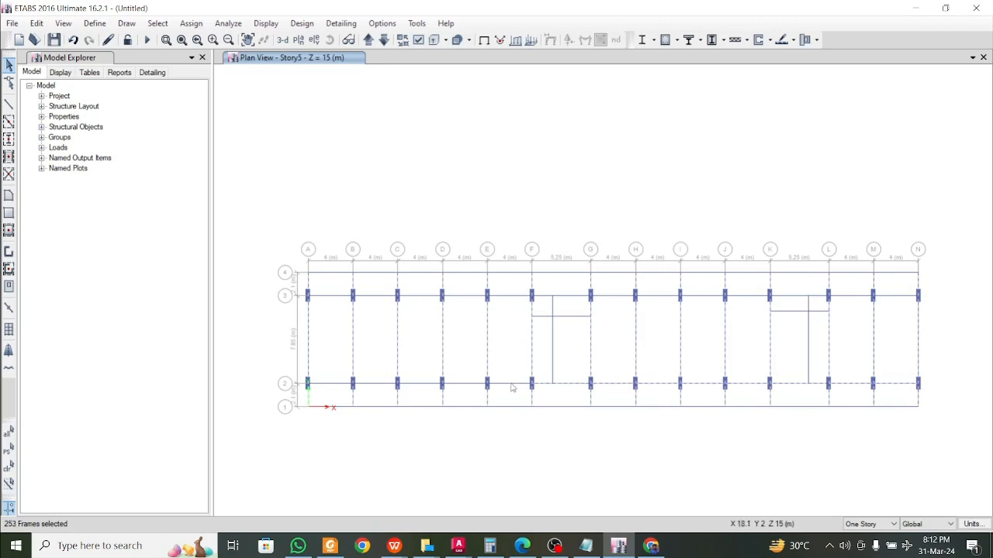
left_click(423, 385)
- Add all the Story5 primary beams along grid 3, from A to N, to the selection
left_click(339, 296)
left_click(376, 297)
left_click(418, 298)
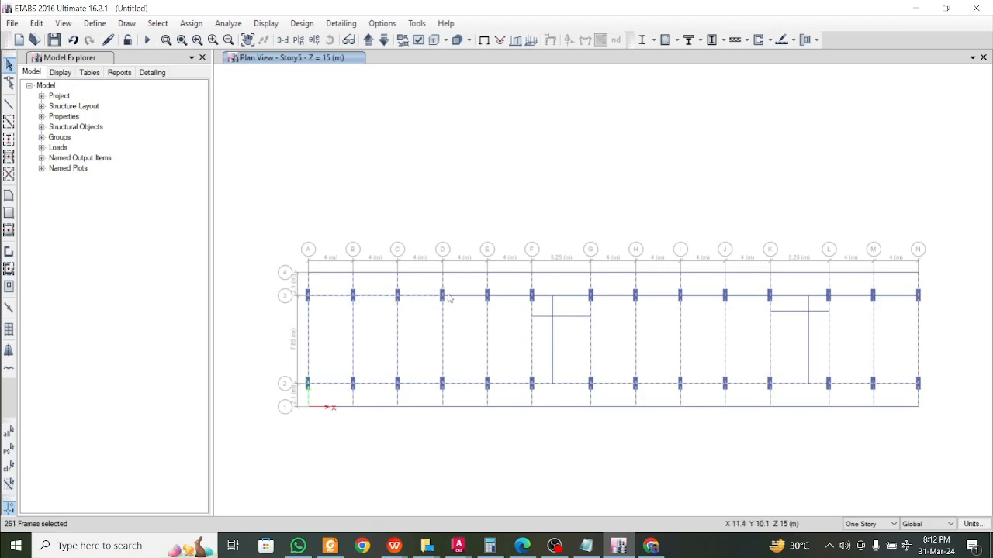
left_click(453, 298)
left_click(514, 300)
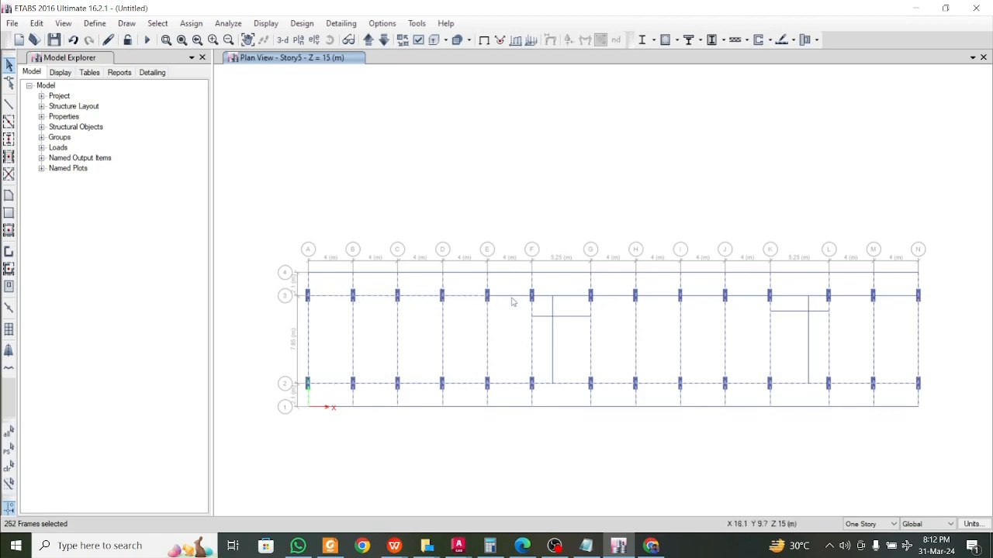
left_click(580, 299)
left_click(618, 301)
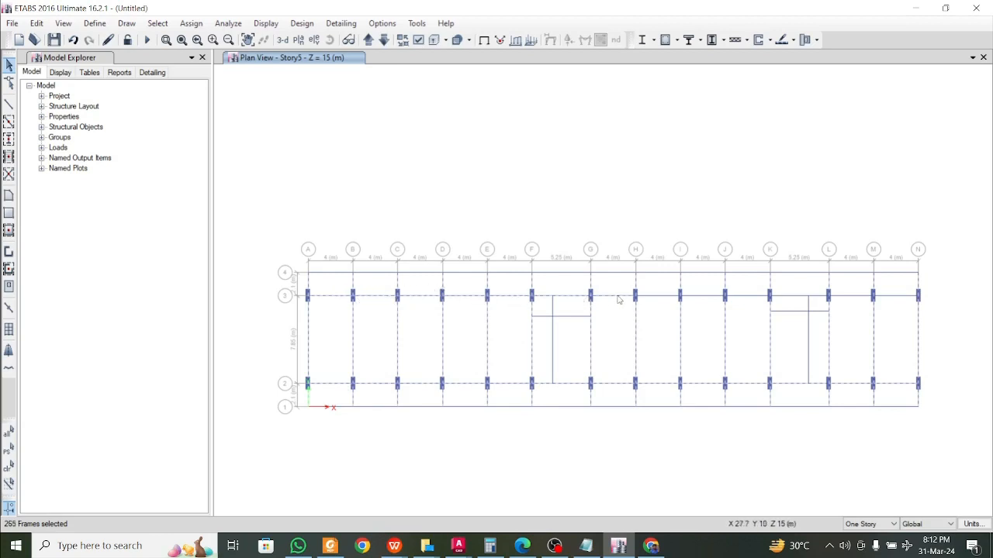
left_click(708, 299)
left_click(746, 299)
left_click(791, 299)
- Assign the frame section B 300 x 600 to all the selected primary beams on Story2 to Story5
left_click(200, 25)
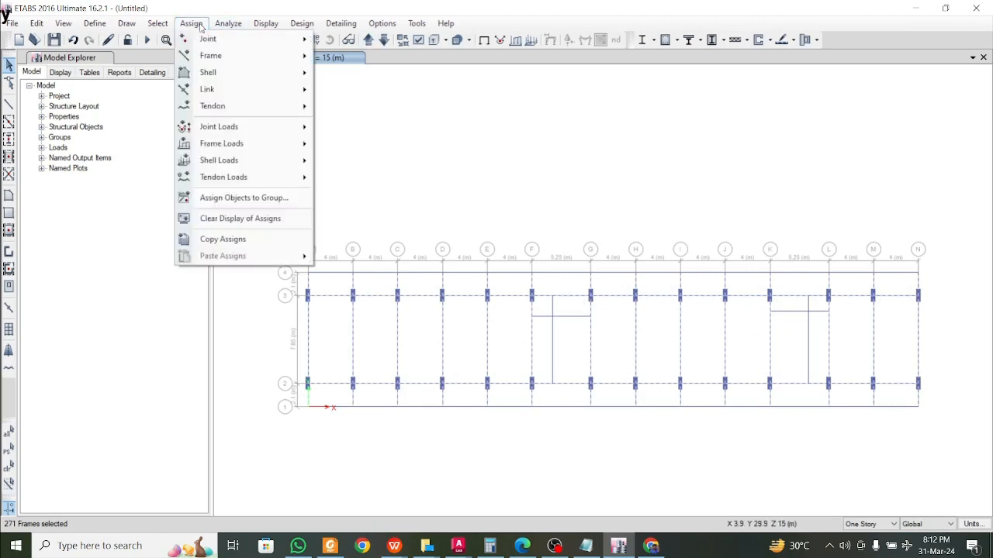
mouse_move(235, 56)
left_click(335, 58)
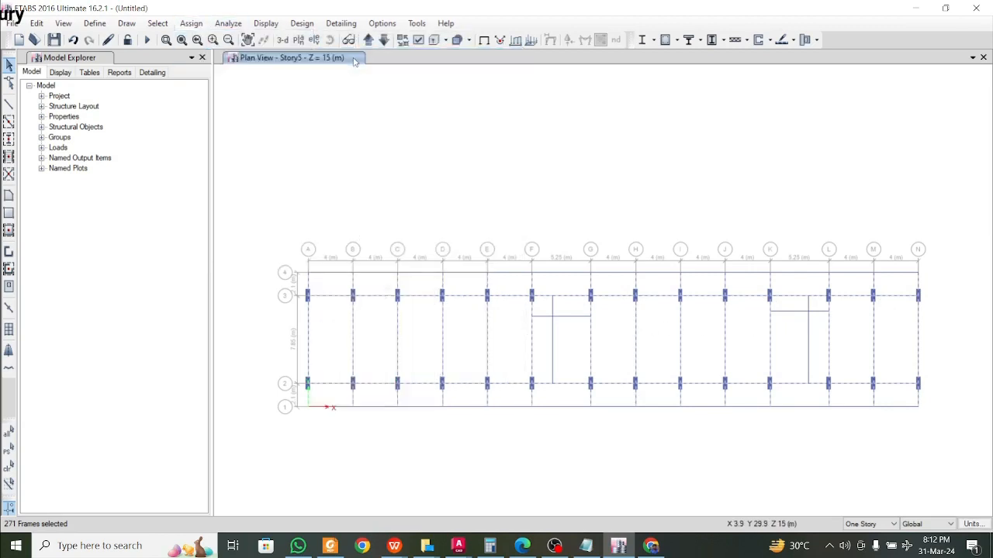
left_click(449, 255)
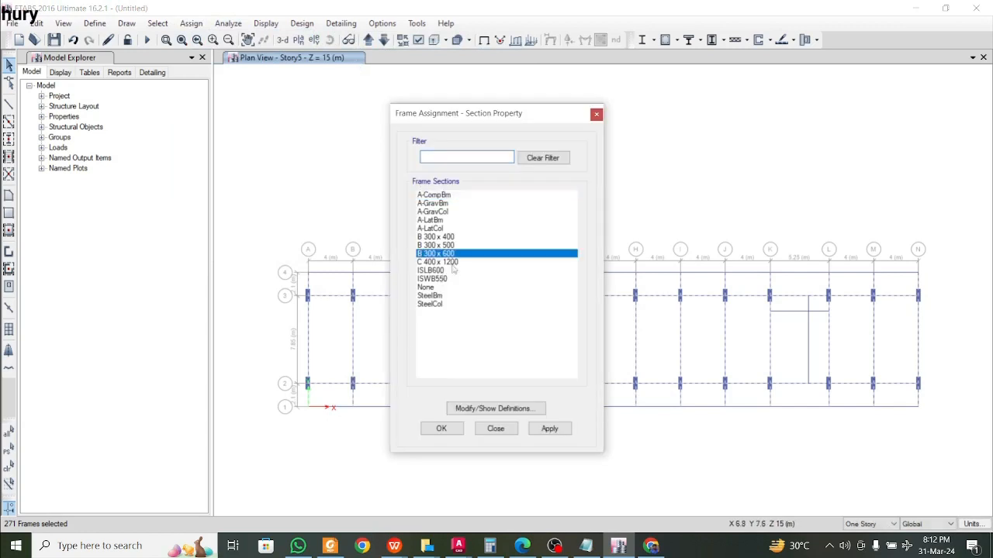
left_click(550, 429)
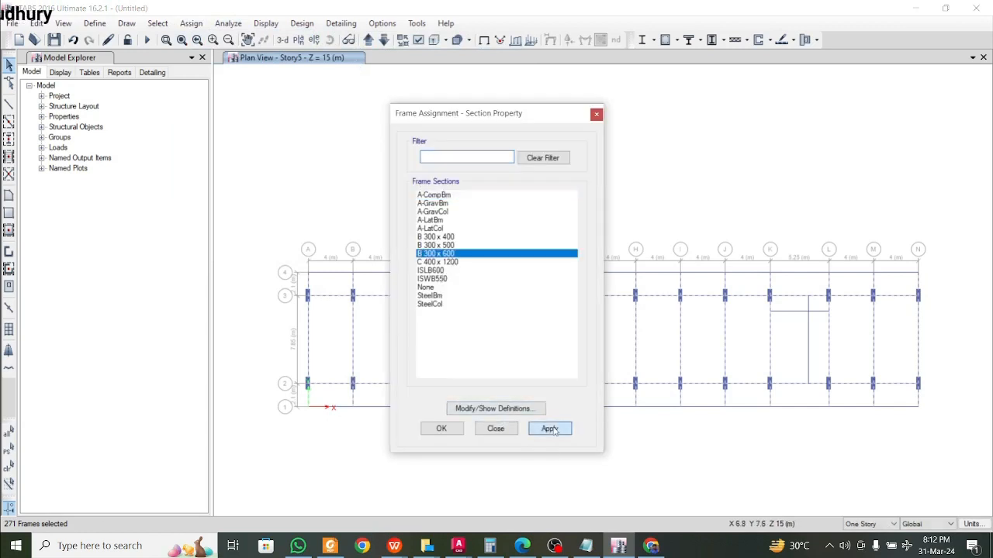
left_click(440, 429)
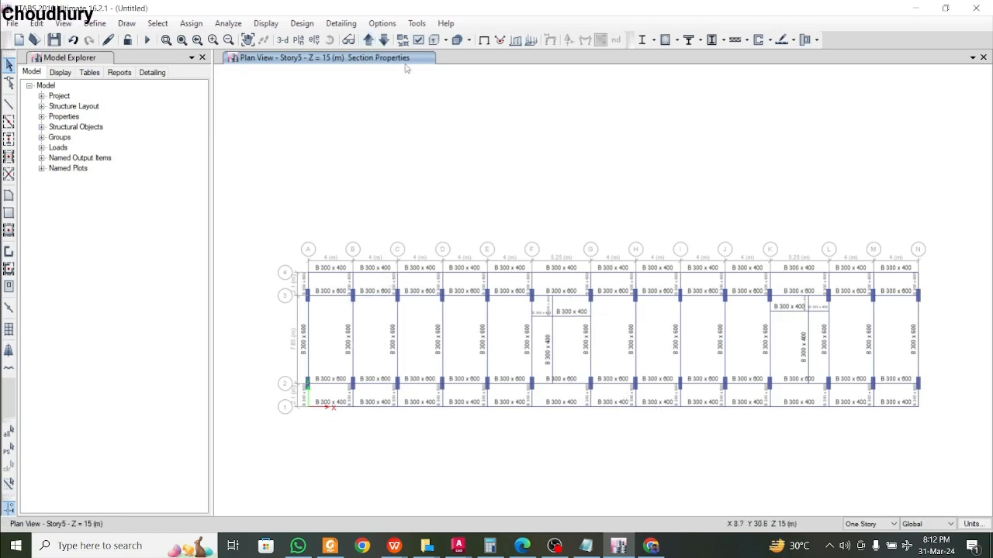
- Examine the beam section labels in each plan from Story4 down to Plinth Level, on Mumpty Level, and back up to Story3
left_click(384, 40)
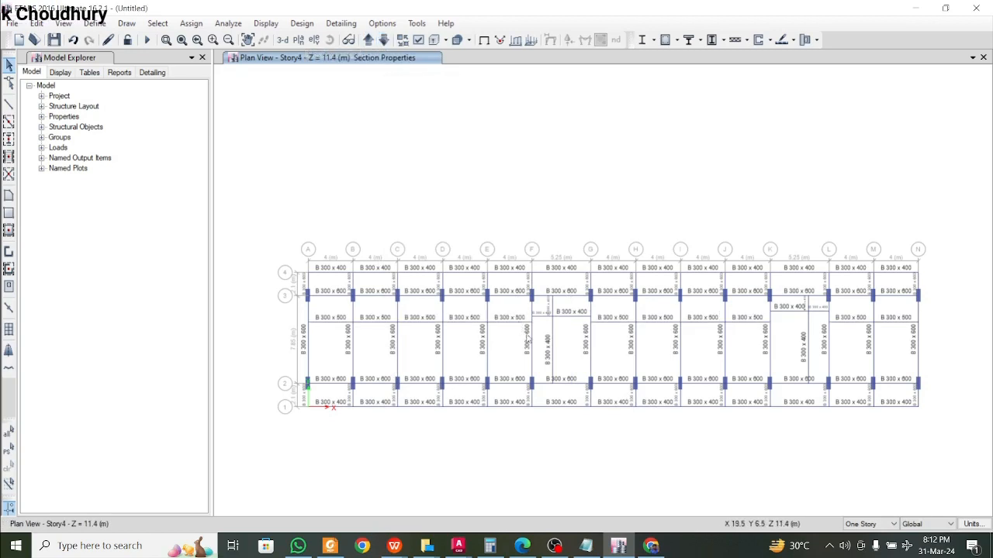
left_click(384, 40)
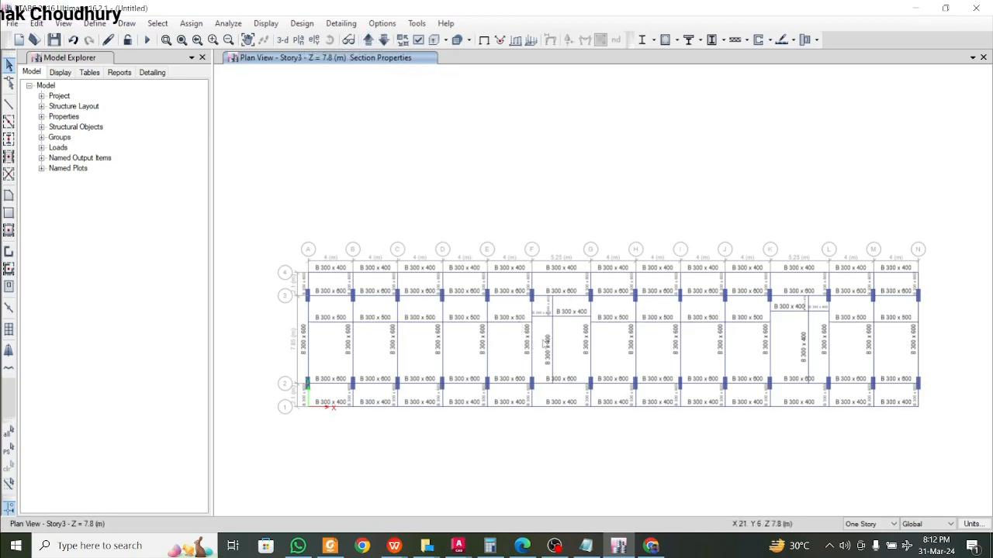
left_click(384, 40)
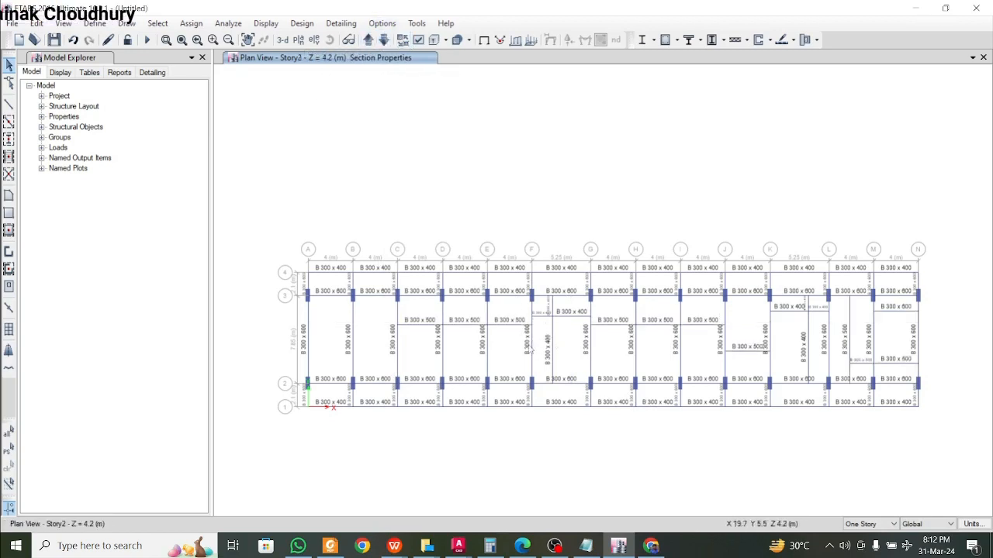
left_click(384, 40)
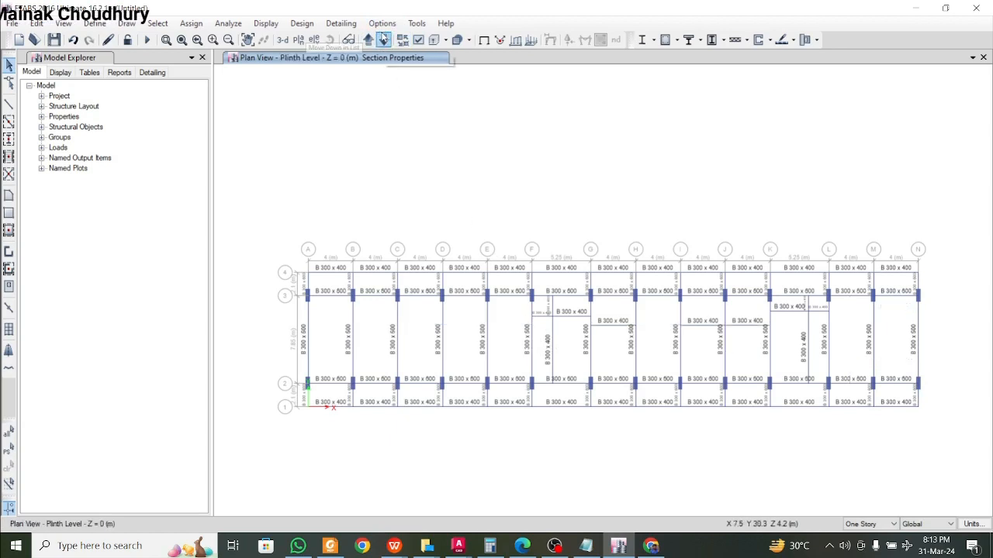
left_click(384, 40)
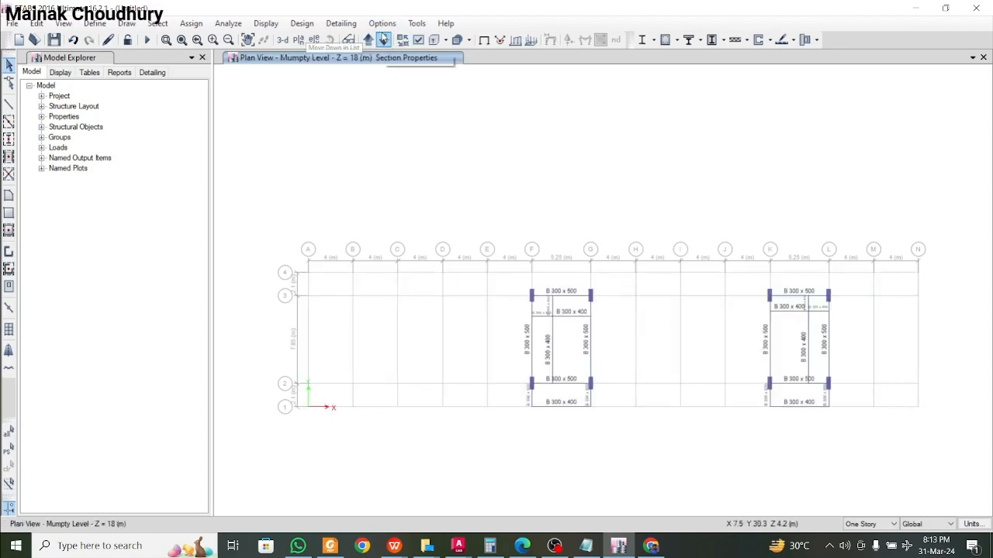
left_click(368, 40)
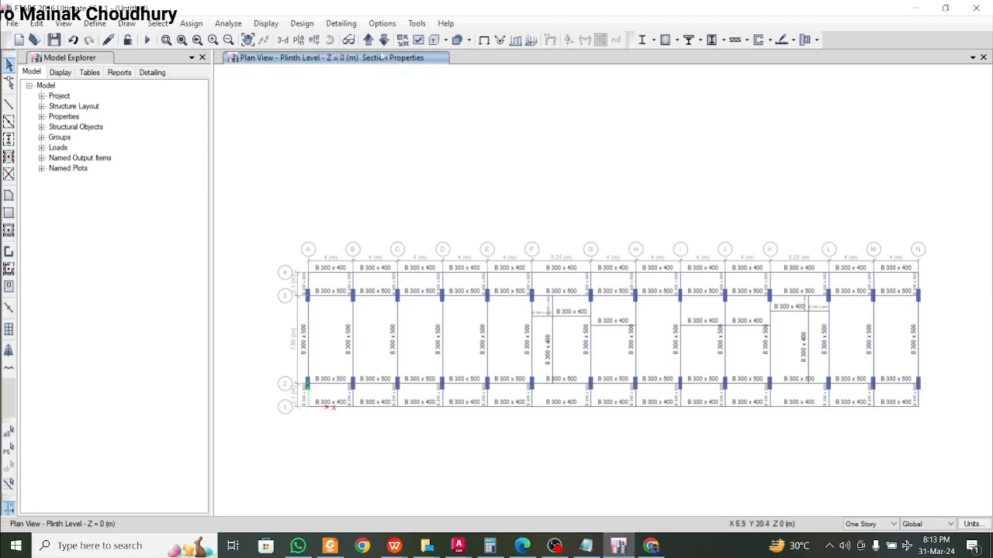
left_click(369, 40)
left_click(368, 39)
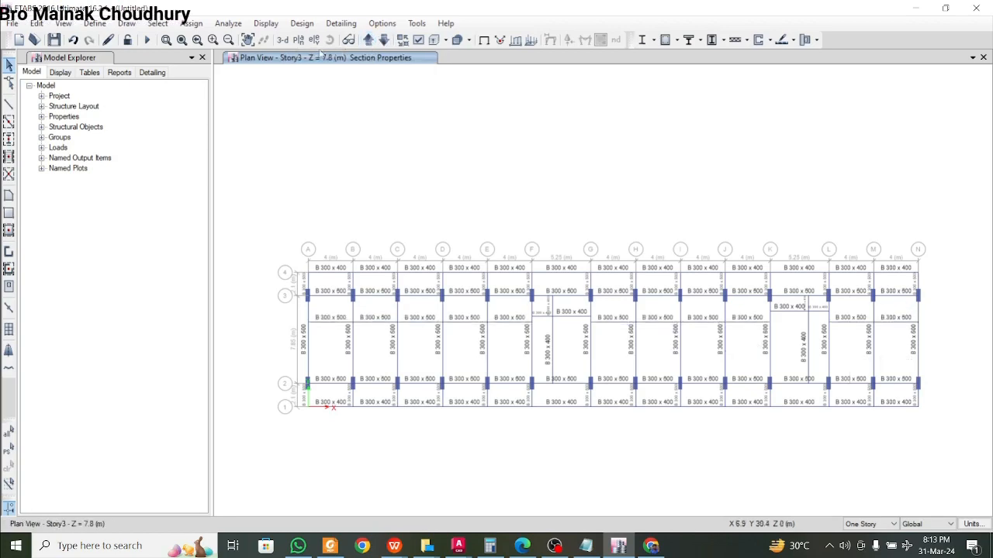
- Inspect the whole building frame with its beam section labels in the 3-D view
left_click(282, 39)
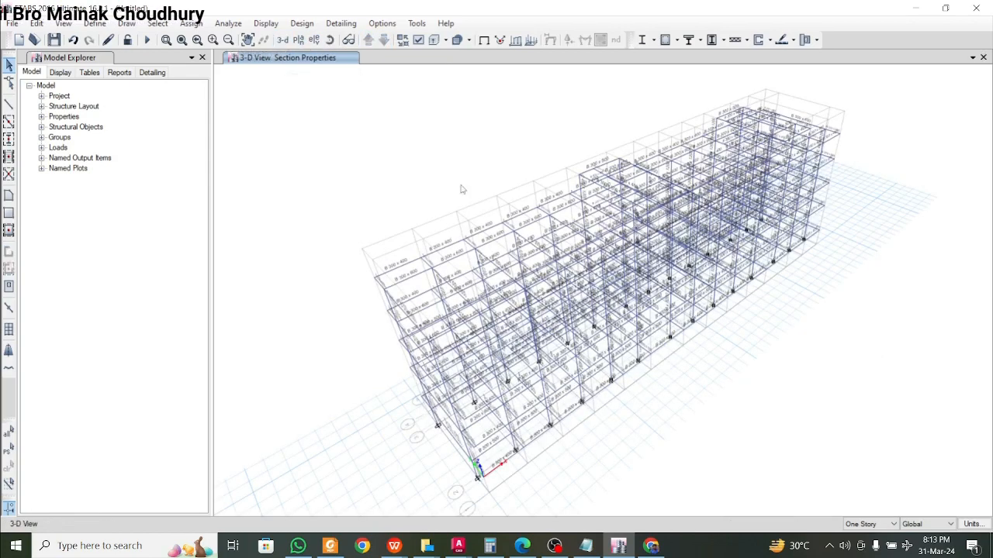
scroll(461, 189, "up", 3)
scroll(699, 298, "down", 3)
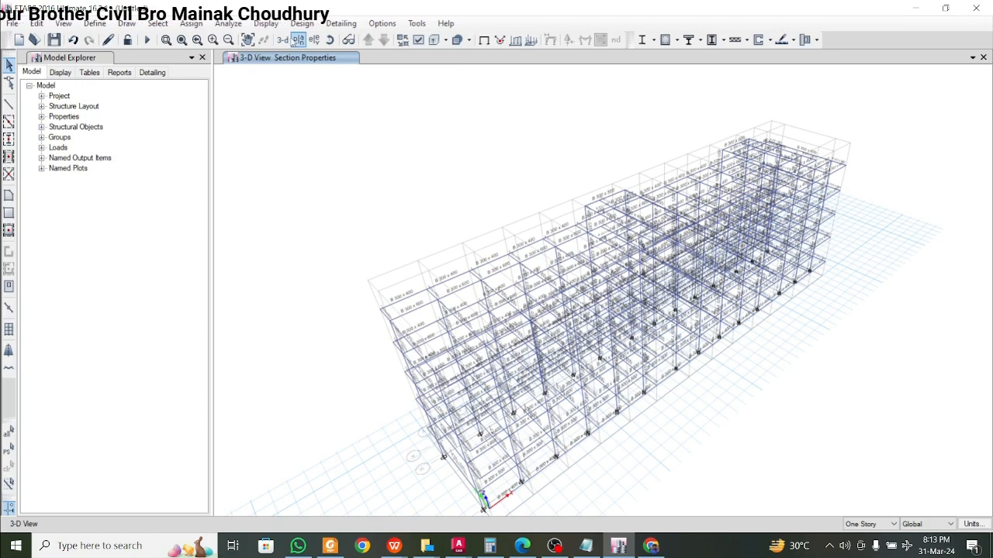
- Display the Plinth Level plan and move up one storey to show the Story2 plan
left_click(301, 42)
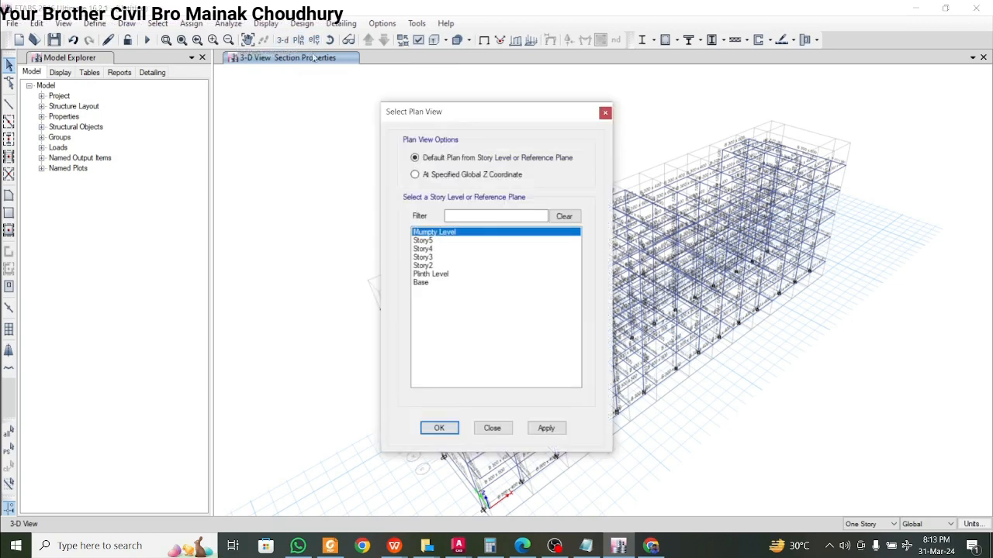
left_click(437, 284)
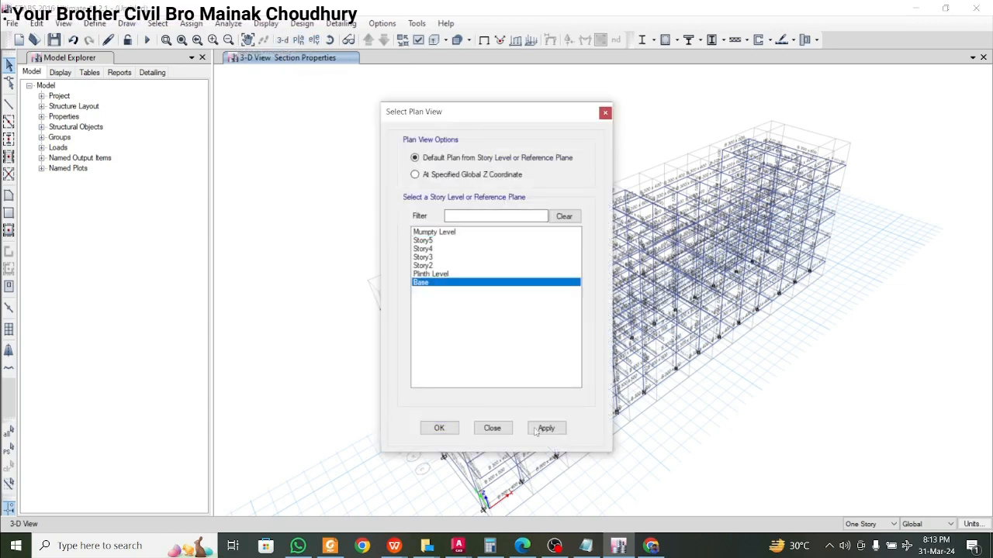
left_click(459, 274)
left_click(546, 431)
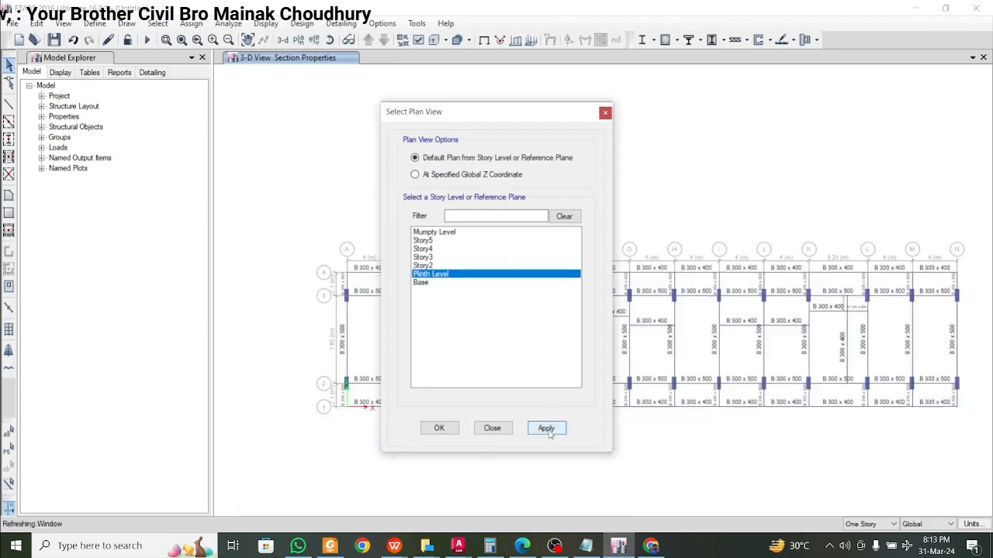
left_click(604, 113)
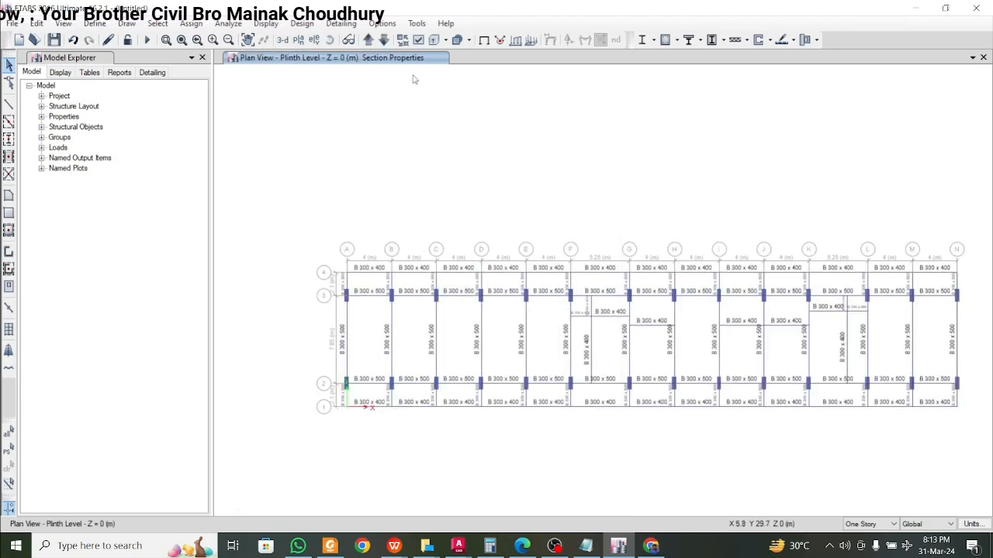
left_click(368, 39)
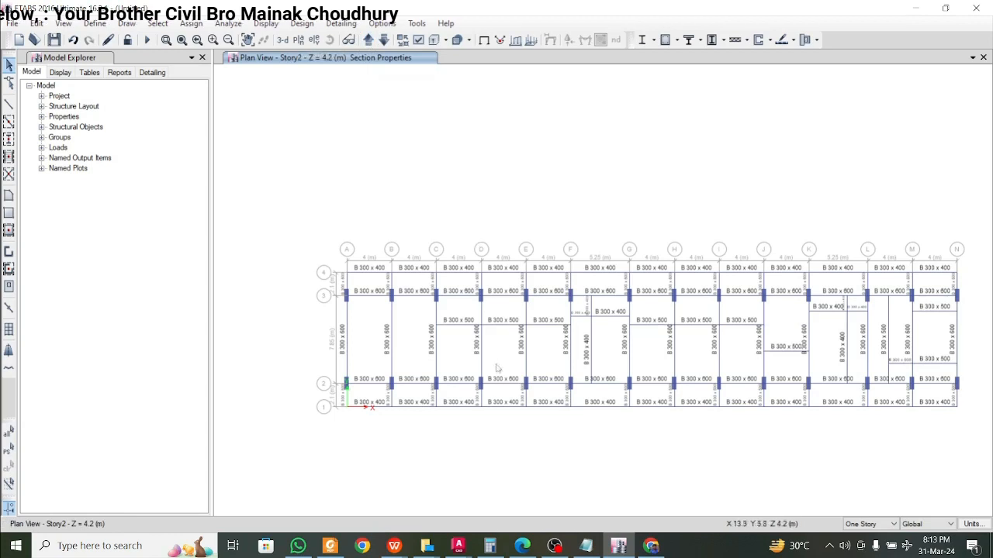
middle_click_drag(557, 392, 474, 373)
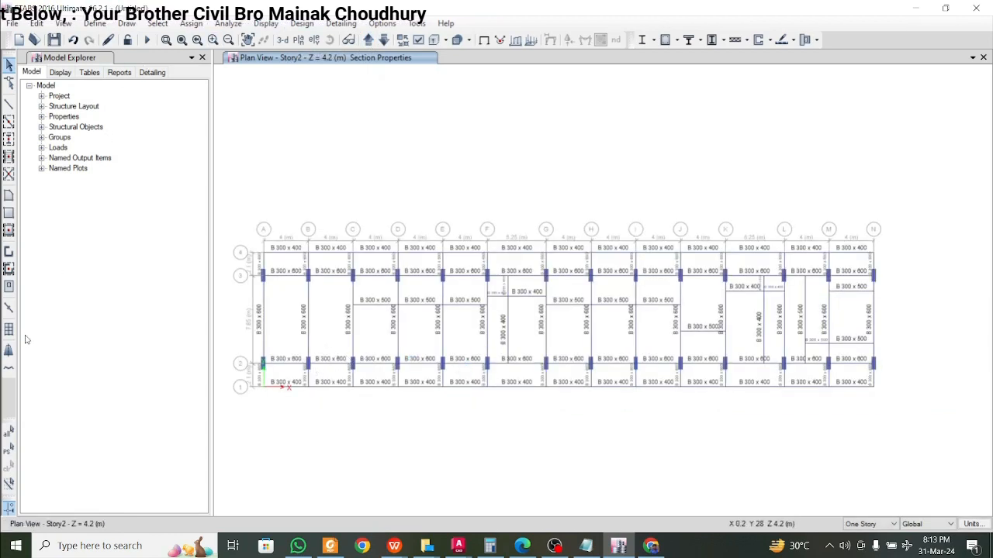
left_click(10, 269)
left_click(204, 436)
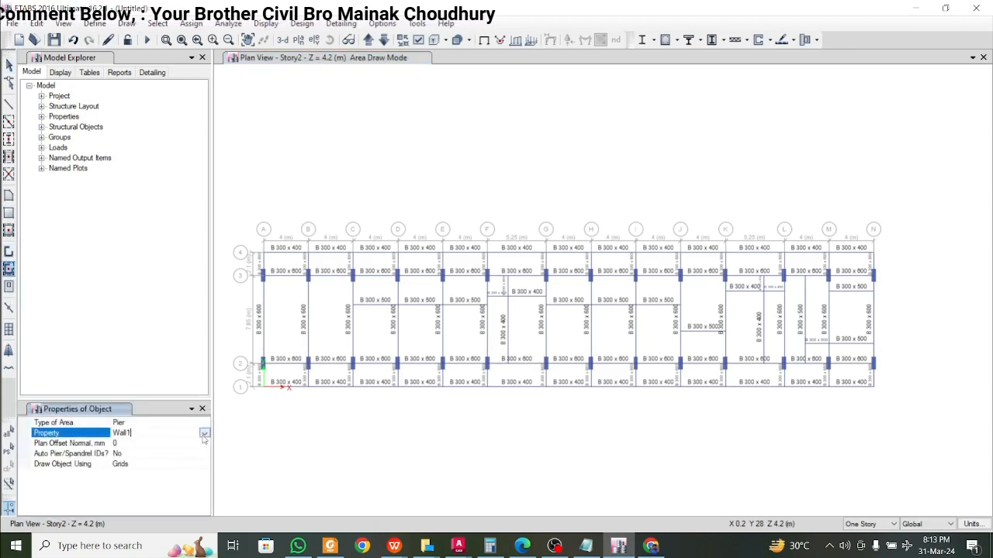
left_click(204, 436)
left_click(155, 443)
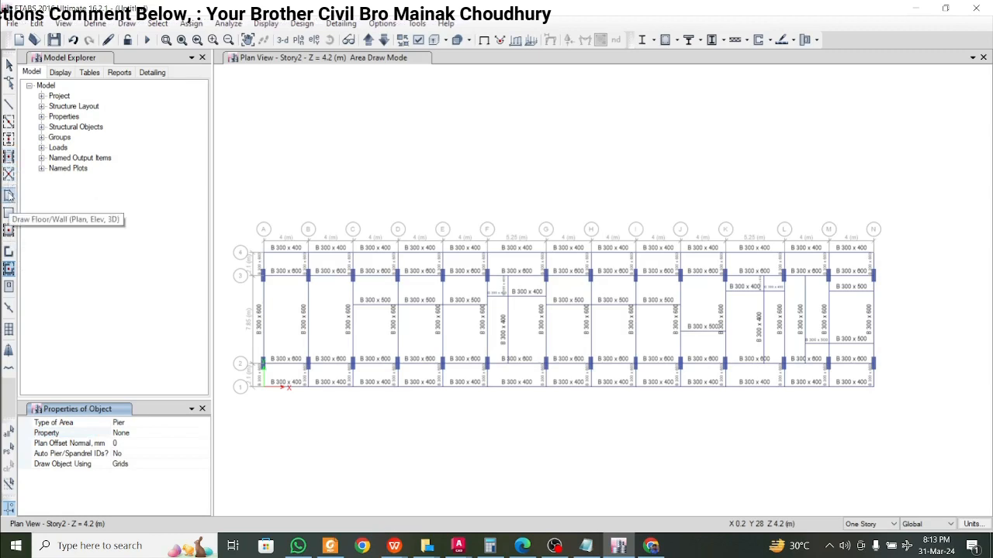
- Choose Slab150 as the property for new floor areas and switch to Quick Draw Floor/Wall
left_click(8, 197)
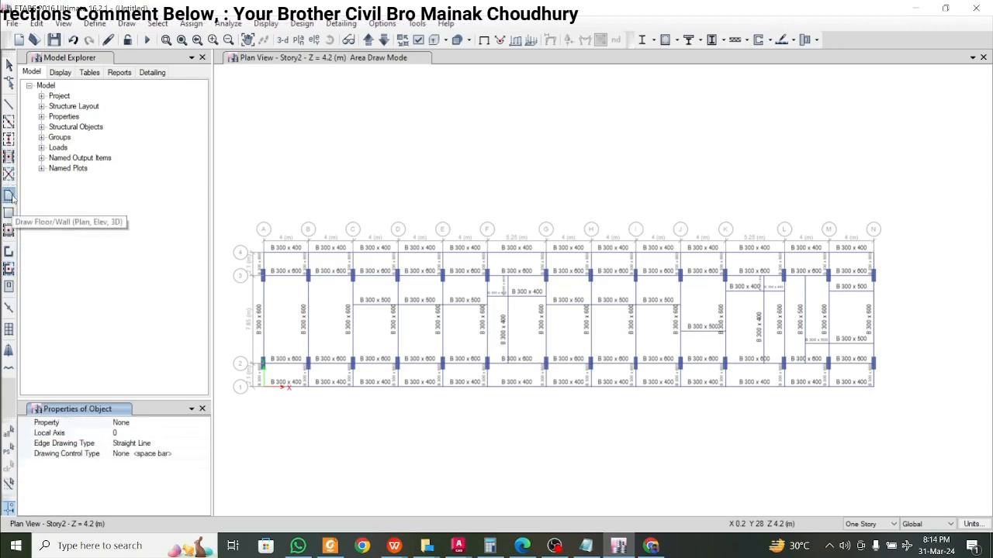
left_click(190, 425)
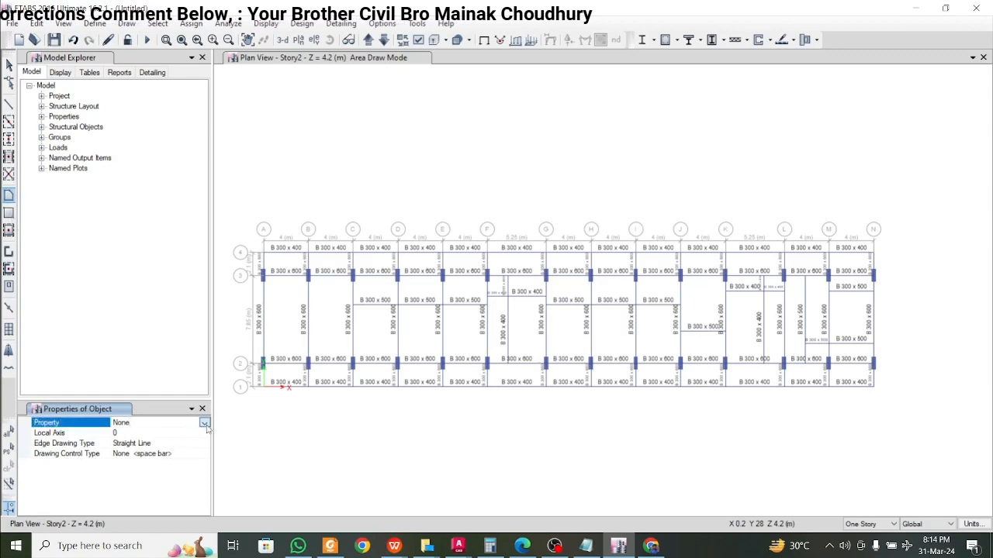
left_click(204, 422)
left_click(155, 465)
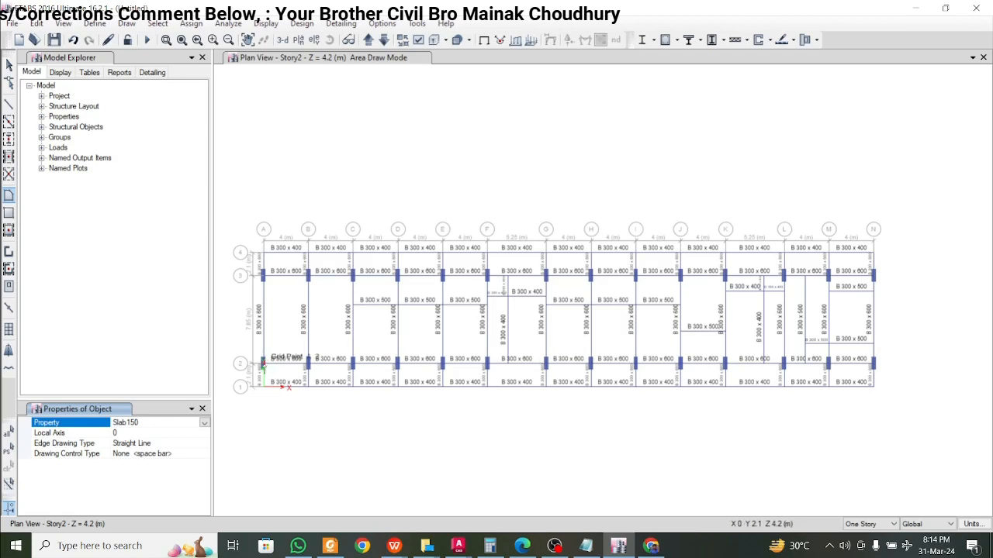
left_click(11, 196)
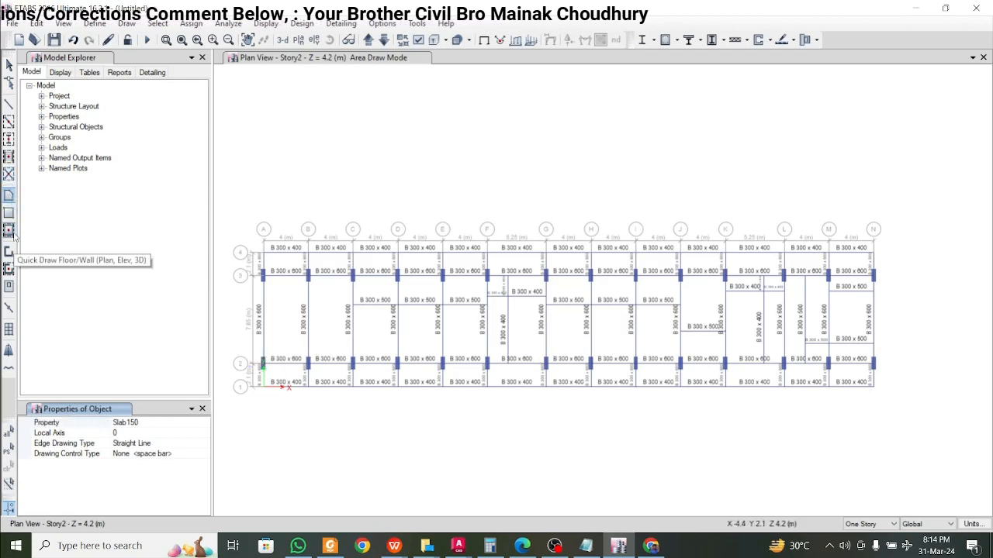
left_click(9, 213)
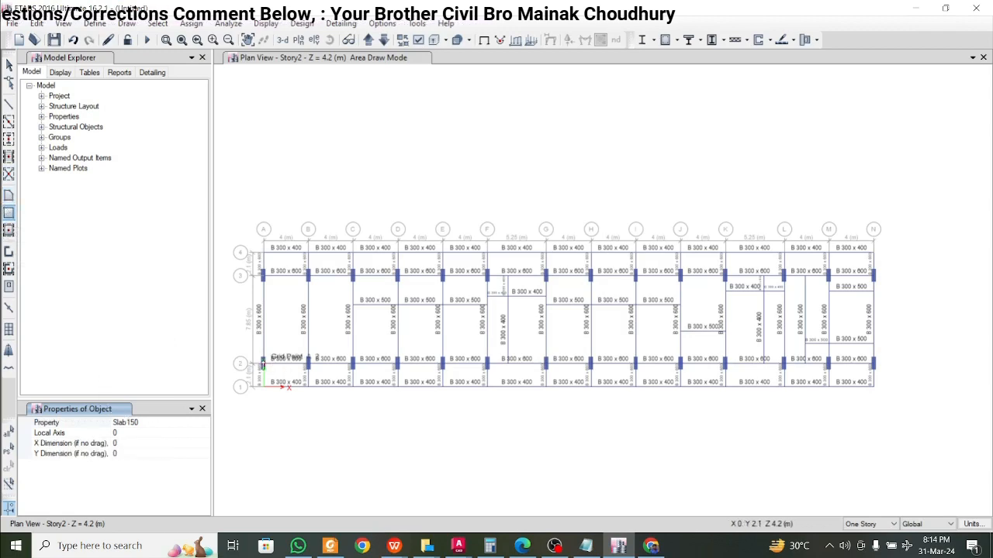
left_click(9, 230)
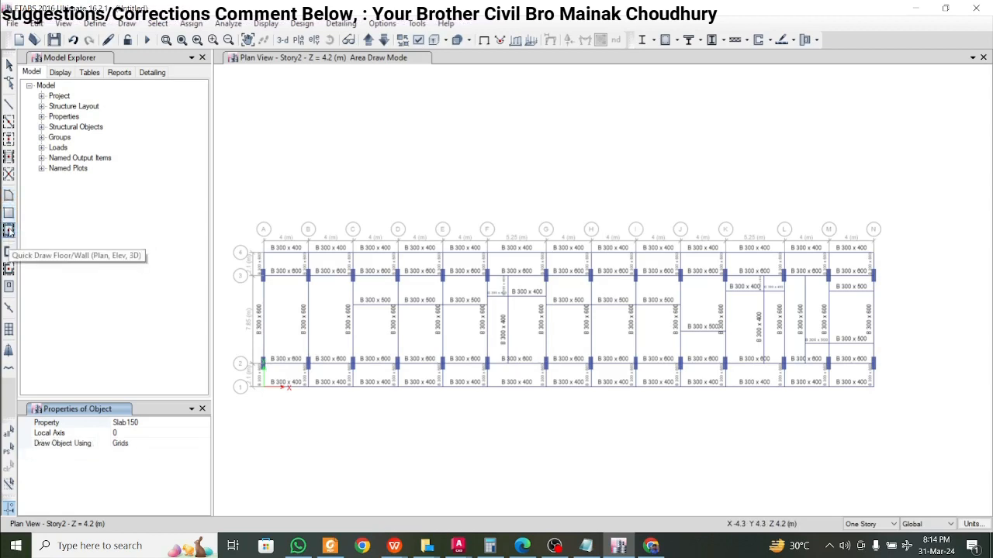
- Draw Slab150 floor panels on Story2 in every bay between grids 1 and 2, from A to N
left_click(287, 373)
left_click(325, 377)
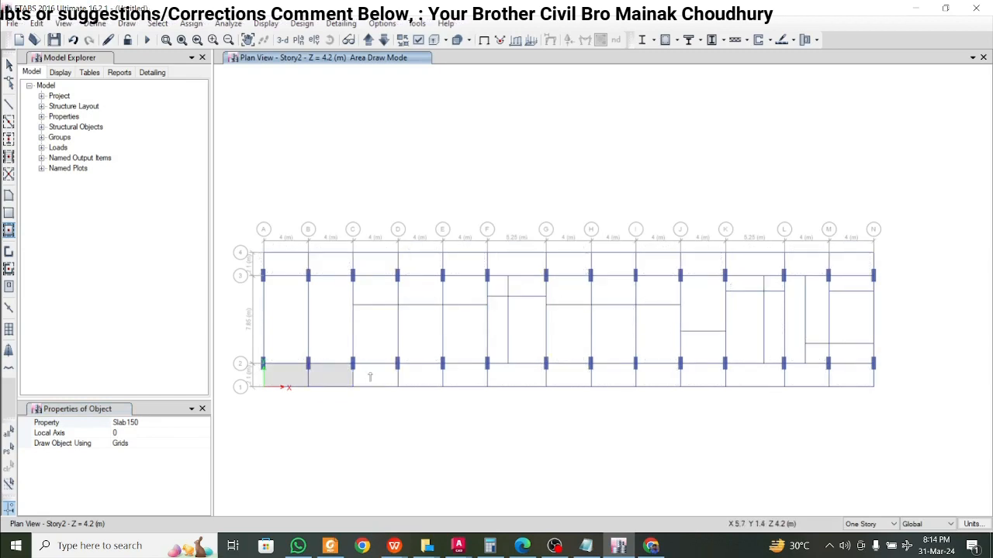
left_click(372, 377)
left_click(415, 378)
left_click(458, 378)
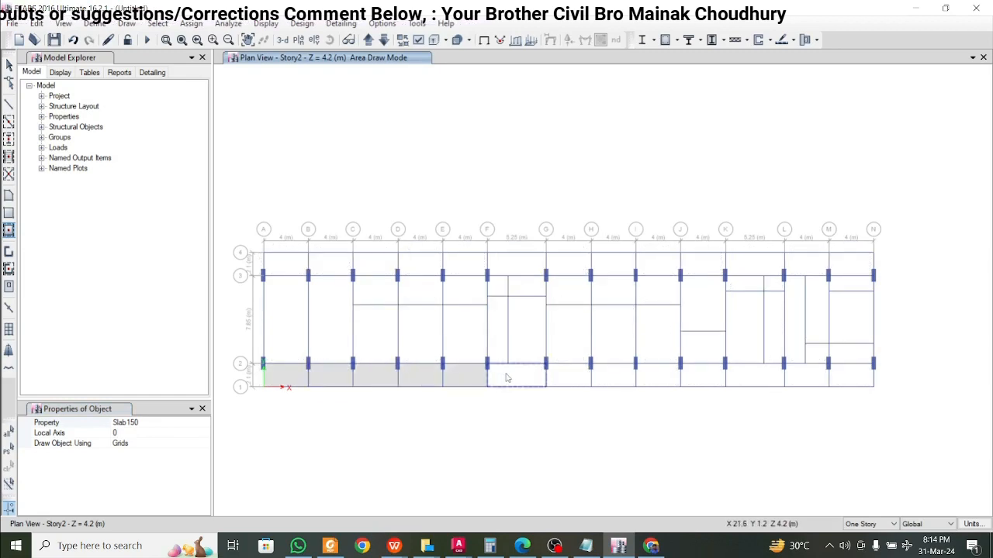
left_click(508, 378)
left_click(574, 383)
left_click(618, 384)
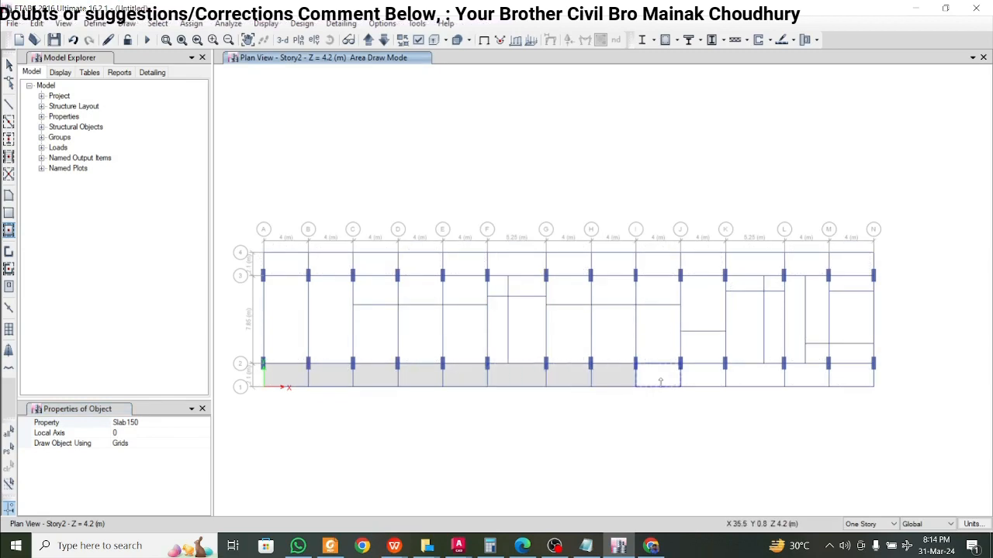
left_click(674, 382)
left_click(698, 383)
left_click(780, 377)
left_click(806, 375)
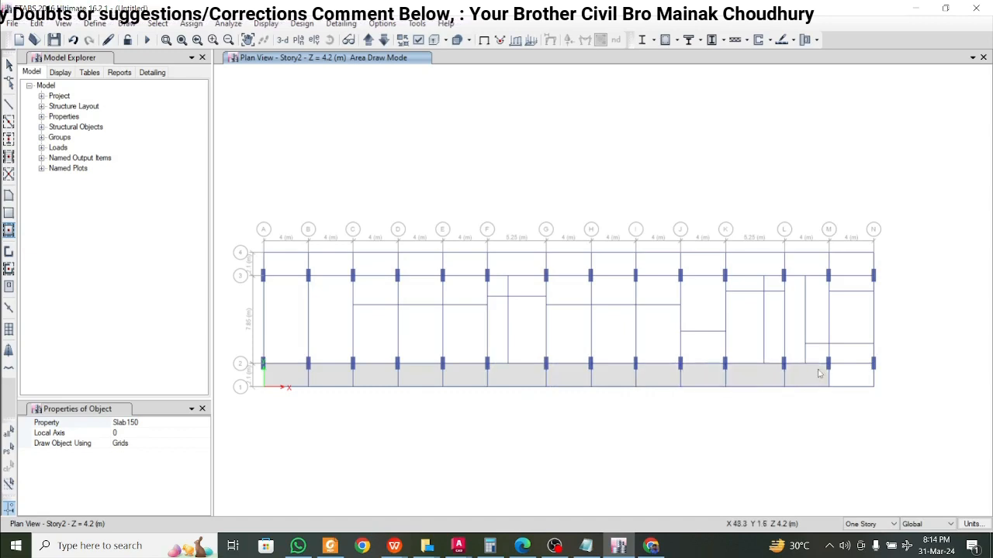
left_click(857, 376)
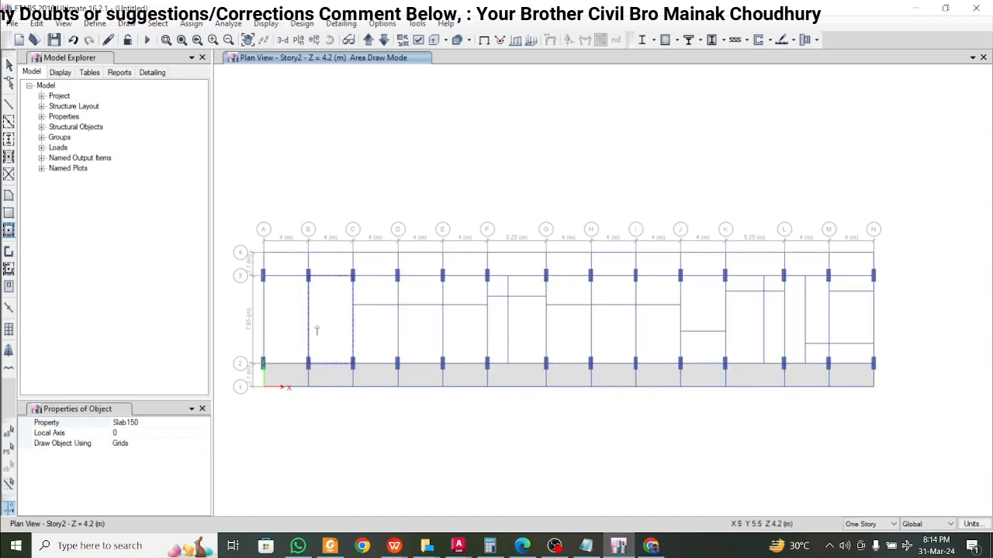
- Draw Slab150 floor panels on Story2 in every bay between grids 3 and 4, from A to N
left_click(286, 268)
left_click(331, 264)
left_click(381, 265)
left_click(419, 266)
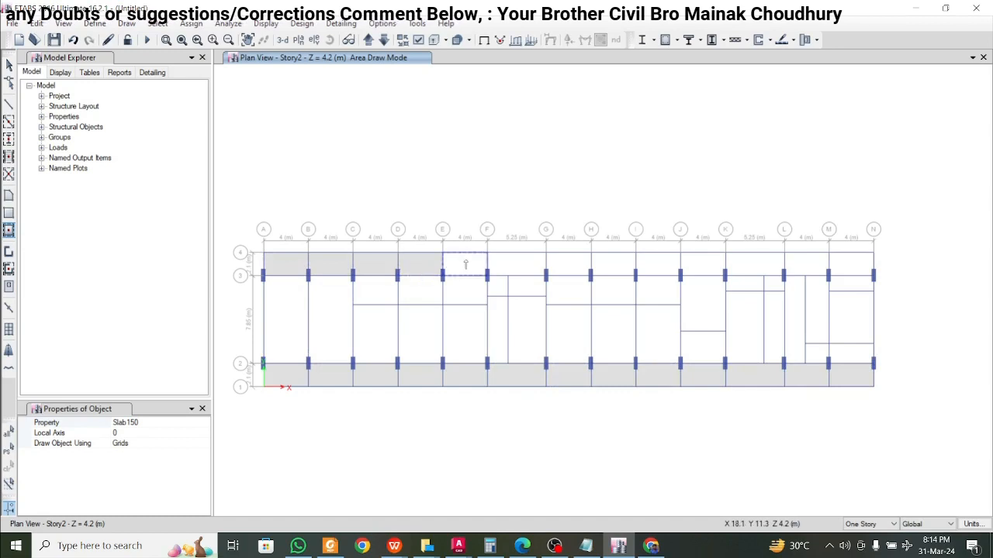
left_click(466, 264)
left_click(539, 264)
left_click(574, 263)
left_click(618, 267)
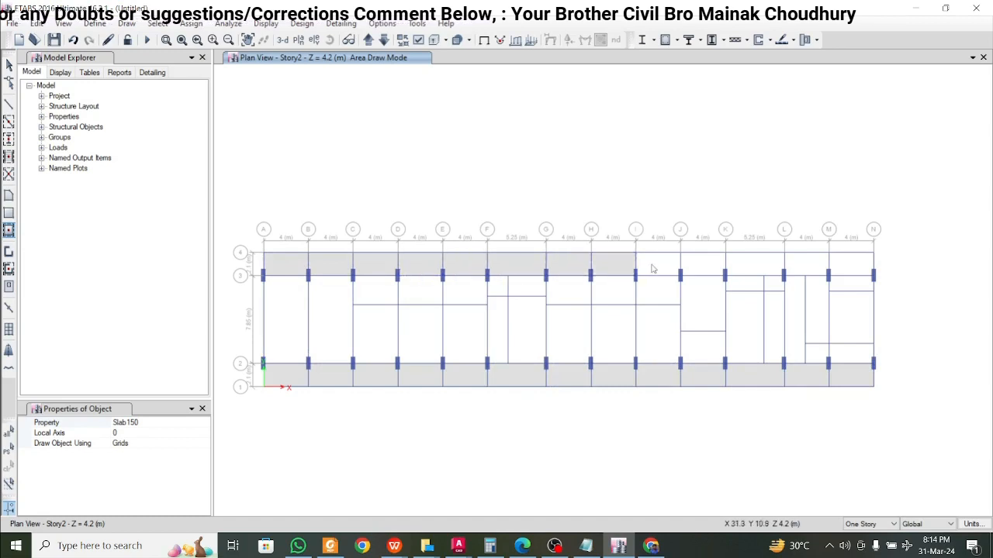
left_click(656, 267)
left_click(702, 269)
left_click(742, 264)
left_click(803, 264)
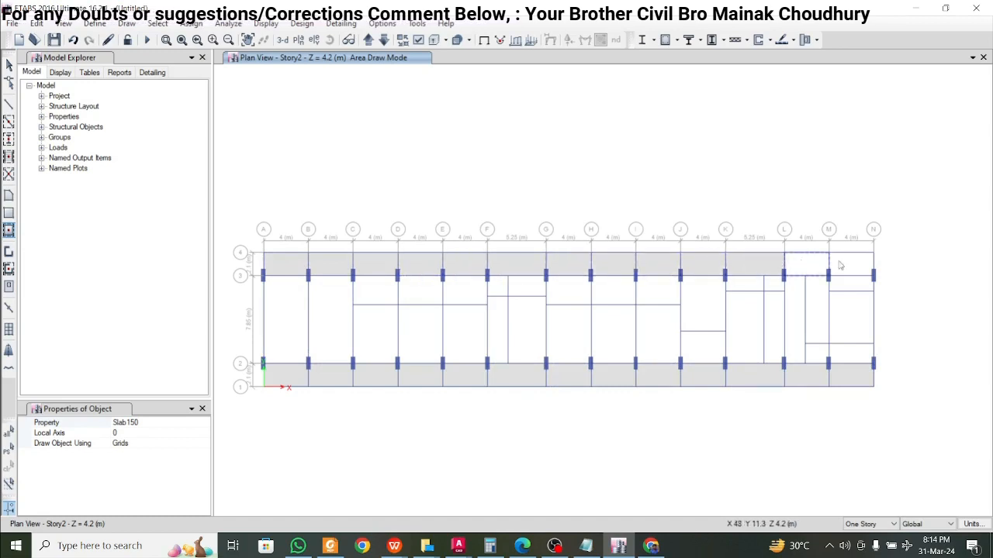
left_click(851, 268)
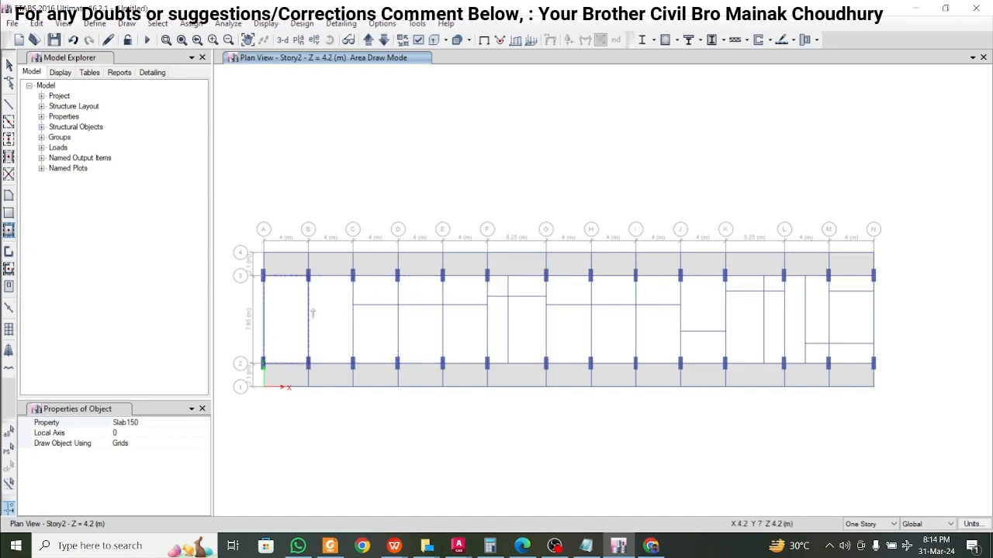
- Draw Slab150 floor panels on Story2 in the bays between grids 2 and 3, leaving bays F-G and K-L open
left_click(336, 320)
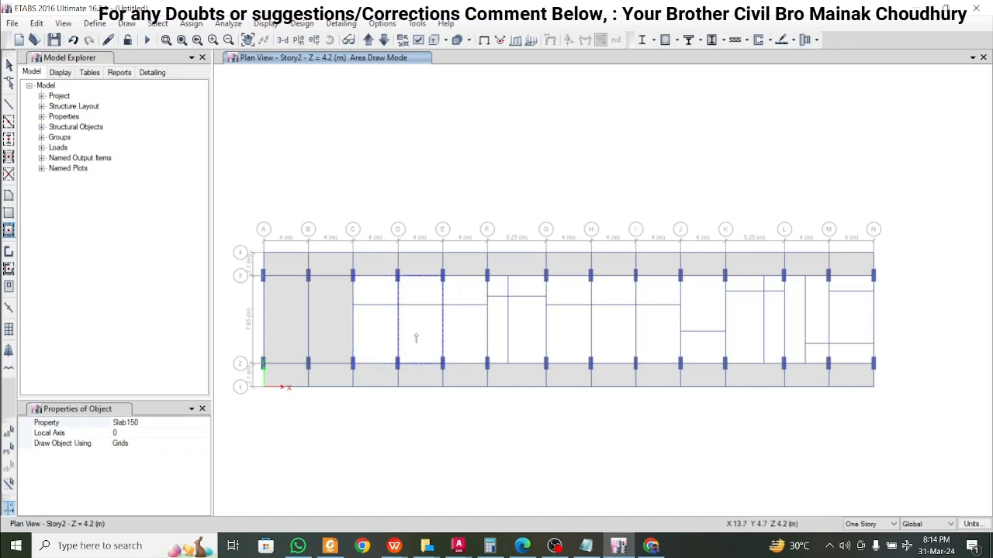
left_click(384, 337)
left_click(427, 337)
left_click(476, 326)
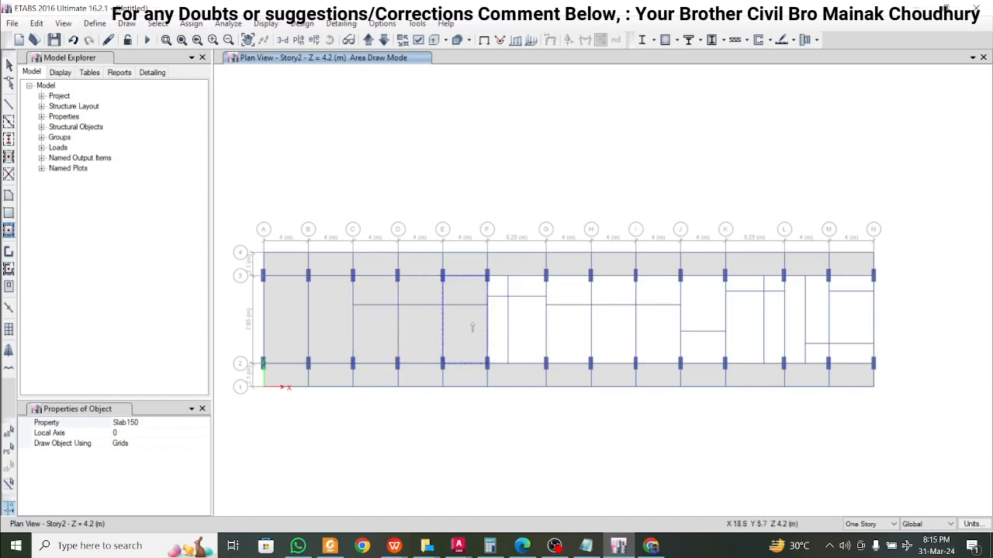
left_click(565, 334)
left_click(620, 336)
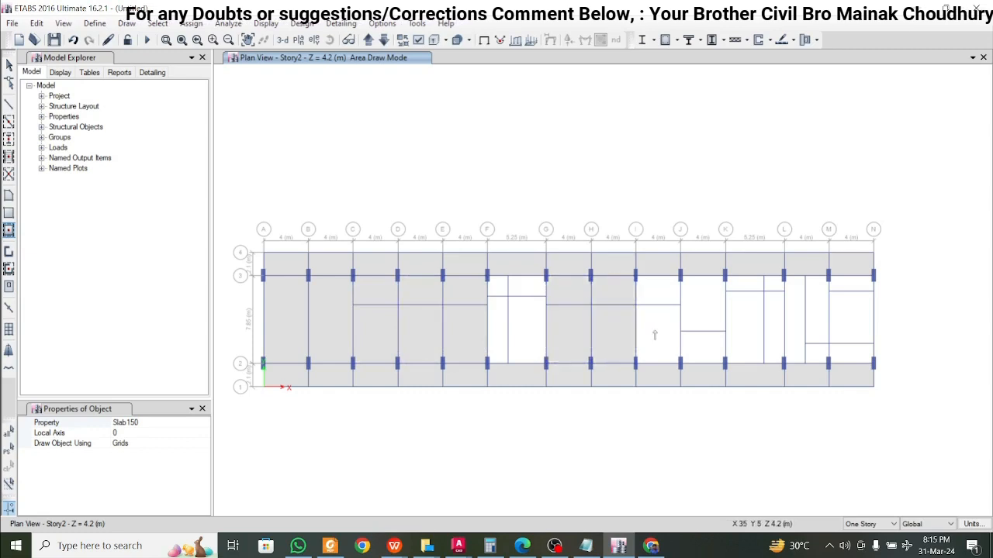
left_click(656, 333)
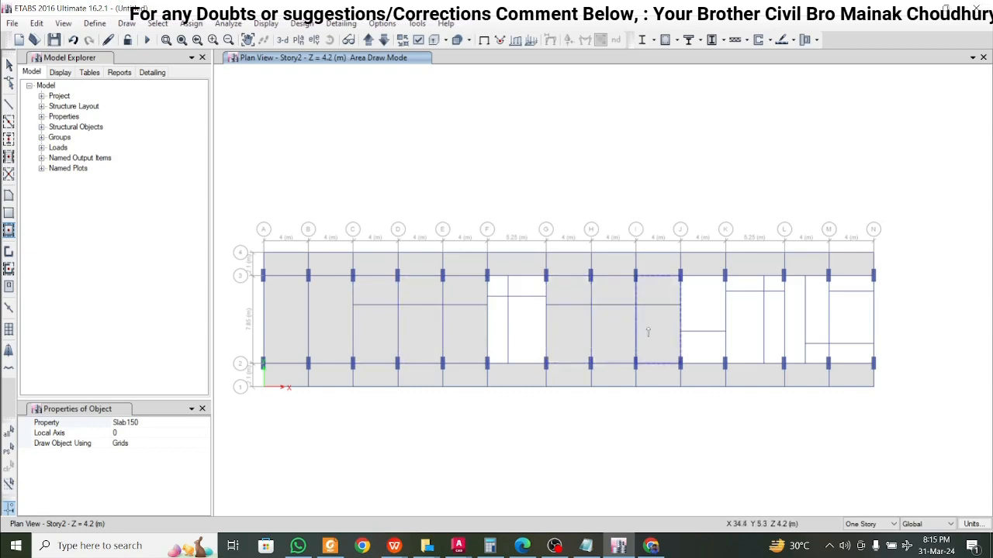
left_click(715, 322)
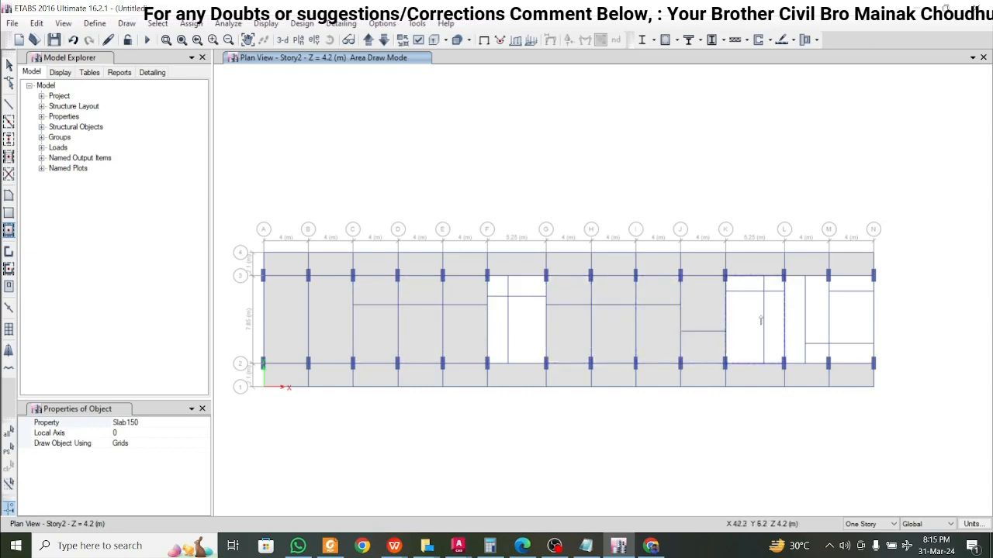
left_click(811, 322)
left_click(843, 321)
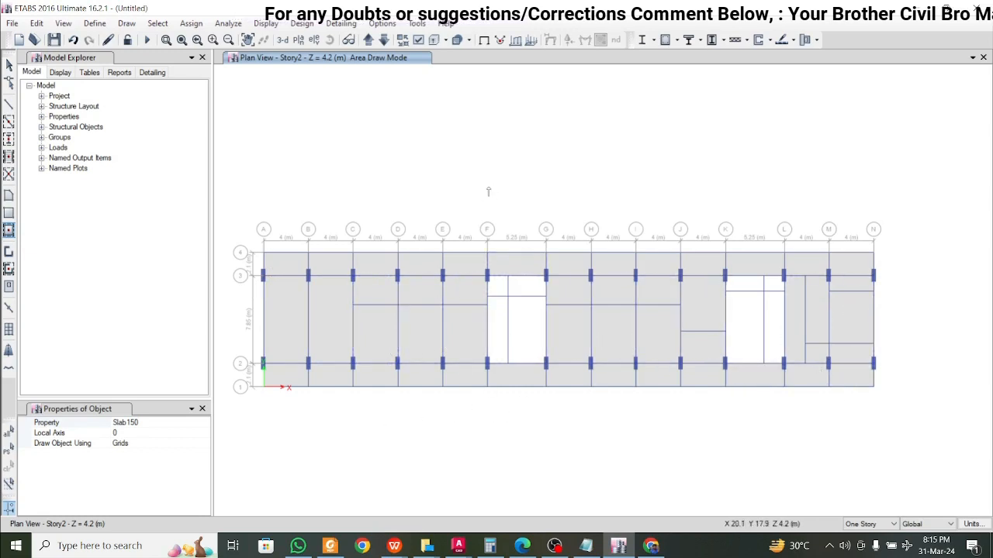
- Check the Story3 plan for slabs and return to the Story2 plan
left_click(369, 40)
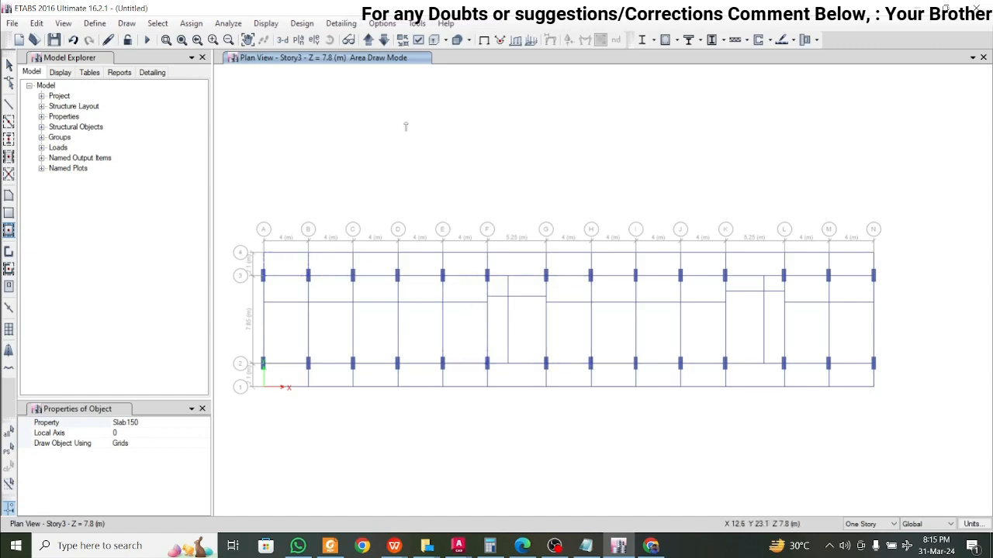
left_click(383, 40)
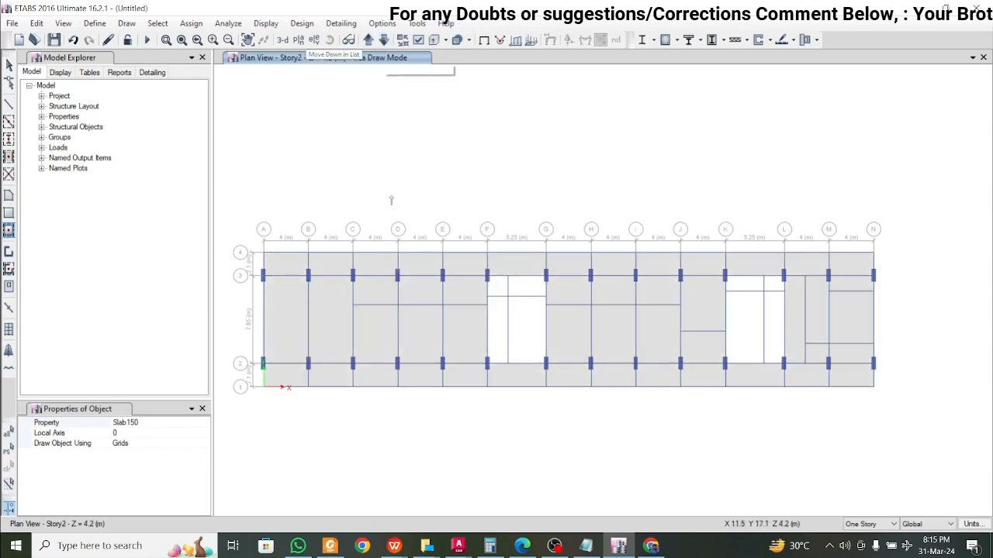
- Leave the slab drawing mode and select all floor panels on Story2 by the slab property Slab150
key("Escape")
left_click(299, 310)
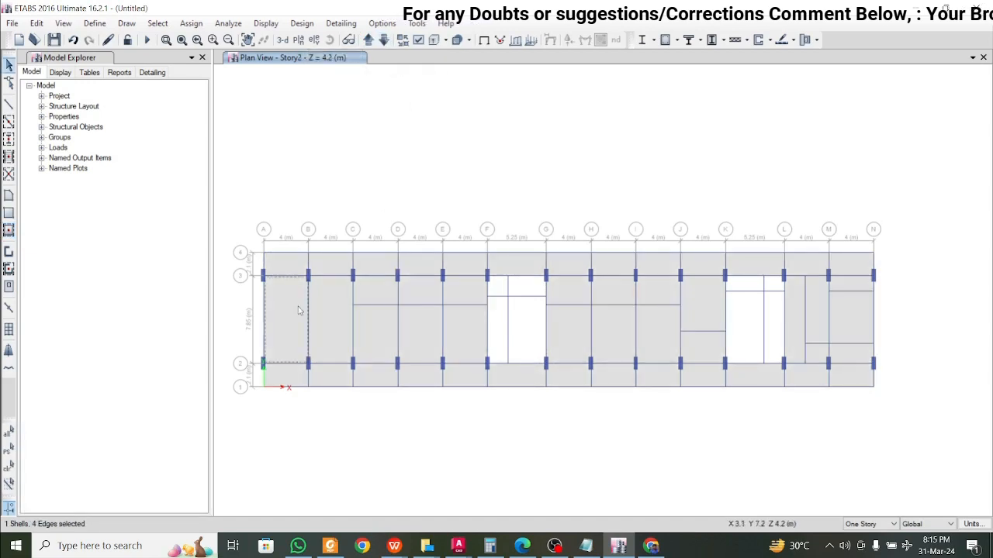
left_click(298, 310)
left_click(157, 23)
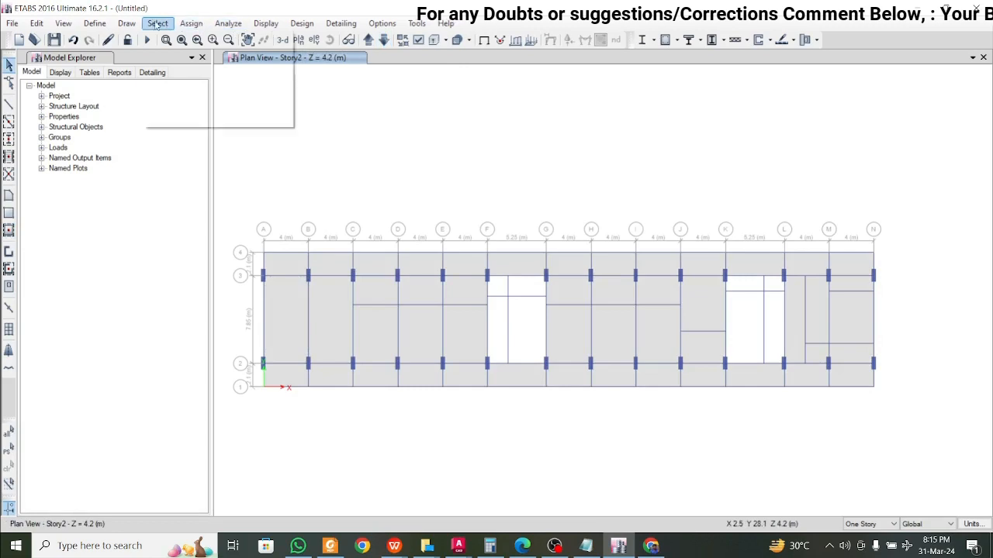
mouse_move(178, 39)
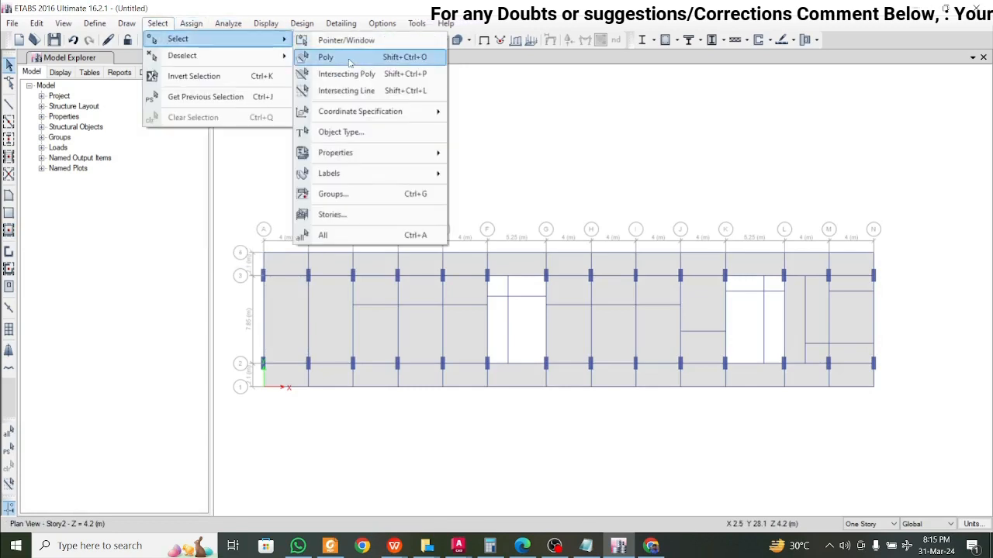
mouse_move(366, 155)
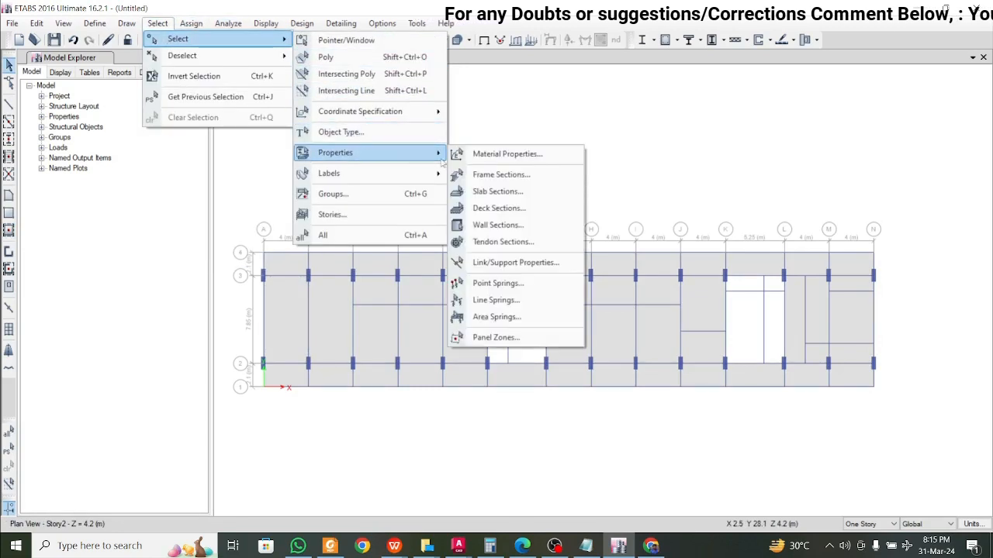
left_click(492, 190)
left_click(430, 192)
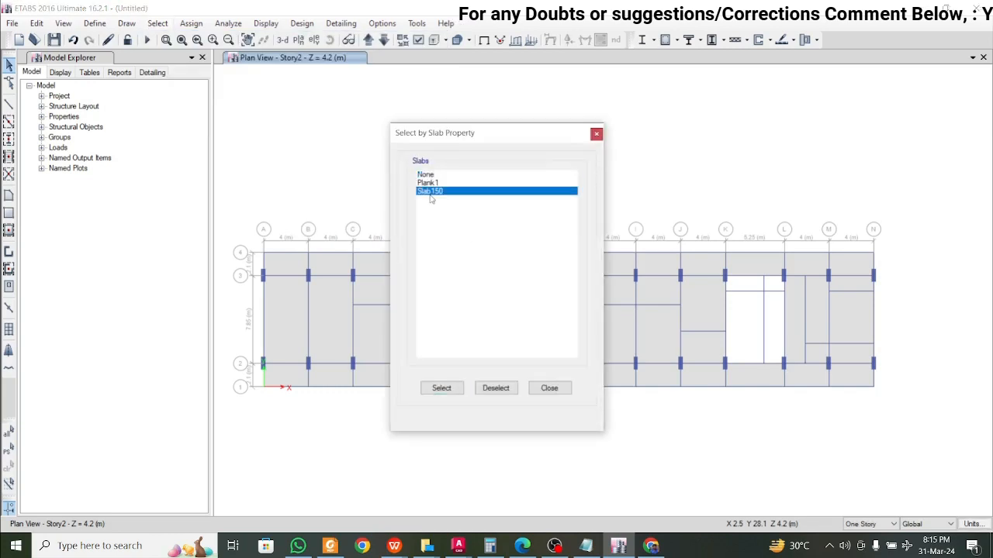
left_click(439, 389)
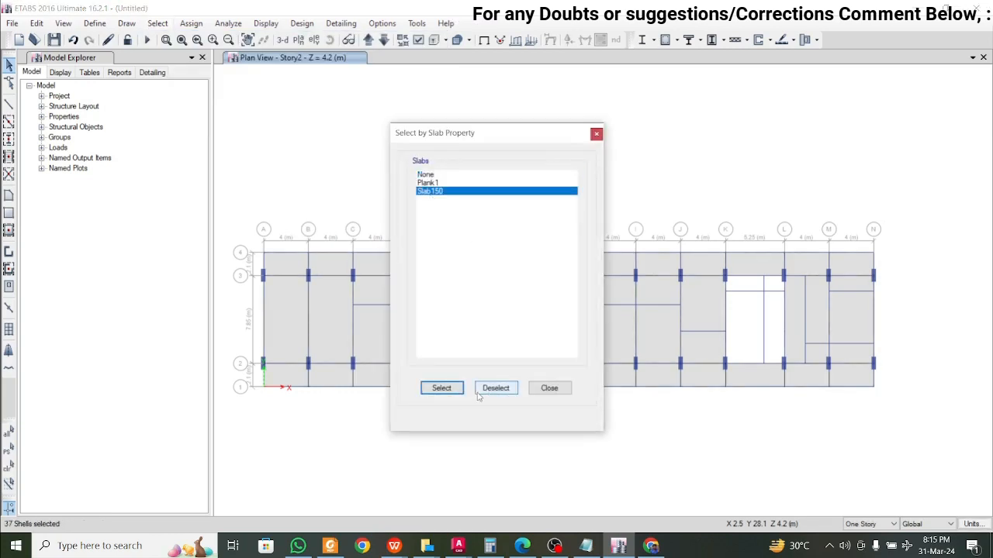
left_click(553, 389)
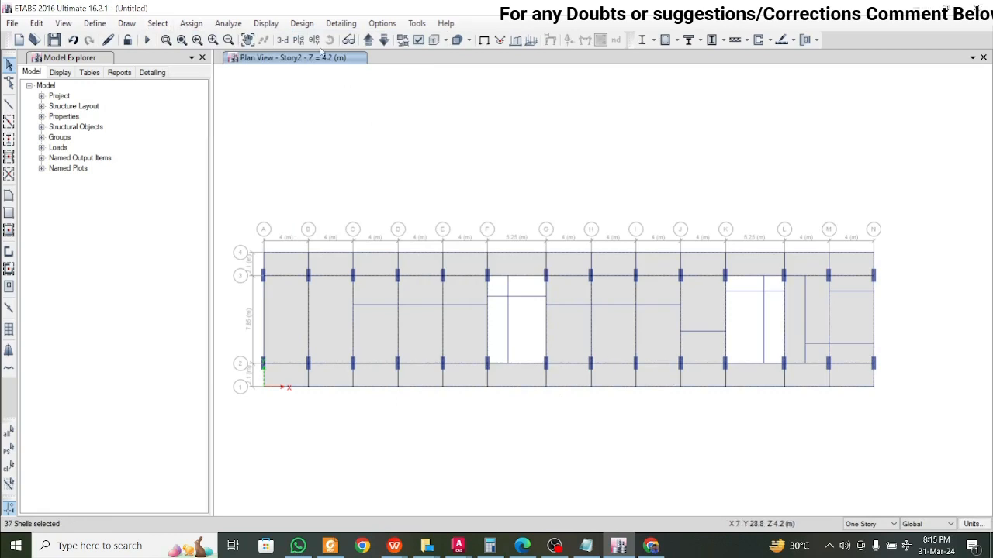
- Replicate the selected Slab150 panels from Story2 onto Story3, Story4 and Story5, keeping the originals
left_click(284, 39)
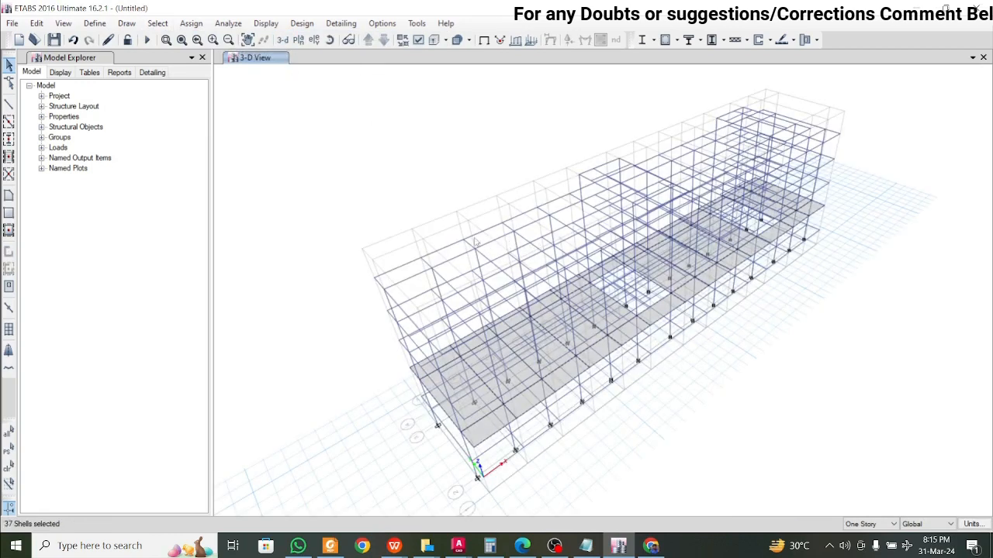
key("ctrl+r")
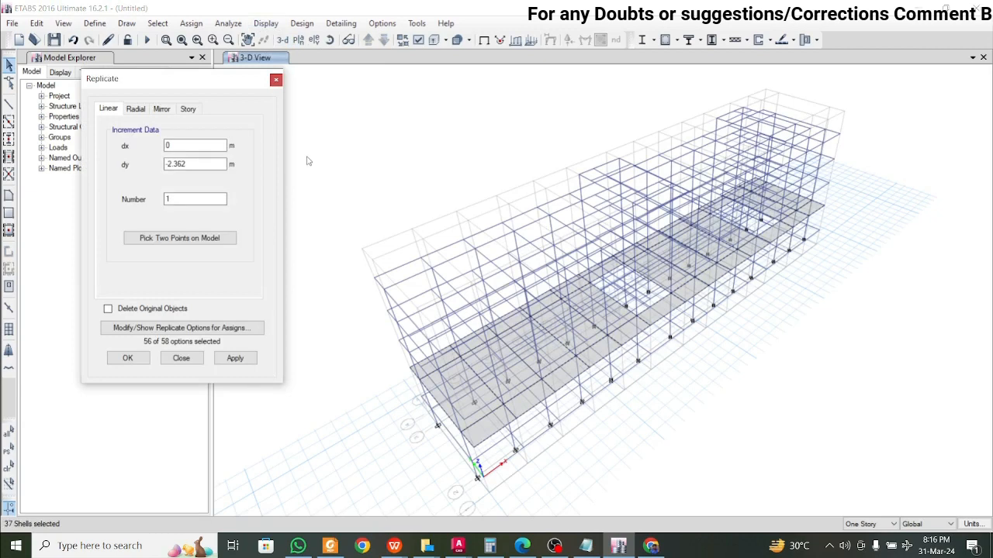
left_click(188, 109)
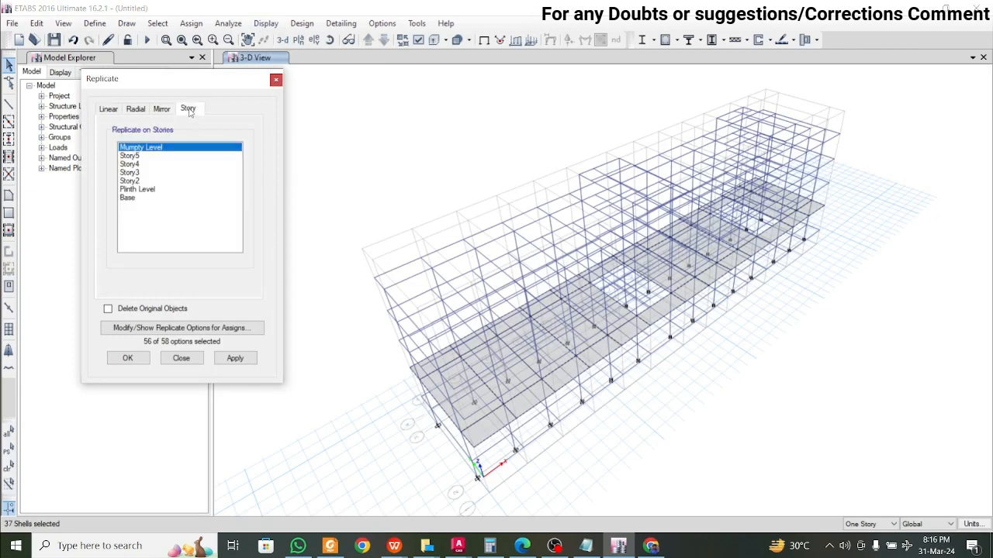
left_click(146, 175)
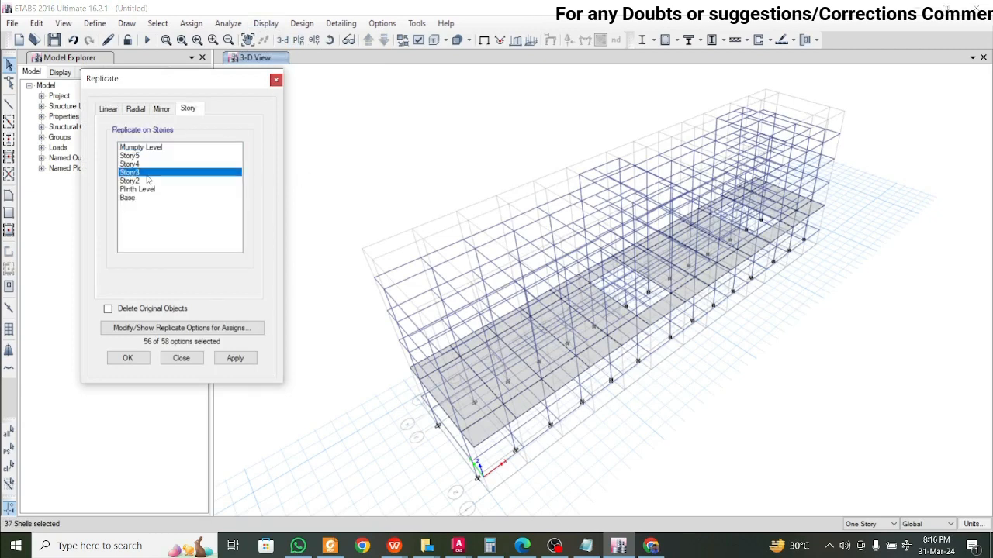
left_click_drag(147, 175, 148, 160)
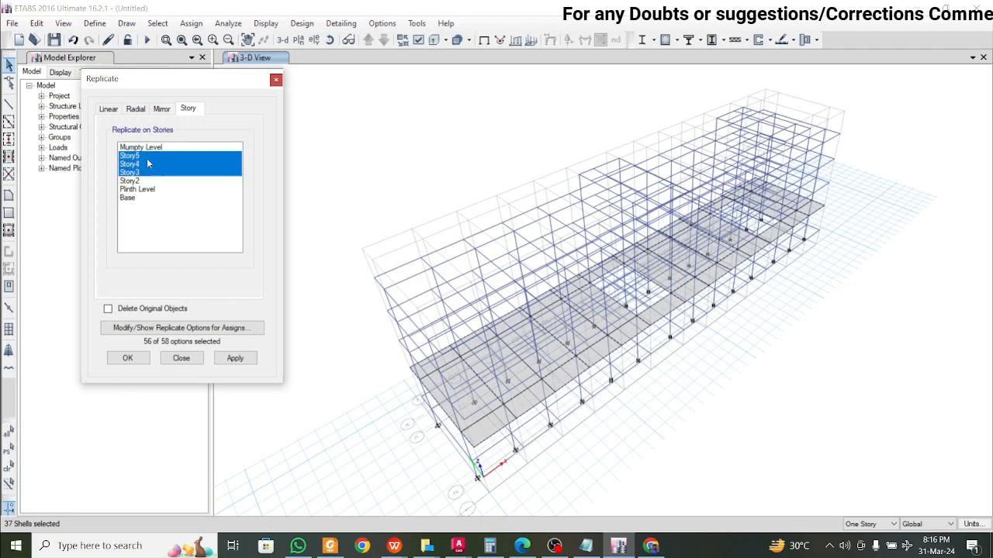
left_click(235, 358)
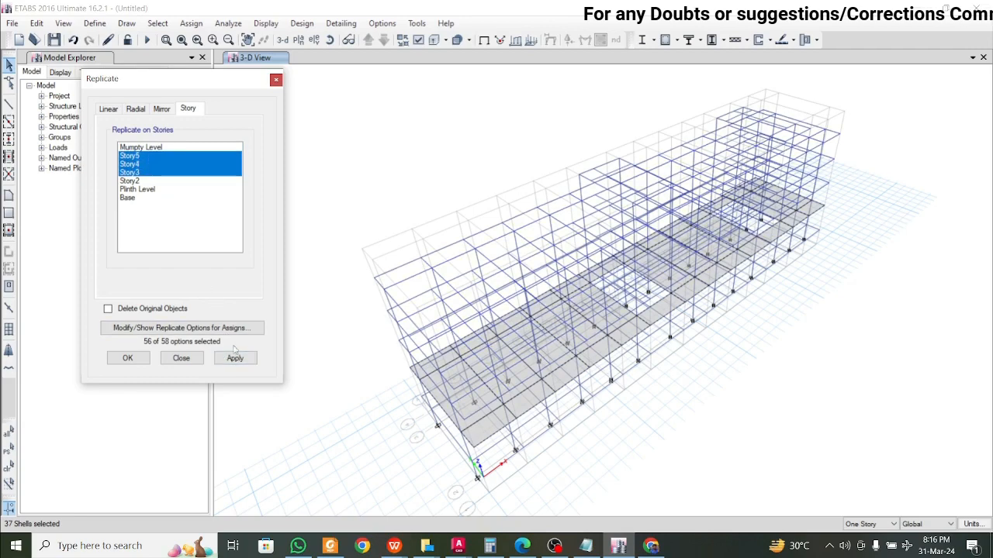
left_click(235, 358)
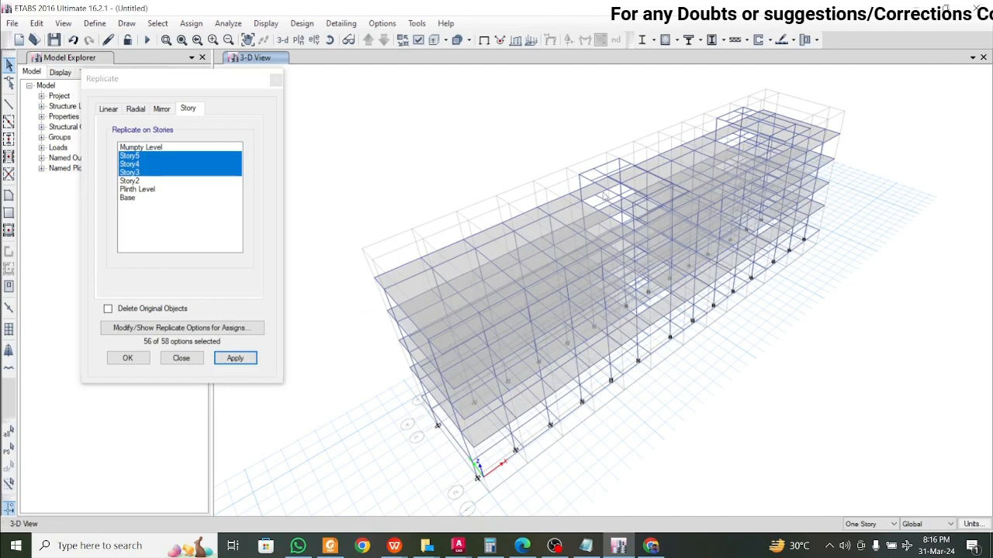
left_click(276, 80)
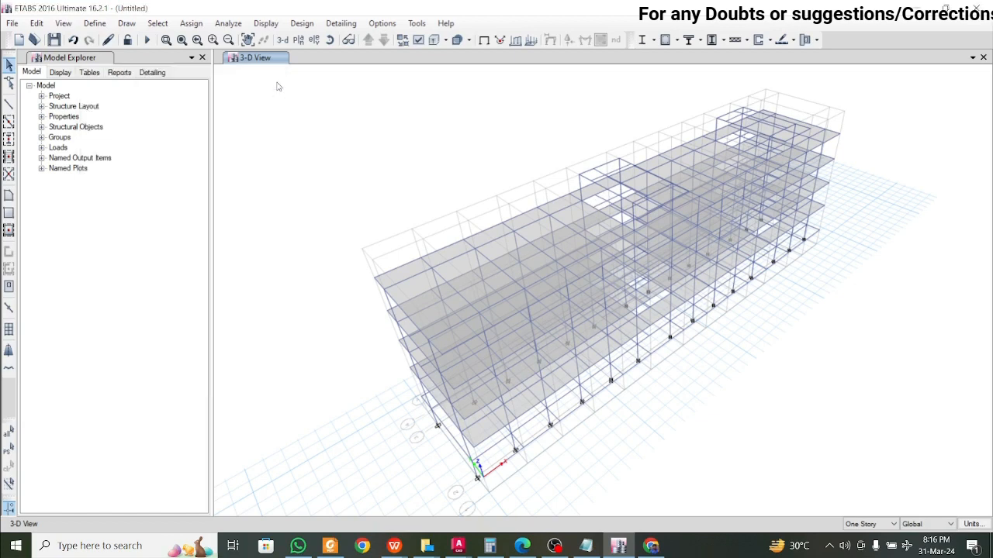
- Draw Slab150 floor panels on the Mumpty Level plan in bays F-G and K-L, between grids 1-2 and 2-3
left_click(298, 40)
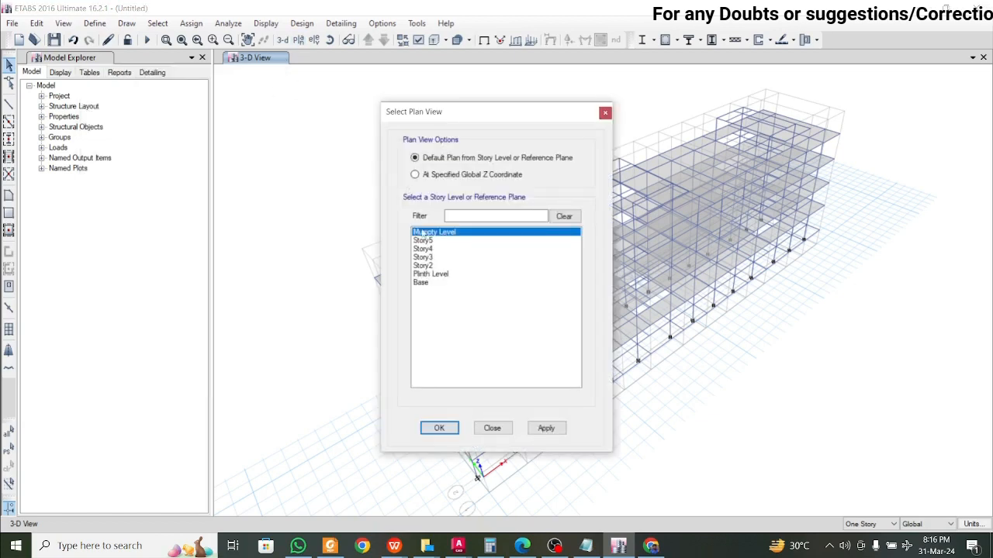
left_click(546, 428)
left_click(491, 428)
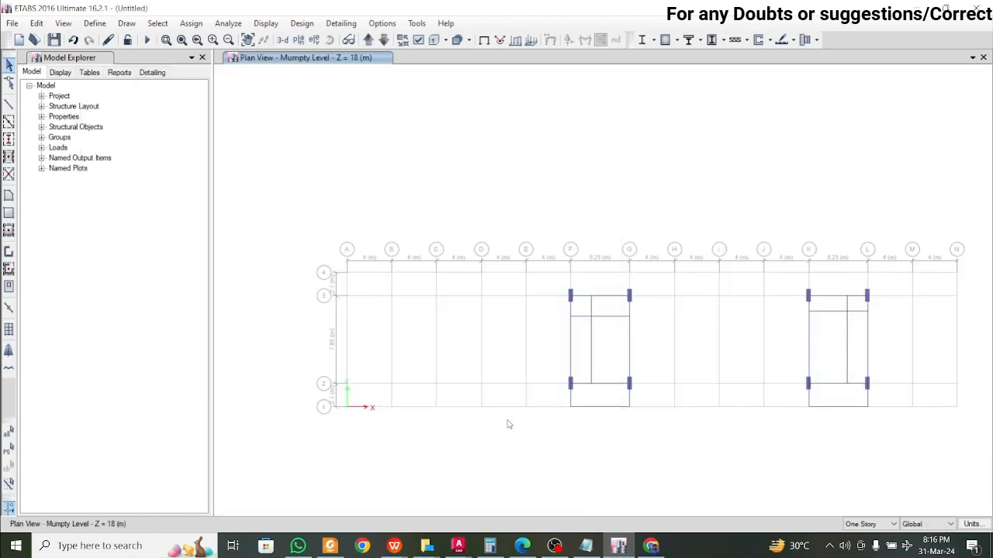
left_click(8, 230)
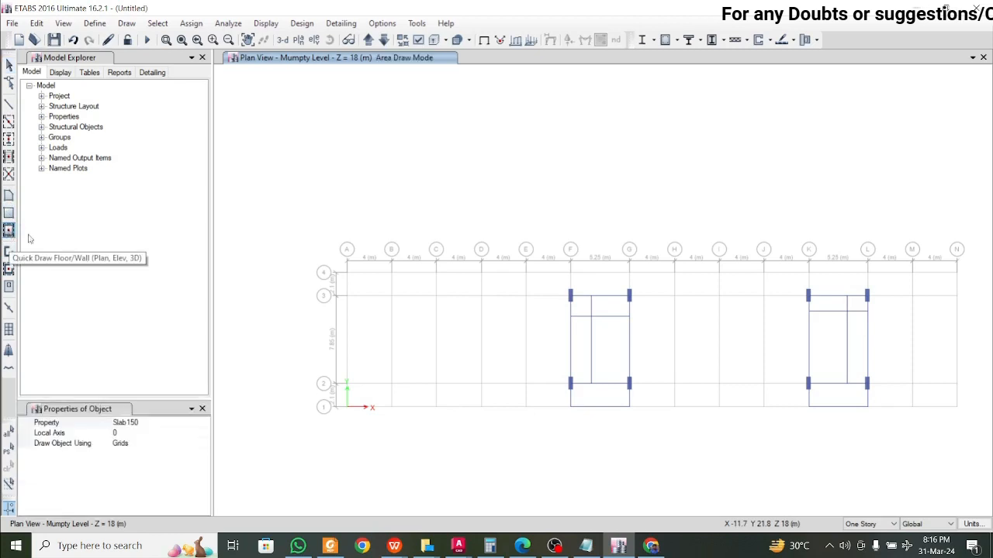
left_click(608, 397)
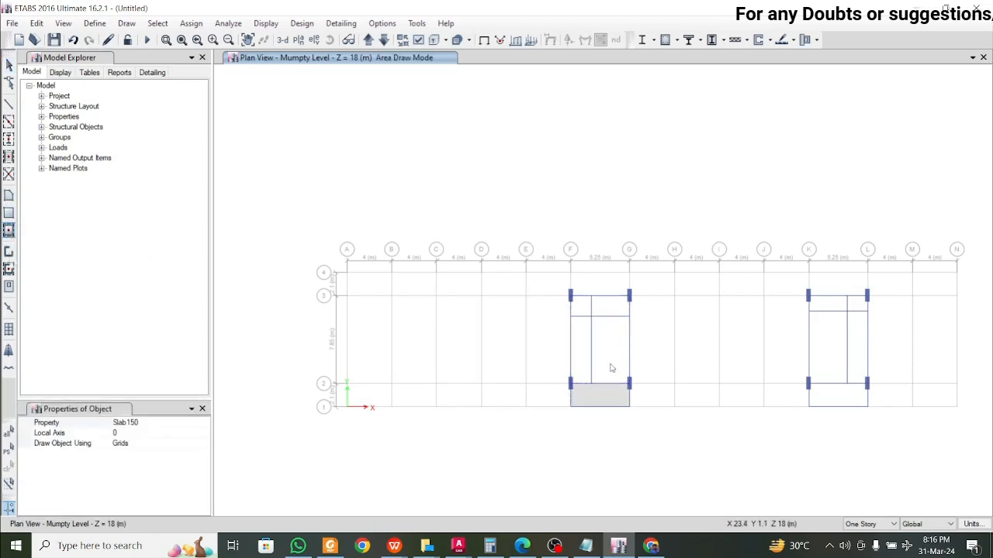
left_click(610, 368)
left_click(833, 401)
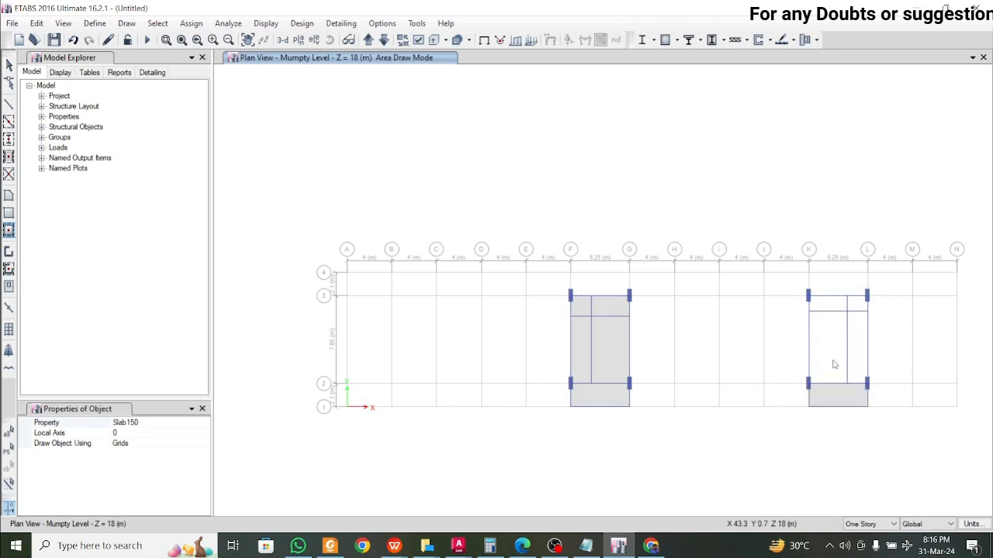
left_click(834, 364)
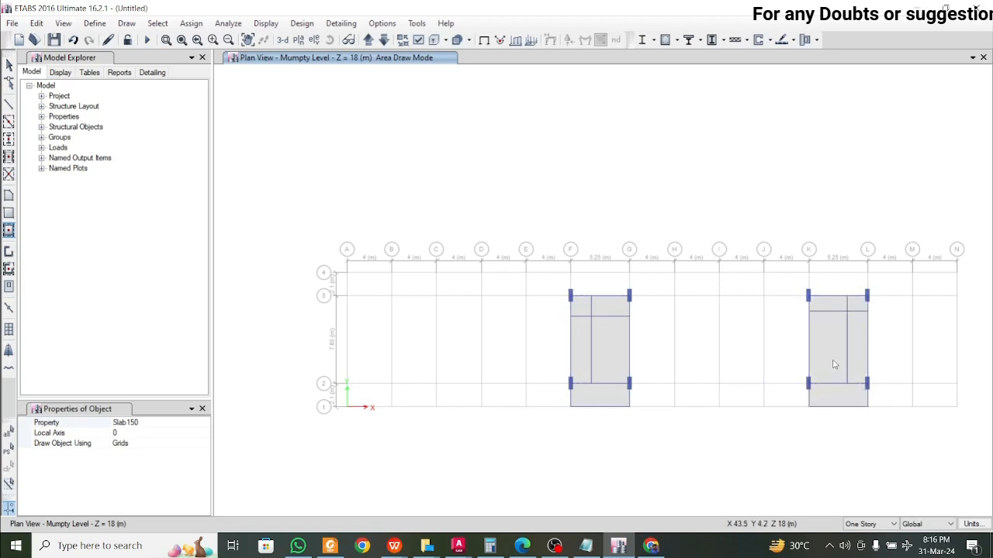
- Examine the slabs on all storeys and on the two roof blocks in the 3-D view
left_click(283, 40)
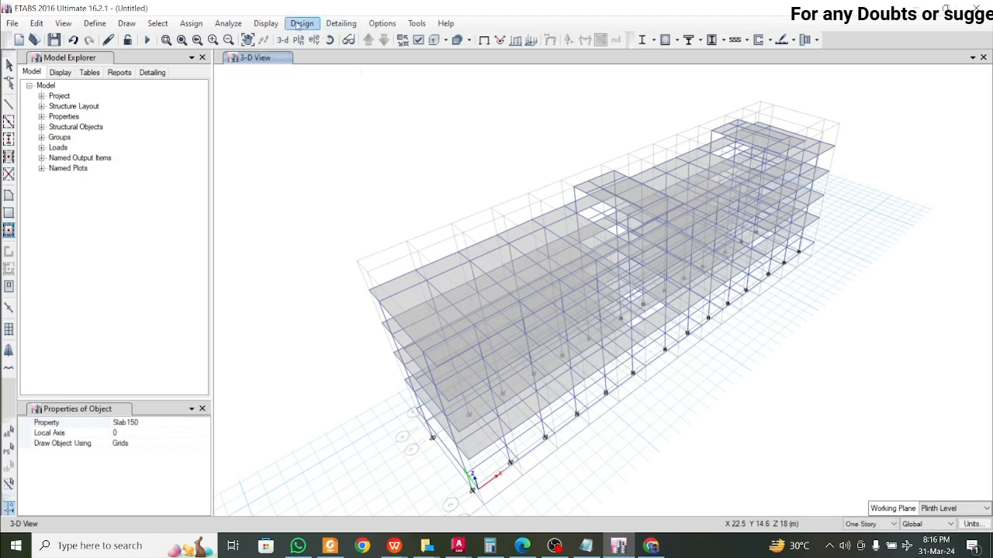
left_click(265, 23)
left_click(283, 39)
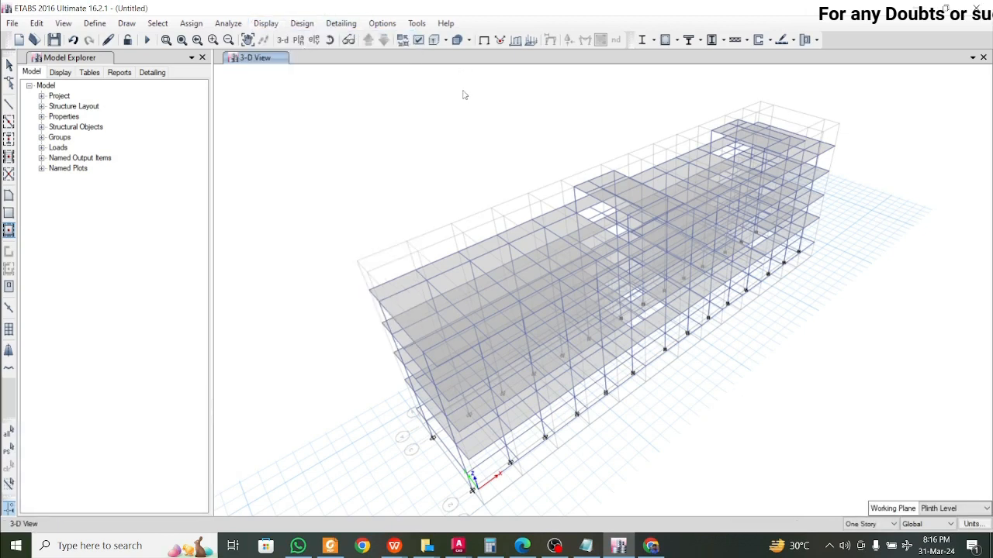
scroll(672, 335, "up", 3)
scroll(672, 335, "down", 3)
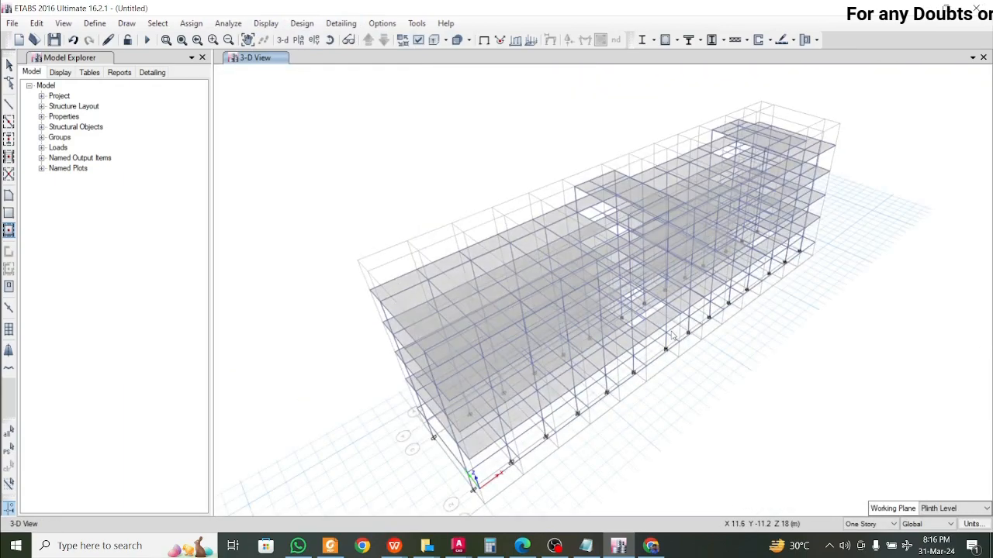
scroll(673, 335, "up", 3)
scroll(673, 335, "down", 3)
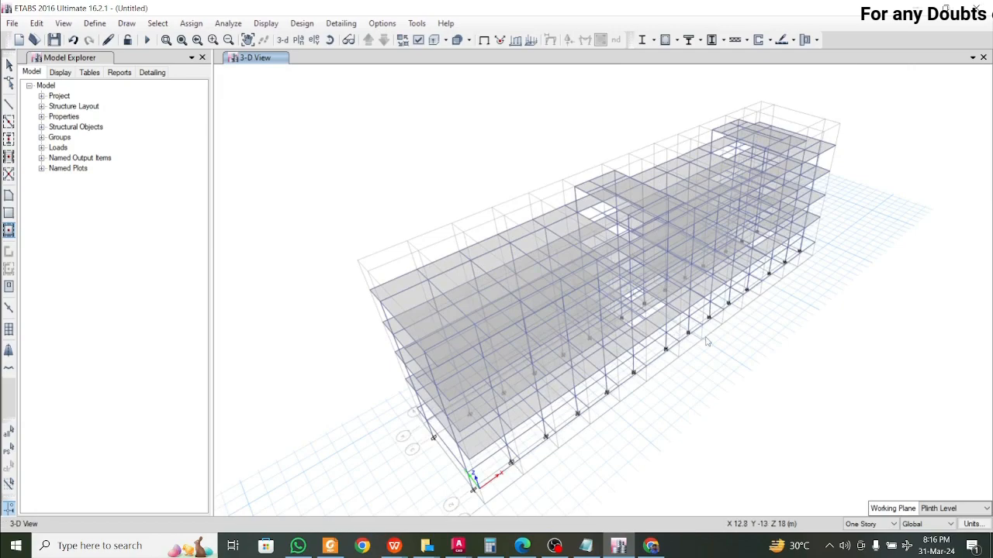
middle_click_drag(706, 340, 473, 67, "shift")
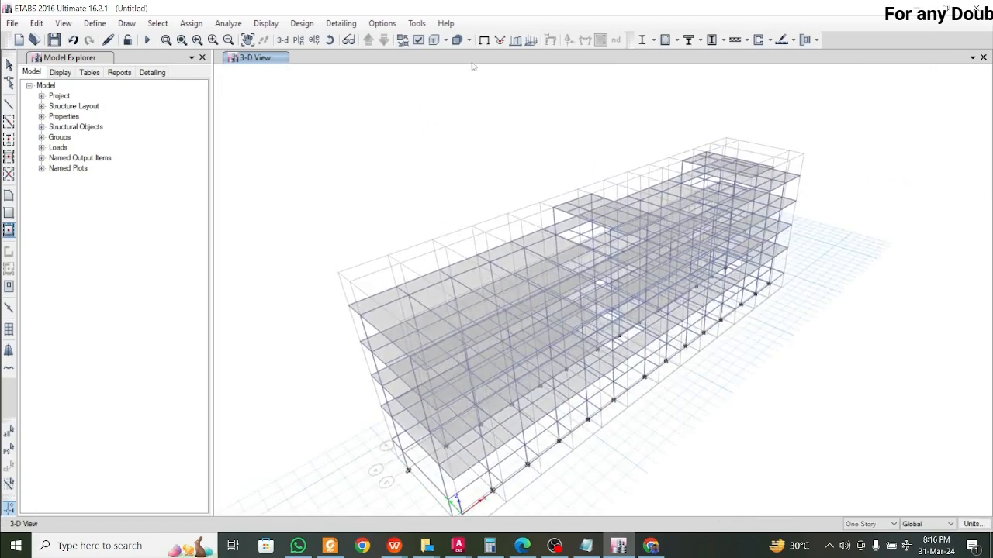
- Show the building in extruded view and inspect its beams, columns and slabs from different angles
left_click(436, 40)
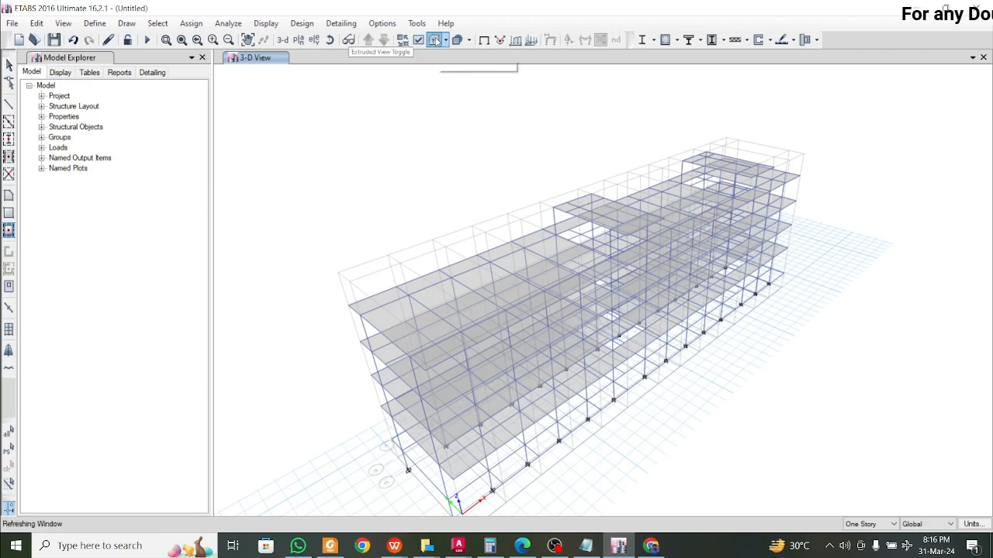
left_click(436, 41)
middle_click_drag(590, 280, 479, 325, "shift")
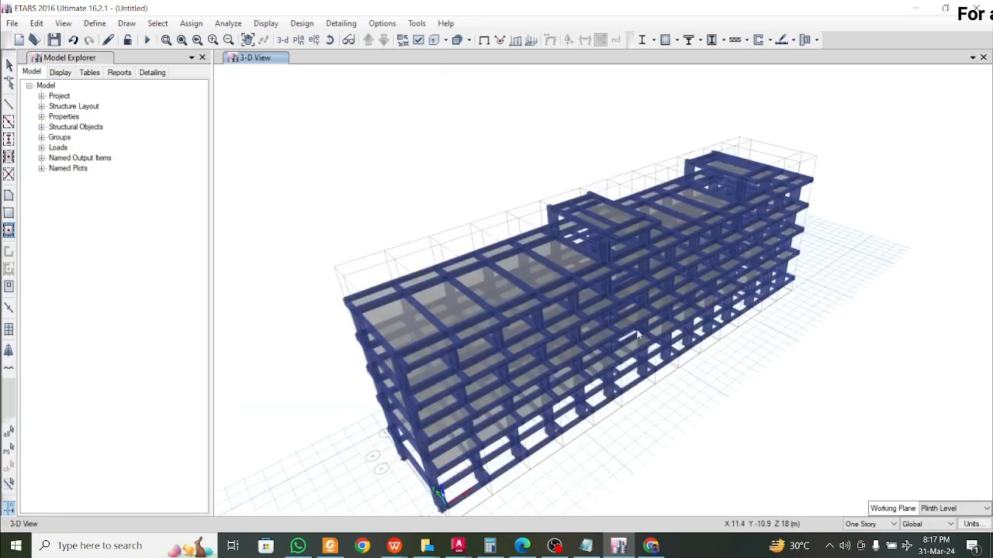
scroll(637, 333, "up", 3)
scroll(638, 334, "down", 5)
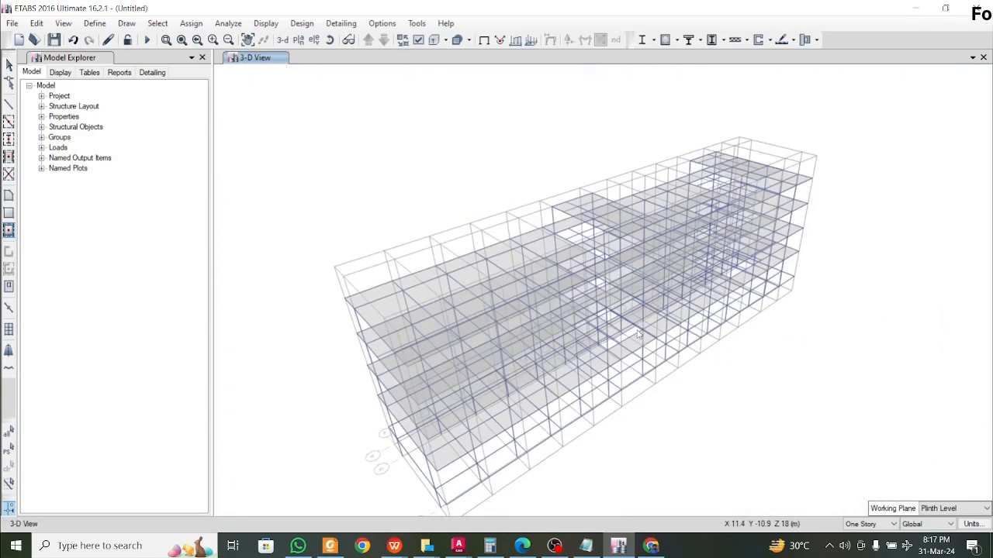